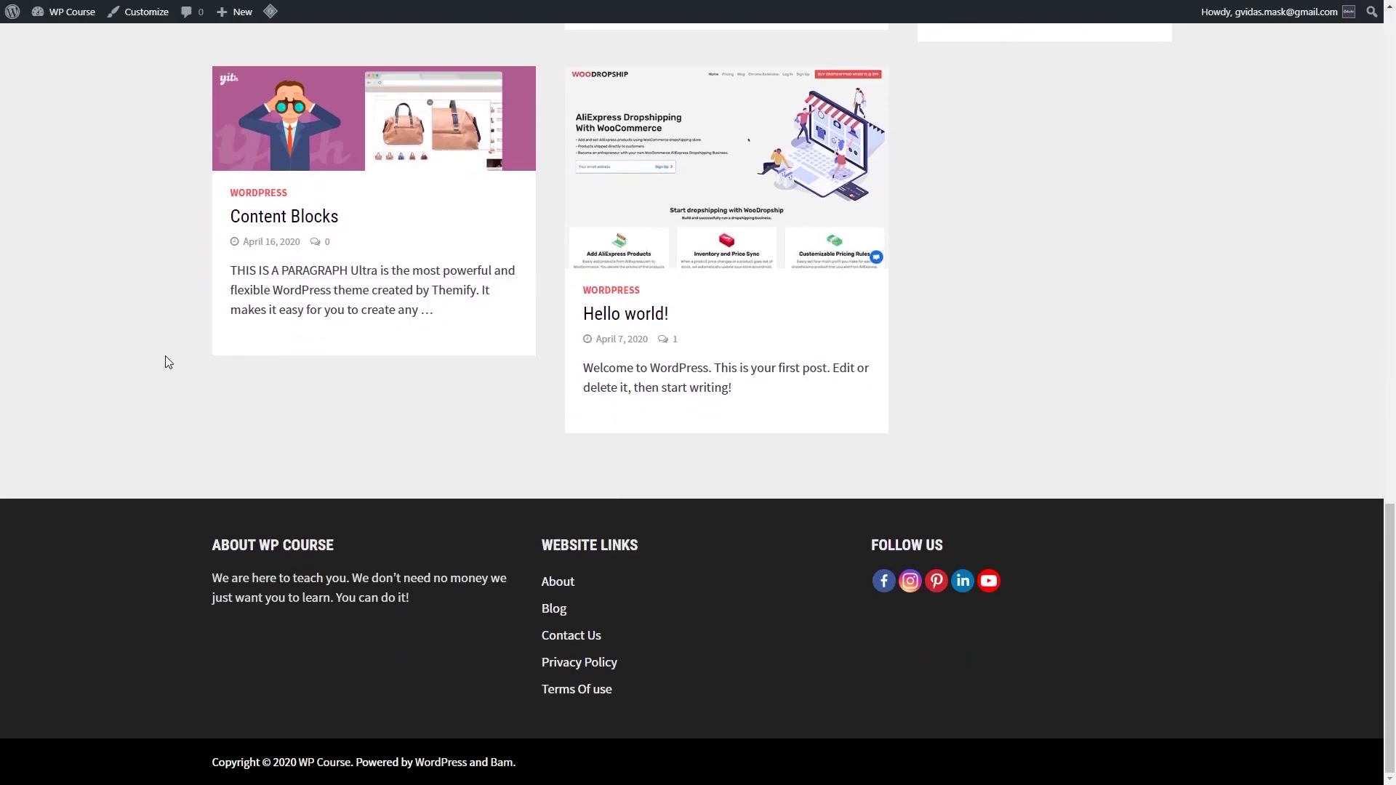
Step: Open the 'Dropshipping – Everything You Need To Know' post
scroll(166, 434, "up", 2)
scroll(163, 434, "up", 15)
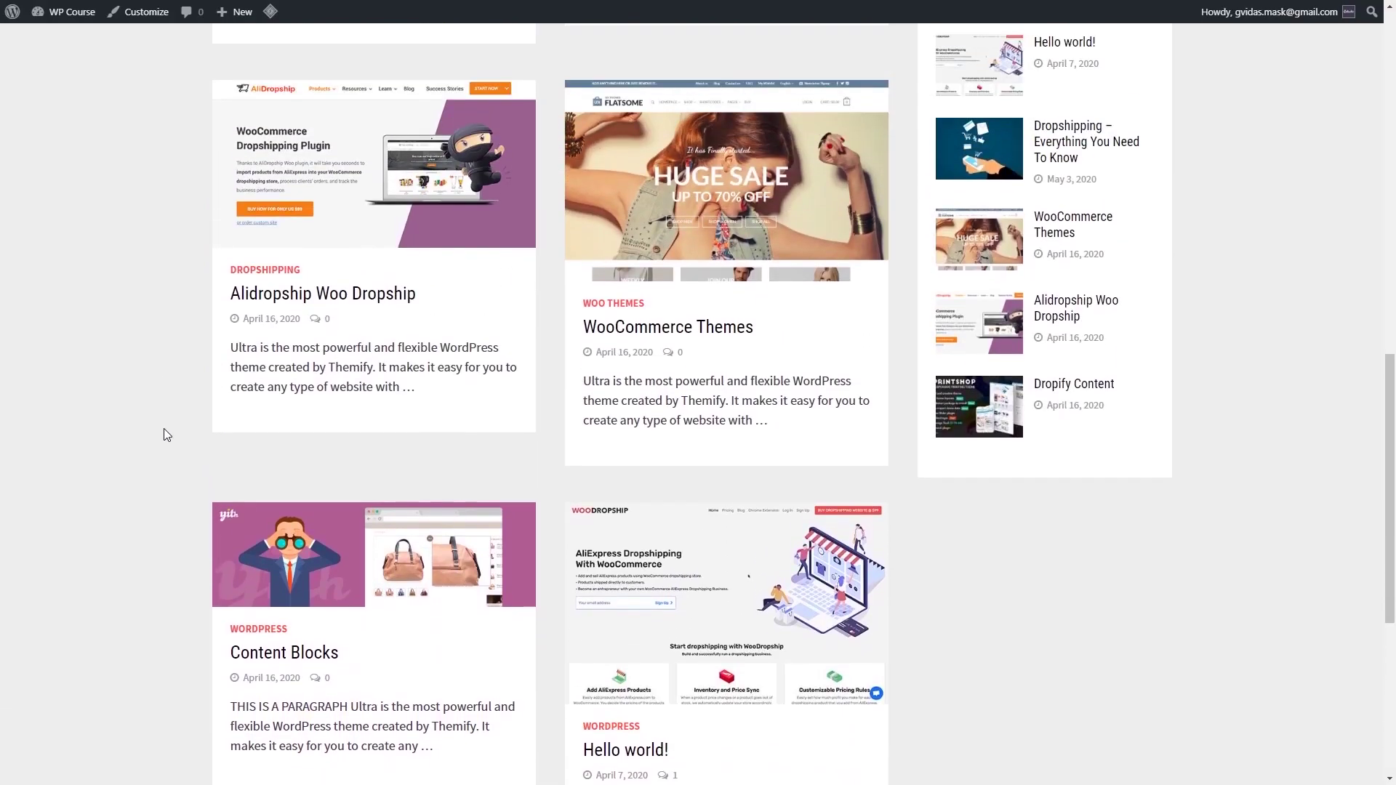
scroll(164, 434, "up", 1)
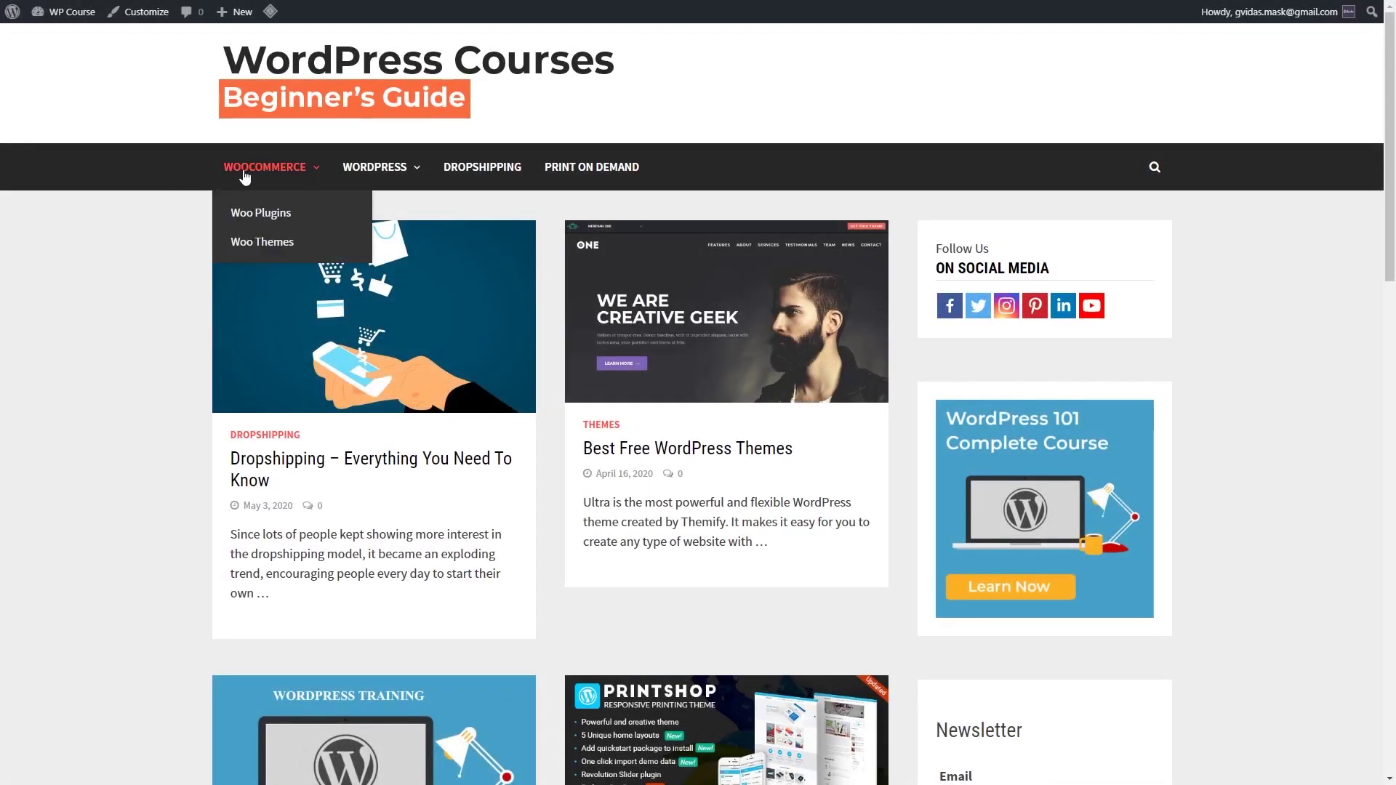
mouse_move(340, 174)
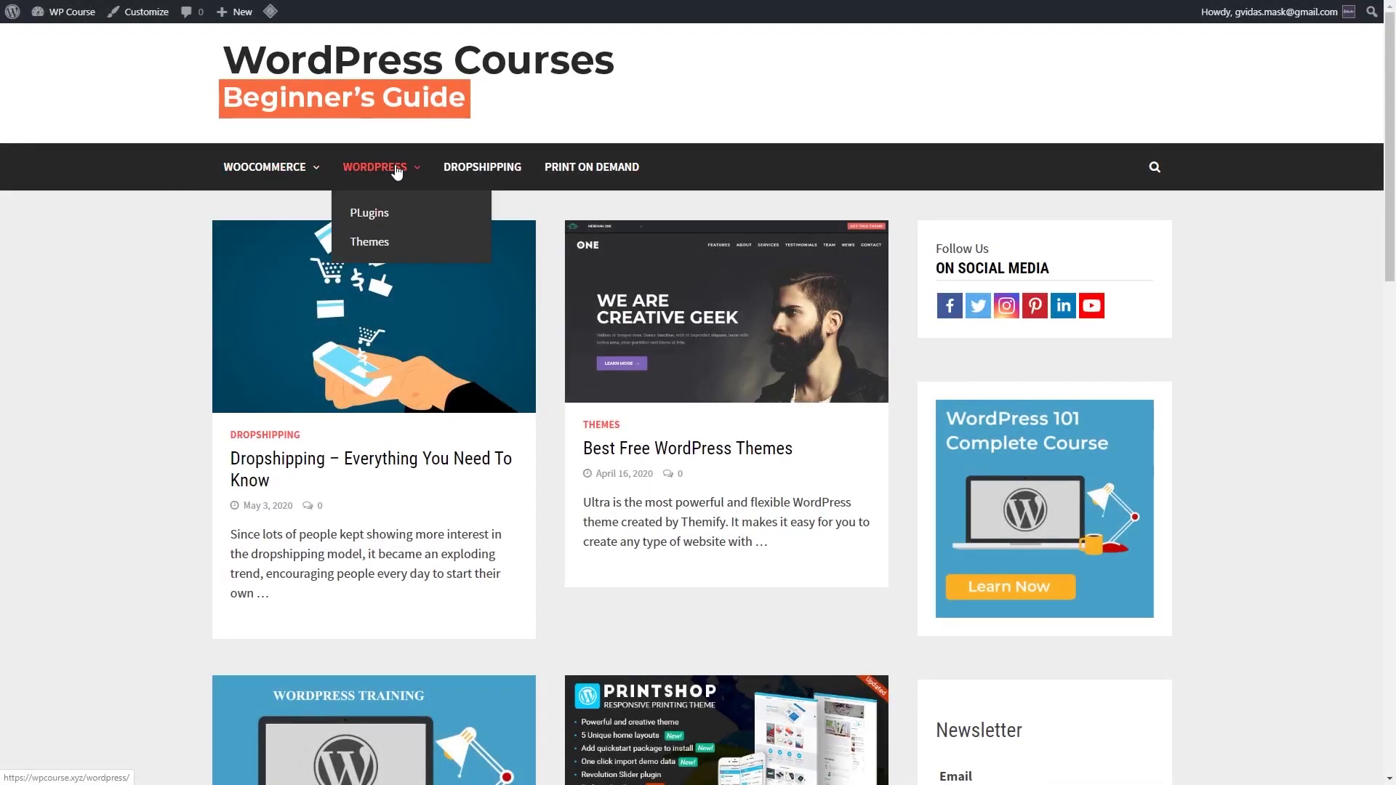
scroll(182, 451, "down", 2)
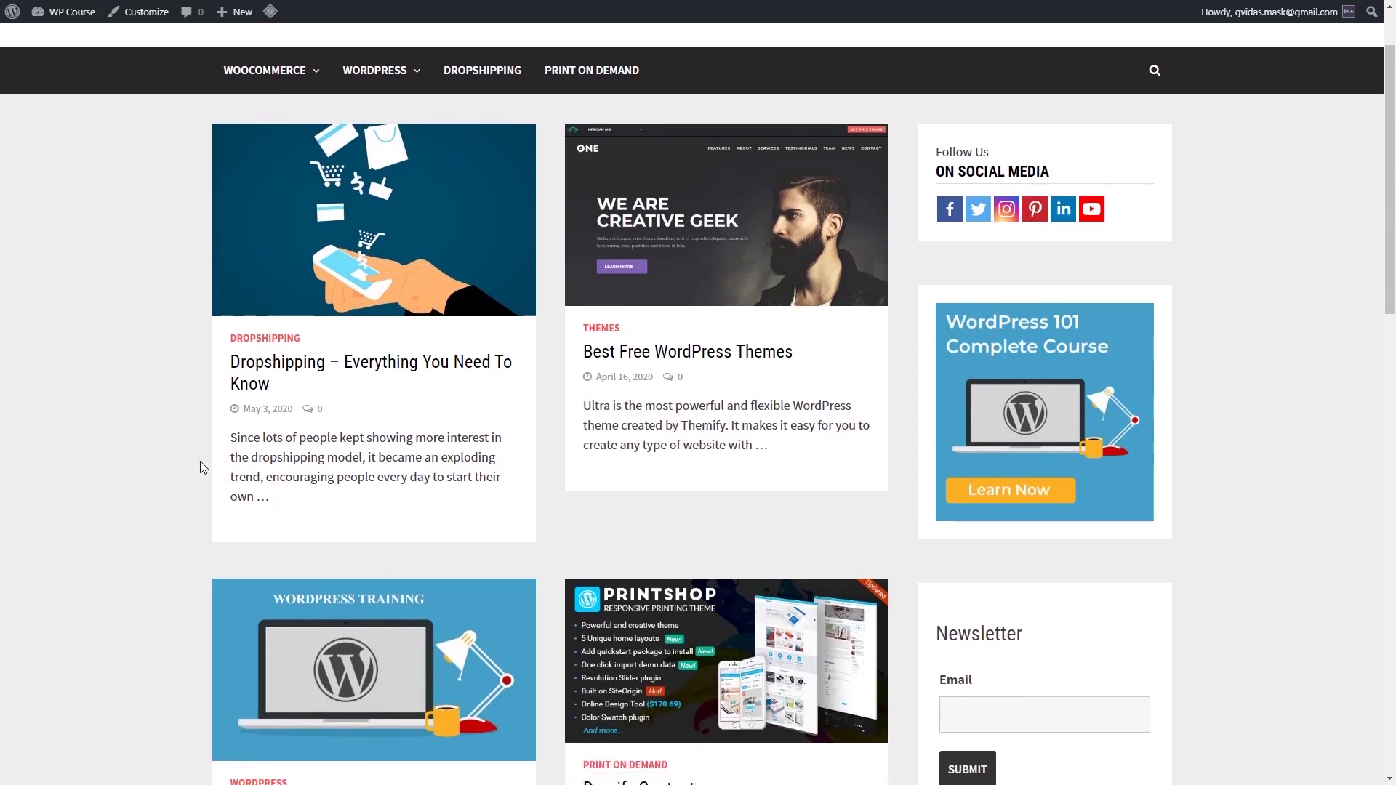
left_click(460, 317)
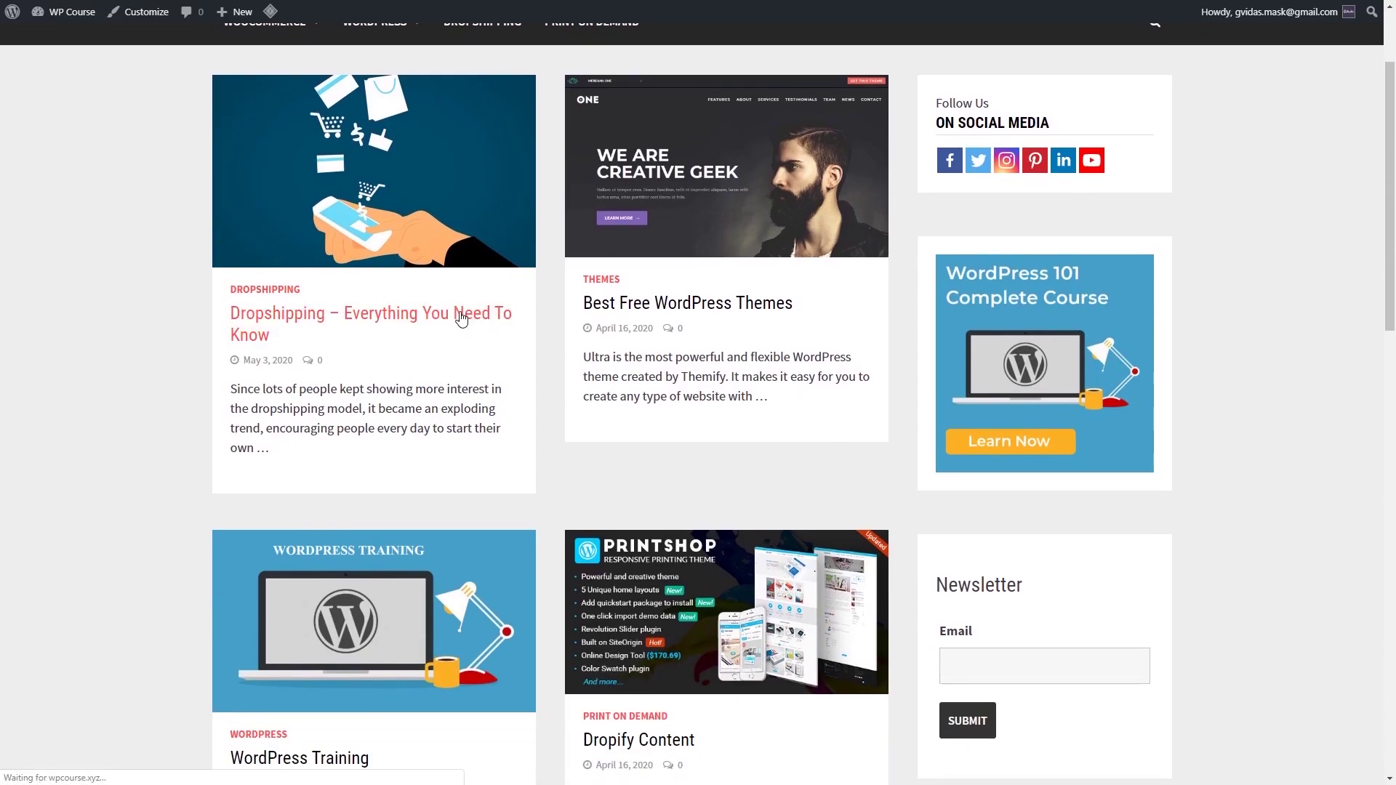
Step: Scroll down through the dropshipping article and back up again
scroll(462, 311, "down", 7)
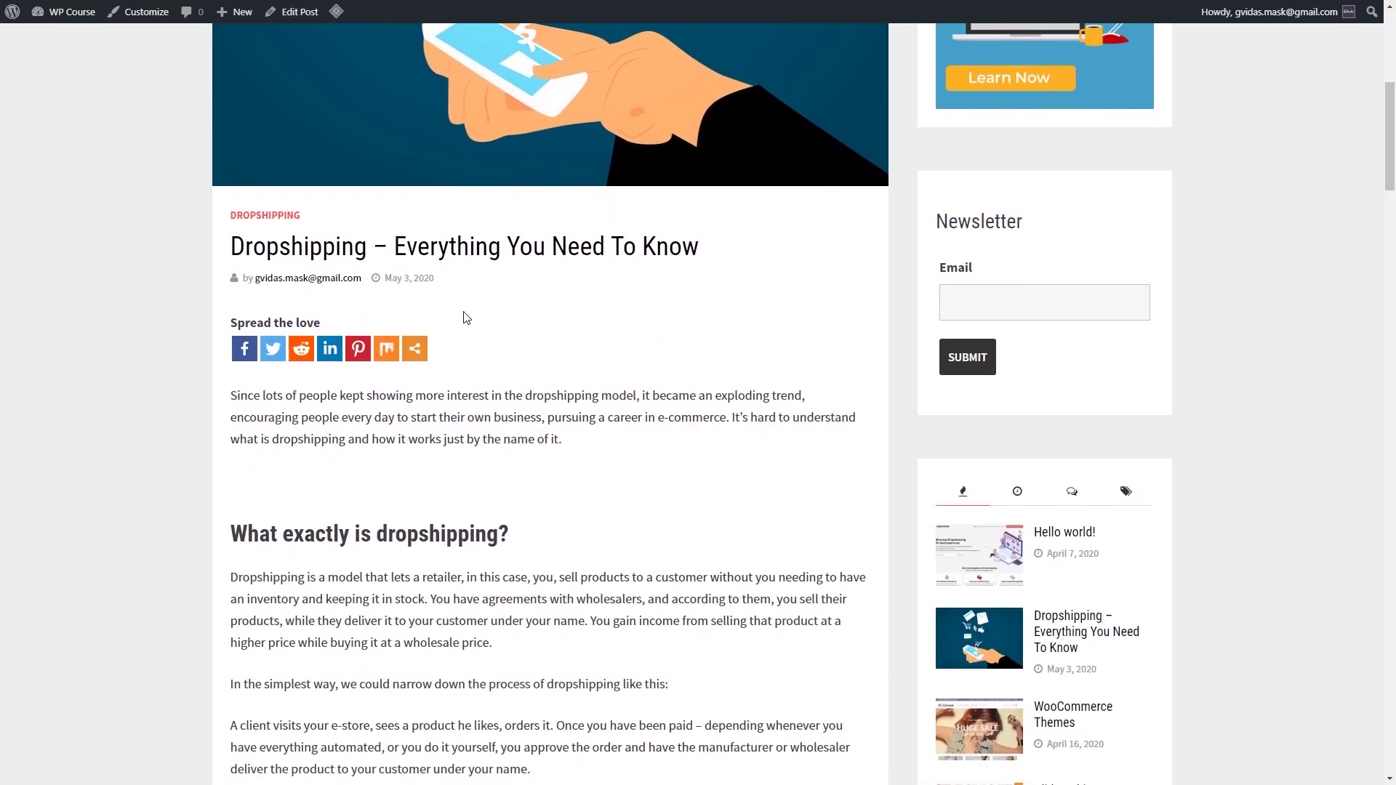
scroll(465, 318, "down", 12)
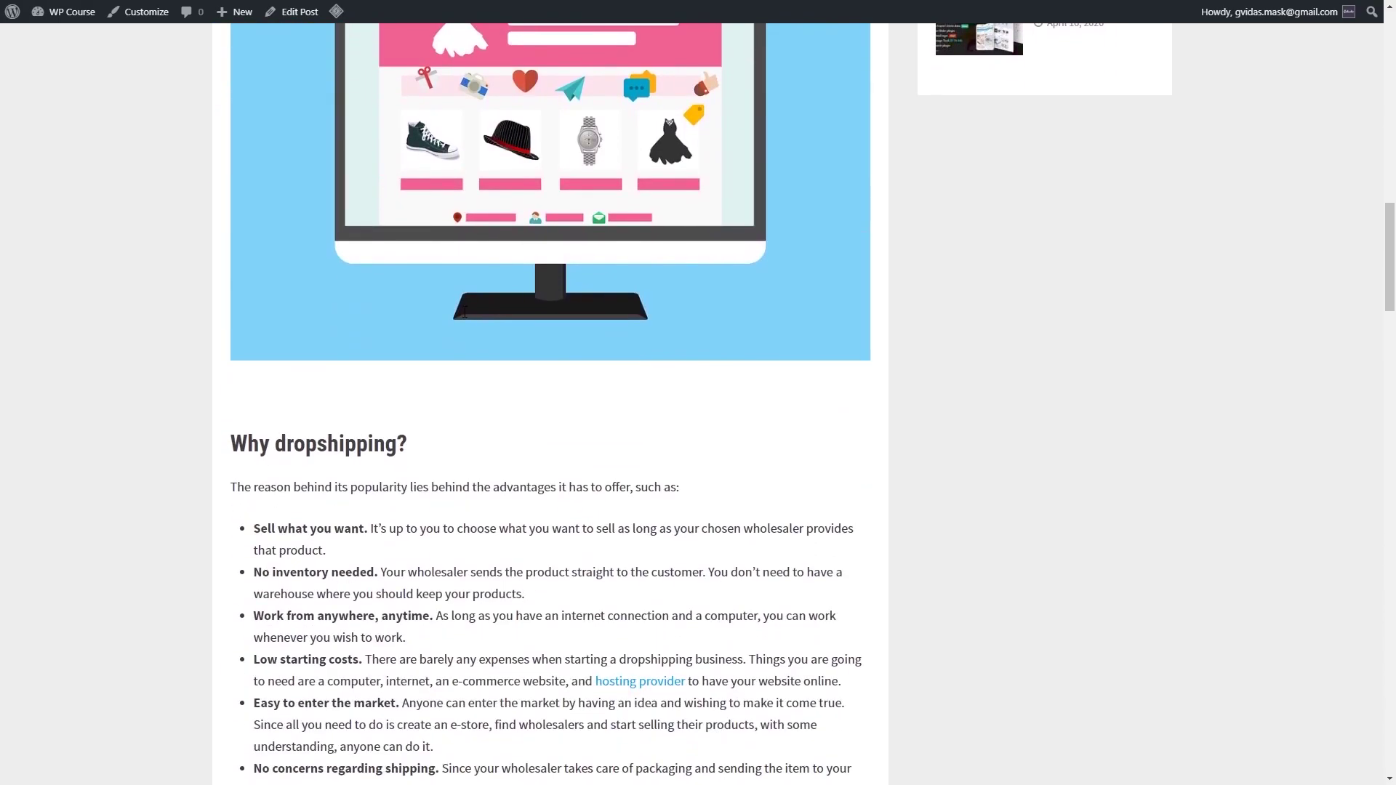
scroll(465, 312, "down", 12)
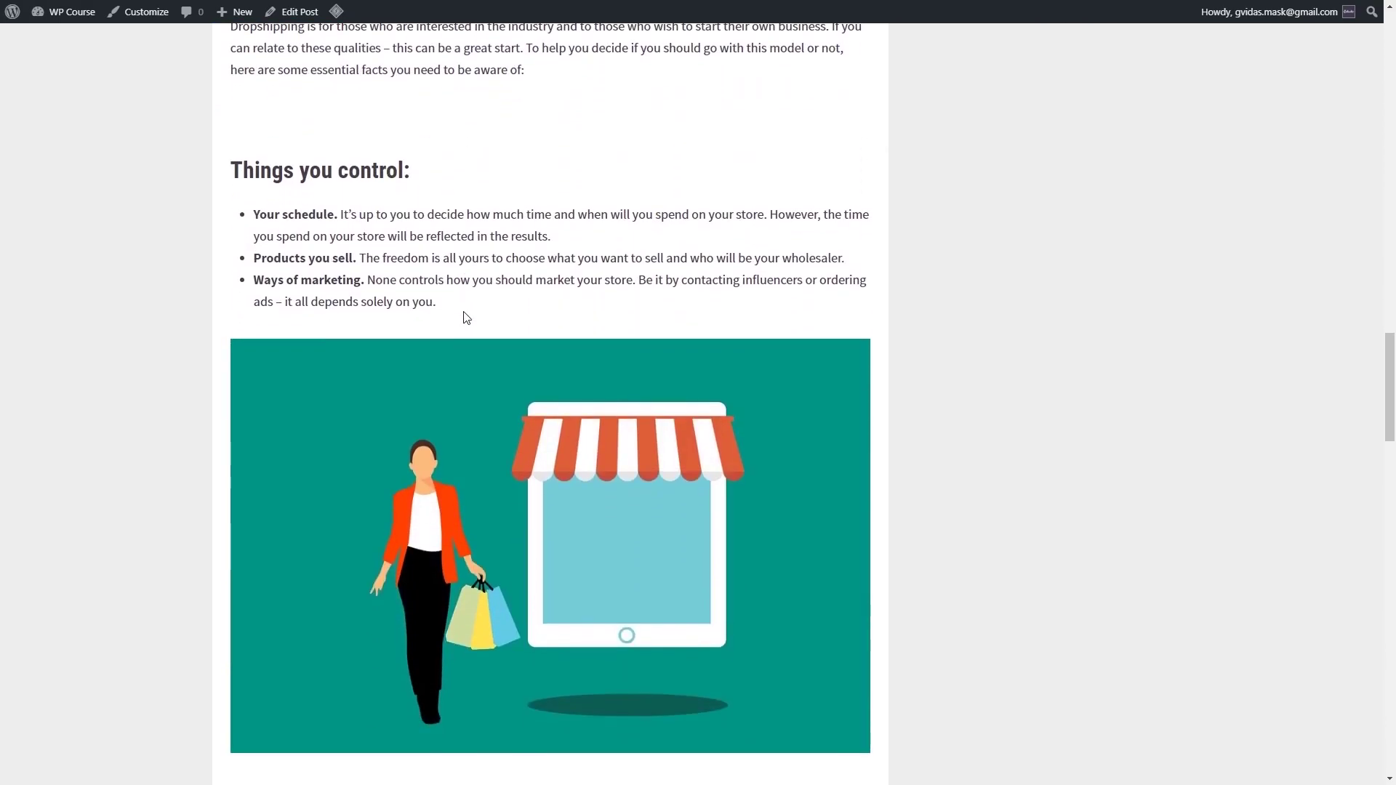
scroll(466, 317, "down", 14)
scroll(466, 318, "down", 6)
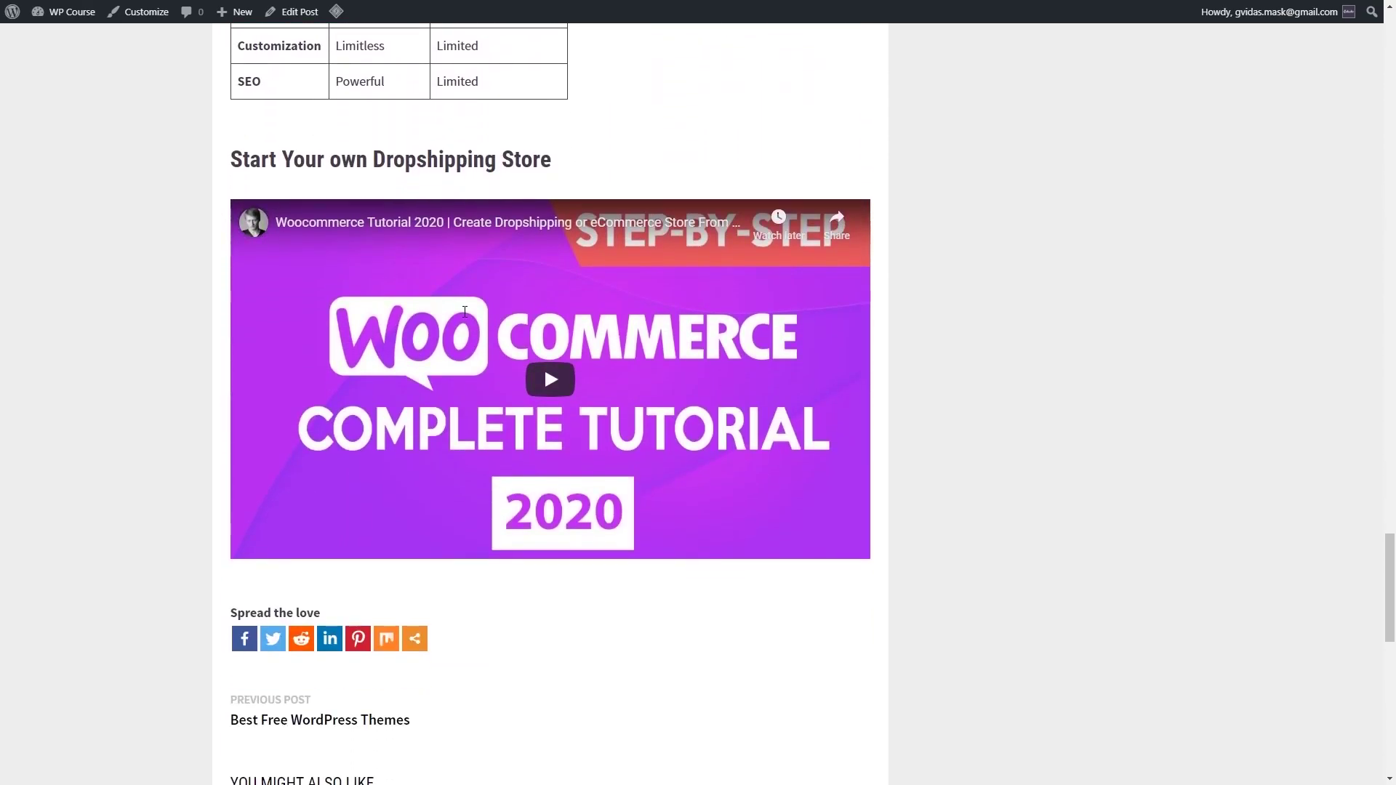
scroll(465, 312, "up", 12)
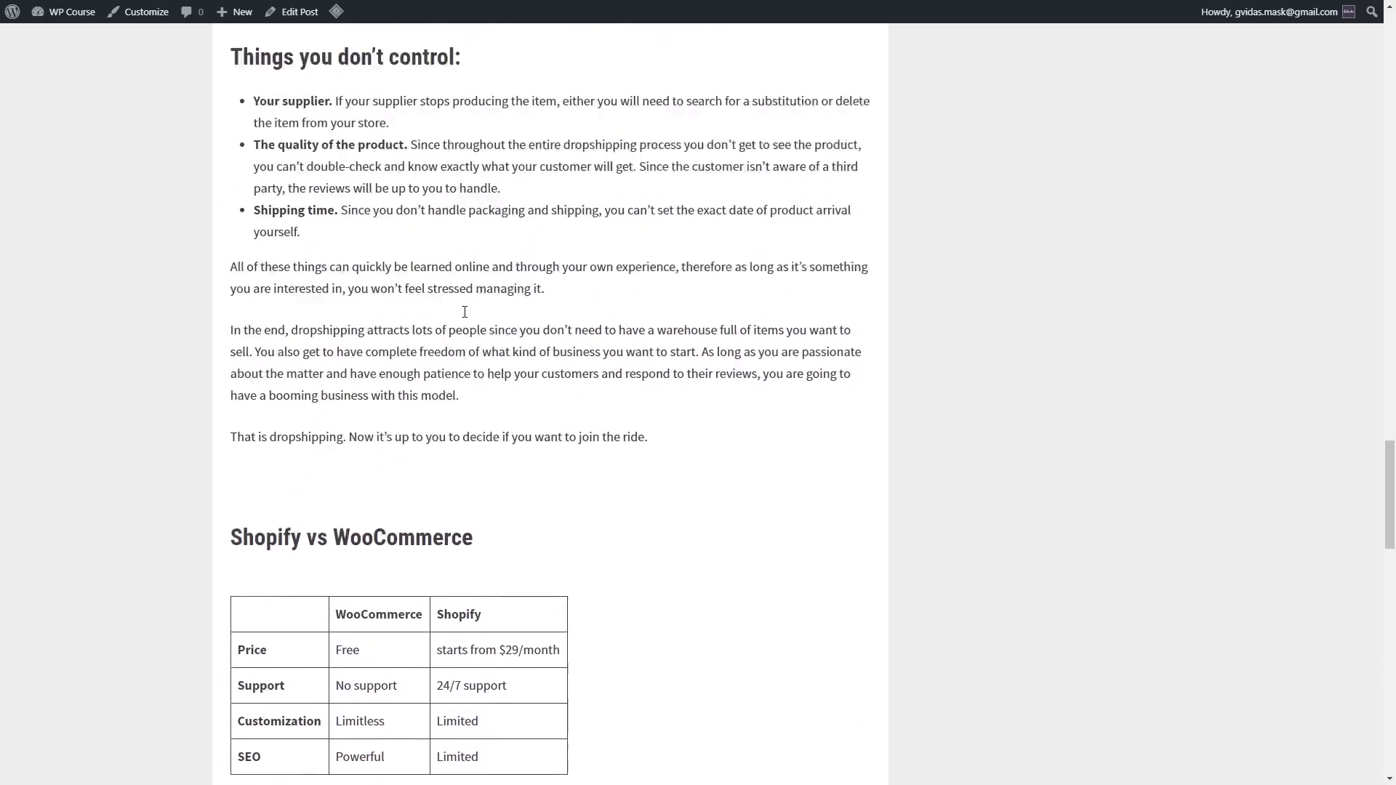
scroll(465, 312, "up", 20)
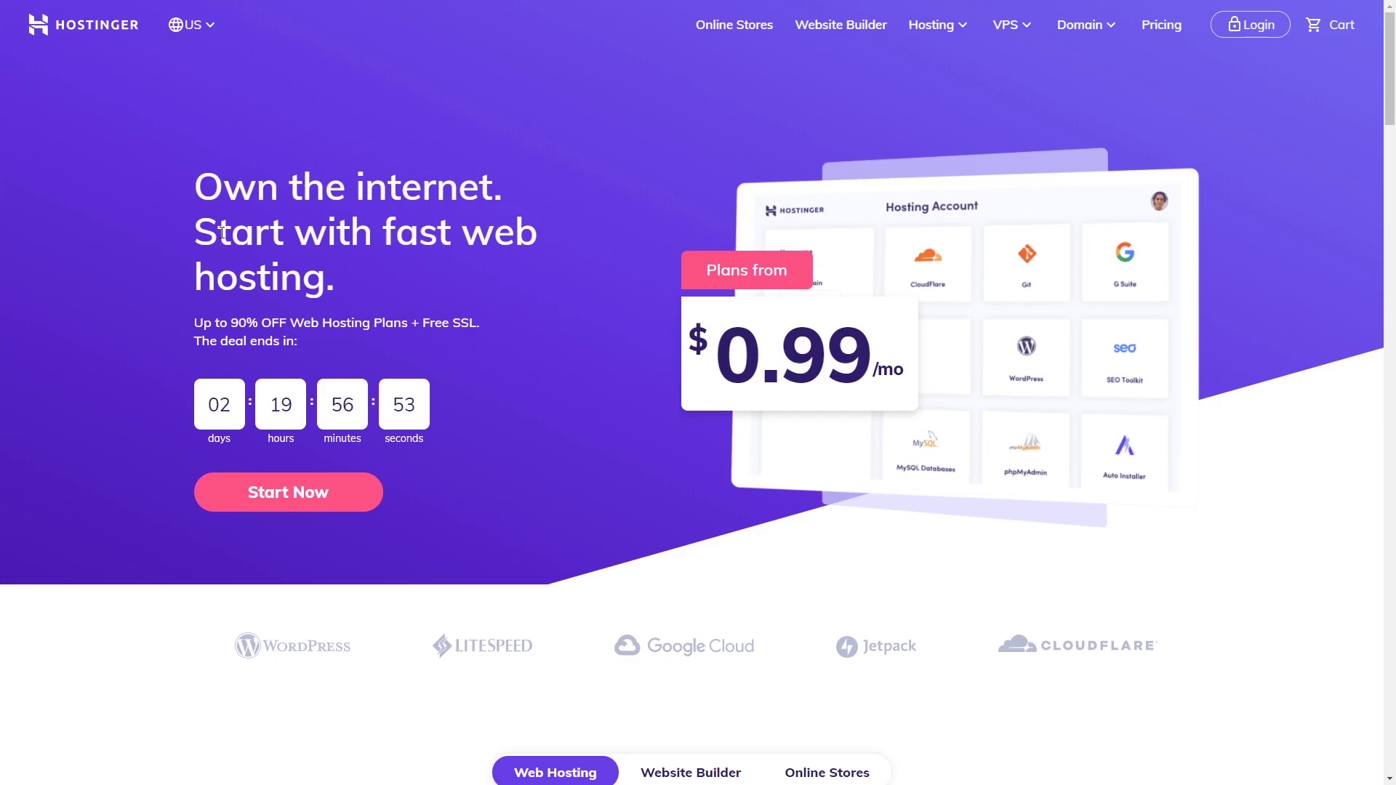
Step: Scroll to the four web hosting plans, priced from $0.99/mo to $9.99/mo
scroll(221, 232, "down", 9)
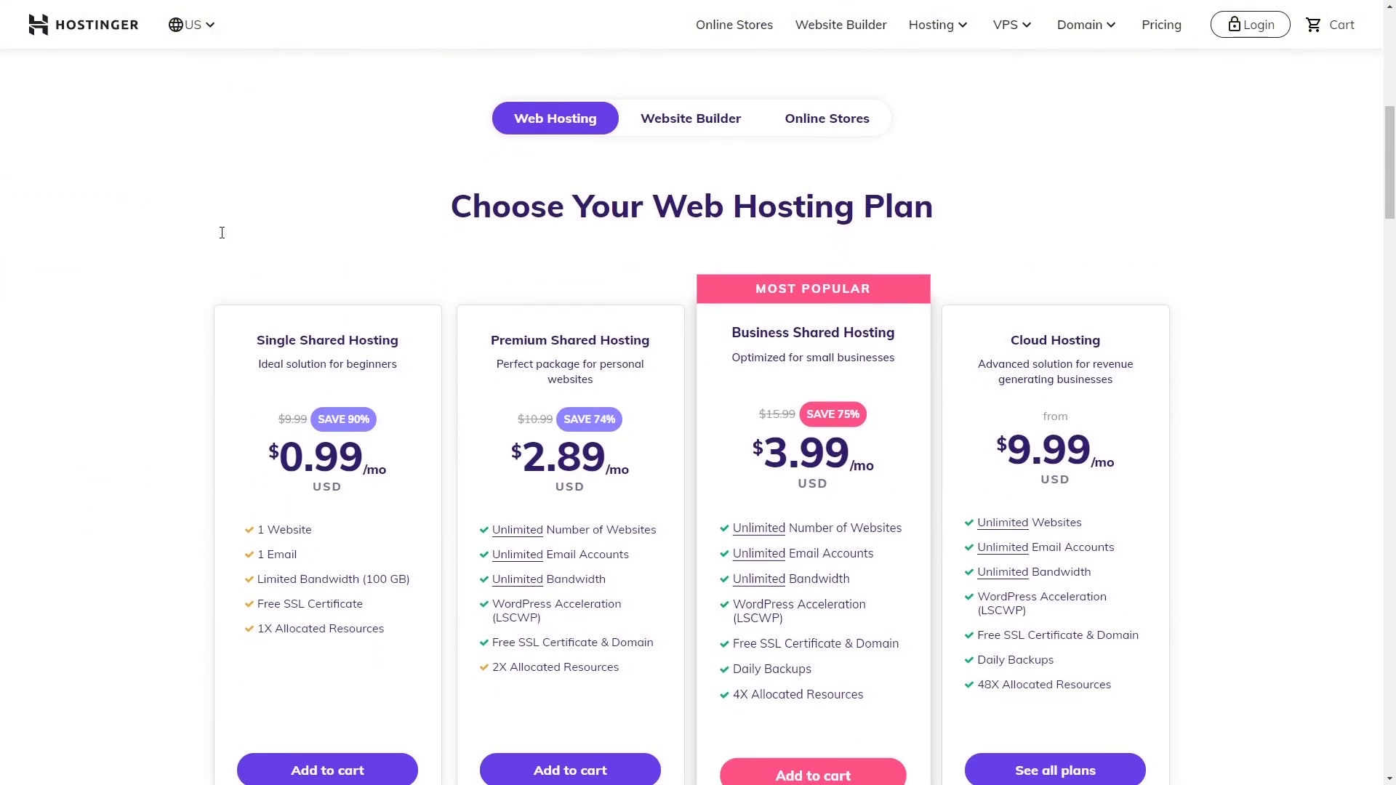
scroll(222, 233, "down", 1)
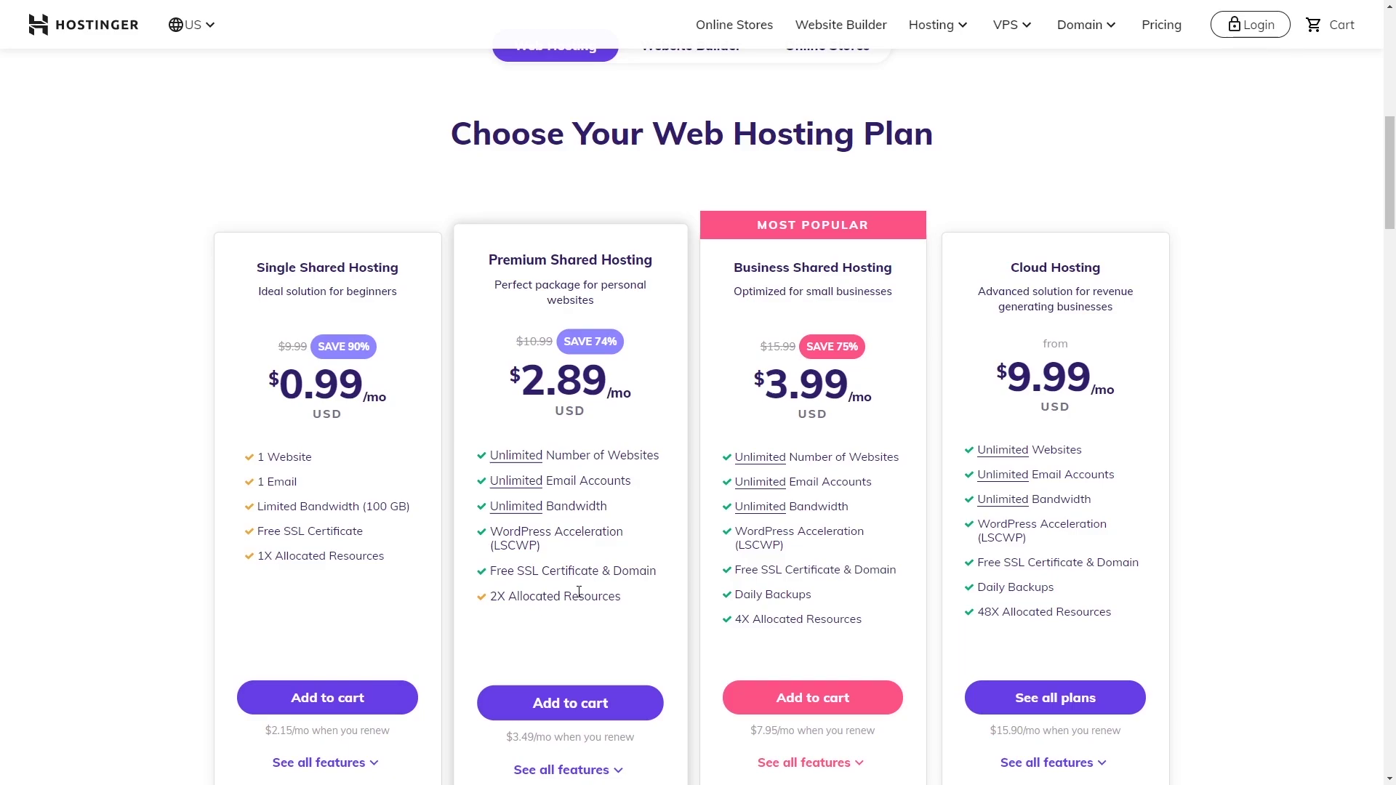
Step: Add Premium Shared Hosting to the cart, keeping the 12-month period
left_click(614, 703)
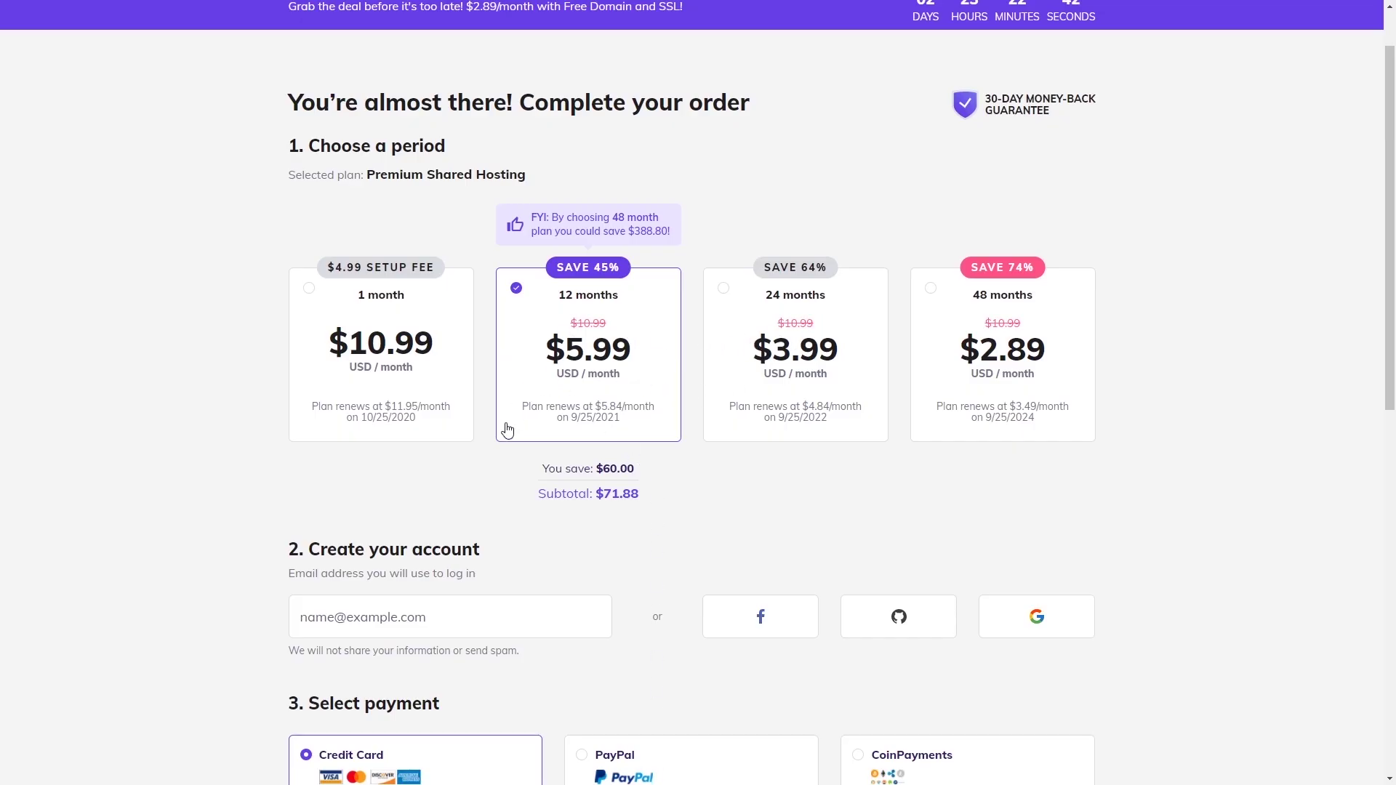
scroll(604, 327, "down", 3)
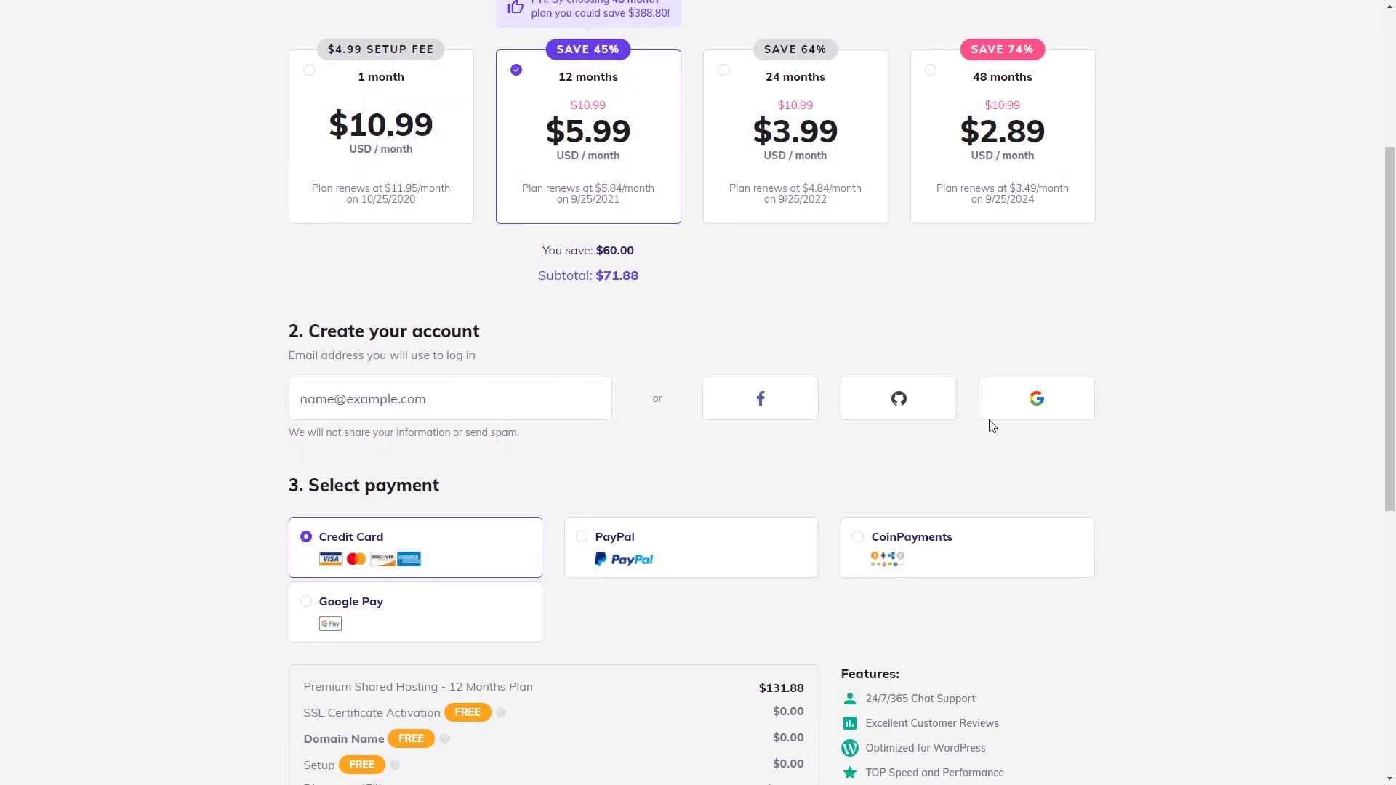
scroll(607, 501, "down", 3)
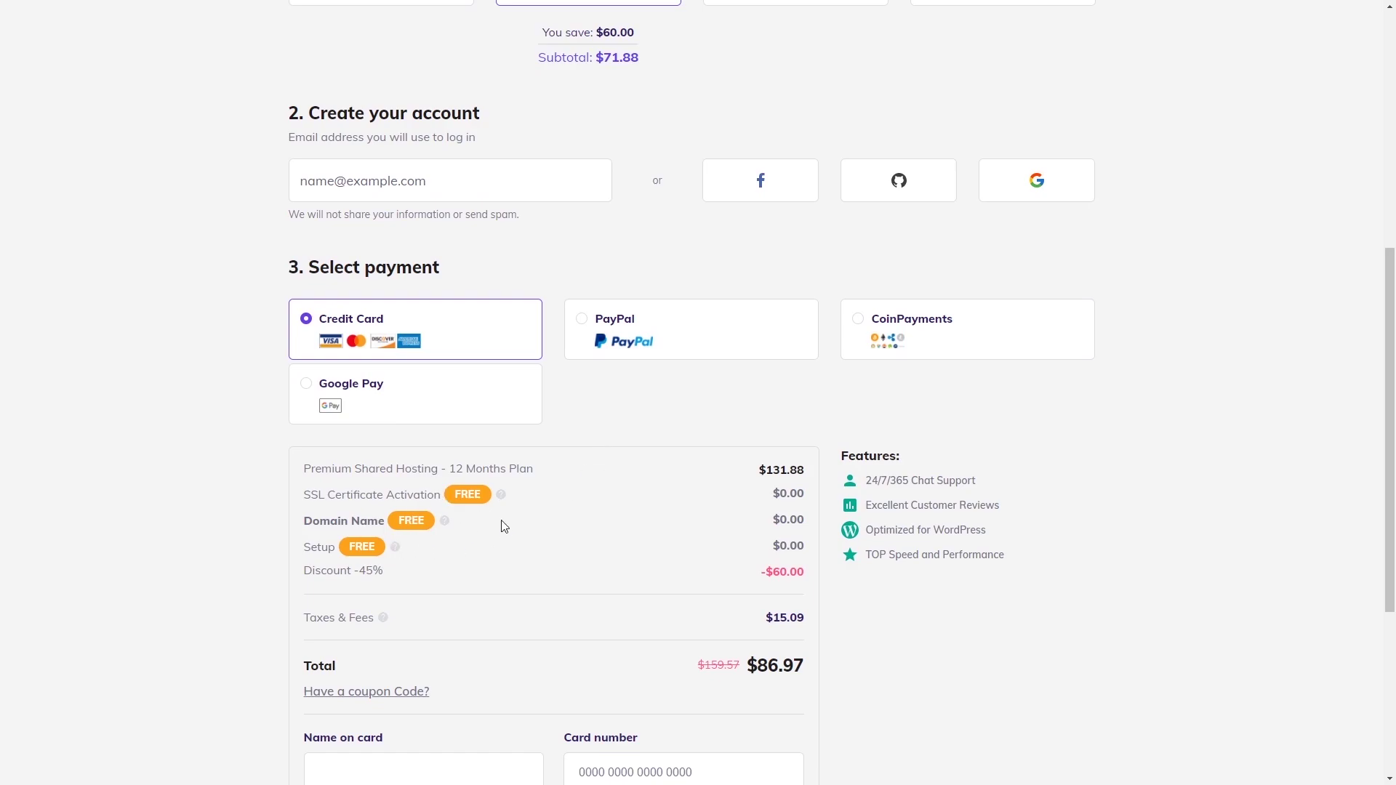
scroll(512, 514, "down", 2)
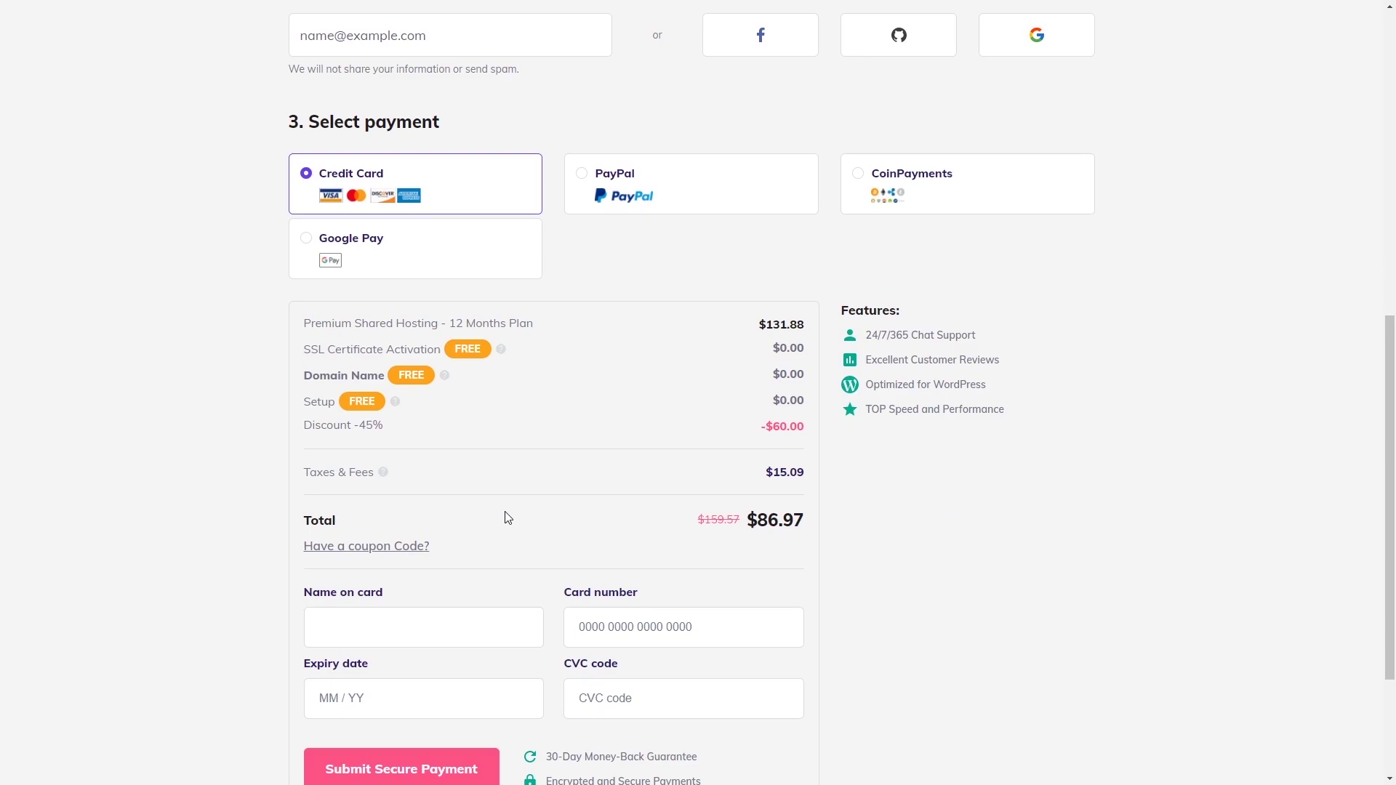
Step: Apply coupon code HA10 to the order
left_click(388, 547)
type("HA")
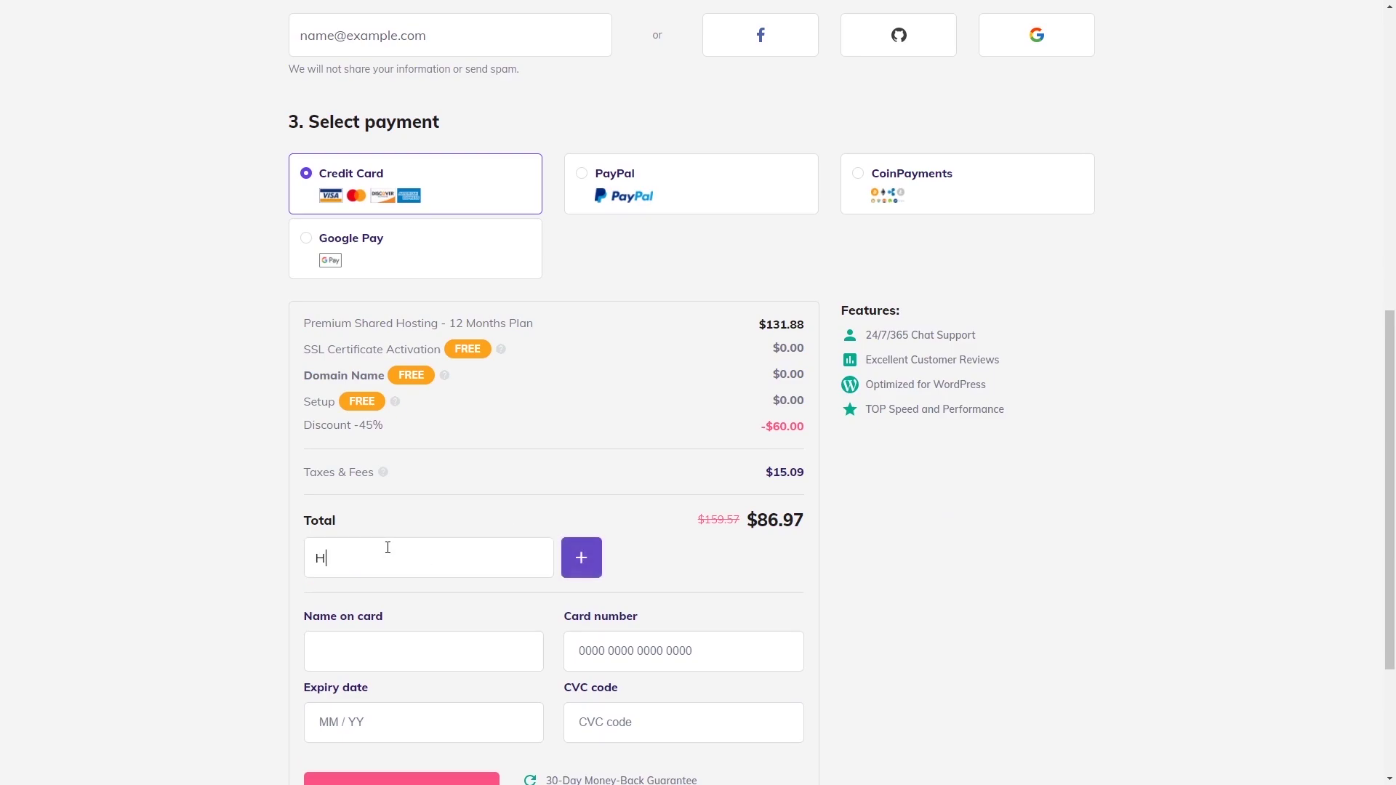
type("10")
left_click(583, 559)
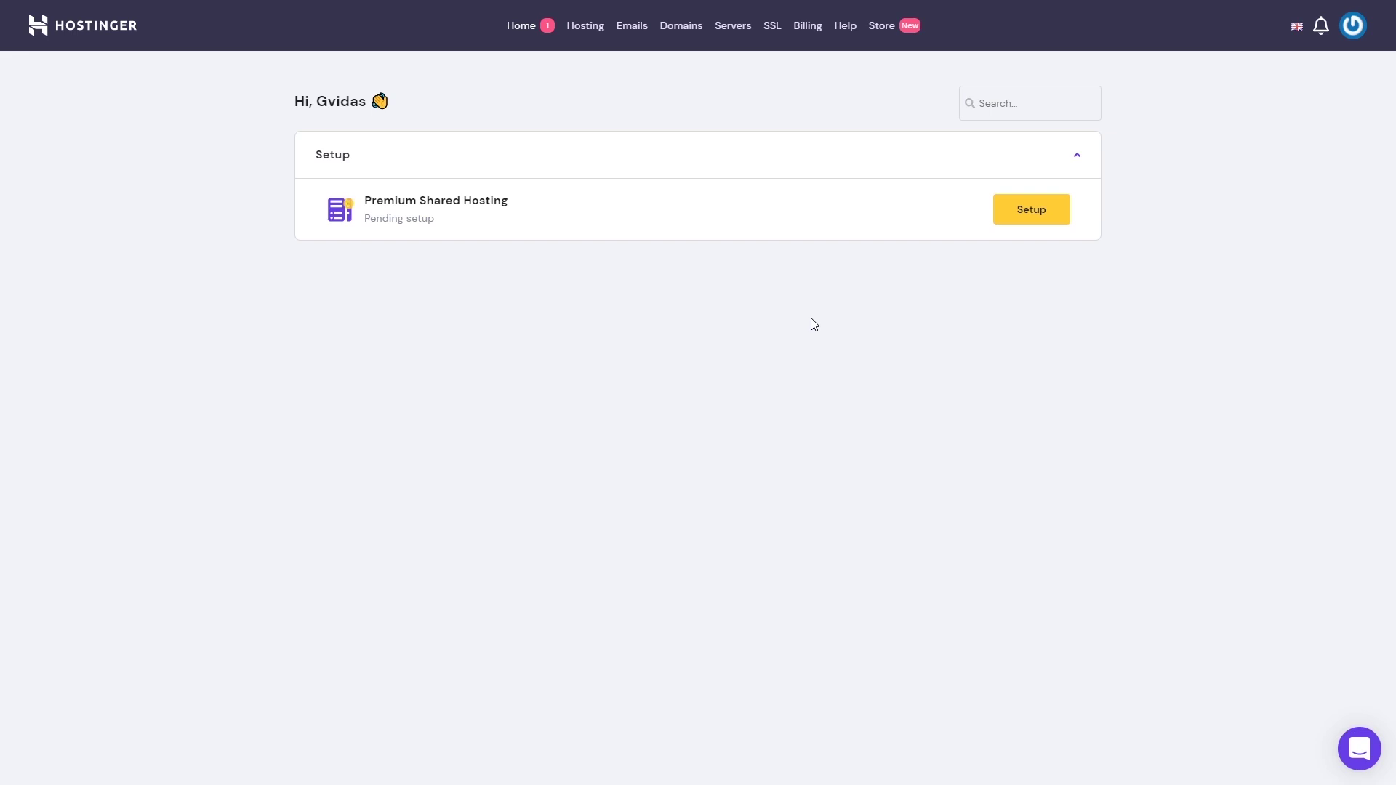
Step: Start the guided setup for the new hosting plan and choose to claim a free domain
left_click(1028, 217)
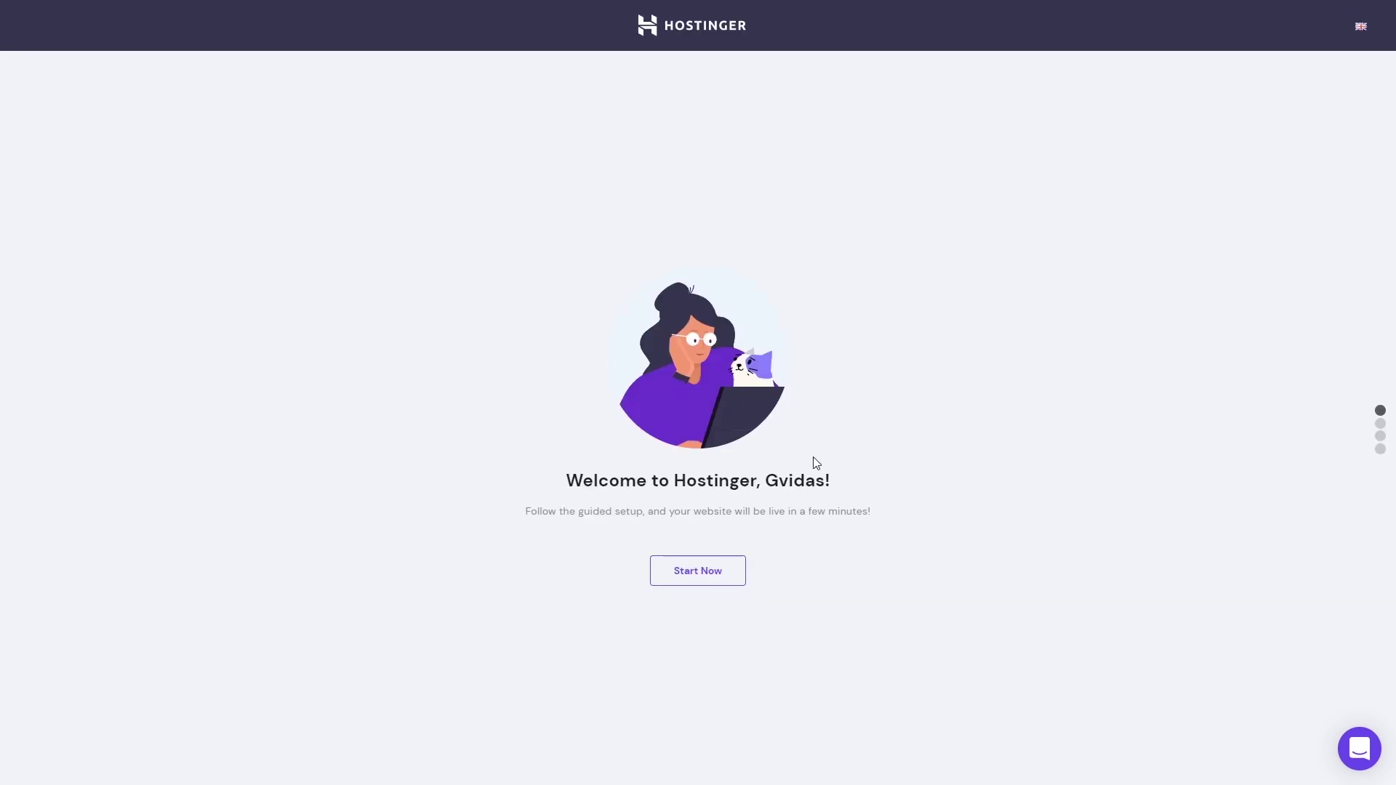
left_click(700, 572)
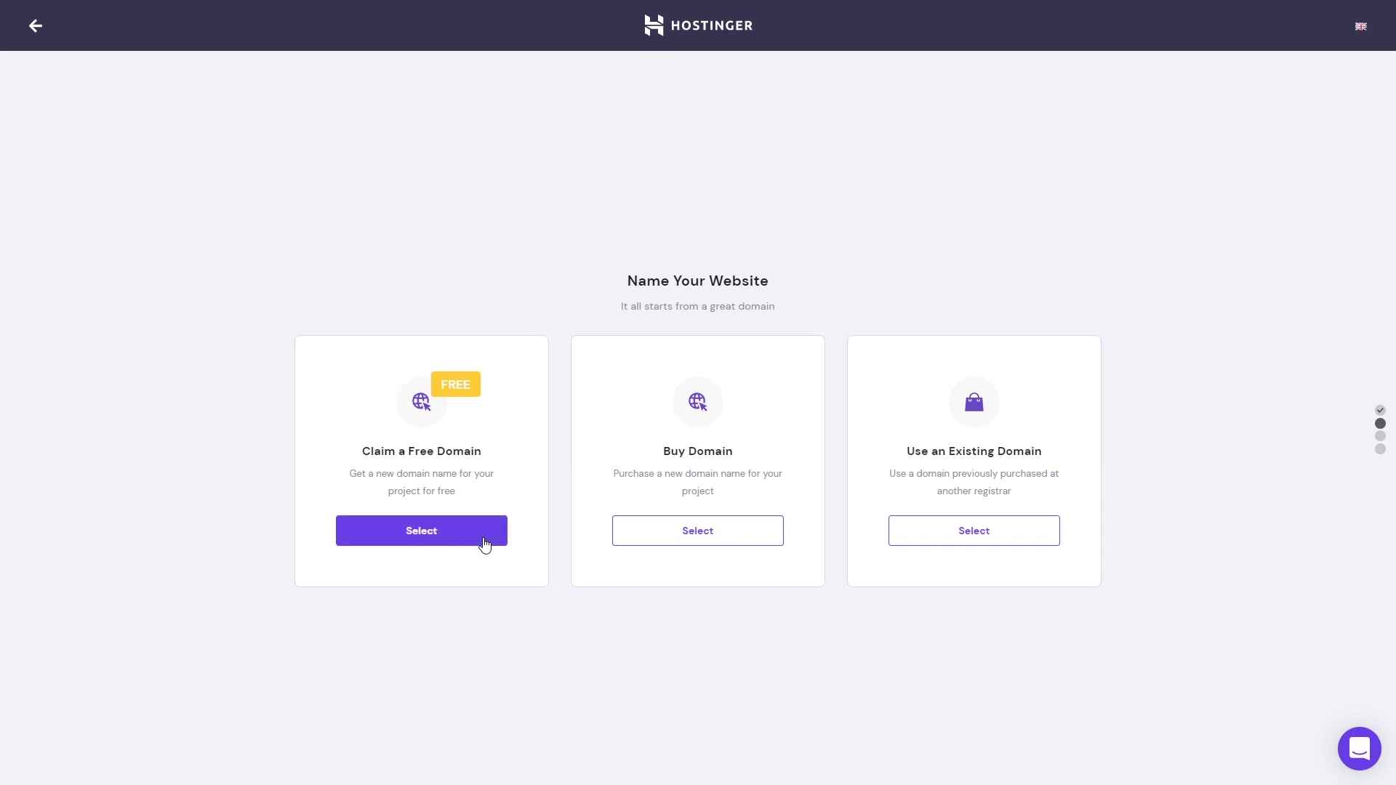
left_click(485, 545)
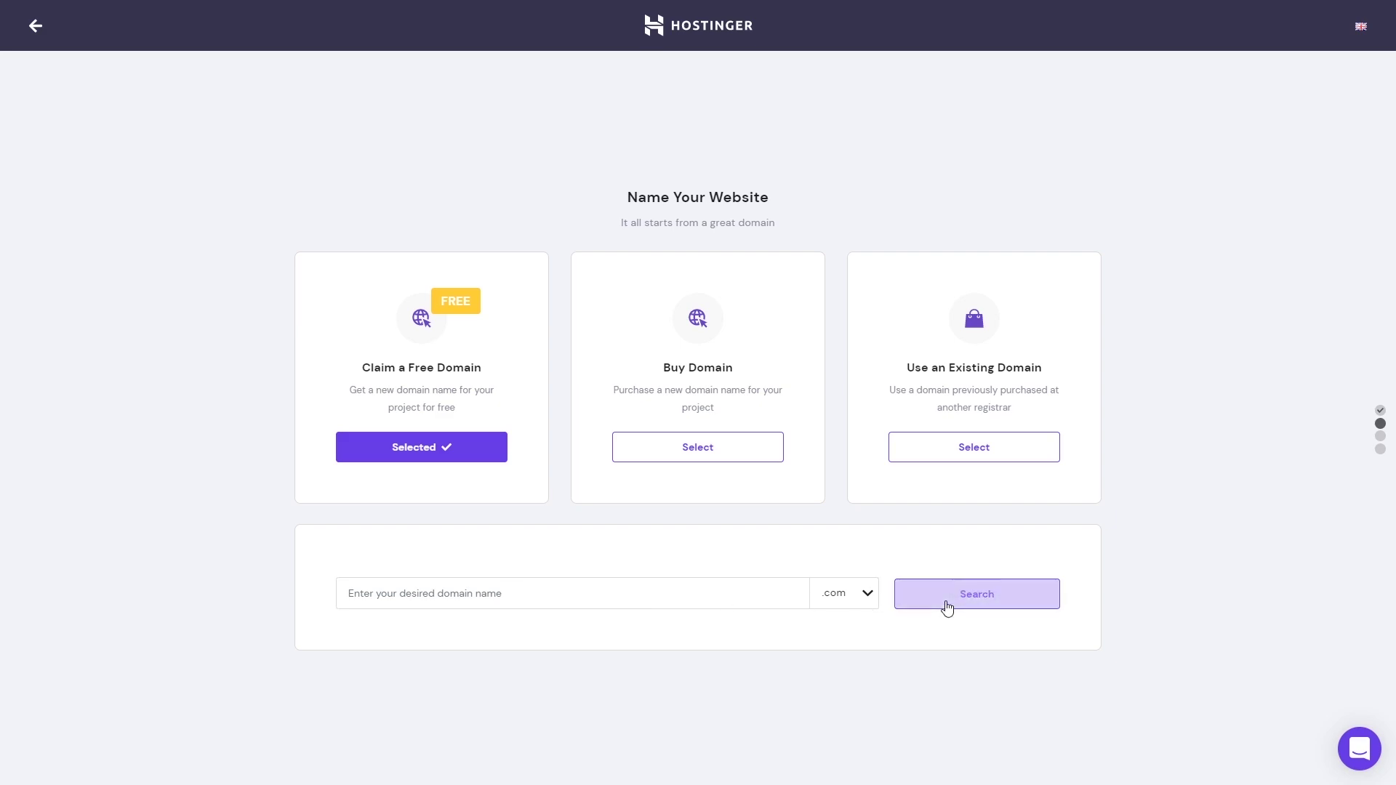
Step: Claim the free domain wpcourse.xyz after confirming it is available
left_click(867, 598)
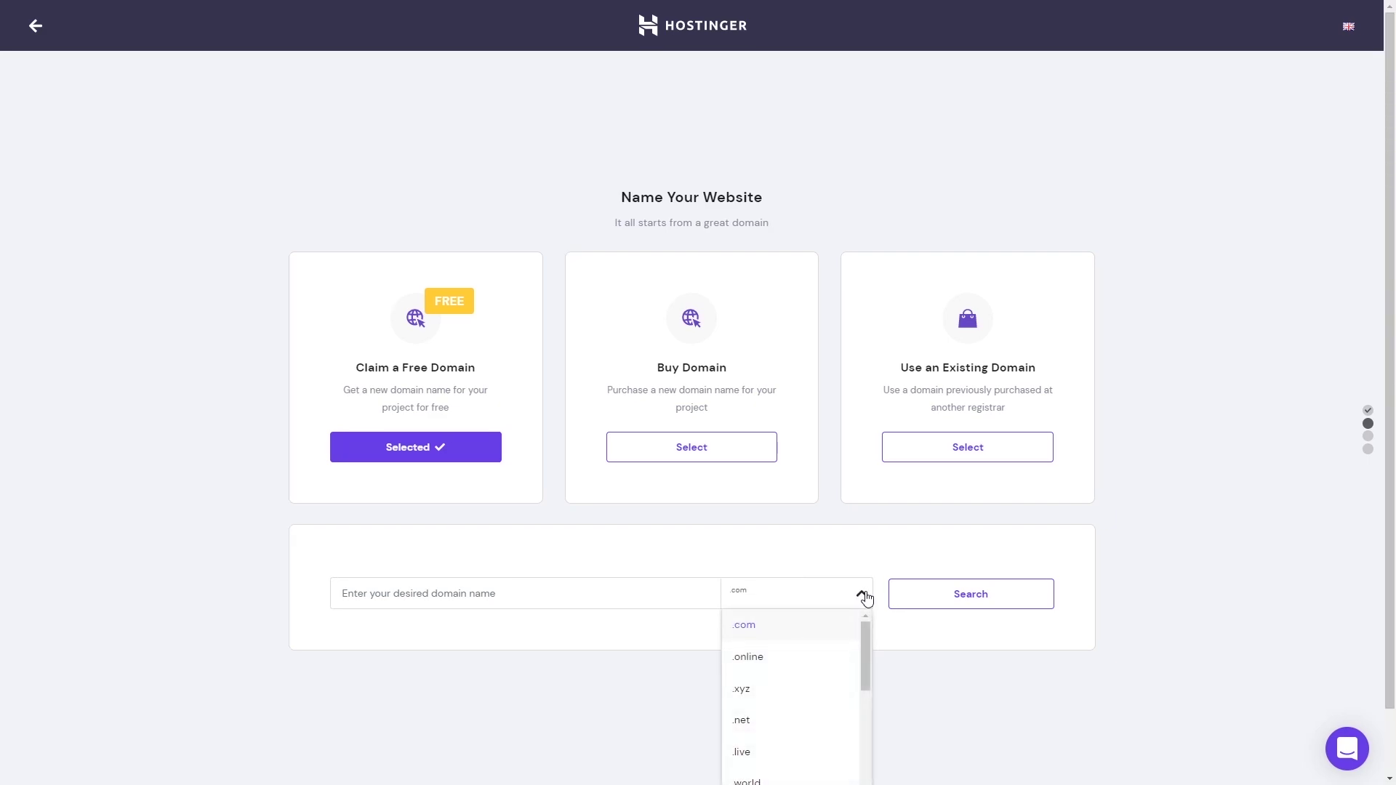
left_click(816, 660)
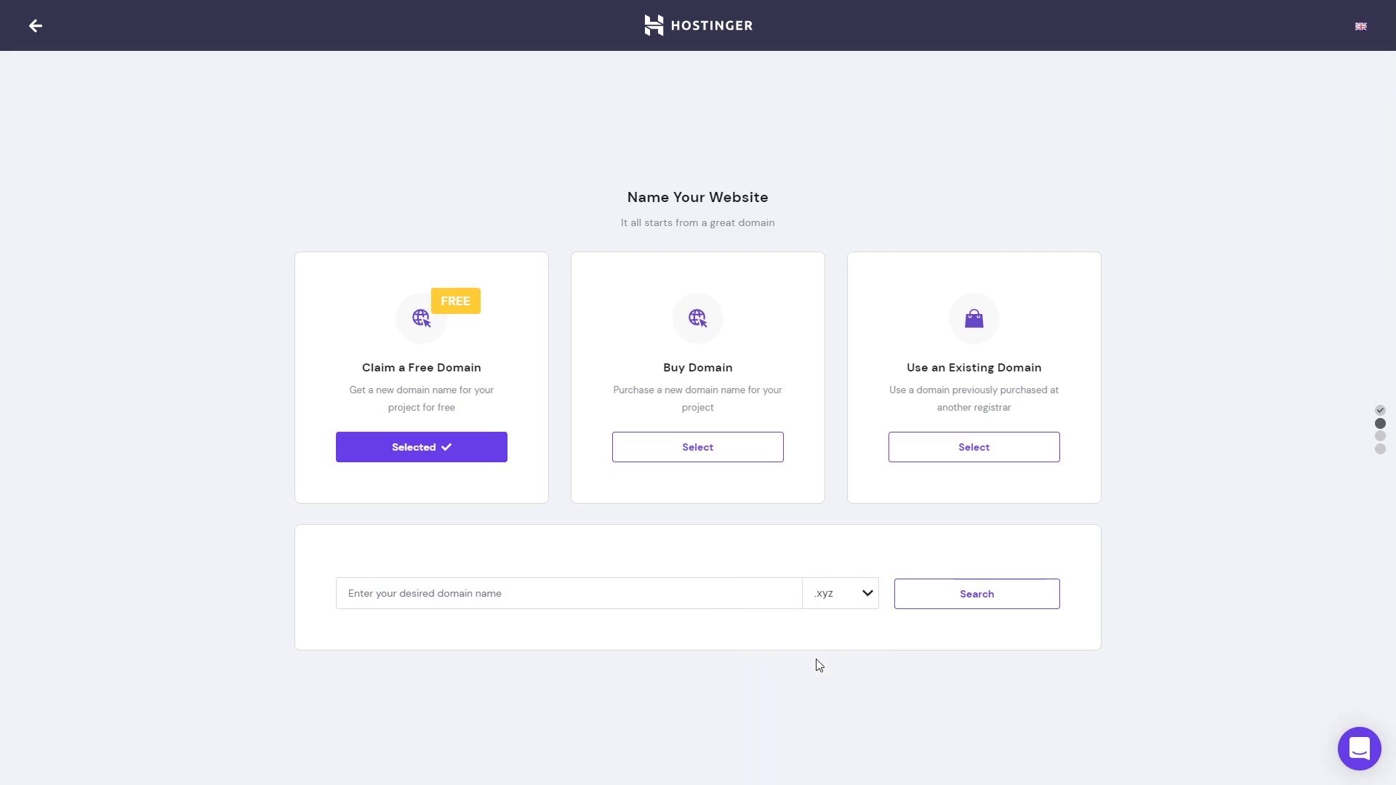
type("wpcourse")
left_click(979, 609)
left_click(982, 603)
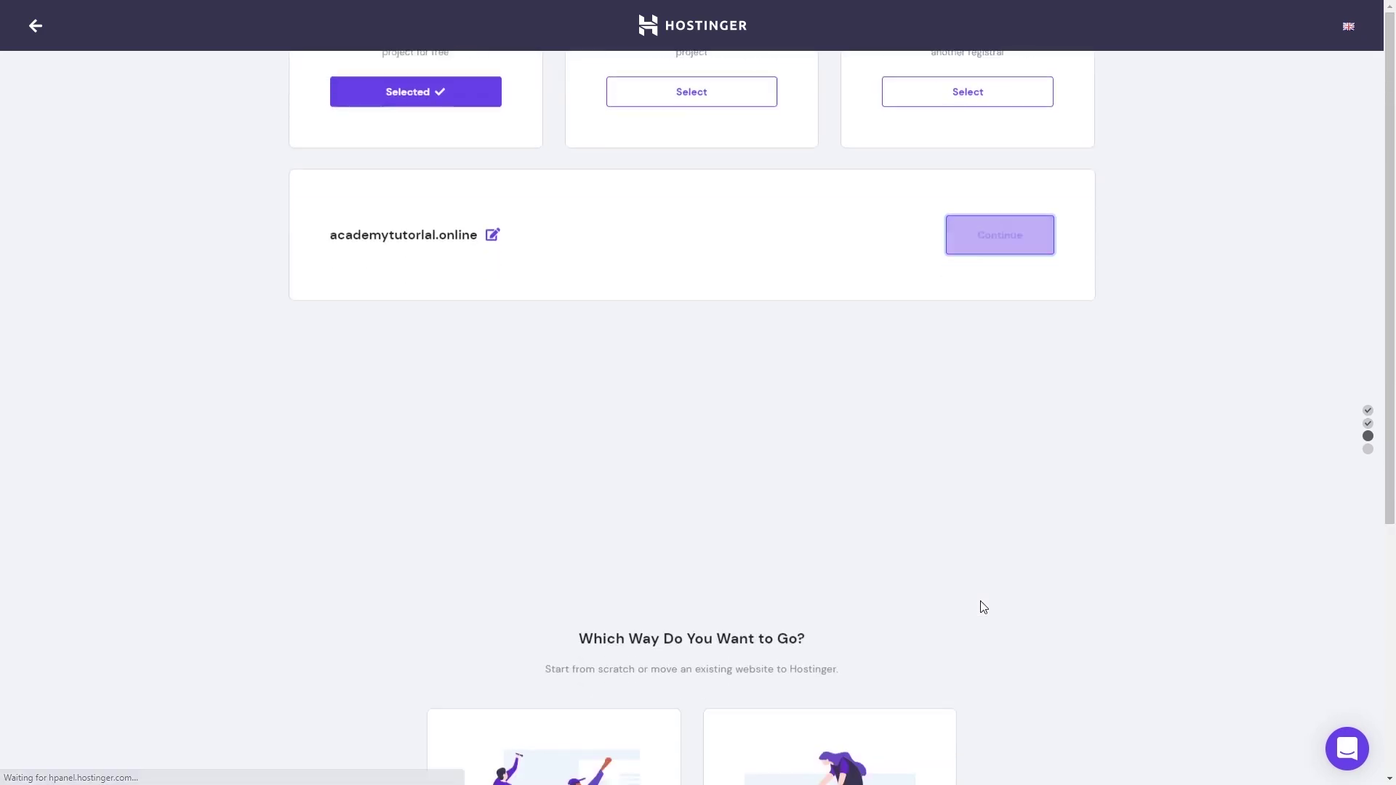
Step: Build a new WordPress site, submit the account details, skip templates and finish setup
left_click(576, 546)
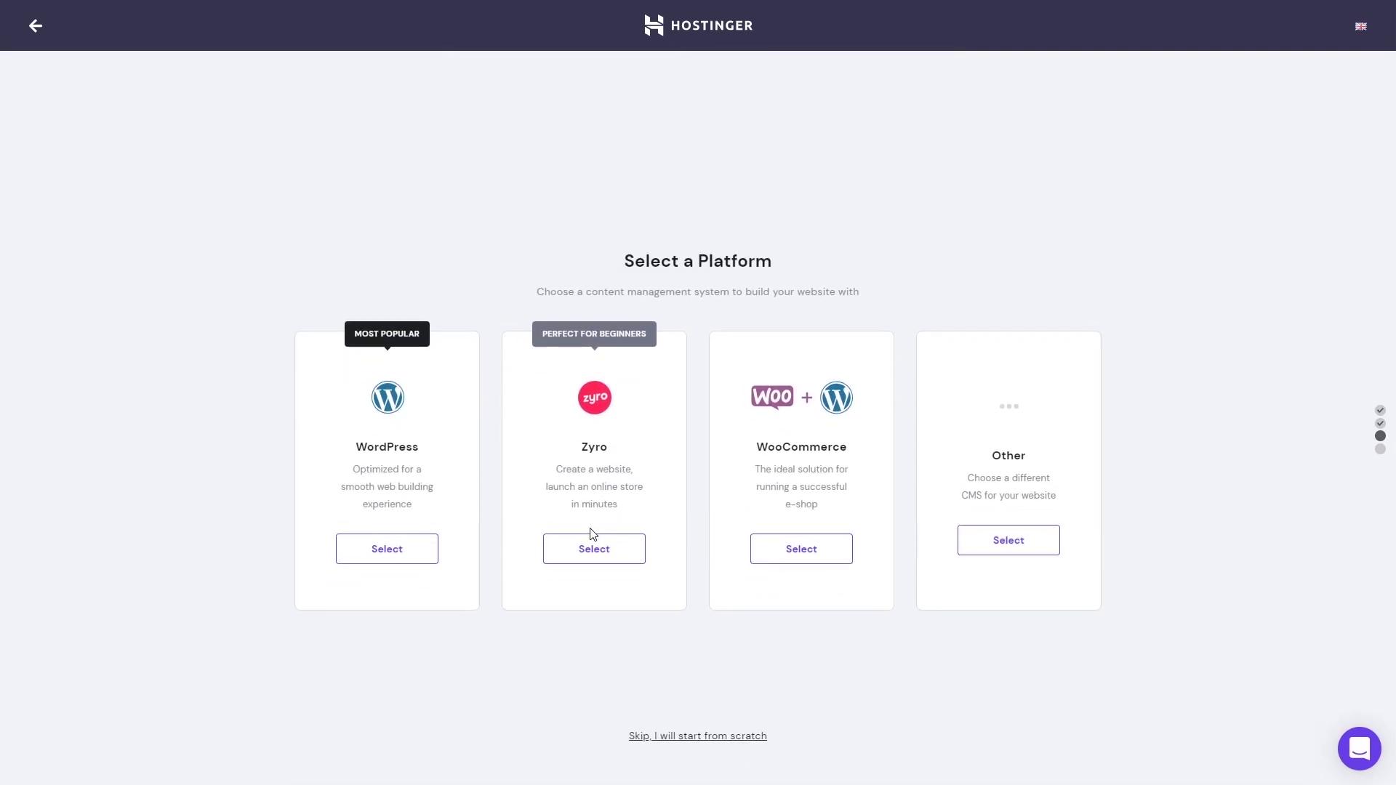
left_click(382, 556)
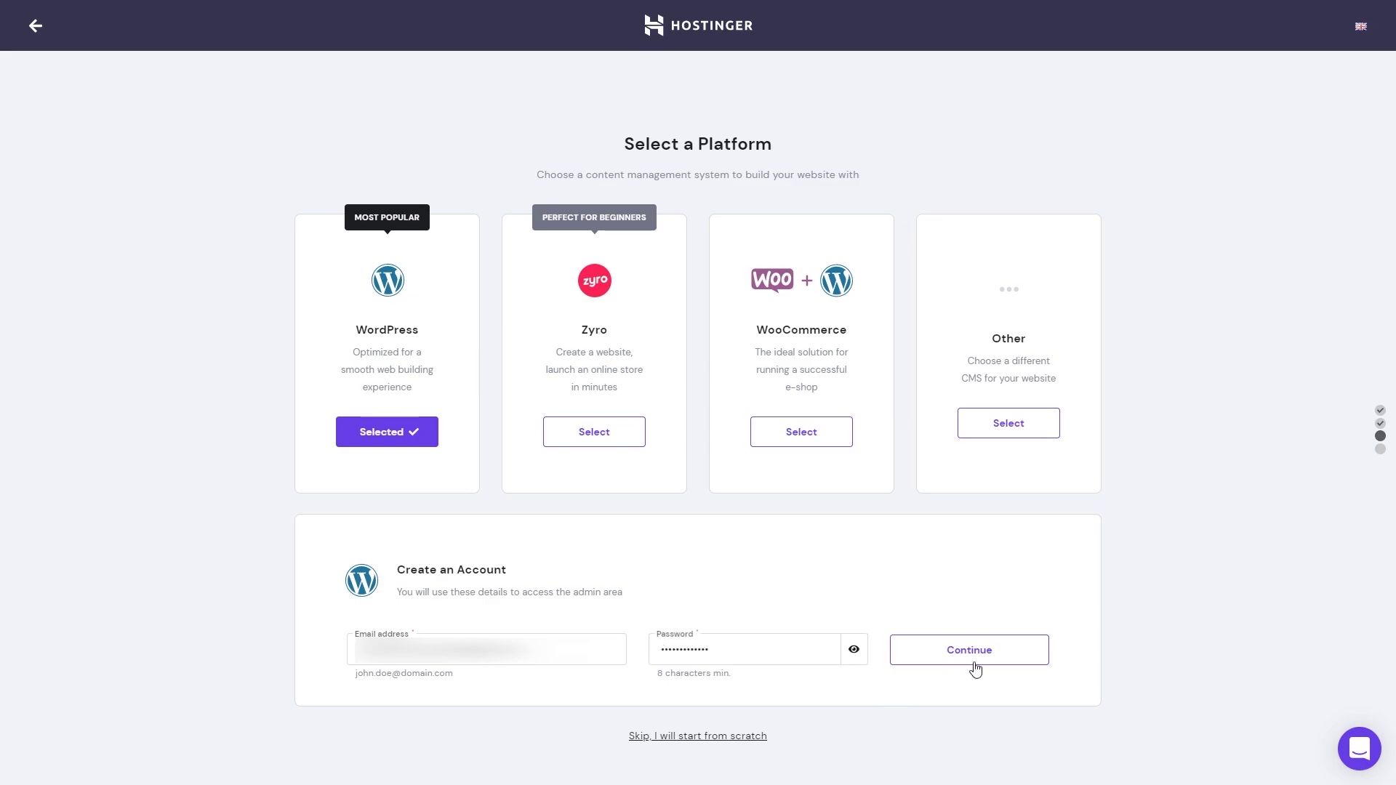
left_click(974, 659)
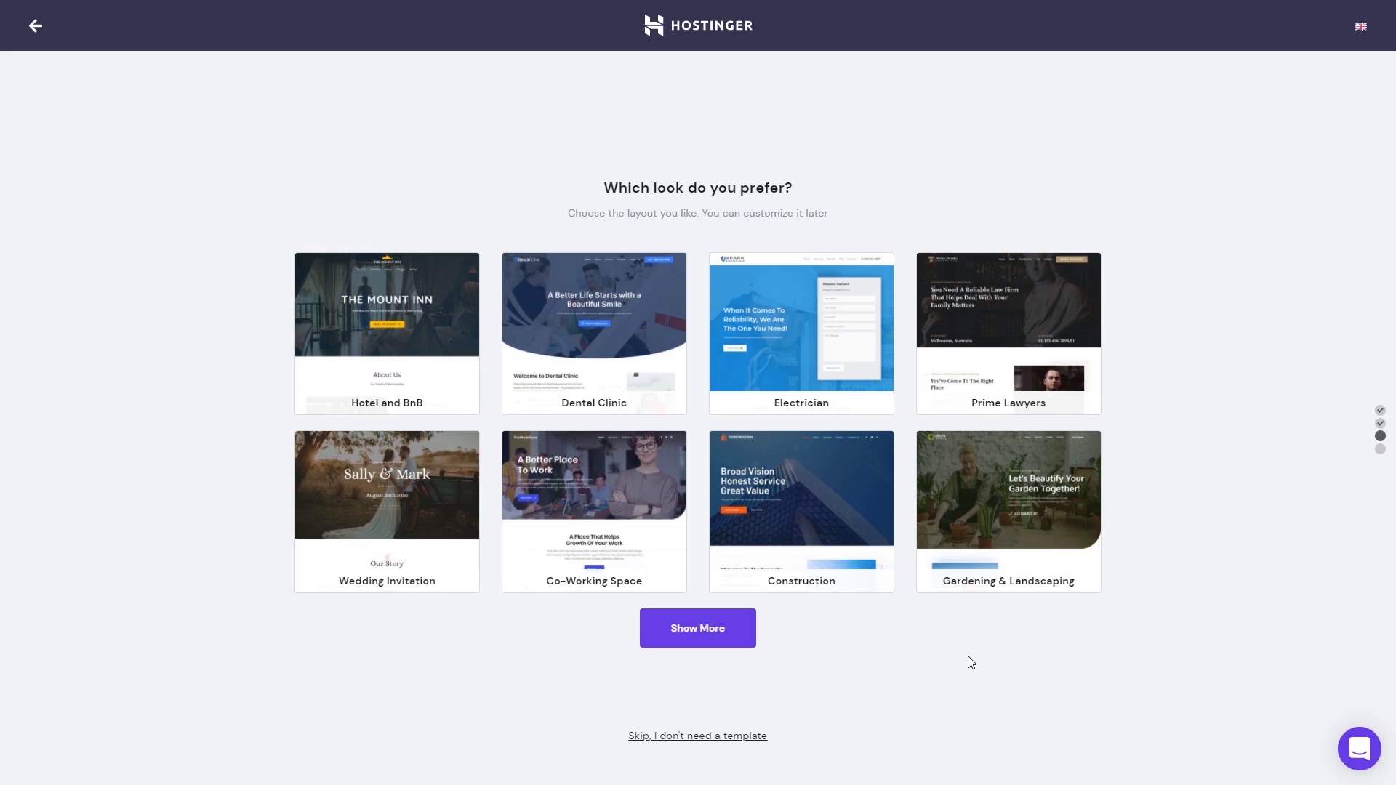
left_click(702, 736)
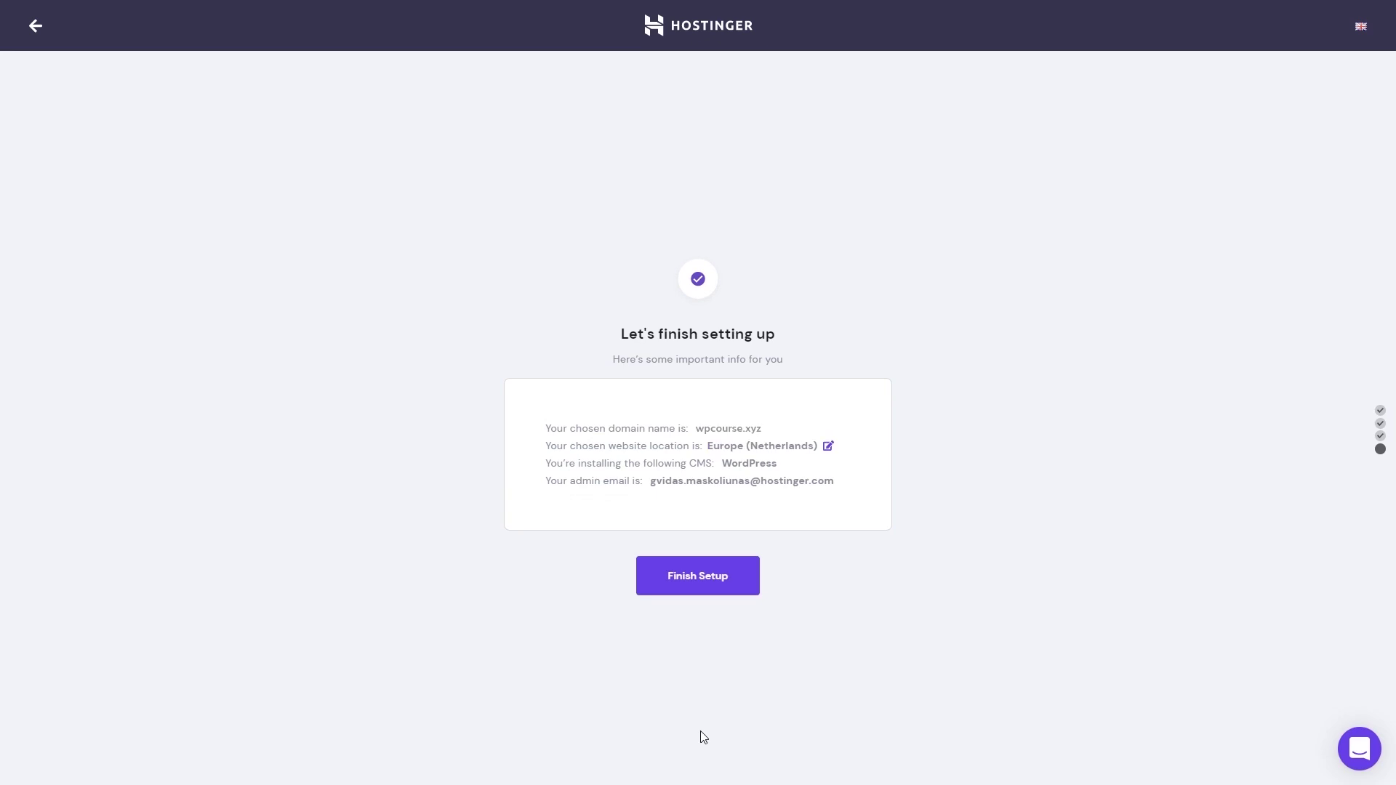
left_click(694, 579)
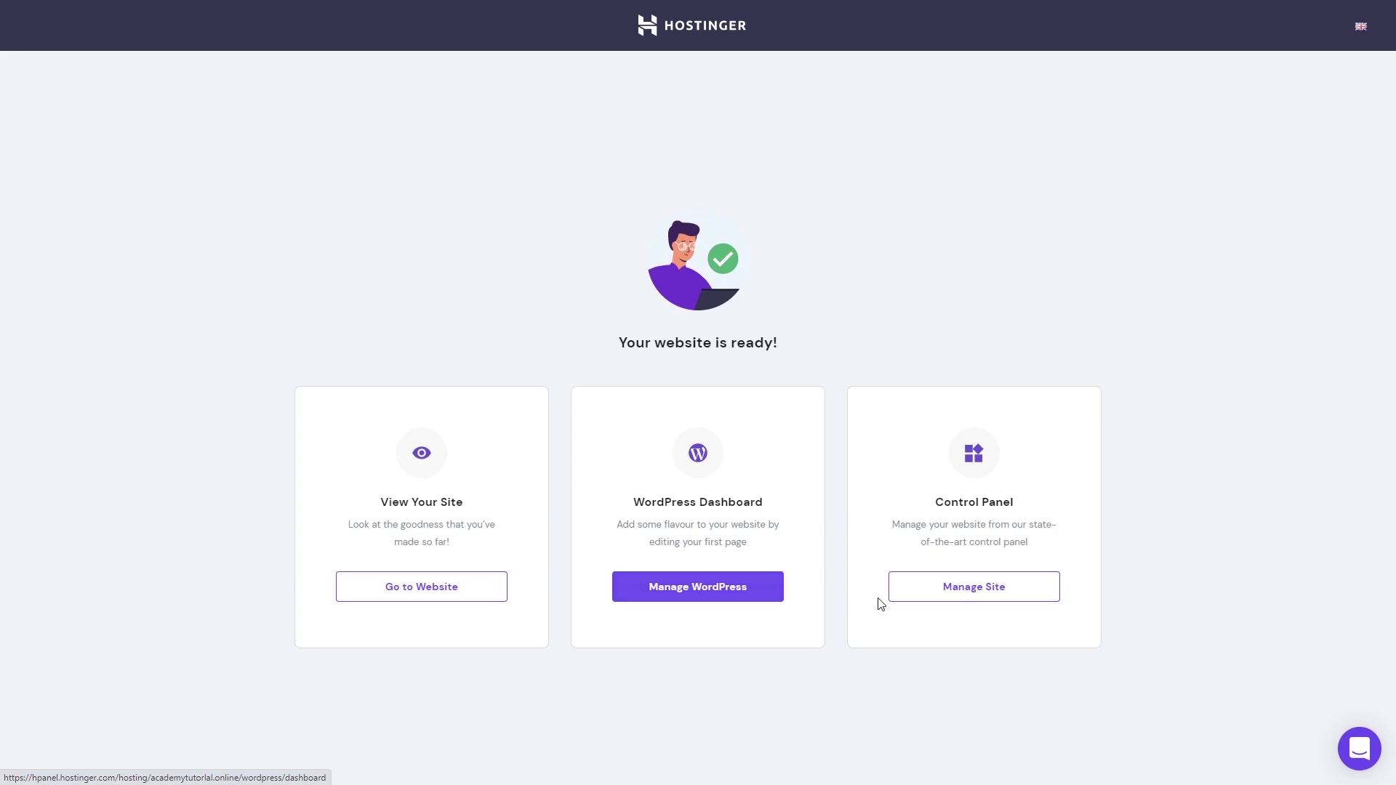
Step: Complete the wpcourse.xyz domain registration by submitting the contact details
left_click(942, 598)
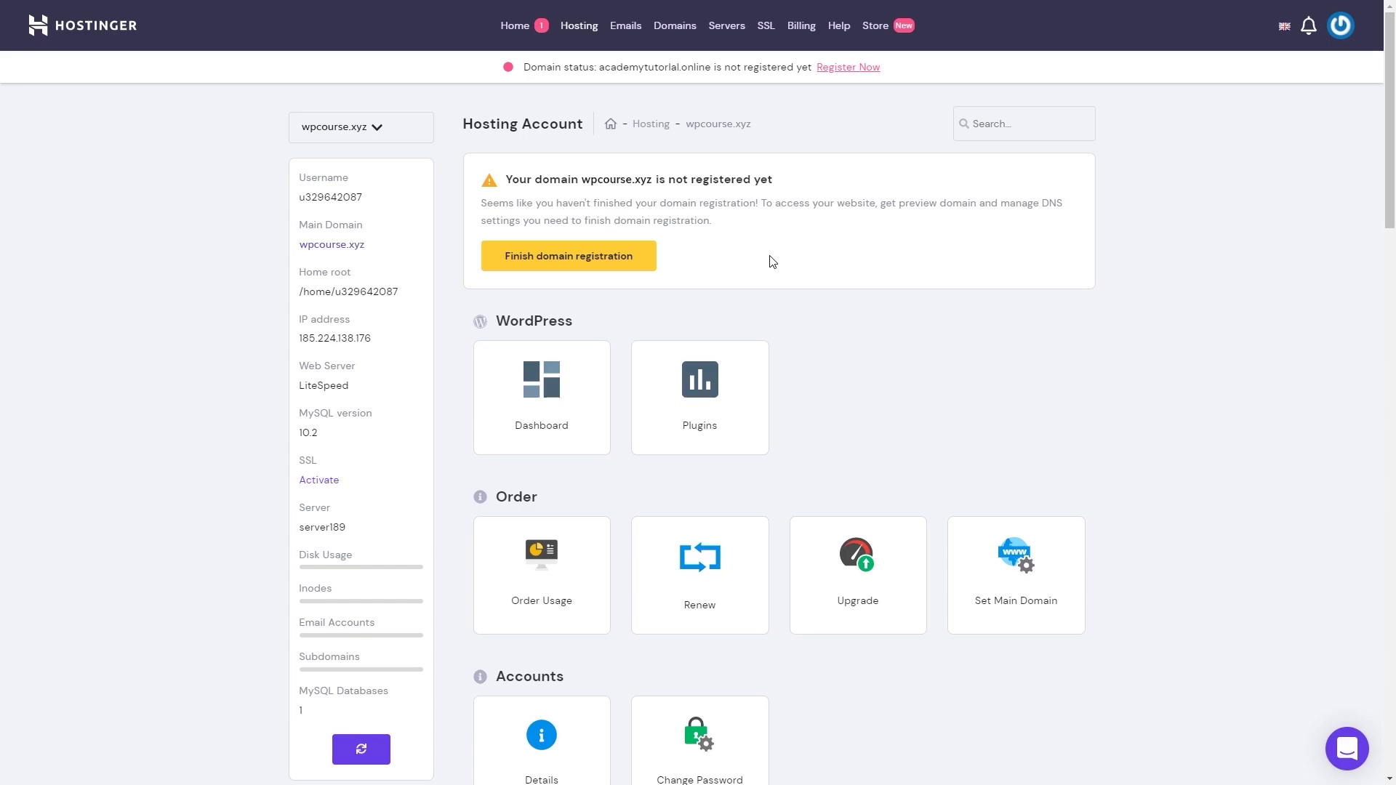
left_click(627, 263)
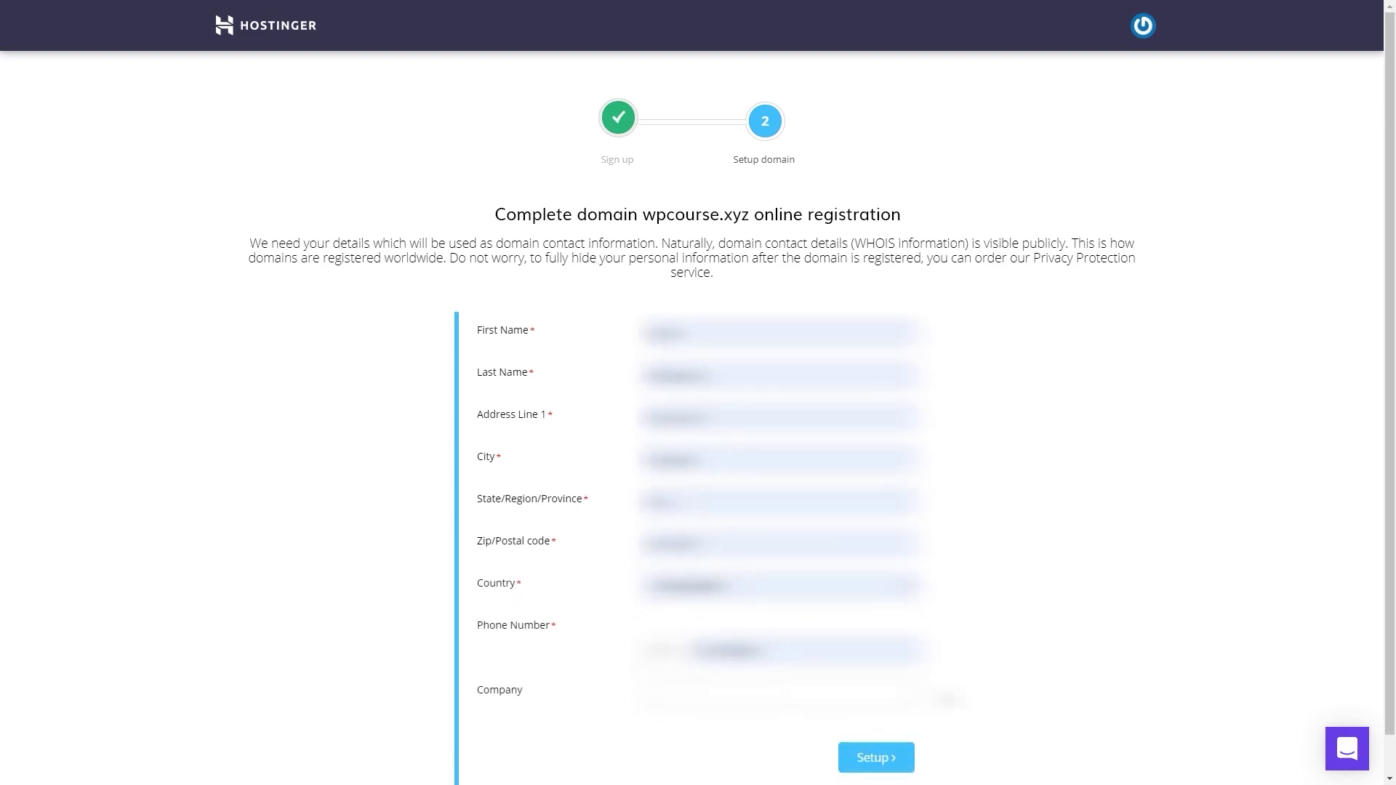
left_click(880, 749)
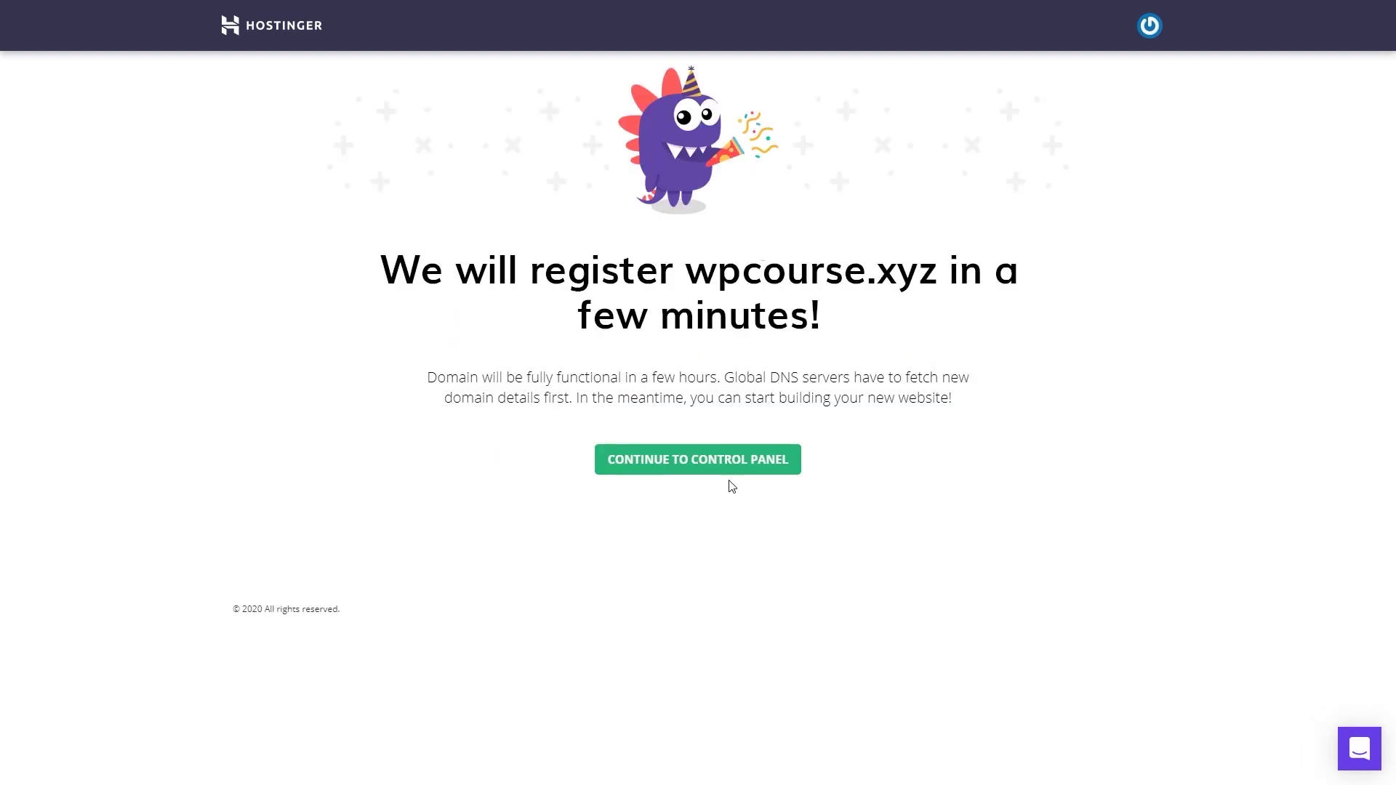
Step: Return to the control panel and open the wpcourse.xyz hosting account
left_click(723, 469)
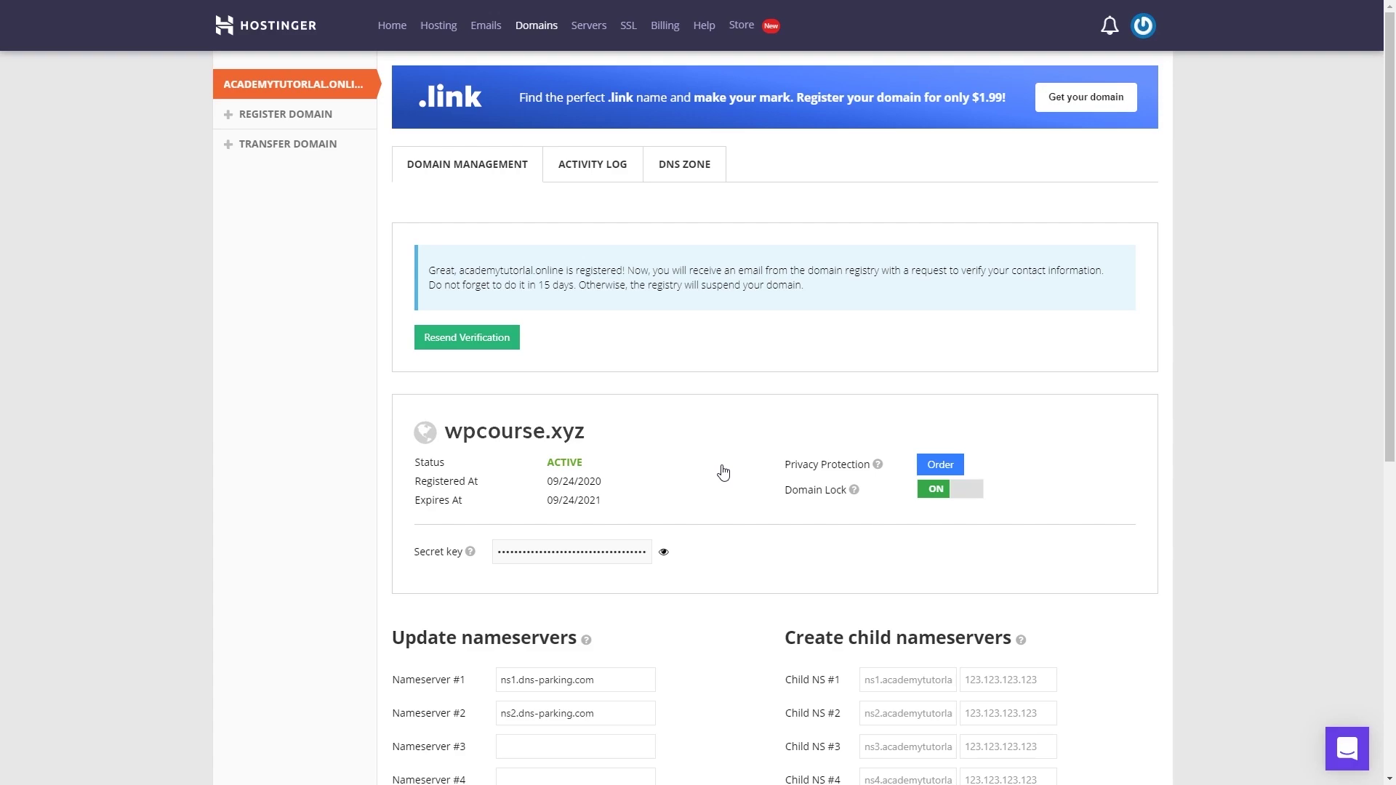
left_click(437, 25)
left_click(1036, 231)
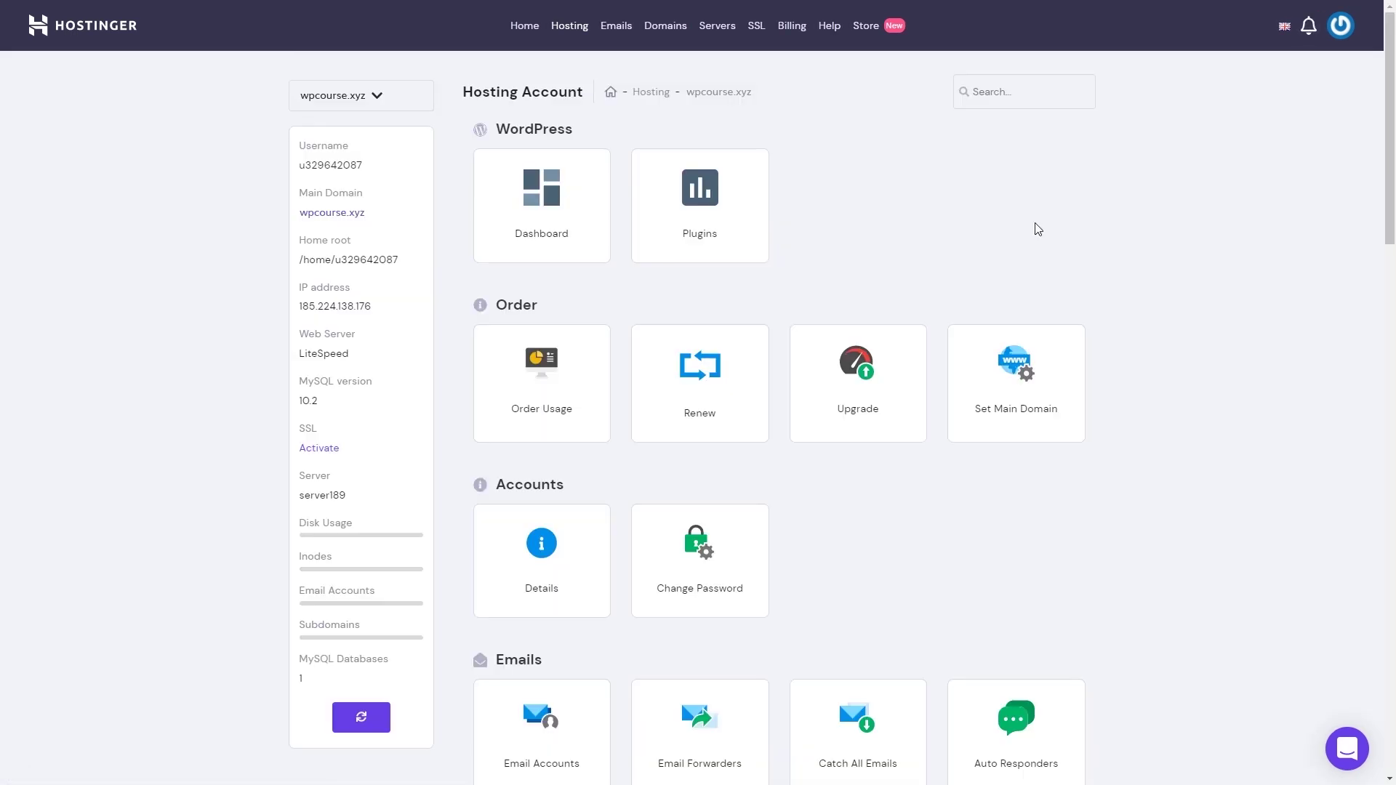
Step: Set up, activate and install a Let's Encrypt SSL certificate on wpcourse.xyz
scroll(1038, 229, "down", 12)
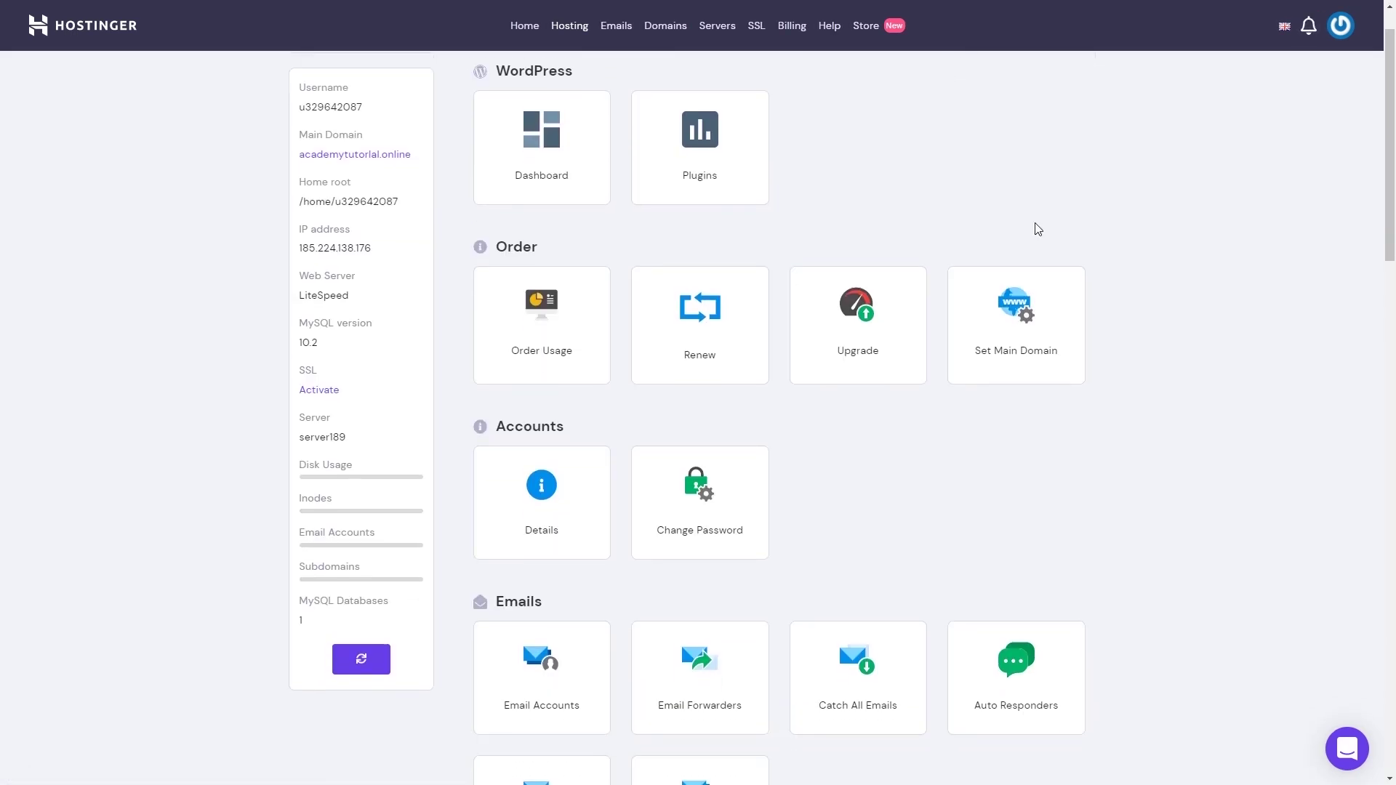
scroll(1037, 230, "down", 11)
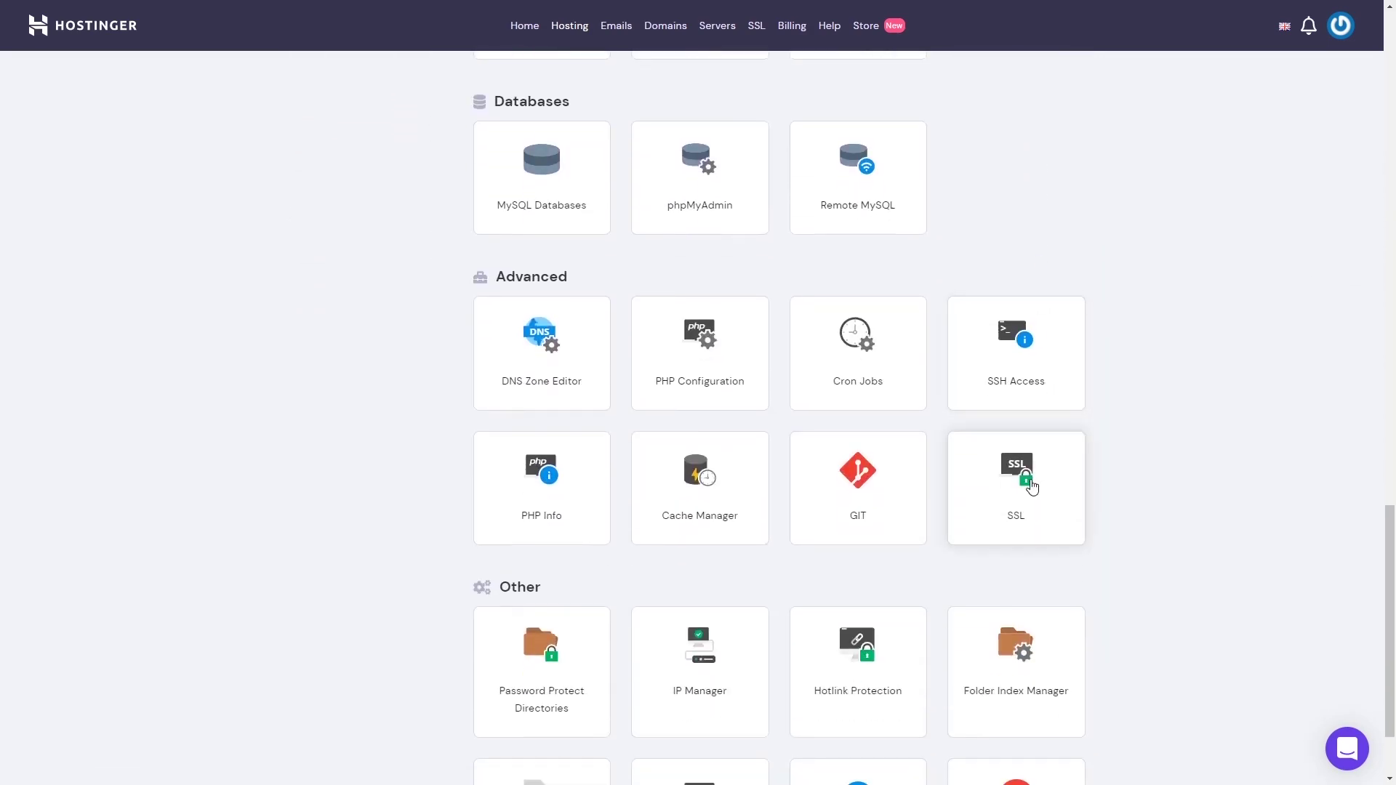
left_click(1038, 446)
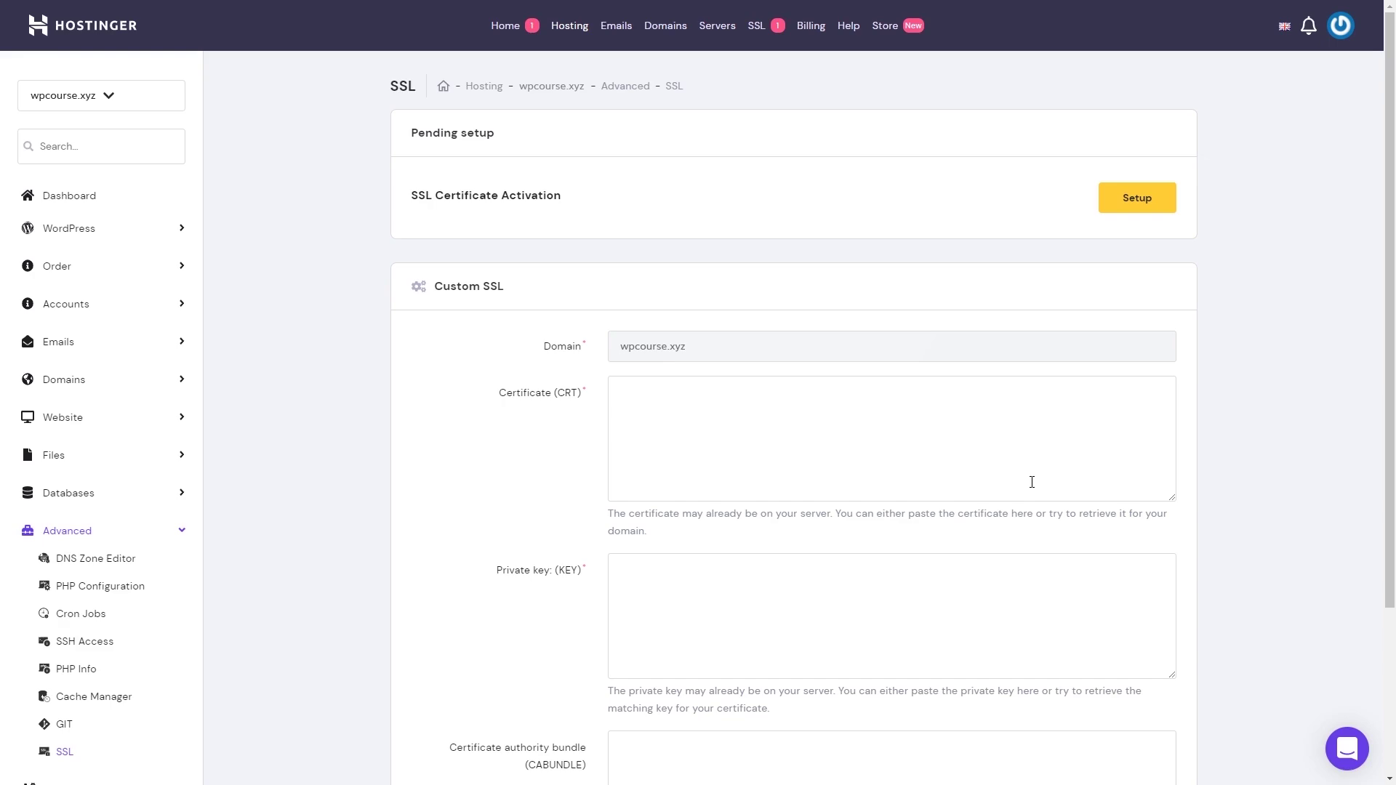
left_click(1157, 202)
left_click(691, 430)
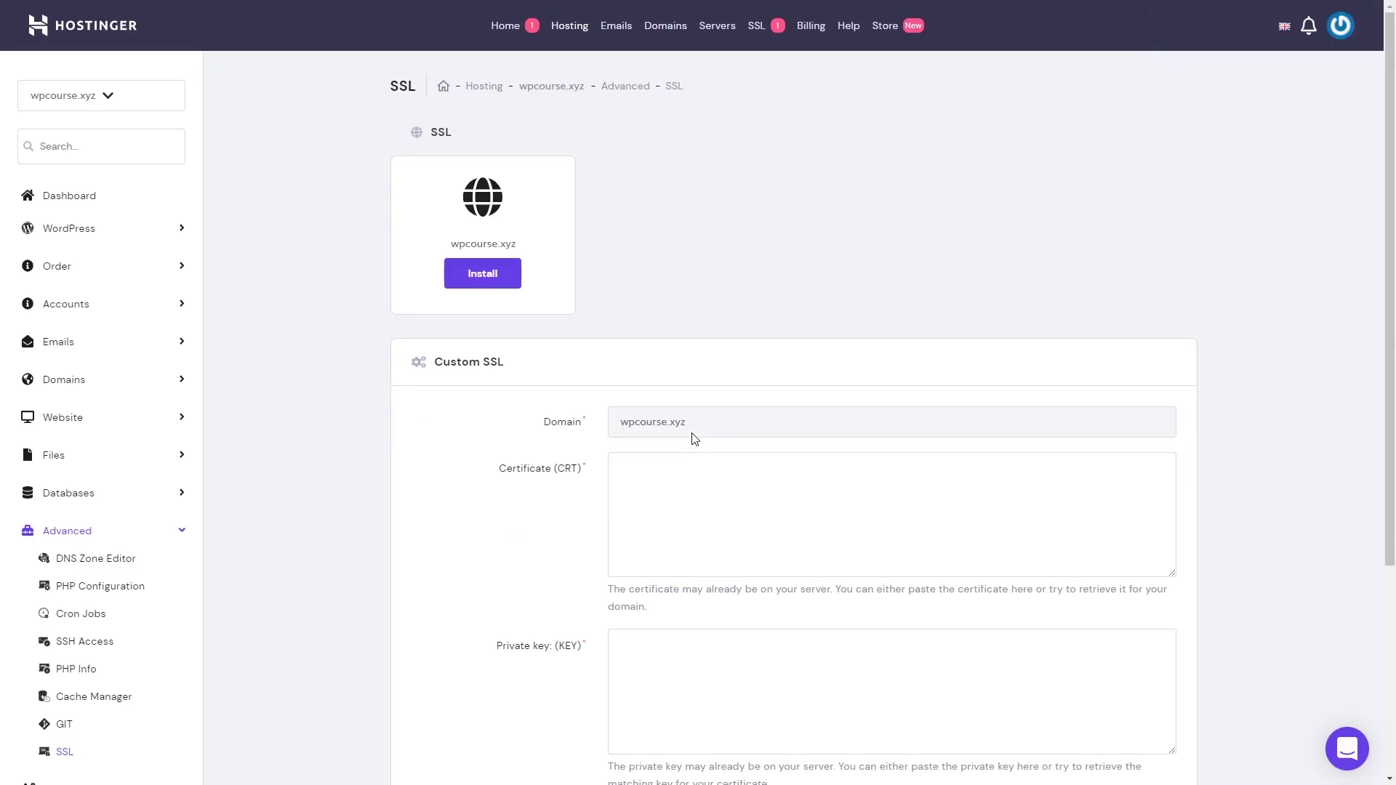
left_click(495, 275)
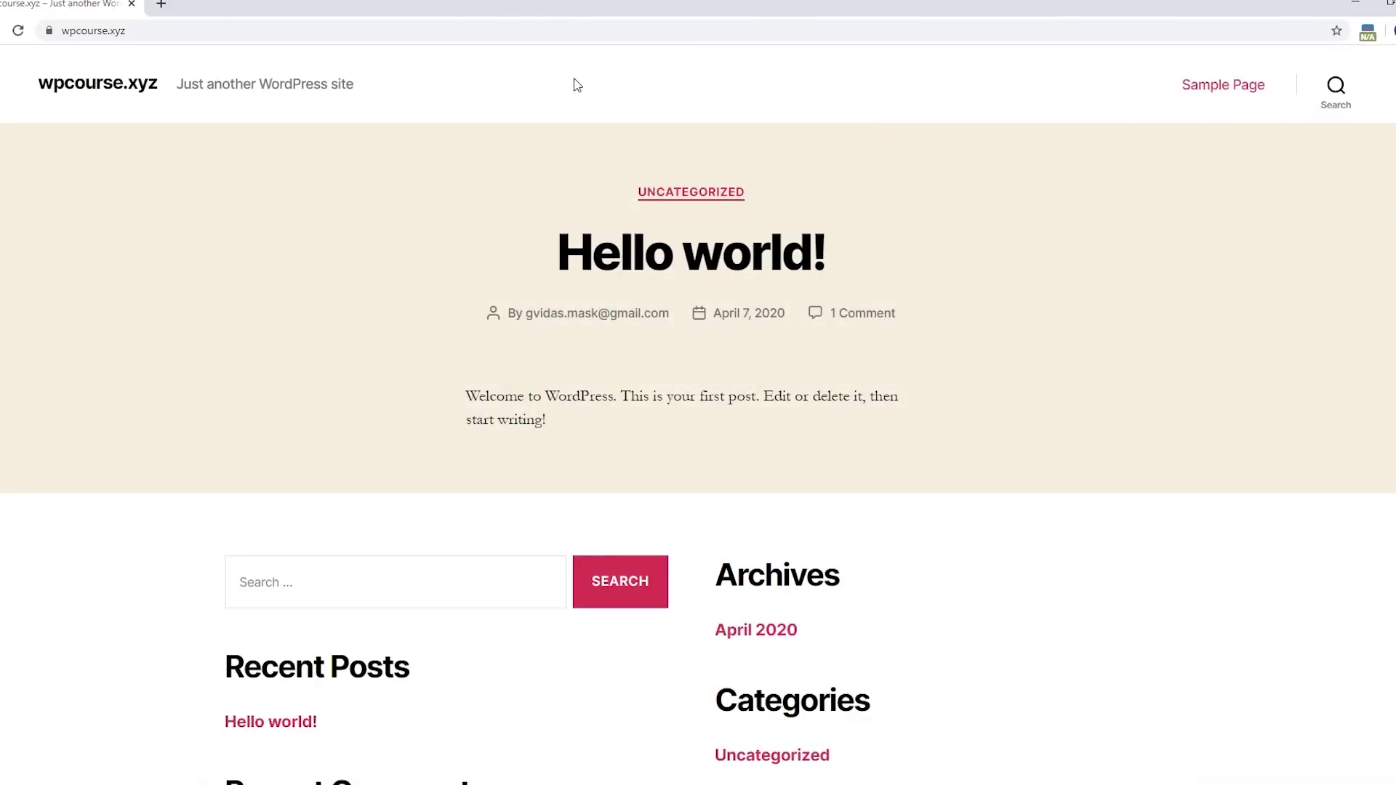
Step: Check the live wpcourse.xyz site's secure connection details via the lock icon
left_click(48, 32)
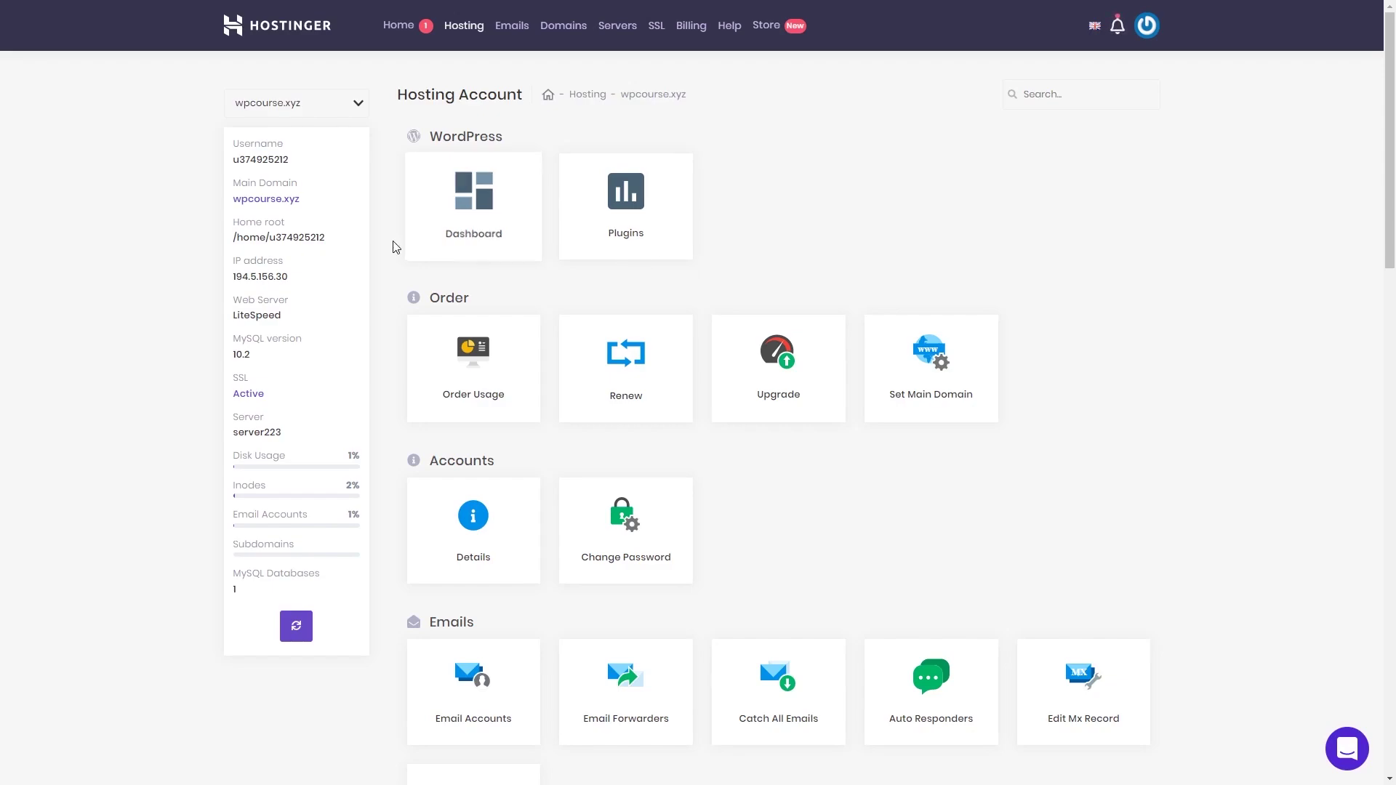
left_click(509, 230)
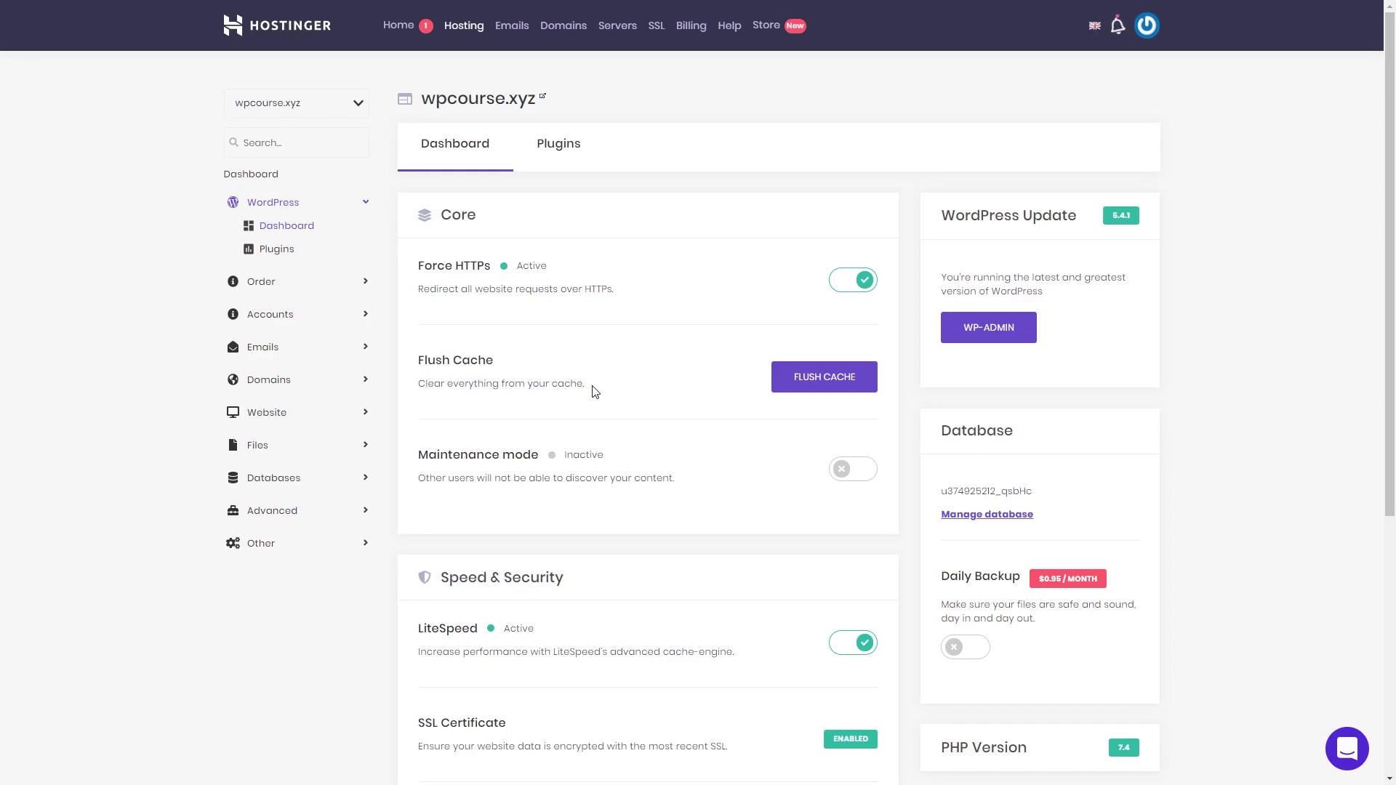
left_click(572, 148)
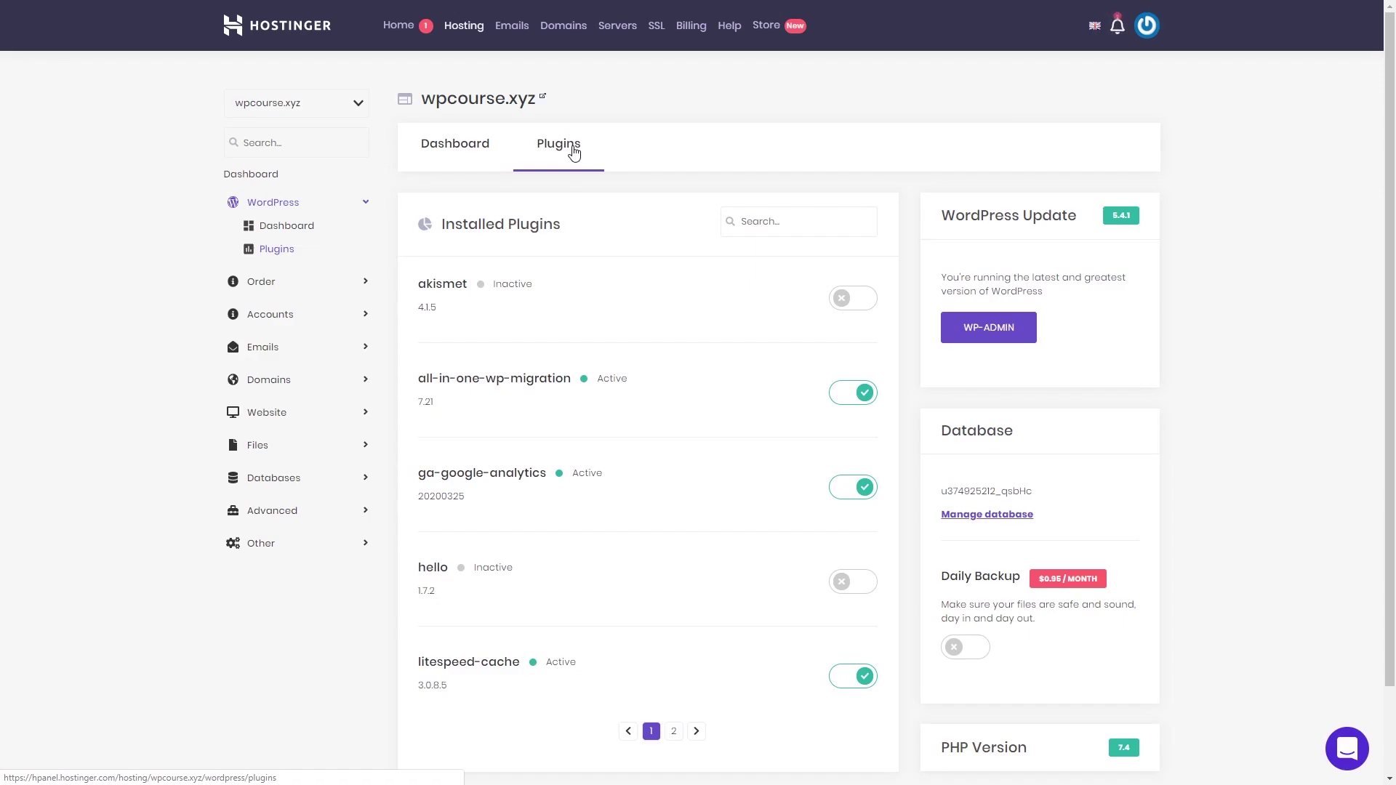
left_click(271, 175)
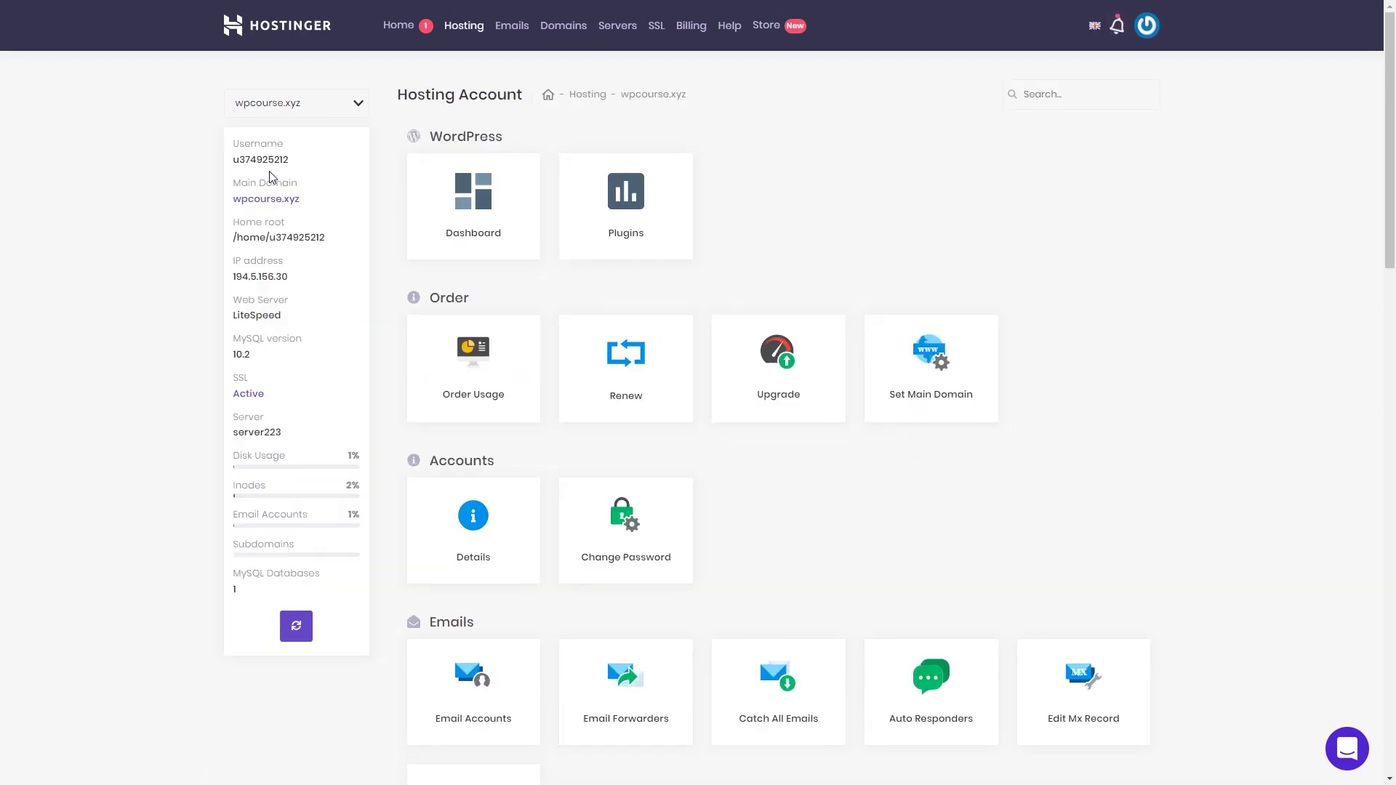
left_click(801, 355)
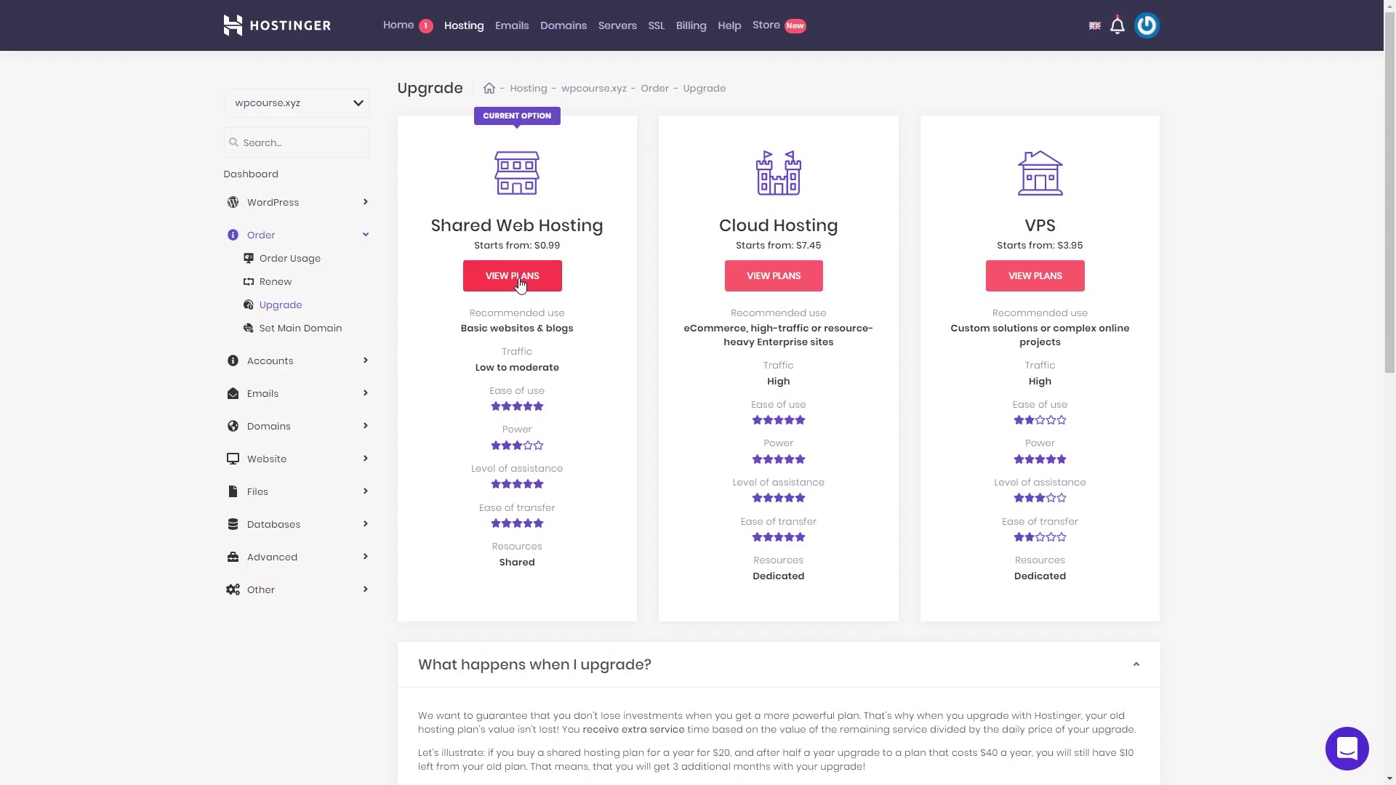
left_click(266, 177)
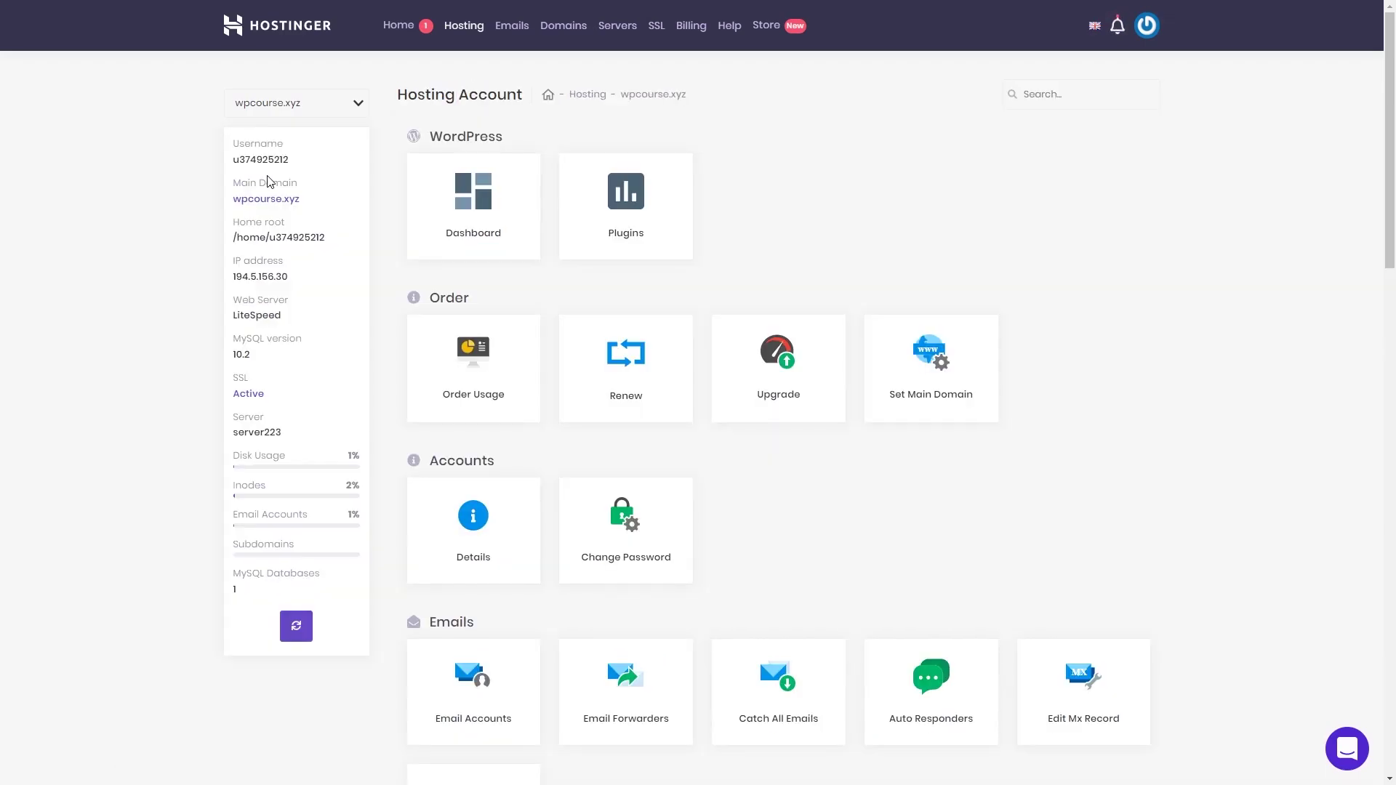
scroll(698, 446, "down", 1)
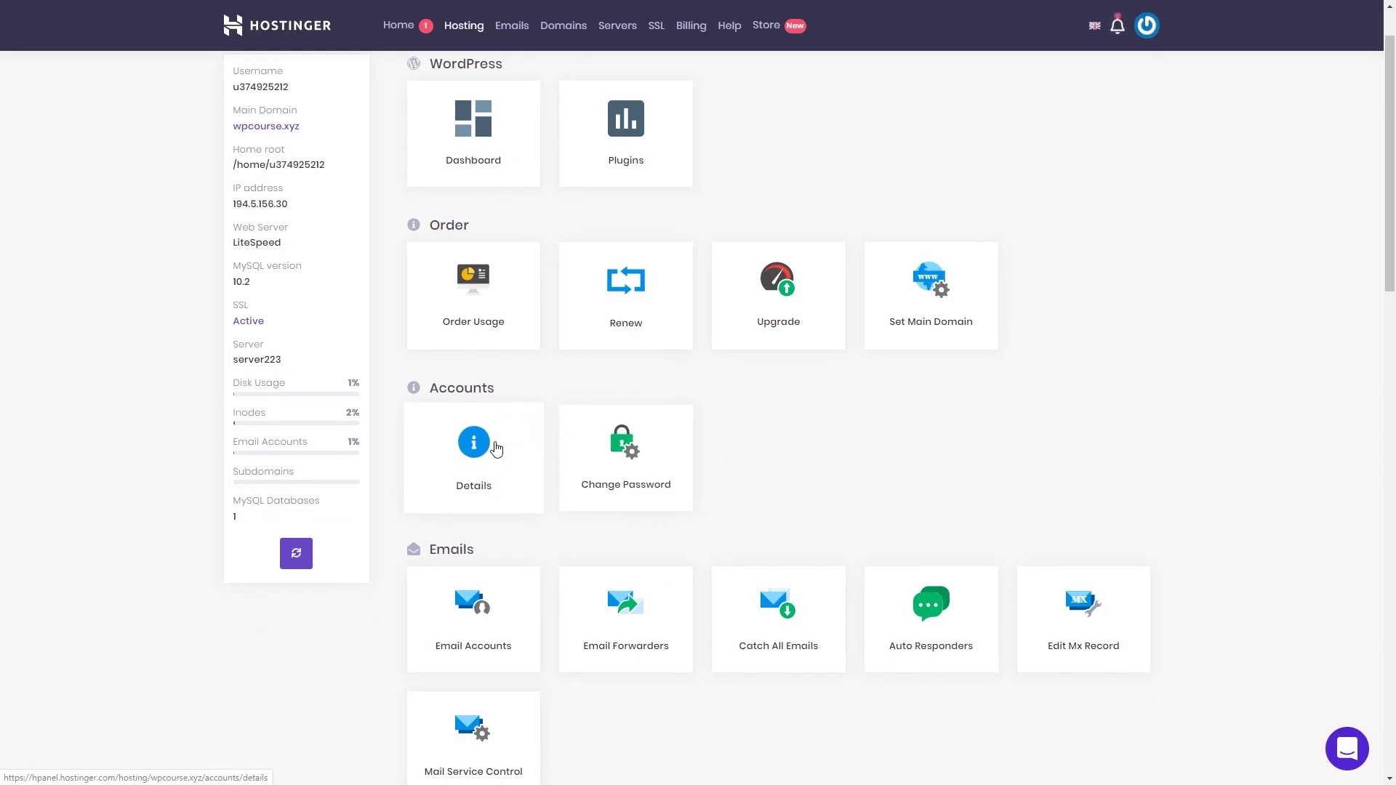
scroll(731, 465, "down", 3)
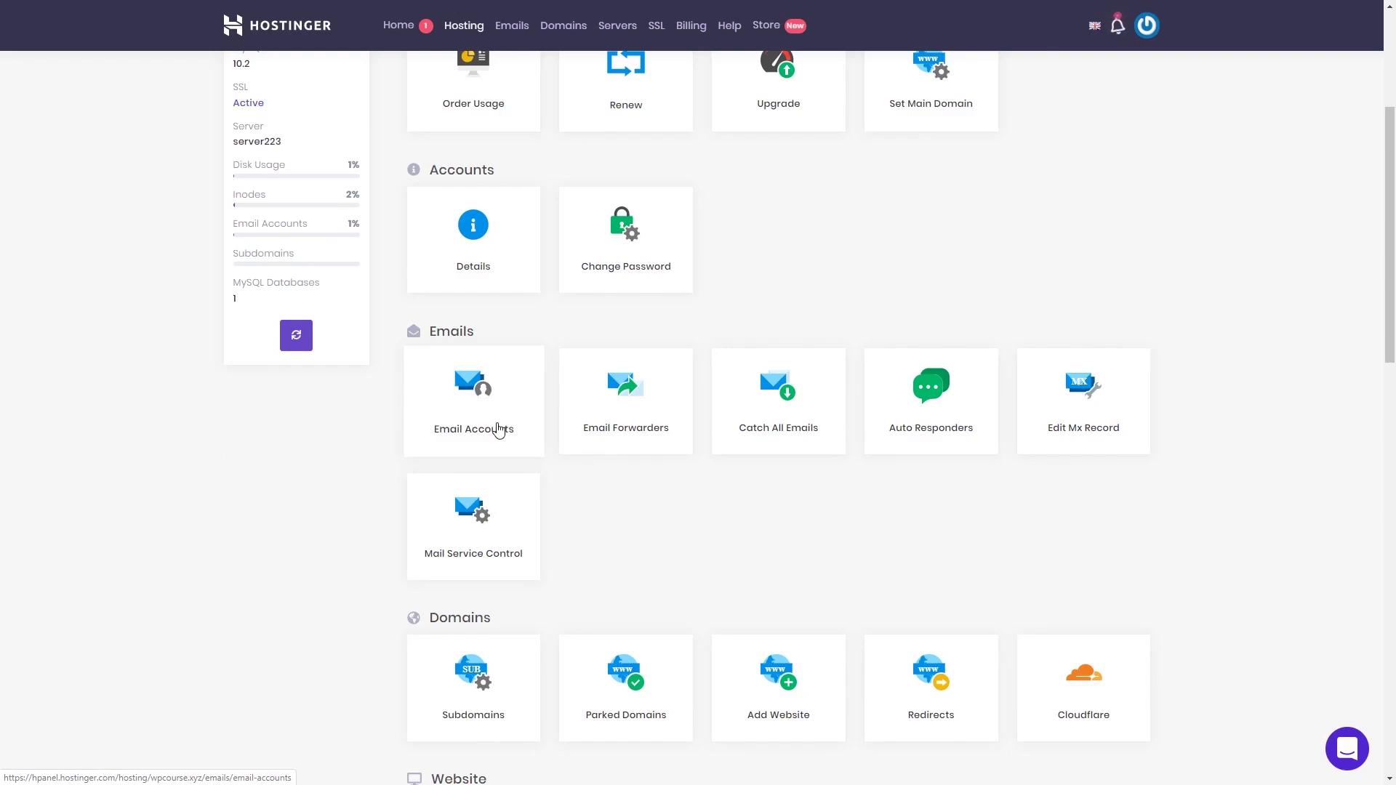
scroll(704, 490, "down", 3)
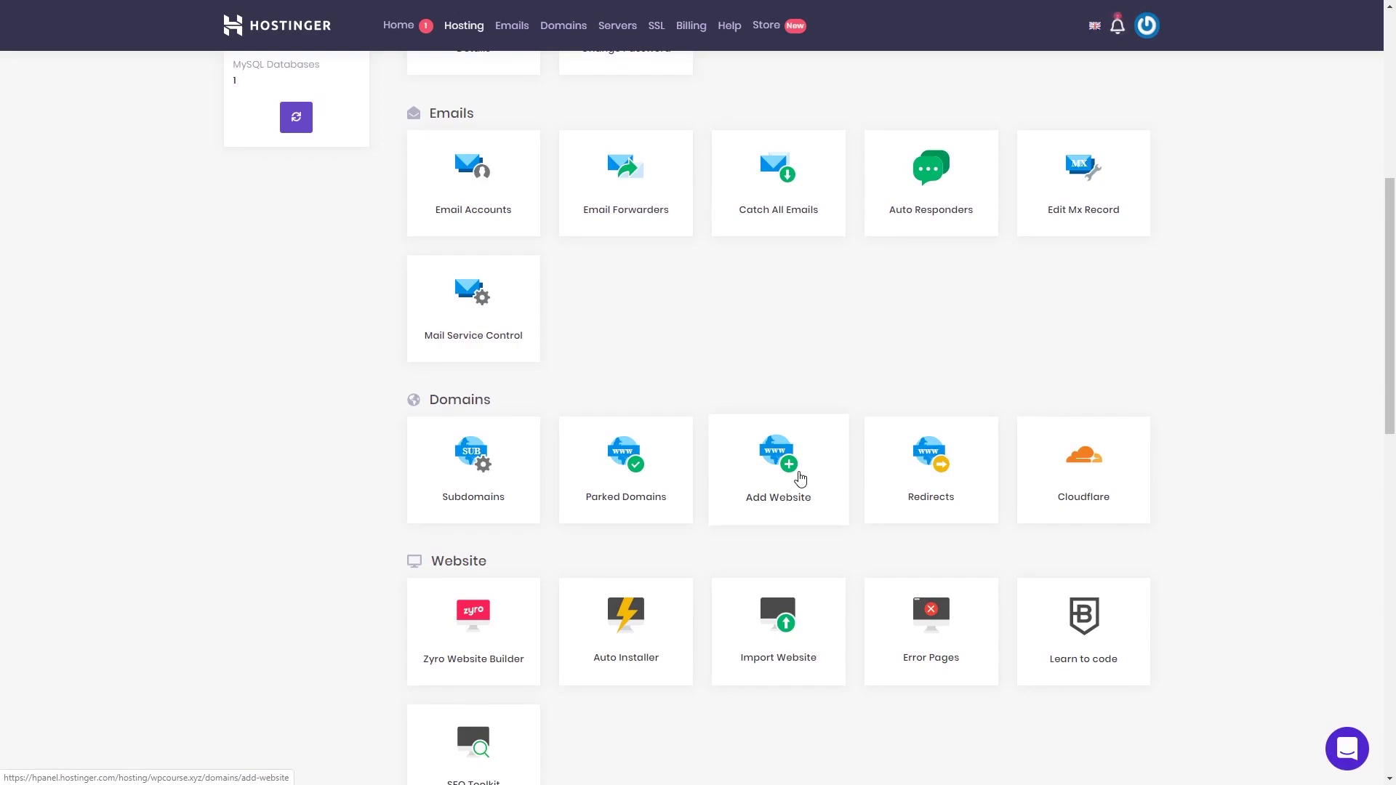
left_click(801, 478)
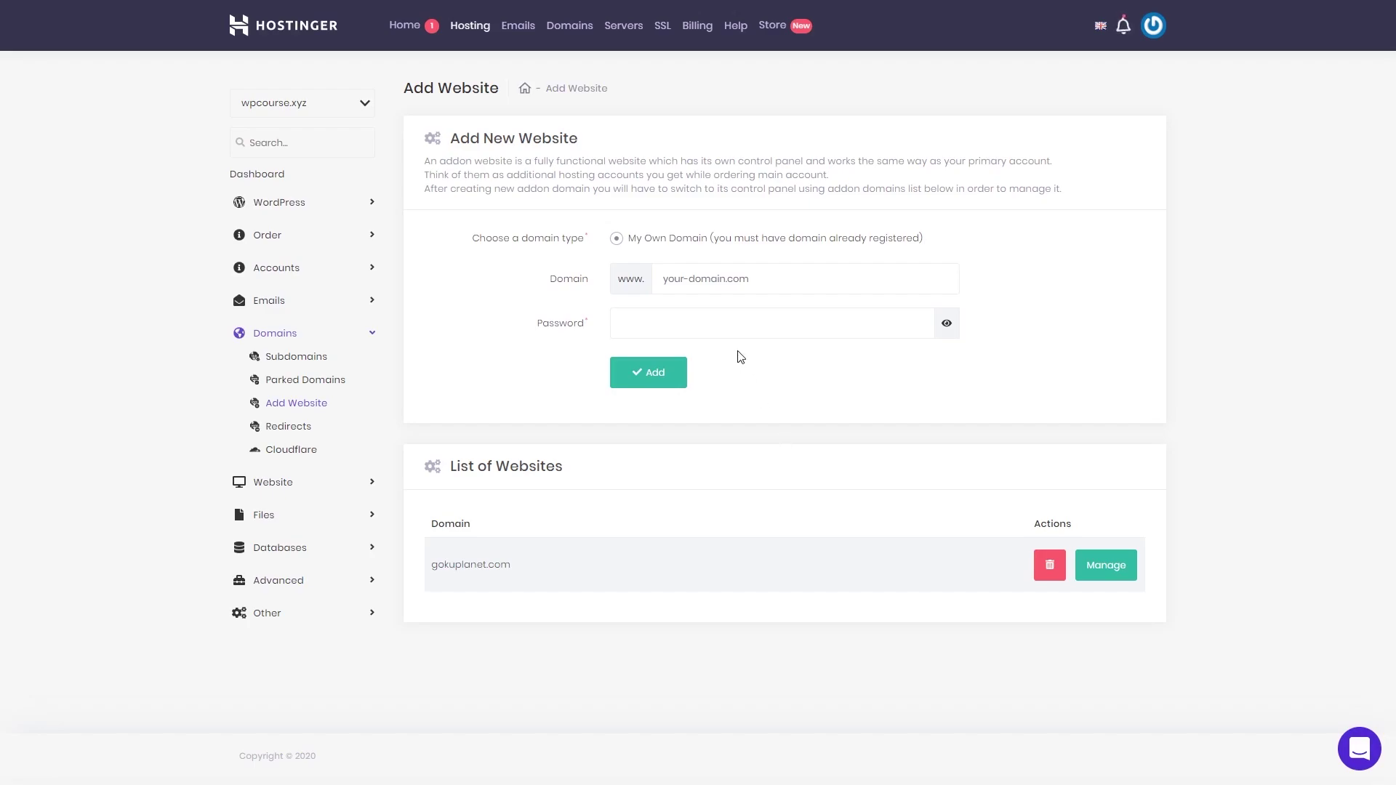
left_click(736, 276)
left_click(685, 322)
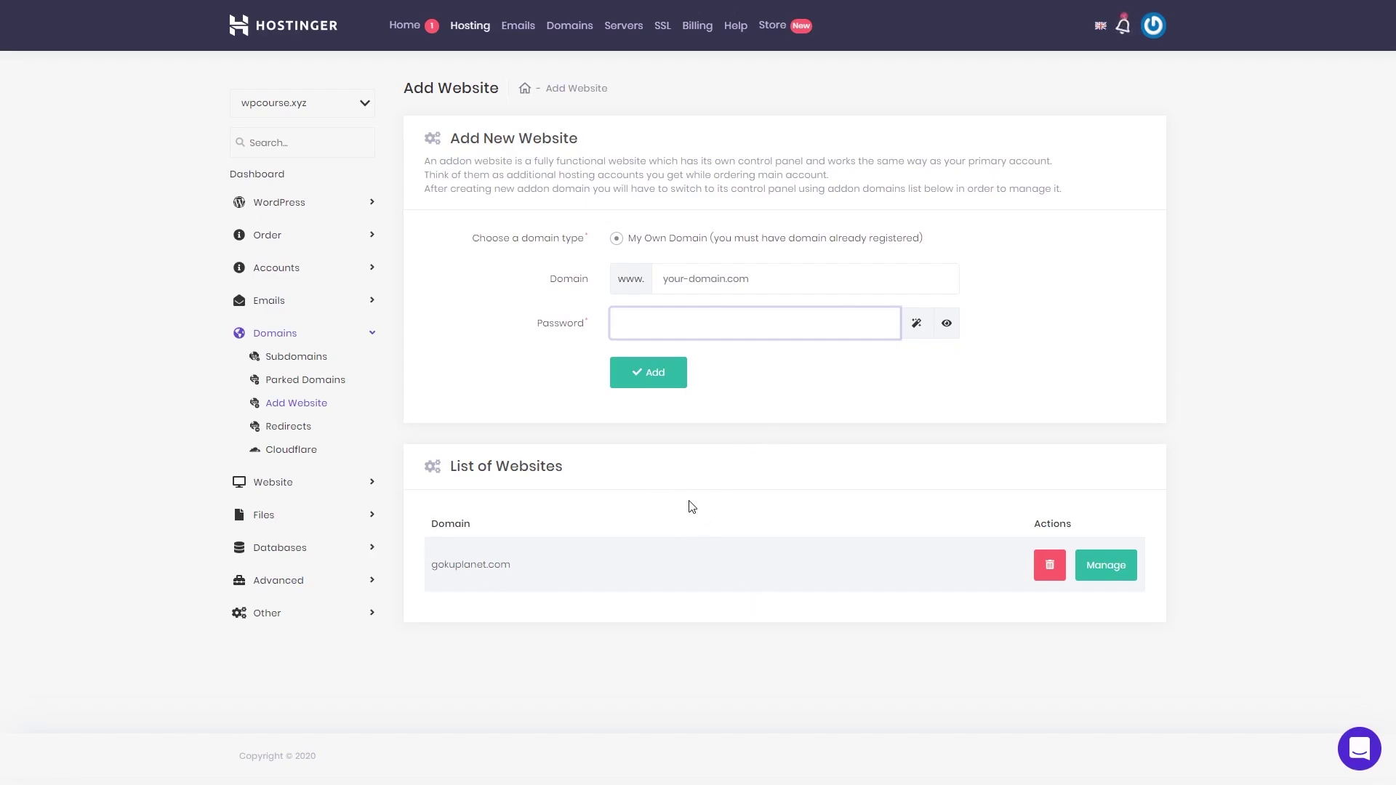
left_click(367, 104)
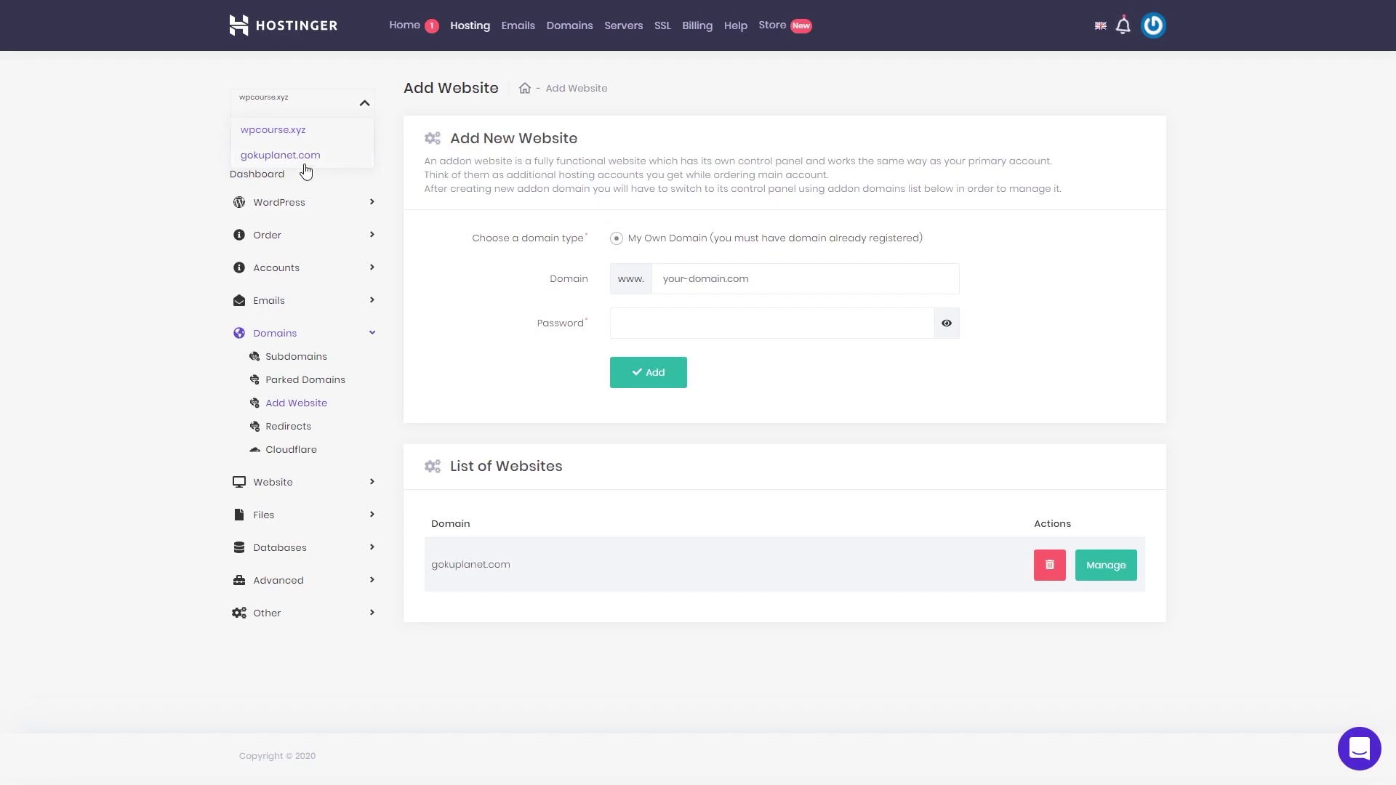
left_click(366, 106)
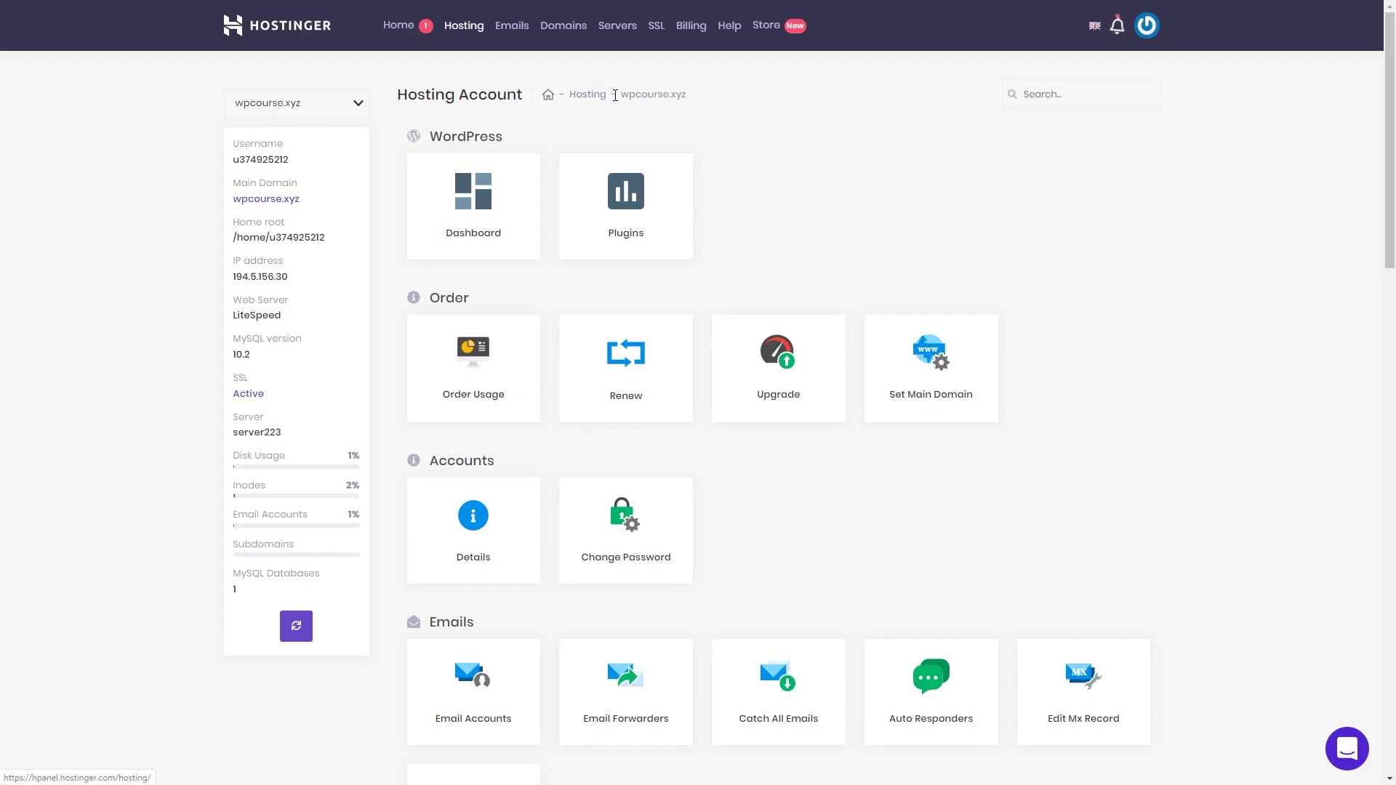
Step: Switch briefly to the gokuplanet.com hosting account, then back to wpcourse.xyz
left_click(354, 105)
left_click(304, 156)
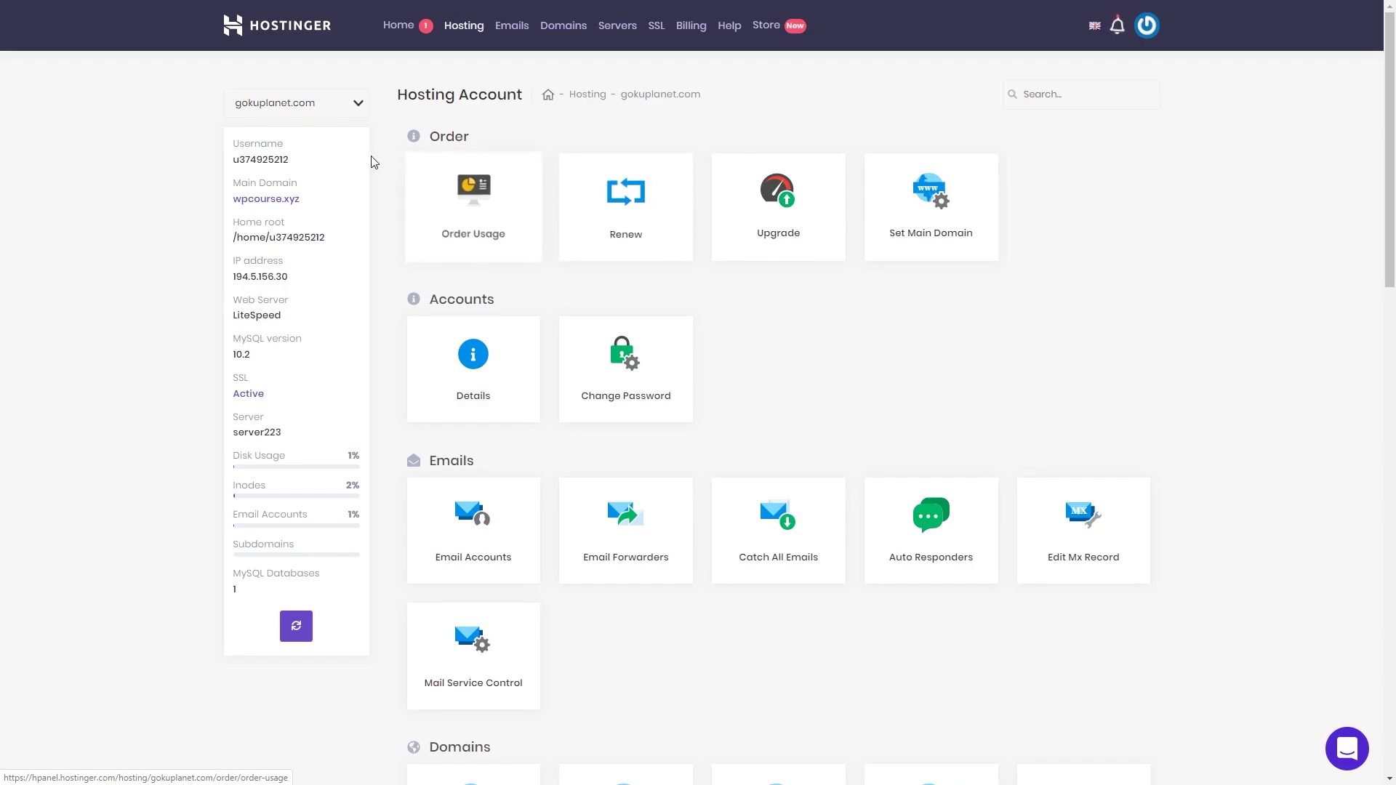
left_click(358, 103)
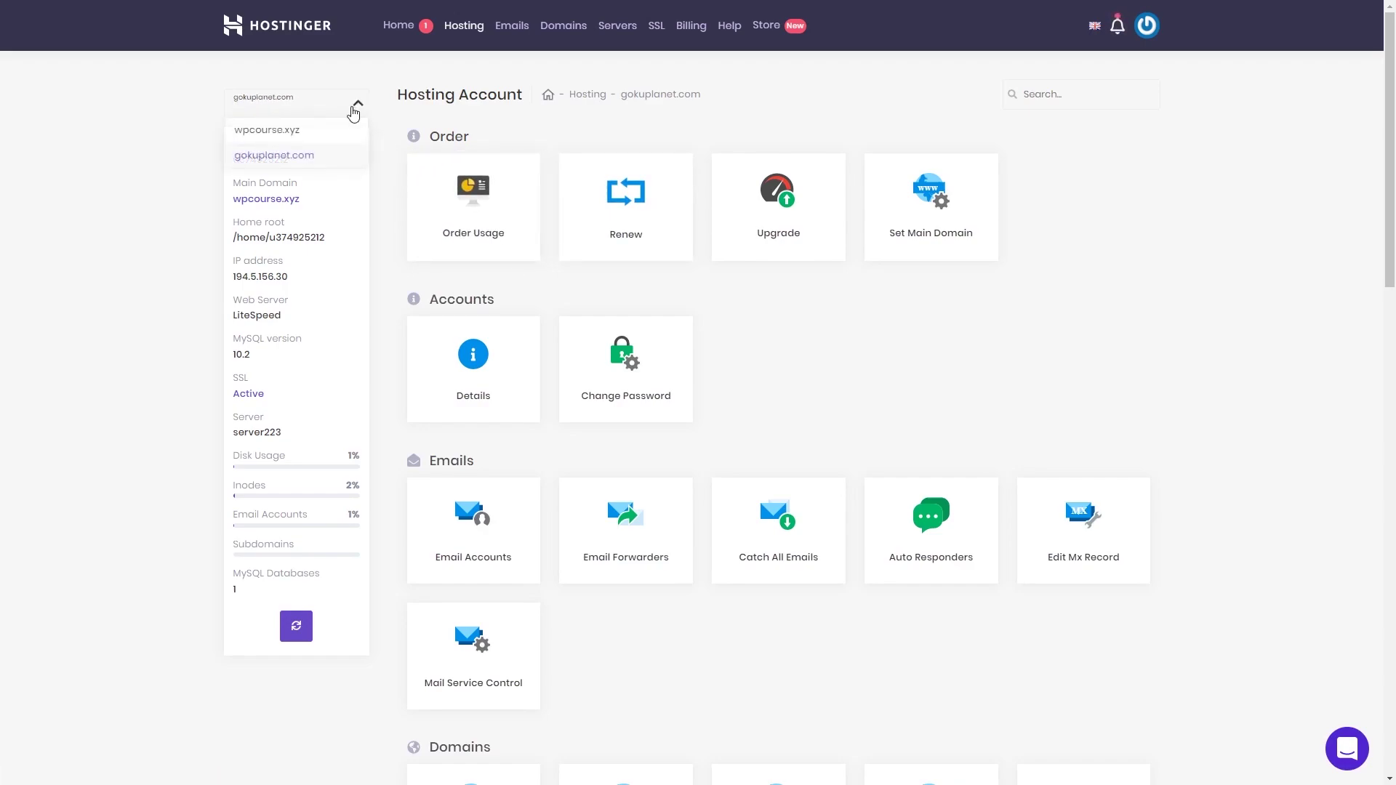
left_click(290, 137)
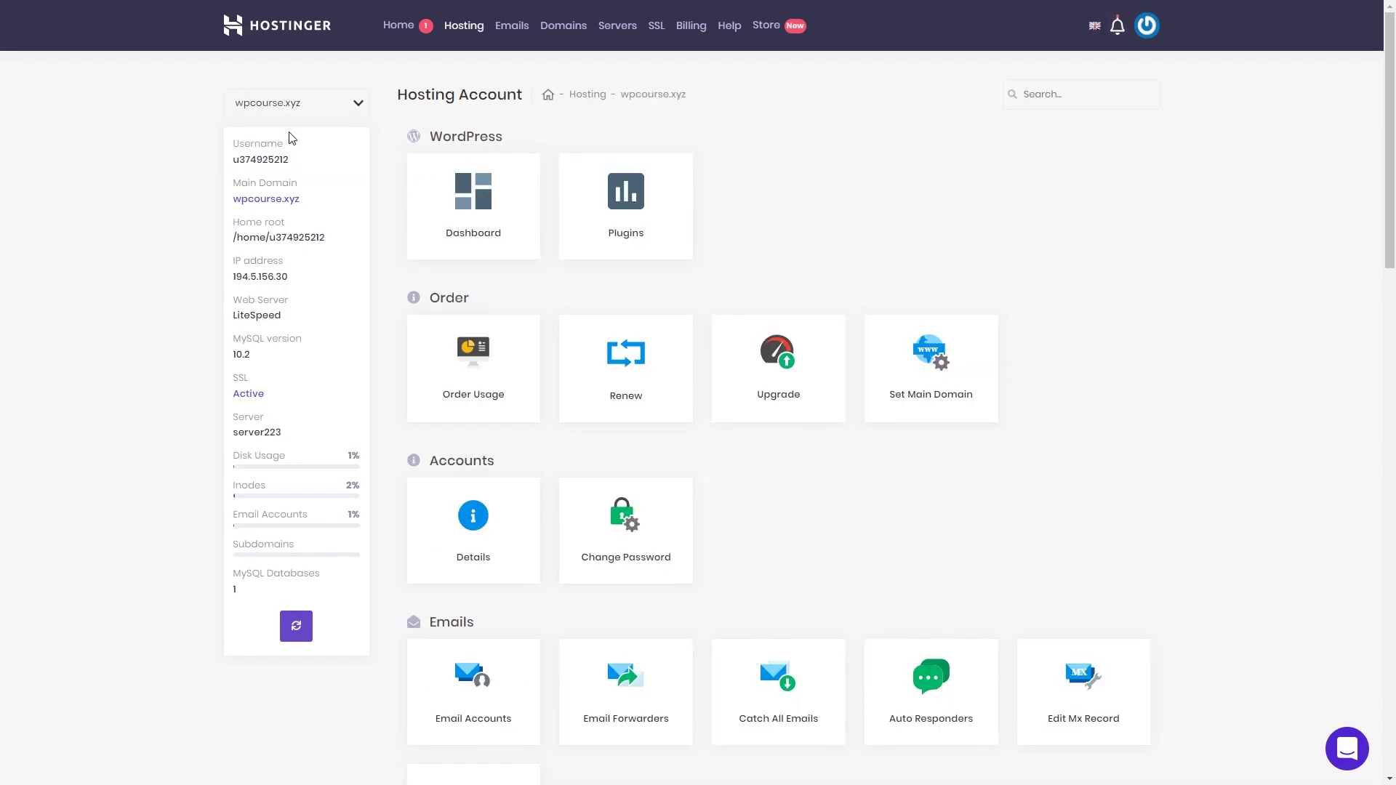
Step: Open the Auto Installer from the Website section for wpcourse.xyz
scroll(854, 442, "down", 5)
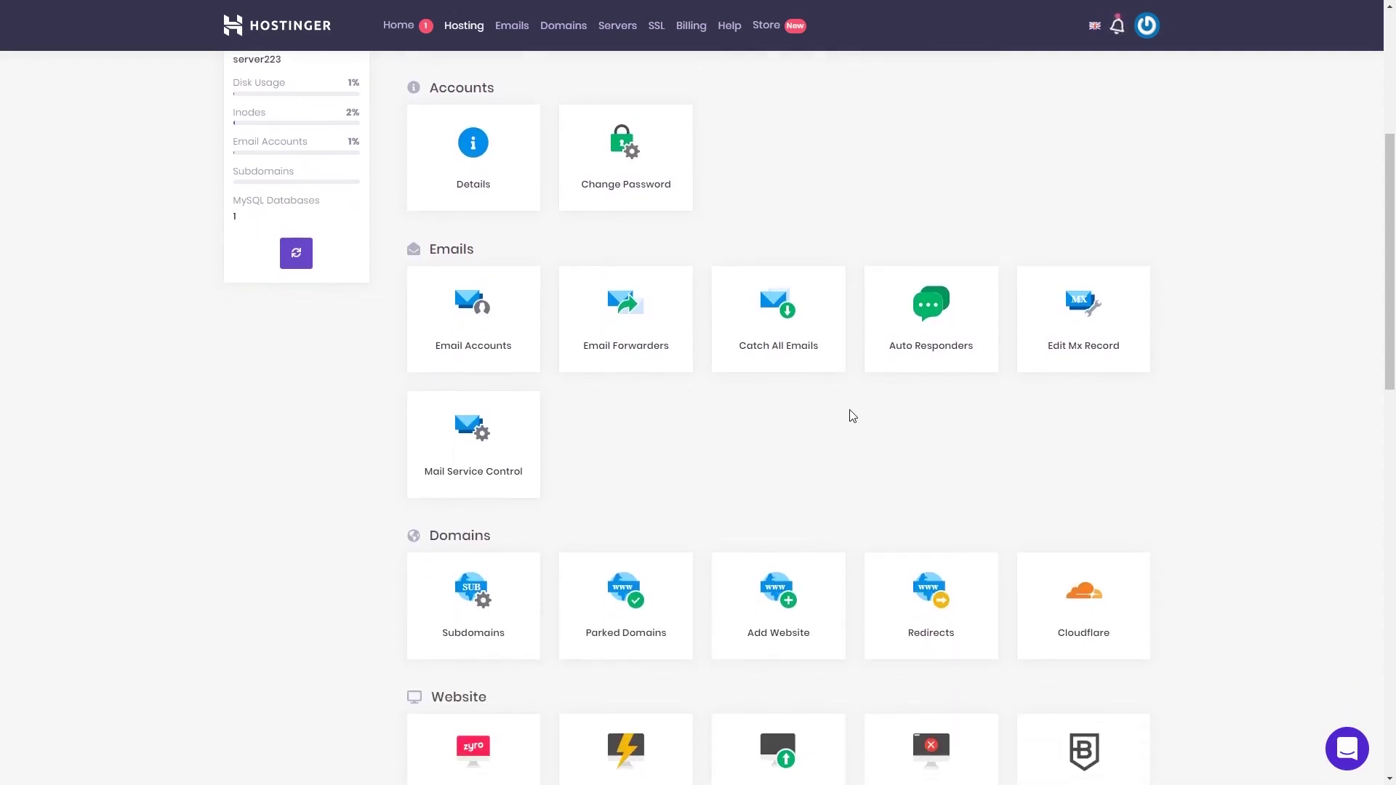
scroll(852, 416, "down", 1)
scroll(898, 505, "down", 4)
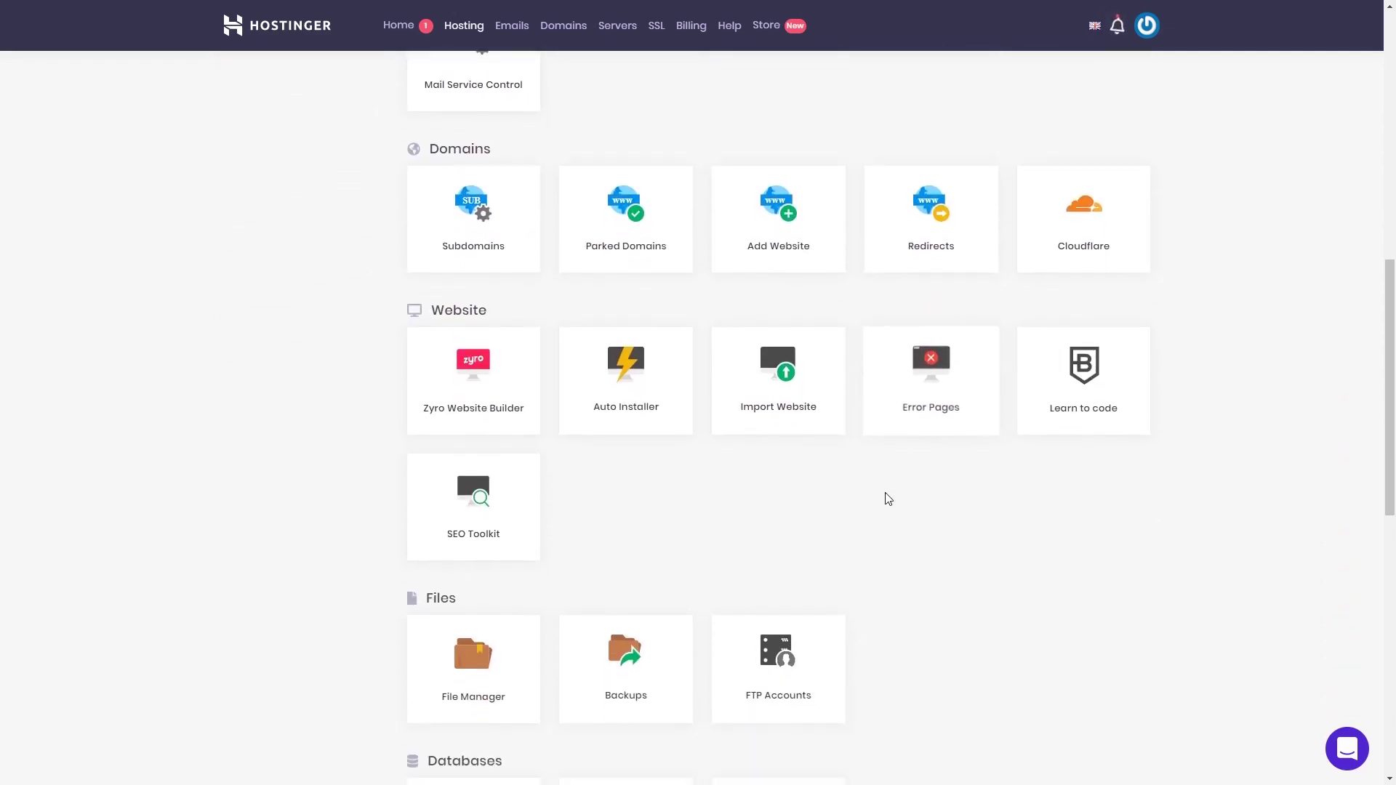
scroll(887, 498, "down", 1)
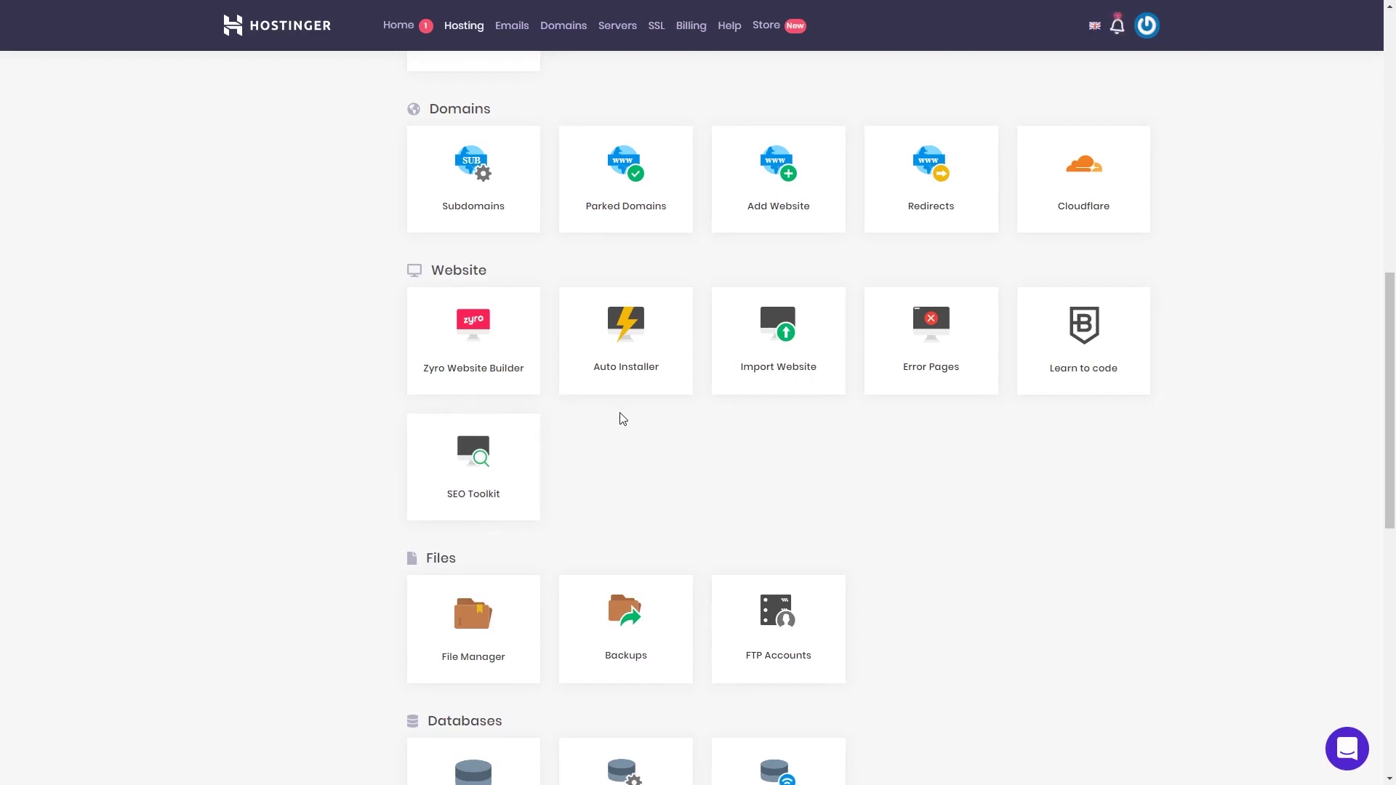
left_click(634, 377)
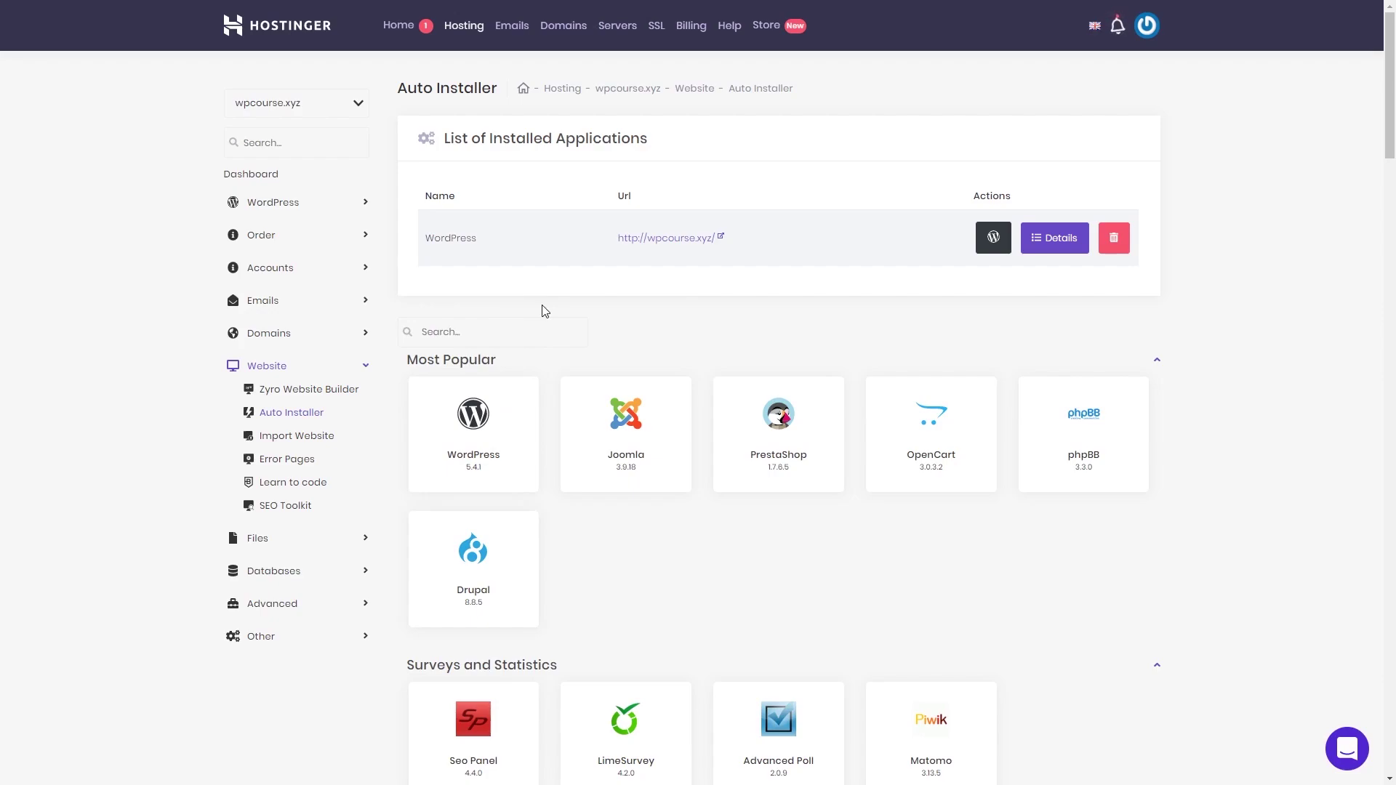
Step: Switch to gokuplanet.com and open the WordPress installer, then cancel without installing
left_click(358, 106)
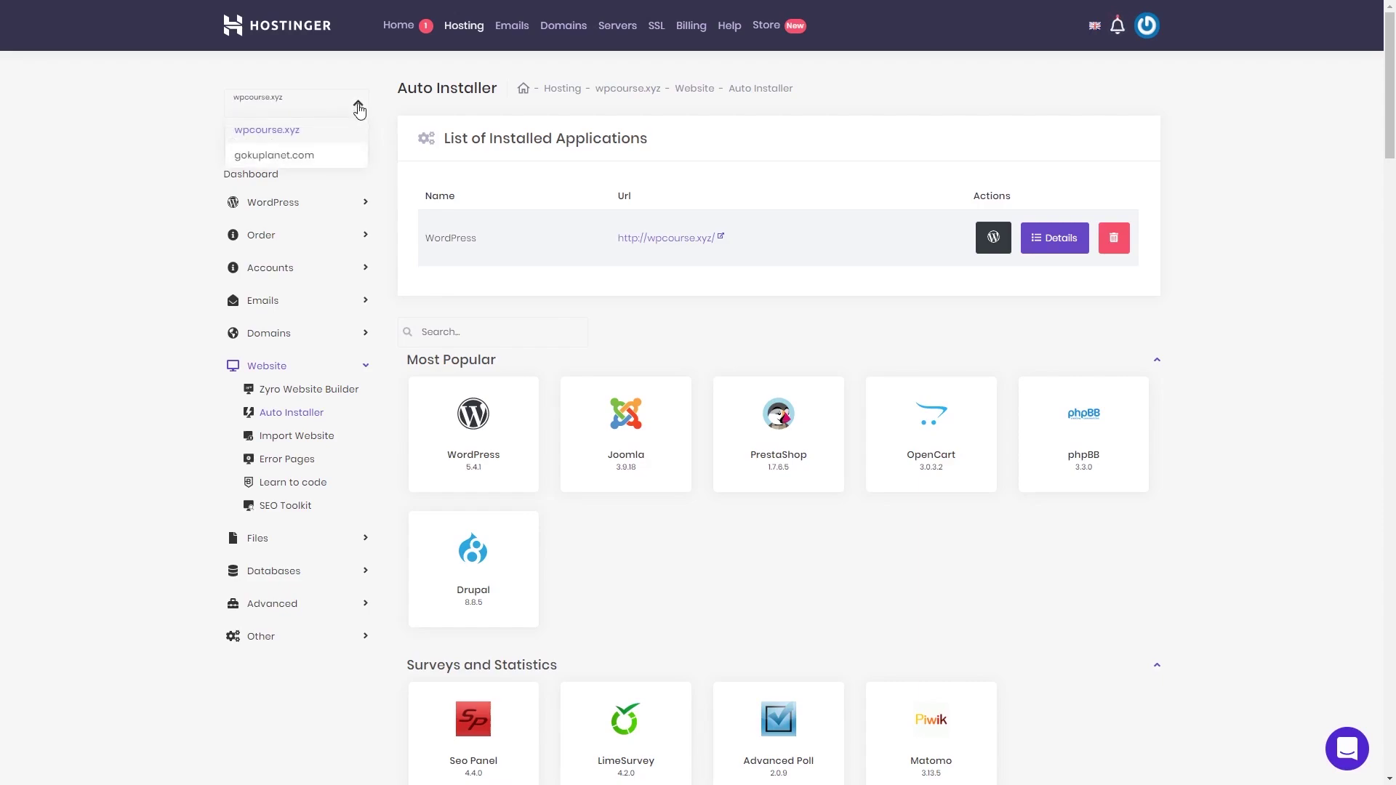
left_click(304, 154)
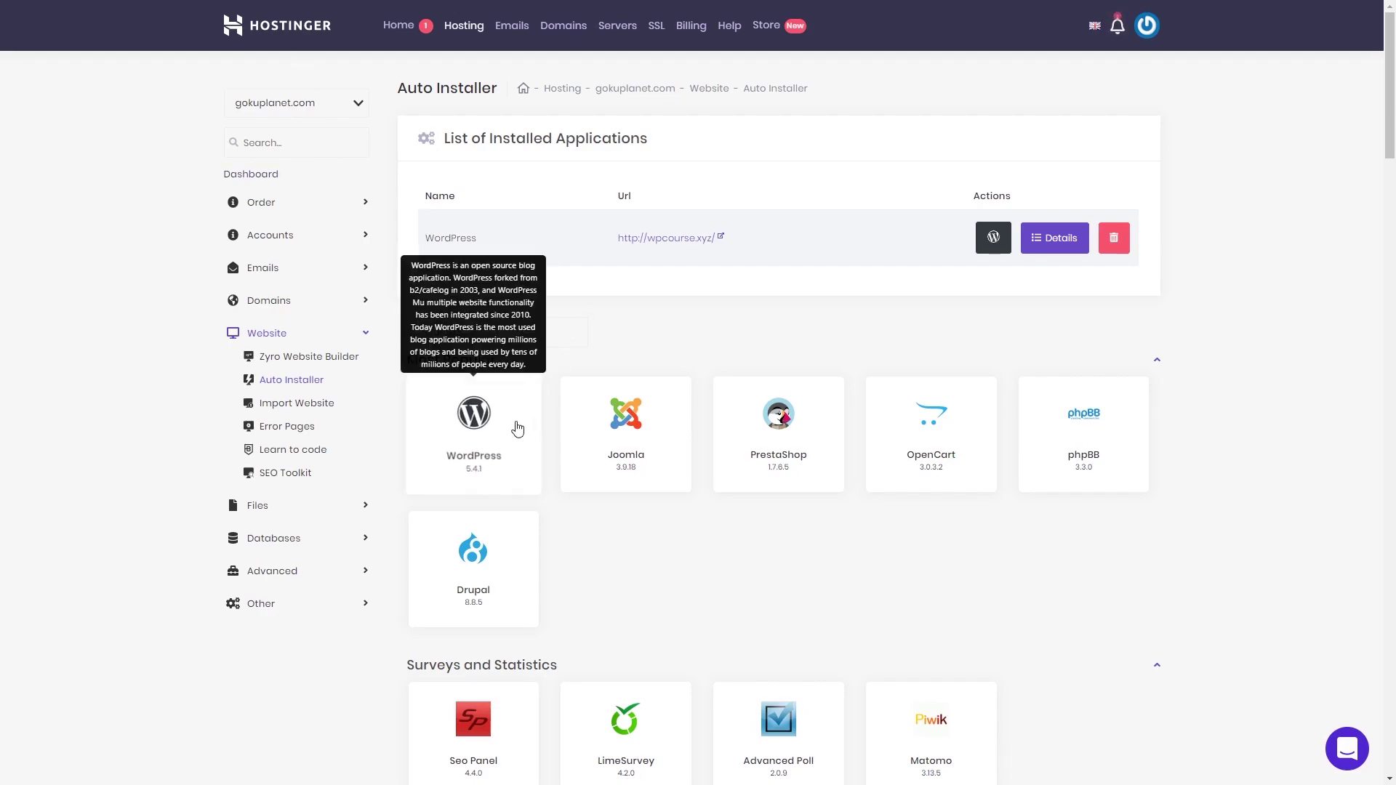
left_click(483, 437)
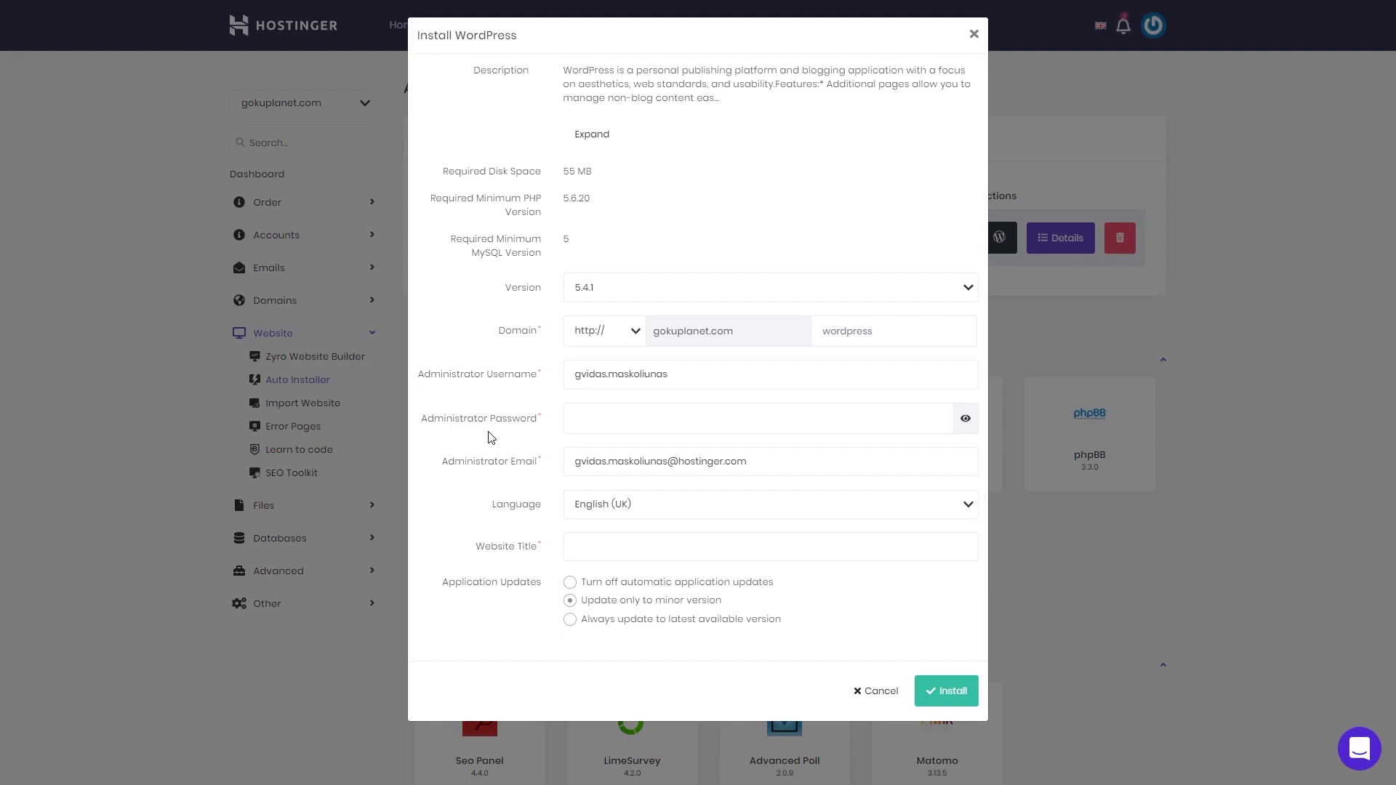
left_click(876, 695)
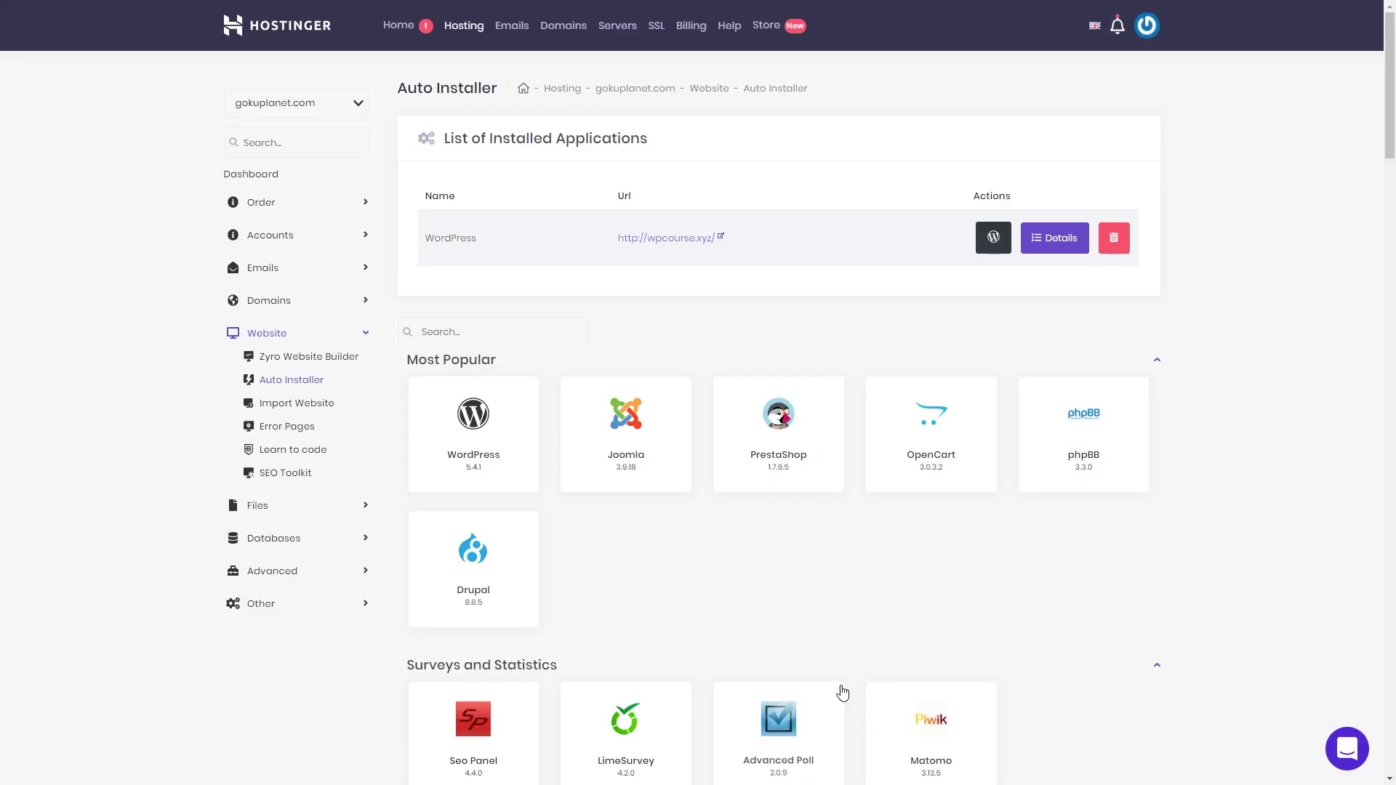
Step: Switch back to wpcourse.xyz and show its hosting account Dashboard
left_click(350, 106)
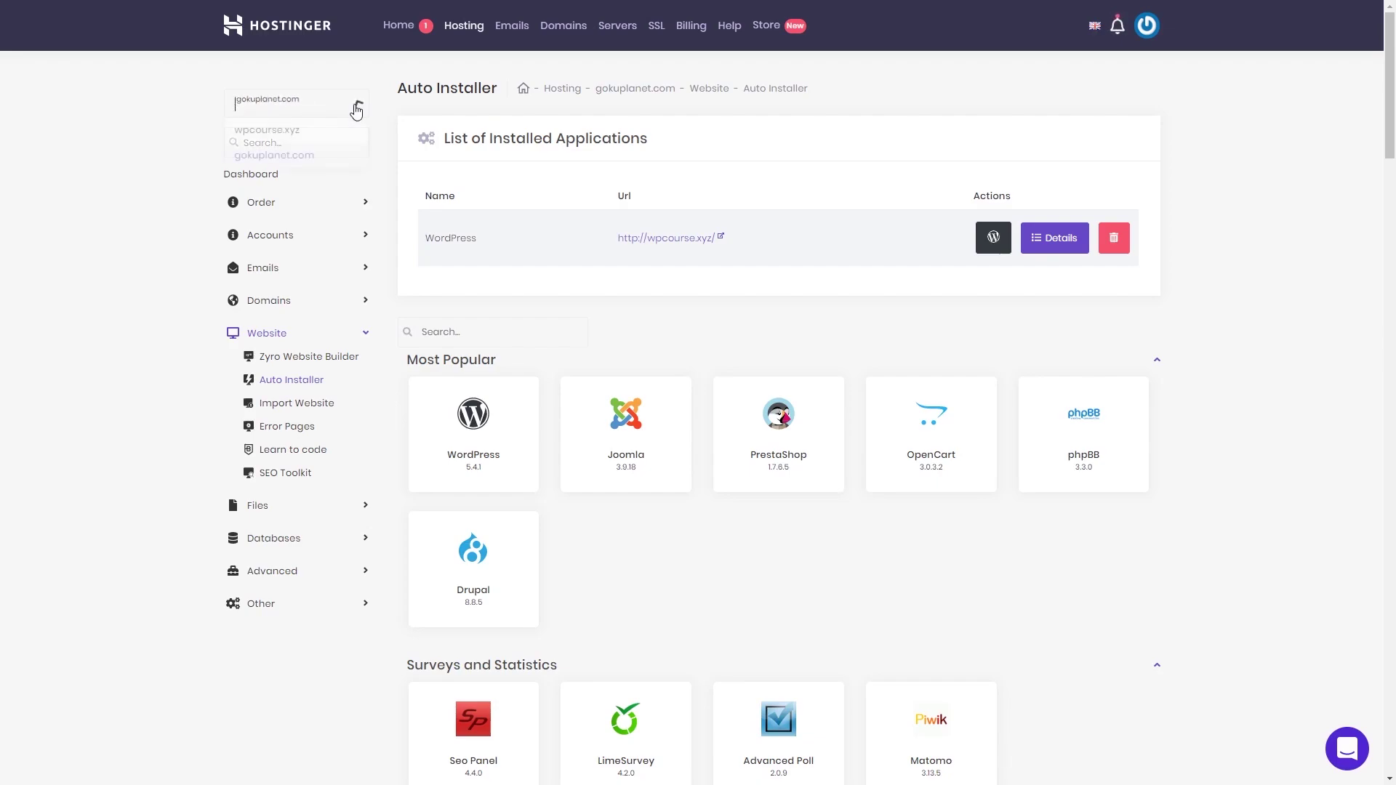
left_click(294, 135)
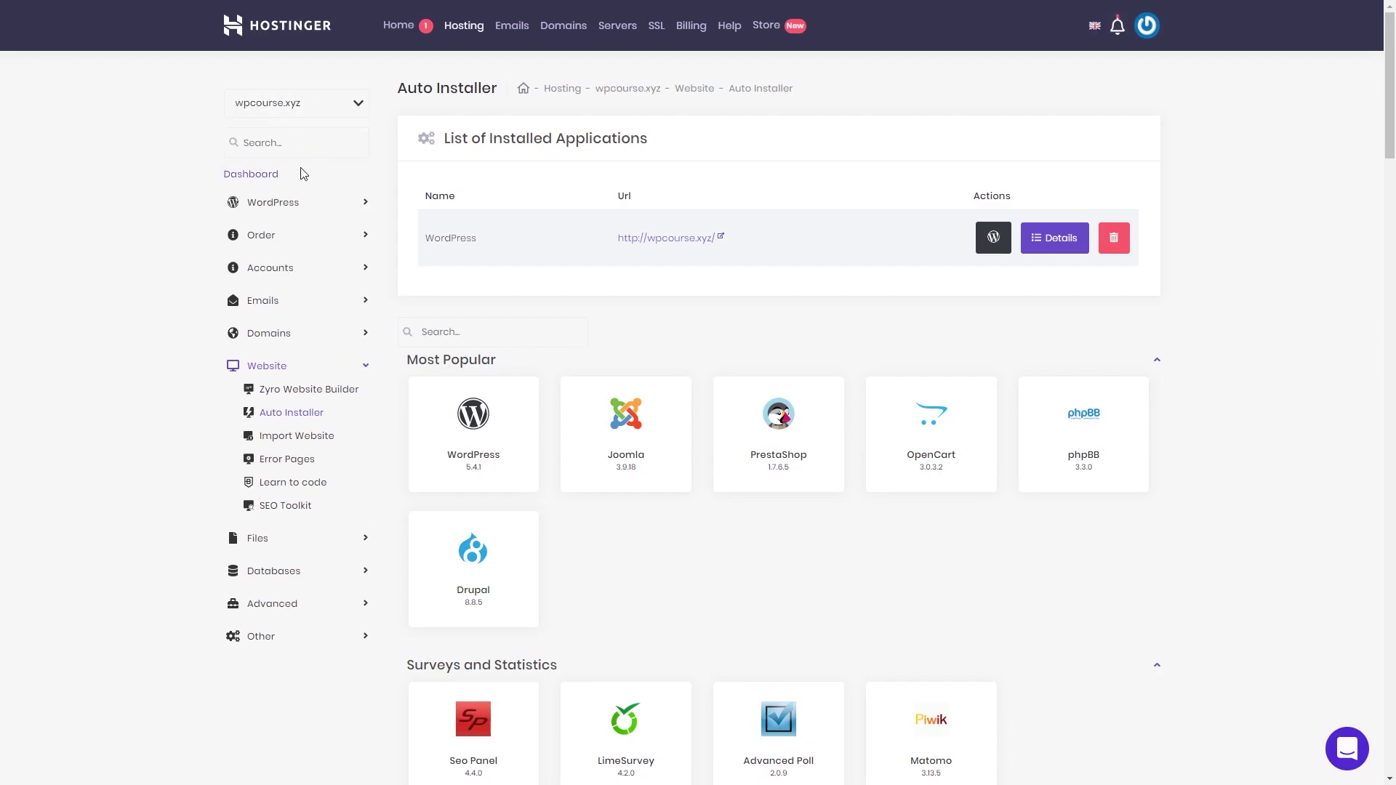
left_click(262, 177)
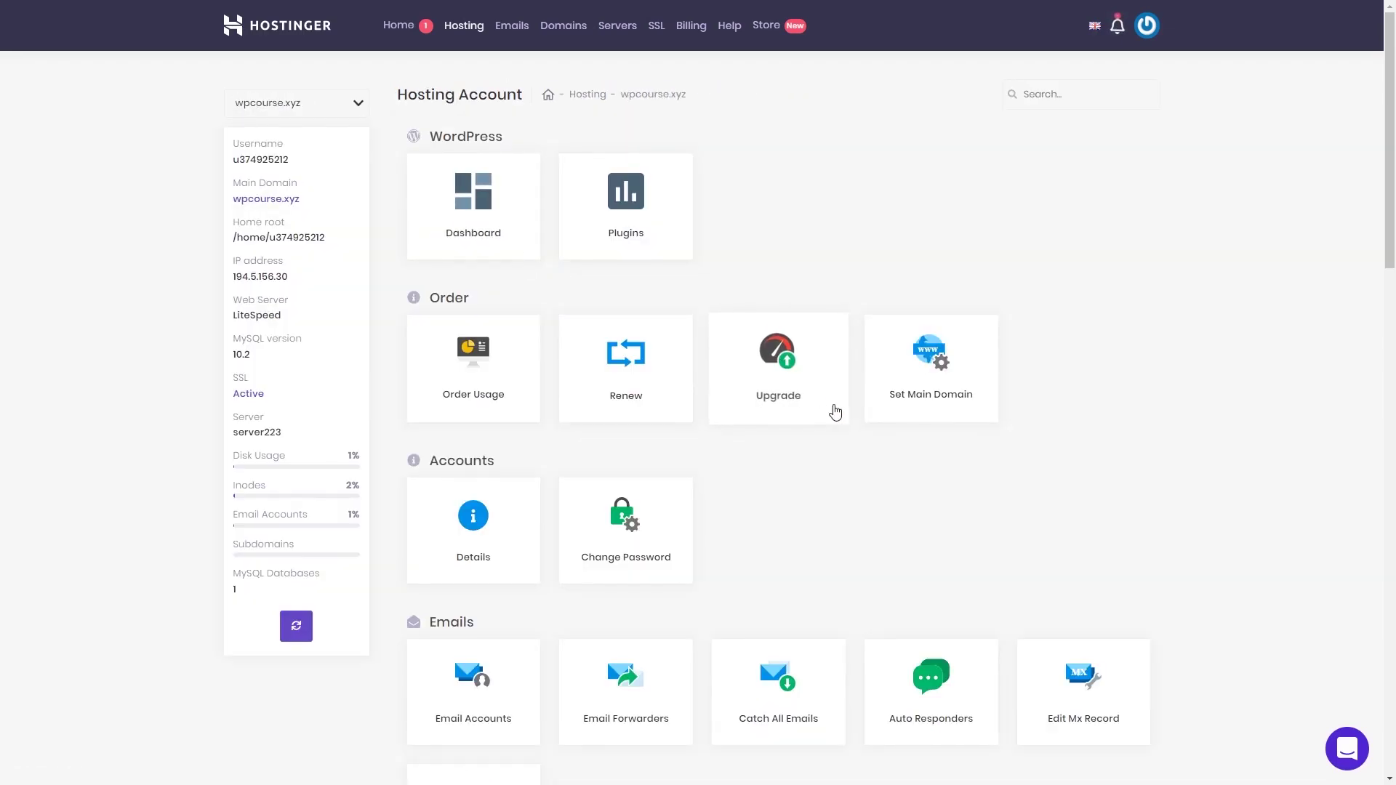
scroll(858, 421, "down", 10)
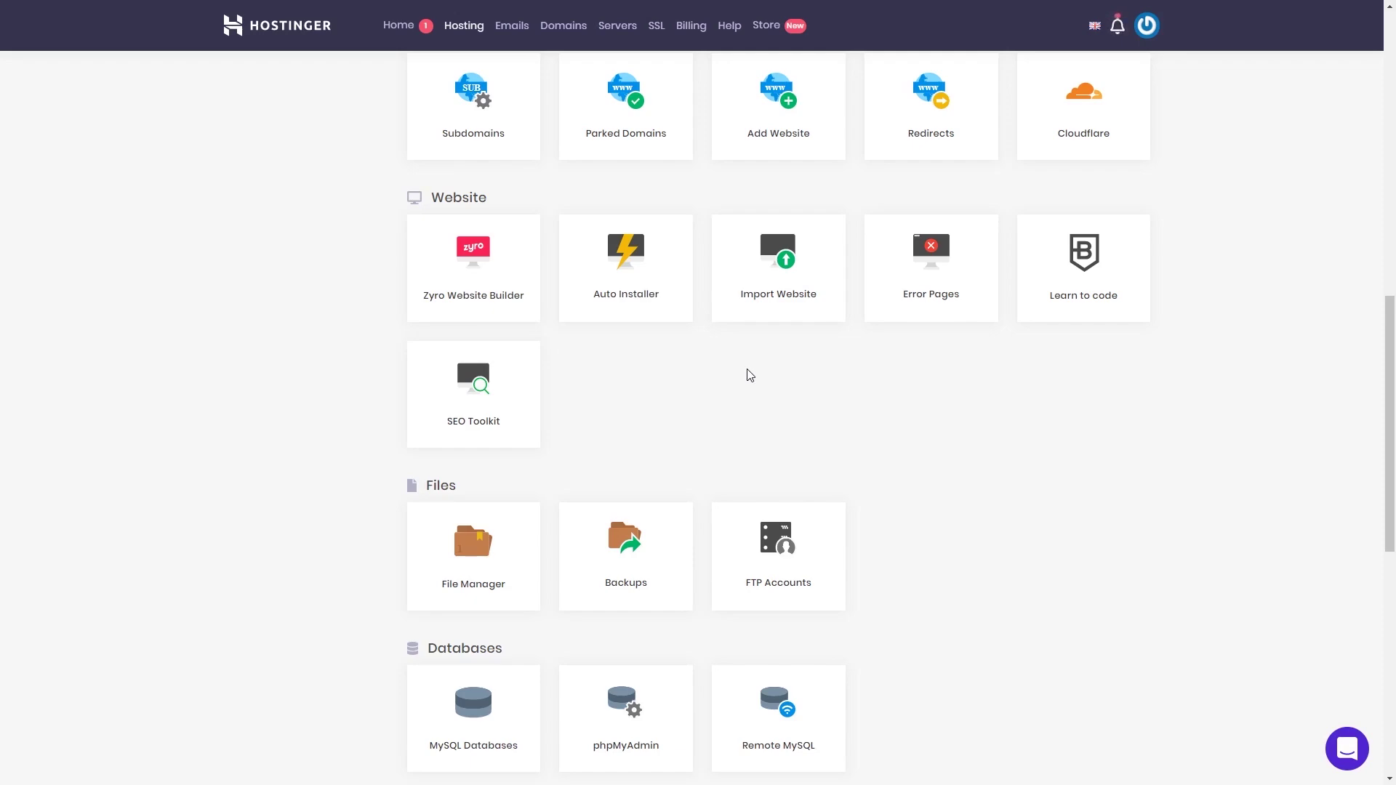
scroll(730, 364, "down", 2)
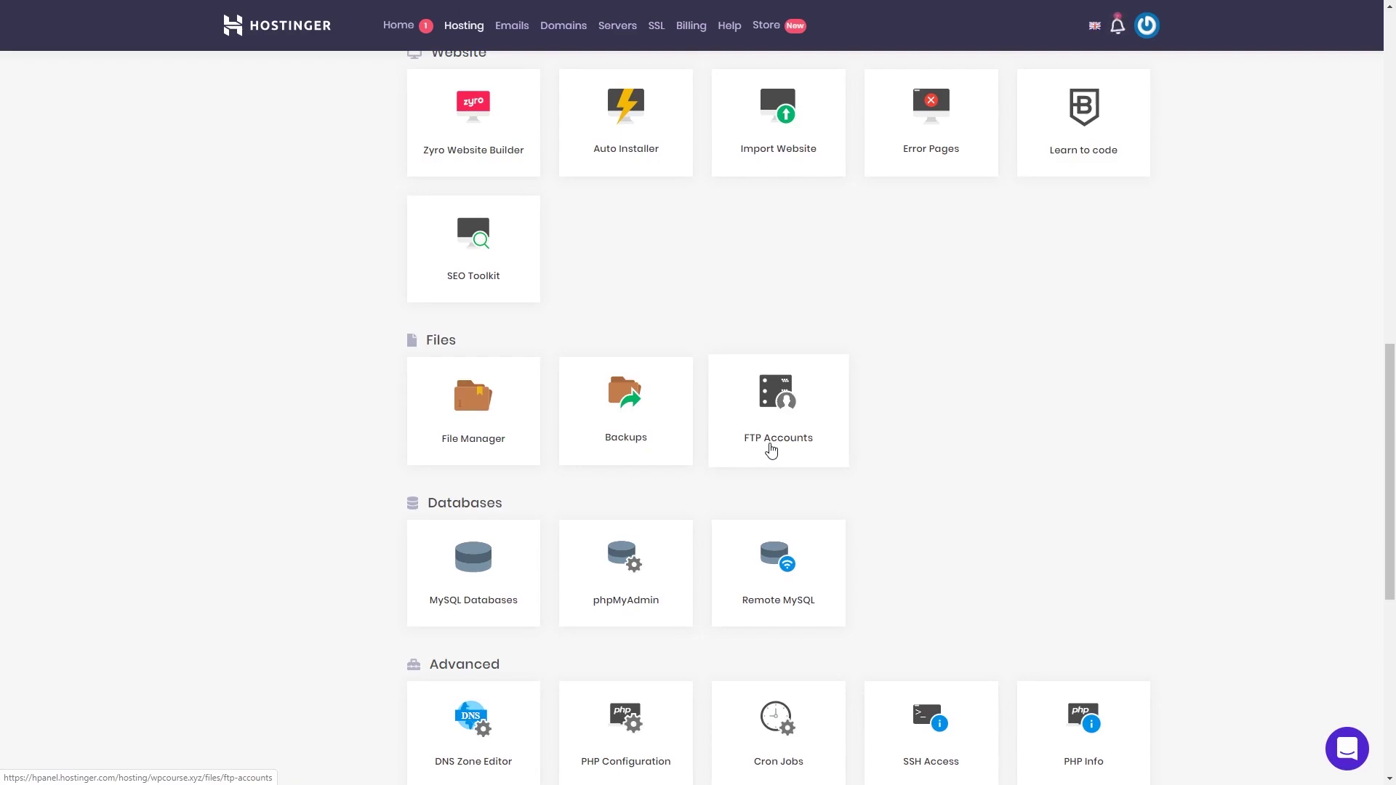
left_click(469, 409)
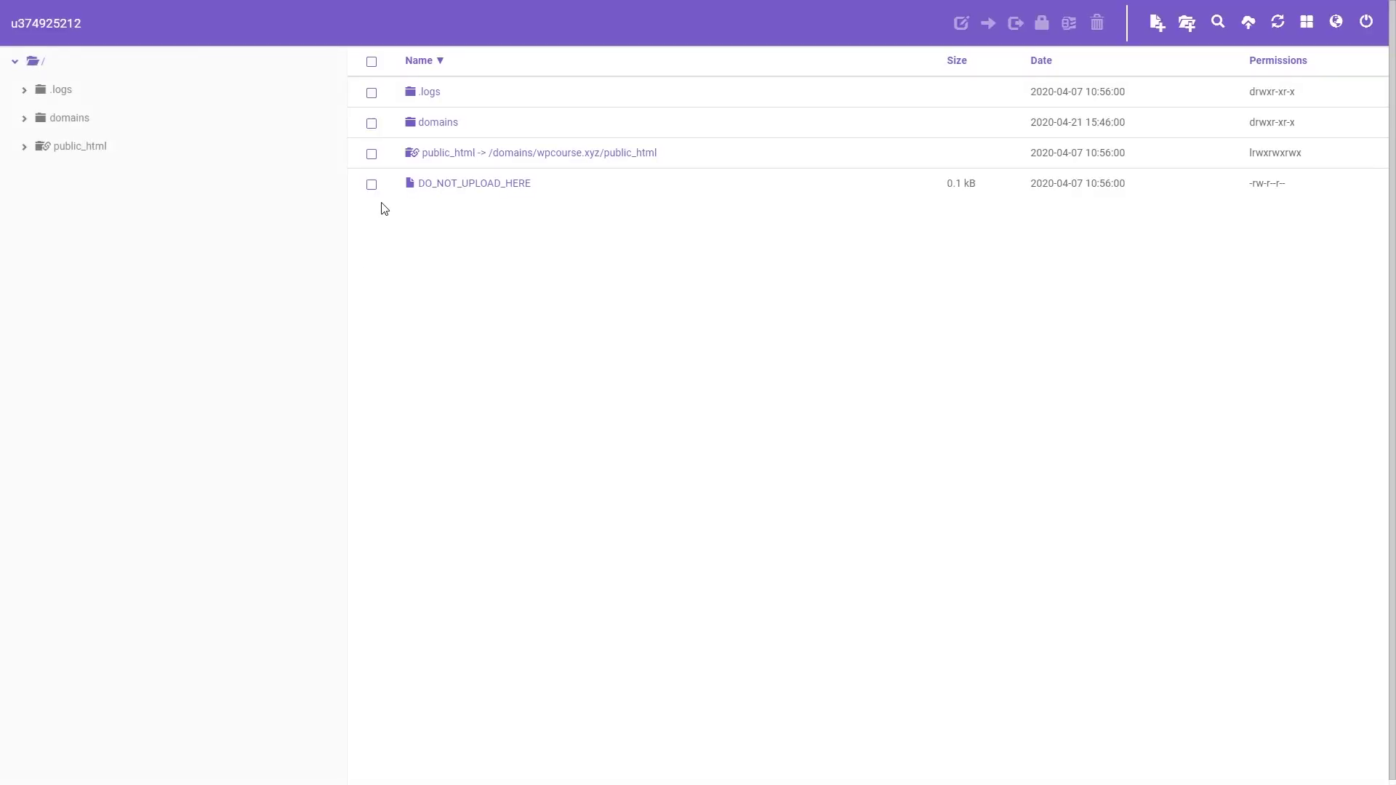
left_click(478, 152)
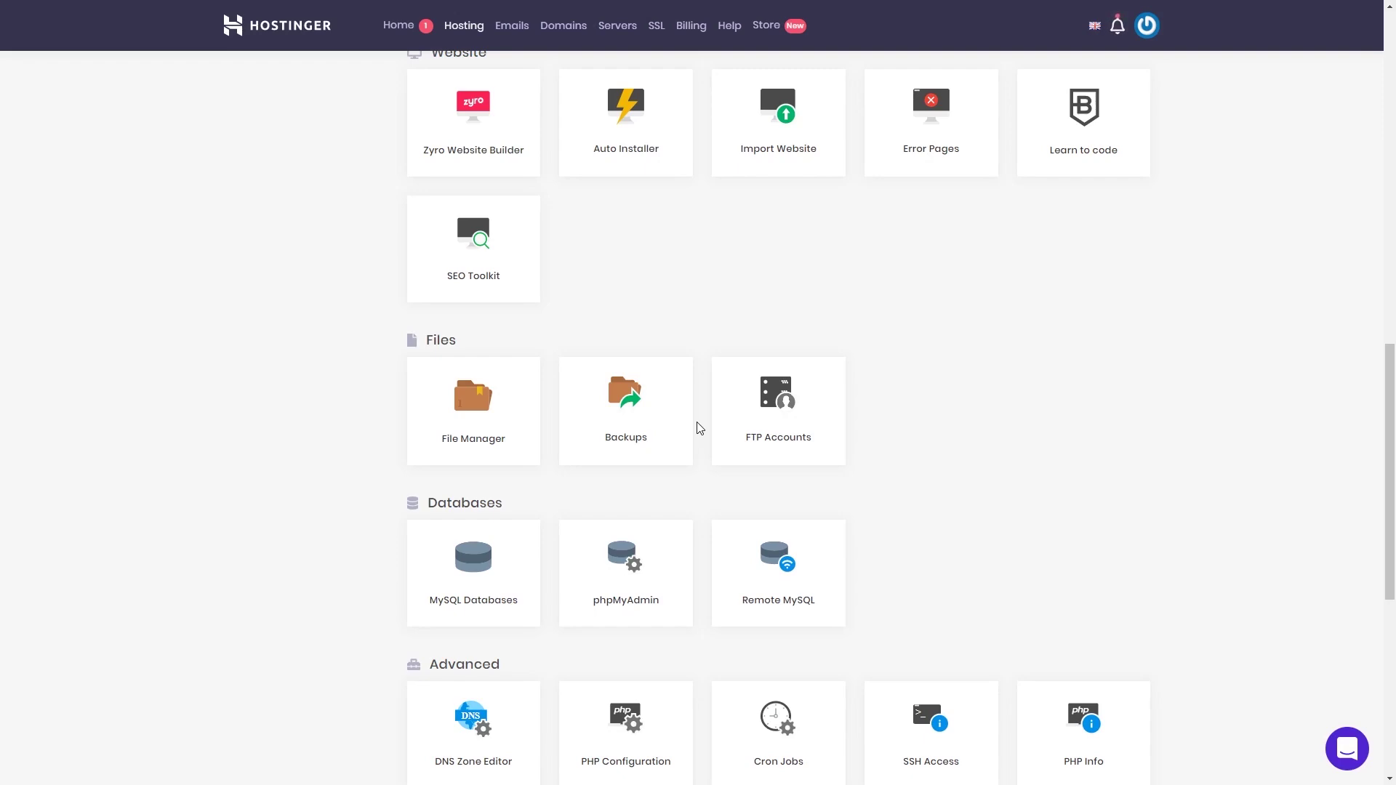
Step: View the MySQL Databases page and the existing database's actions, then return to the hosting overview
scroll(698, 437, "down", 1)
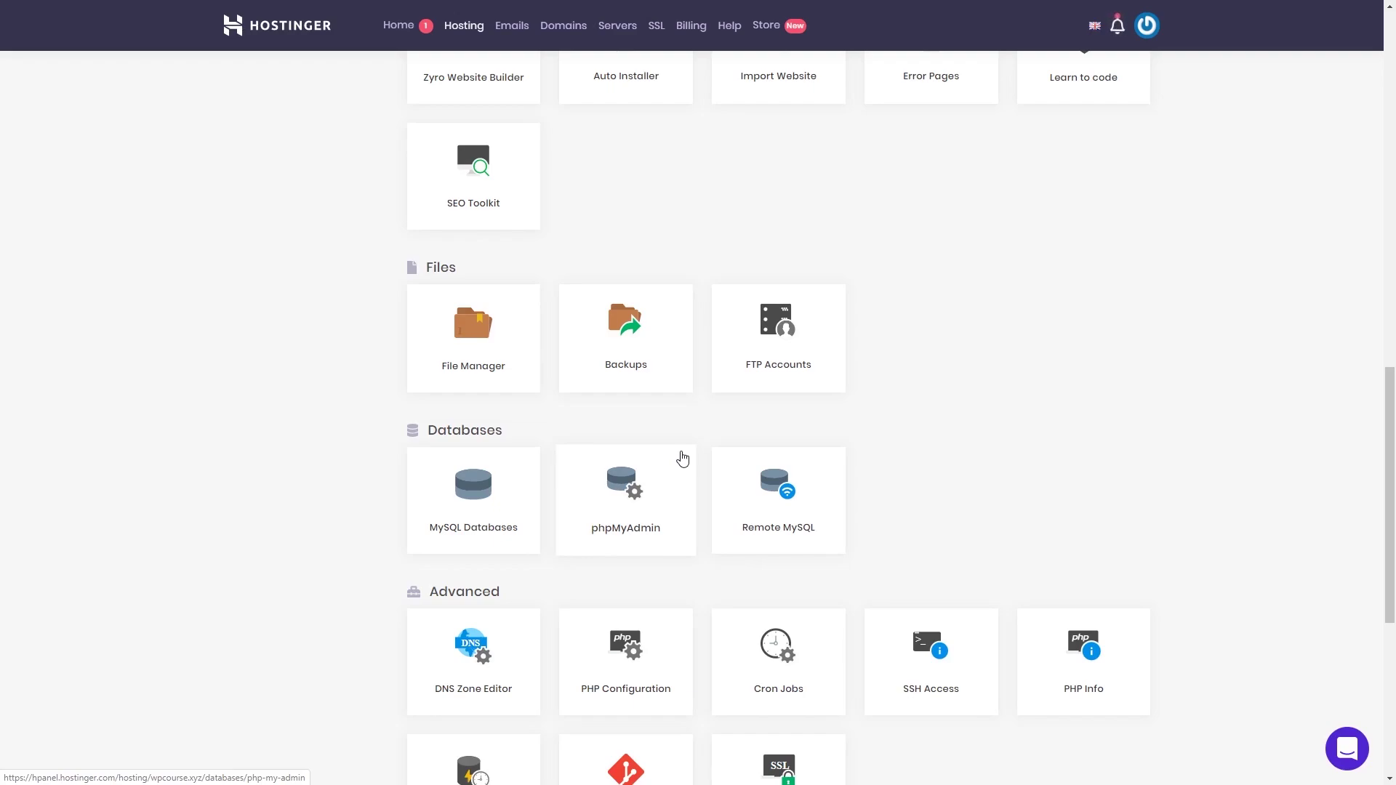
left_click(484, 515)
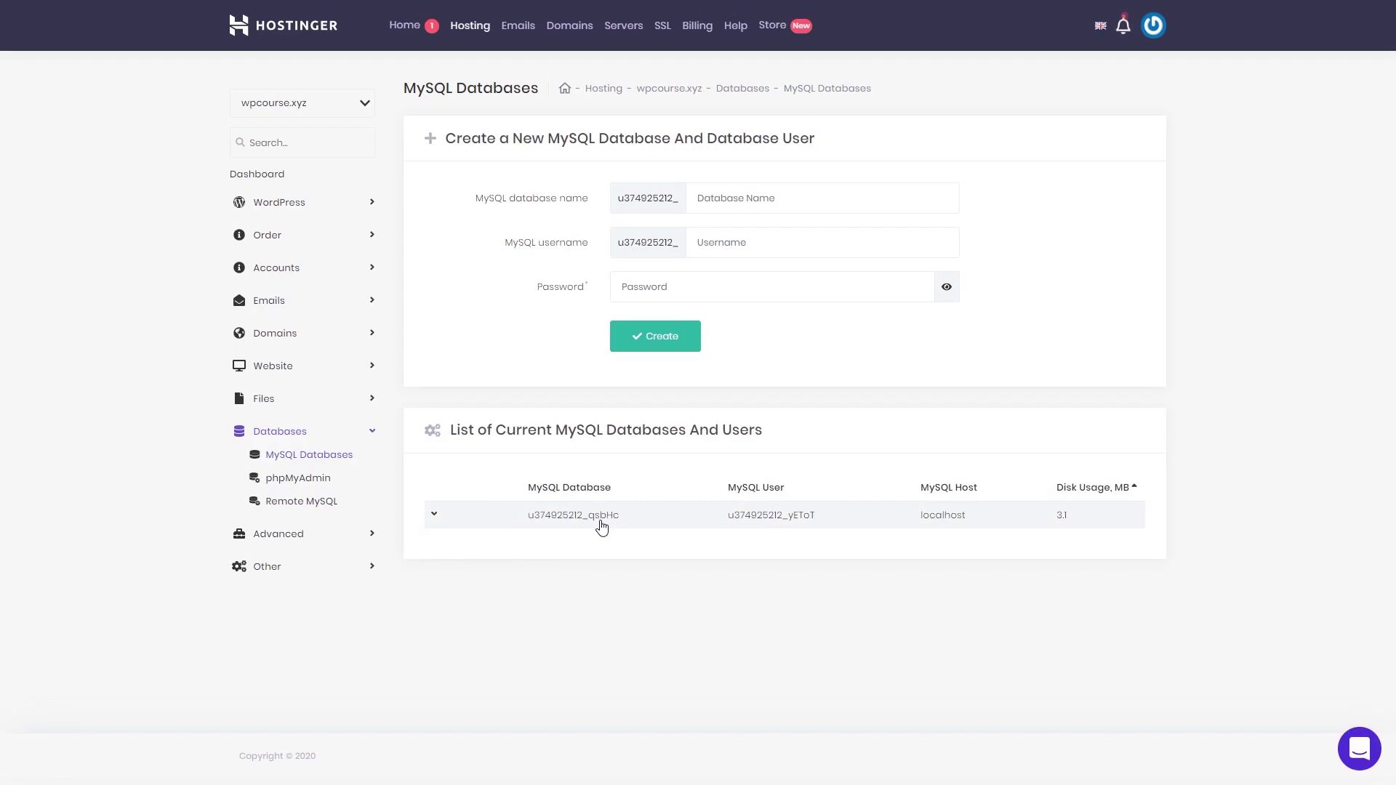
left_click(602, 524)
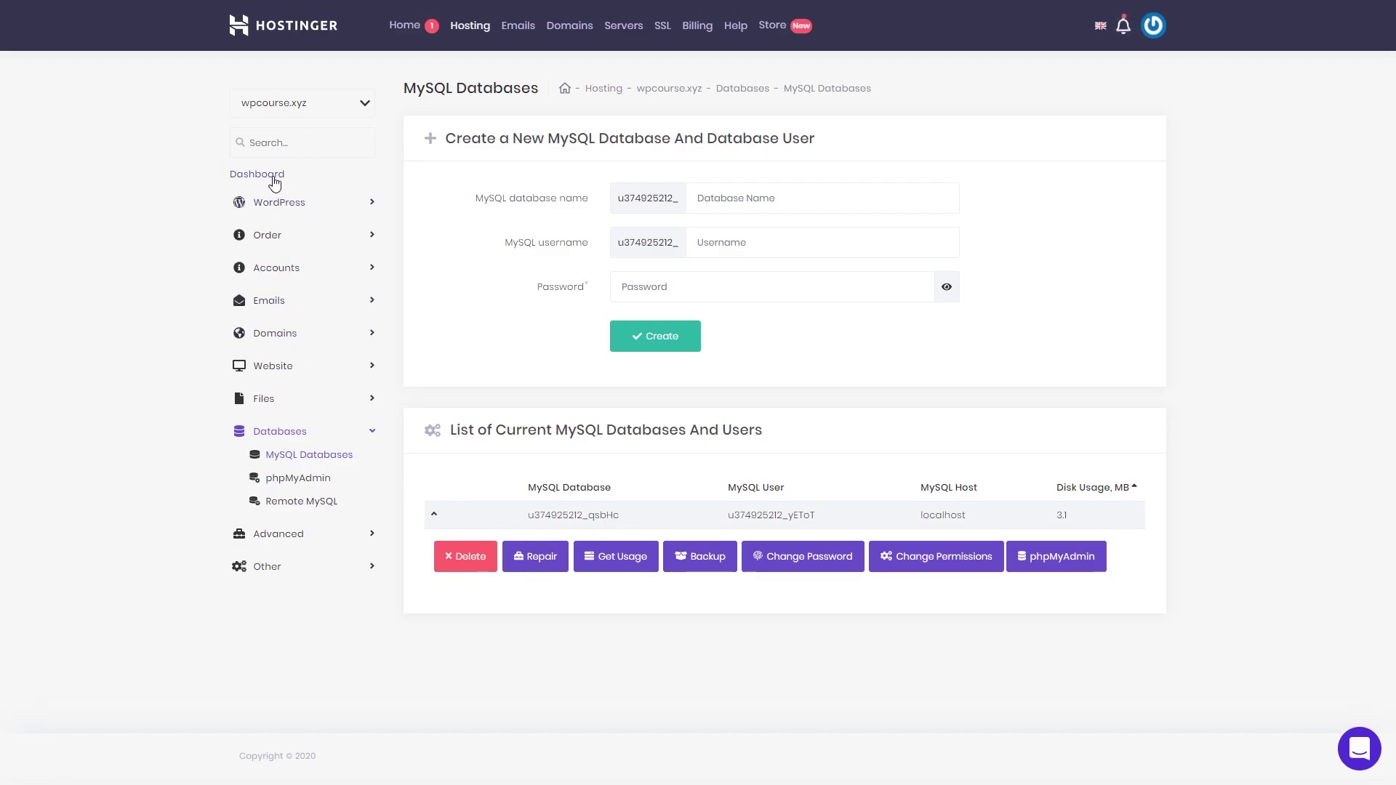
left_click(251, 174)
Step: Go to the phpMyAdmin access page and launch phpMyAdmin for the site's database
scroll(611, 458, "down", 7)
scroll(618, 457, "down", 9)
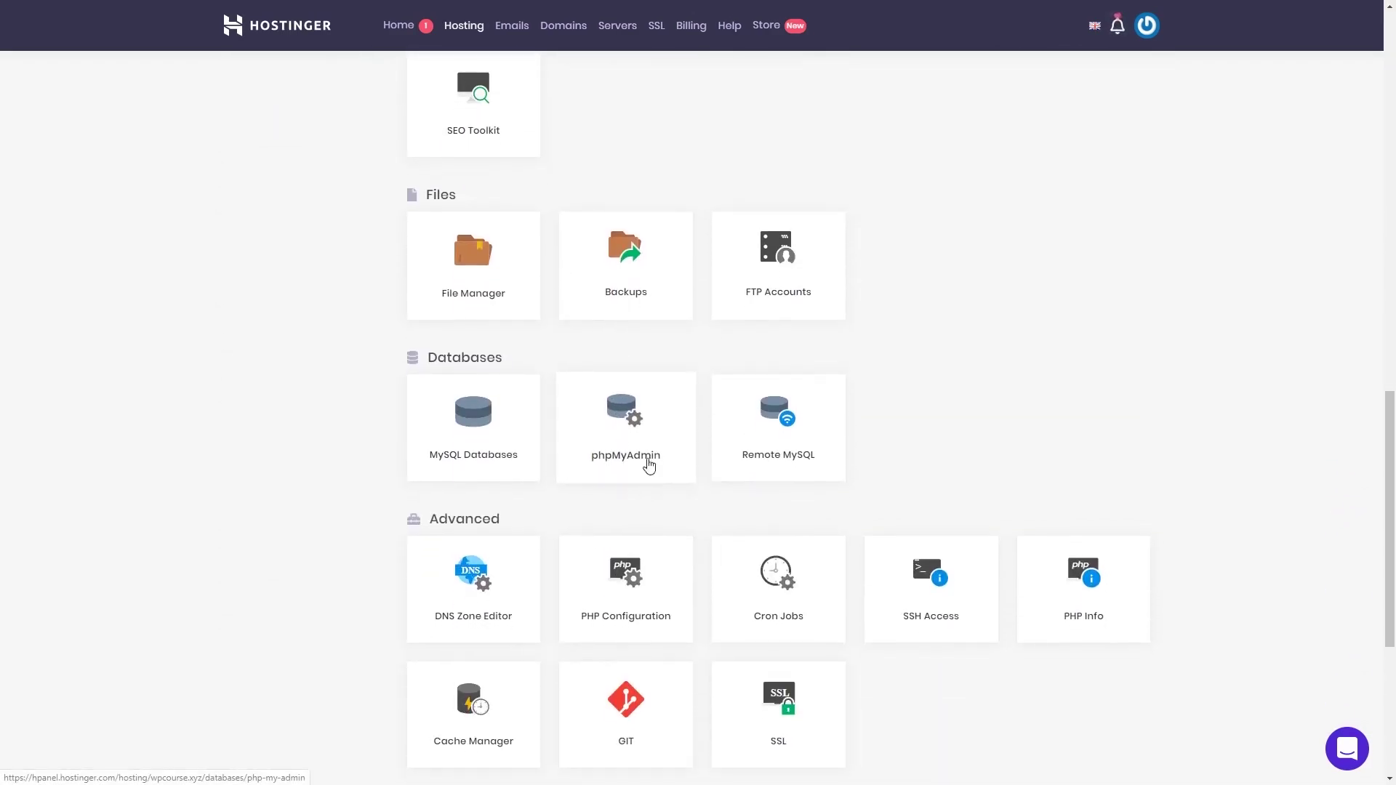
left_click(650, 458)
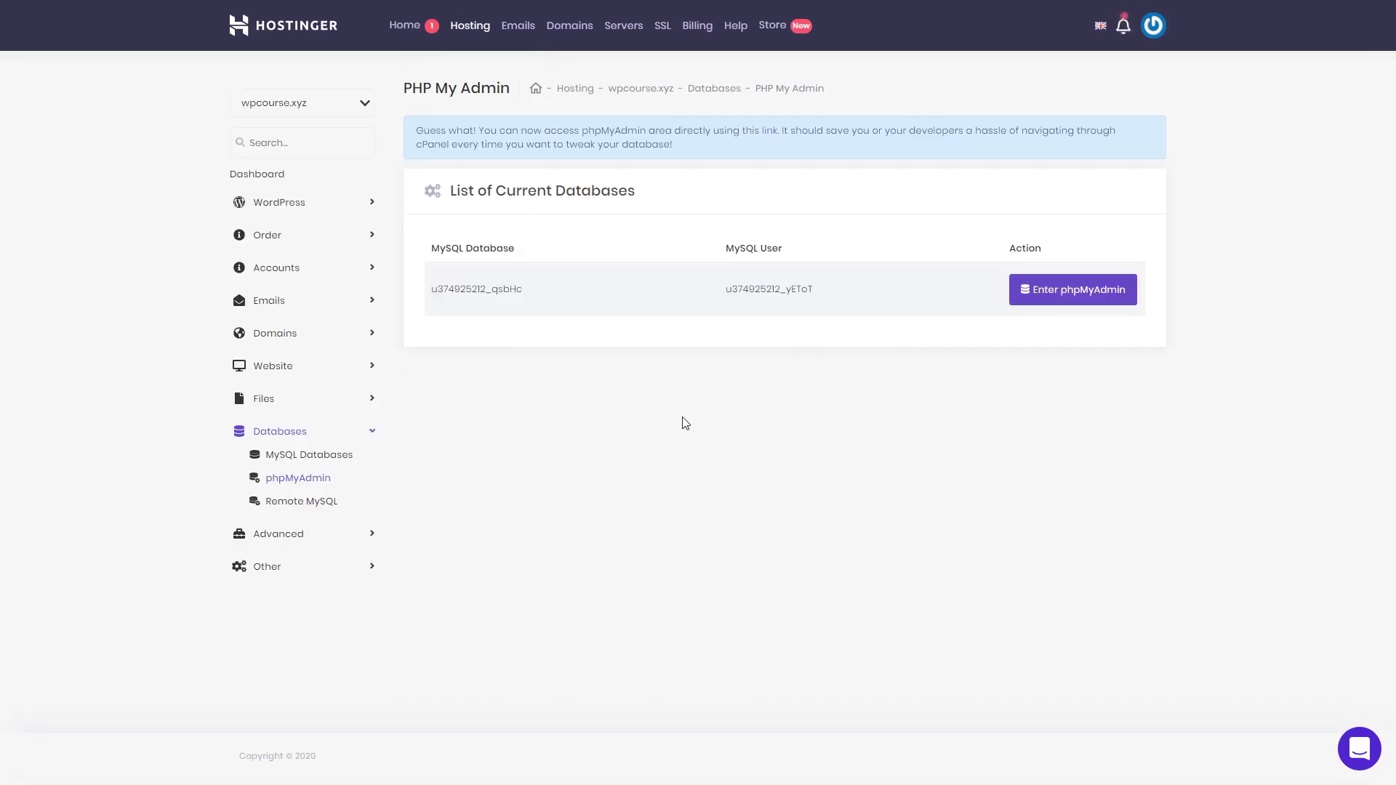
left_click(1065, 307)
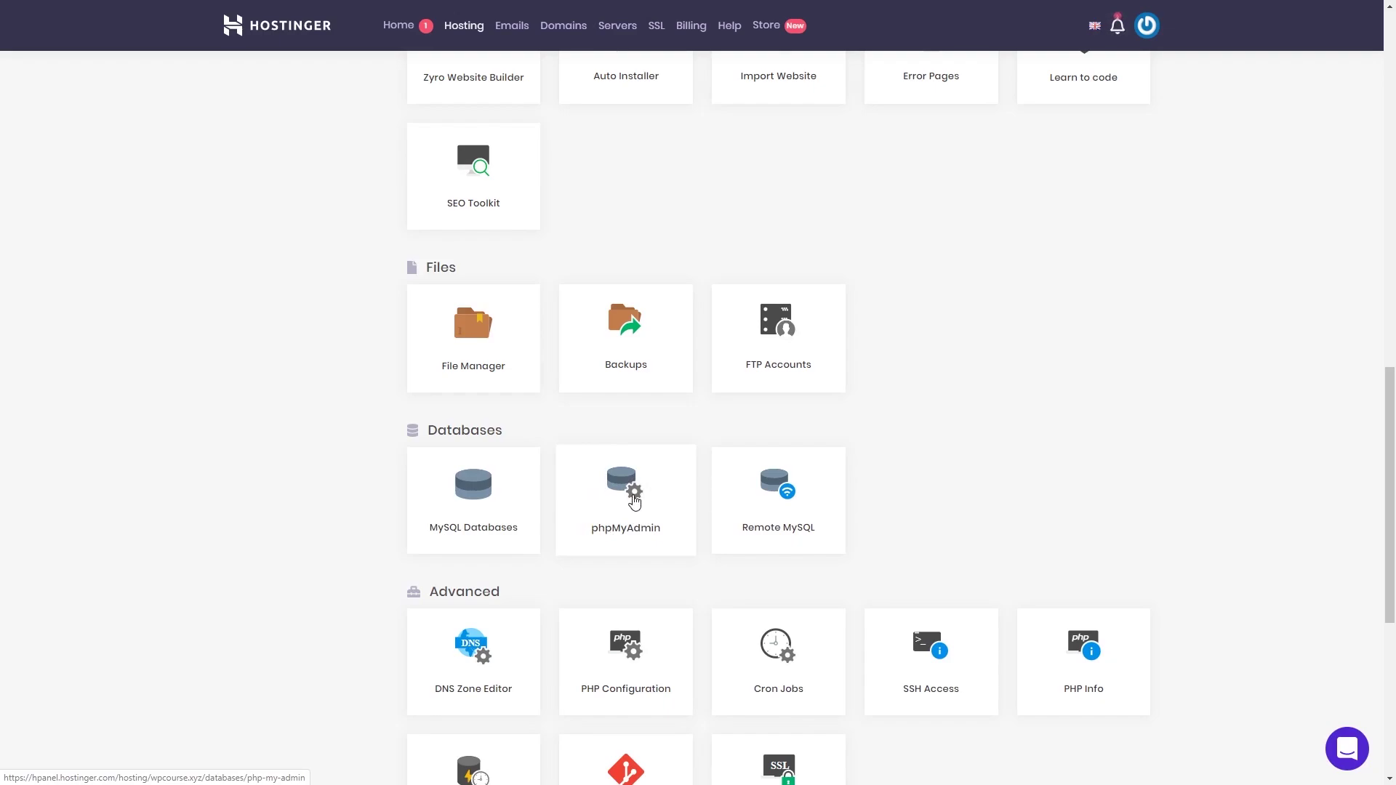
Step: Check the PHP Configuration settings, then go back to the wpcourse.xyz hosting overview
scroll(634, 502, "down", 3)
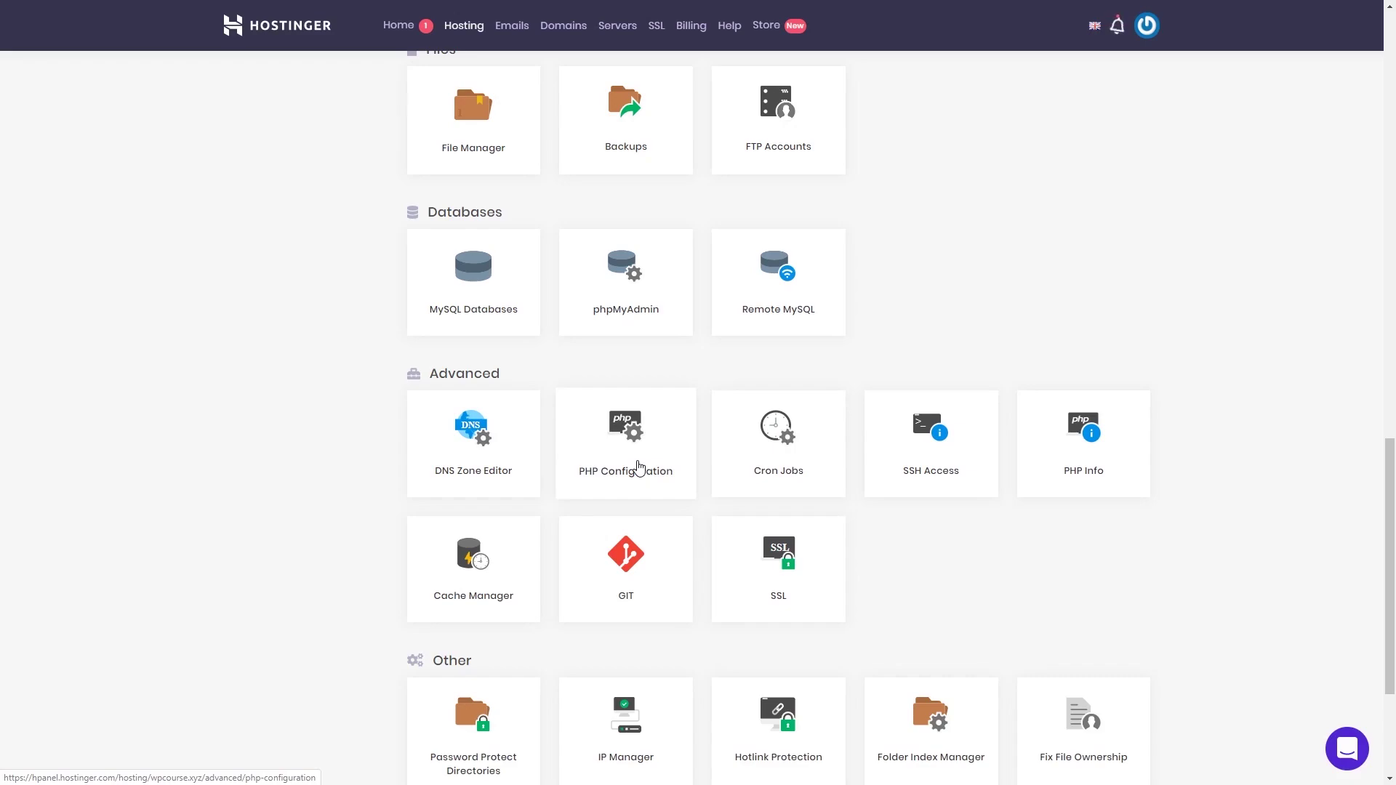
left_click(639, 468)
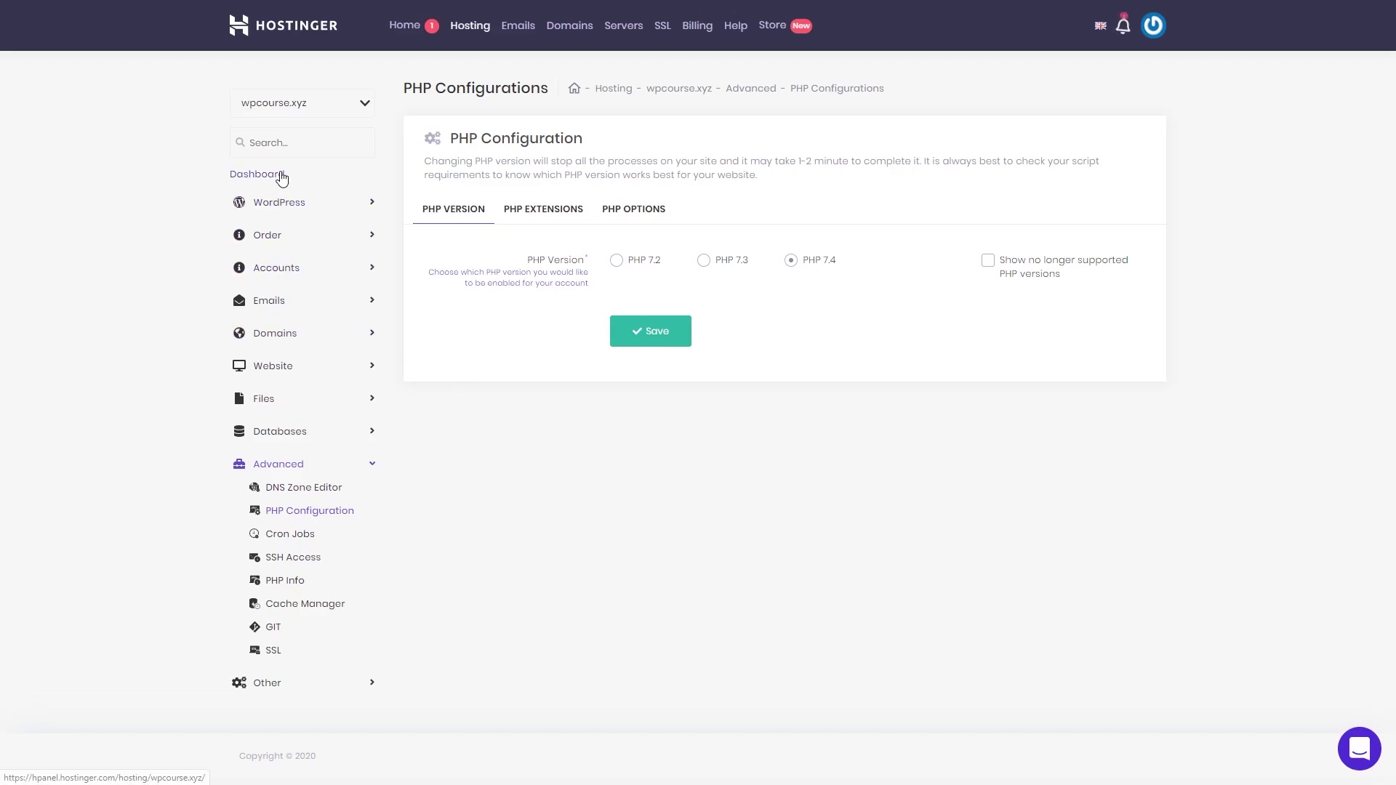
left_click(280, 176)
scroll(764, 370, "down", 12)
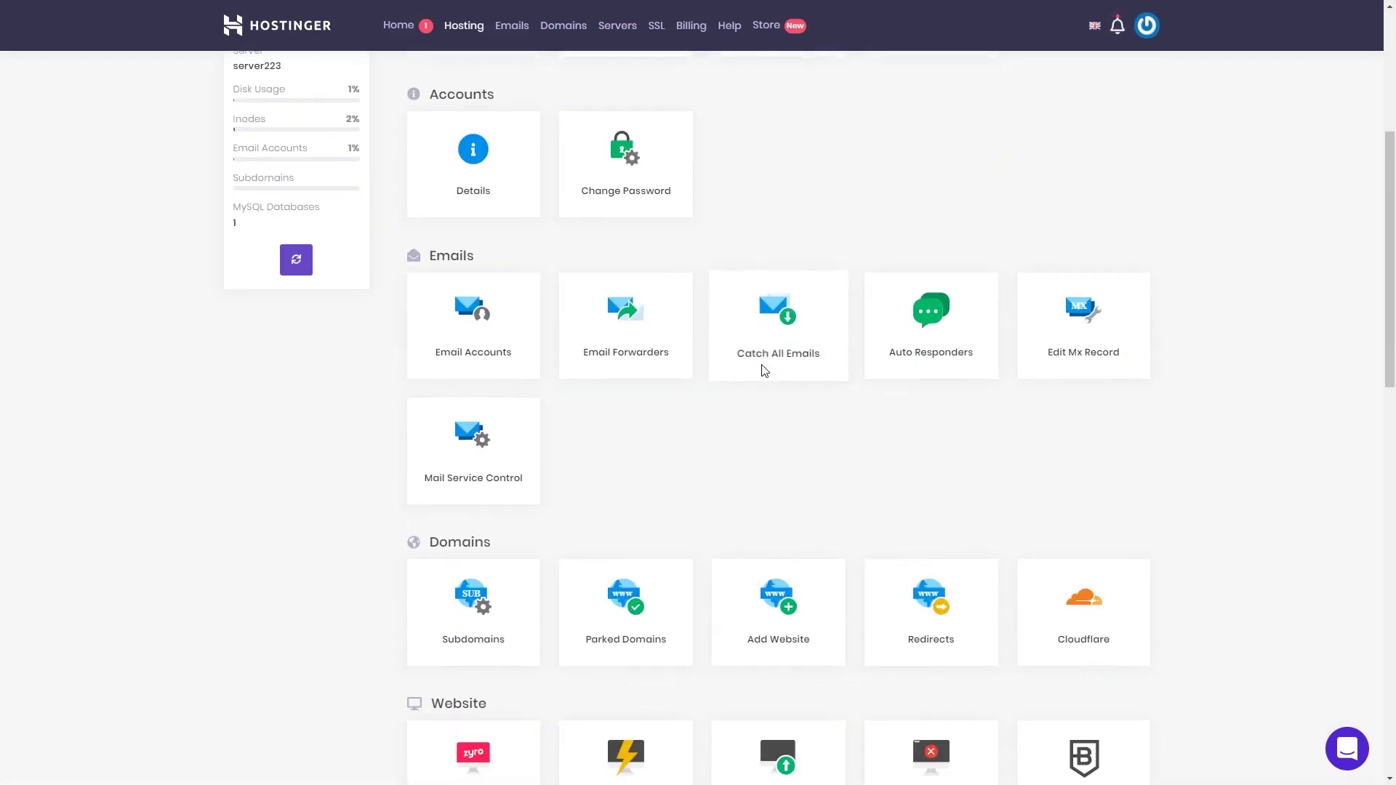
scroll(765, 366, "down", 5)
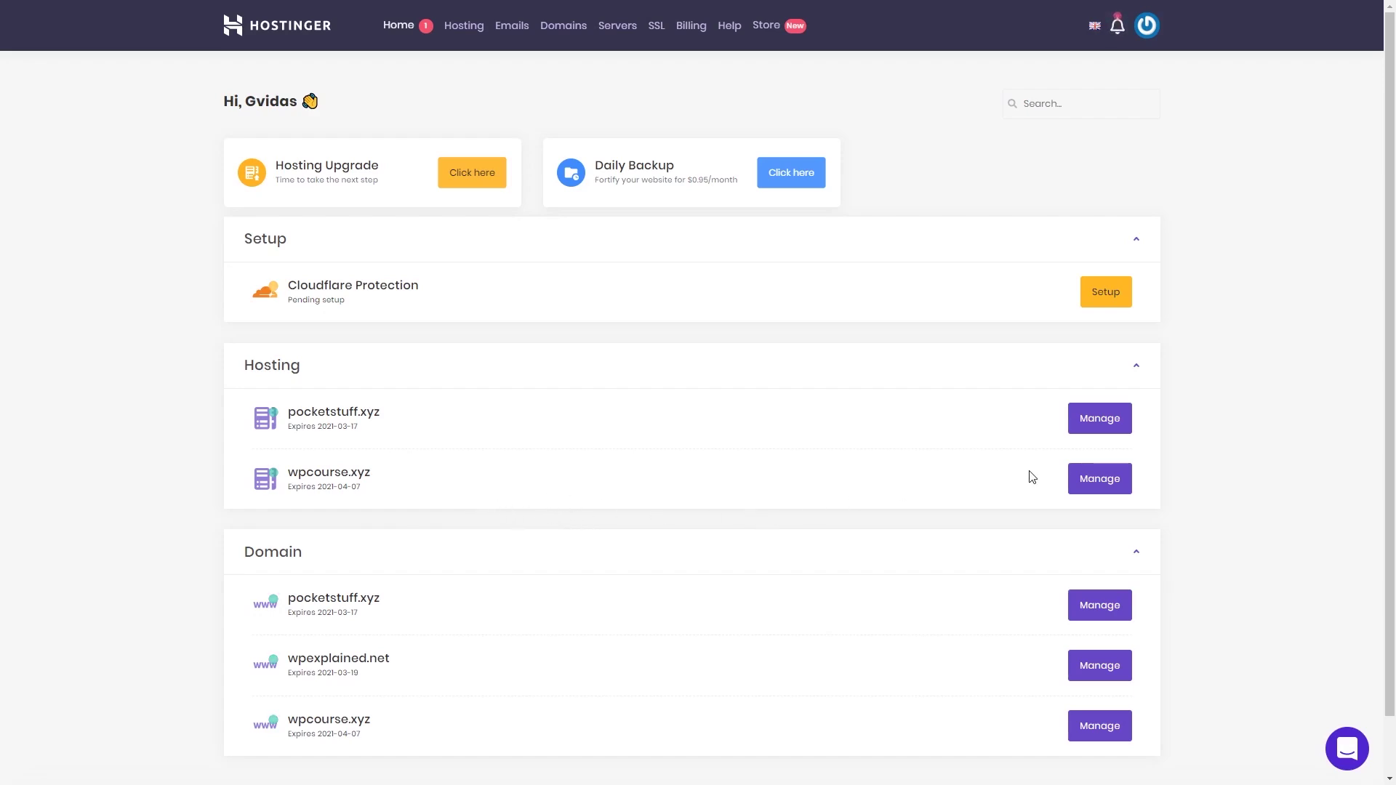
left_click(1092, 486)
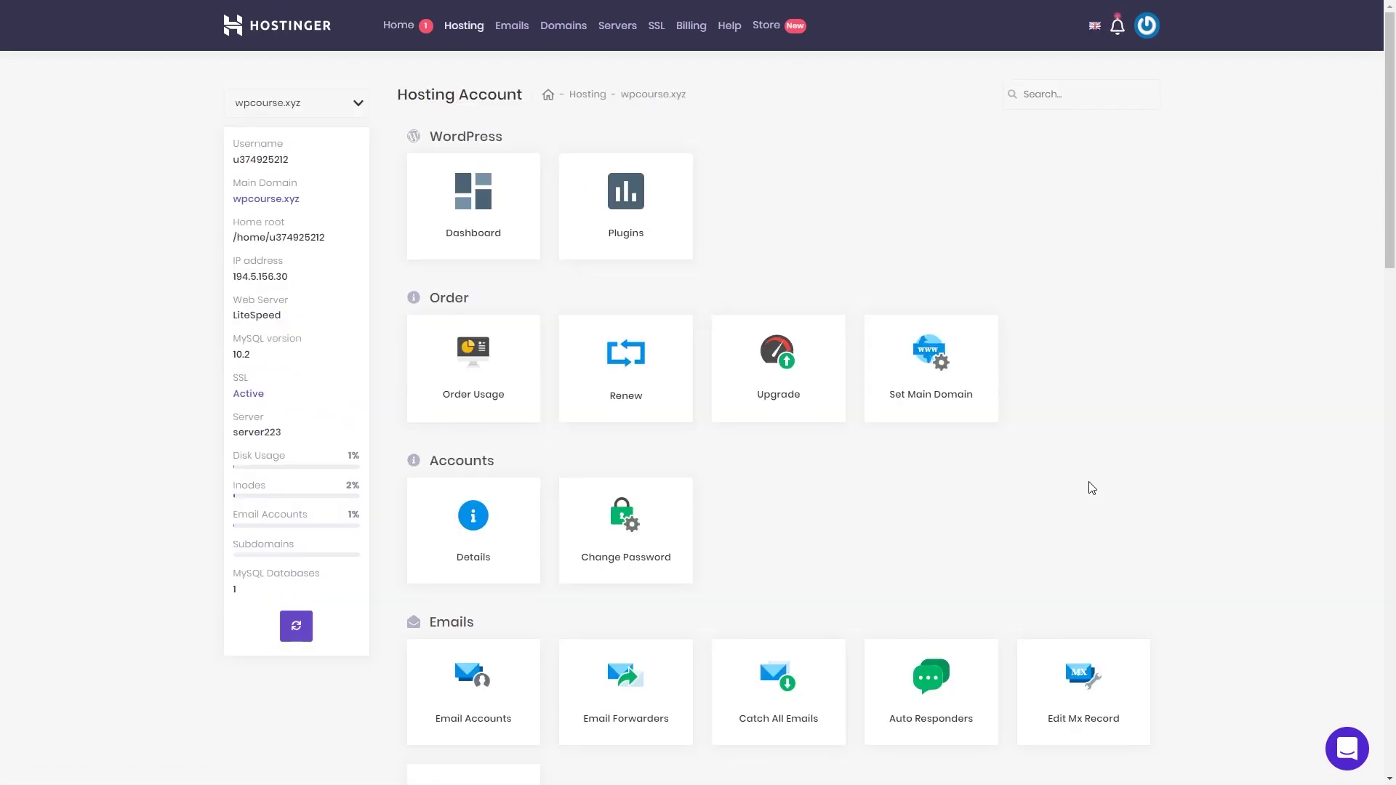
scroll(885, 518, "down", 2)
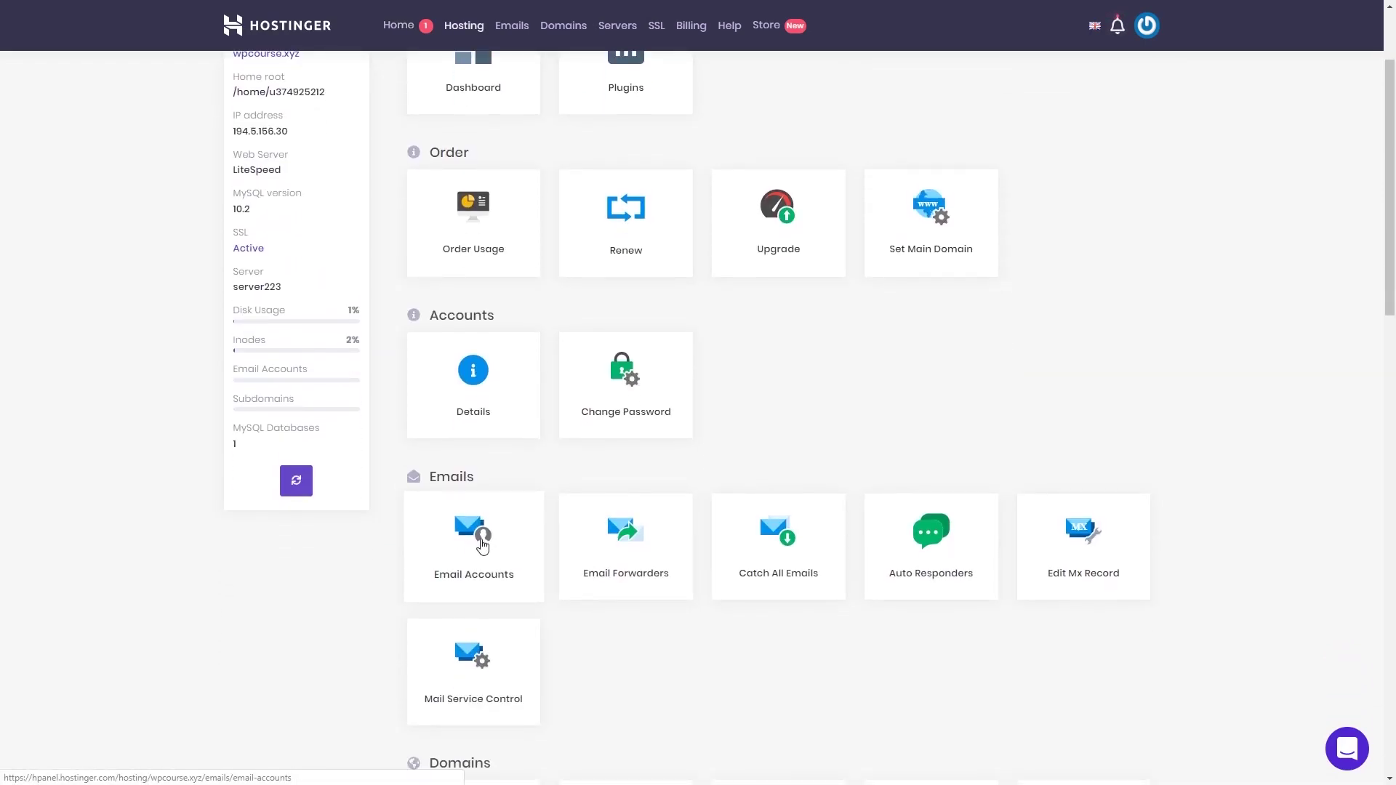
left_click(483, 545)
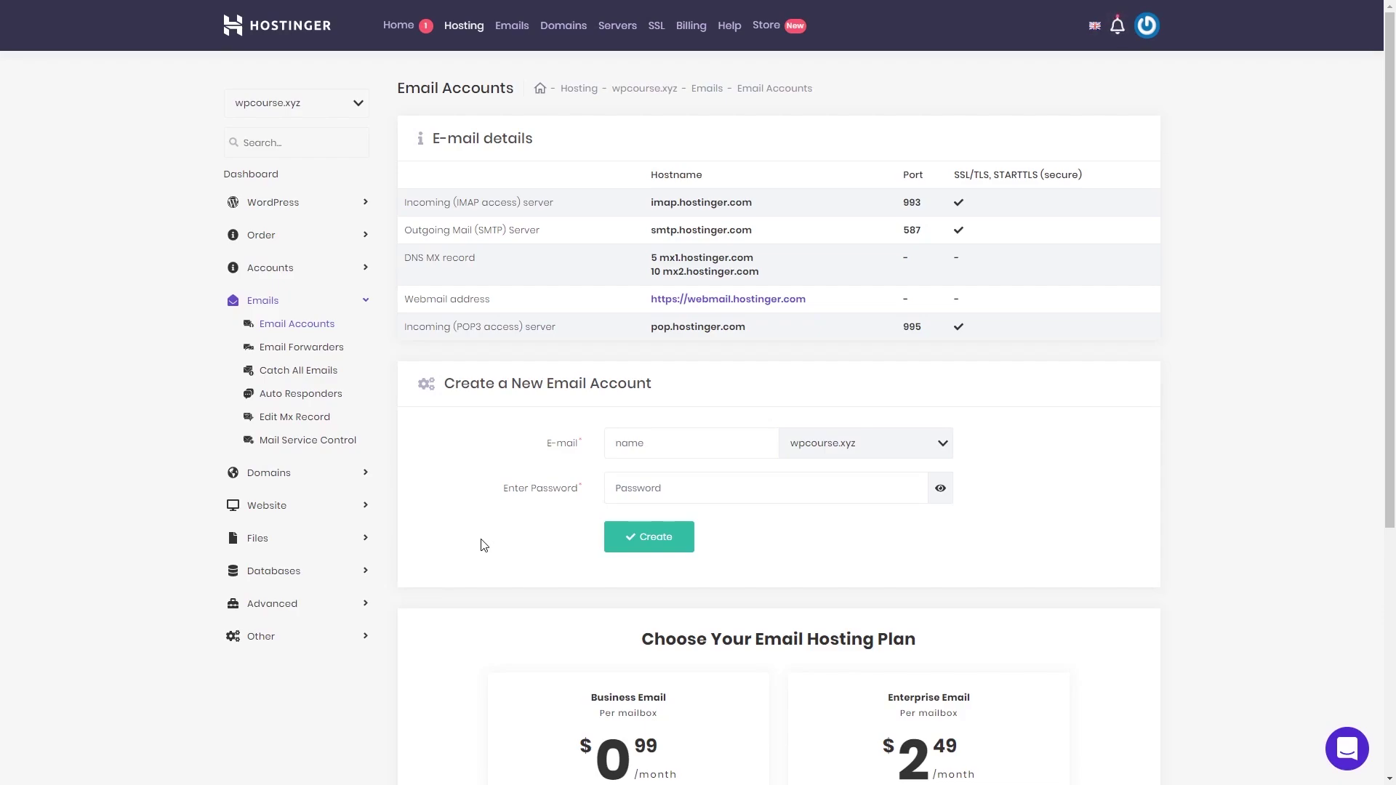
left_click(680, 443)
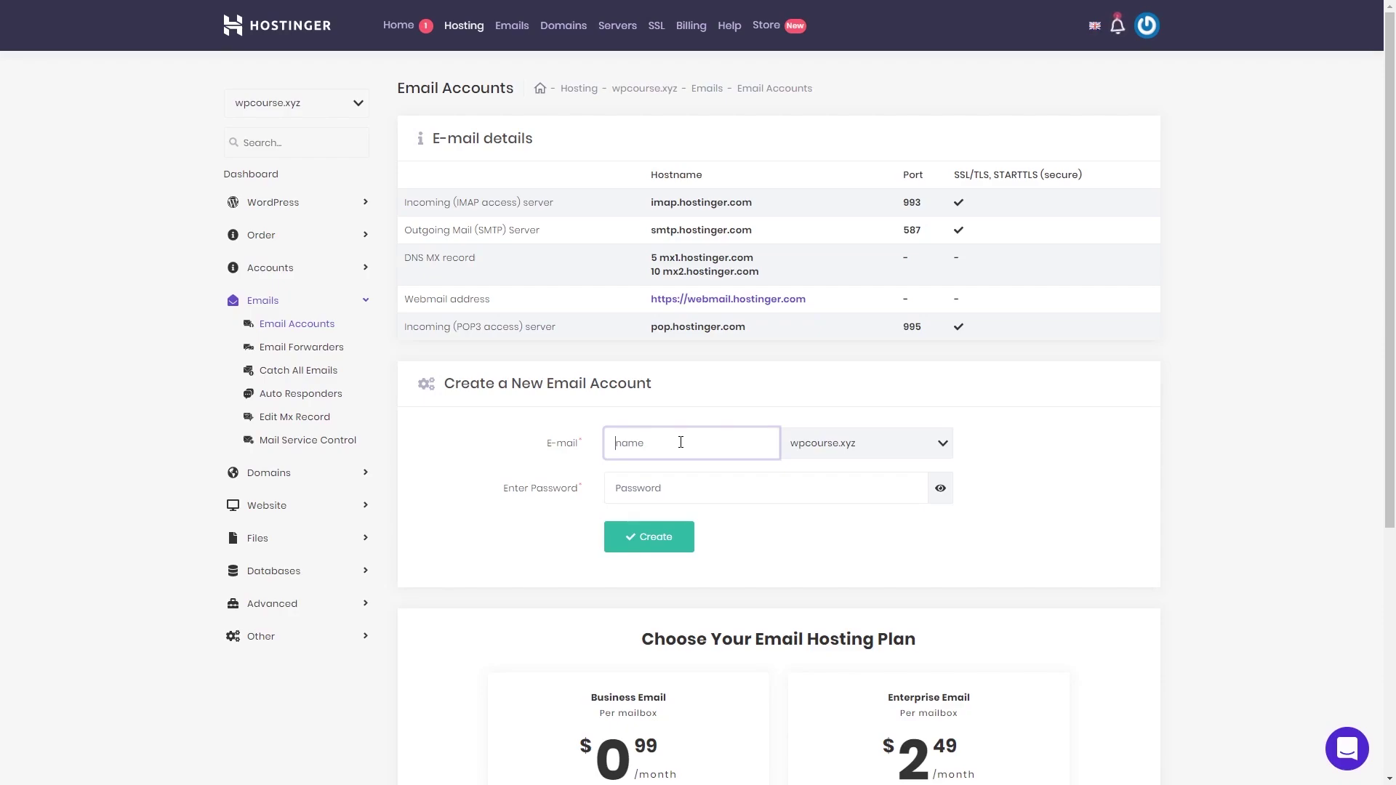
type("support")
left_click(691, 495)
key("ctrl+v")
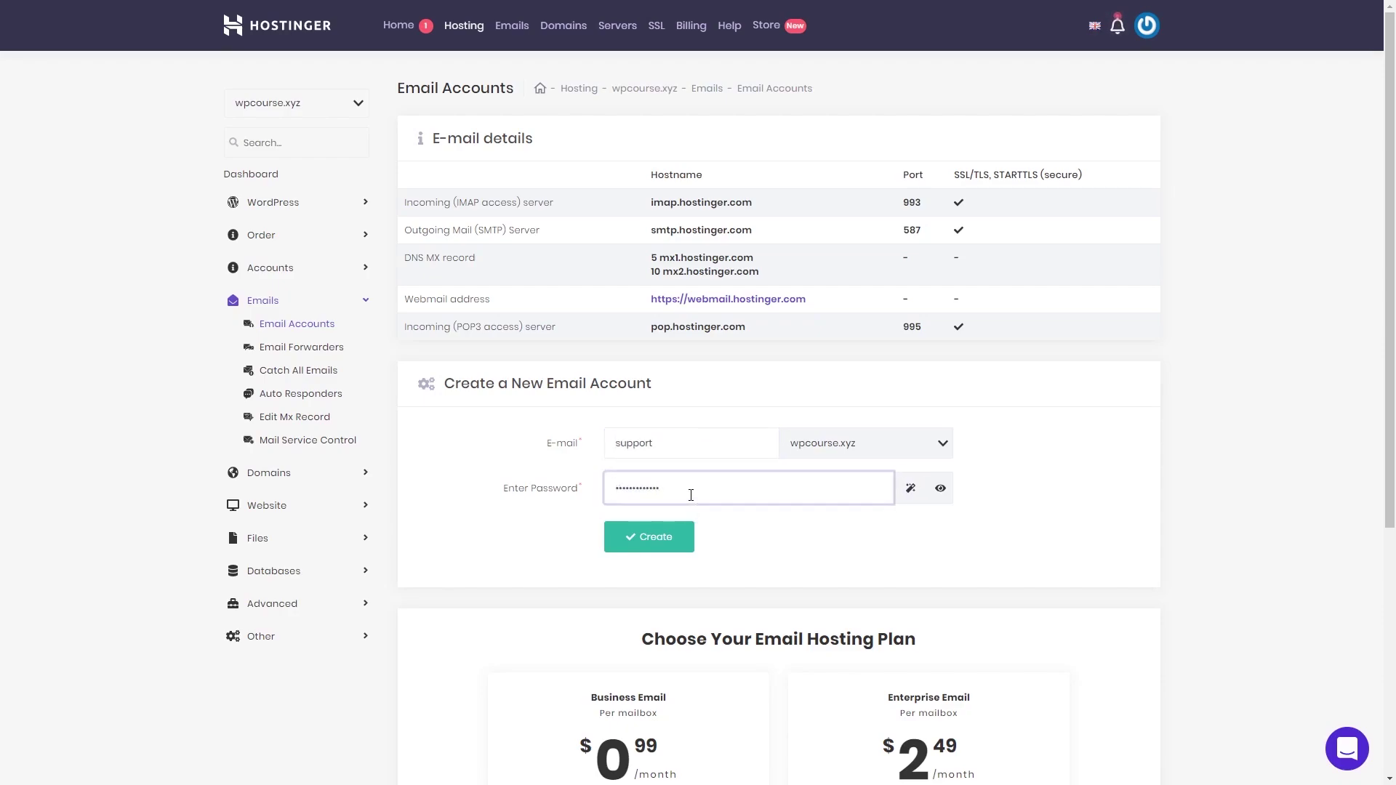
left_click(656, 537)
scroll(660, 538, "down", 8)
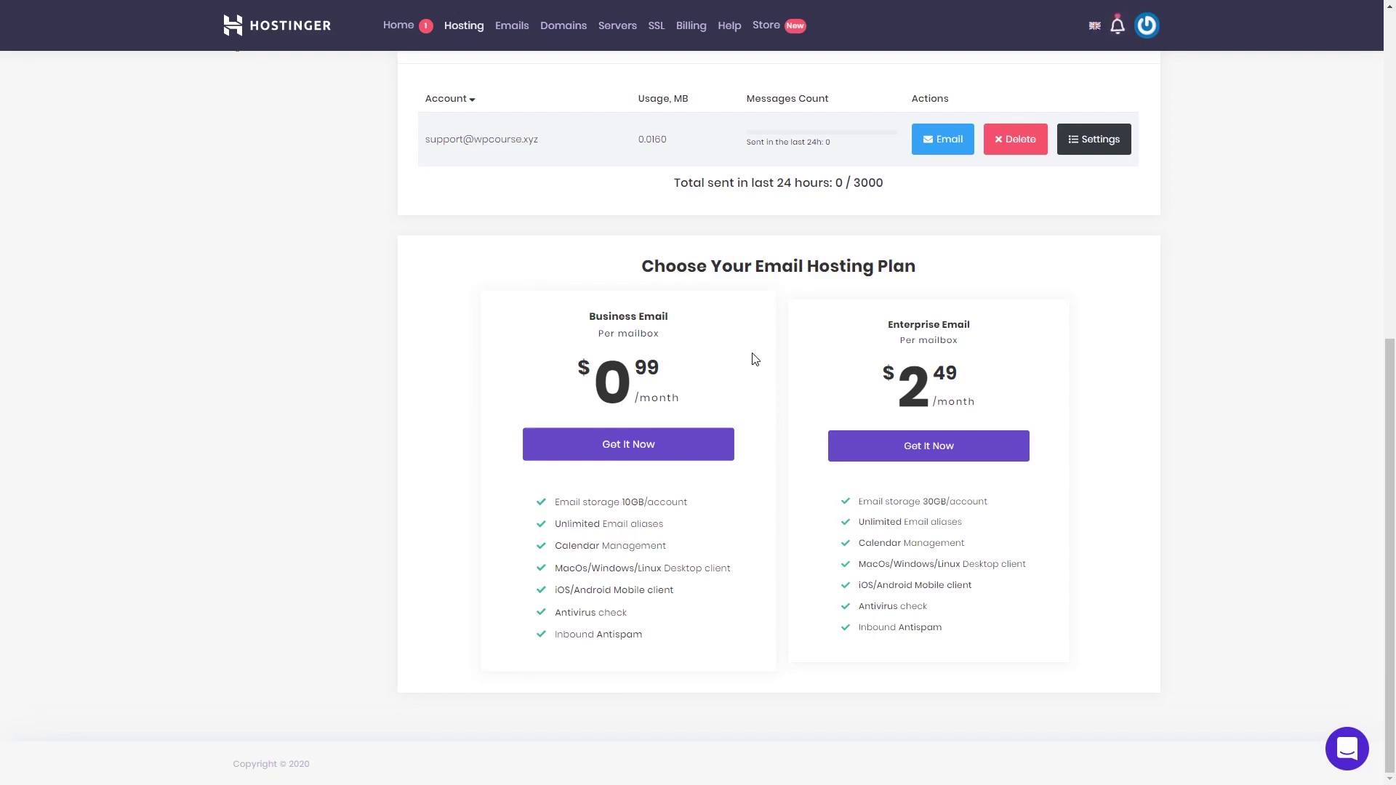
Step: Open webmail, then view the hosting account's Details page with its nameservers
left_click(944, 144)
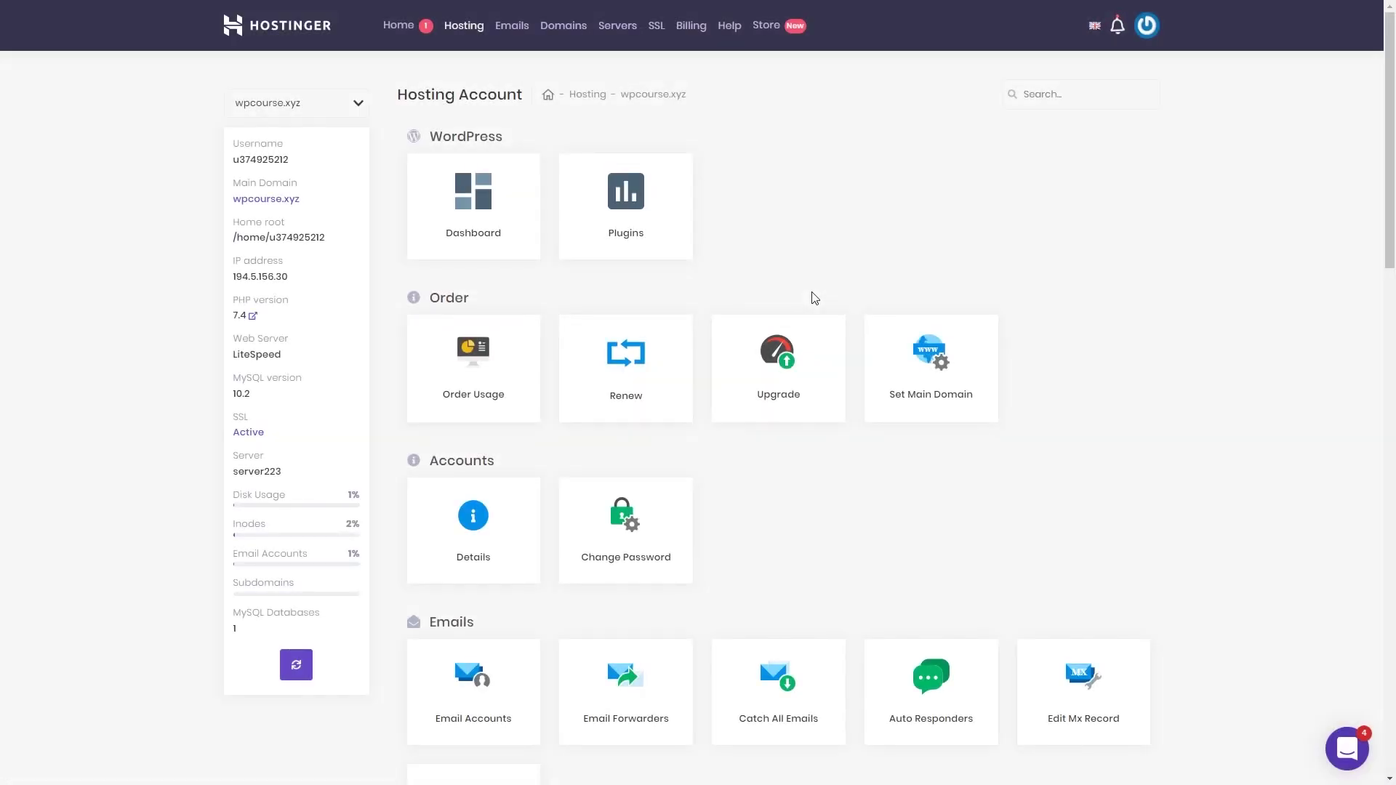
left_click(487, 531)
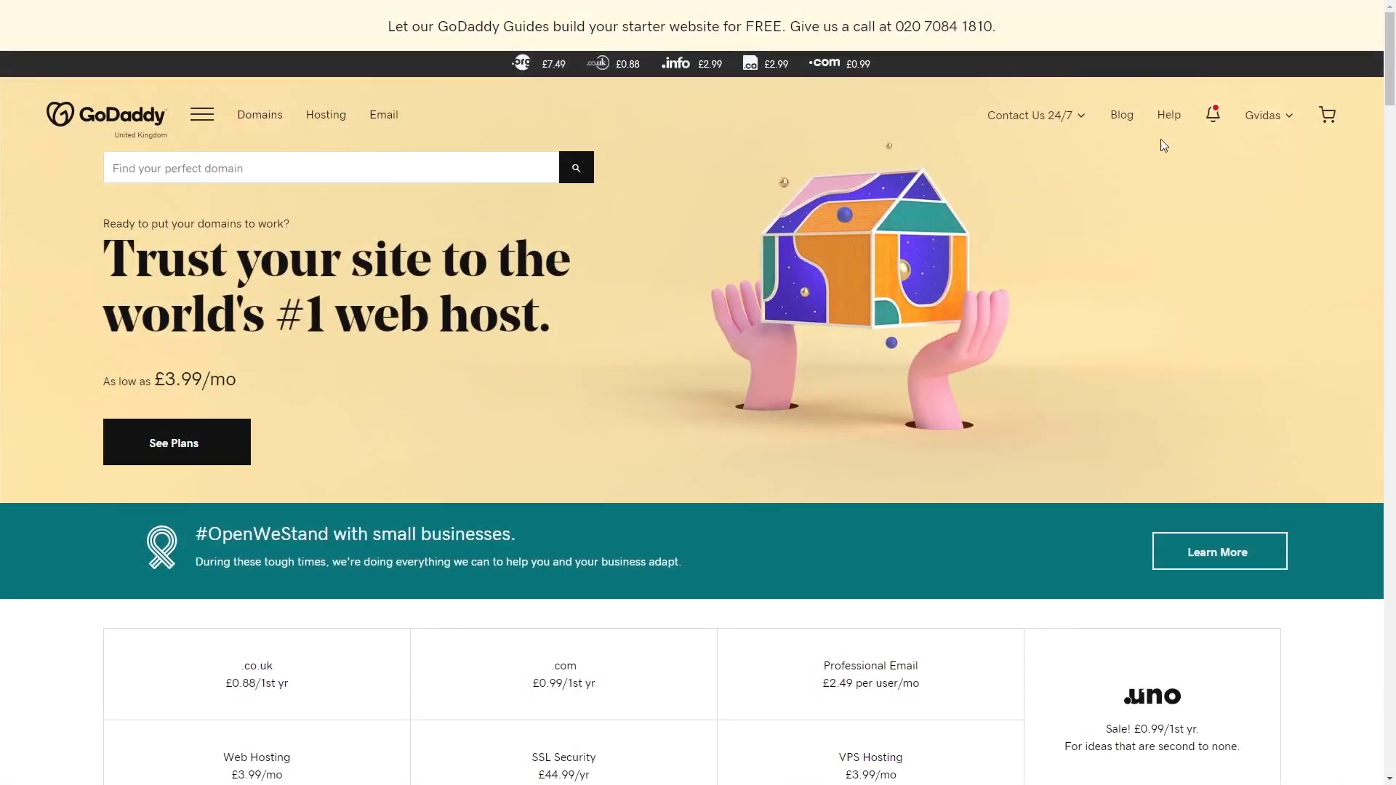
Step: Change gemasks.com's nameservers in GoDaddy to ns1.dns-parking.com and ns2.dns-parking.com and save
left_click(1291, 125)
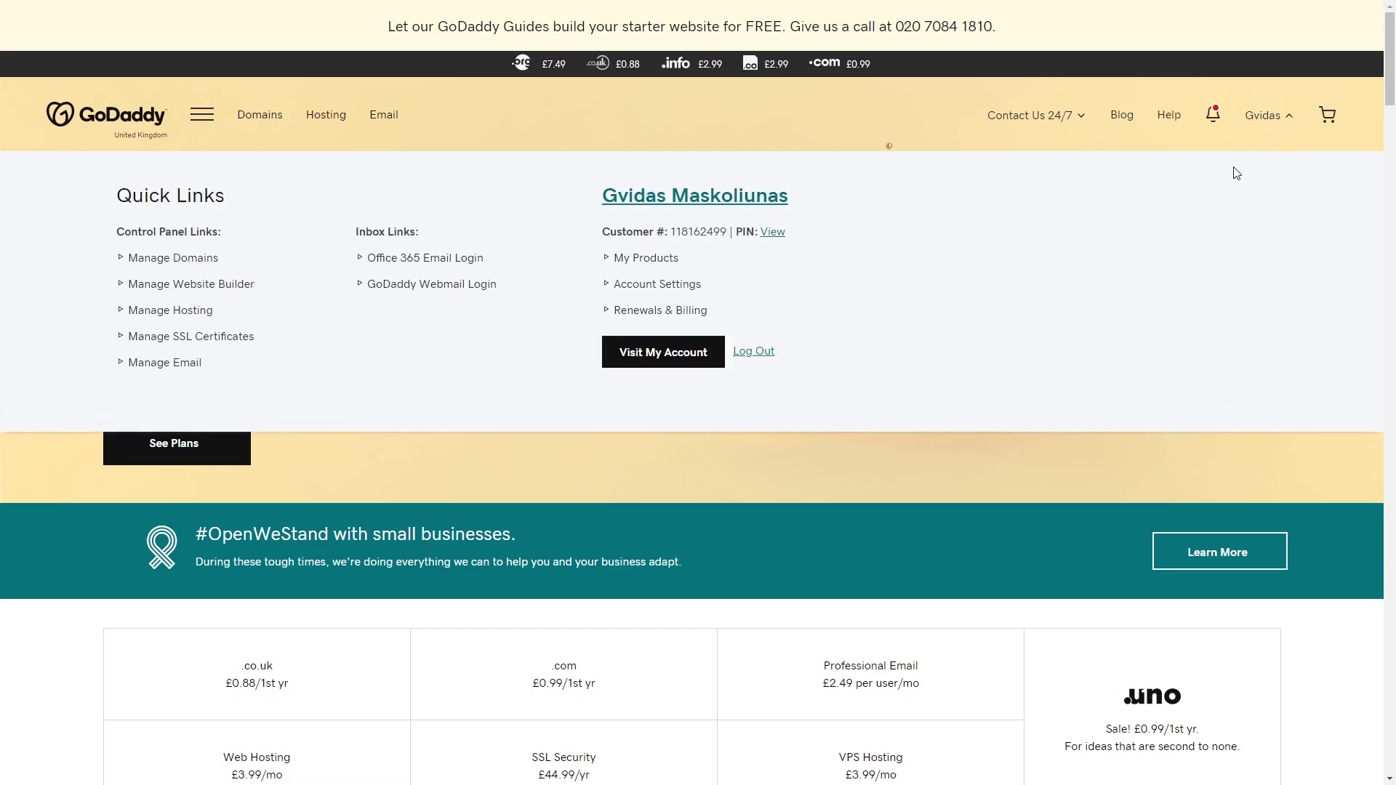
left_click(199, 262)
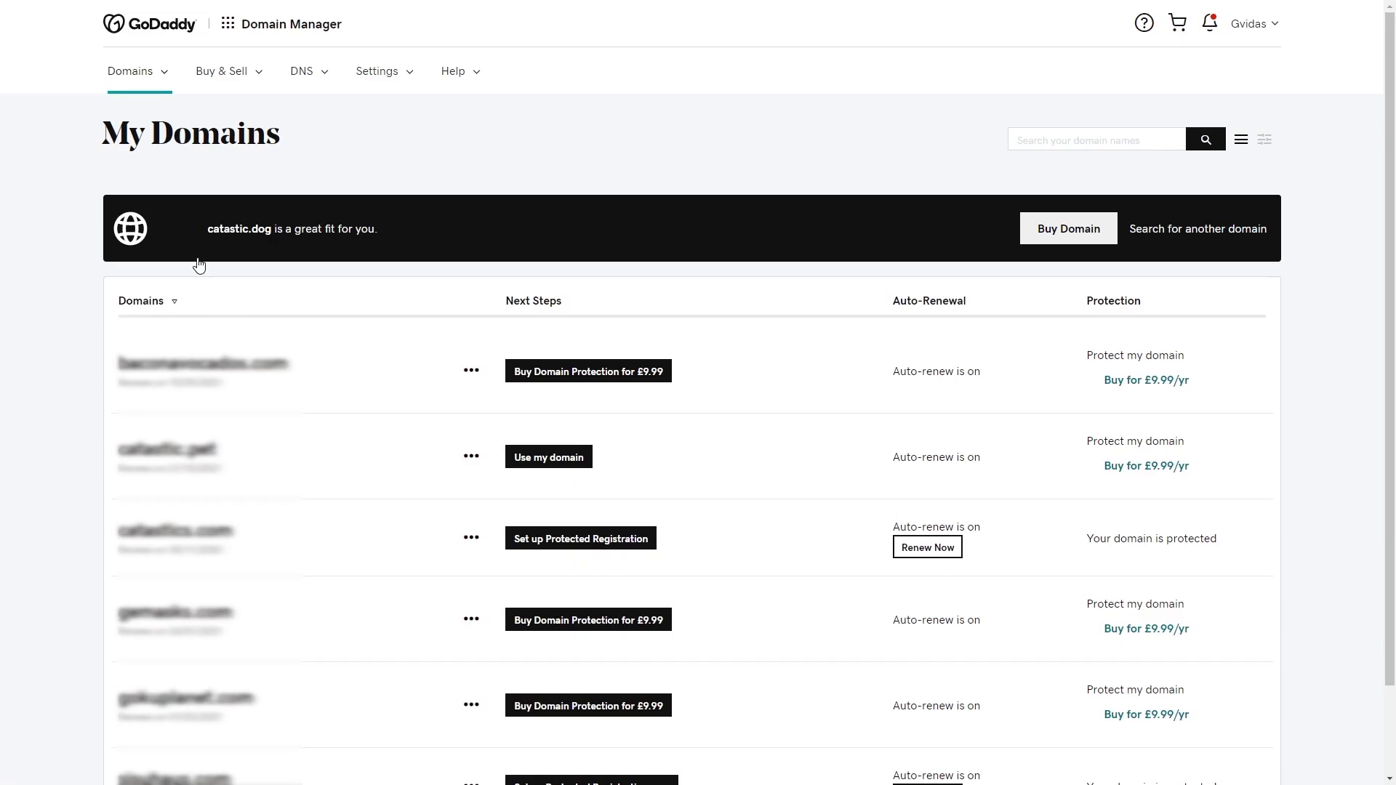
left_click(471, 618)
left_click(514, 672)
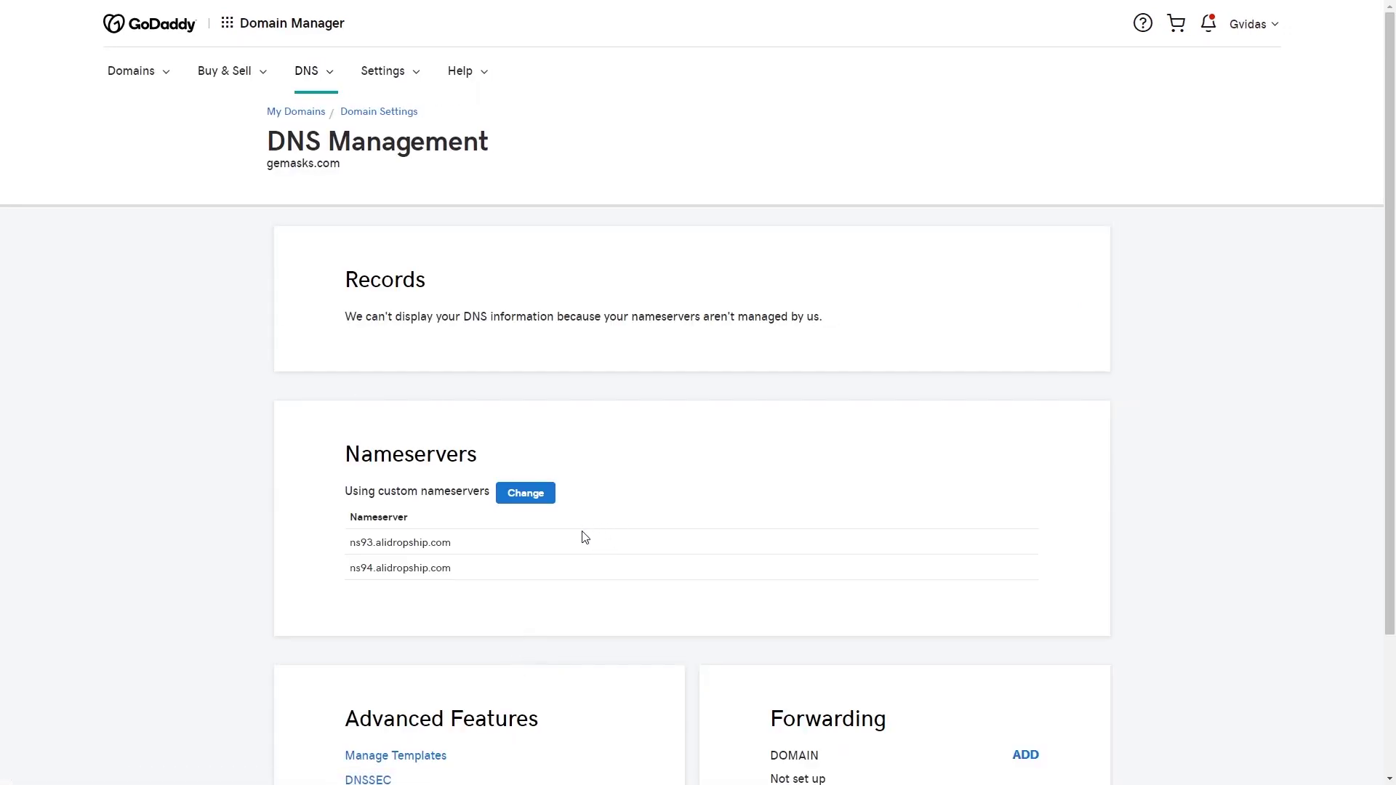
left_click(513, 492)
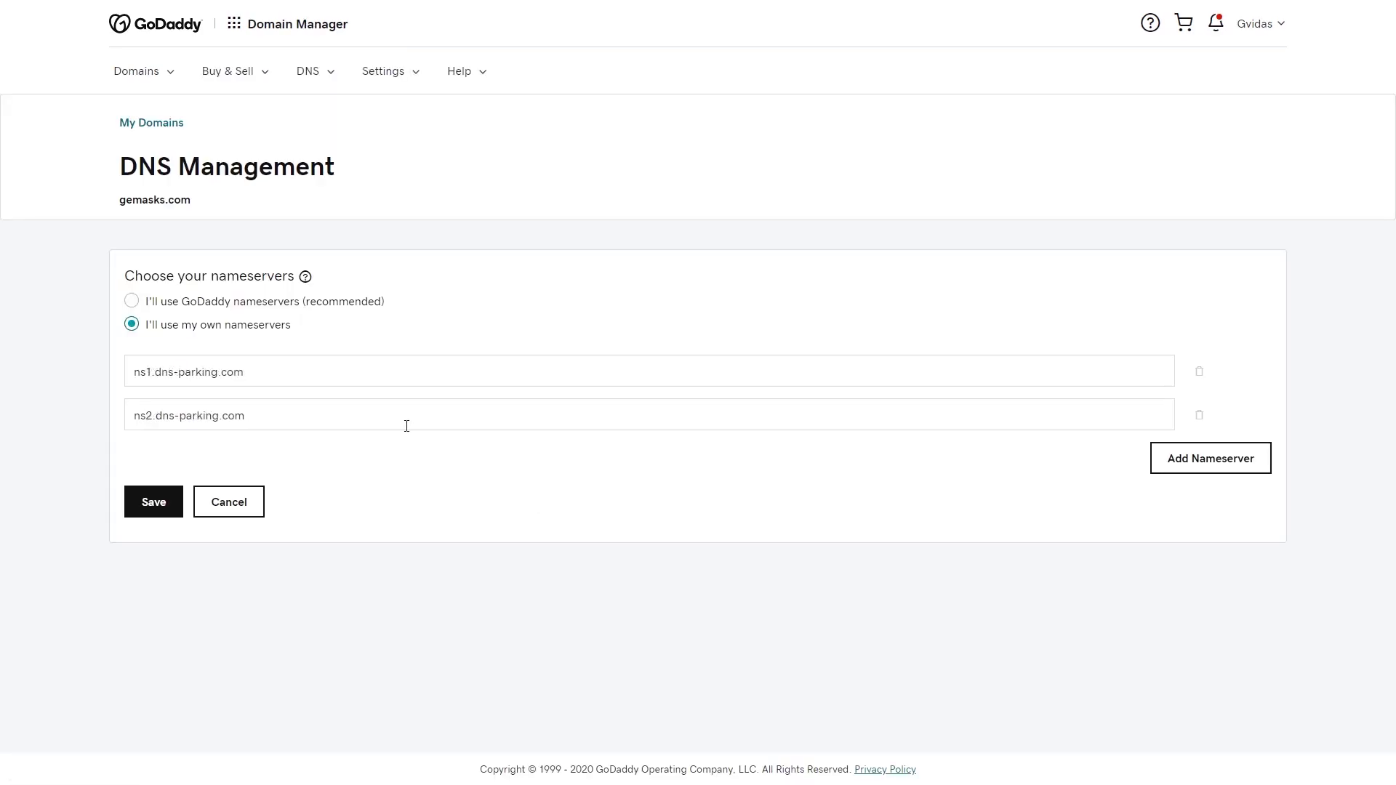
left_click(154, 501)
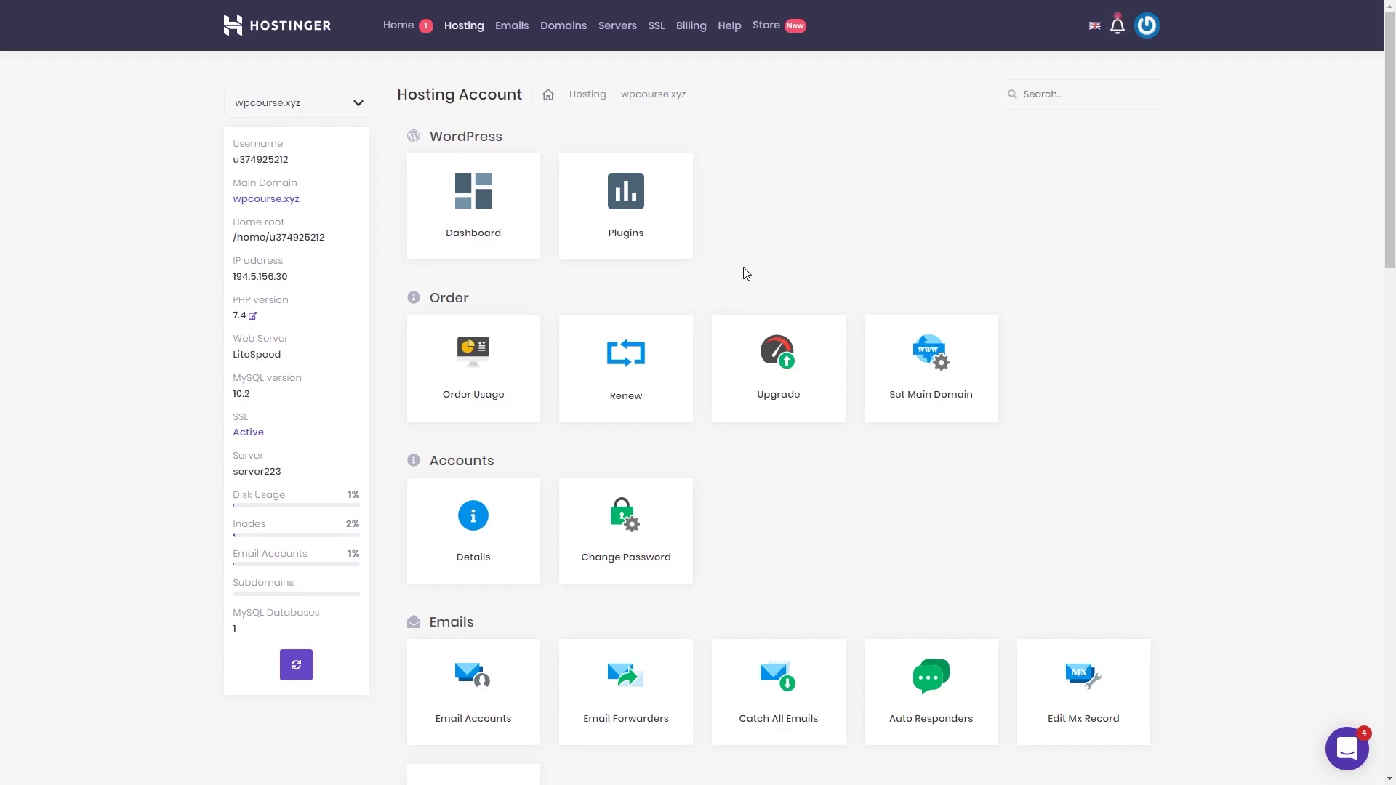
Step: Add gokuplanet.com as an addon website with a password, then return to the account overview
scroll(746, 273, "down", 7)
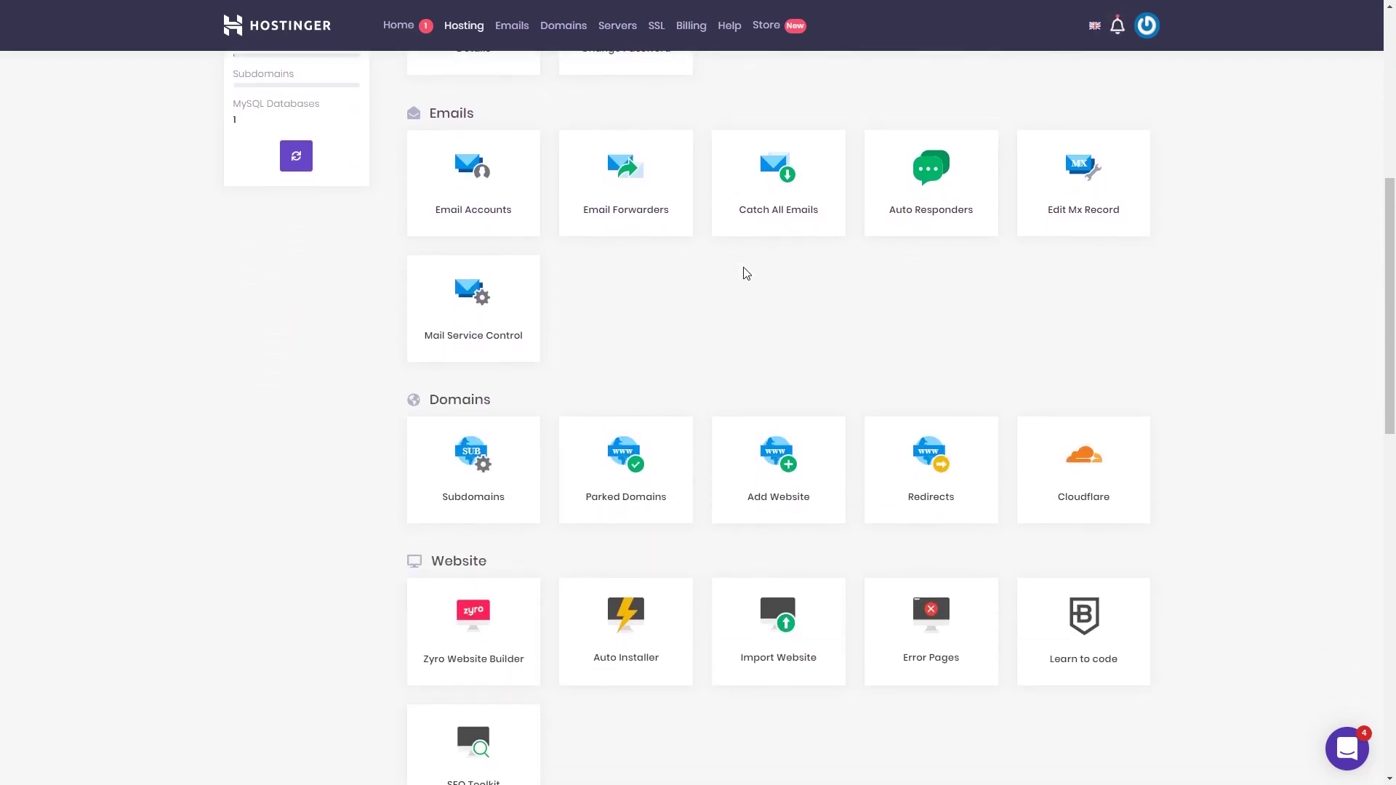
left_click(792, 479)
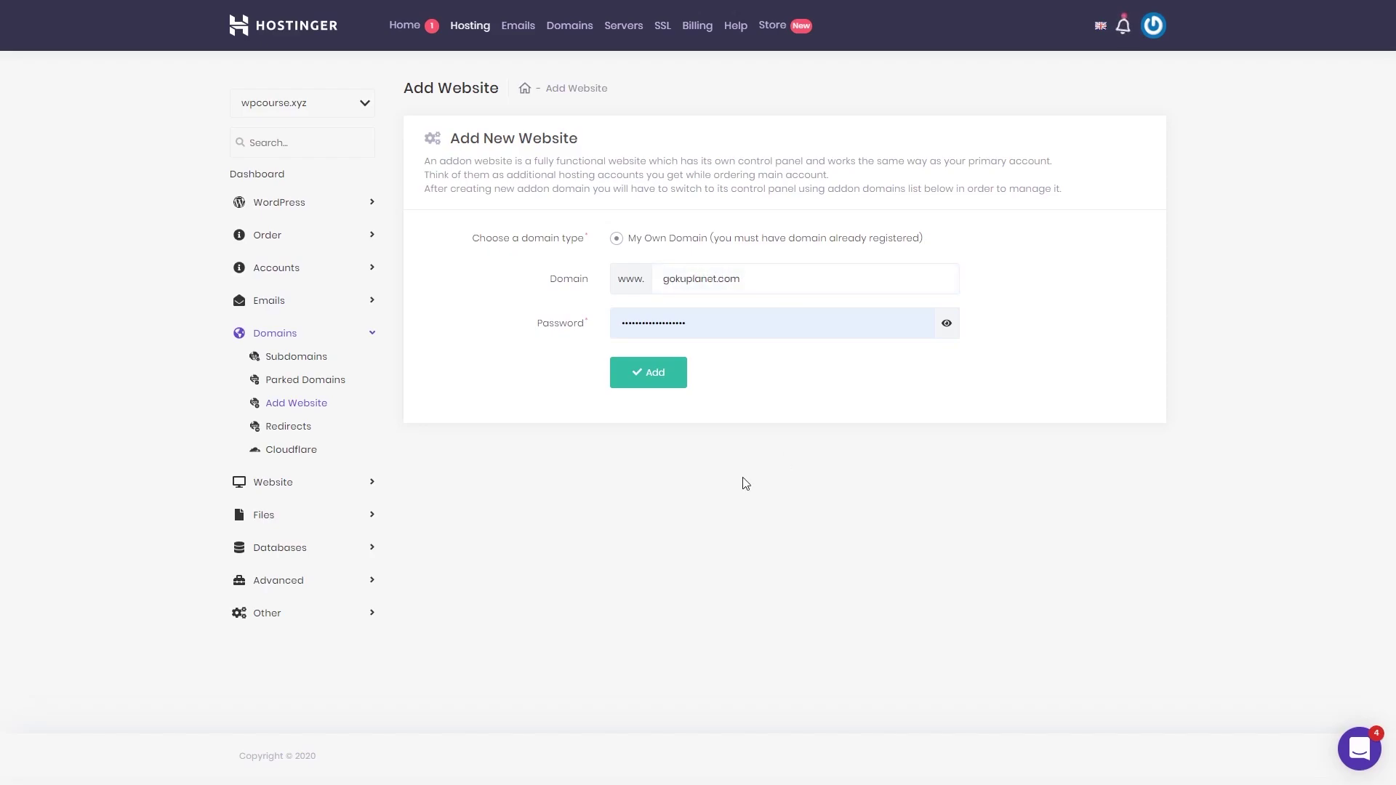
left_click(661, 382)
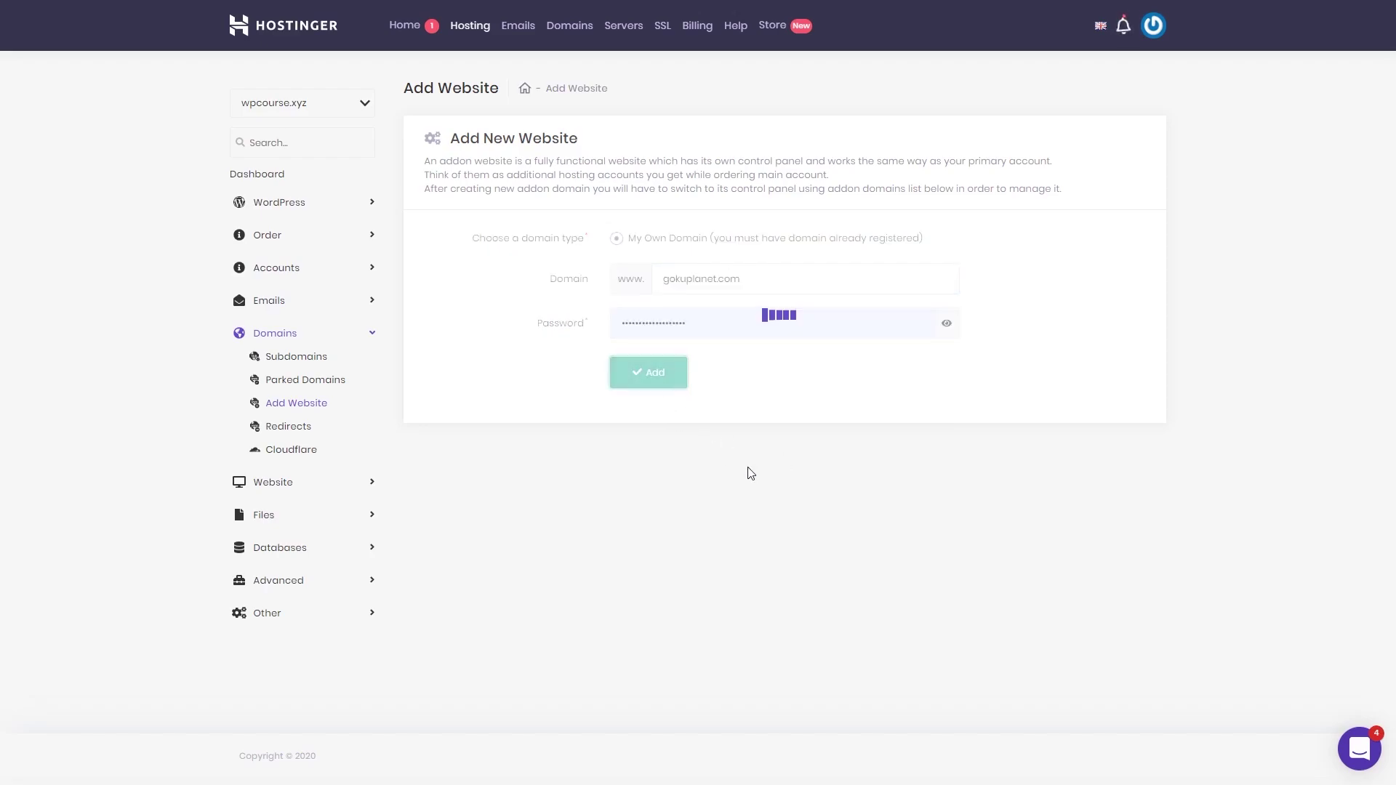
left_click(277, 178)
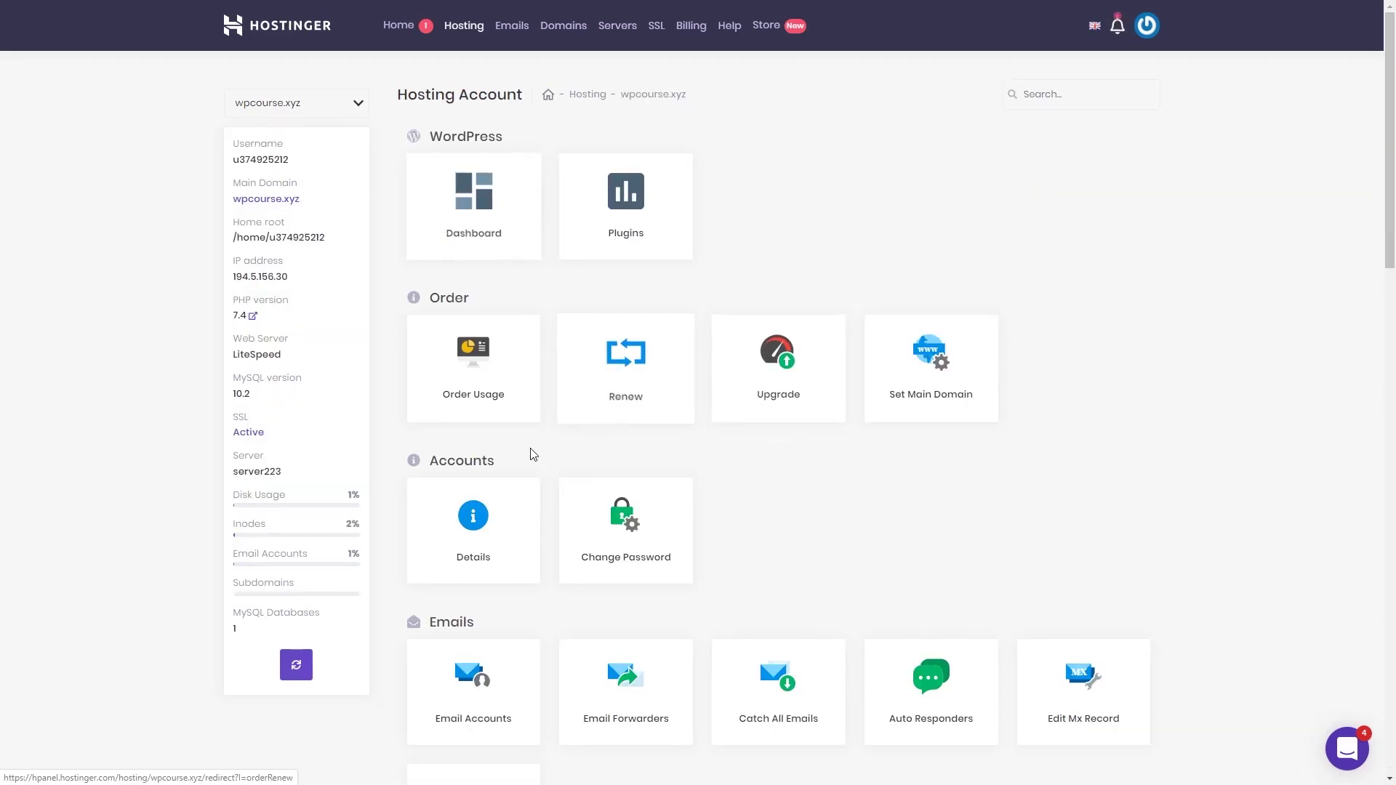
Step: Check Hostinger's nameserver details, then open gemasks.com's nameserver change form in GoDaddy
left_click(480, 549)
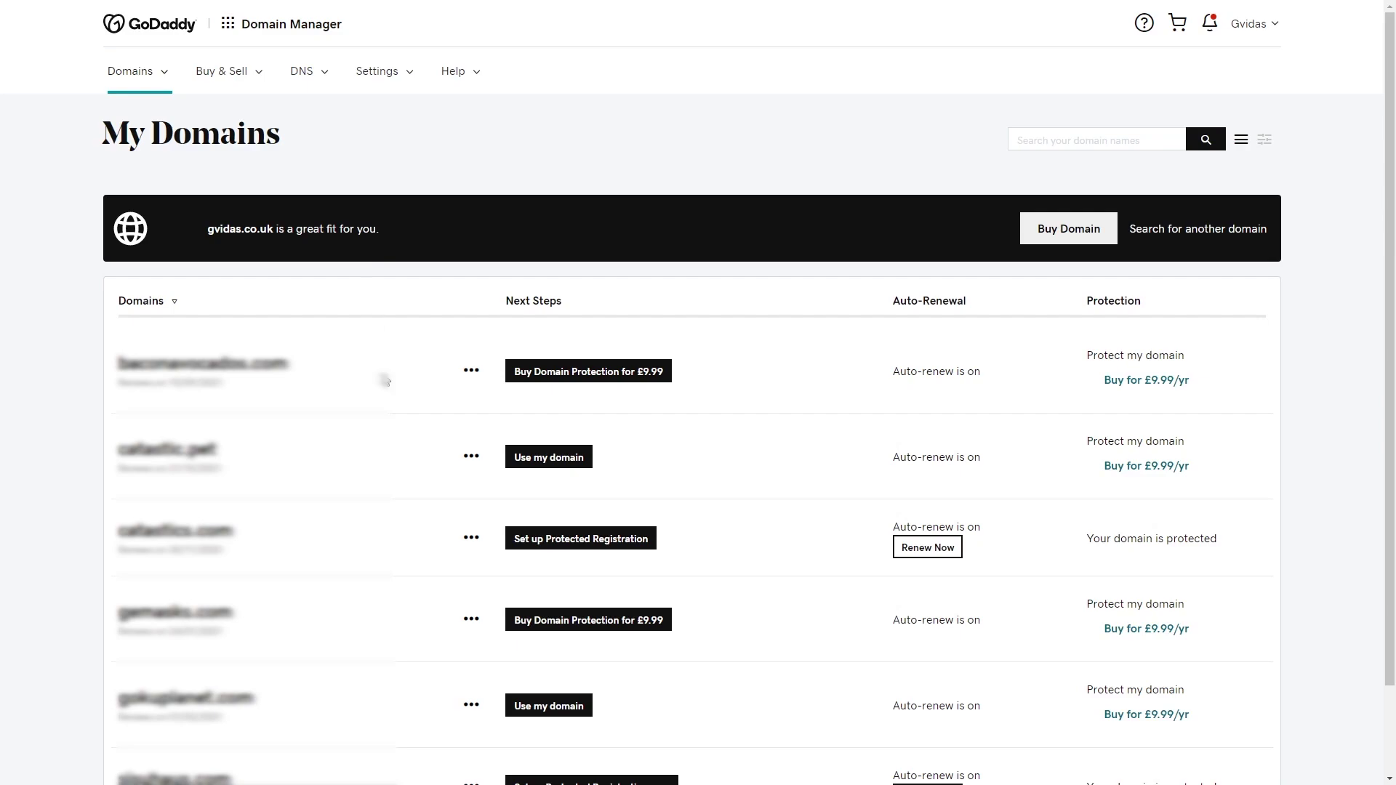
left_click(471, 620)
left_click(501, 662)
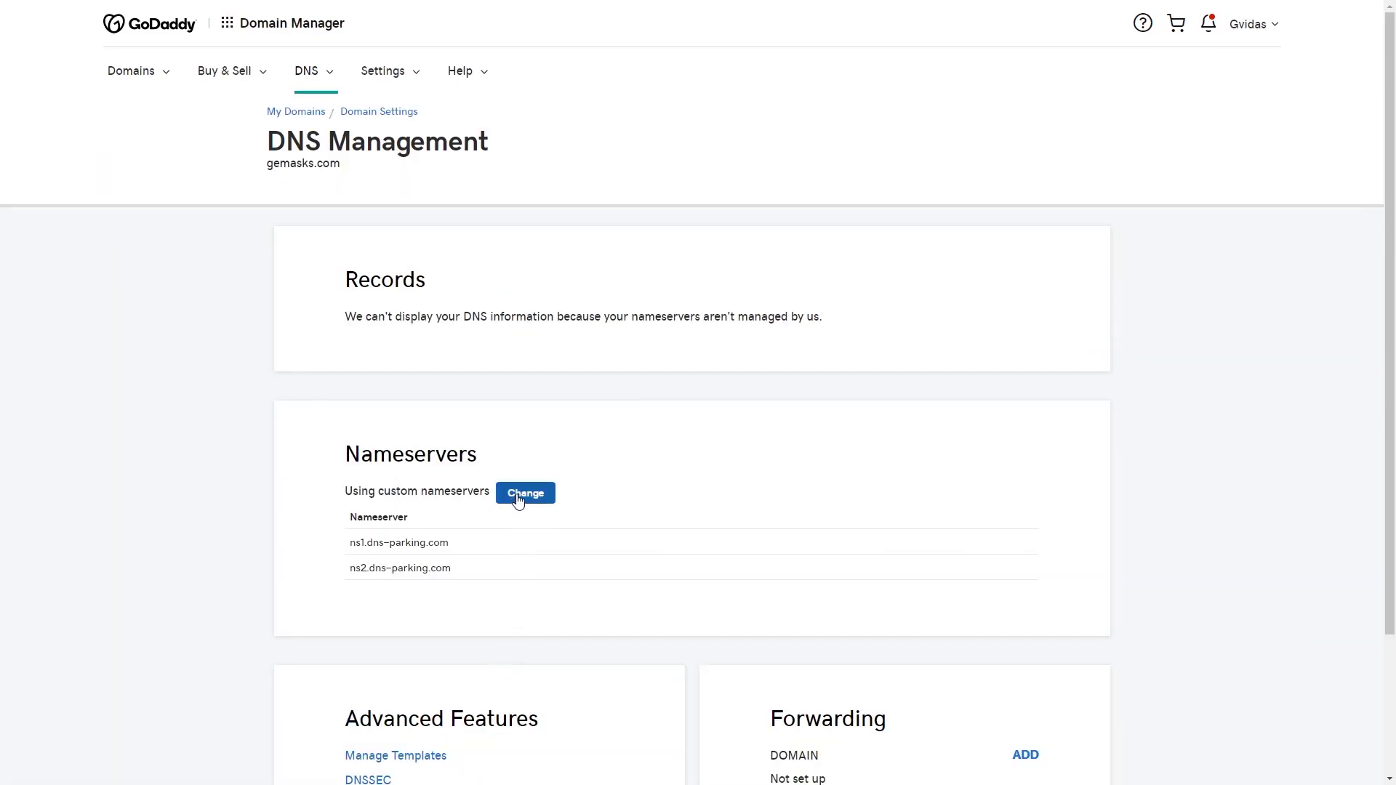
left_click(525, 496)
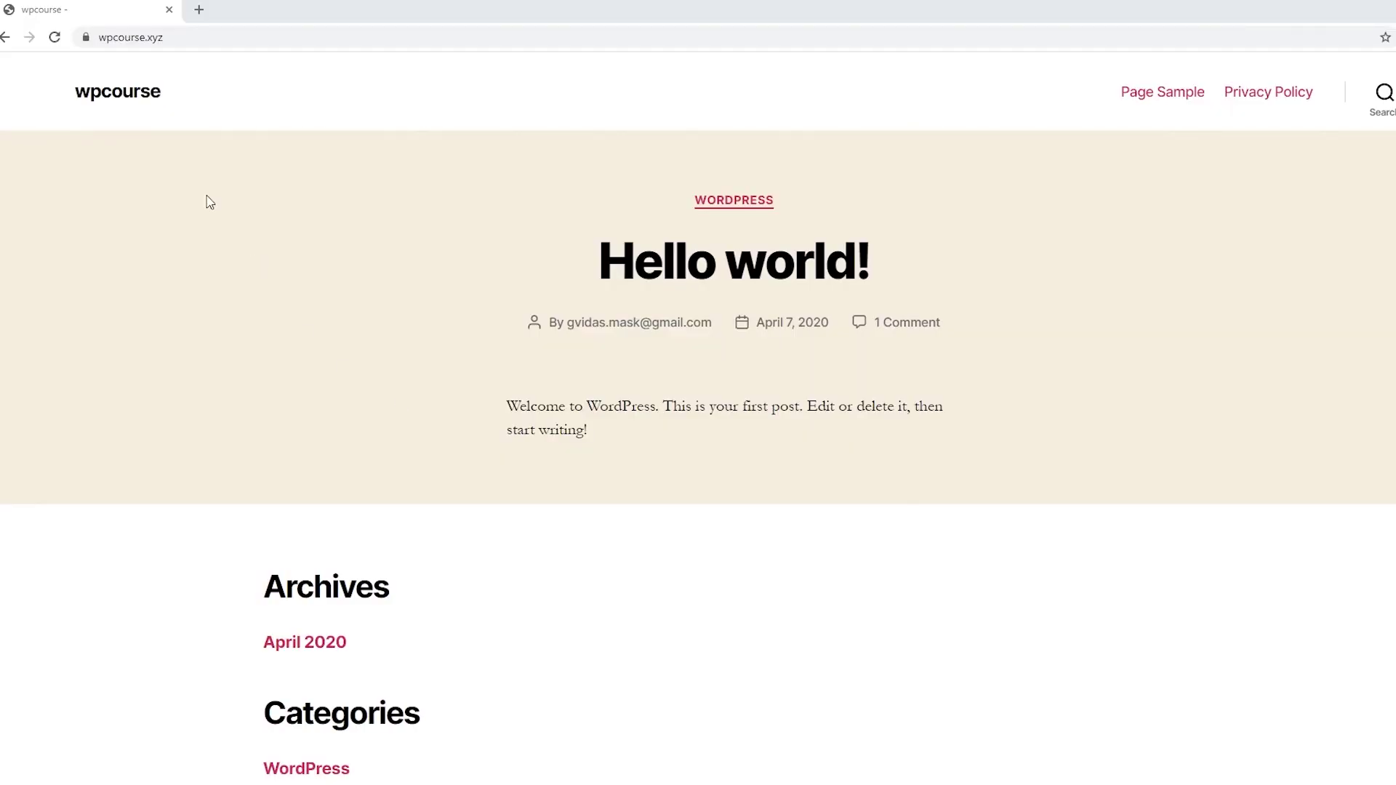
Step: Log in at wpcourse.xyz/wp-admin with Remember Me ticked
left_click(198, 37)
left_click(198, 37)
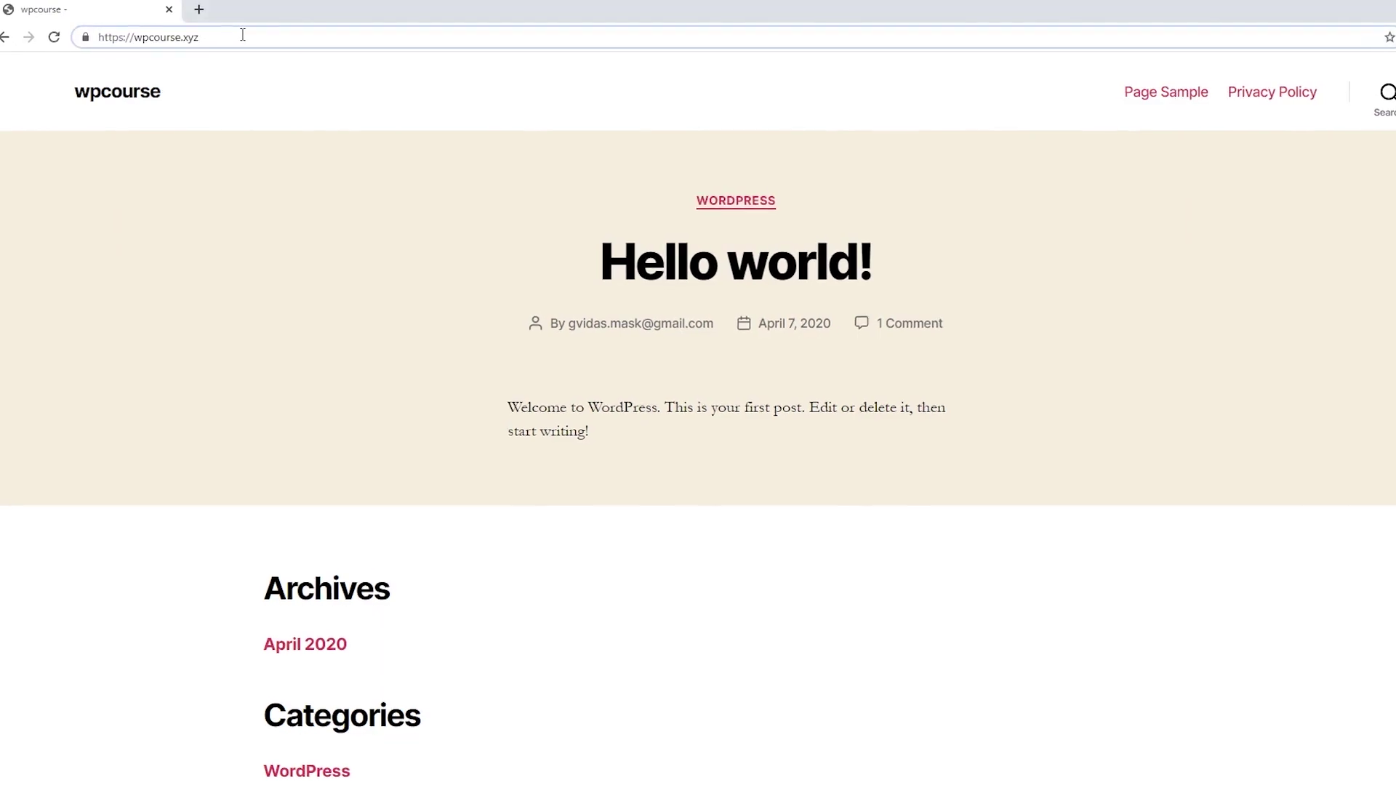
type("/")
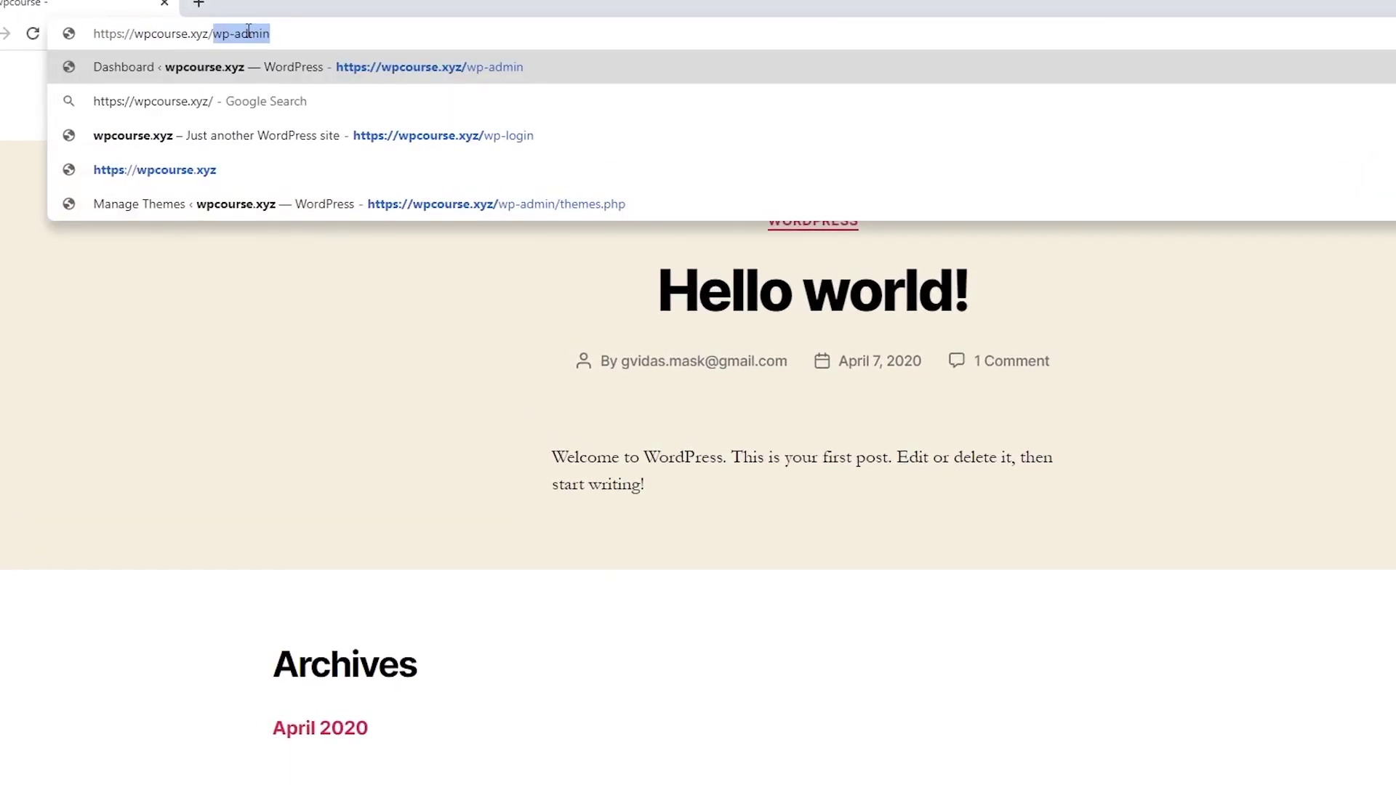
type("wp-admin")
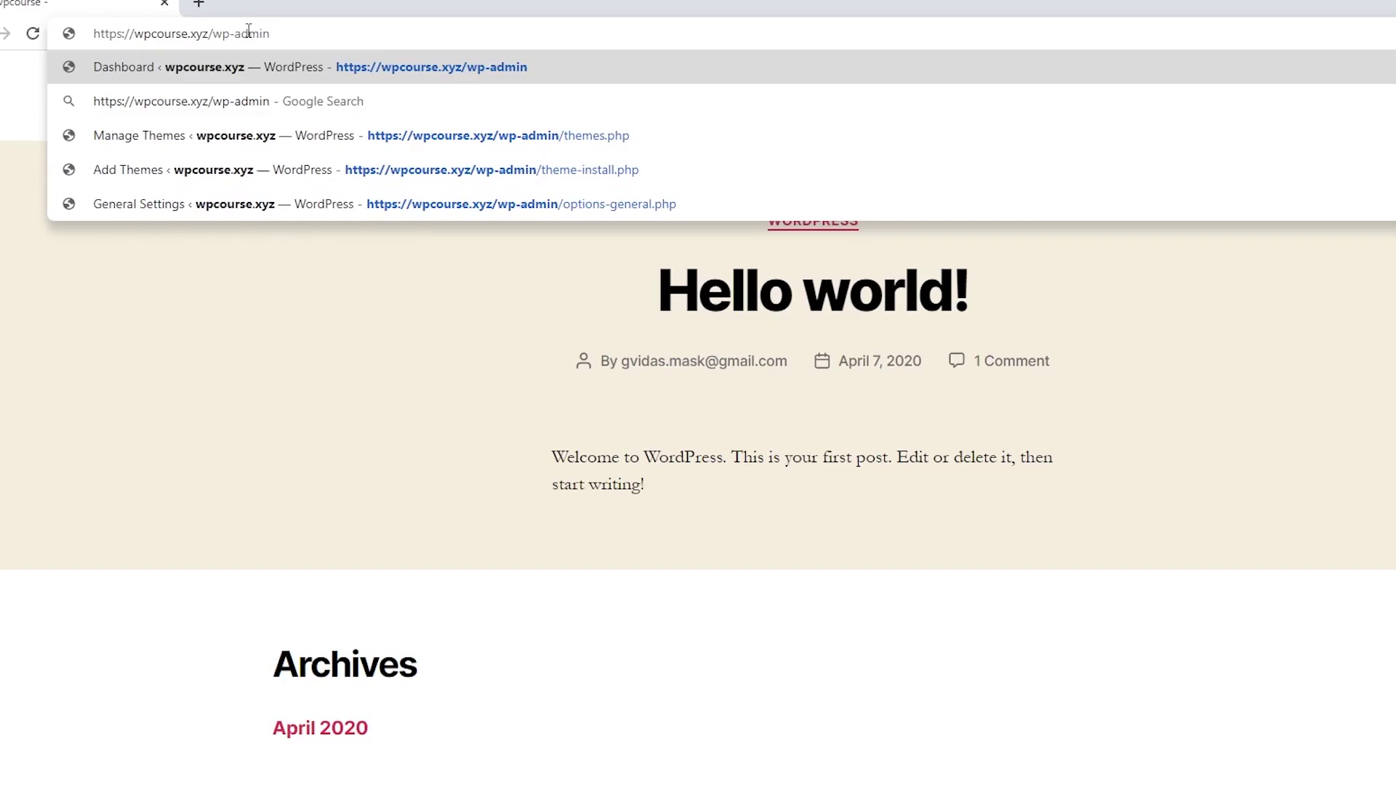
key("Return")
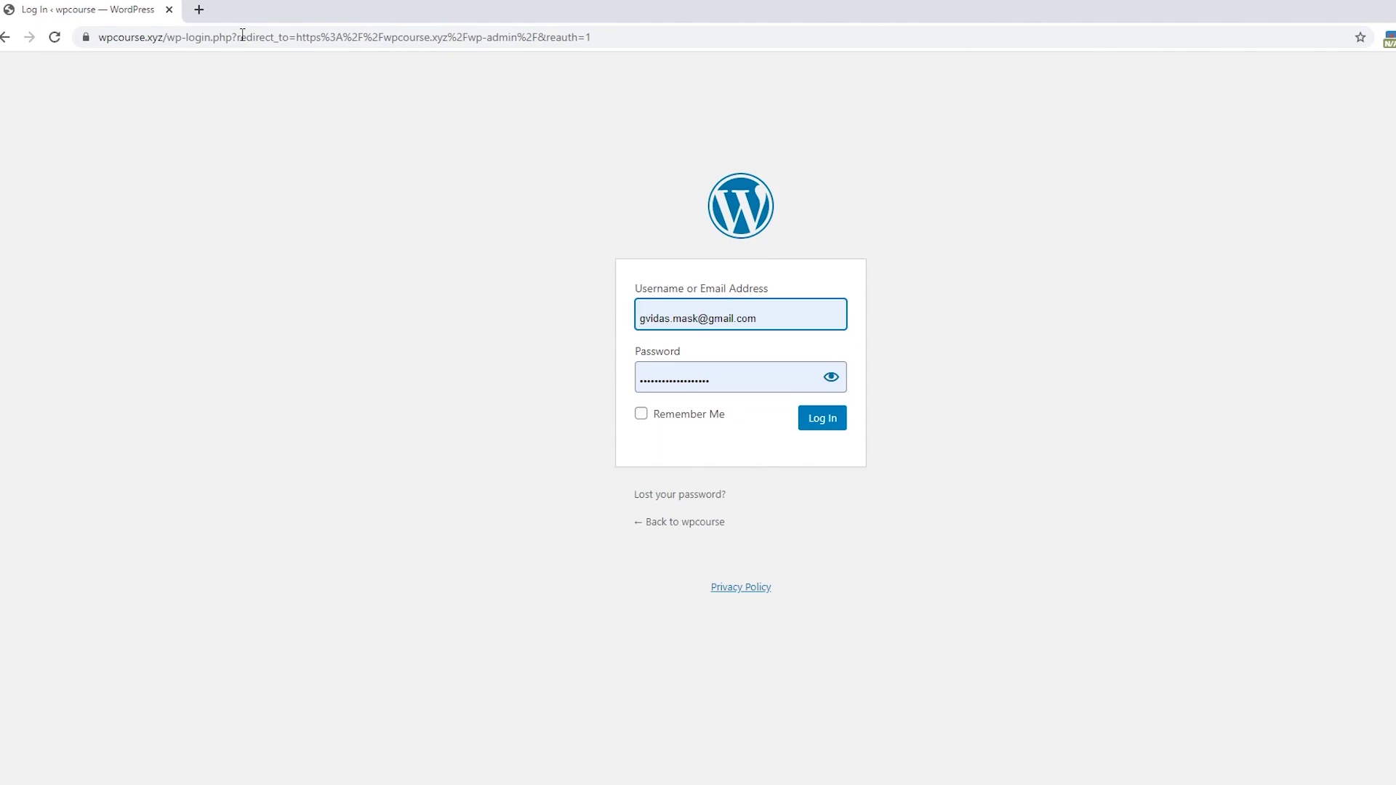
left_click(639, 417)
left_click(822, 427)
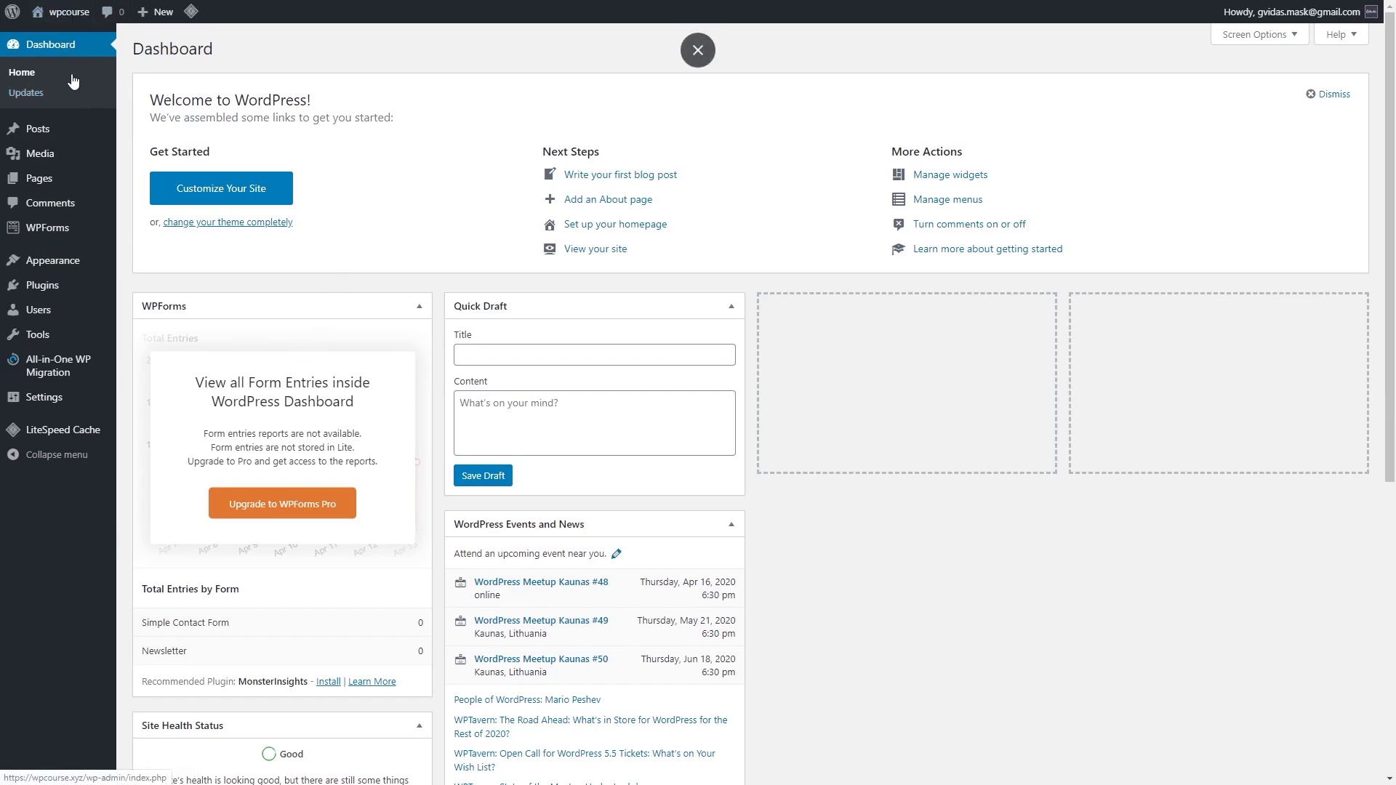
Step: Look over the Dashboard, then open Updates to confirm WordPress 5.4, plugins and themes are current
scroll(836, 371, "down", 4)
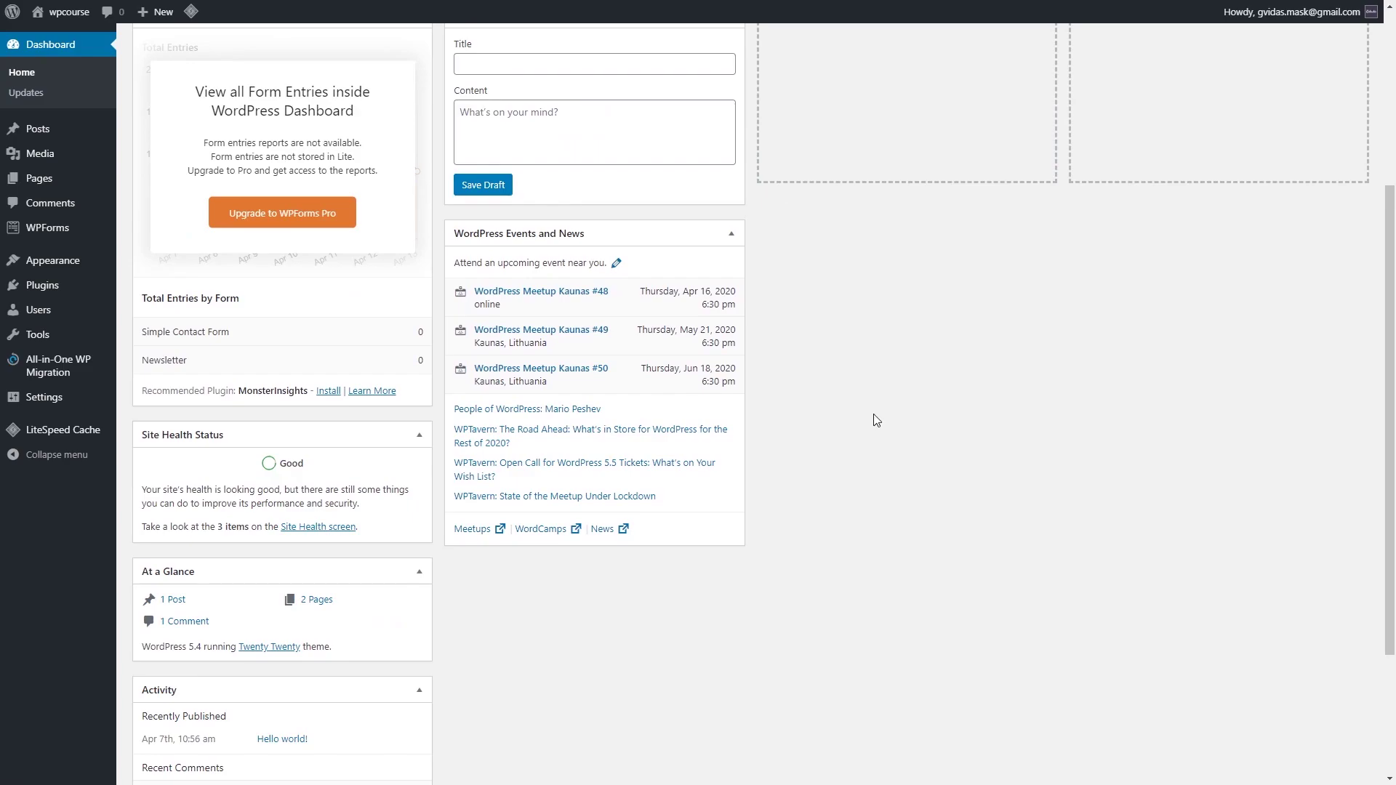
scroll(901, 415, "up", 4)
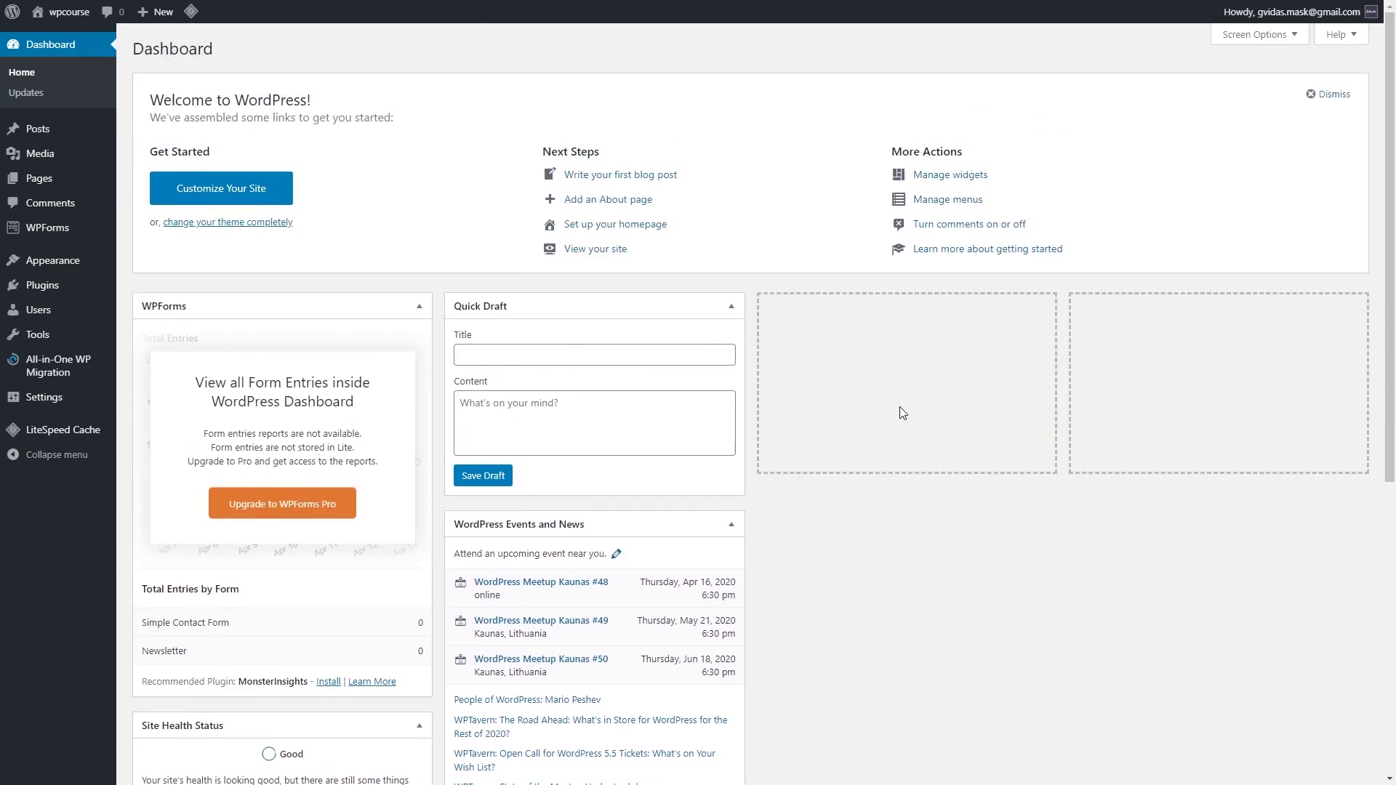
scroll(902, 415, "down", 7)
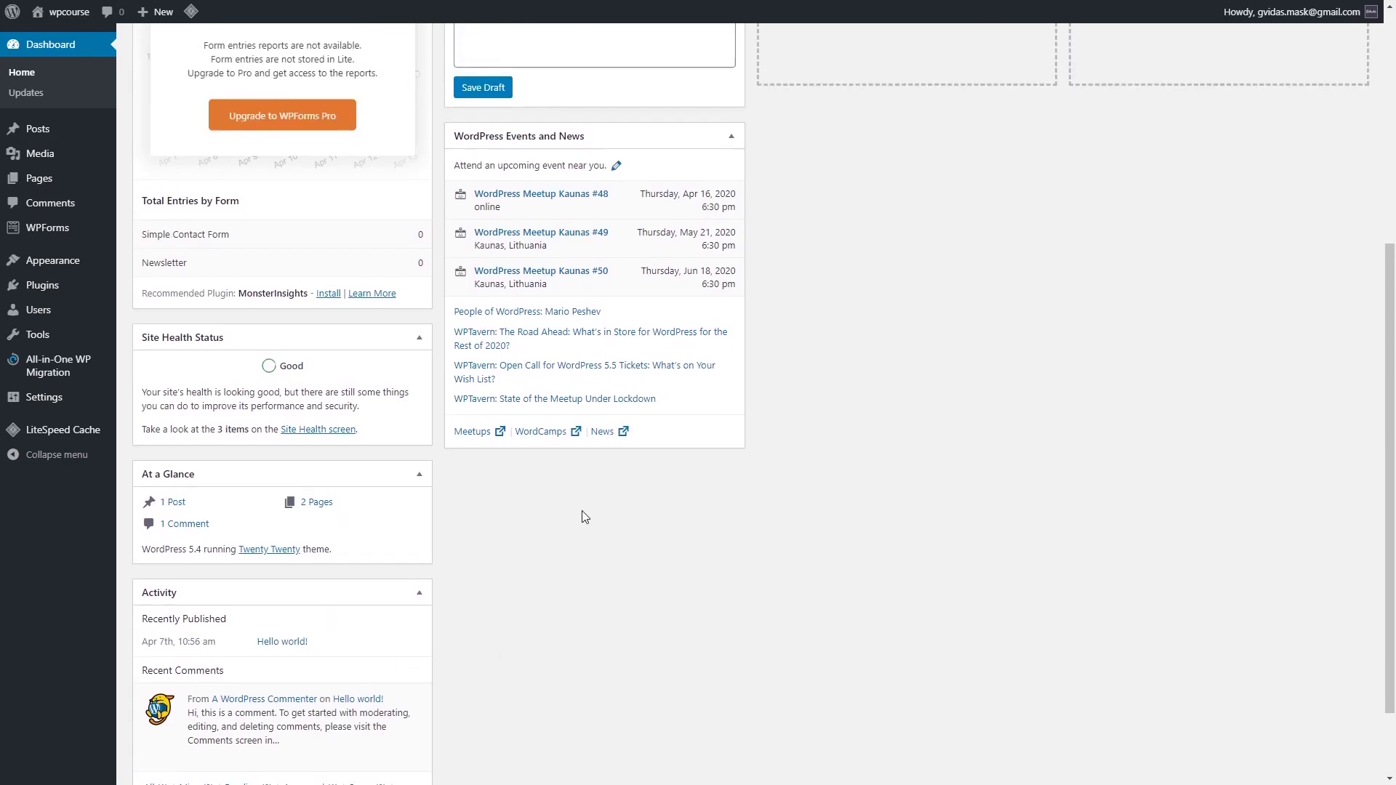
scroll(582, 509, "up", 3)
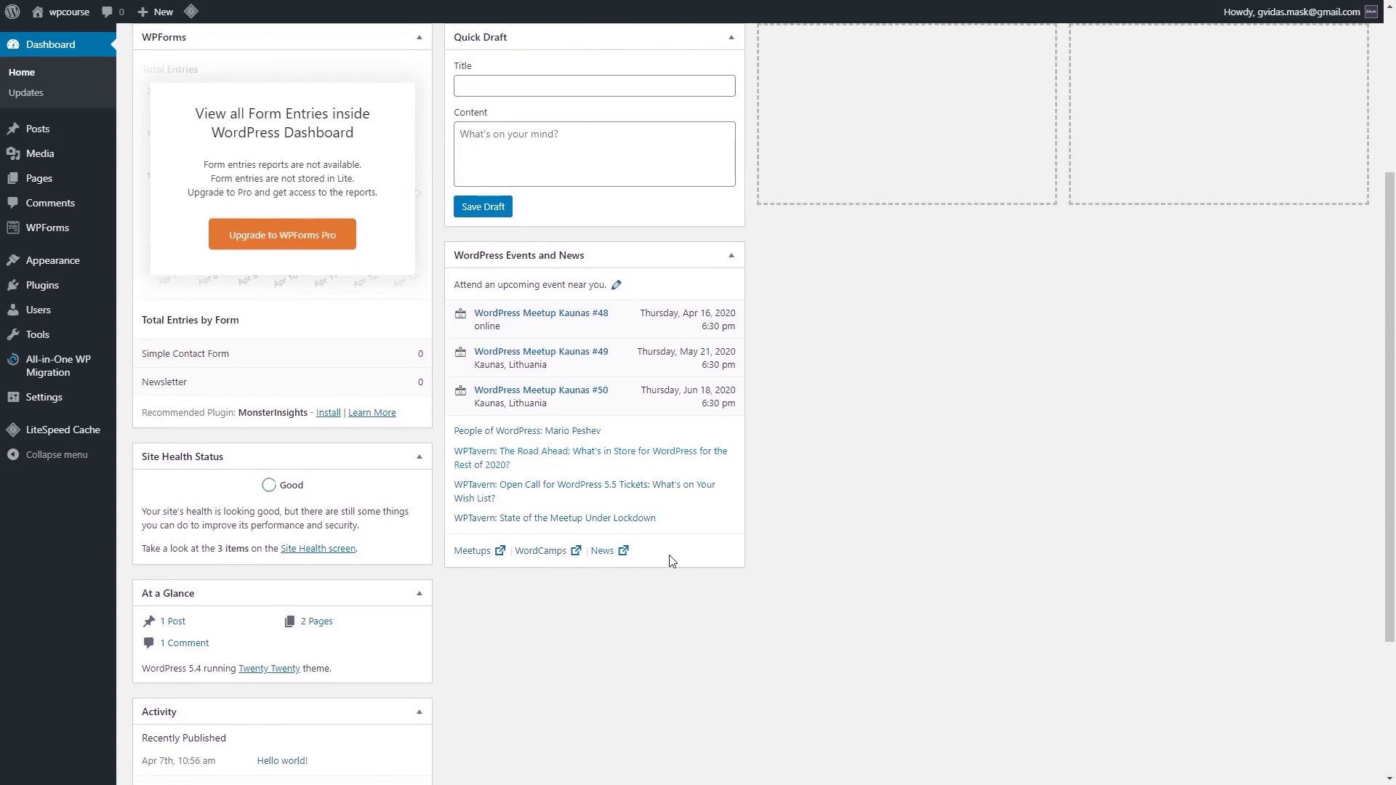
scroll(719, 509, "up", 4)
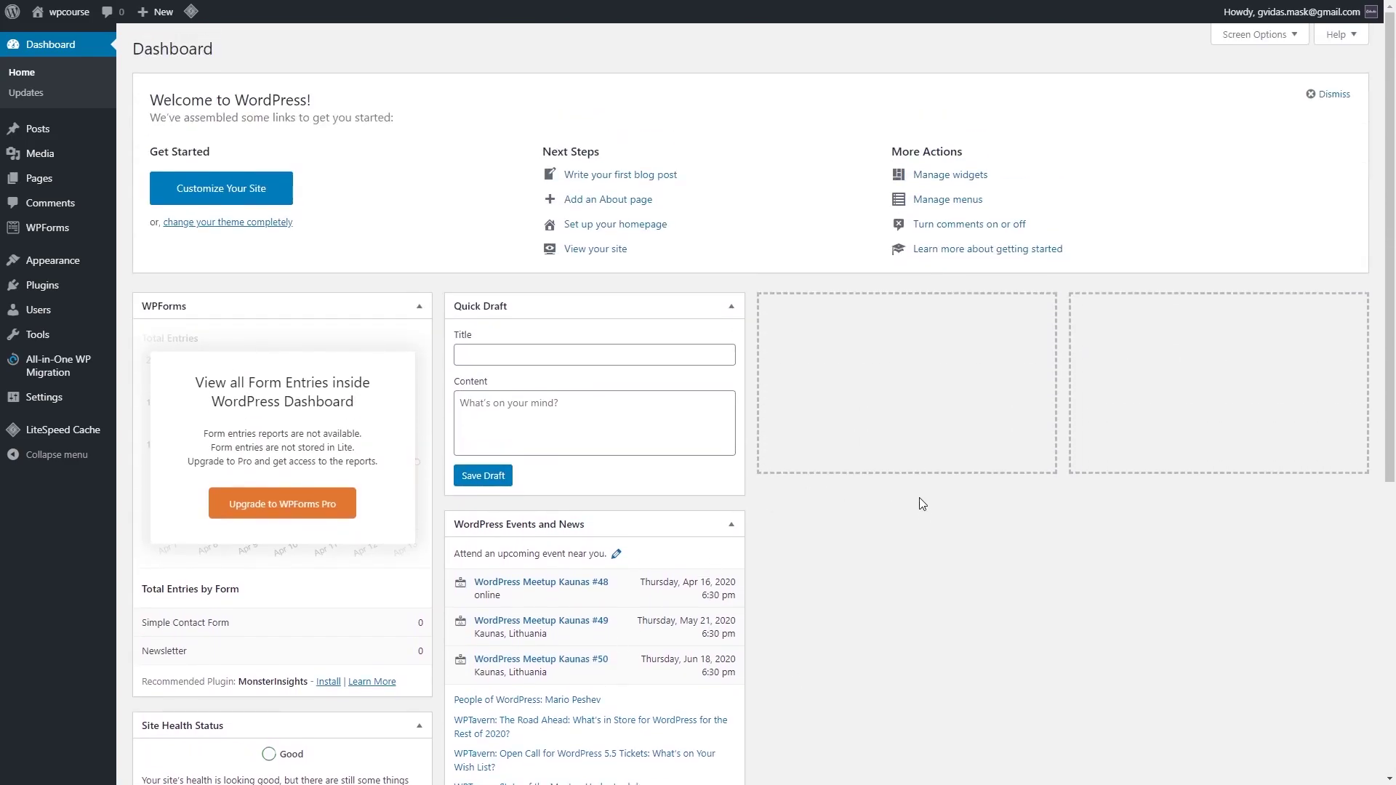
left_click(35, 95)
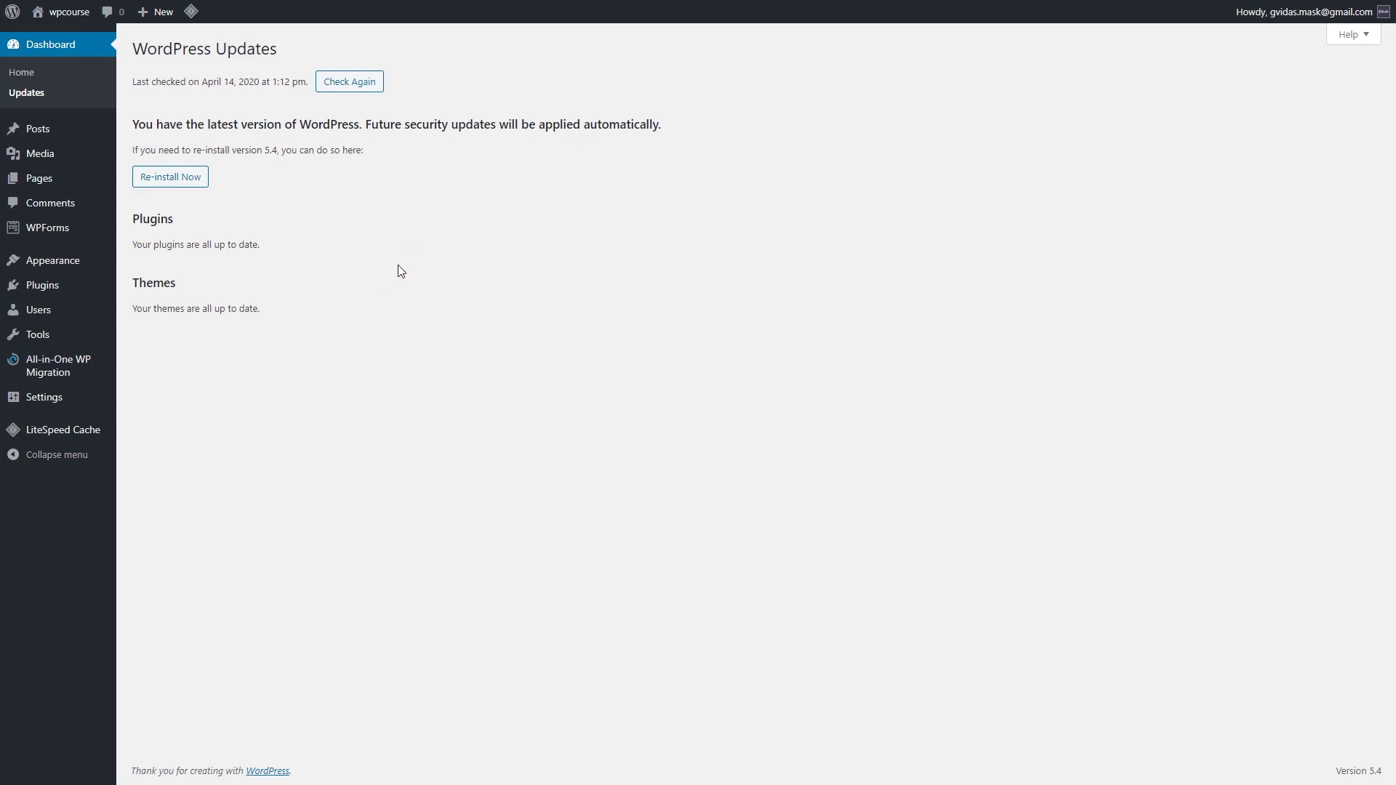
Step: Visit the Media library, then list all pages, showing Privacy Policy and Simple Page
mouse_move(50, 137)
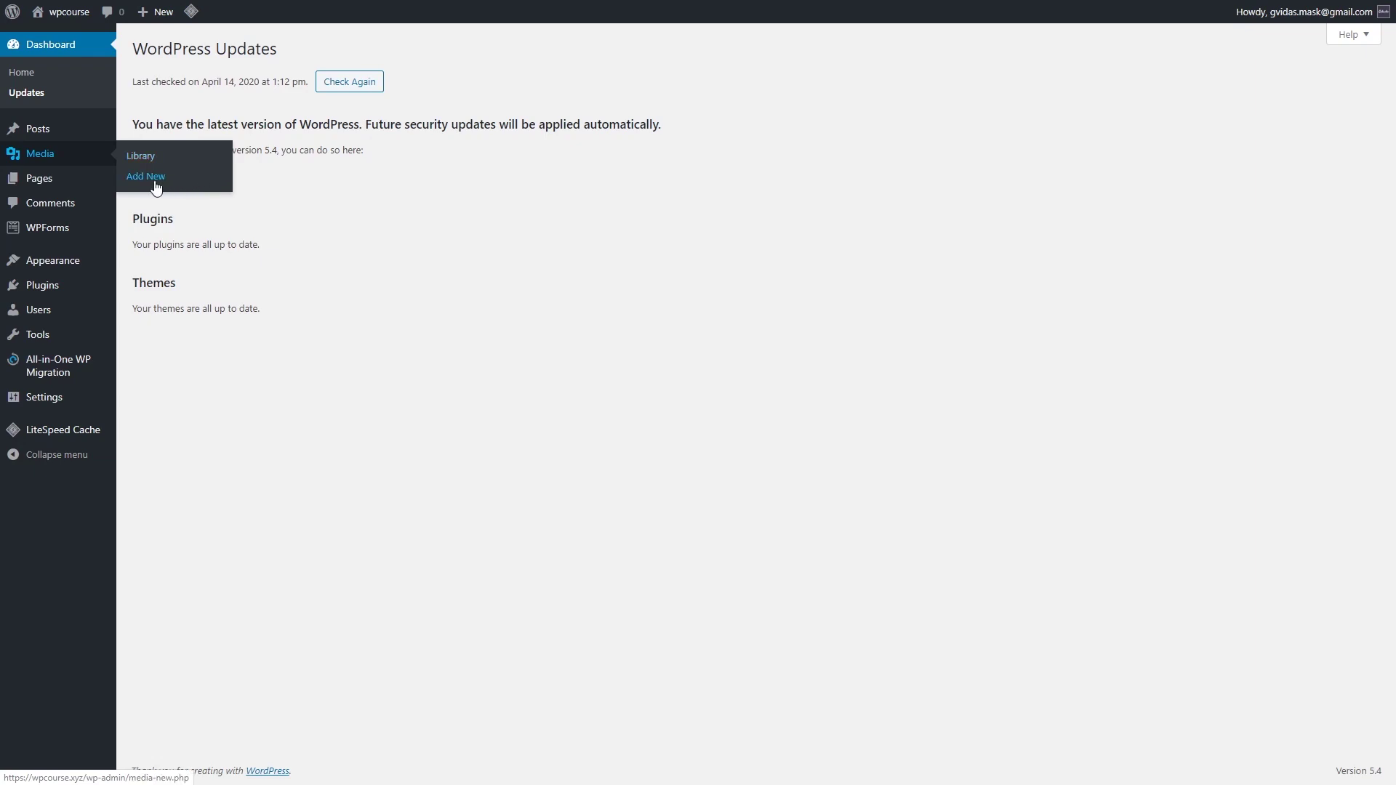
left_click(142, 159)
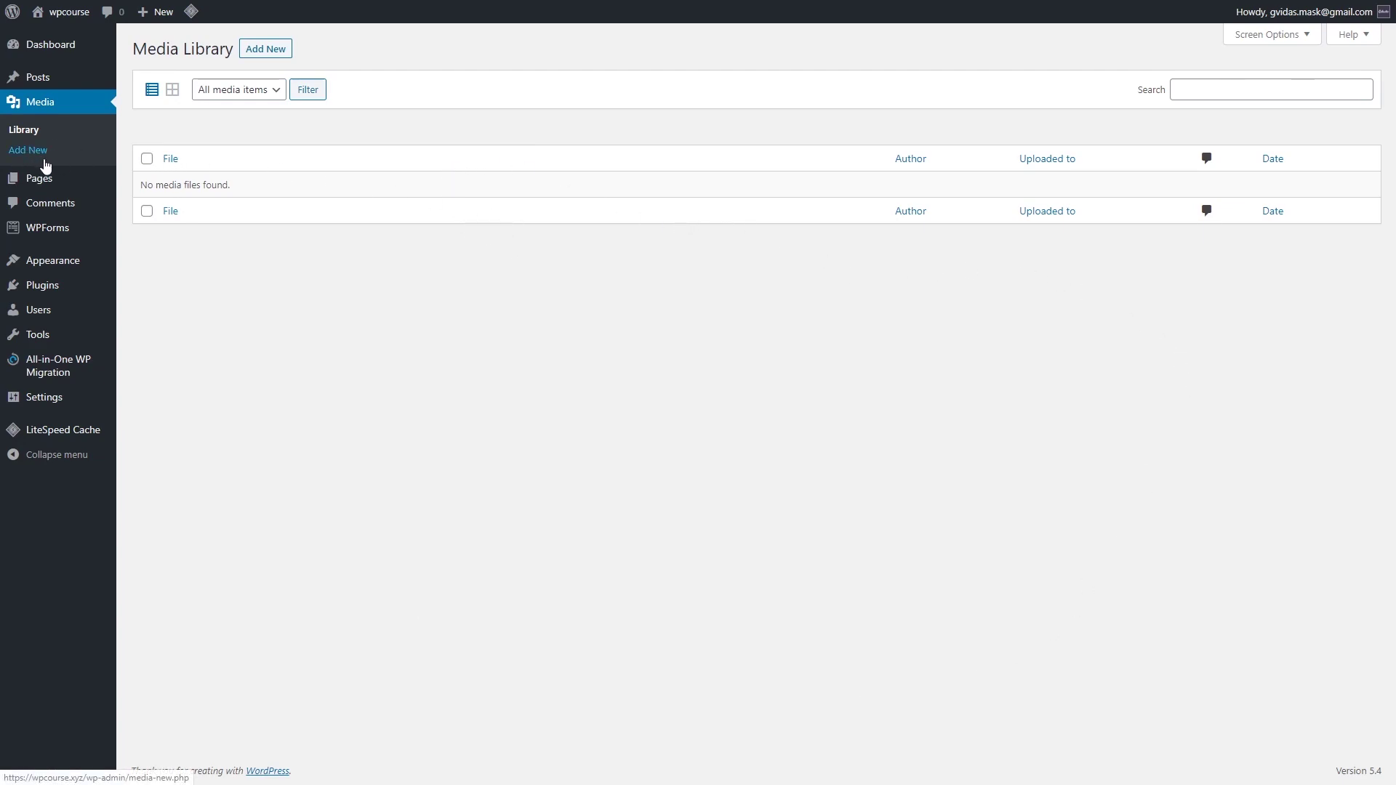
mouse_move(80, 190)
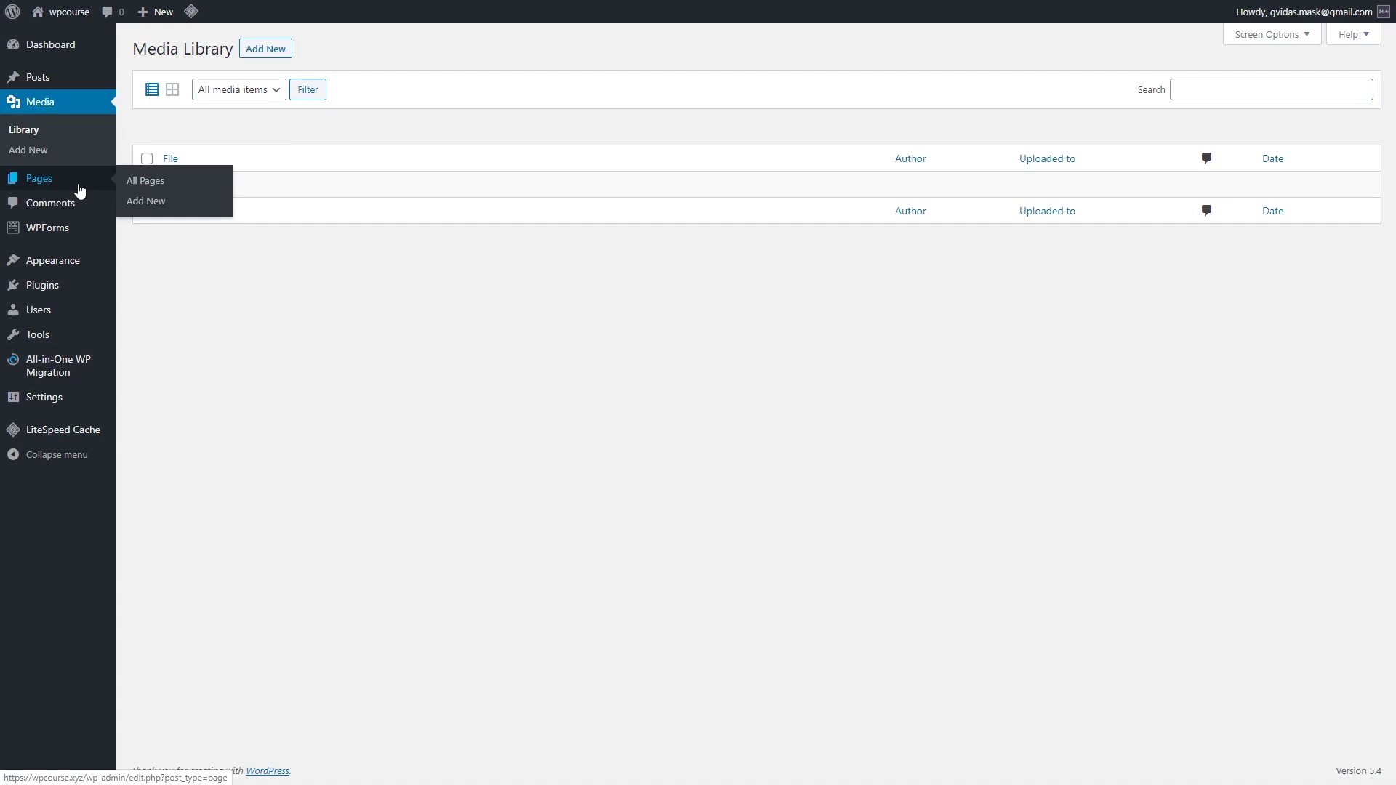
left_click(148, 188)
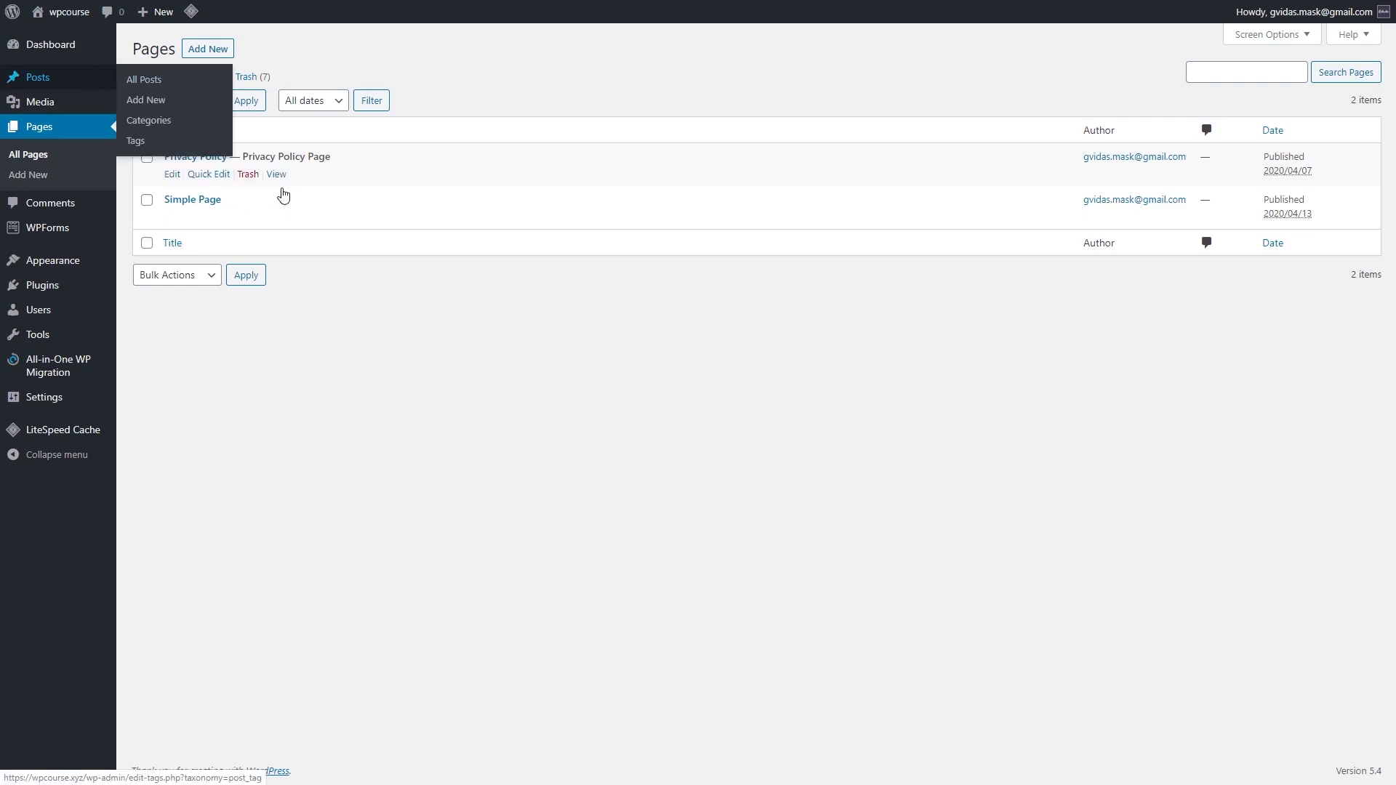
Step: Open Comments and inspect the single approved sample comment on 'Hello world!', briefly highlighting the commenter's name
left_click(83, 208)
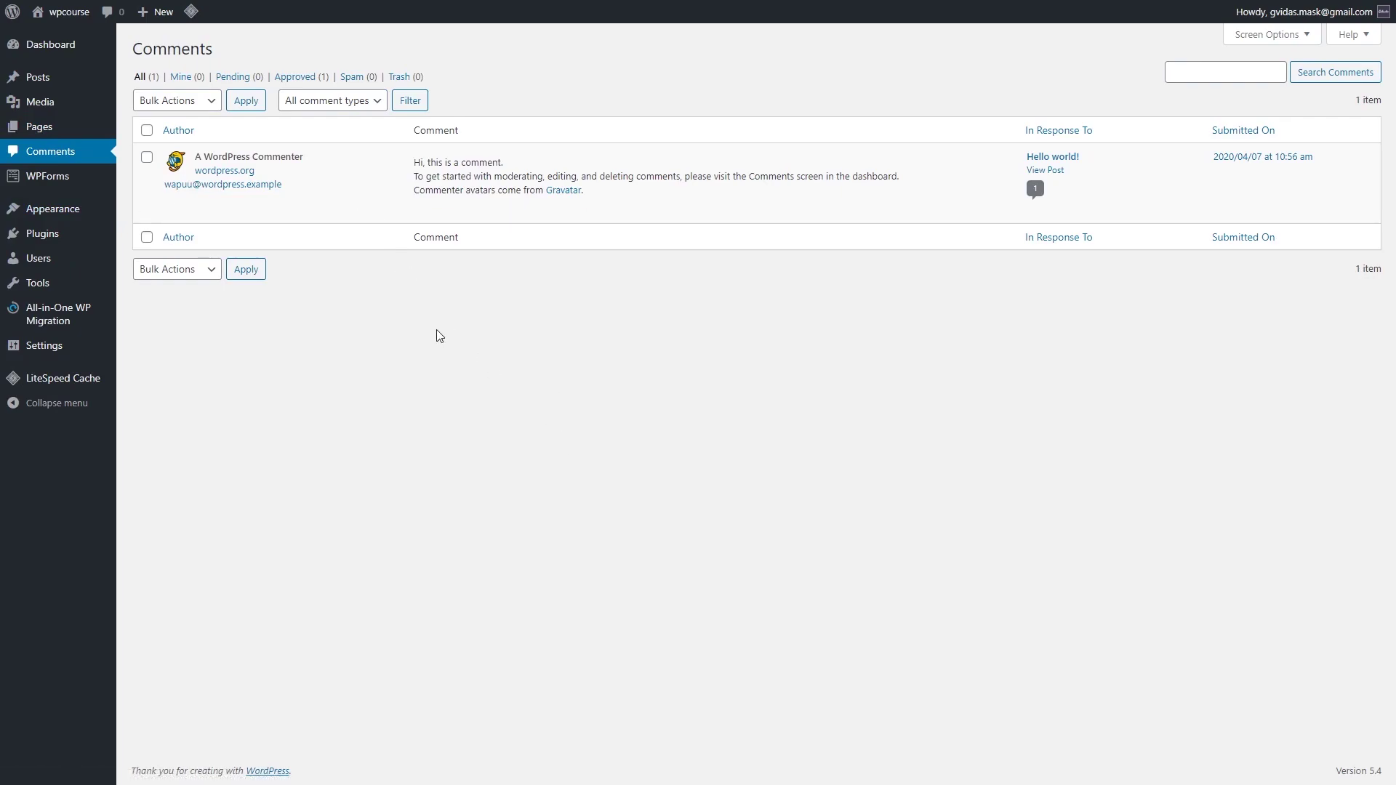
mouse_move(472, 217)
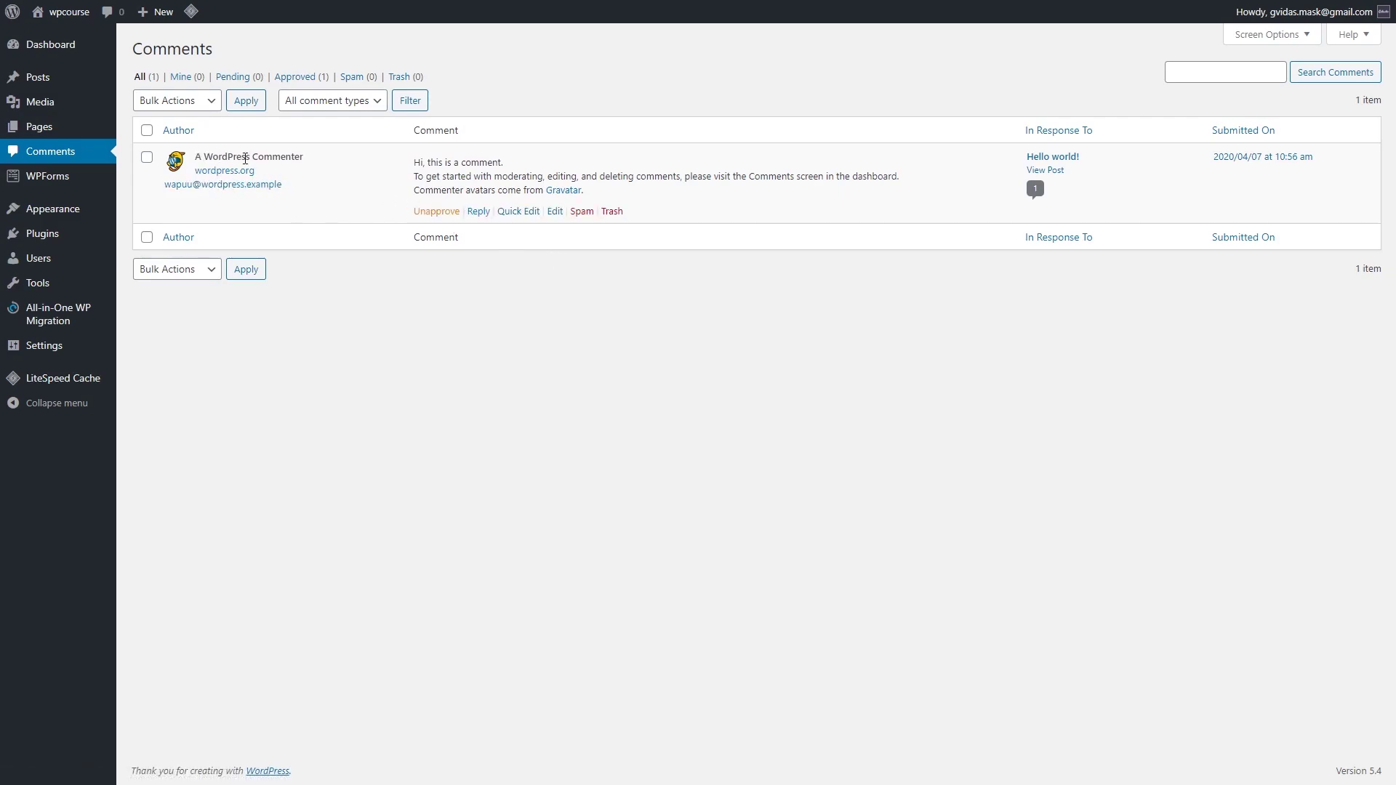
left_click_drag(207, 158, 301, 173)
left_click(286, 160)
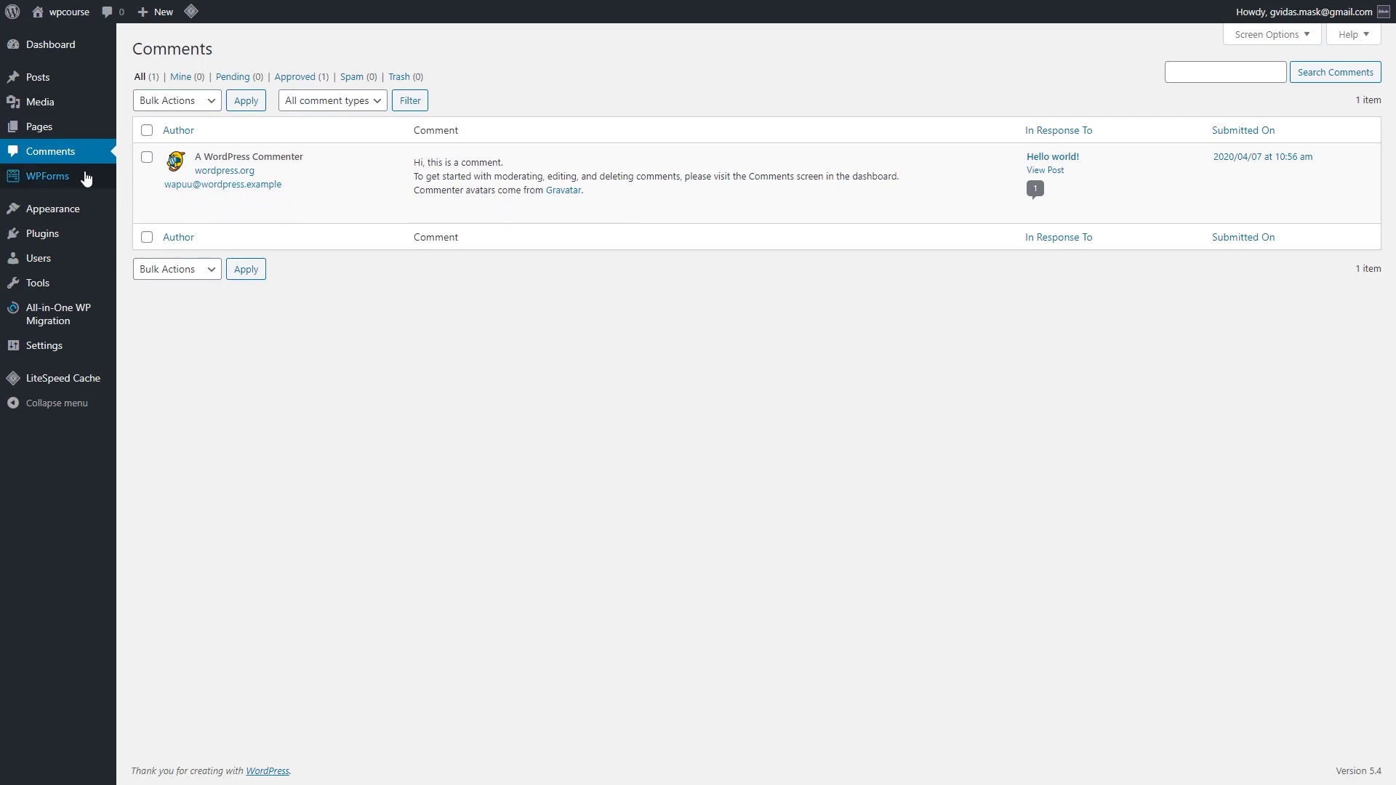
mouse_move(68, 321)
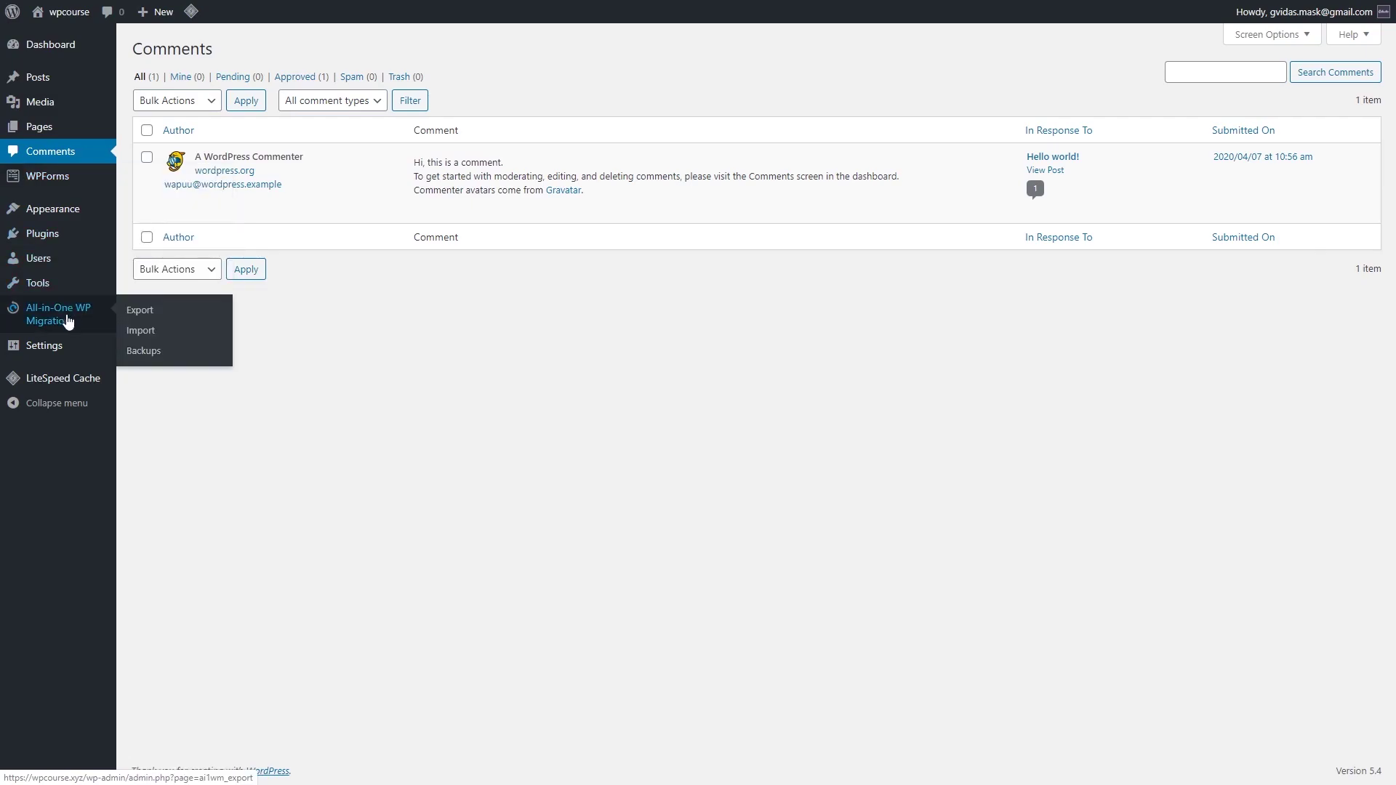
mouse_move(91, 385)
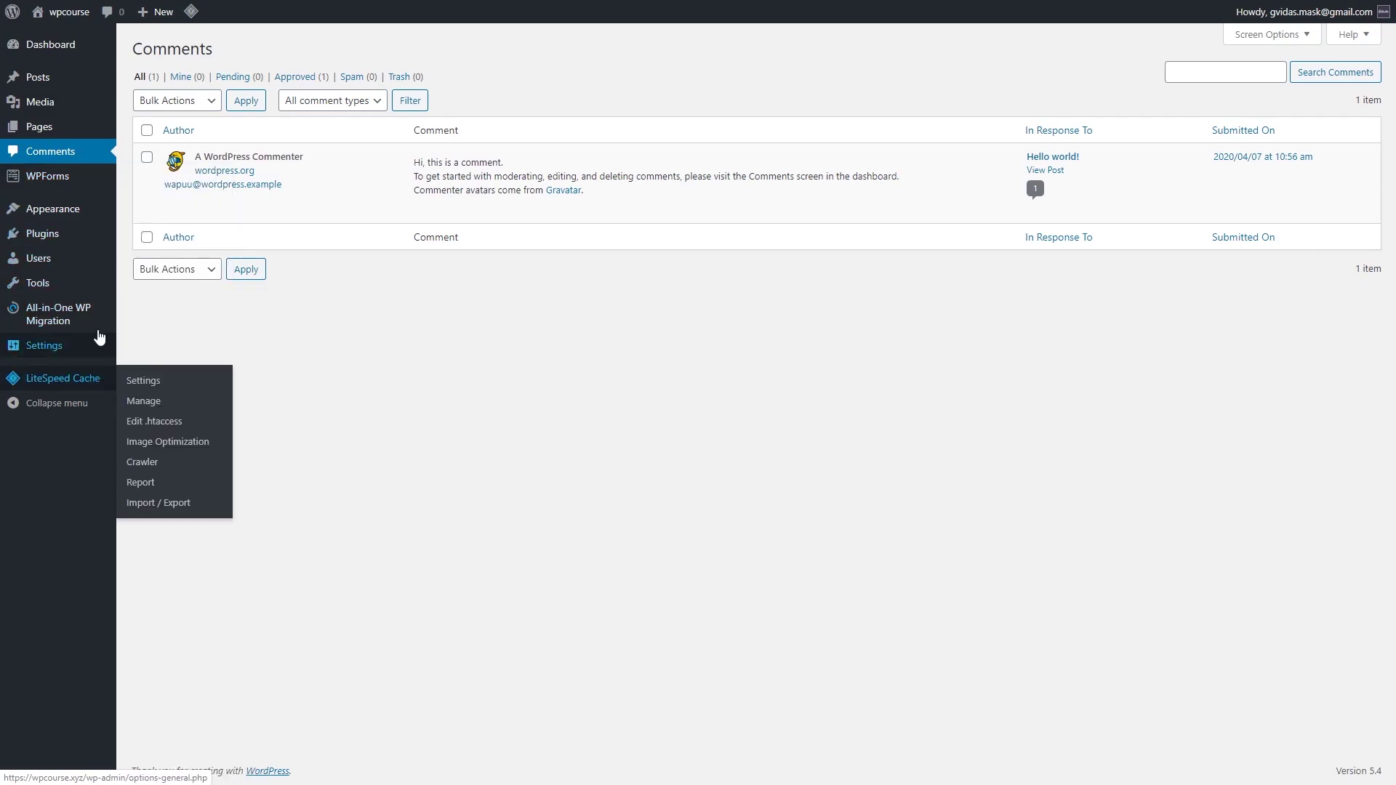
mouse_move(67, 191)
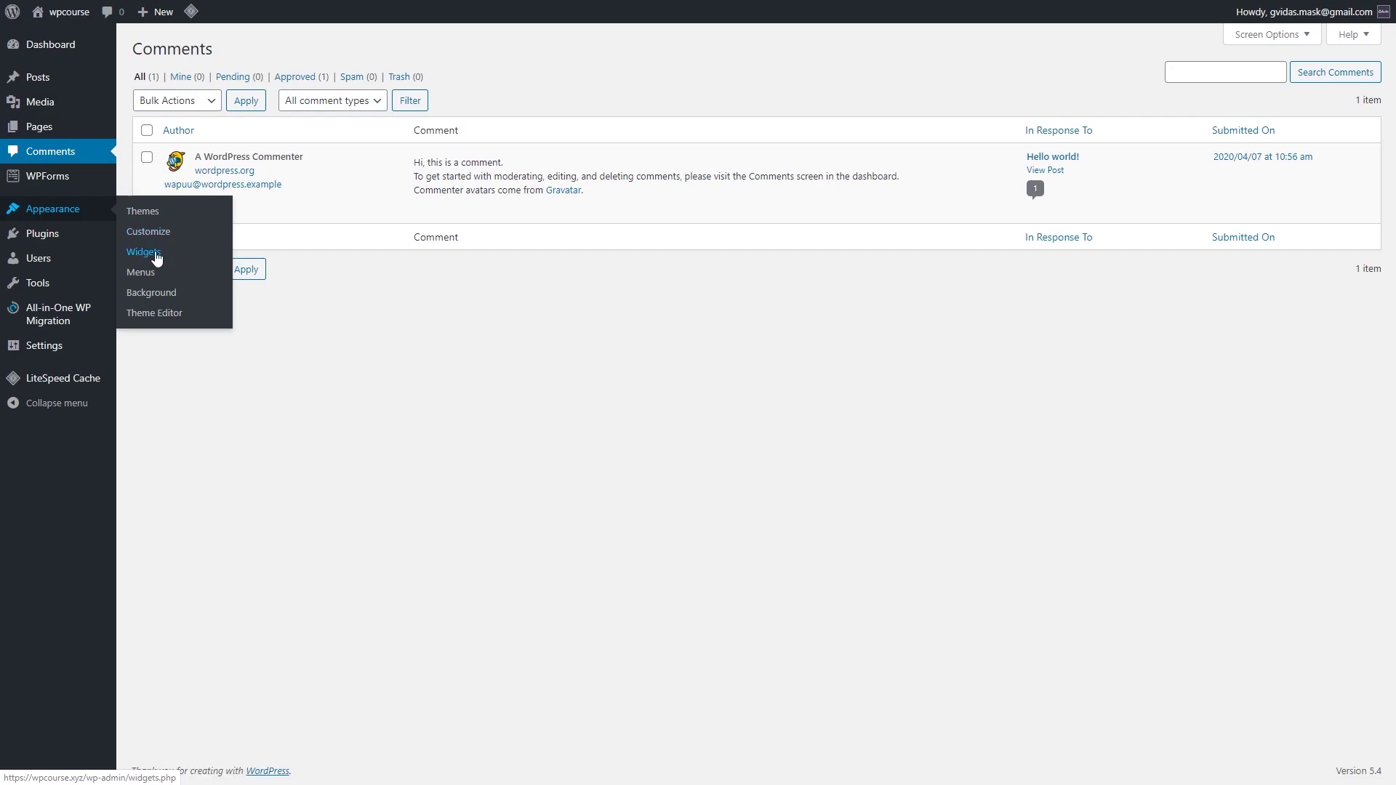
Step: Browse the Widgets and Menus screens, ending in the Theme Editor on Twenty Twenty's style.css
left_click(152, 255)
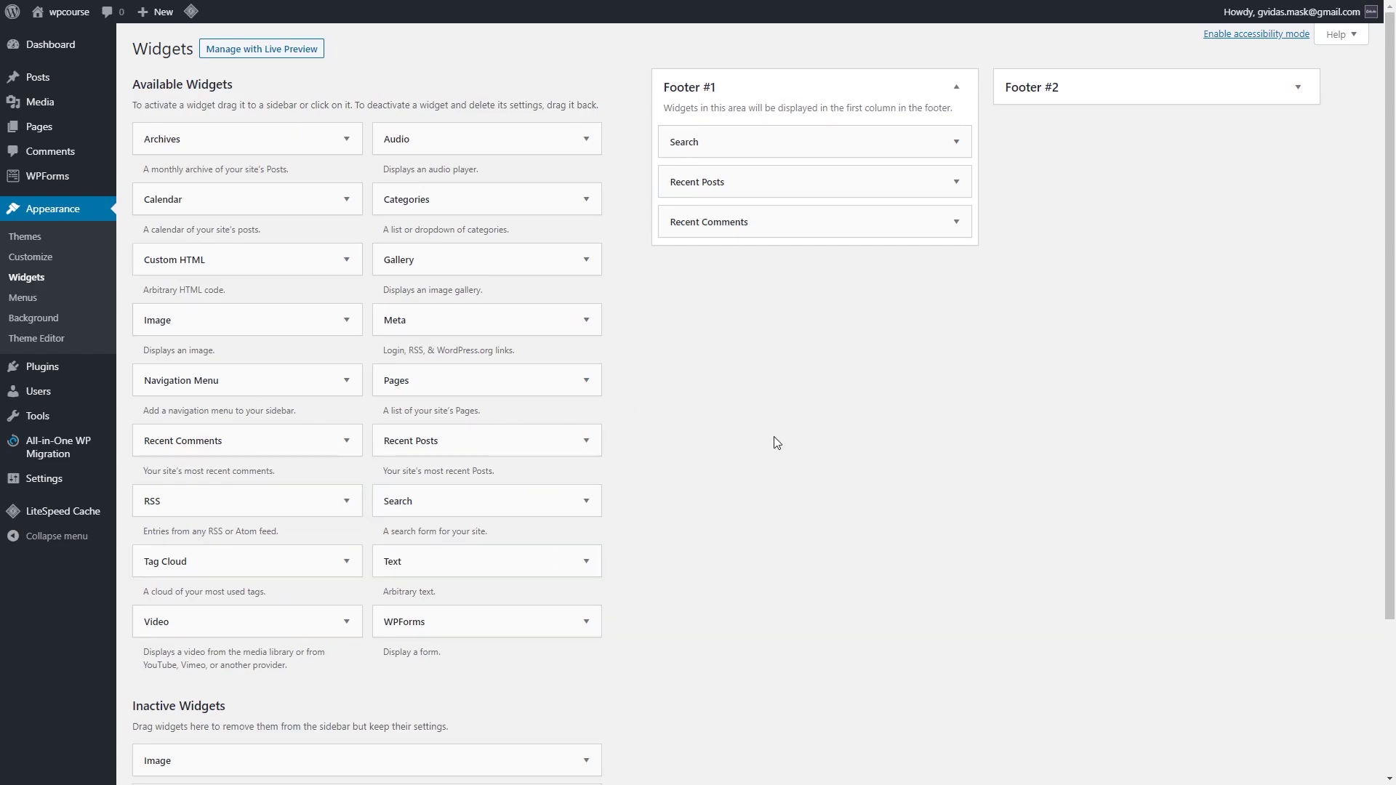
left_click(32, 301)
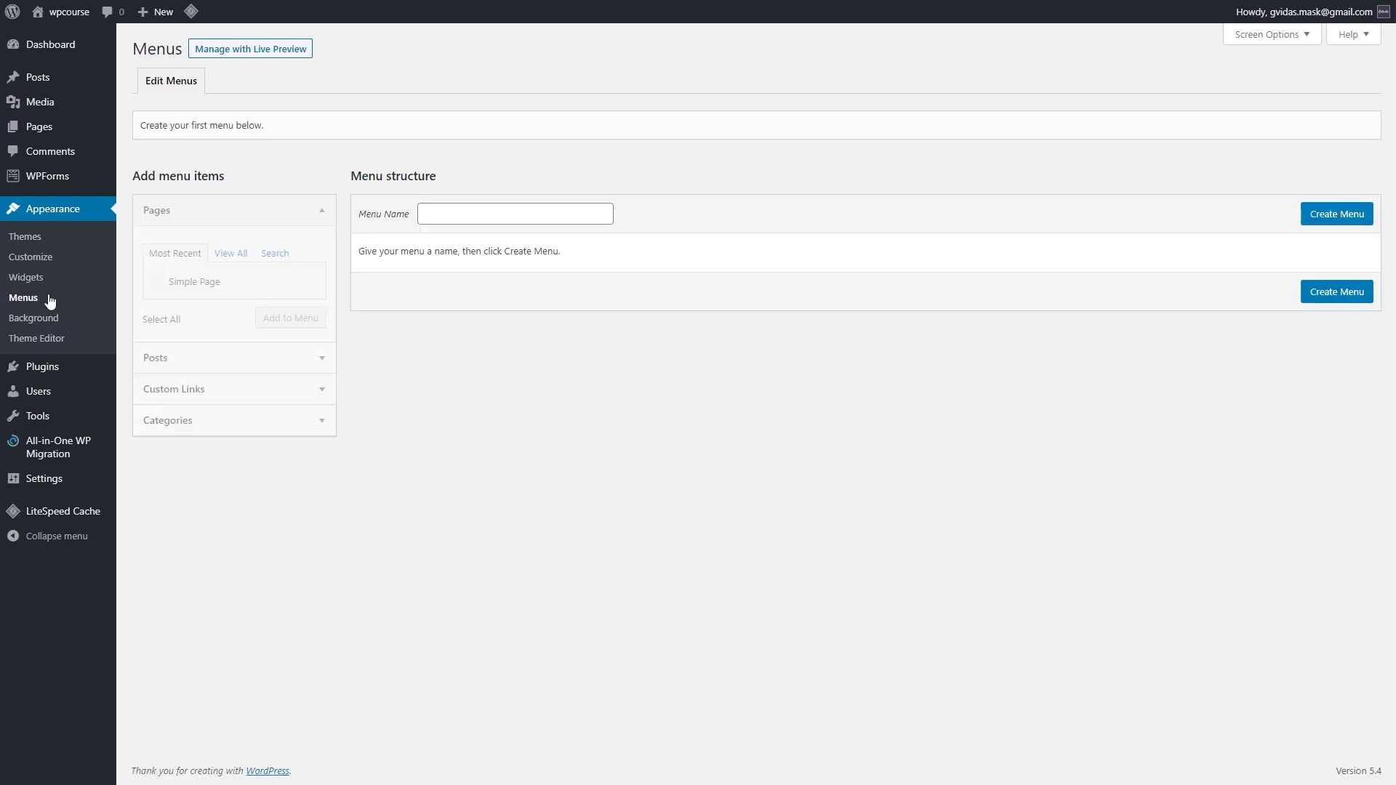
left_click(53, 338)
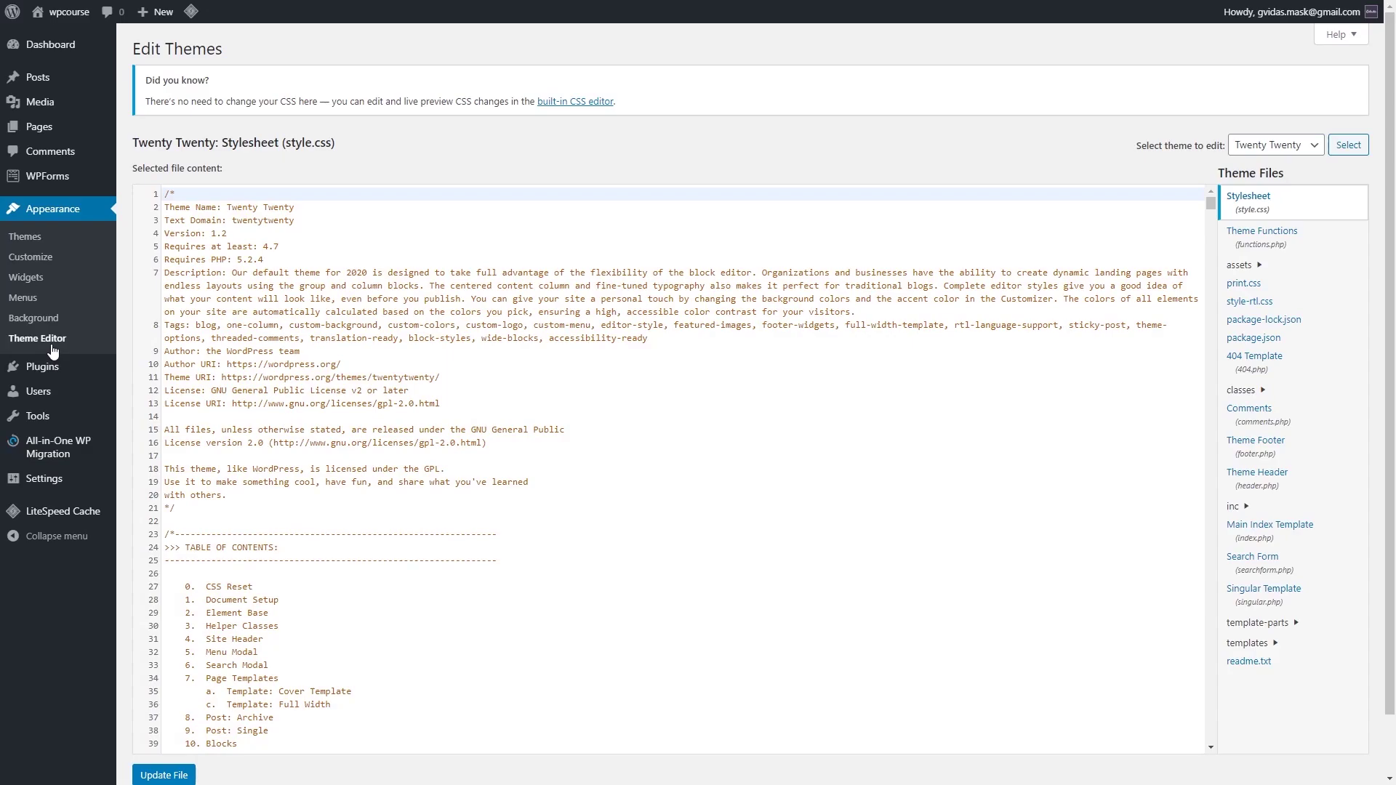
mouse_move(61, 370)
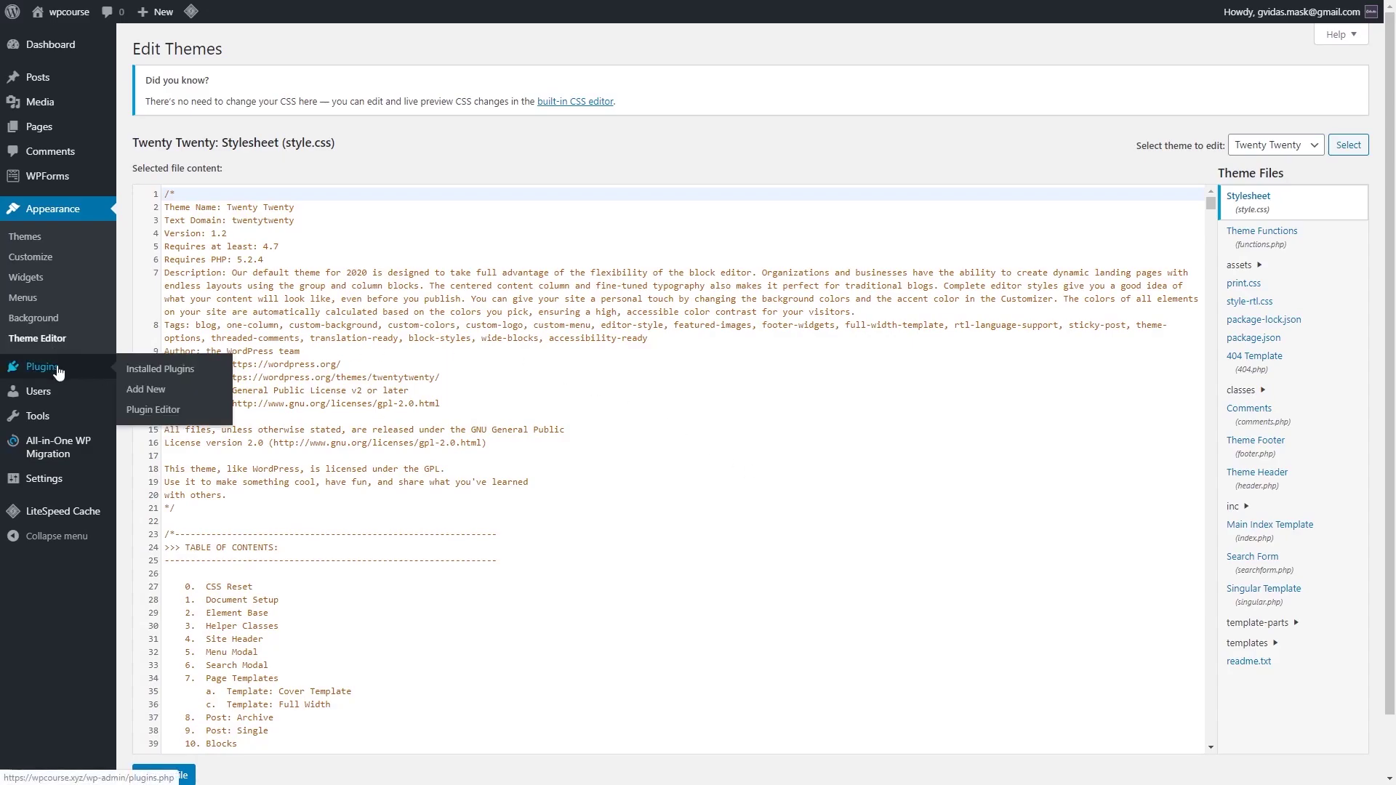
Step: Show Installed Plugins, listing five plugins including LiteSpeed Cache and WPForms Lite
left_click(170, 373)
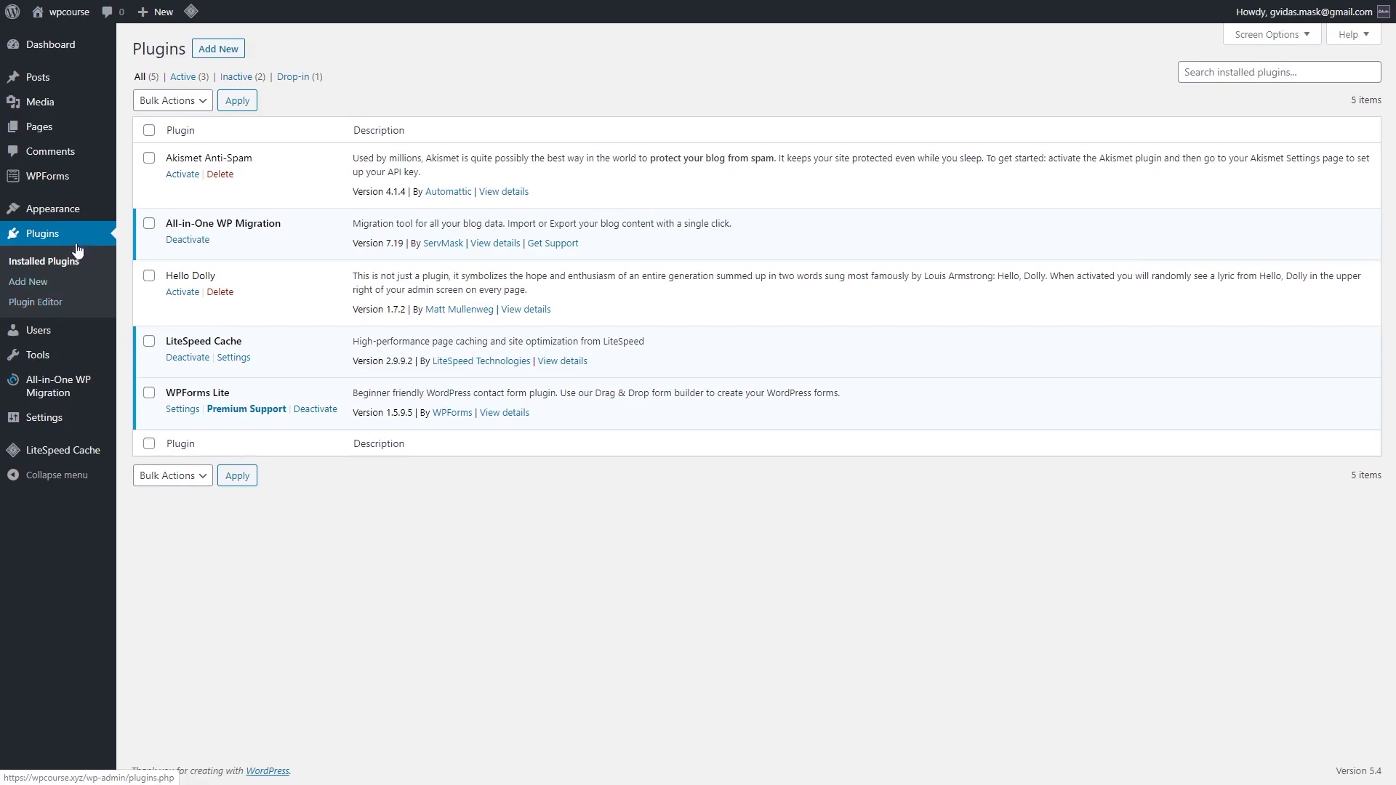
mouse_move(73, 212)
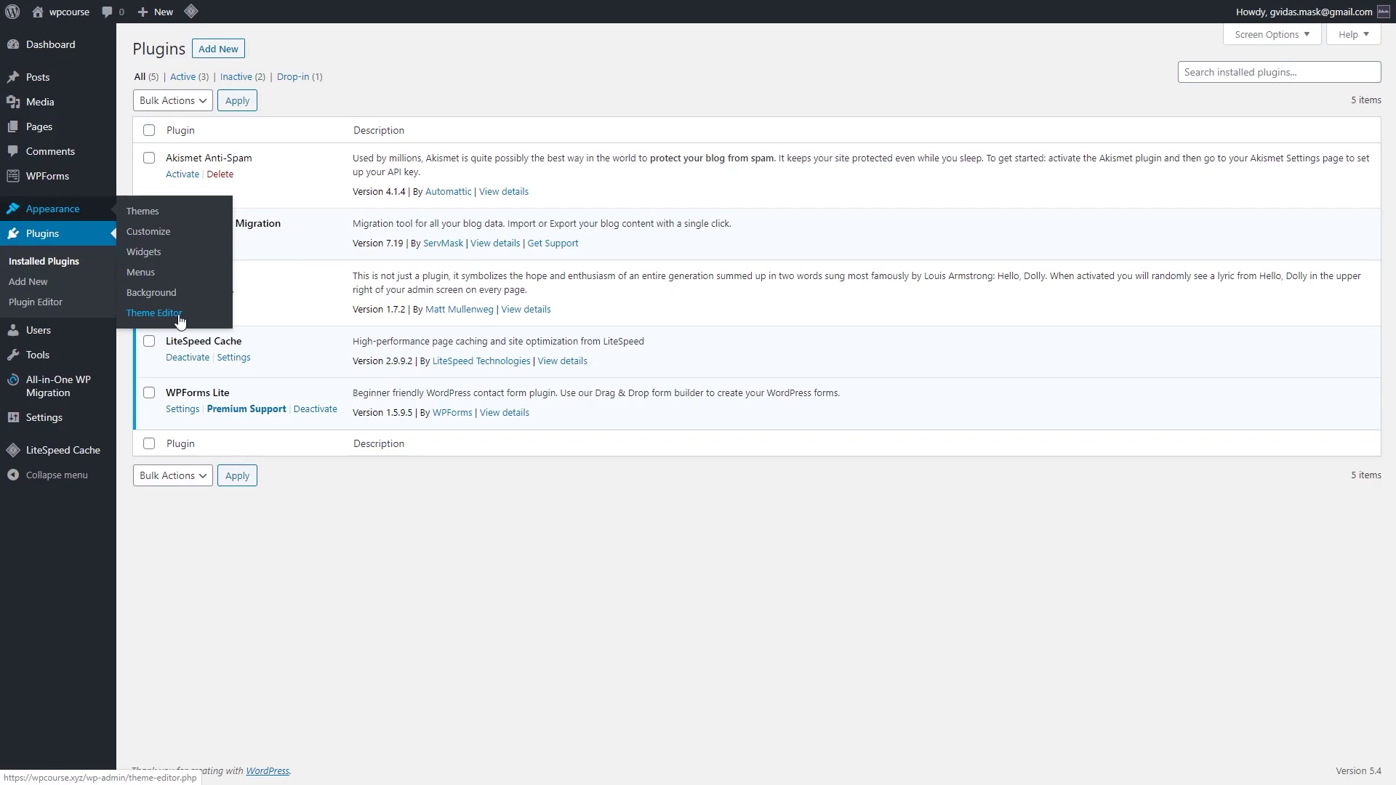
Step: Review All Users and the Add New user form, leaving the role on Subscriber
mouse_move(54, 331)
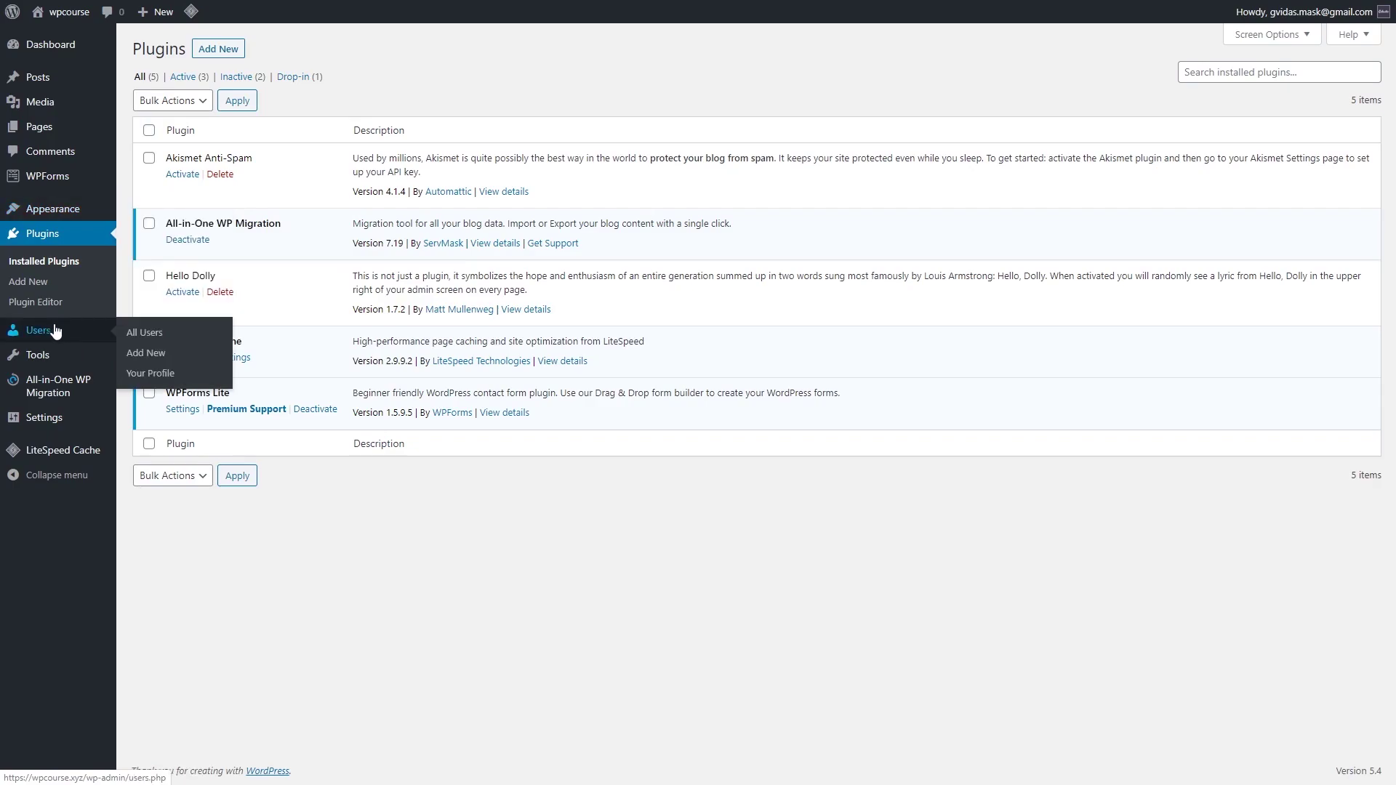
left_click(153, 339)
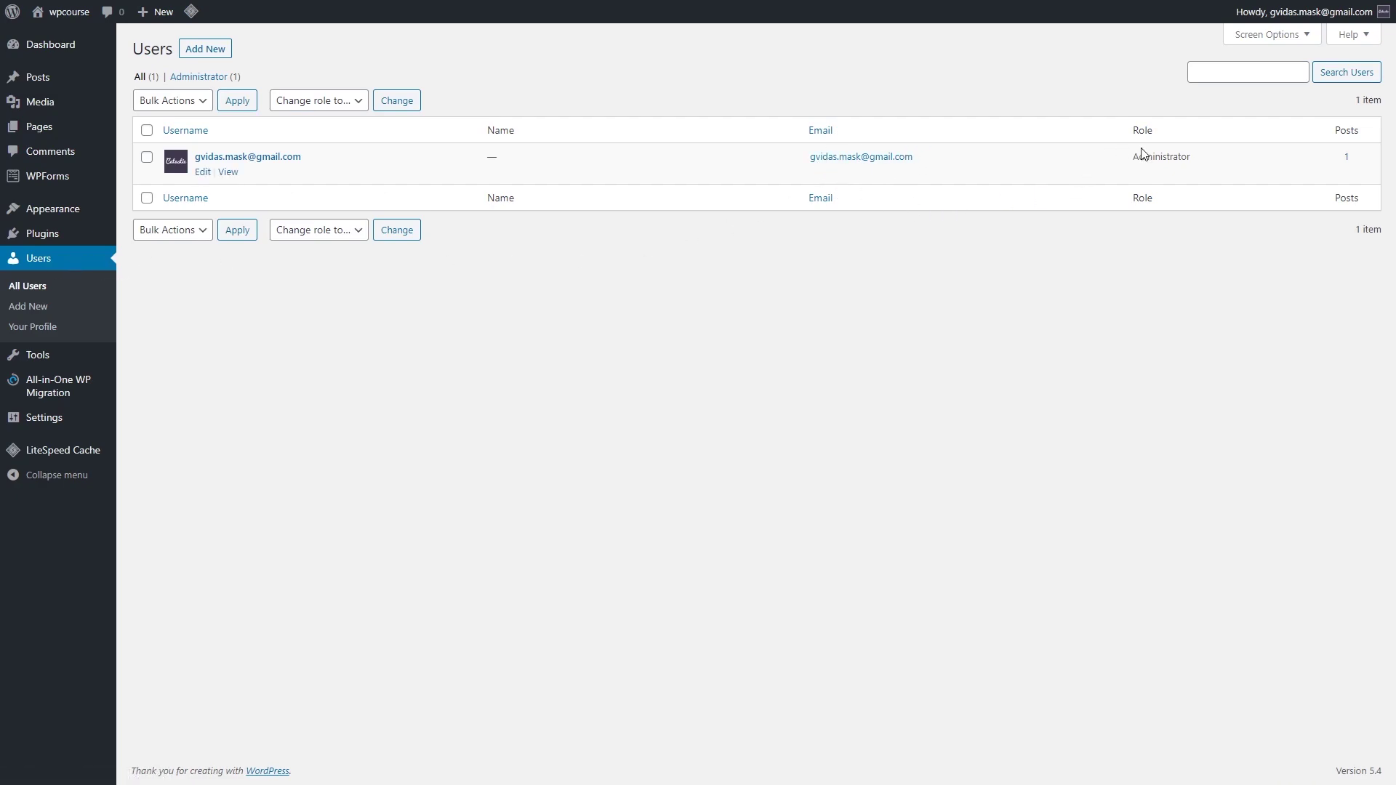
left_click(39, 311)
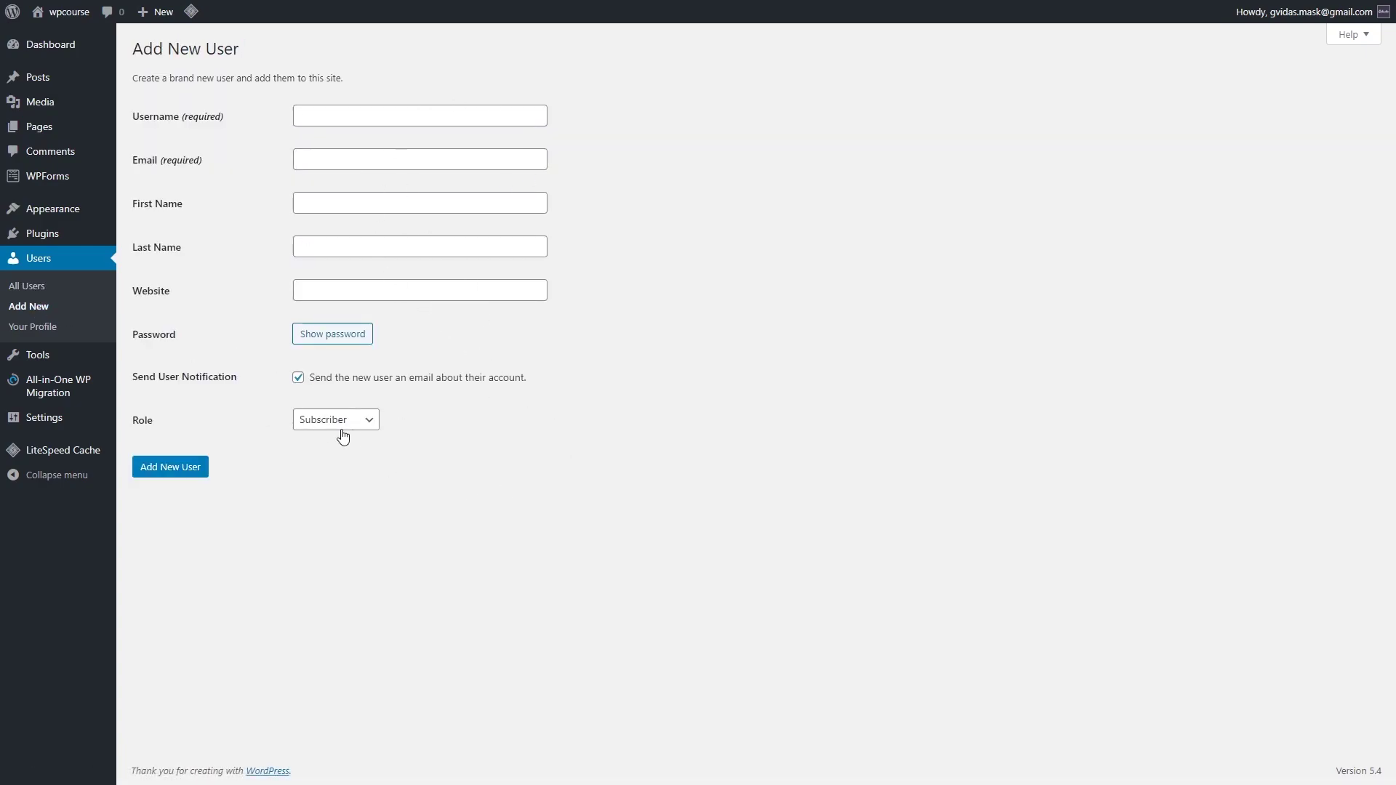
left_click(366, 428)
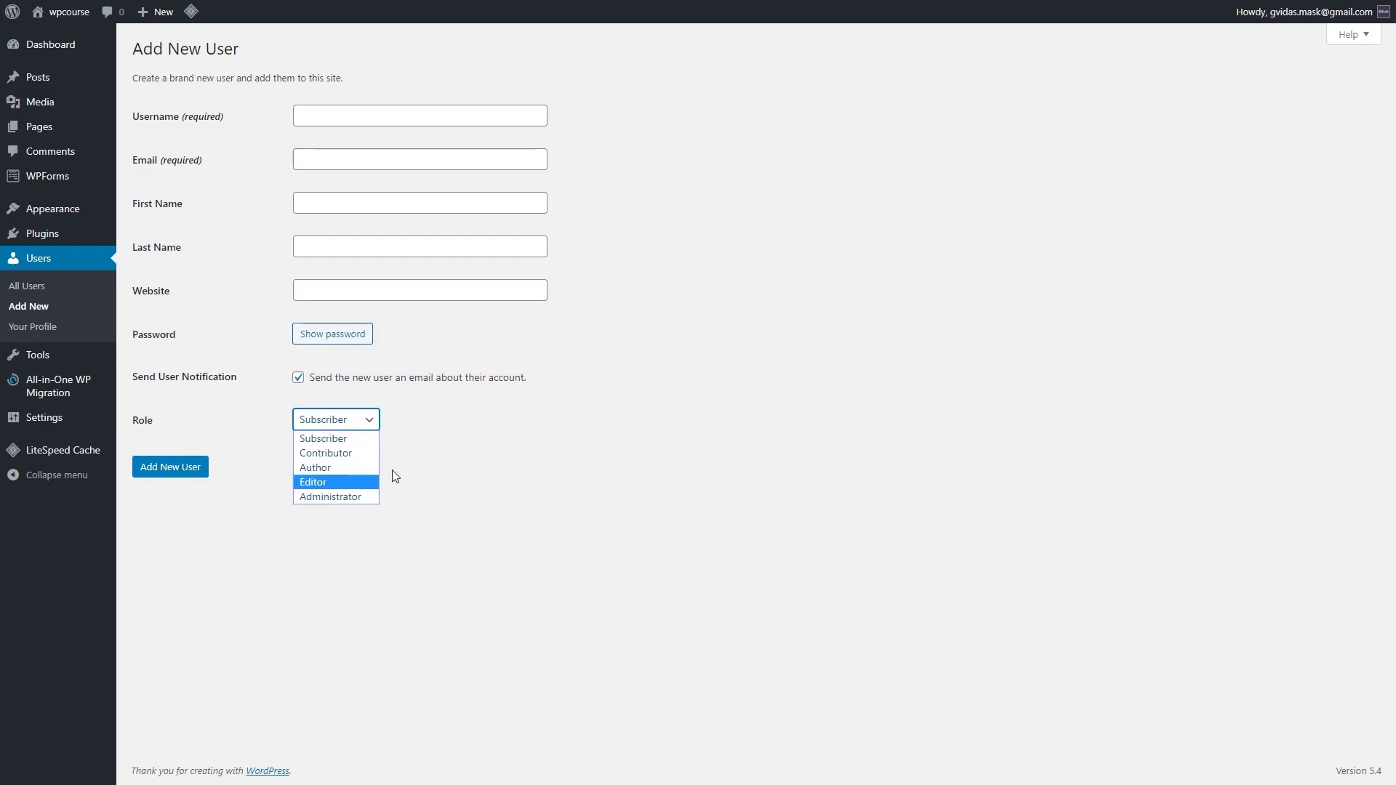
left_click(407, 454)
Step: On Your Profile, try the Light, Blue and Ocean colour schemes, then restore Default
mouse_move(102, 362)
left_click(44, 326)
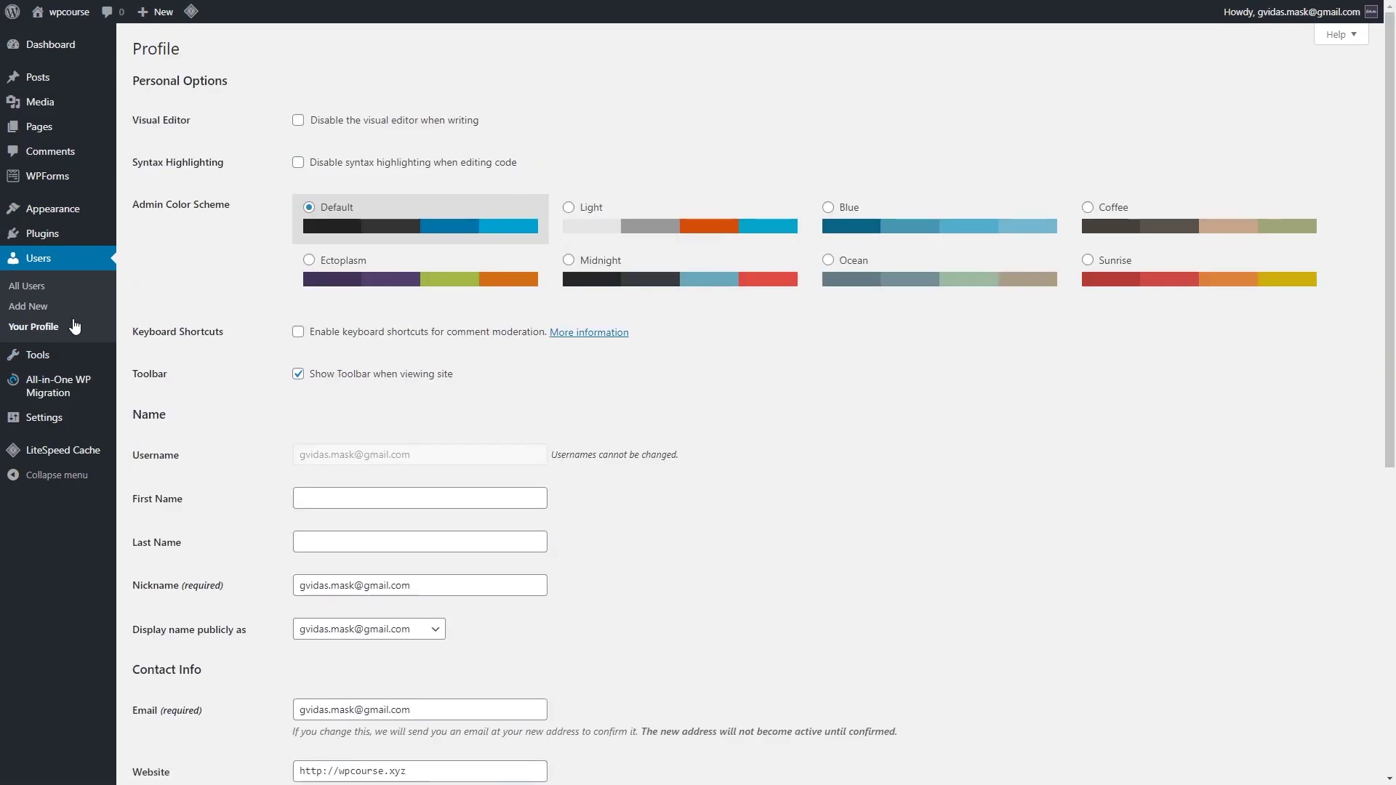
left_click(568, 209)
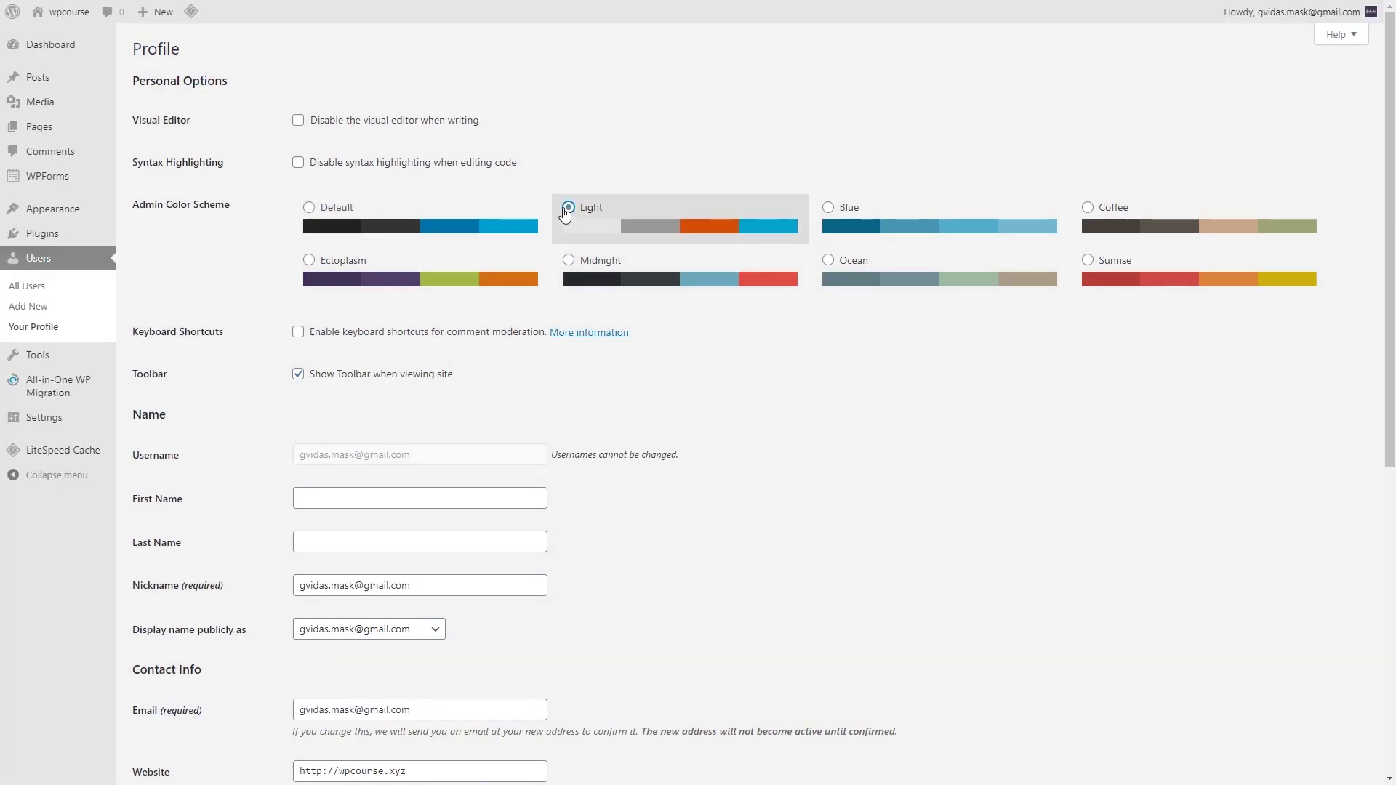
left_click(836, 219)
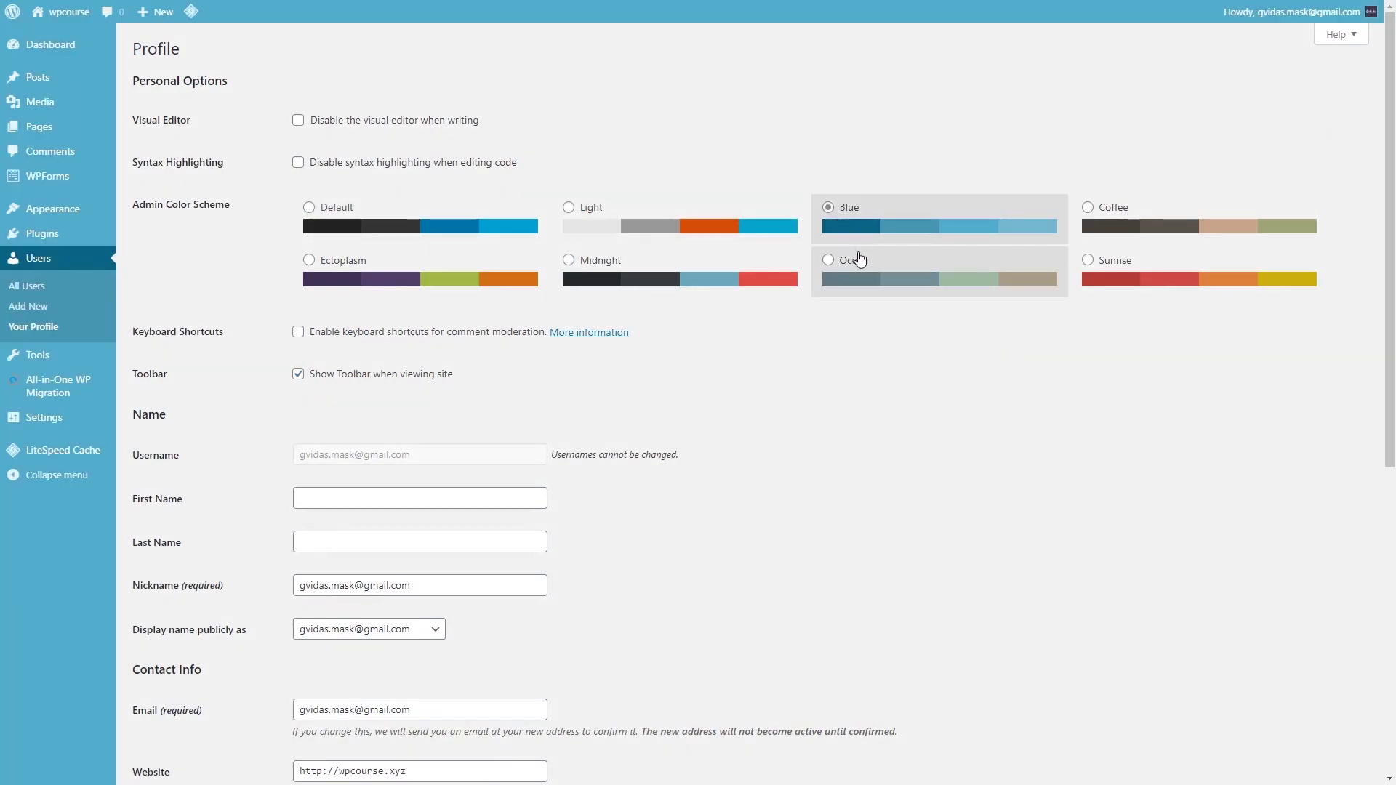
left_click(855, 254)
left_click(414, 221)
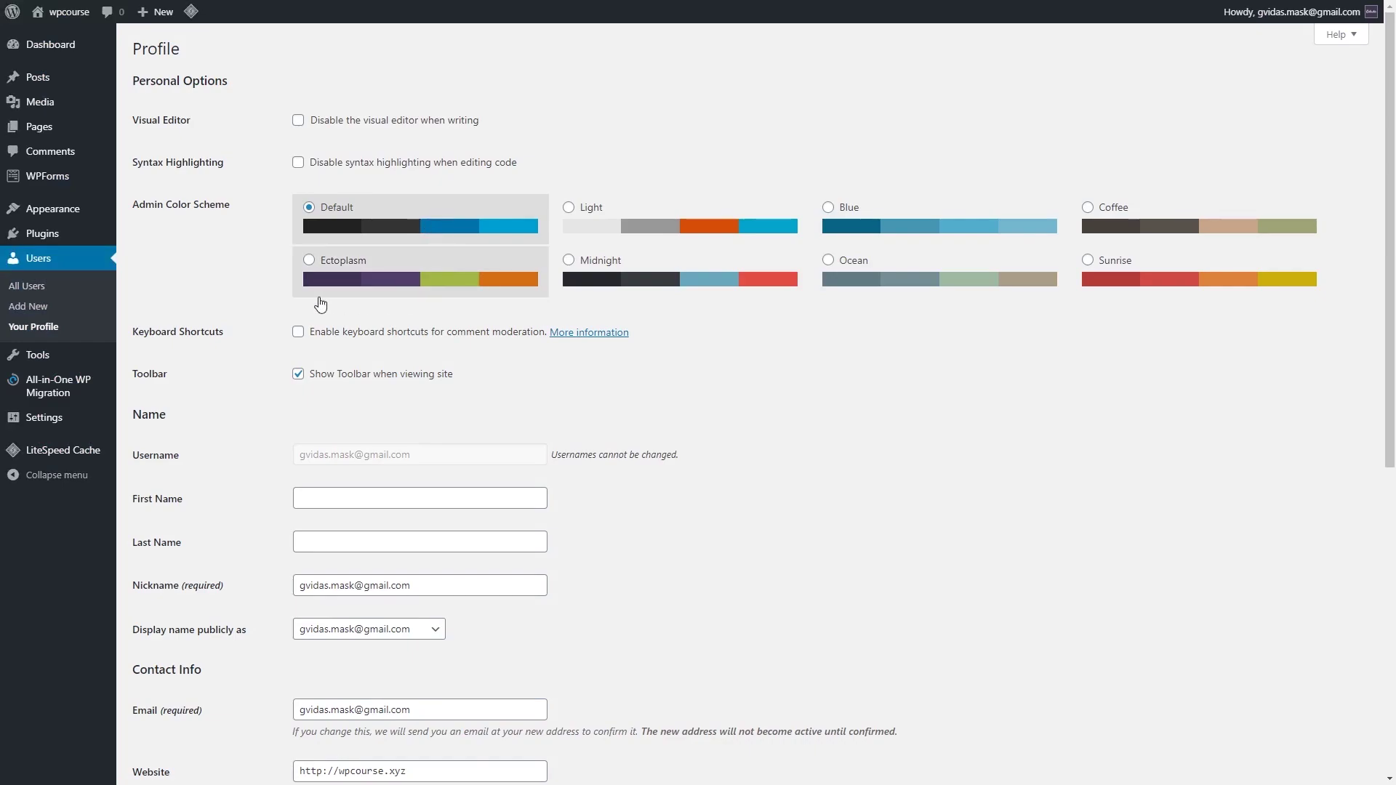
mouse_move(65, 360)
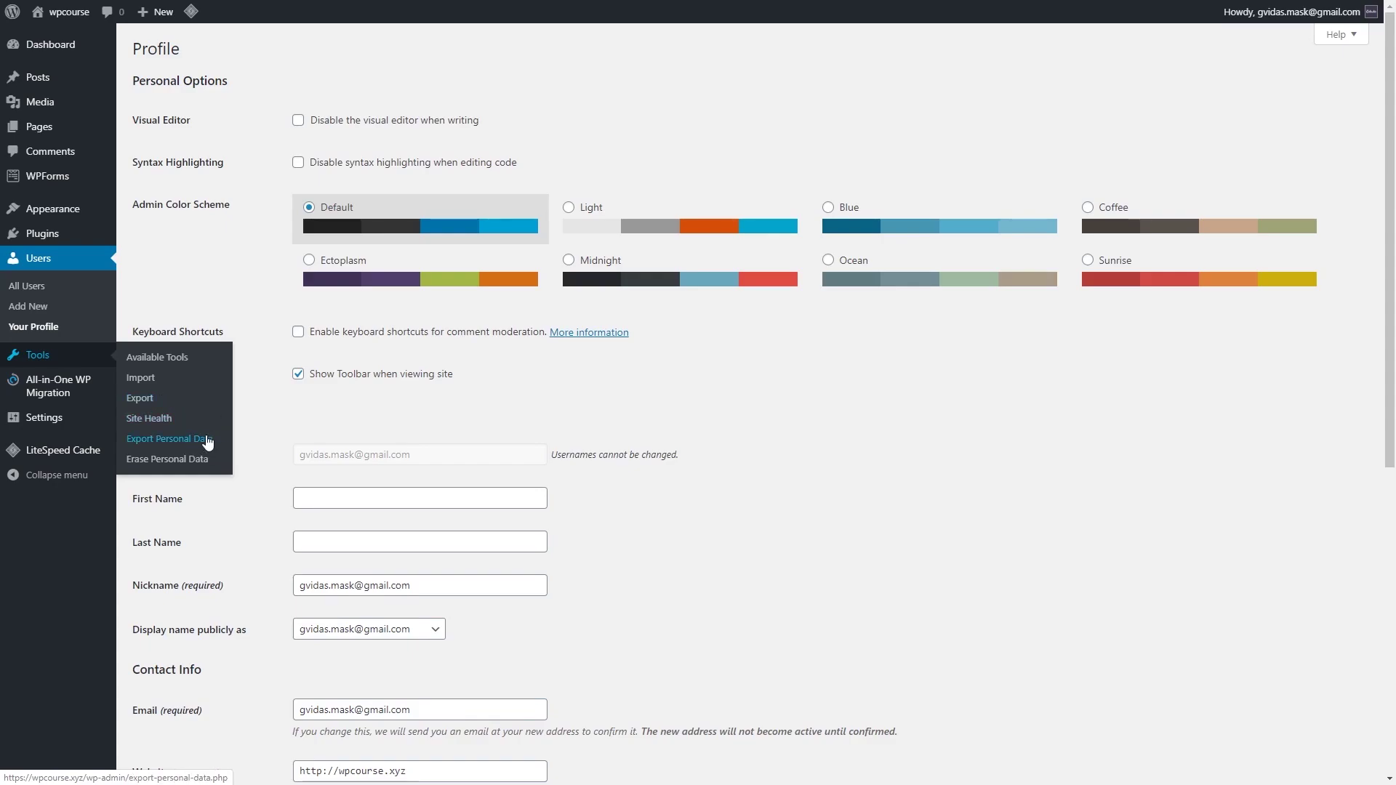
Step: Check Tools > Site Health (Good, 3 recommended improvements) and go back to the Dashboard
left_click(178, 420)
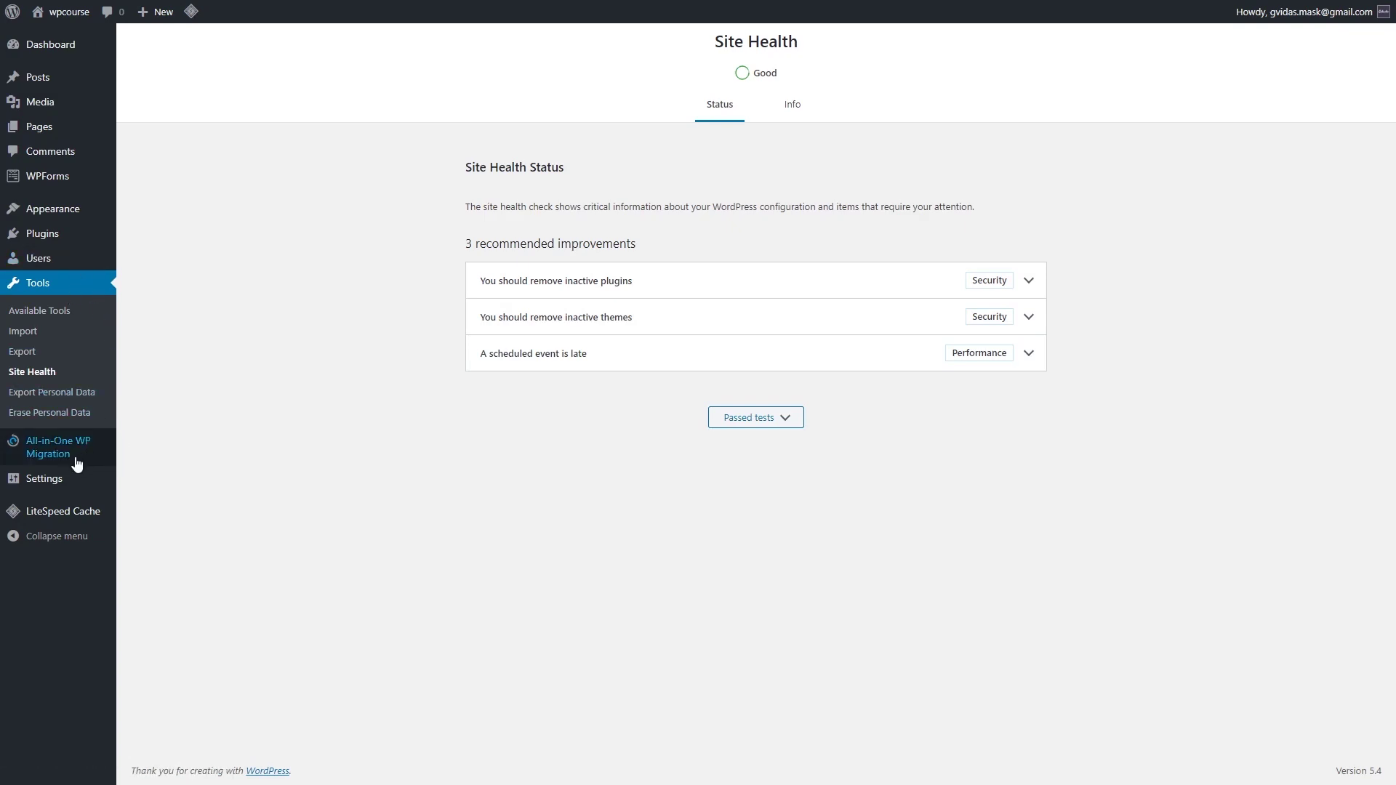
mouse_move(82, 453)
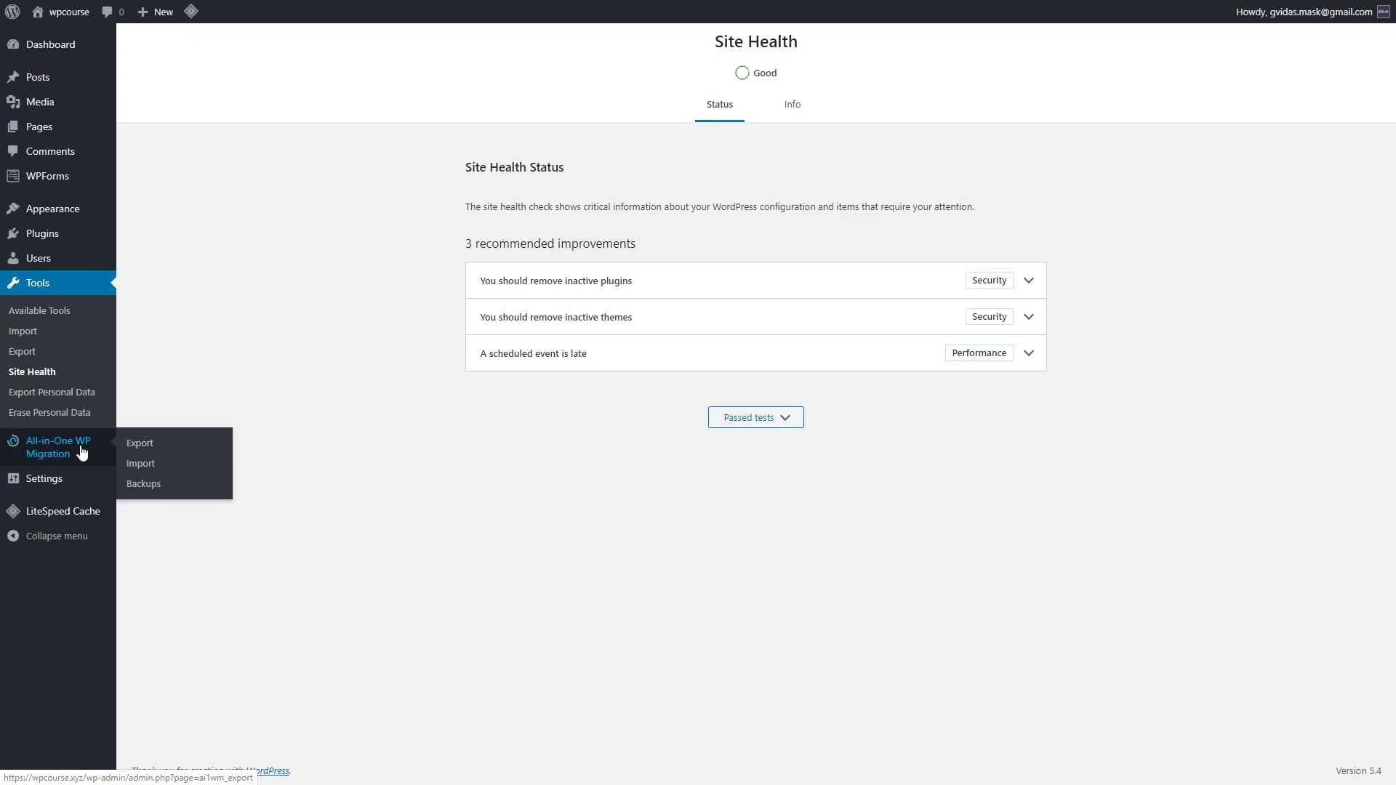
mouse_move(68, 483)
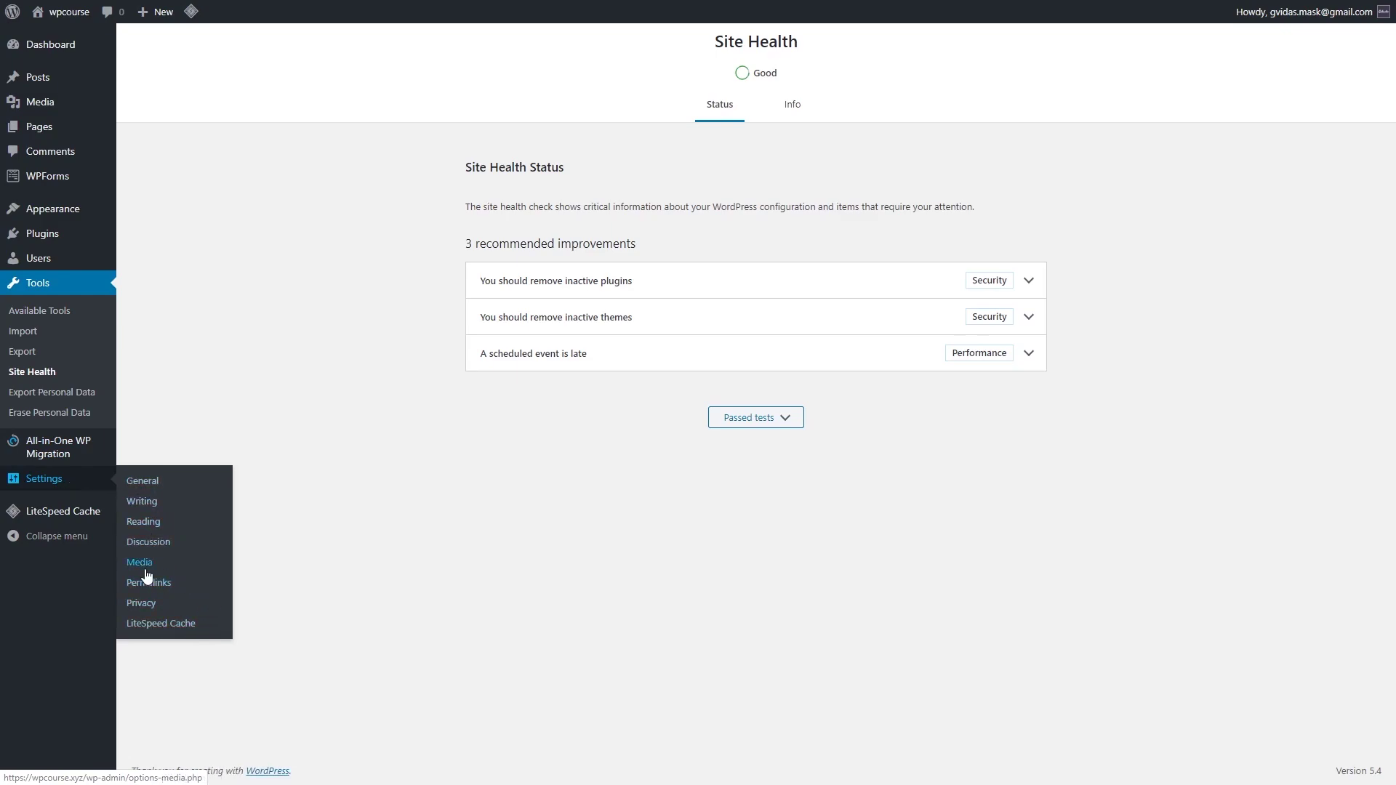
mouse_move(44, 520)
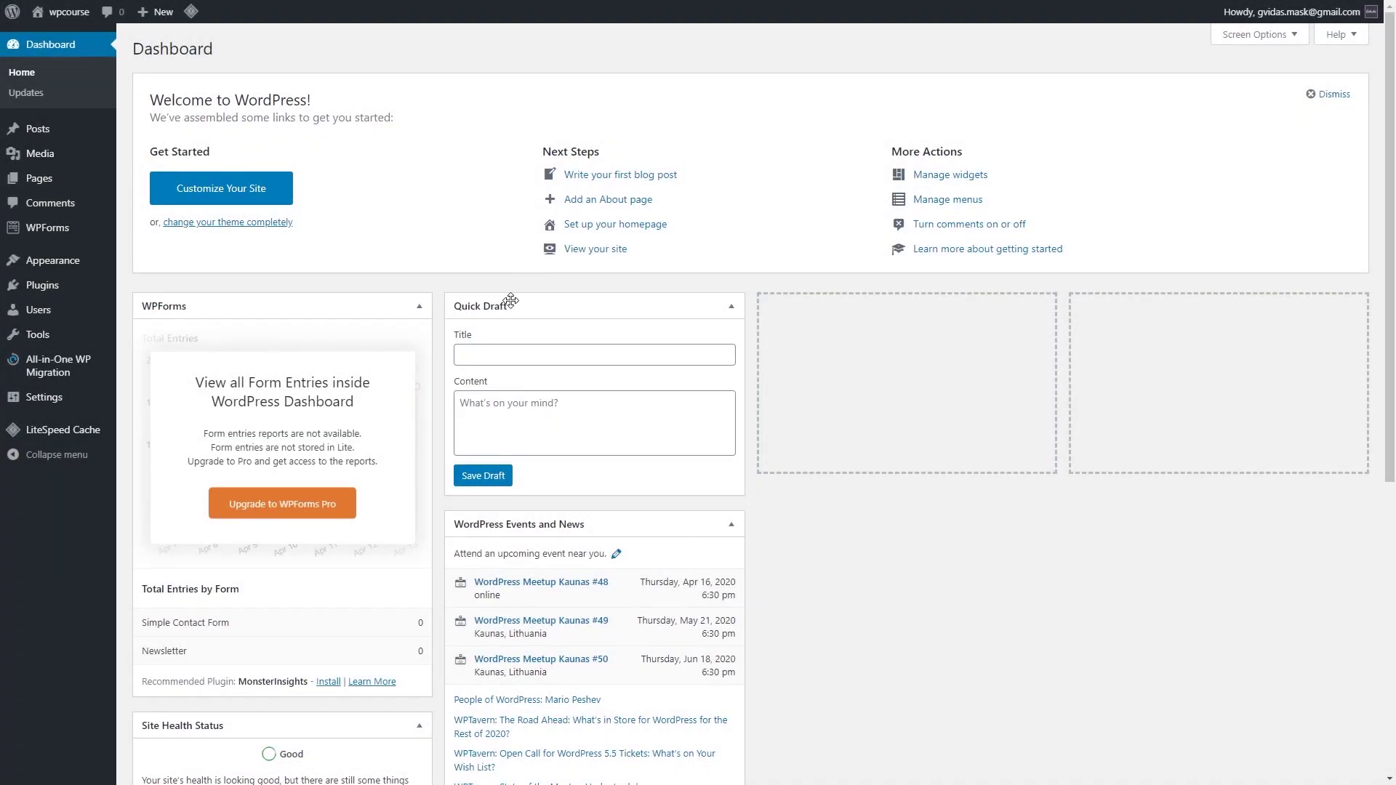
mouse_move(67, 405)
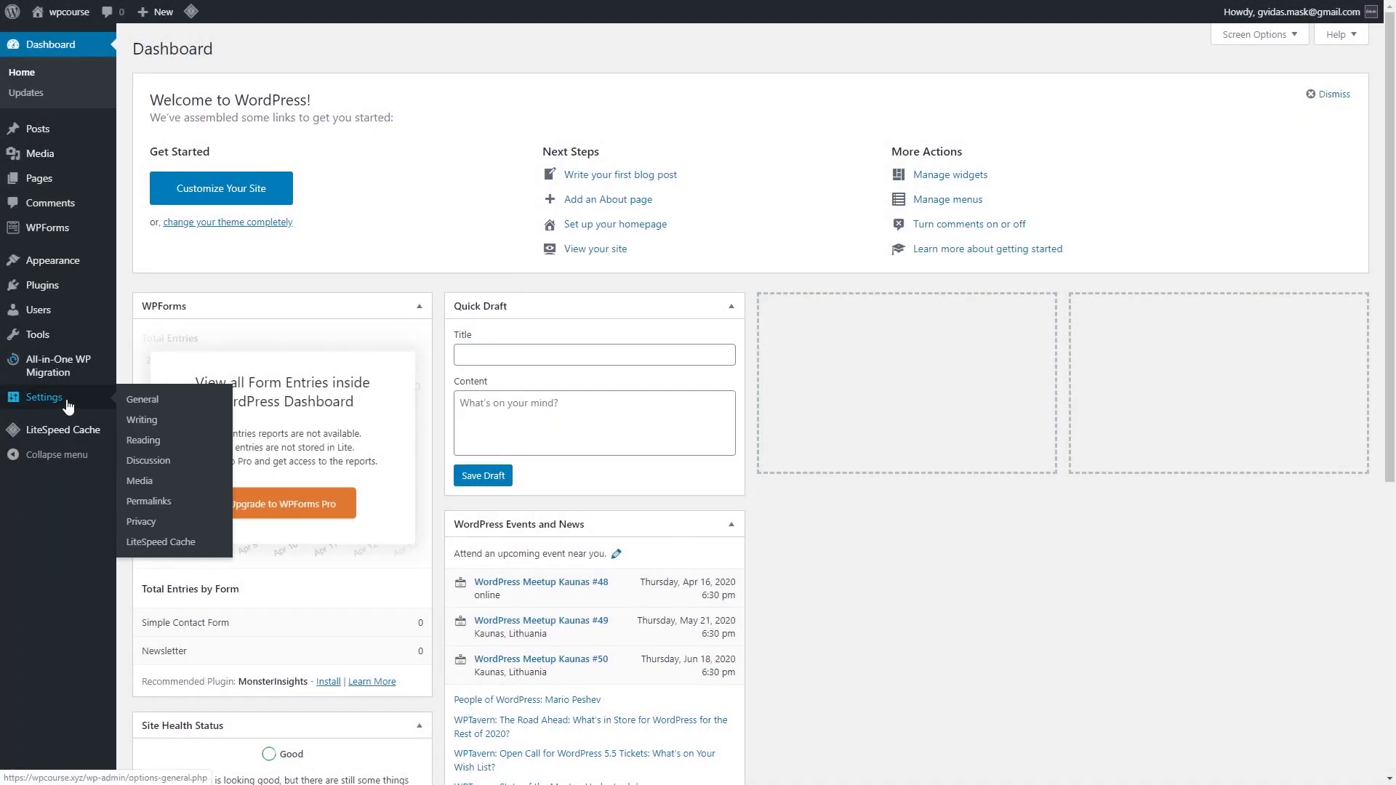
Step: Review and save the General Settings, then go to Writing Settings
left_click(151, 407)
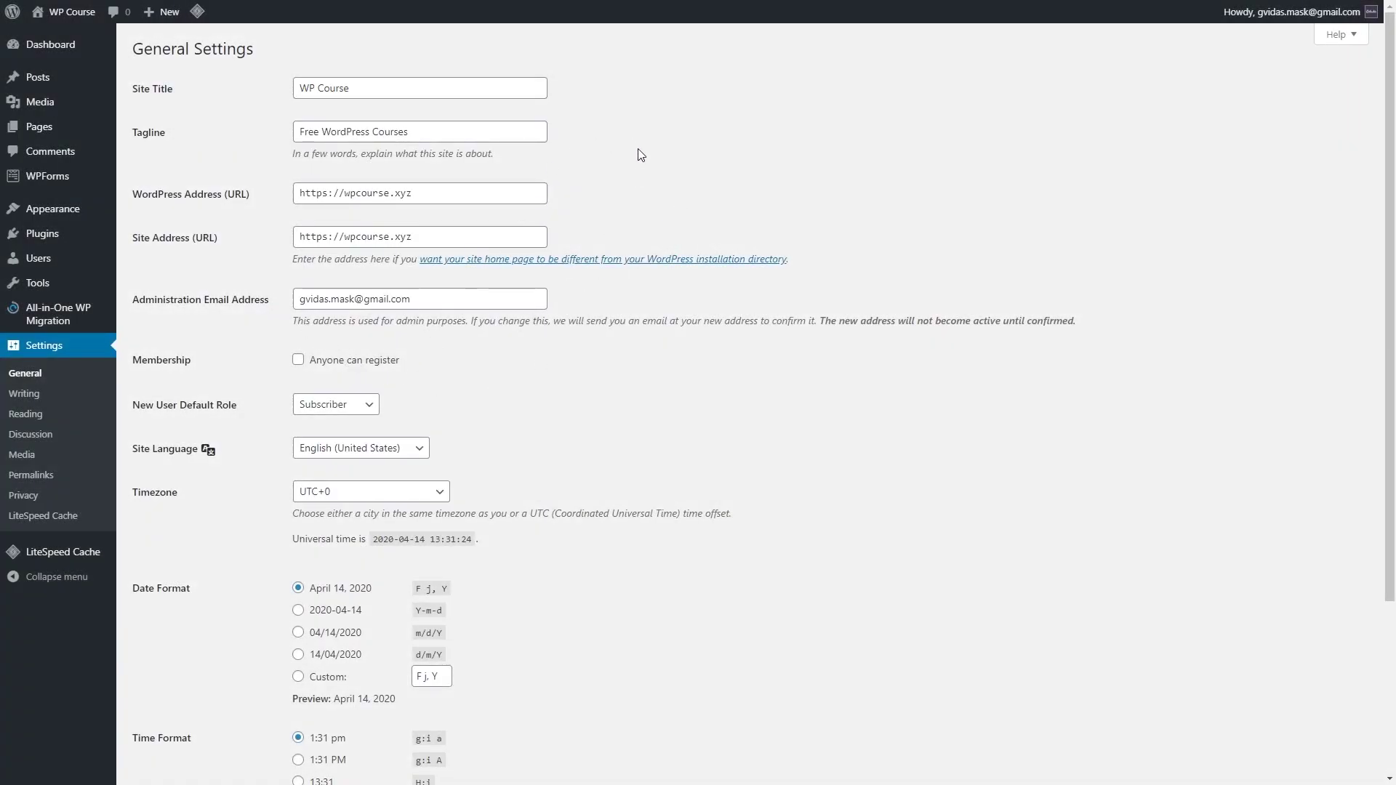
scroll(407, 402, "down", 3)
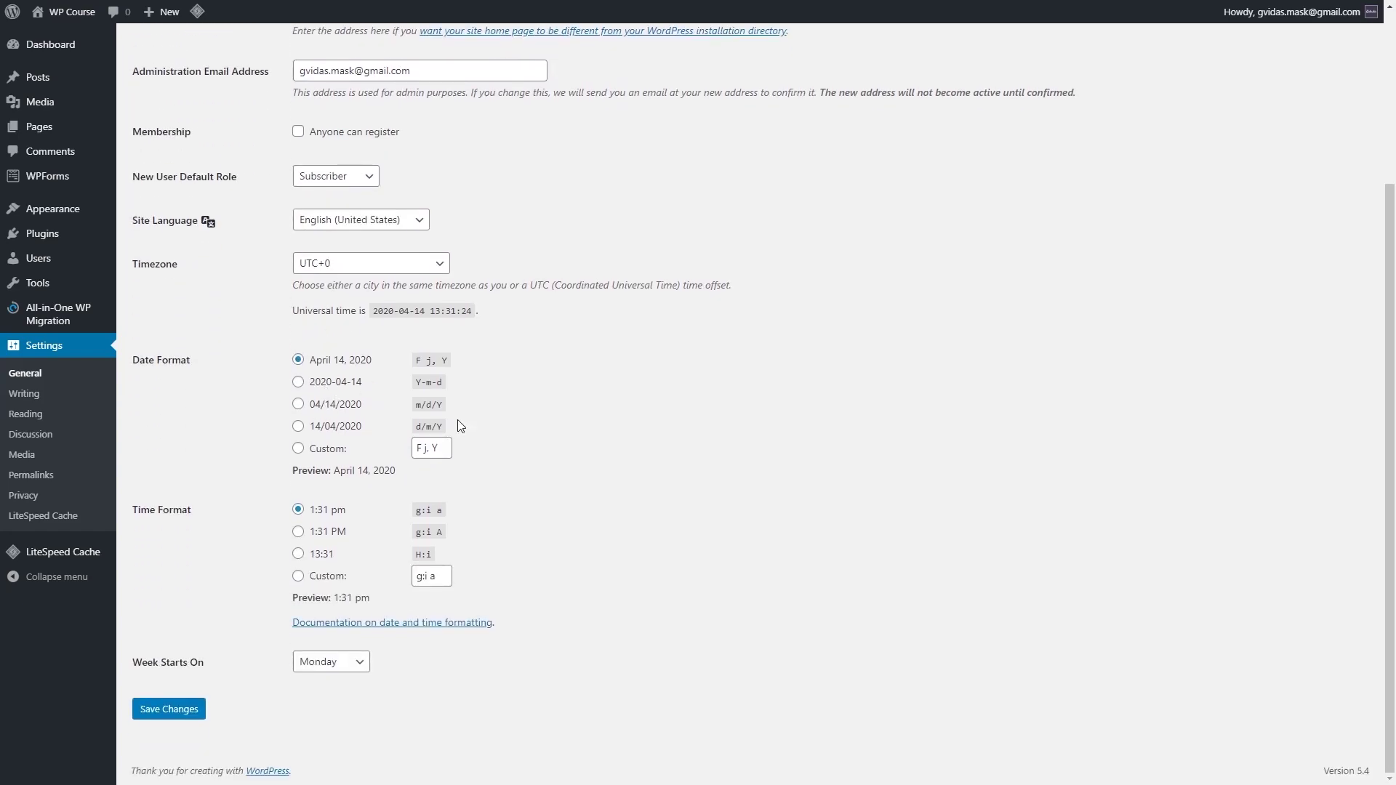
scroll(541, 422, "up", 2)
scroll(570, 387, "down", 2)
left_click(201, 714)
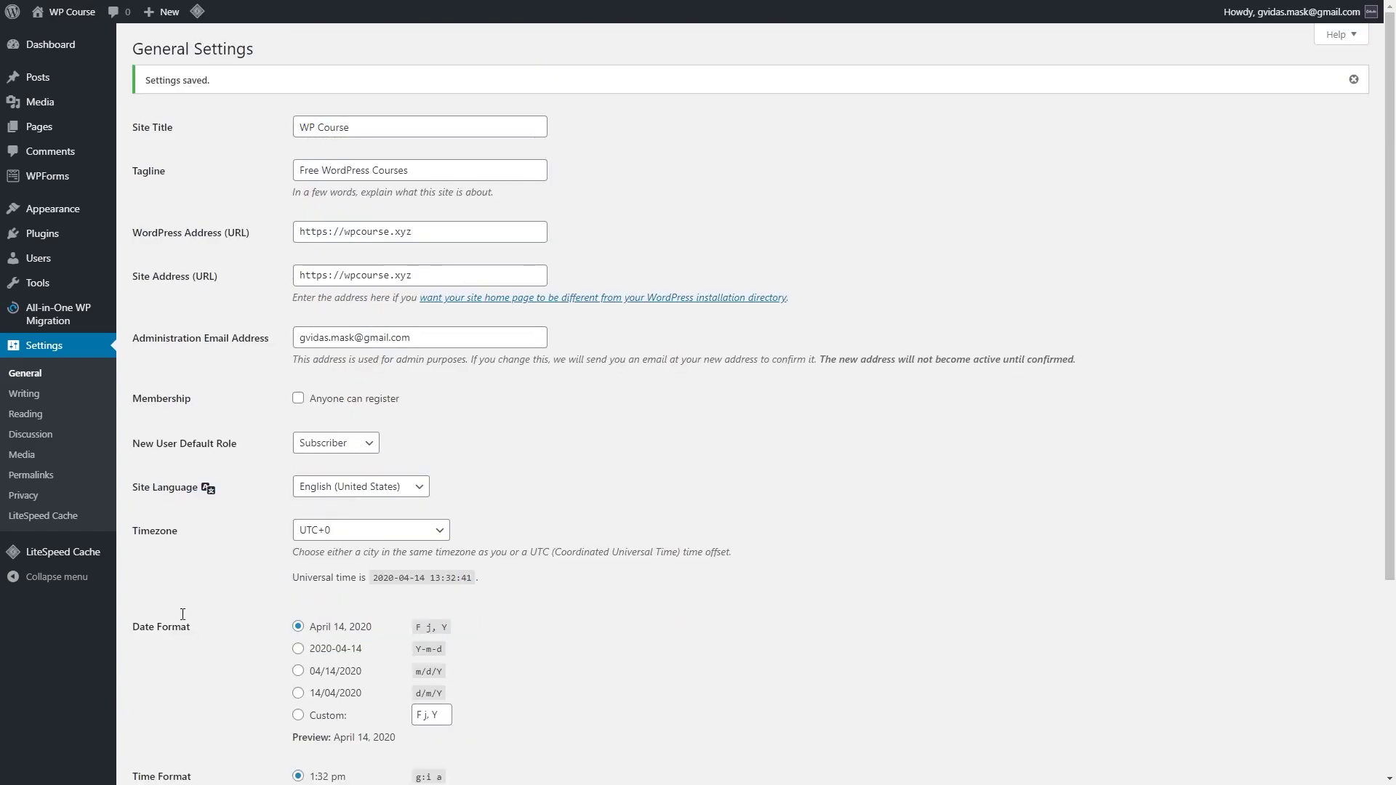
left_click(25, 395)
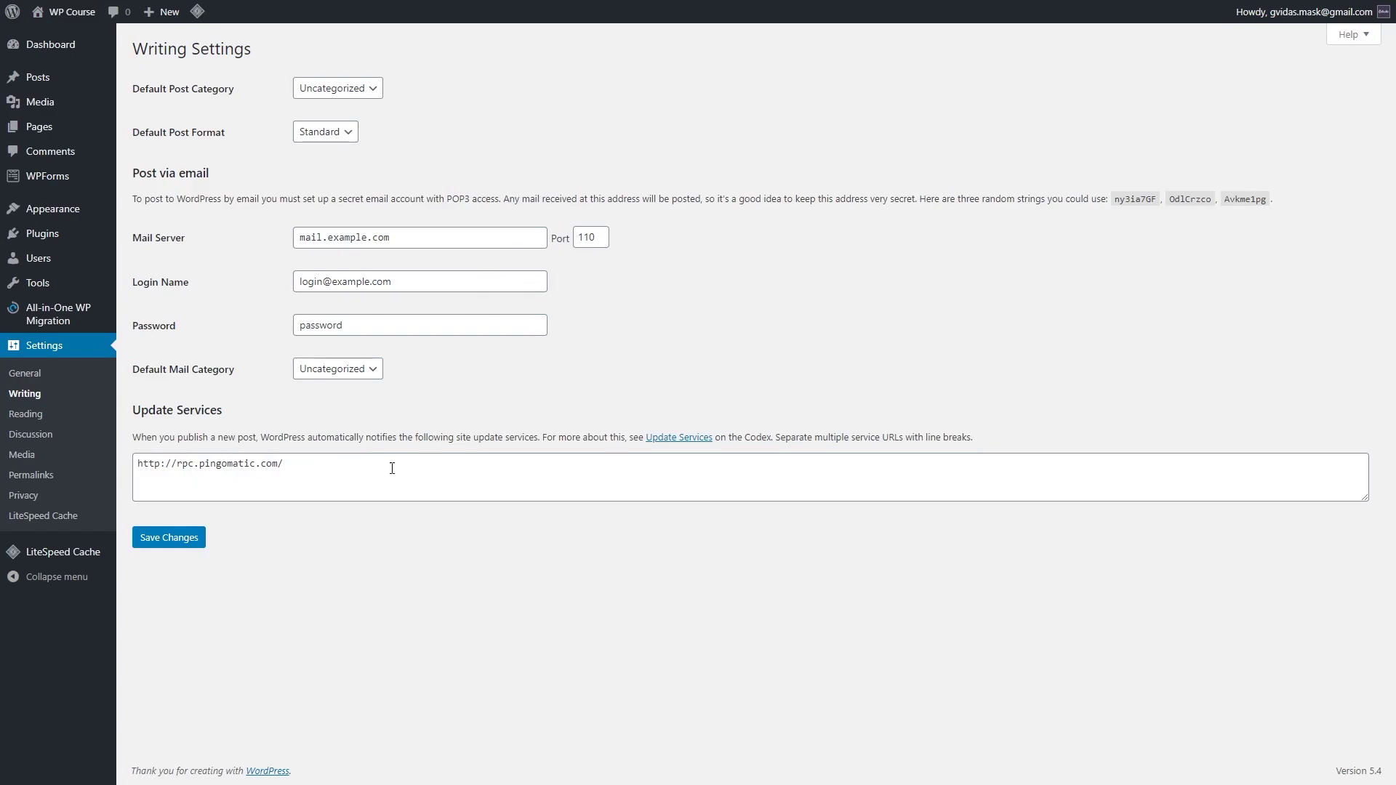
Step: View Reading Settings (homepage shows latest posts), then go to Discussion Settings
left_click(51, 422)
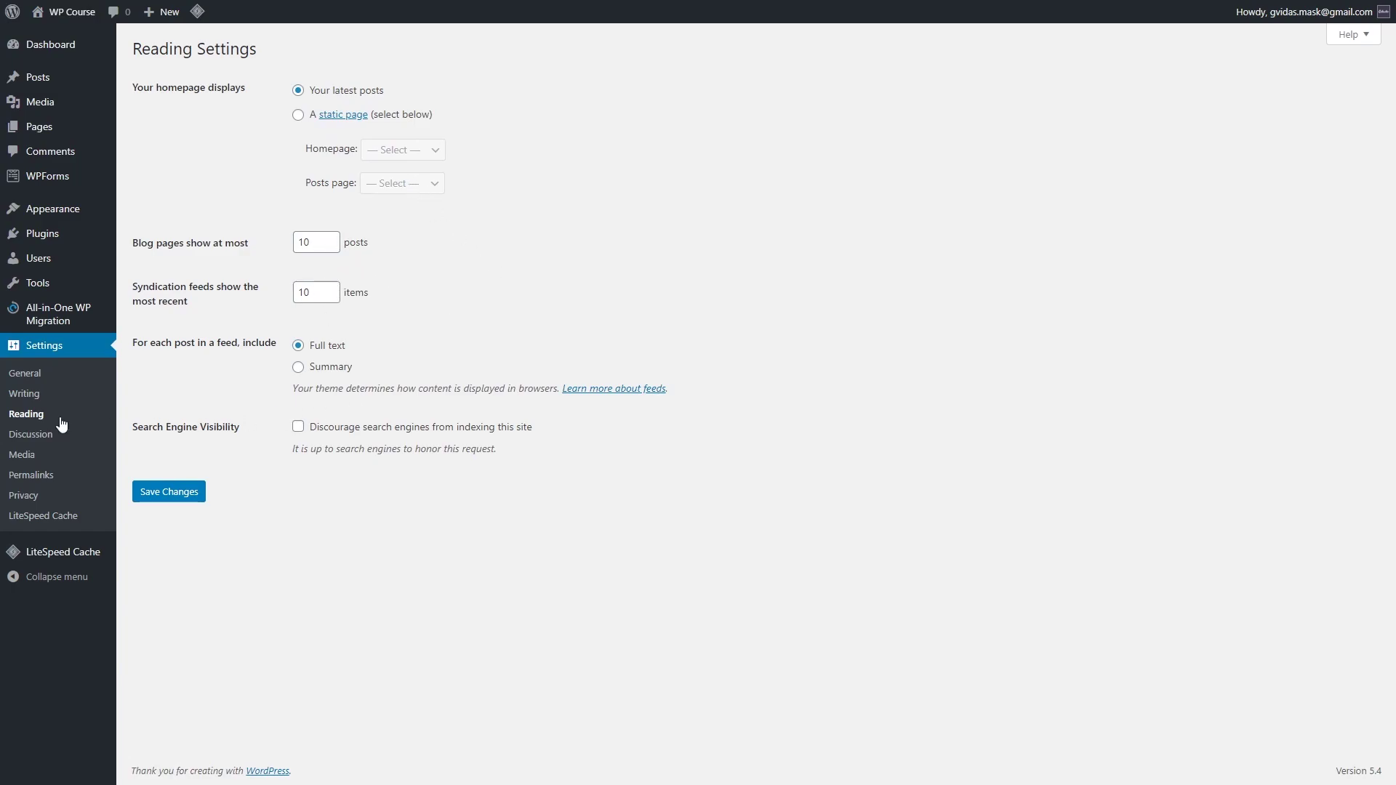
left_click(42, 435)
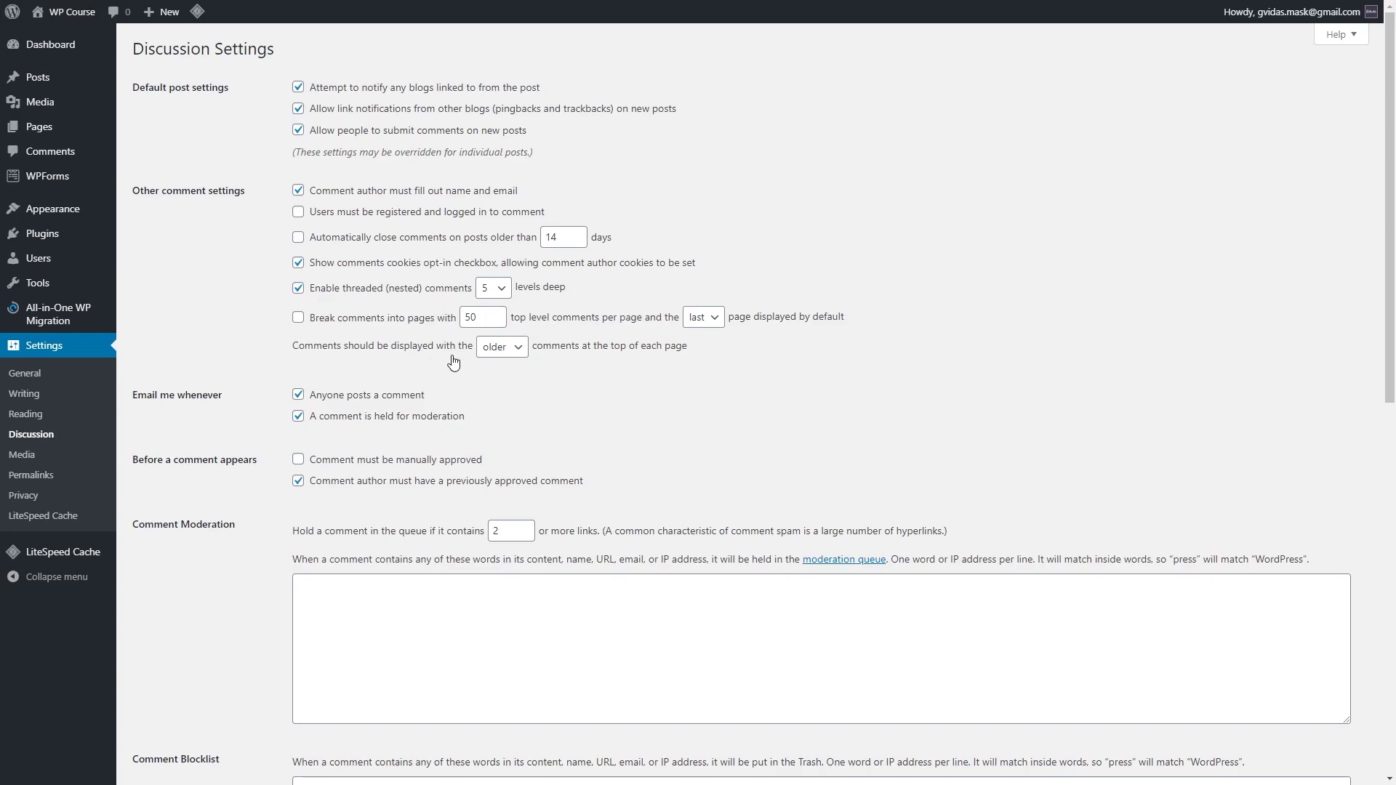
Step: Scroll through the Discussion options, click into the Comment Blocklist box, then go to Media Settings
scroll(453, 361, "down", 8)
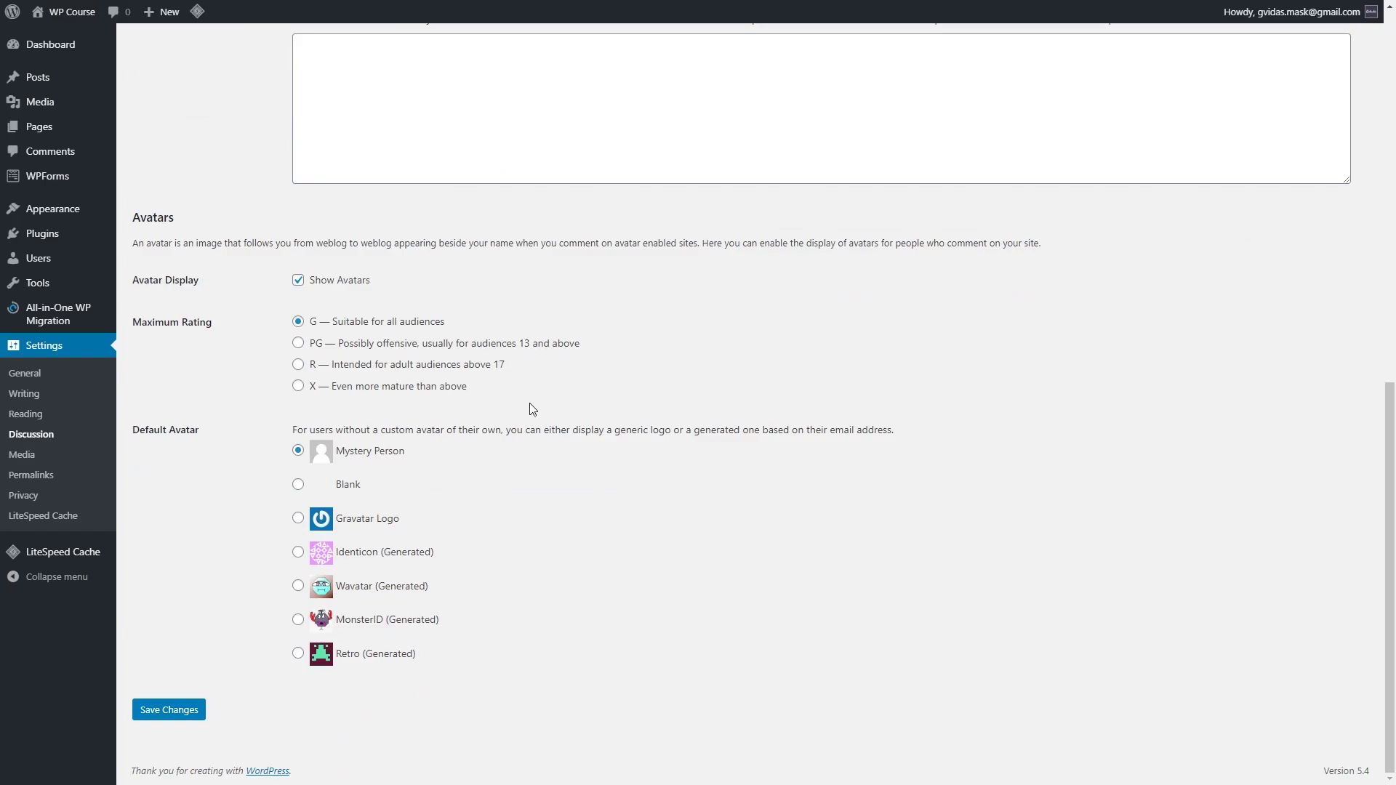
scroll(530, 408, "up", 5)
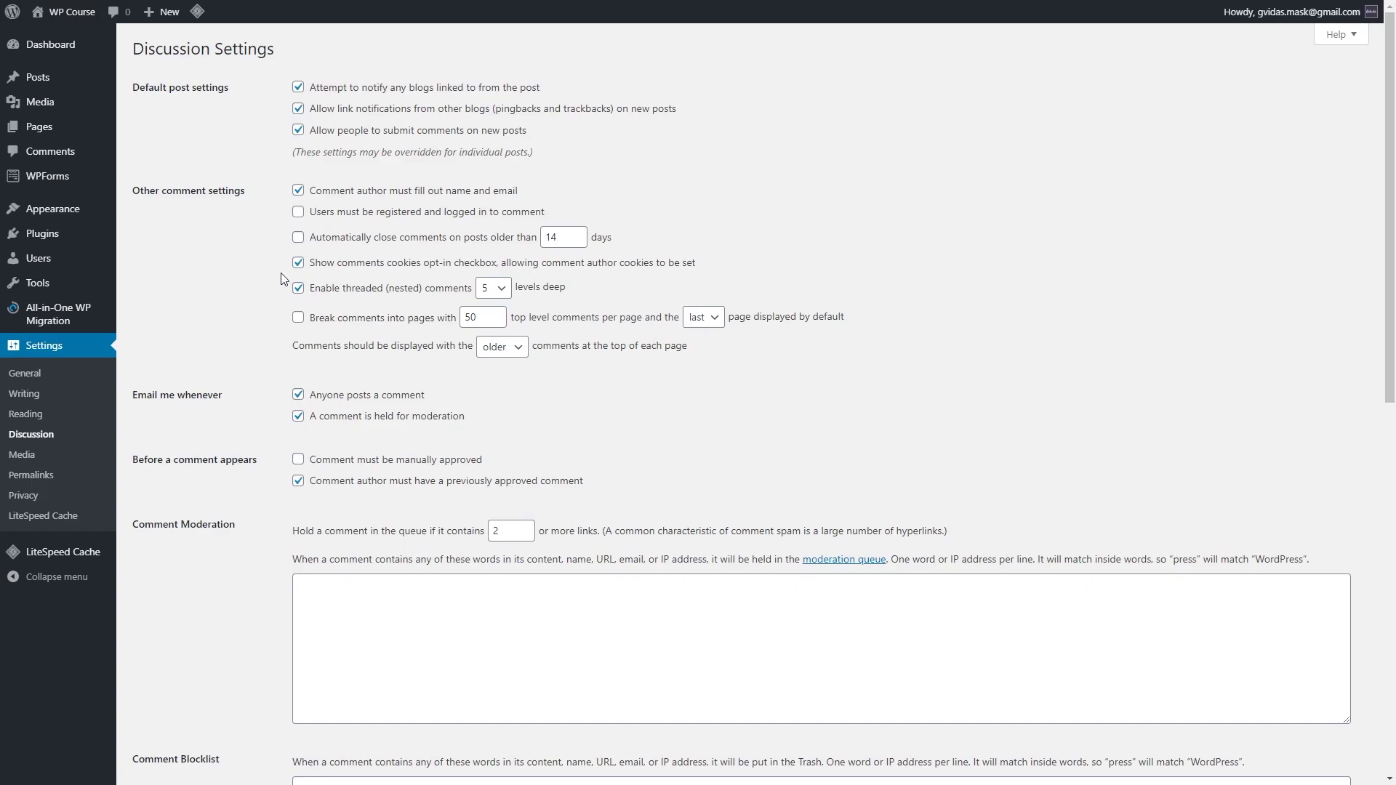
scroll(268, 277, "down", 4)
left_click(382, 510)
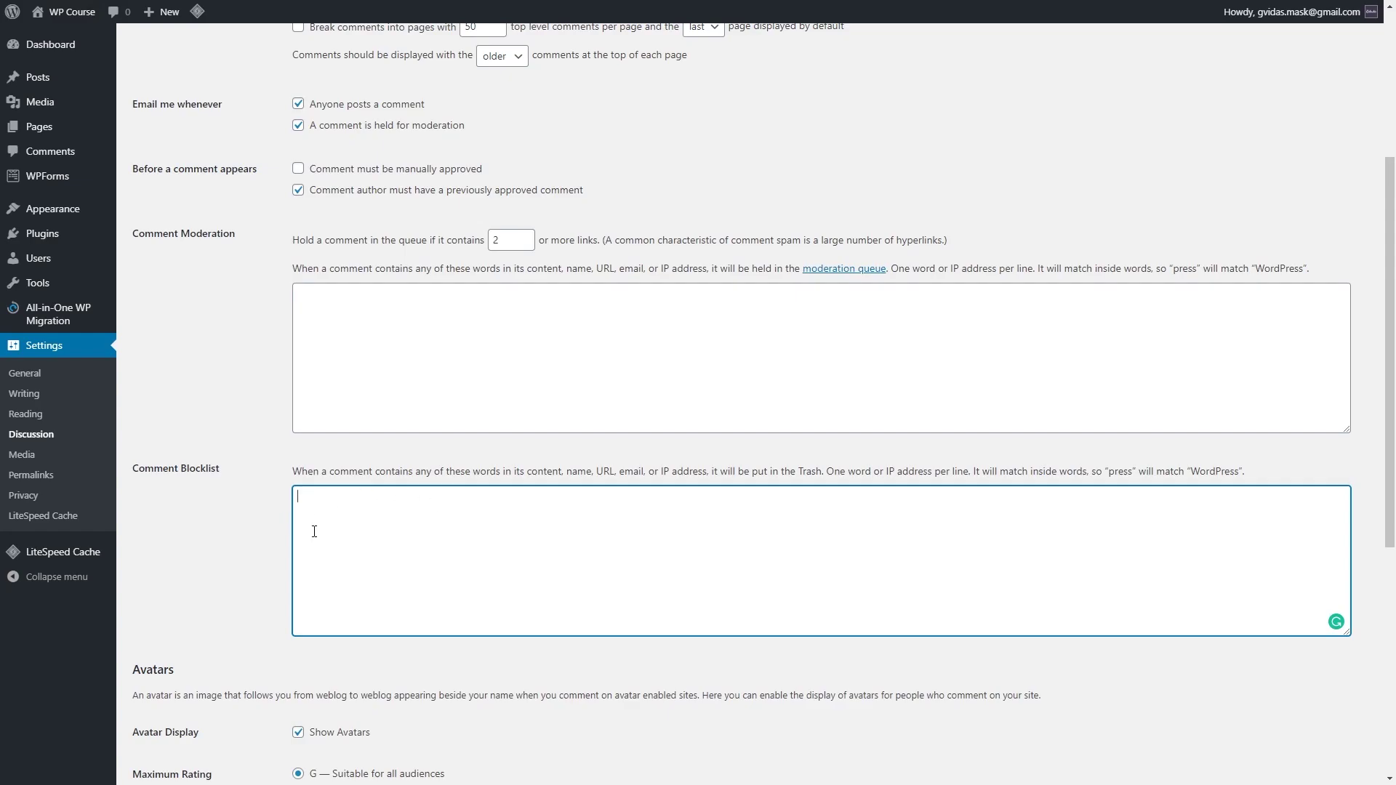
scroll(250, 511, "down", 6)
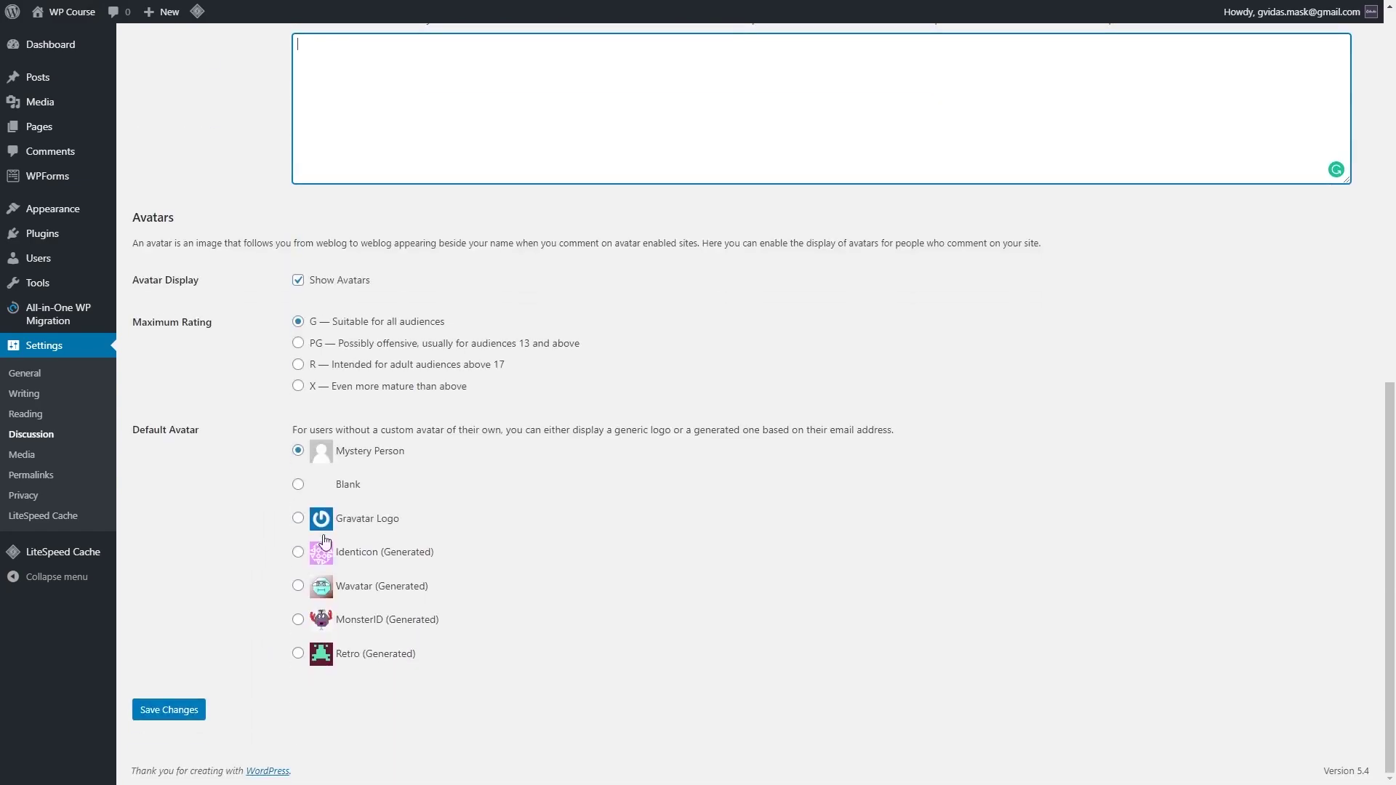
scroll(364, 574, "up", 10)
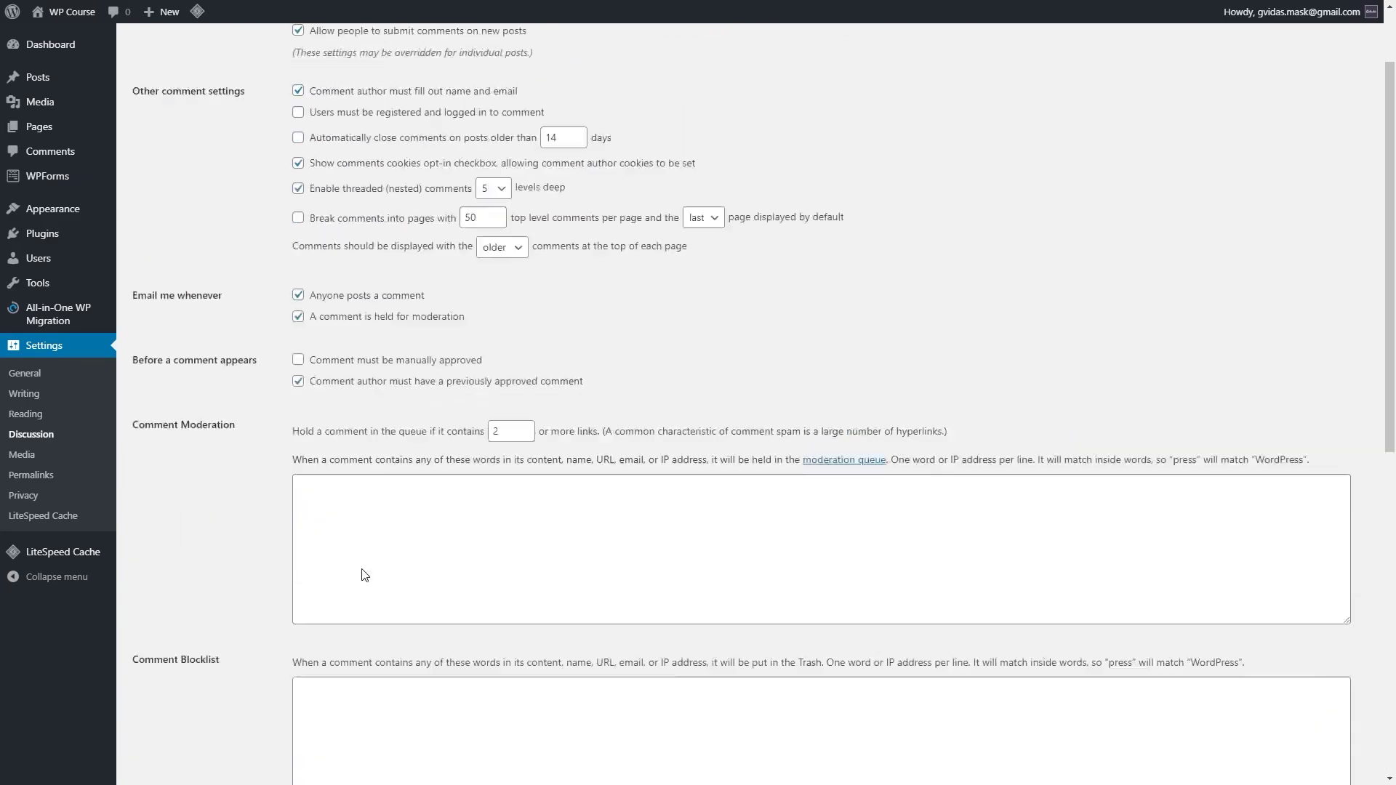
scroll(328, 586, "down", 4)
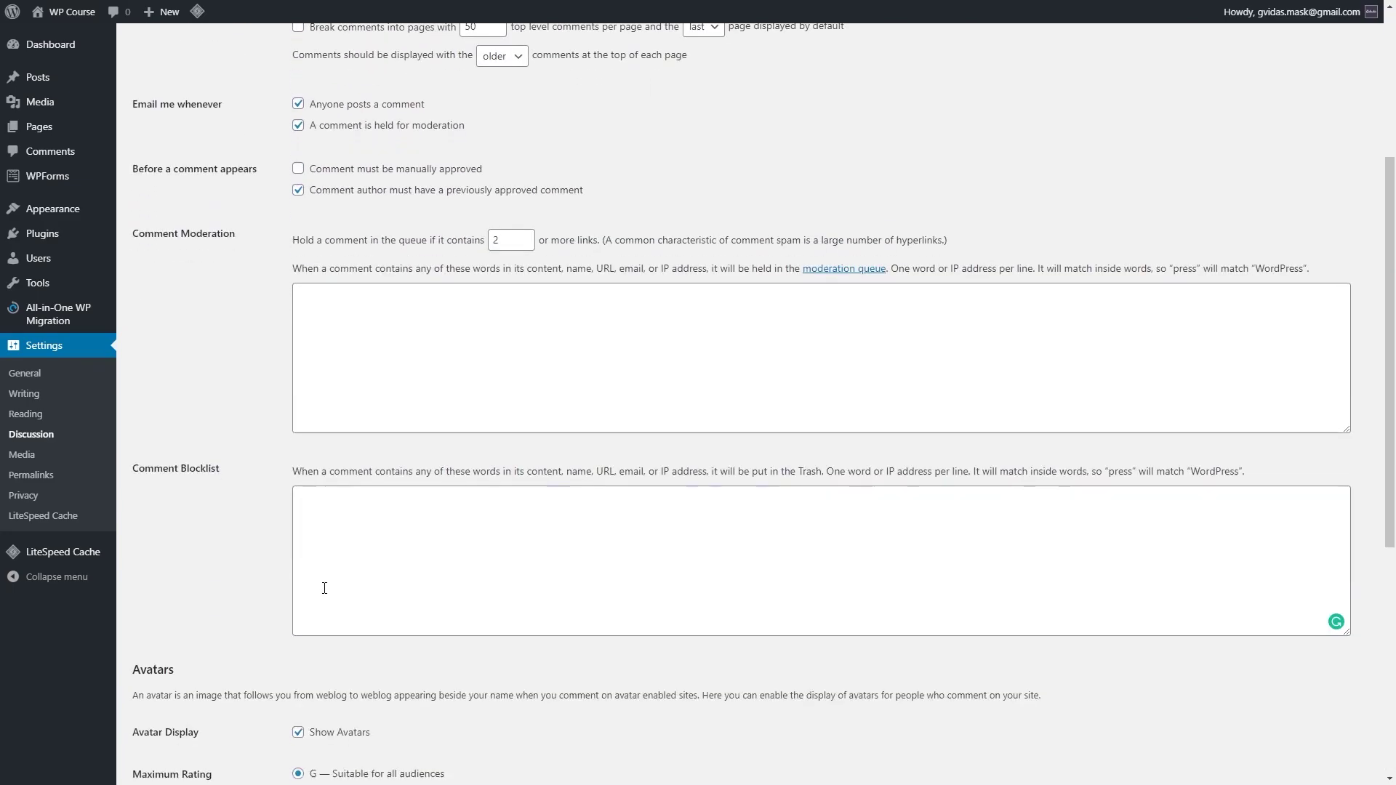
scroll(308, 609, "down", 5)
scroll(317, 611, "up", 4)
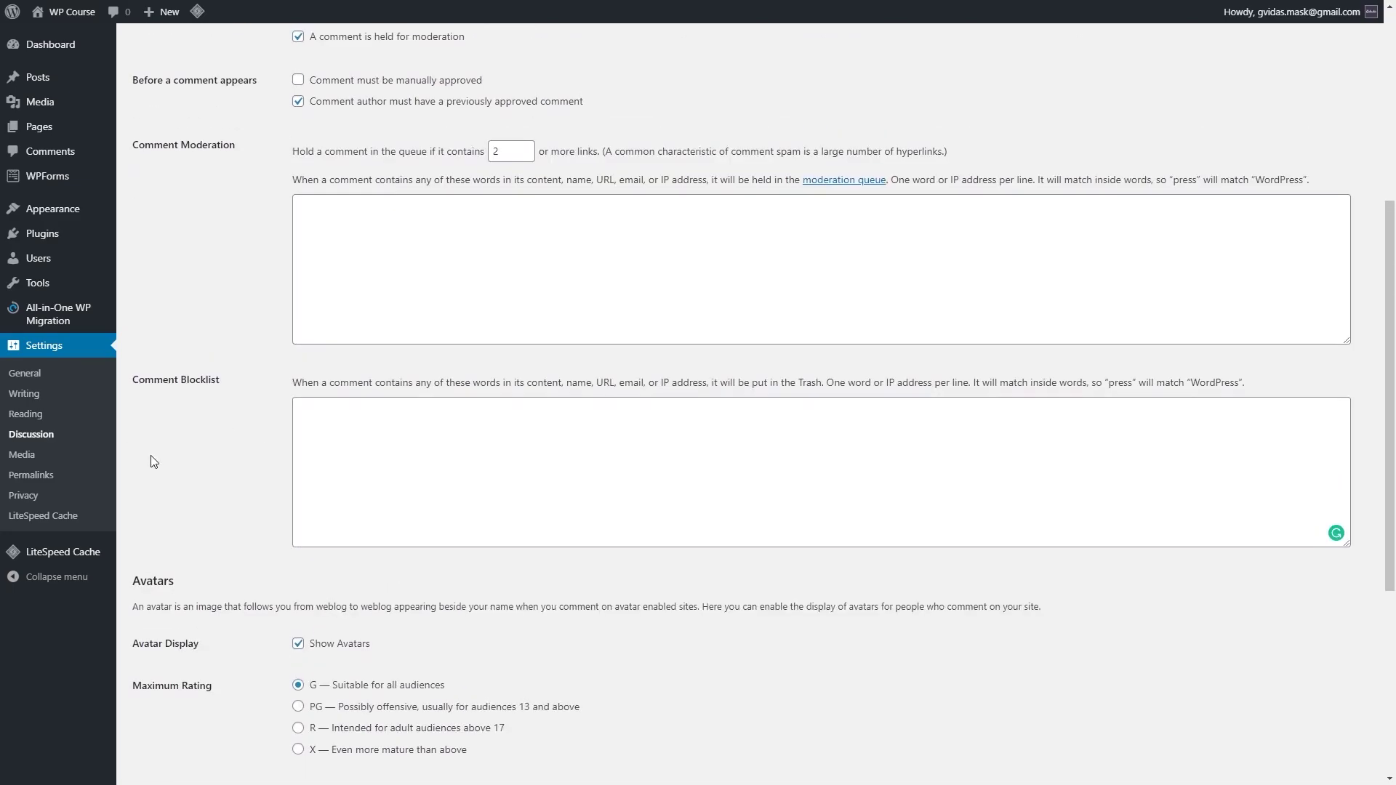
left_click(23, 457)
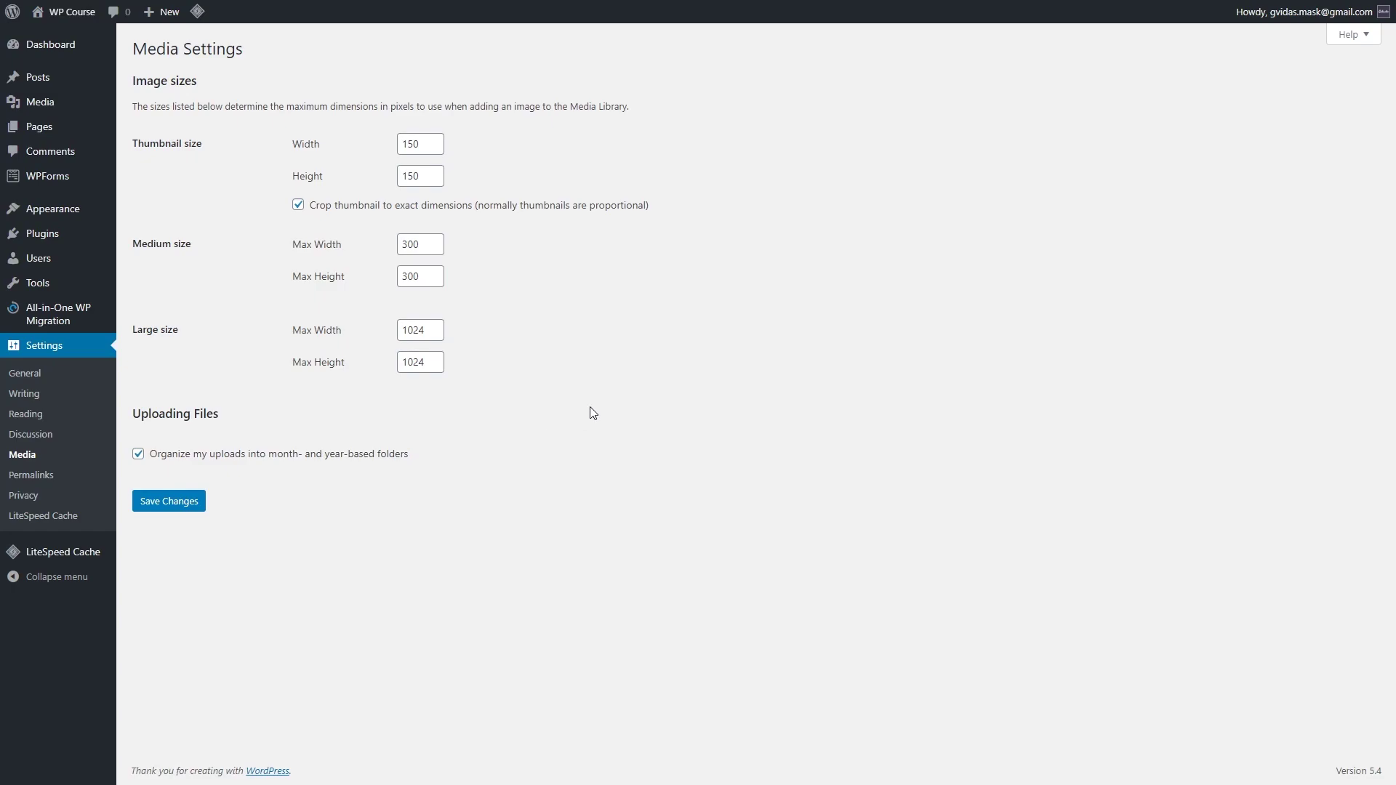
Step: Change permalinks from the plain ?p=123 format to Post name and save, then go to Privacy
left_click(31, 476)
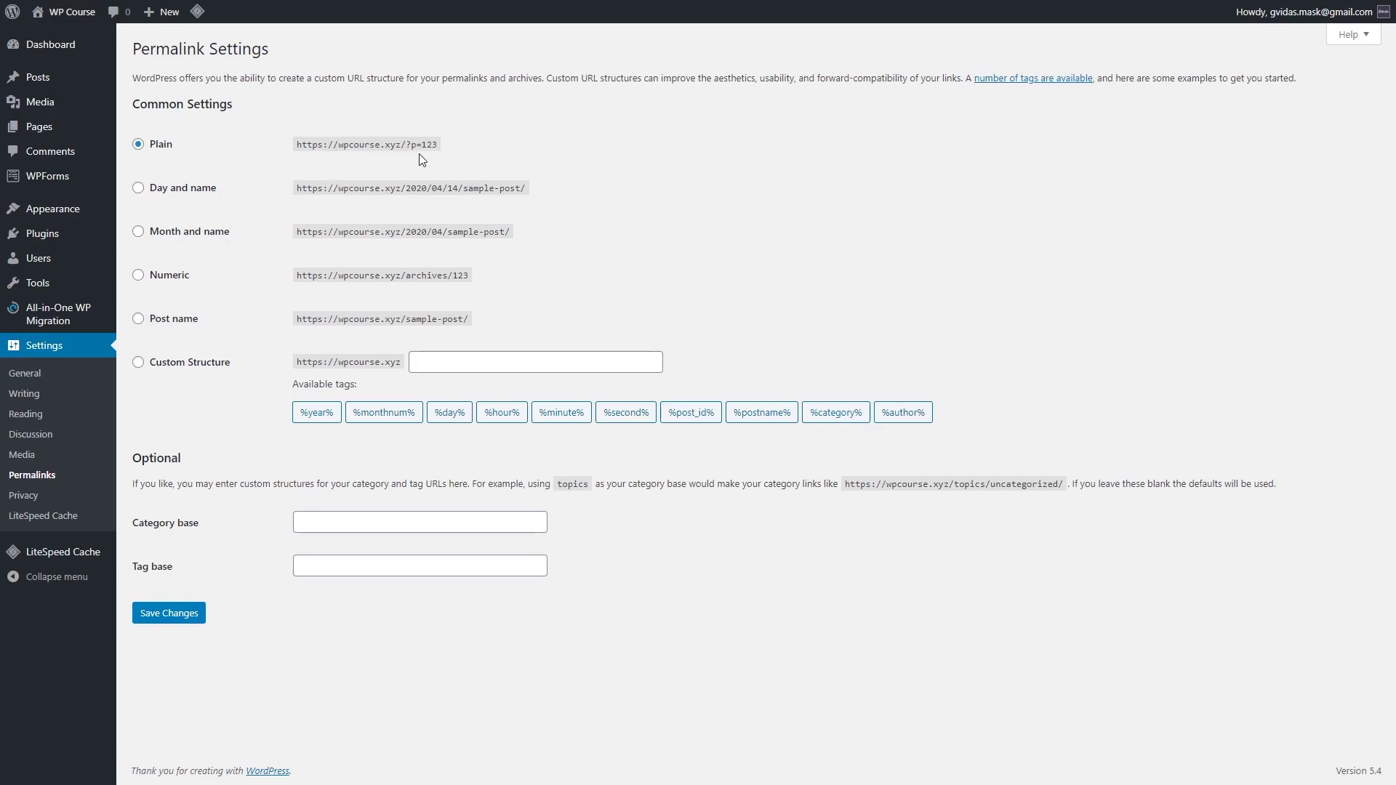
left_click_drag(413, 146, 440, 145)
left_click(439, 146)
left_click(172, 319)
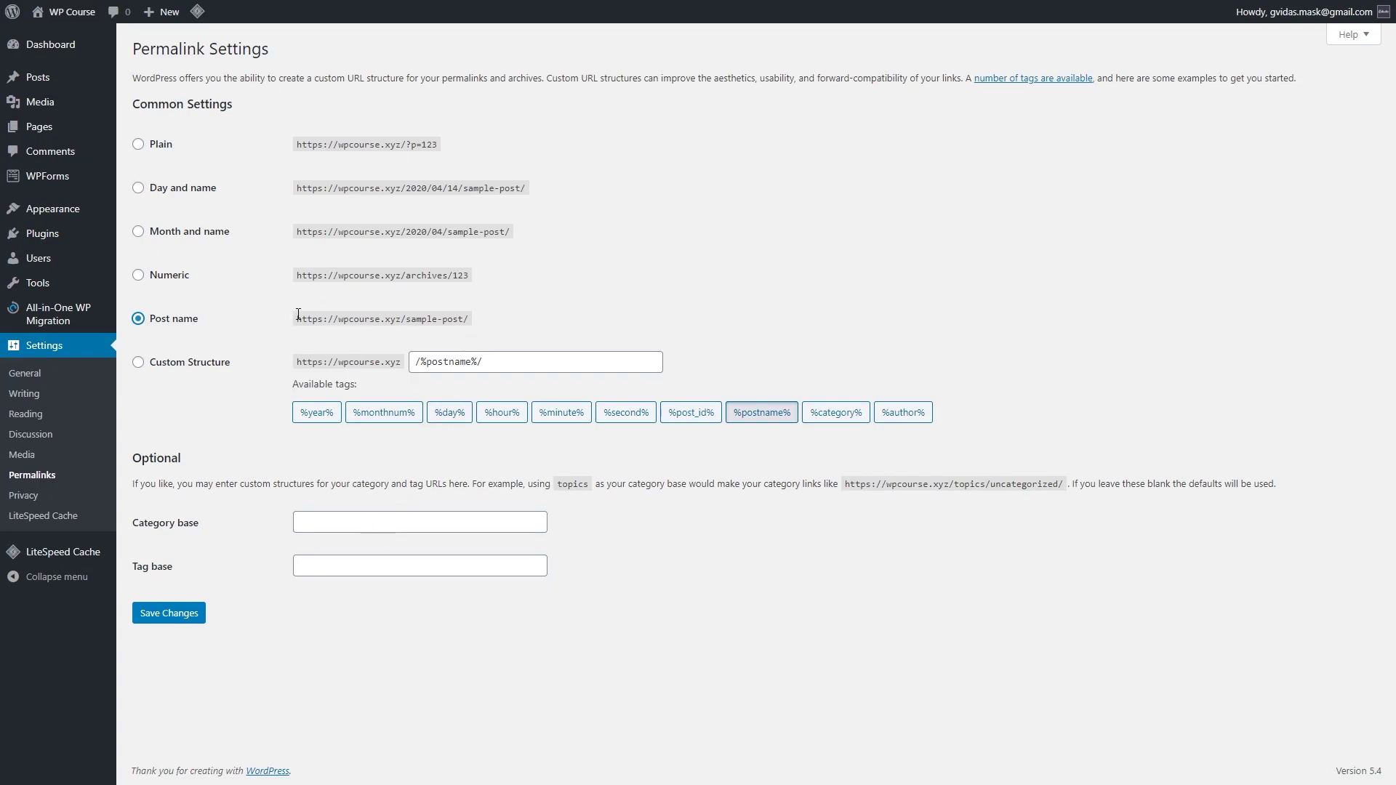
left_click(187, 614)
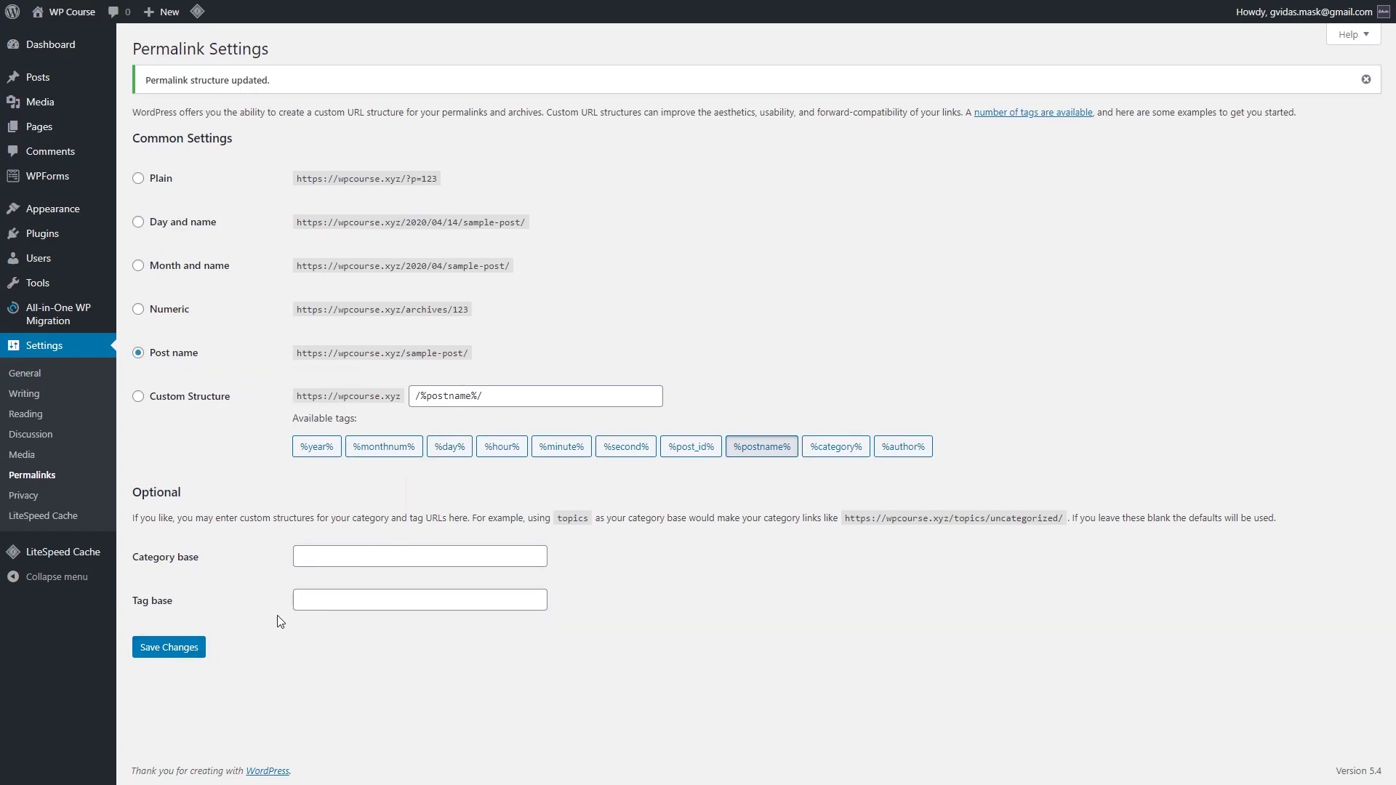
left_click(36, 498)
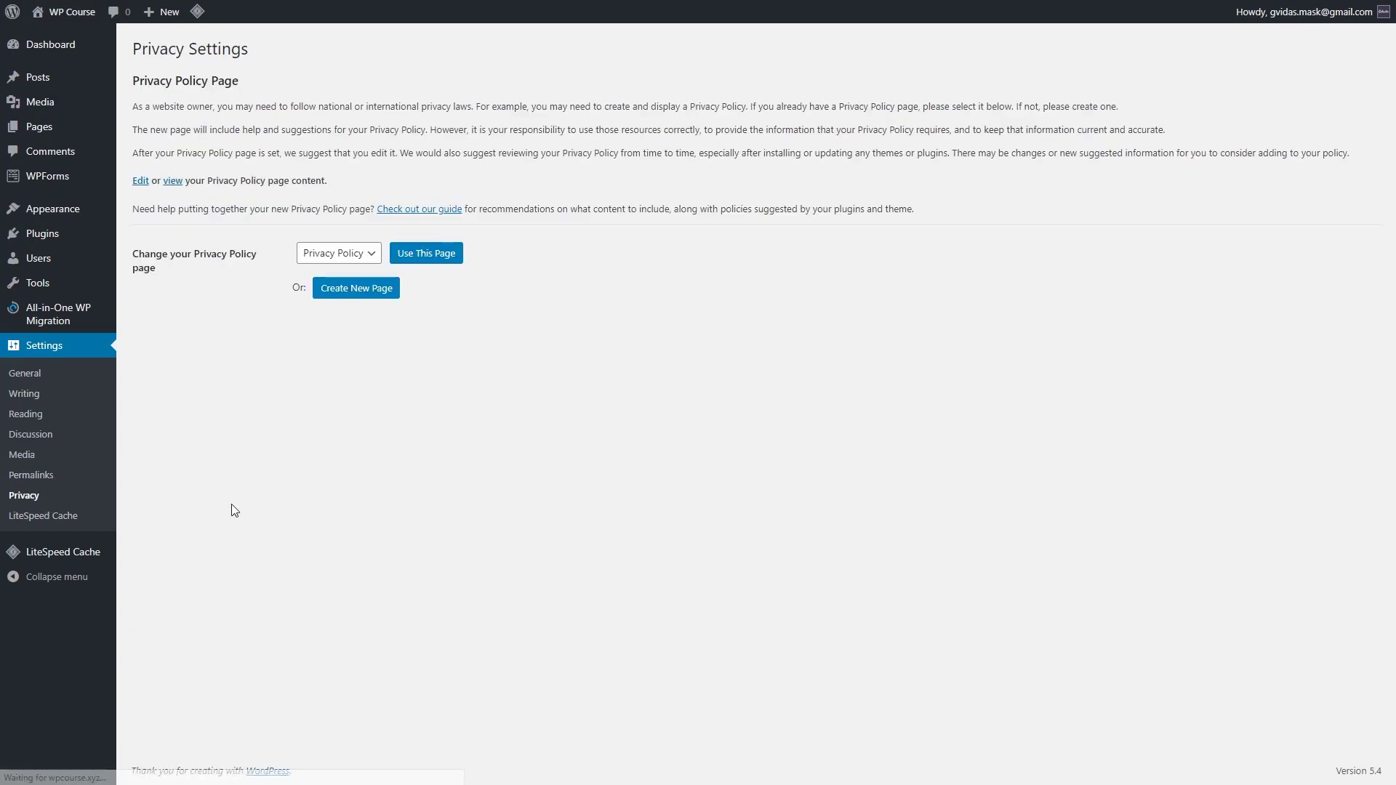
Step: Choose 'Privacy Policy' in the dropdown and confirm it with Use This Page
left_click(372, 254)
left_click(368, 288)
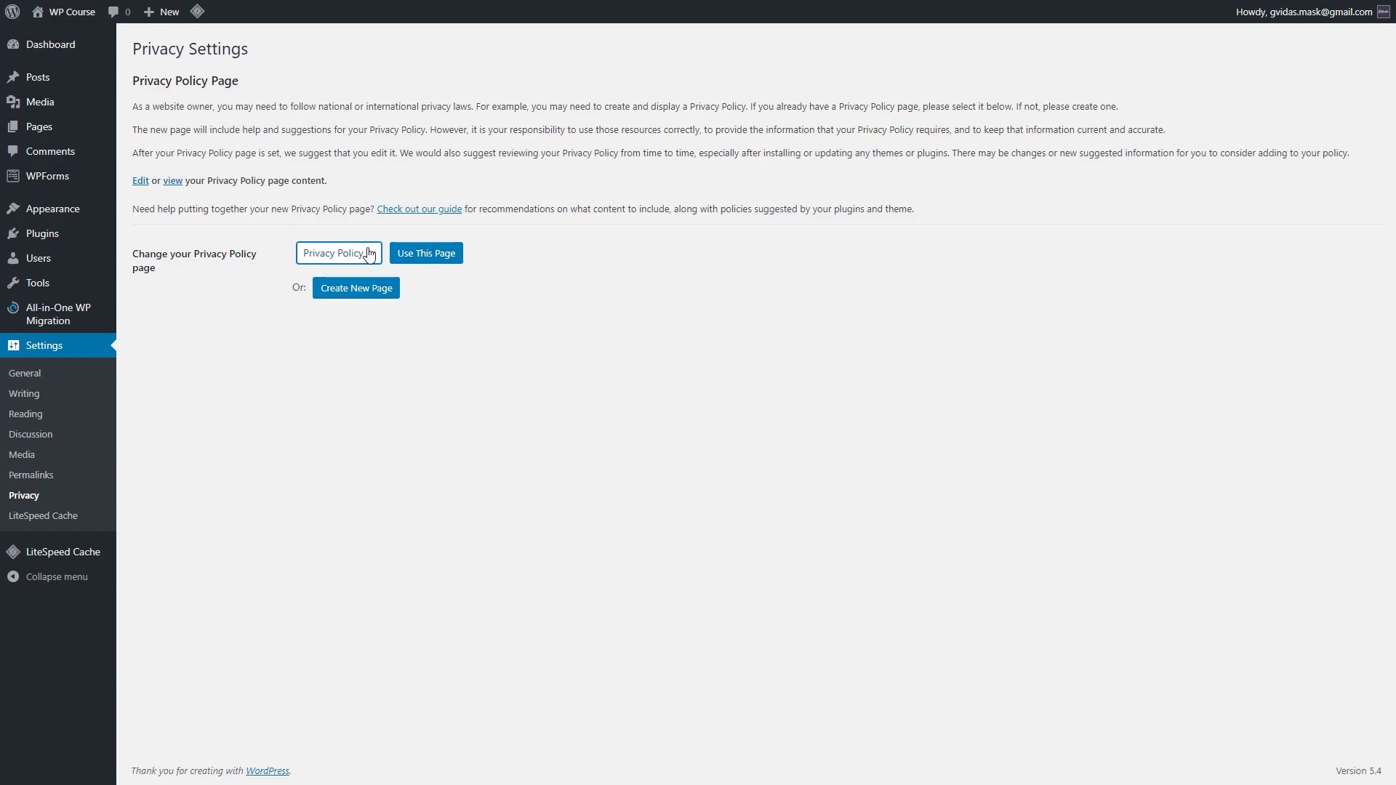
left_click(443, 260)
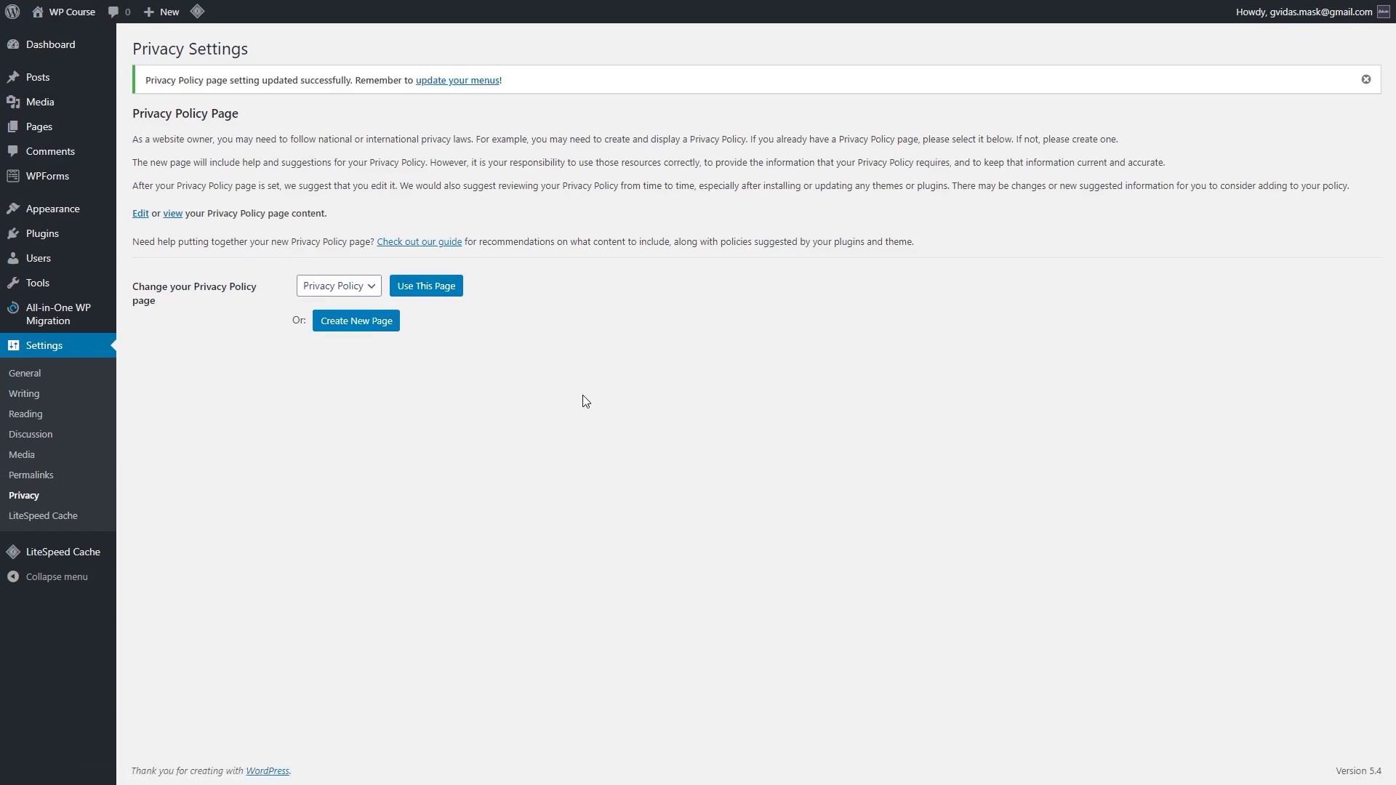
Step: Review the LiteSpeed Cache General tab settings by scrolling through them
left_click(66, 517)
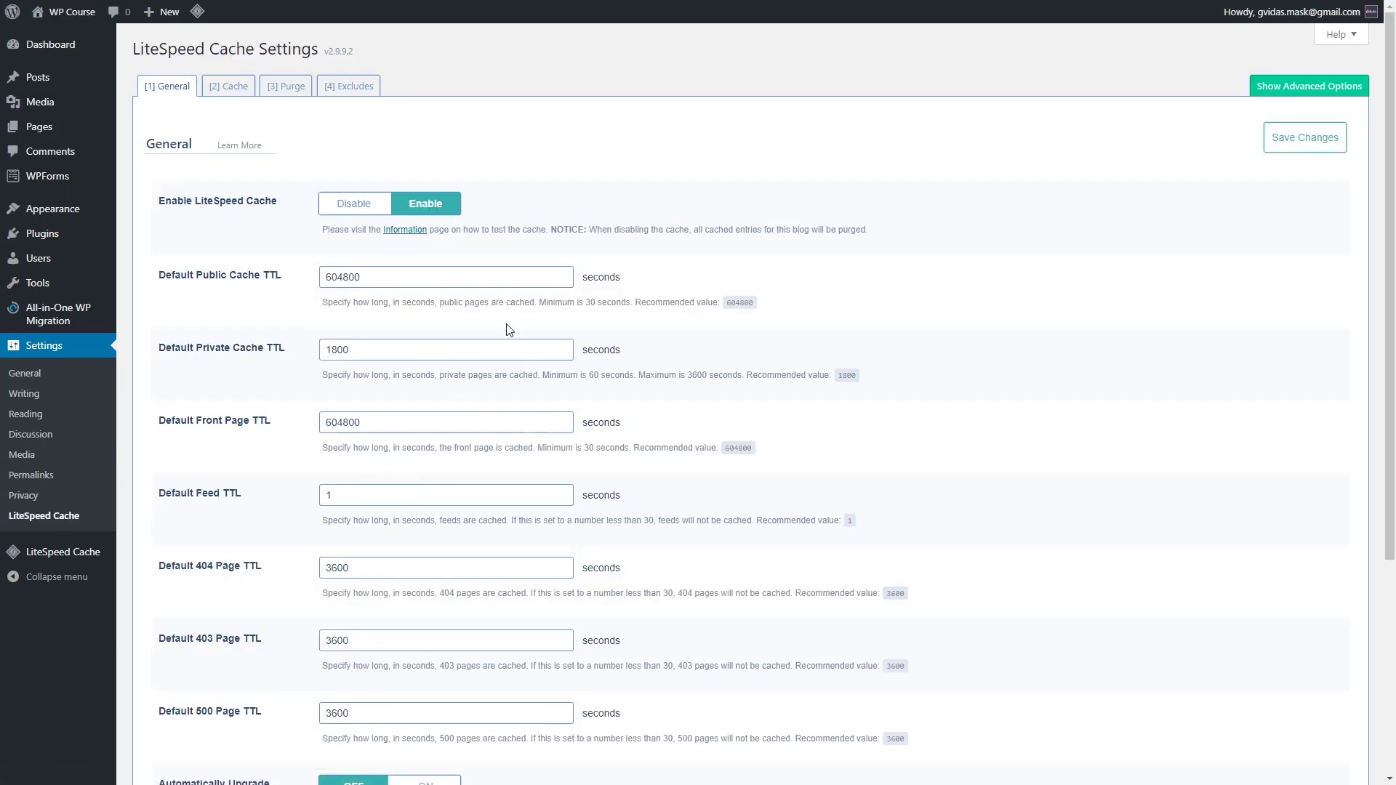
scroll(511, 408, "down", 5)
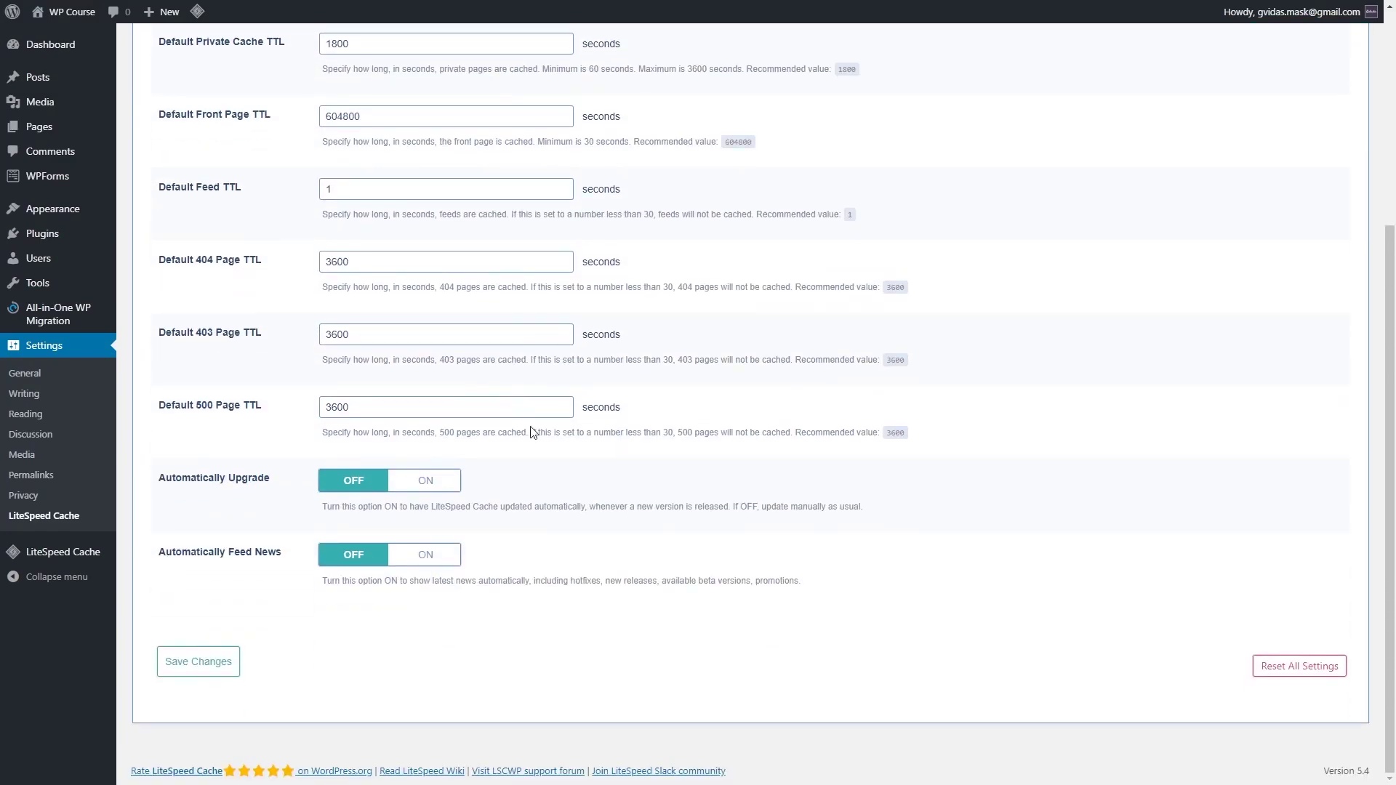
scroll(511, 408, "up", 5)
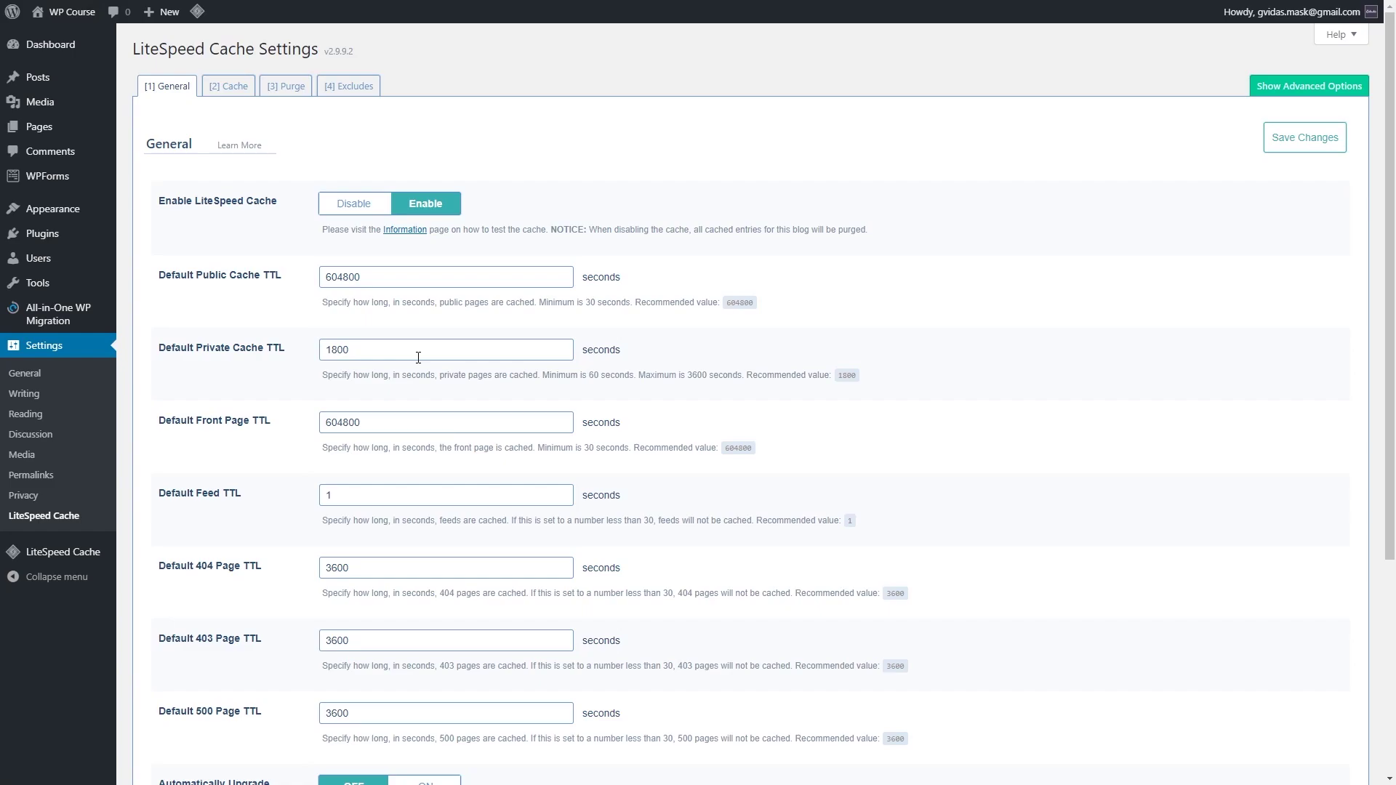
scroll(596, 378, "down", 4)
scroll(608, 399, "up", 4)
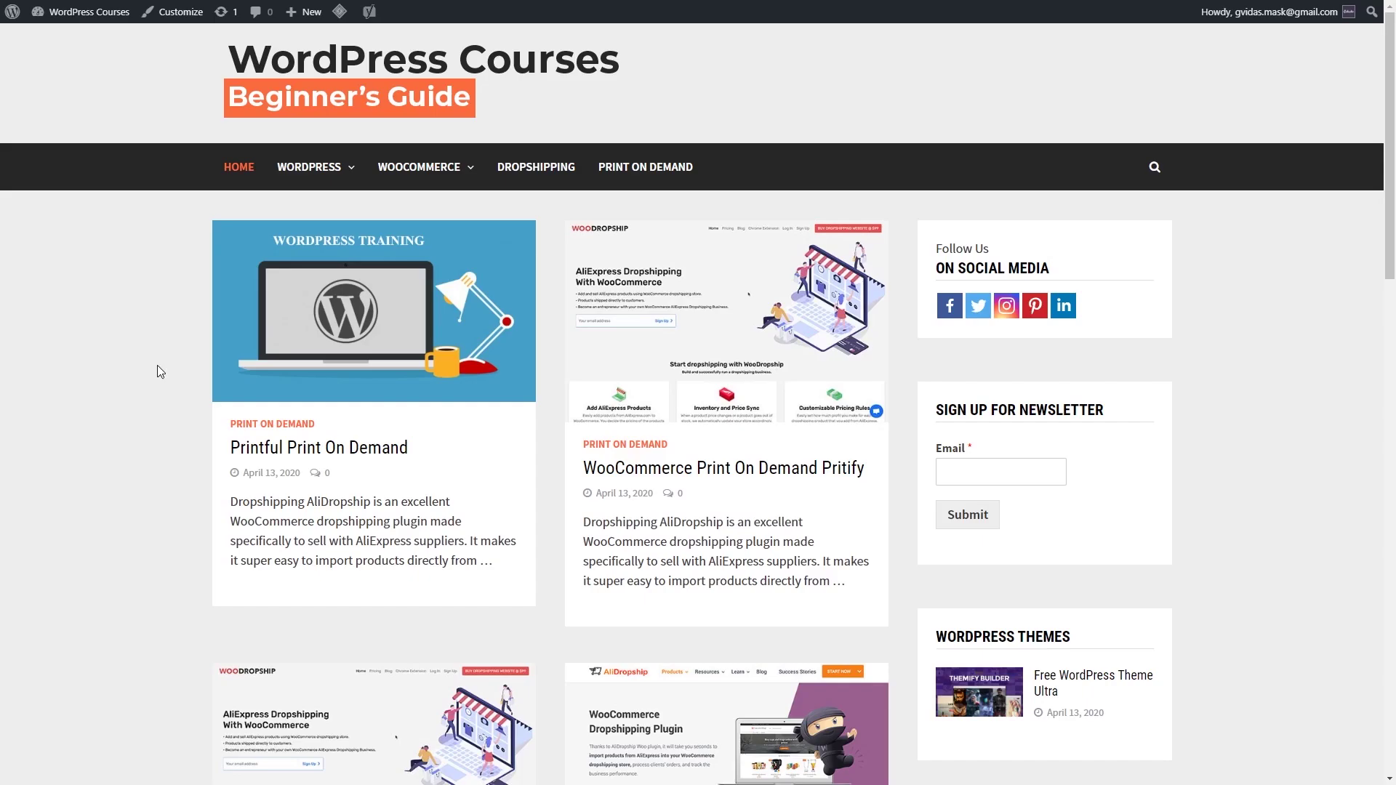
Step: Browse the demo site's home page and its Privacy Policy page
scroll(182, 356, "down", 15)
scroll(196, 392, "down", 3)
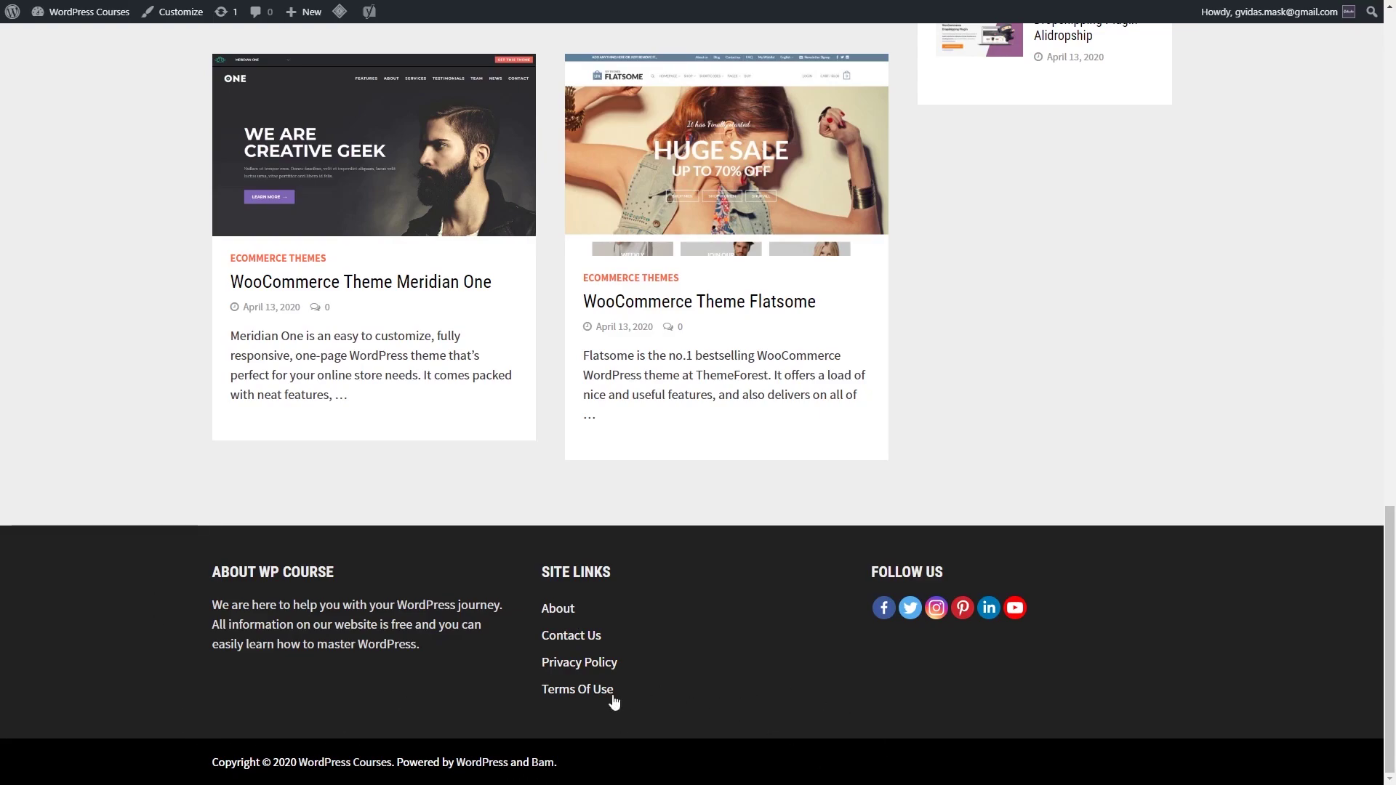
left_click(605, 665)
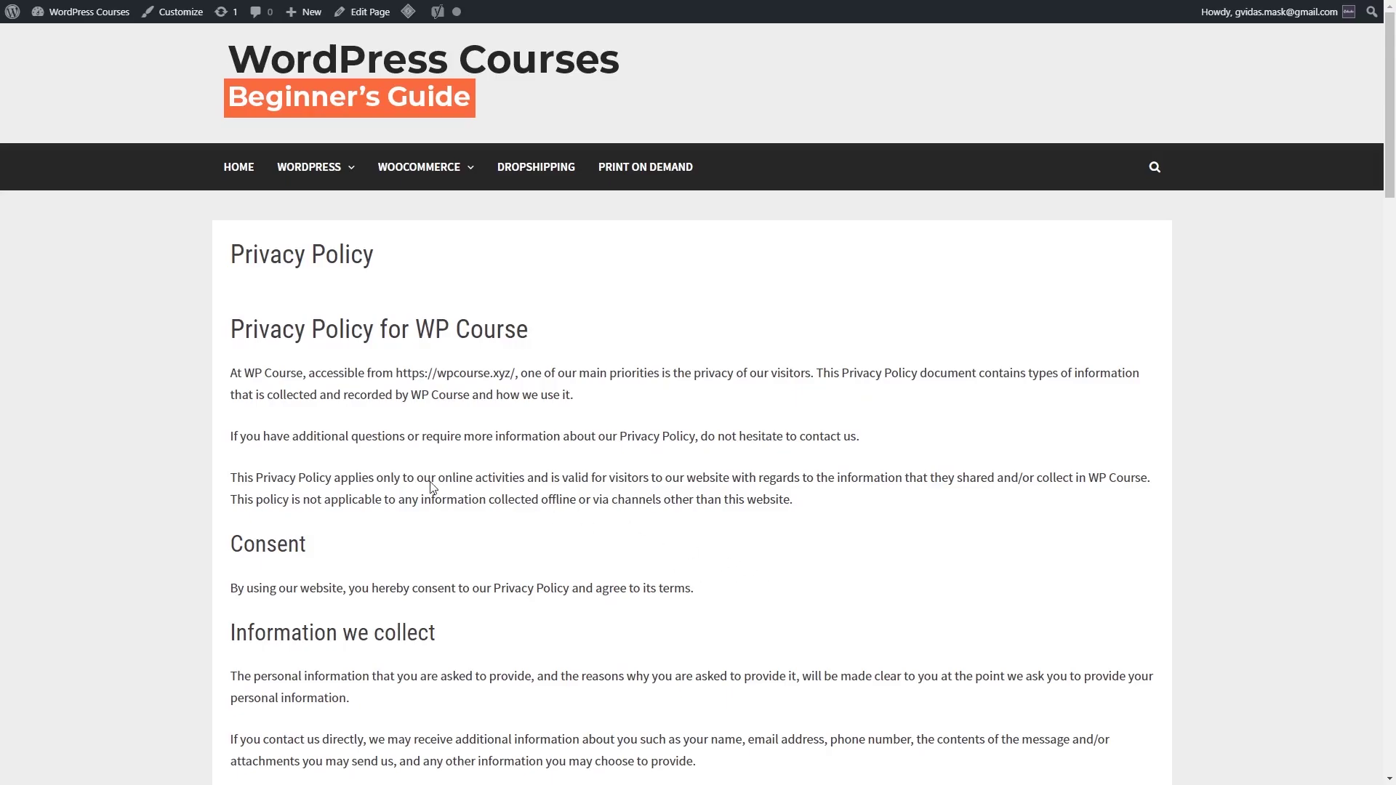
scroll(567, 523, "down", 4)
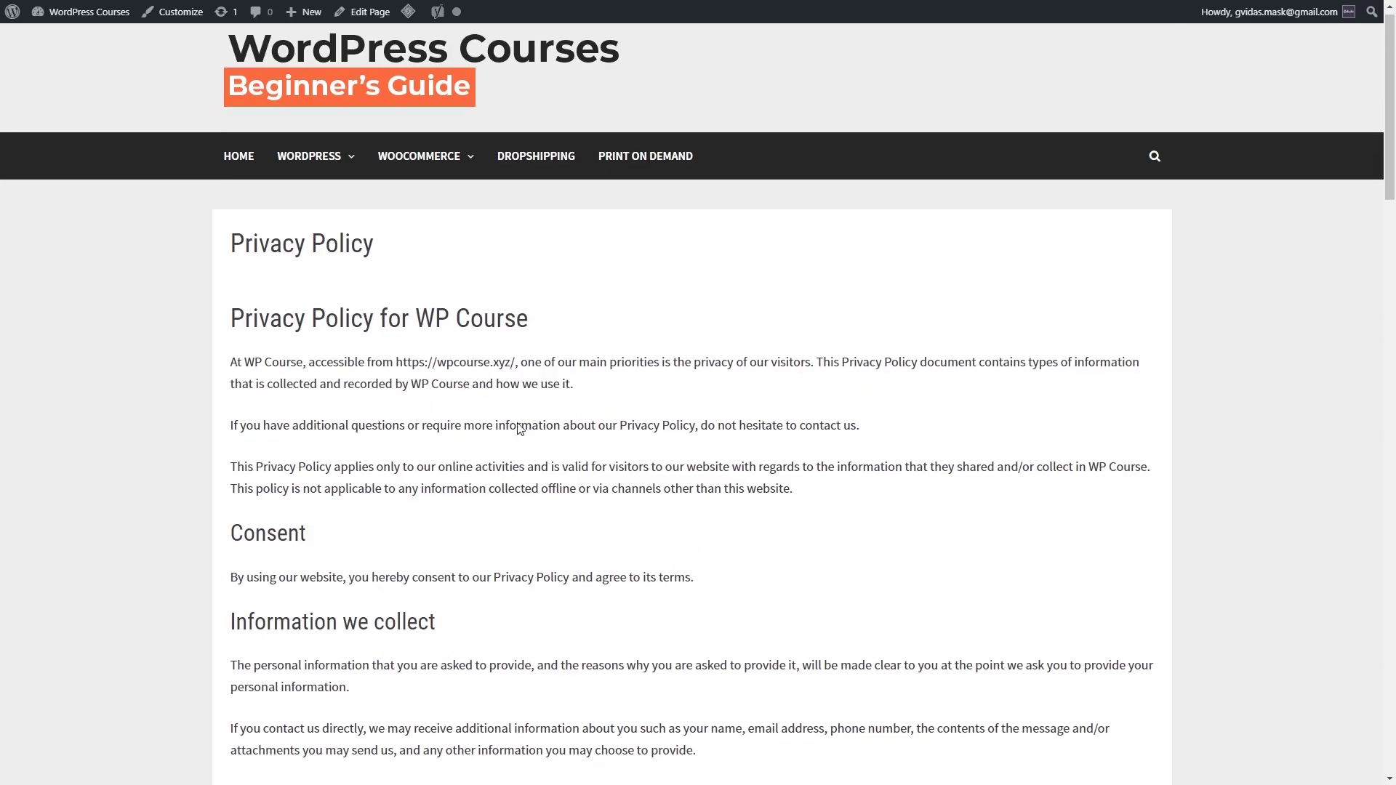
scroll(638, 420, "down", 20)
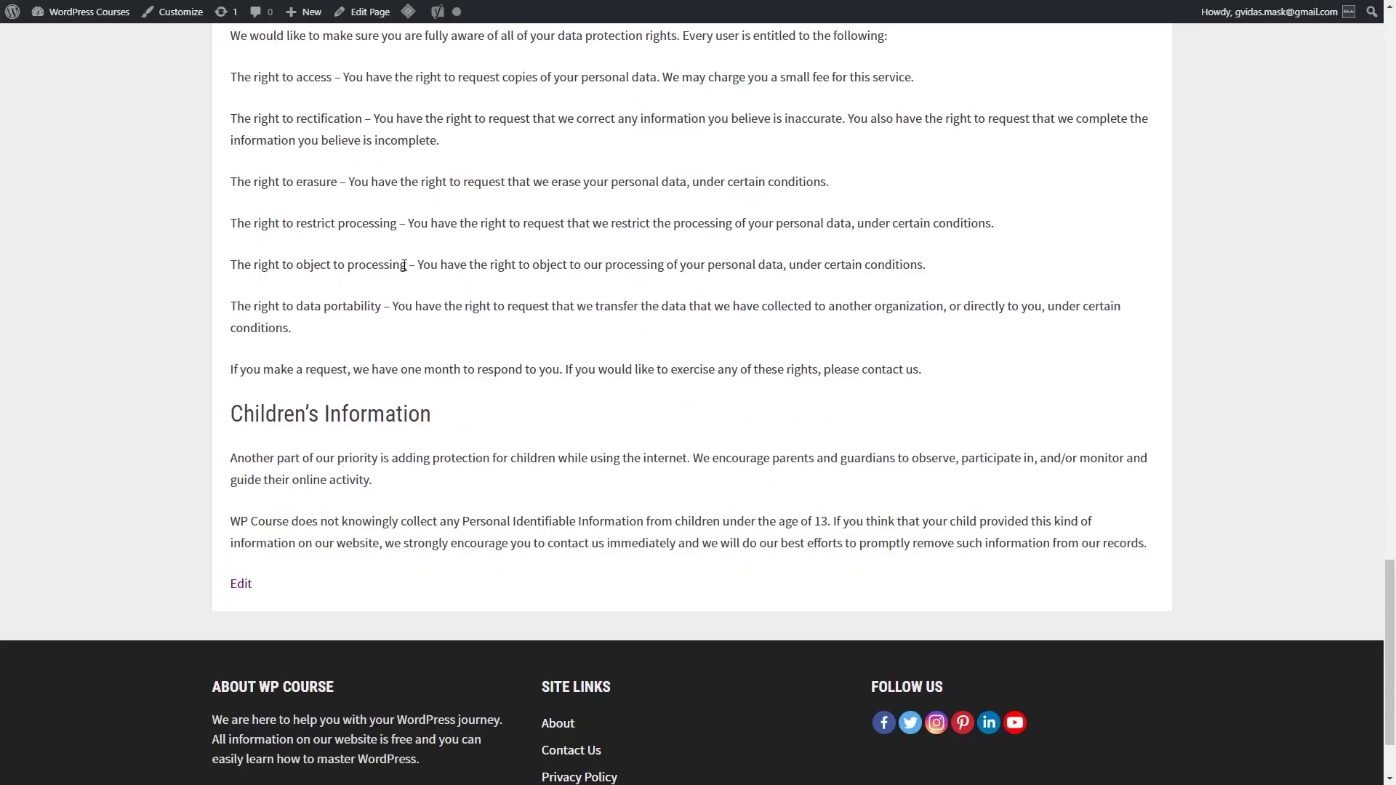
scroll(403, 265, "down", 2)
Step: Look over the Contact Us page, then return to the site's home page
left_click(582, 637)
scroll(520, 430, "down", 3)
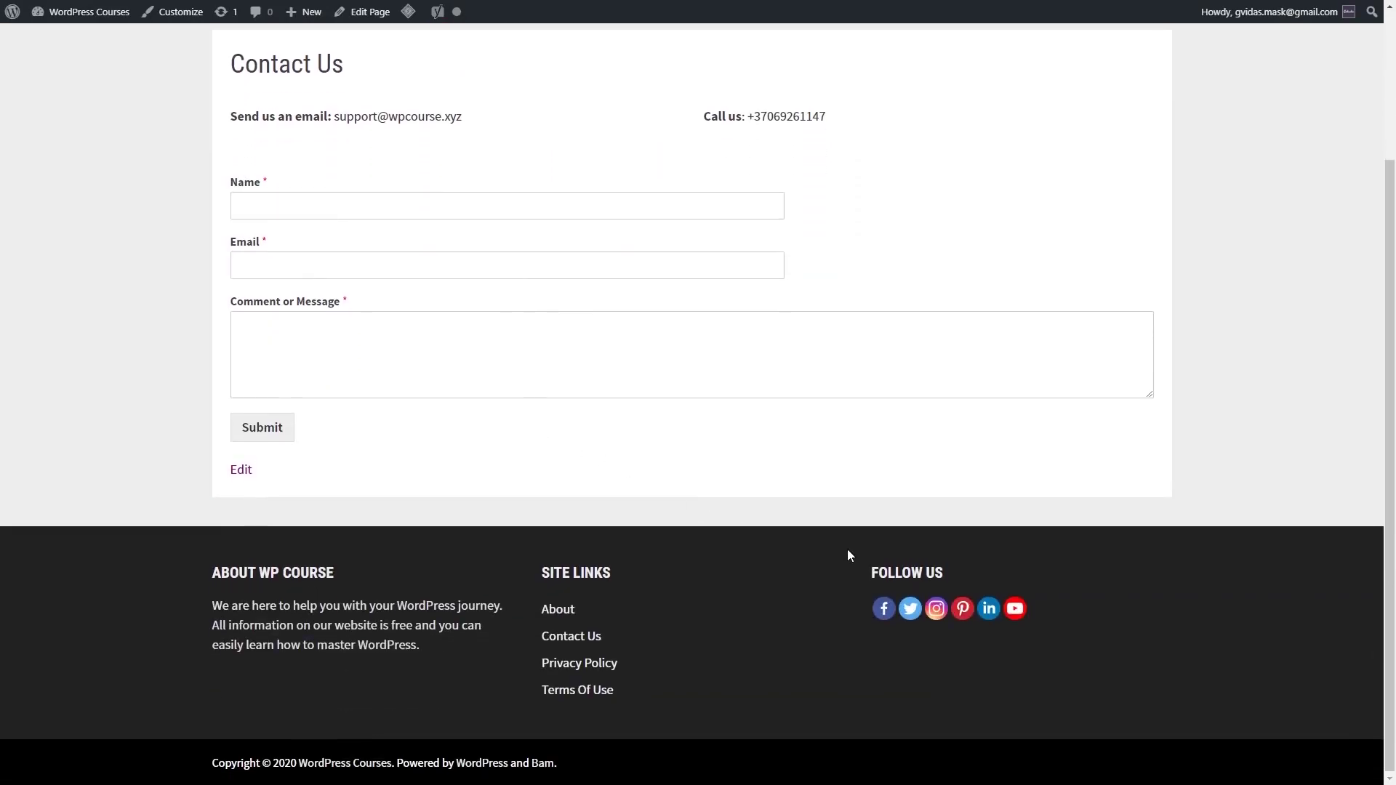
scroll(829, 517, "up", 3)
left_click(240, 171)
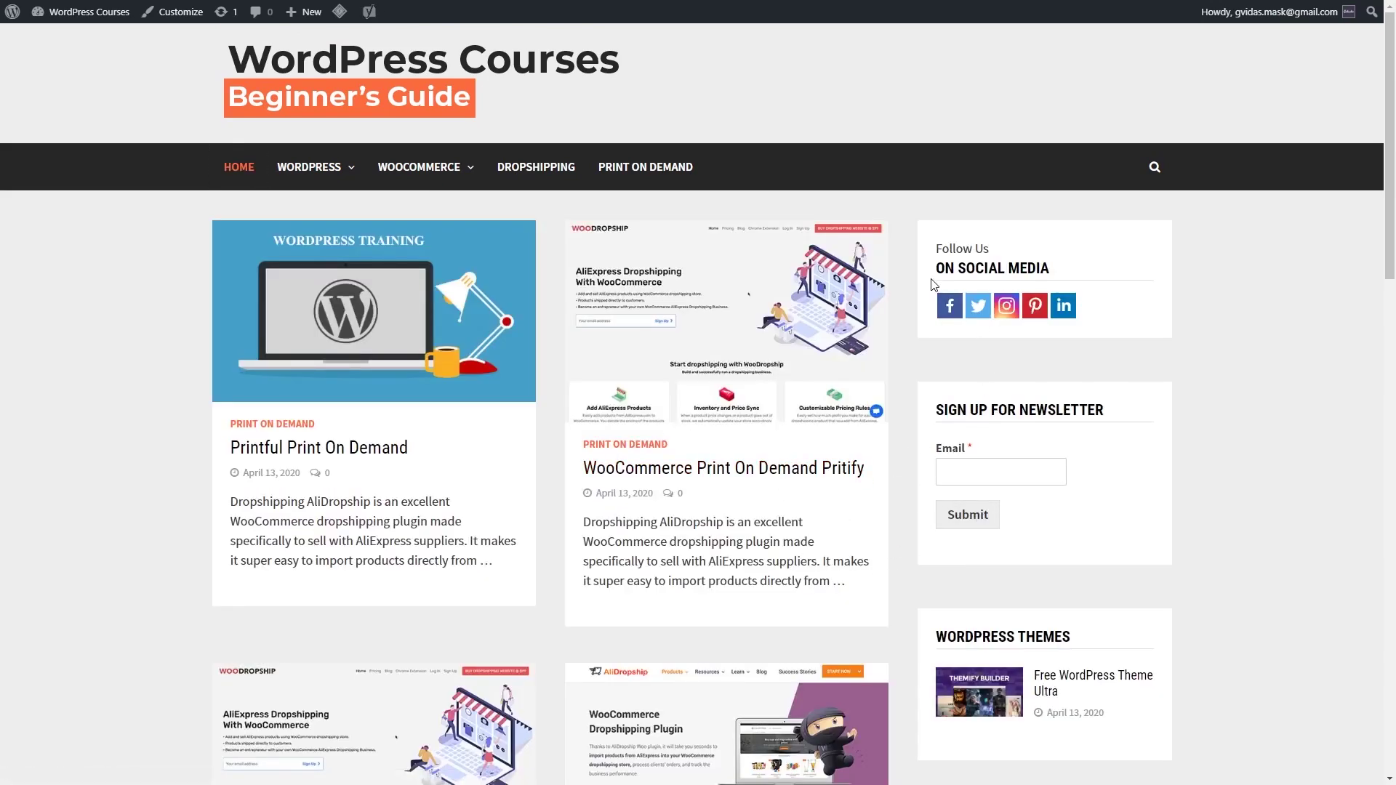
scroll(227, 354, "down", 15)
scroll(250, 356, "up", 13)
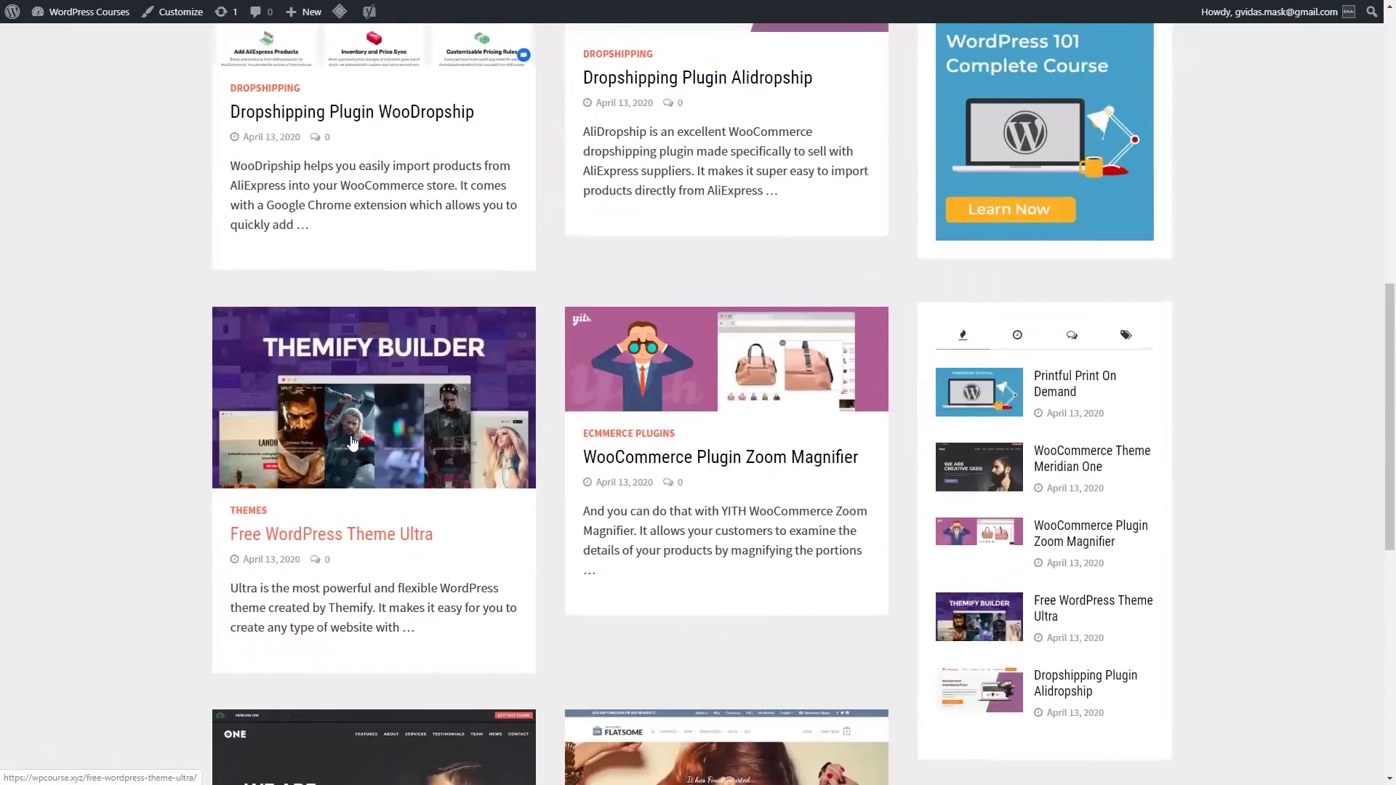
scroll(413, 475, "up", 2)
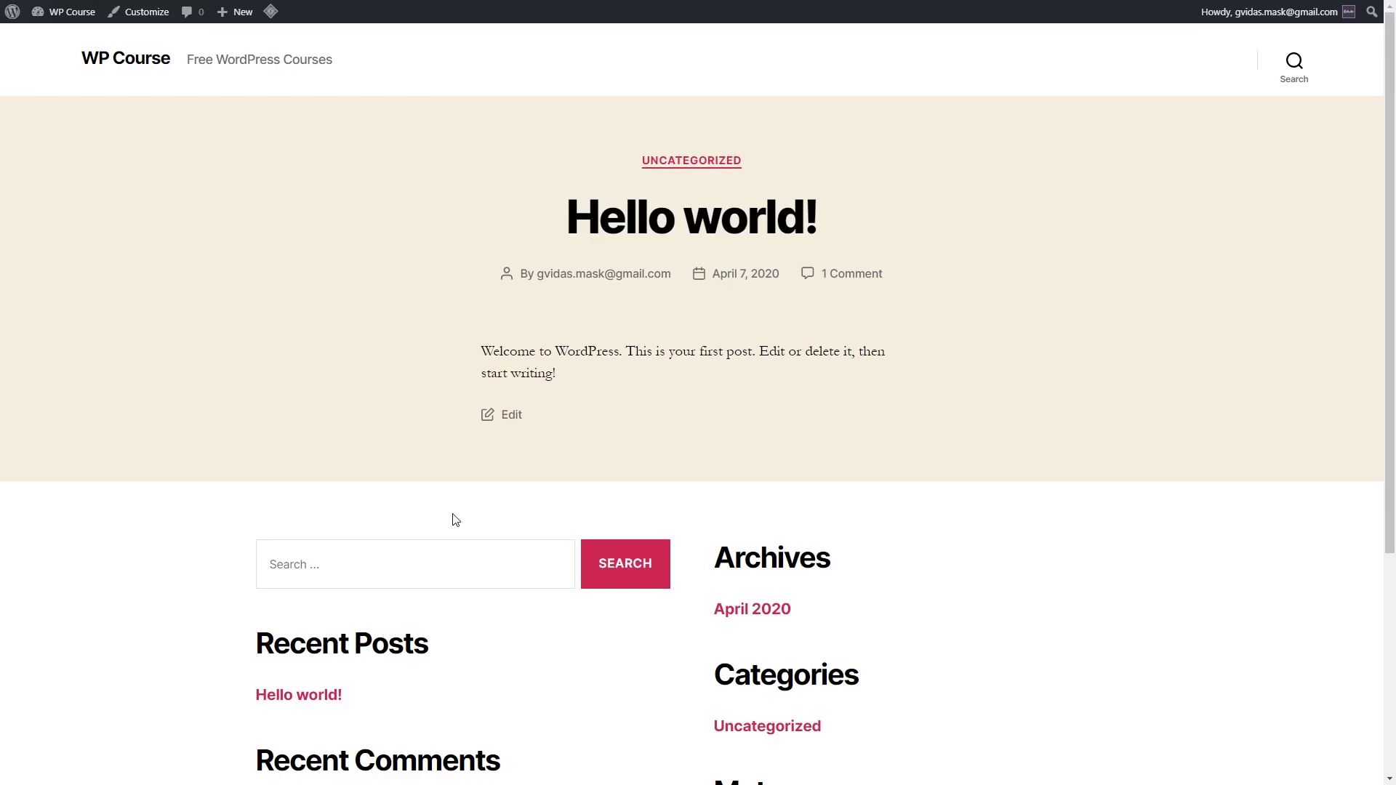
Step: Return to the admin dashboard and start adding a new theme from Appearance > Themes
left_click(64, 33)
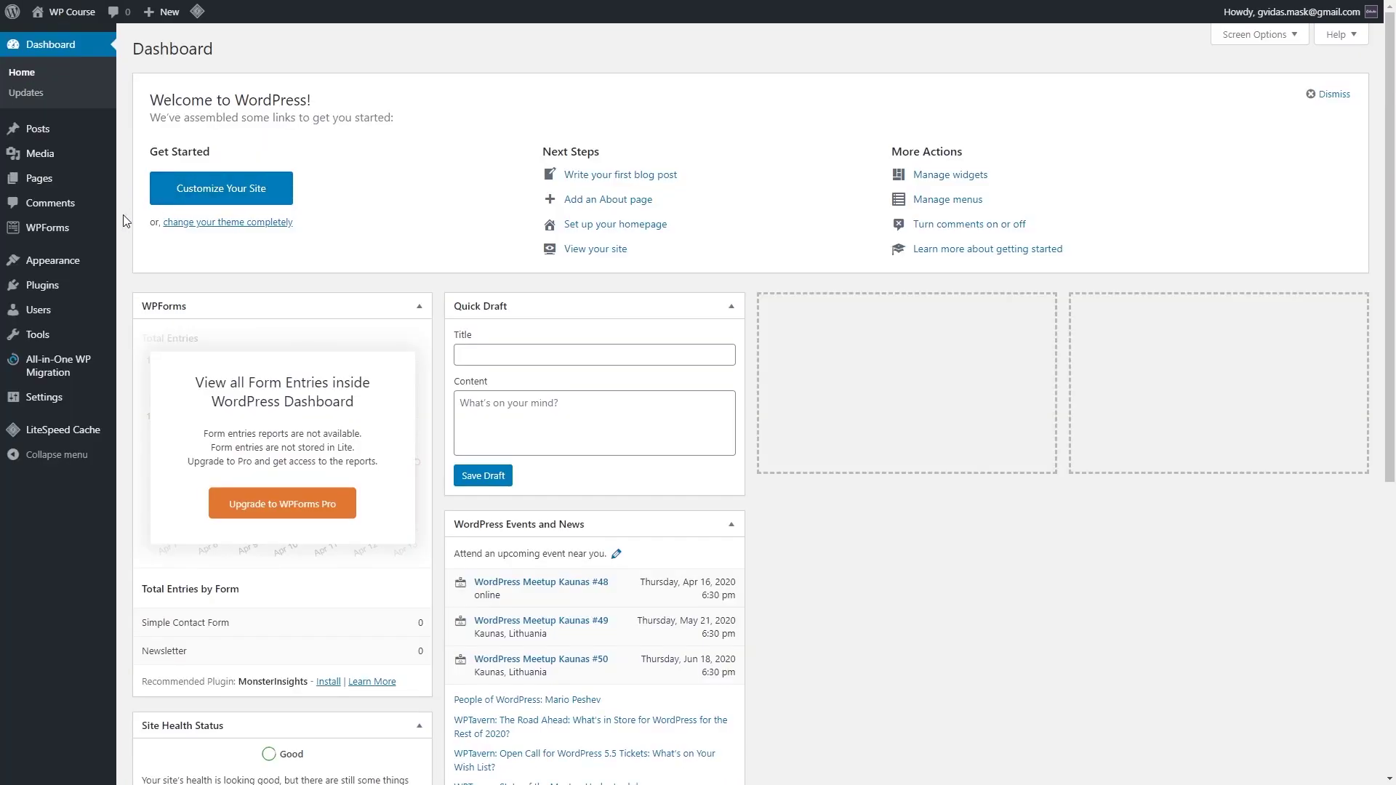
mouse_move(91, 263)
left_click(151, 266)
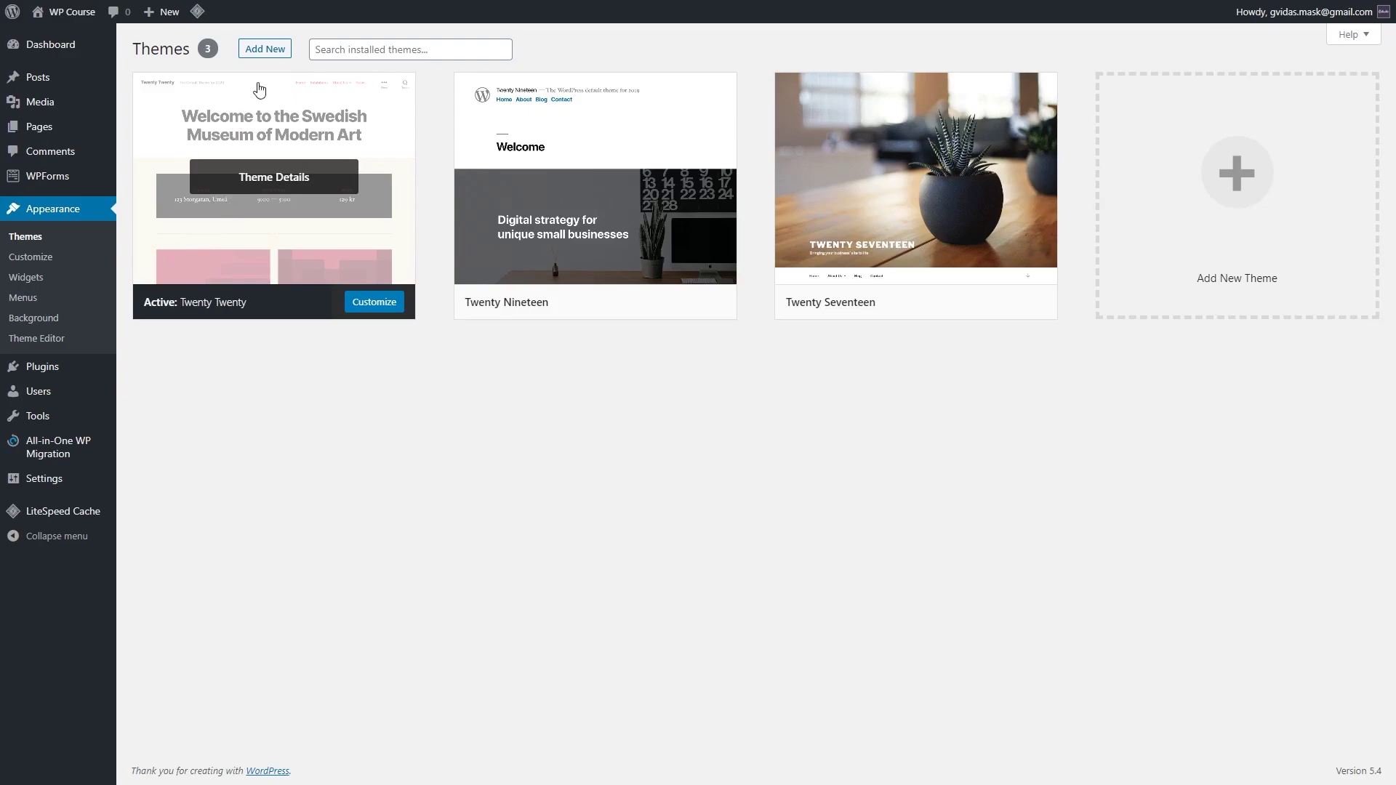
left_click(269, 50)
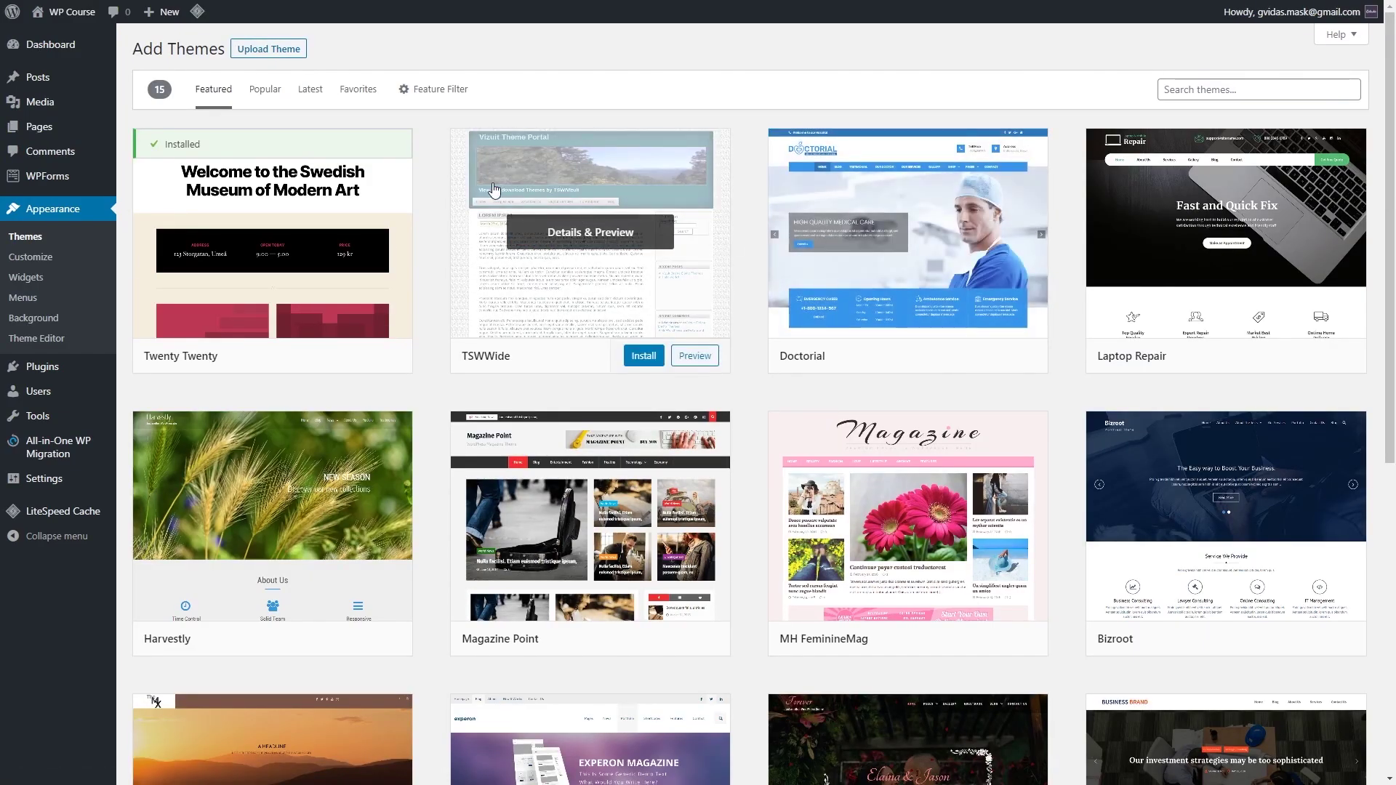
Step: Browse the Popular themes catalogue of 3963 themes
scroll(582, 509, "down", 7)
scroll(1059, 456, "up", 7)
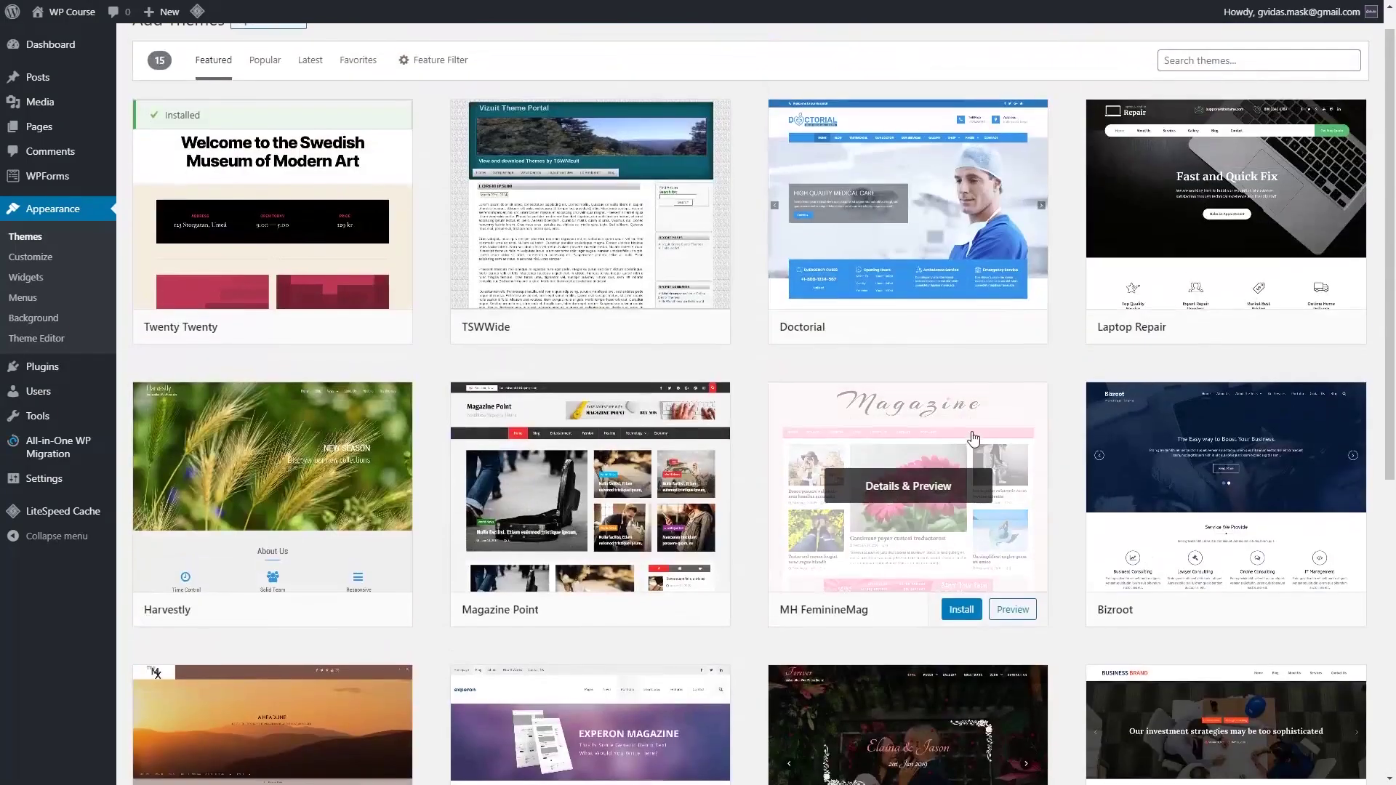
left_click(265, 89)
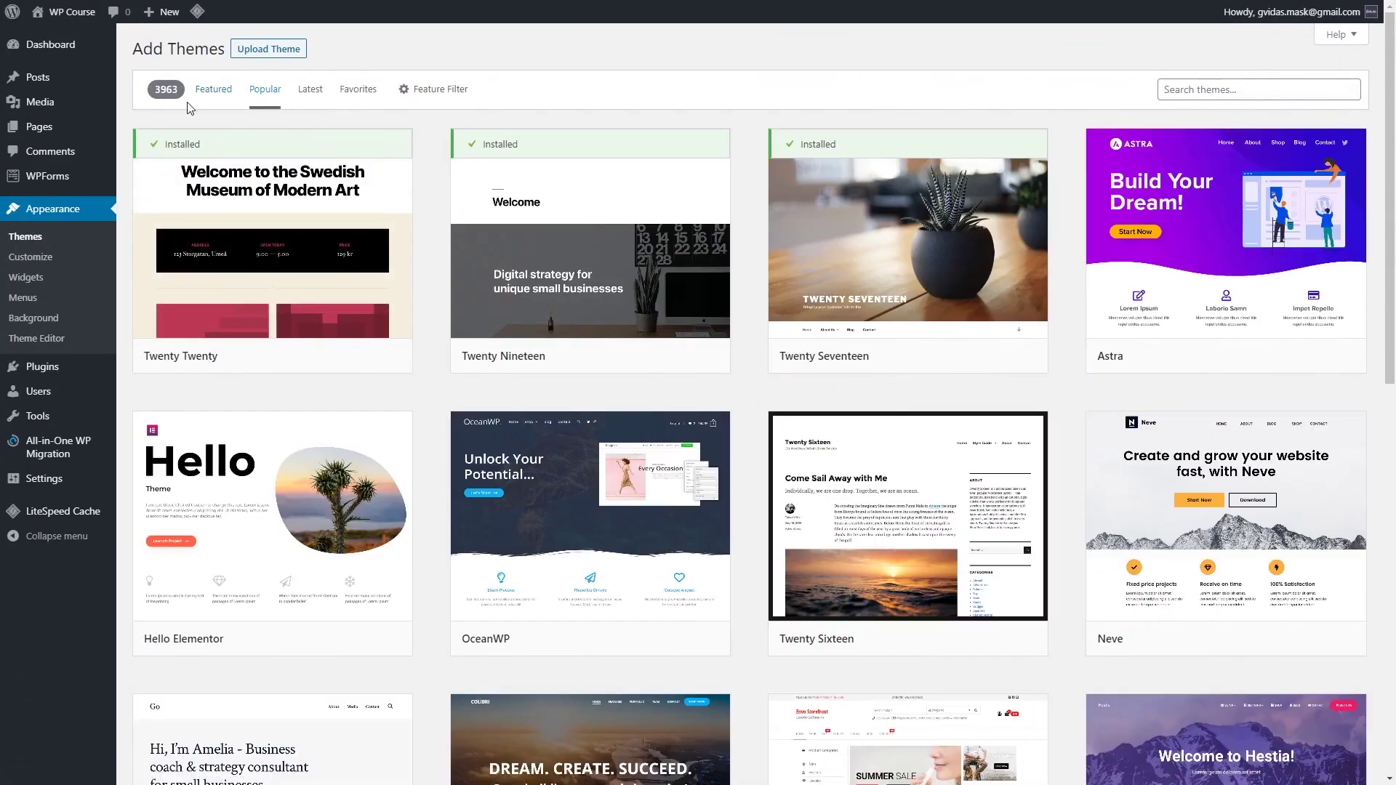
mouse_move(663, 267)
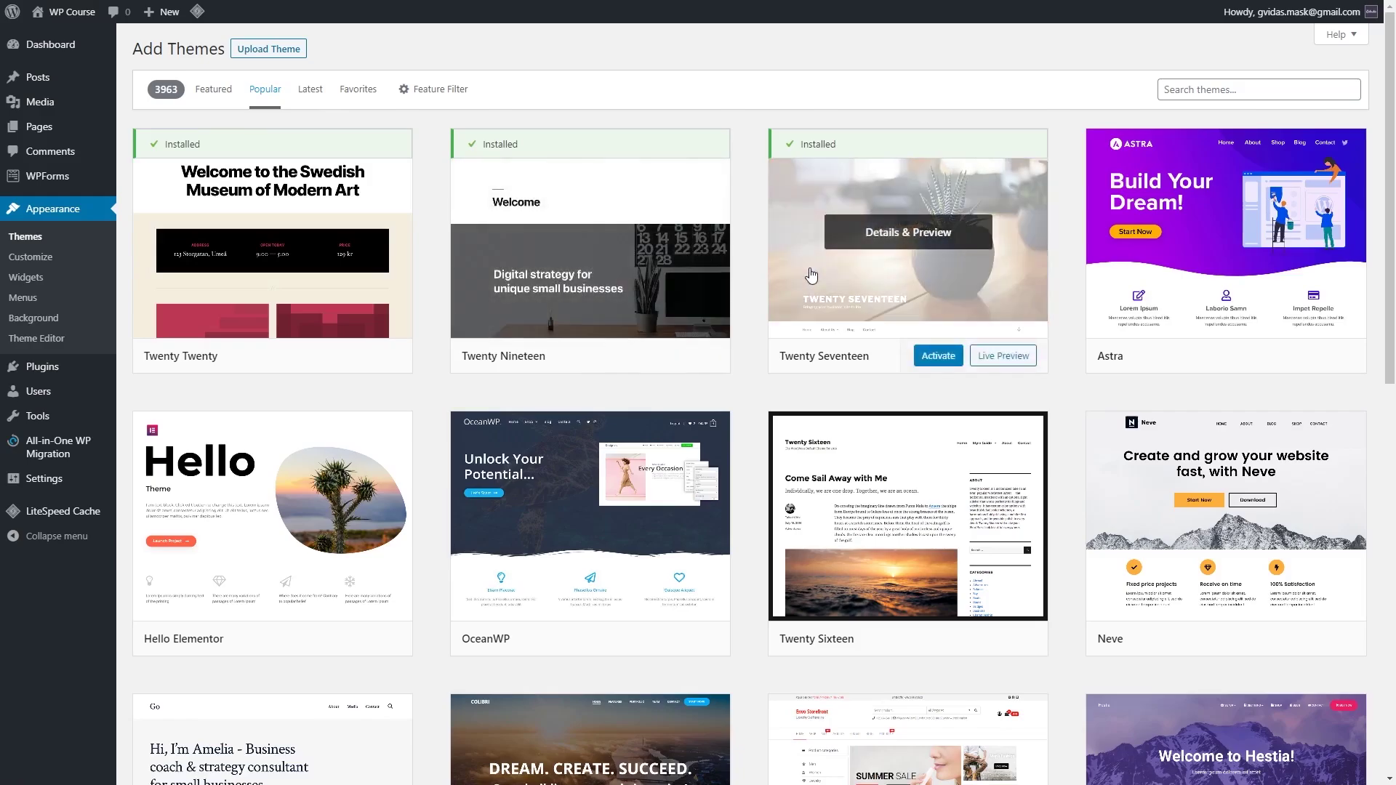
scroll(1003, 327, "down", 5)
scroll(1004, 327, "down", 15)
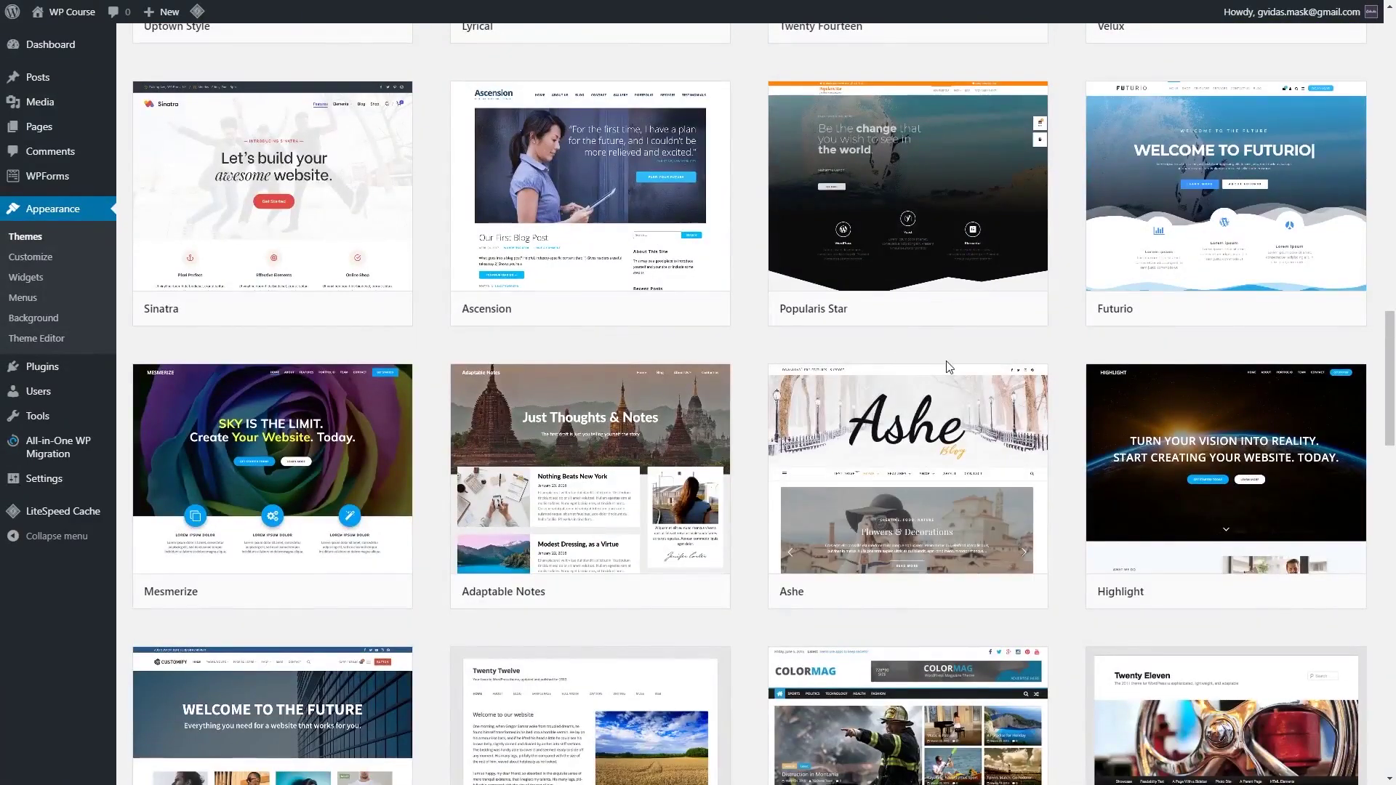
scroll(809, 367, "up", 20)
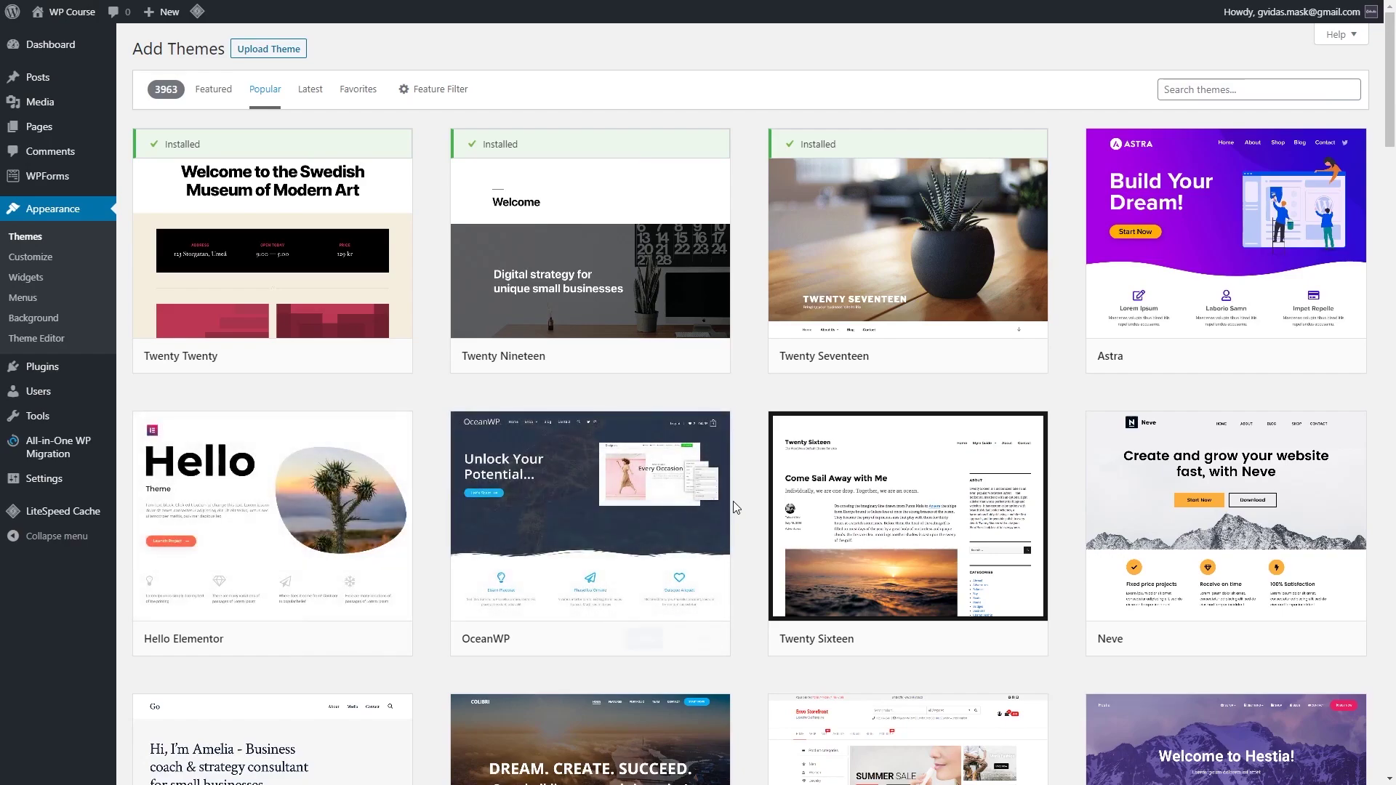
mouse_move(844, 484)
Step: Search themes for 'bam', install the Bam theme and activate it
left_click(1246, 88)
type("bam")
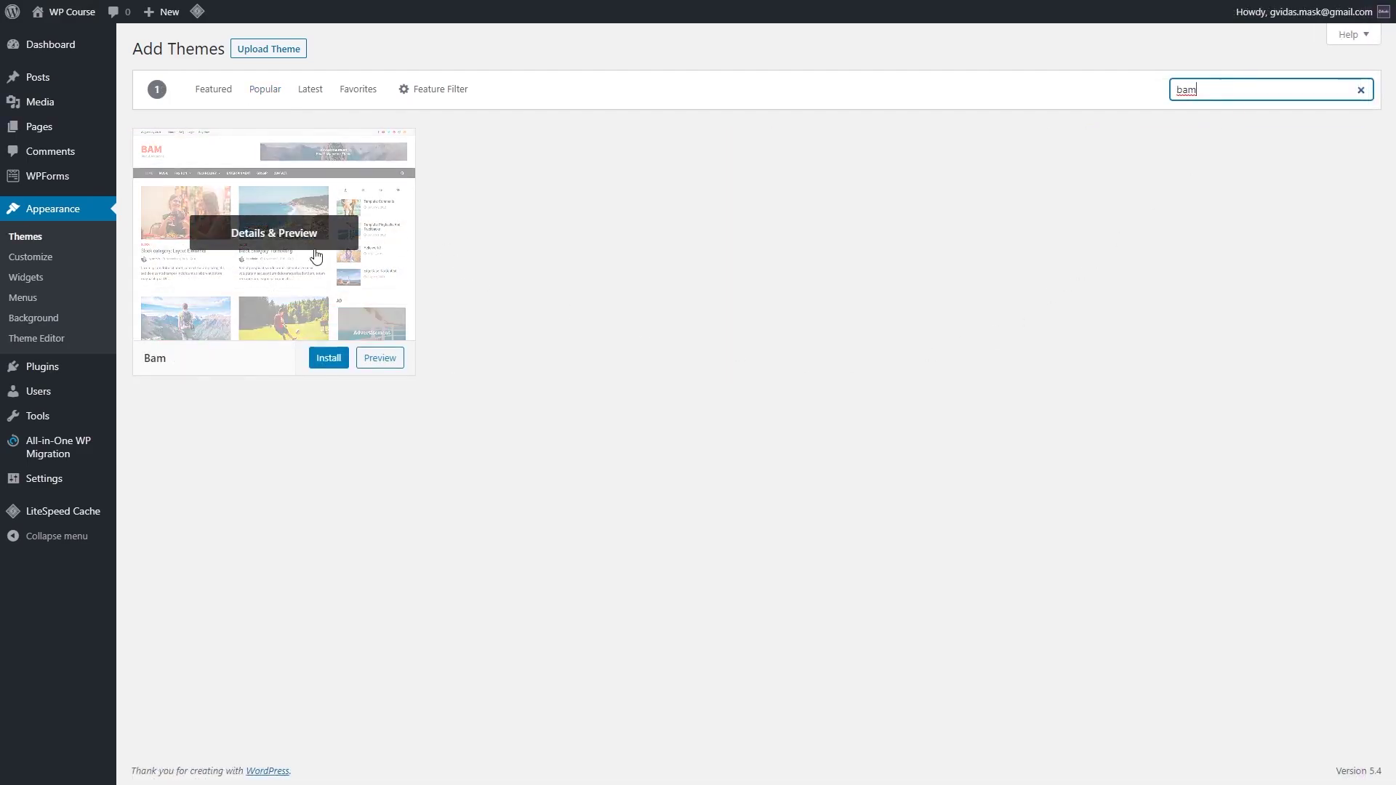
left_click(328, 358)
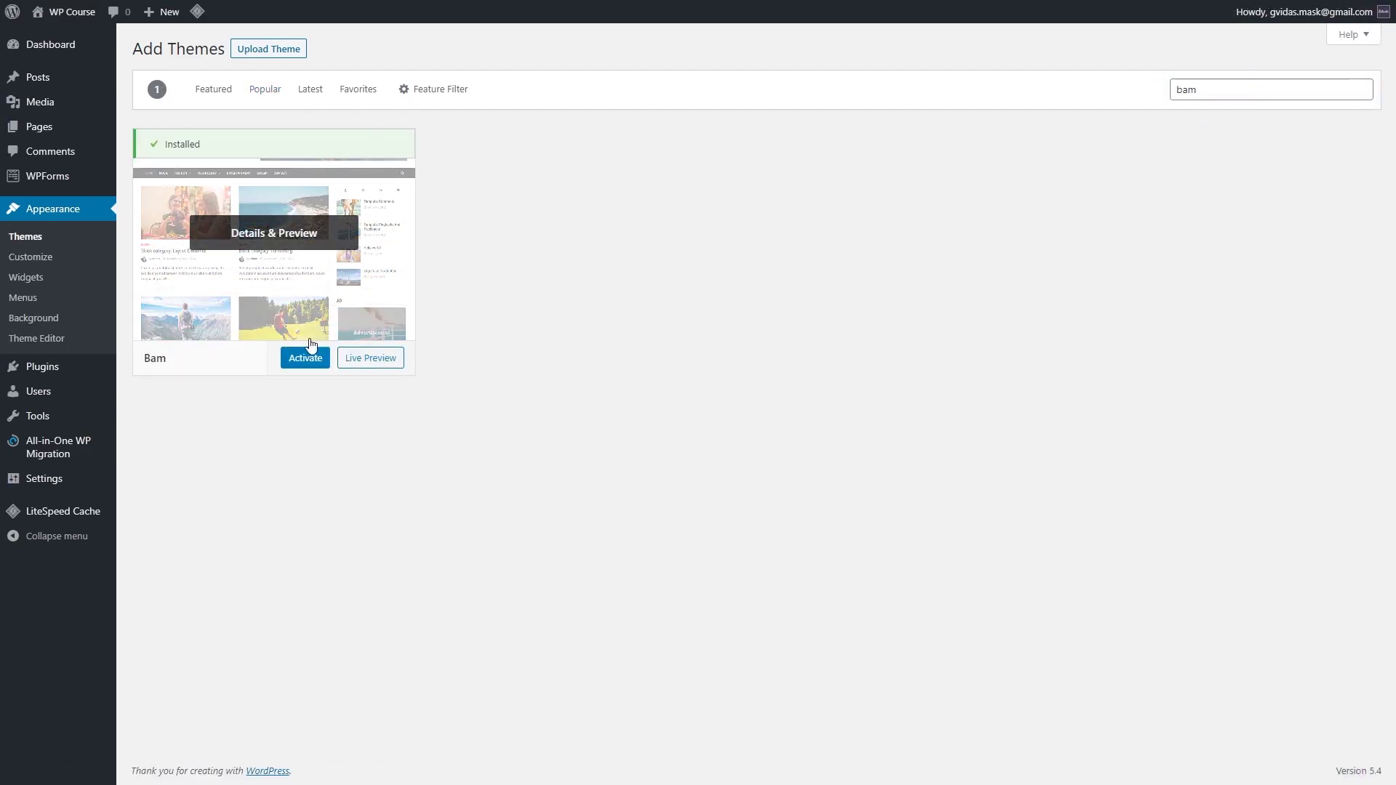
left_click(304, 357)
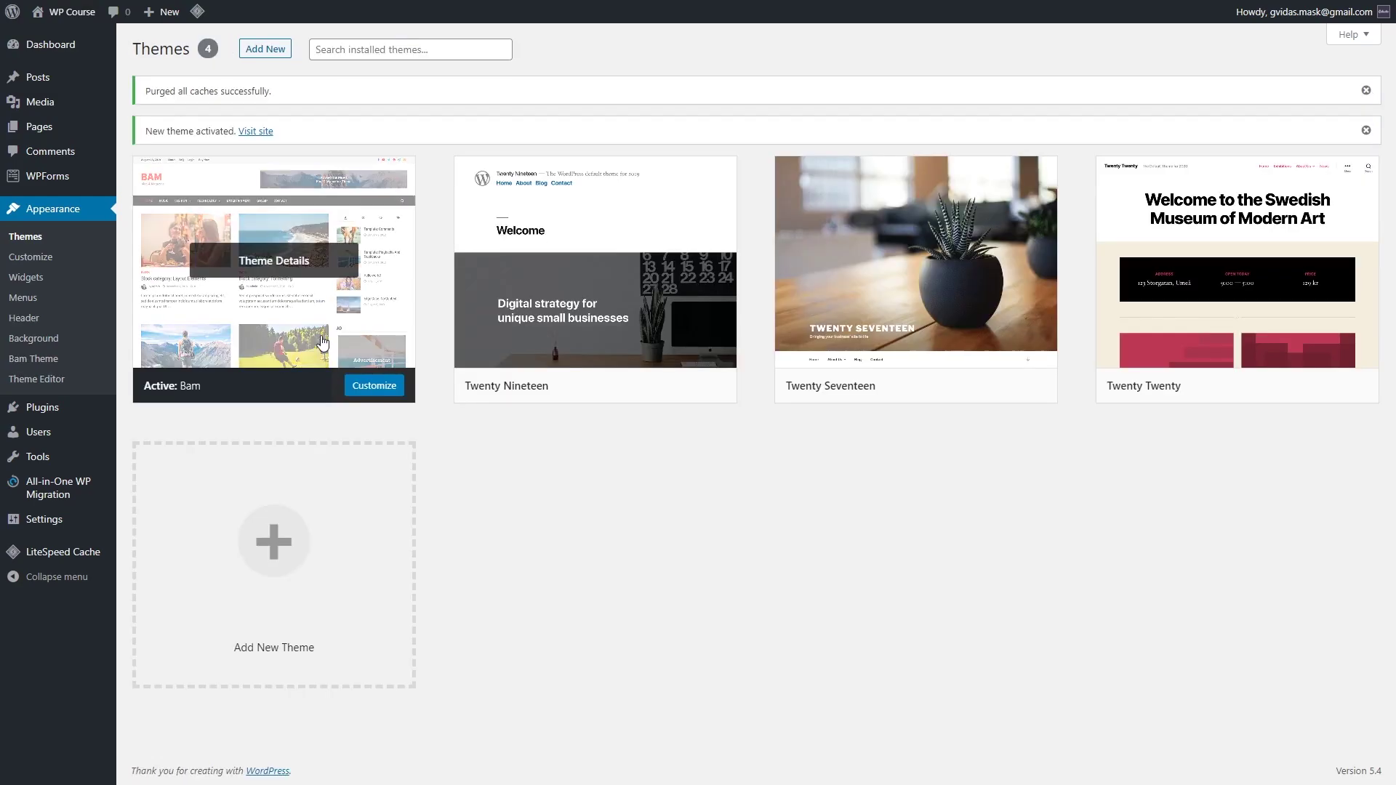
Step: Visit the live site and scroll its front page, now in the Bam theme
mouse_move(73, 13)
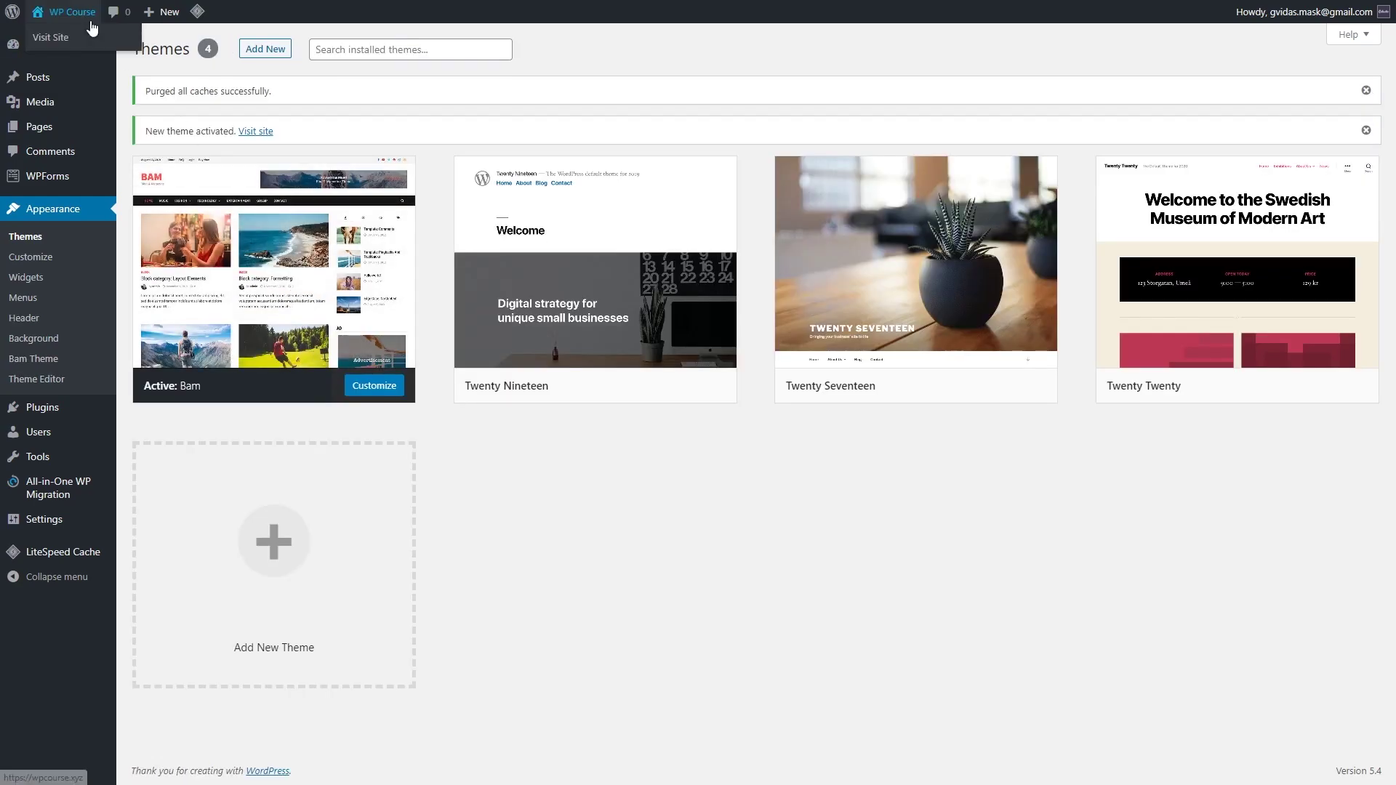
left_click(58, 40)
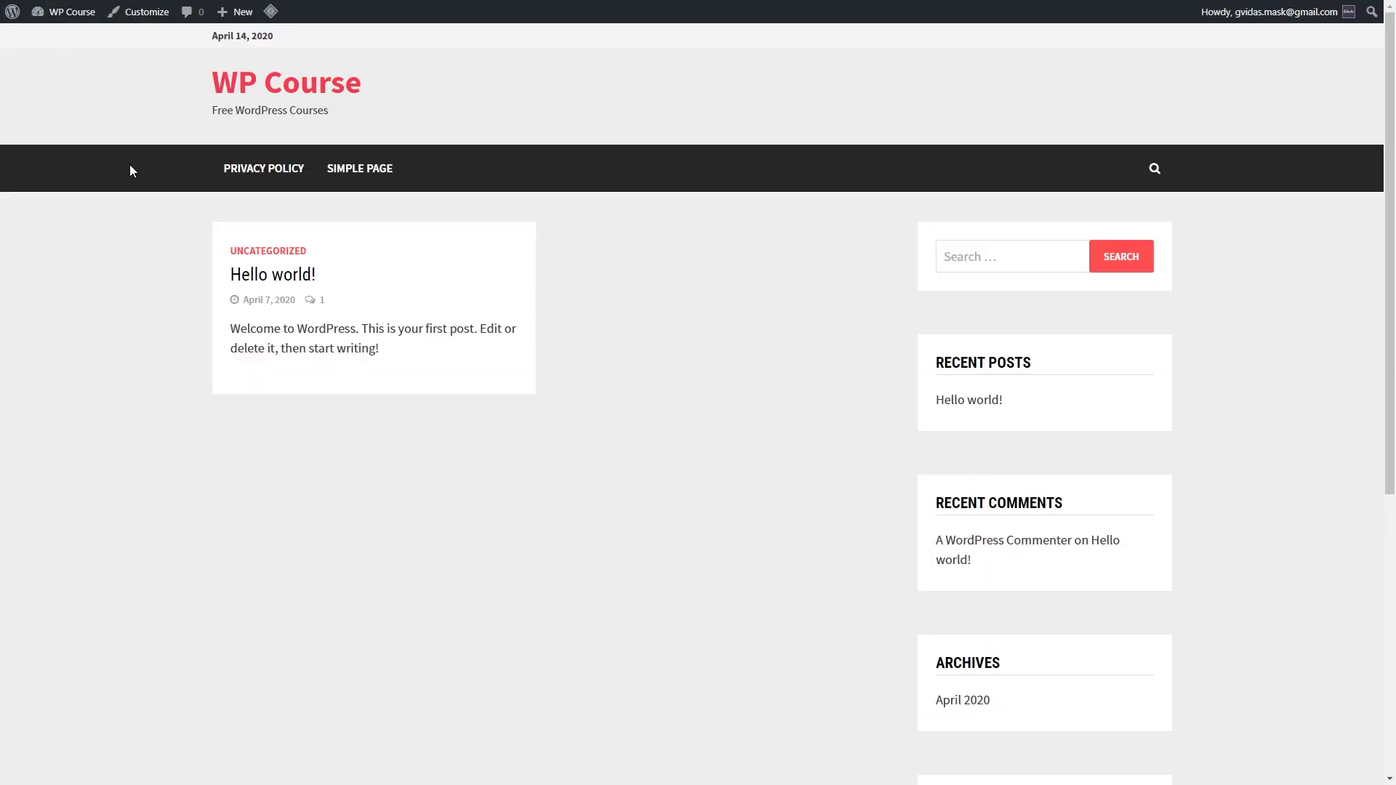
scroll(276, 471, "down", 6)
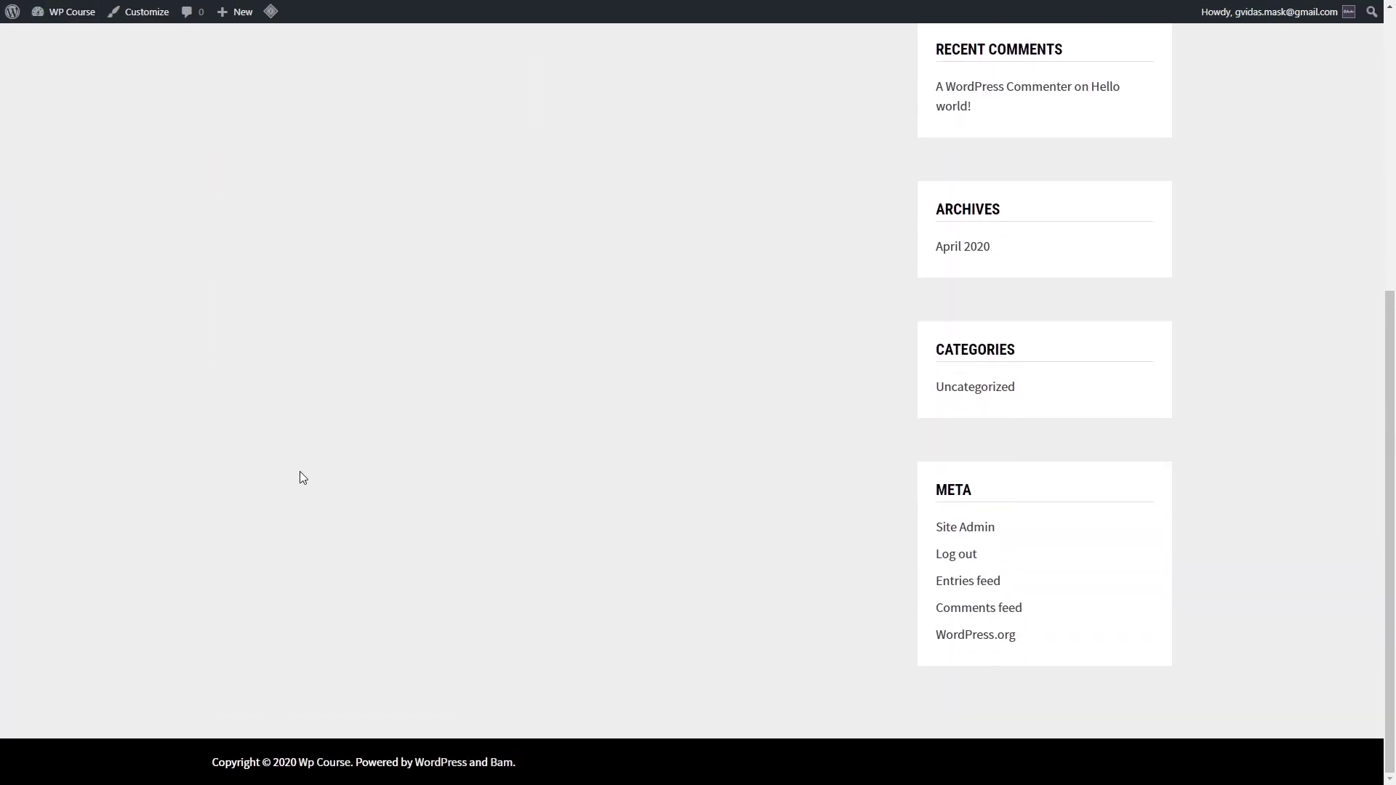
scroll(440, 494, "up", 7)
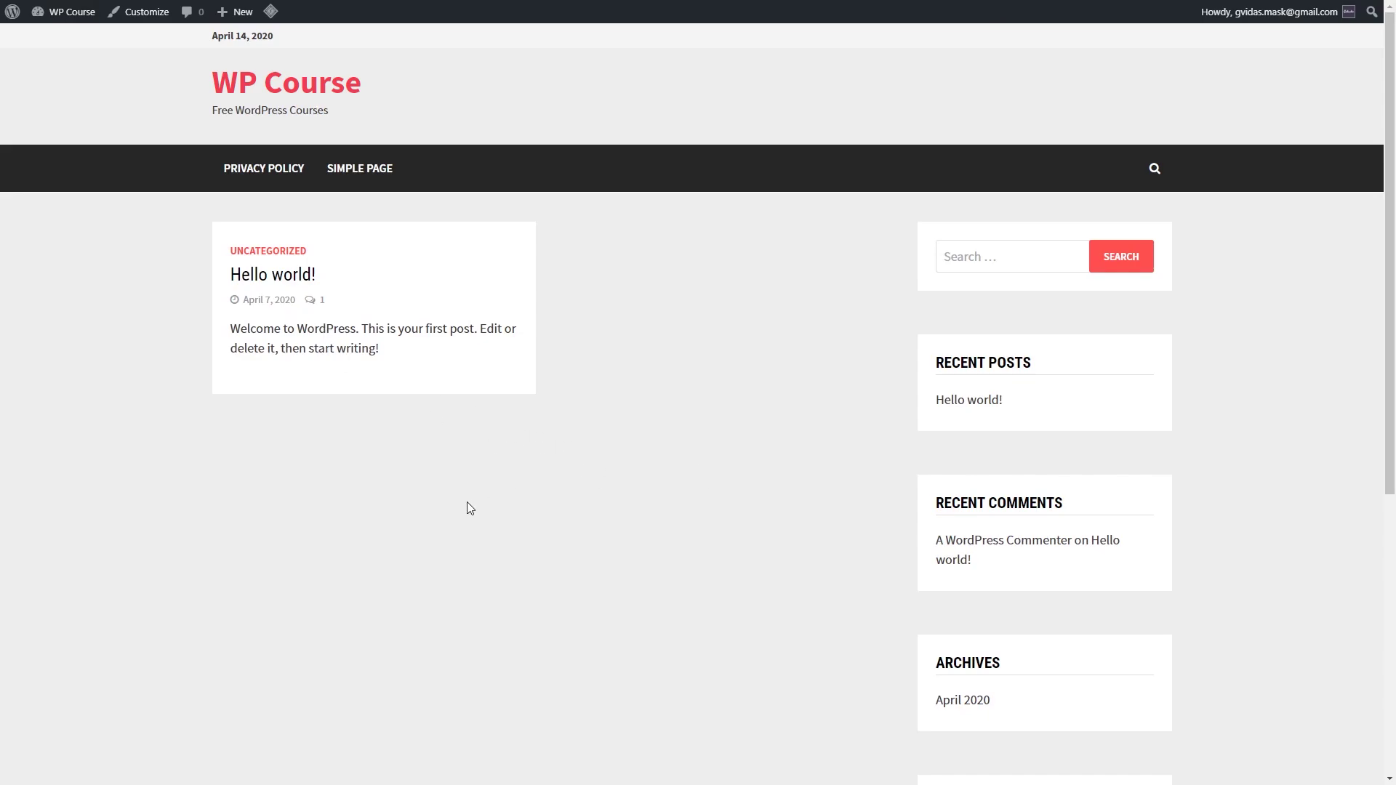
scroll(523, 470, "down", 6)
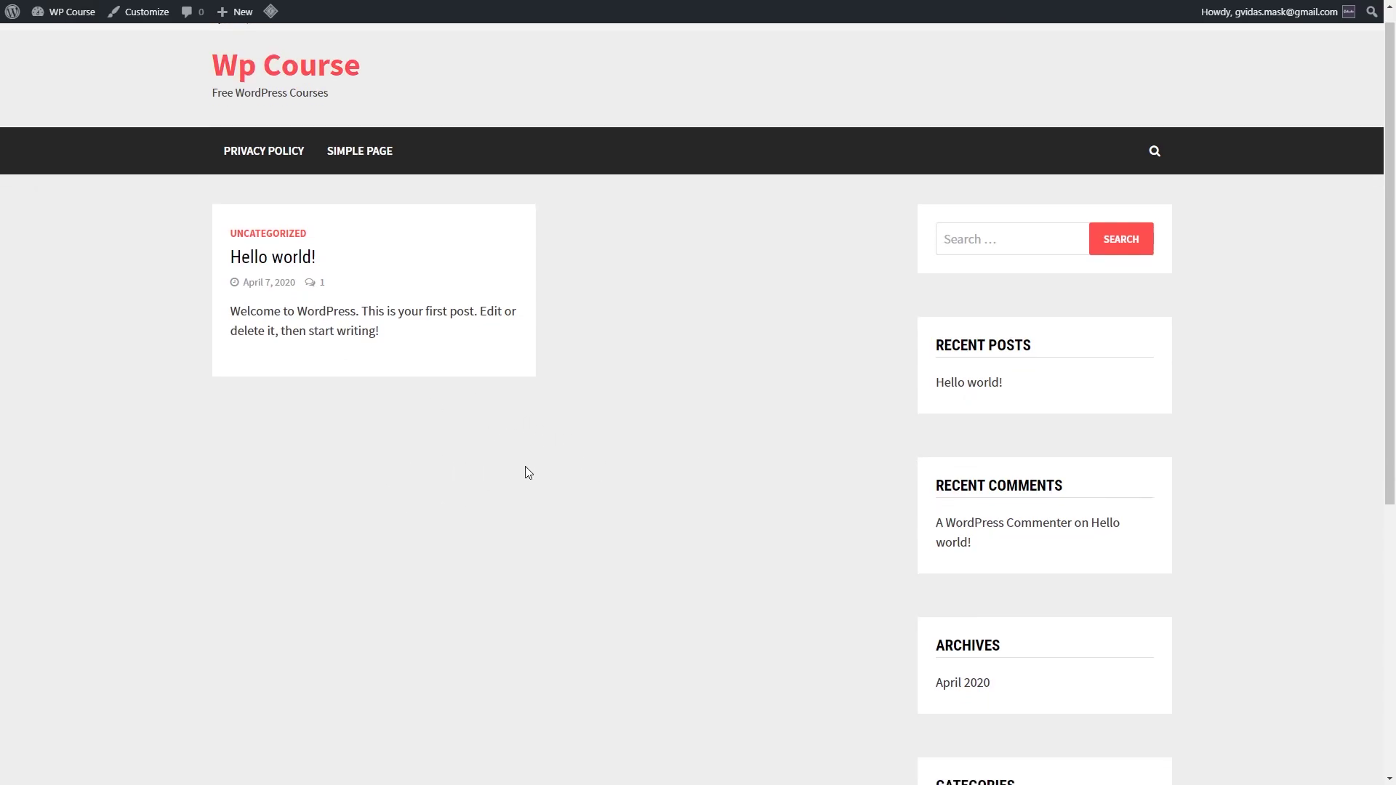
scroll(575, 524, "up", 6)
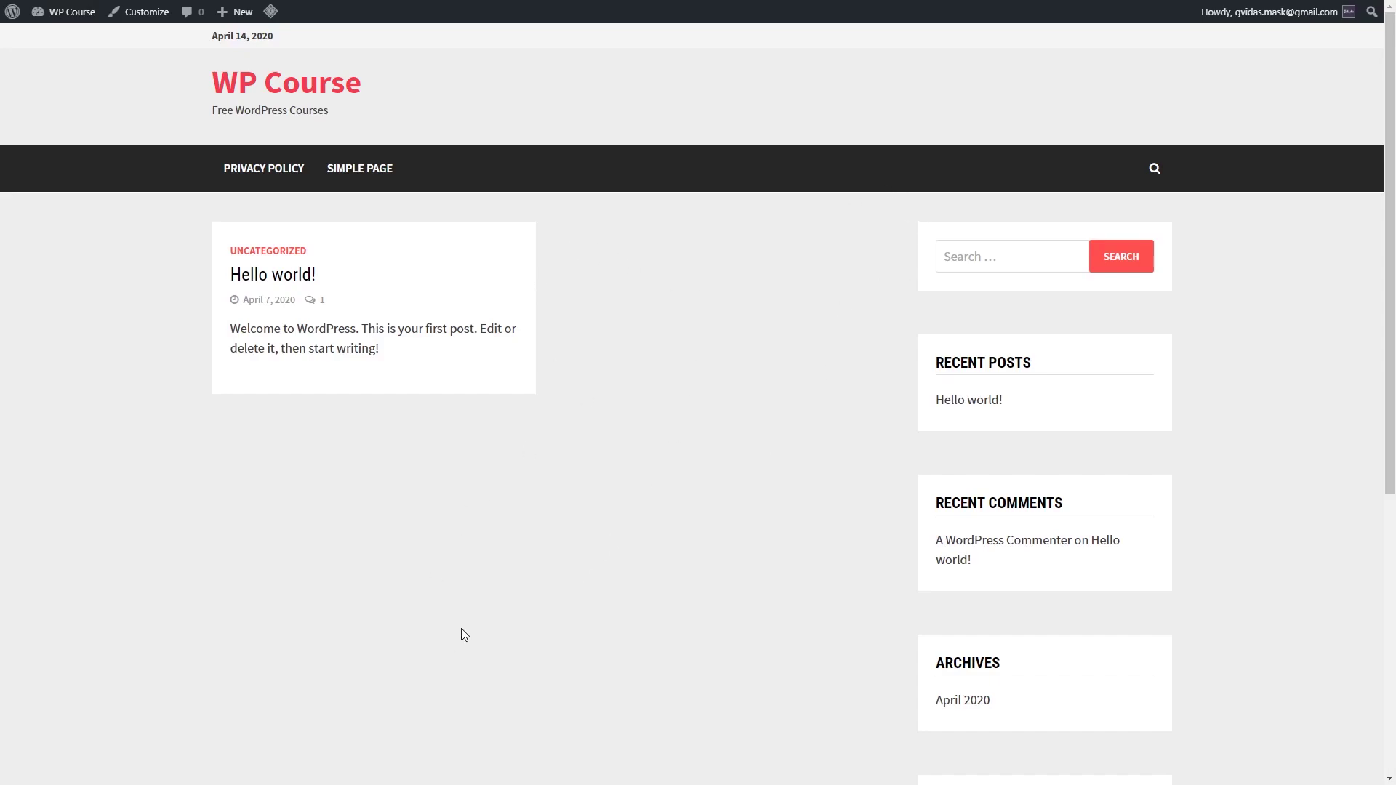
scroll(448, 526, "down", 1)
scroll(494, 518, "up", 1)
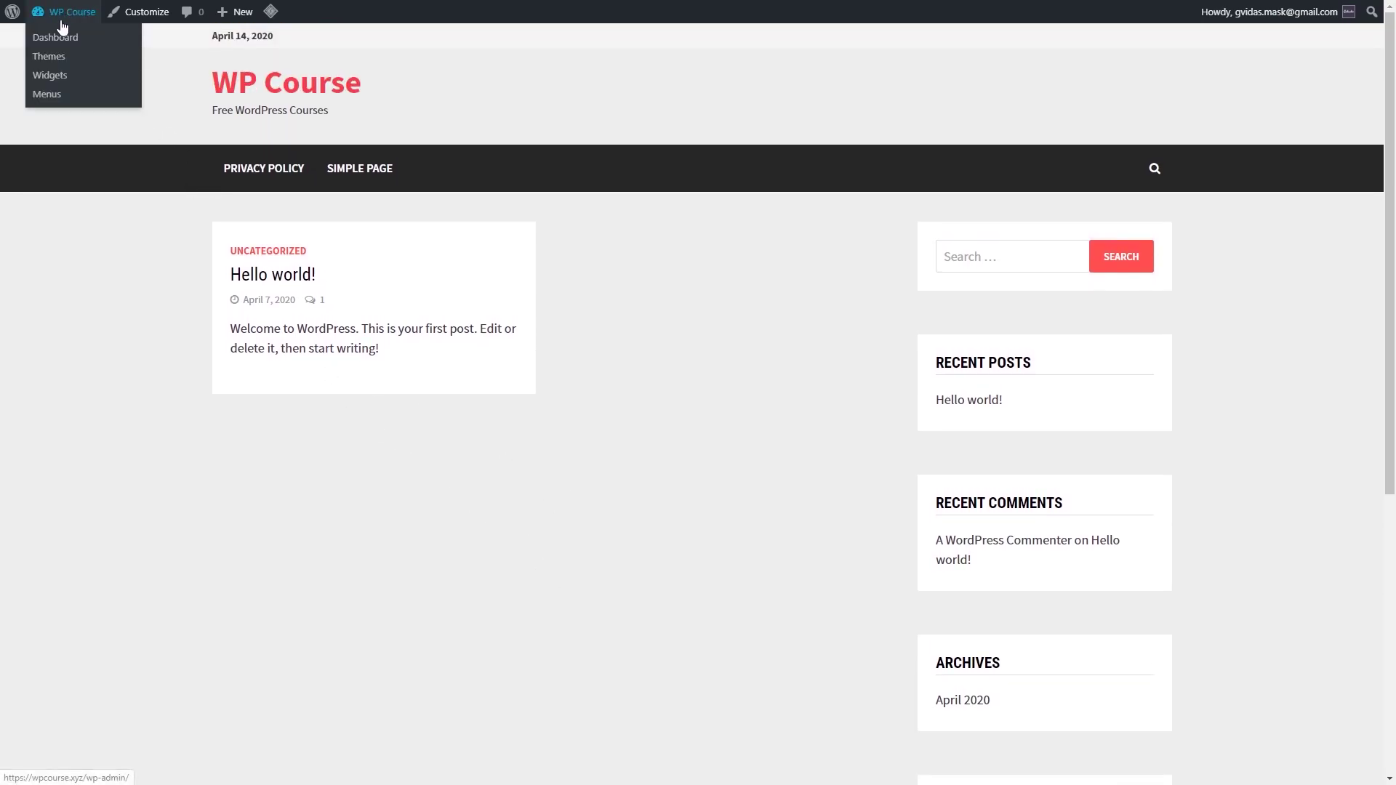
Step: Search plugins for 'seo', then install and activate Yoast SEO
left_click(58, 33)
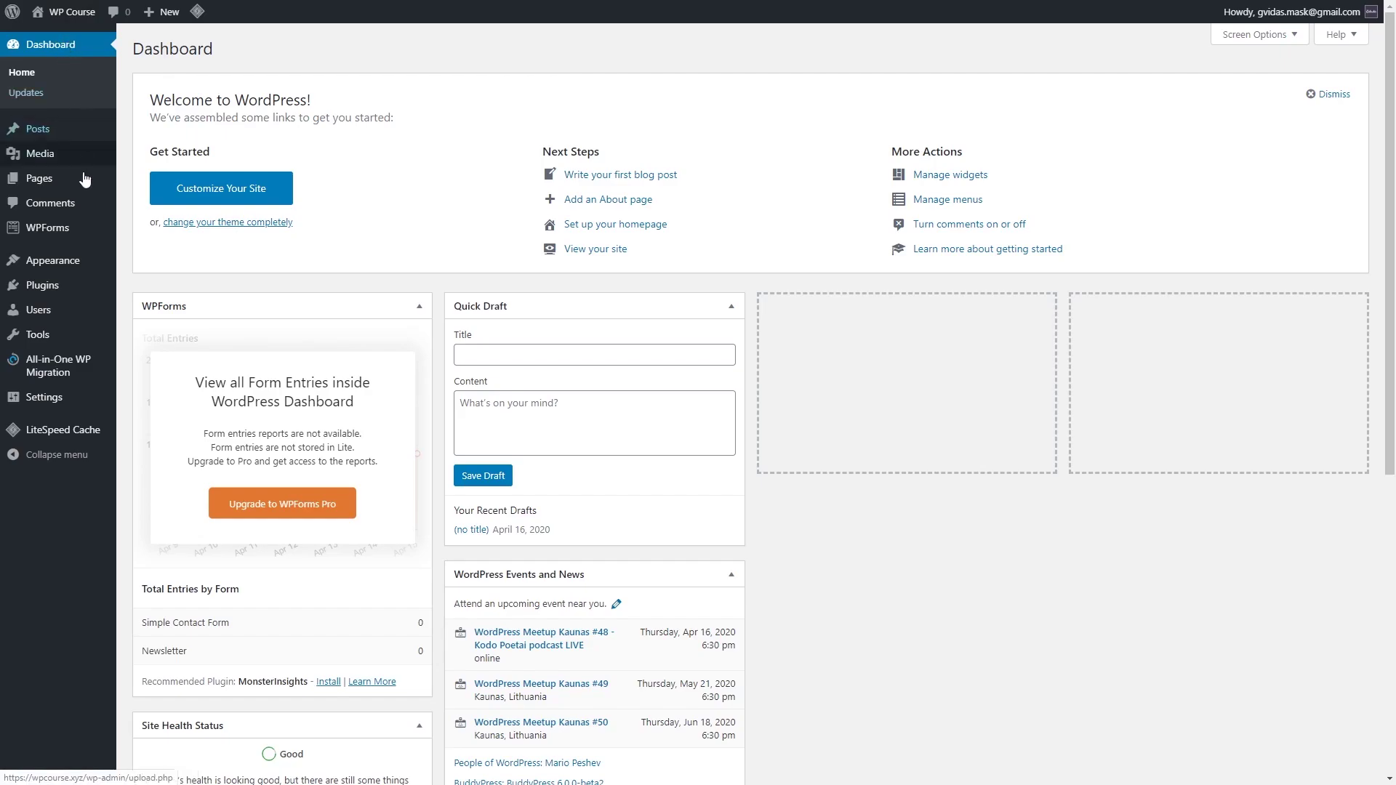
mouse_move(33, 285)
left_click(162, 312)
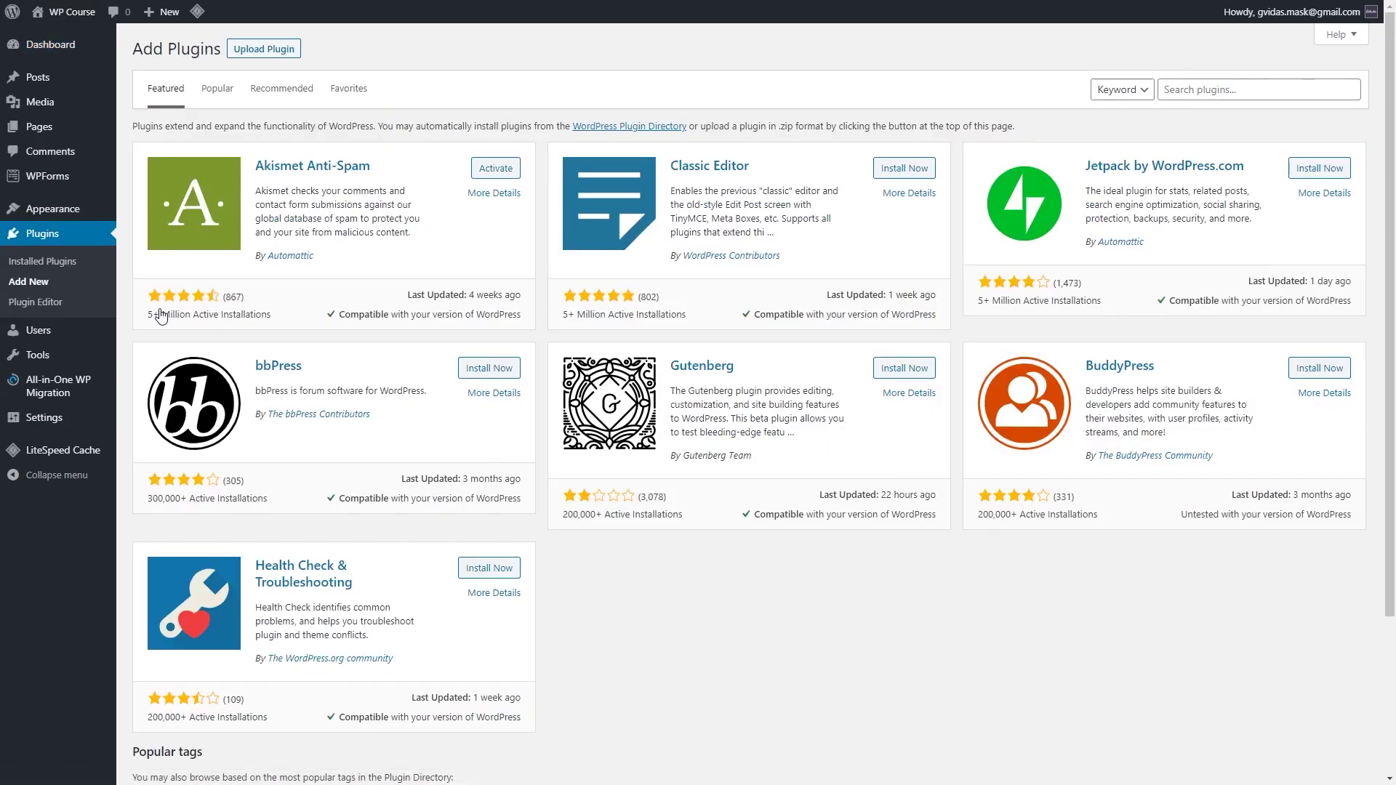
left_click(1242, 88)
type("seo")
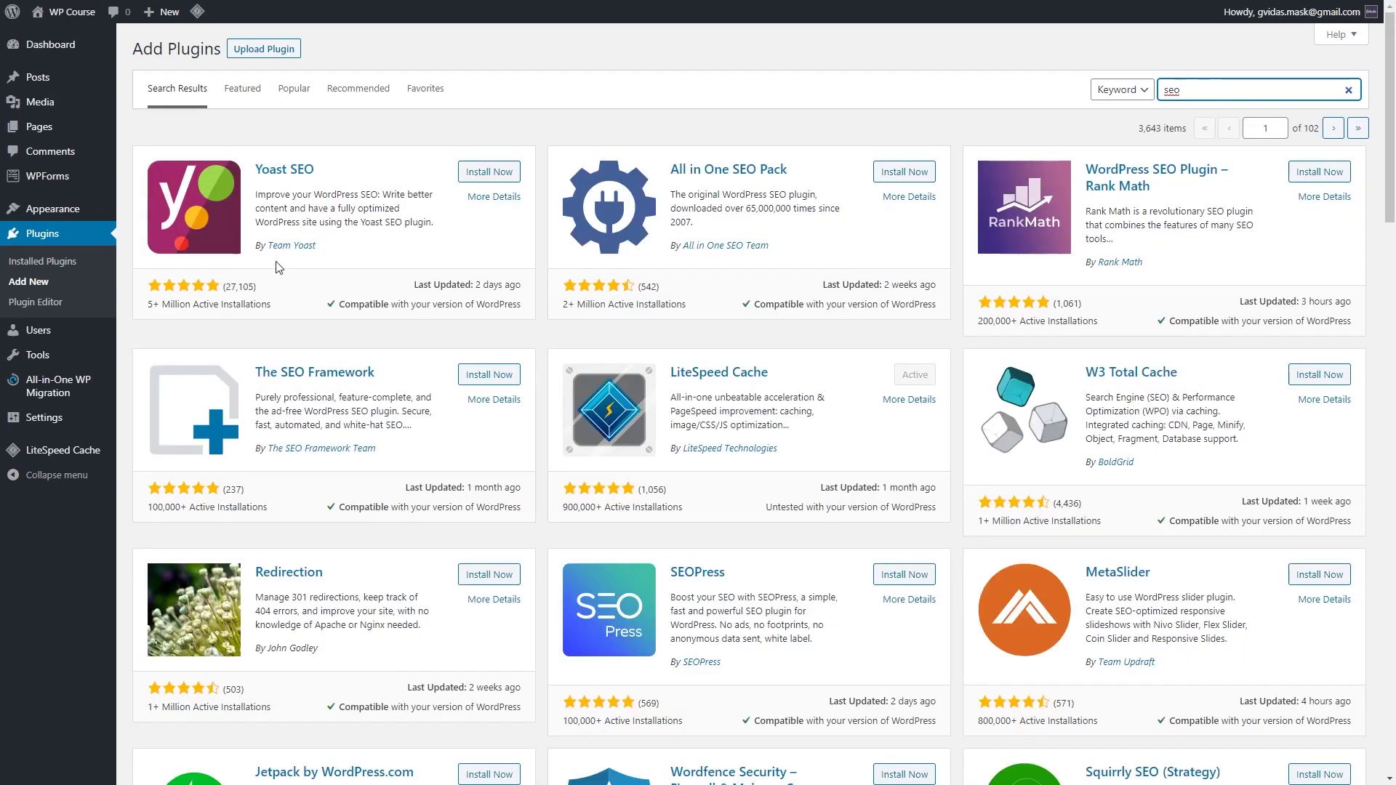
left_click(489, 172)
left_click(490, 174)
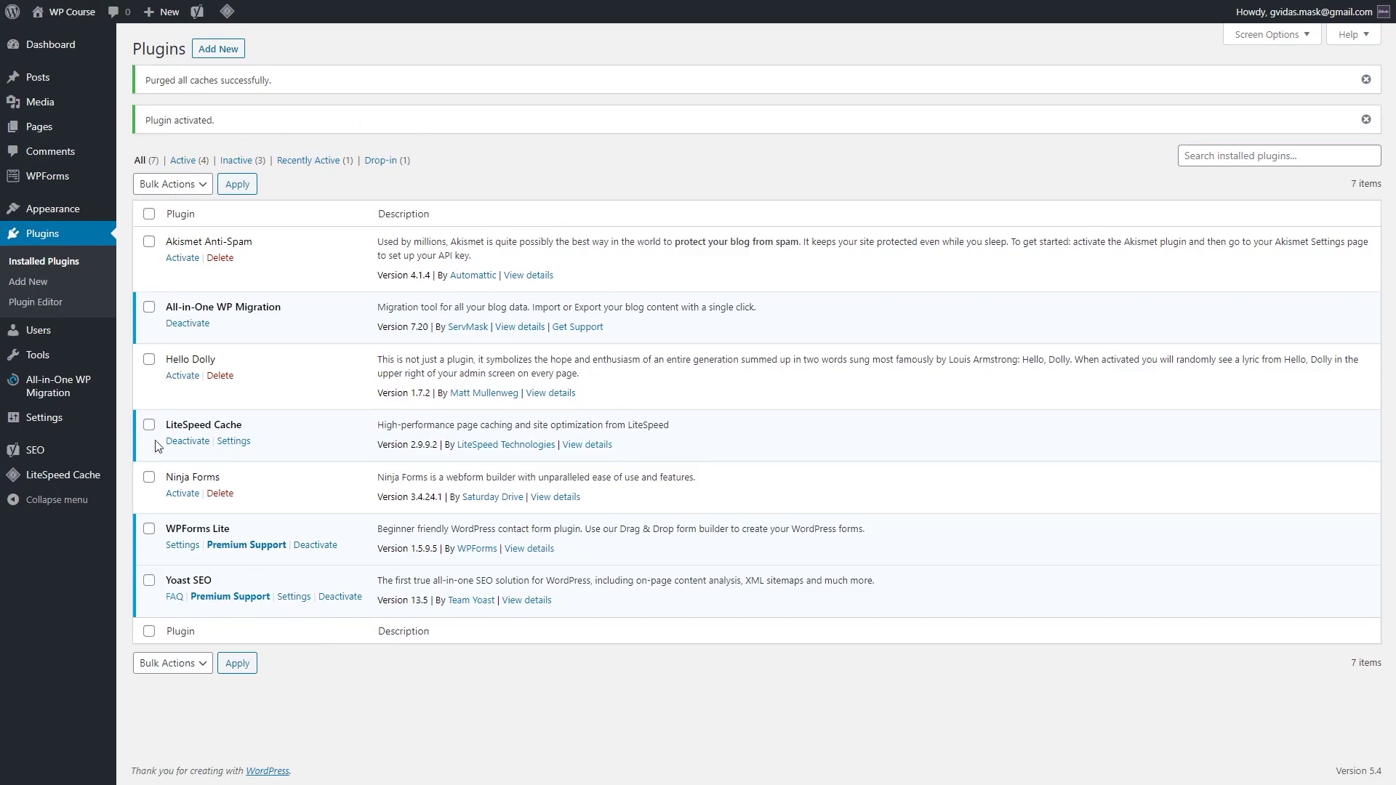
mouse_move(59, 457)
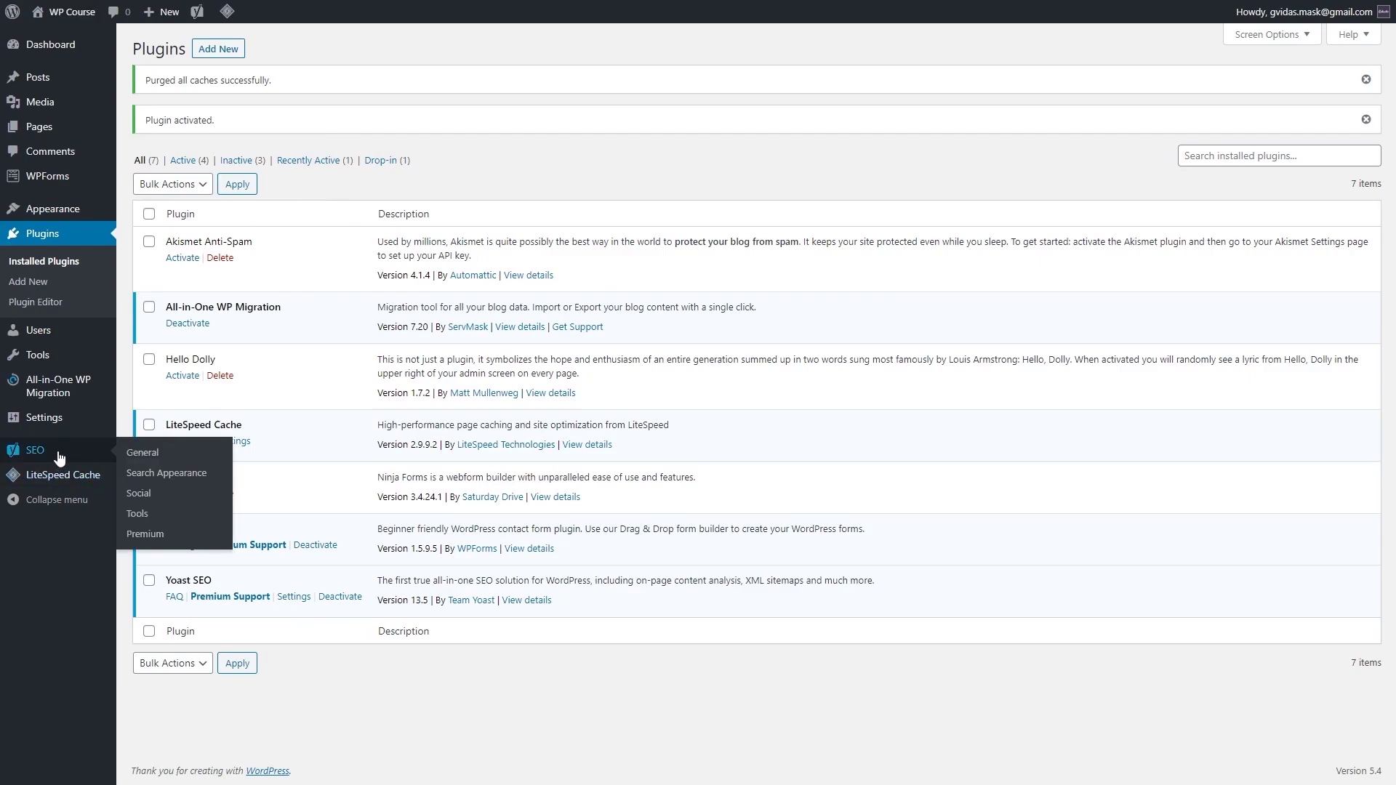
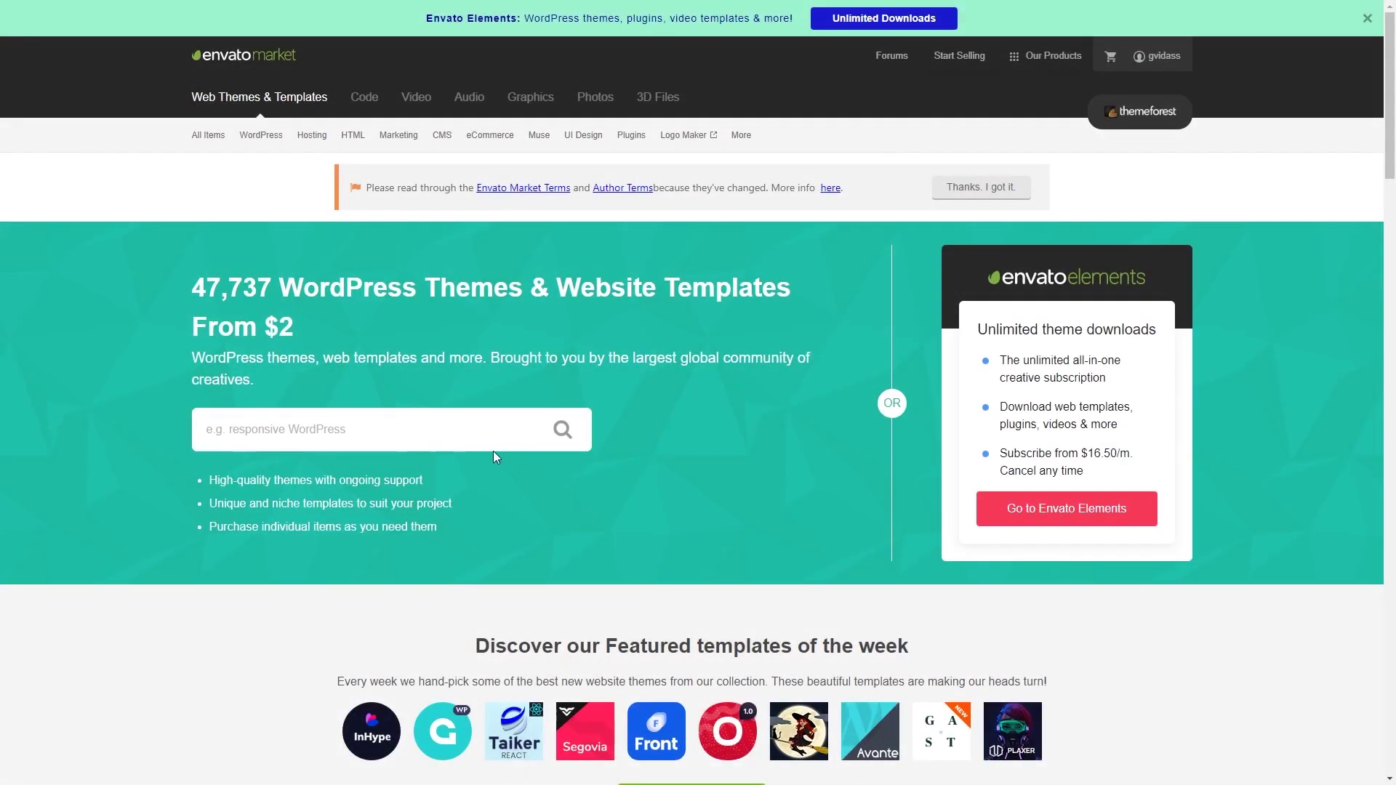
Step: Search ThemeForest for 'wordpress blog theme' and browse the matching results
left_click(508, 429)
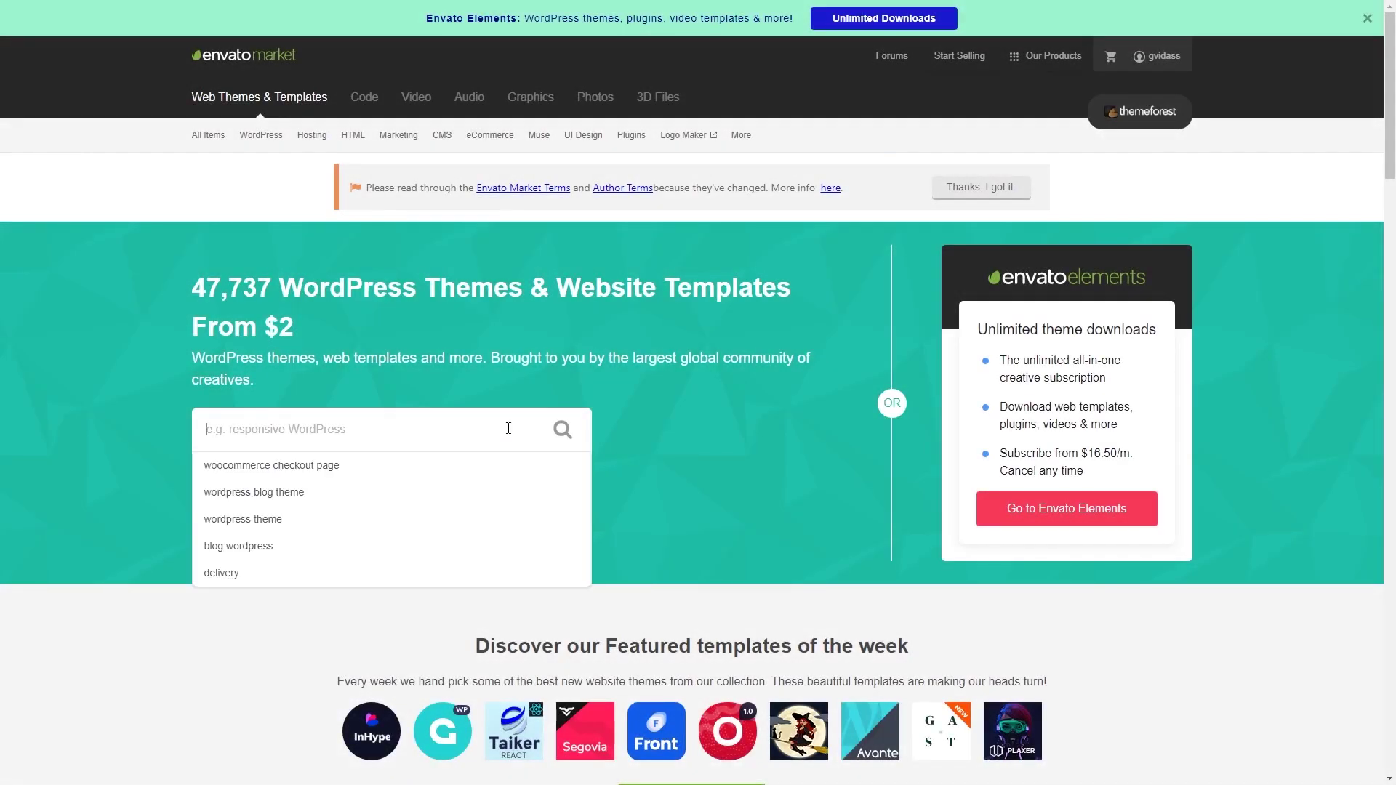
left_click(424, 494)
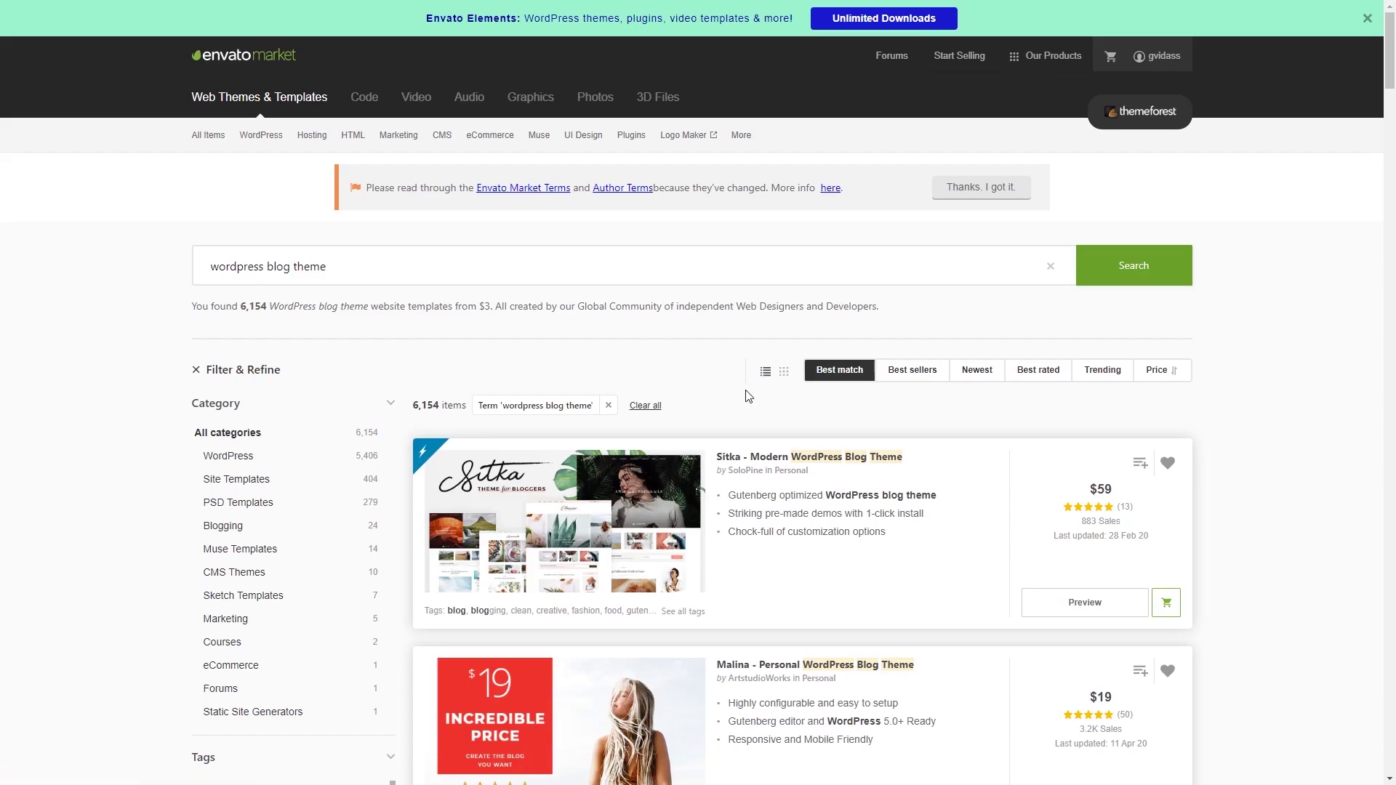
scroll(749, 396, "down", 6)
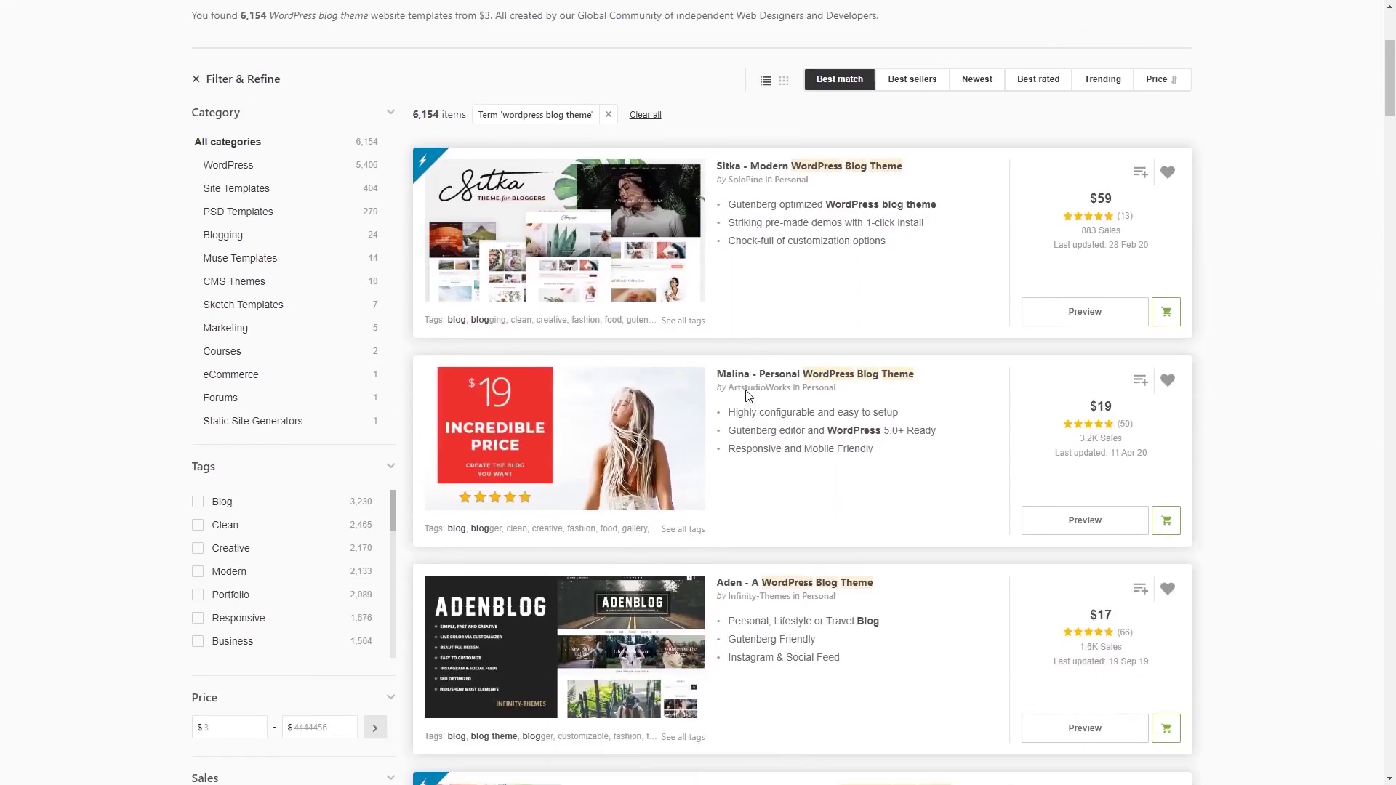
scroll(826, 412, "up", 2)
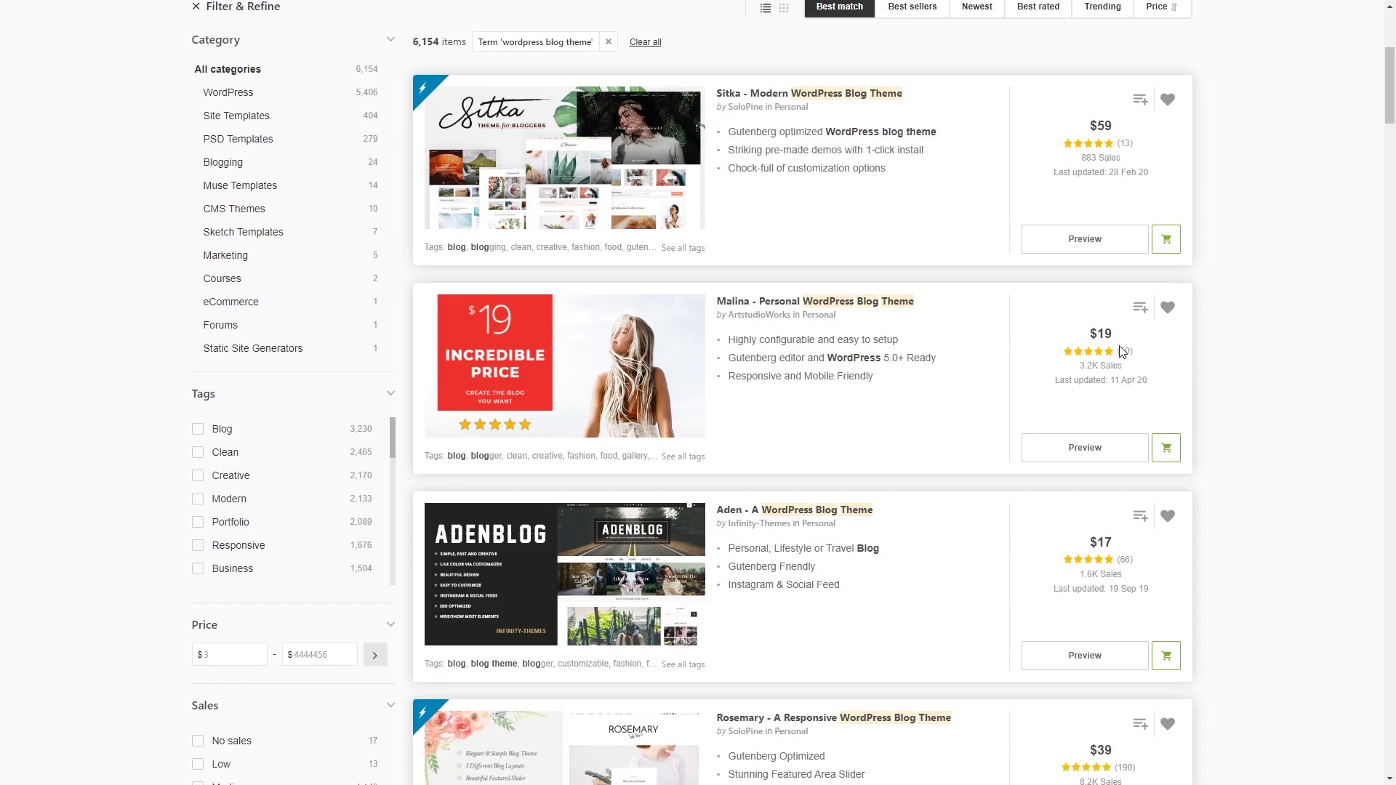
left_click_drag(1120, 353, 1133, 352)
left_click(1134, 368)
Step: Open the Malina - Personal WordPress Blog Theme item and scroll through its demo concepts
left_click(881, 310)
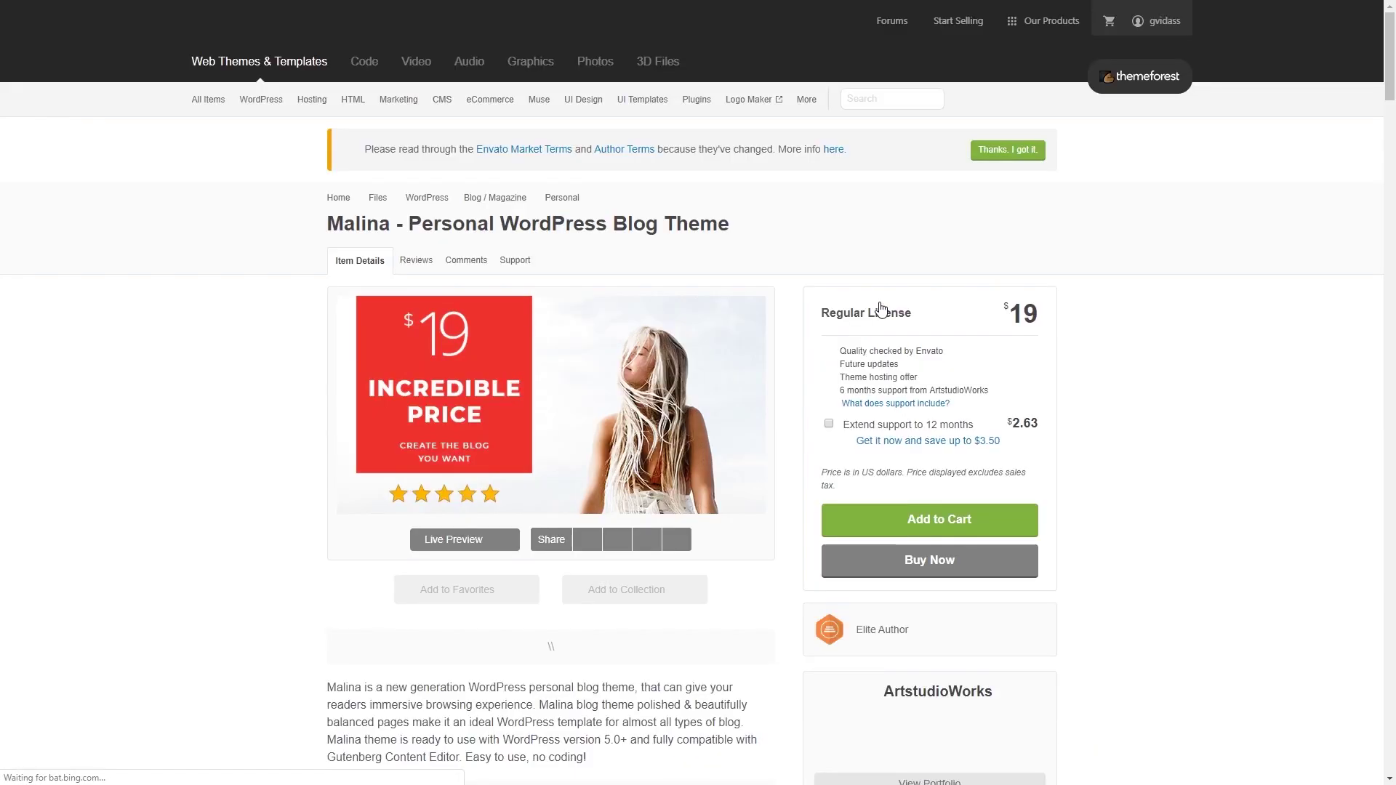
scroll(840, 338, "down", 3)
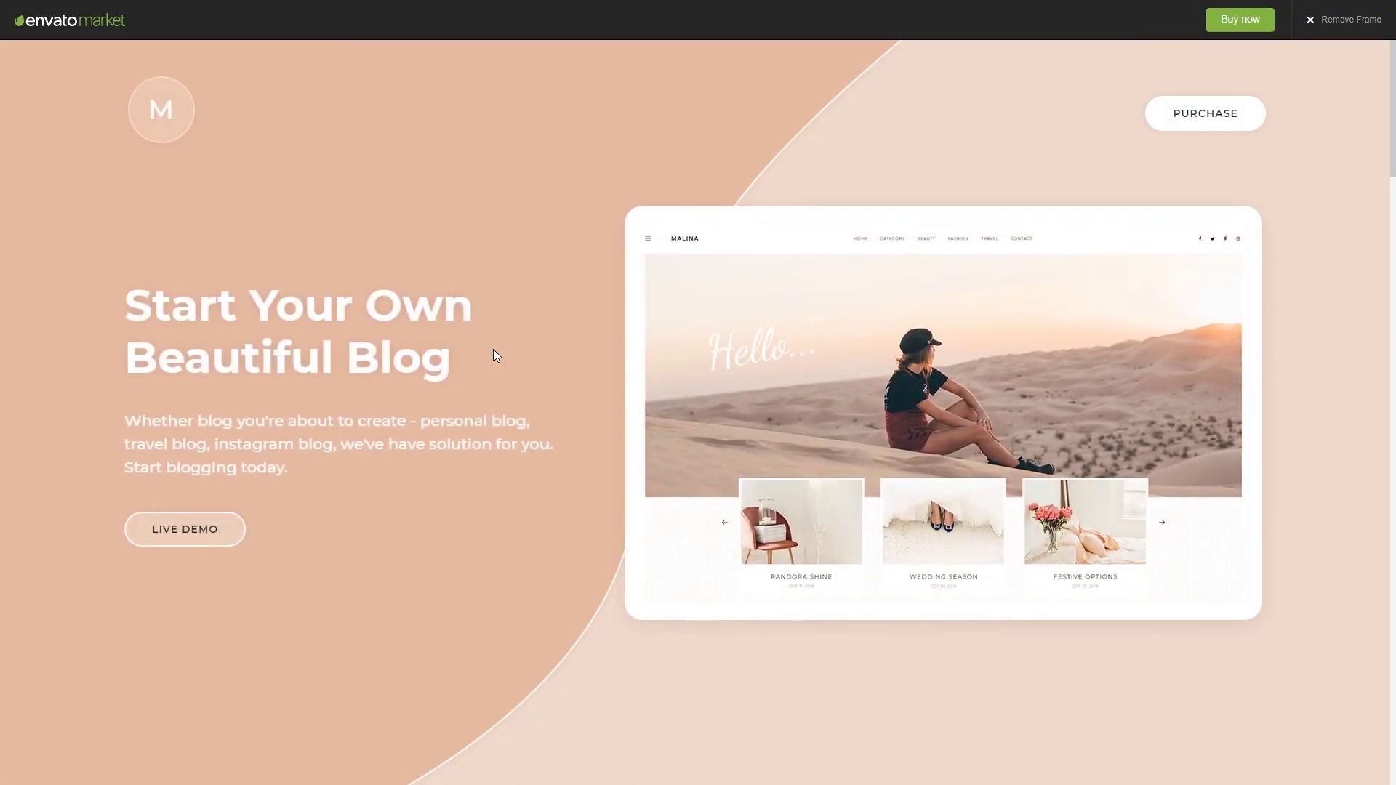
scroll(493, 356, "down", 10)
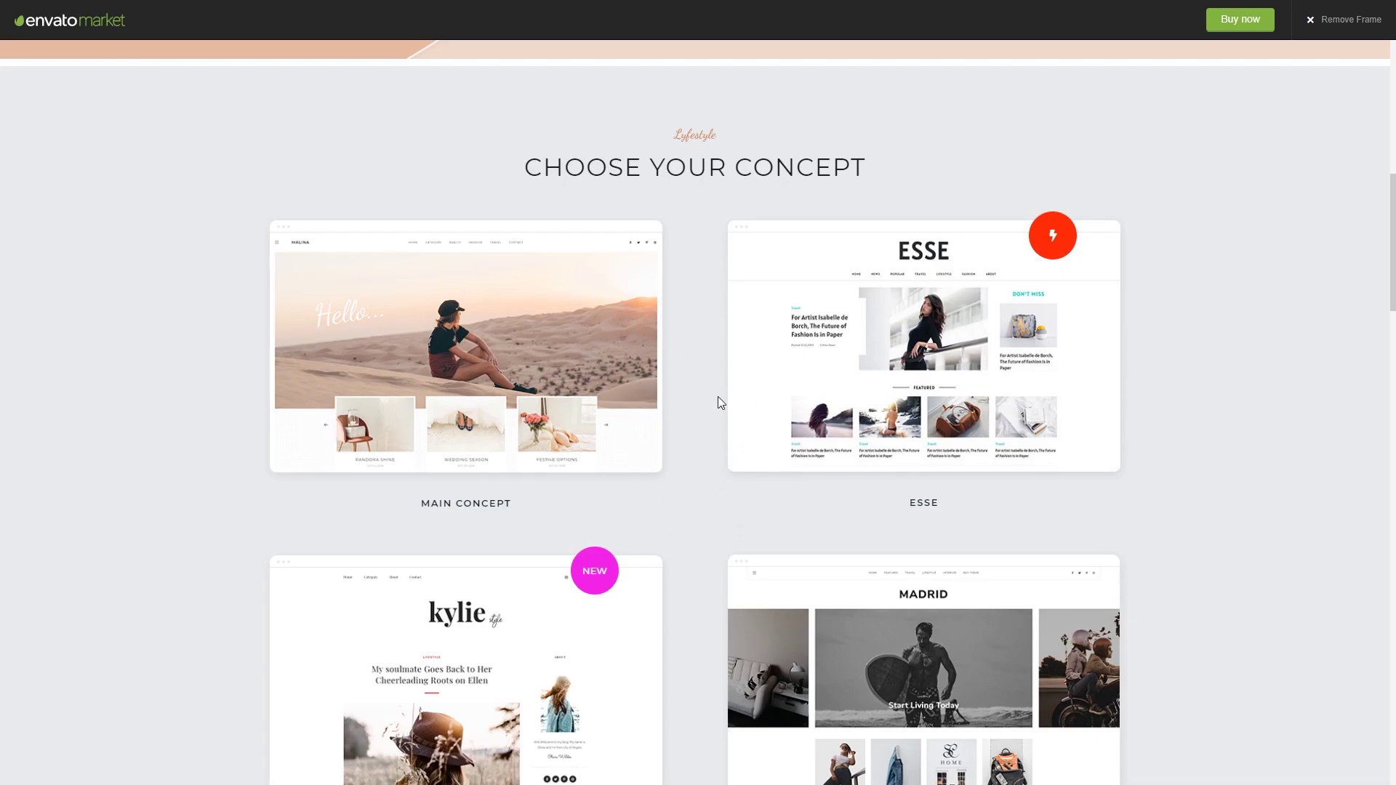
scroll(717, 402, "down", 8)
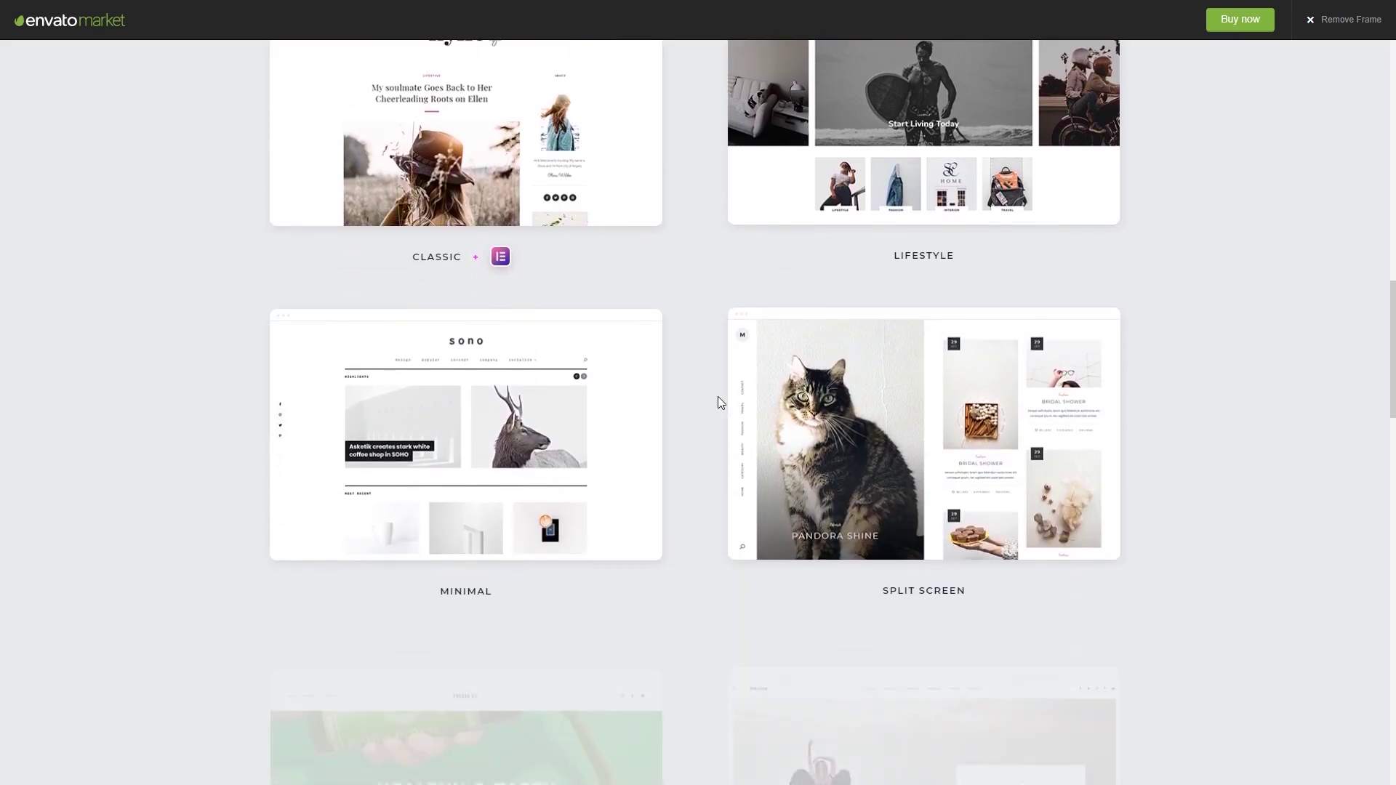
scroll(719, 402, "down", 11)
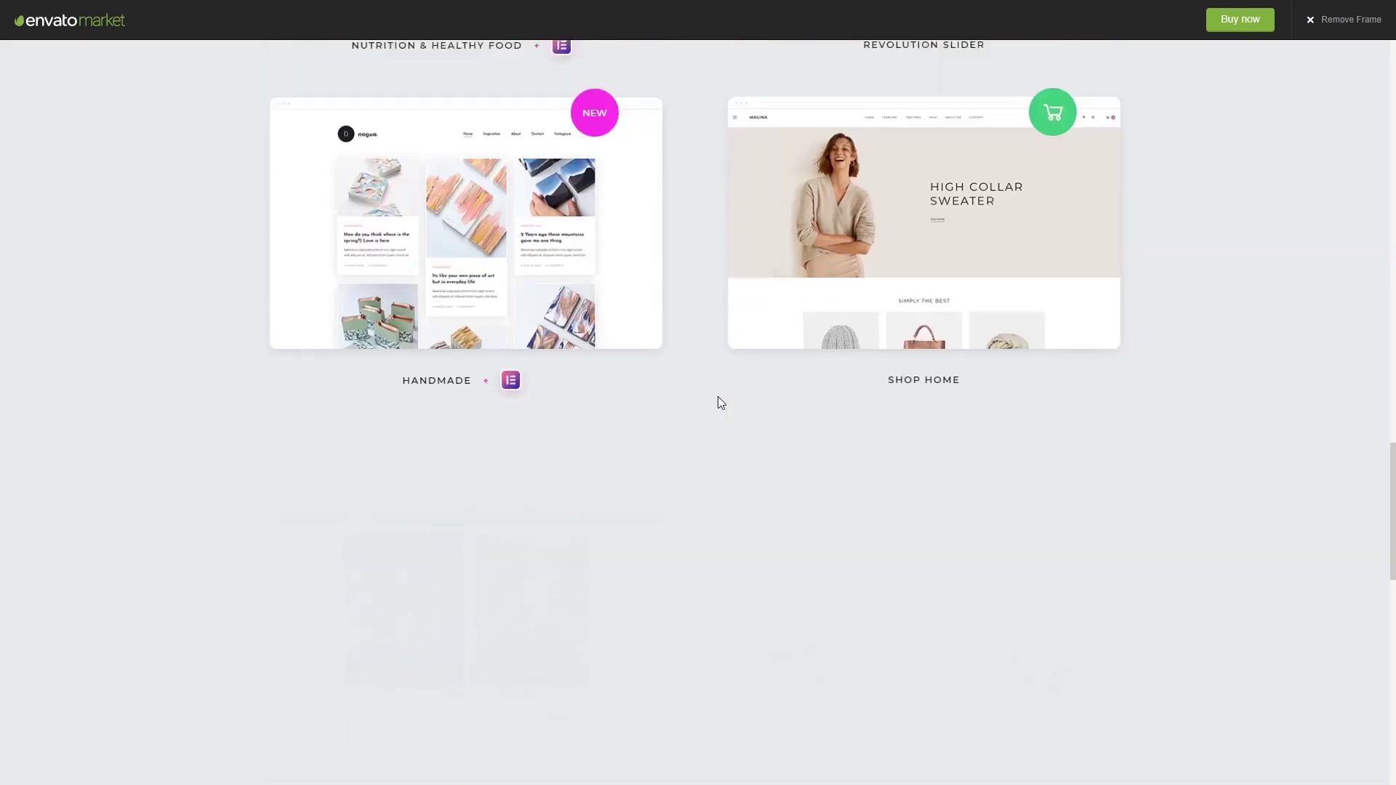
scroll(720, 402, "down", 10)
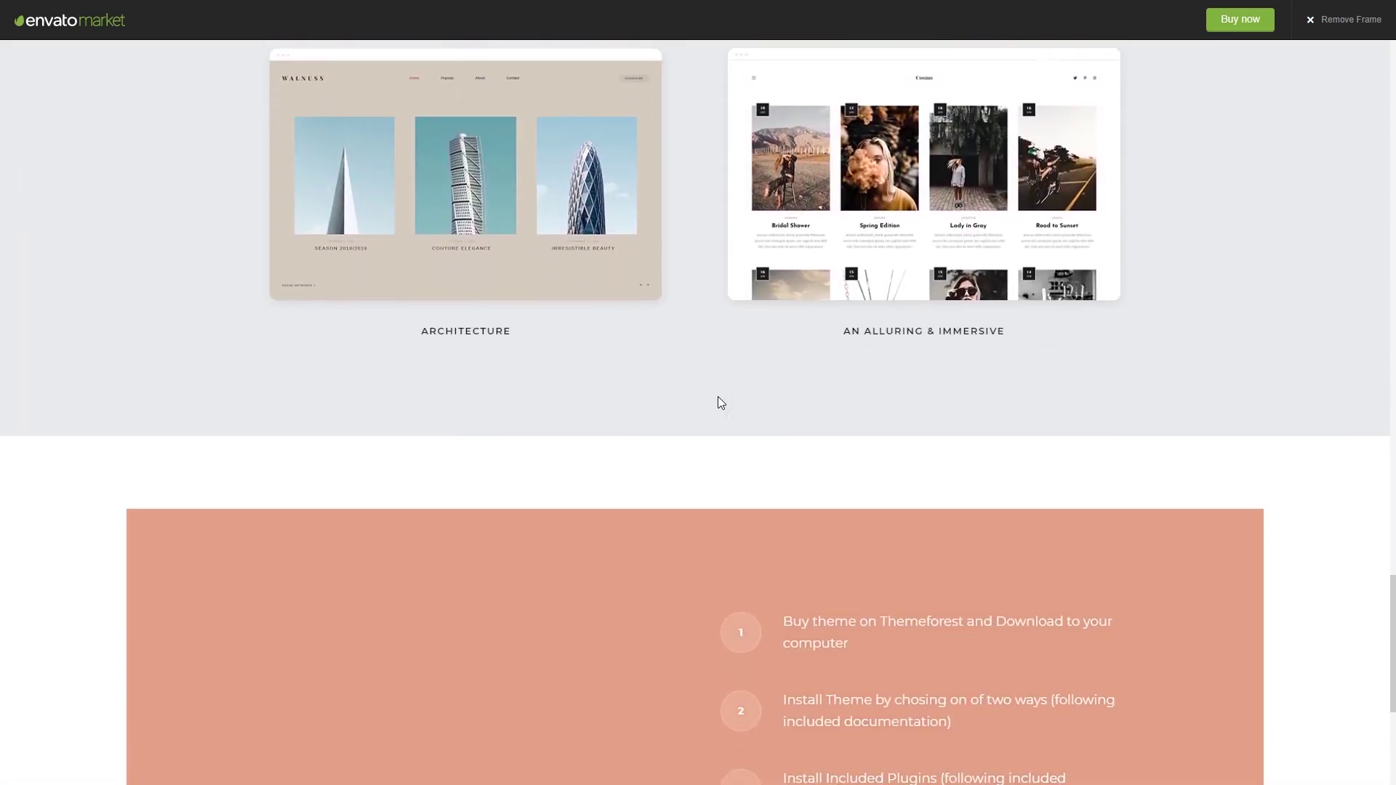
scroll(717, 397, "up", 10)
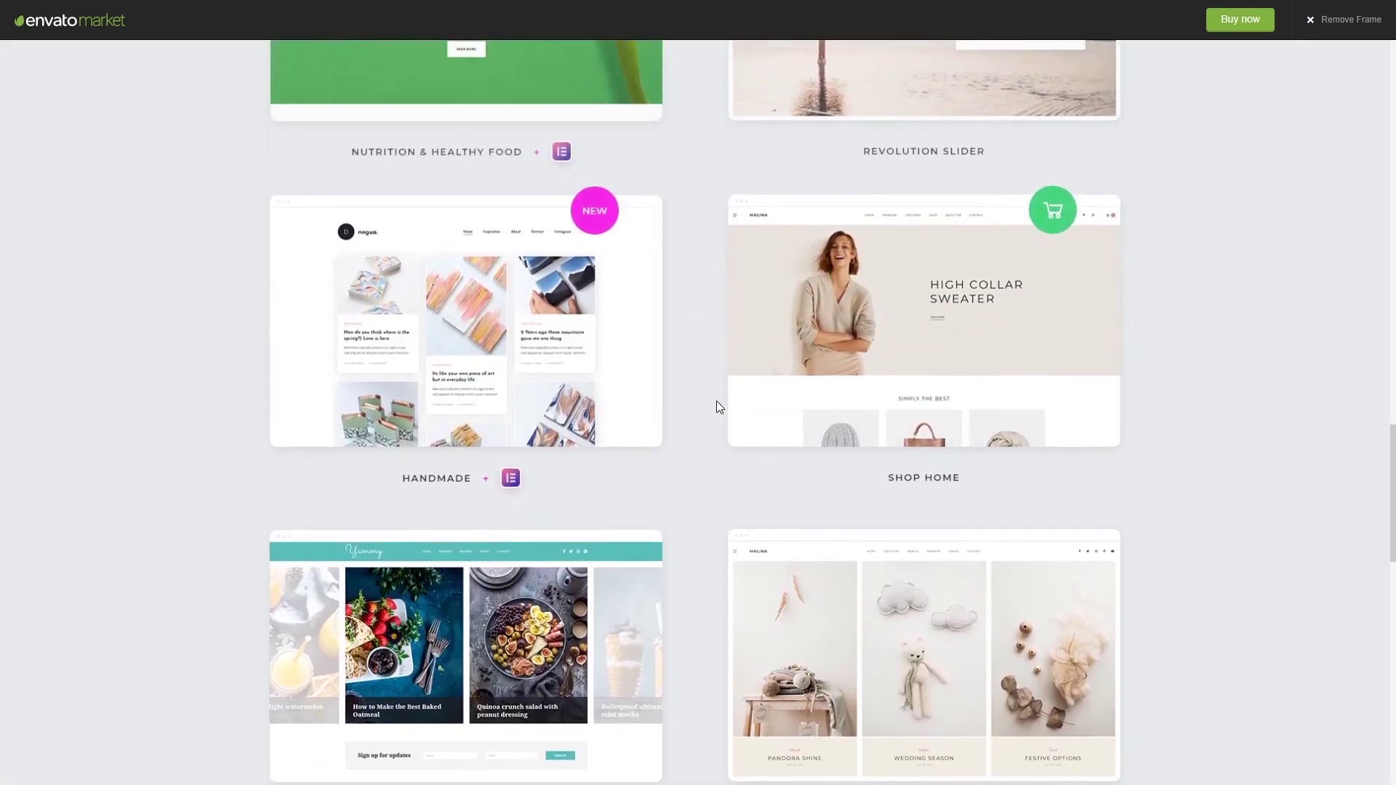
scroll(720, 407, "up", 18)
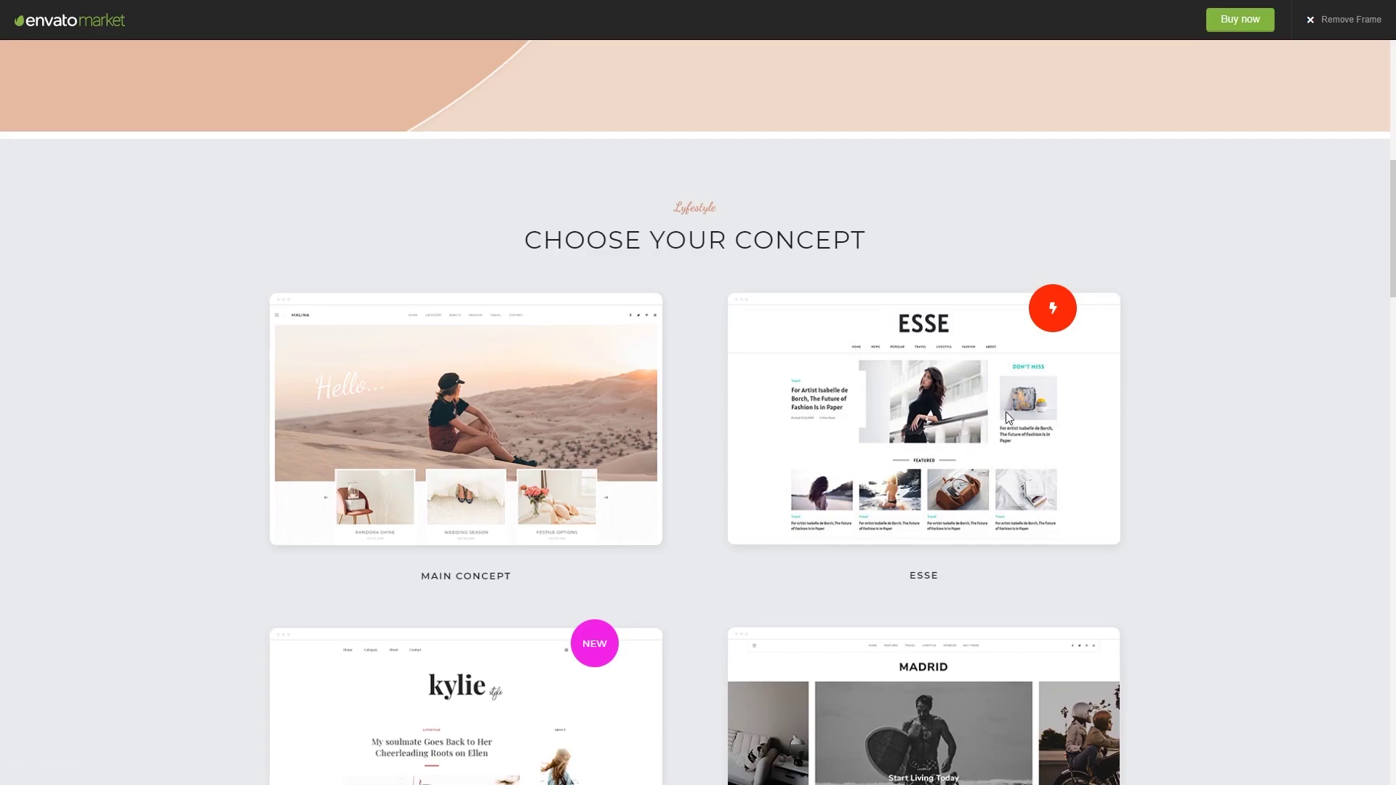
Step: Open the Esse concept demo homepage and browse it
left_click(1005, 411)
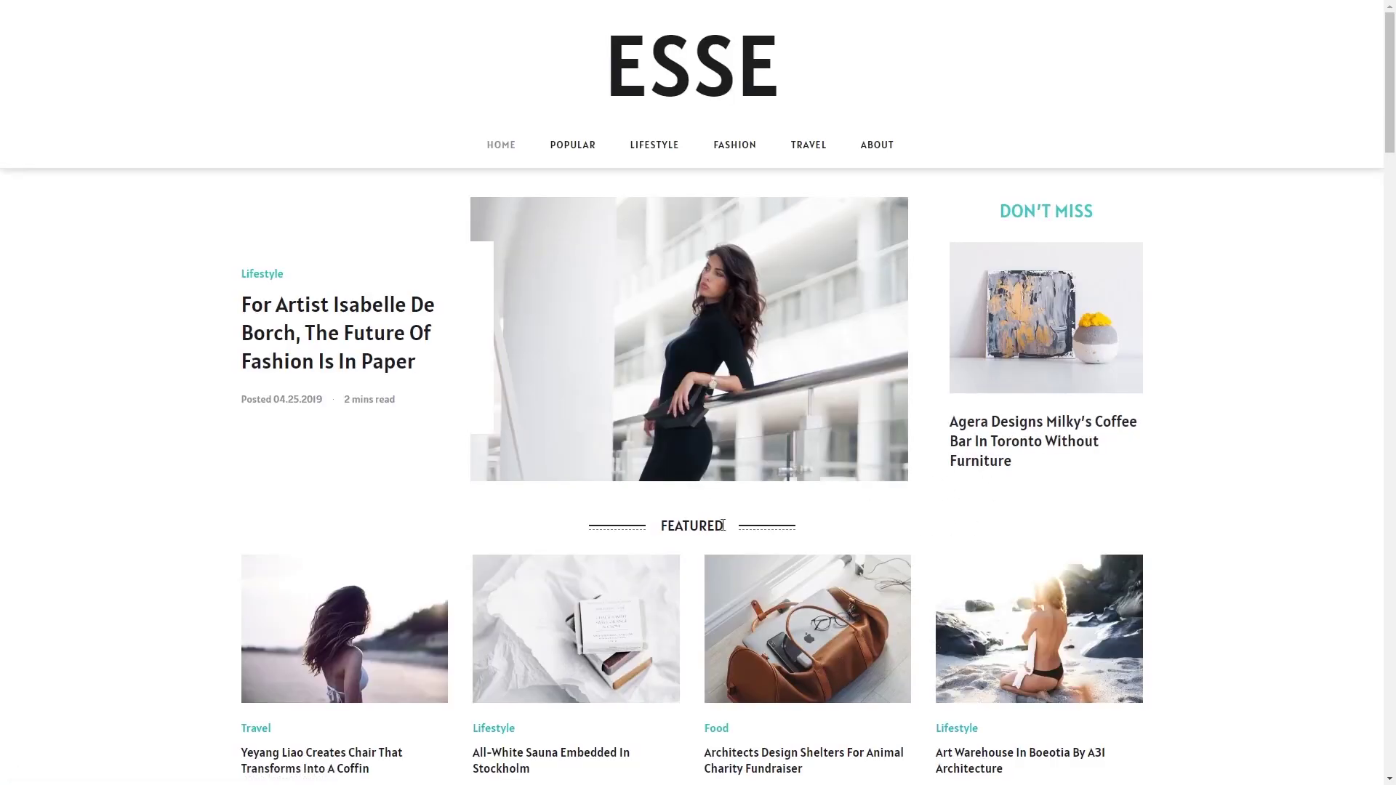
scroll(928, 390, "down", 6)
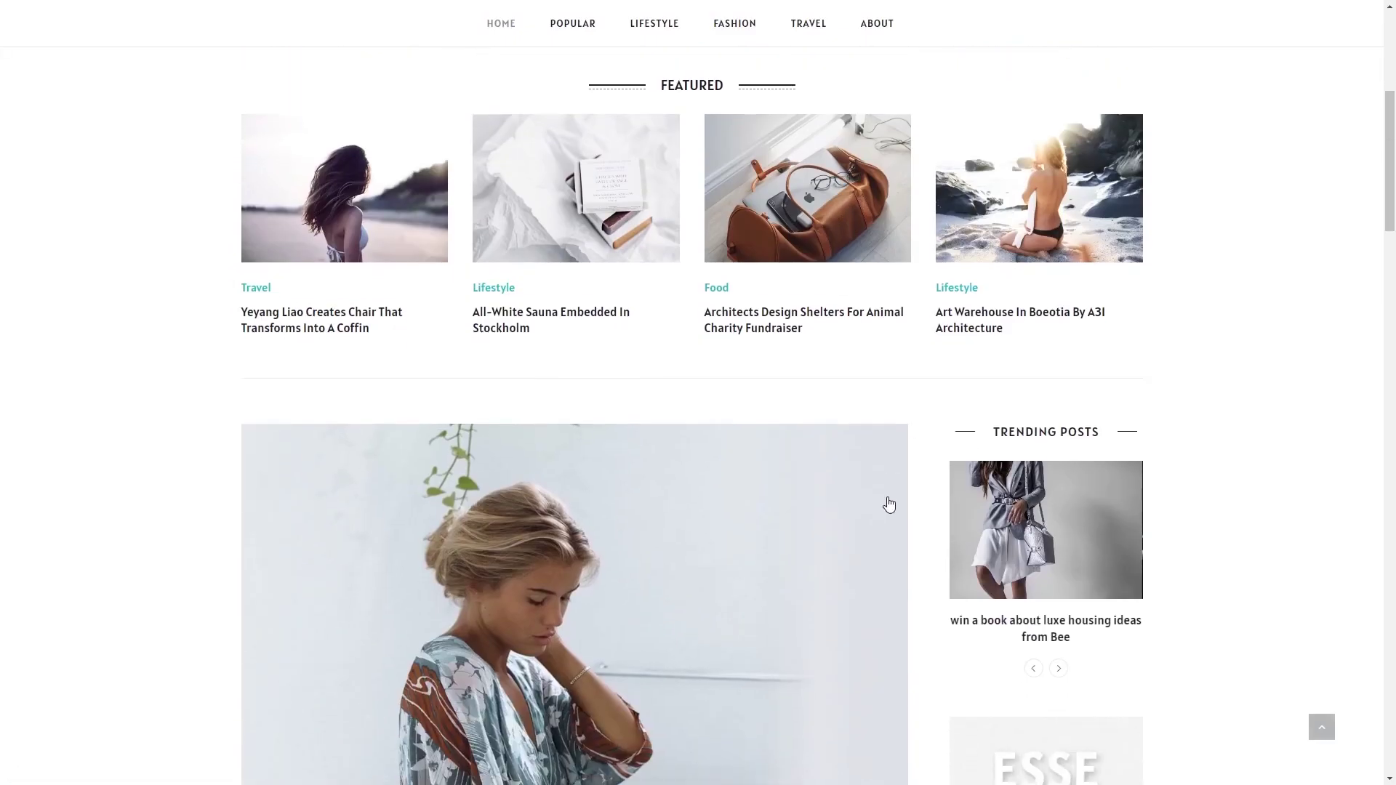
scroll(888, 503, "down", 20)
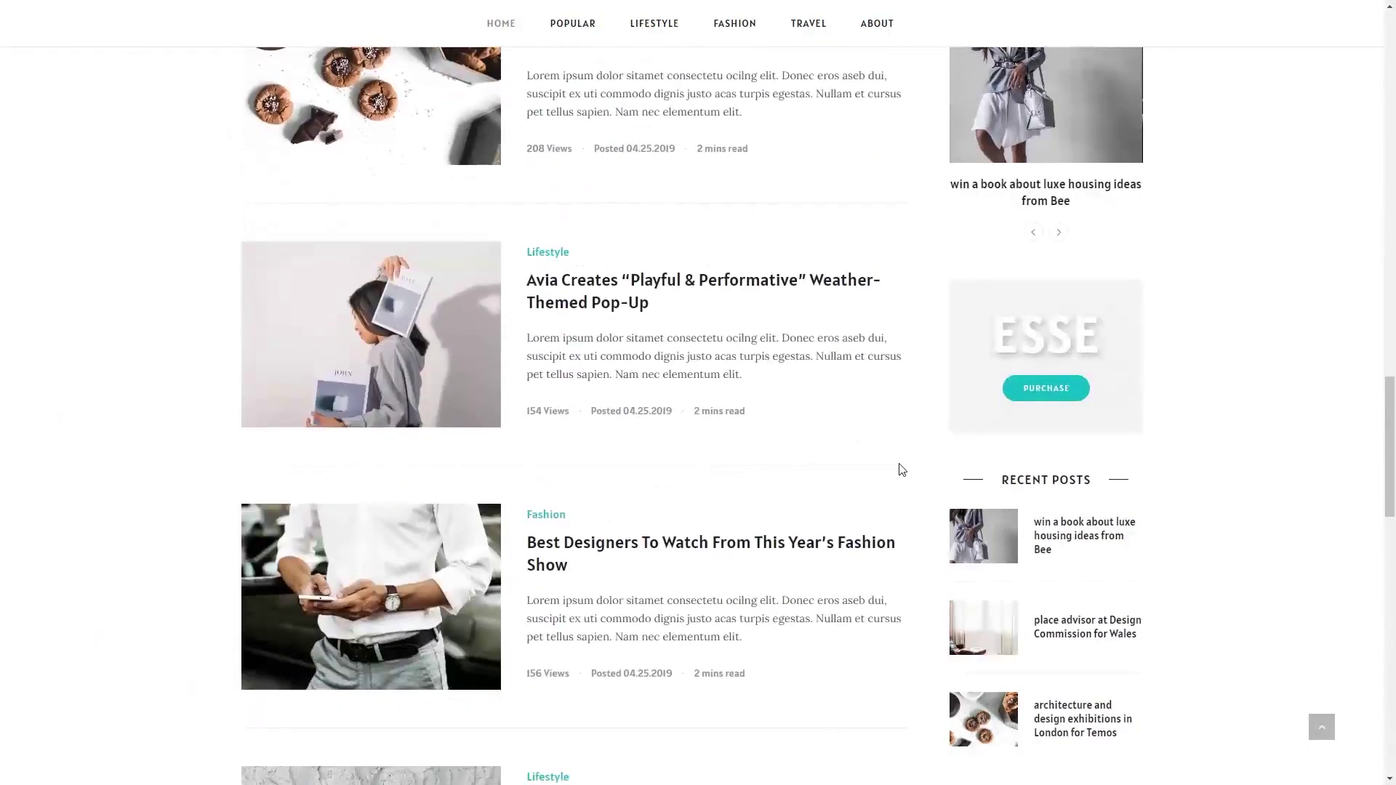
scroll(904, 469, "up", 15)
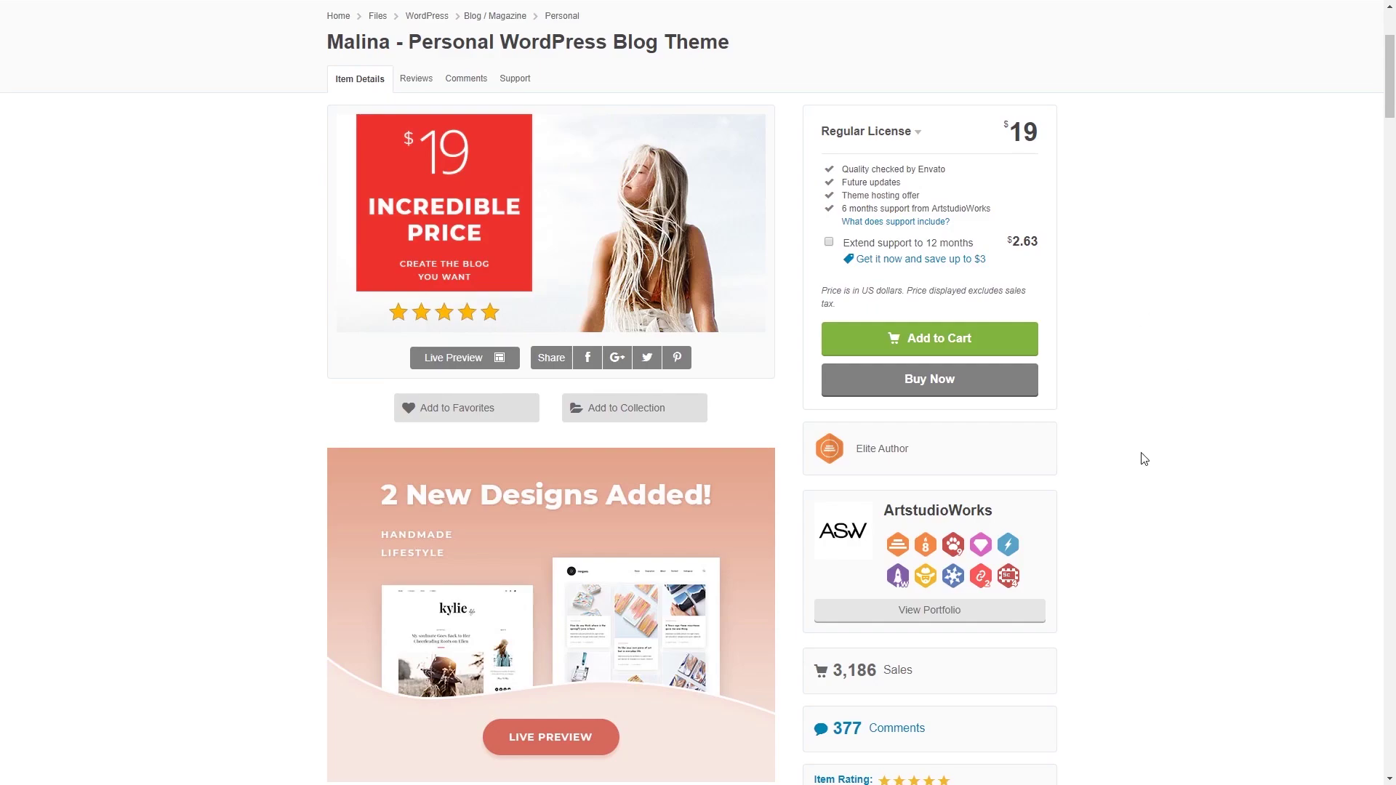
Step: From Downloads, save Samui's installable WordPress file and its license certificate PDF
scroll(1144, 459, "up", 3)
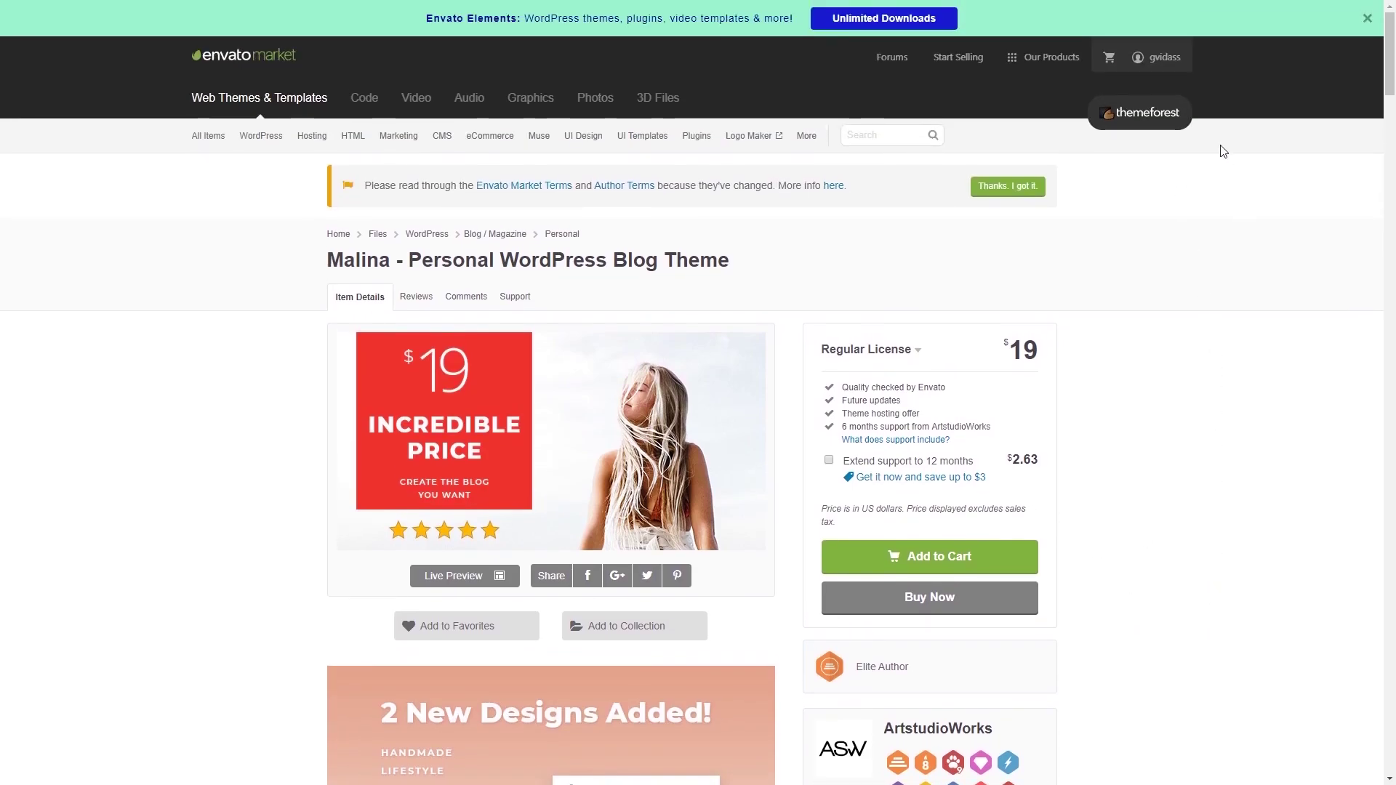
mouse_move(1164, 63)
left_click(1076, 156)
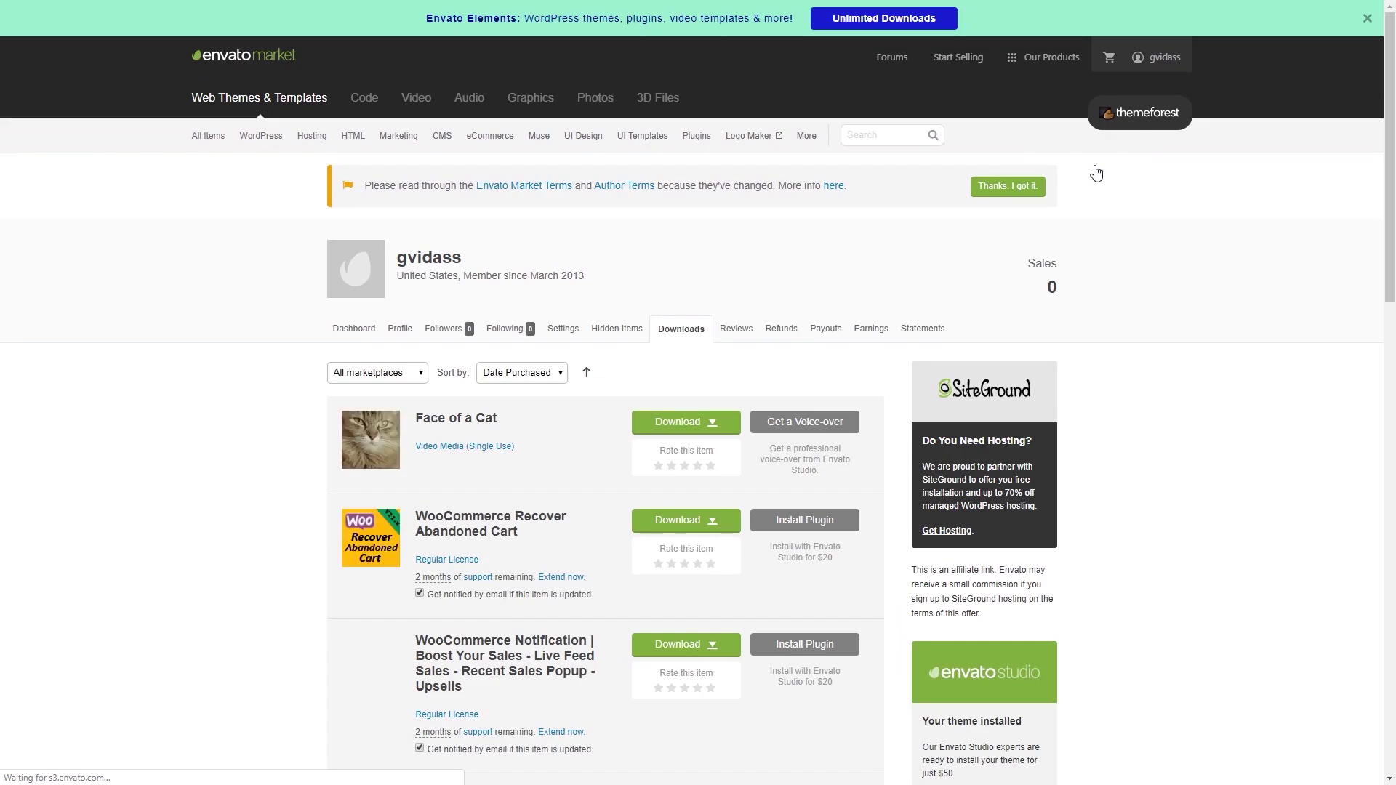
scroll(1106, 335, "down", 3)
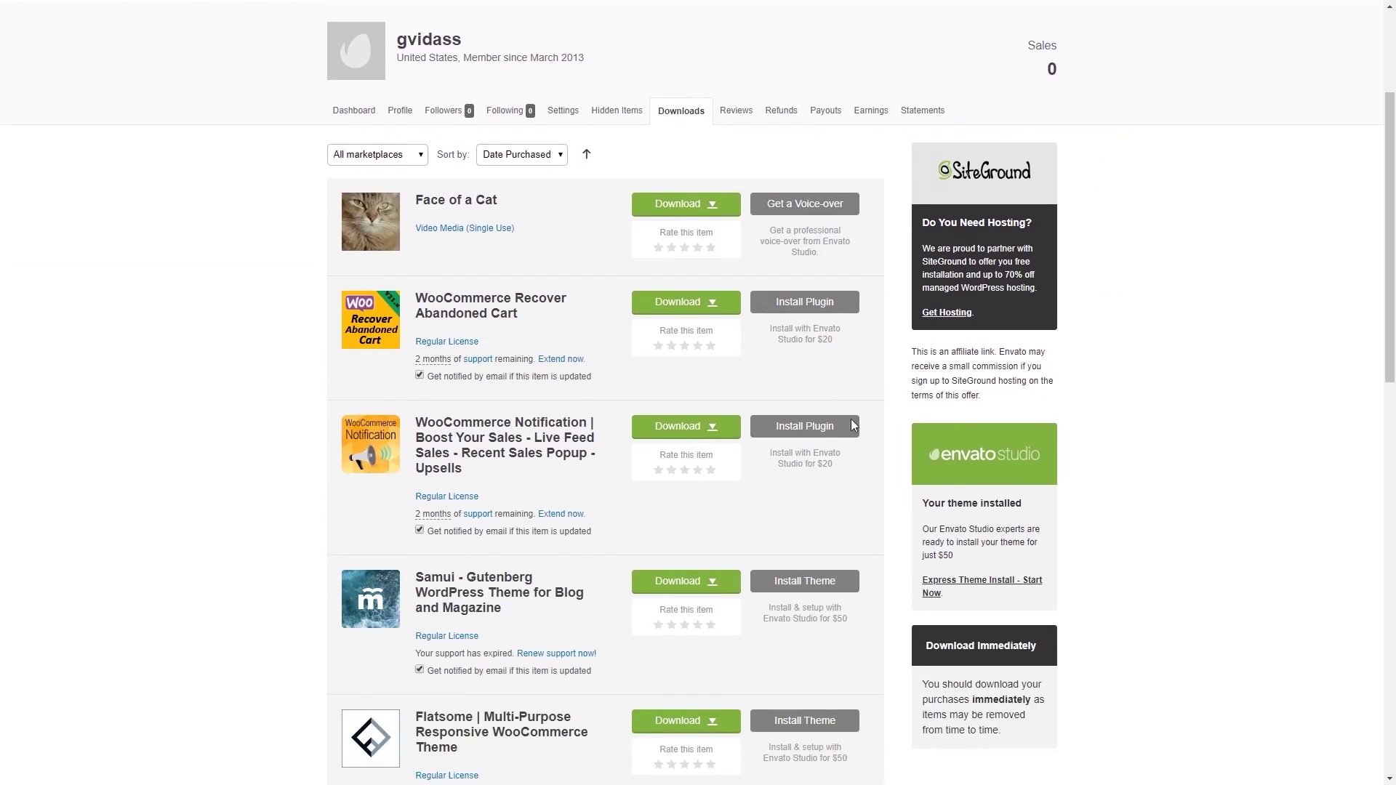
scroll(761, 404, "down", 4)
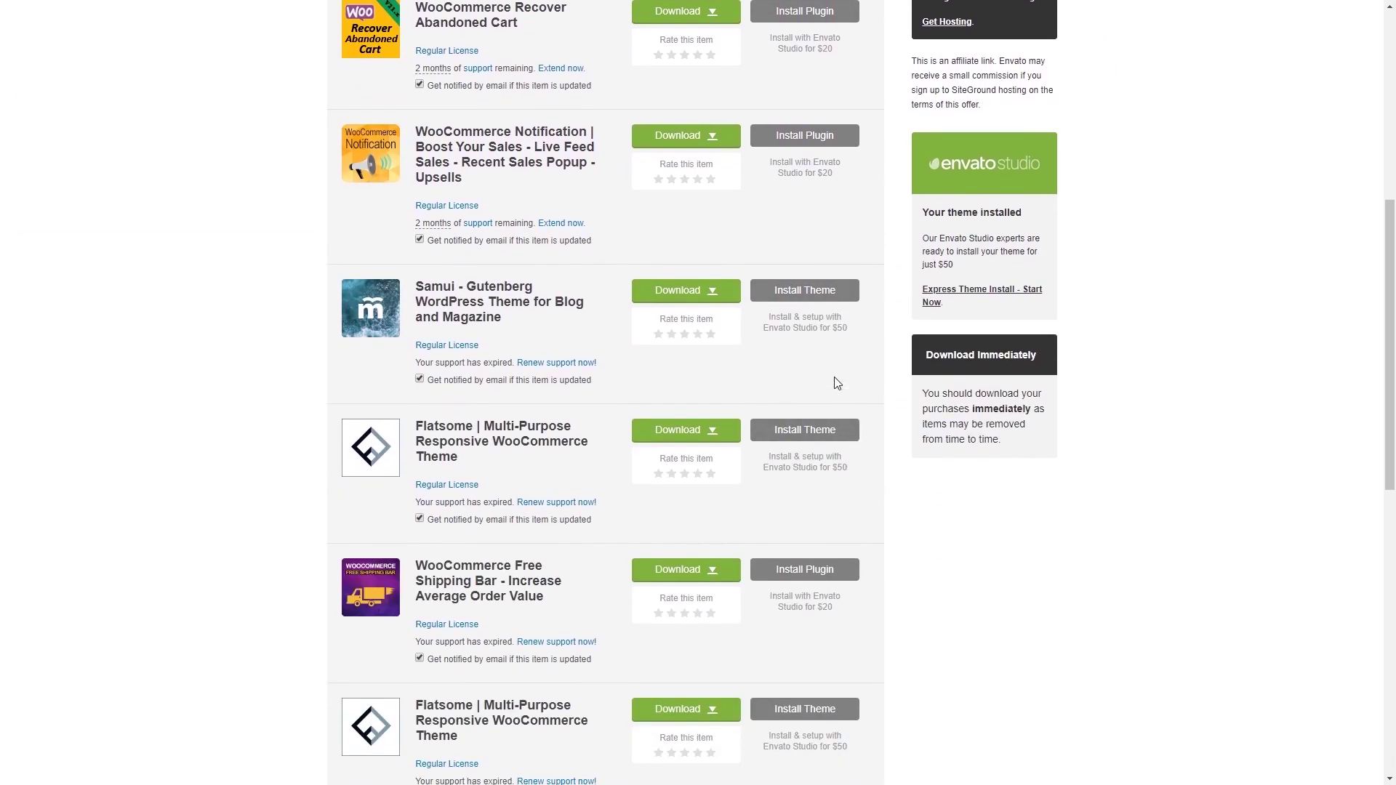
scroll(845, 369, "down", 2)
scroll(844, 371, "up", 3)
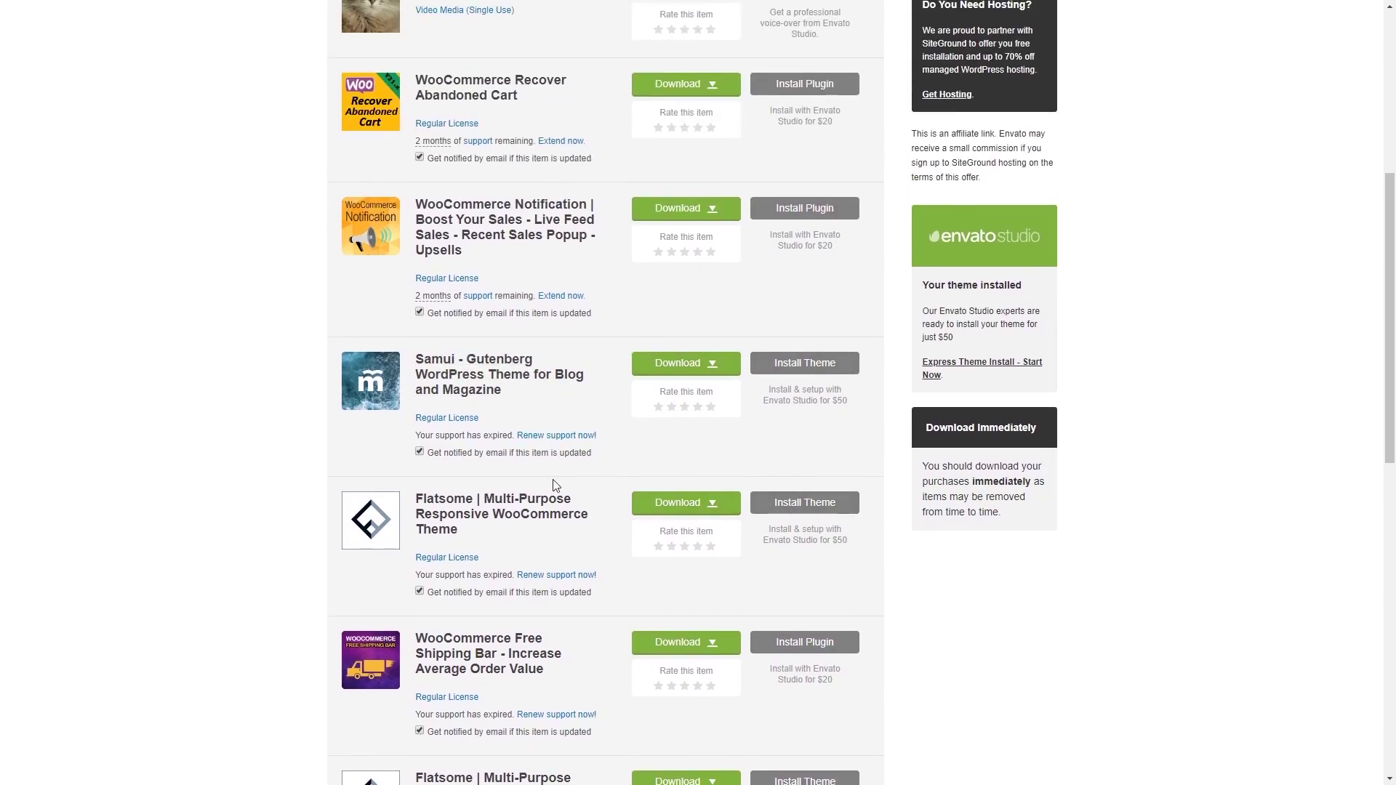
left_click(719, 372)
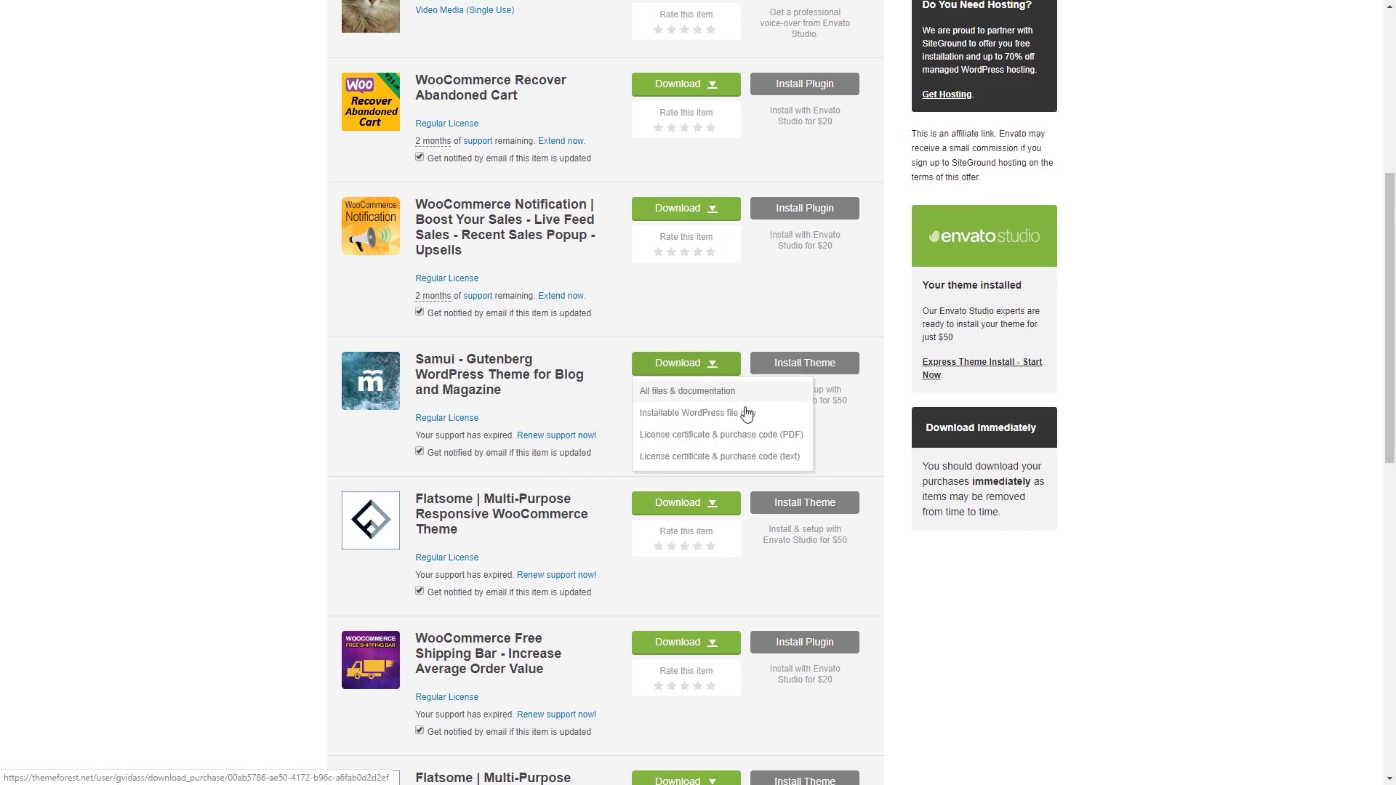
left_click(745, 414)
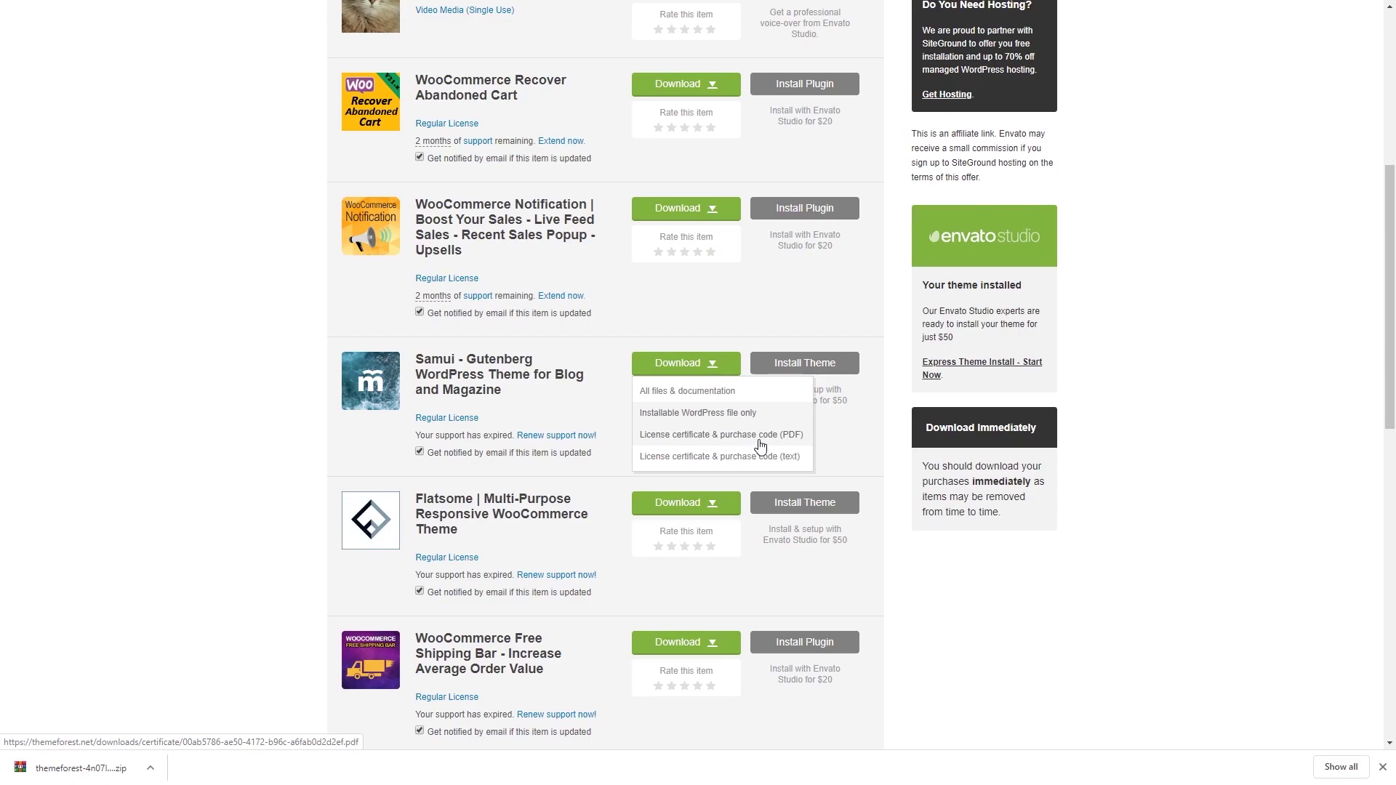
left_click(760, 443)
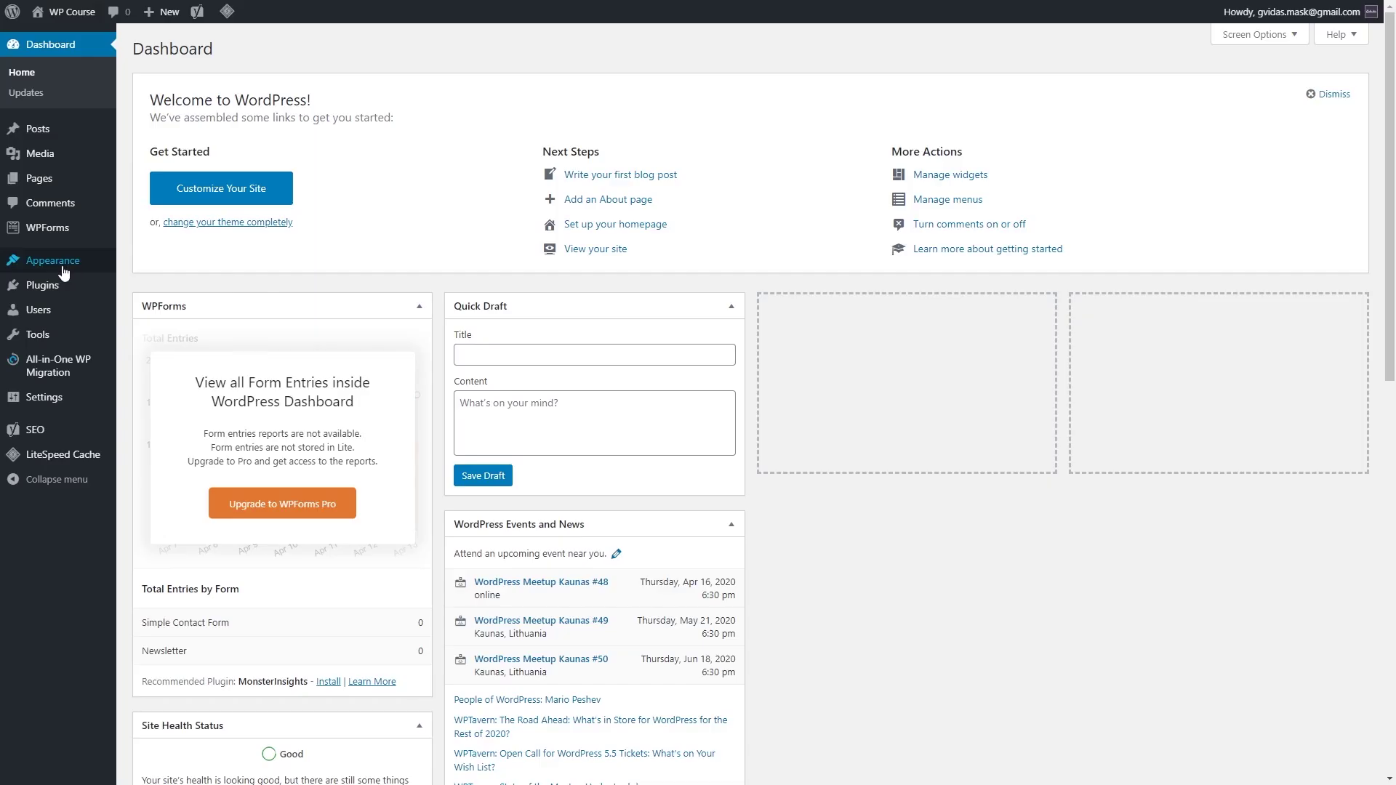
mouse_move(63, 272)
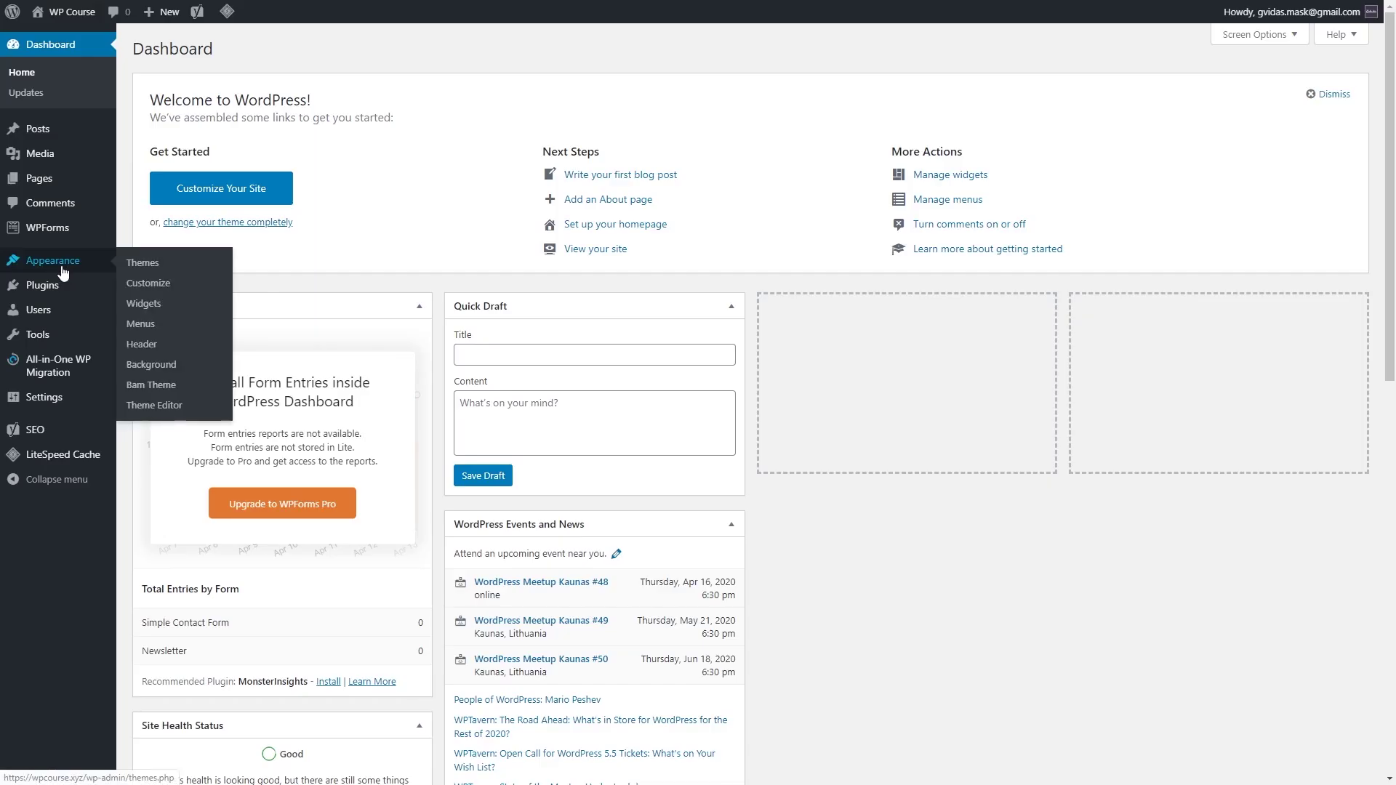
left_click(138, 263)
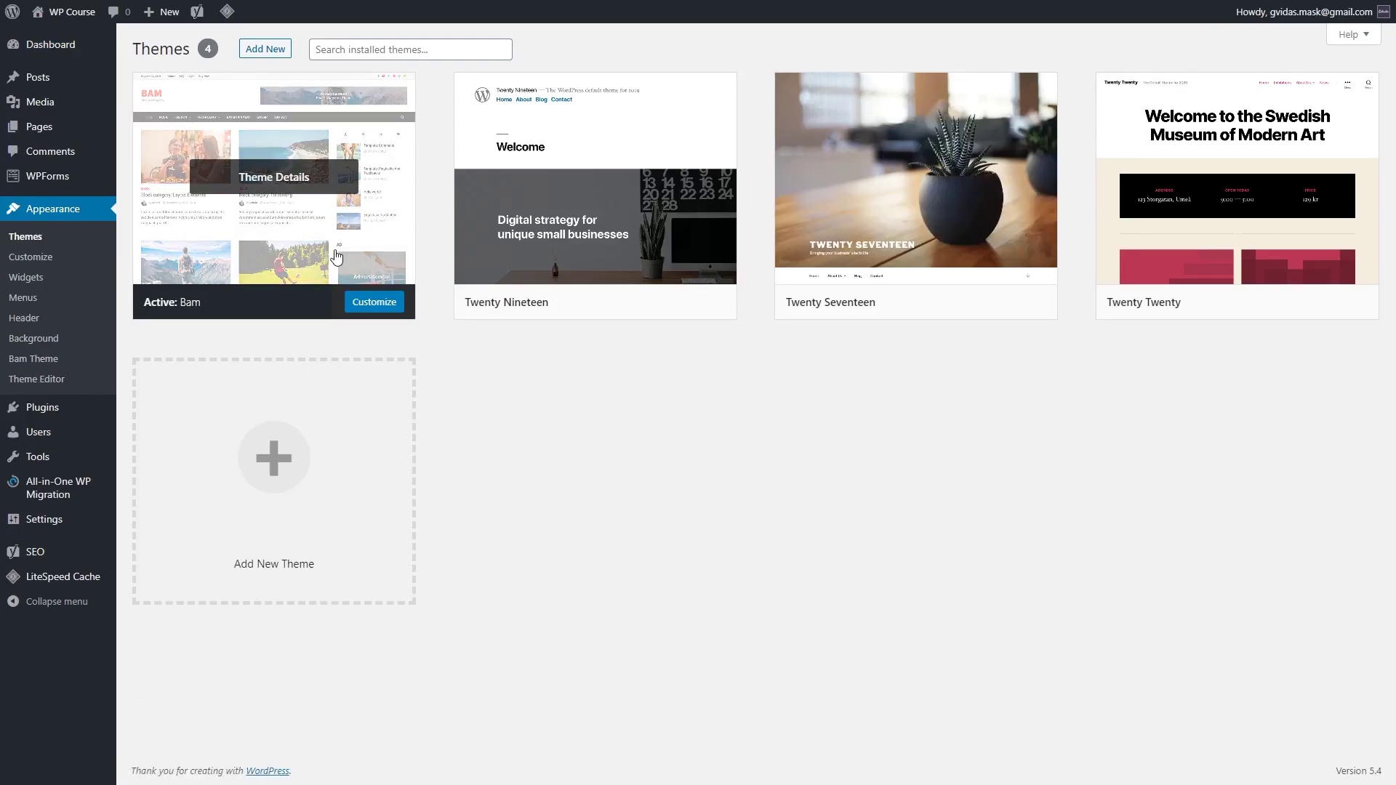
left_click(266, 49)
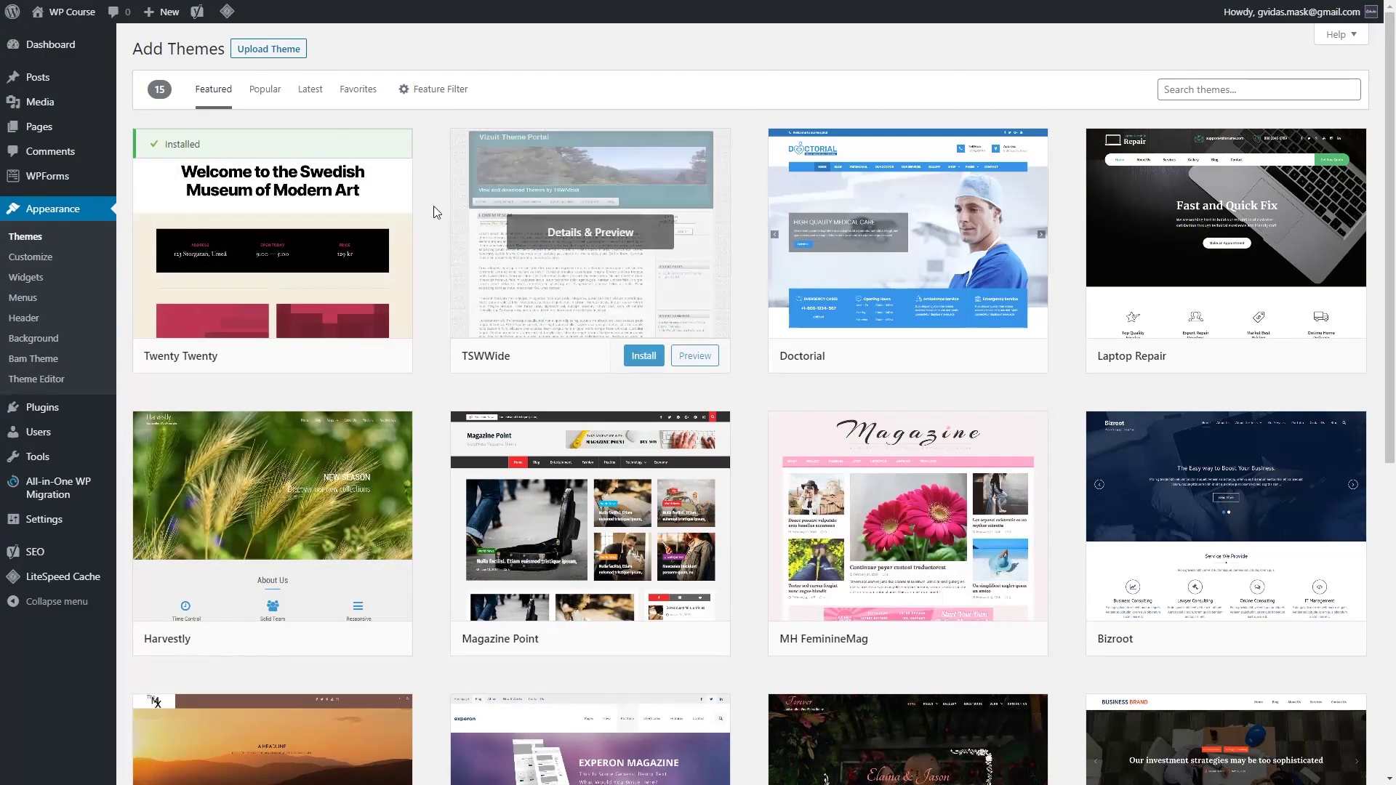
left_click(281, 52)
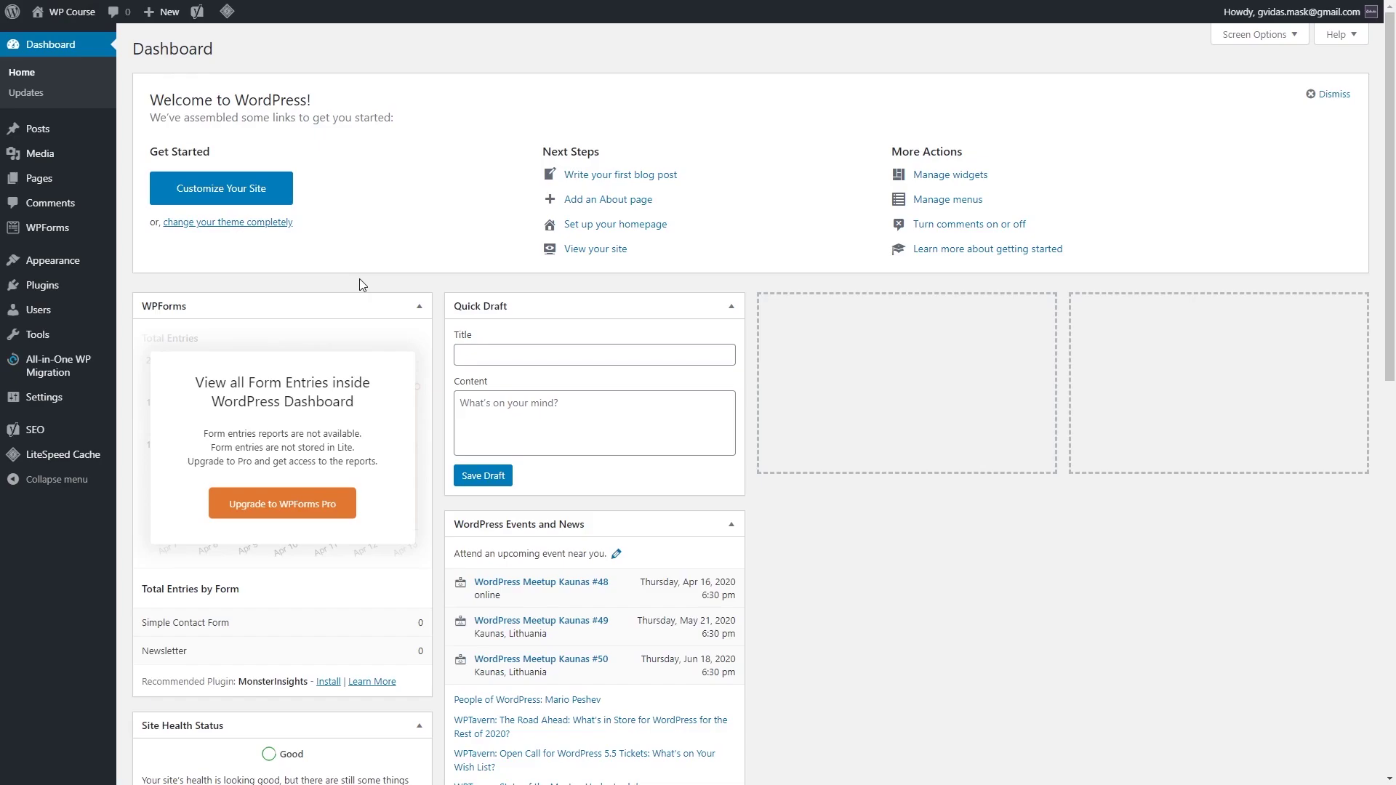
Step: Start a new page and title it 'About'
mouse_move(86, 182)
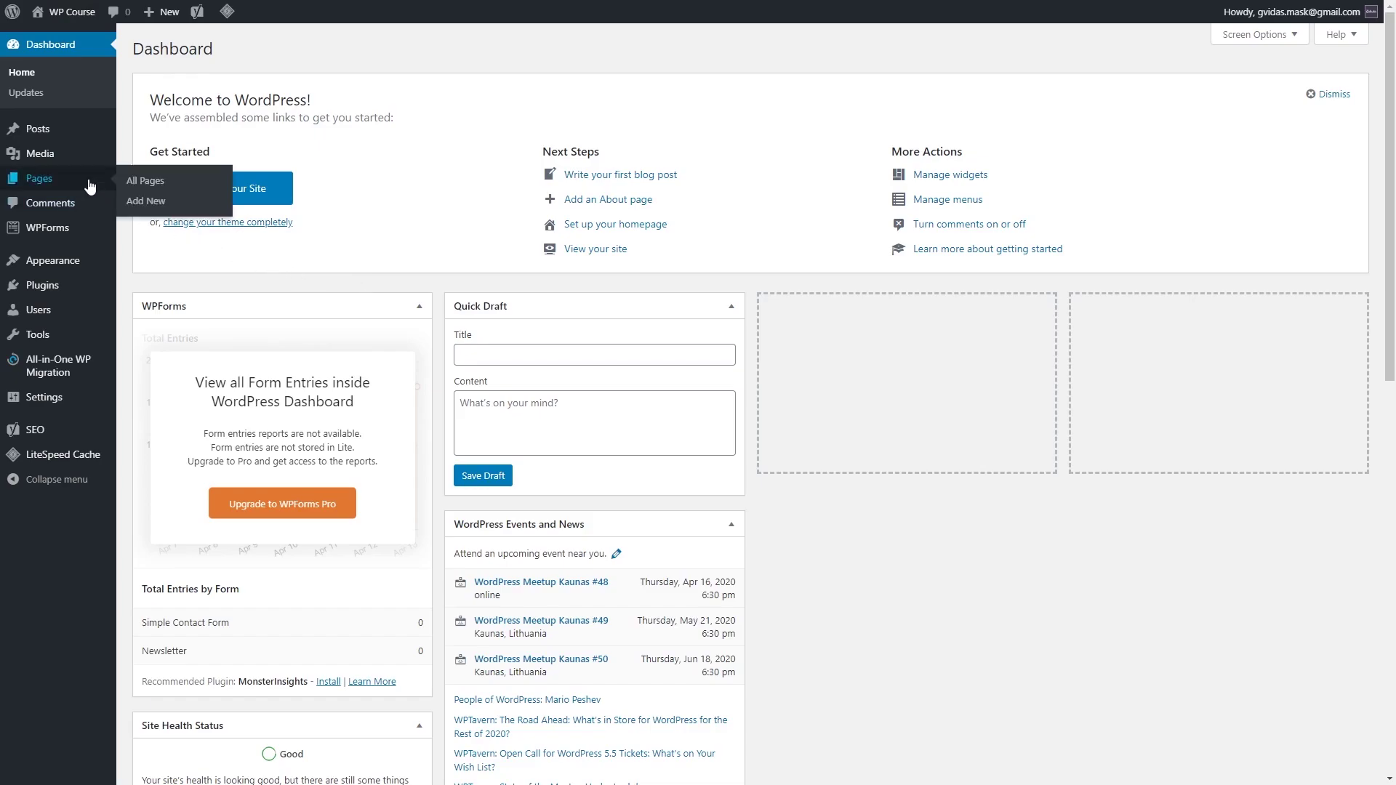
left_click(148, 204)
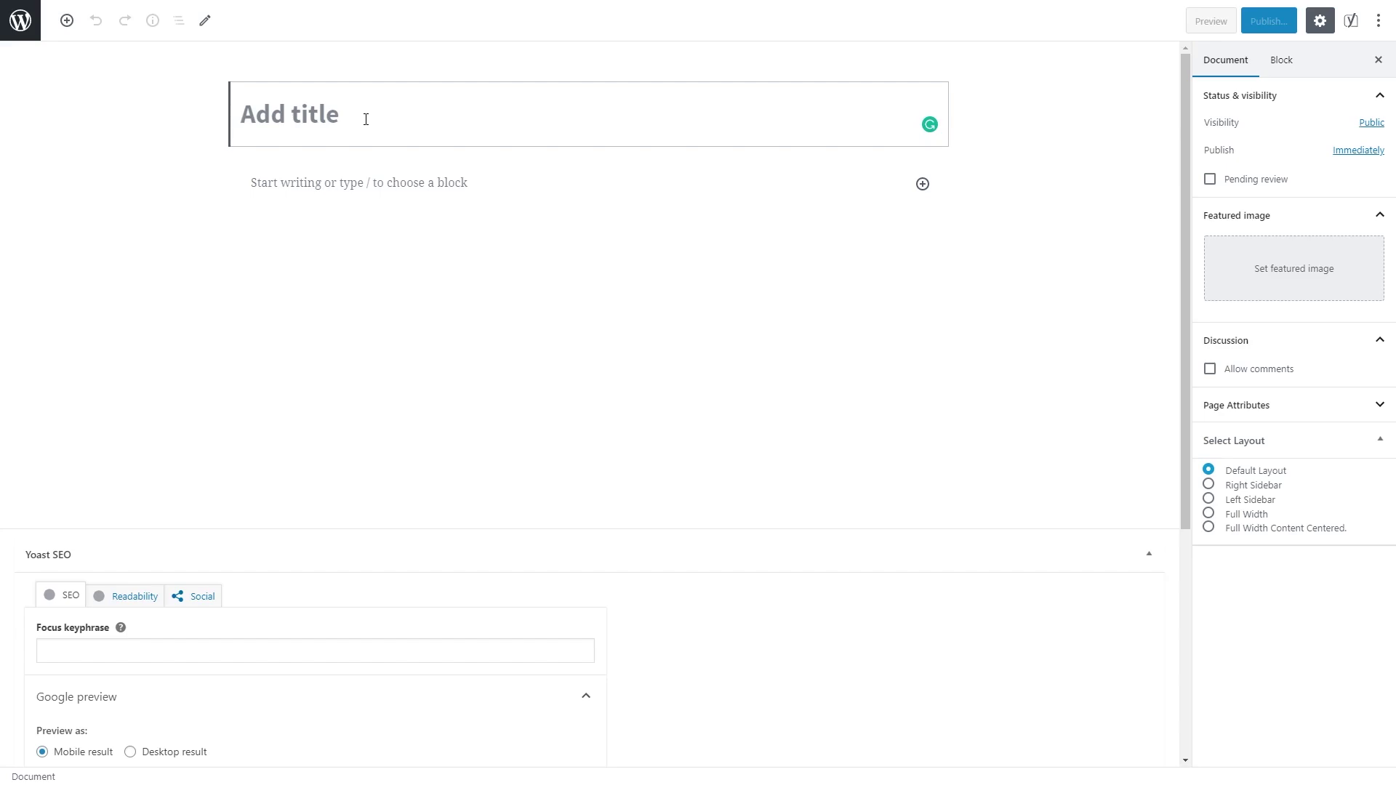
type("About")
left_click(332, 189)
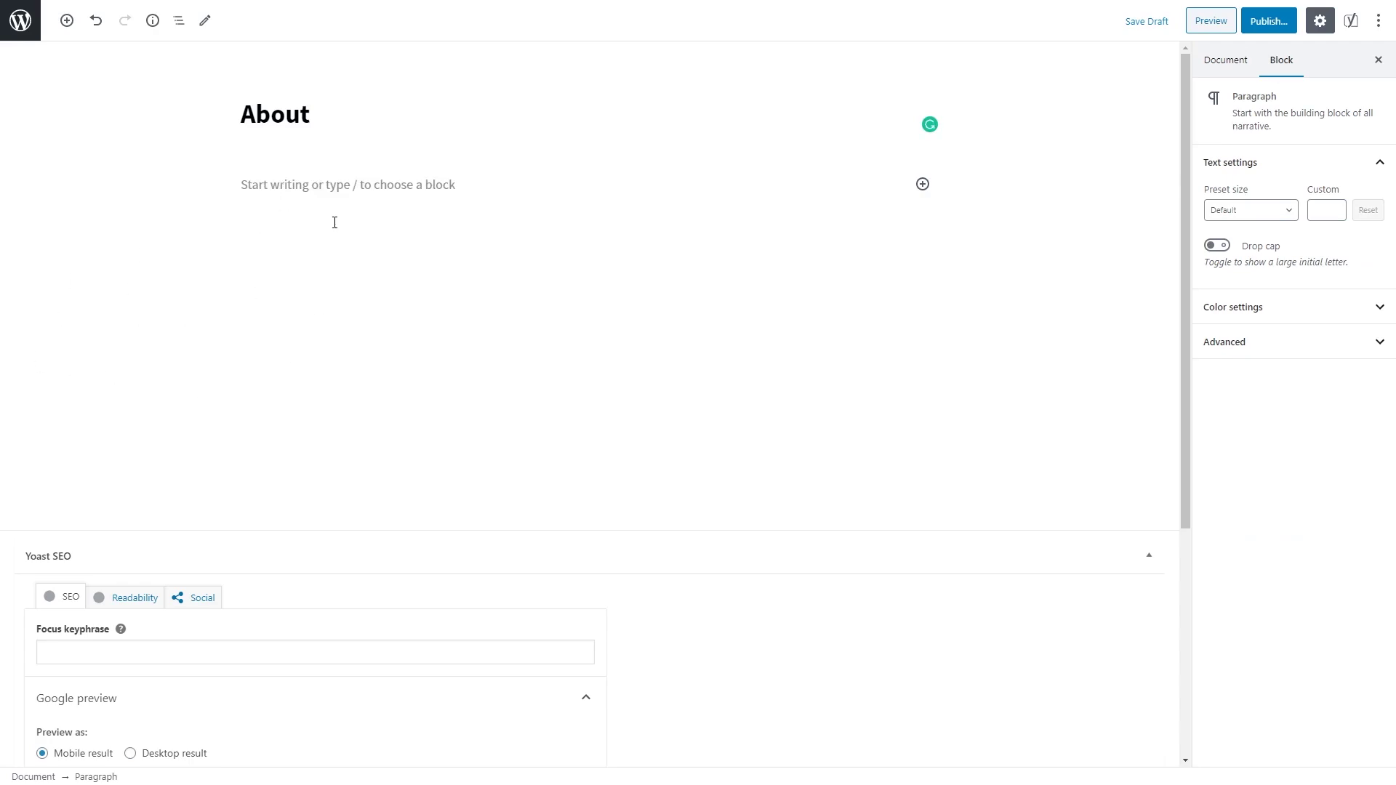
Step: Paste the Flatsome intro and feature list, then add an empty paragraph below
key("ctrl+v")
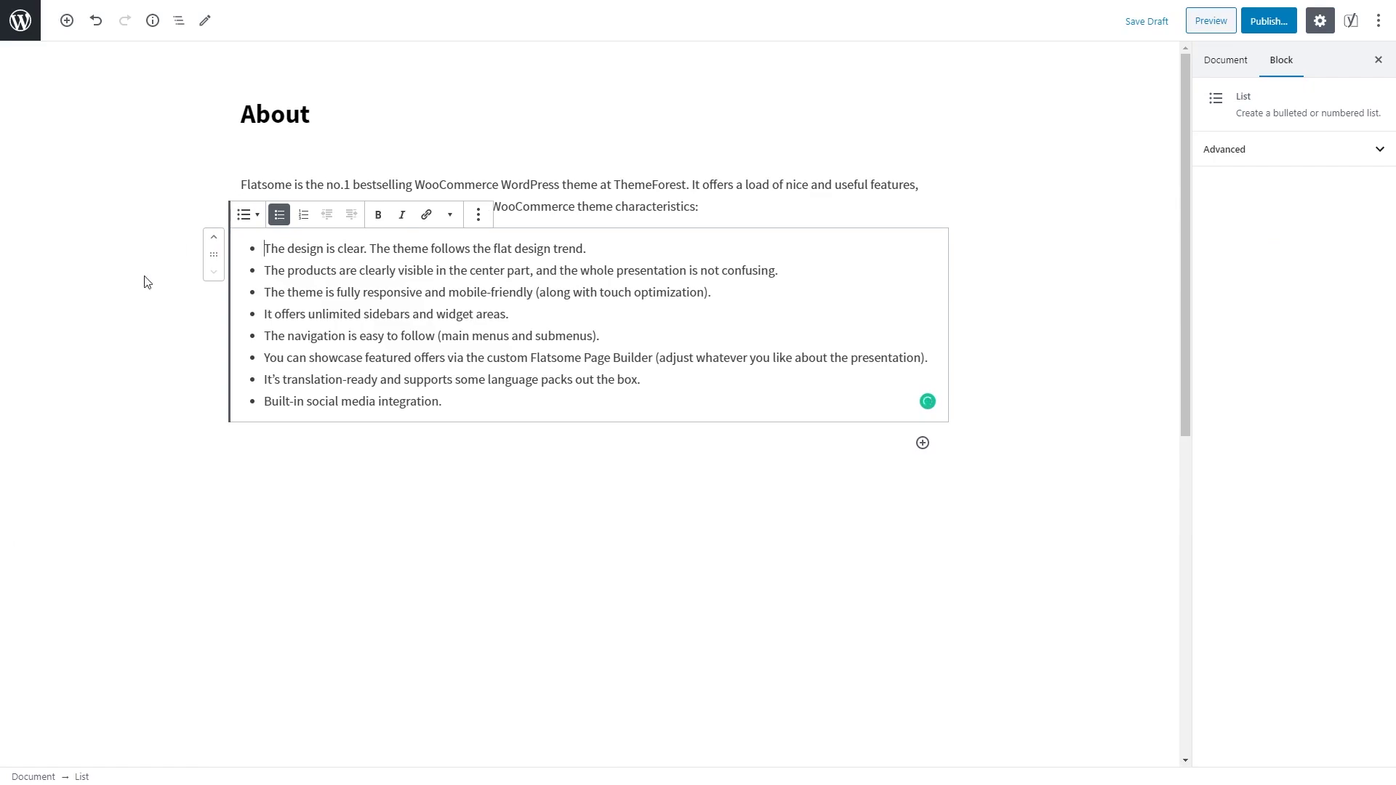
left_click(133, 235)
left_click(430, 292)
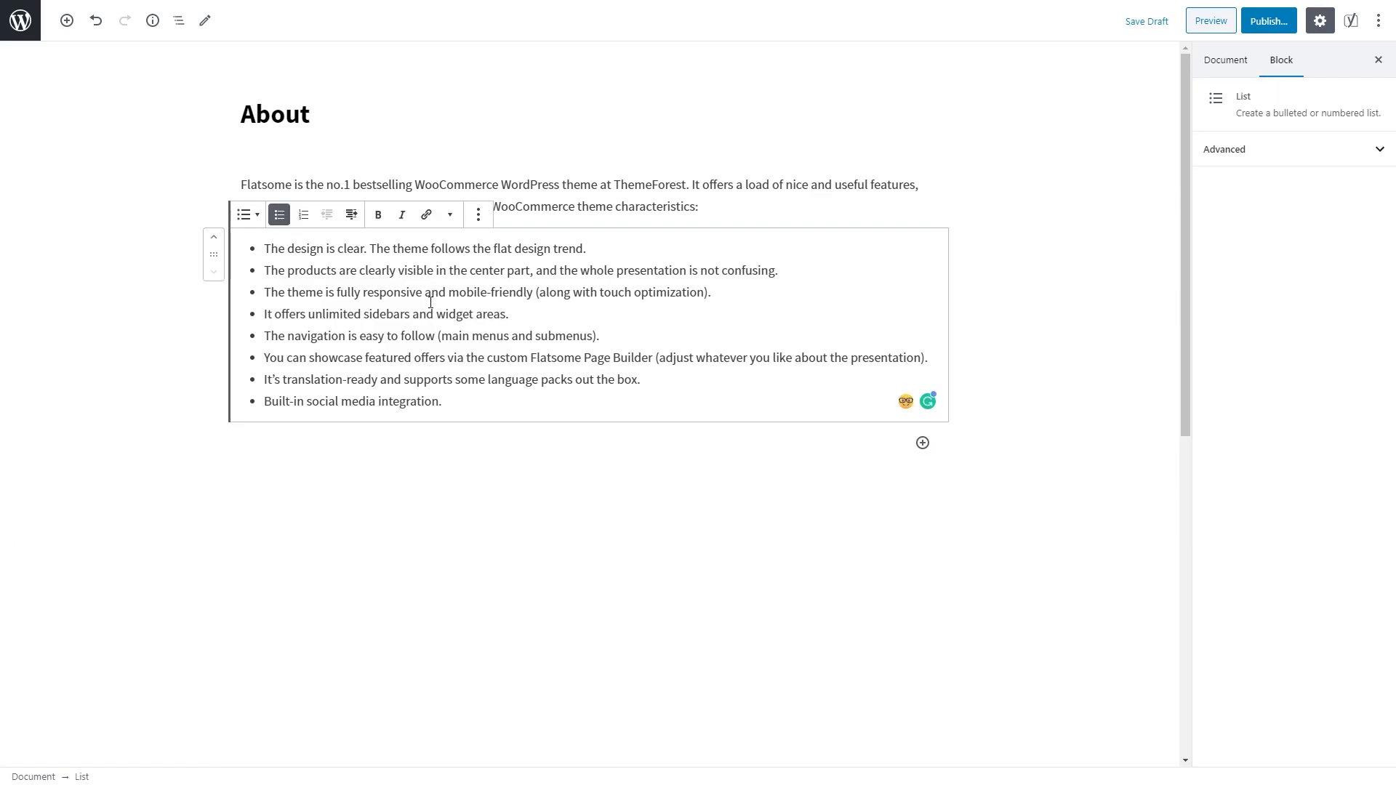
left_click(558, 206)
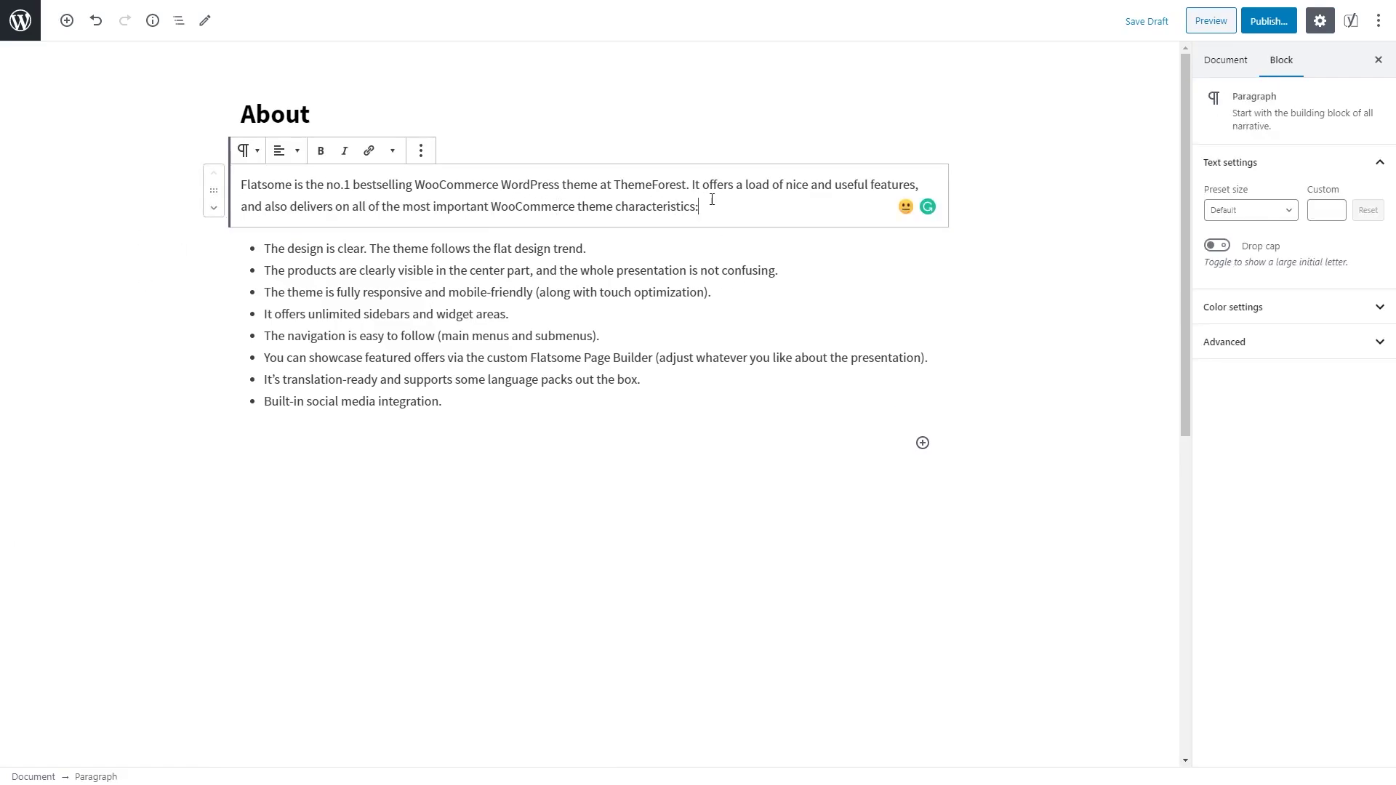
left_click(427, 304)
left_click(554, 184)
left_click(517, 395)
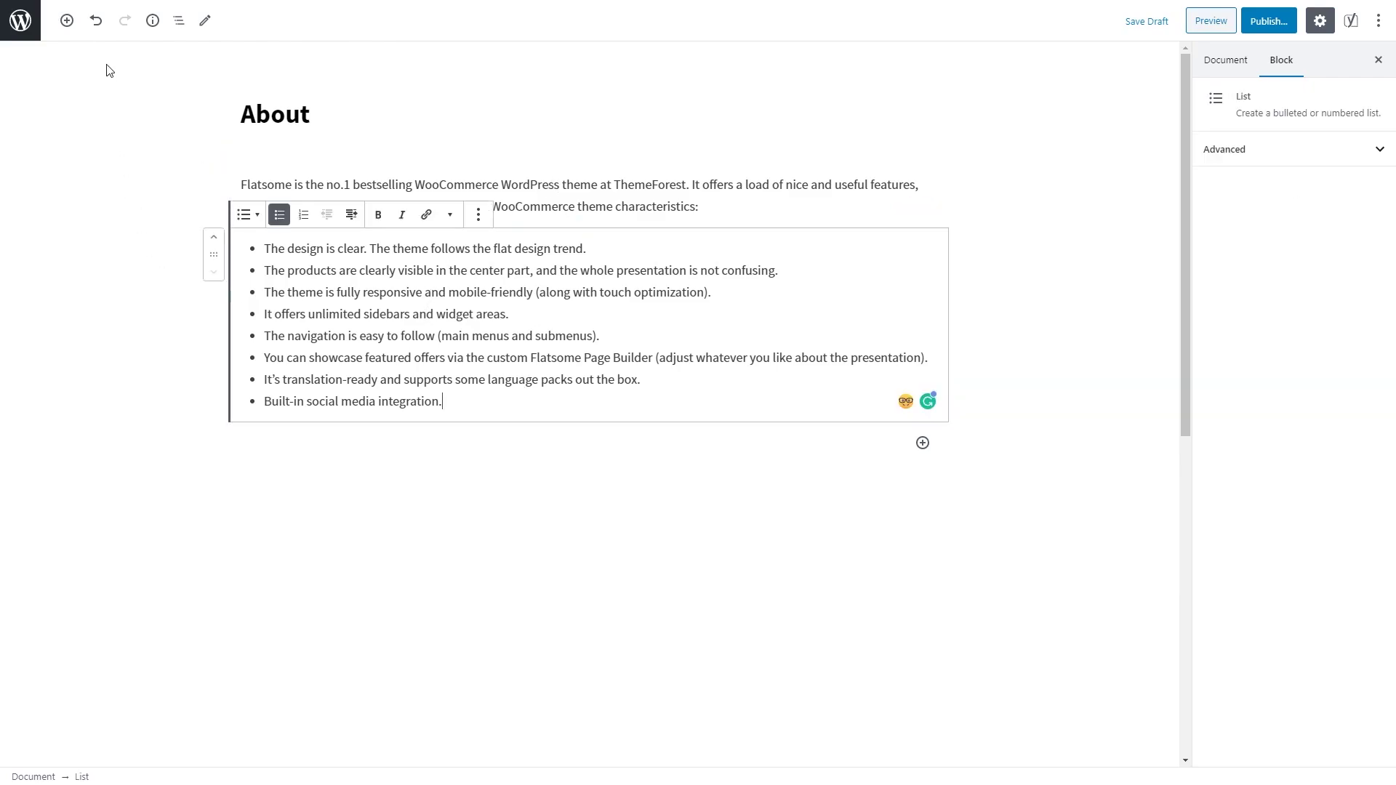
left_click(67, 20)
left_click(206, 154)
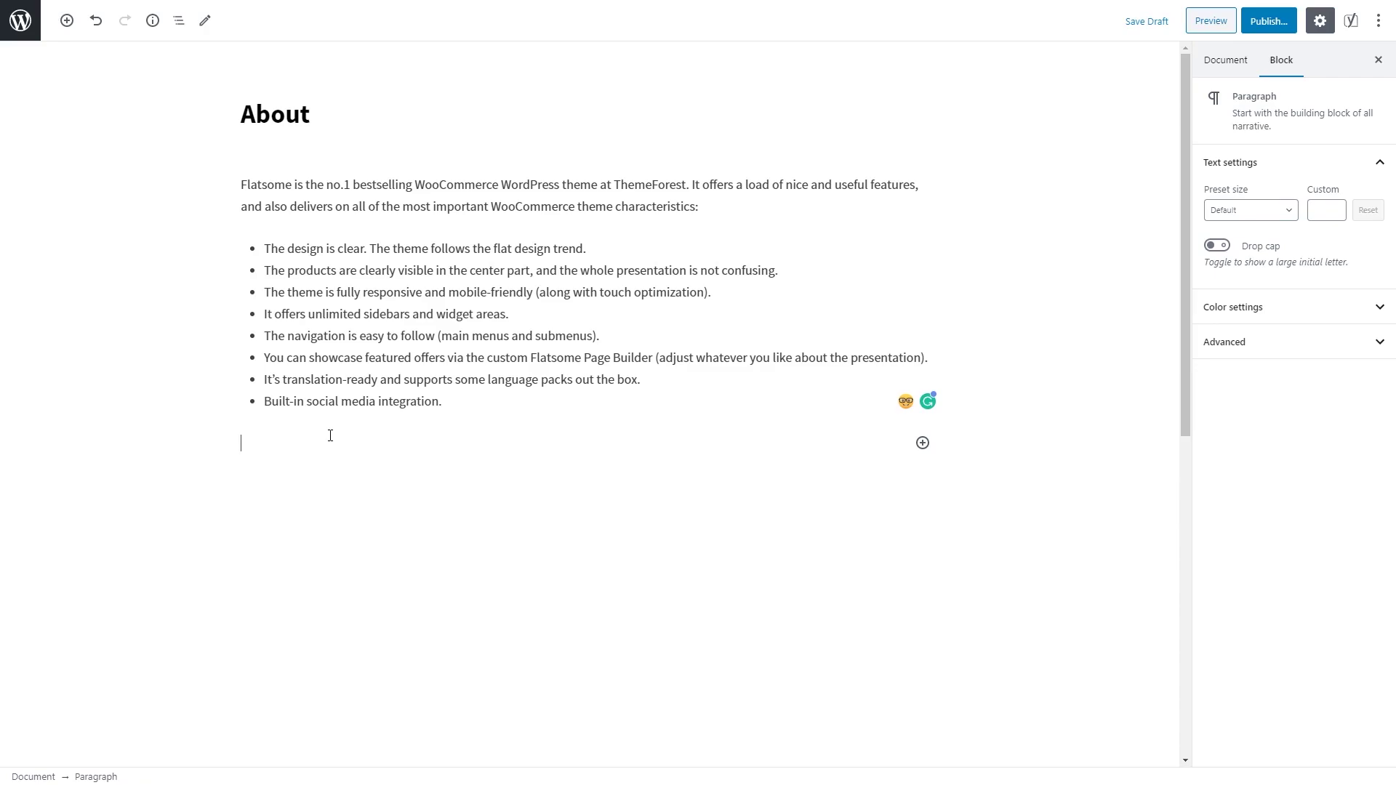
Step: Type 'History' and convert that paragraph into a heading
type("History")
left_click(311, 460)
left_click(299, 440)
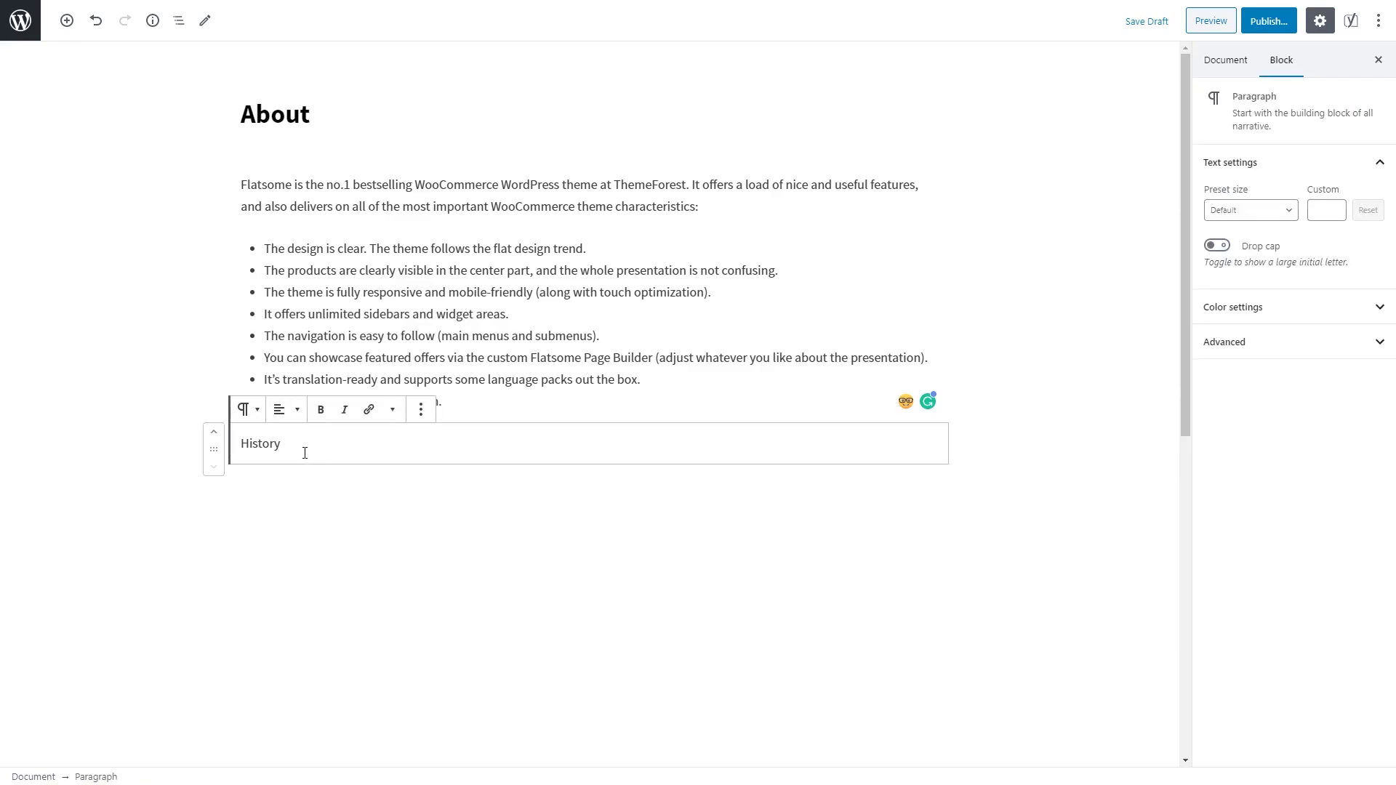
double_click(293, 443)
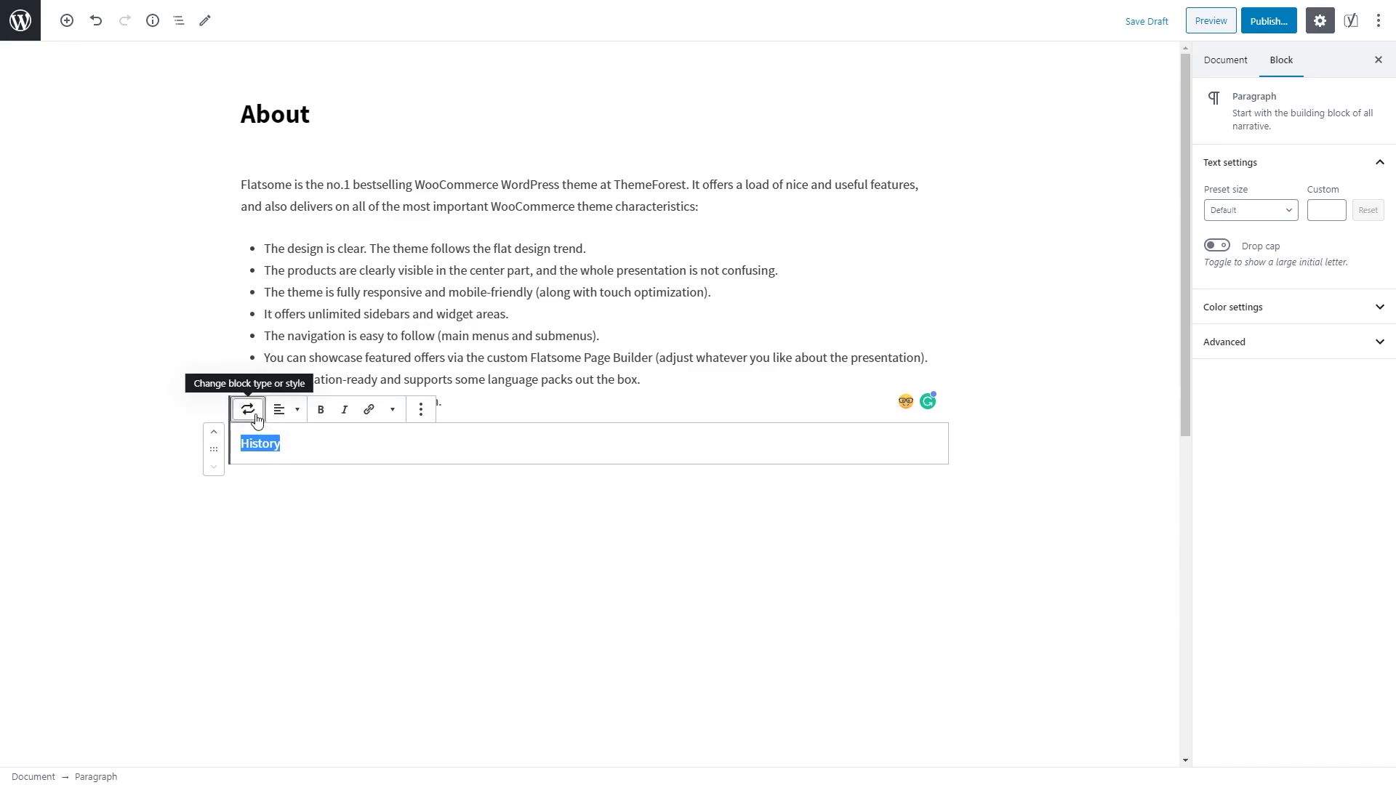
left_click(248, 410)
left_click(276, 488)
left_click(280, 450)
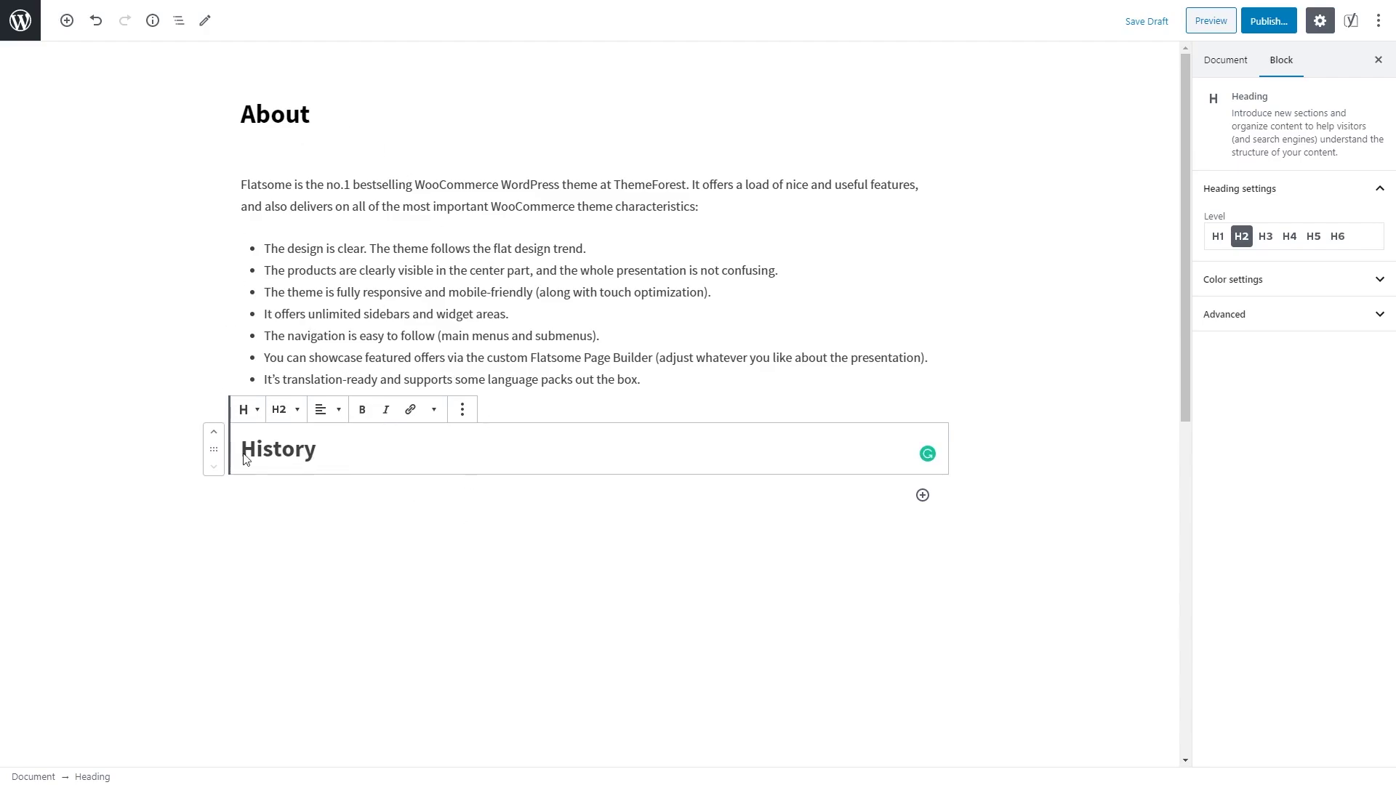
Step: Add an empty list block below the History heading
left_click(67, 20)
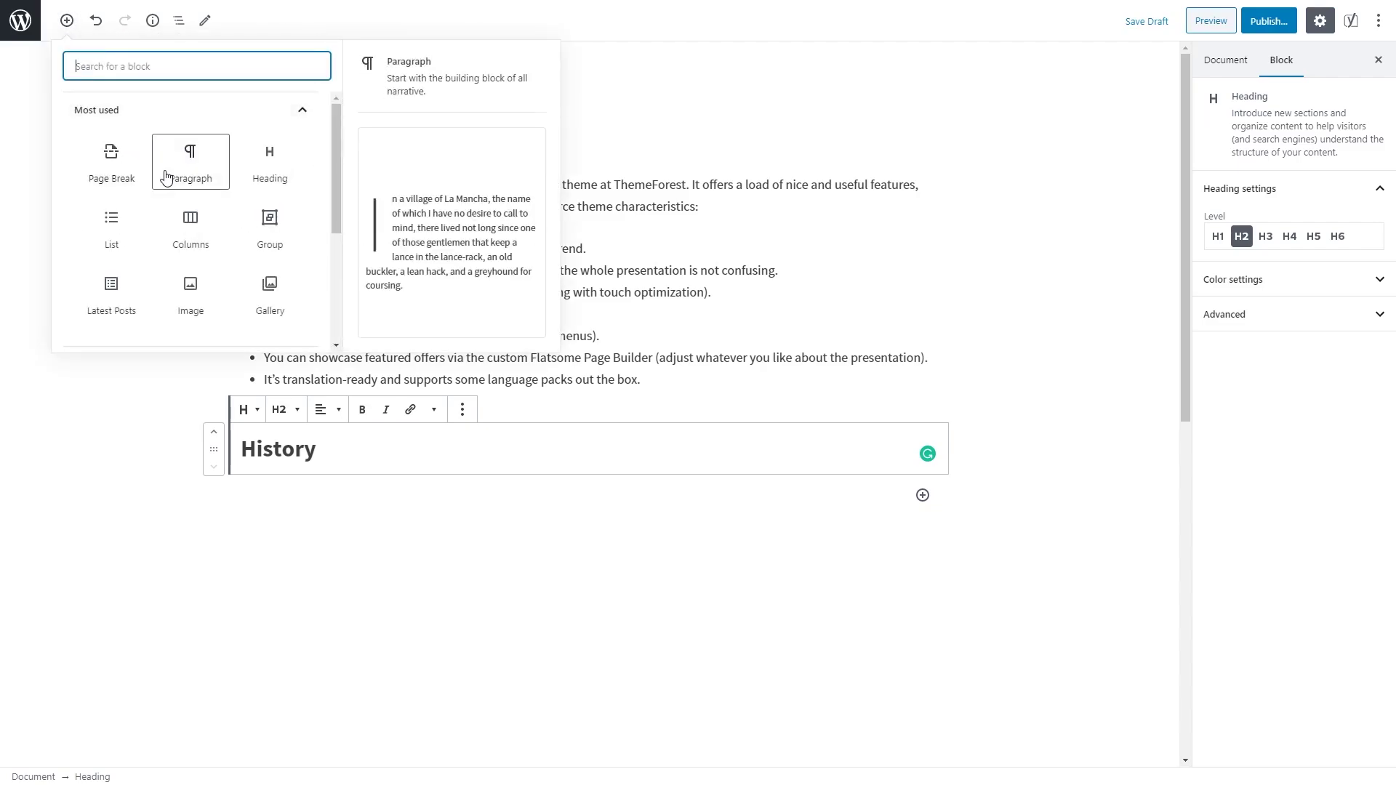
scroll(268, 191, "down", 2)
scroll(266, 233, "down", 3)
scroll(281, 259, "up", 5)
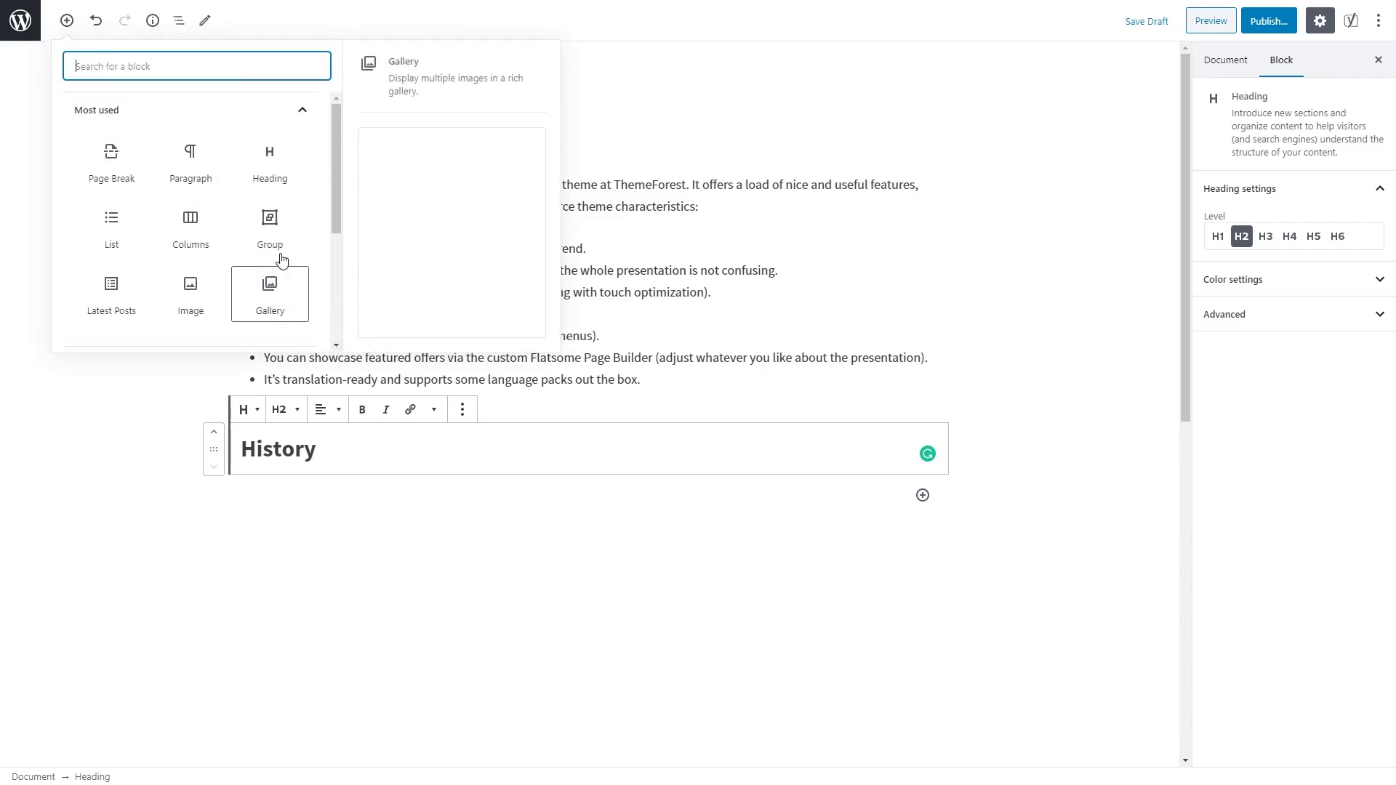
scroll(279, 256, "down", 3)
scroll(279, 256, "up", 3)
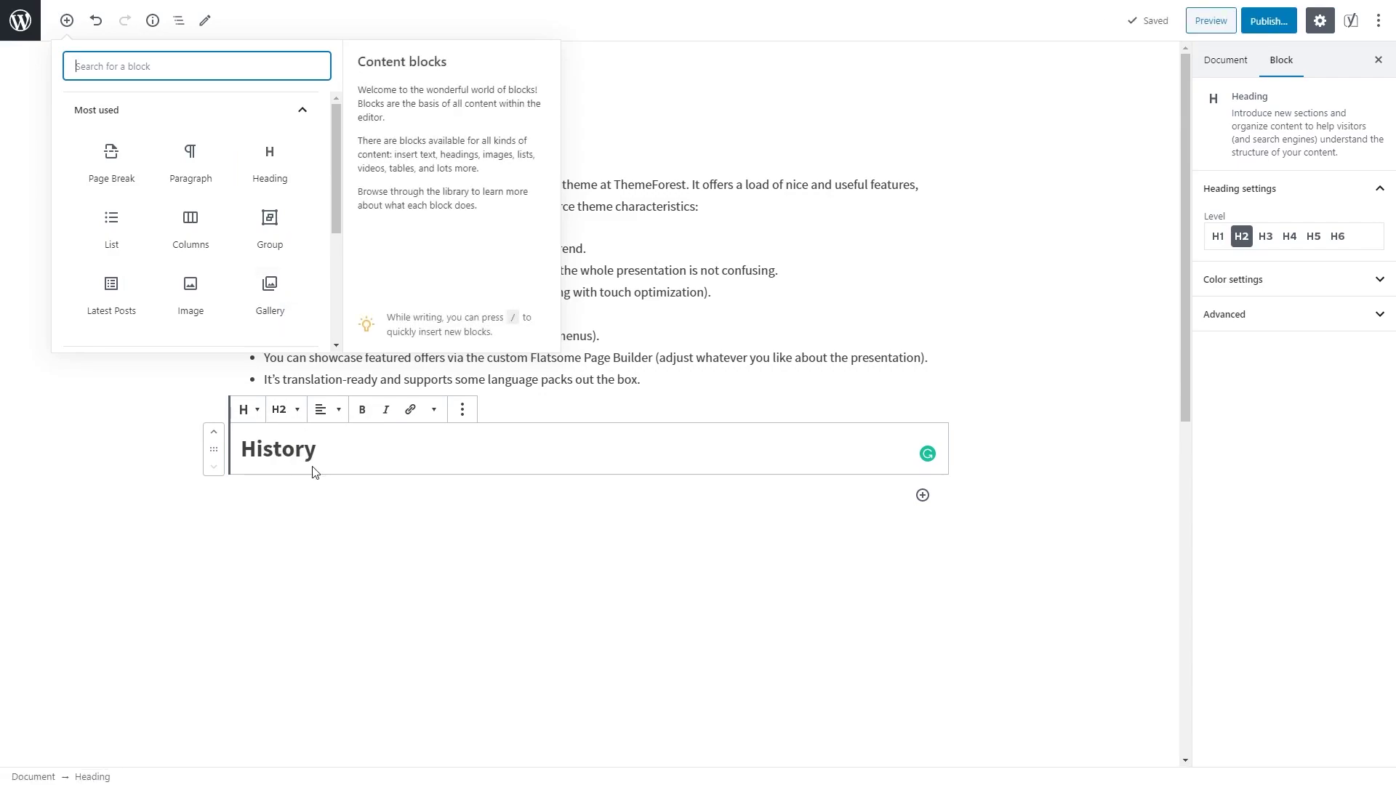
left_click(109, 238)
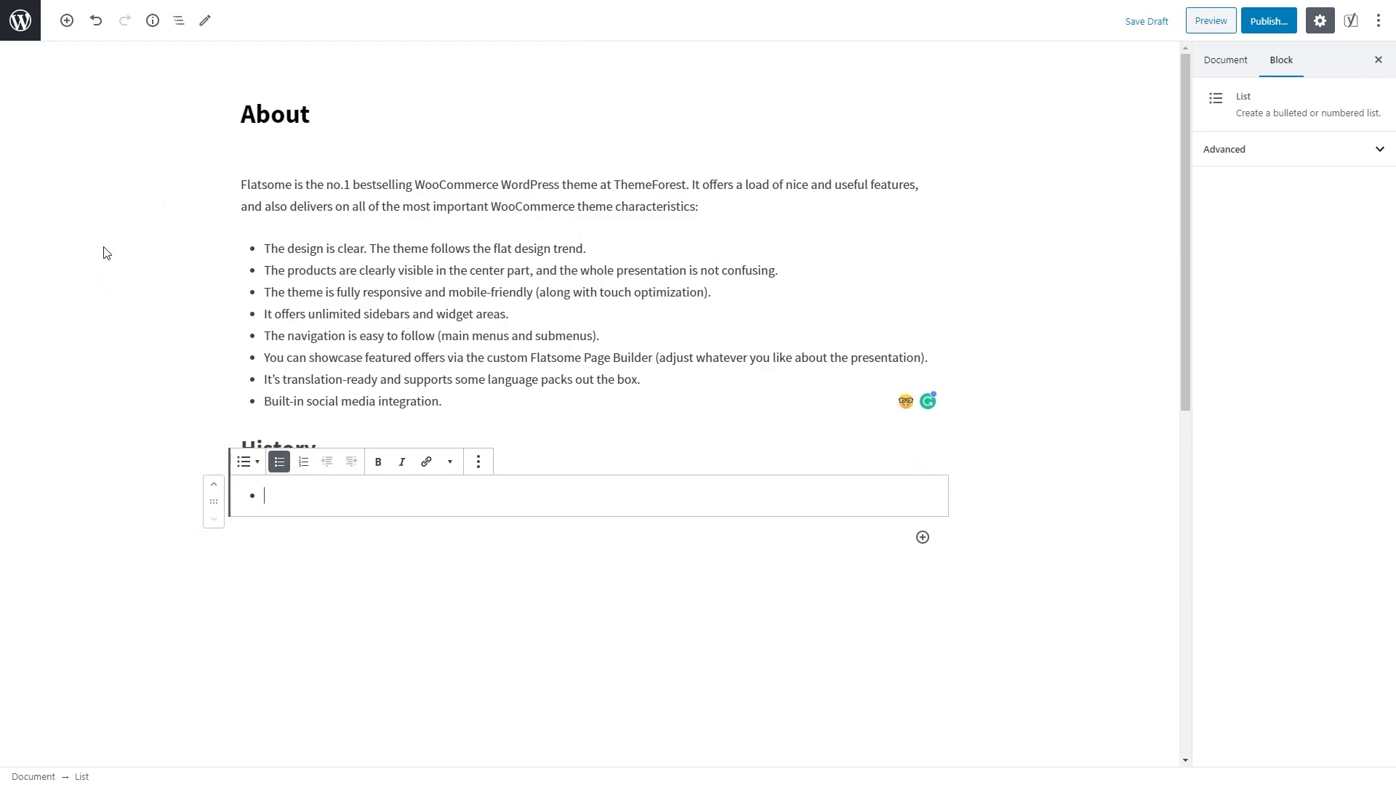
Step: Insert an Image block, upload the WordPress 101 course image and centre it
left_click(65, 21)
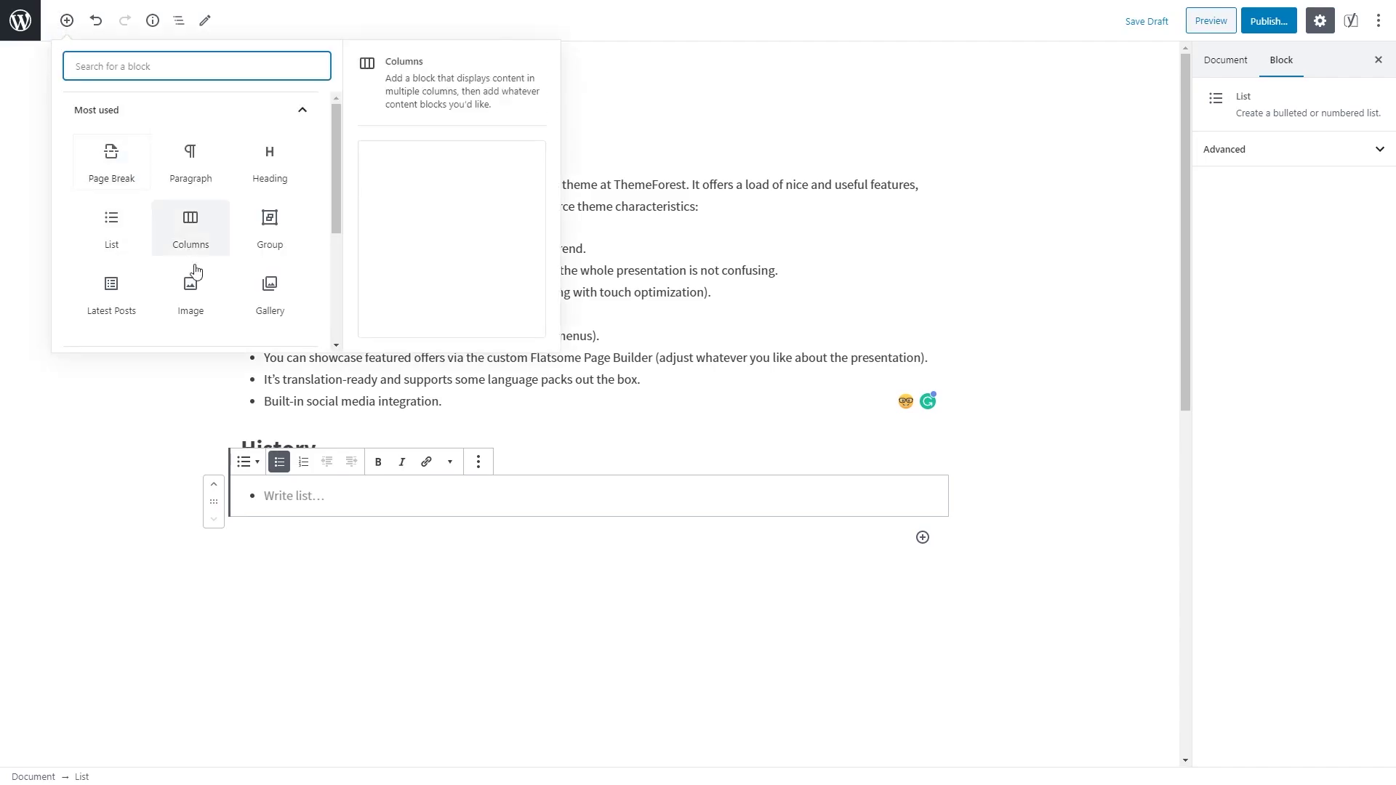
left_click(189, 293)
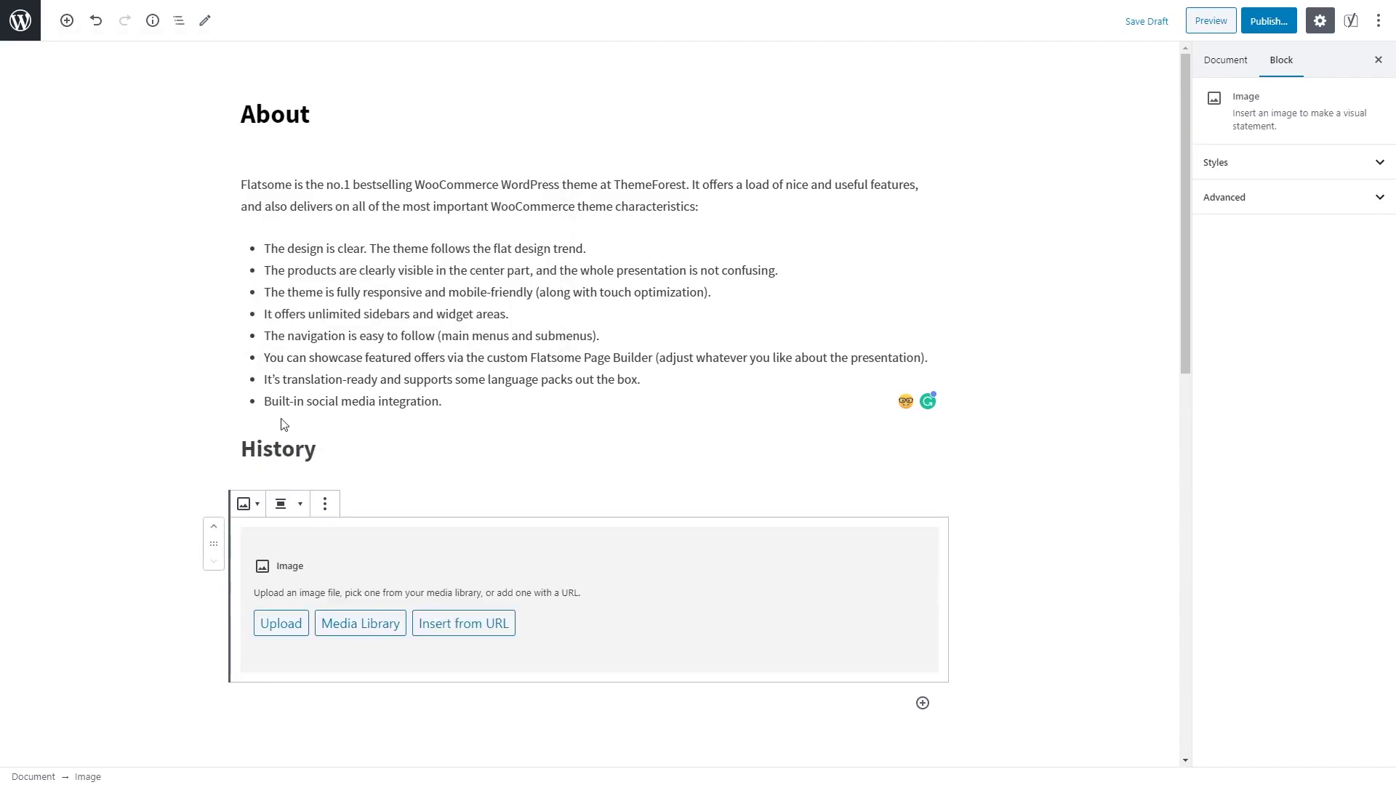
left_click(282, 625)
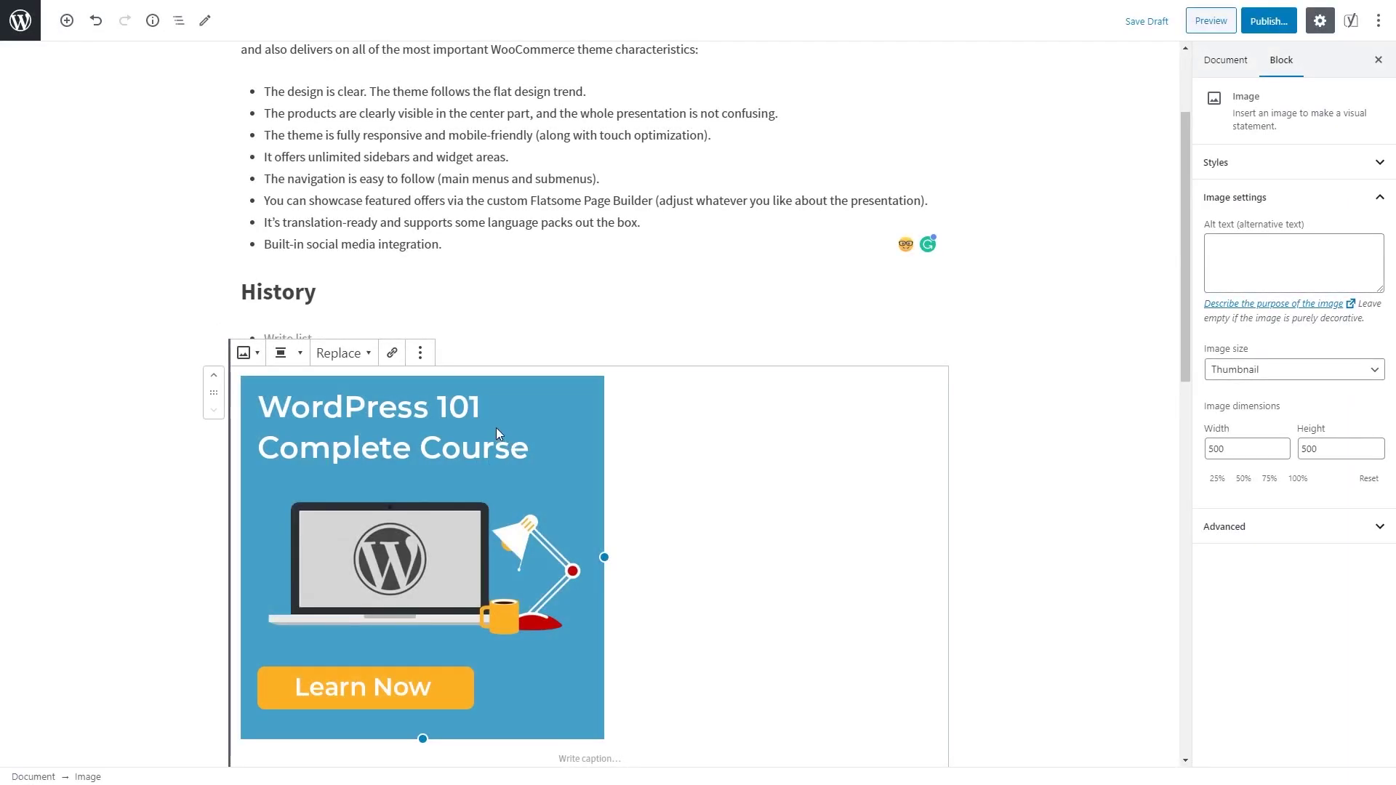
left_click(306, 359)
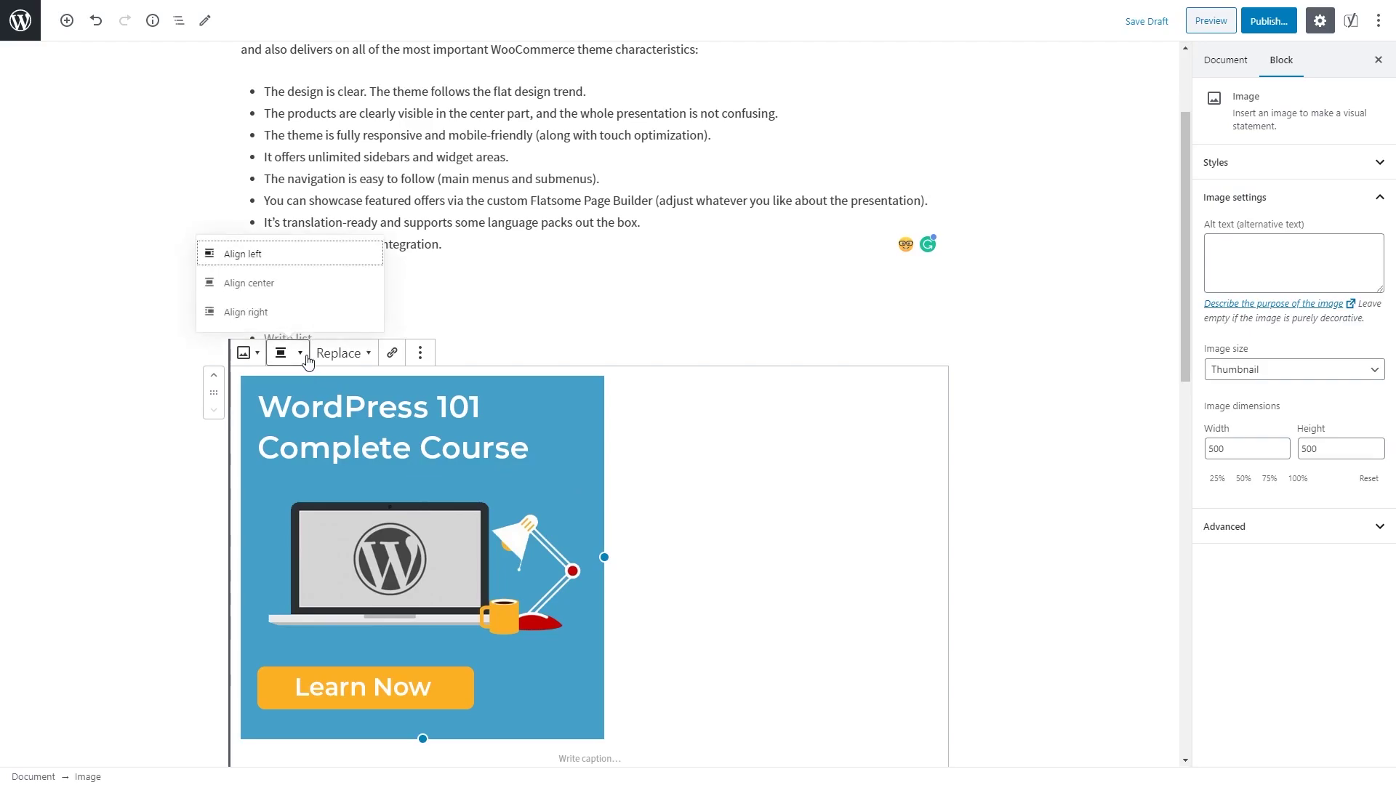
left_click(323, 289)
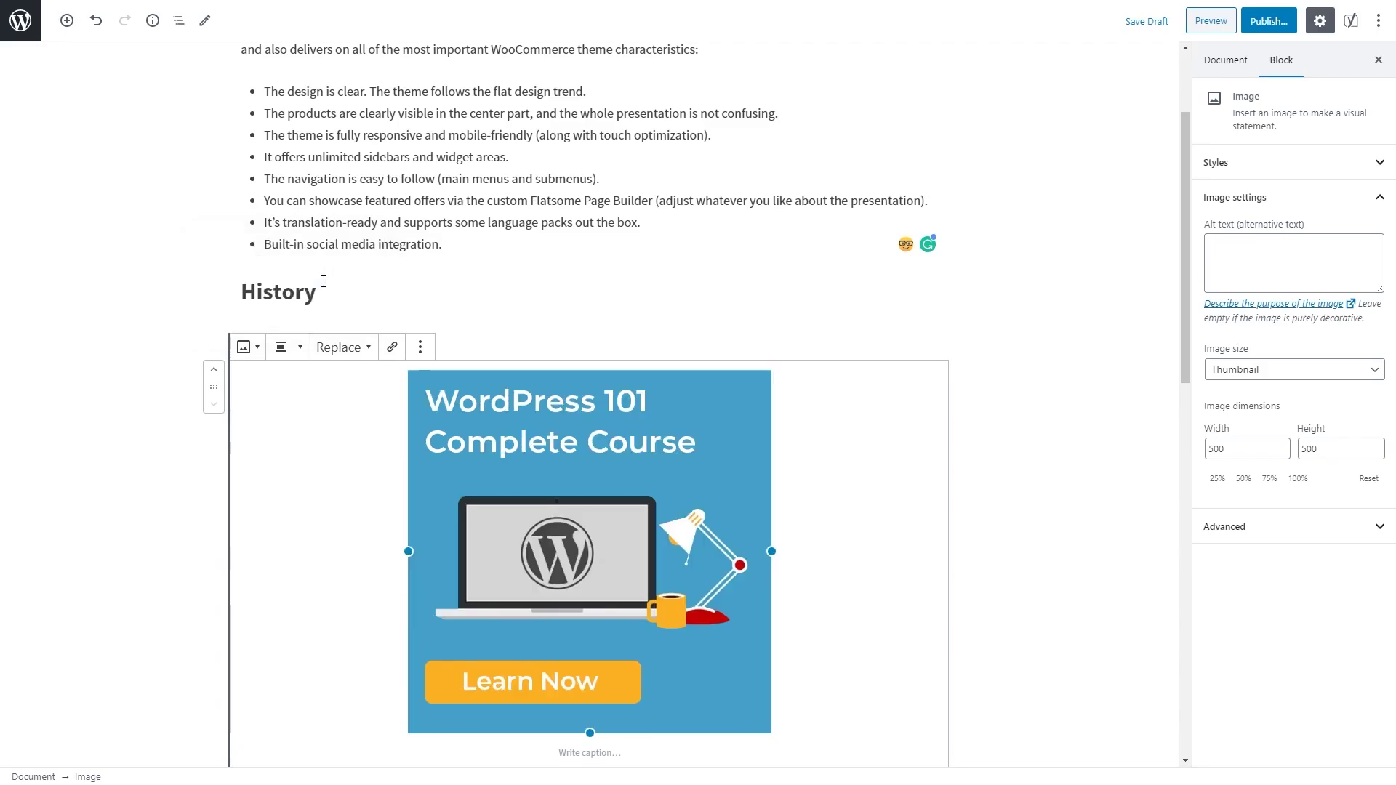
left_click(299, 349)
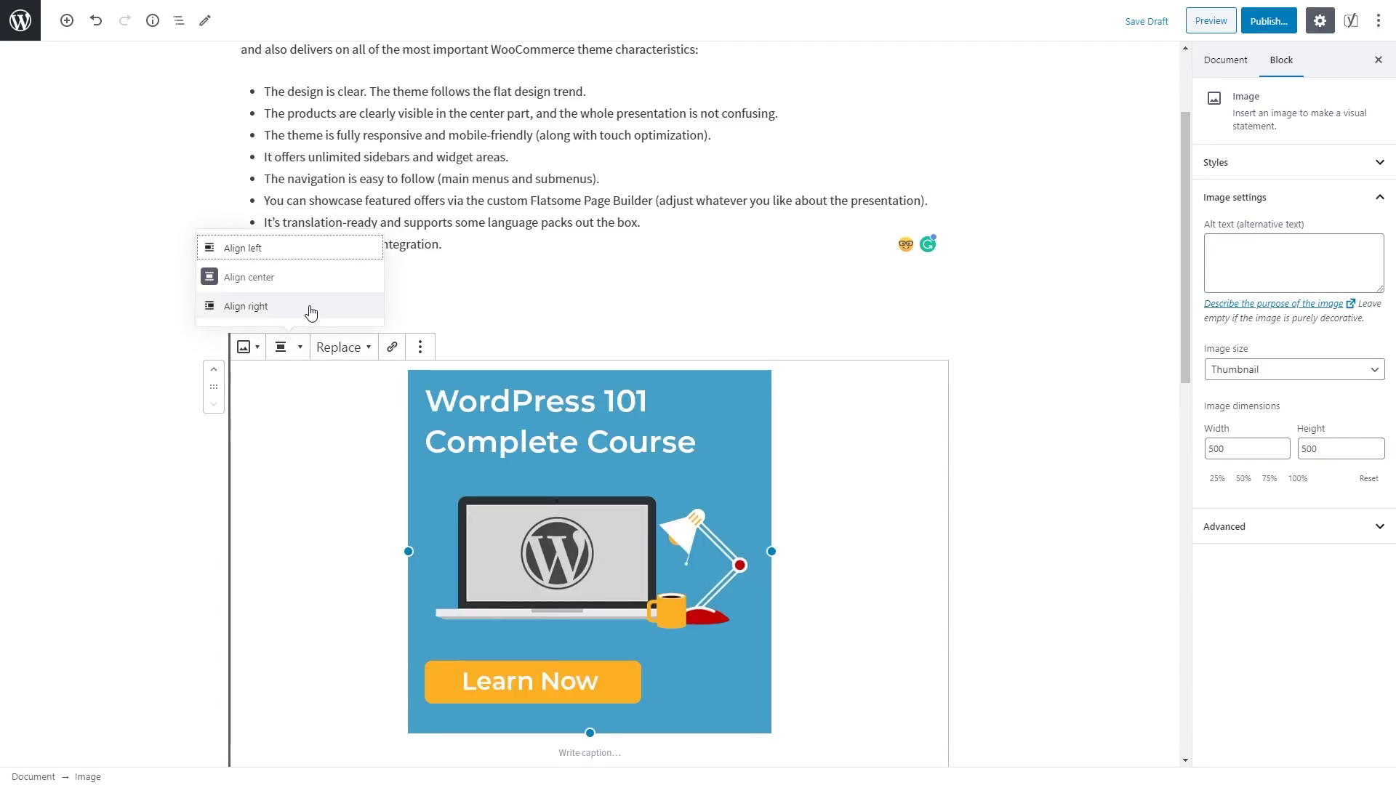
left_click(308, 309)
left_click(626, 348)
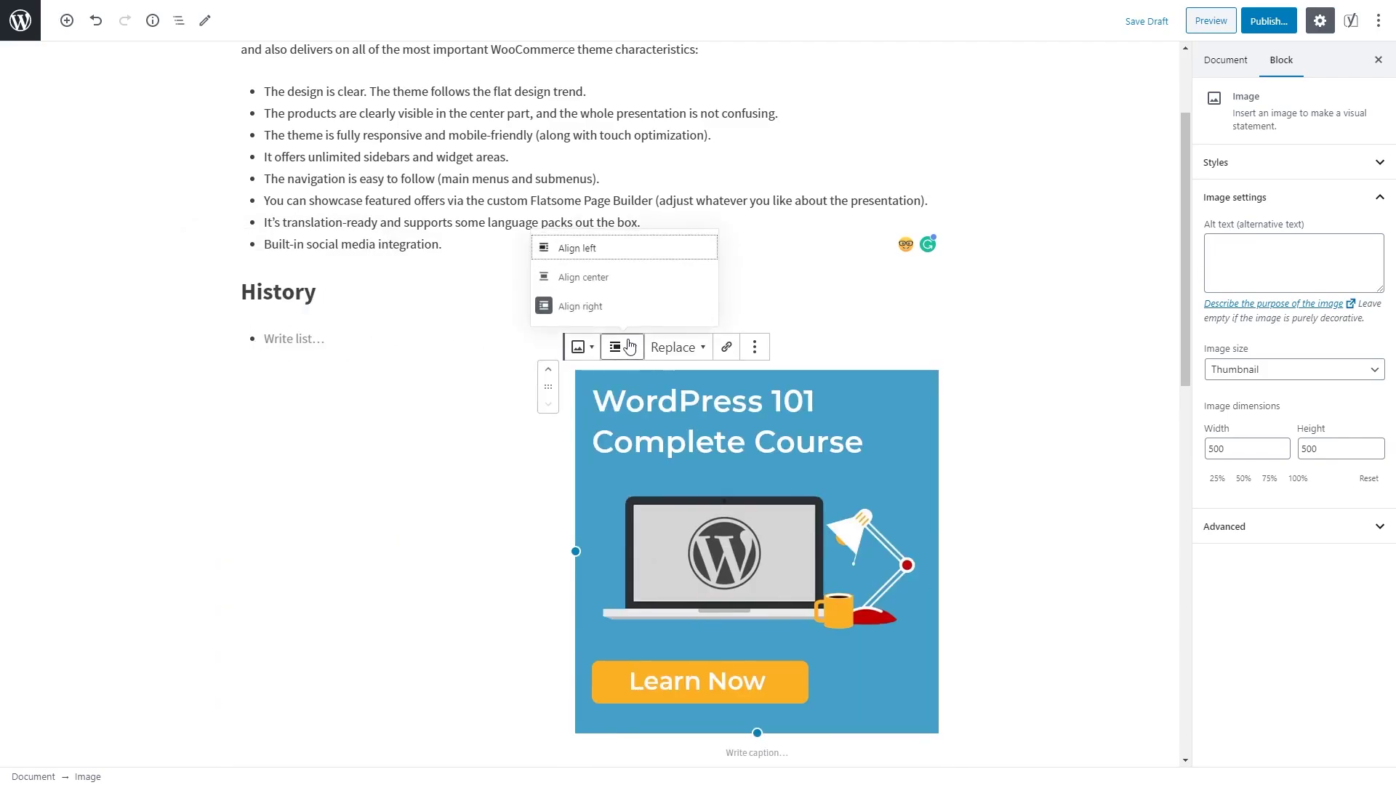
left_click(612, 279)
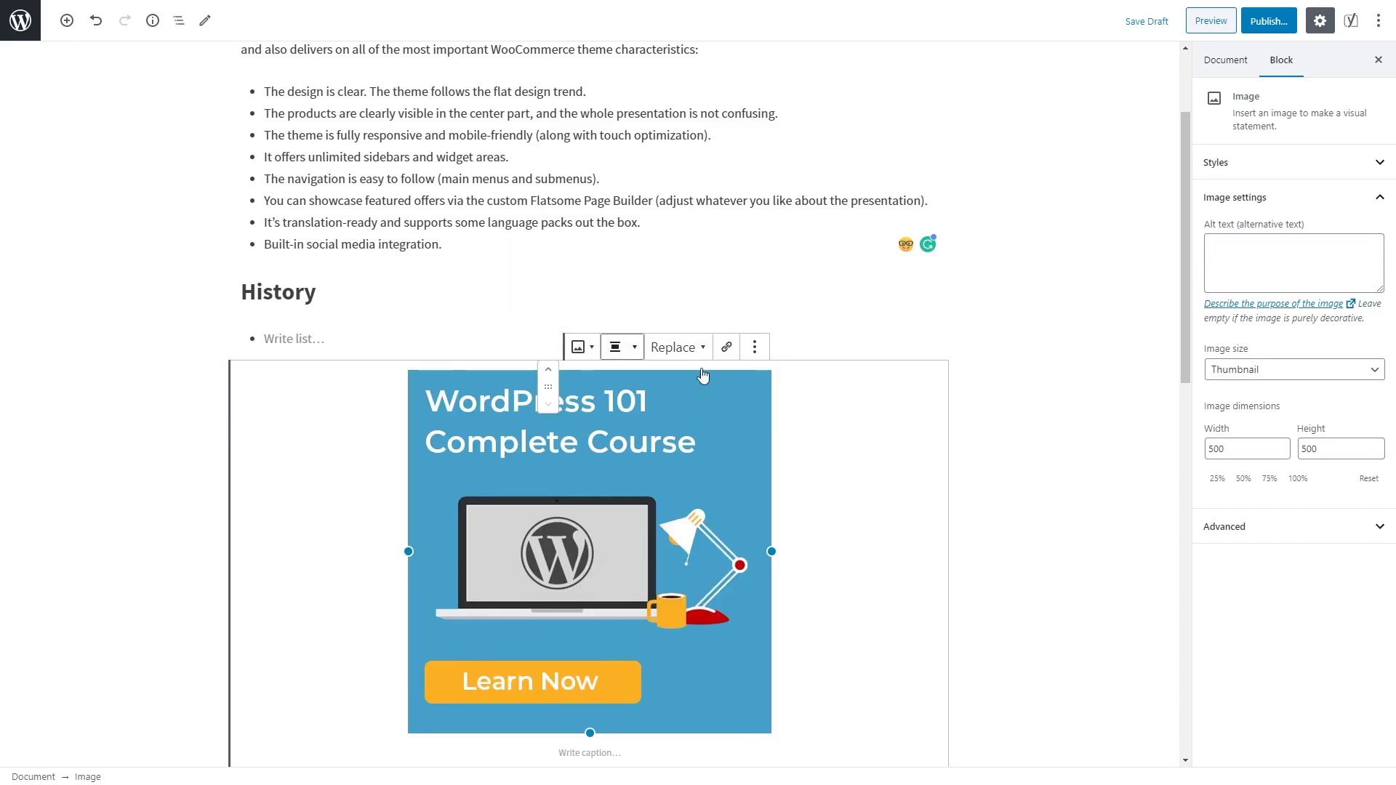
scroll(846, 415, "down", 3)
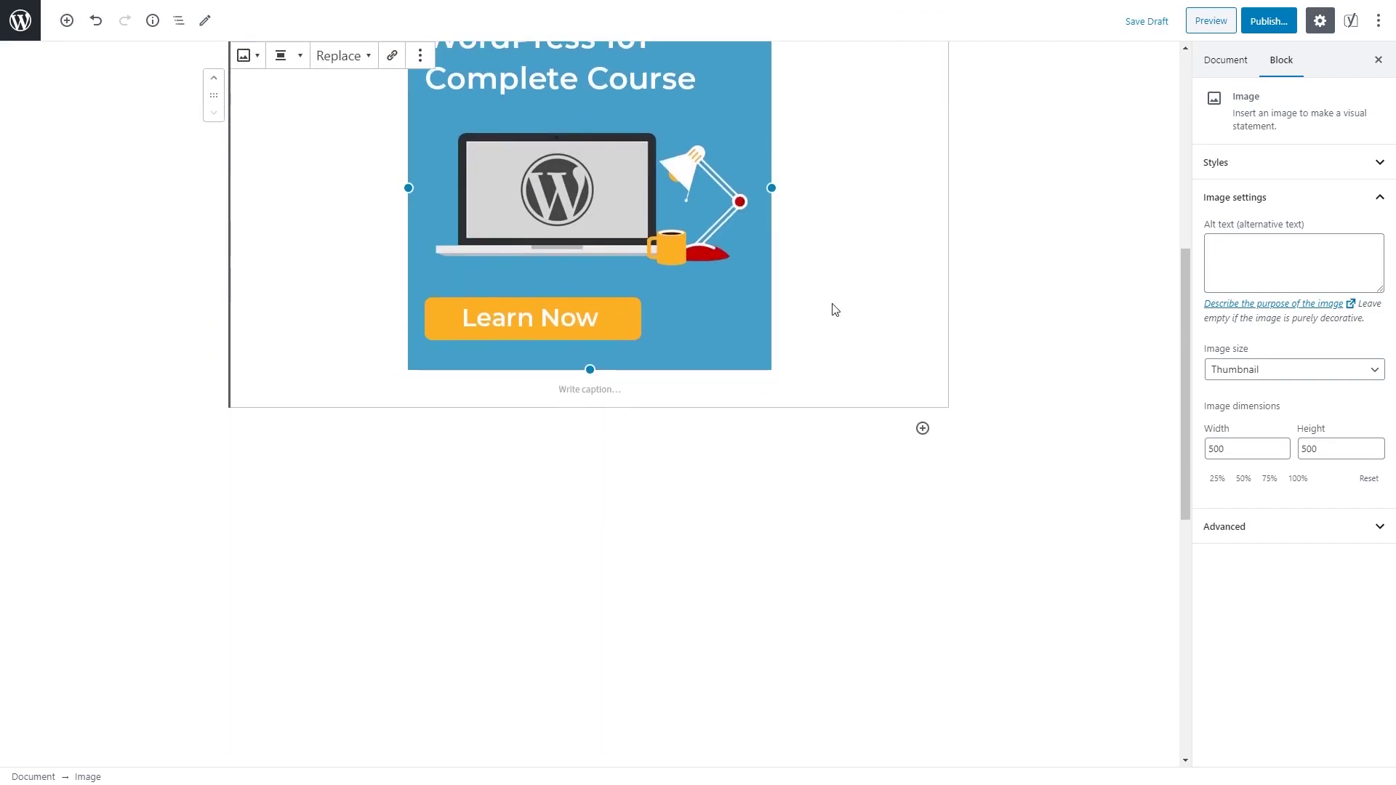
scroll(836, 313, "up", 5)
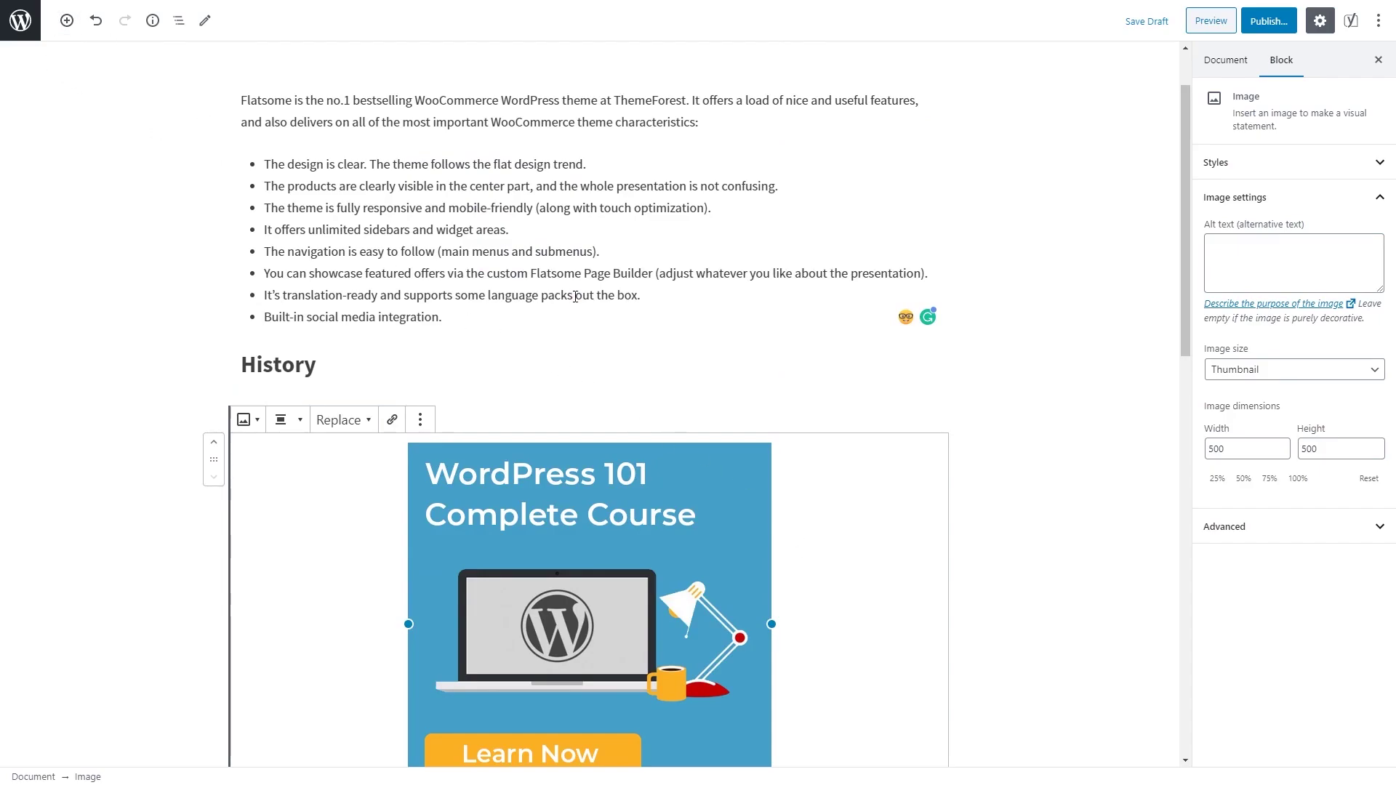
scroll(586, 298, "up", 1)
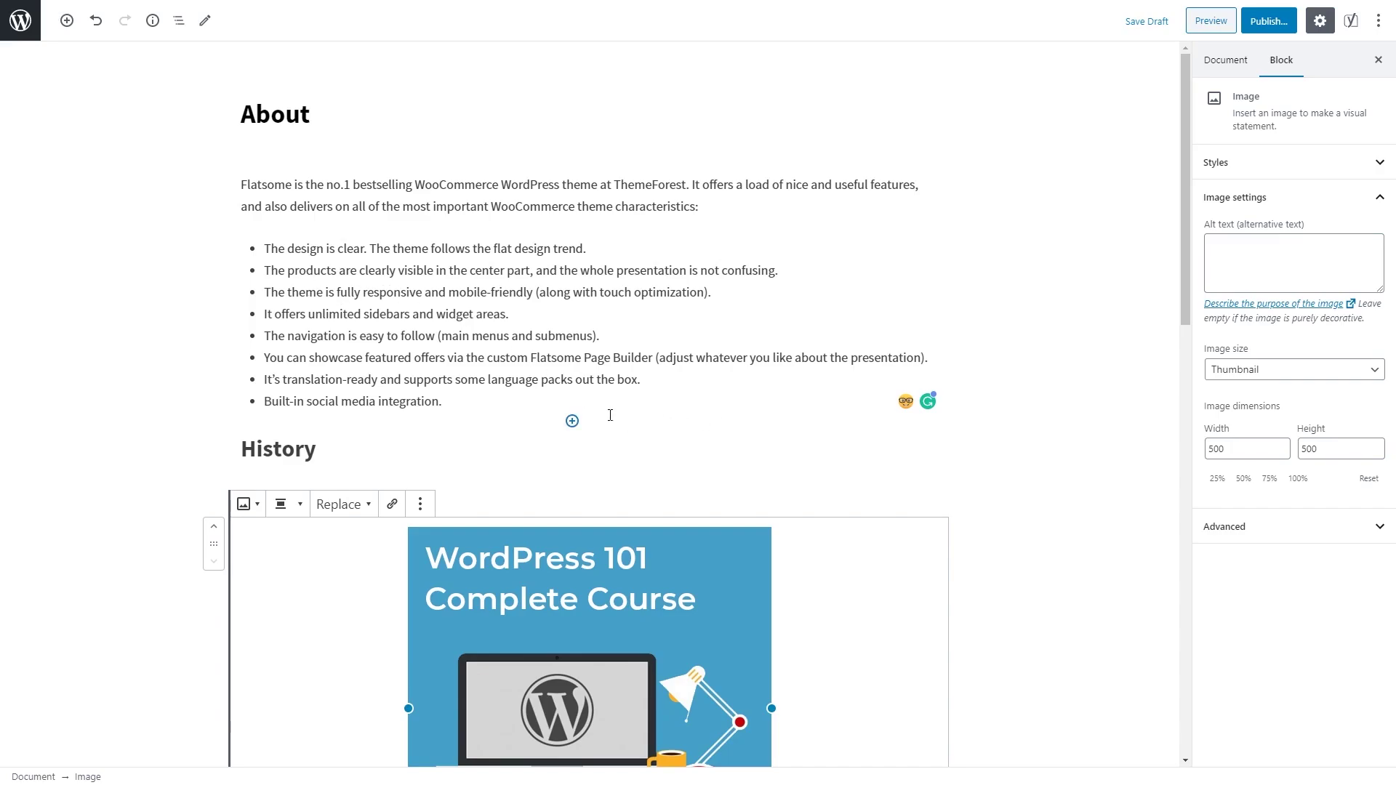
Step: Add a two-equal-column block and paste the Flatsome paragraph into the first column
left_click(66, 20)
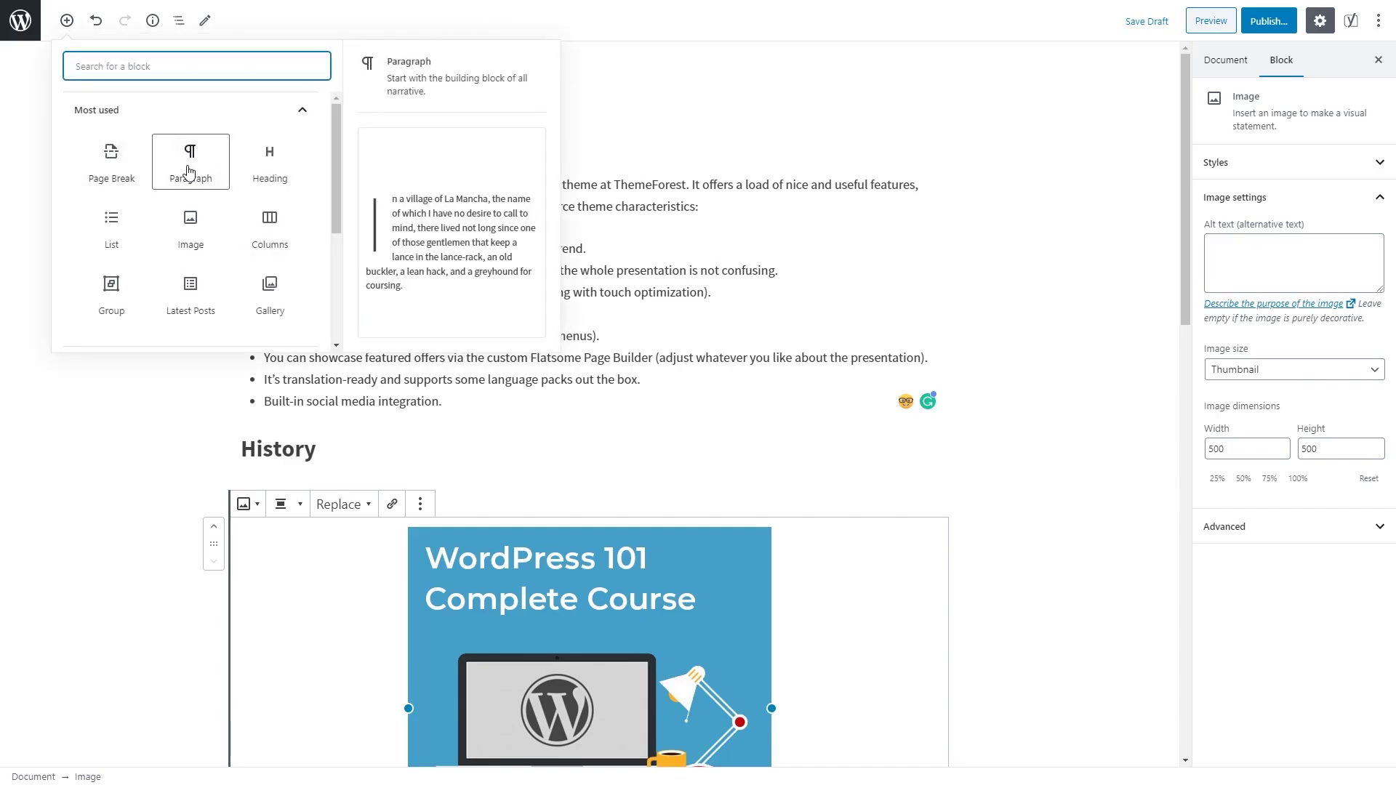
left_click(284, 235)
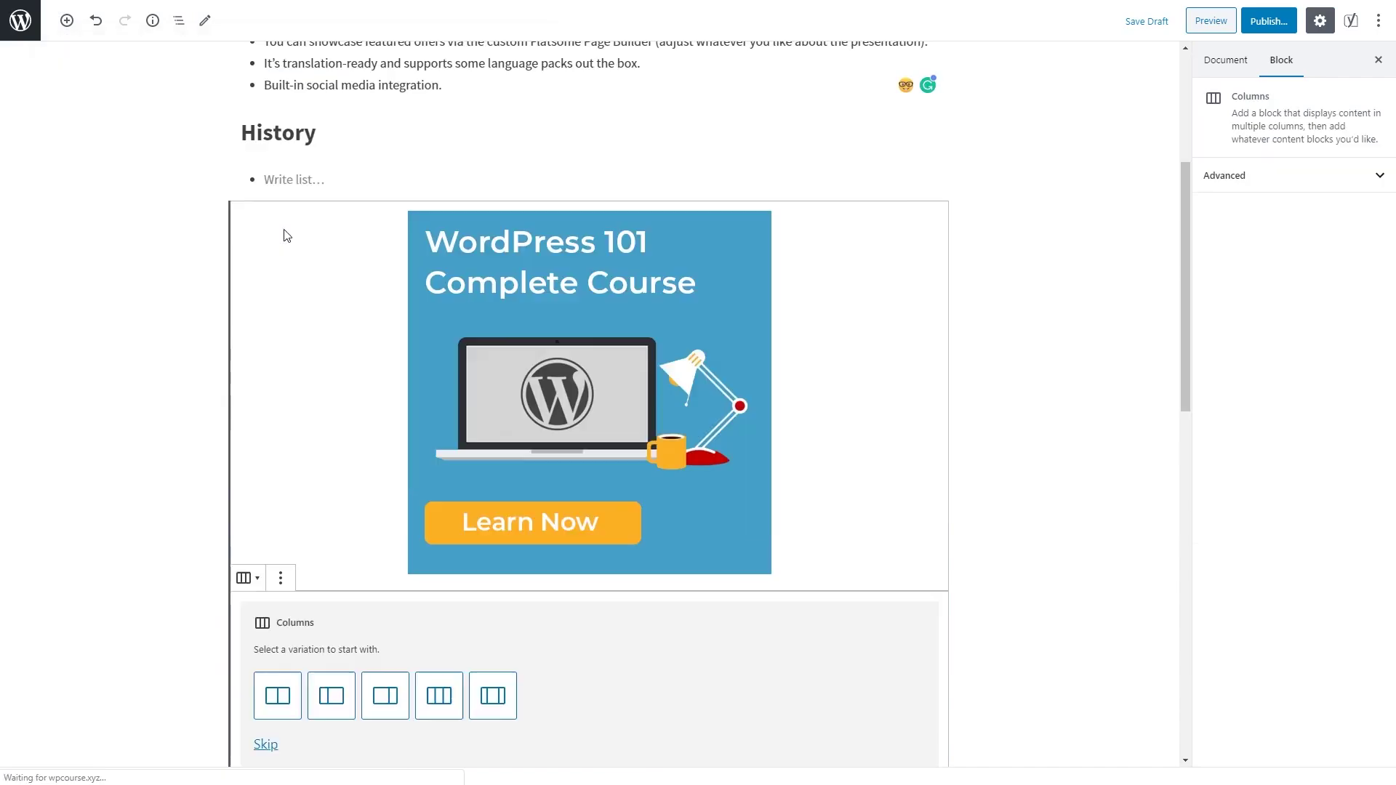
scroll(319, 218, "down", 4)
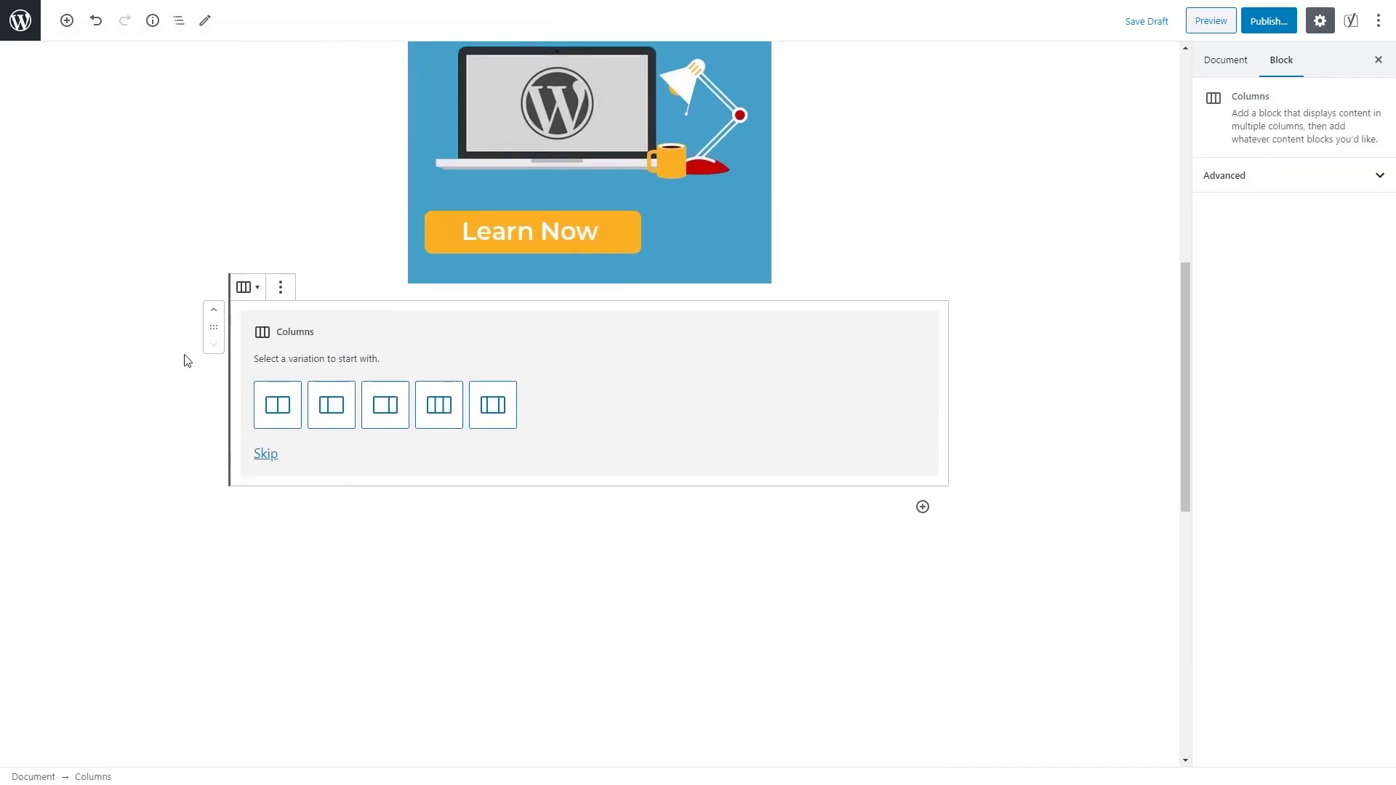
left_click(276, 419)
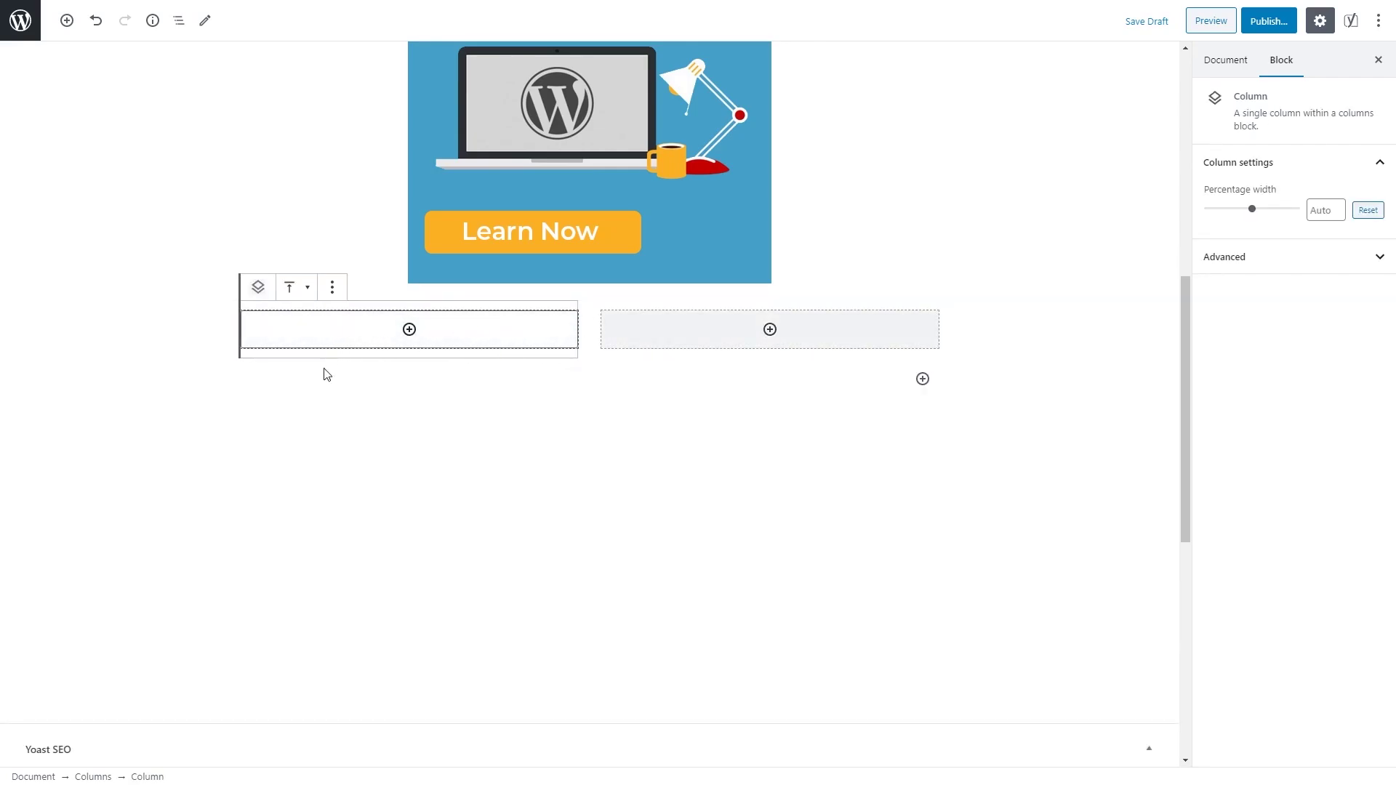
left_click(410, 331)
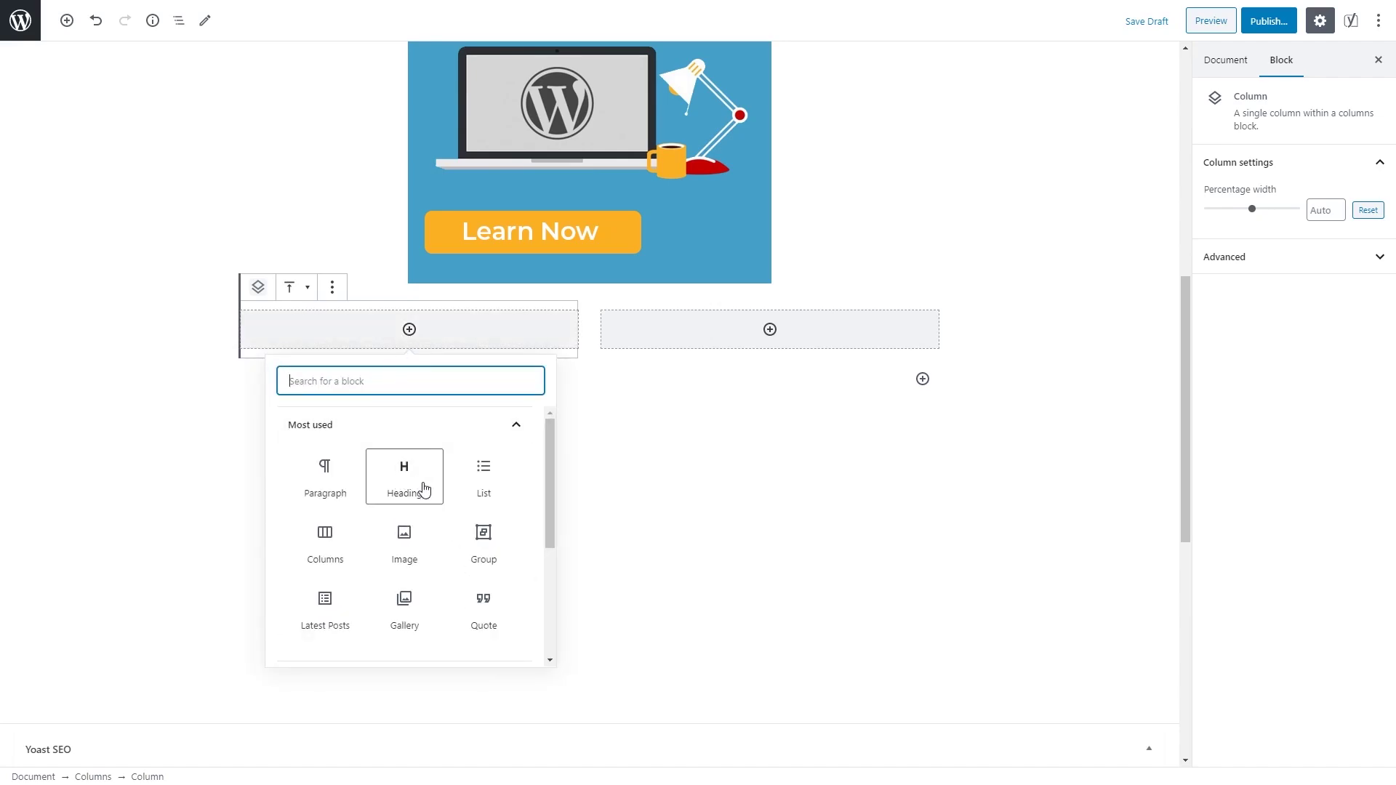
scroll(462, 565, "down", 2)
scroll(464, 565, "up", 2)
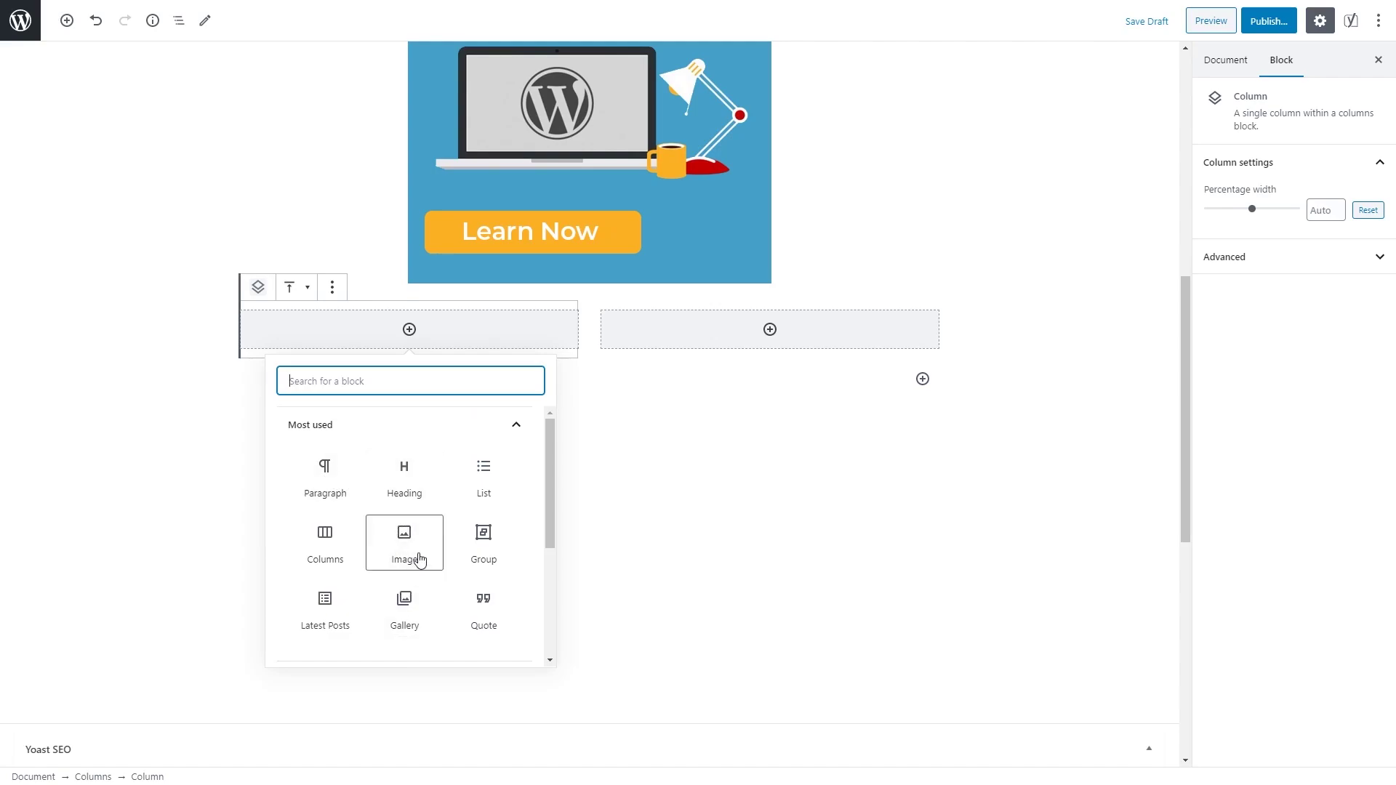
left_click(329, 476)
type("Flatsome is the no.1 bestselling WooCommerce WordPress theme at ThemeForest. It offers a load of nice and useful features, and also delivers on all of the most important WooCommerce theme characteristics:")
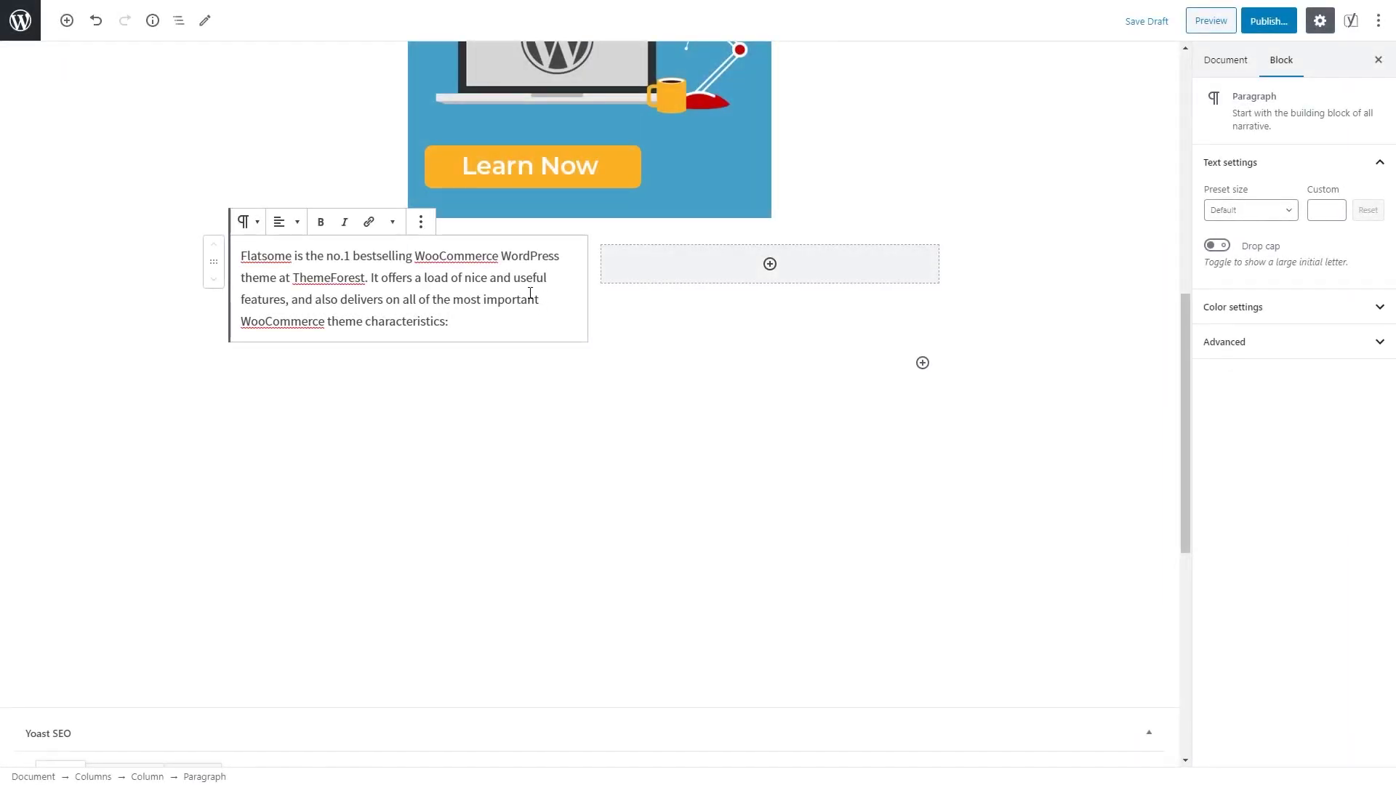
Step: Insert the WordPress 101 course image from the Media Library into the second column
left_click(769, 264)
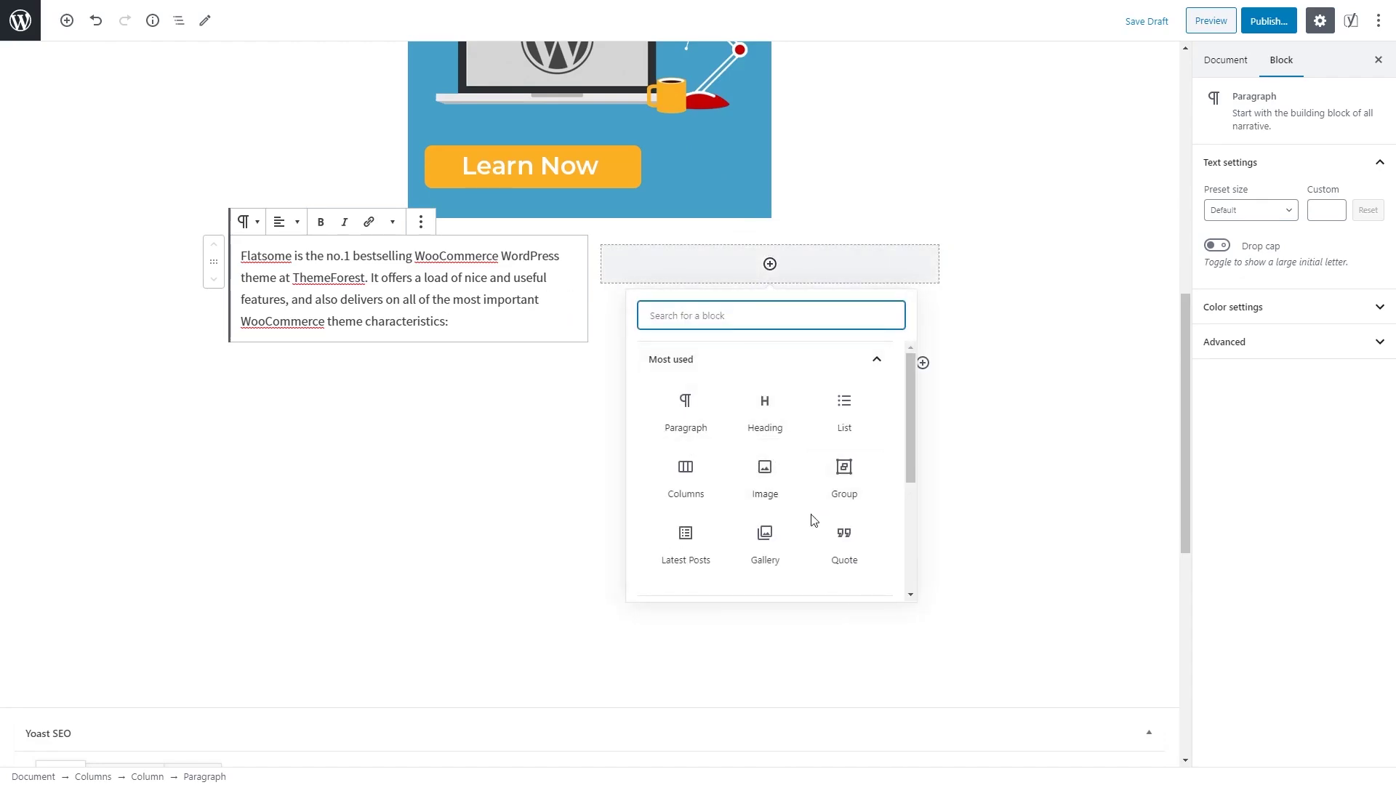
left_click(780, 496)
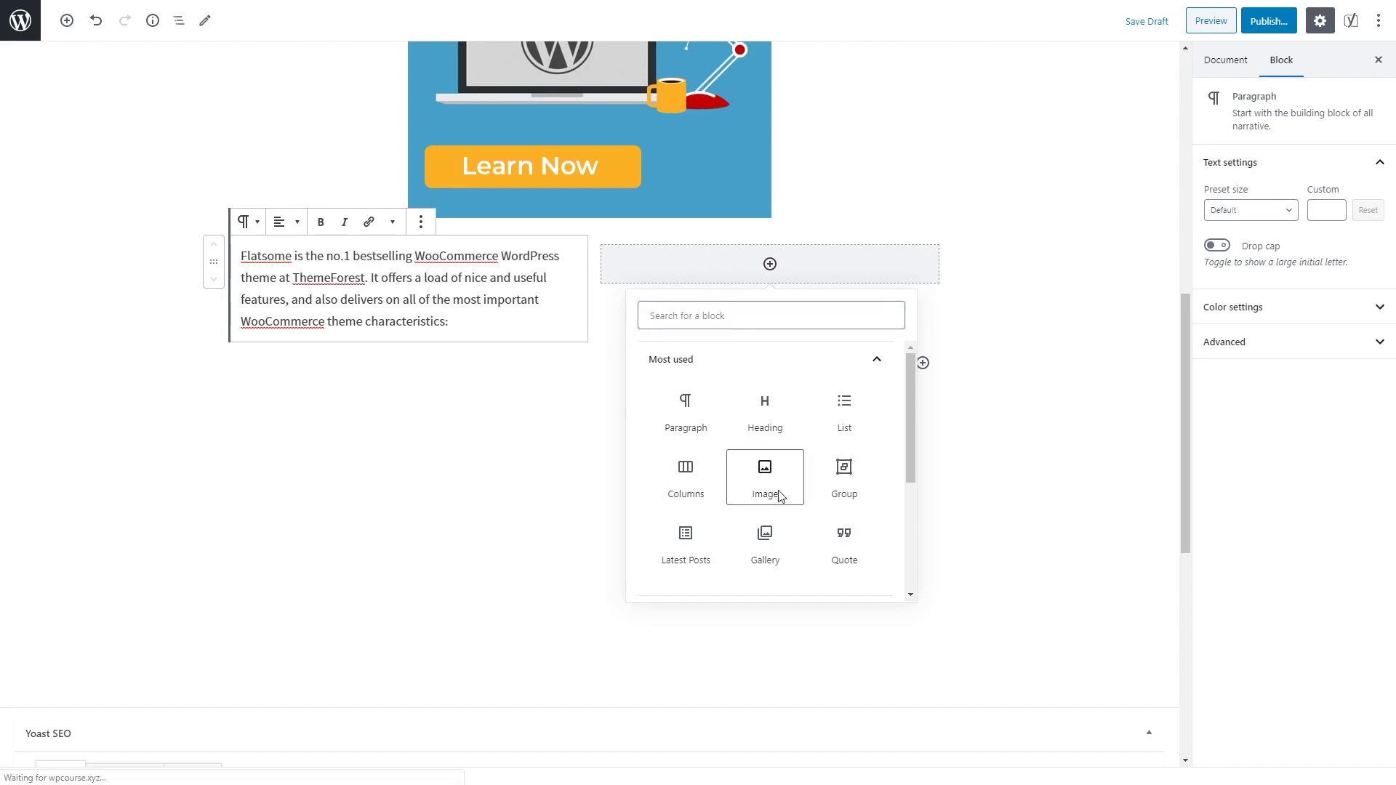
left_click(746, 358)
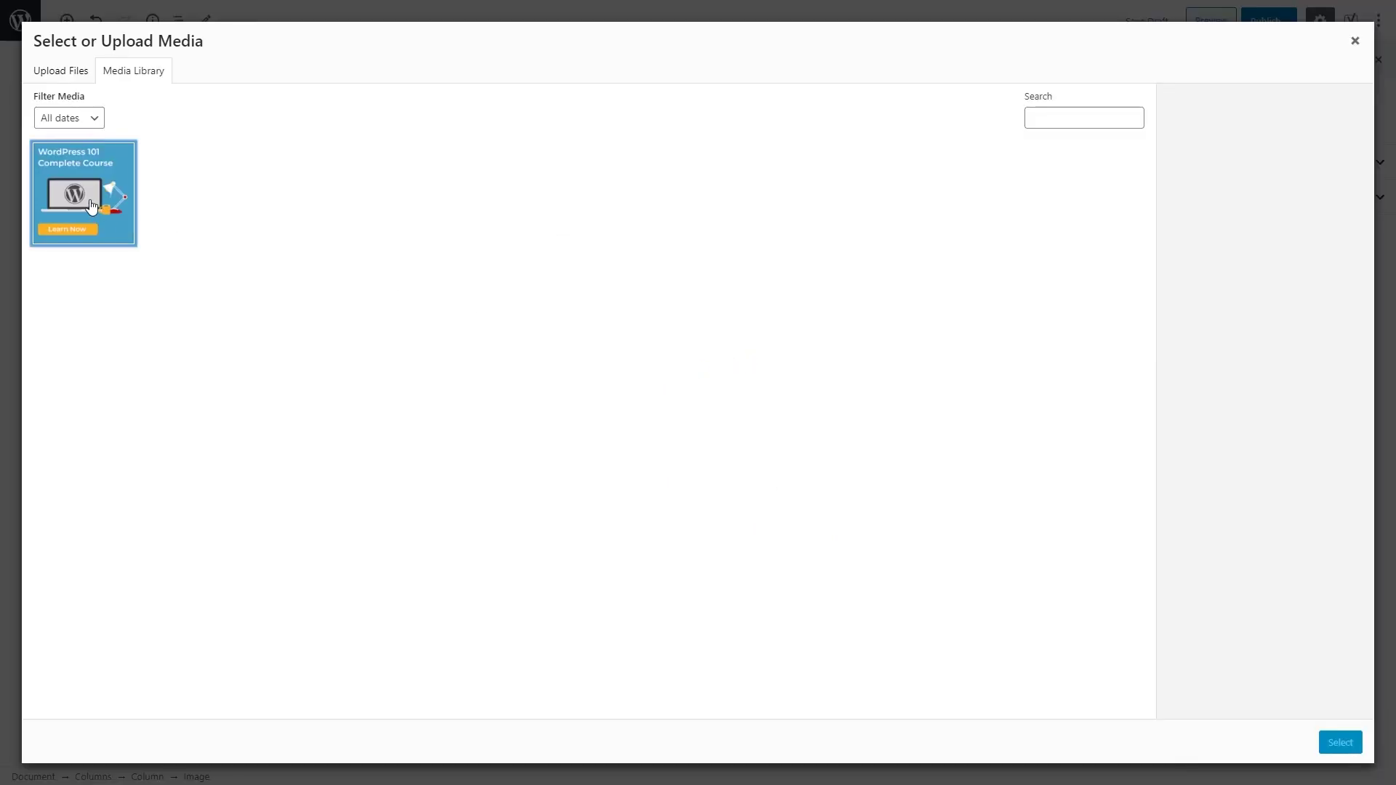
left_click(93, 210)
left_click(1340, 743)
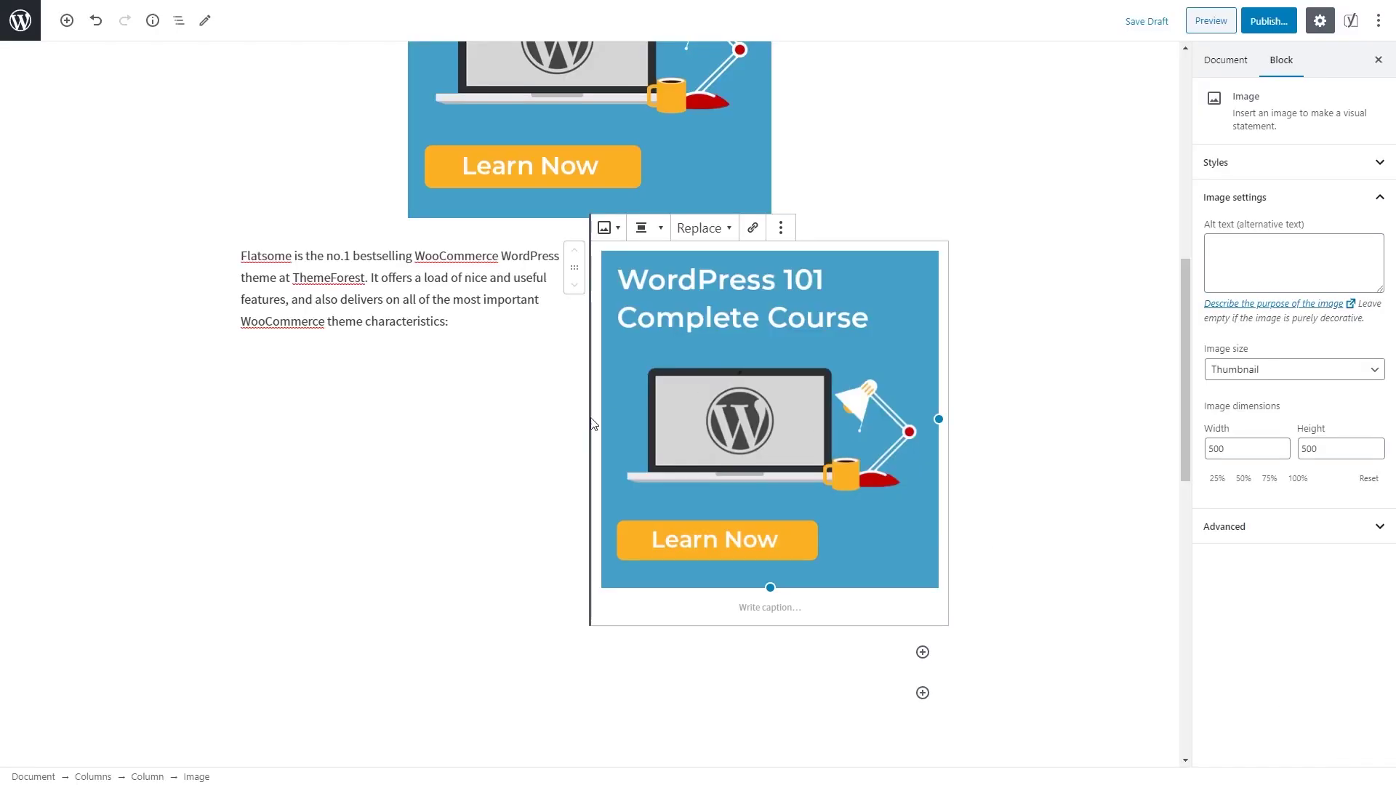
left_click(559, 429)
left_click(755, 420)
left_click(946, 614)
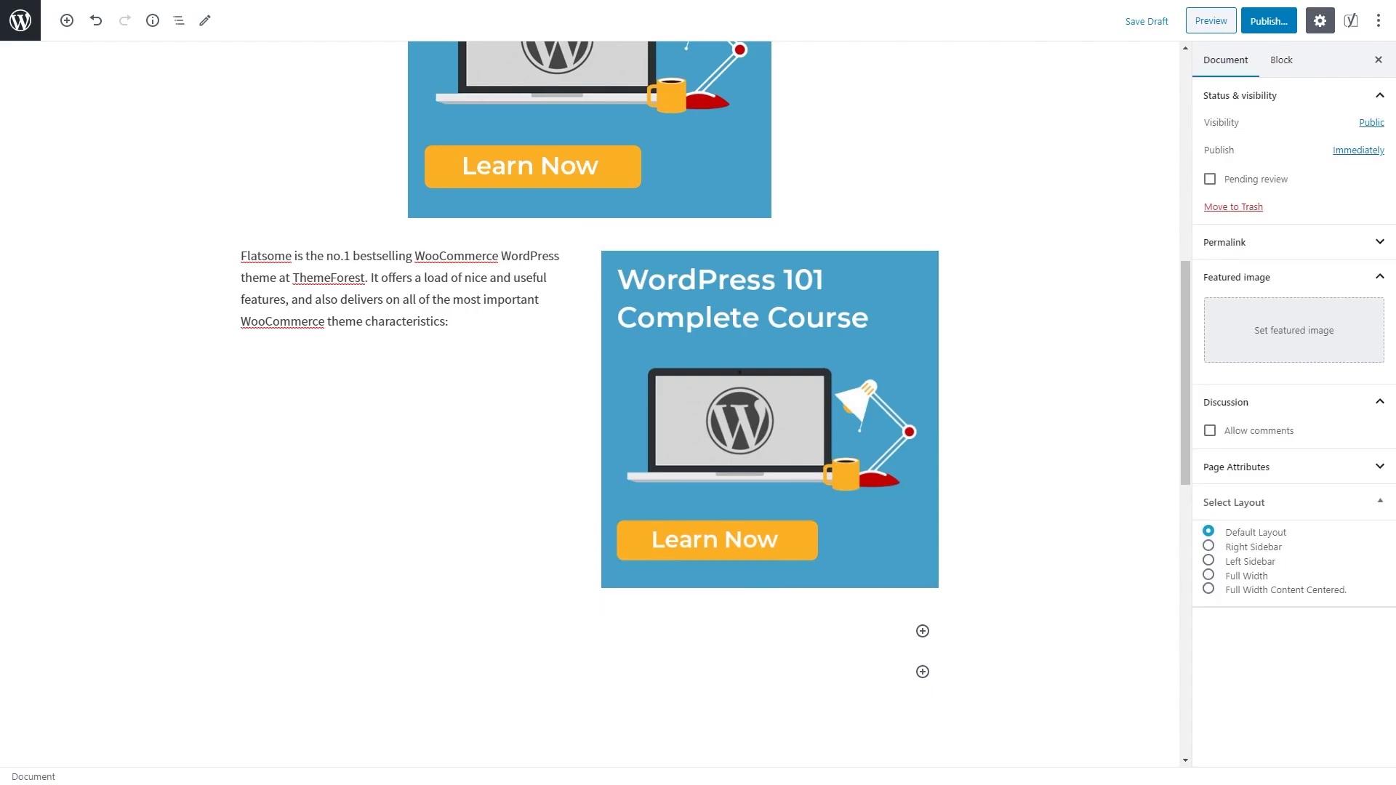
left_click(67, 20)
scroll(197, 179, "down", 4)
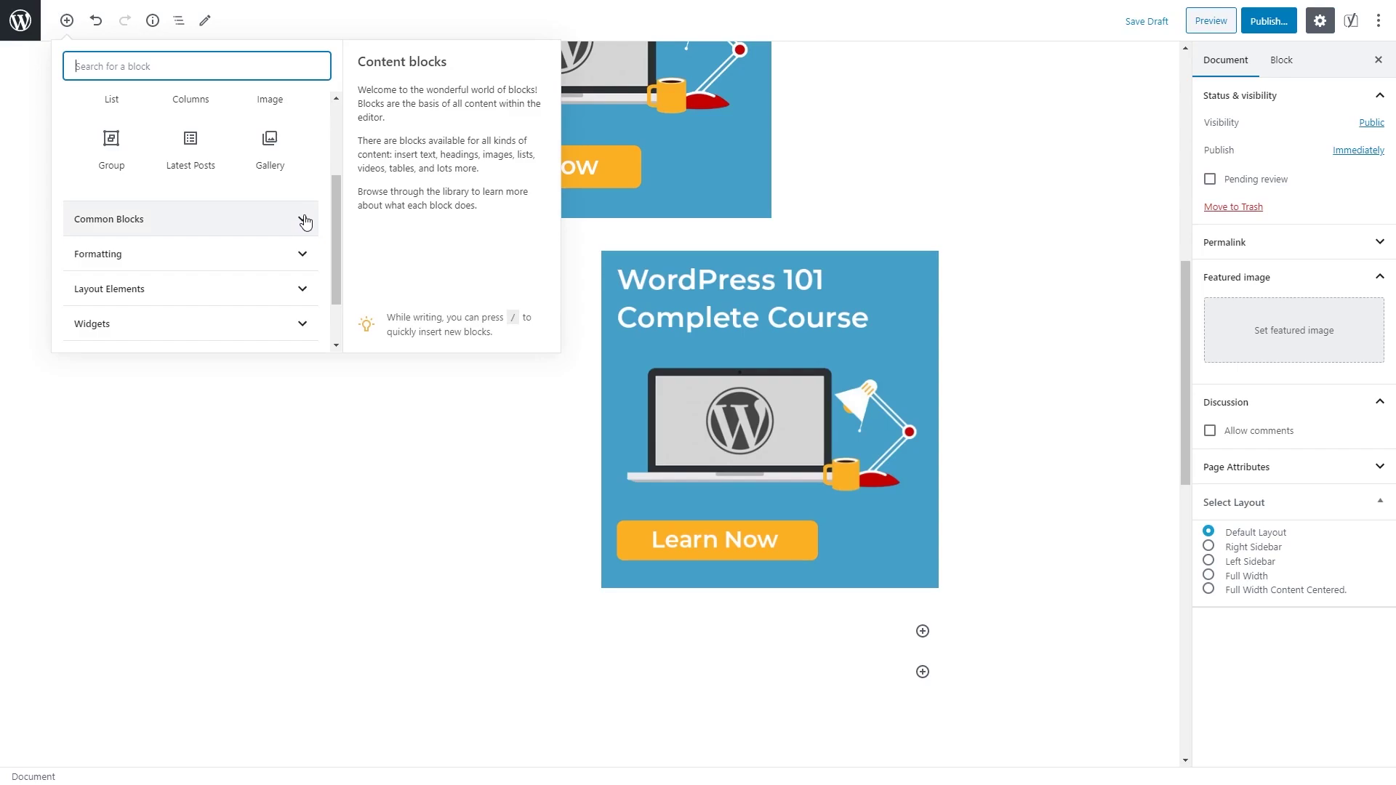
left_click(304, 220)
scroll(171, 306, "down", 8)
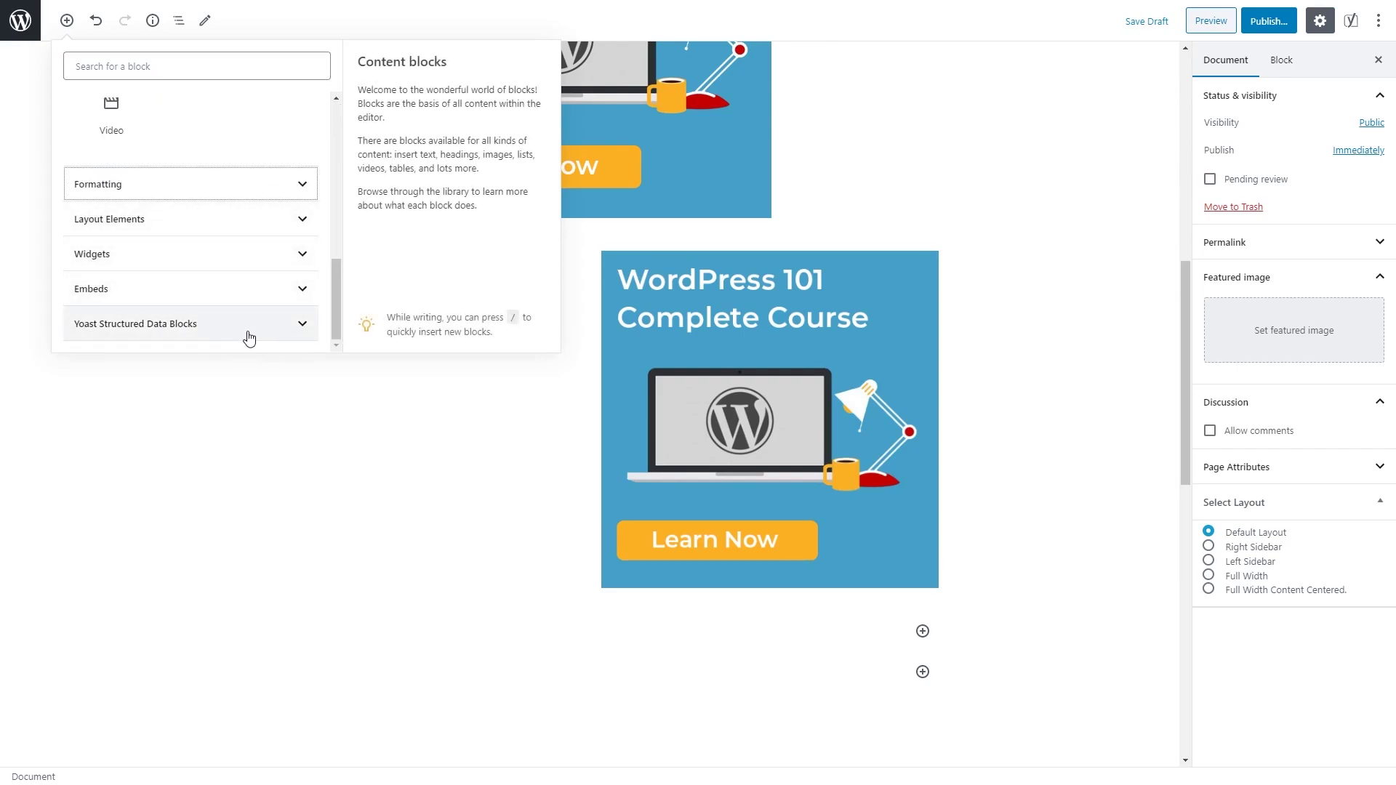
scroll(291, 306, "up", 8)
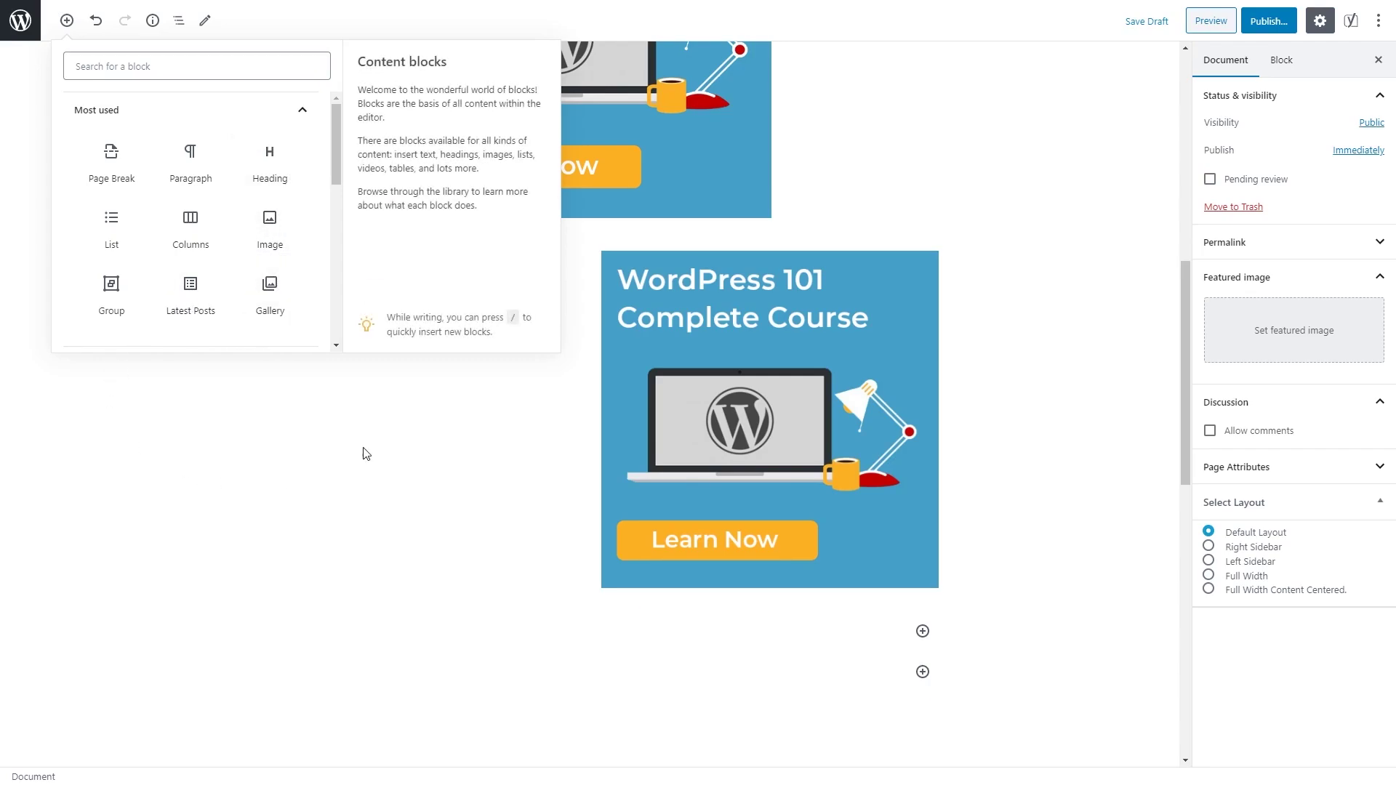
left_click(159, 455)
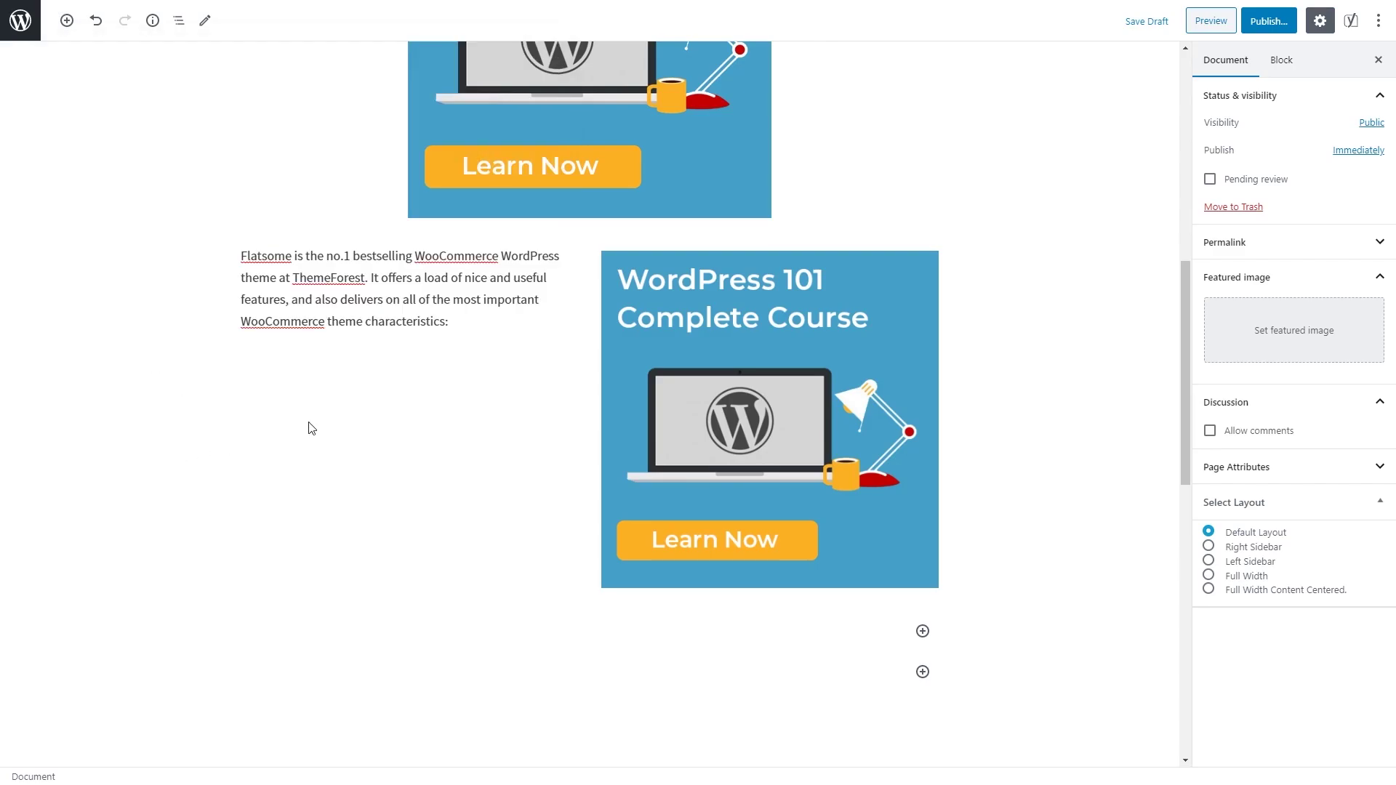
scroll(312, 428, "up", 9)
left_click(659, 431)
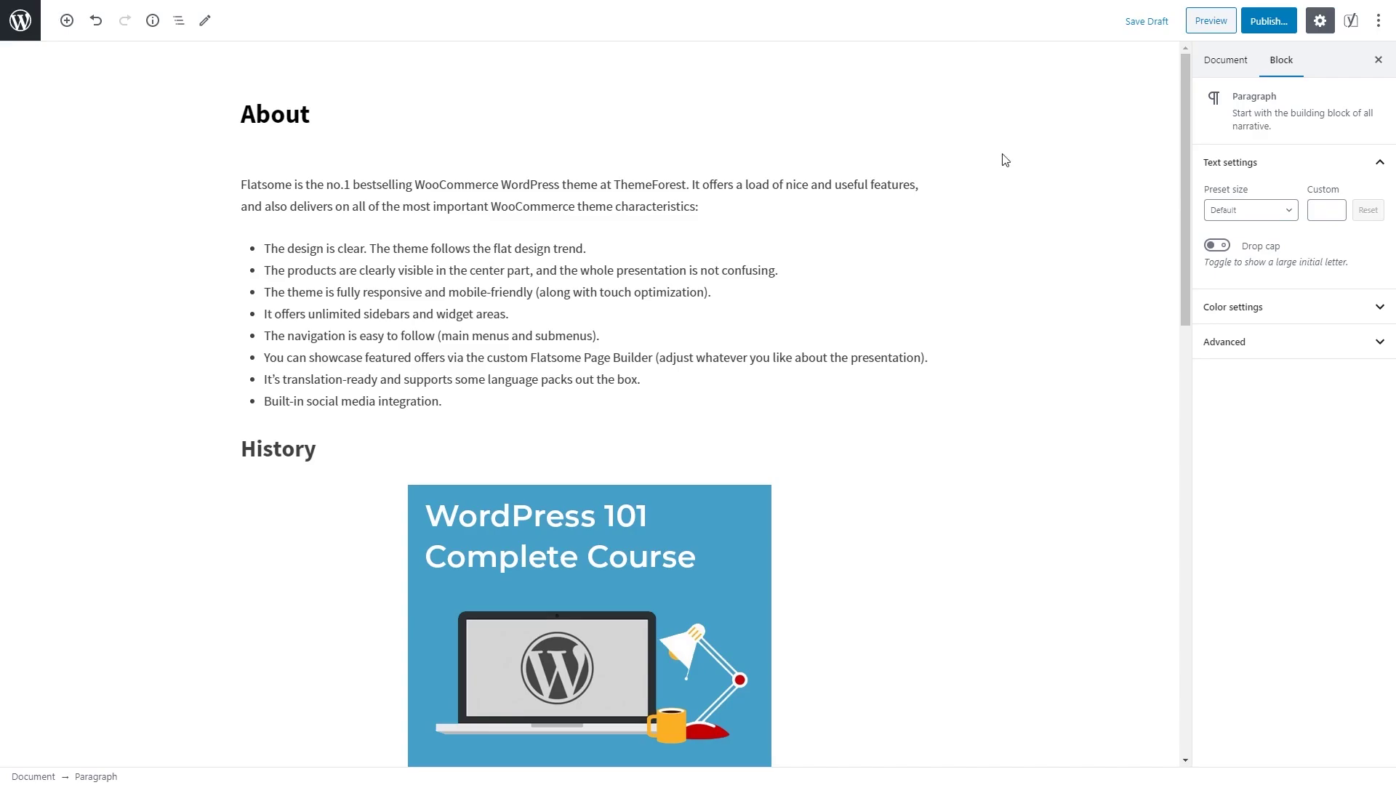
Step: Preview the About page on the live site
left_click(1215, 27)
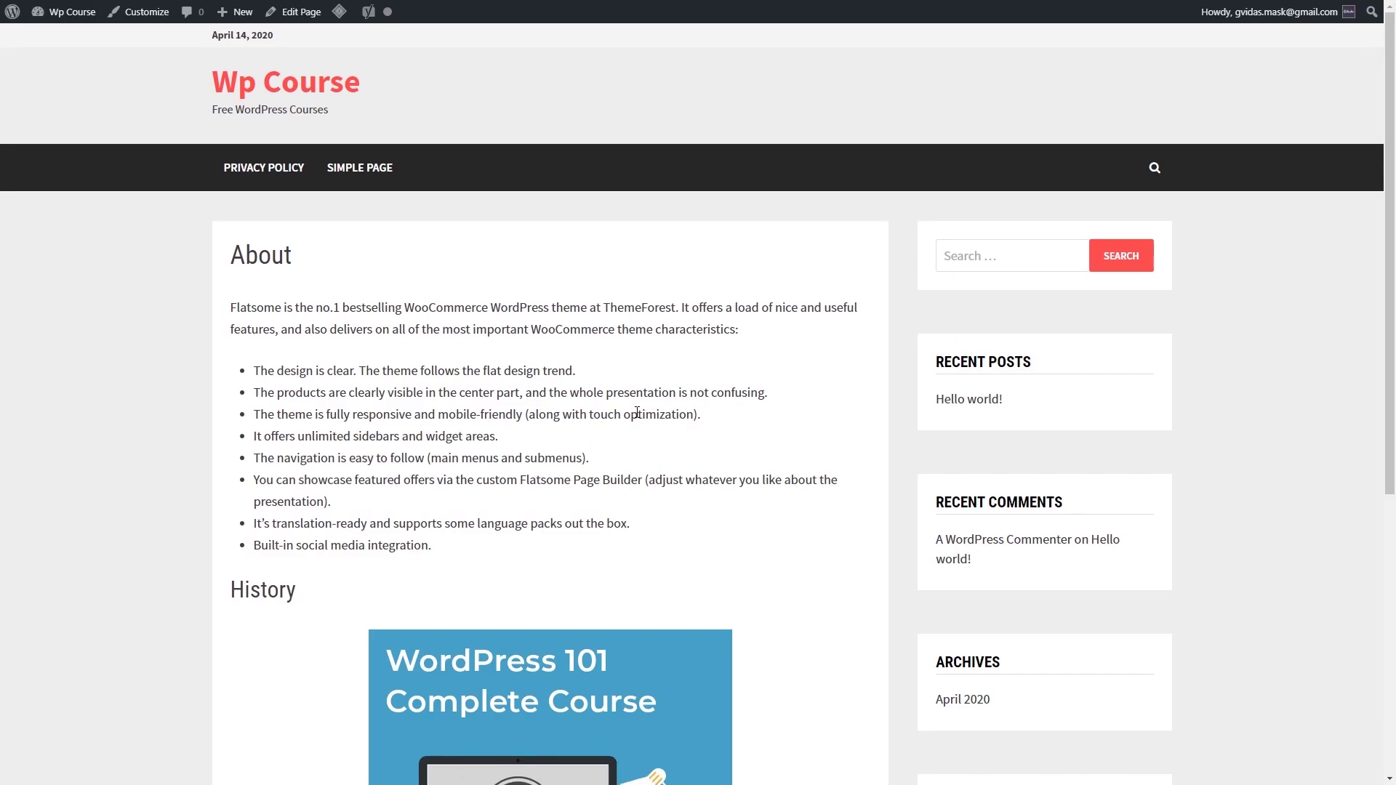
scroll(678, 409, "down", 7)
scroll(681, 419, "up", 1)
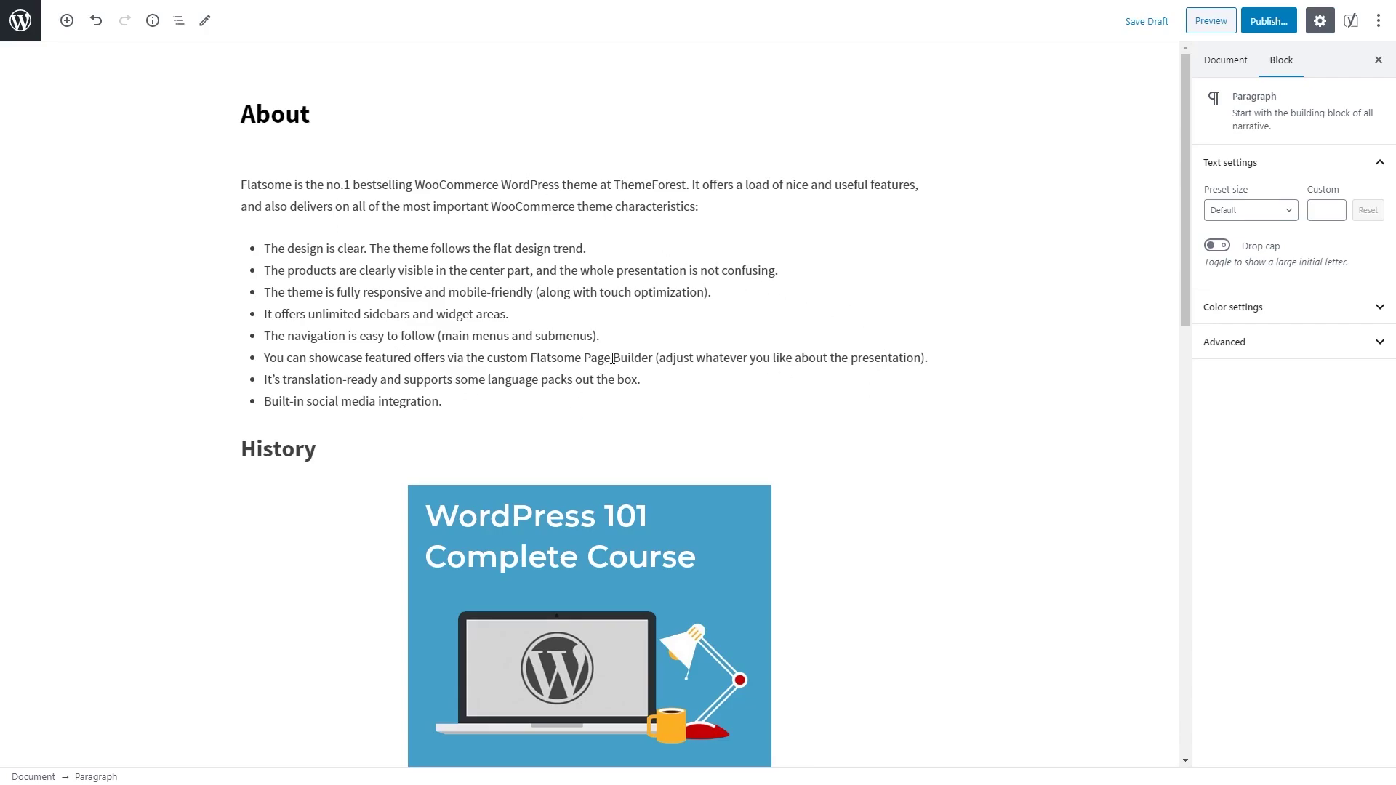
Step: Publish the About page and go back to the Pages list
left_click(1269, 20)
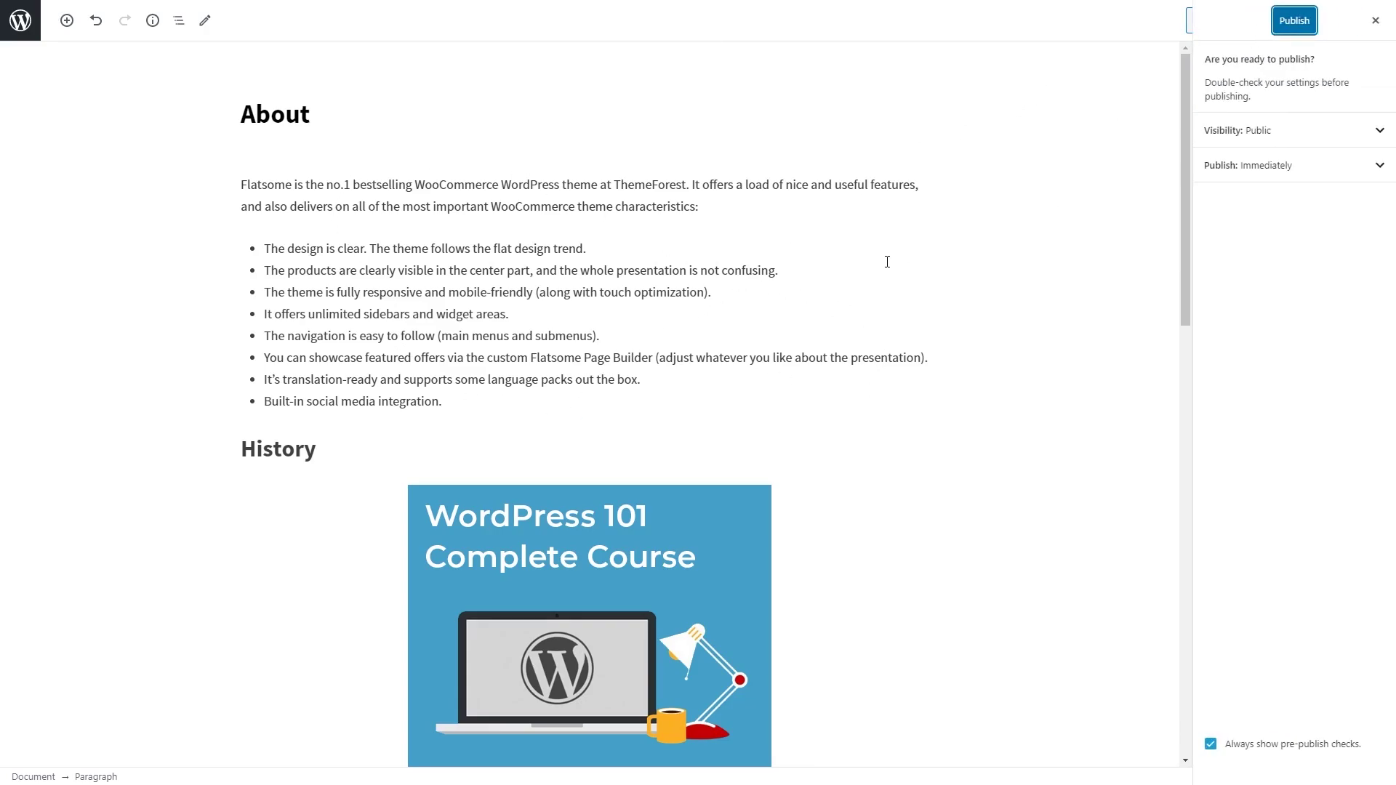
left_click(1293, 22)
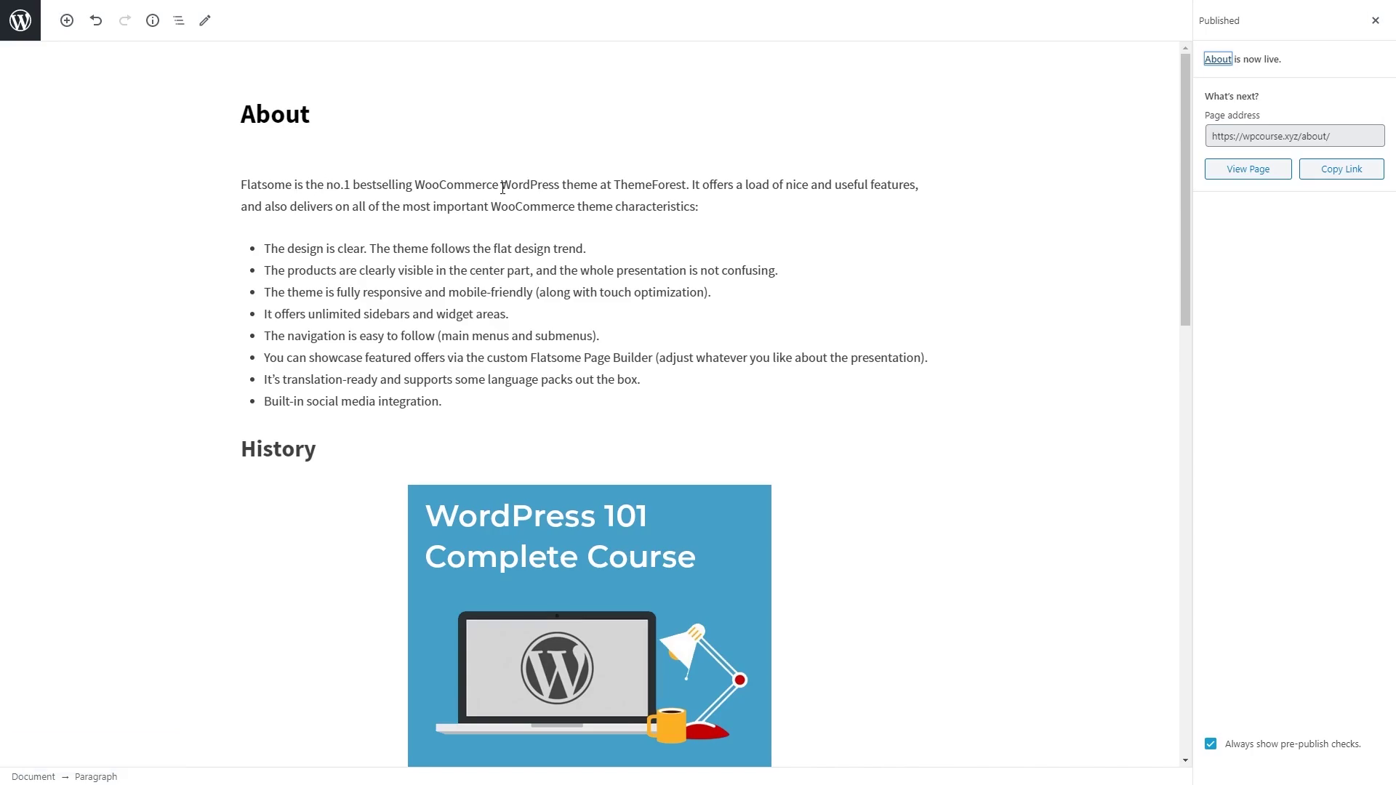
left_click(21, 23)
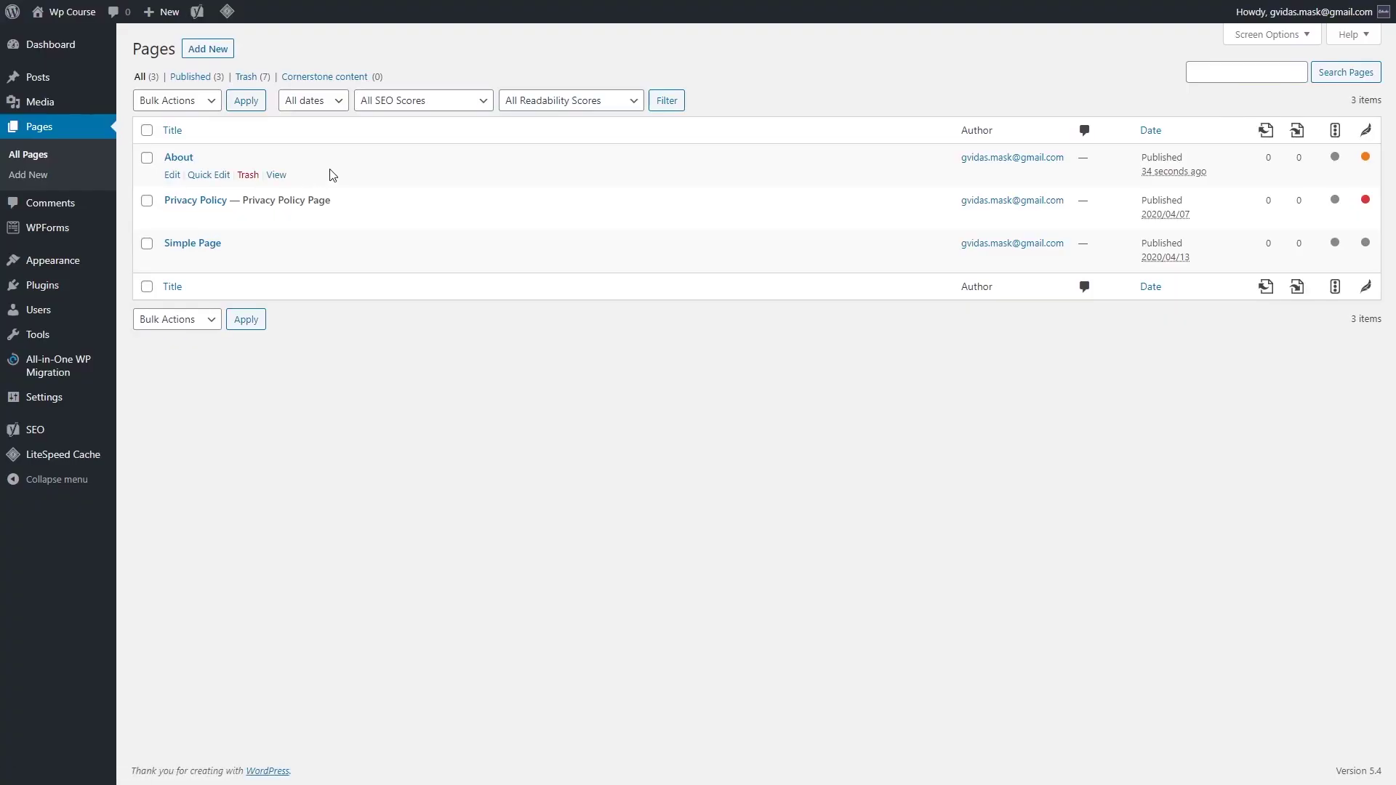
Step: Create a new page titled 'Terms Of use' and publish it
left_click(208, 50)
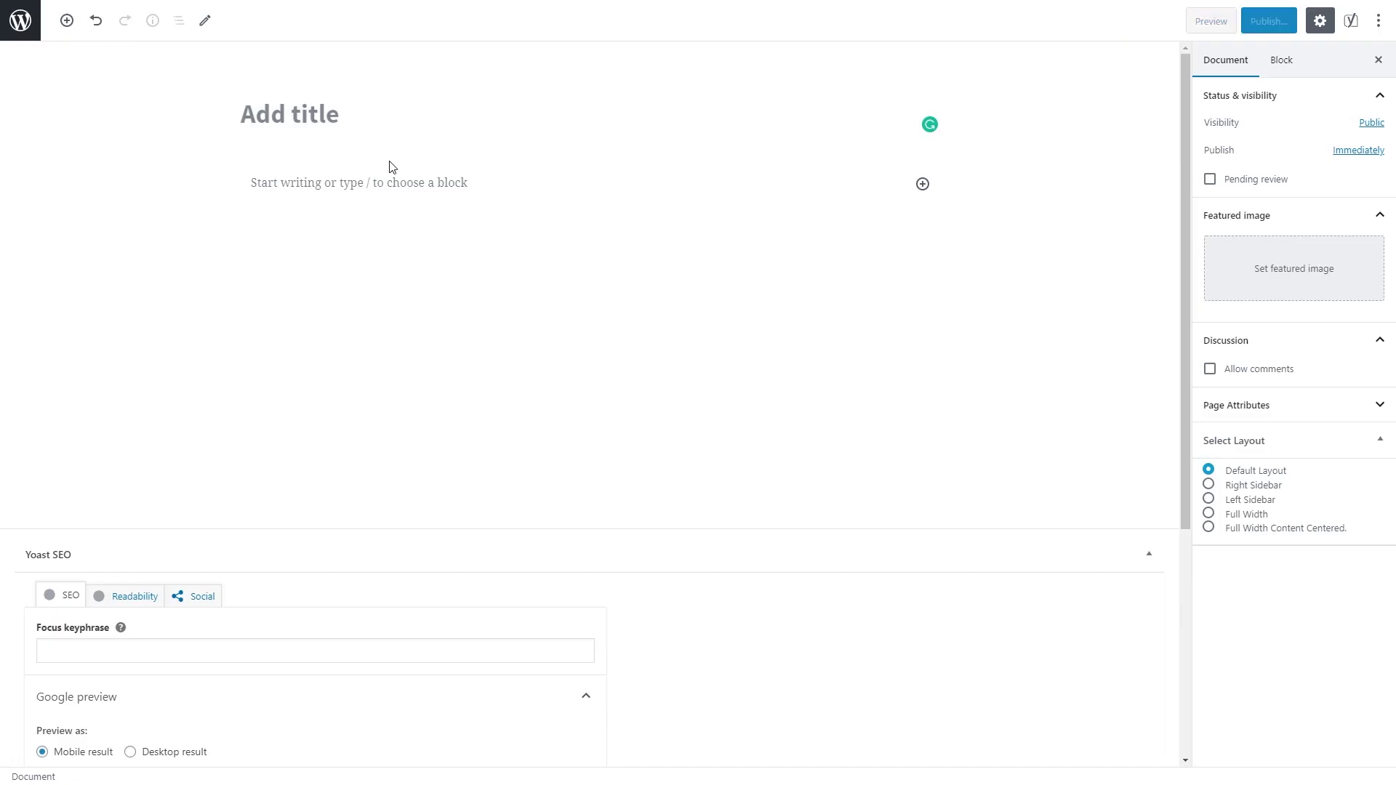
type("Terms Of use")
left_click(391, 182)
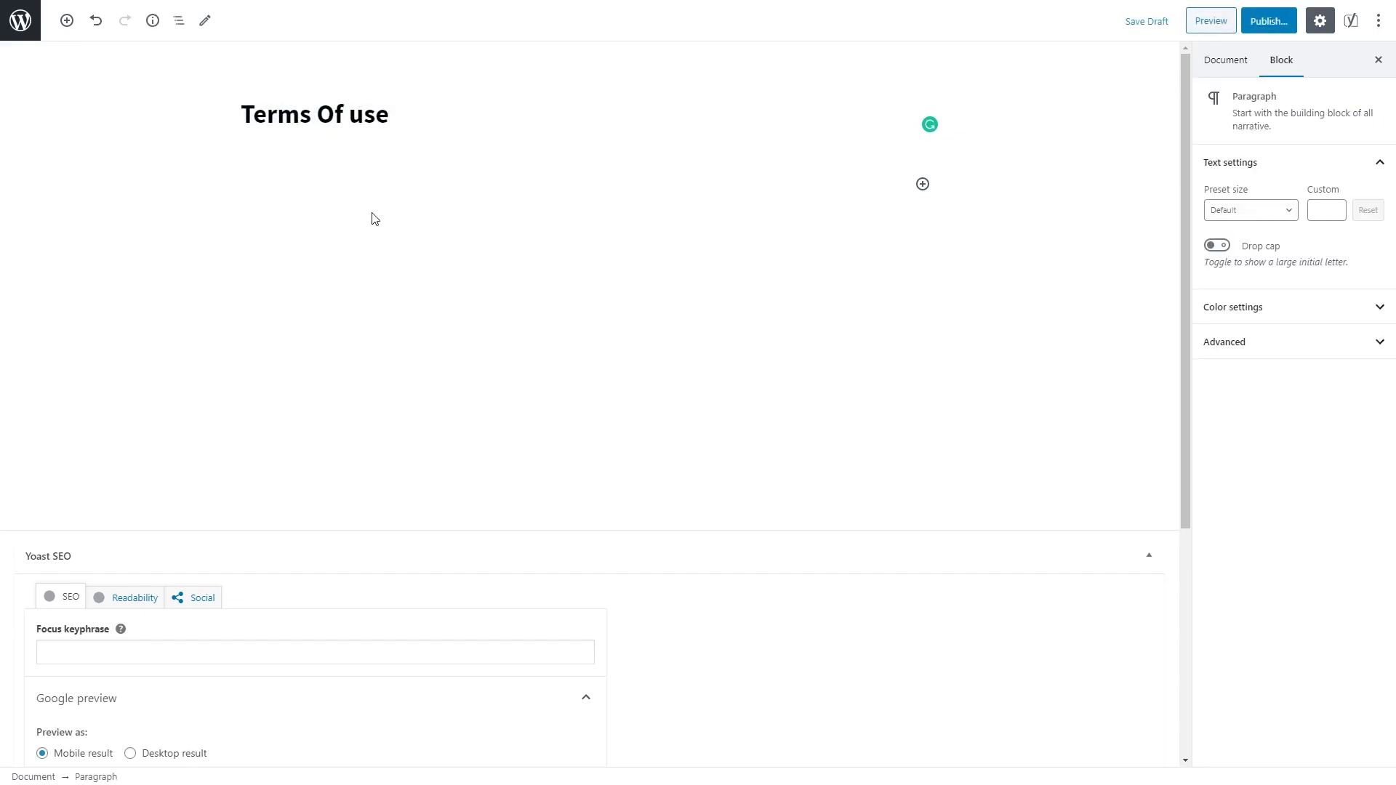
left_click(1269, 20)
left_click(1293, 19)
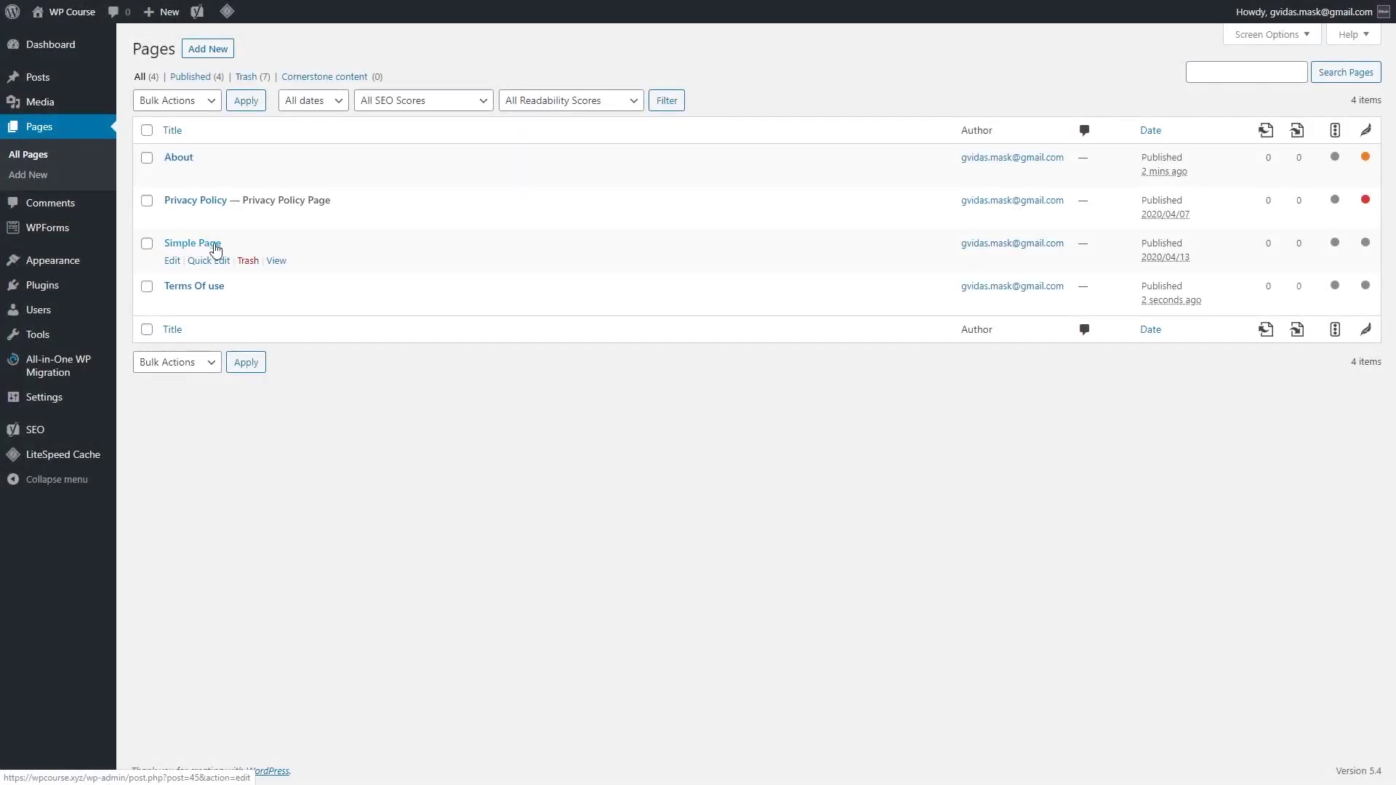
Step: Trash Simple Page from the Pages list
left_click(250, 261)
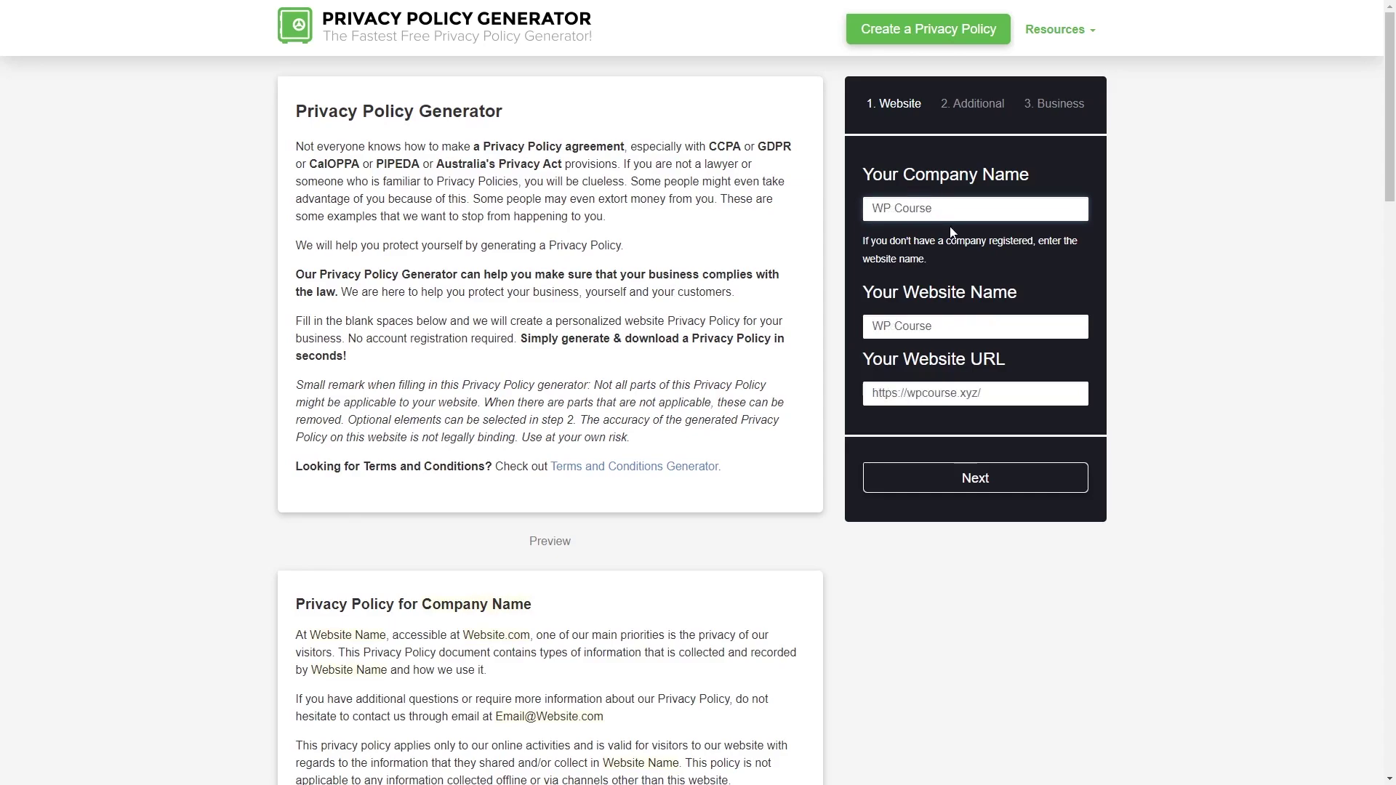
Step: Answer yes to third-party ads, generate the WP Course policy and copy its text
left_click(983, 483)
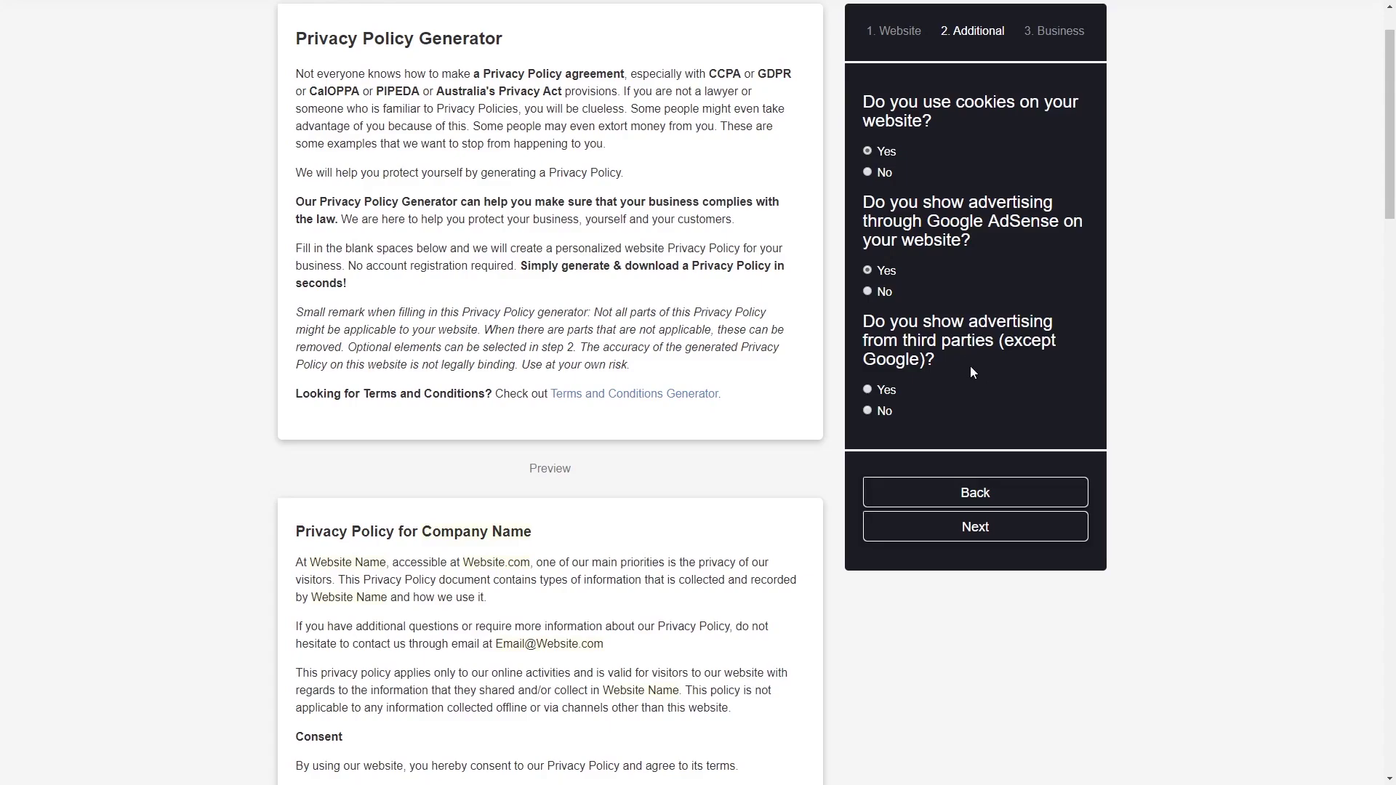
left_click(871, 390)
left_click(989, 531)
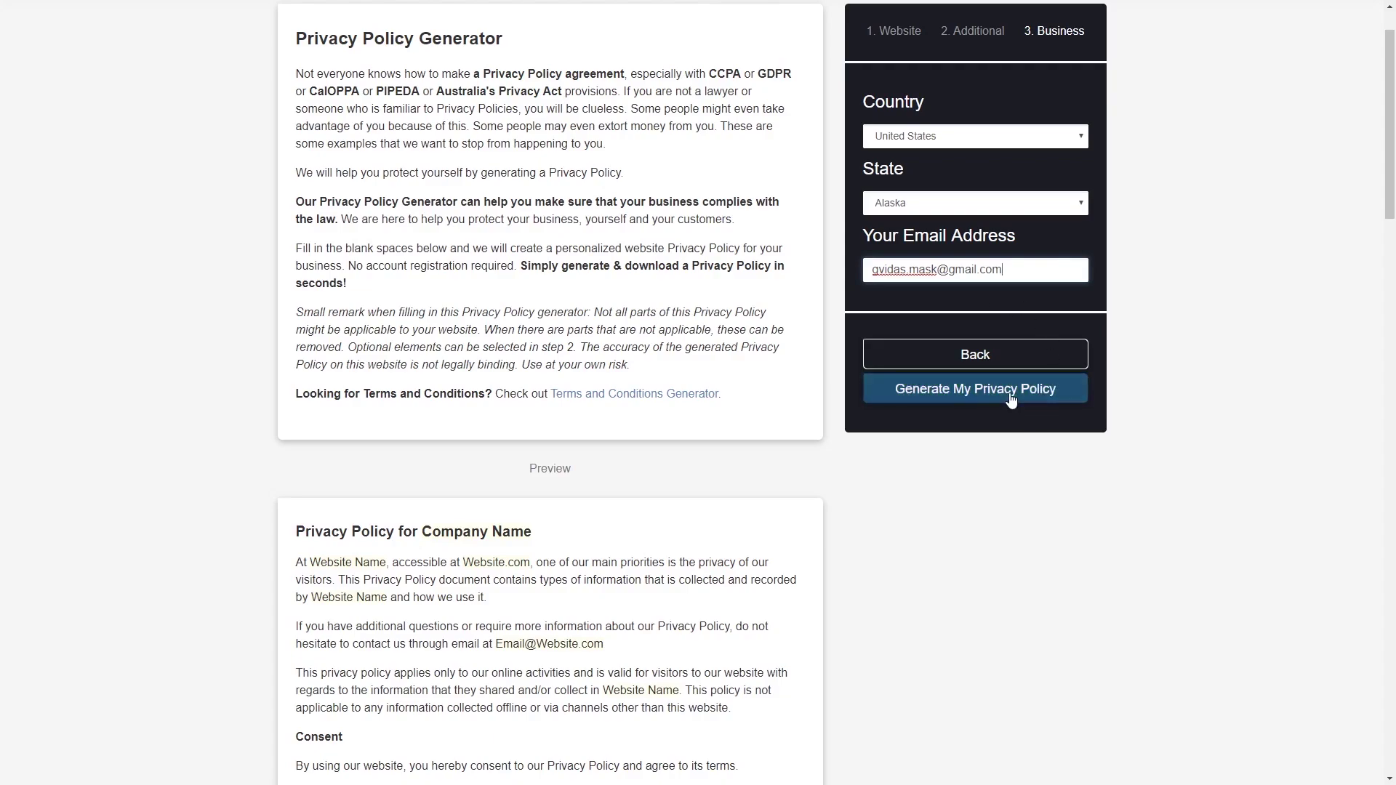
left_click(1012, 400)
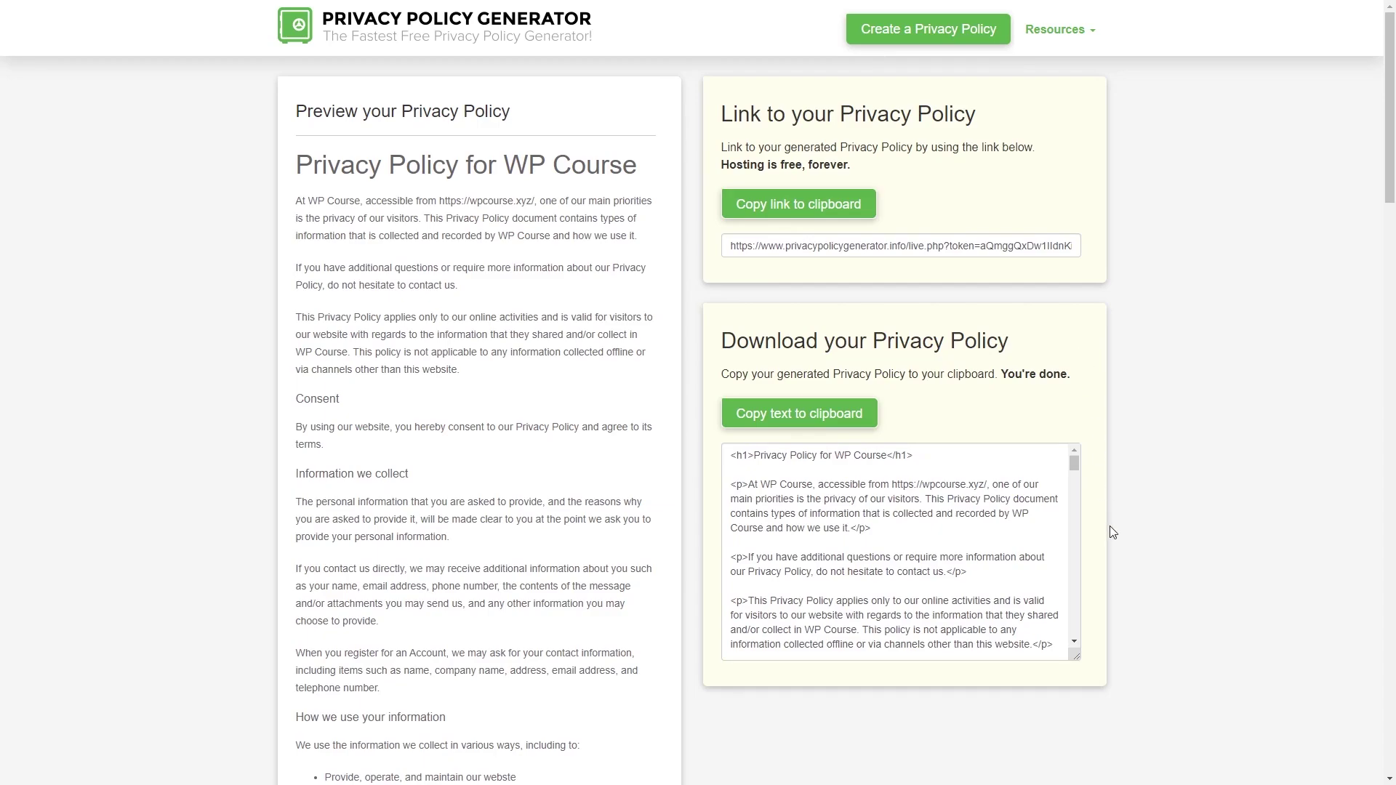
left_click(778, 411)
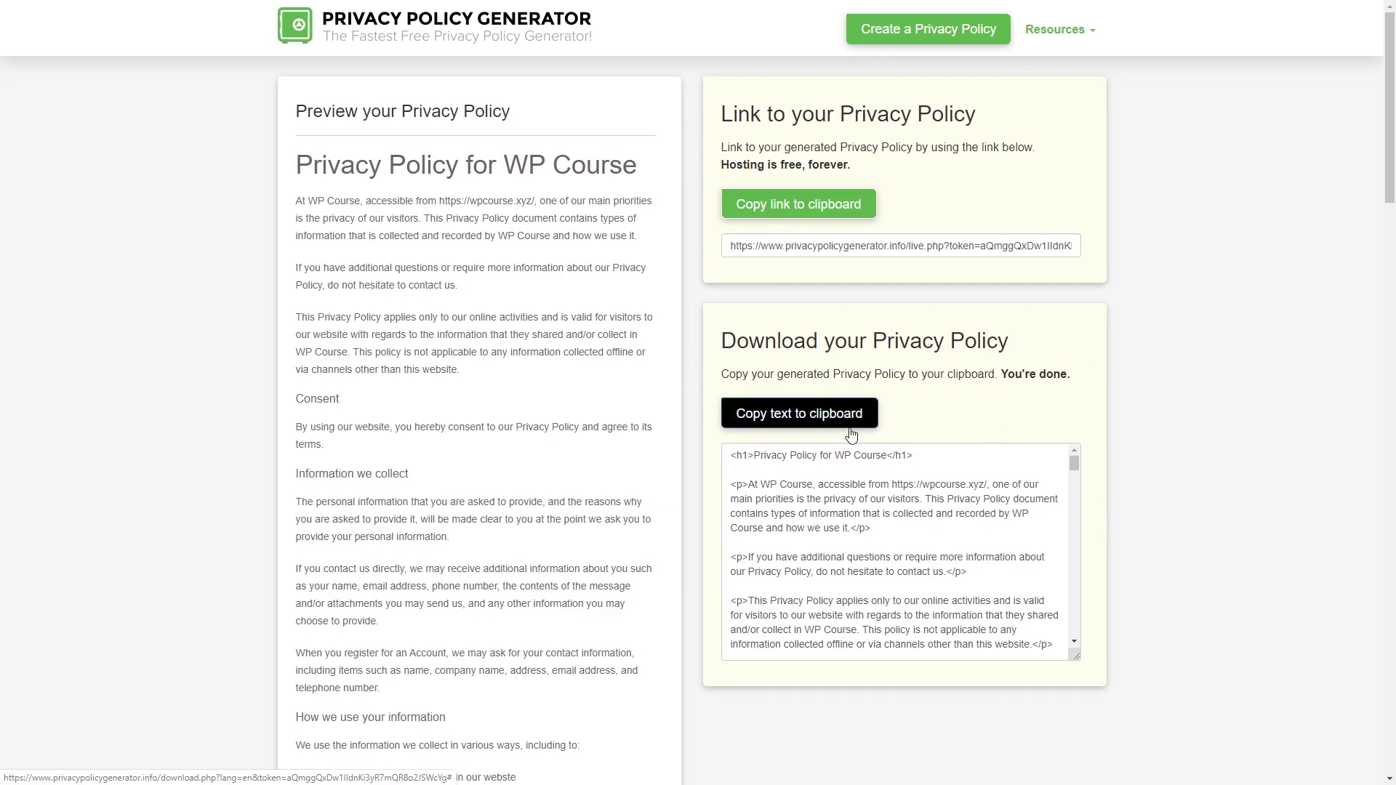
left_click(847, 421)
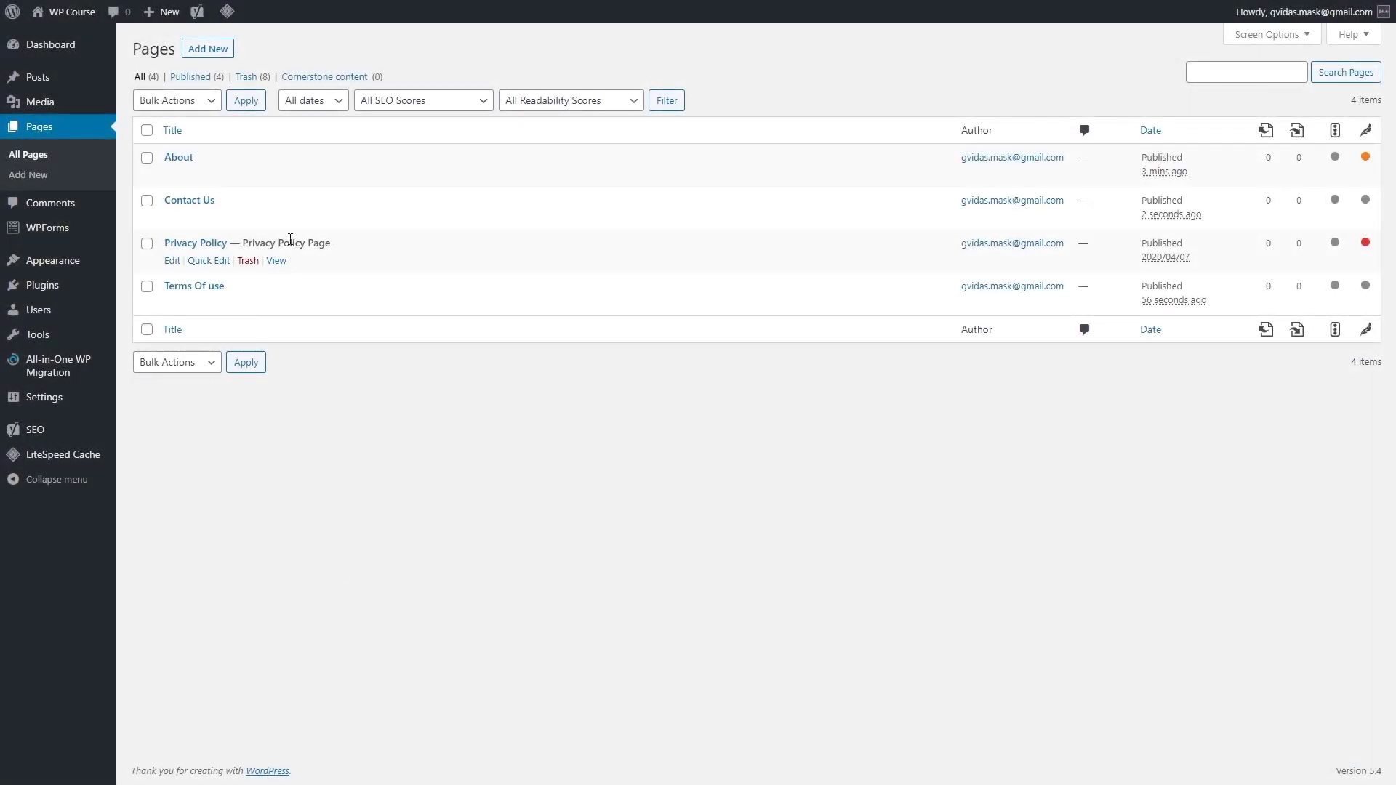
Step: Replace the Privacy Policy page's old content with the newly generated policy text
left_click(173, 262)
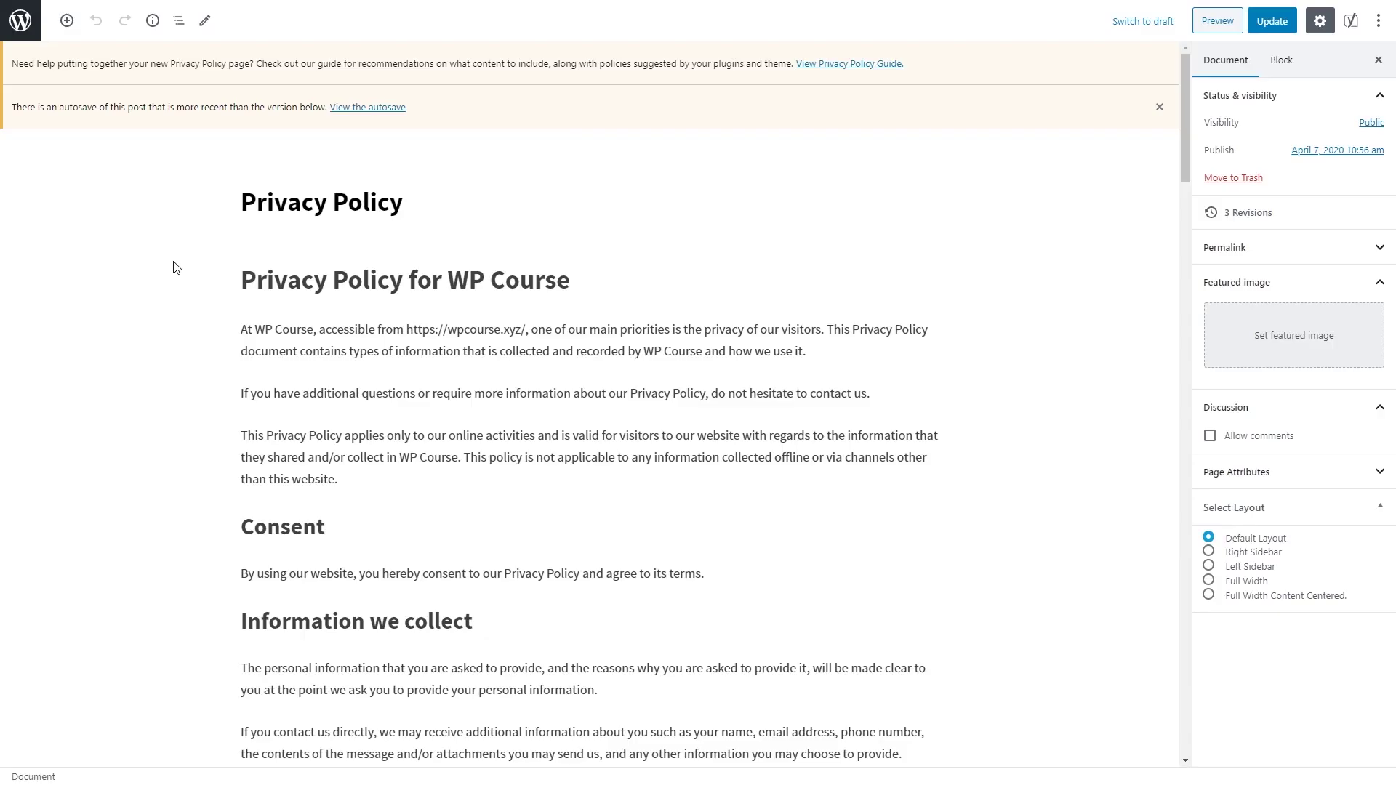
left_click_drag(242, 279, 750, 429)
scroll(619, 372, "down", 20)
scroll(664, 374, "up", 8)
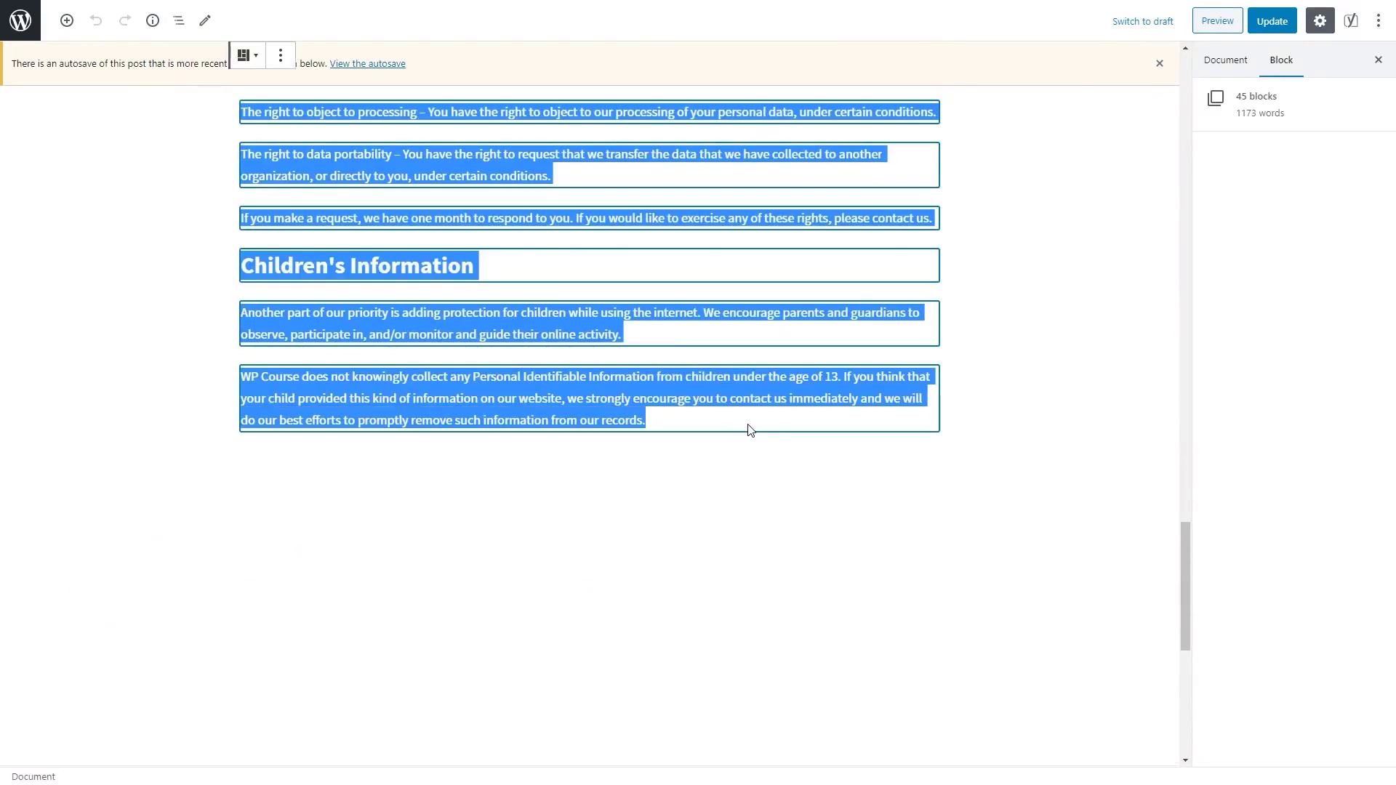
key("BackSpace")
scroll(746, 393, "up", 3)
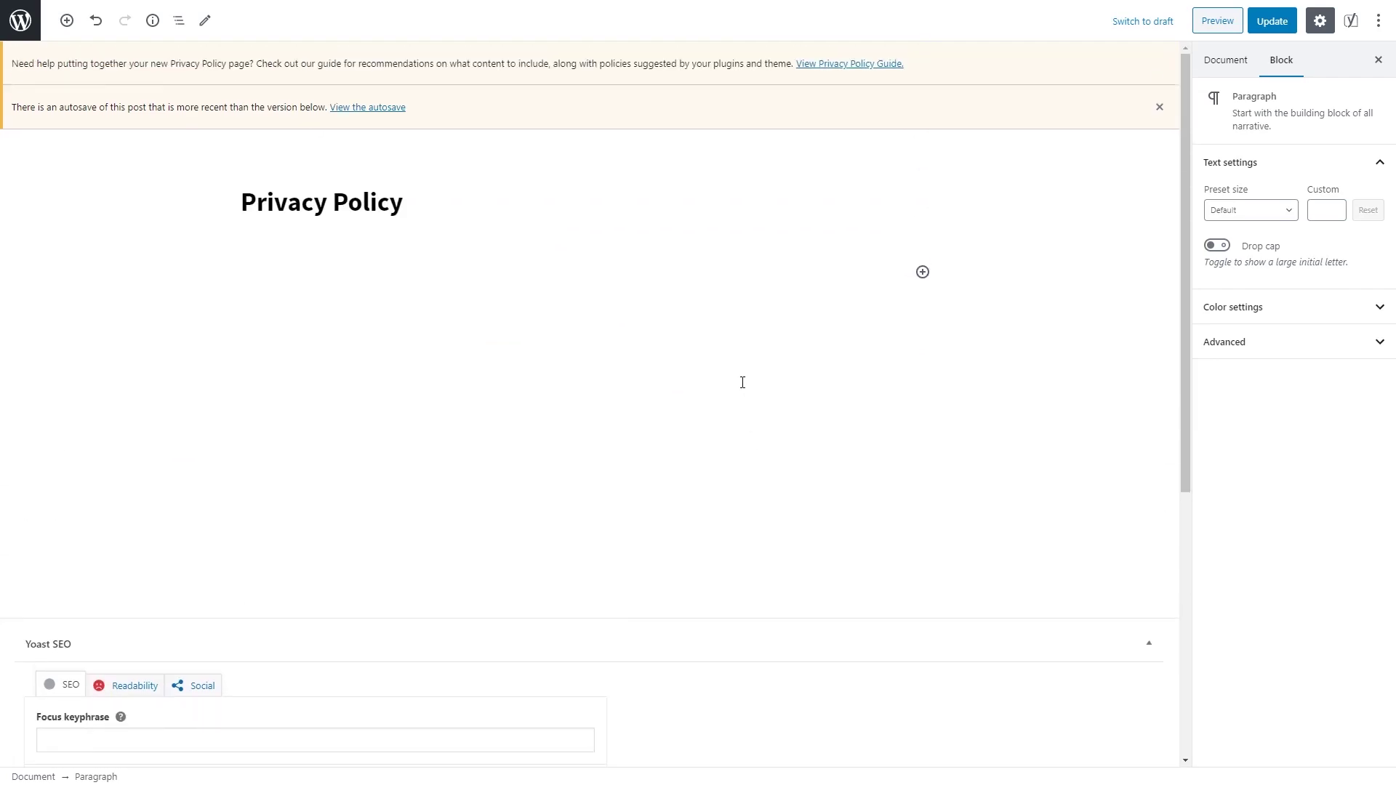
right_click(290, 266)
left_click(356, 378)
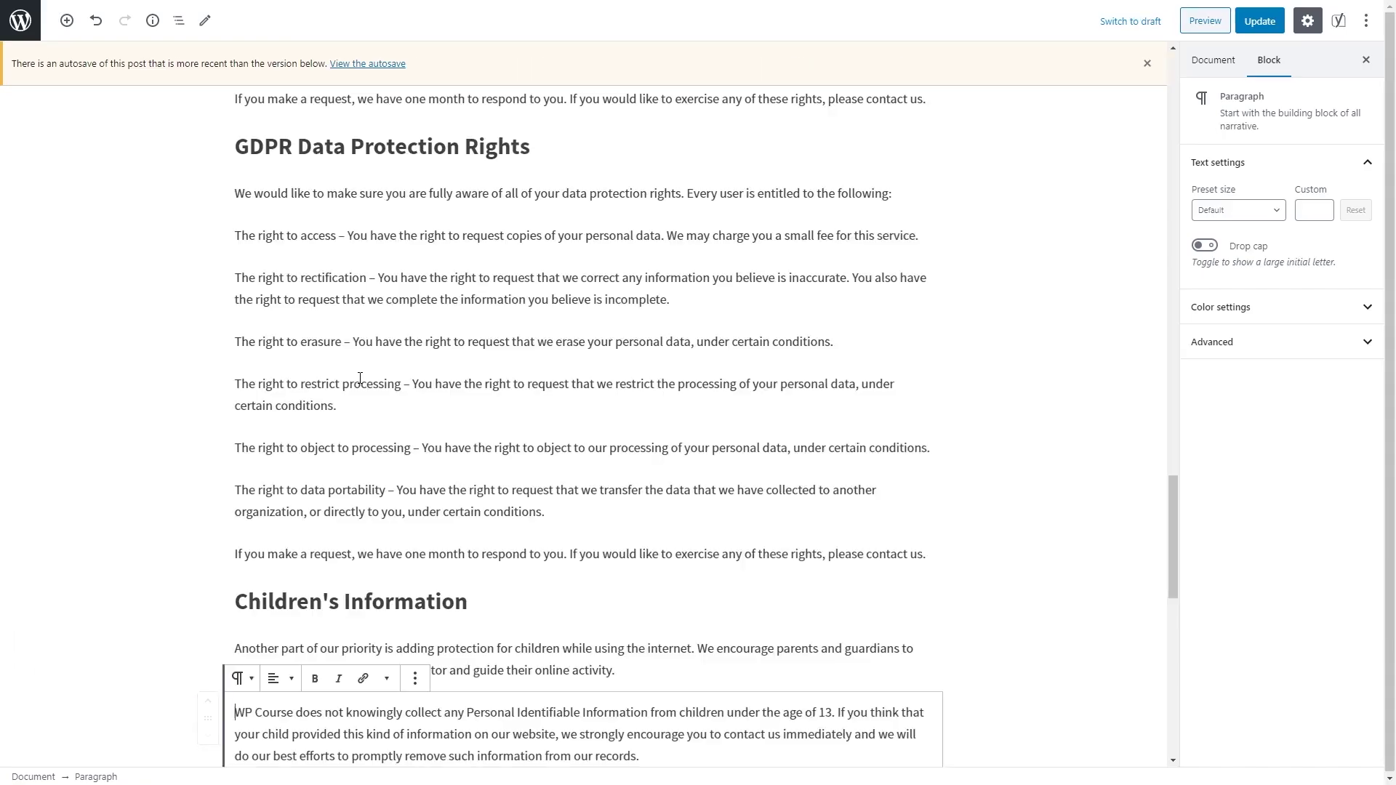
Step: Save the updated Privacy Policy page and exit to the admin Pages list
scroll(549, 495, "up", 6)
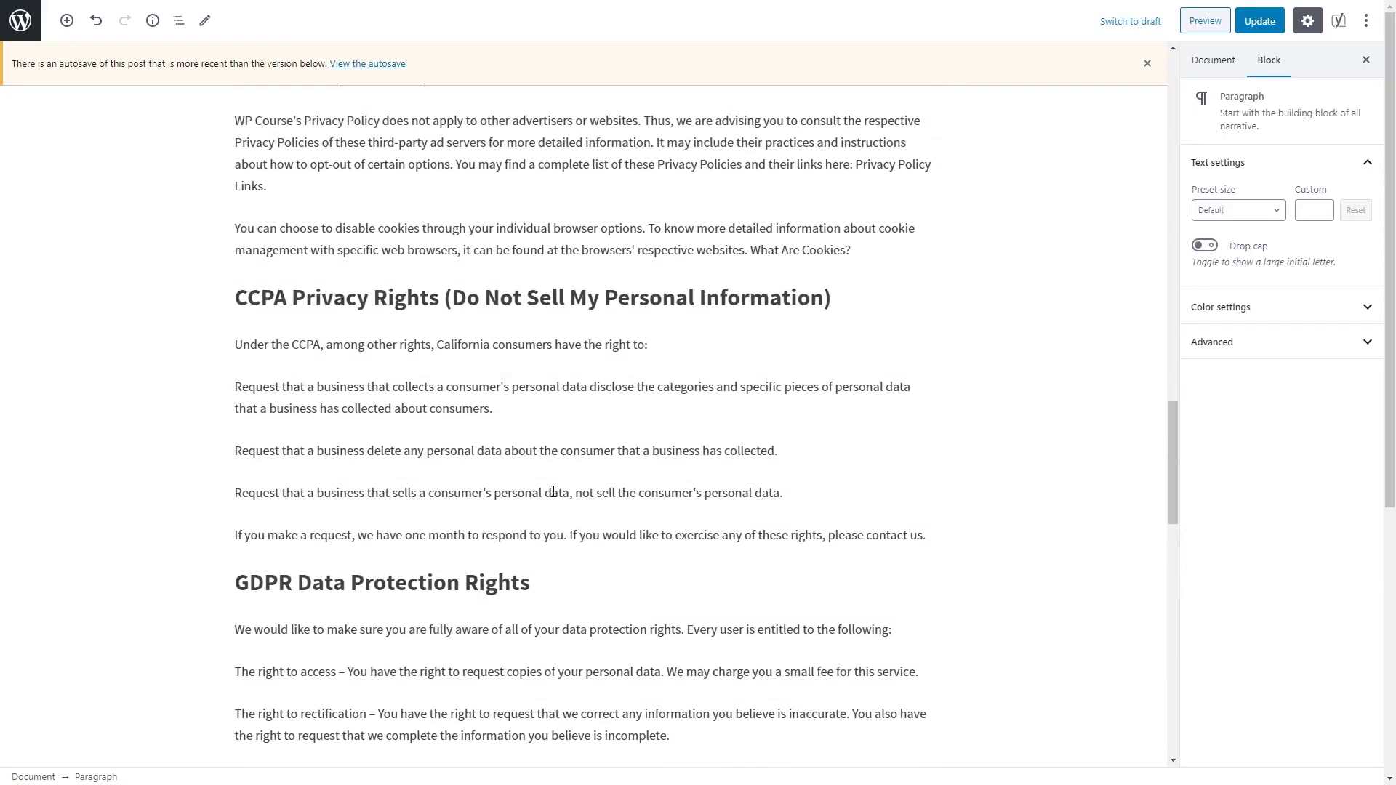
scroll(555, 493, "up", 19)
scroll(570, 542, "up", 9)
left_click(826, 270)
left_click(1247, 29)
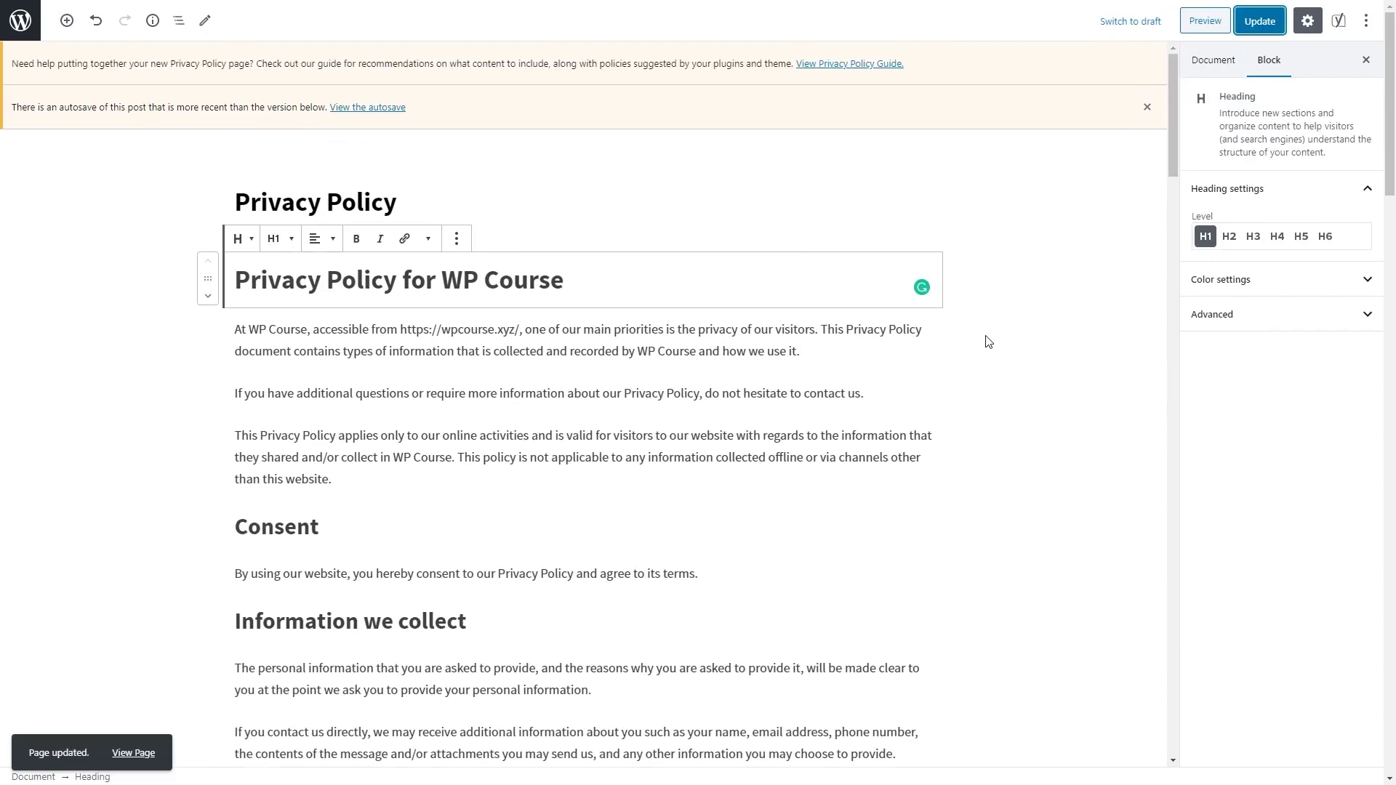
left_click(31, 27)
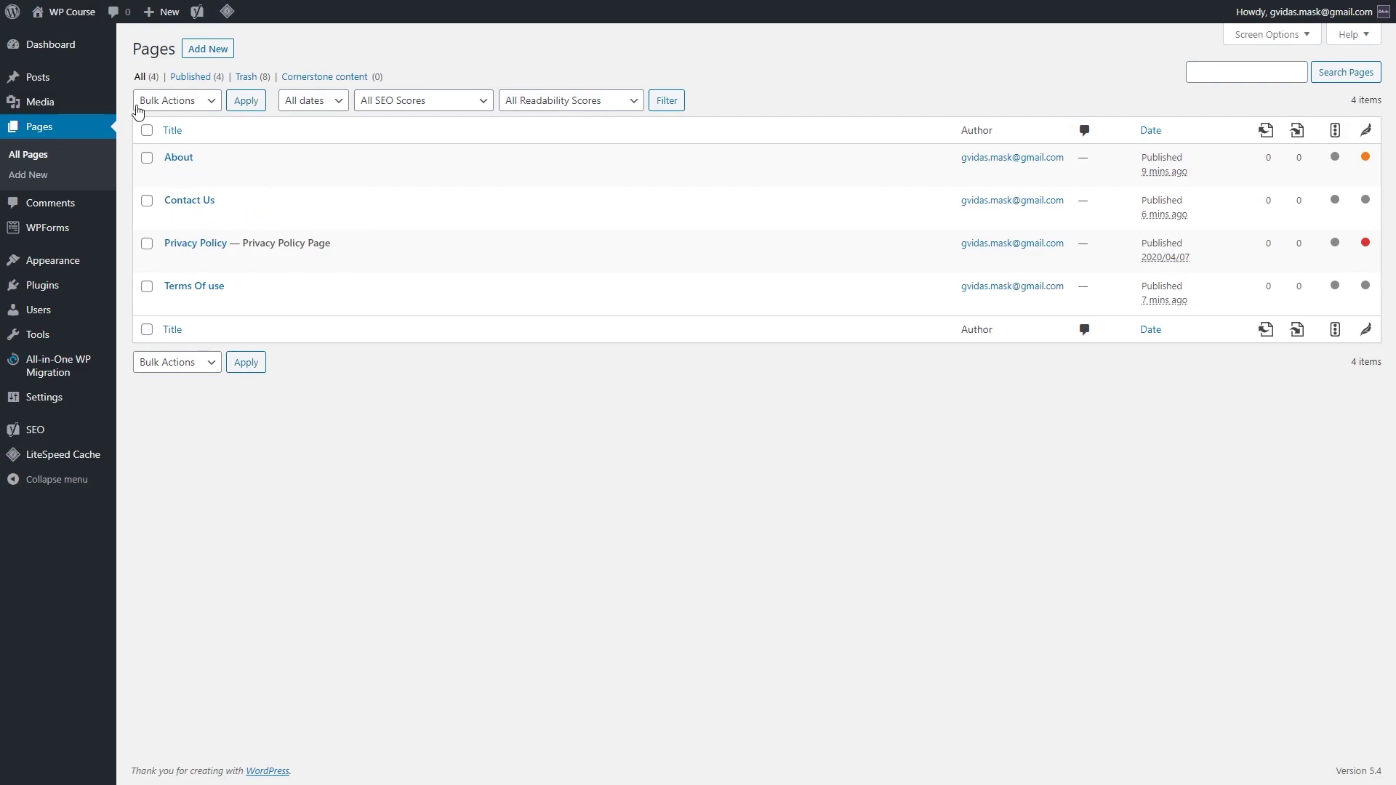
Step: Quick Edit the Uncategorized category, renaming it WordPress with the slug wordpress
mouse_move(80, 84)
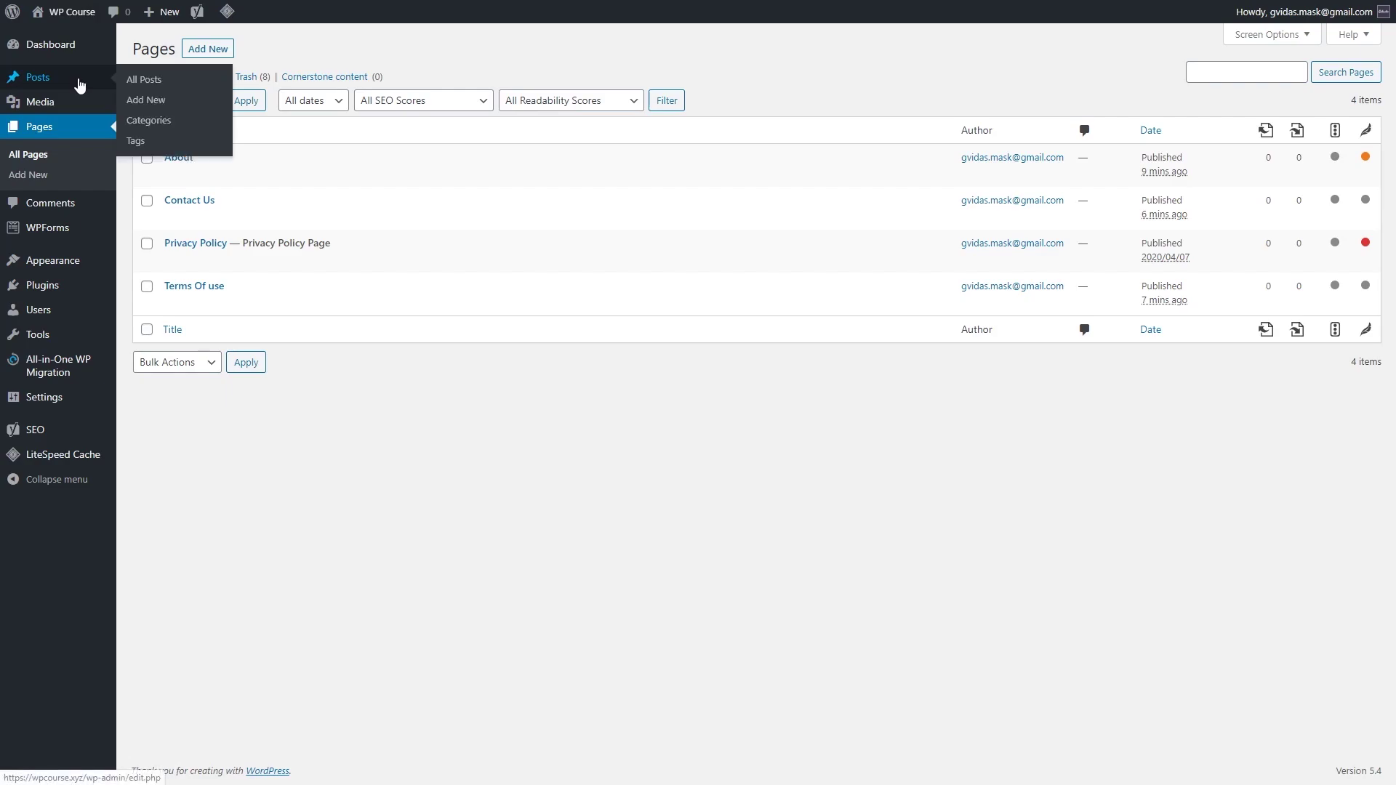
left_click(149, 120)
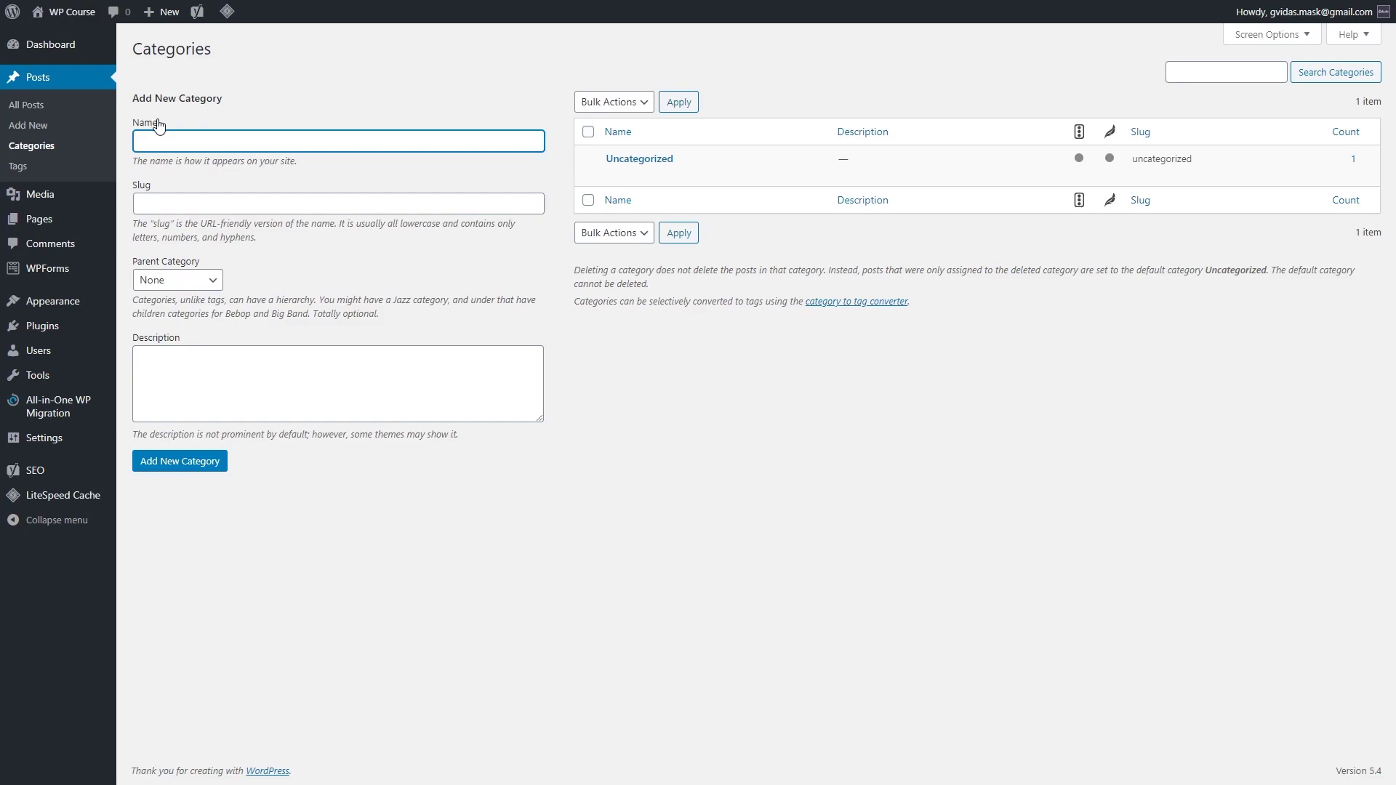
mouse_move(644, 189)
left_click(650, 175)
double_click(683, 183)
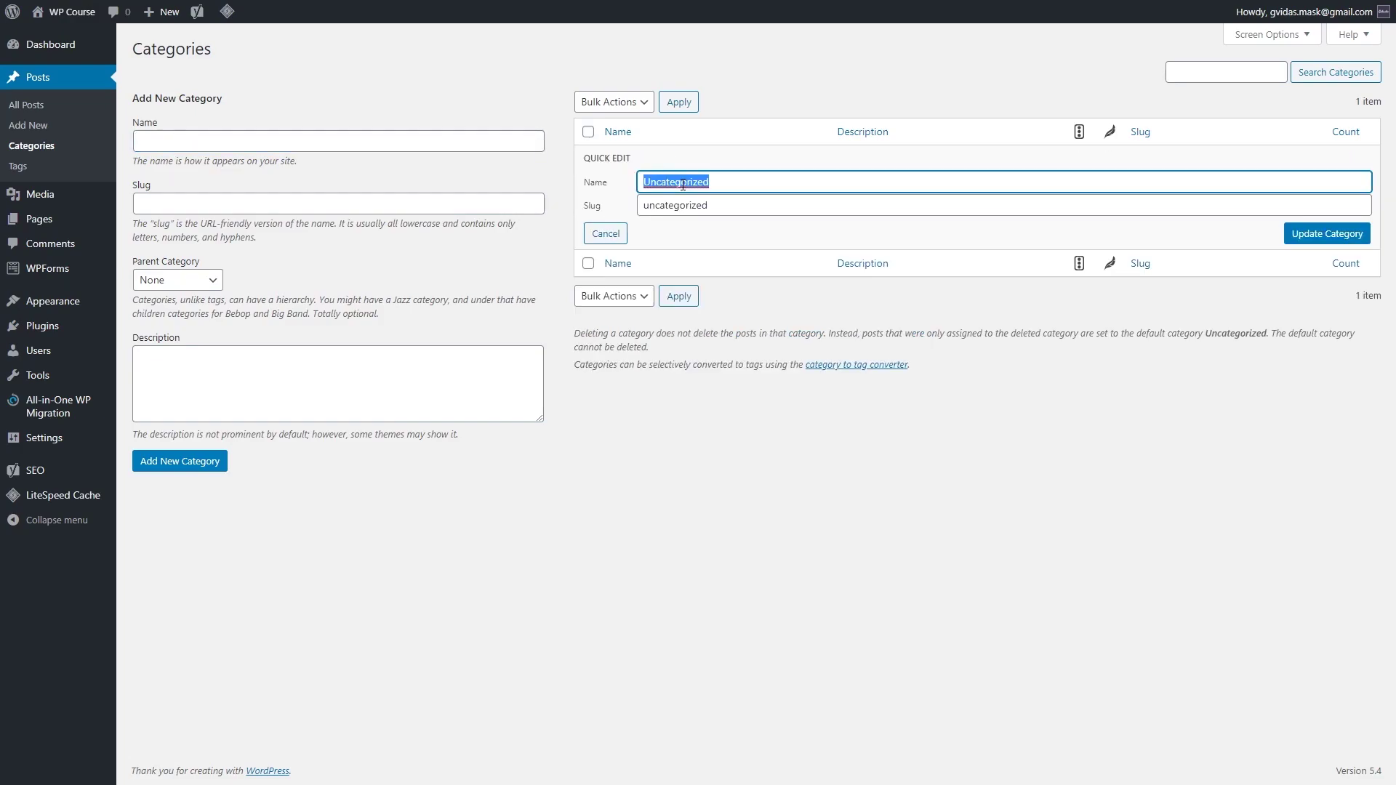
type("Wo")
key("BackSpace")
key("BackSpace")
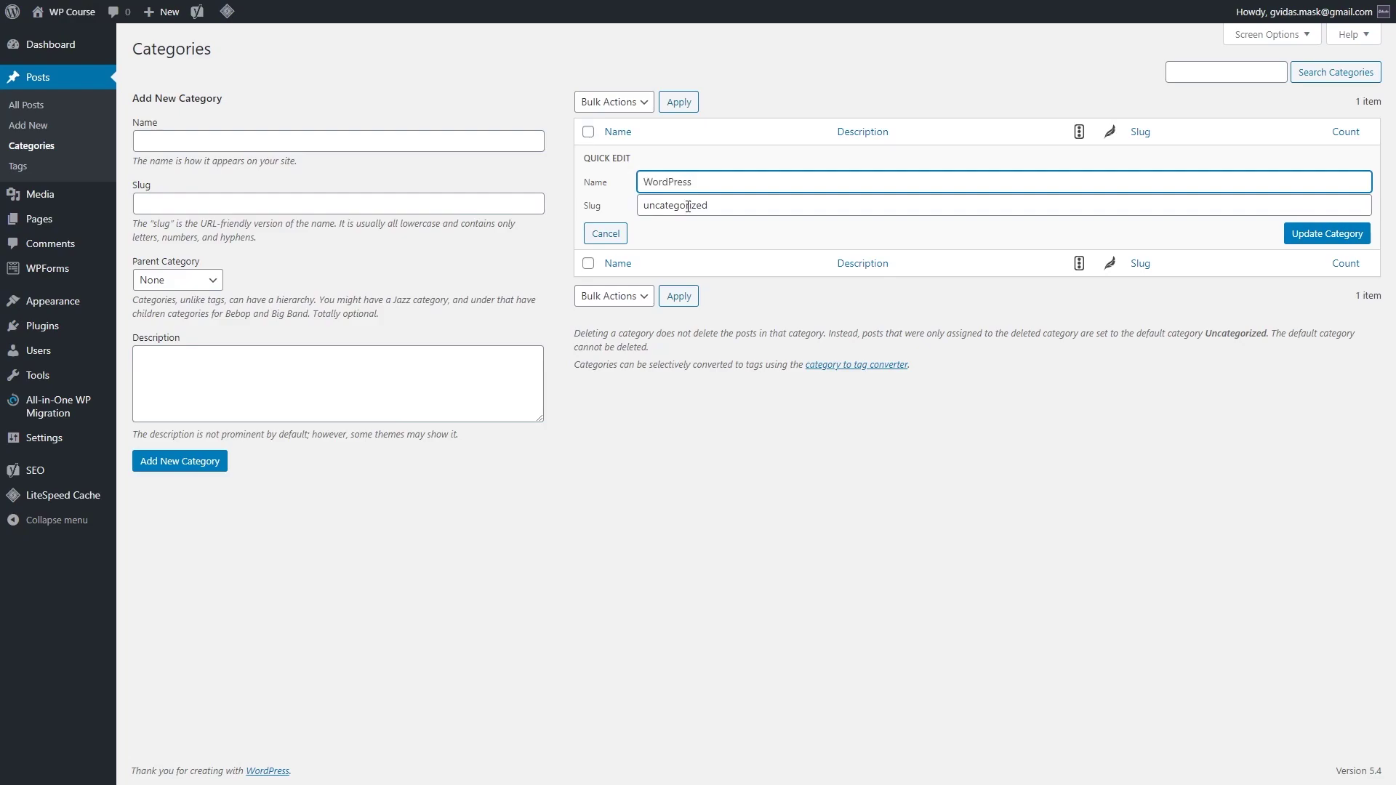
double_click(688, 207)
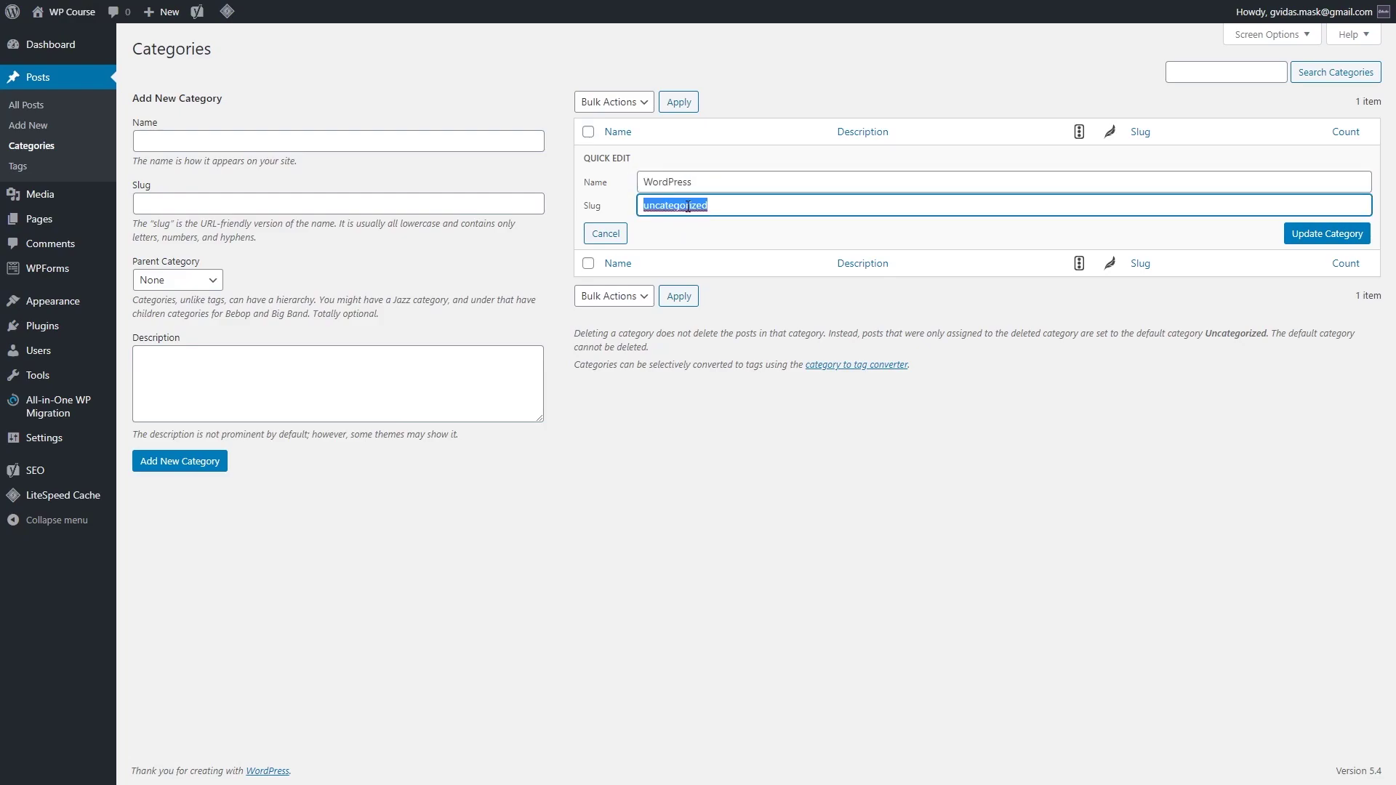
type("wordpress")
left_click(1327, 236)
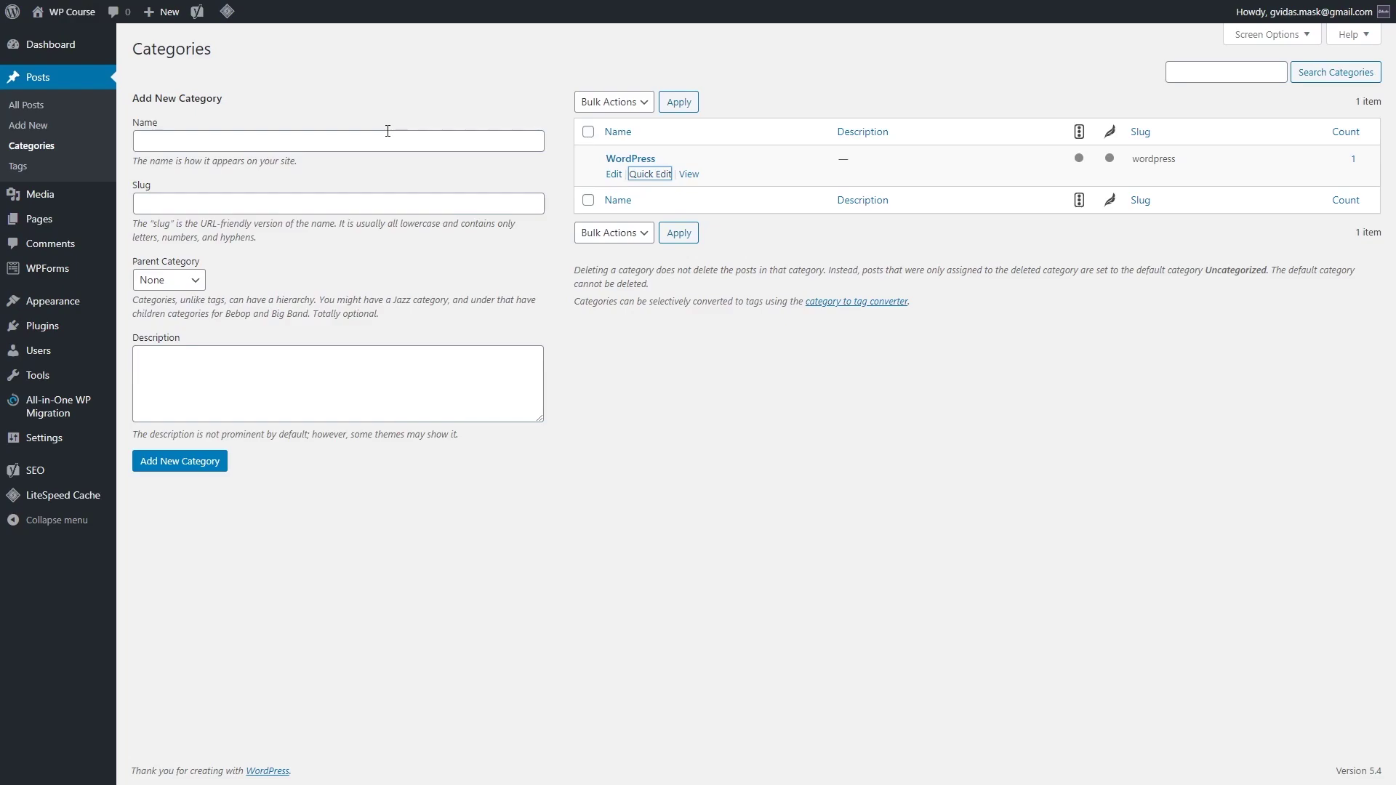
Step: Add the WooCommerce post category with its slug
key("Tab")
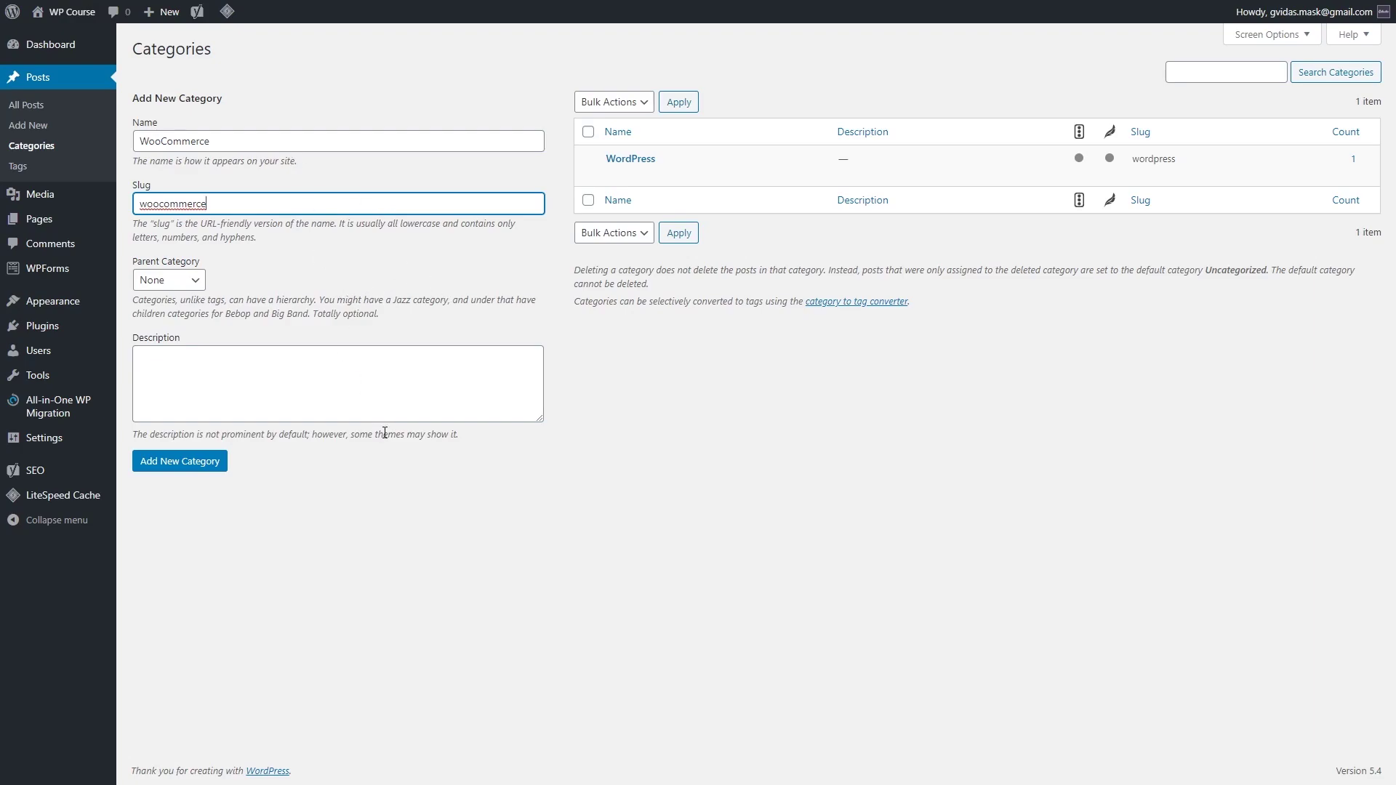
left_click(217, 465)
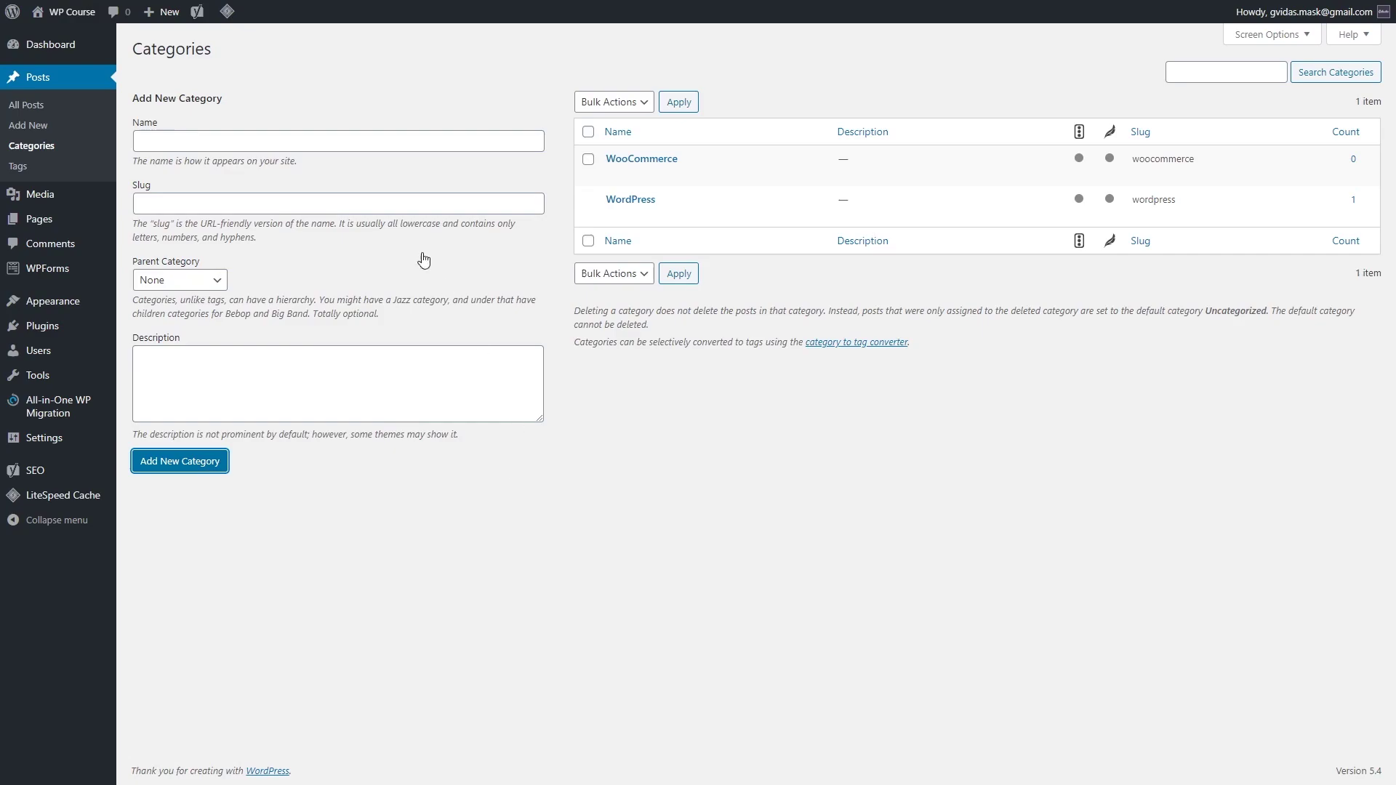
mouse_move(683, 216)
mouse_move(660, 158)
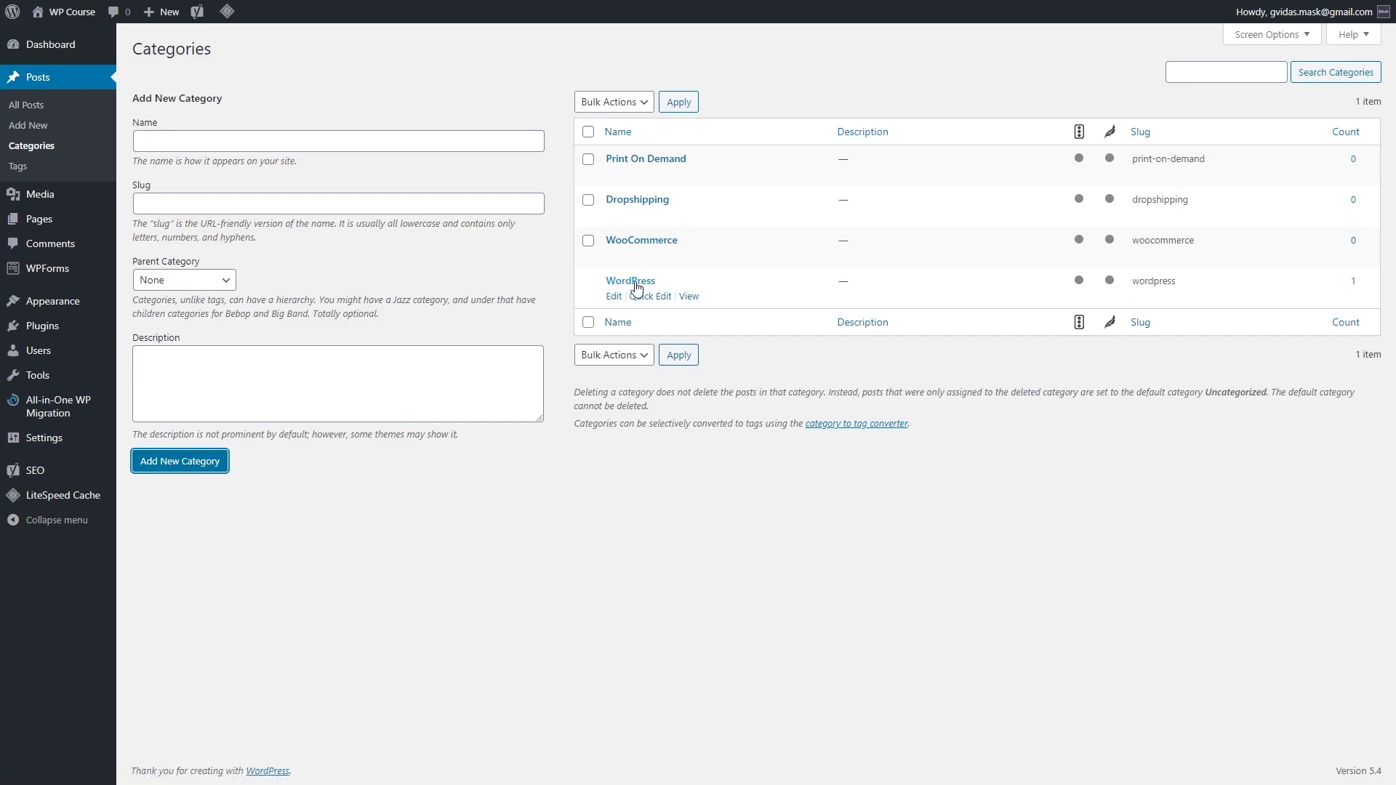
Step: Create the PLugins category with WordPress as its parent category
left_click(377, 139)
left_click(399, 86)
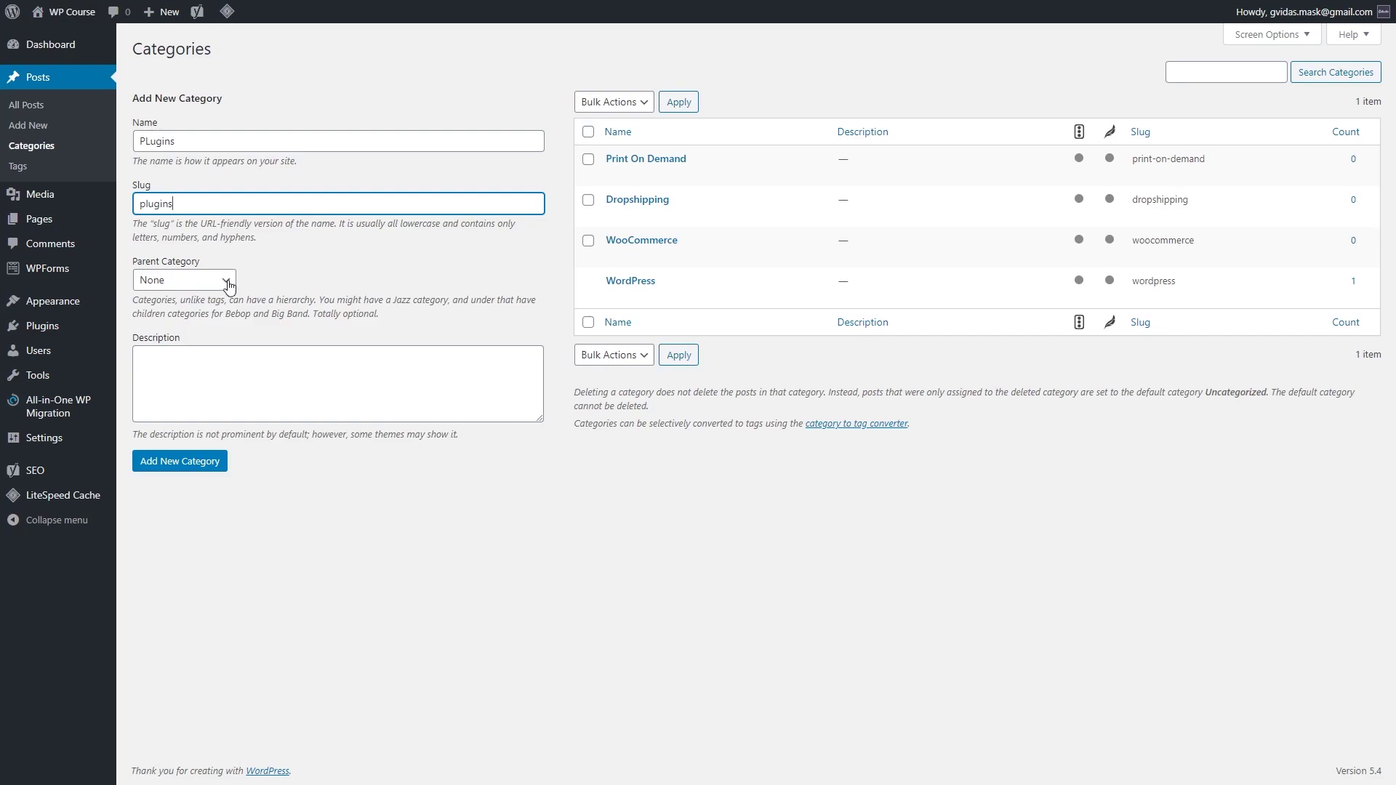
left_click(228, 282)
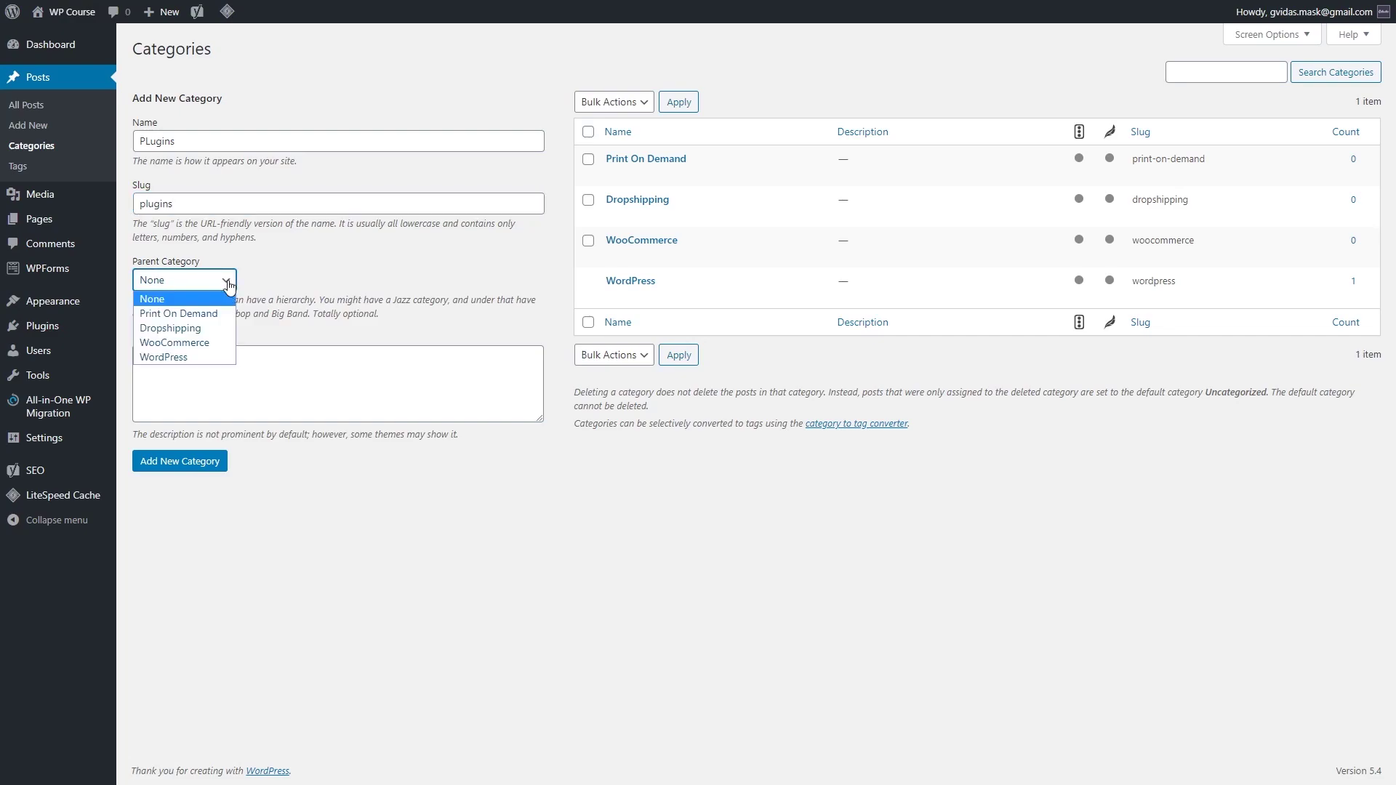
left_click(215, 359)
left_click(199, 466)
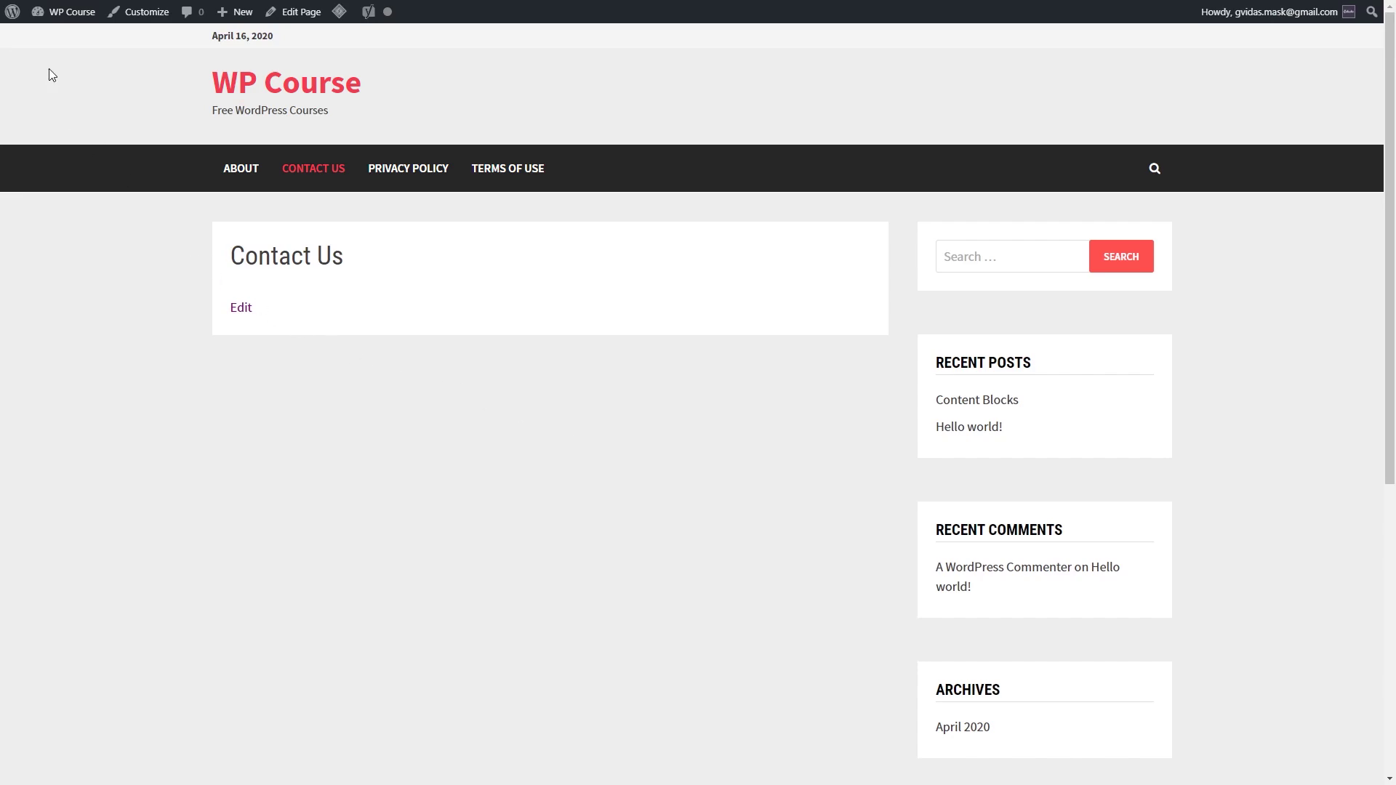
Step: Search the plugin directory for 'ninja forms' and install Ninja Forms
left_click(82, 29)
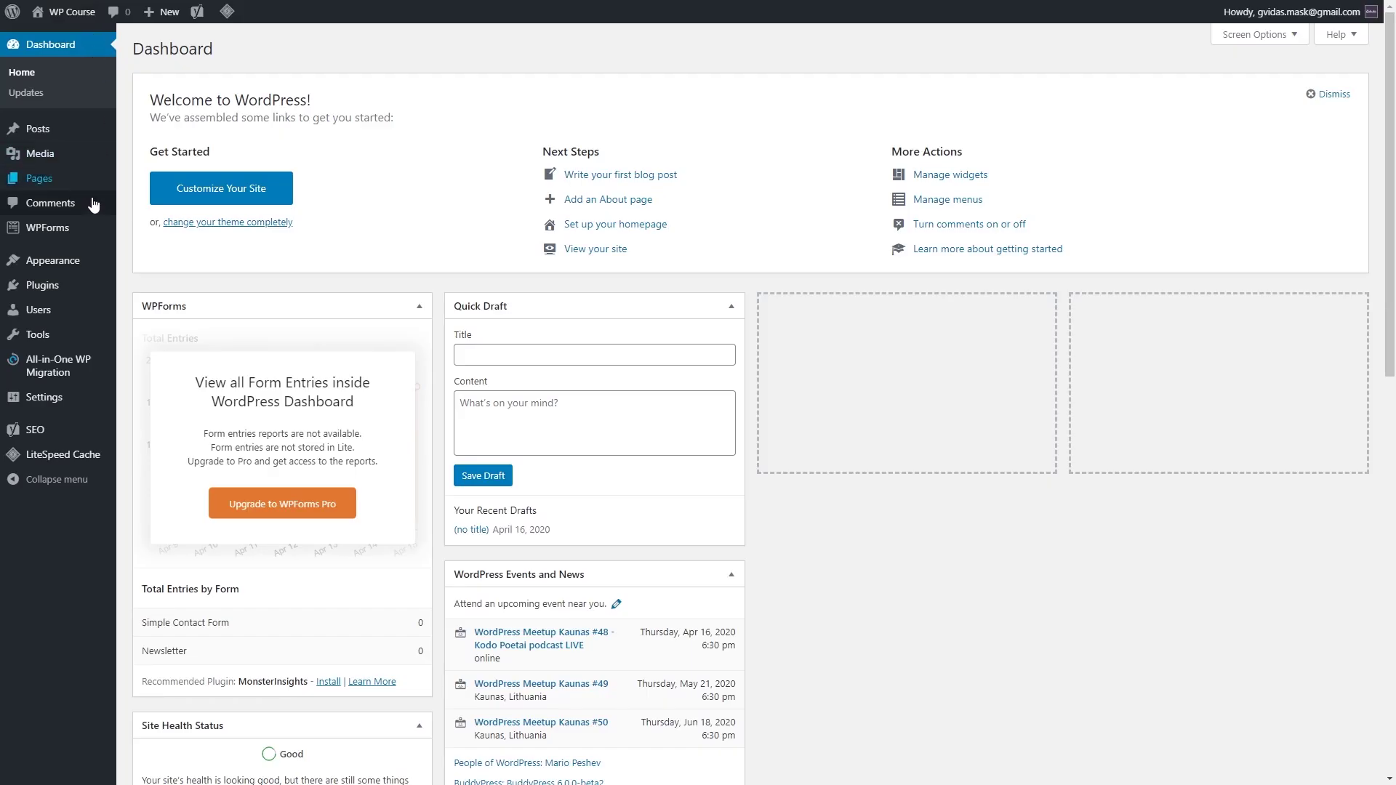
mouse_move(74, 242)
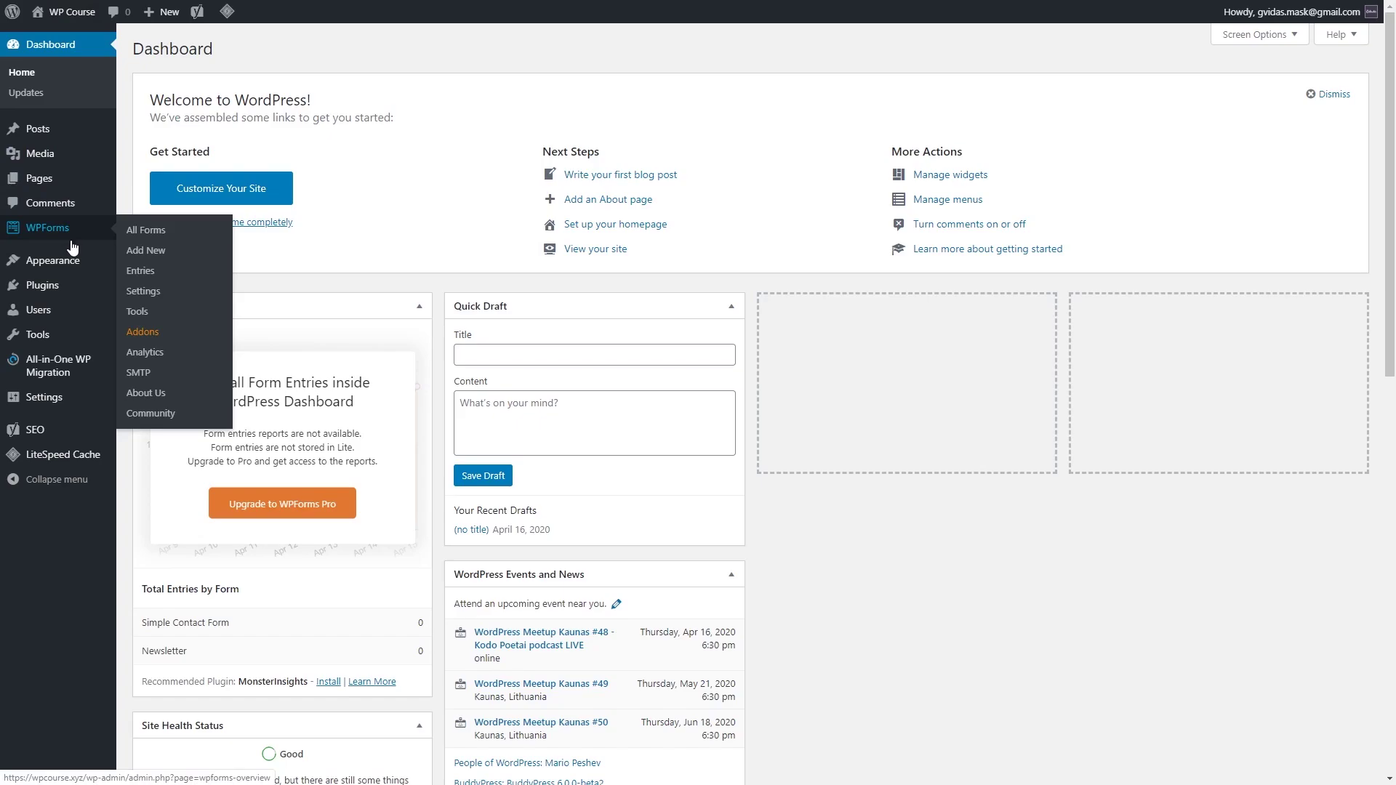
mouse_move(63, 286)
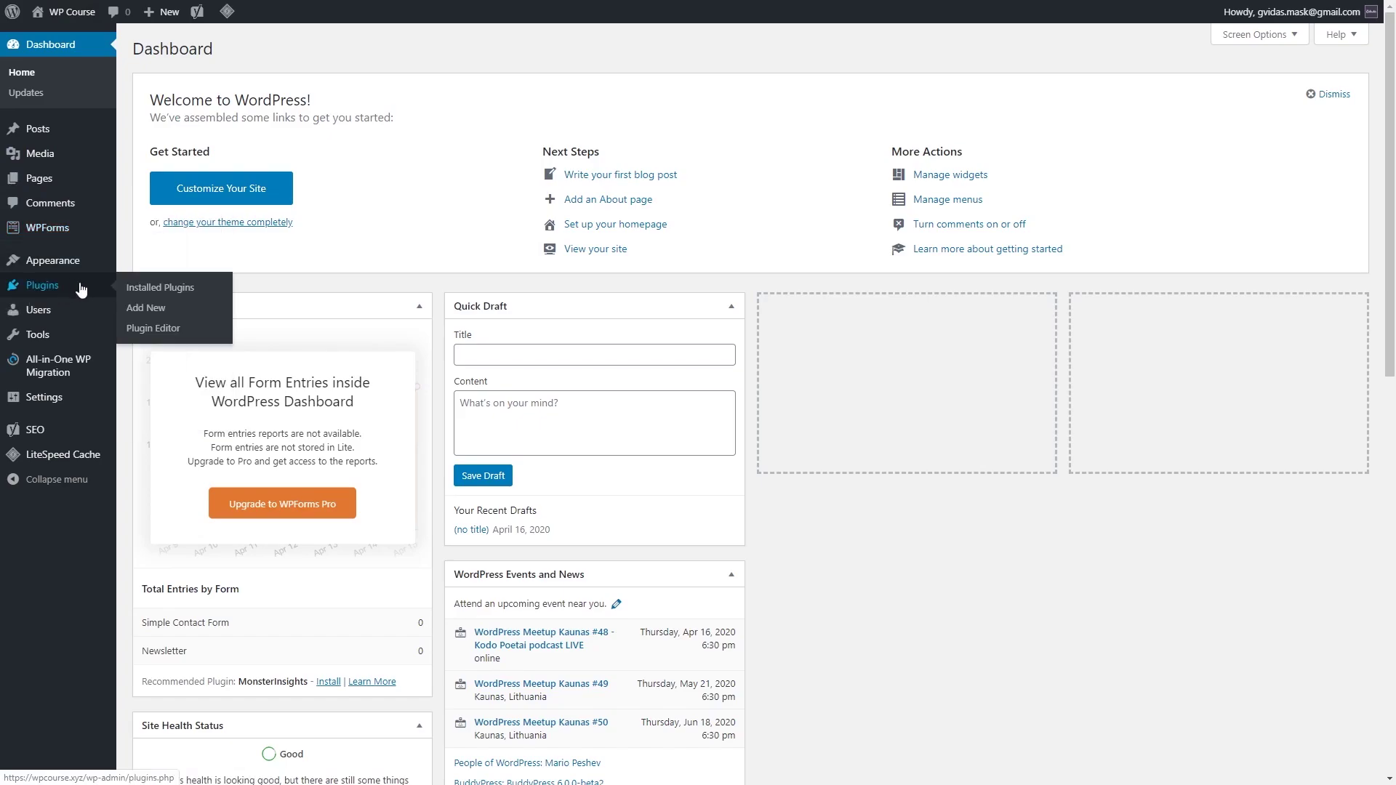
left_click(149, 310)
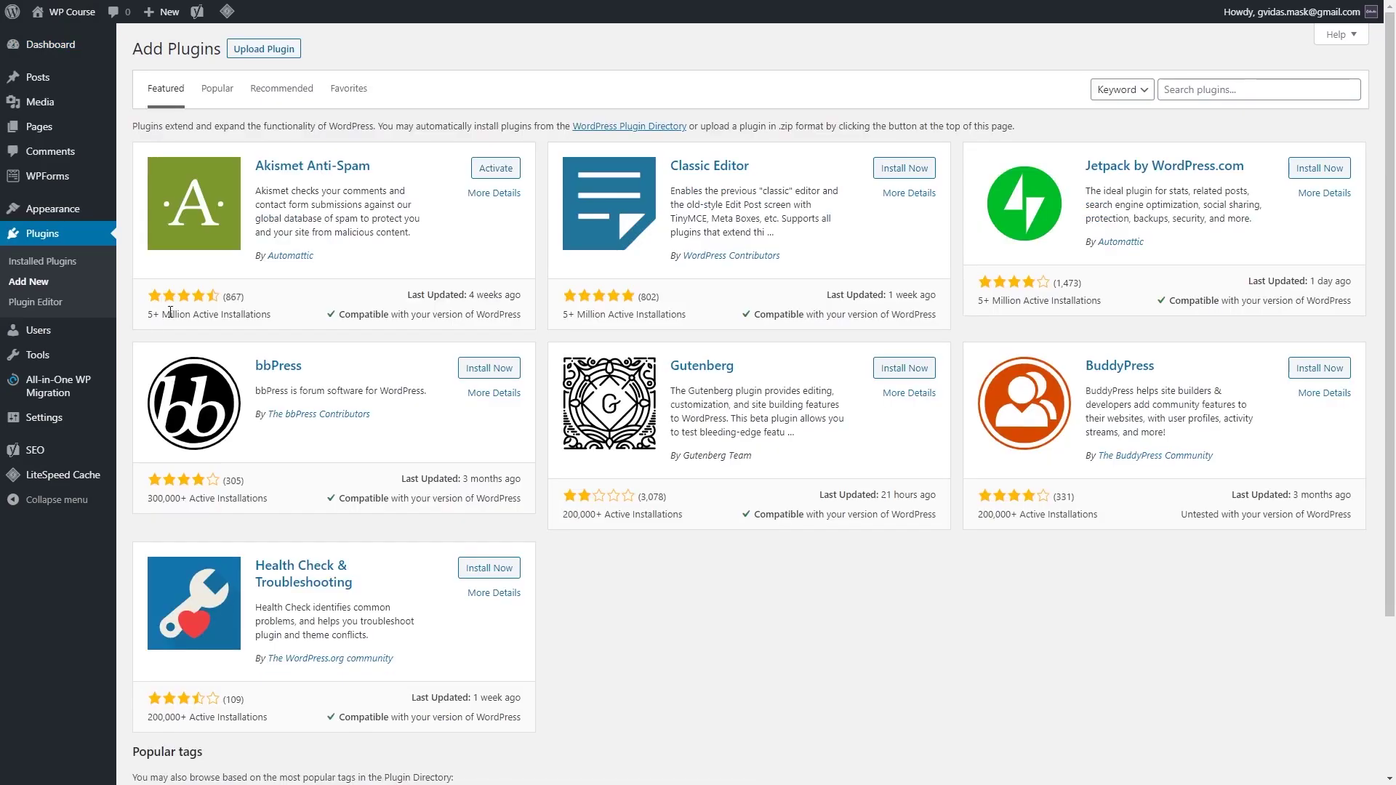
left_click(1220, 90)
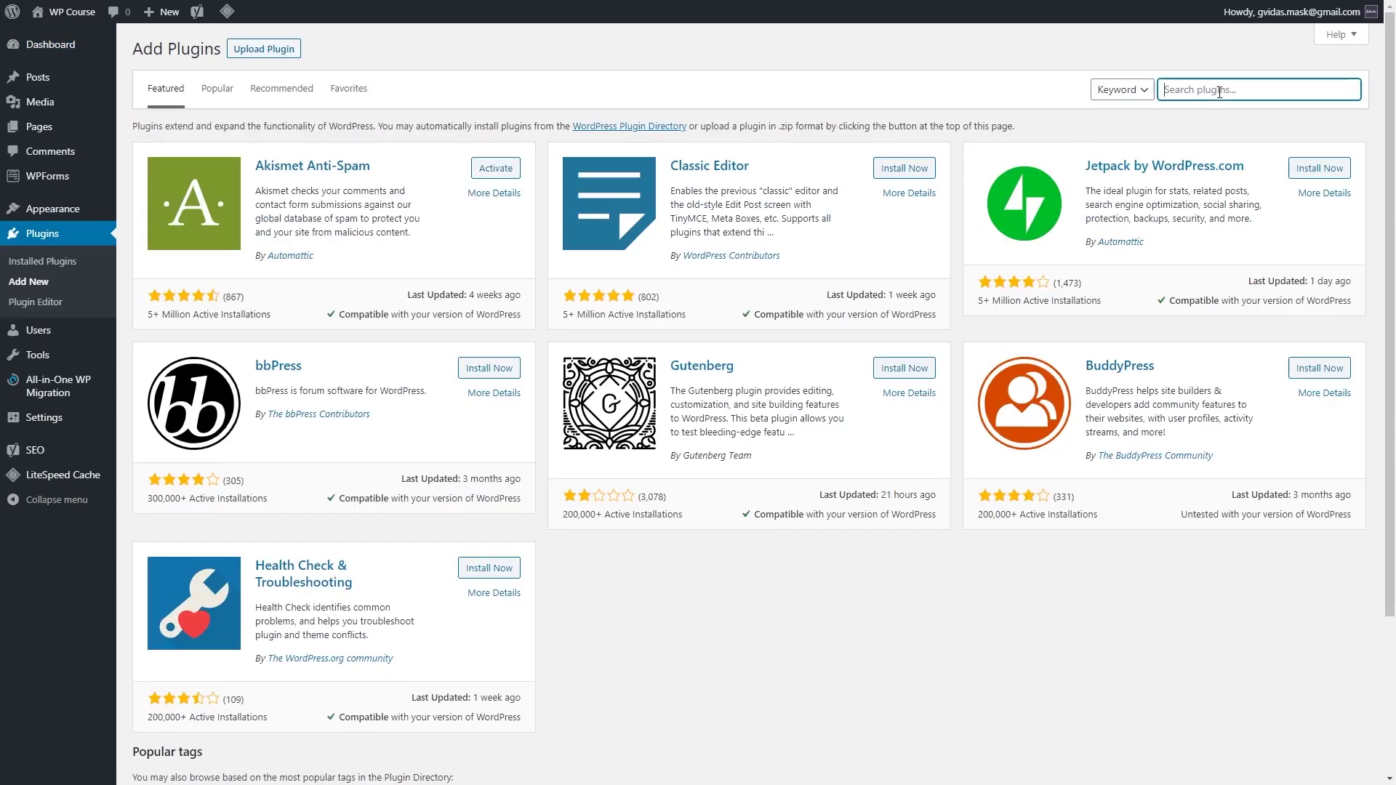
left_click(1087, 136)
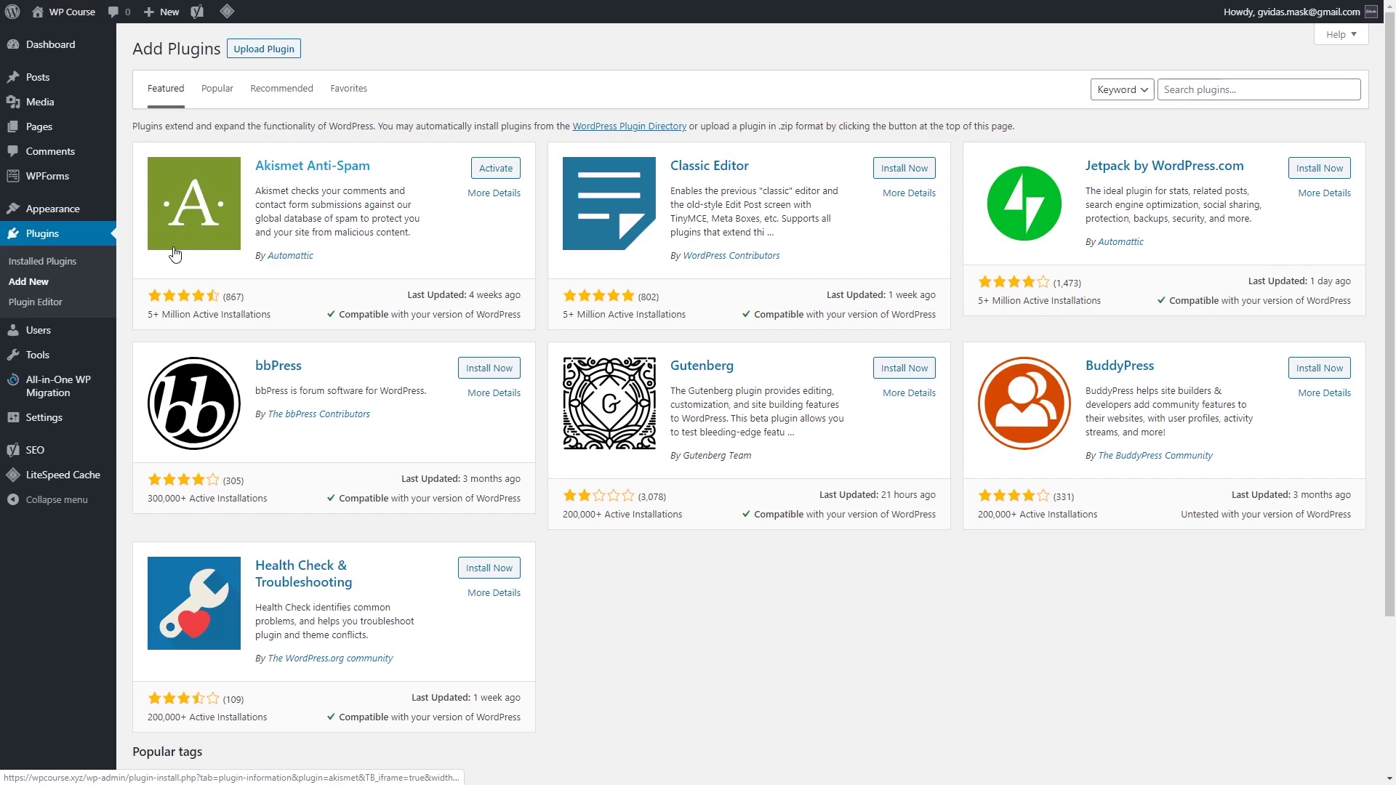
left_click(1163, 88)
type("ninja forms")
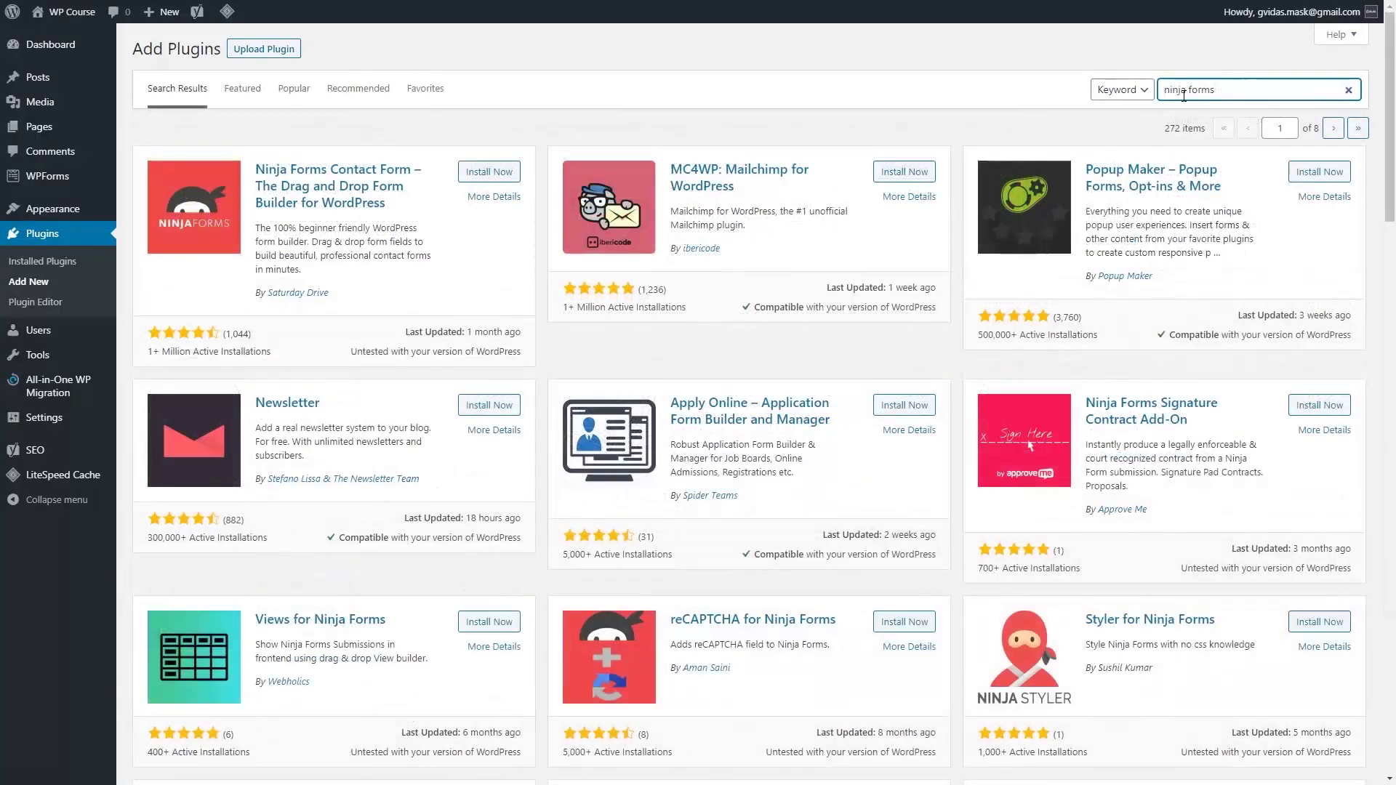
left_click(489, 172)
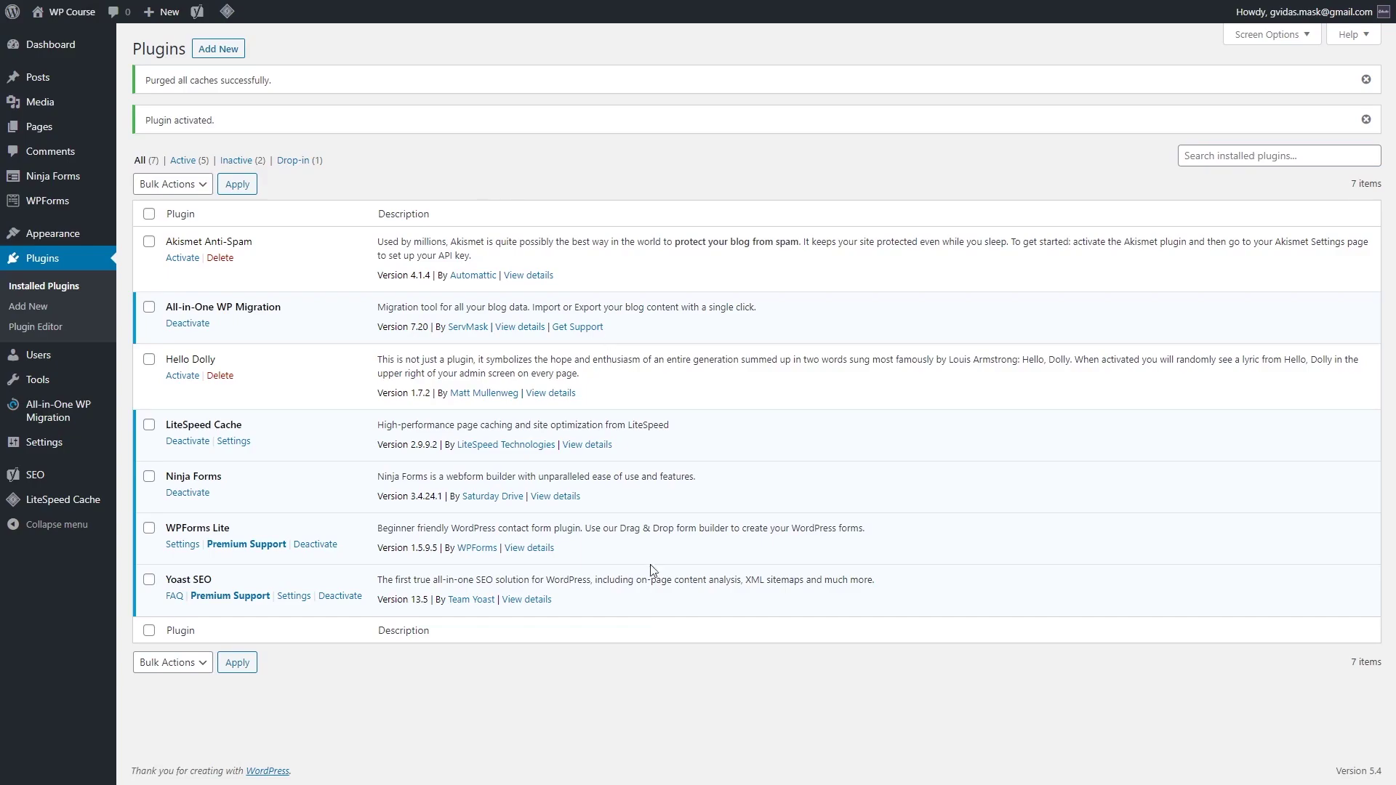
Step: Deactivate and delete WPForms Lite, then go to the Ninja Forms dashboard
left_click(315, 545)
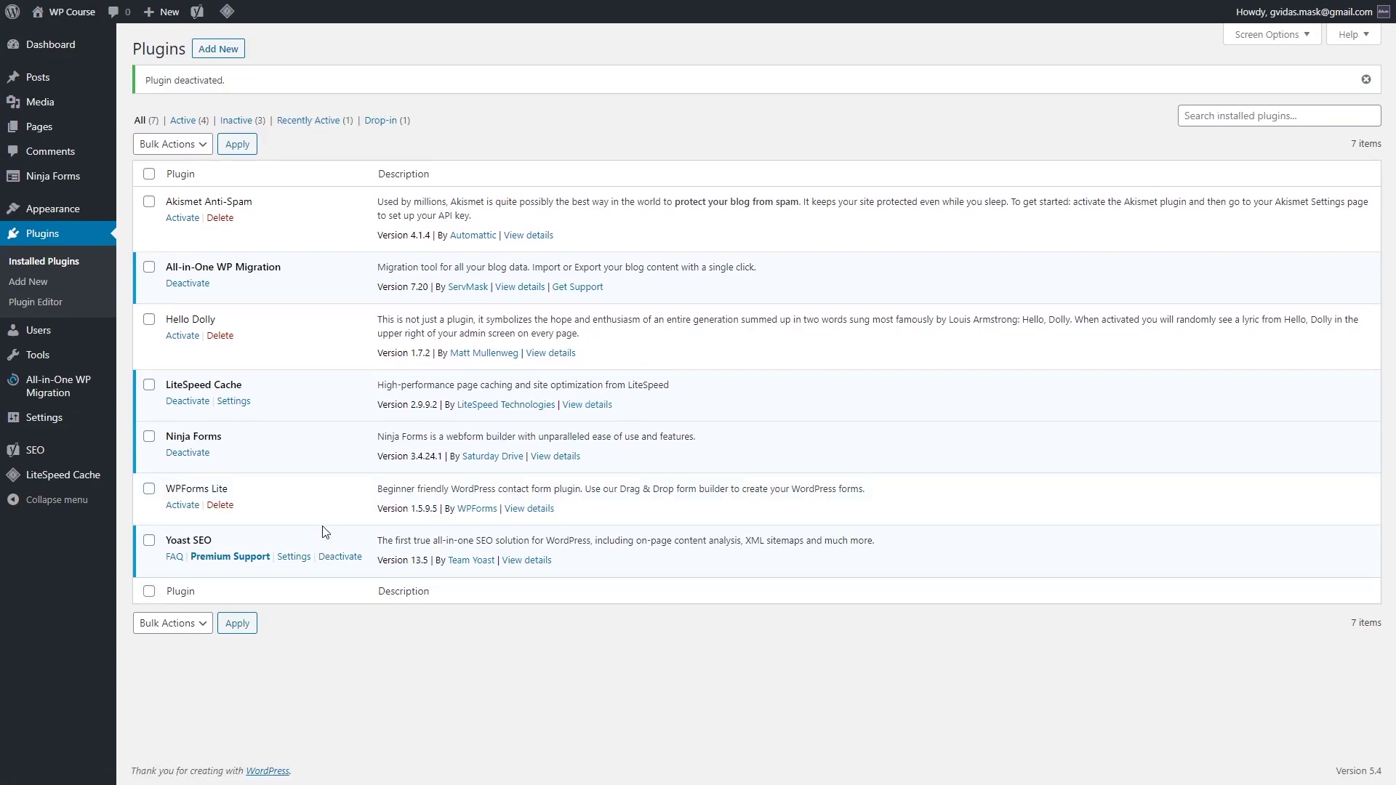
left_click(225, 506)
left_click(769, 68)
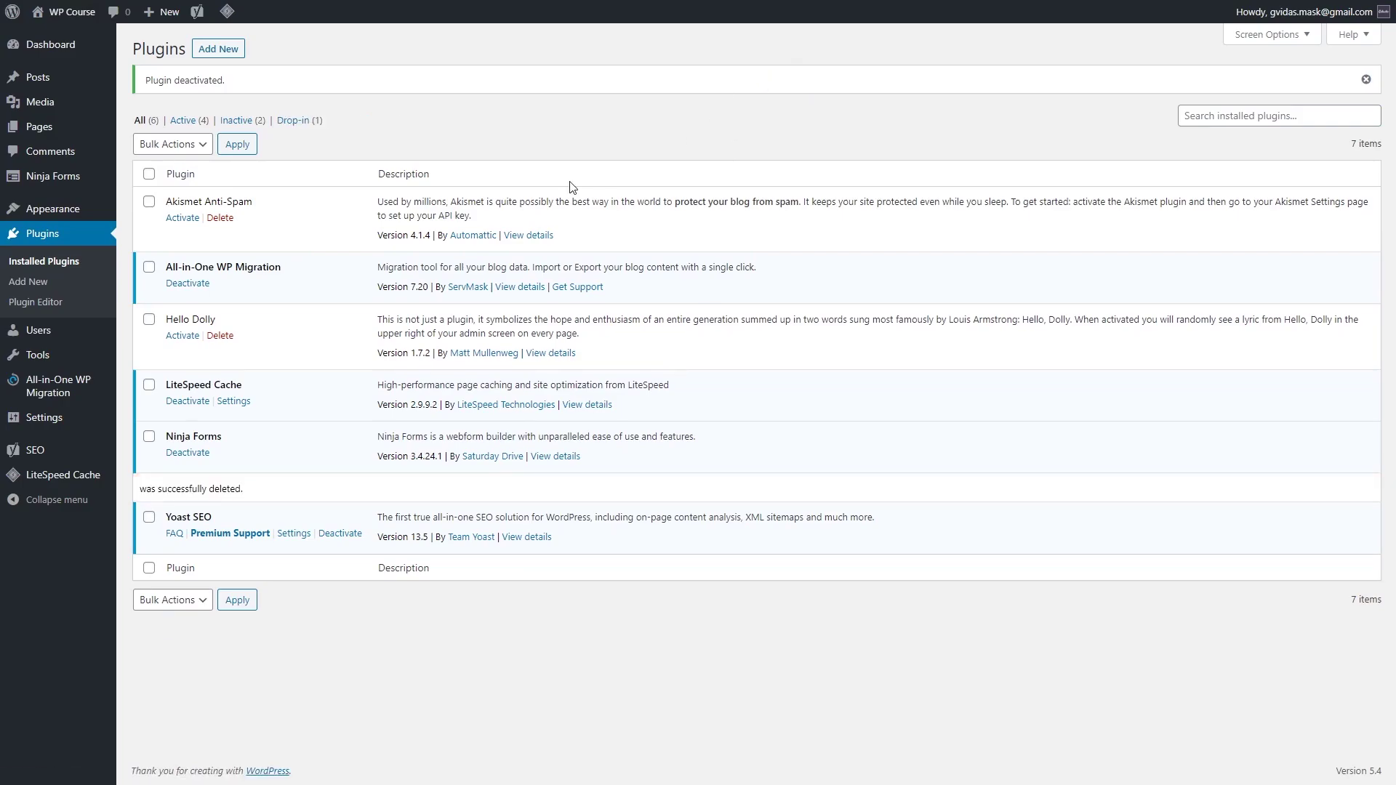
left_click(146, 181)
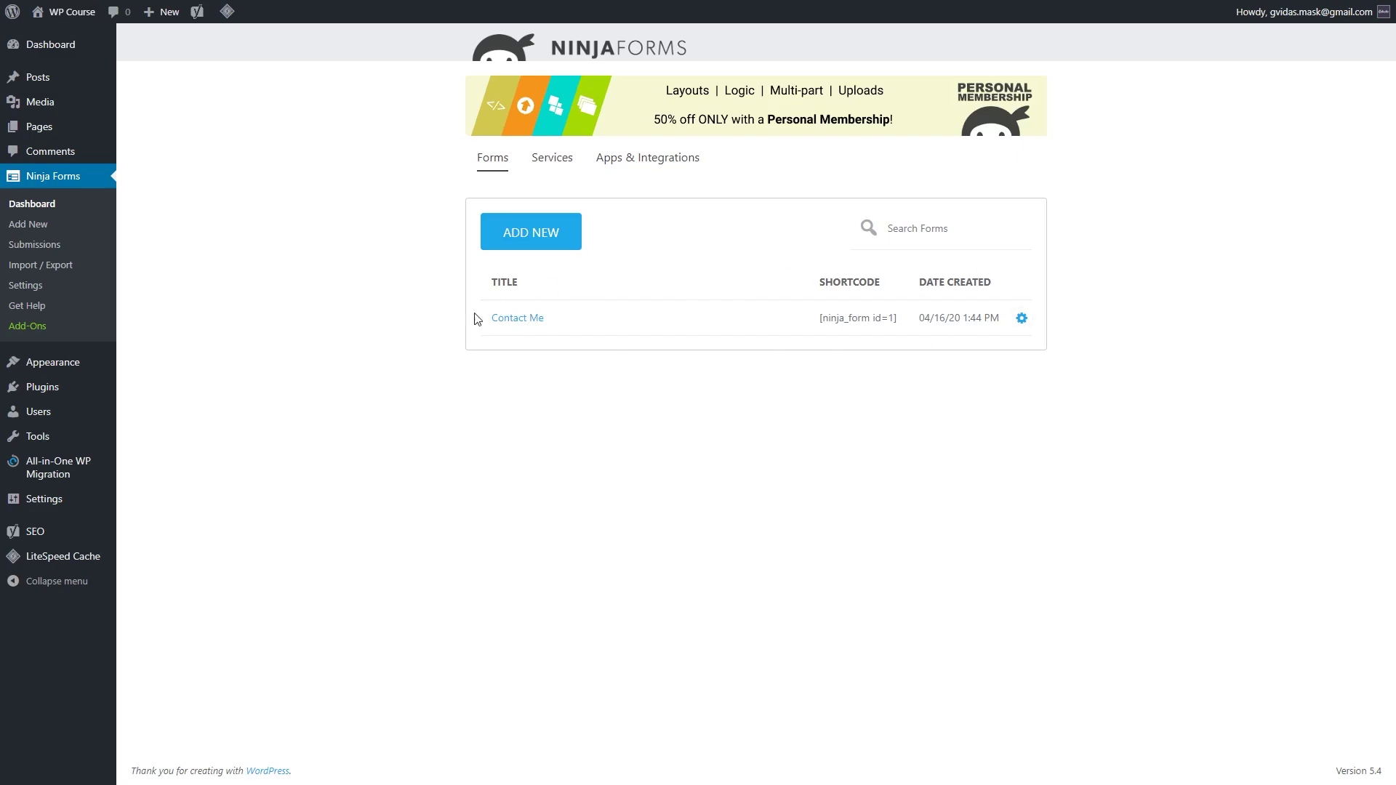
Step: Turn off Display Form Title for the Contact Me form and publish the change
left_click(1022, 319)
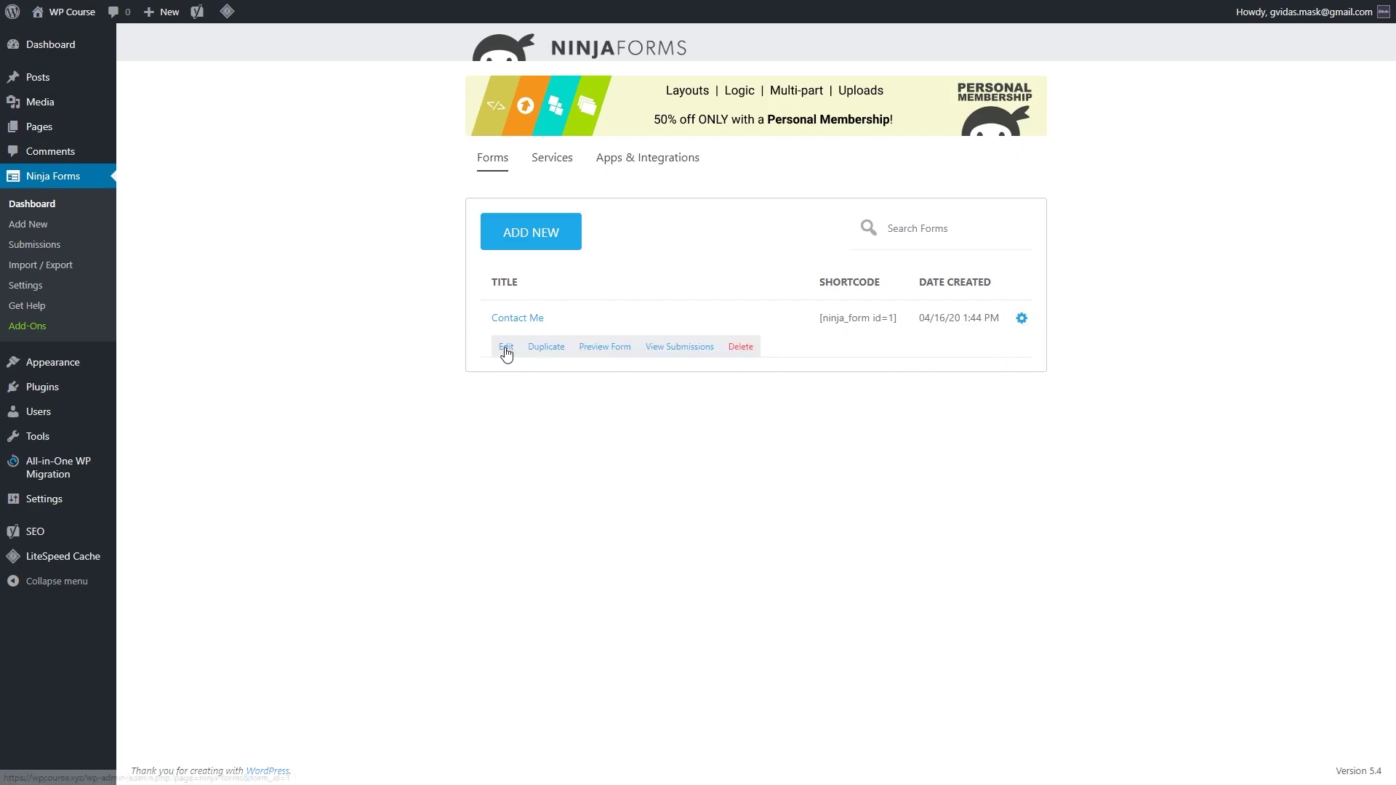
left_click(507, 349)
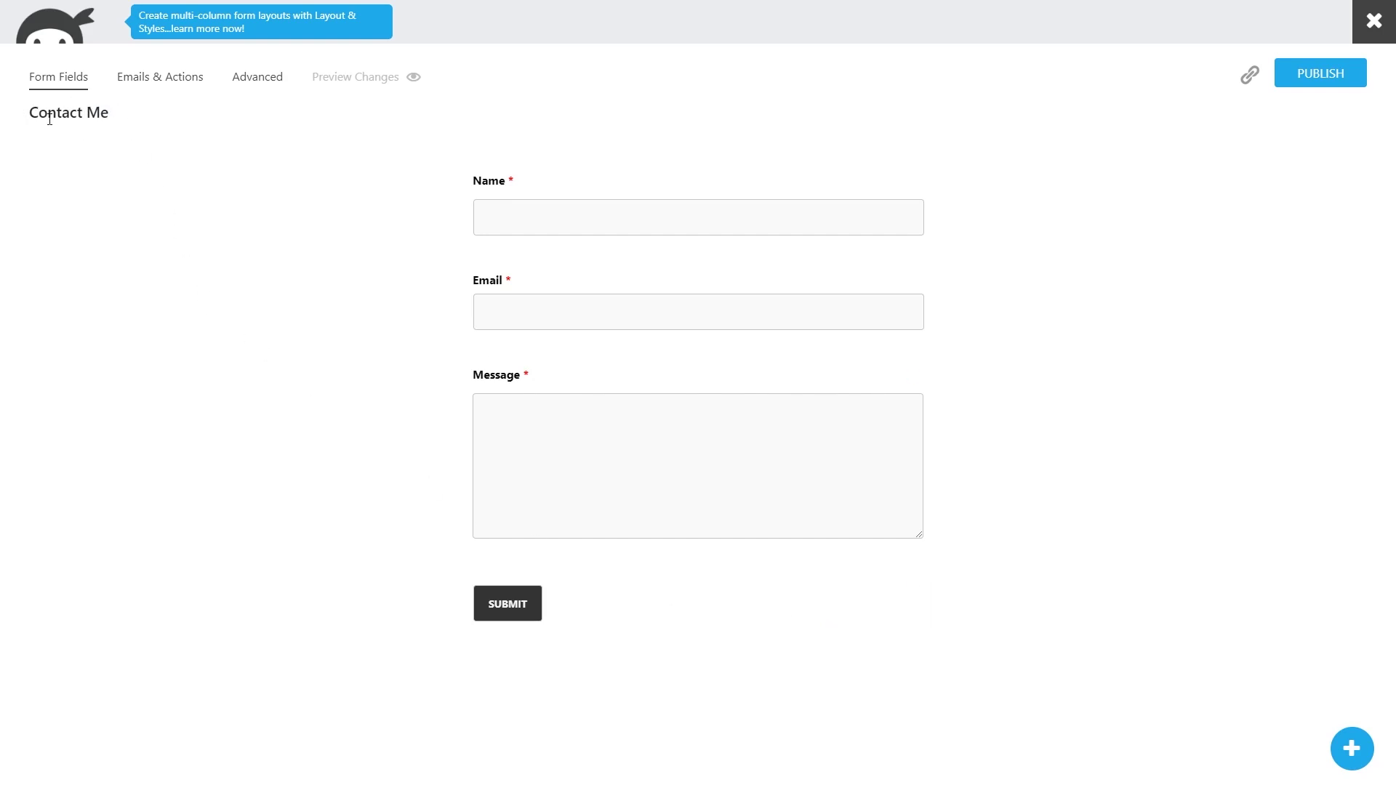
left_click(256, 84)
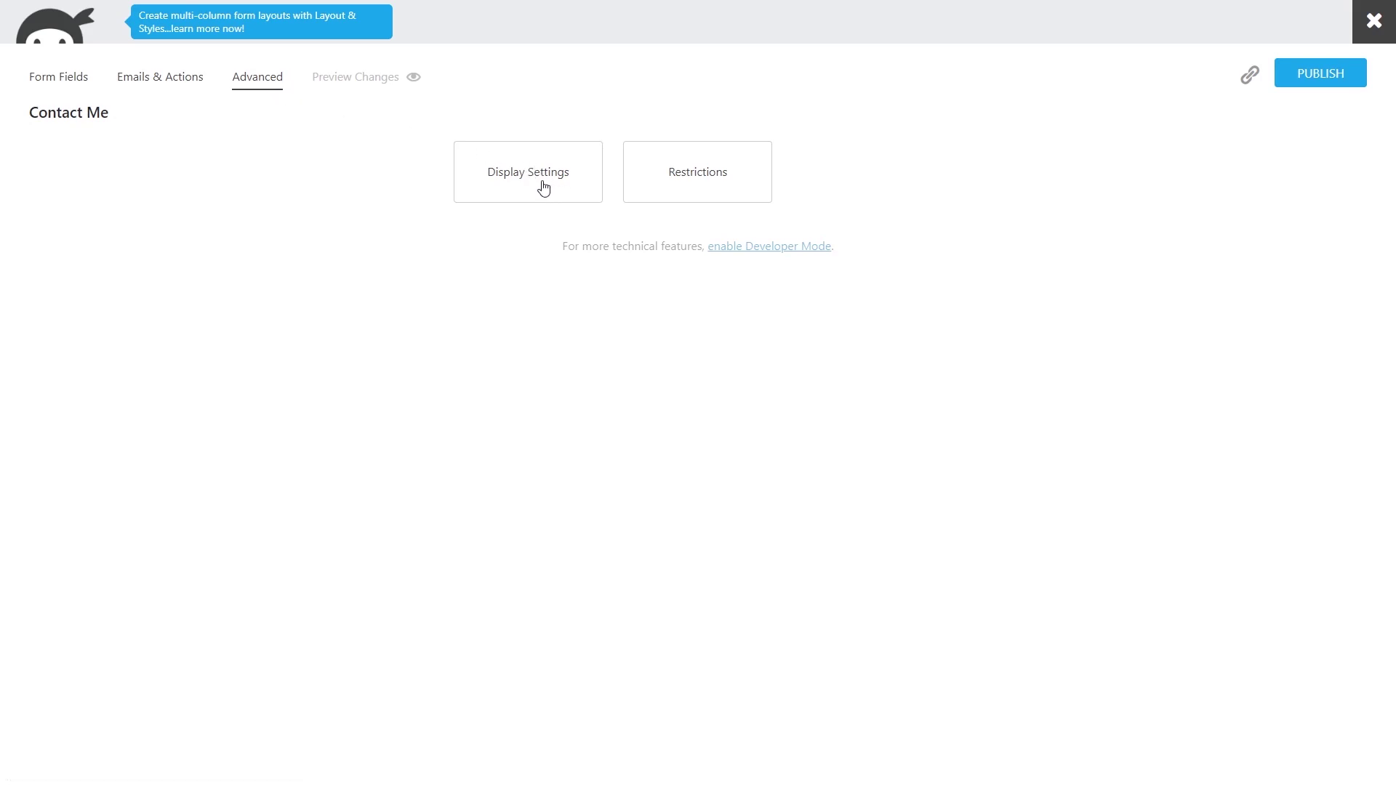
left_click(542, 187)
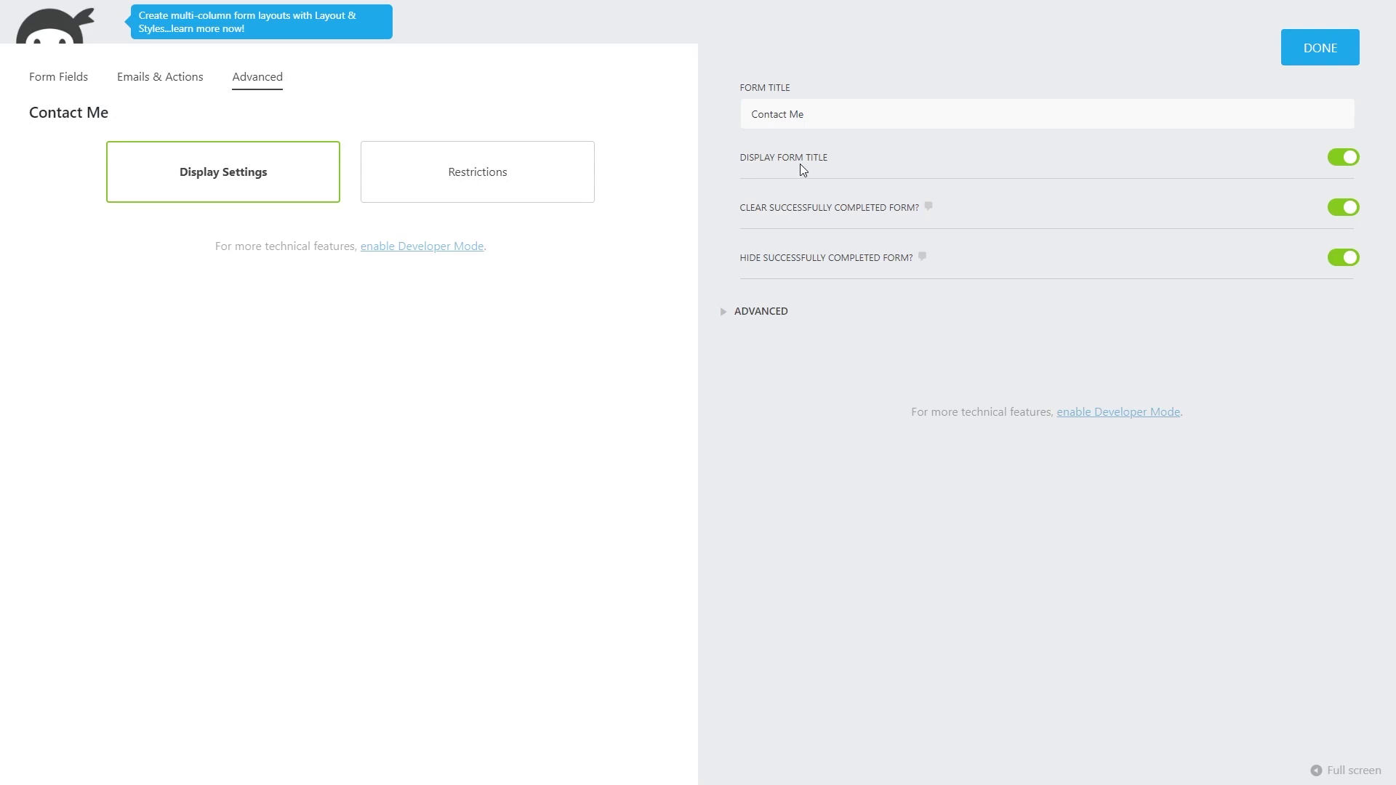
left_click(1335, 156)
left_click(1317, 48)
left_click(1320, 80)
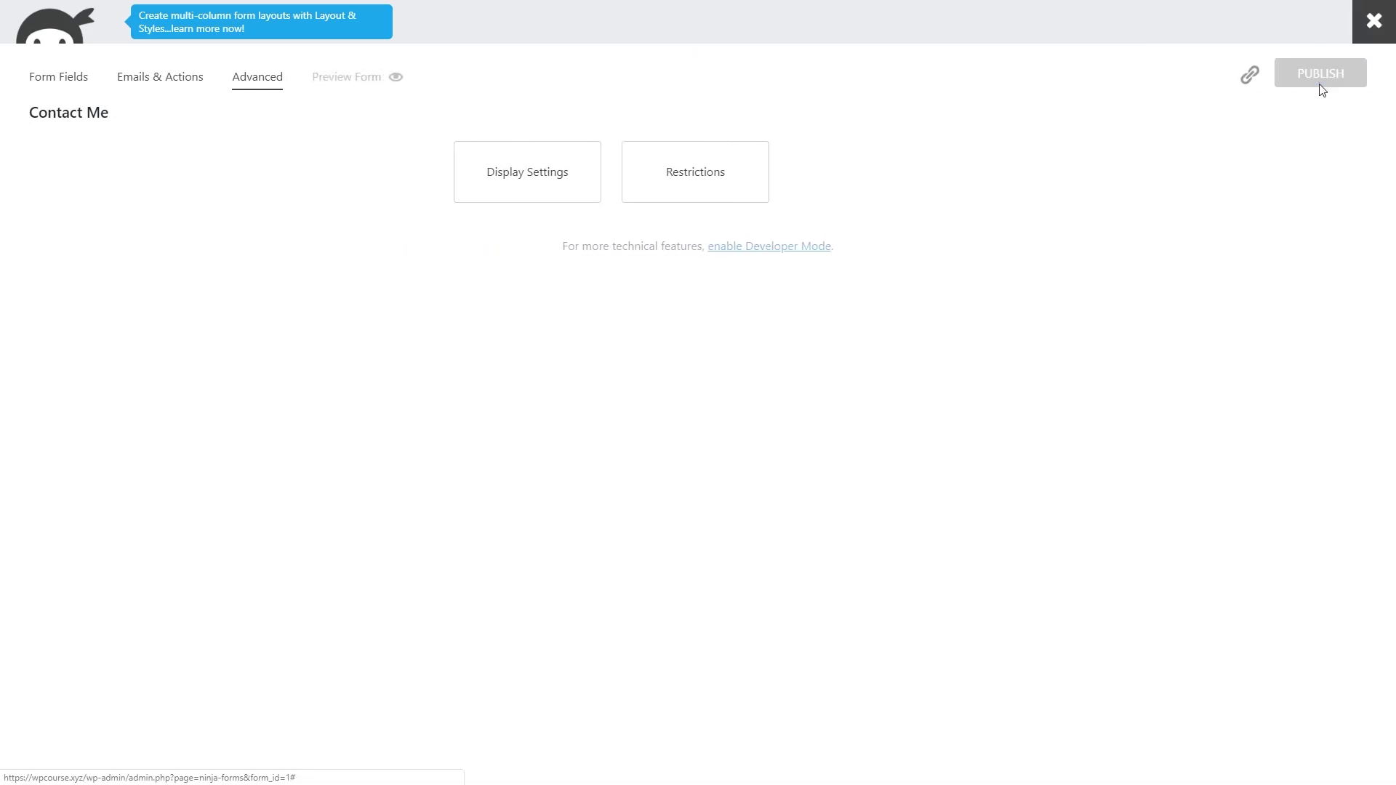
left_click(1372, 29)
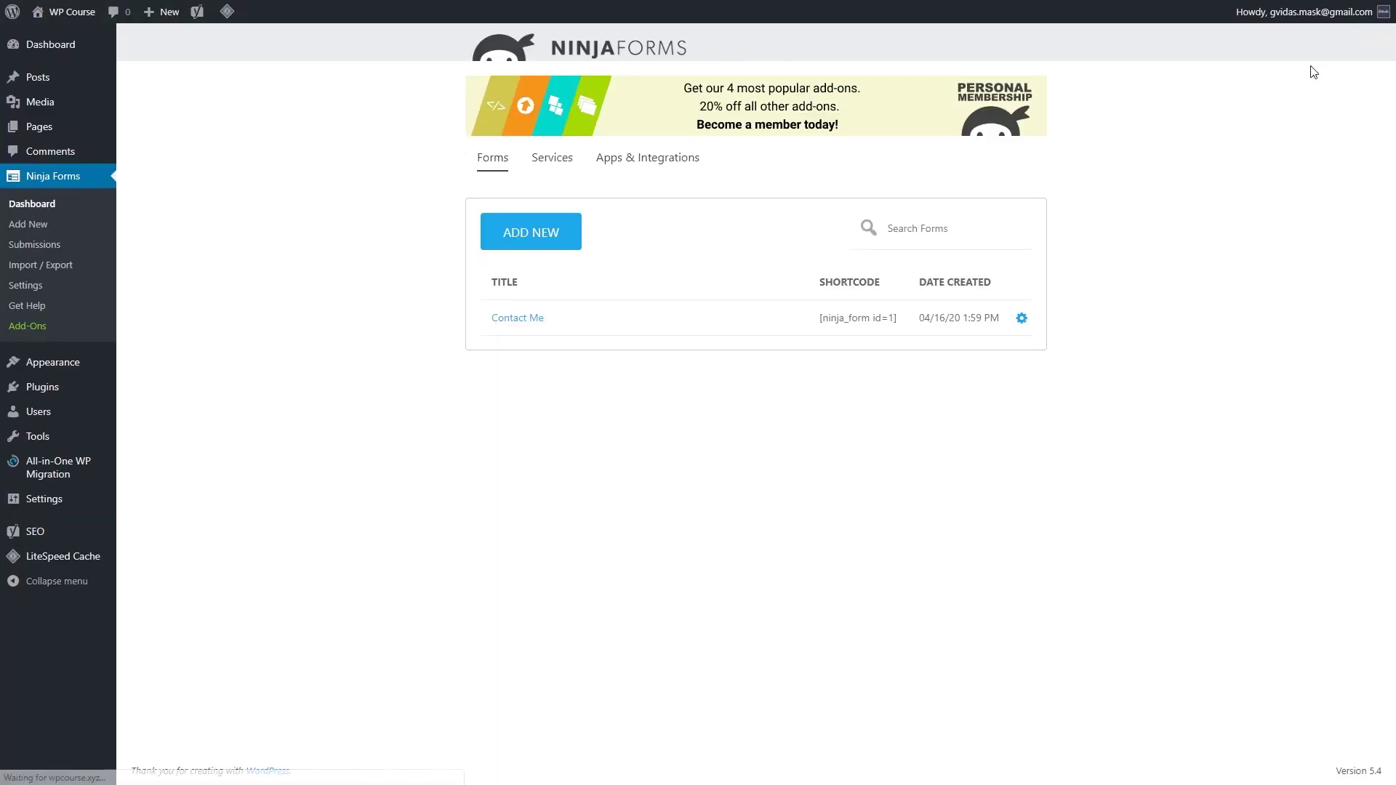
Step: Copy the Contact Me form shortcode and open the Contact Us page for editing
left_click_drag(821, 318, 902, 324)
right_click(901, 324)
left_click(905, 328)
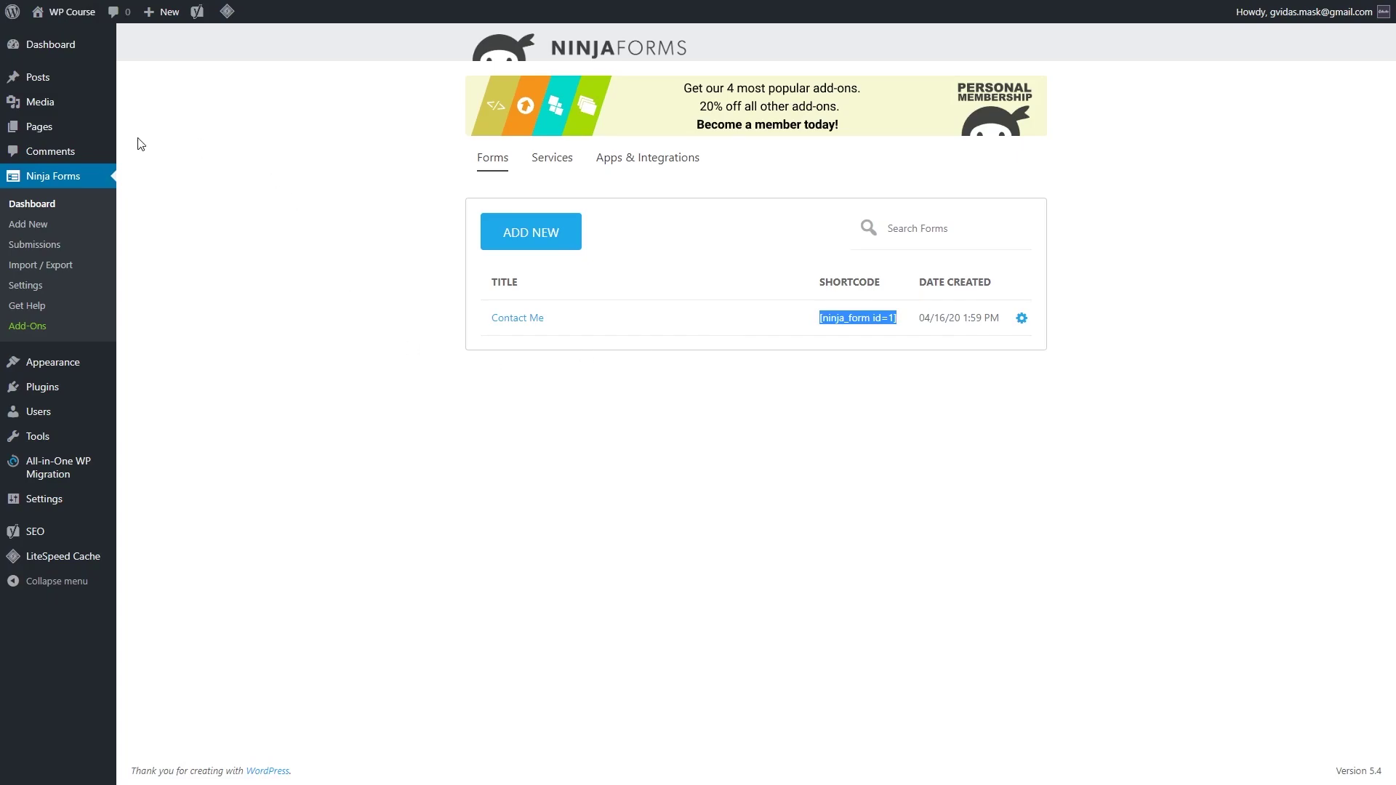
mouse_move(79, 135)
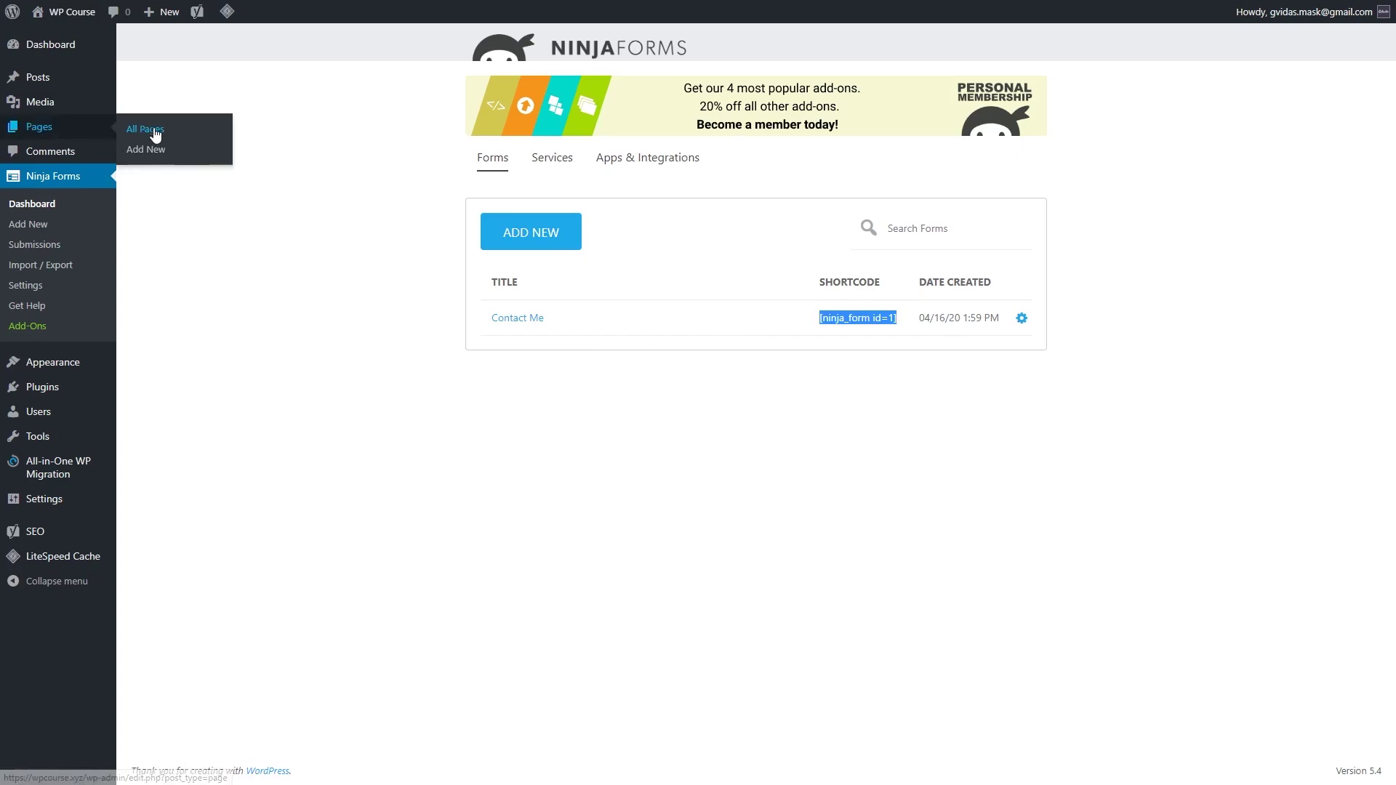
left_click(155, 134)
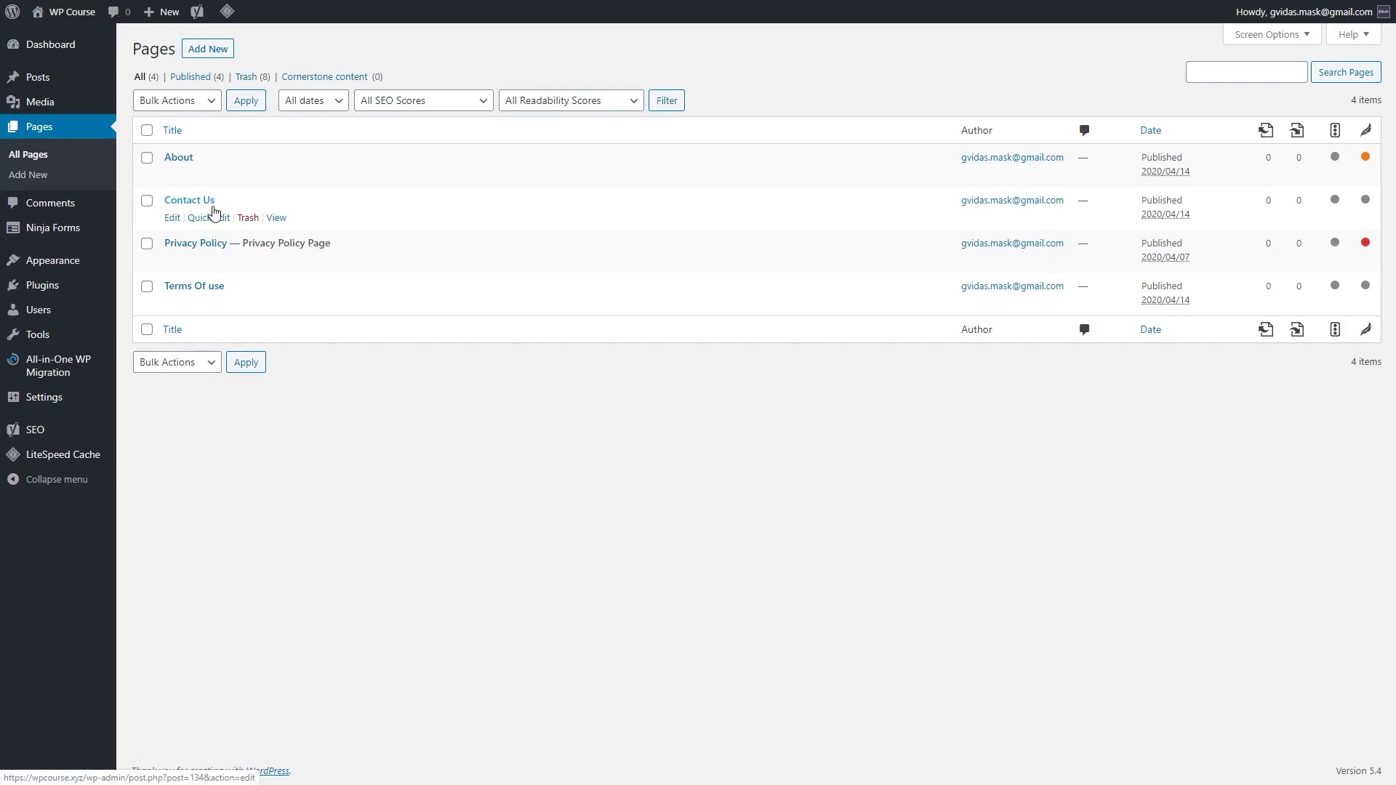
left_click(212, 204)
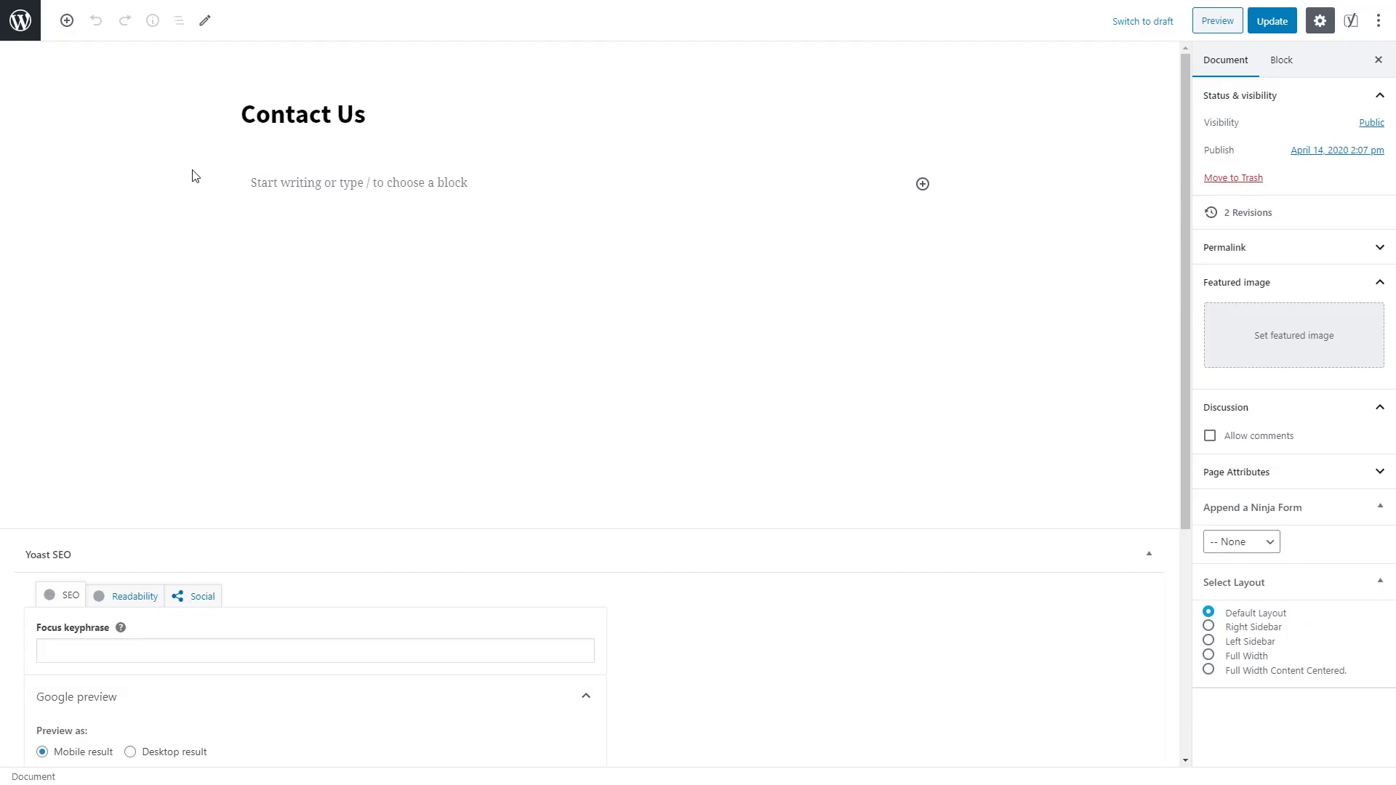
Step: Paste the [ninja_form id=1] shortcode into the page body and preview the form
left_click(269, 183)
right_click(270, 186)
left_click(320, 295)
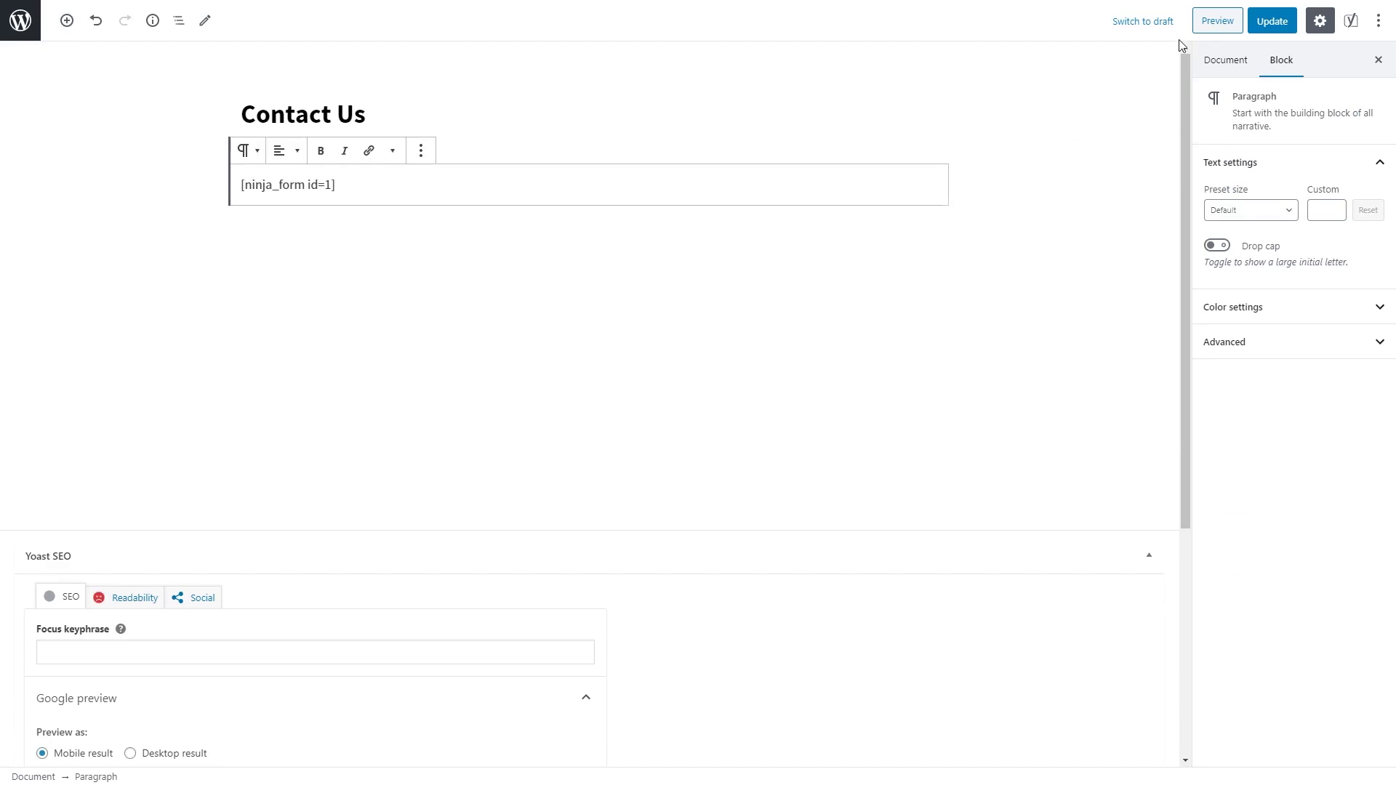
left_click(1207, 23)
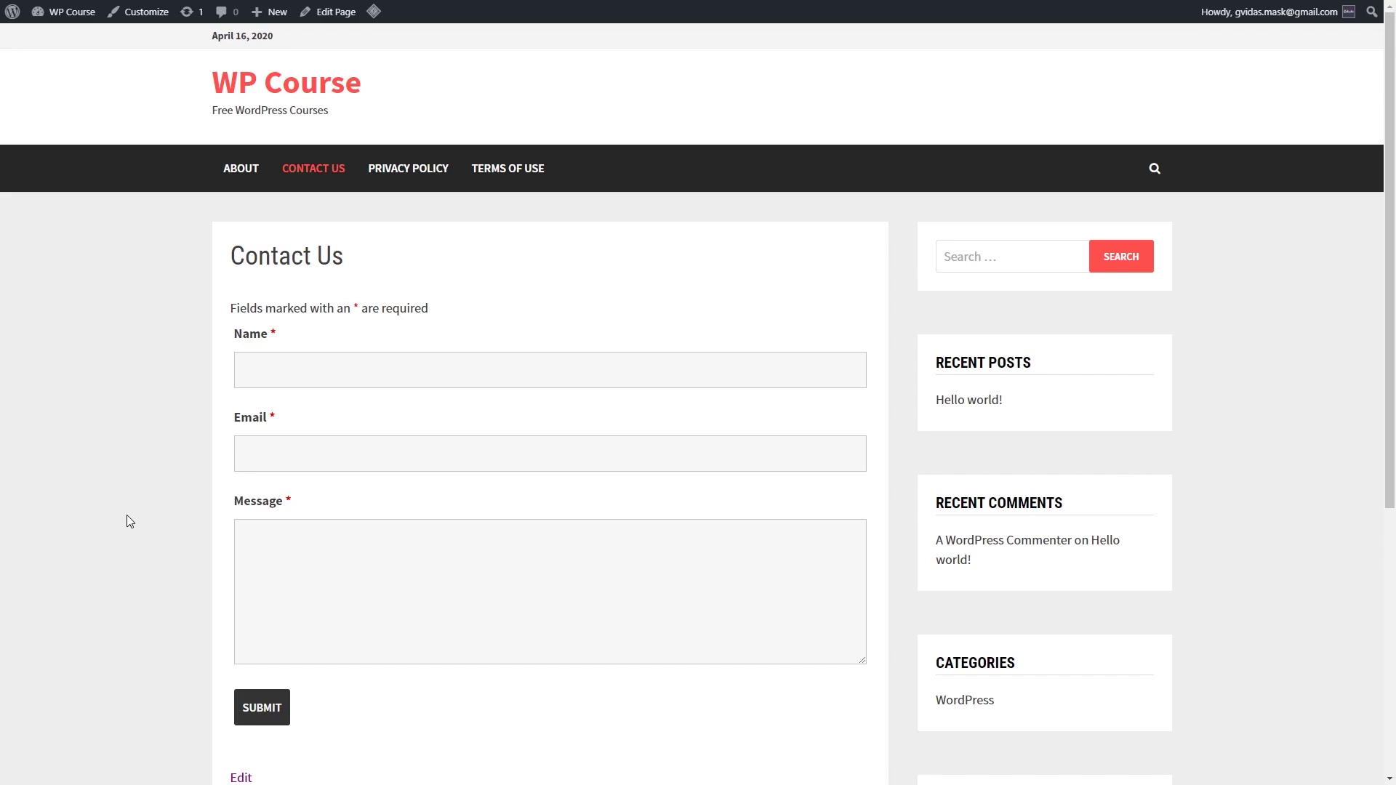
scroll(151, 417, "down", 2)
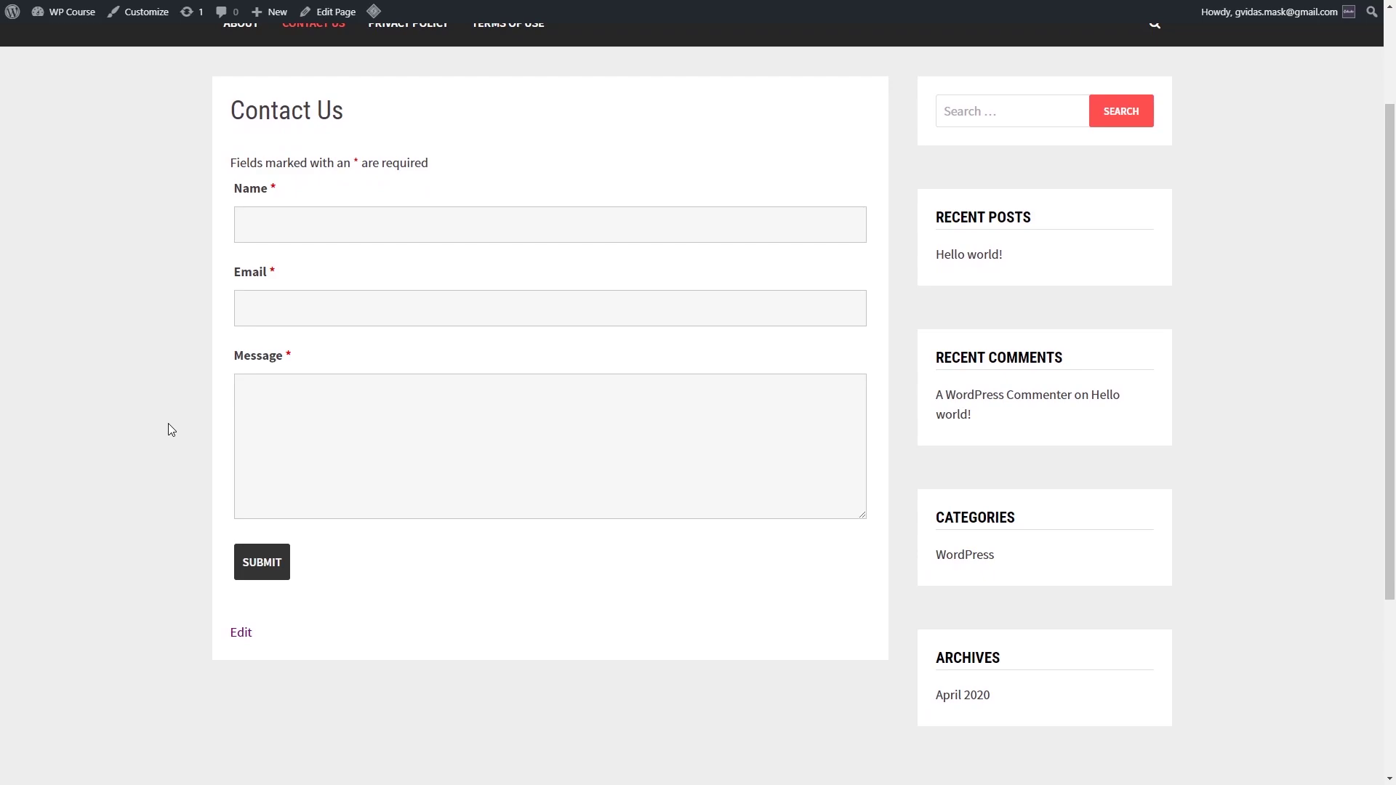
scroll(197, 487, "up", 2)
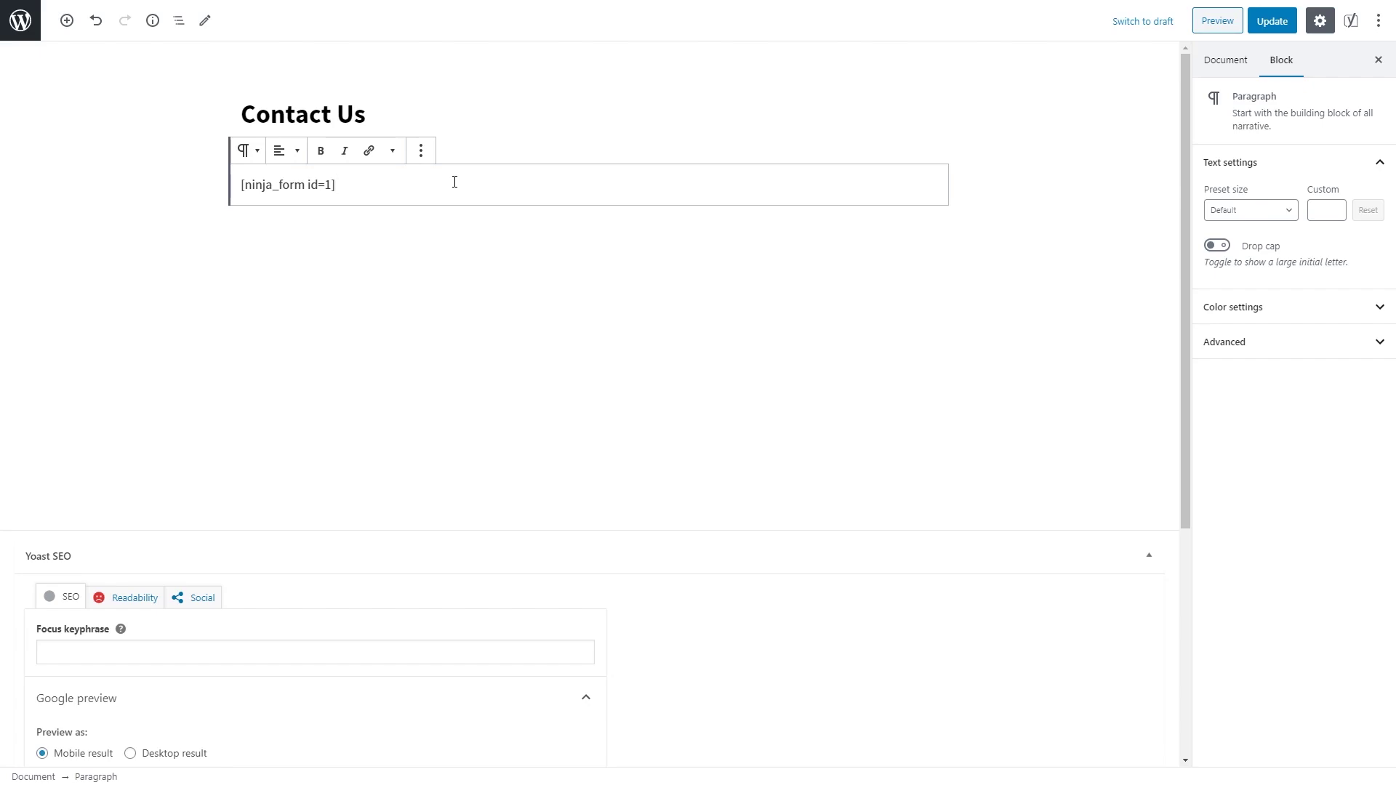
Step: Insert a 50/50 two-column Columns block below the form
left_click(67, 20)
scroll(268, 220, "down", 3)
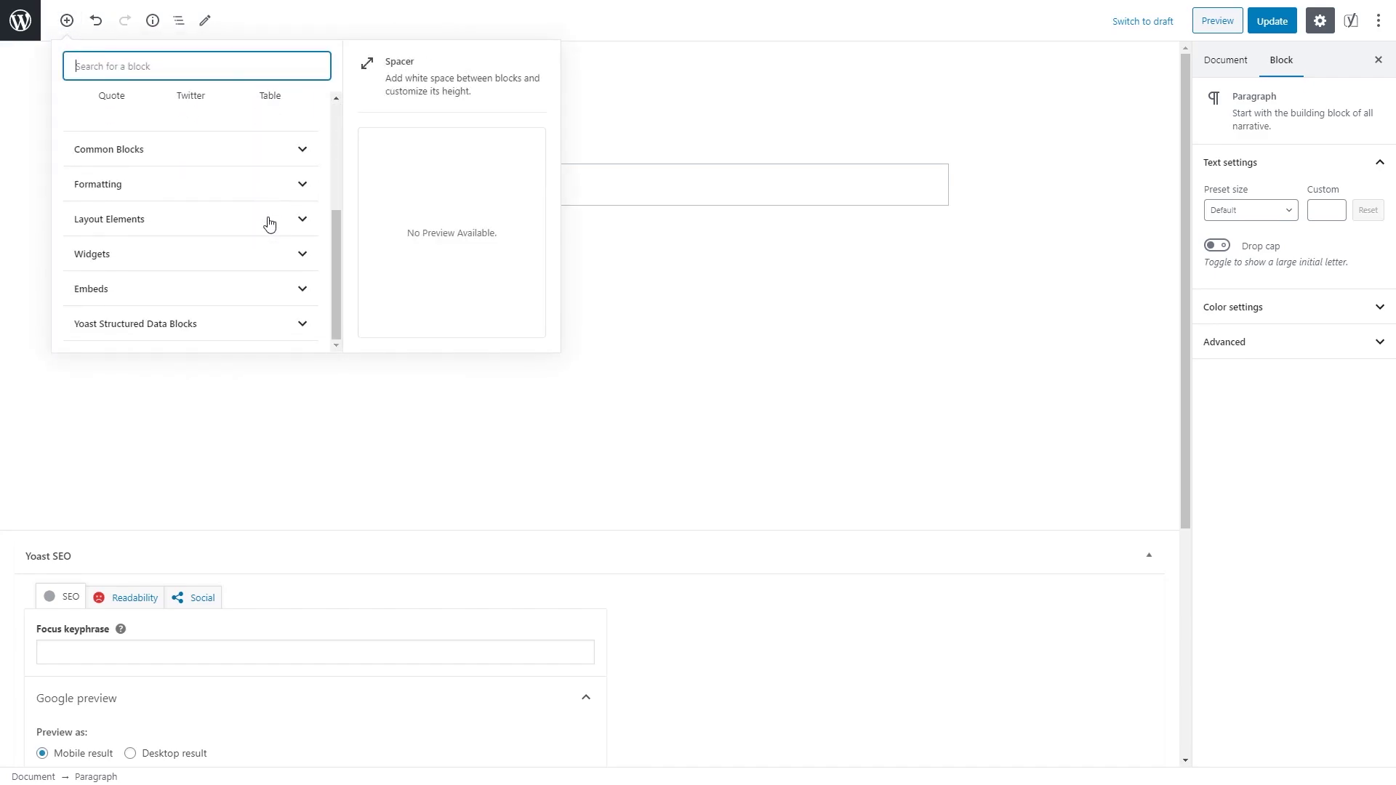
left_click(305, 227)
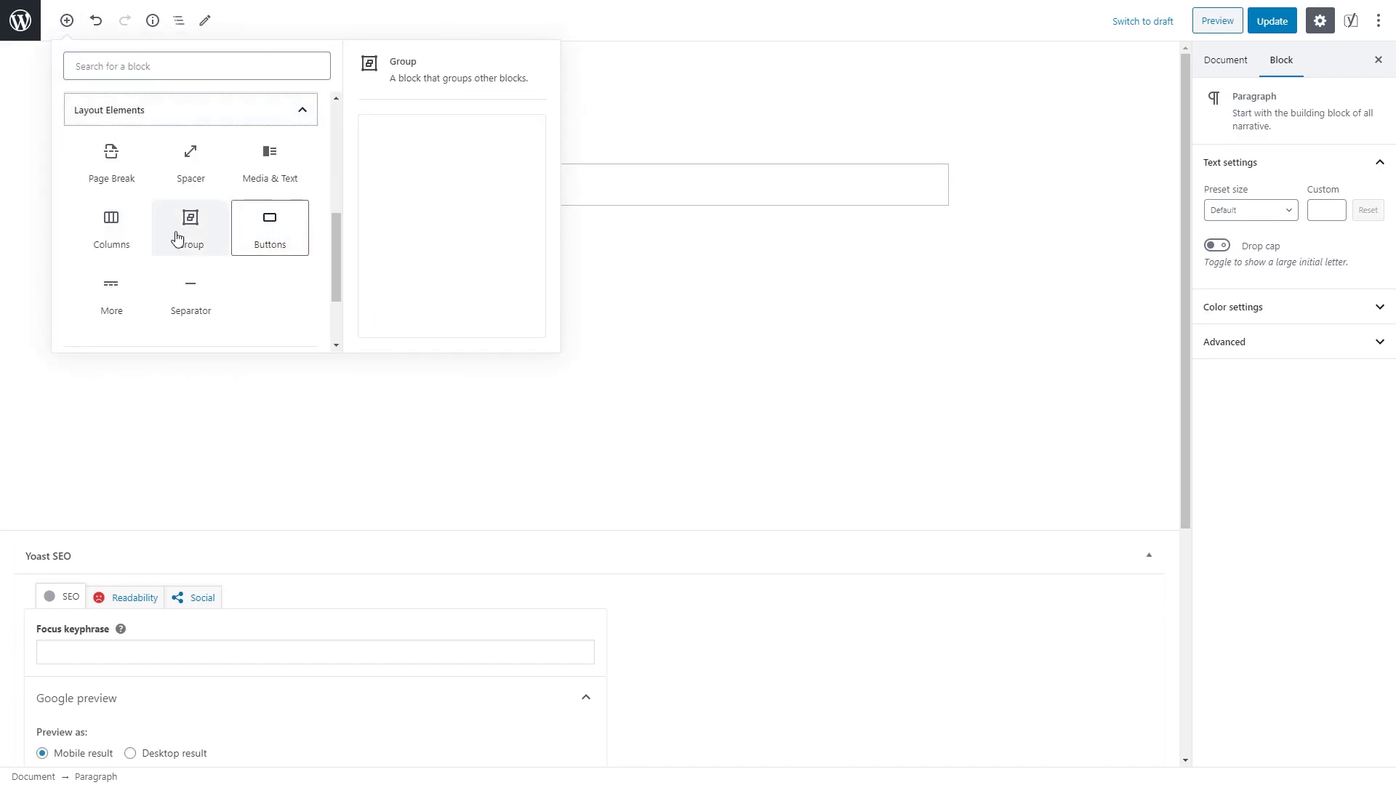
left_click(118, 240)
left_click(277, 311)
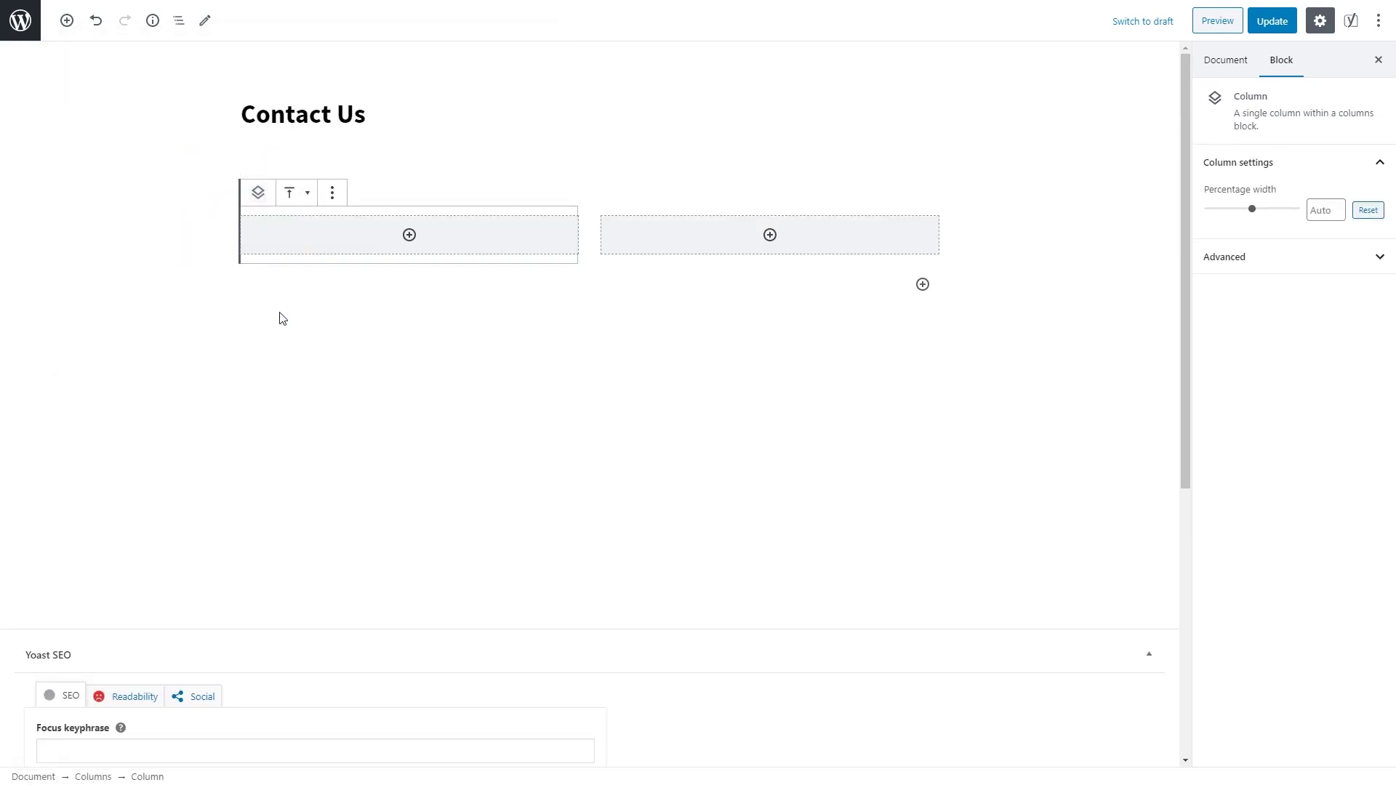
Step: Put the email address paragraph in the left column and the phone number in the right
left_click(409, 236)
left_click(331, 377)
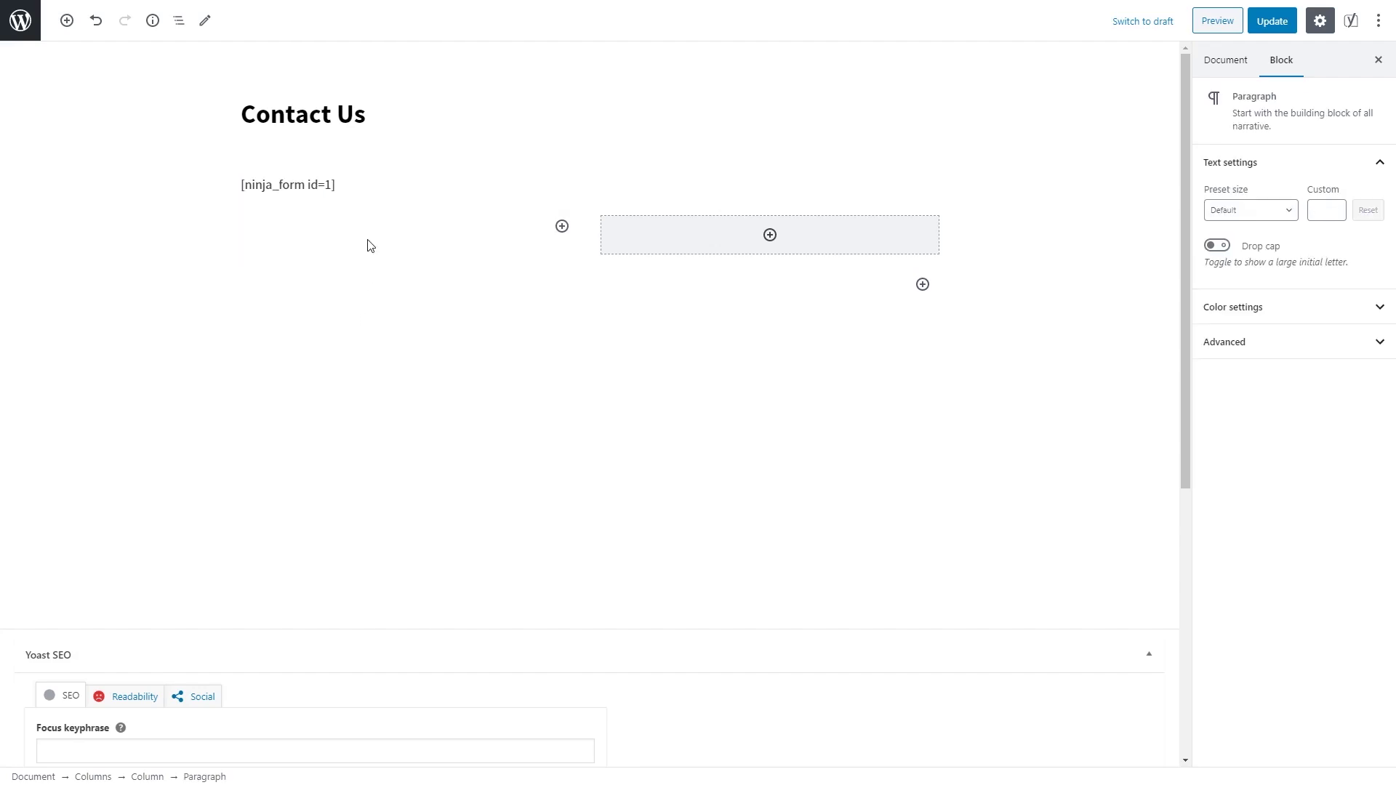
key("ctrl+v")
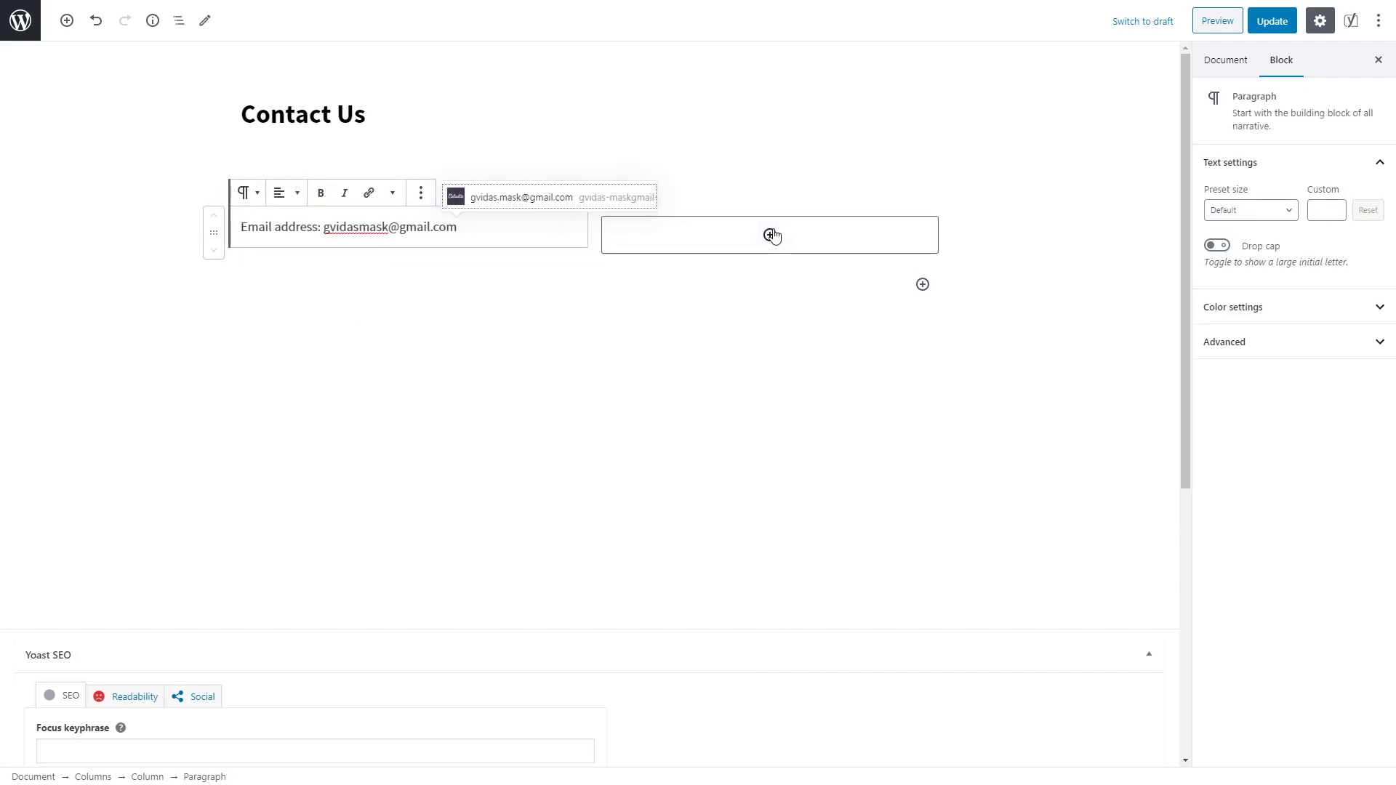
left_click(770, 235)
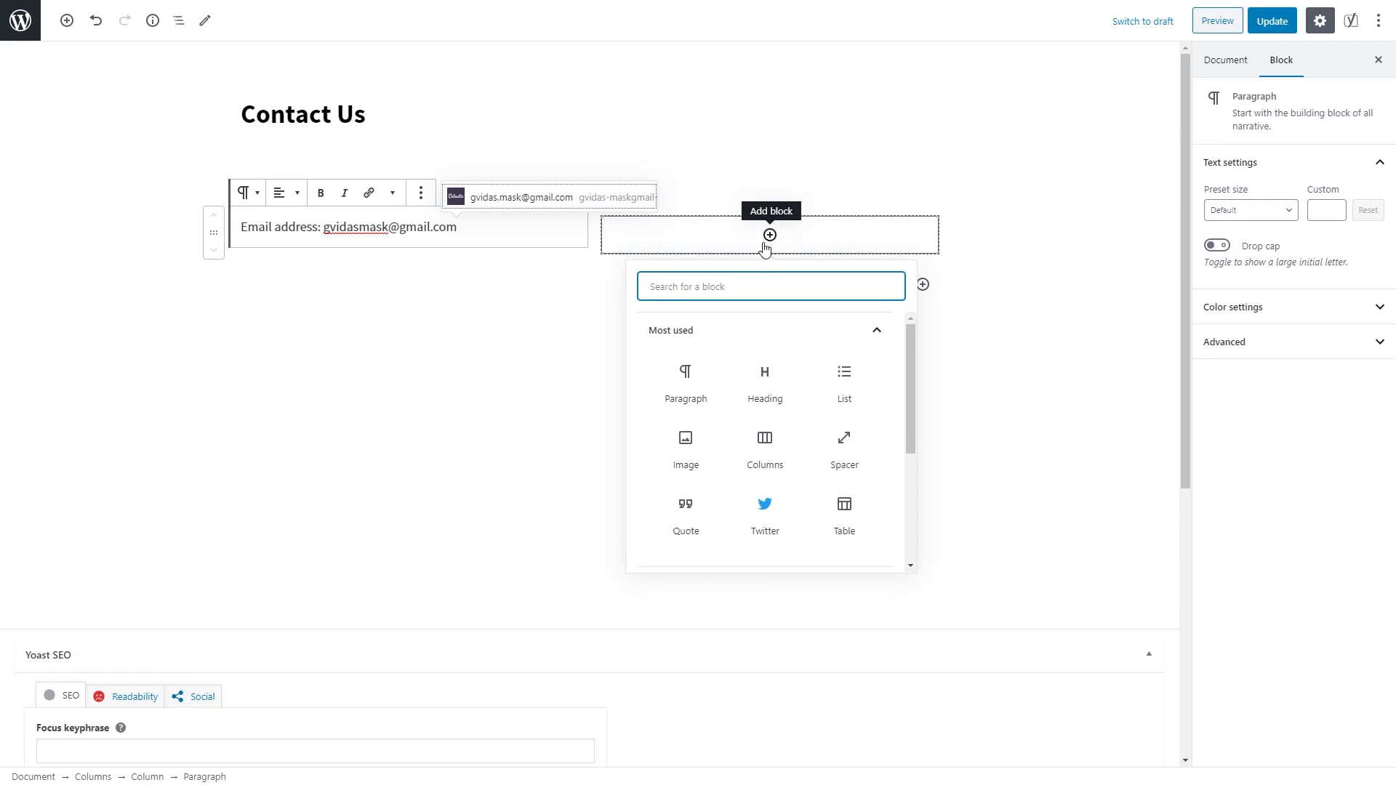
left_click(684, 389)
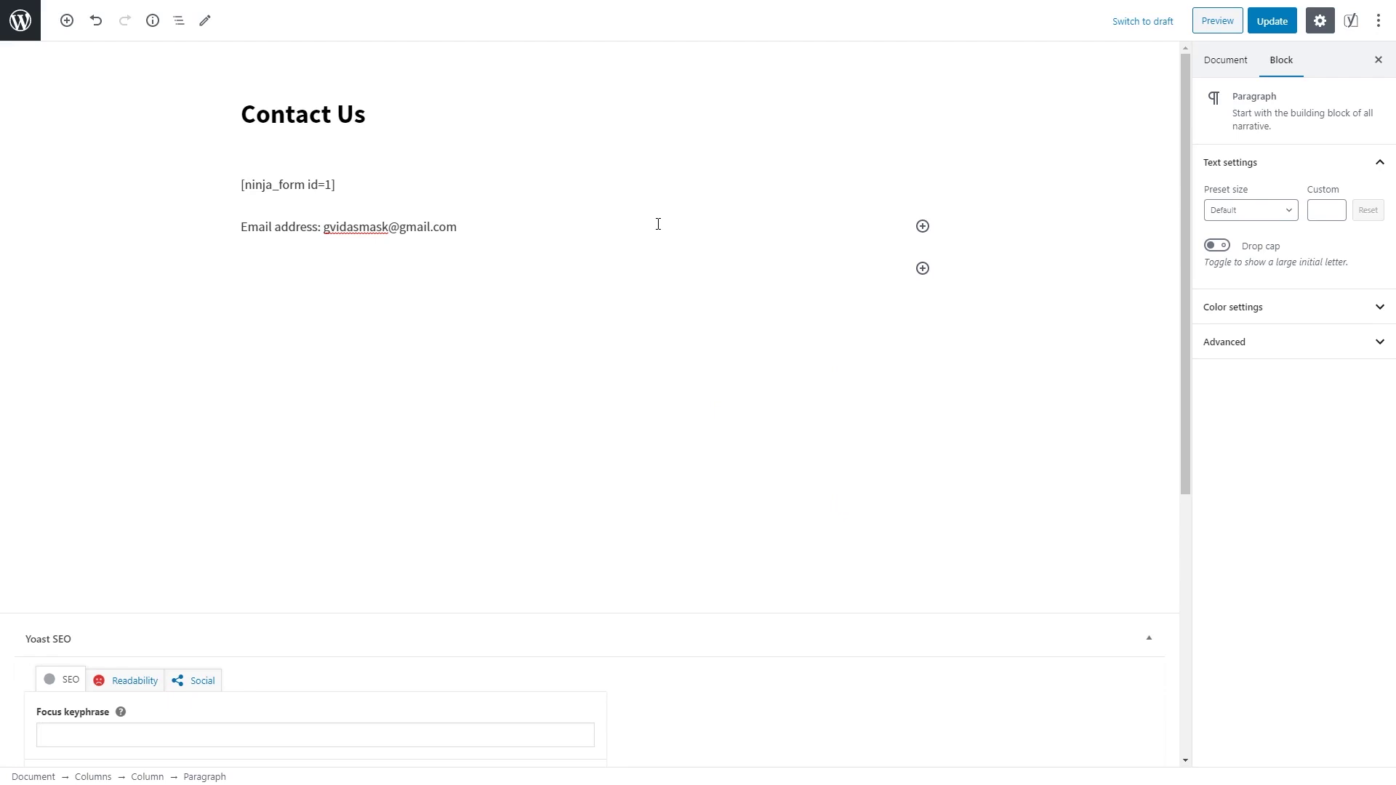
key("ctrl+v")
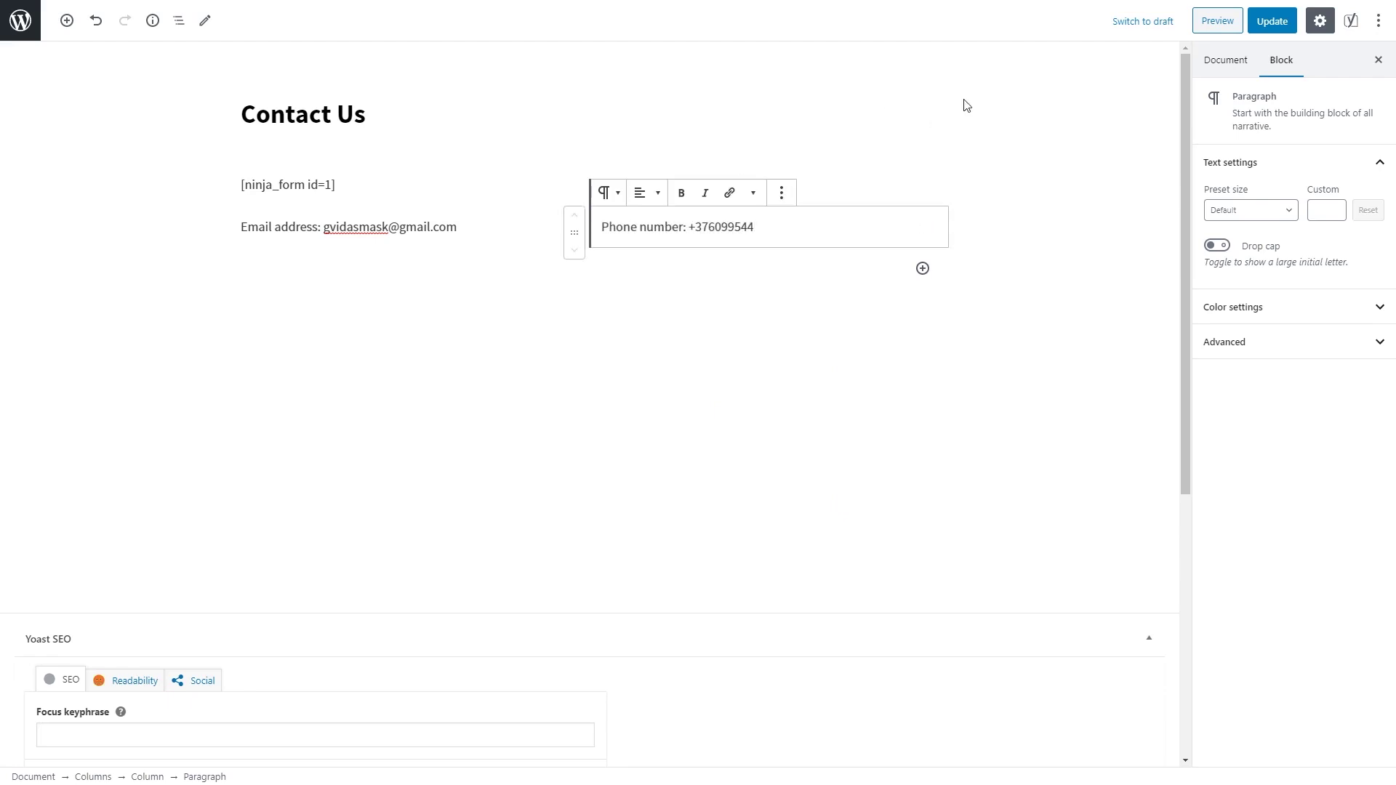
Step: Preview the Contact Us page, then update it
left_click(1217, 21)
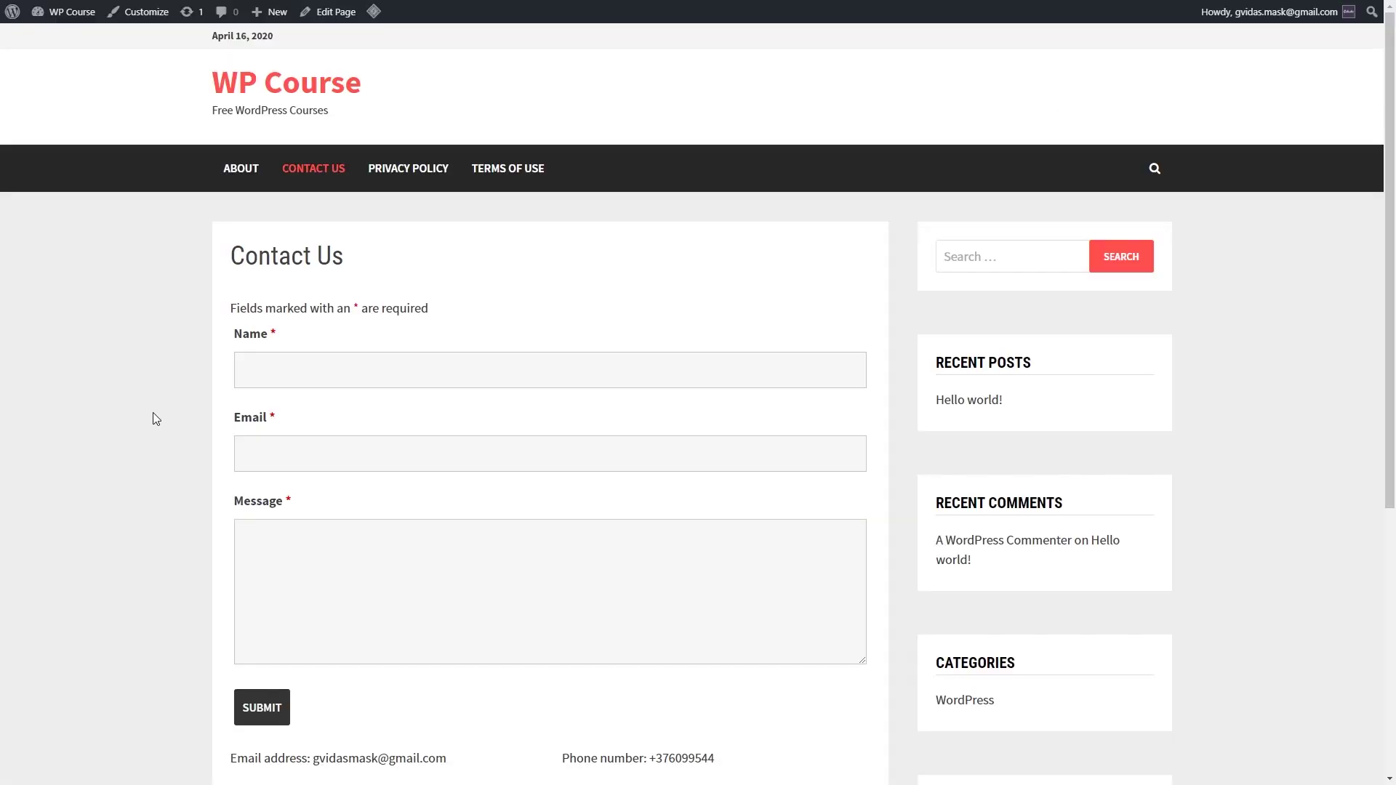
scroll(153, 413, "down", 1)
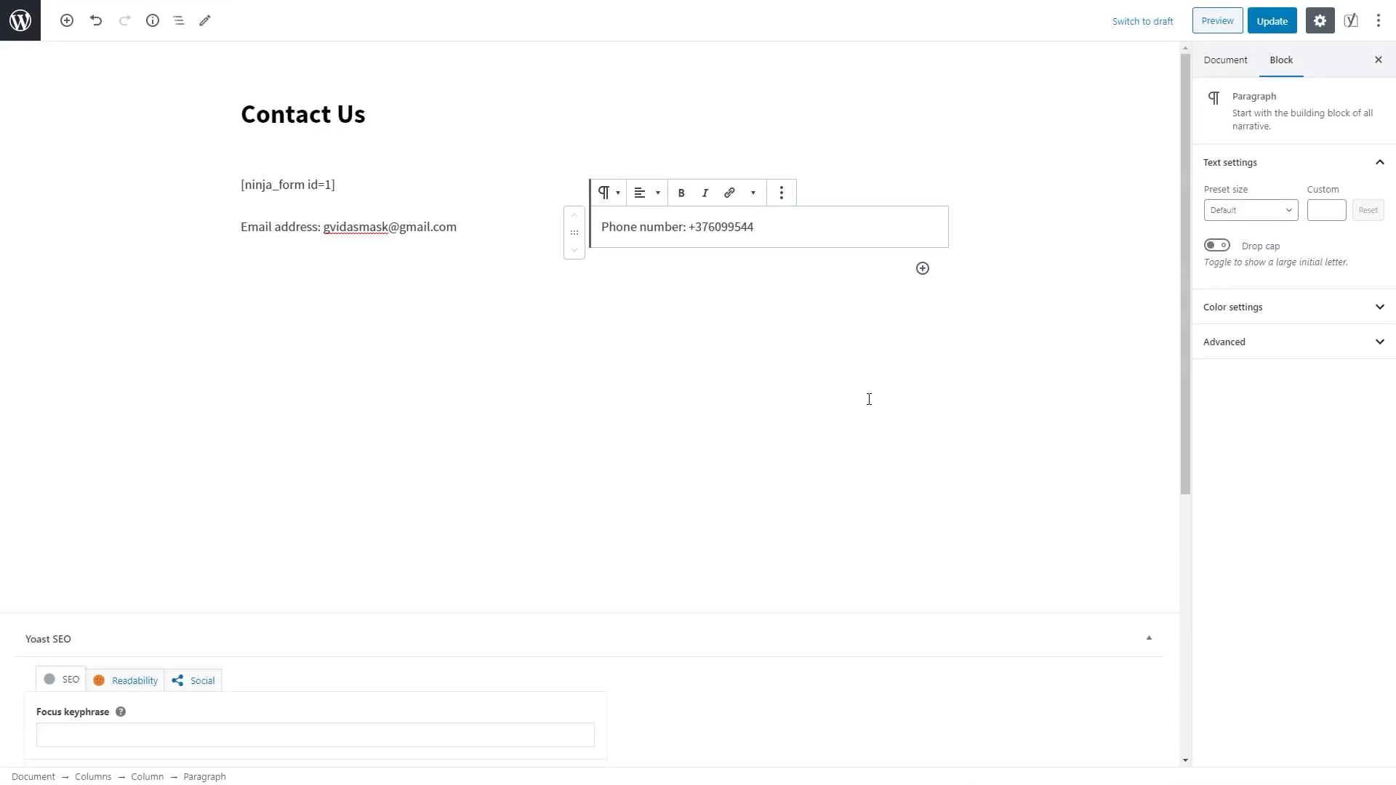
left_click(1273, 20)
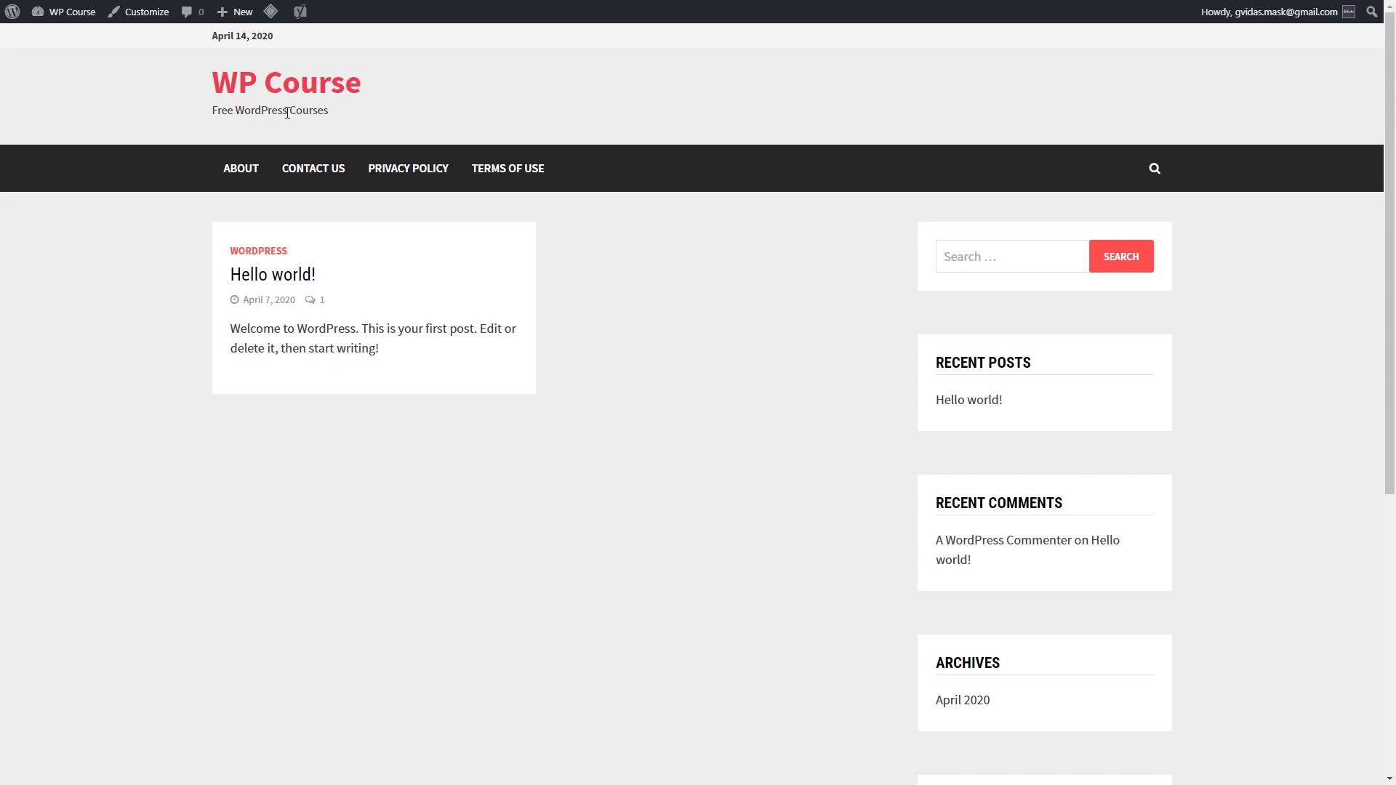
Step: Create a menu named 'main navigation menu' and list all post categories via View All
mouse_move(72, 12)
left_click(70, 39)
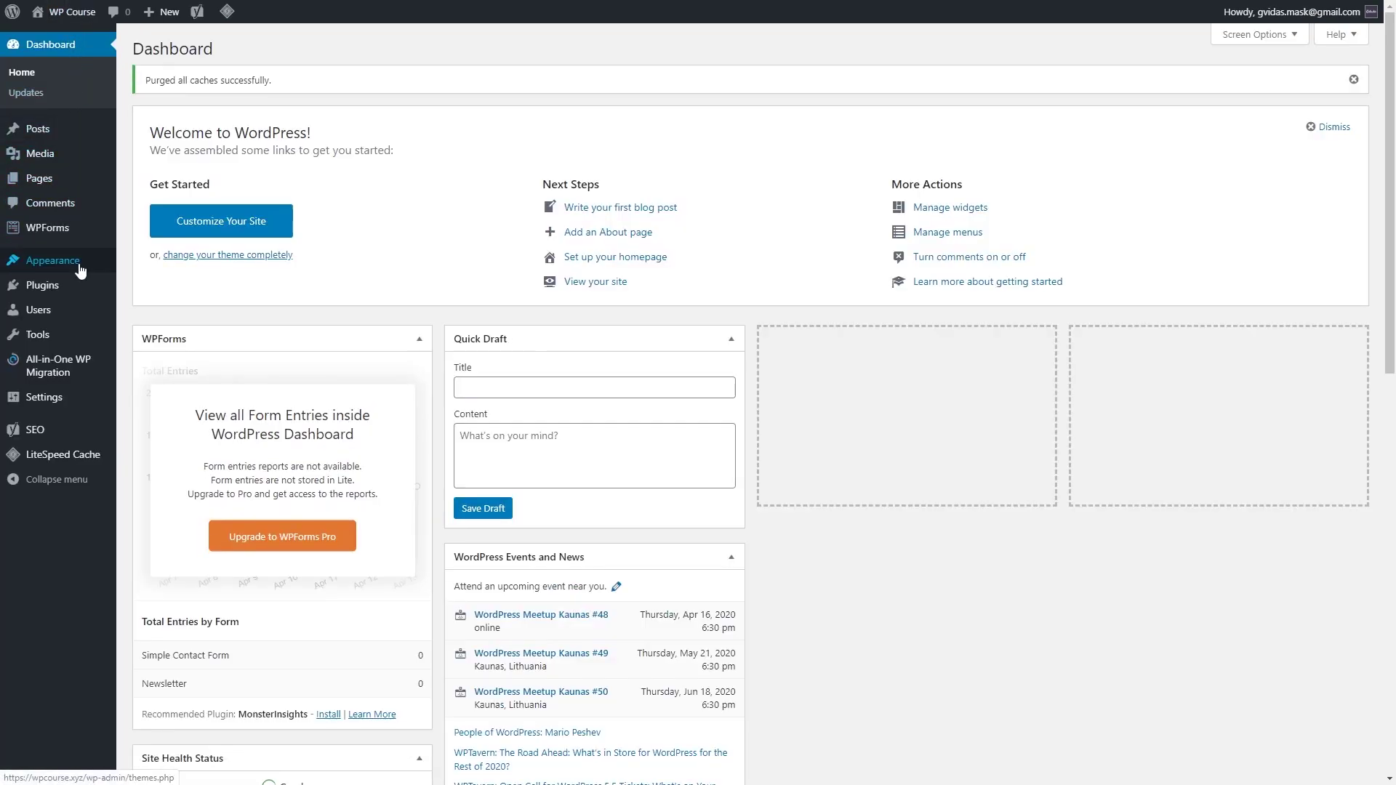
mouse_move(65, 261)
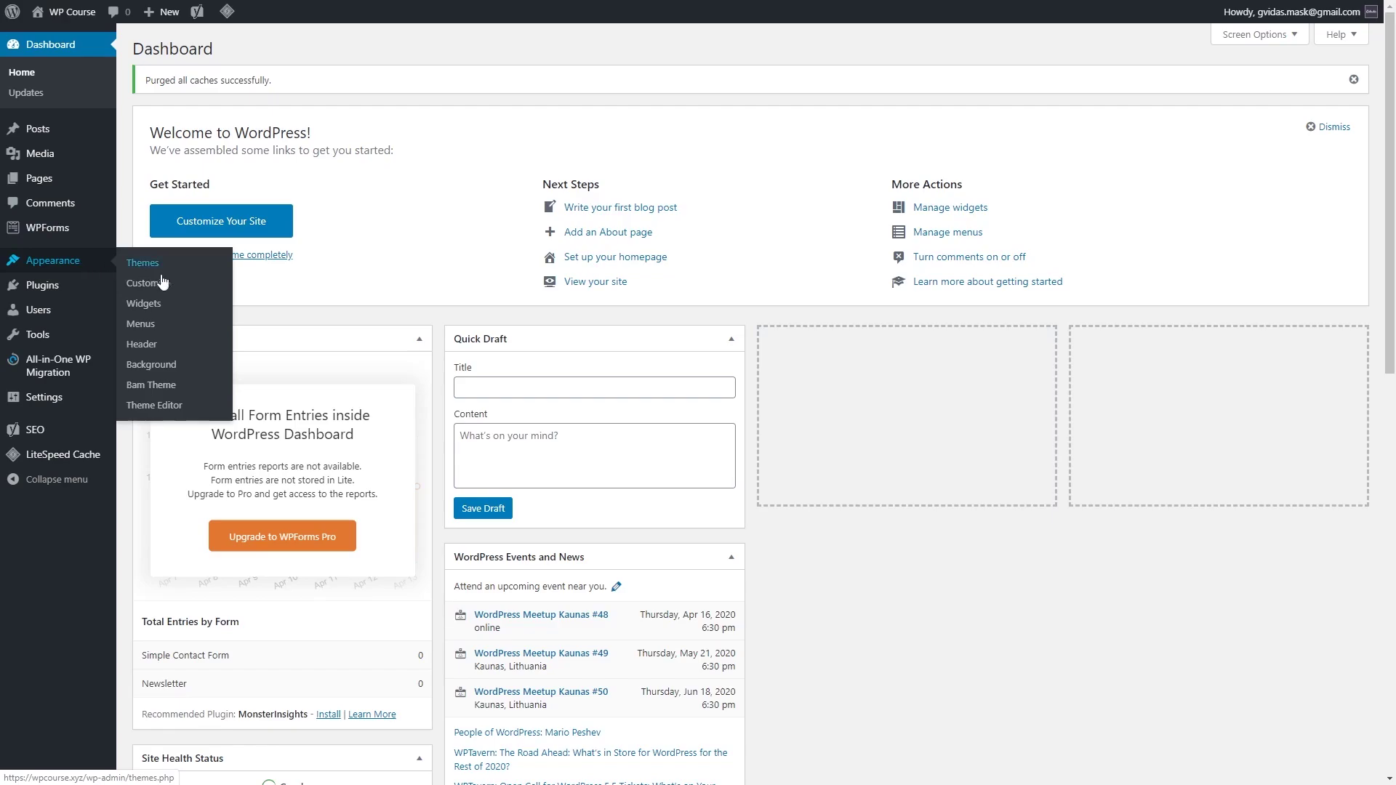
left_click(140, 323)
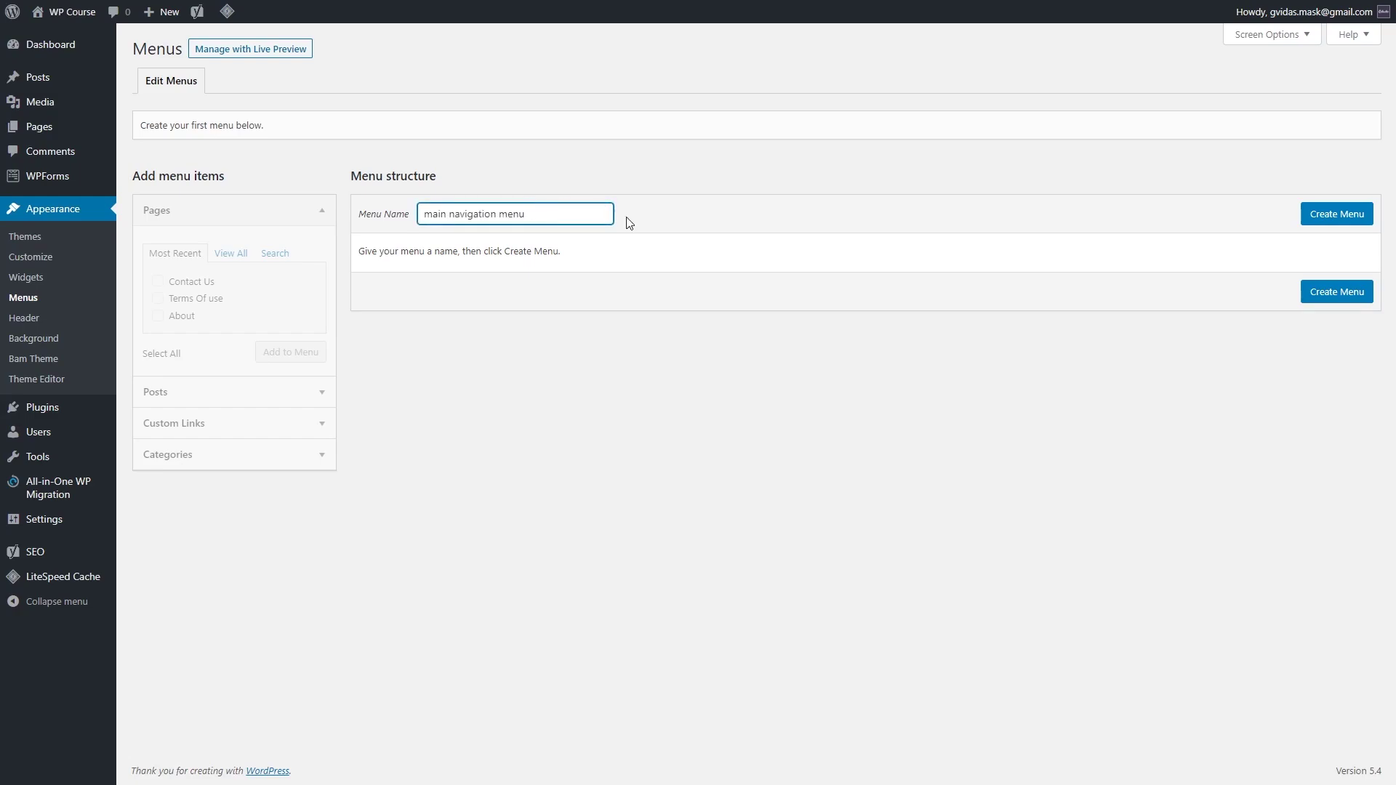
left_click(1344, 223)
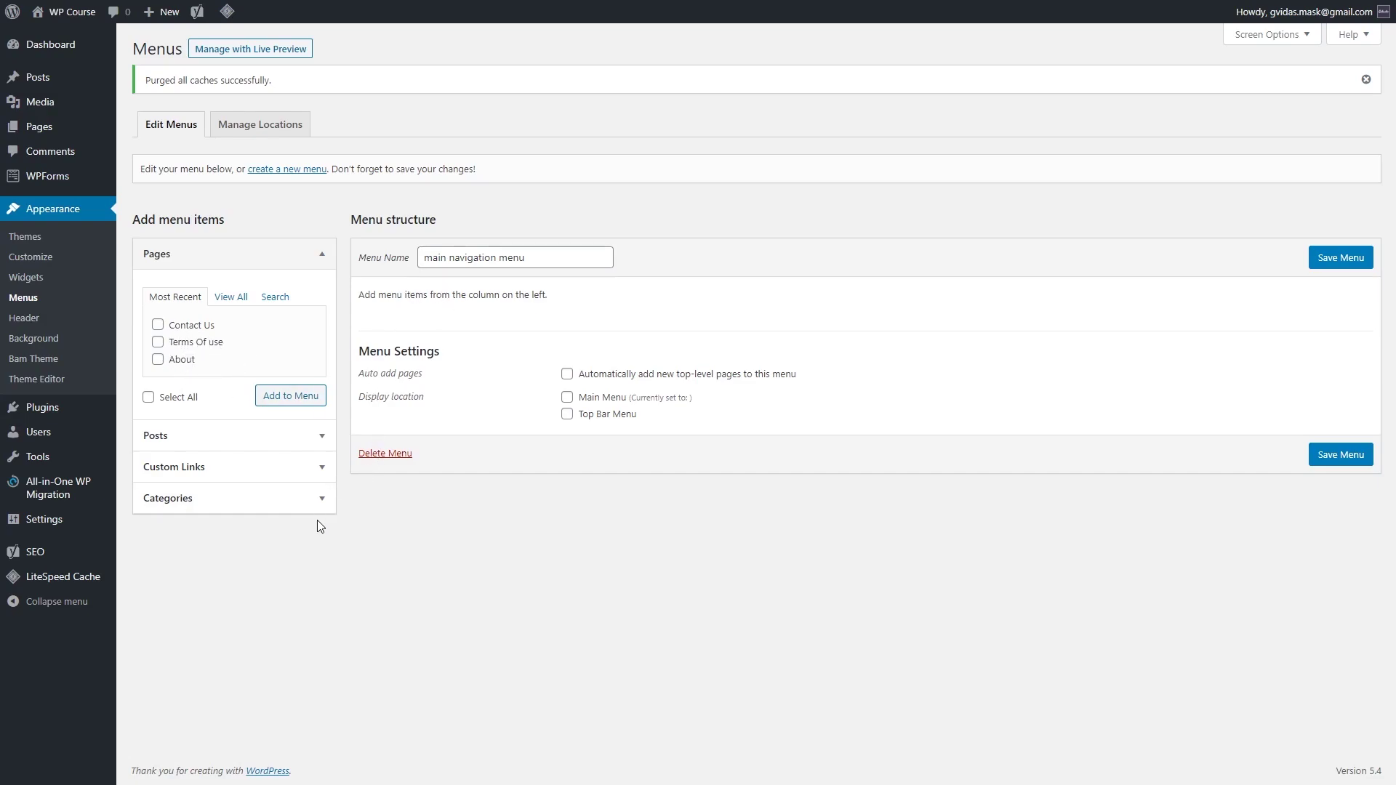
left_click(321, 500)
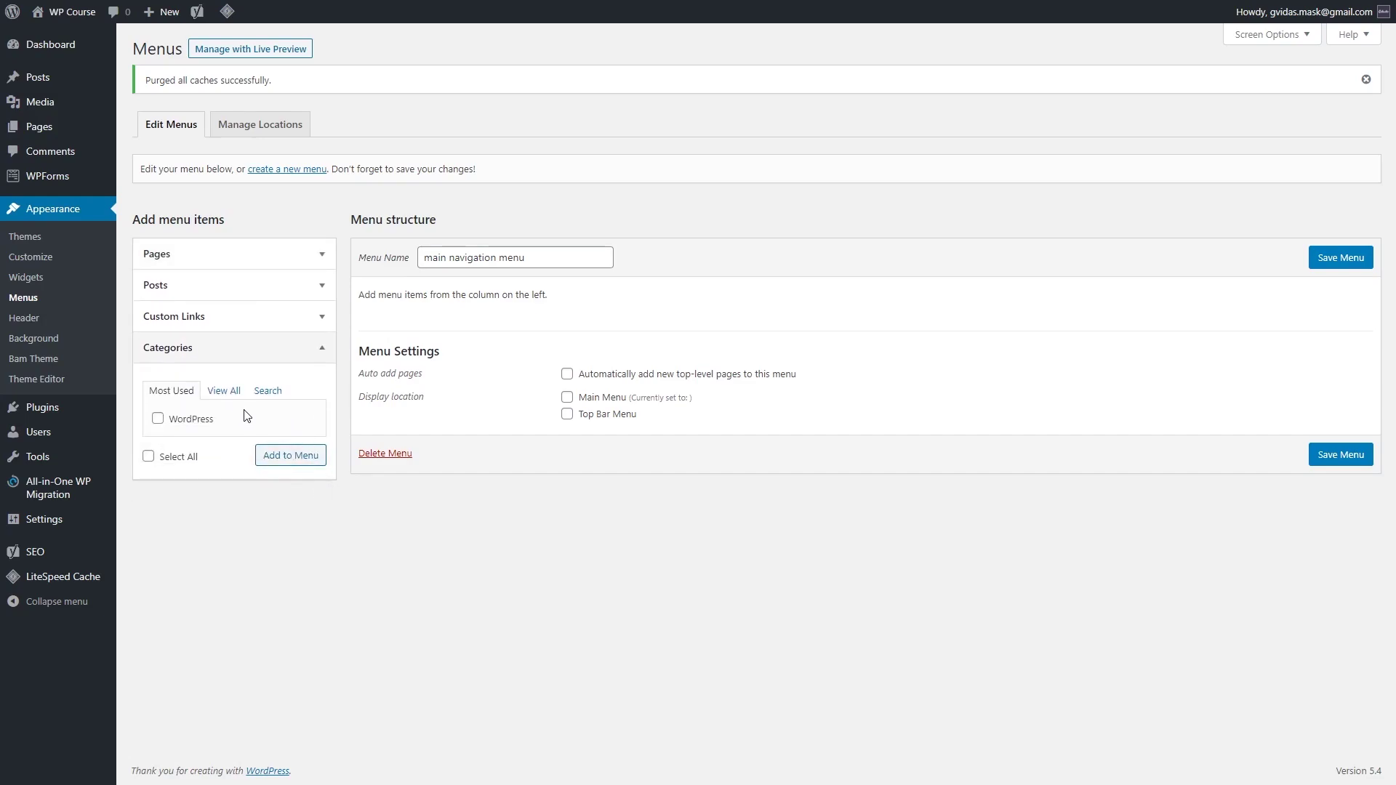
left_click(234, 393)
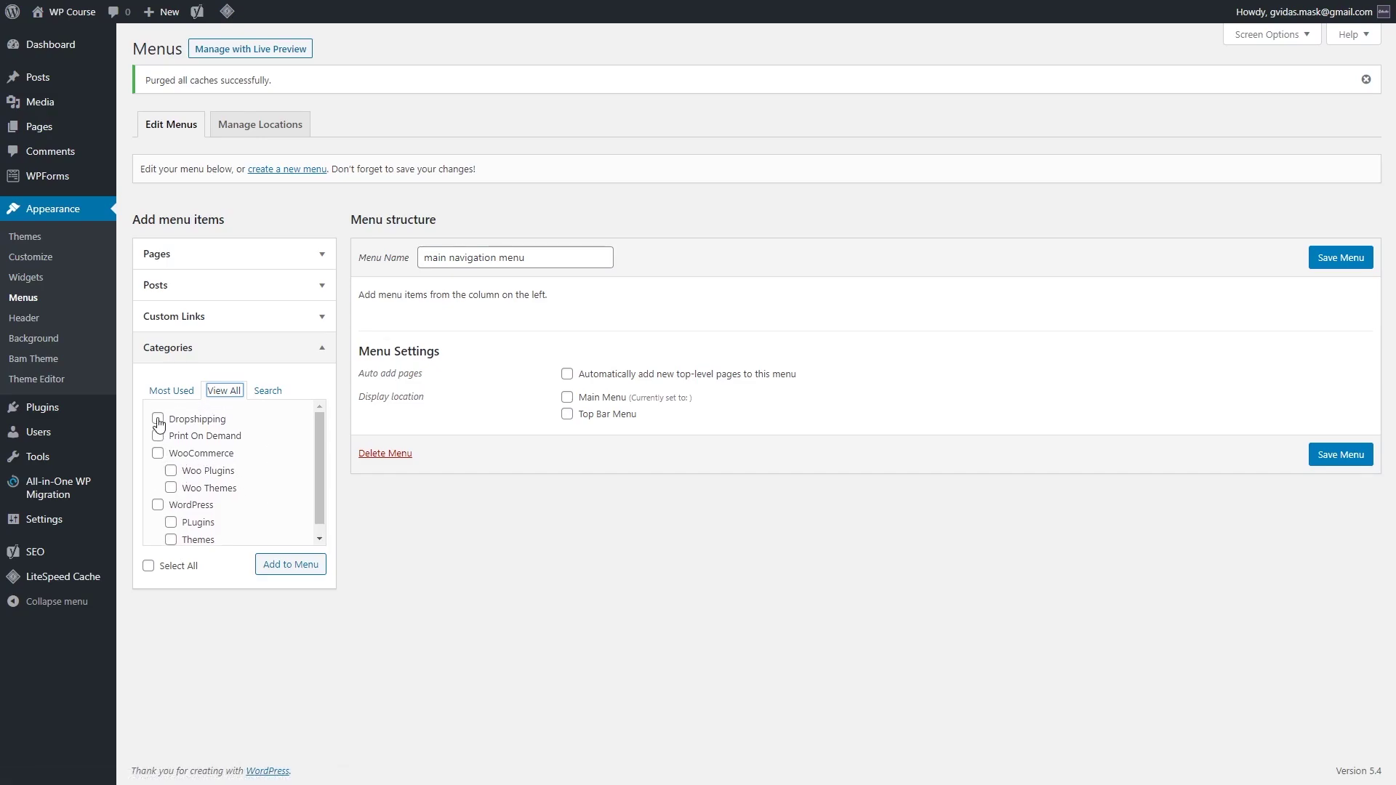
Step: Add all categories to the menu, nesting PLugins and Themes under WordPress and Woo Plugins under WooCommerce
left_click(149, 567)
left_click(294, 570)
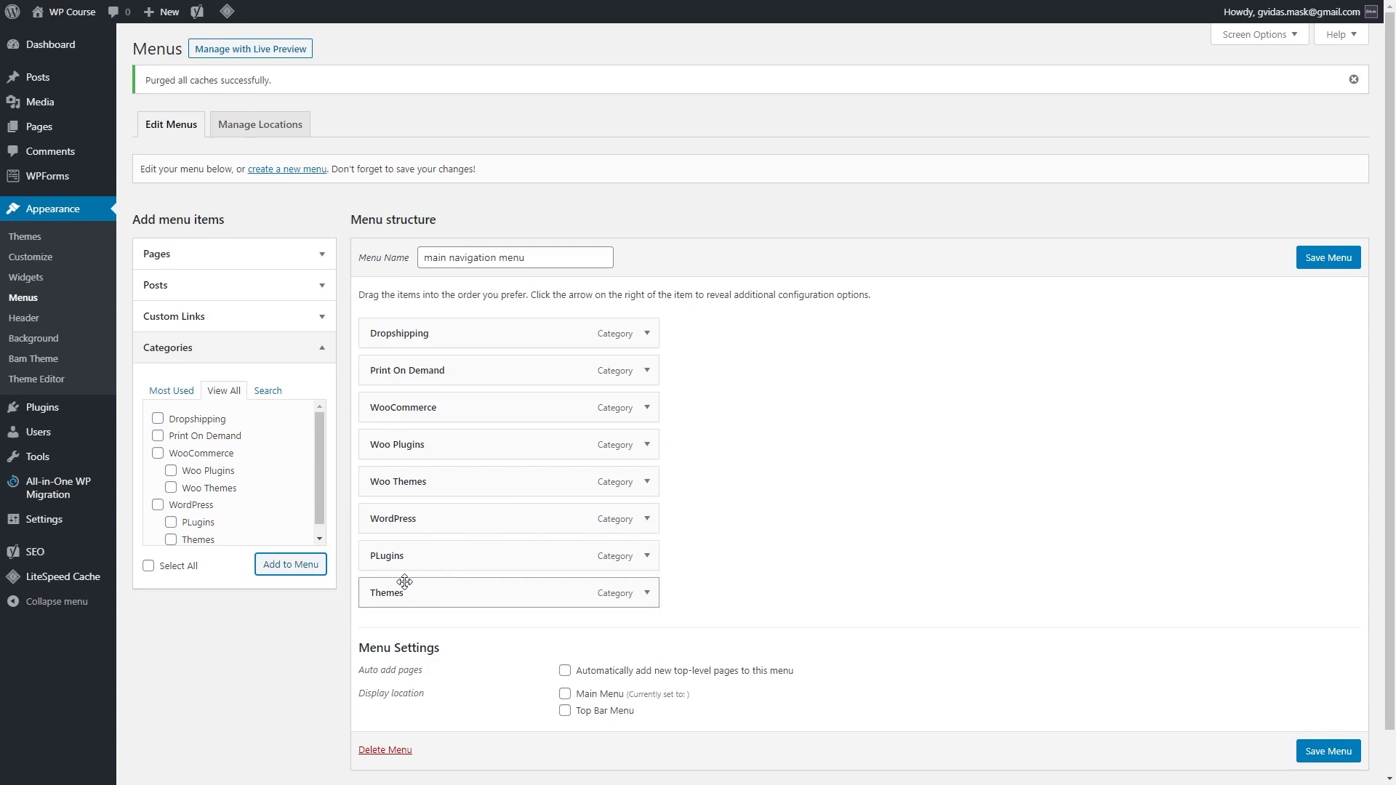
left_click_drag(421, 562, 461, 559)
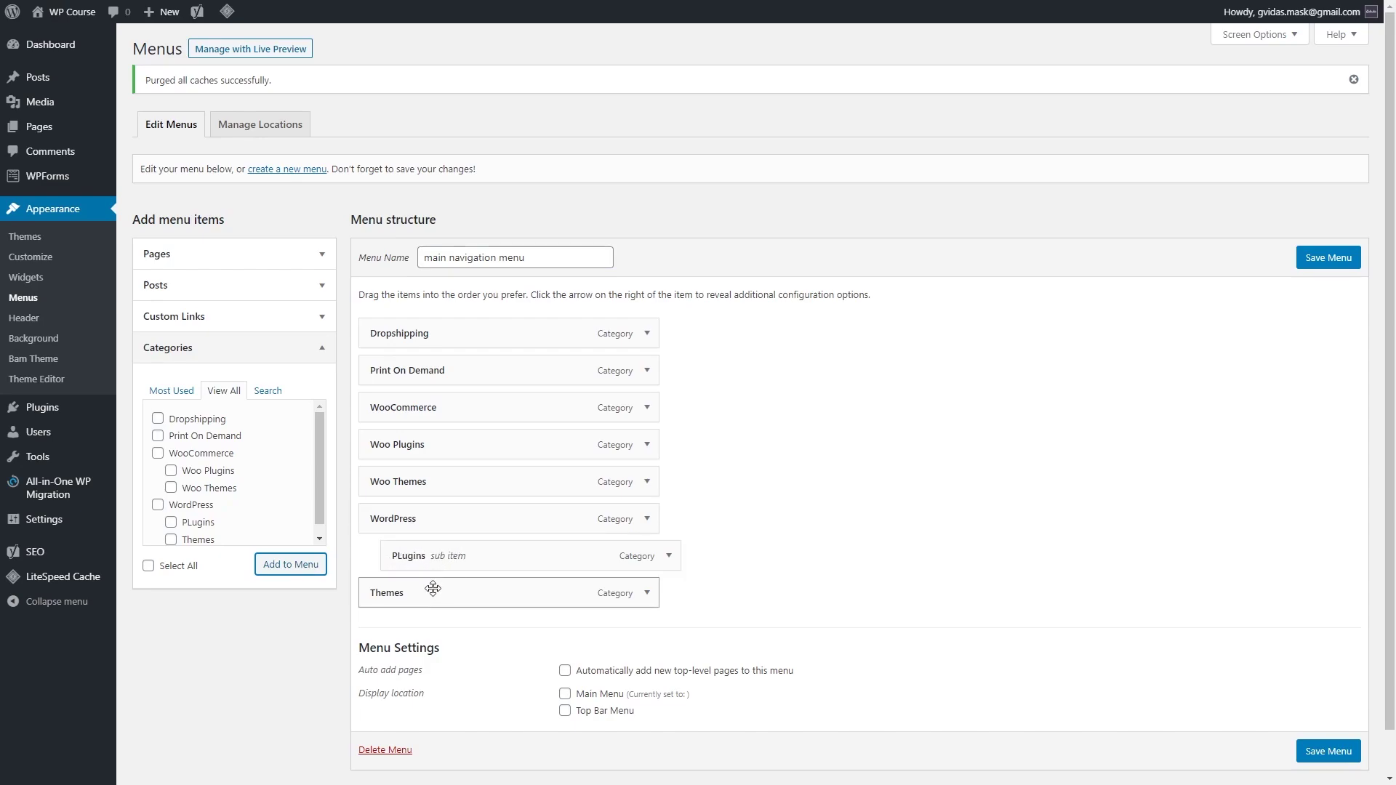
left_click_drag(414, 596, 445, 593)
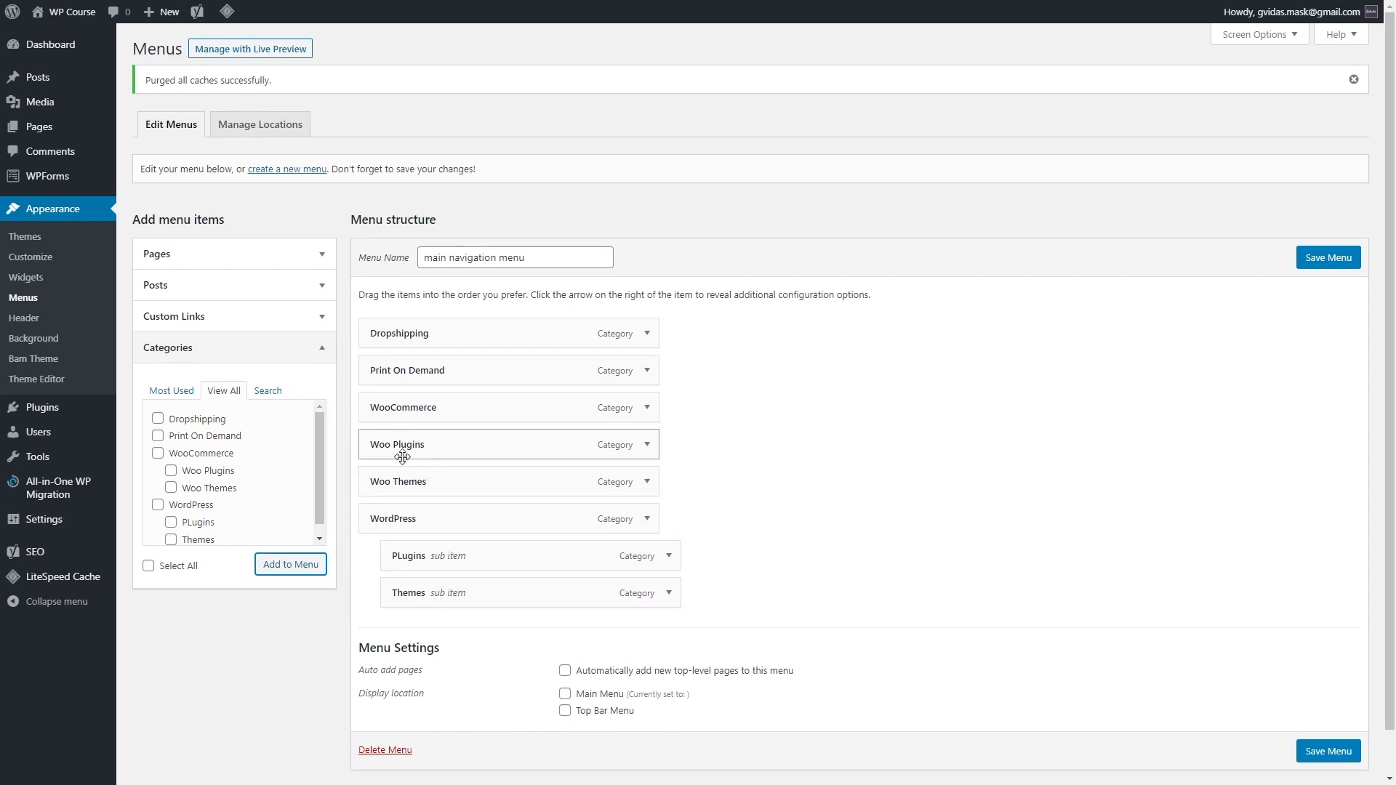
left_click_drag(398, 449, 426, 486)
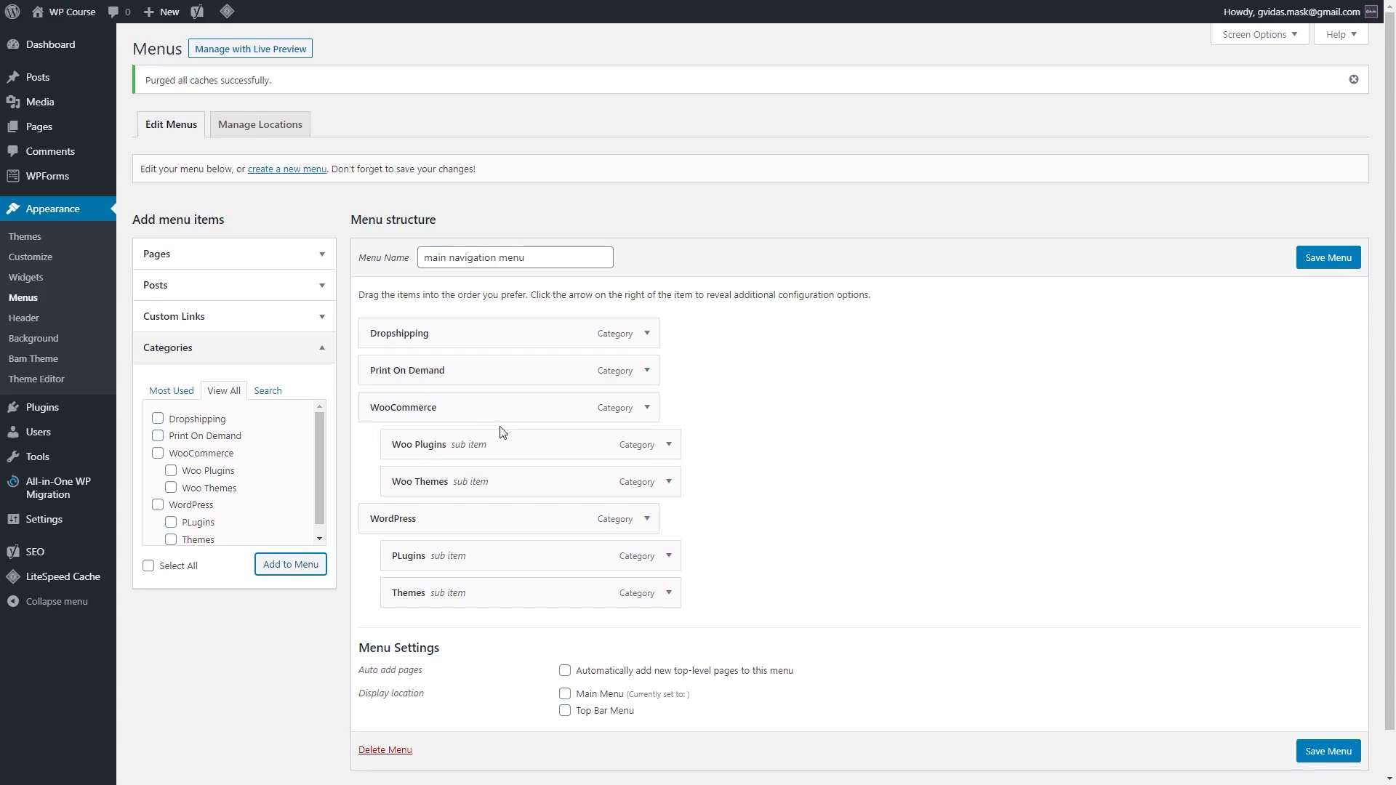
Step: Assign the menu to the Main Menu location and save it
scroll(502, 447, "down", 1)
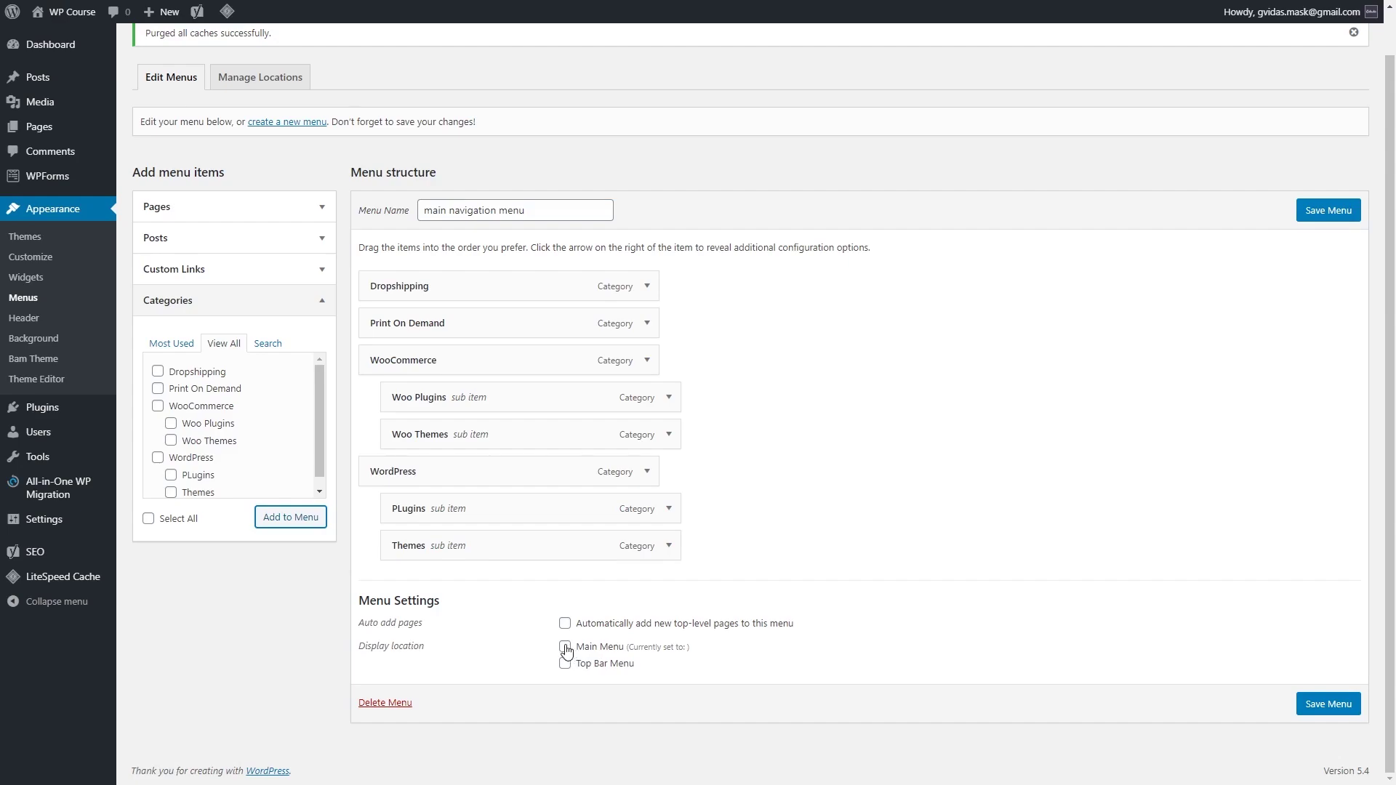
left_click(565, 650)
left_click(1328, 704)
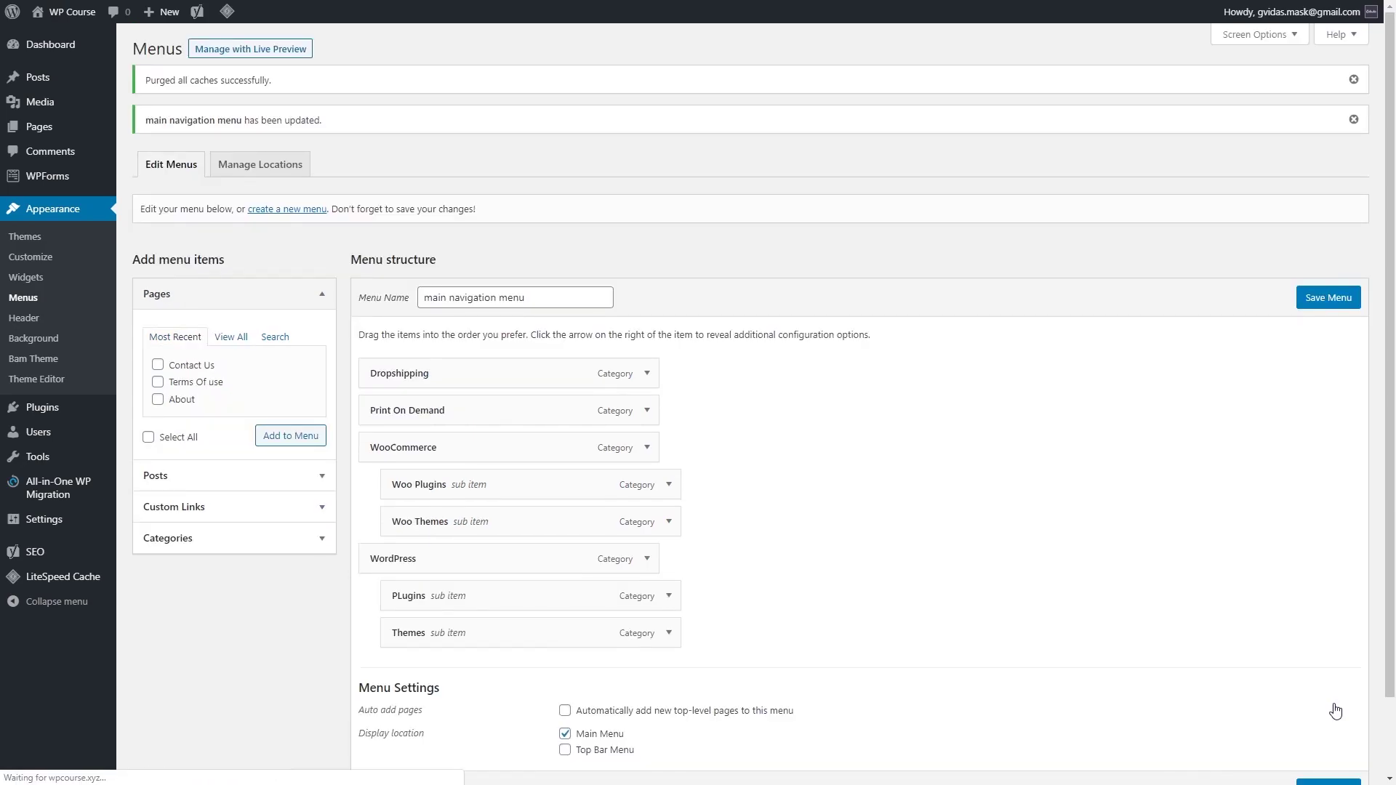
Step: View the live WP Course site's WooCommerce and WordPress menu dropdowns, then return to the Dashboard
mouse_move(80, 18)
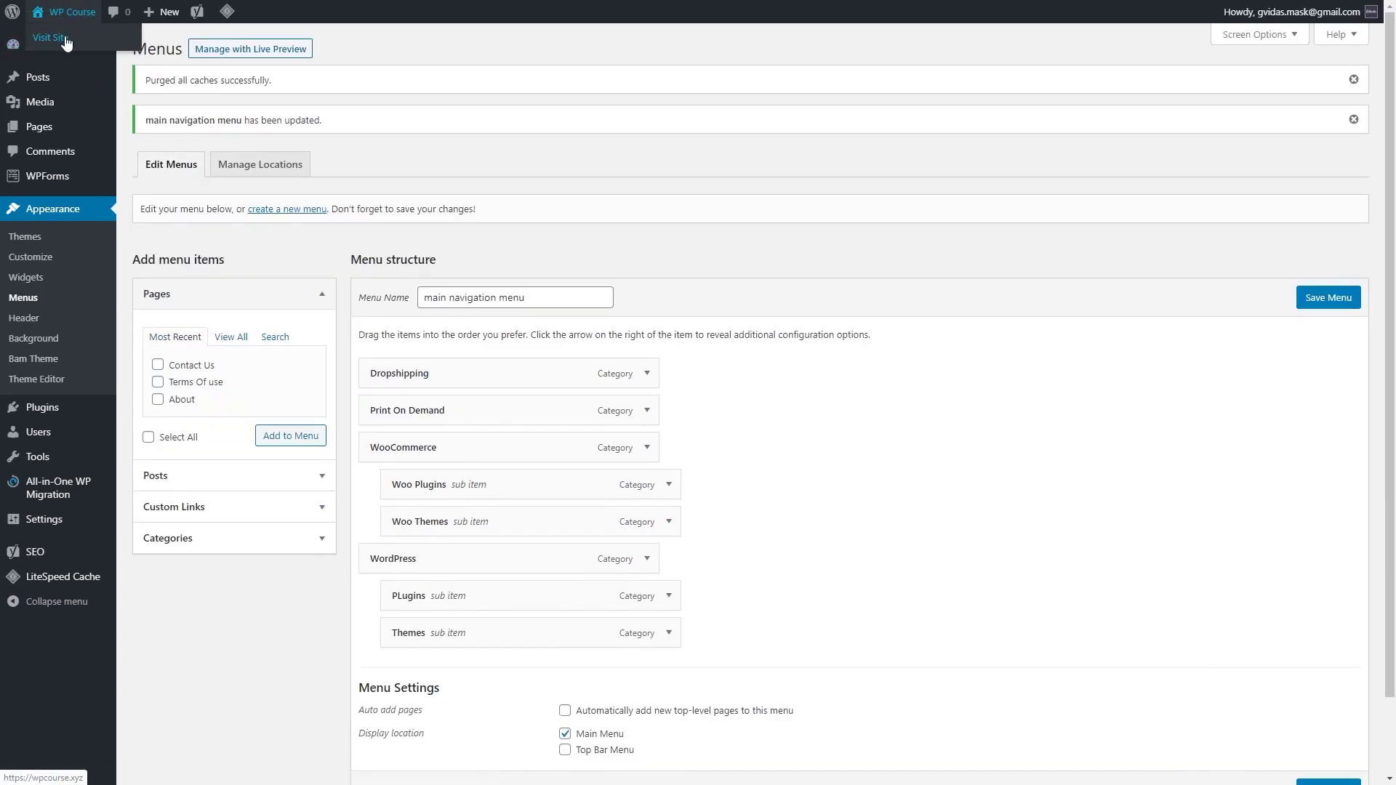
left_click(51, 38)
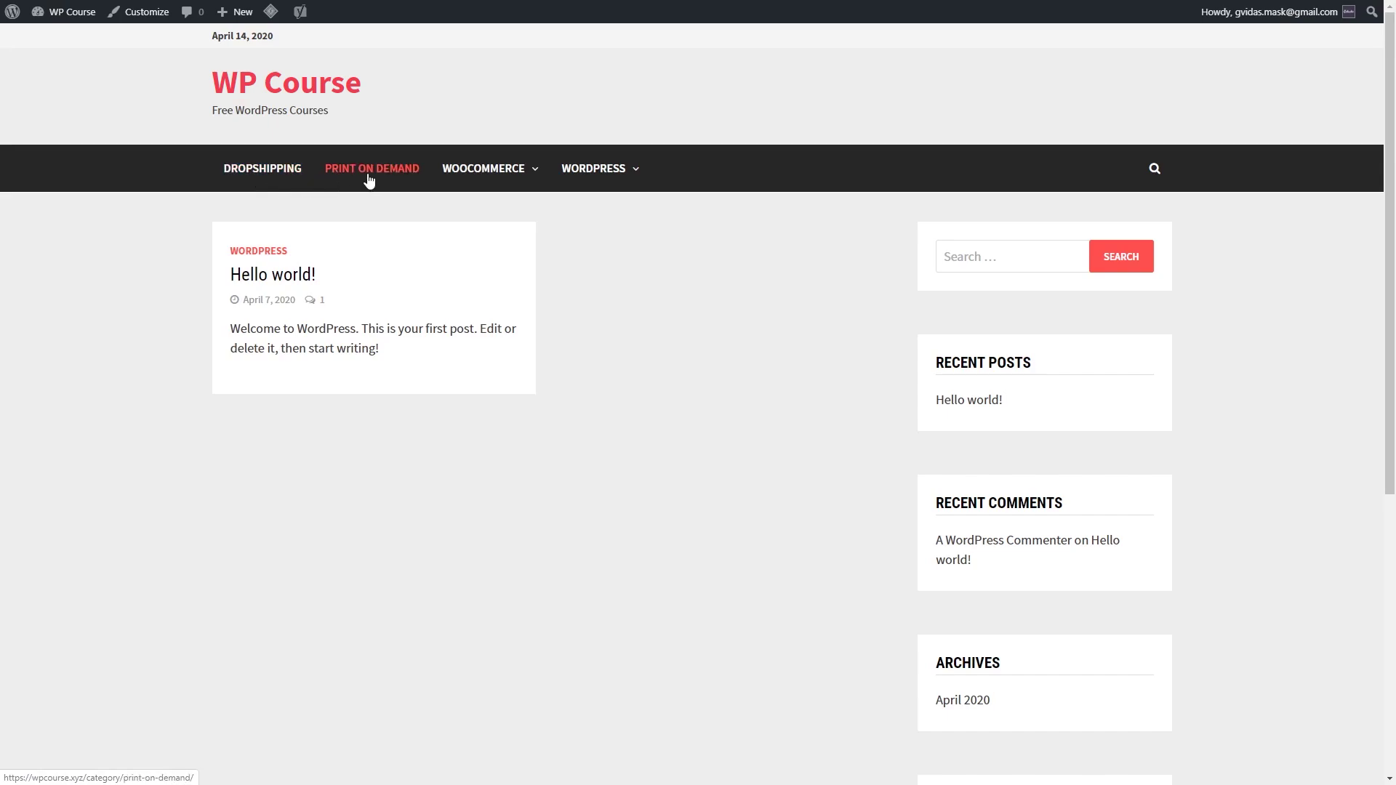
mouse_move(498, 177)
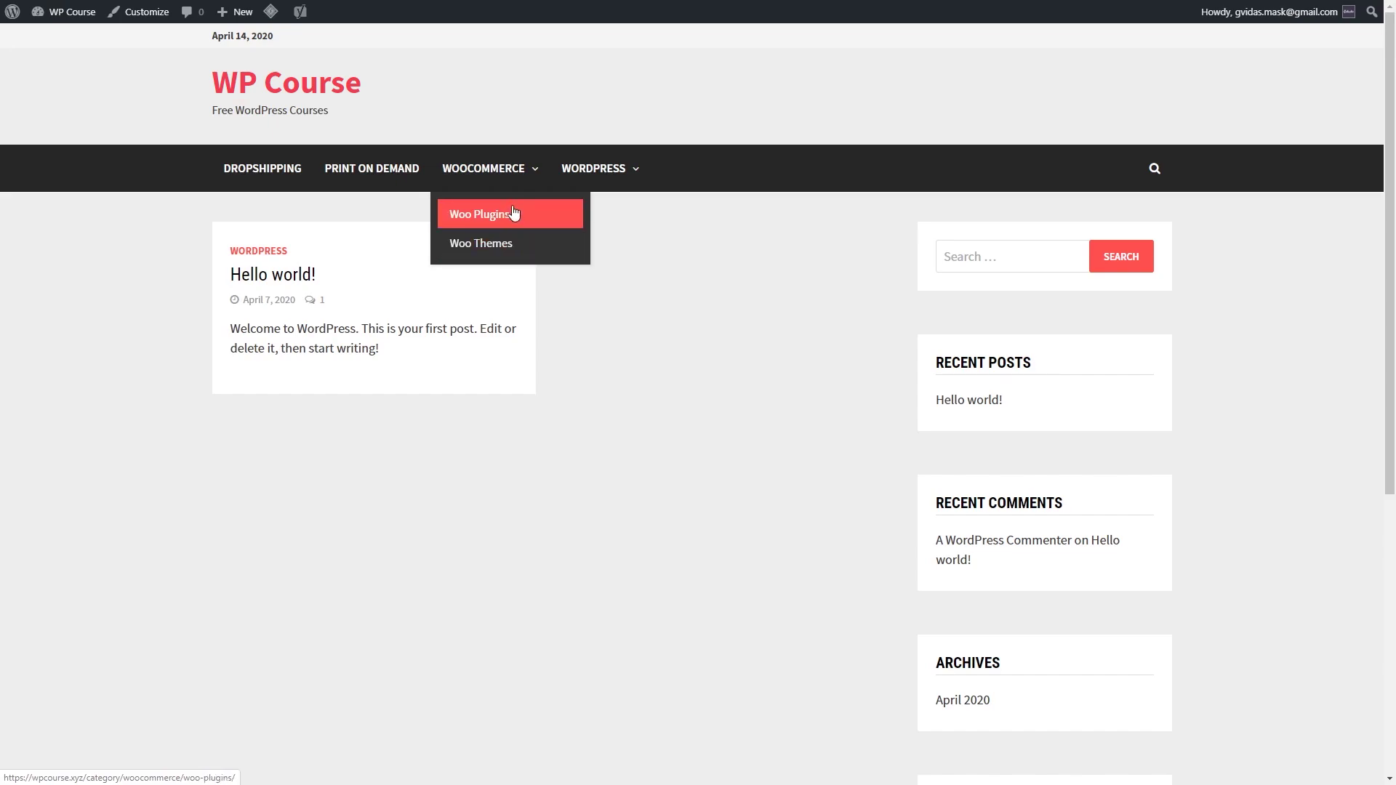
mouse_move(610, 172)
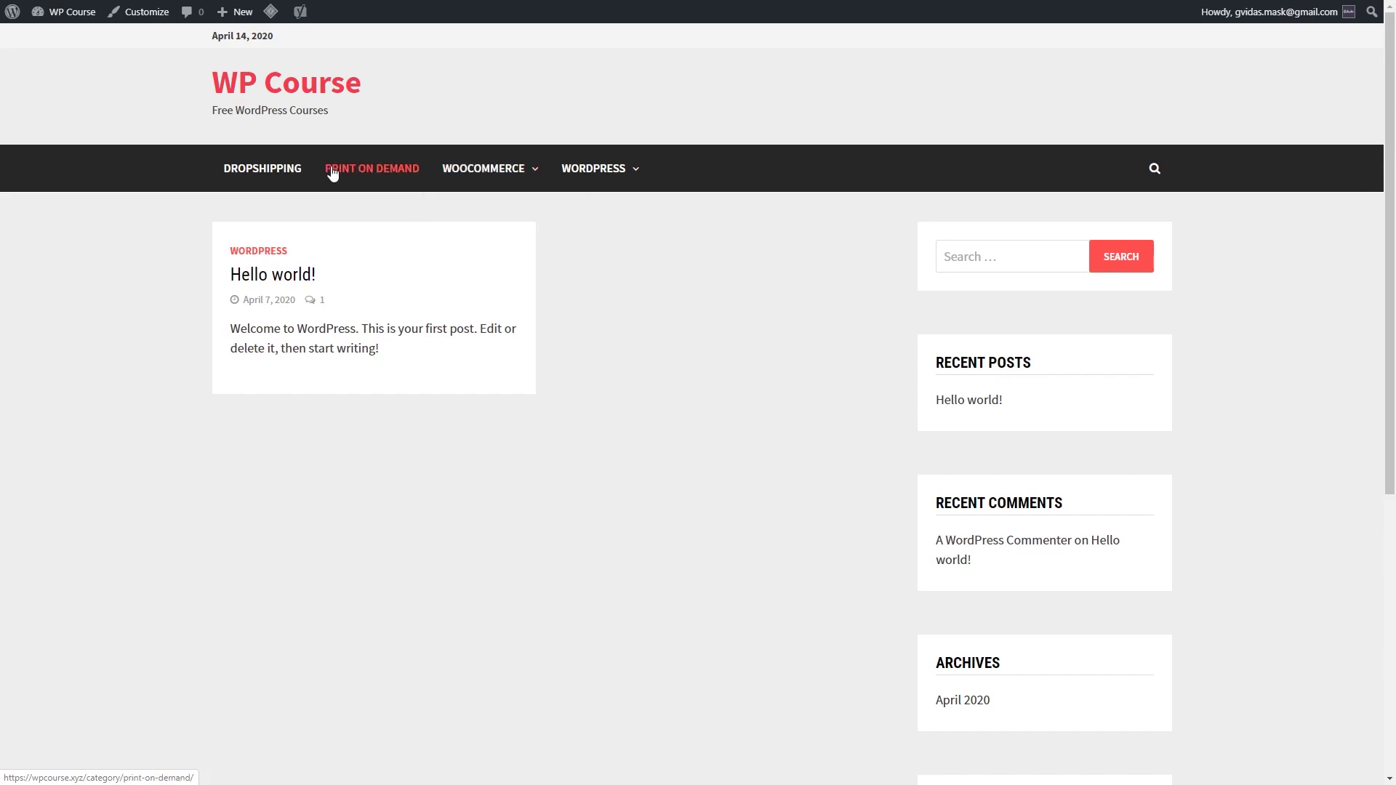
mouse_move(70, 12)
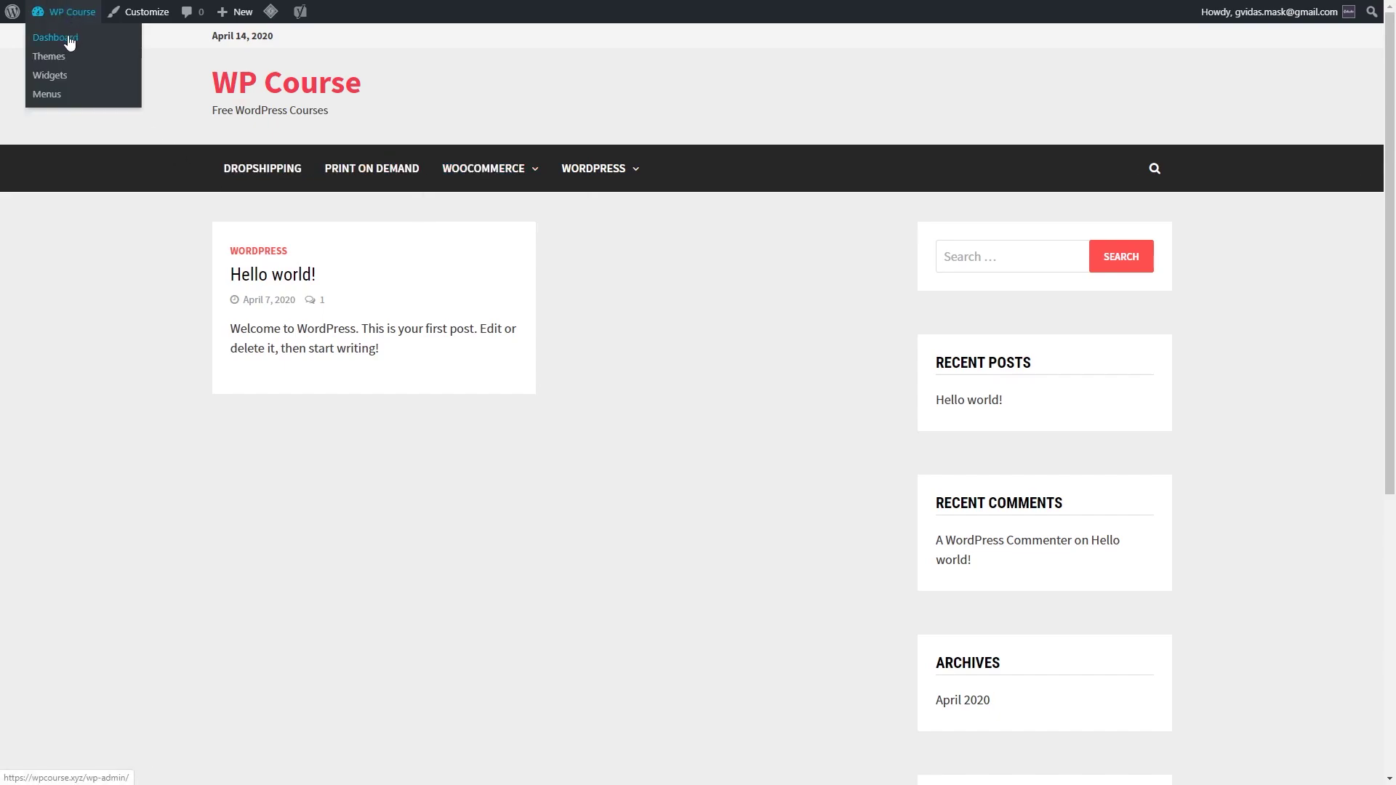
left_click(68, 37)
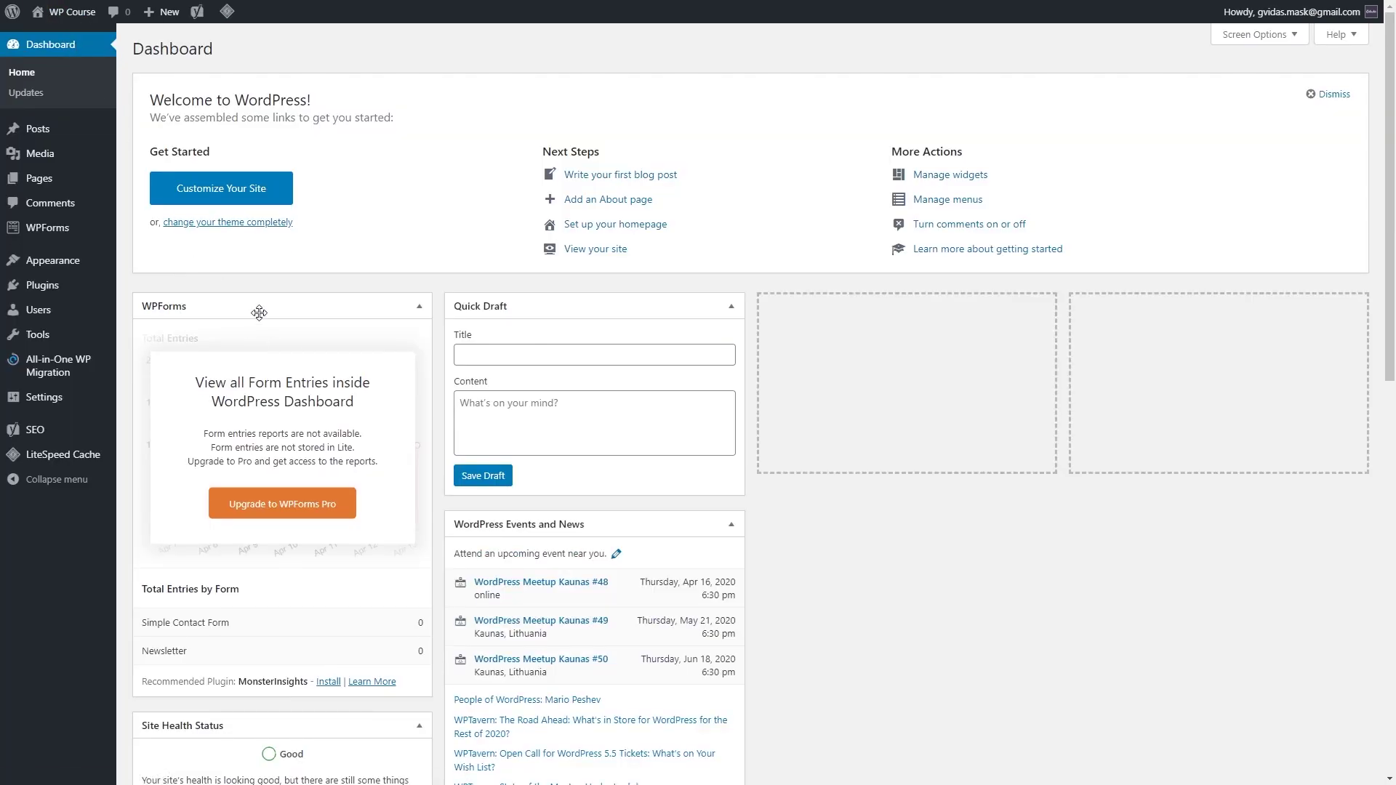
Step: Move WooCommerce and WordPress above Dropshipping in the main menu, save it, and view the site
mouse_move(72, 264)
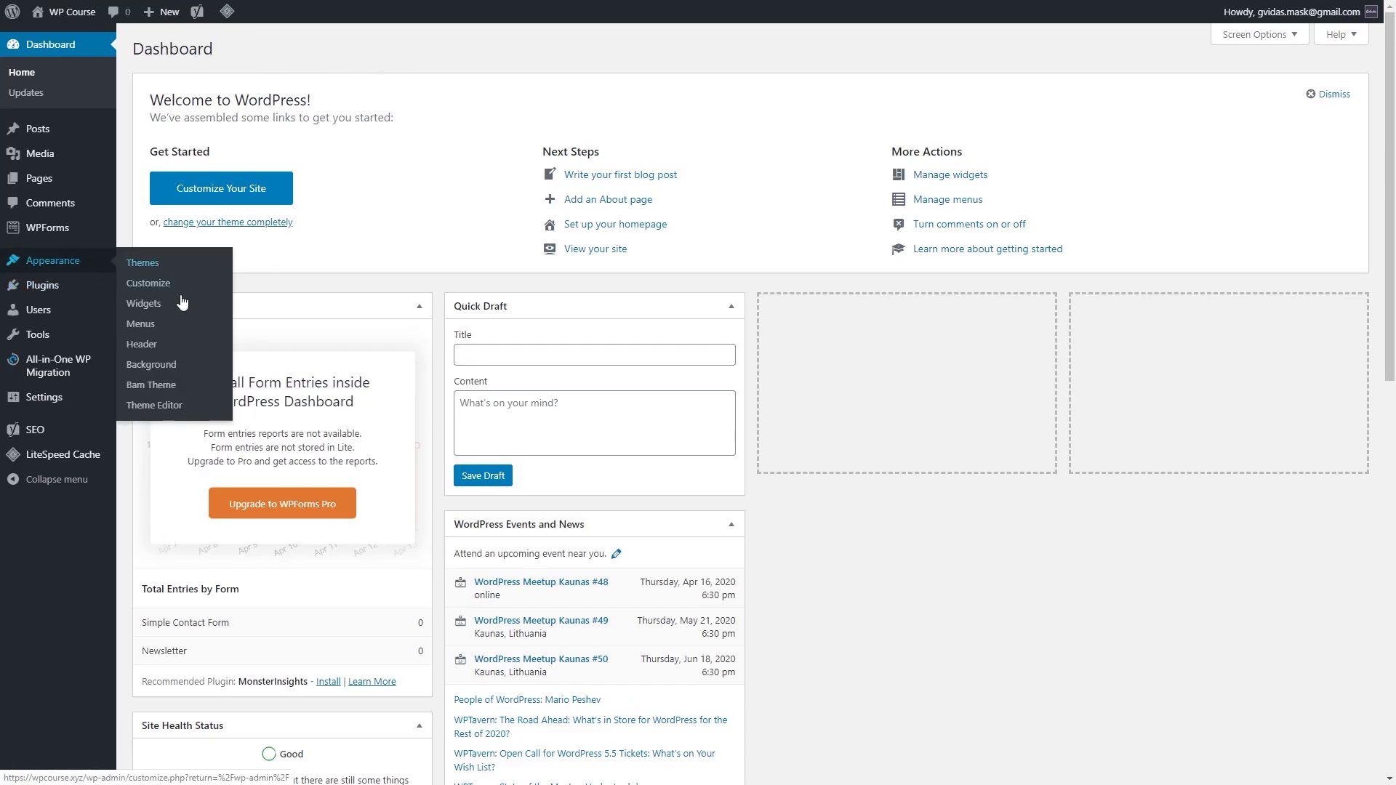
left_click(150, 328)
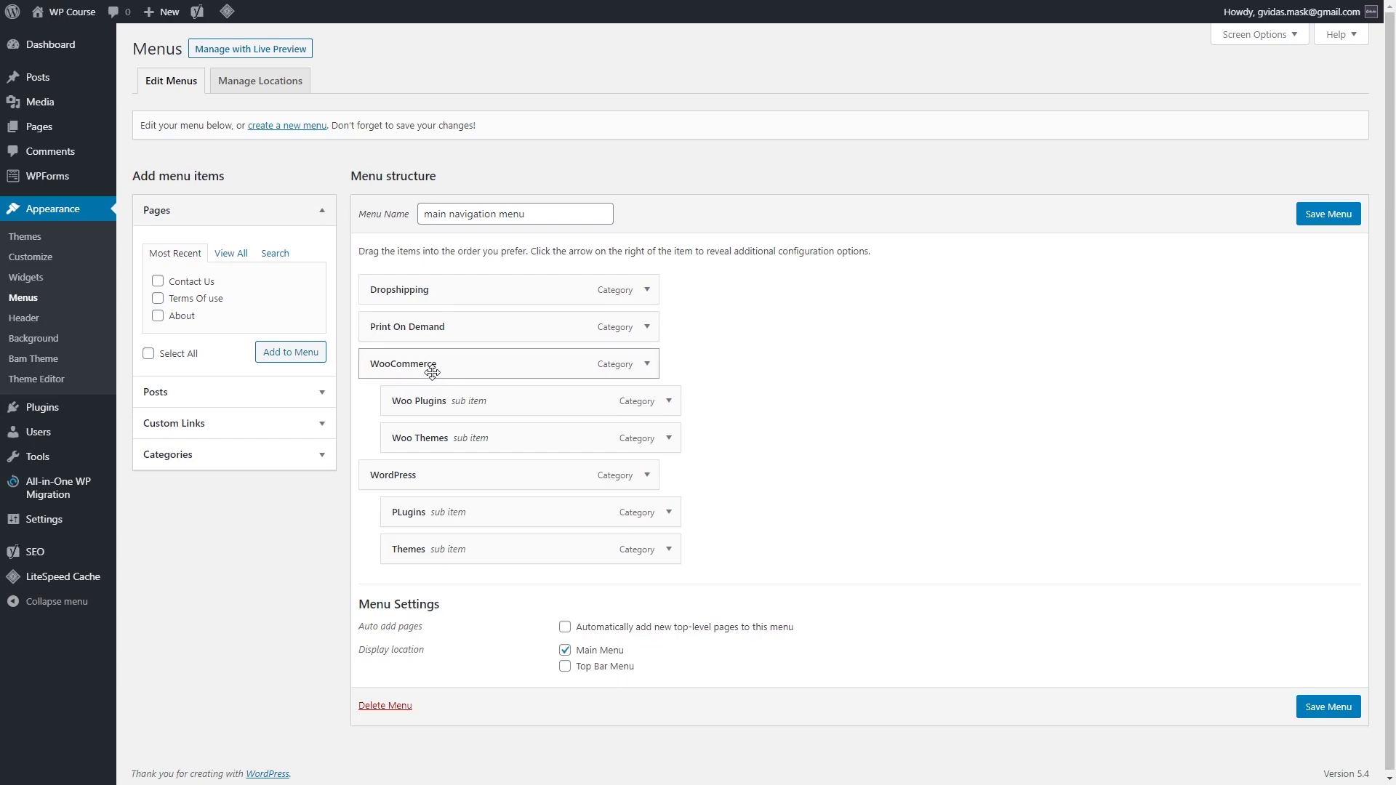
left_click_drag(405, 362, 539, 284)
left_click_drag(435, 475, 432, 406)
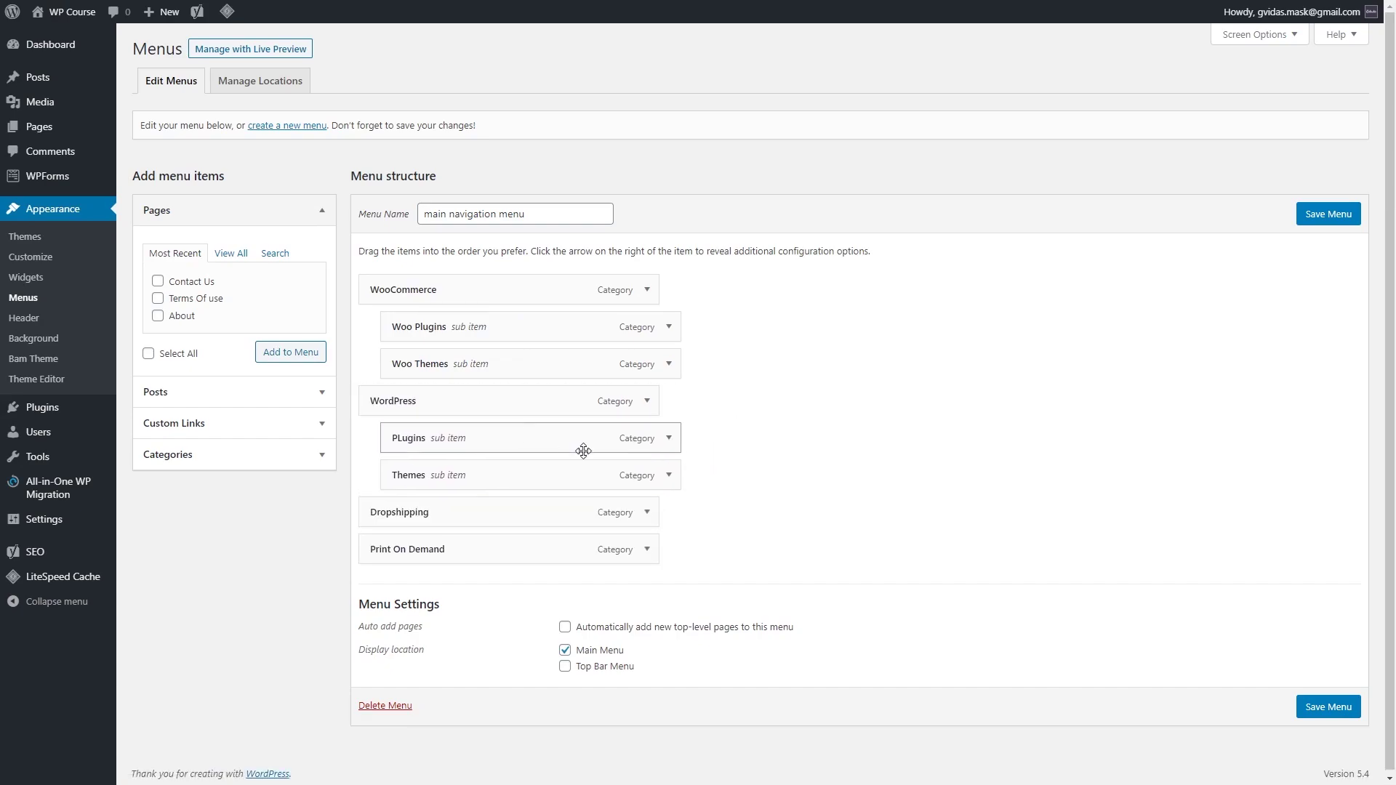
left_click(1346, 712)
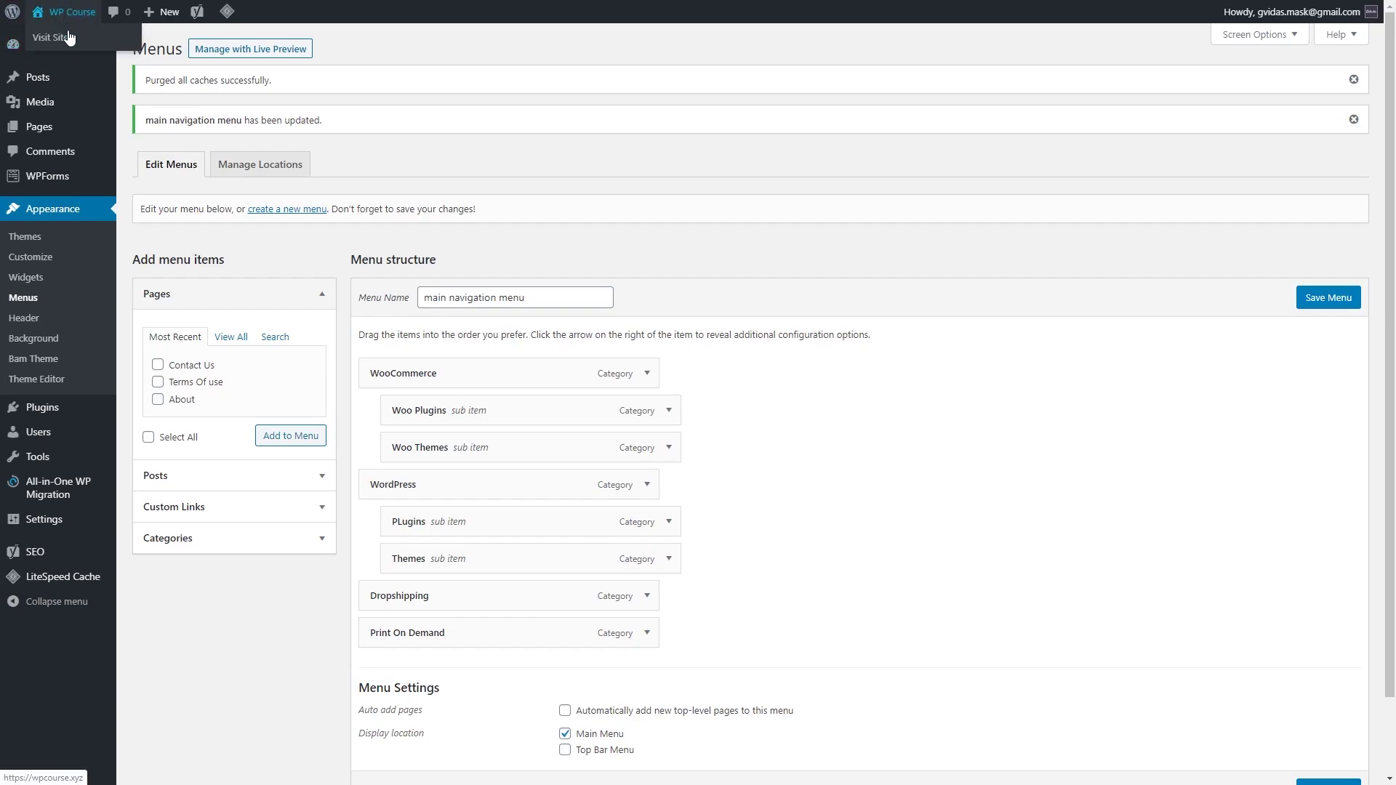
left_click(68, 33)
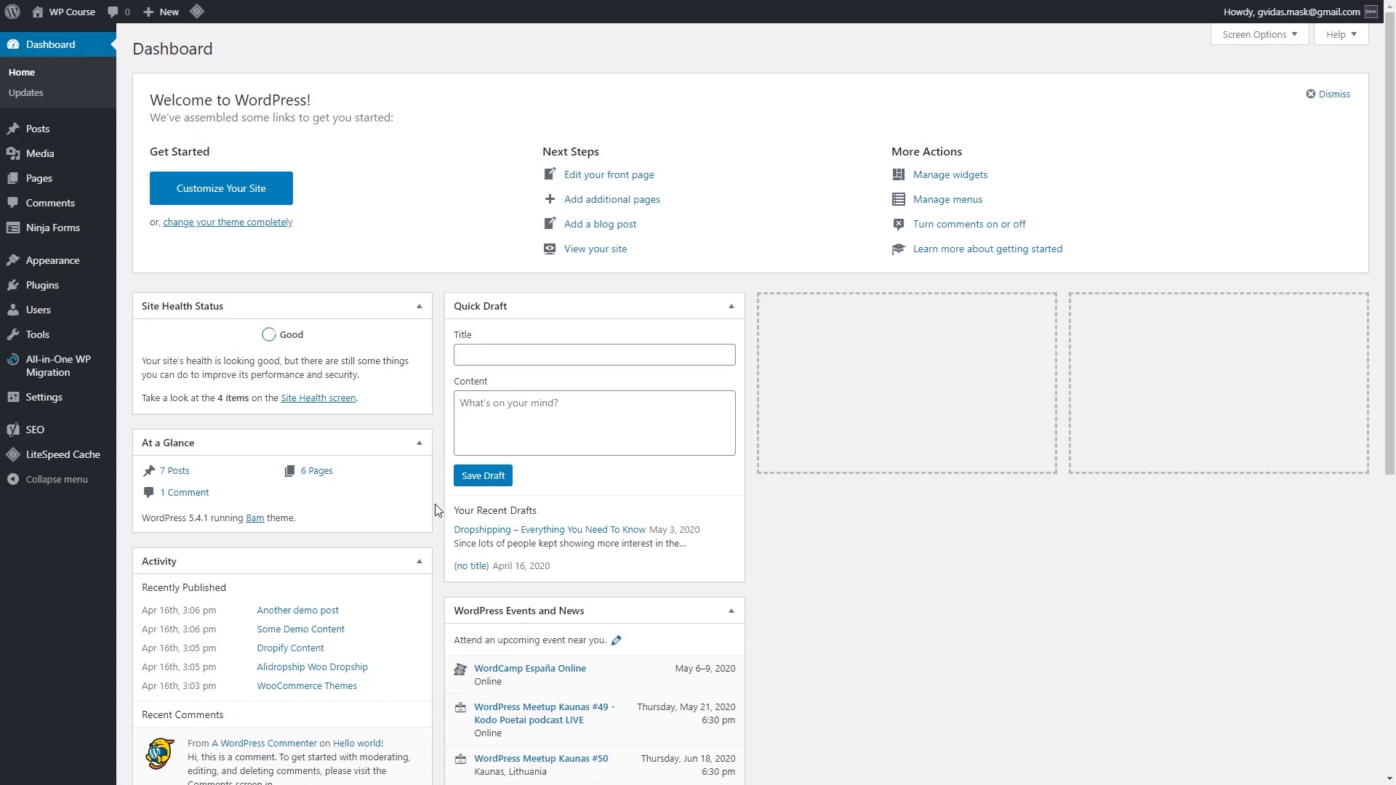
Step: Open the 'Dropshipping - Everything You Need To Know' draft in the block editor
mouse_move(82, 142)
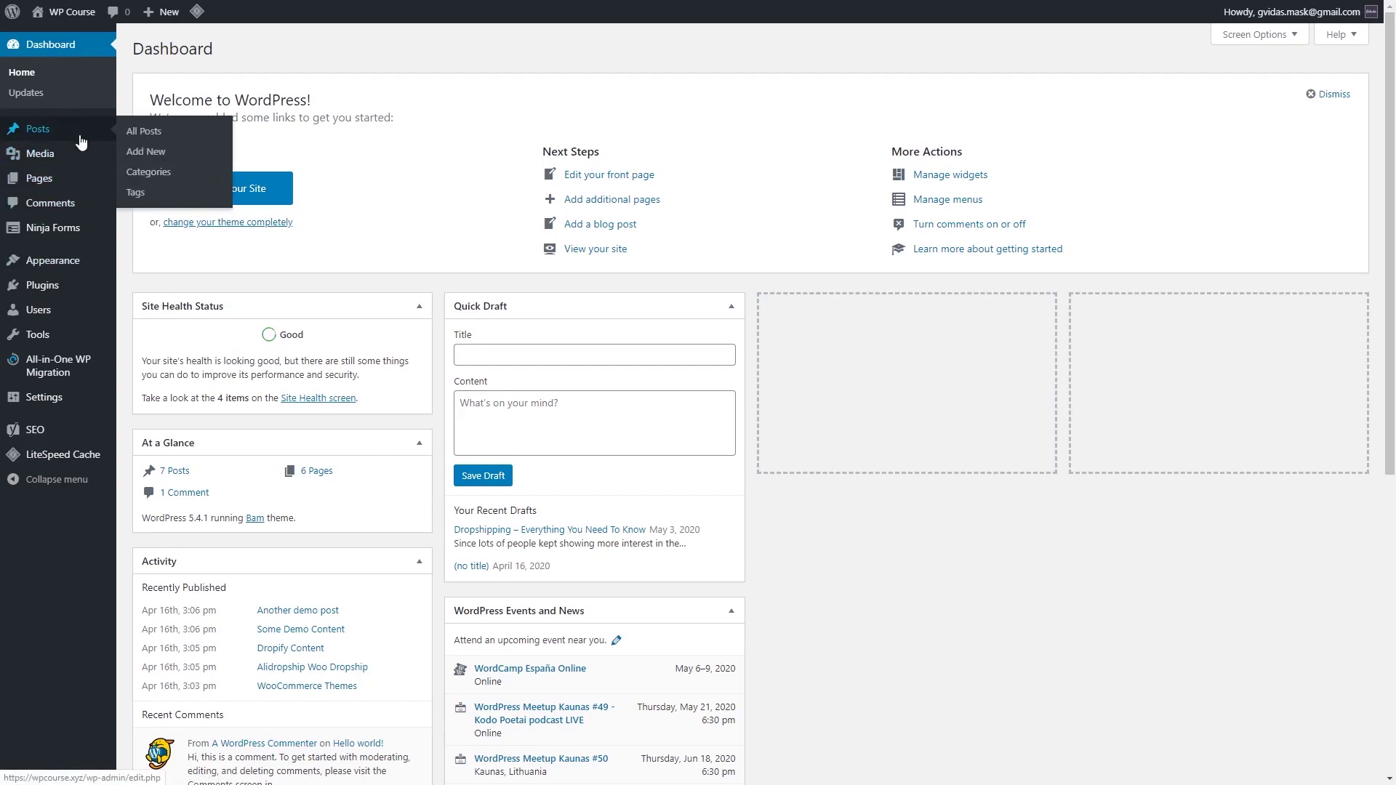
left_click(161, 153)
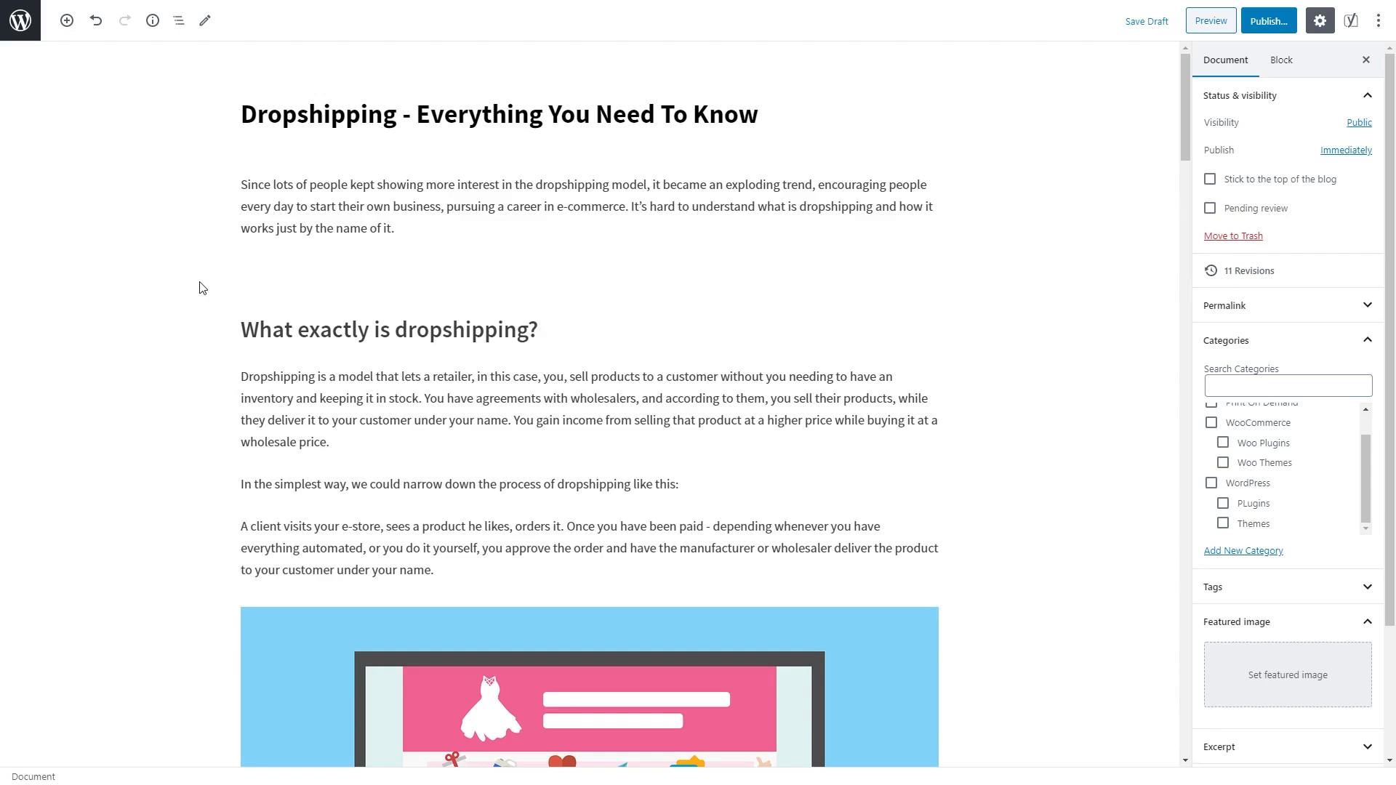
scroll(190, 275, "down", 9)
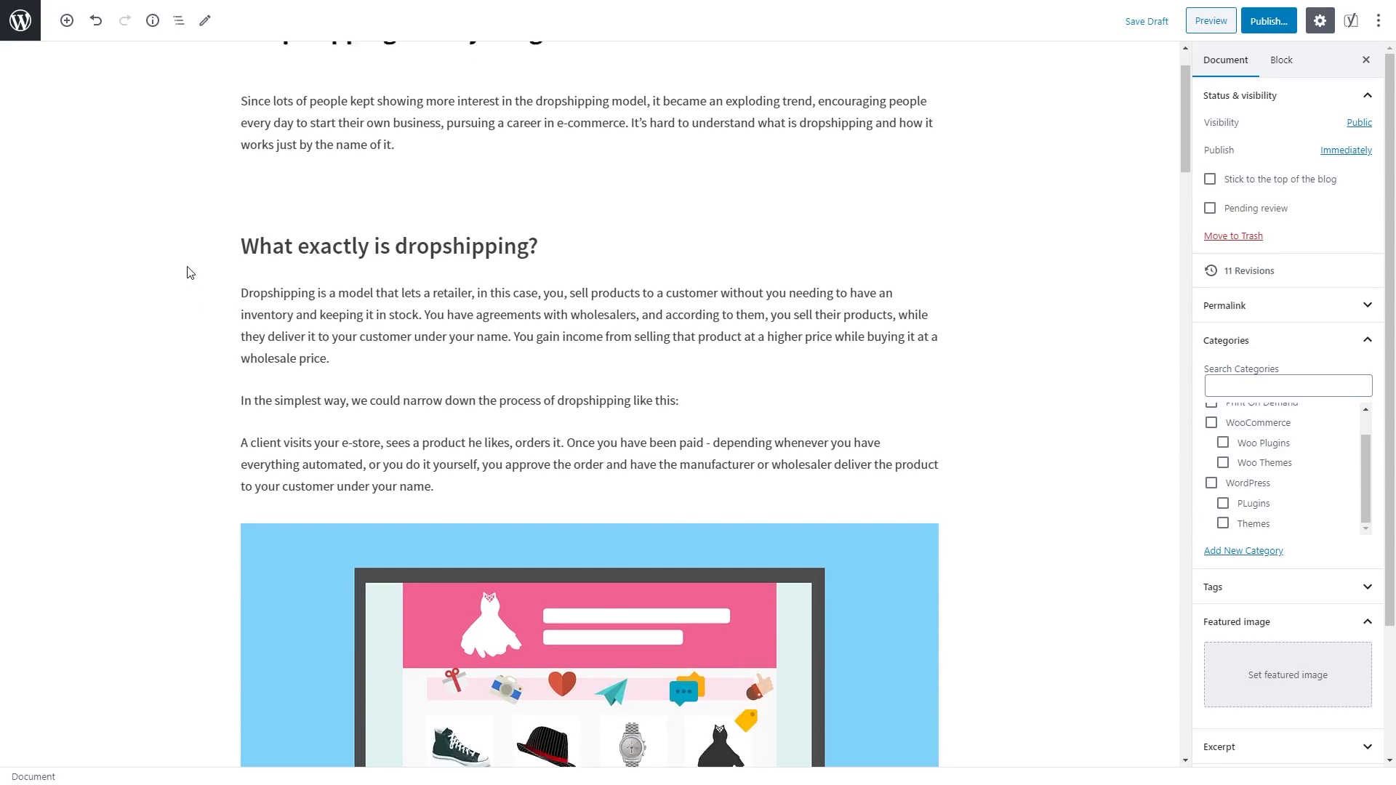
scroll(228, 308, "up", 9)
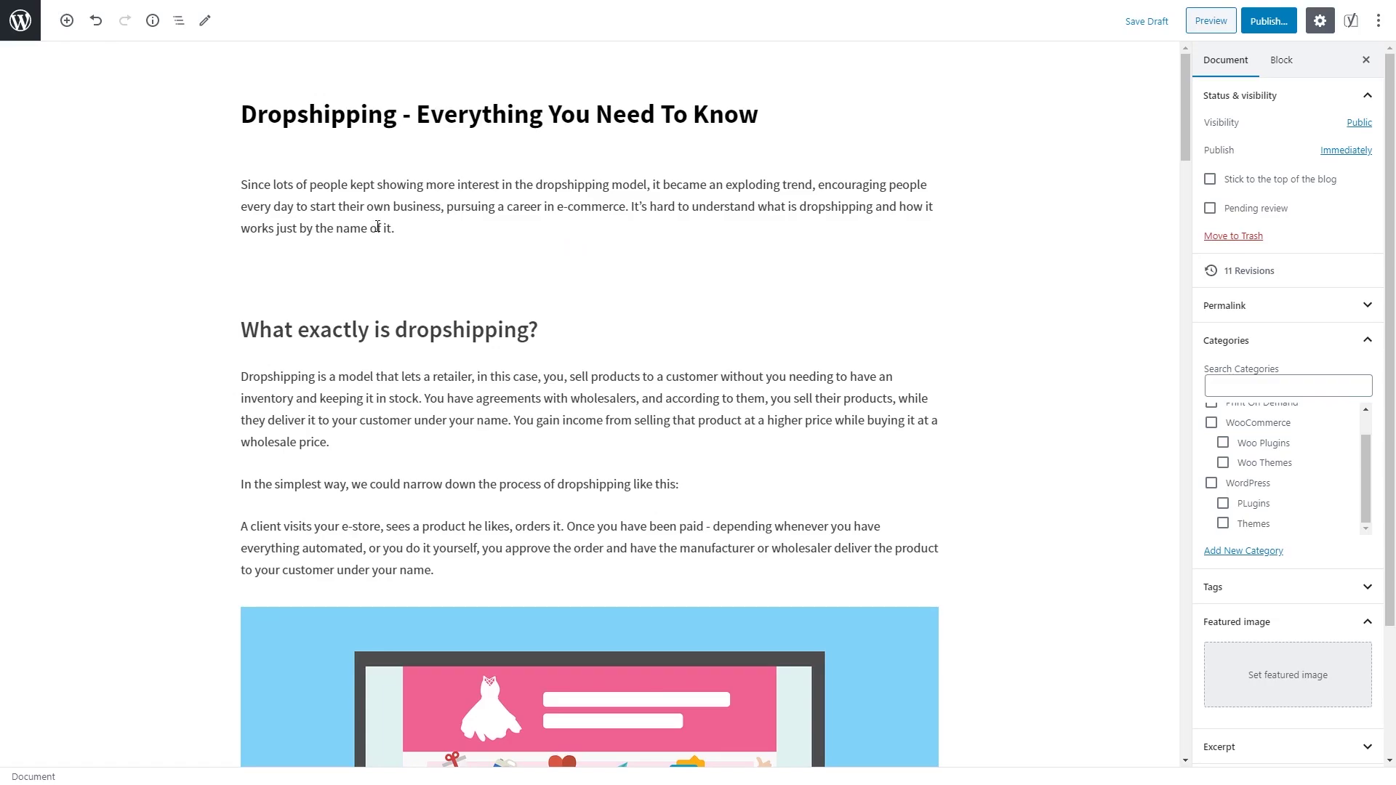
left_click(408, 226)
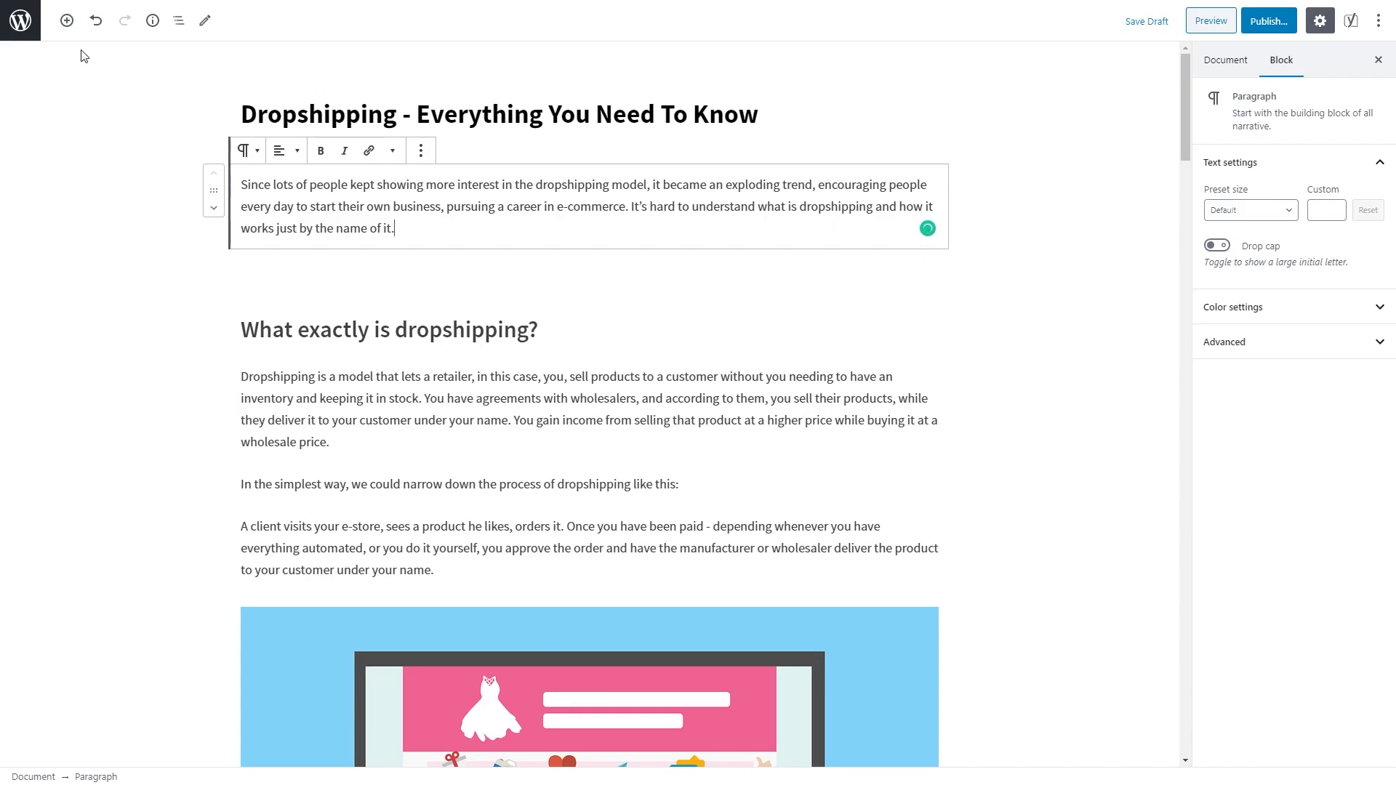
left_click(66, 21)
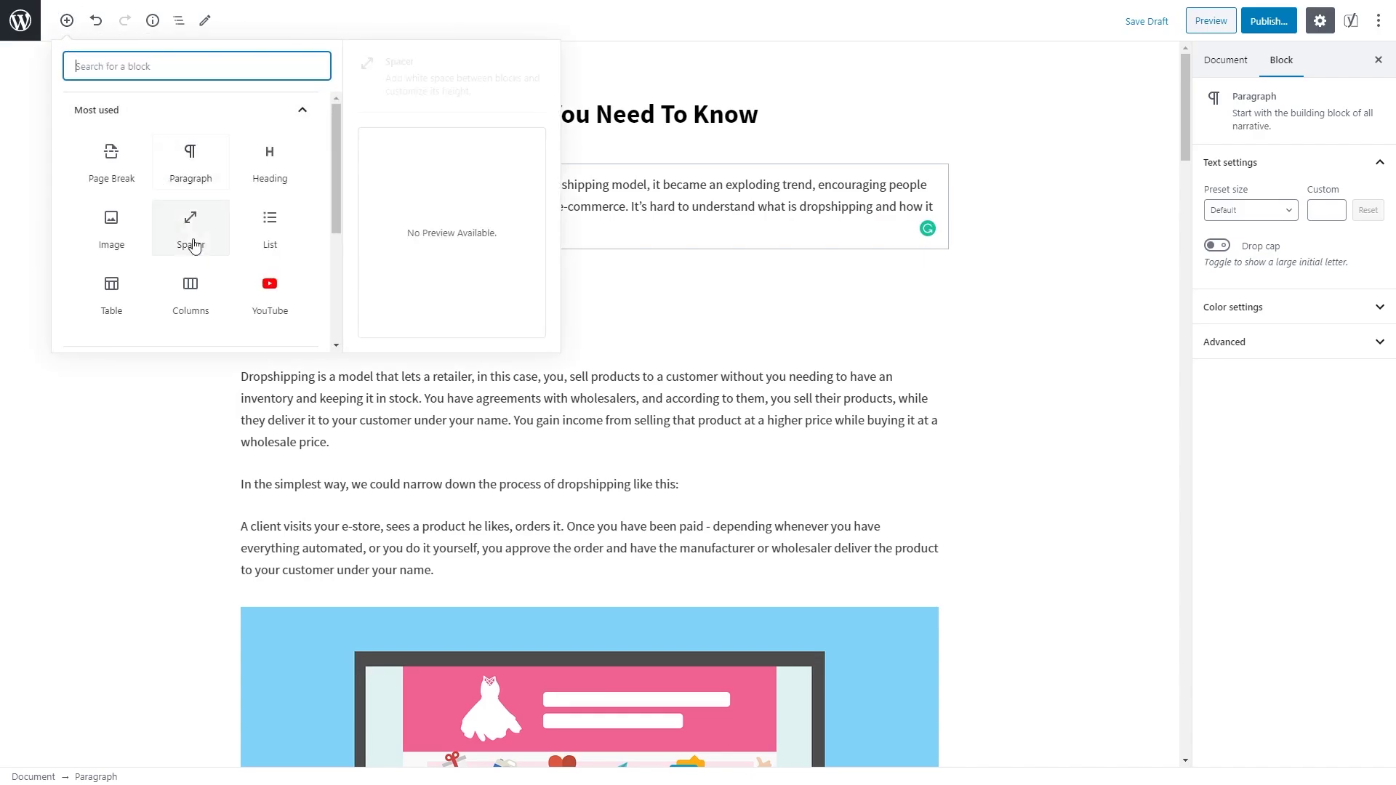
left_click(40, 120)
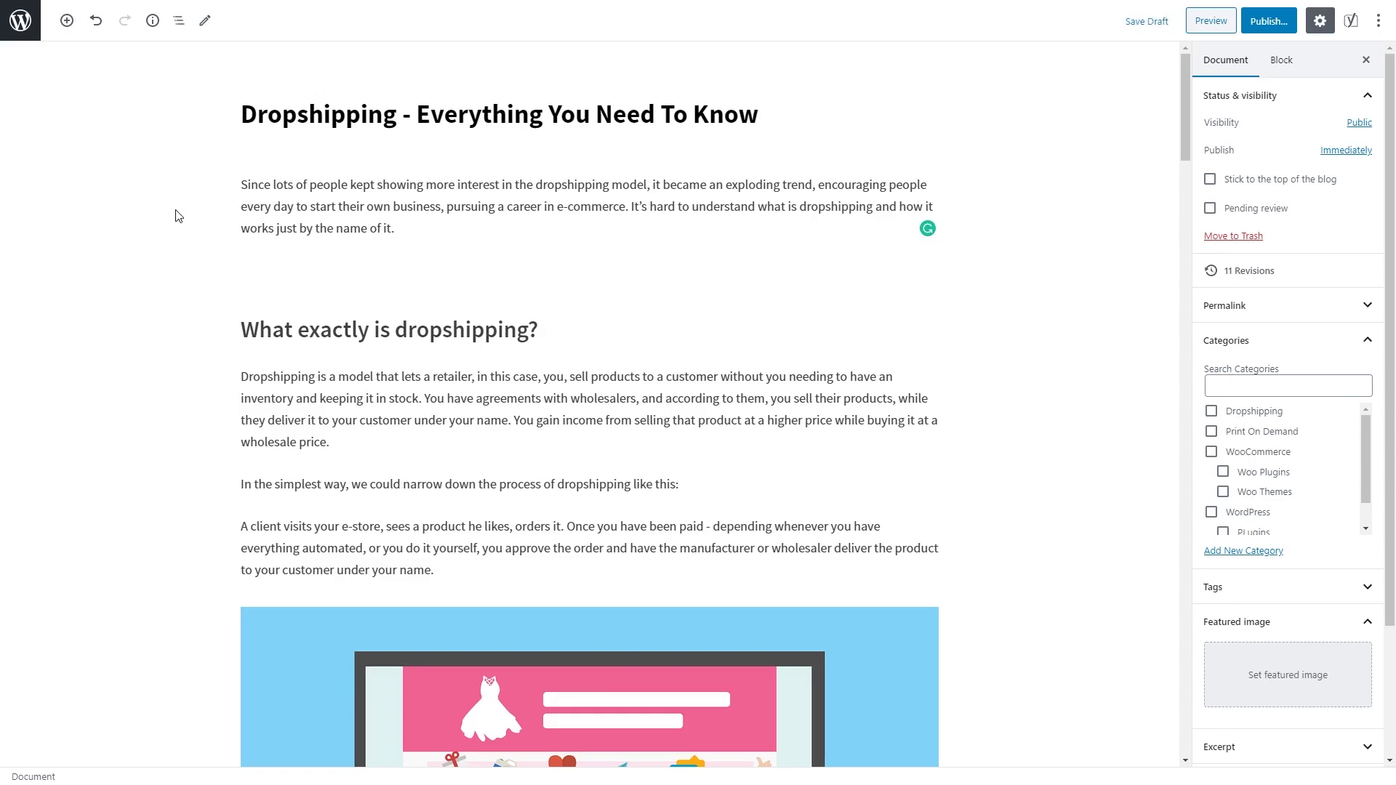
left_click(408, 220)
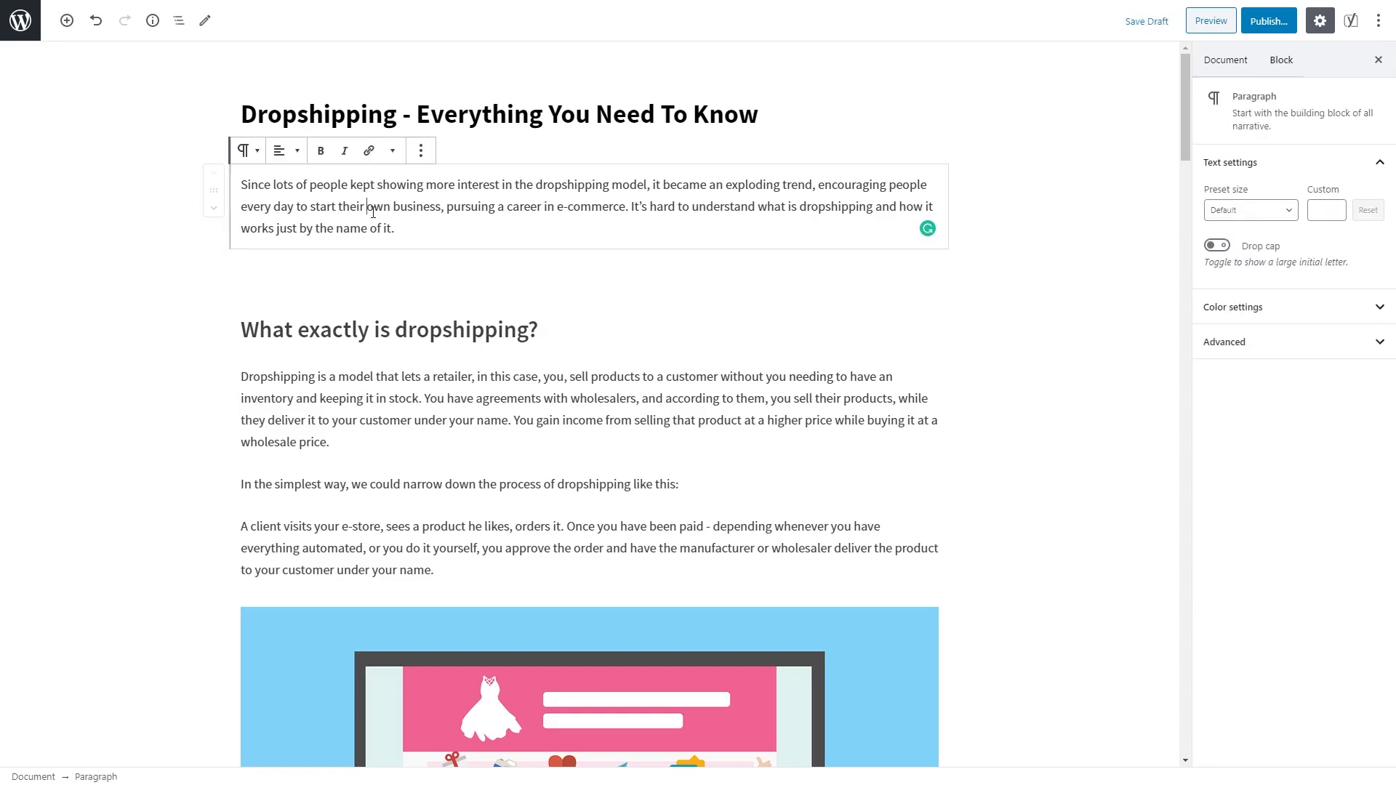
triple_click(438, 326)
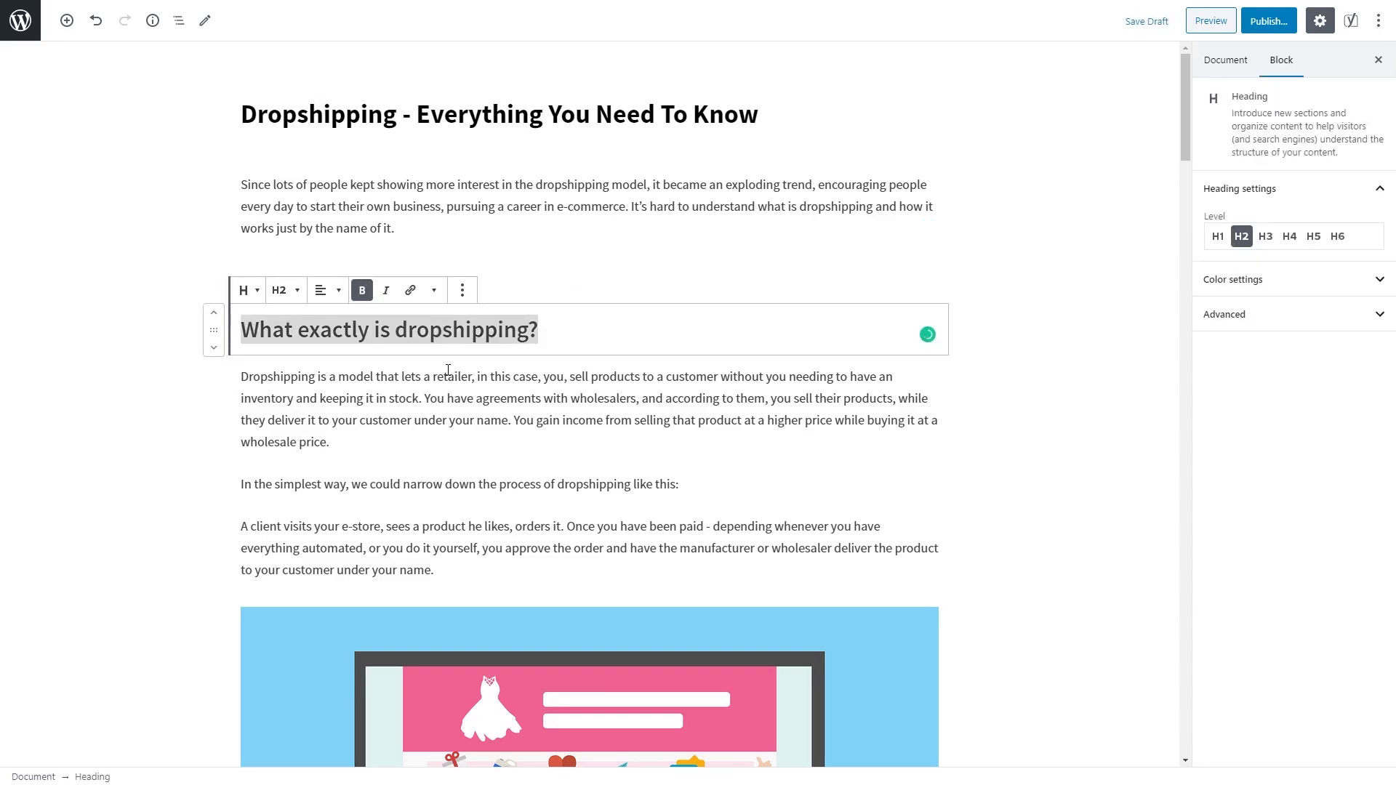
left_click(372, 442)
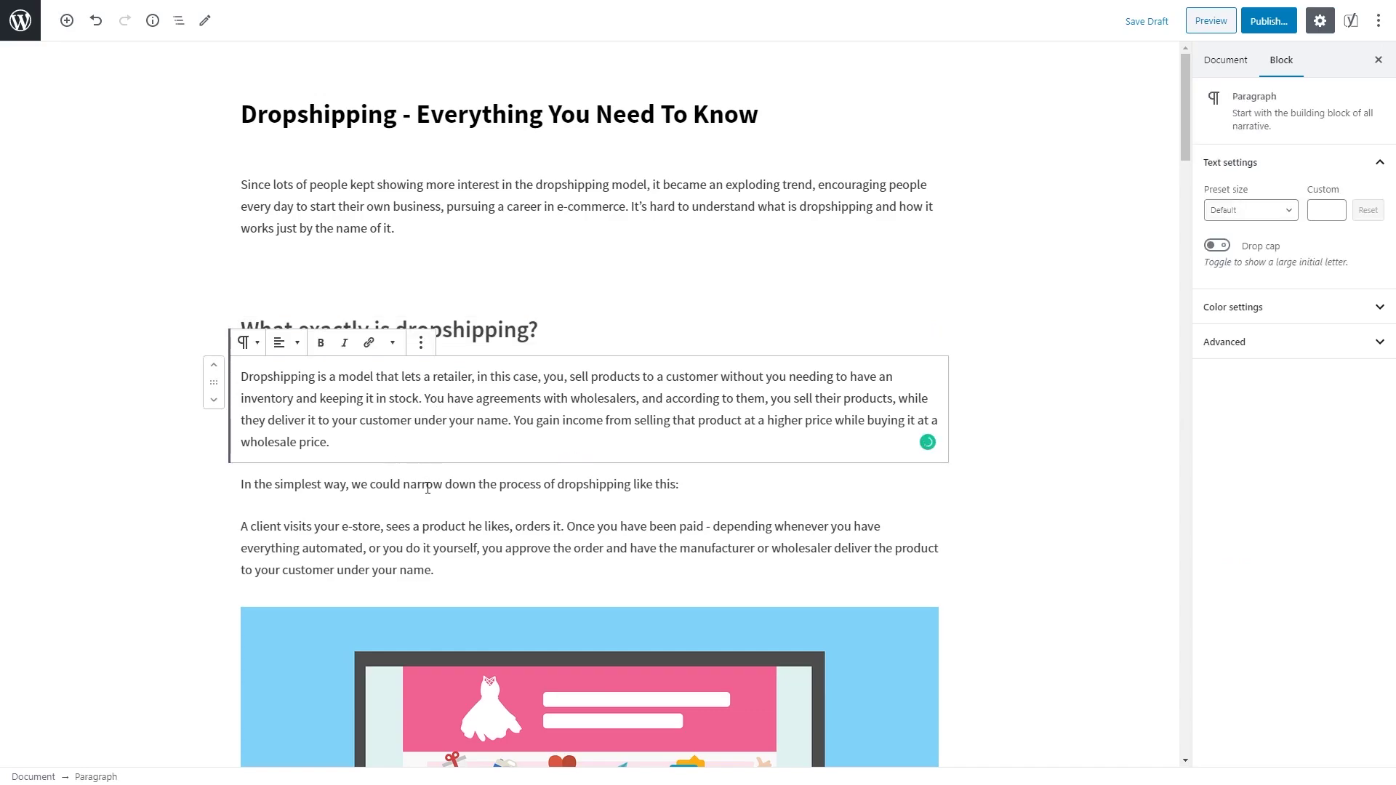
left_click(396, 207)
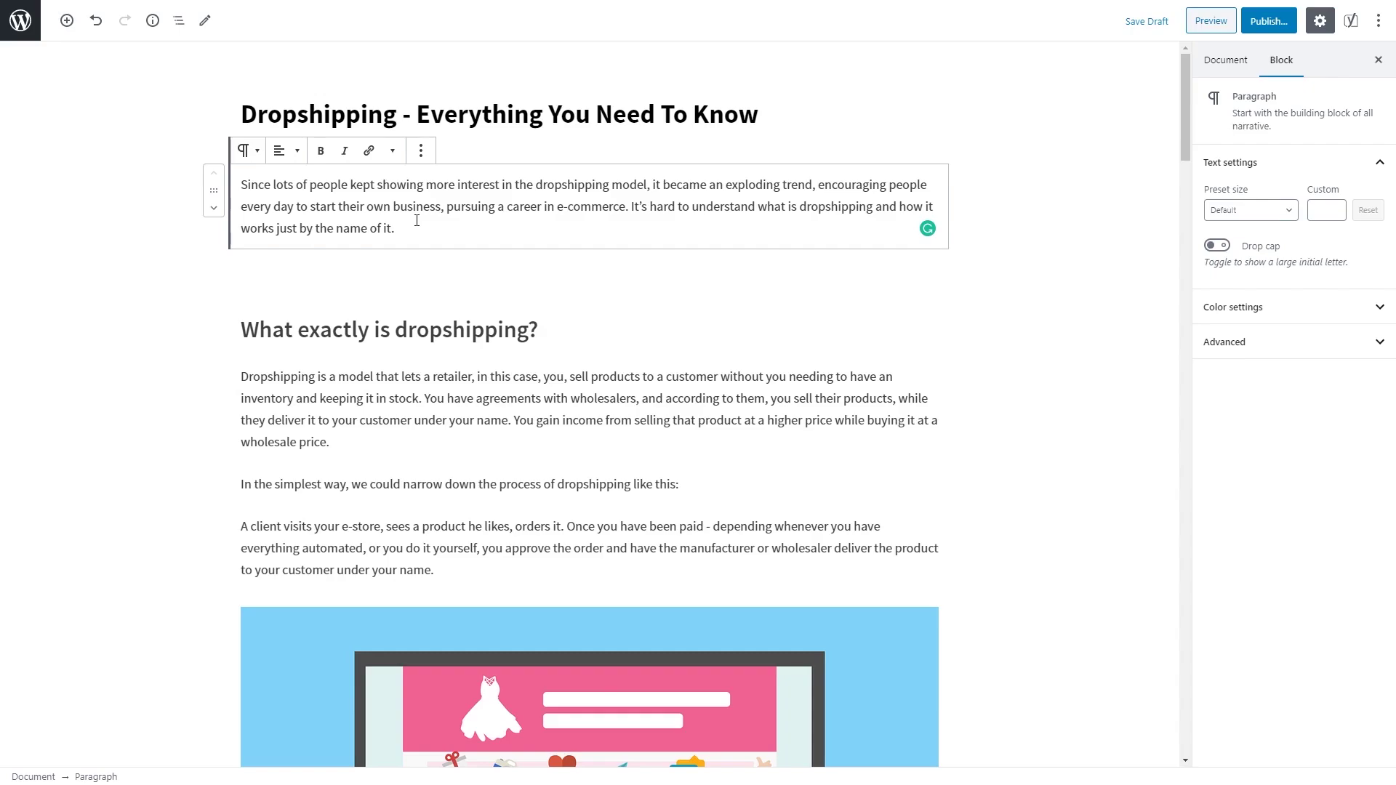
left_click(419, 281)
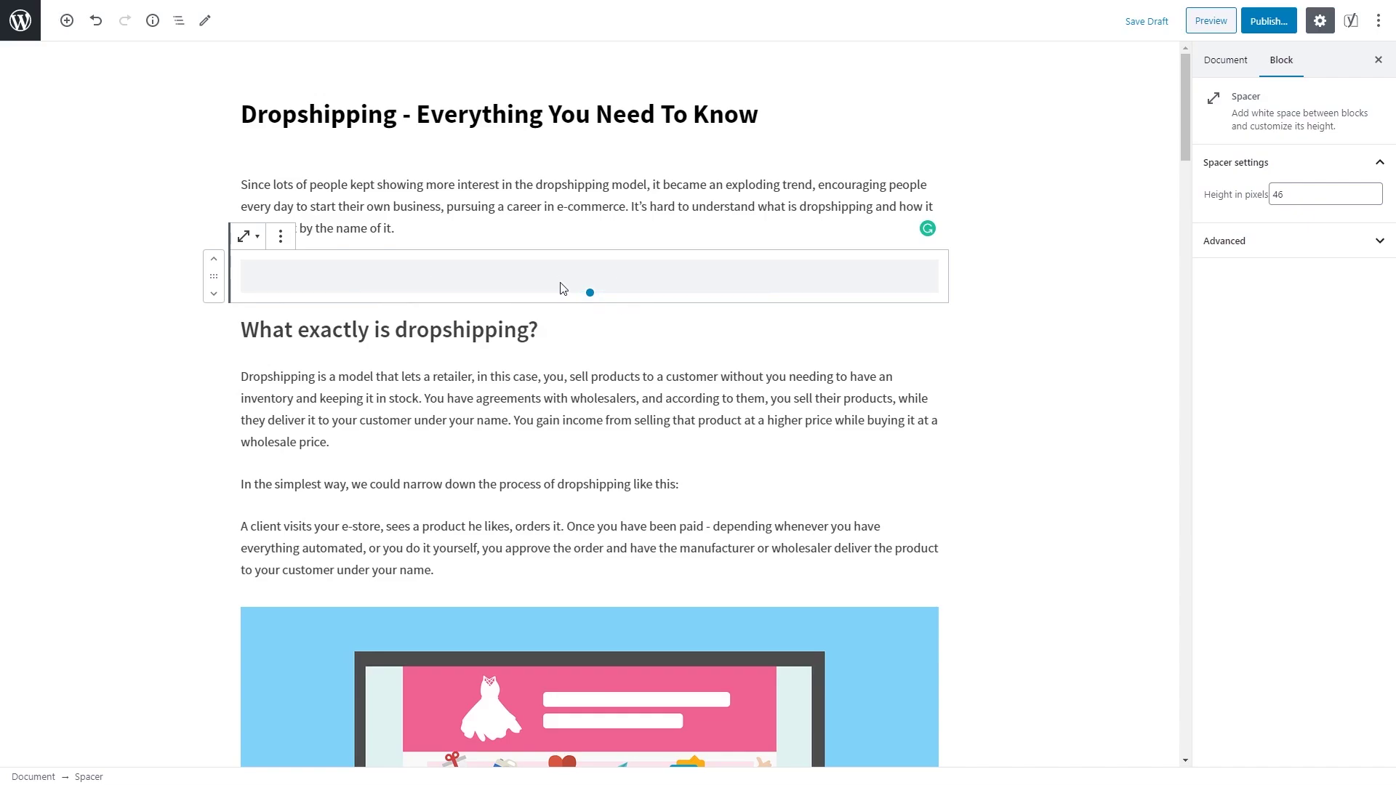
Step: Browse the Layout Elements and Embeds block categories, then close the inserter and return to the intro text
left_click(66, 20)
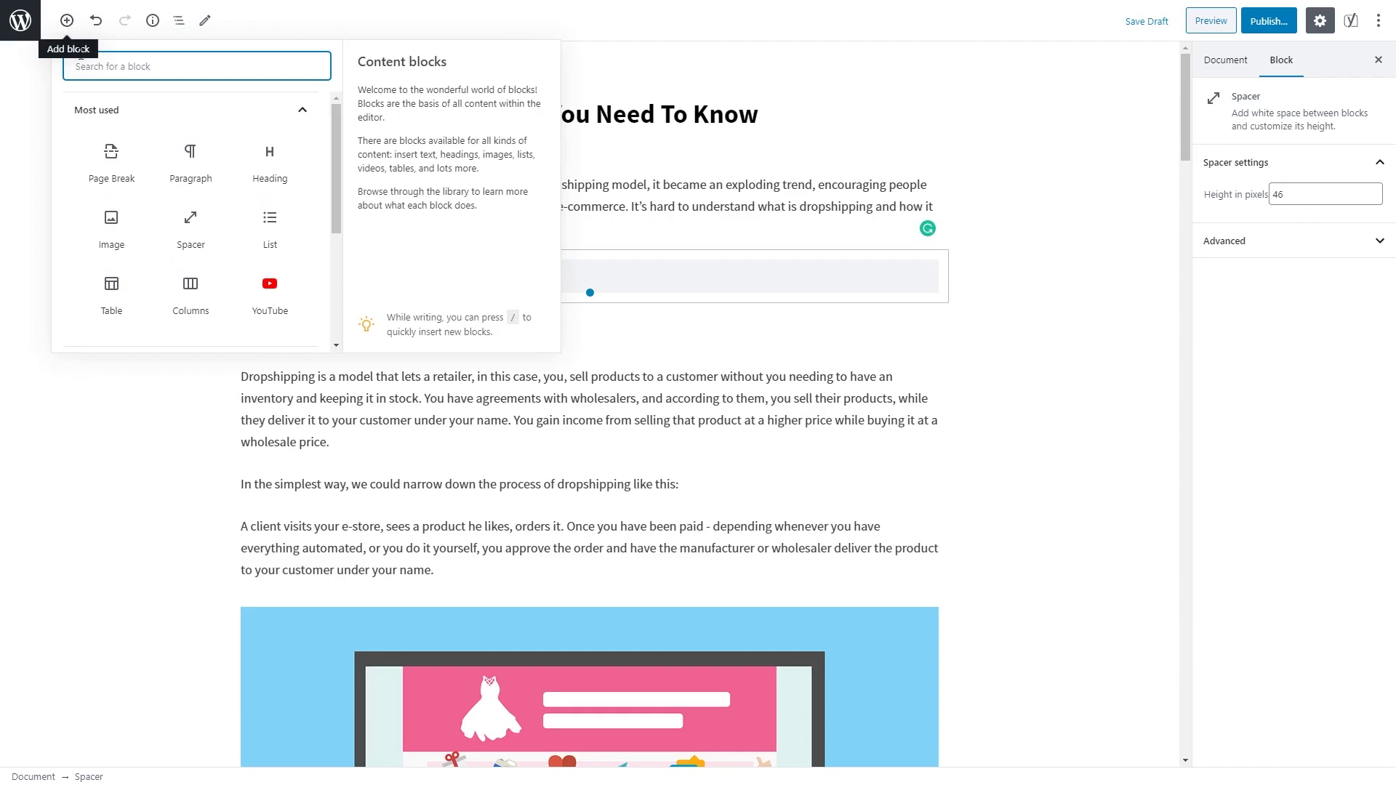
scroll(178, 183, "down", 3)
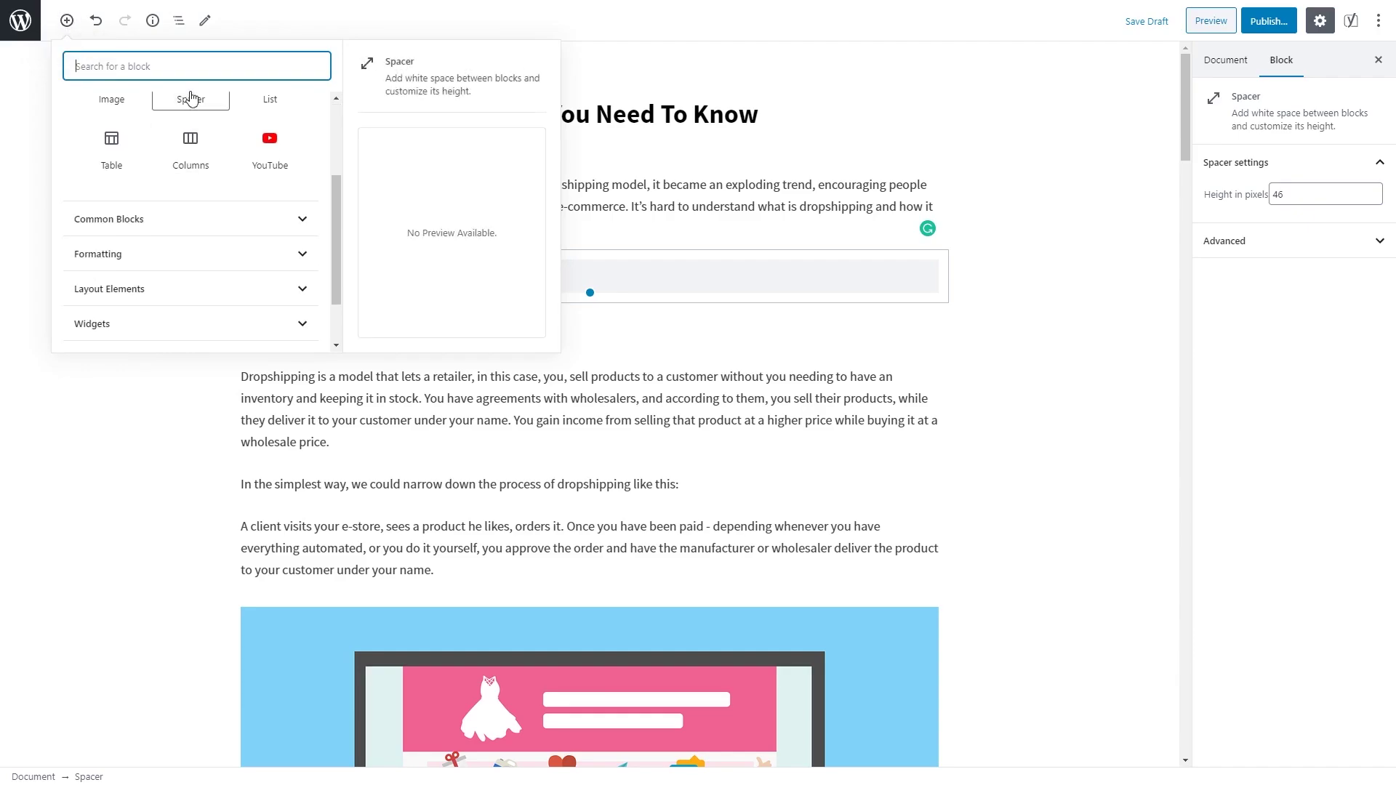
scroll(170, 185, "down", 3)
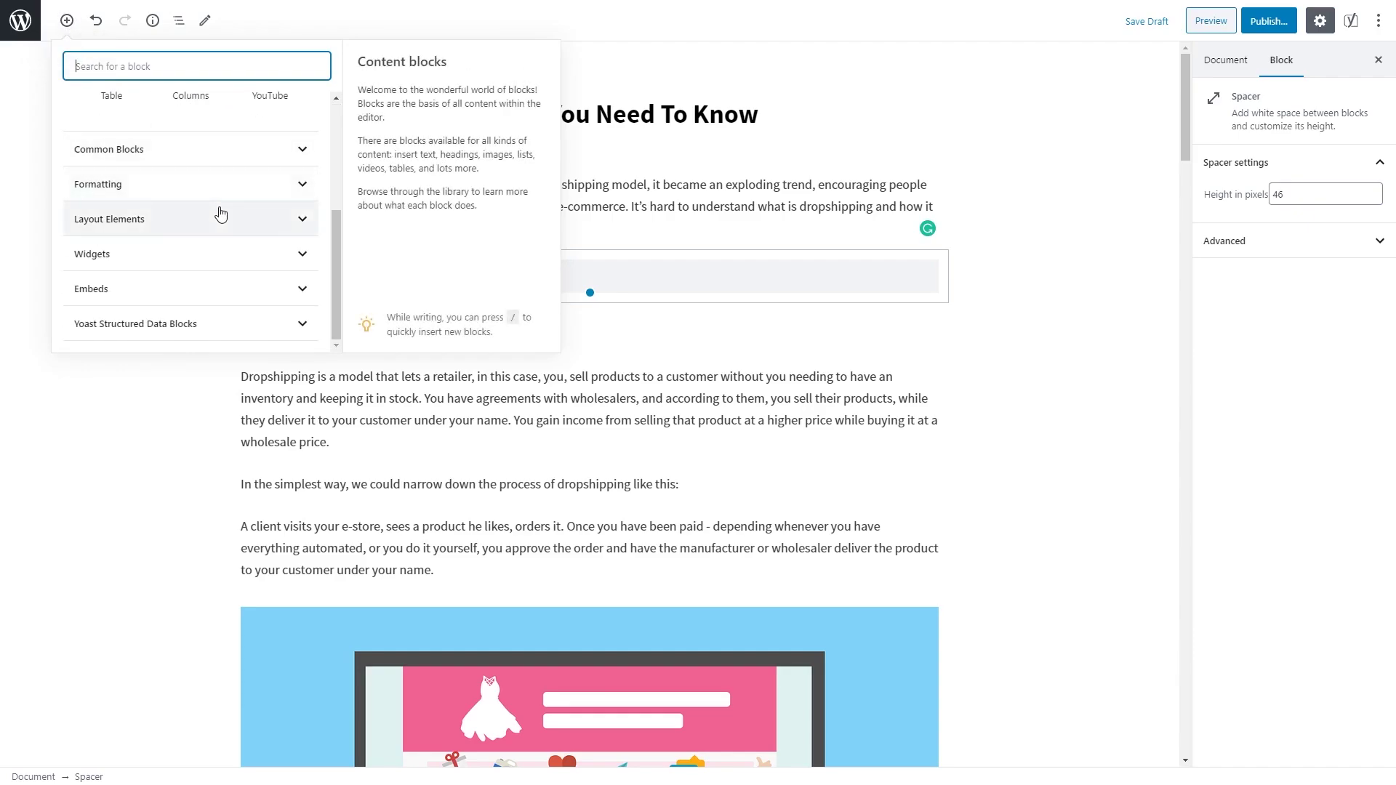
left_click(277, 218)
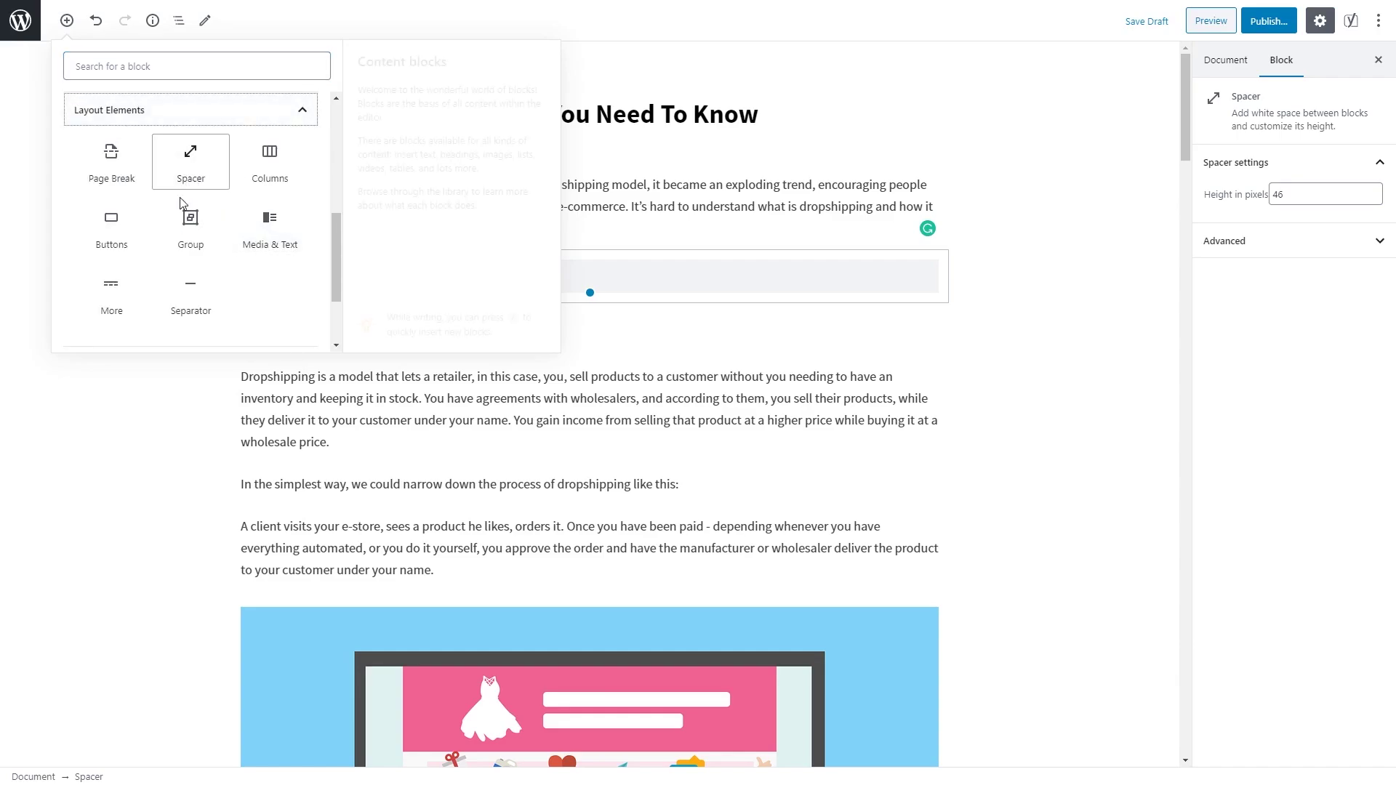
left_click(301, 113)
scroll(270, 171, "up", 4)
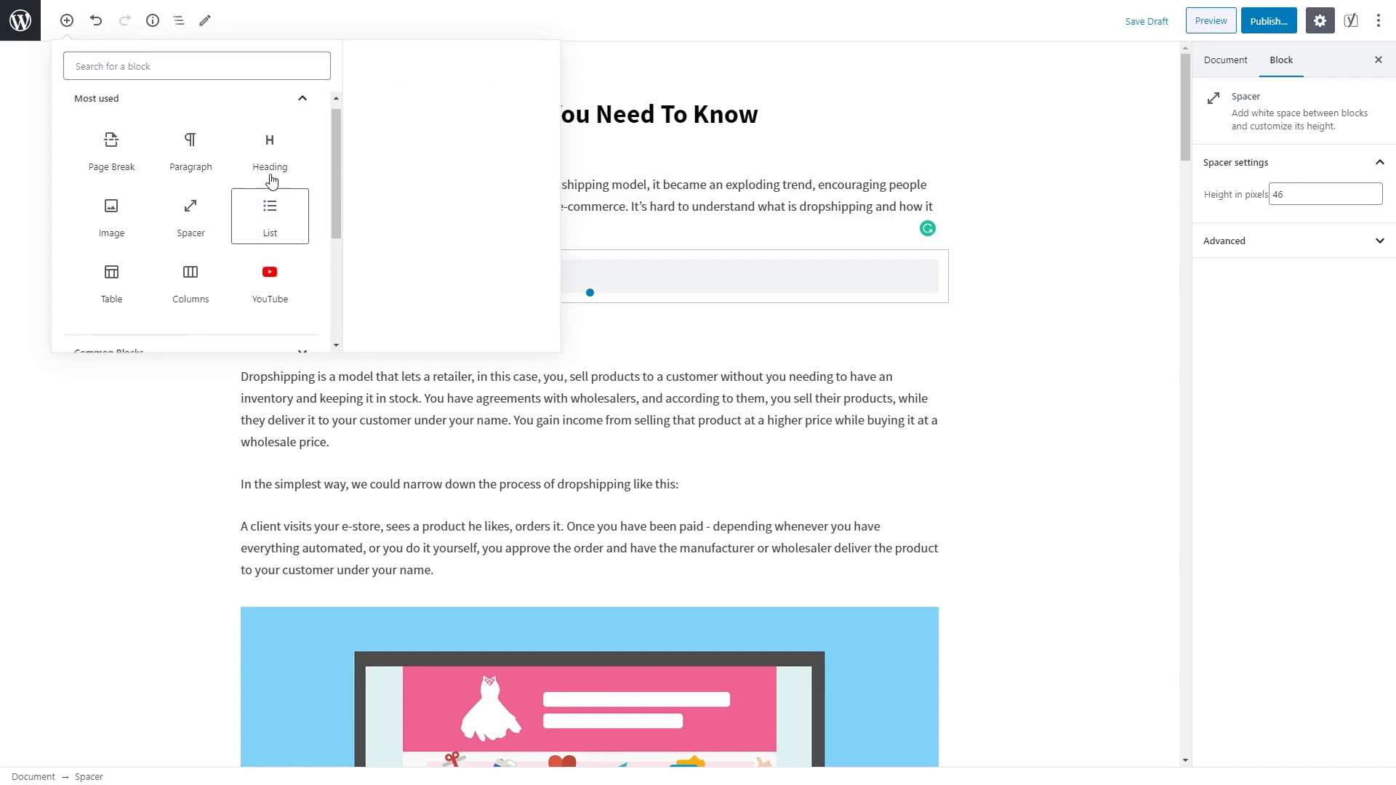
left_click(298, 113)
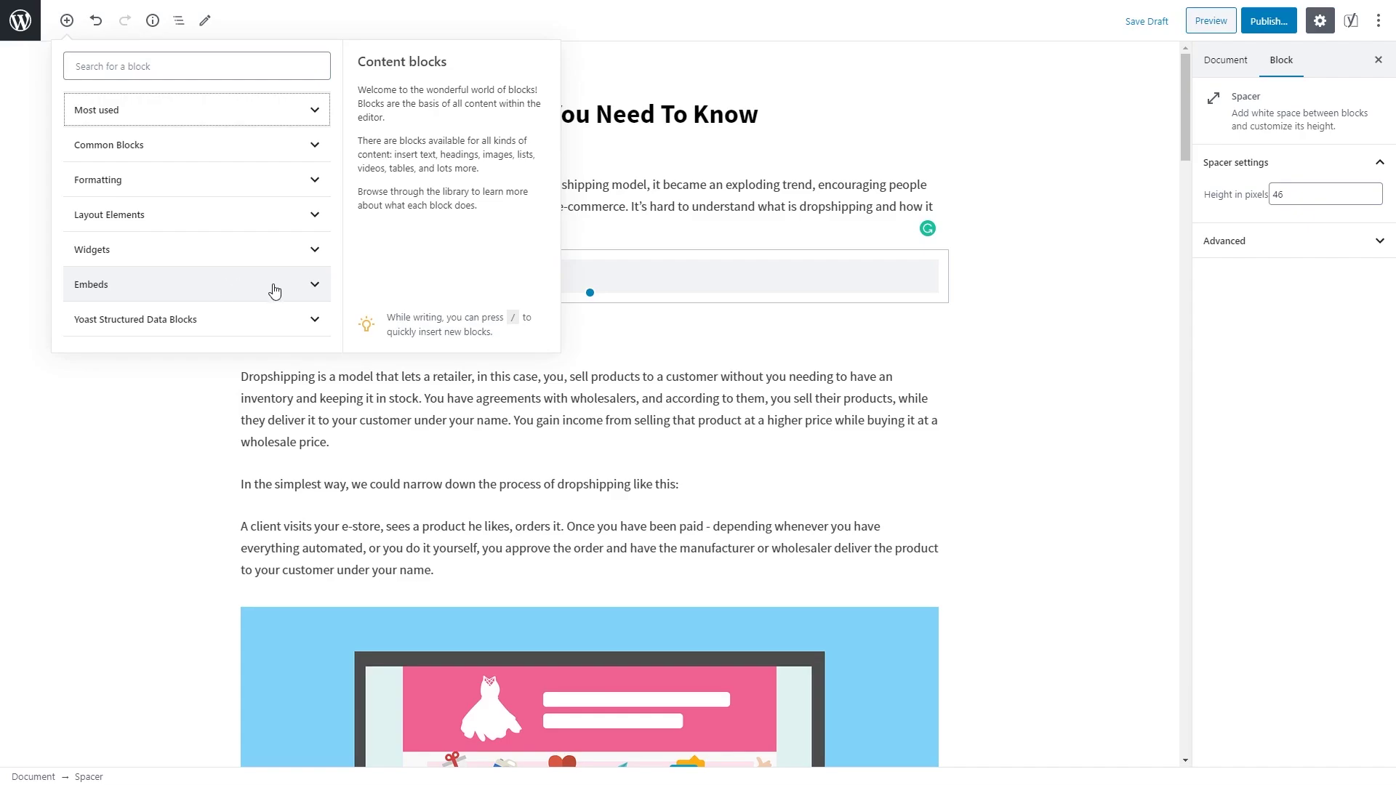
left_click(311, 284)
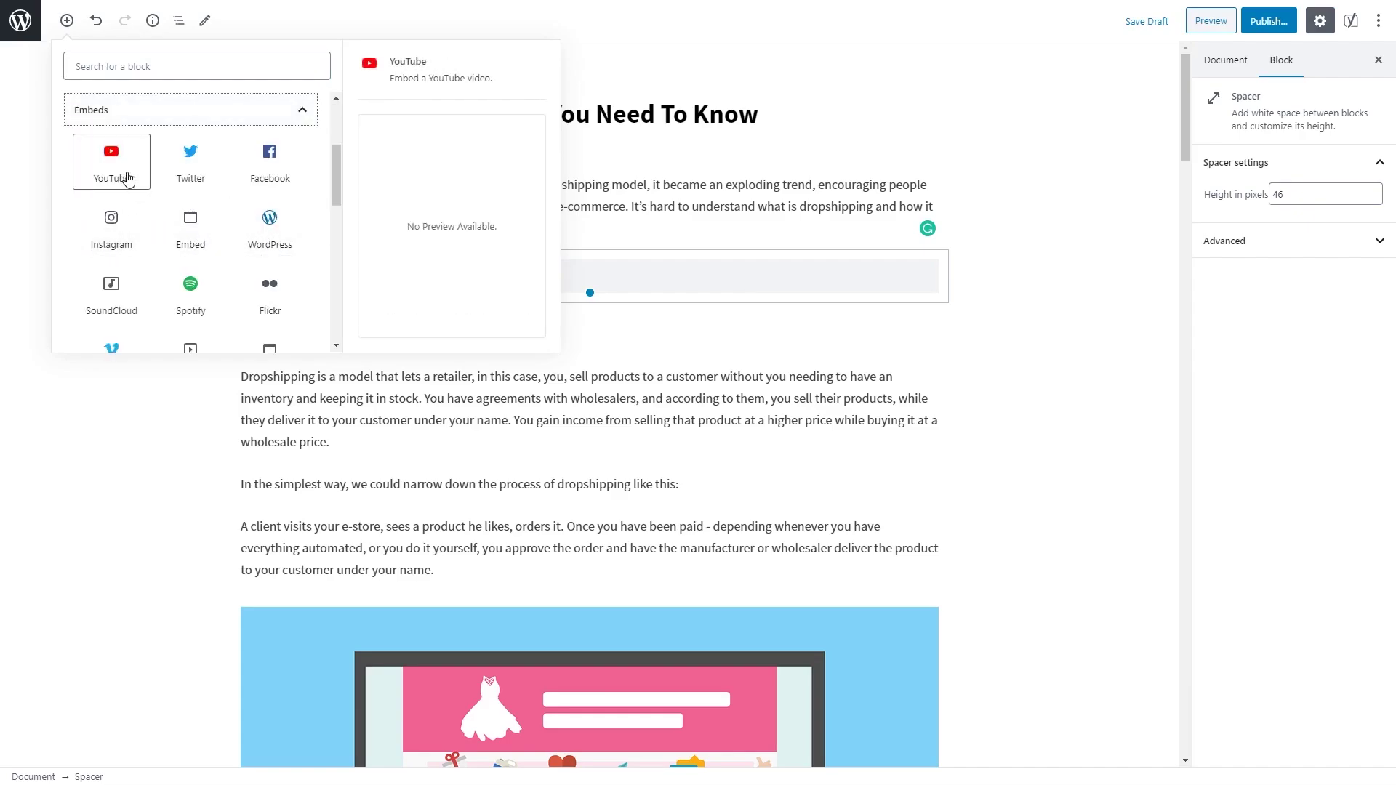
left_click(299, 112)
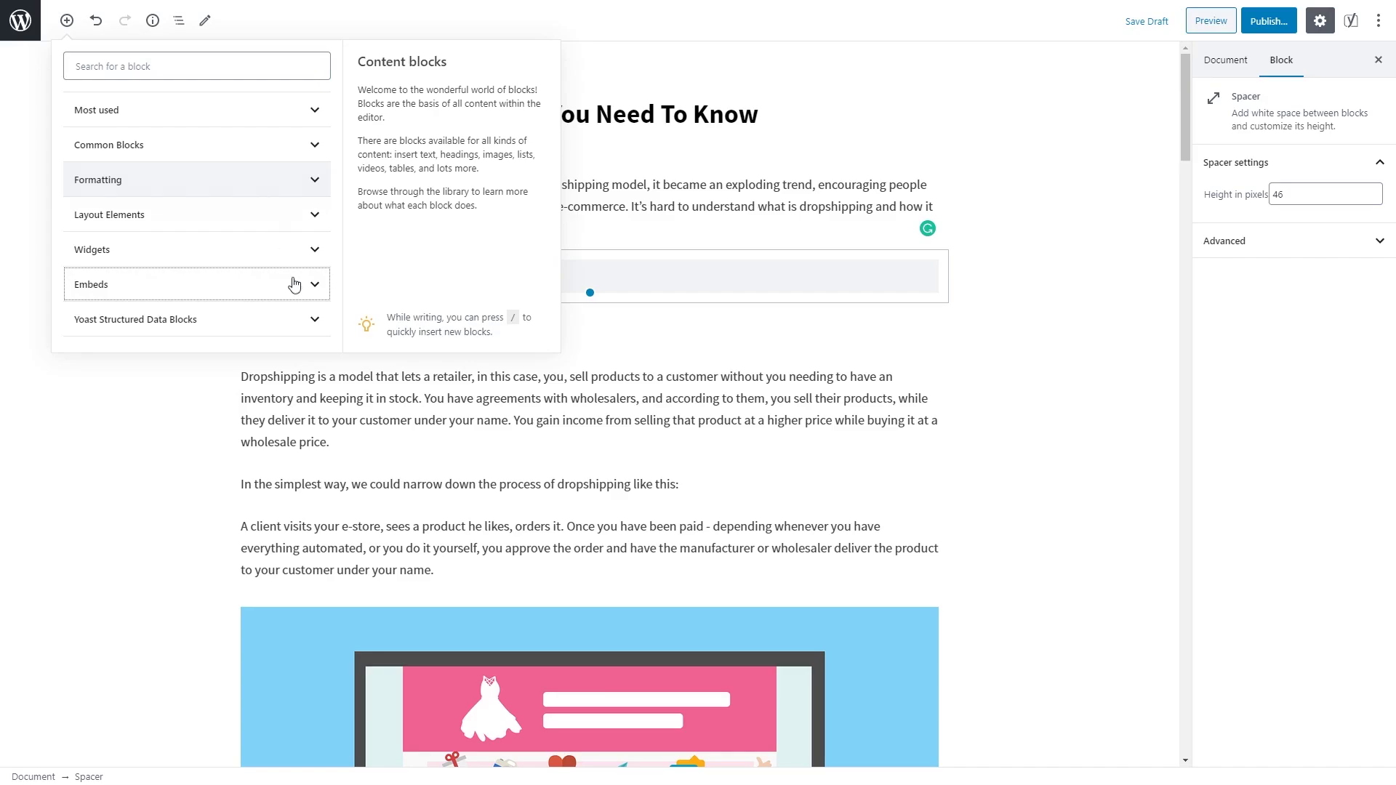
left_click(357, 398)
Step: Select the spacer under the intro and try moving it below the heading and back
left_click(369, 186)
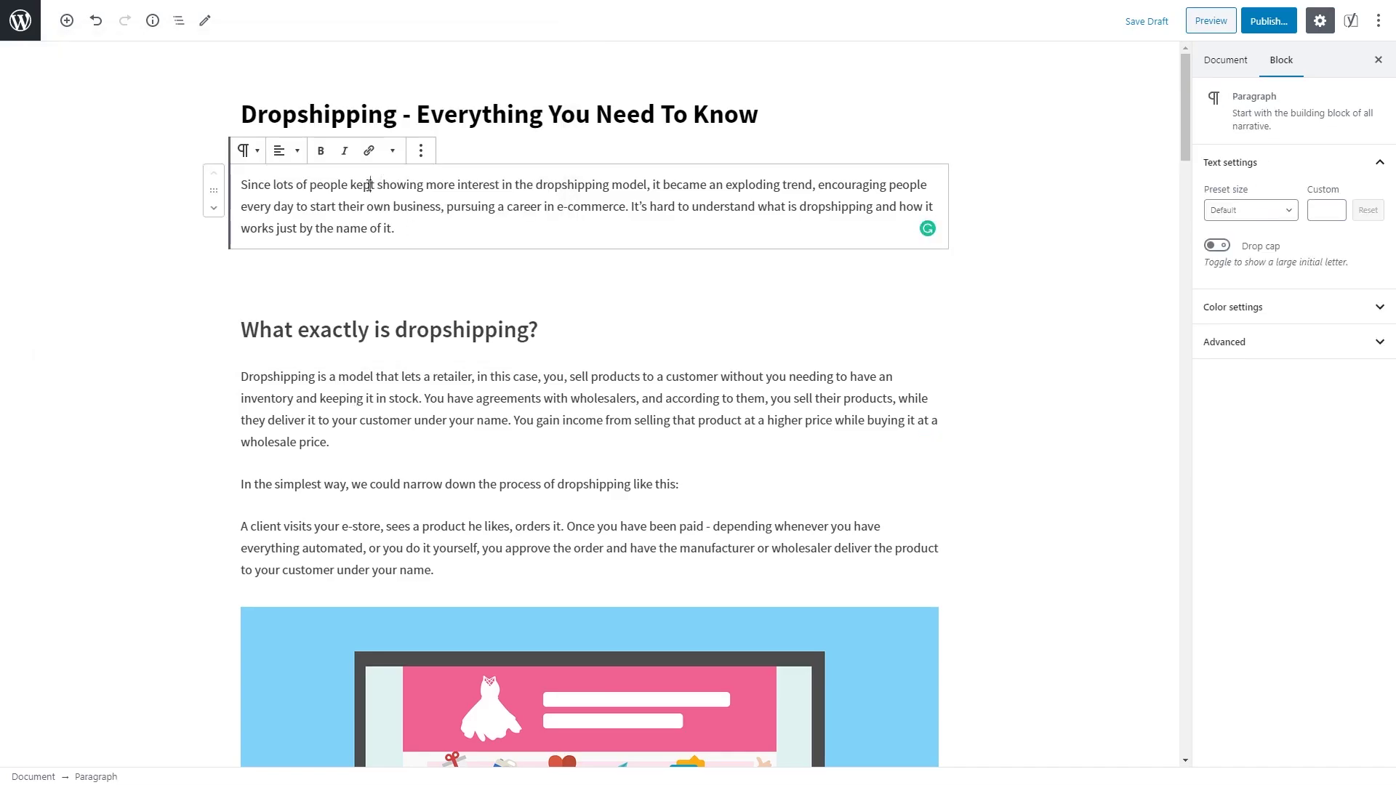
left_click(370, 280)
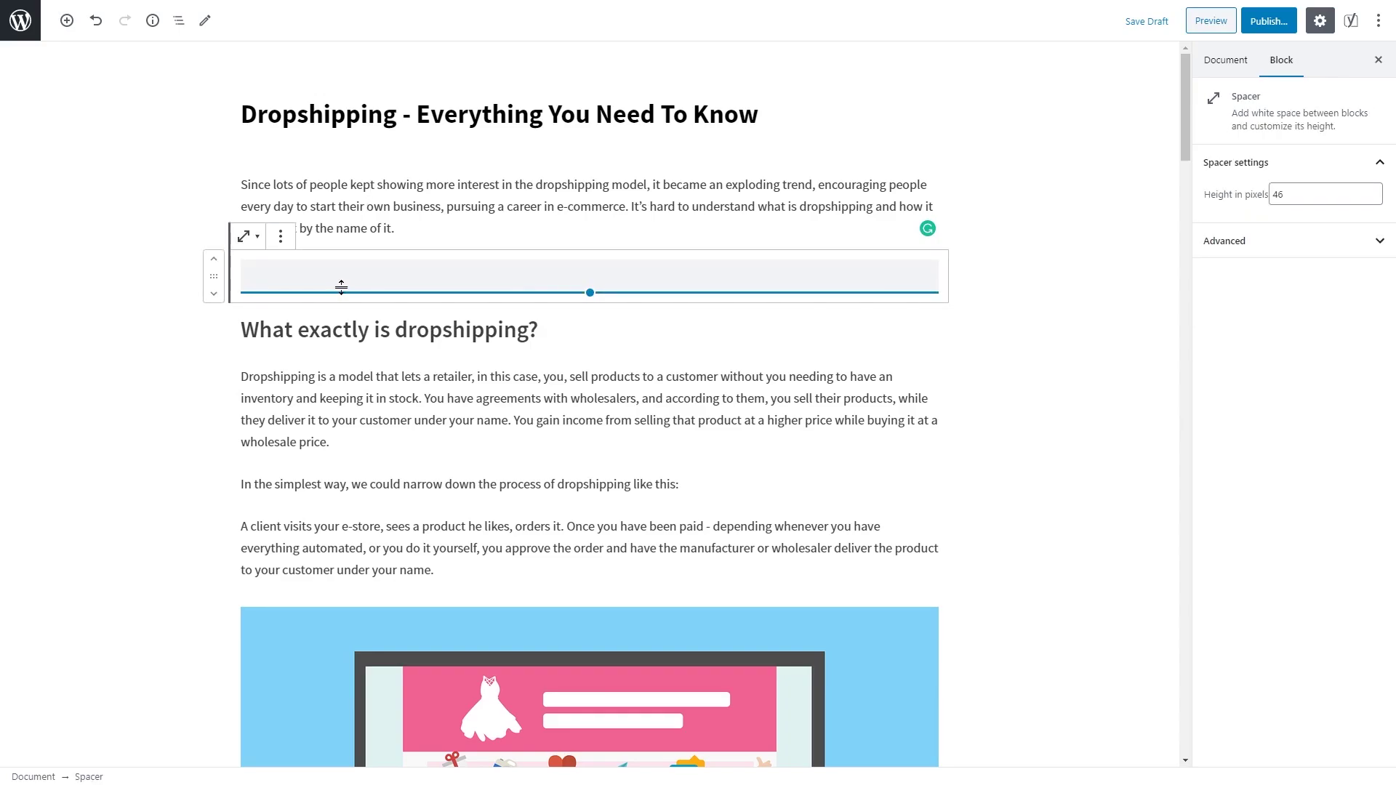
left_click(214, 294)
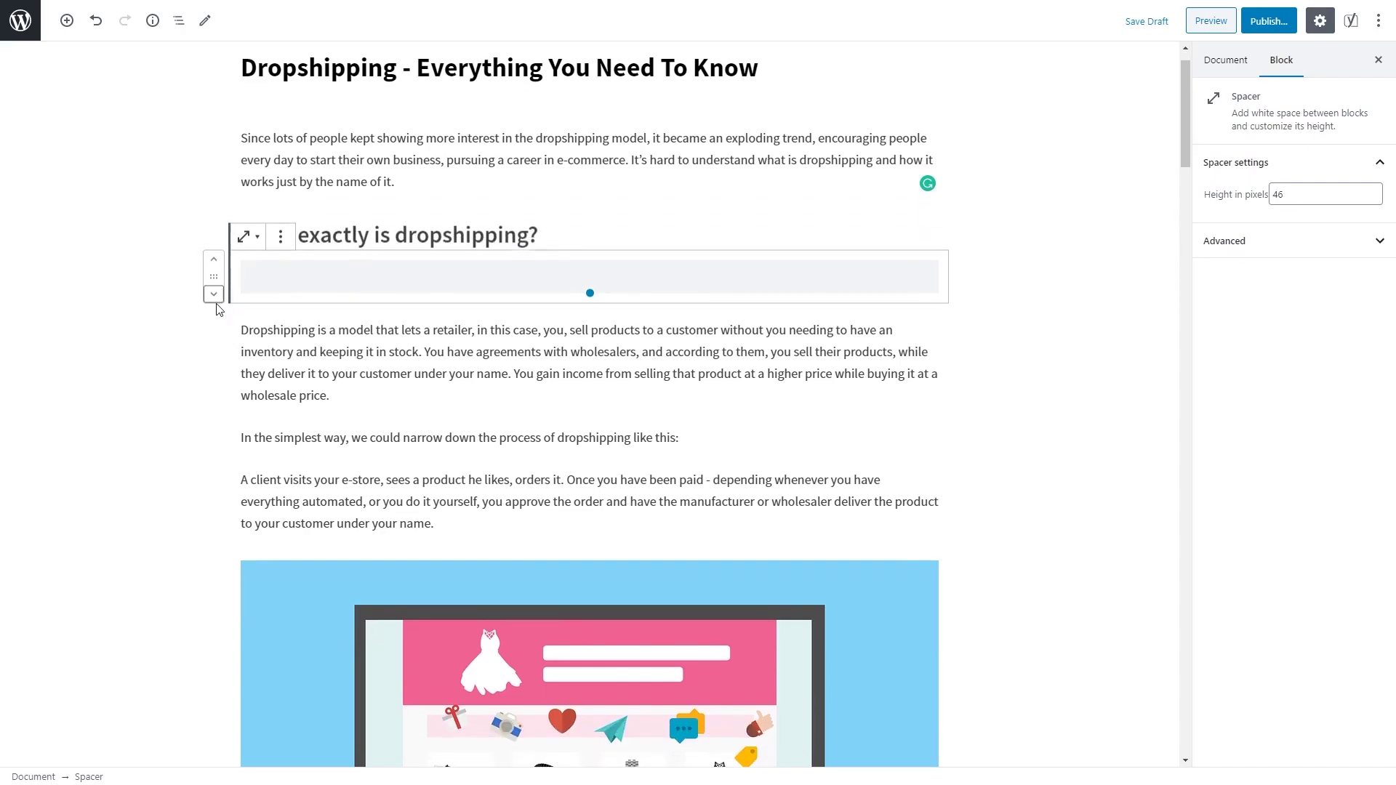
left_click(214, 259)
mouse_move(218, 280)
left_mouse_down()
mouse_move(211, 424)
mouse_move(190, 454)
mouse_move(206, 415)
mouse_move(202, 297)
left_mouse_up()
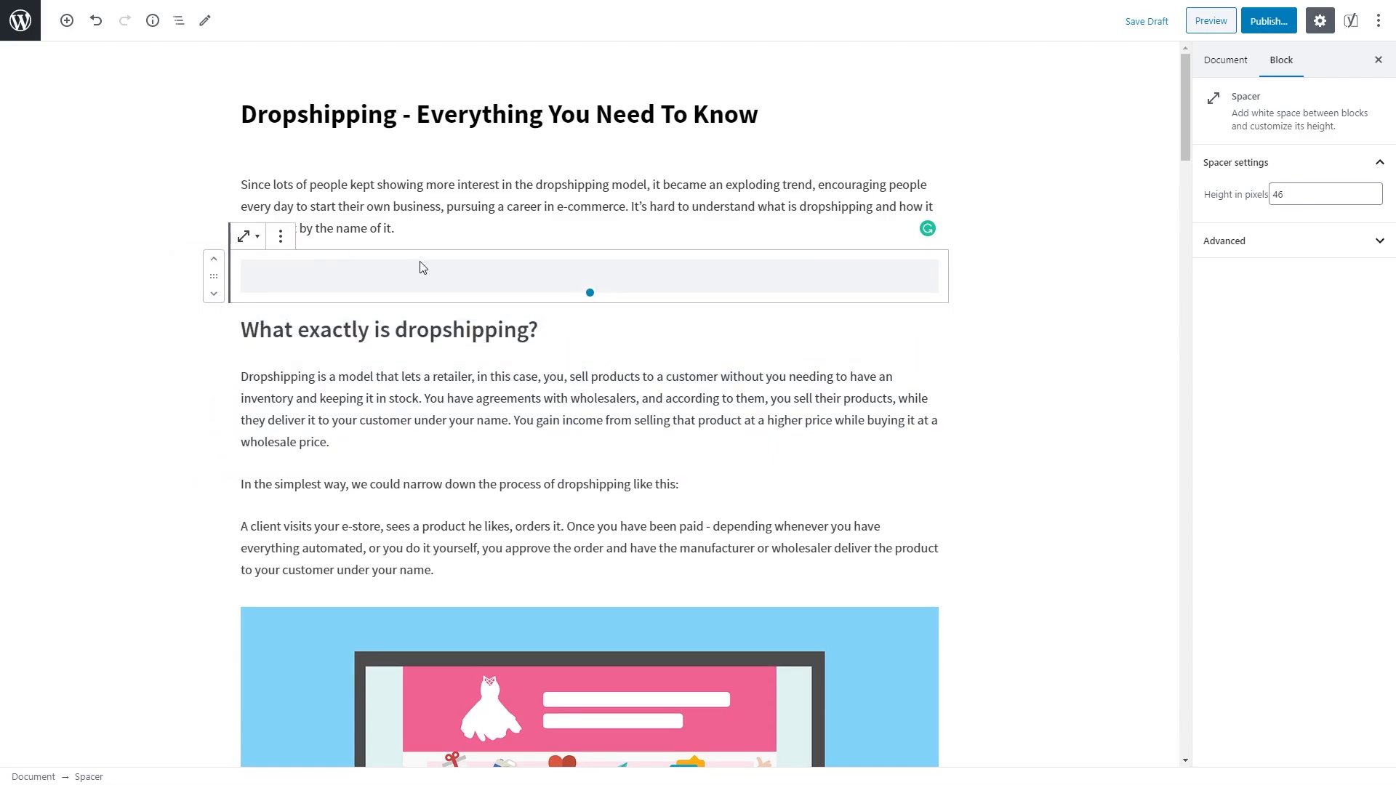
Step: Shrink the spacer to 42 pixels, then duplicate it and remove the copy
mouse_move(588, 291)
left_mouse_down()
mouse_move(592, 274)
mouse_move(589, 289)
left_mouse_up()
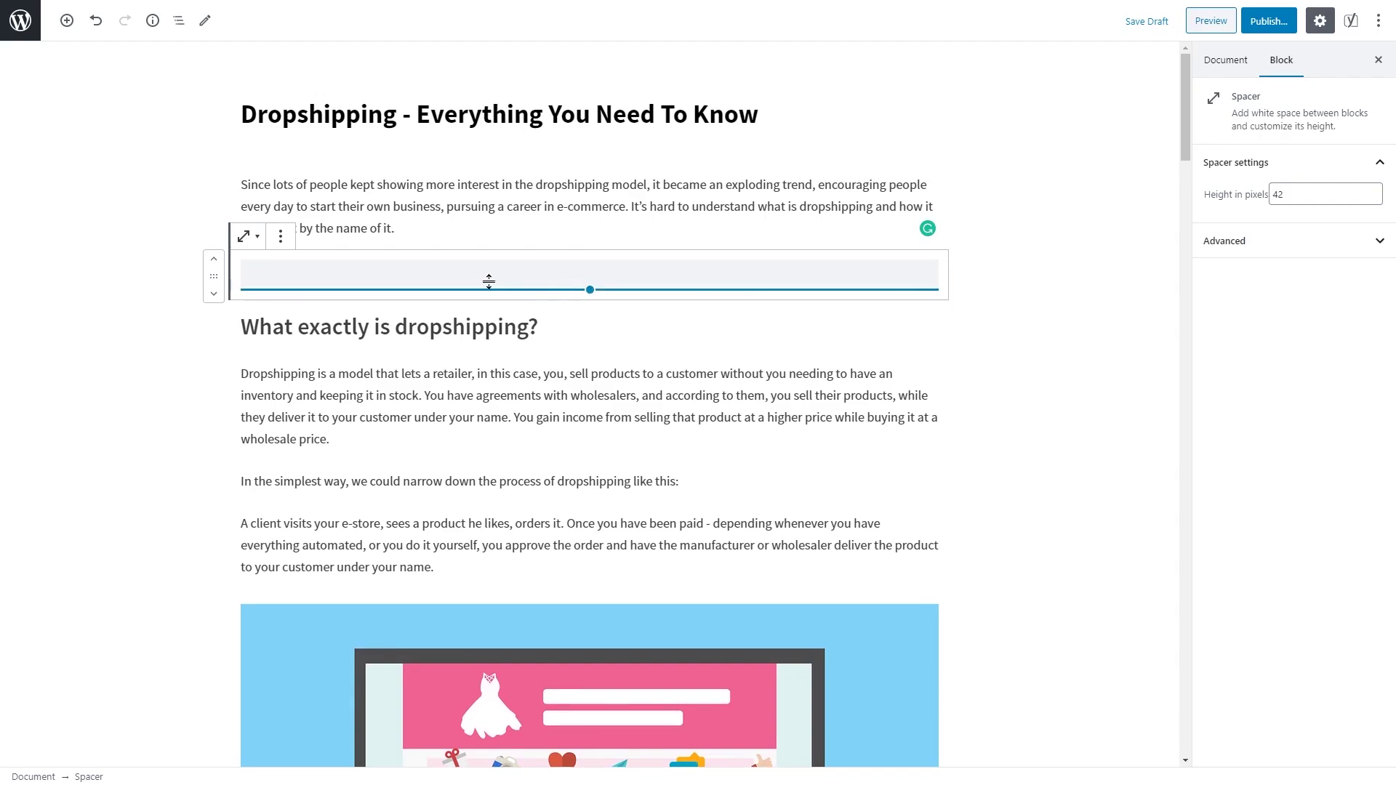
left_click(281, 237)
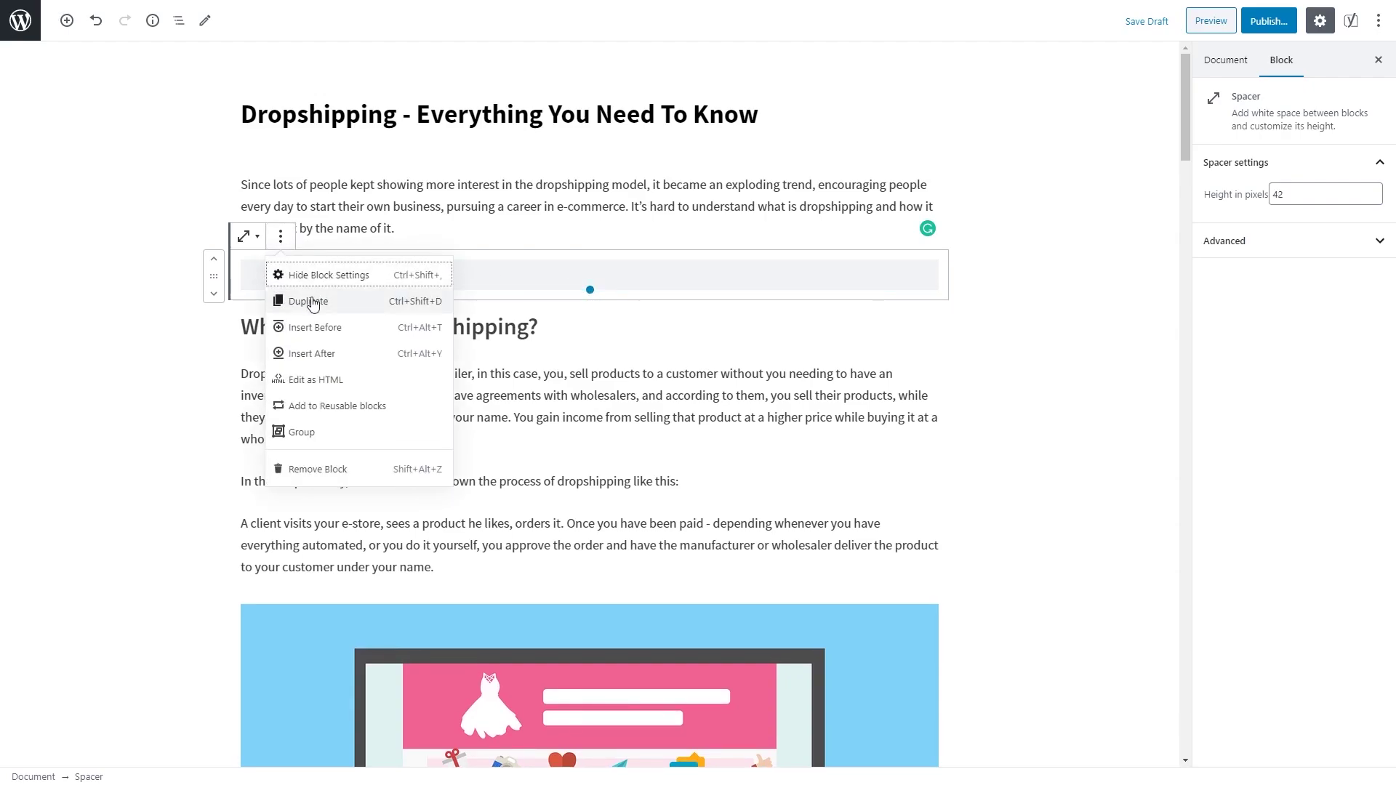
left_click(311, 301)
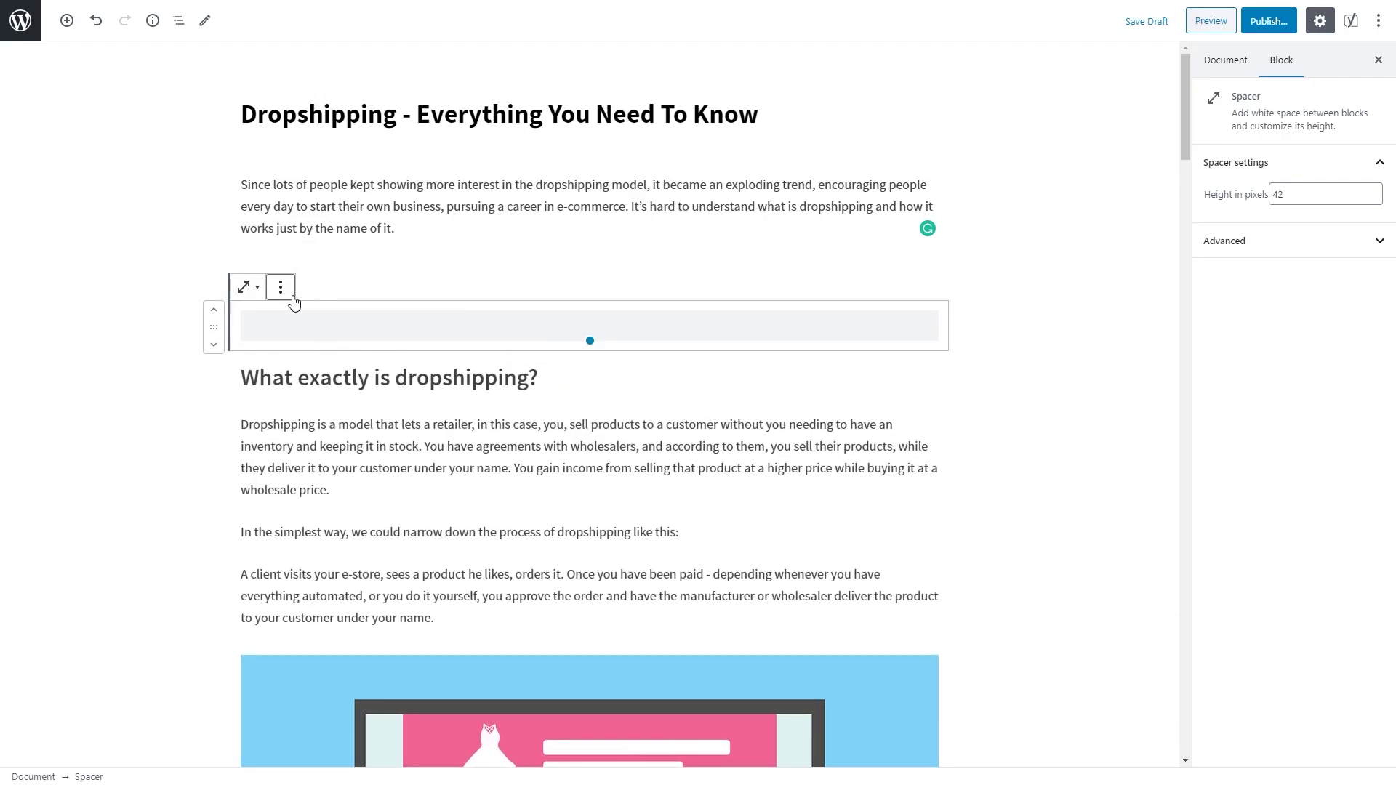
left_click(289, 294)
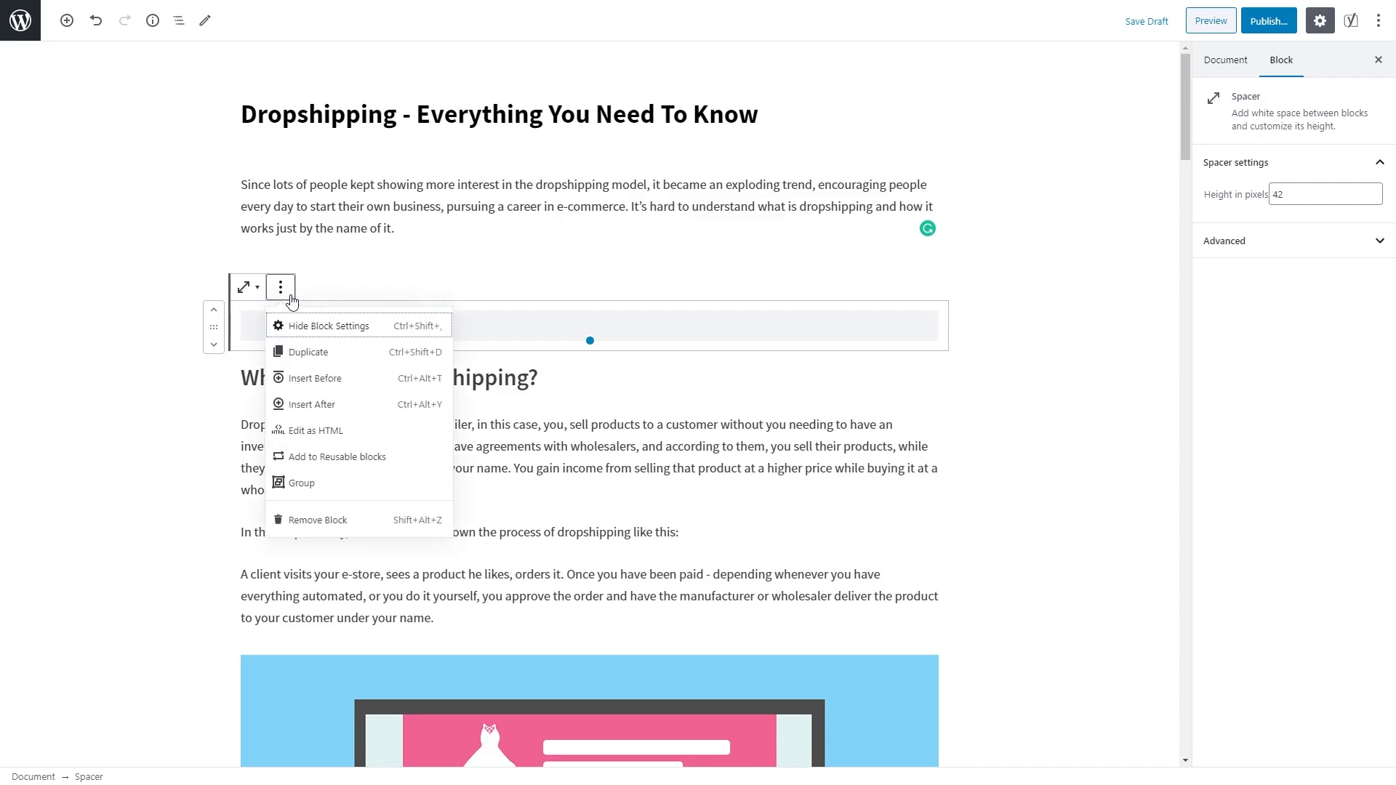
left_click(330, 520)
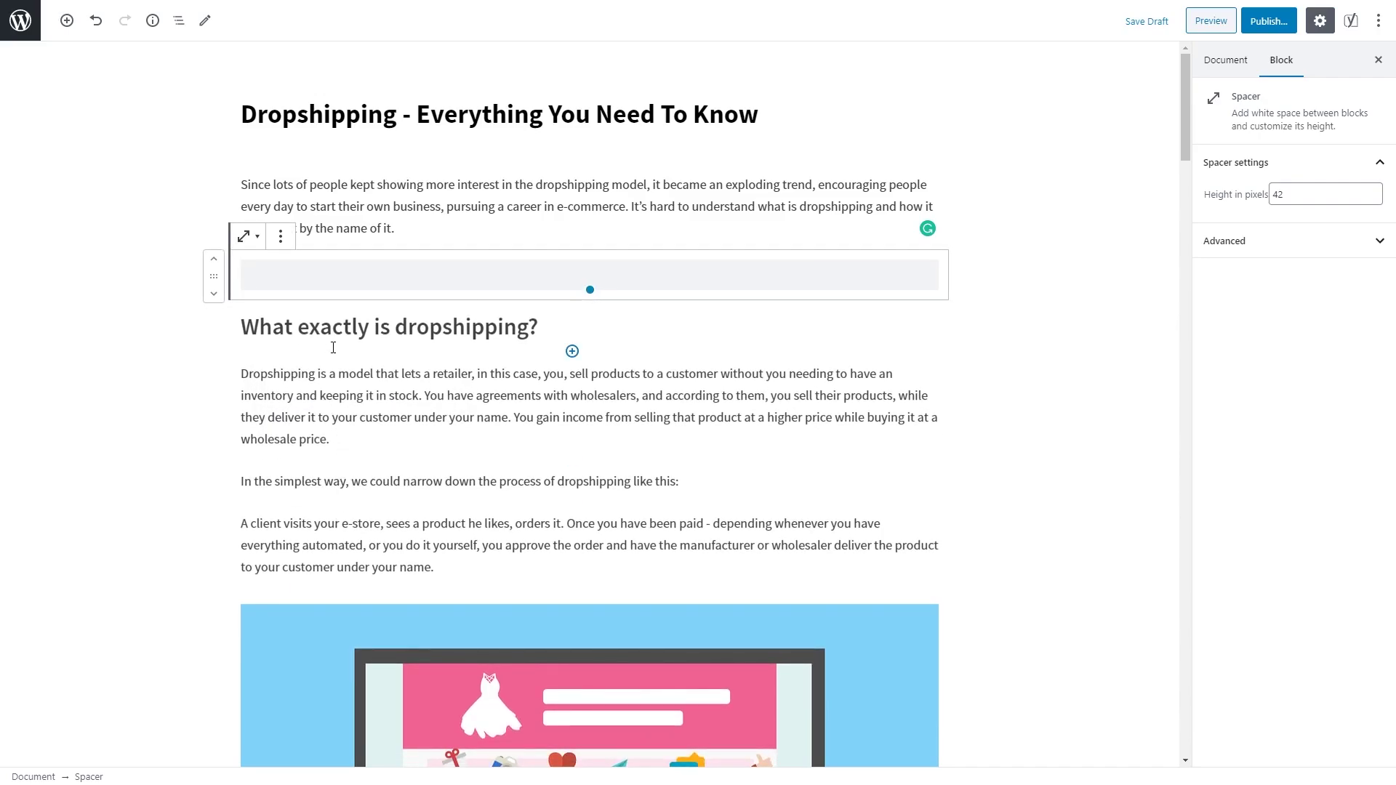
left_click(336, 206)
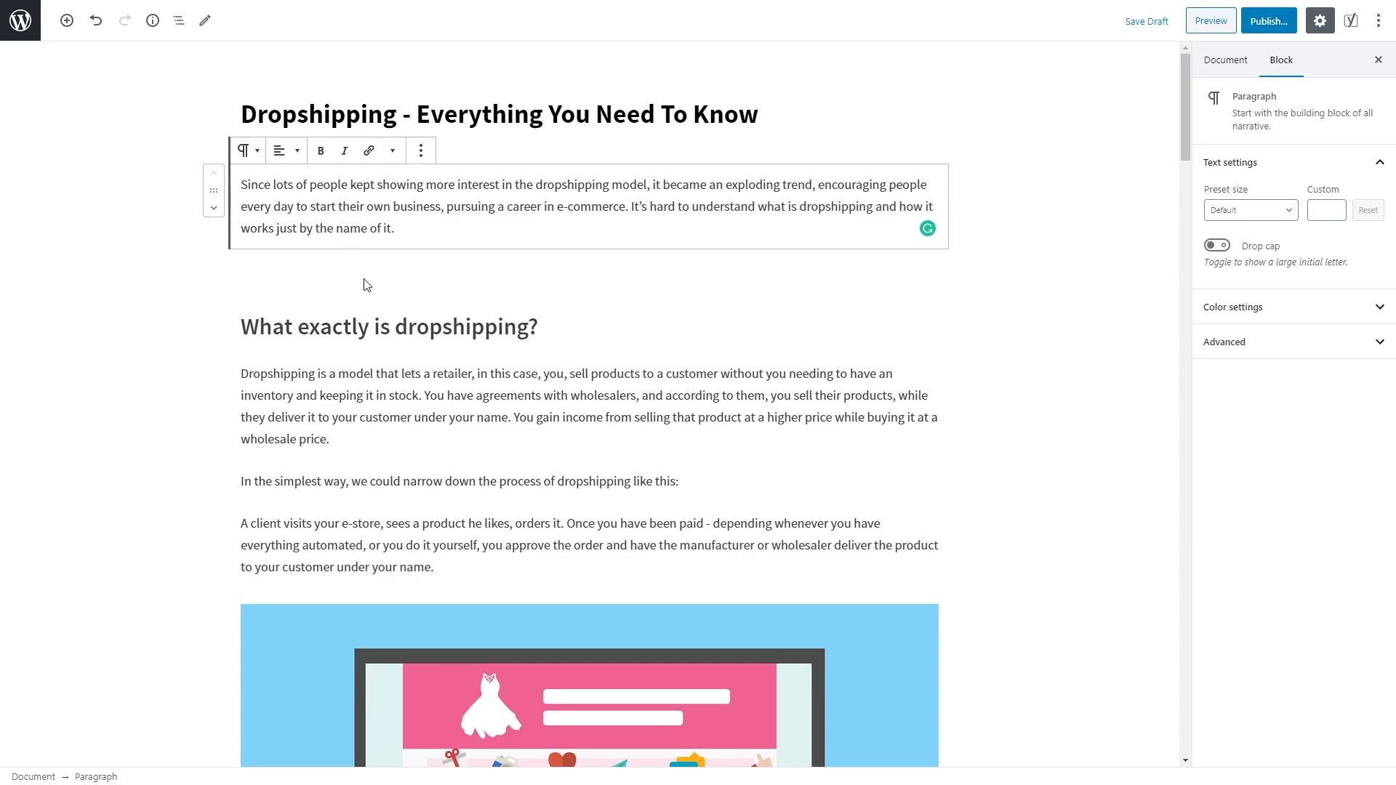
triple_click(369, 322)
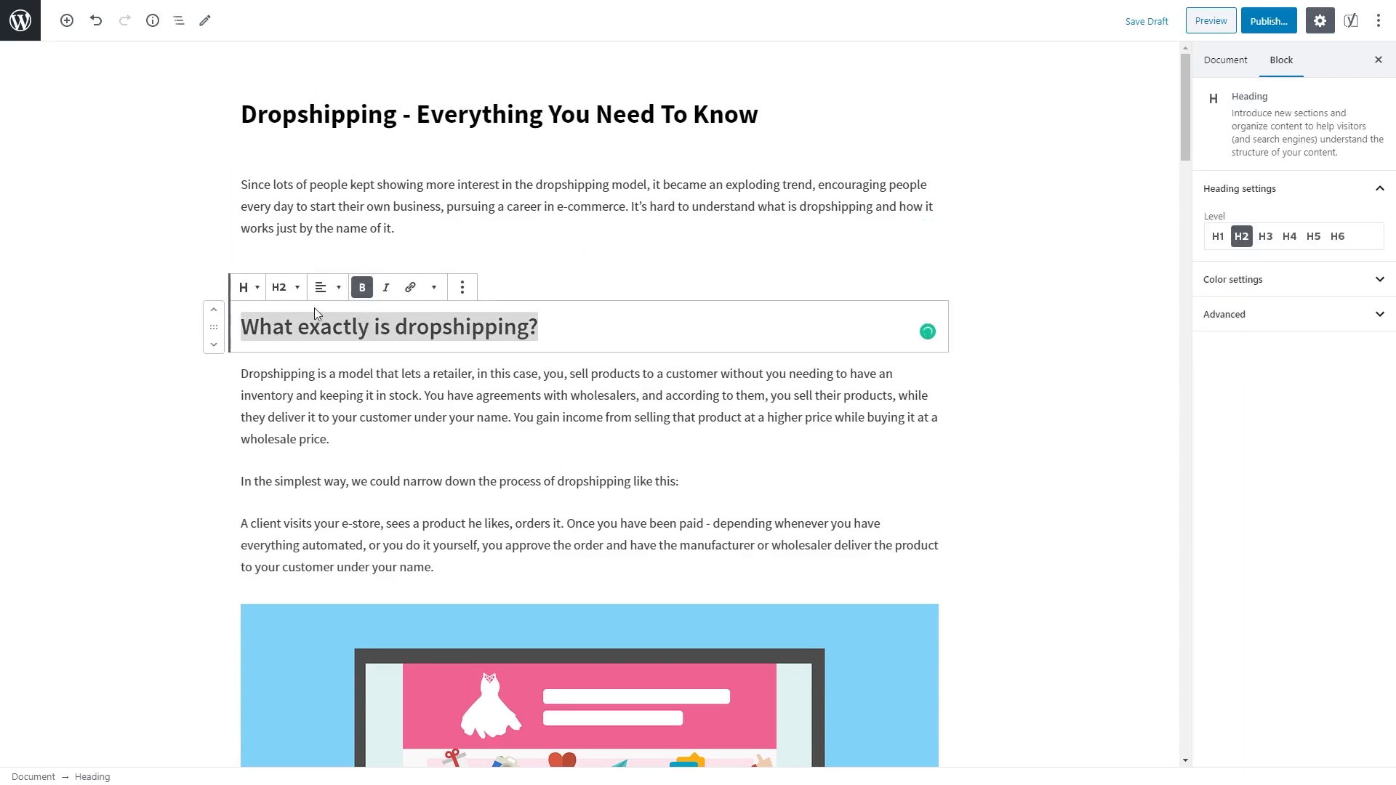
left_click(286, 288)
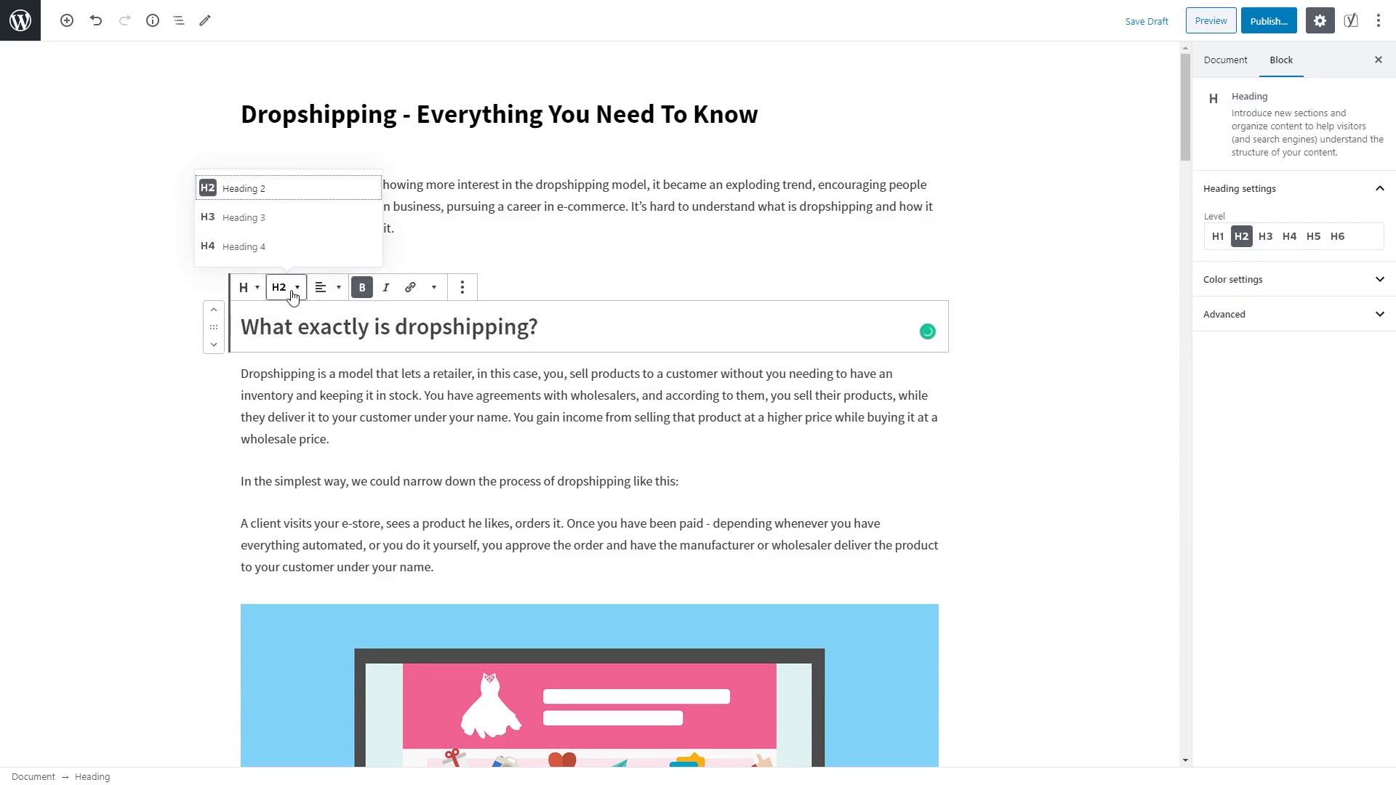
left_click(290, 297)
left_click(317, 390)
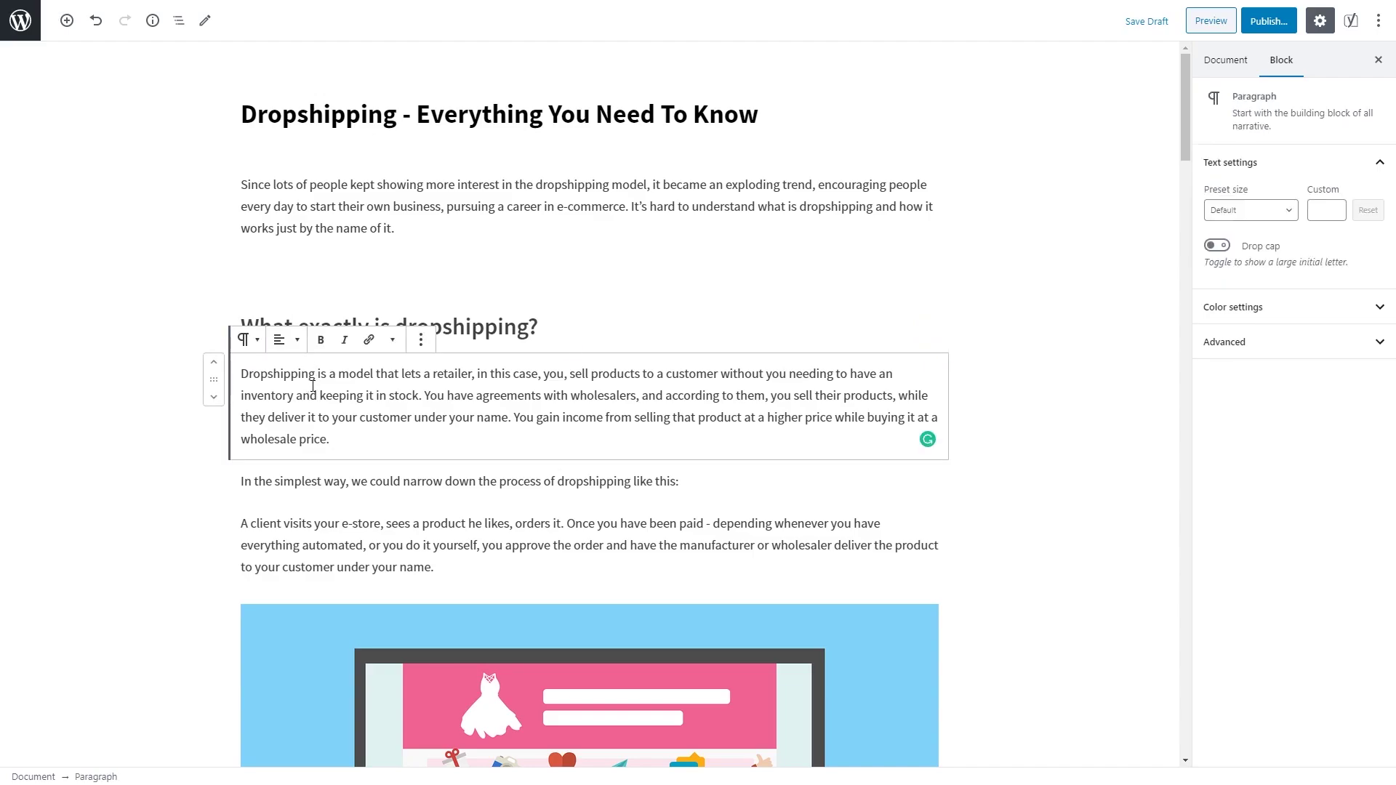
scroll(349, 422, "down", 7)
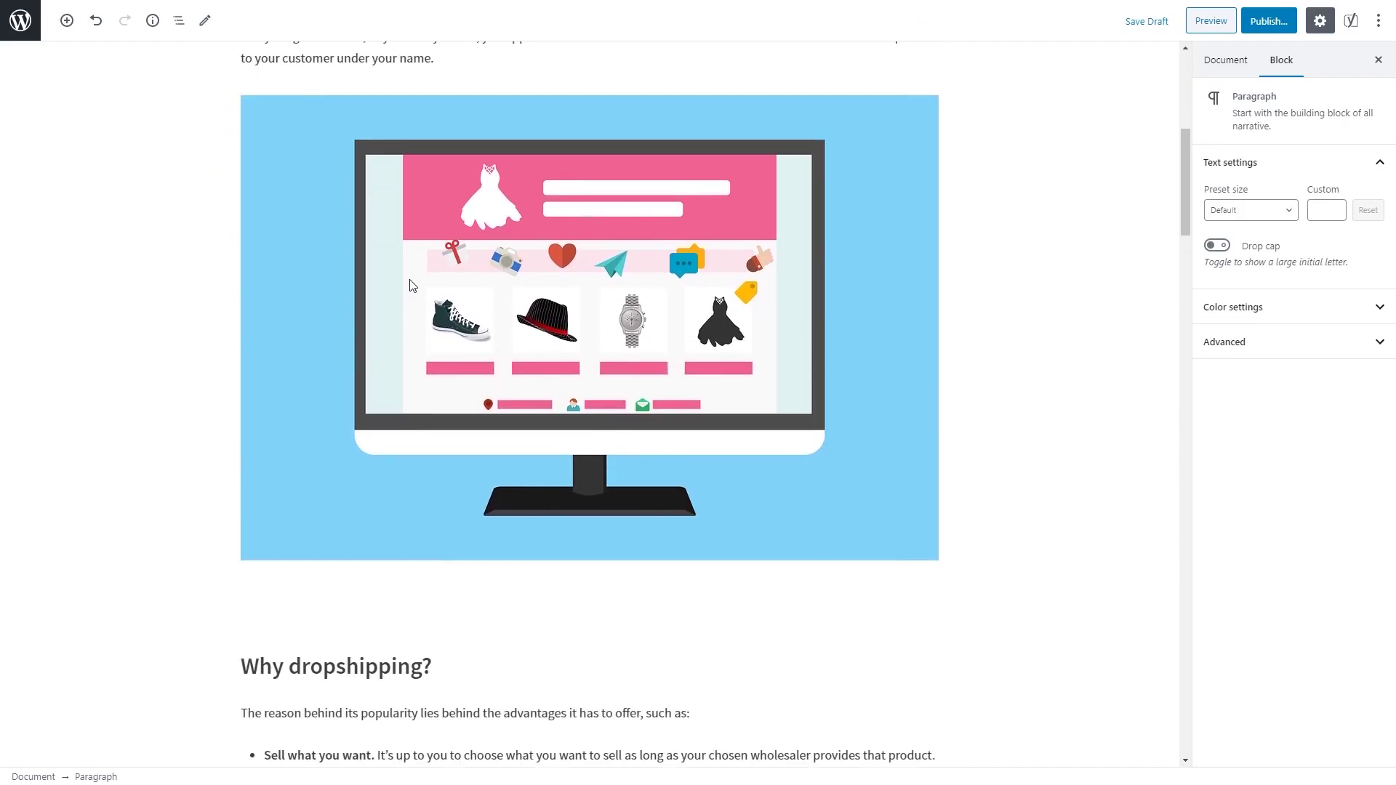
left_click(412, 280)
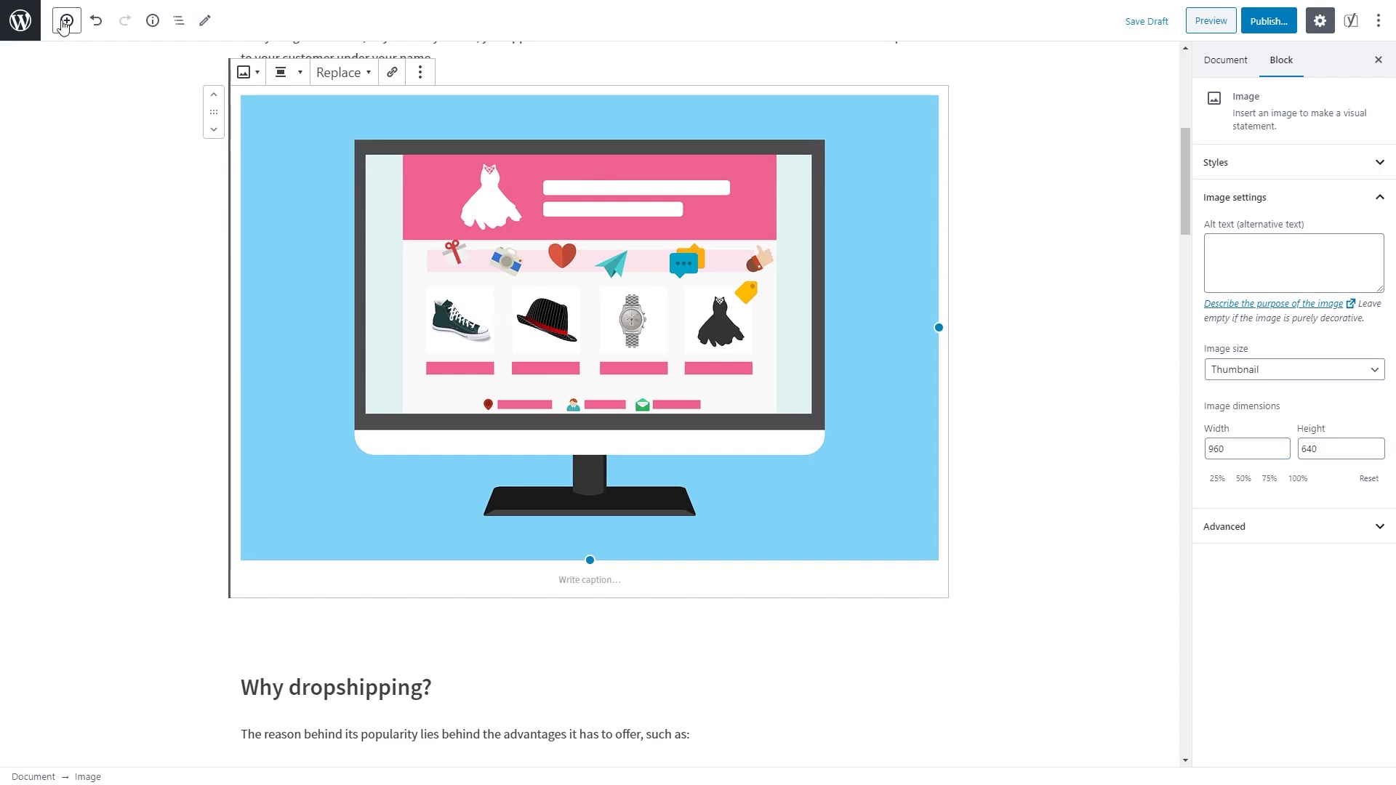
left_click(66, 20)
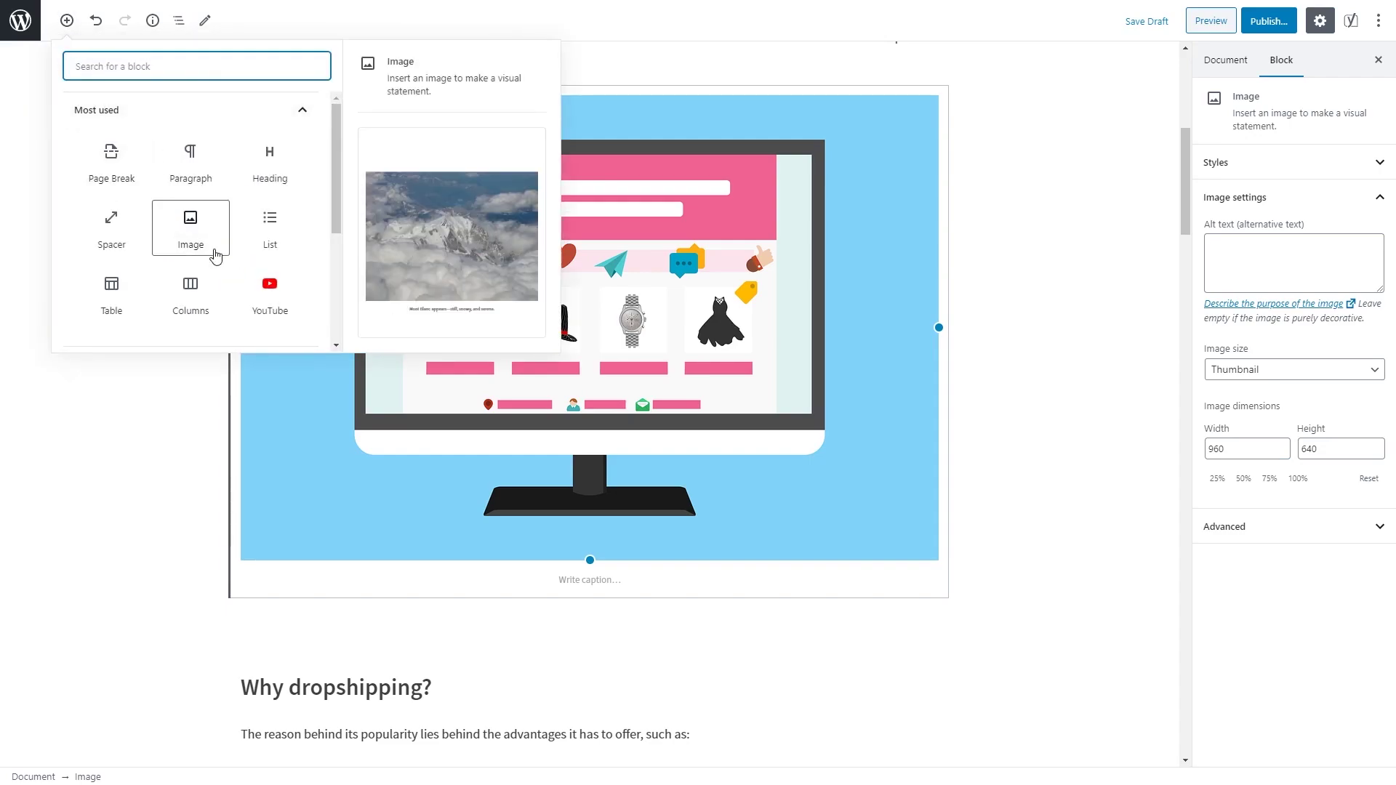
left_click(67, 21)
scroll(337, 451, "down", 2)
scroll(369, 476, "down", 4)
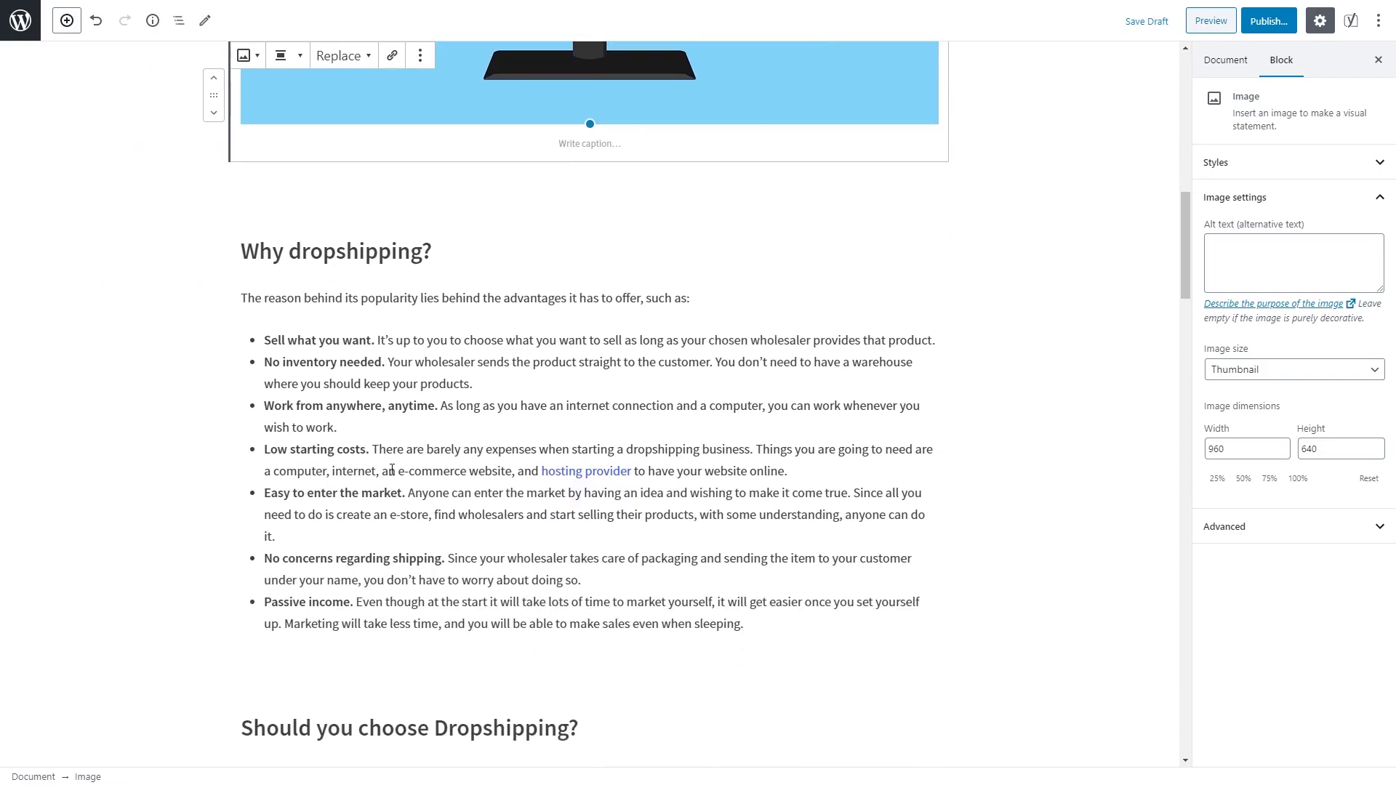
left_click_drag(251, 342, 374, 319)
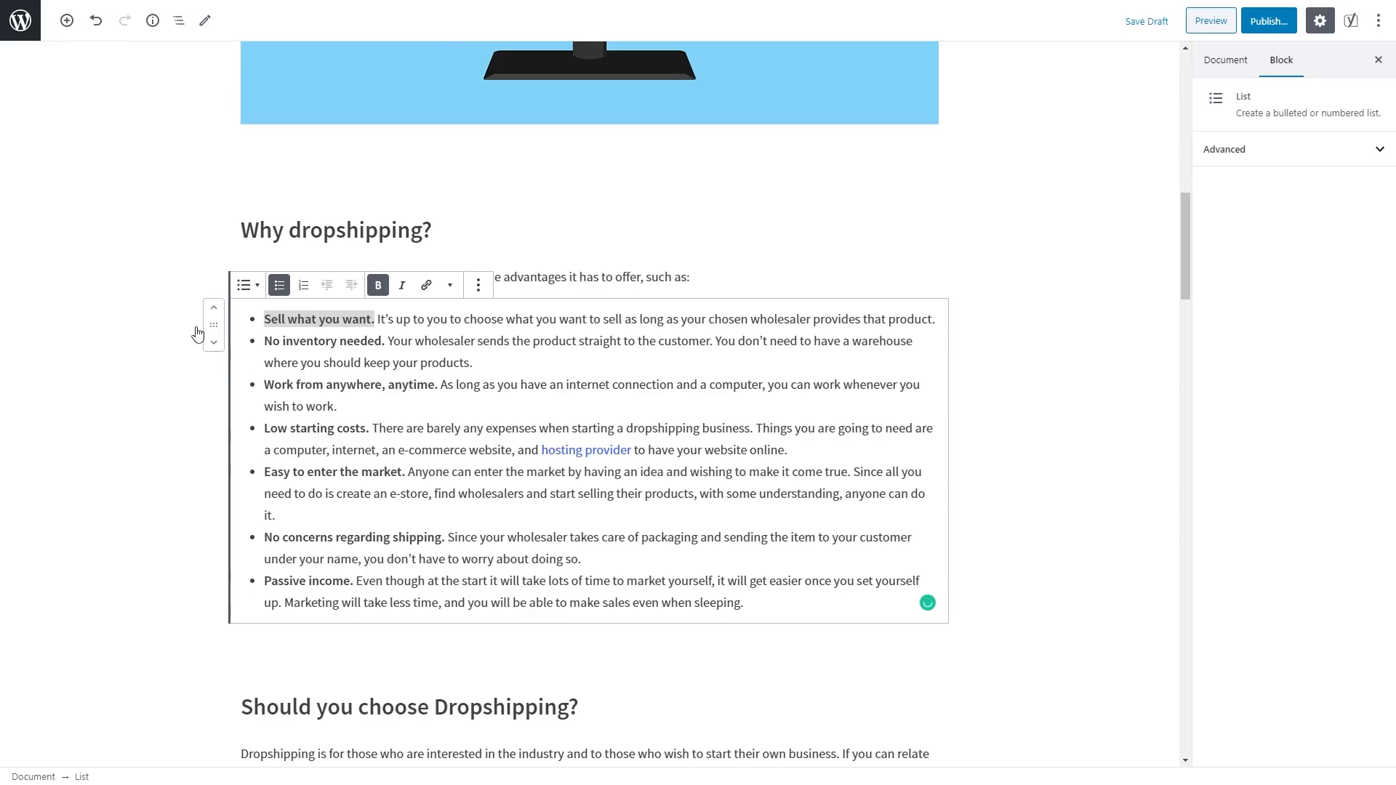
left_click(66, 20)
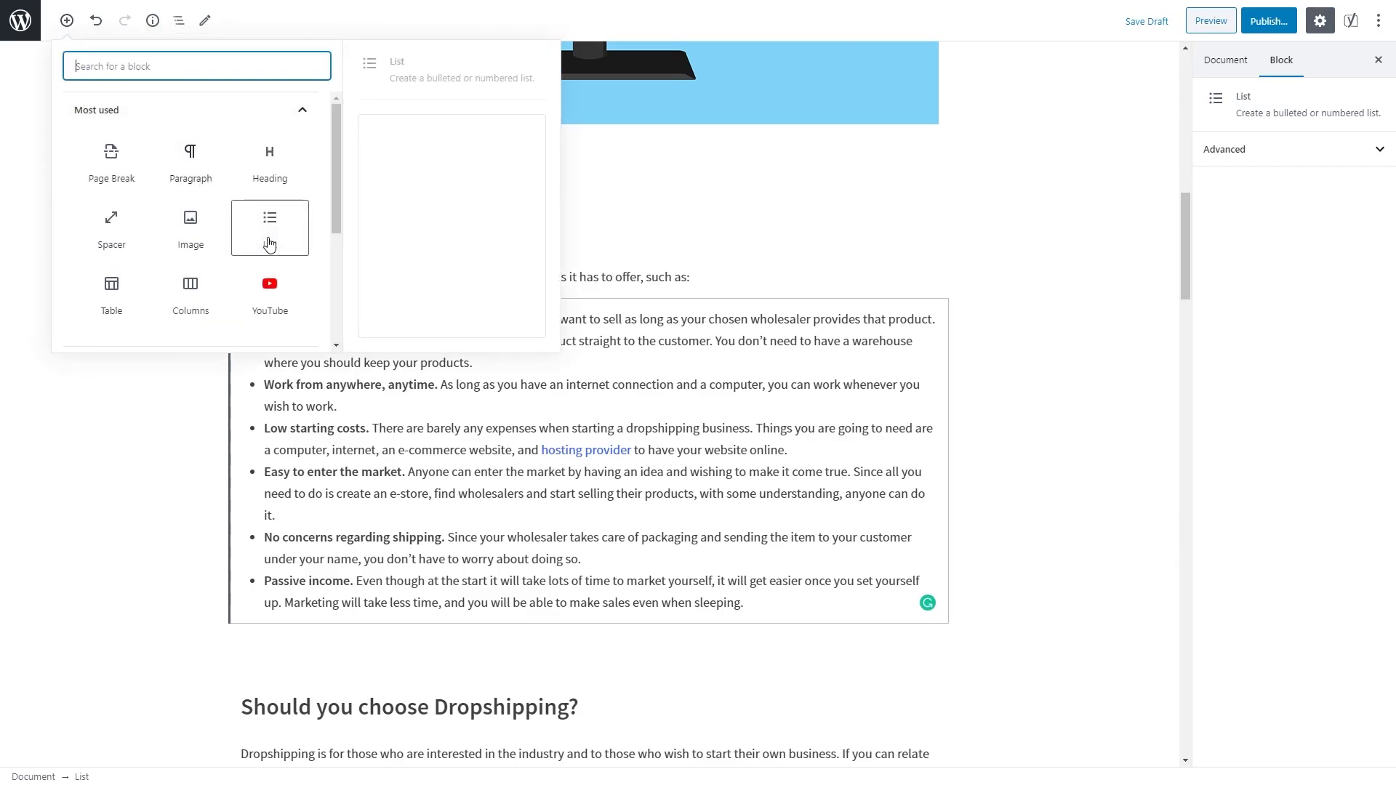
left_click(66, 21)
scroll(277, 262, "down", 5)
scroll(277, 262, "down", 7)
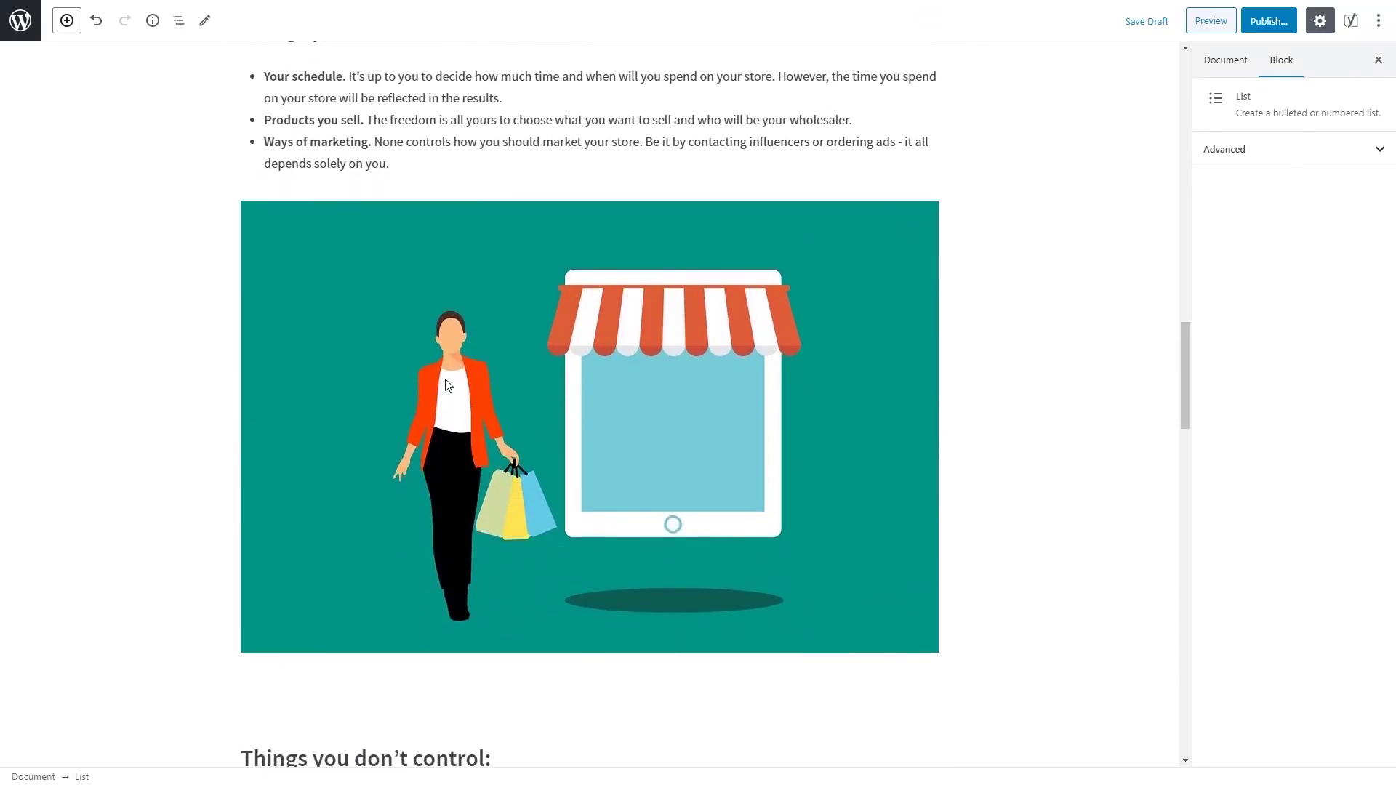
left_click(448, 386)
scroll(510, 372, "down", 7)
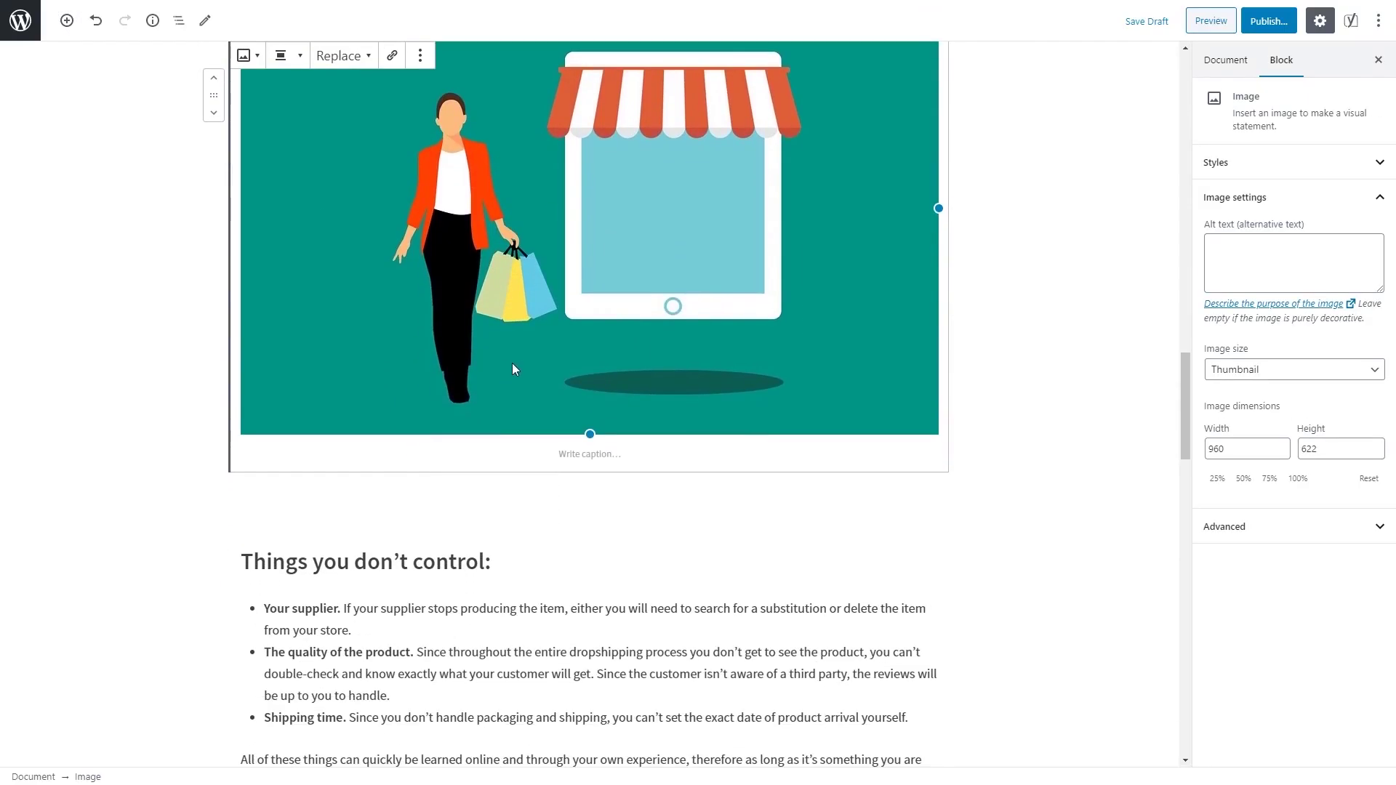
scroll(370, 279, "down", 6)
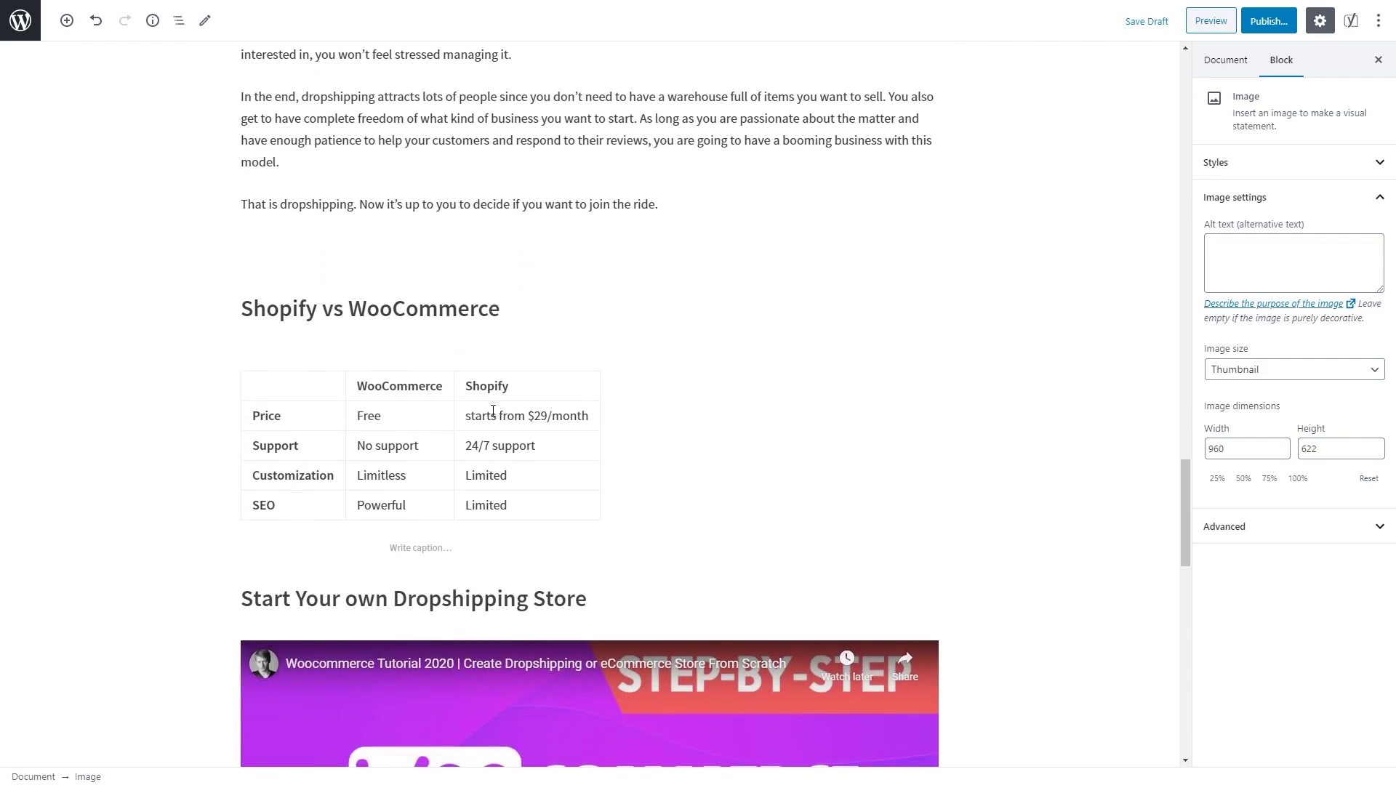
left_click(544, 457)
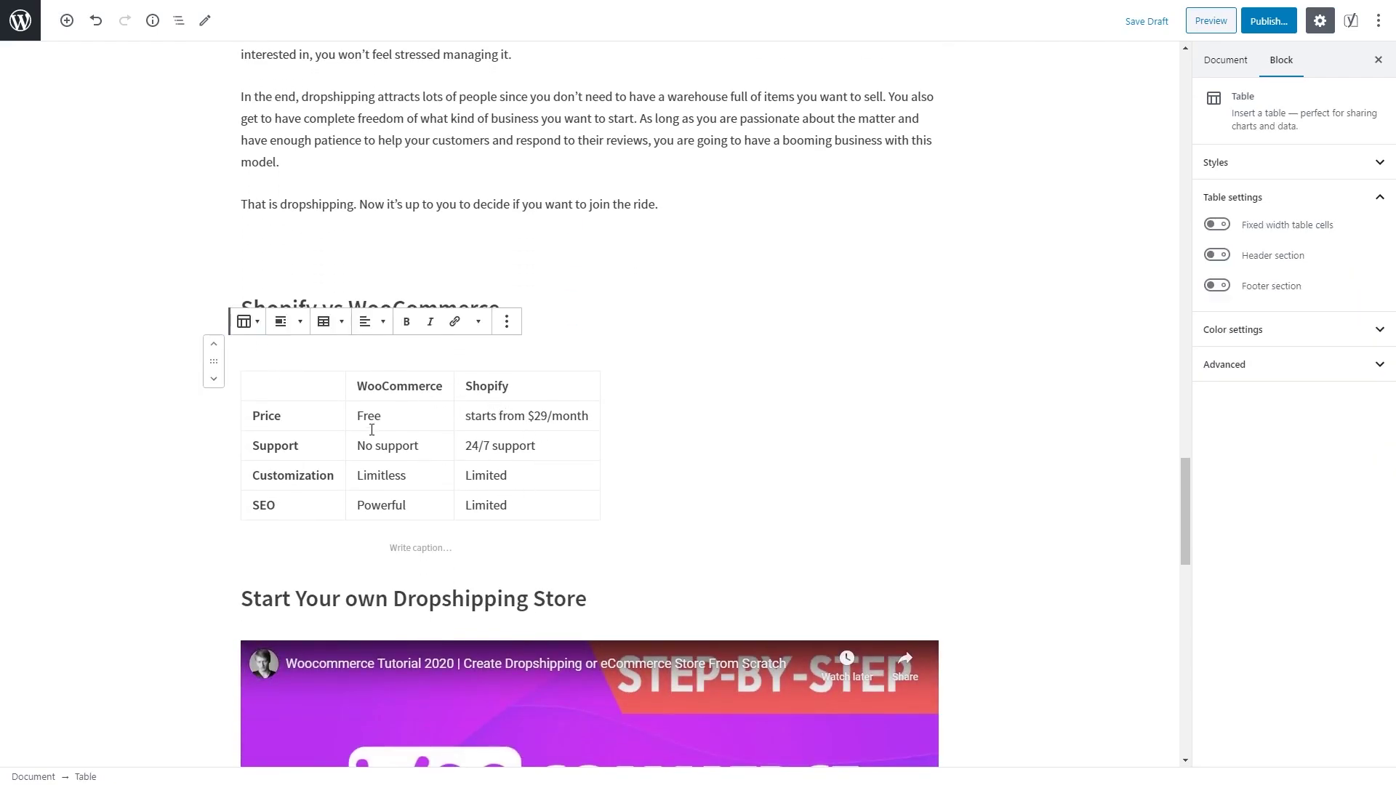
left_click(61, 23)
scroll(233, 211, "down", 3)
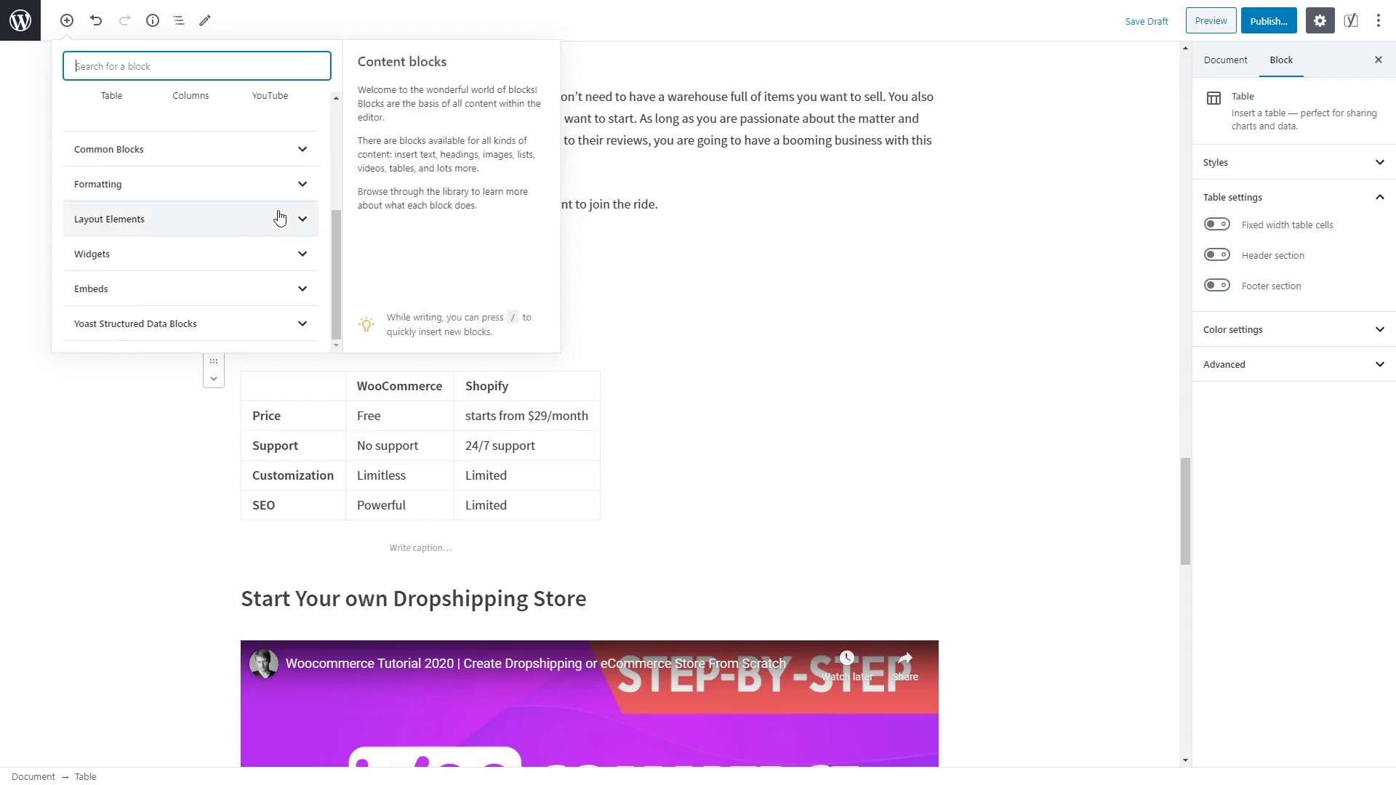
left_click(306, 181)
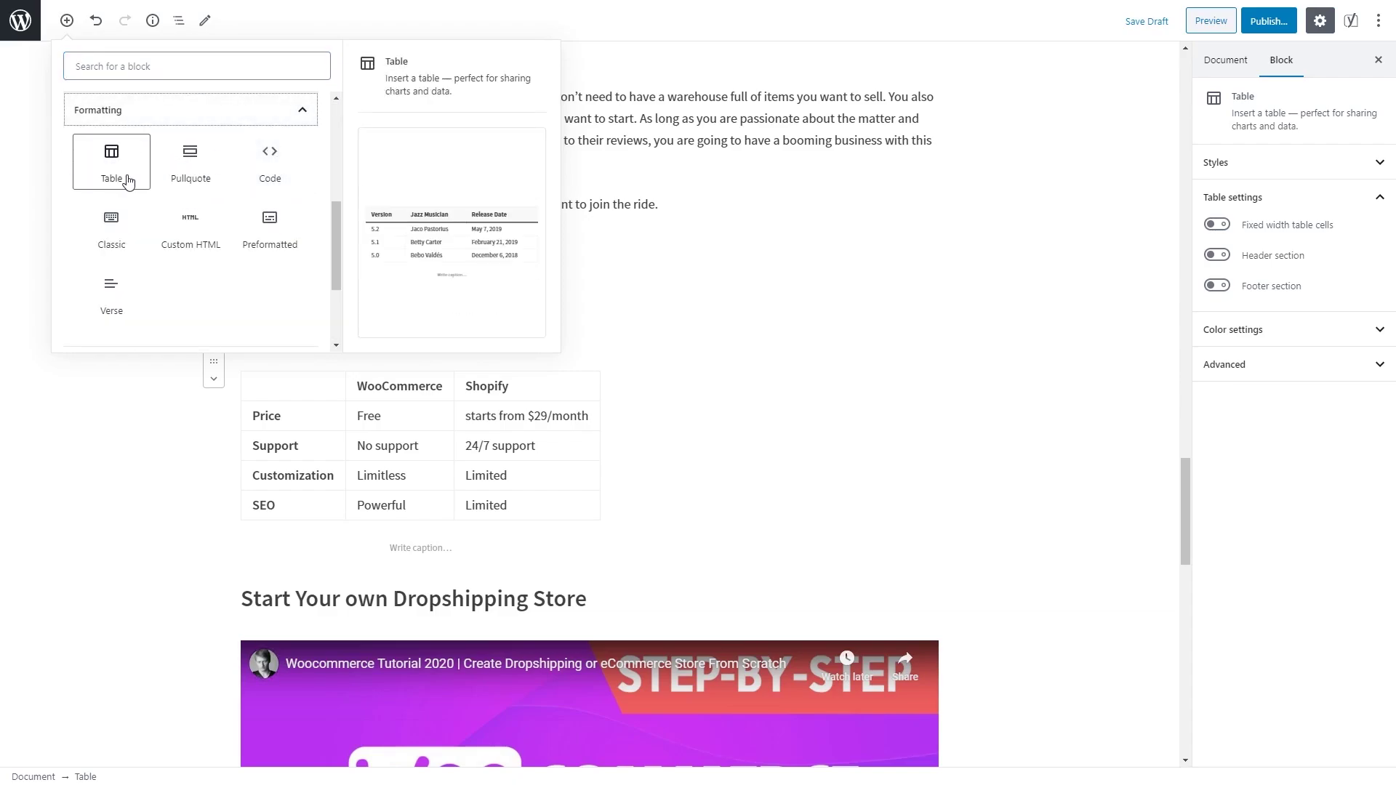
left_click(272, 110)
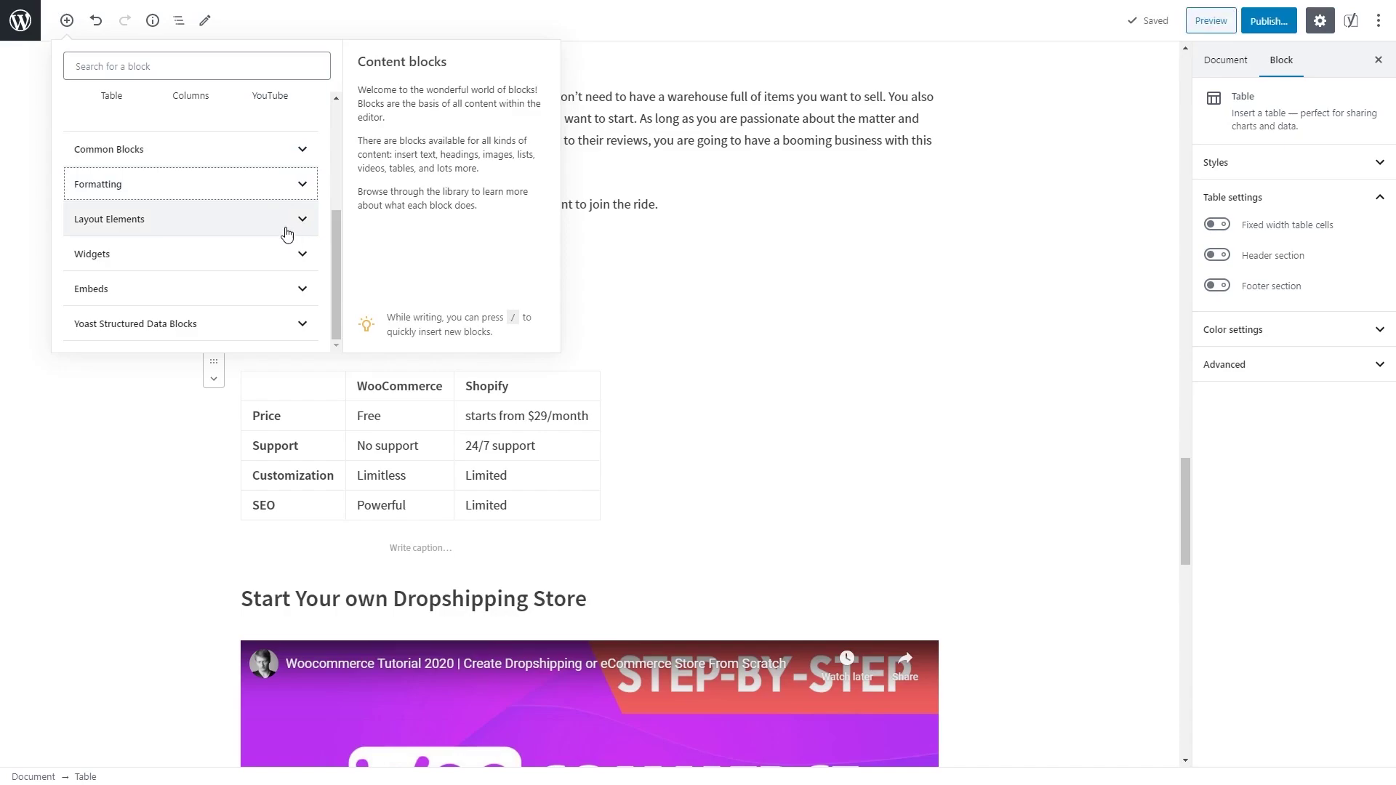
left_click(67, 21)
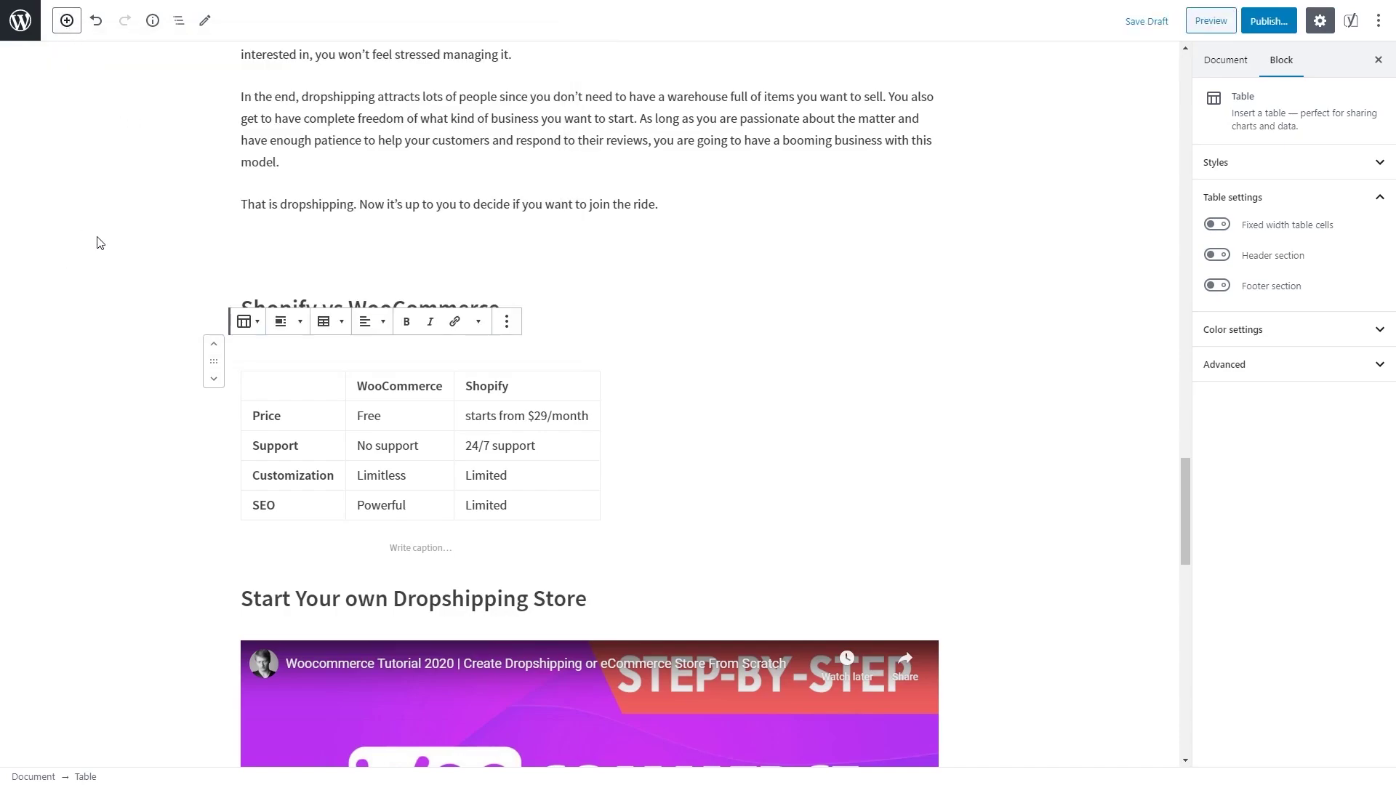
scroll(100, 242, "down", 5)
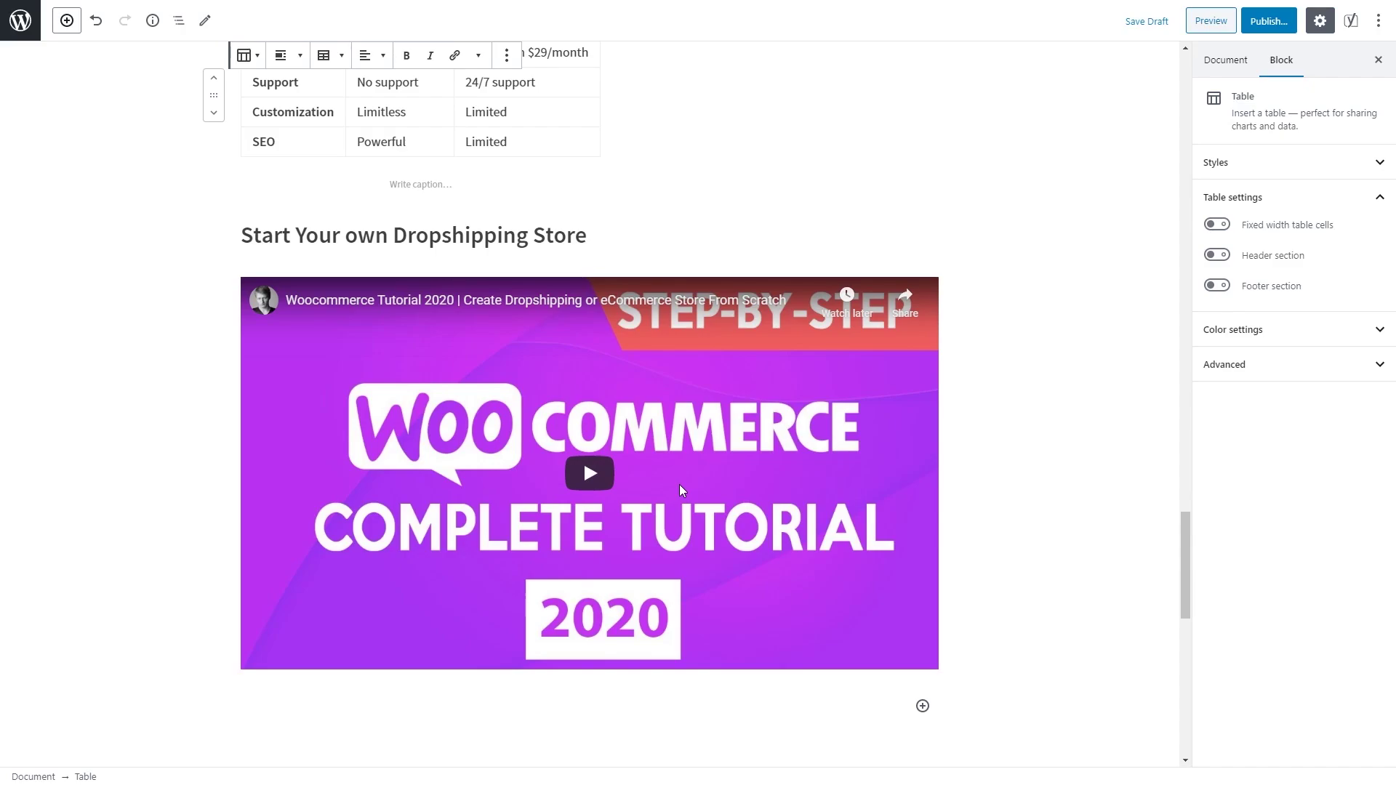
scroll(679, 484, "down", 5)
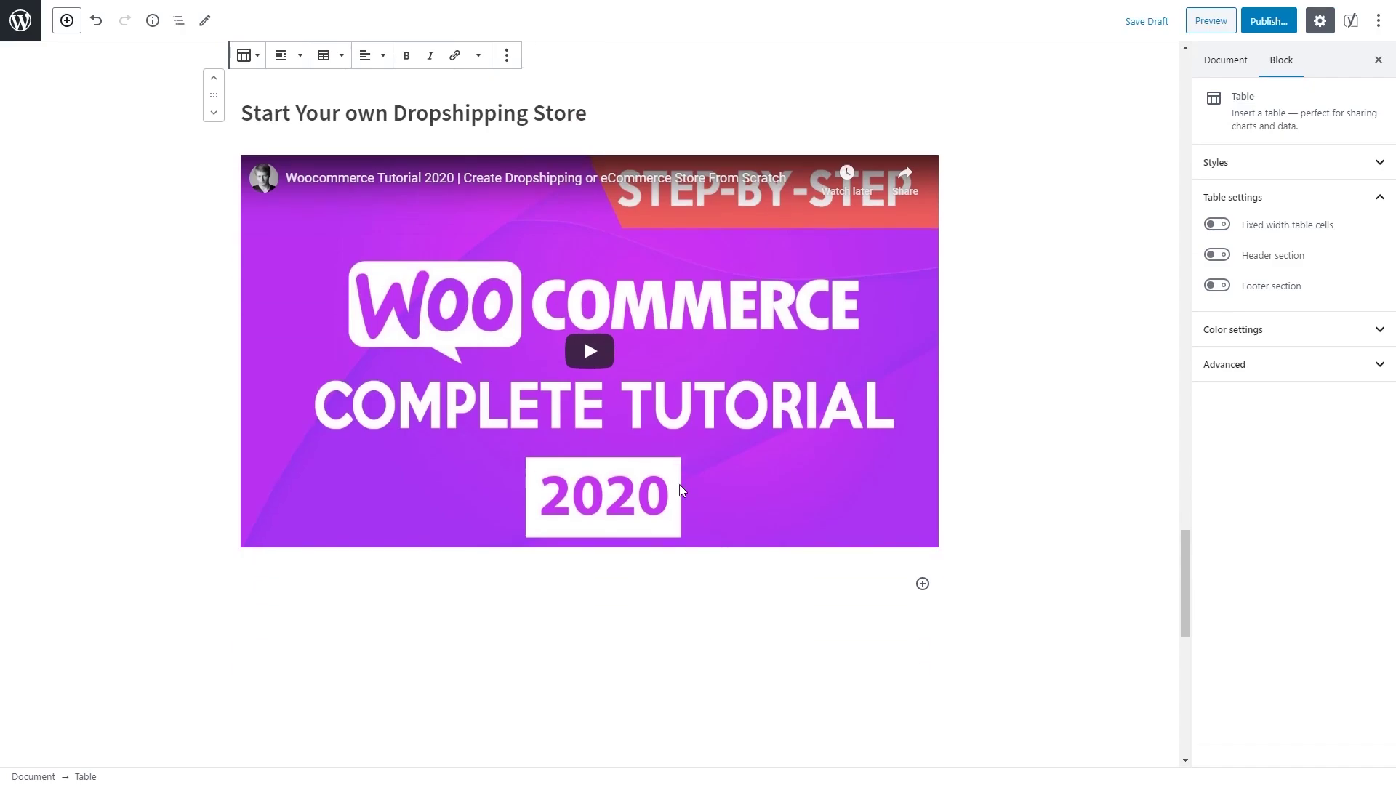
scroll(679, 484, "down", 6)
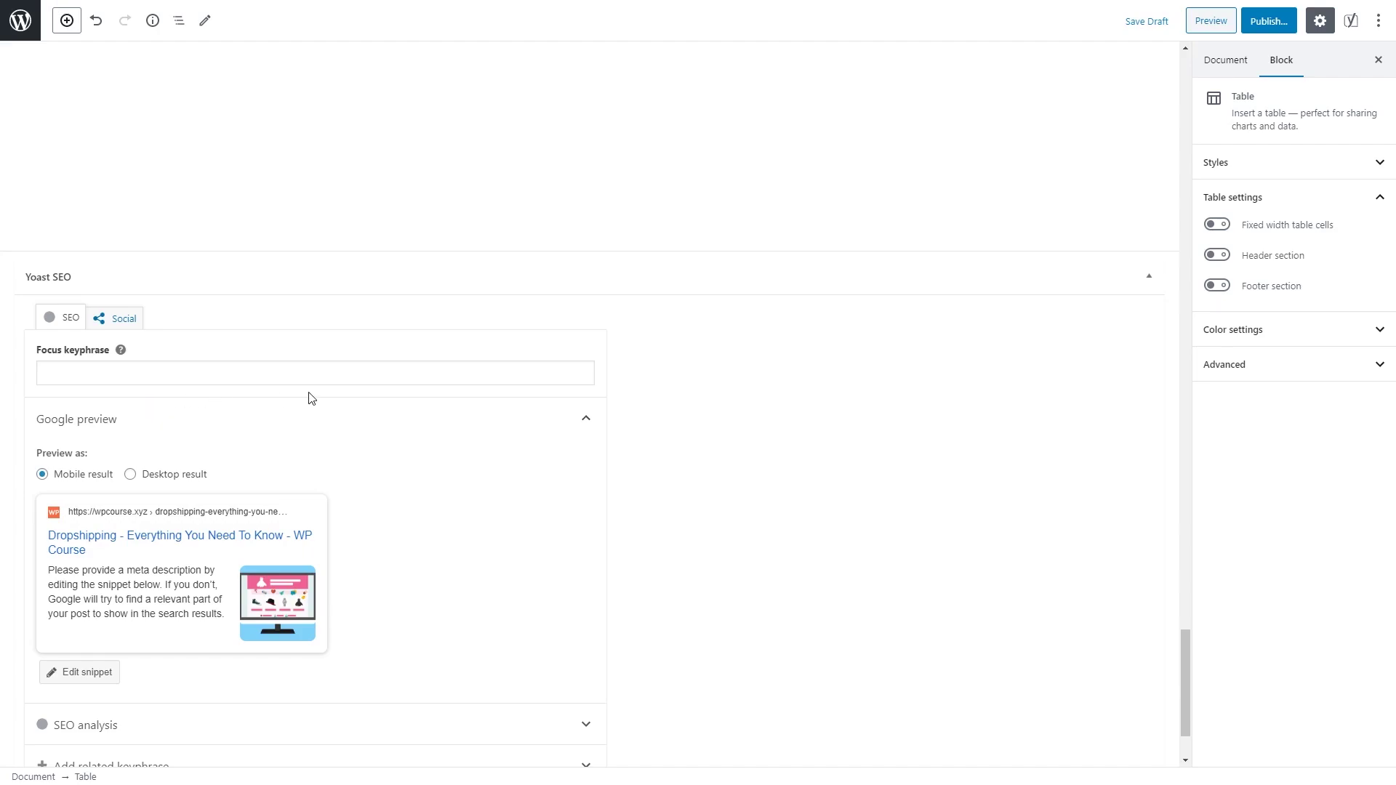
scroll(311, 407, "up", 10)
scroll(305, 460, "up", 2)
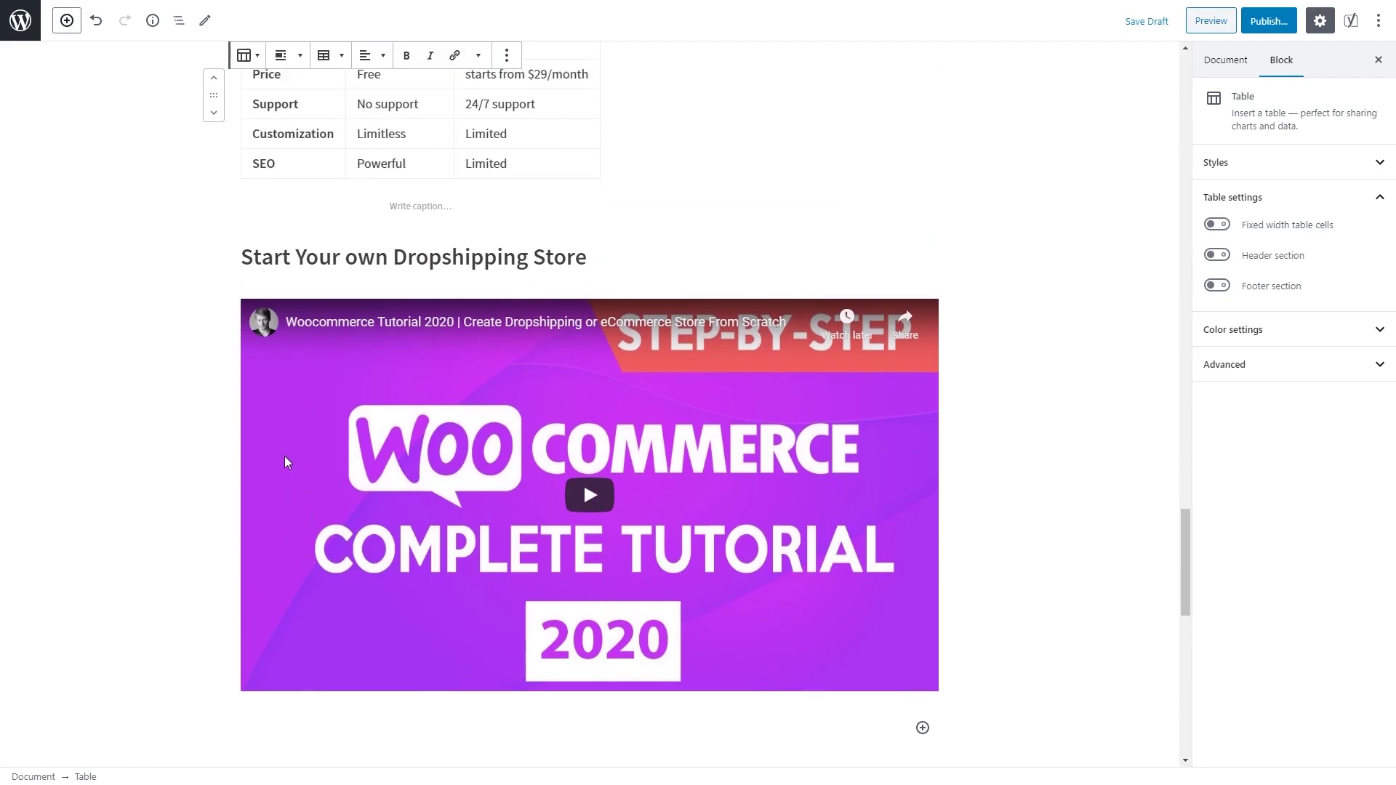
scroll(282, 459, "down", 1)
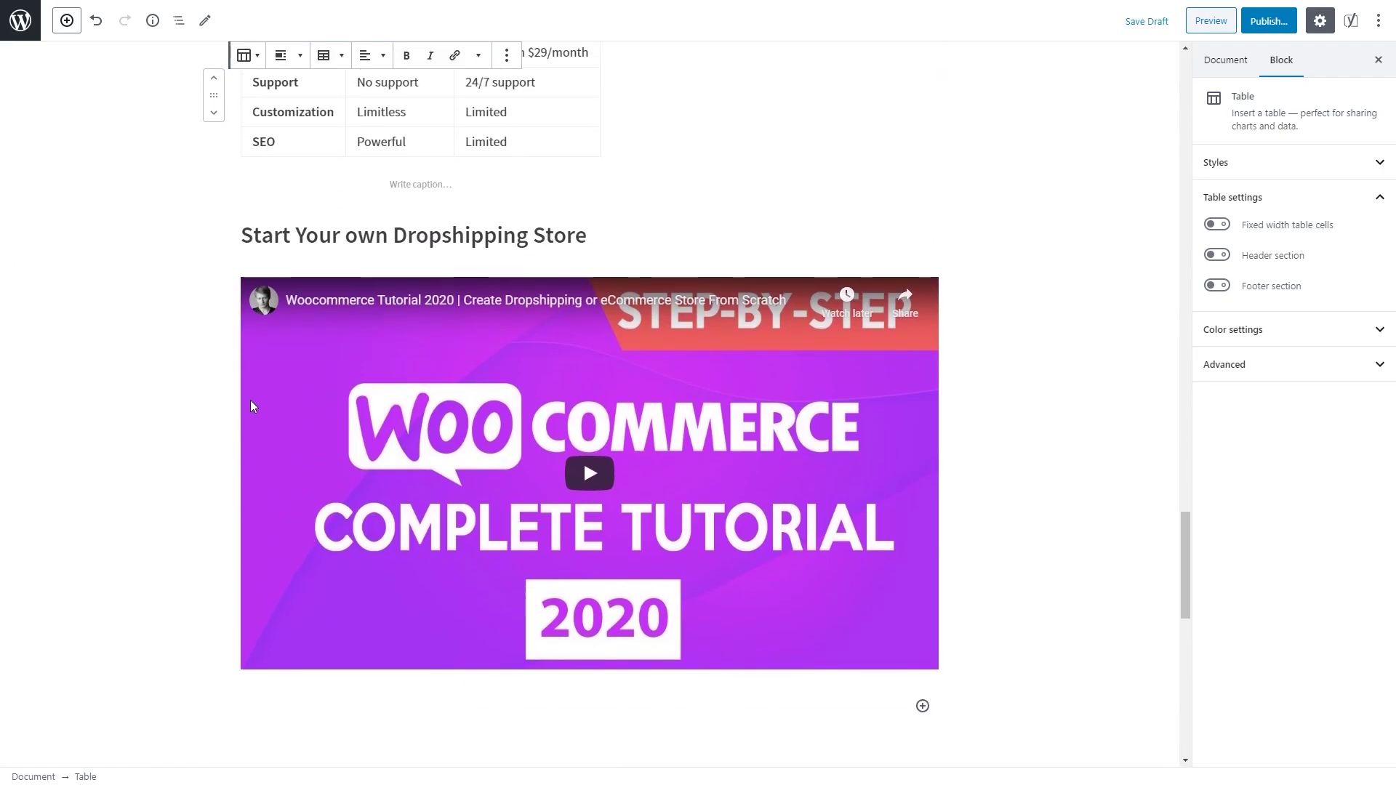
scroll(253, 401, "up", 15)
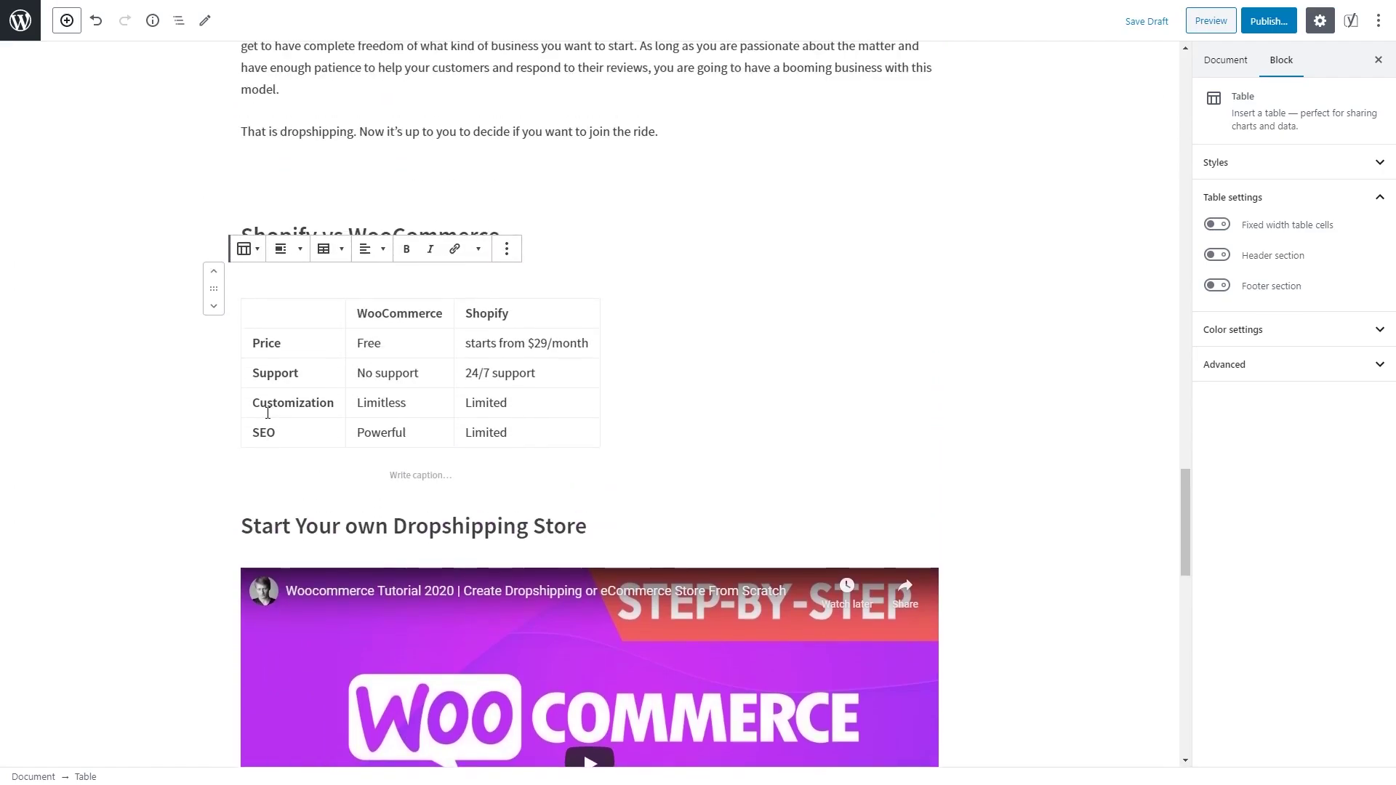
scroll(285, 461, "up", 15)
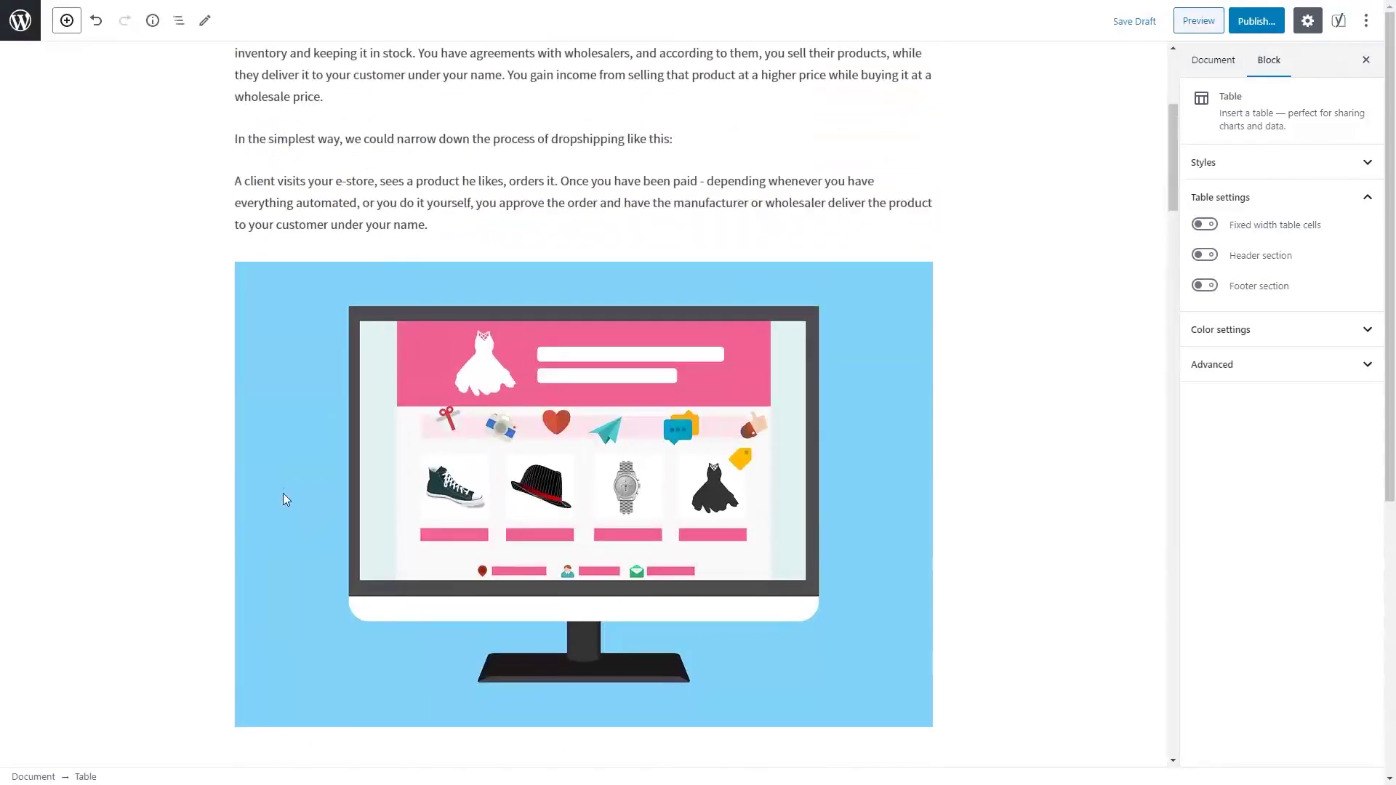
Step: Assign the post to the Dropshipping category in the Document settings
left_click(1213, 61)
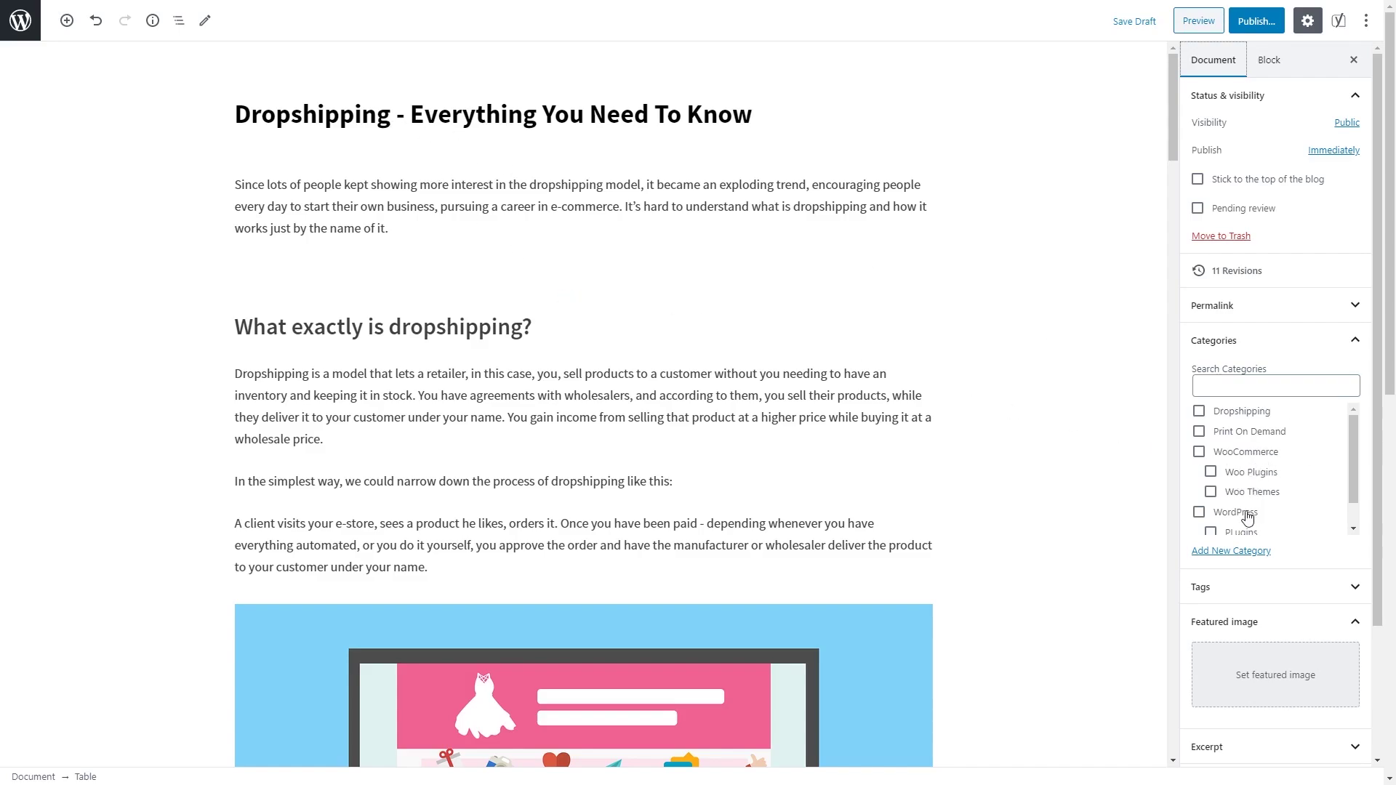
left_click(1199, 413)
scroll(1274, 516, "down", 1)
scroll(1299, 586, "down", 2)
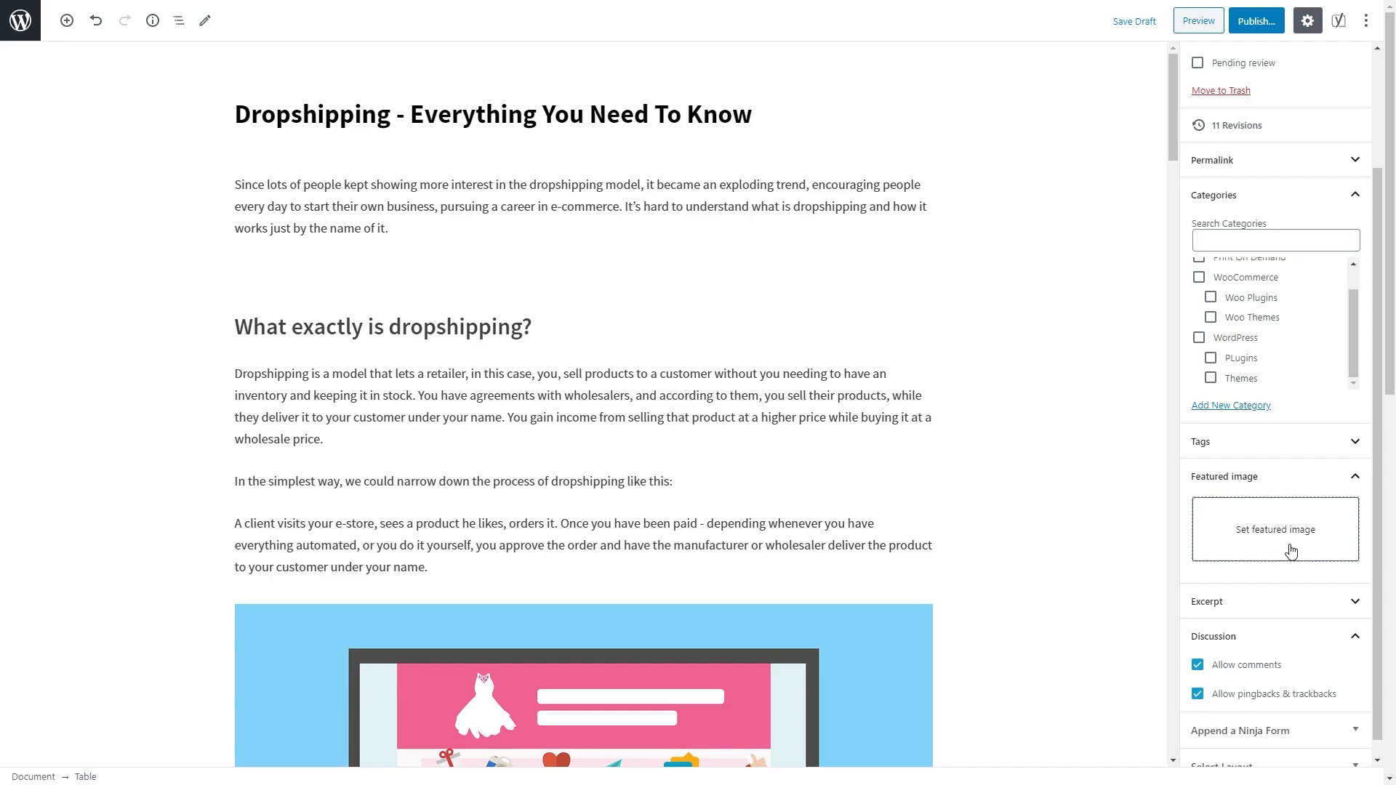
Step: Set the hand-holding-phone illustration, Dropshipping-Explained.jpg, as the post's featured image
left_click(1278, 553)
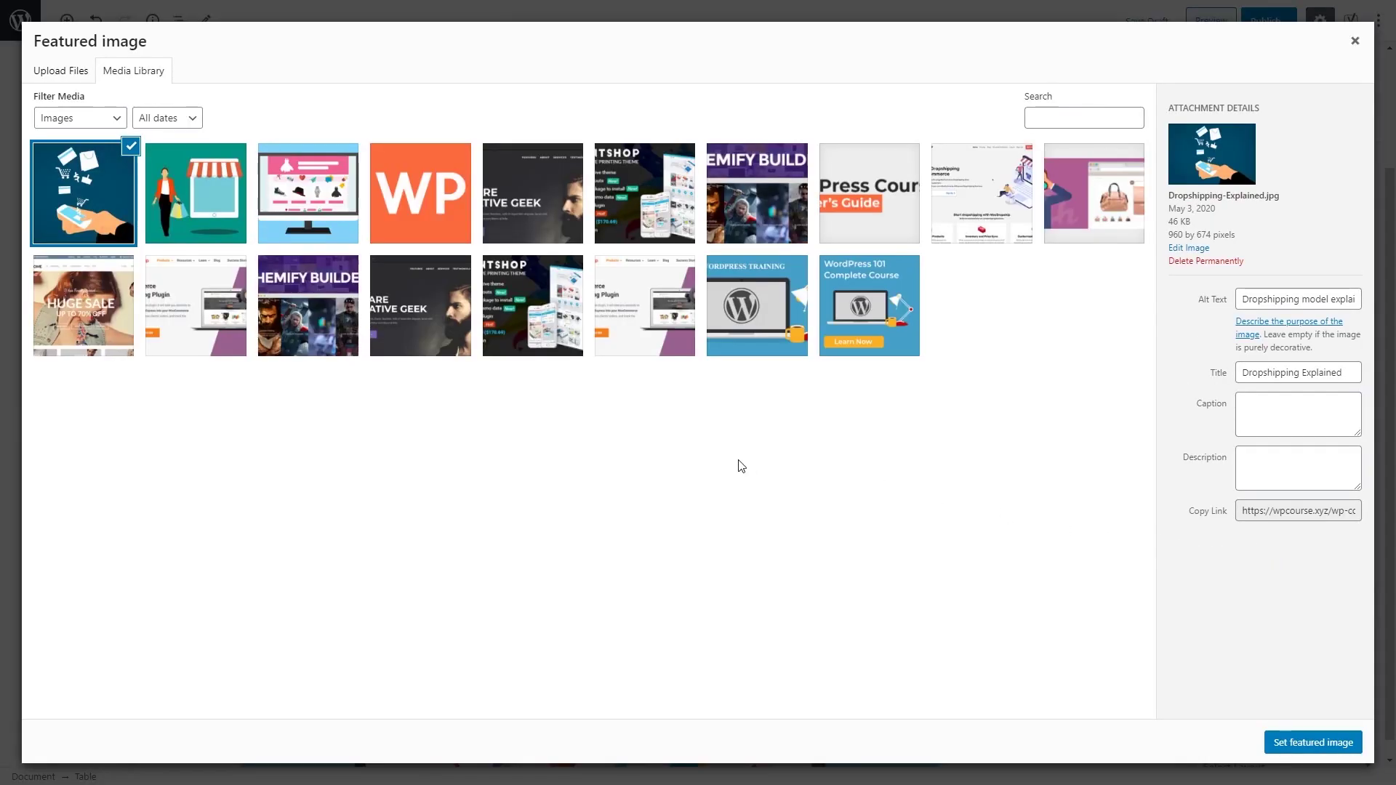
left_click(65, 77)
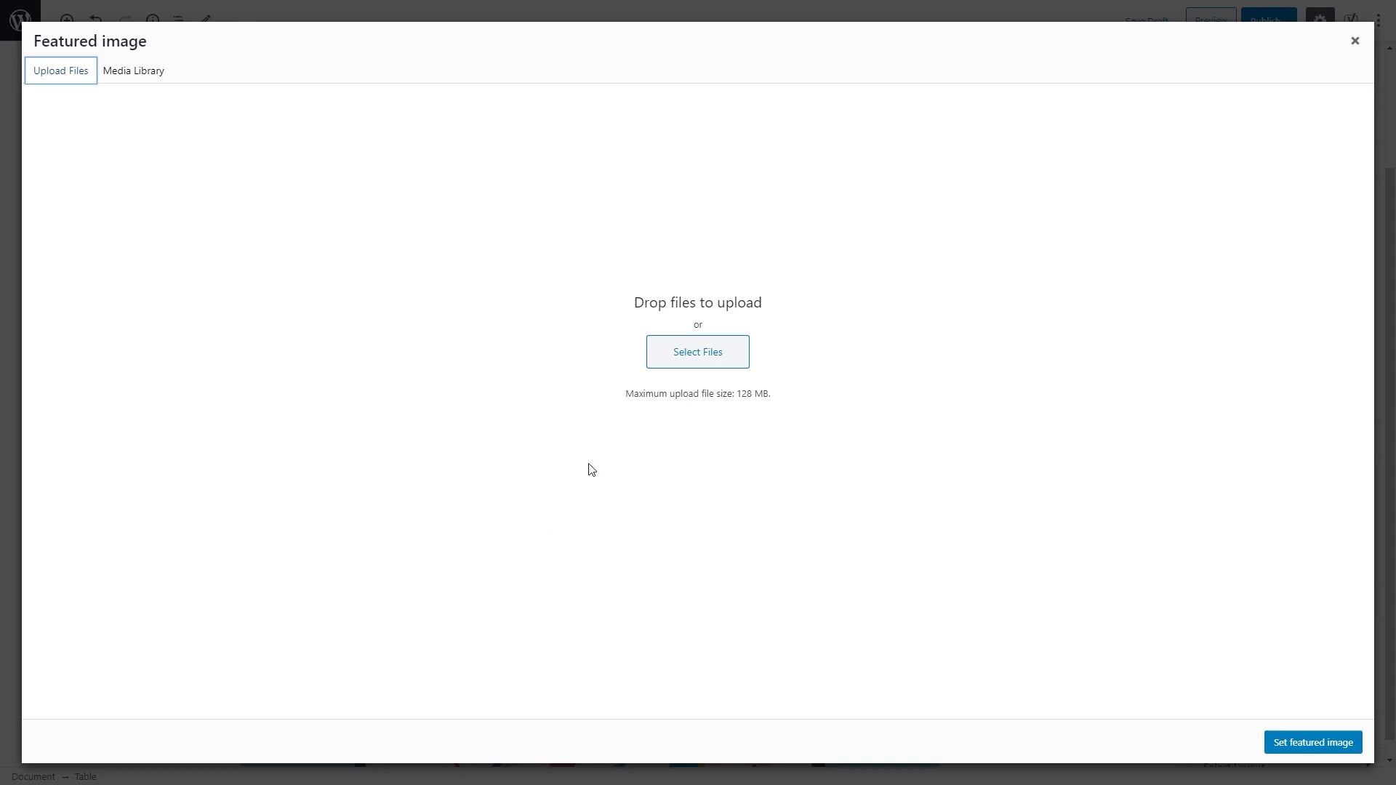
left_click(134, 75)
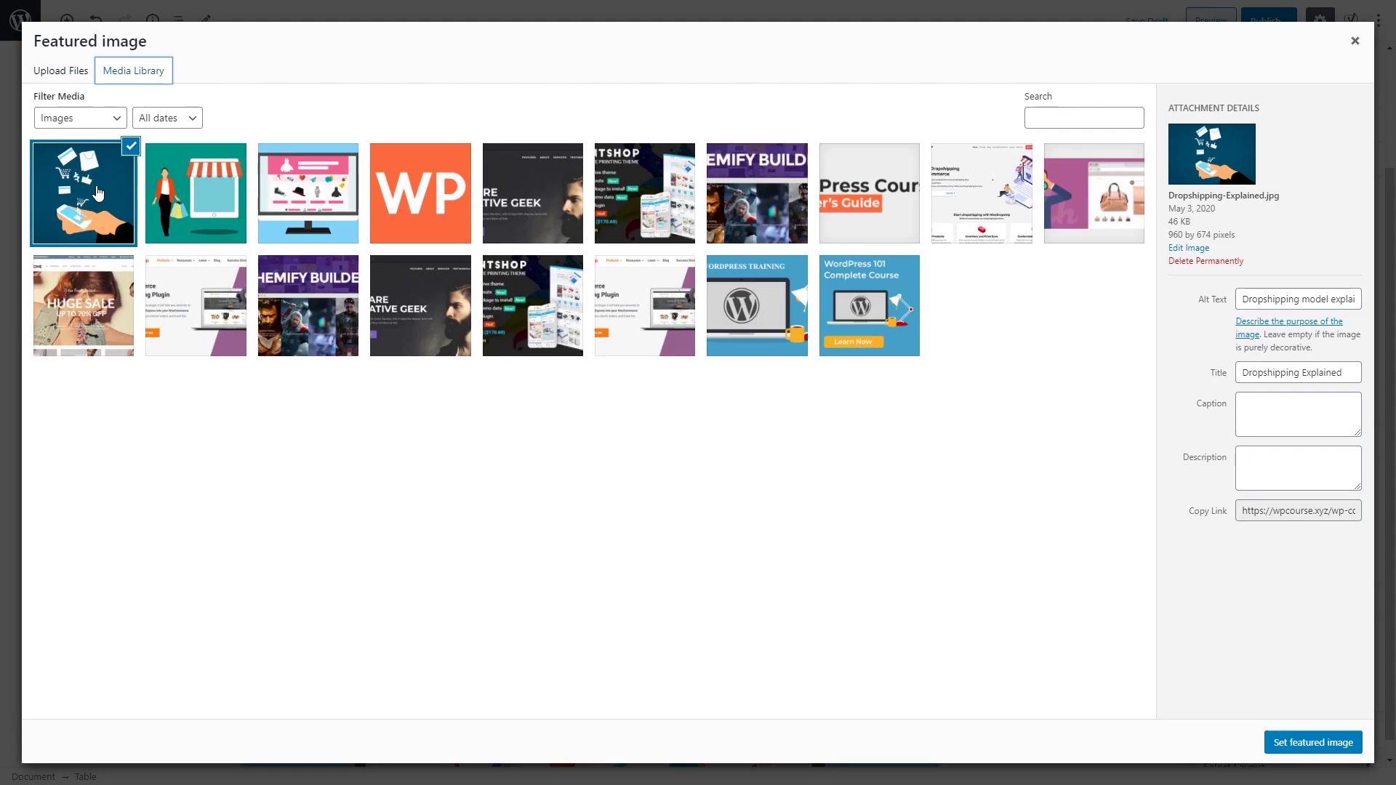
left_click(103, 211)
left_click(92, 211)
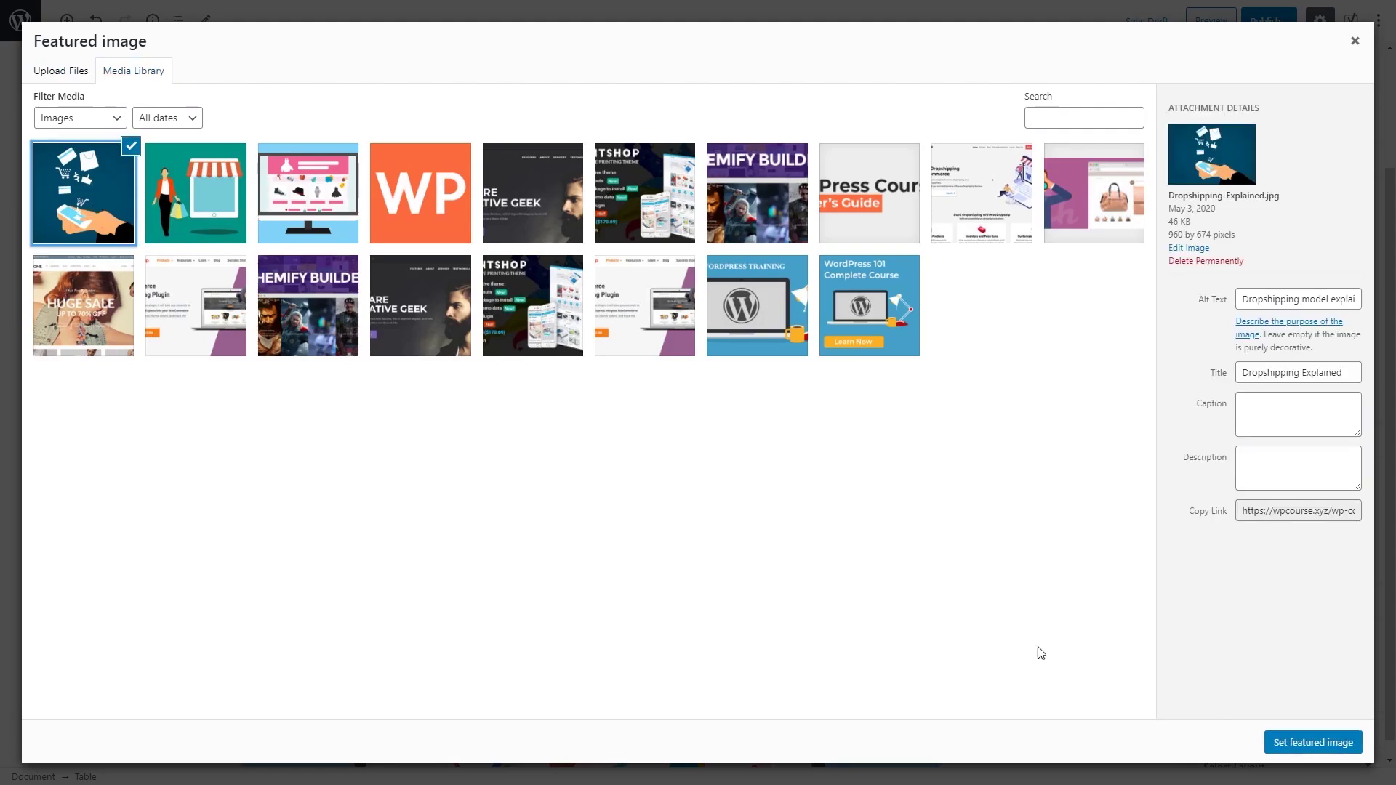
left_click(1285, 743)
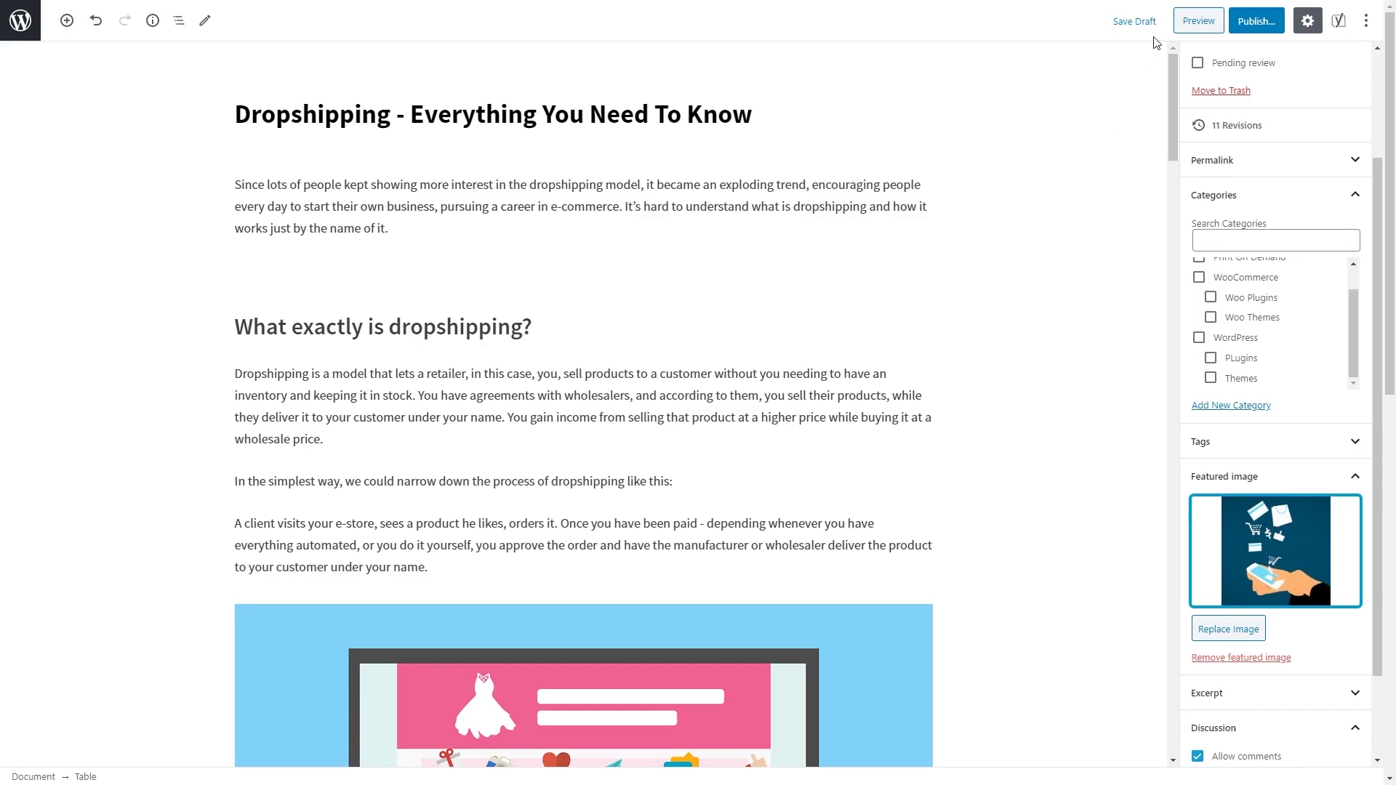
left_click(1198, 21)
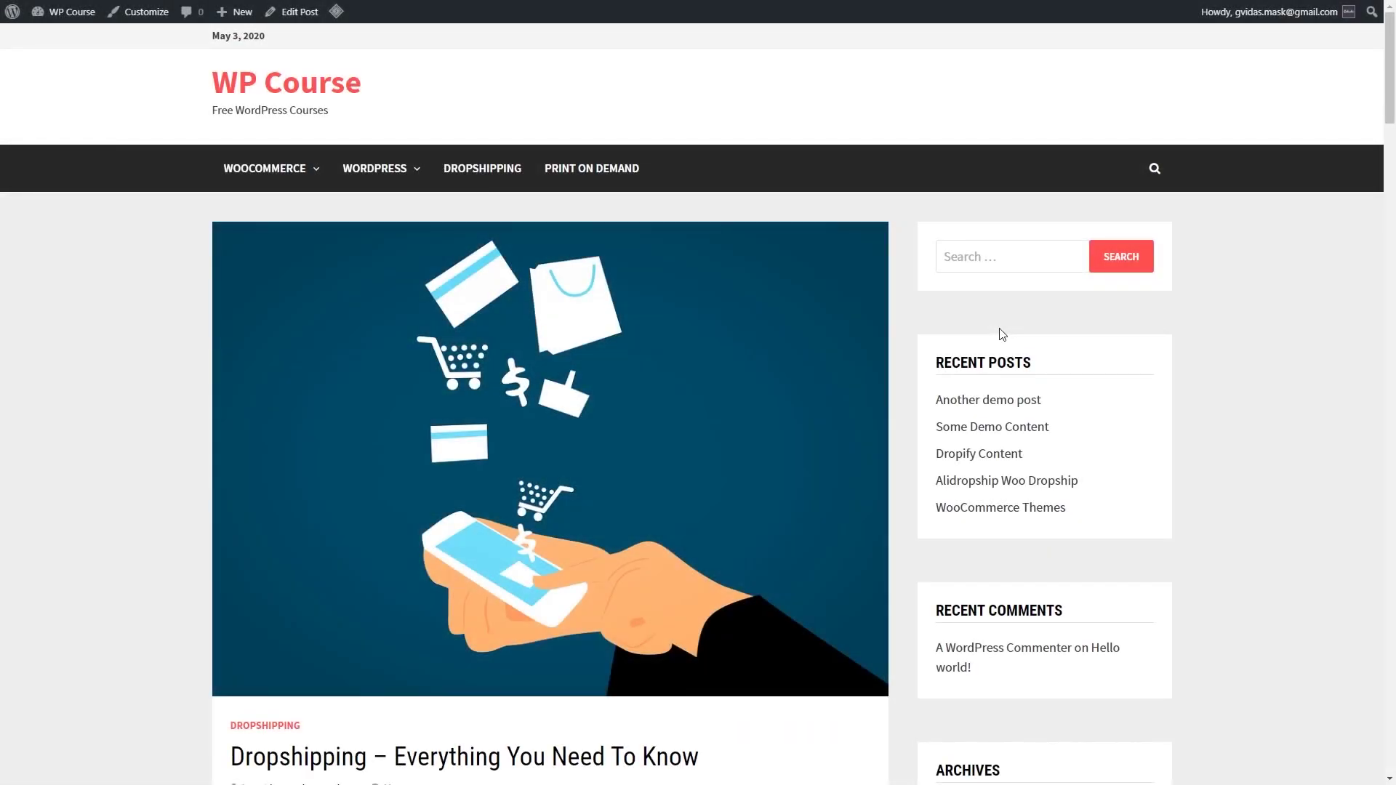
Step: Scroll through the post preview down to the YouTube embed and back to the top
scroll(1002, 333, "down", 9)
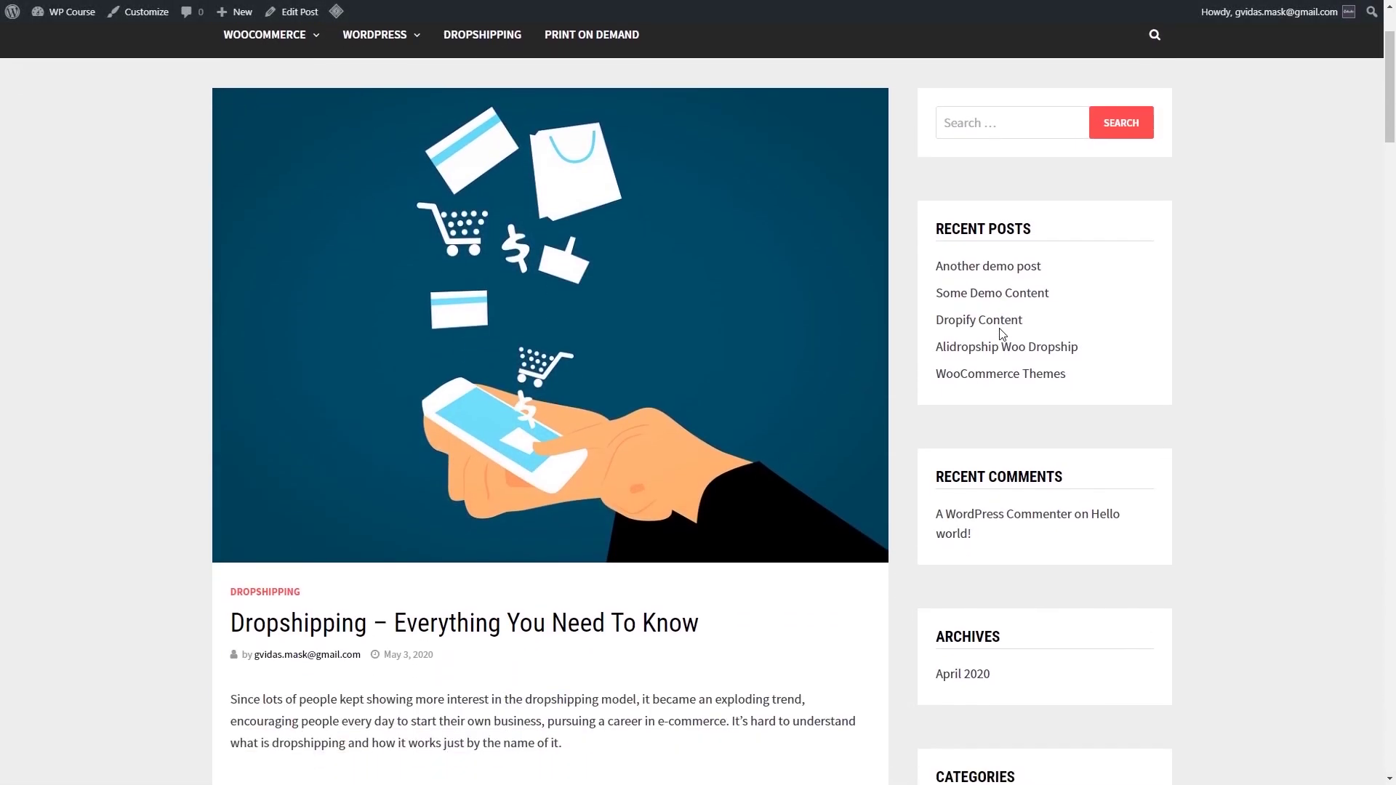
scroll(1002, 333, "up", 9)
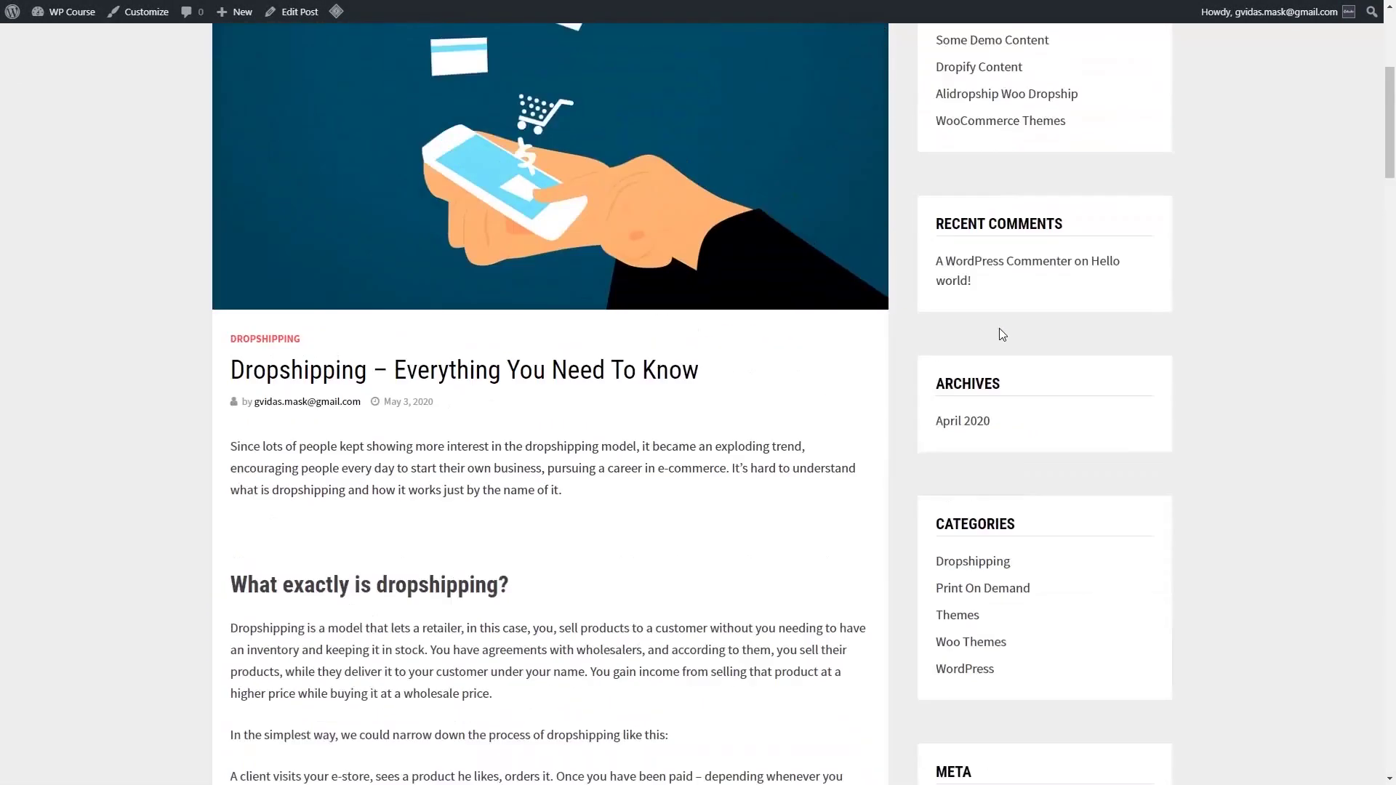
scroll(625, 483, "down", 6)
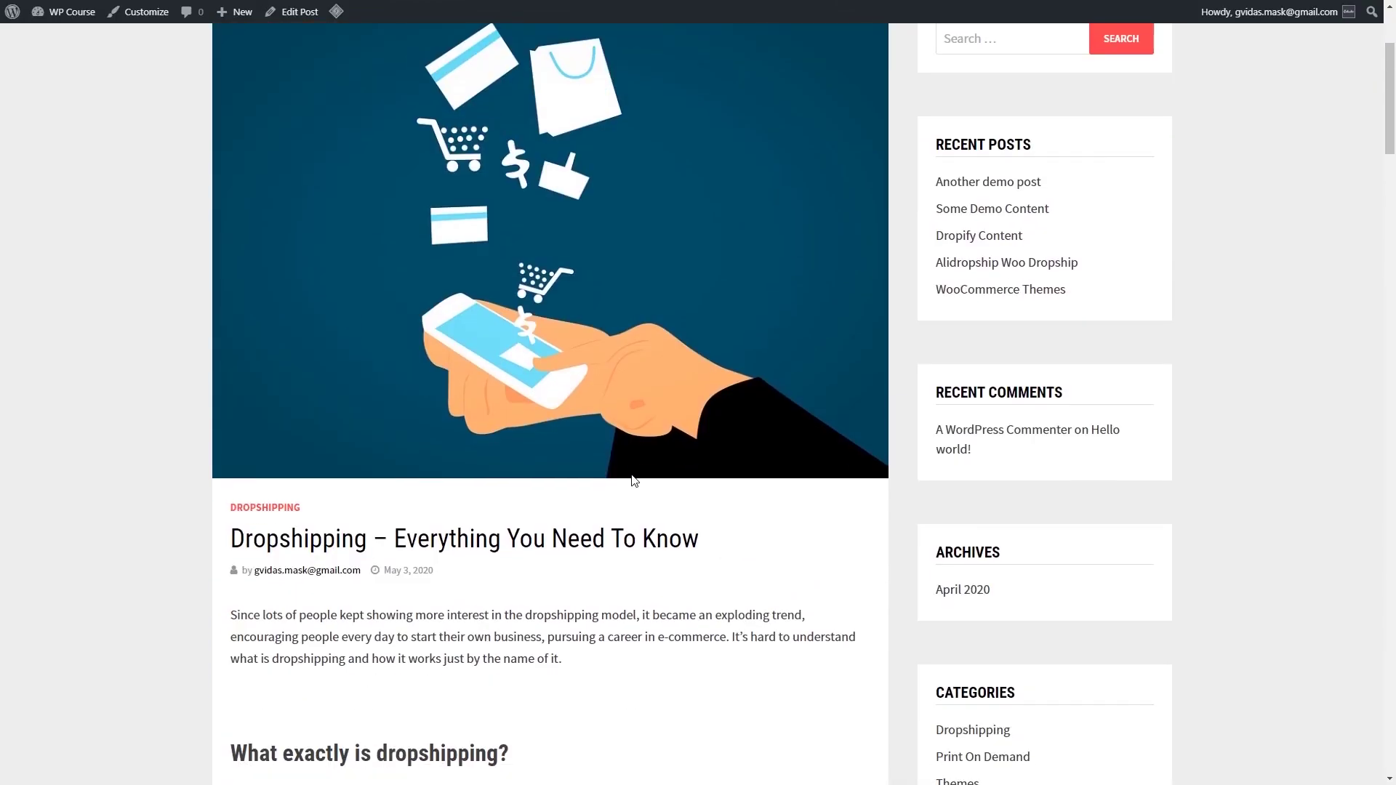
scroll(569, 343, "down", 2)
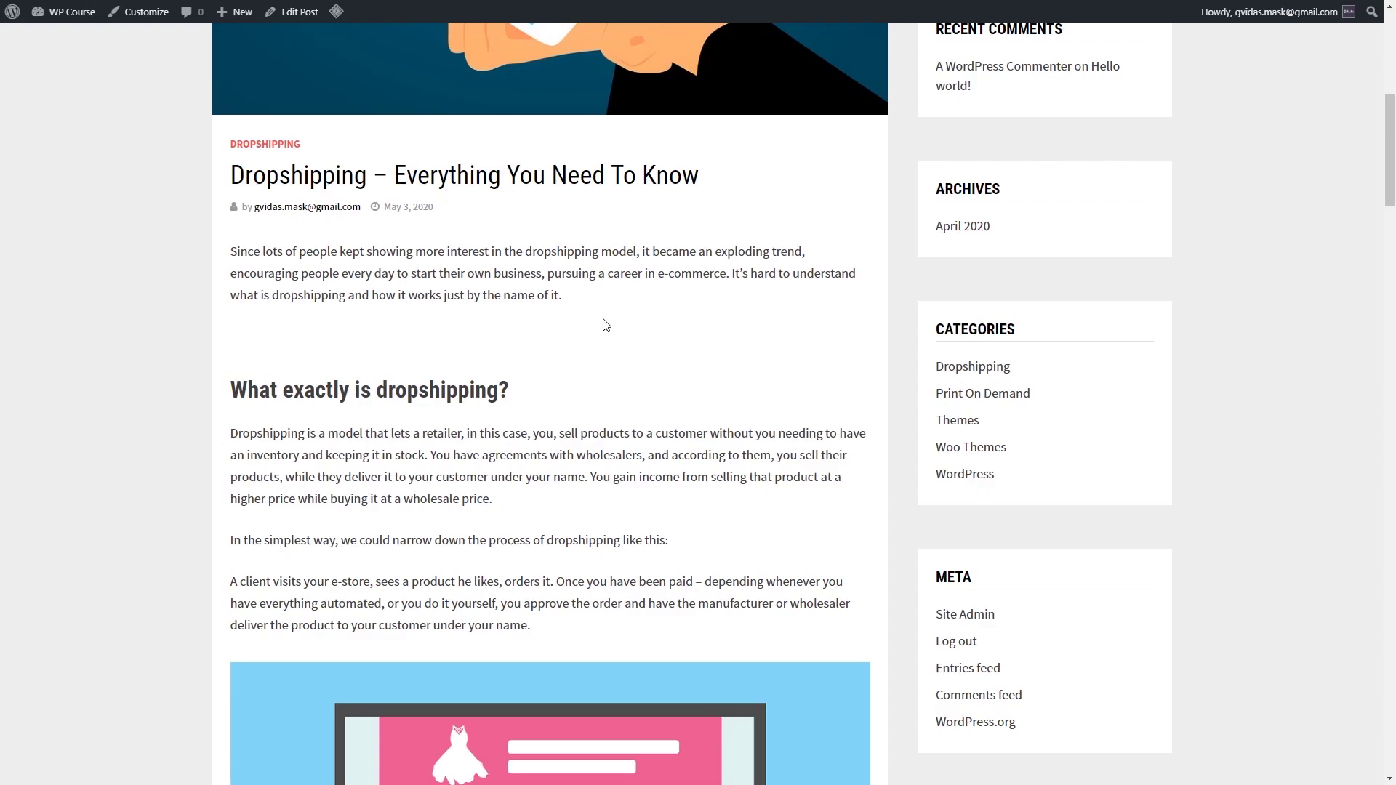
scroll(405, 421, "down", 13)
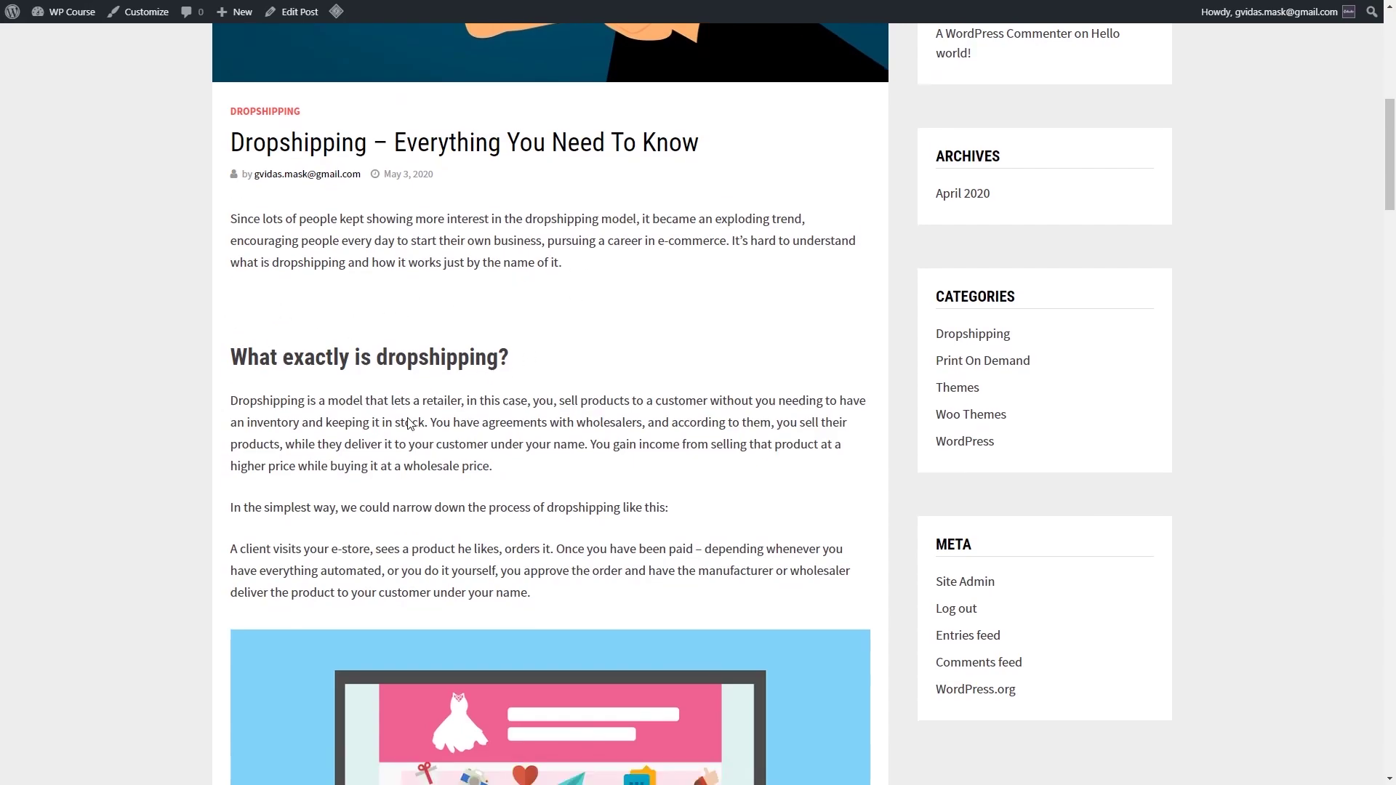
scroll(414, 423, "down", 20)
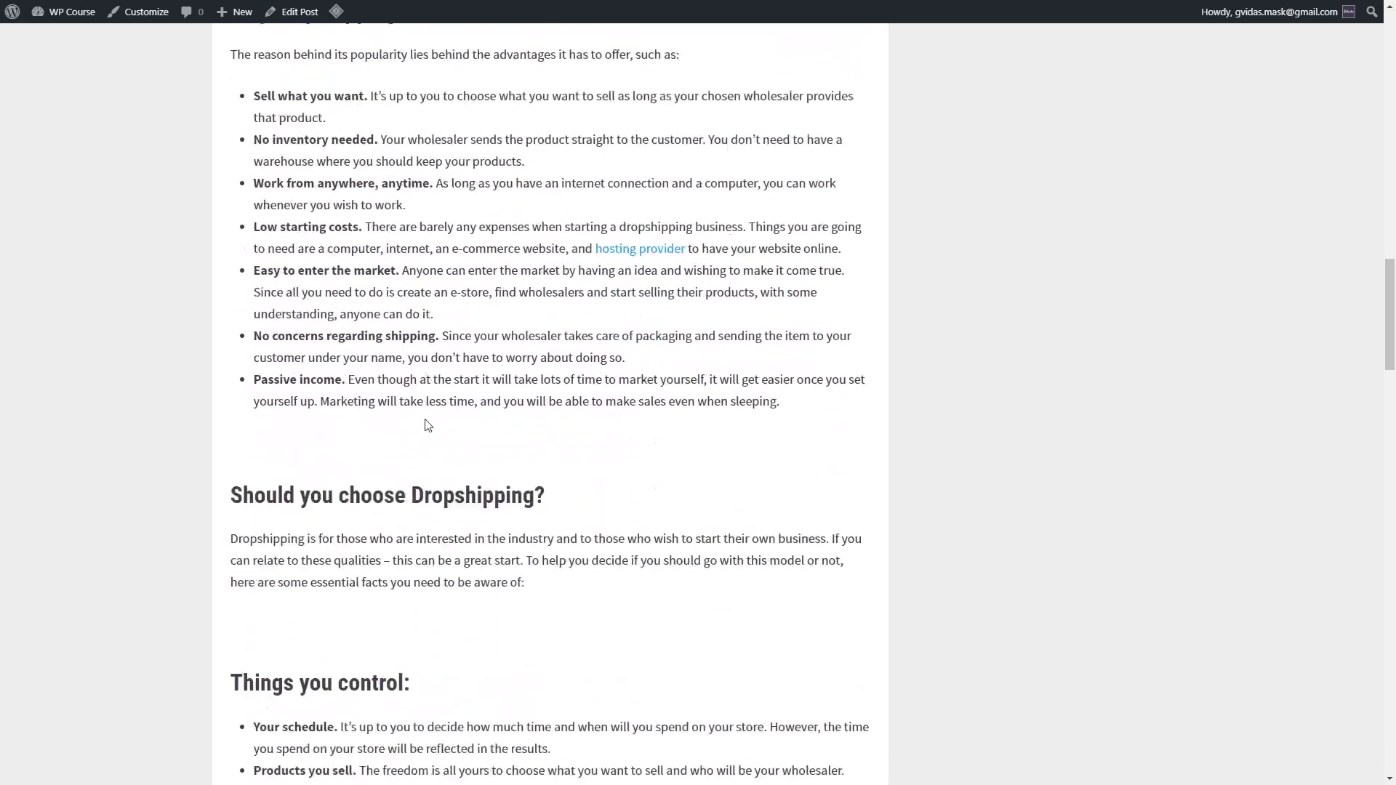
scroll(427, 425, "down", 4)
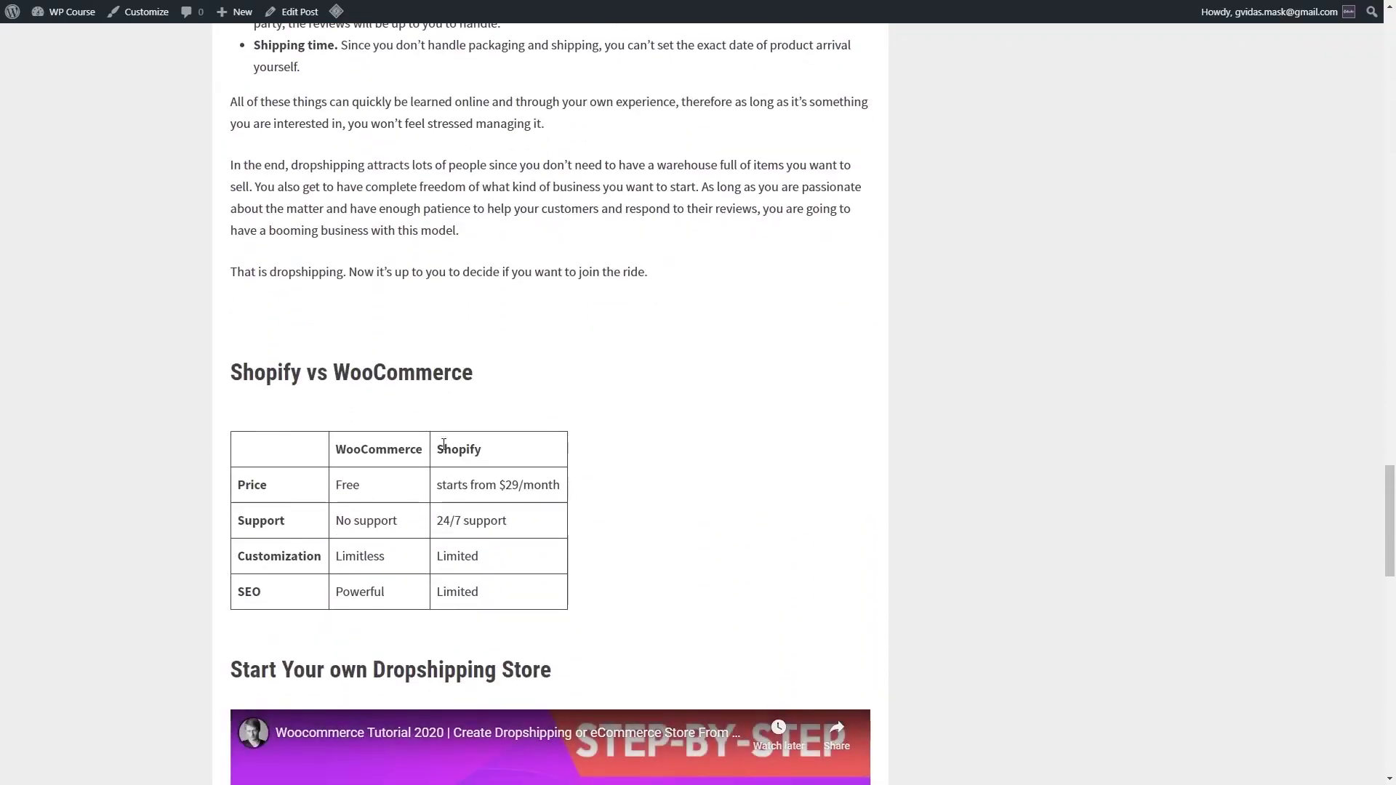
scroll(547, 633, "down", 3)
scroll(477, 536, "down", 5)
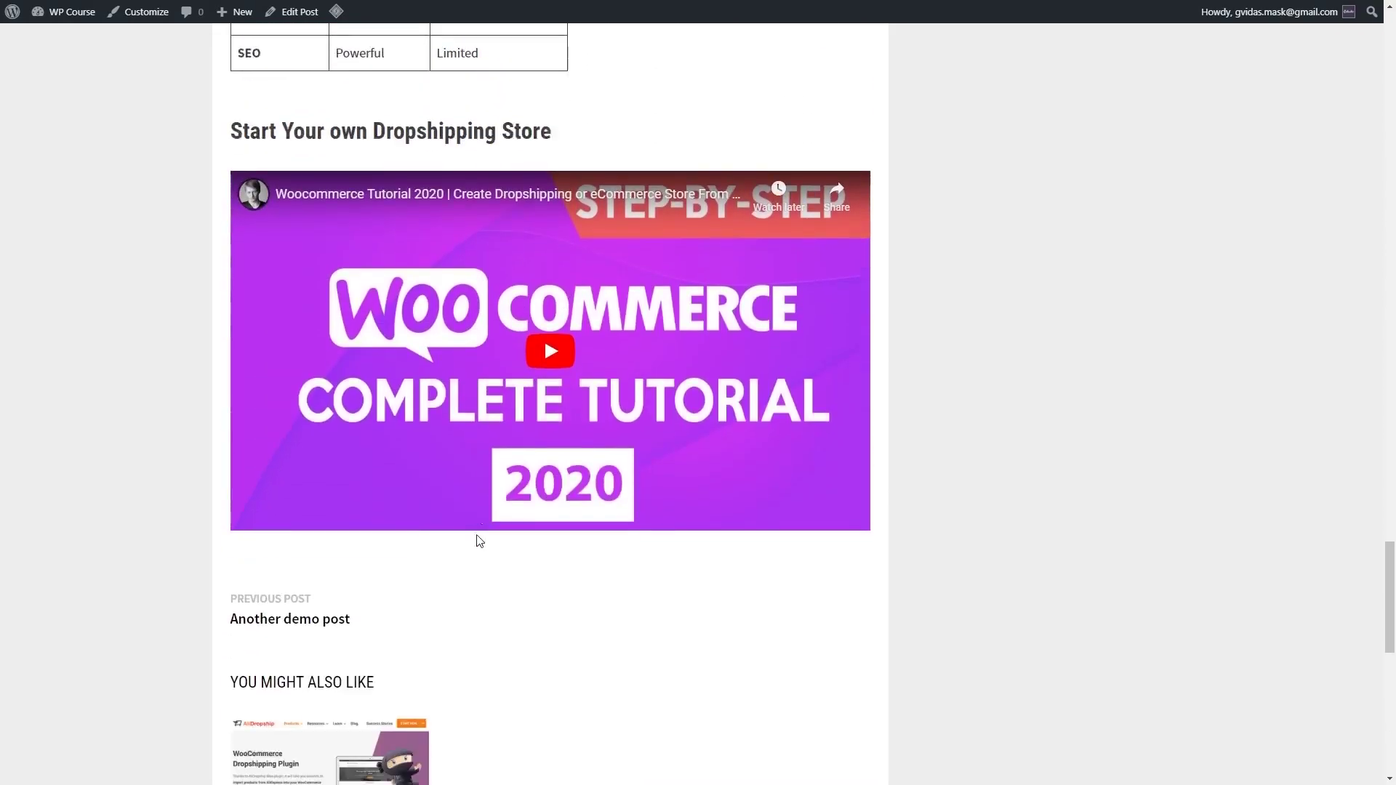
scroll(512, 546, "up", 12)
scroll(520, 566, "up", 20)
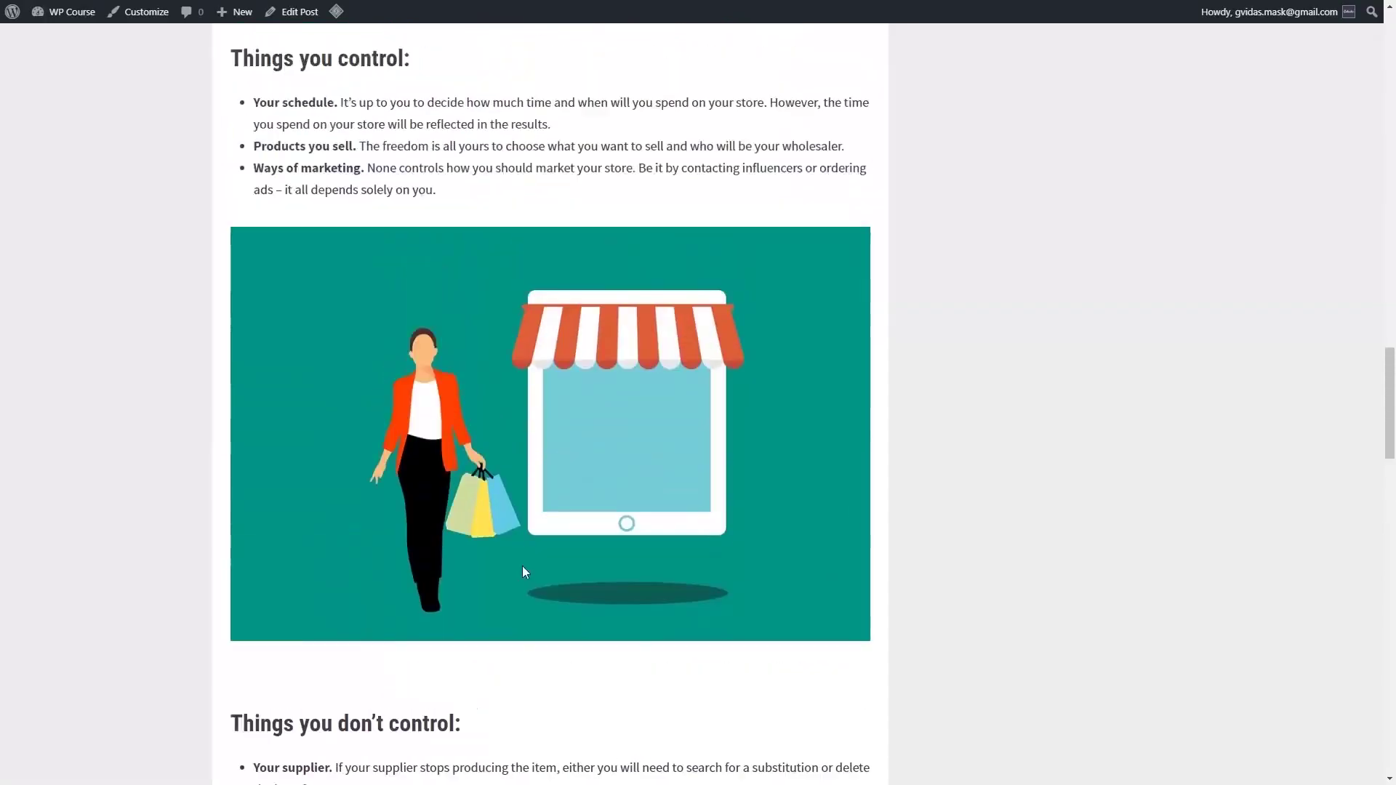
scroll(529, 577, "up", 6)
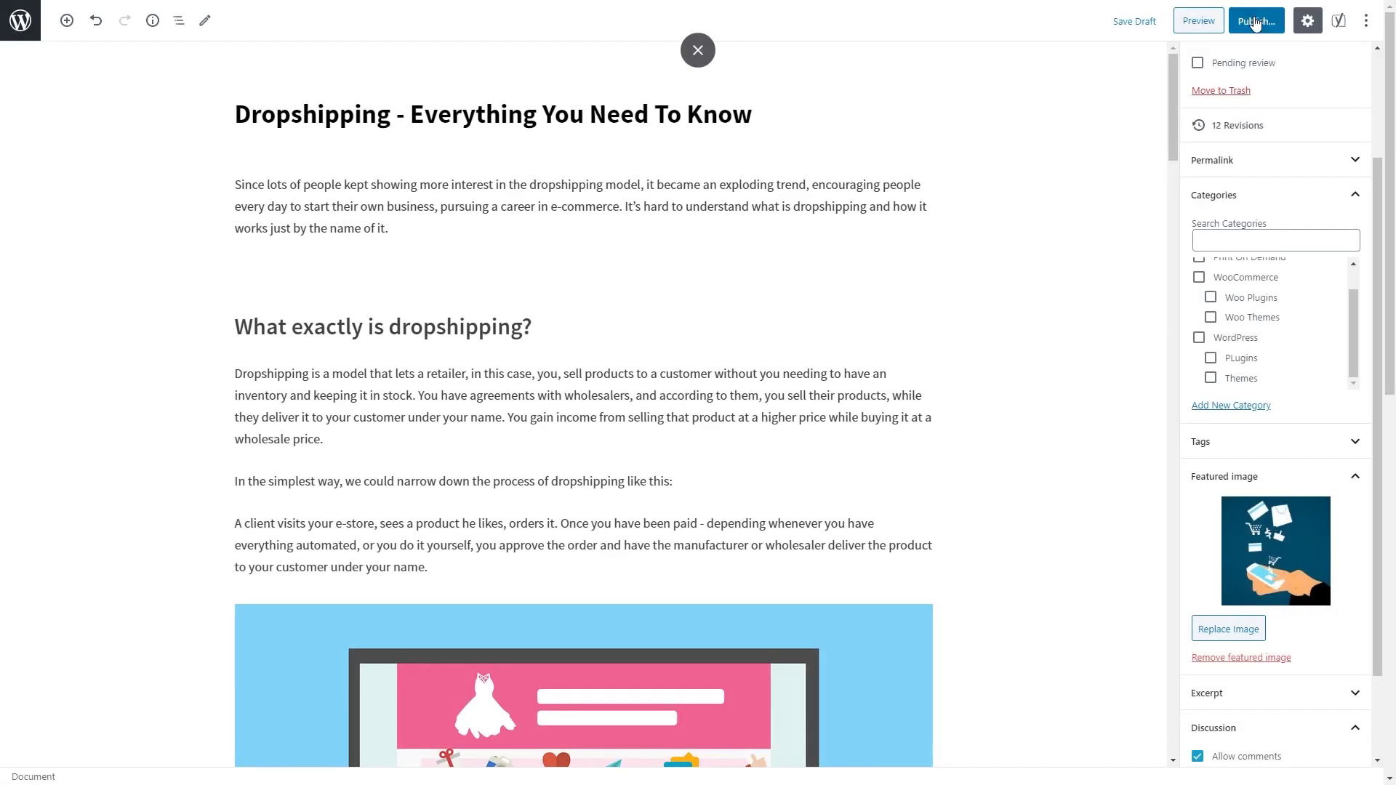
Step: Publish the Dropshipping post and confirm it leads the WP Course homepage
left_click(1255, 22)
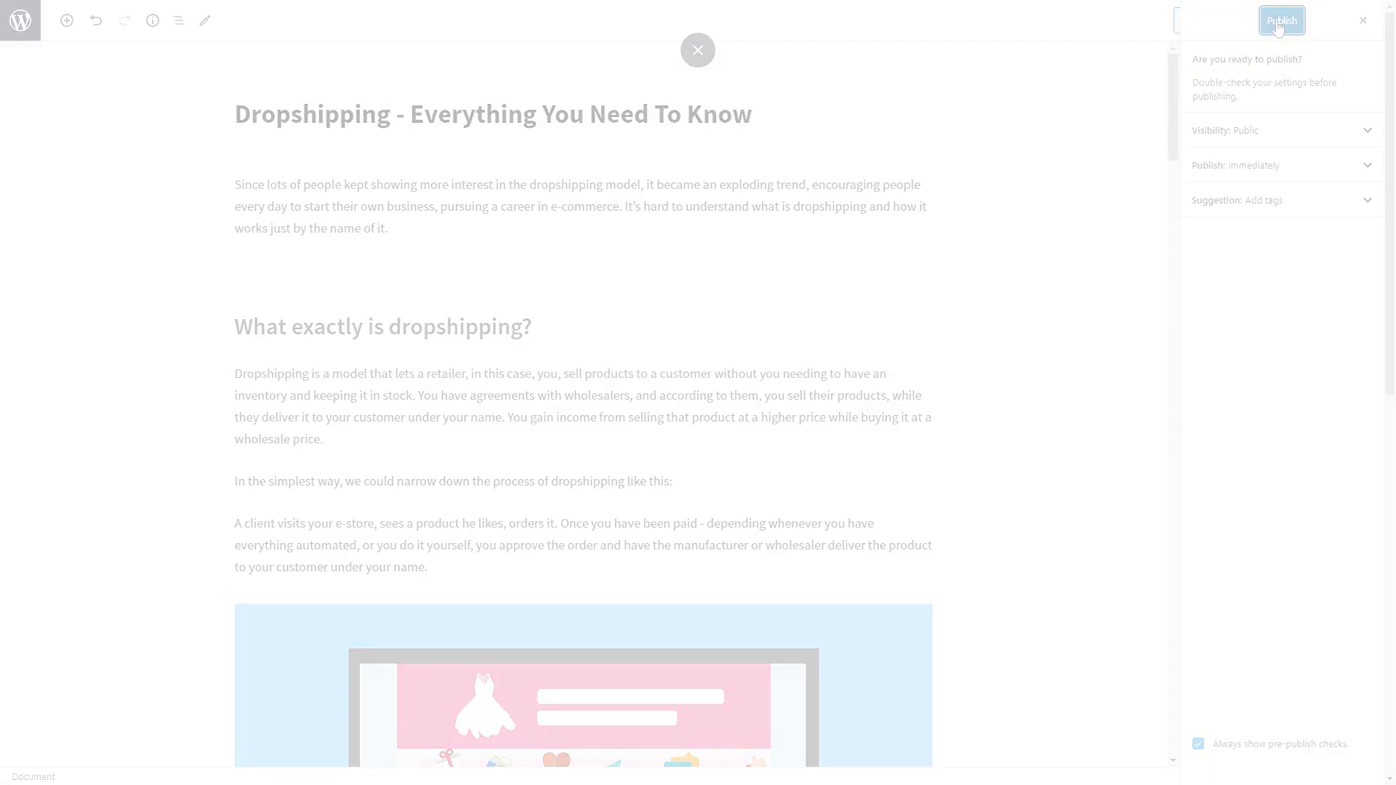
left_click(1278, 21)
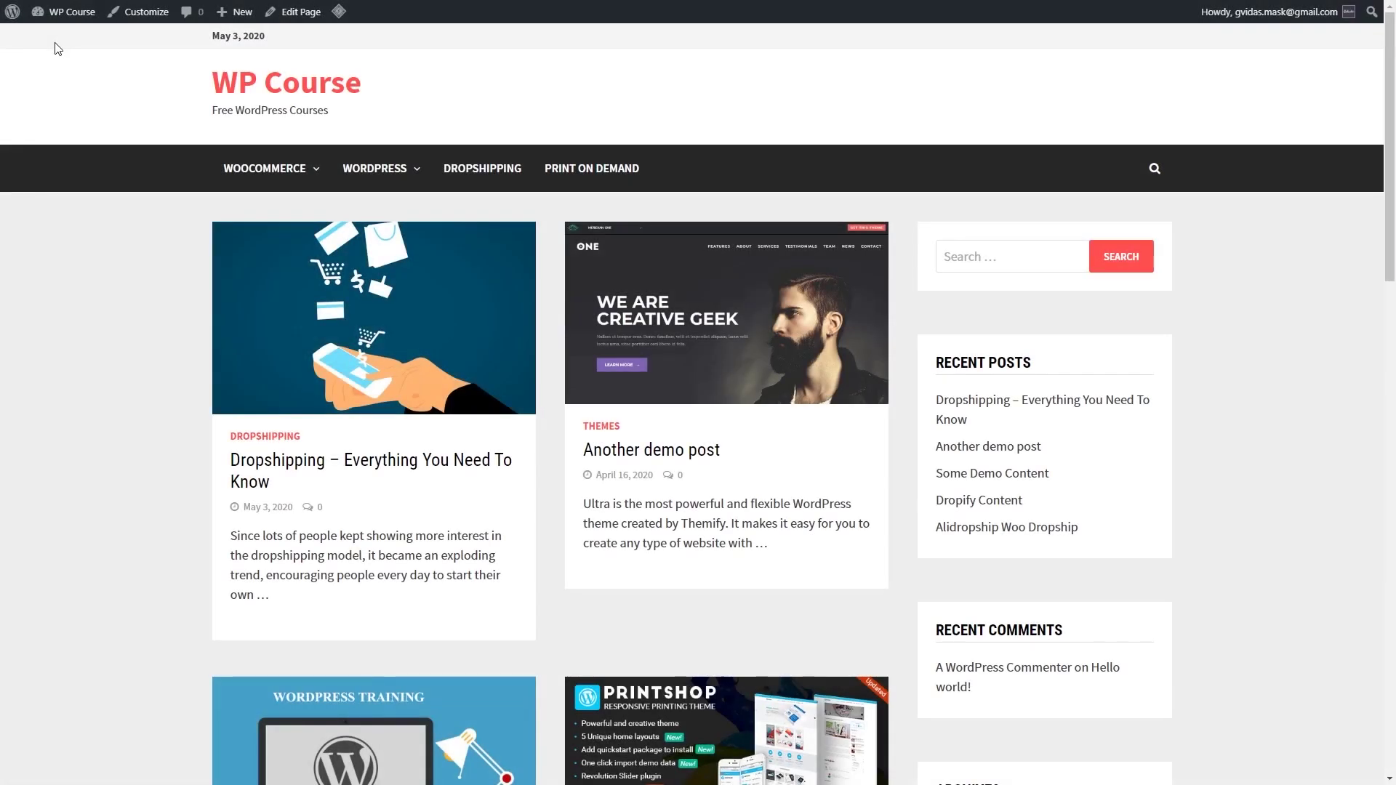
scroll(99, 198, "down", 4)
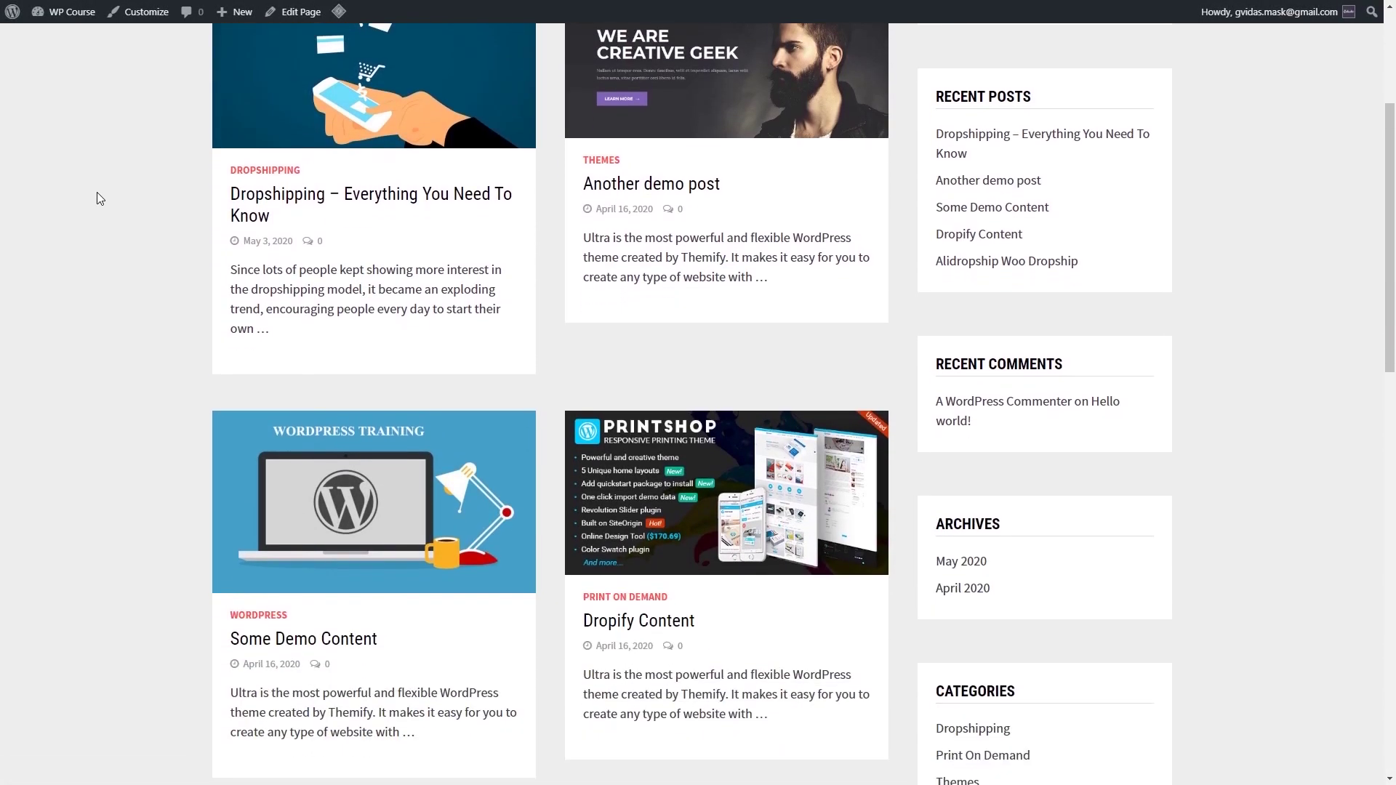
scroll(130, 265, "up", 4)
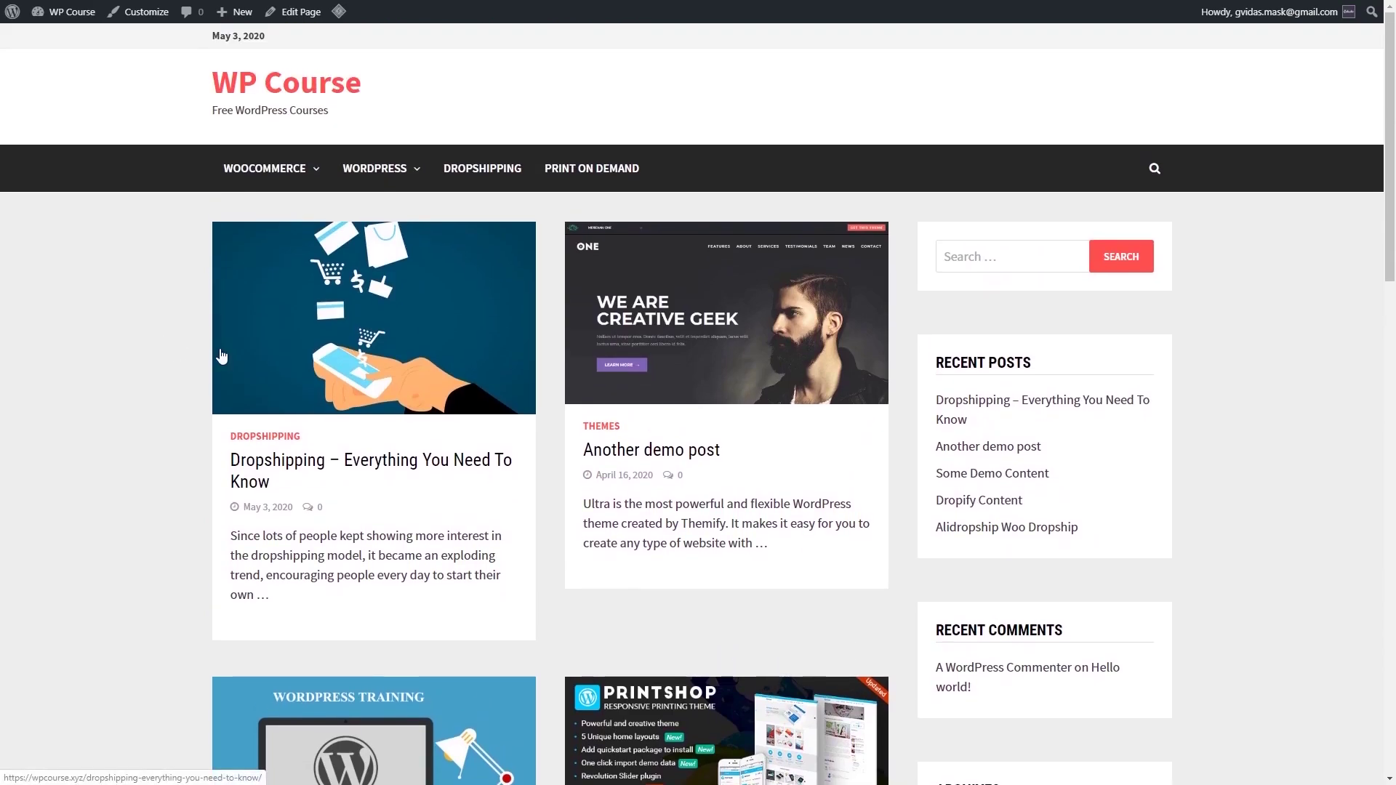
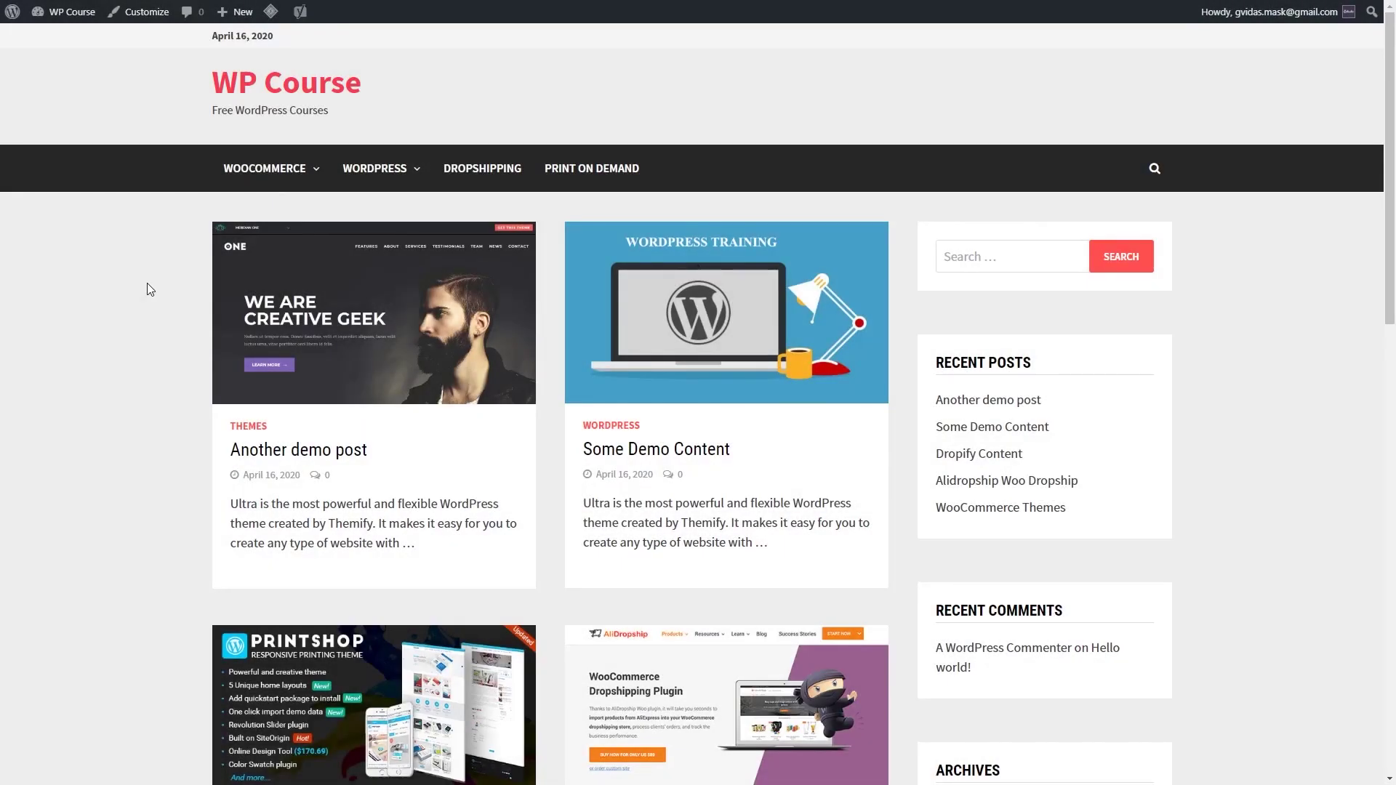
Step: Open the Customizer for WP Course and scroll its live preview to the footer and back
left_click(145, 16)
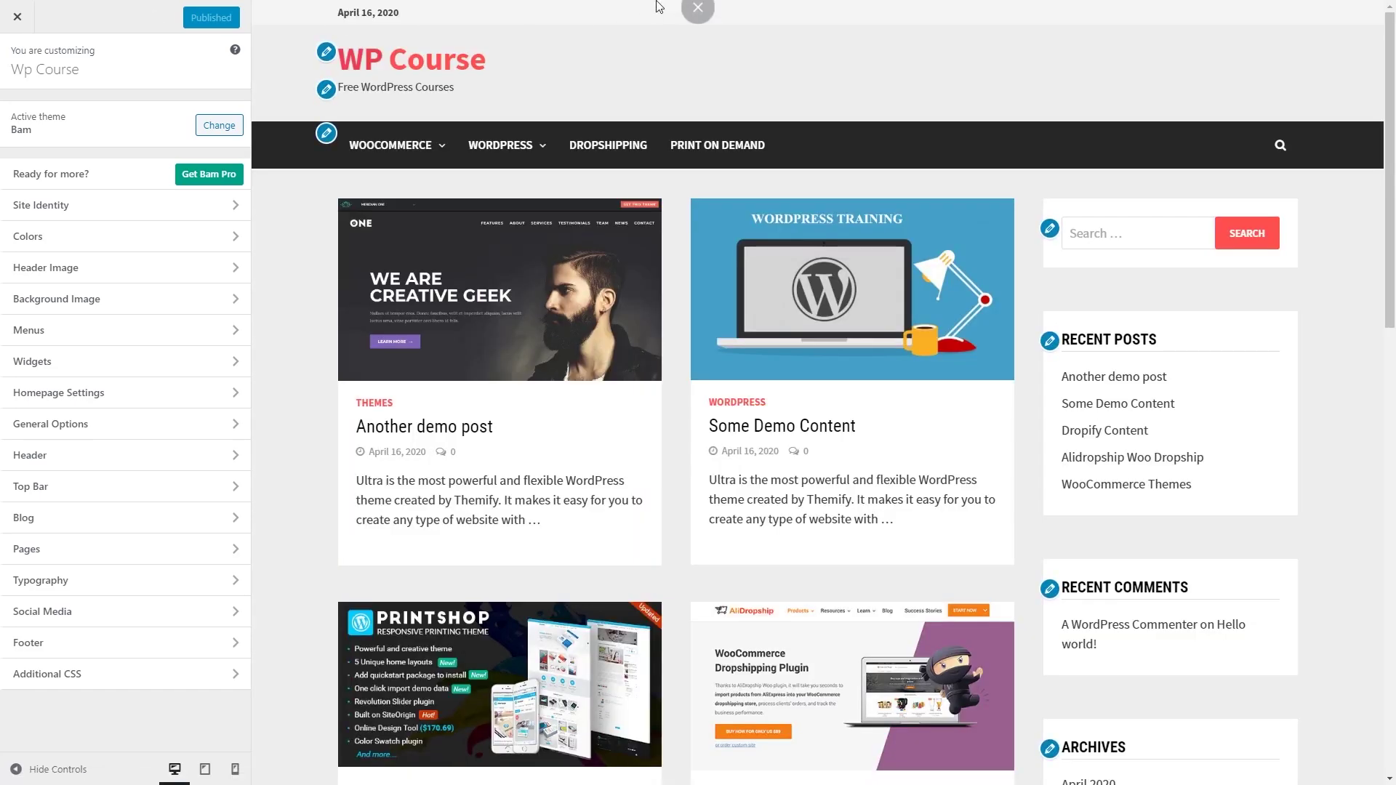
mouse_move(554, 6)
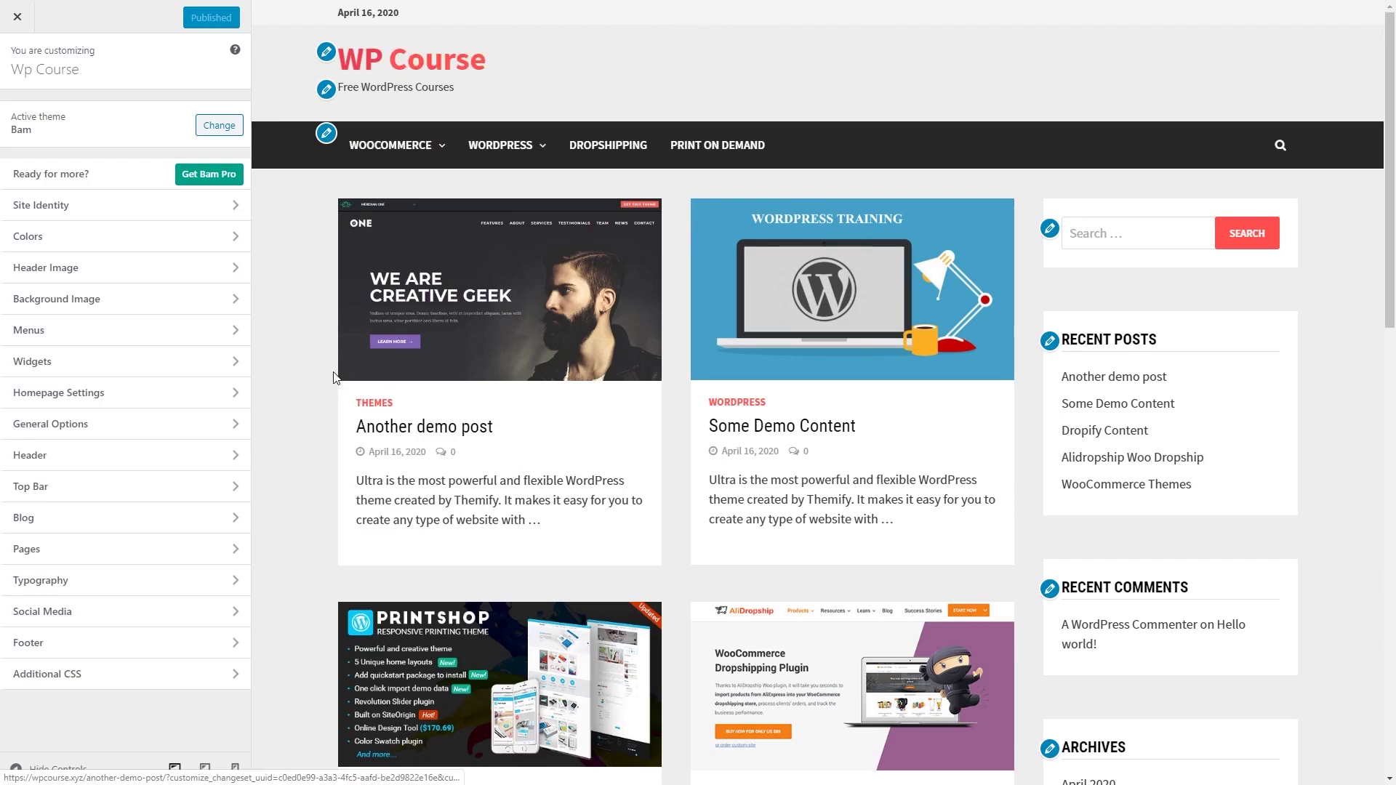
scroll(320, 396, "down", 15)
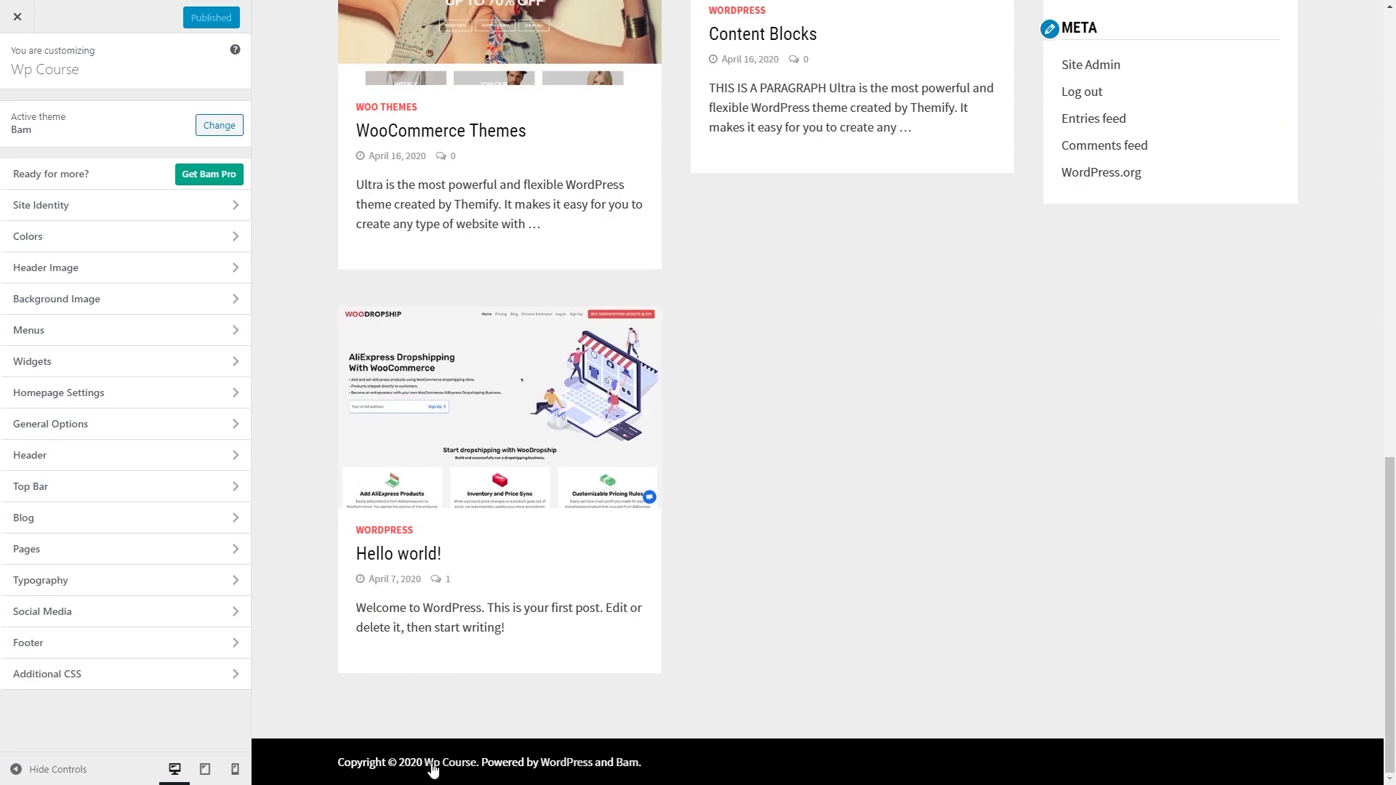
scroll(778, 443, "up", 15)
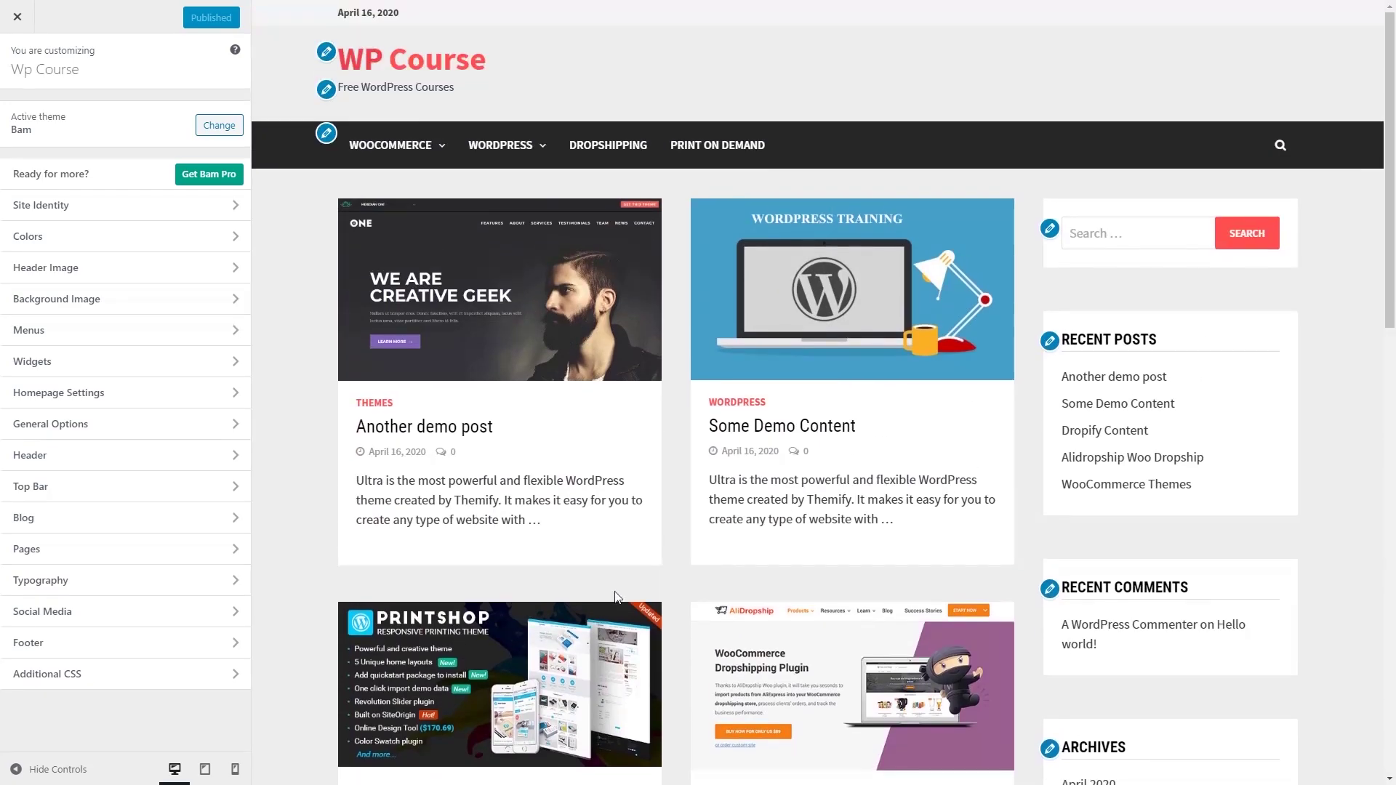
Step: Upload new-logo.png as the site logo, cropping it to cover the whole image
left_click(231, 214)
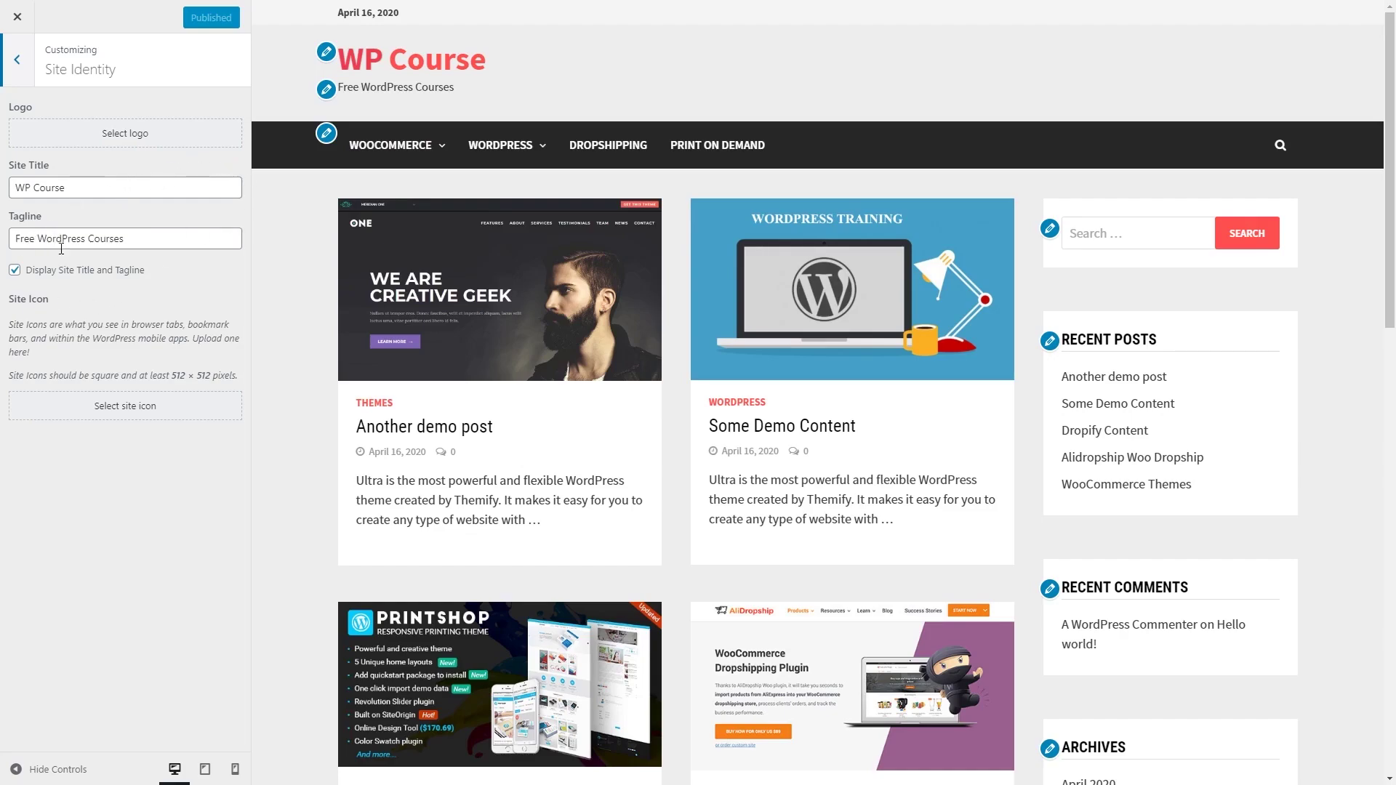
left_click(125, 138)
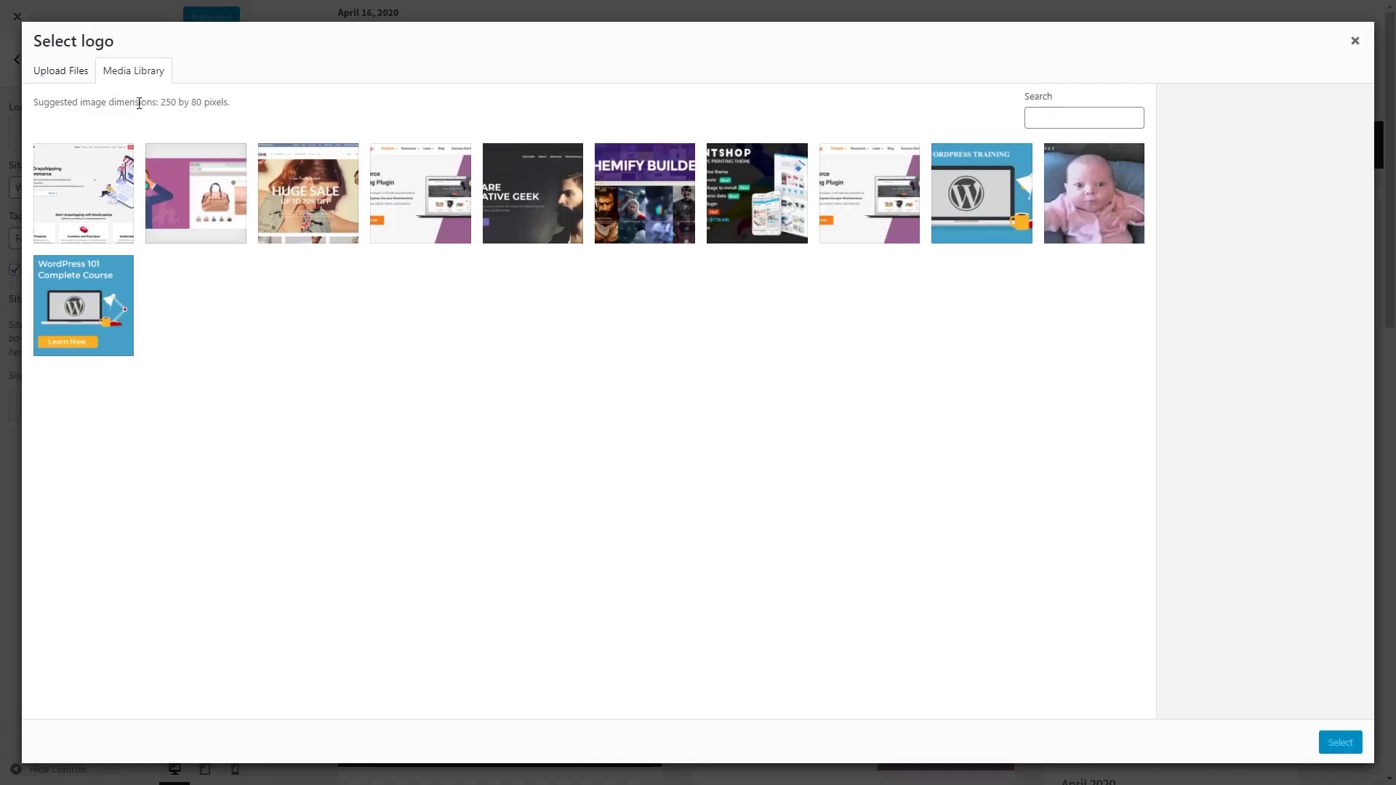
left_click(79, 73)
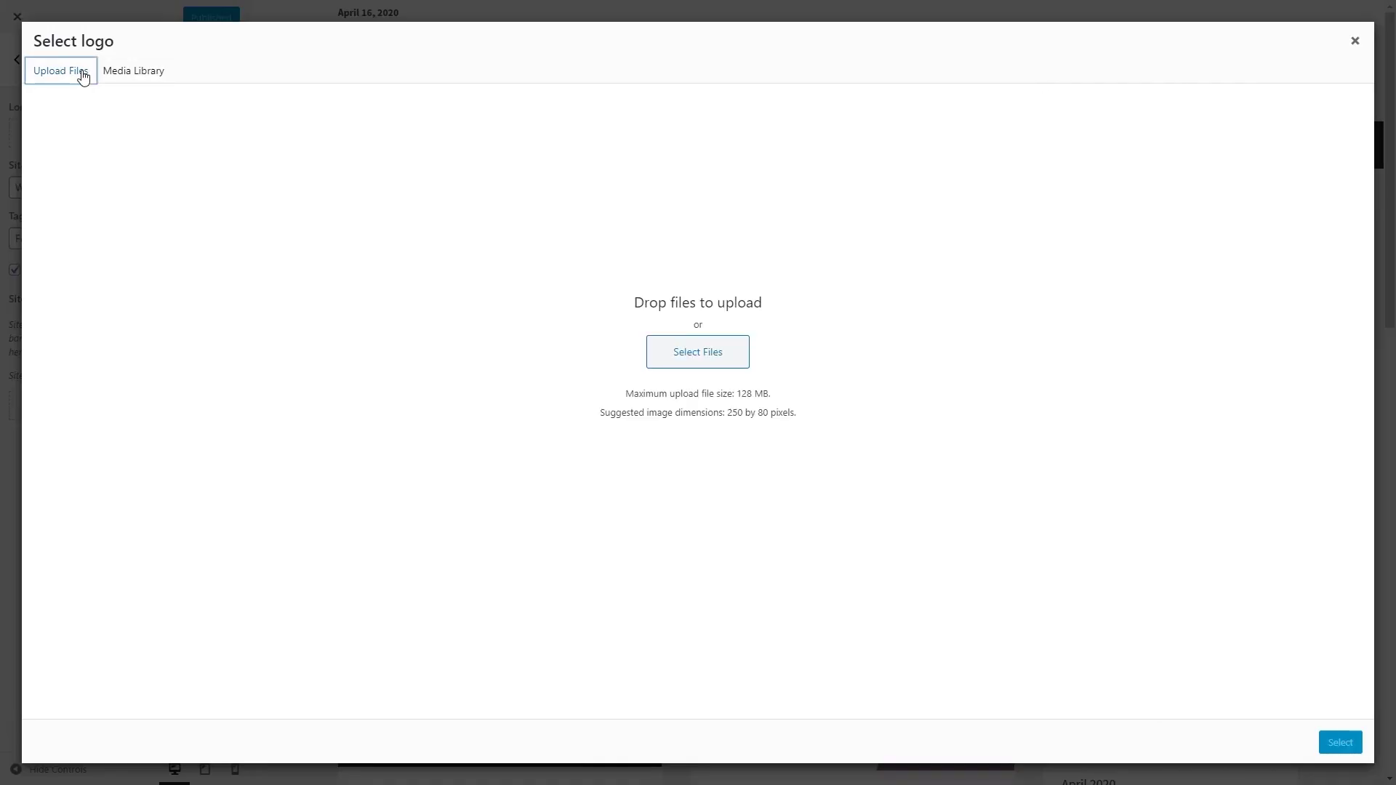
left_click(680, 360)
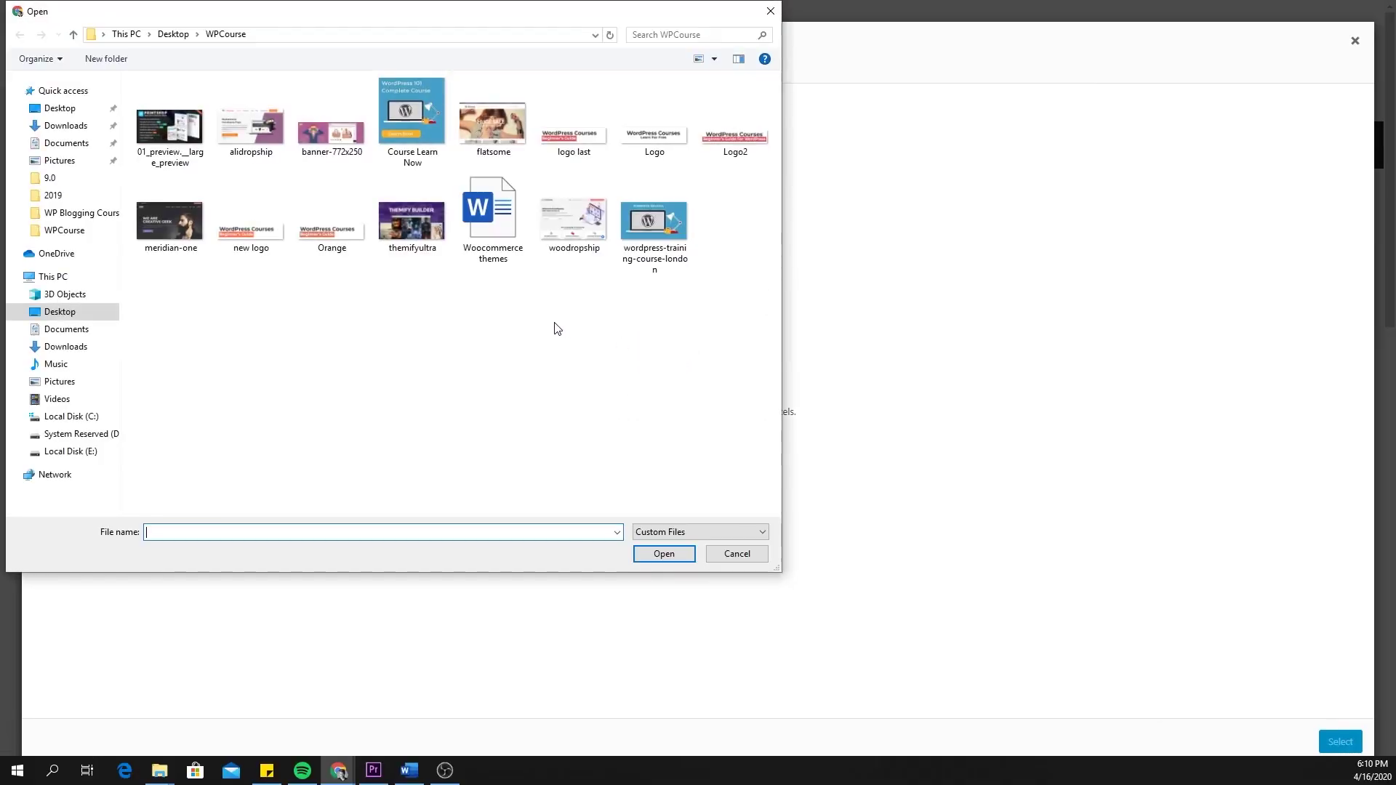
double_click(251, 222)
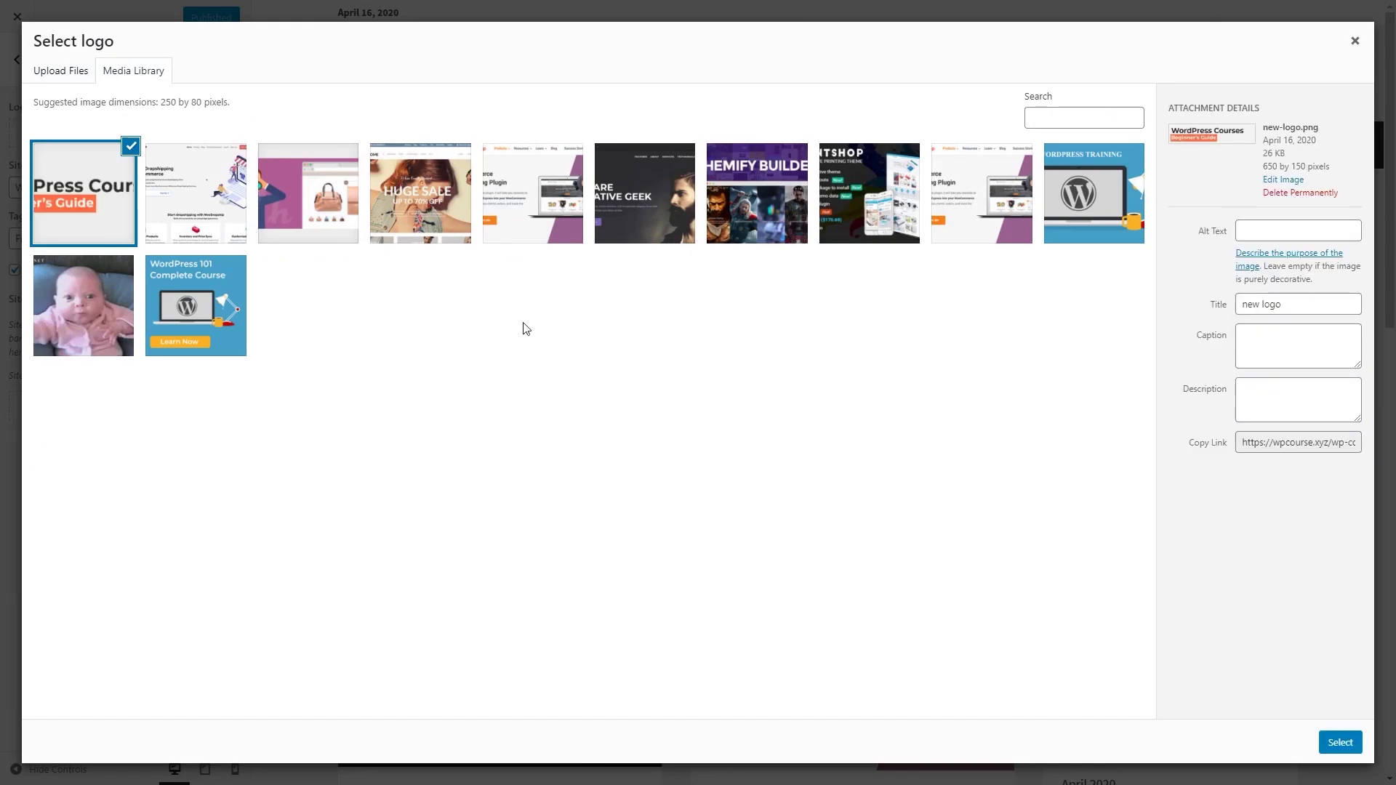
left_click(1340, 742)
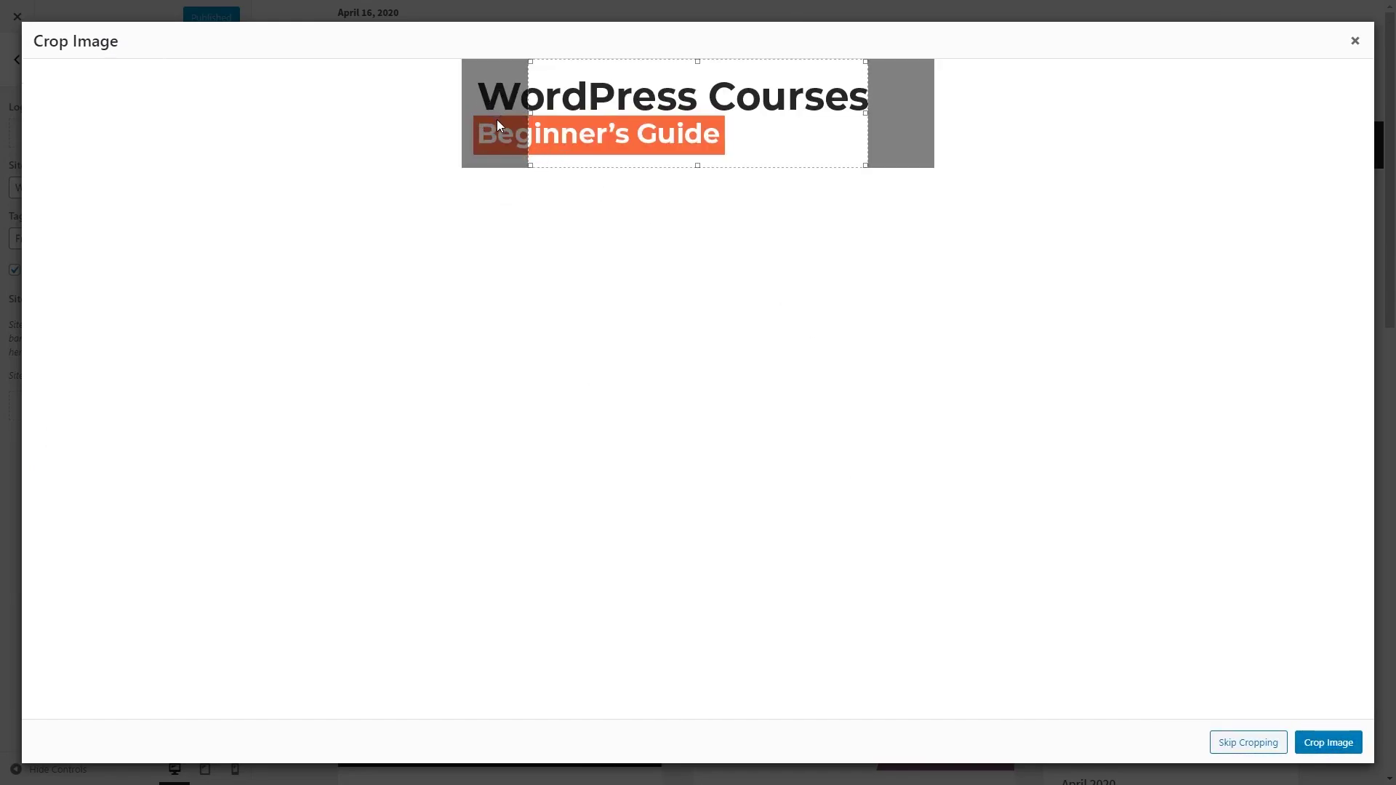
left_click_drag(500, 123, 967, 393)
left_click(1324, 741)
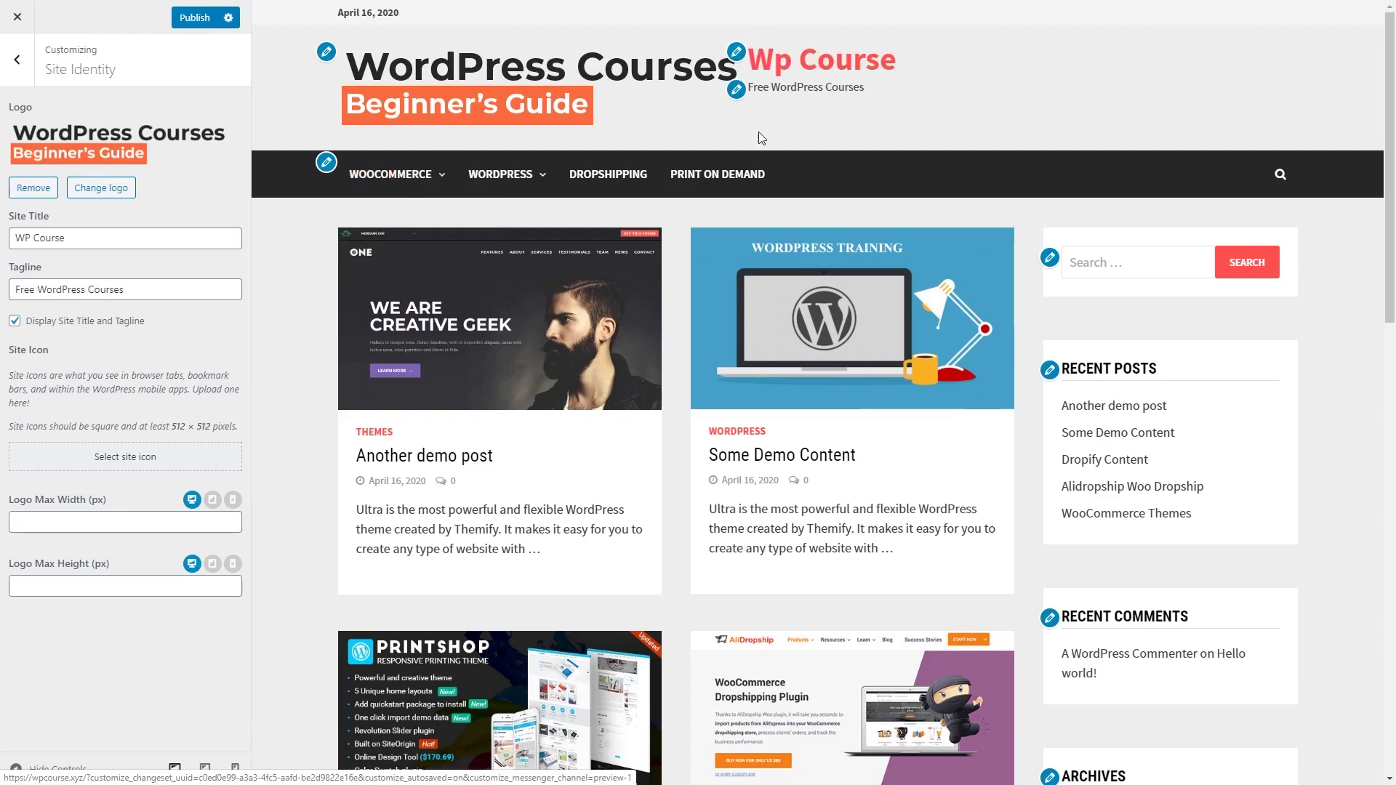
Step: Hide the site title and tagline, and set the uploaded Icon.jpg as the site icon
left_click(84, 320)
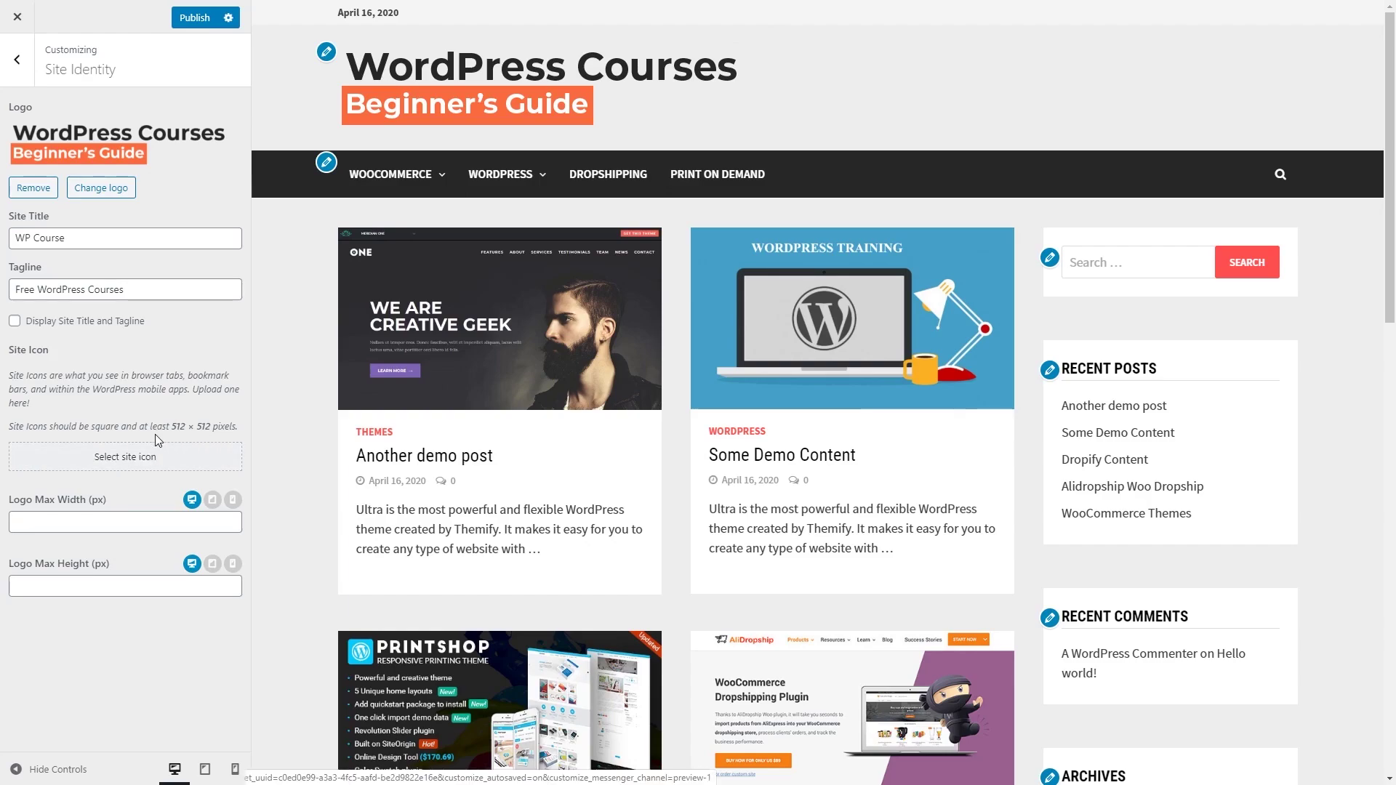
left_click(134, 466)
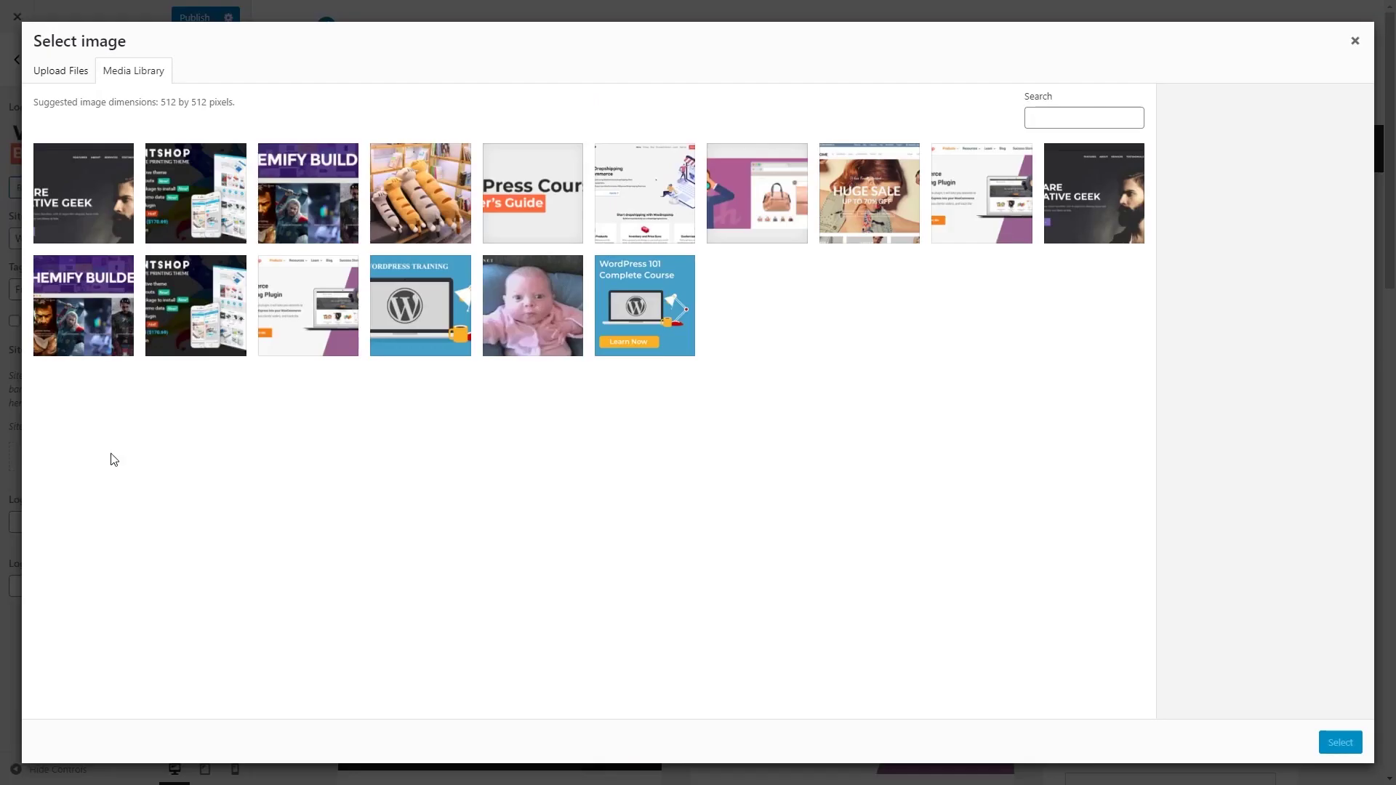
left_click(75, 77)
left_click(698, 353)
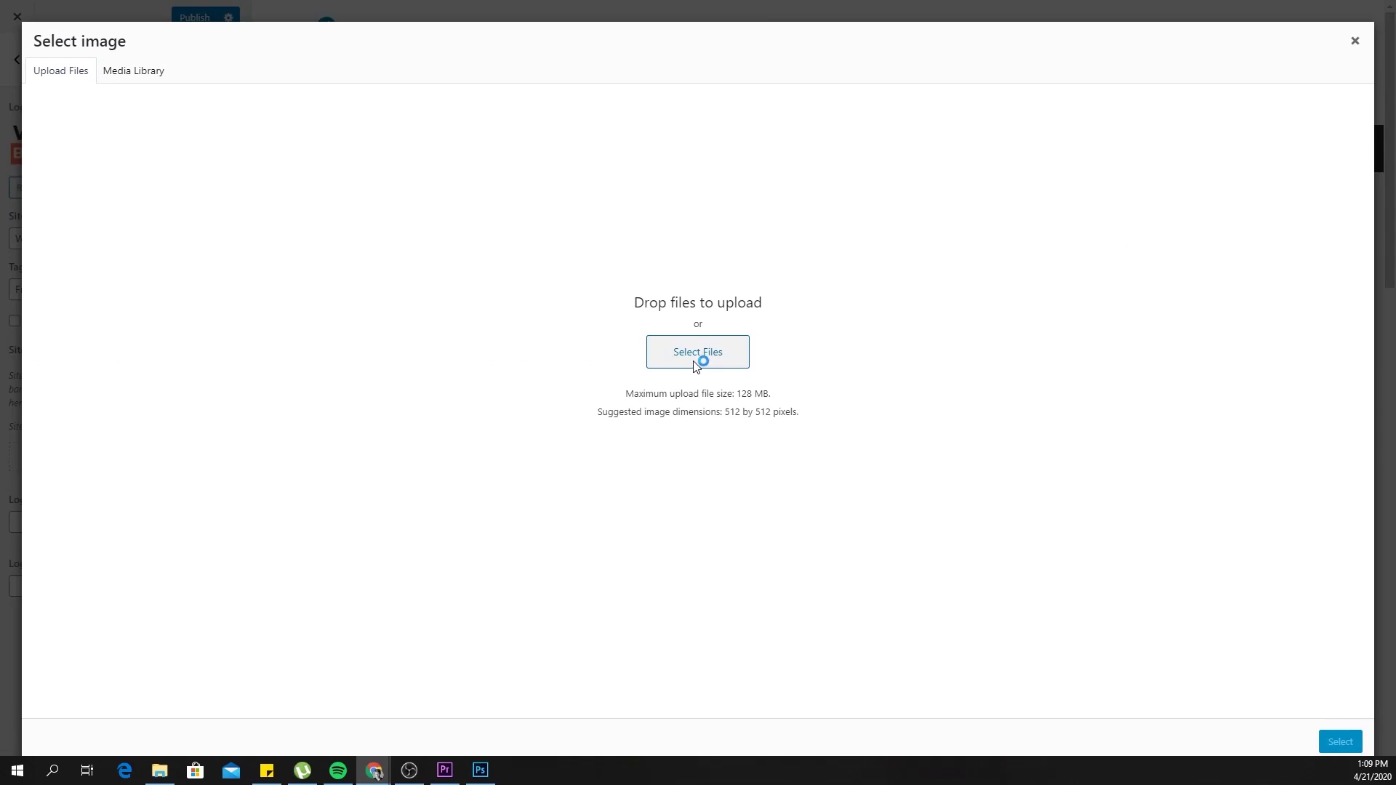
left_click(164, 210)
double_click(164, 209)
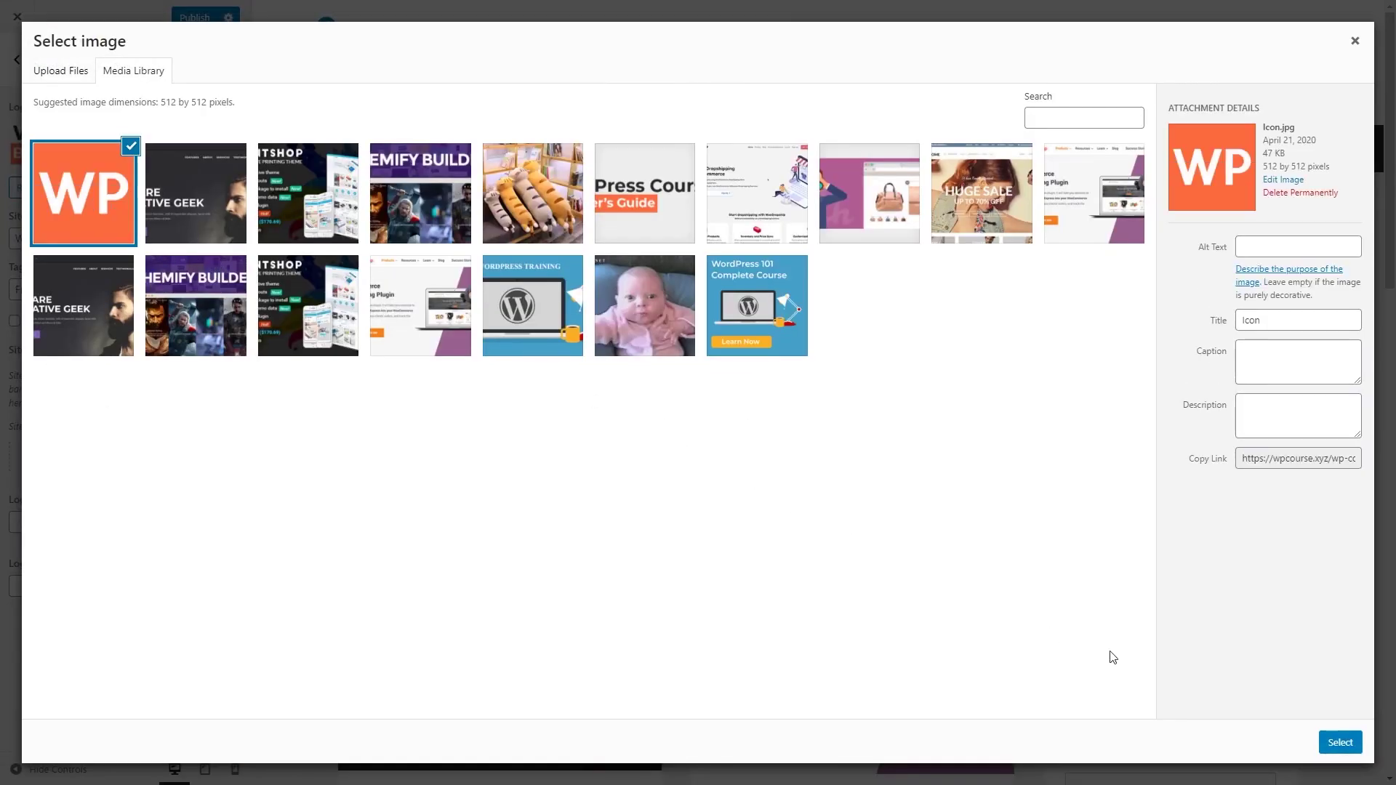
left_click(1340, 742)
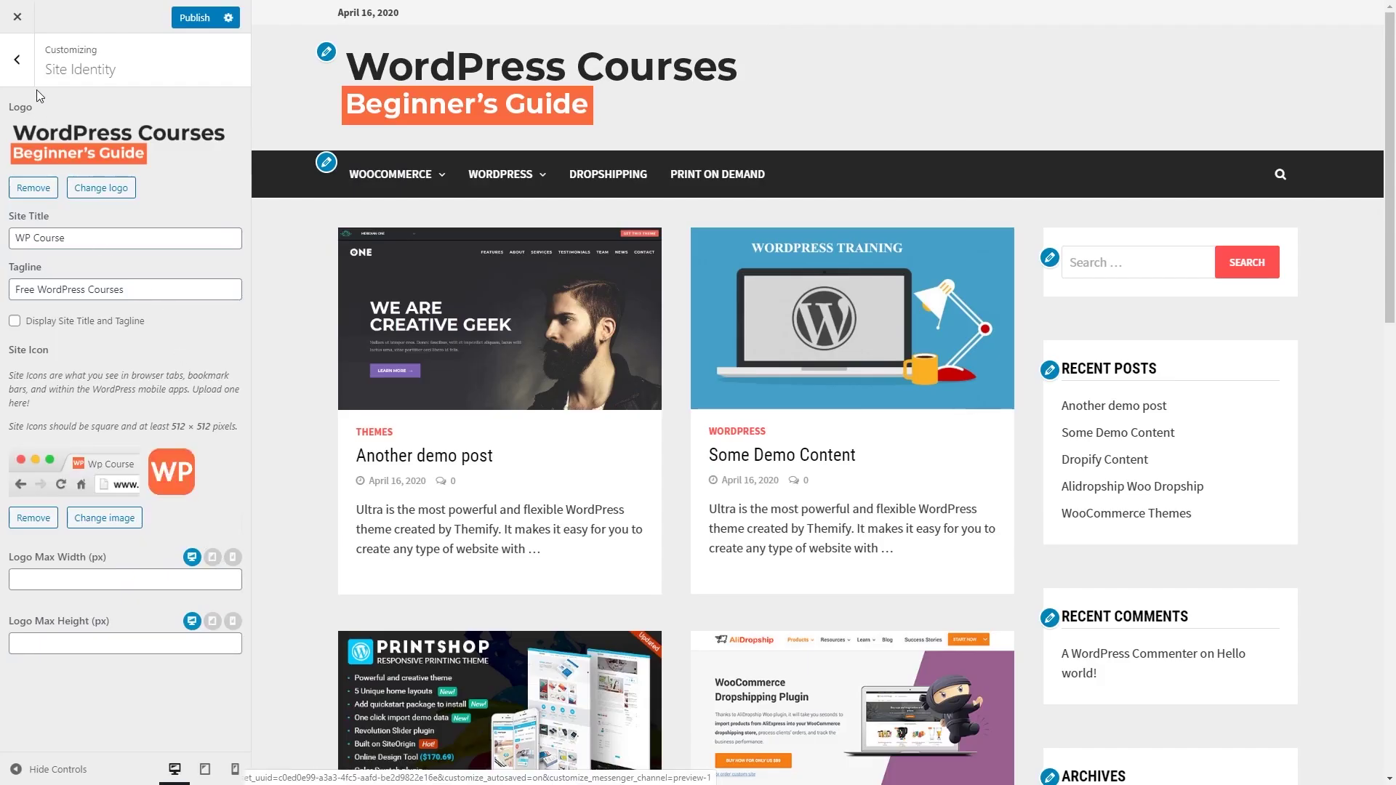
left_click(22, 60)
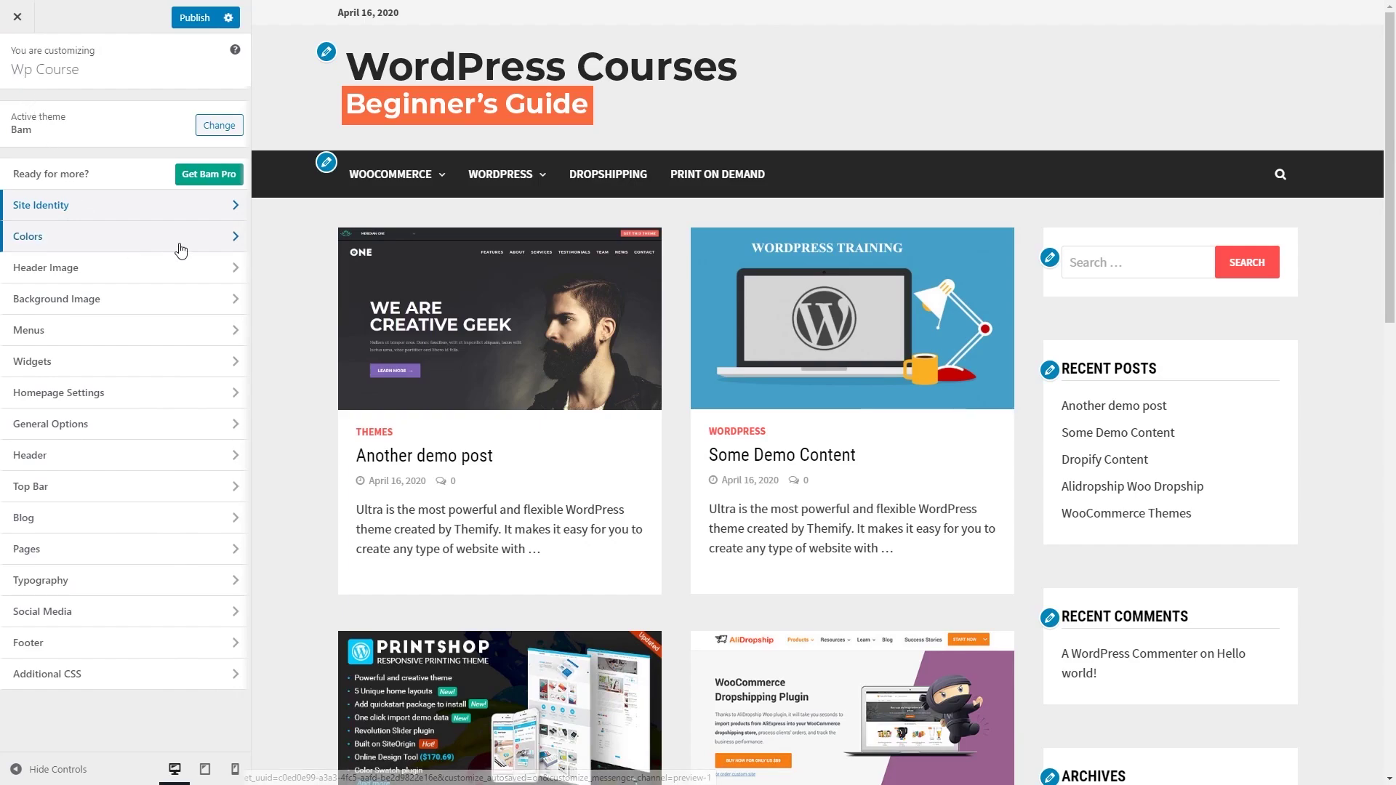
Step: Change Colors > Theme Primary Color from #ff4f4f to orange #fa6a3e
left_click(231, 246)
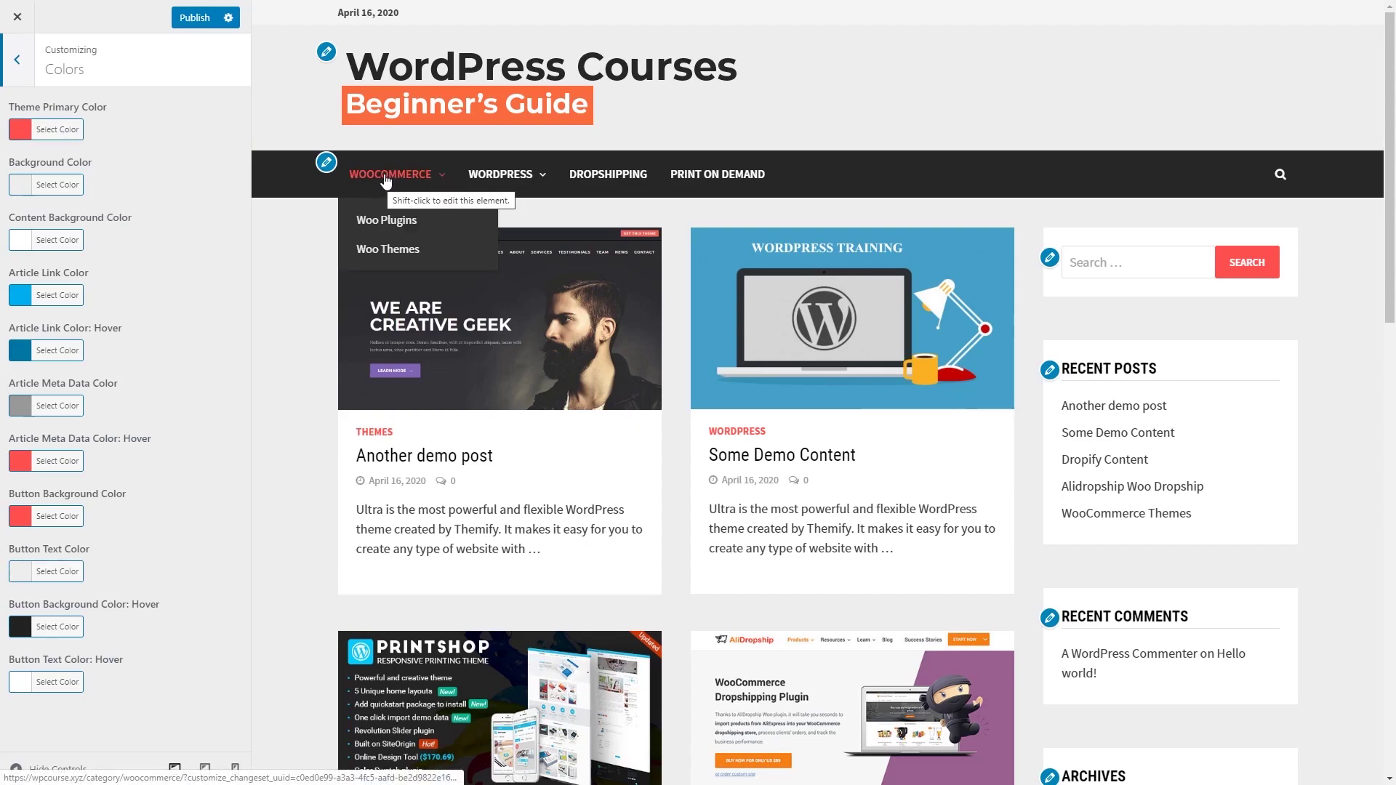
mouse_move(492, 184)
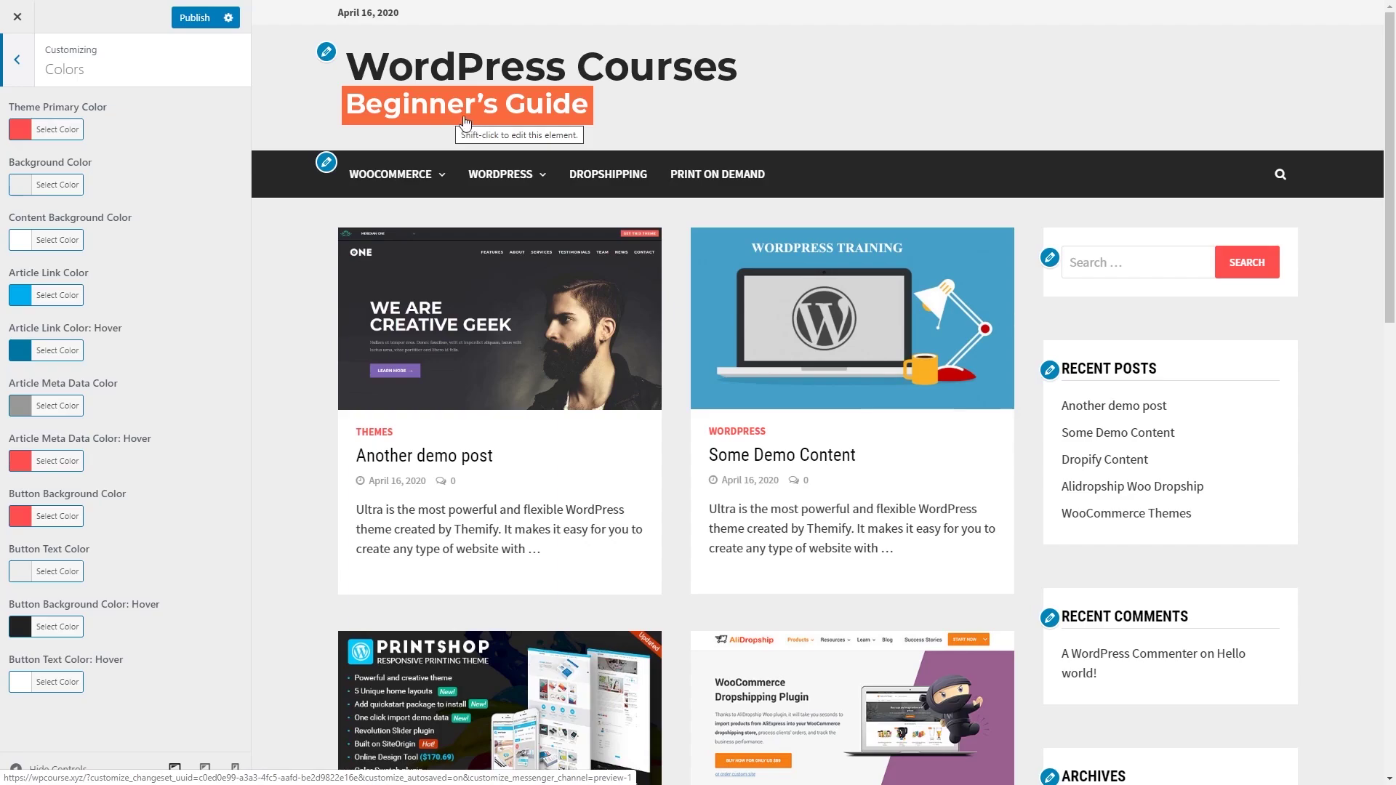
left_click(72, 136)
double_click(120, 130)
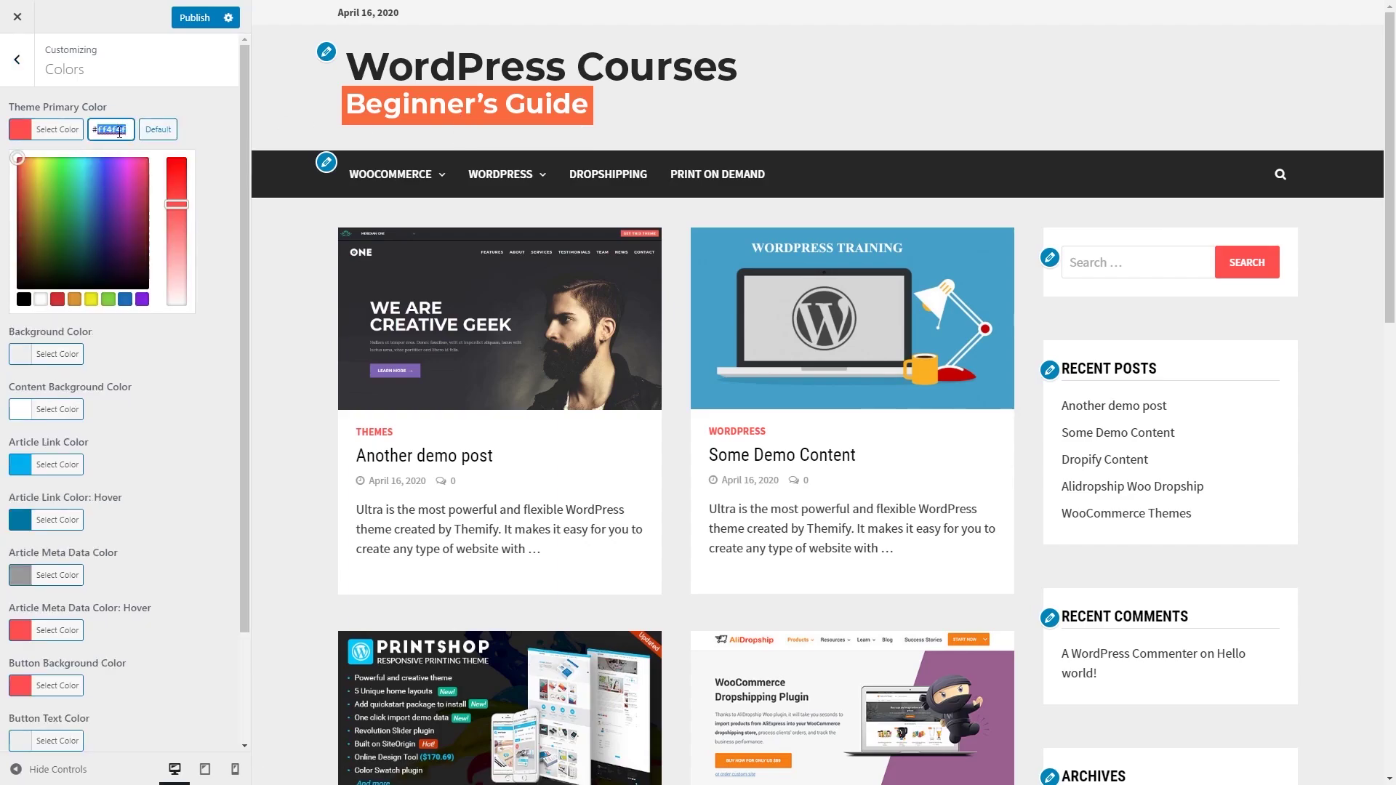
type("fa6a3e")
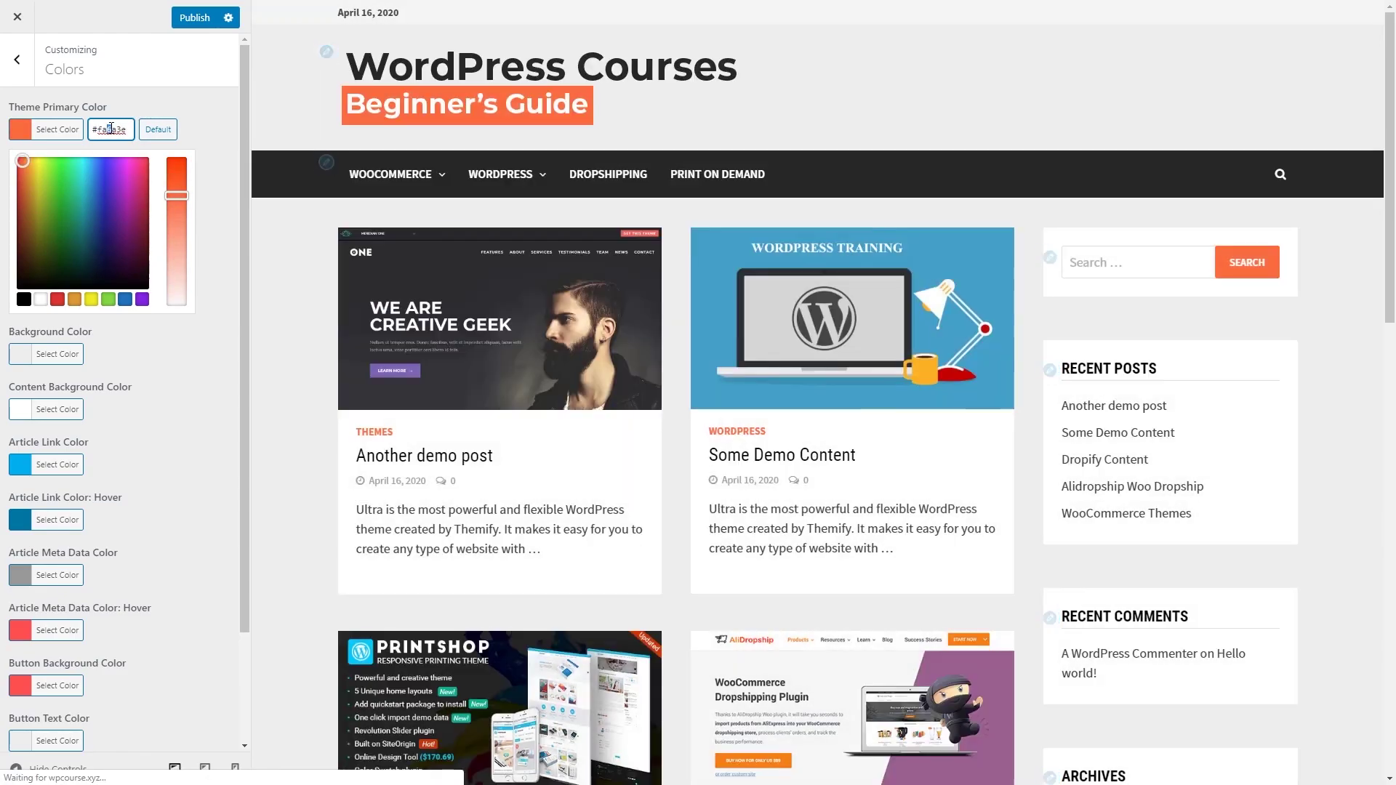
key("ctrl+a")
left_click(120, 129)
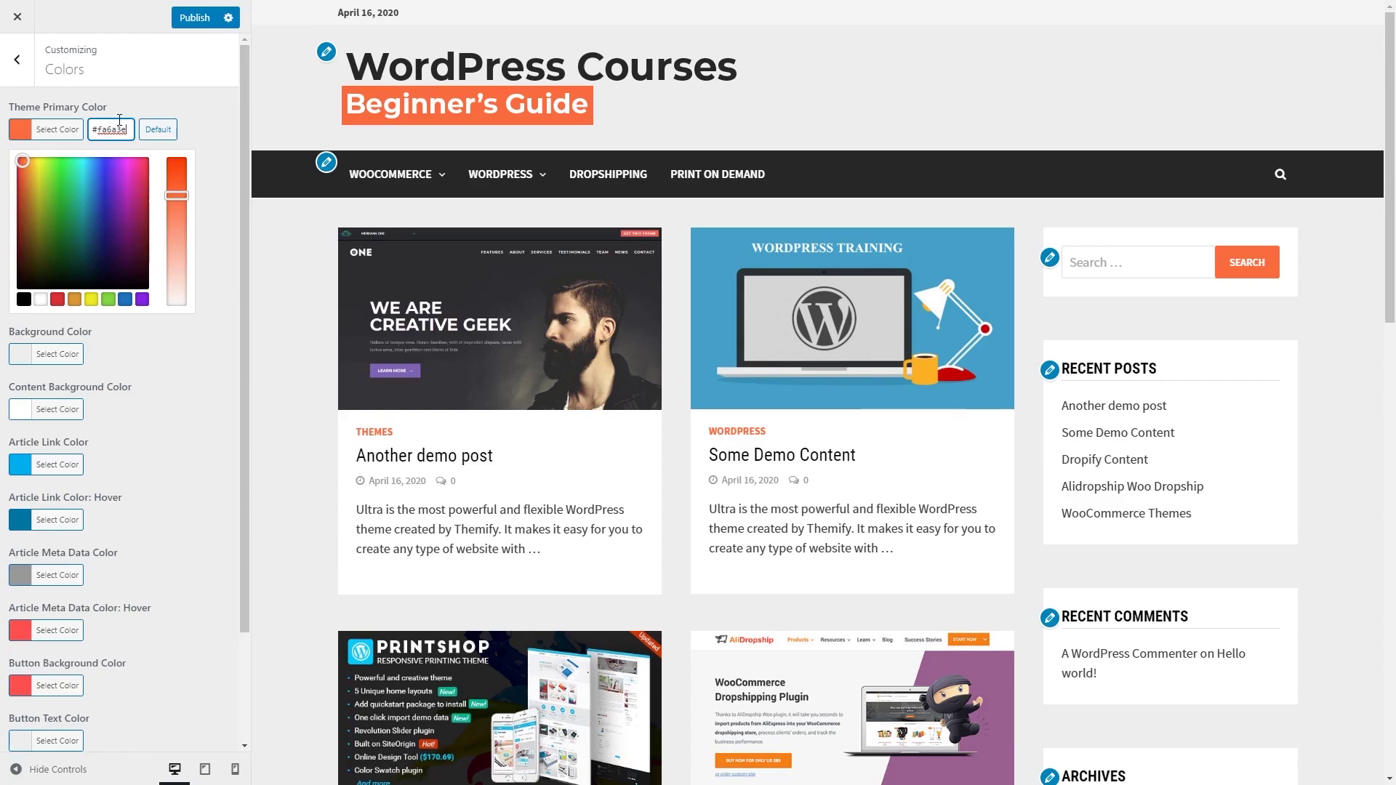
left_click(138, 106)
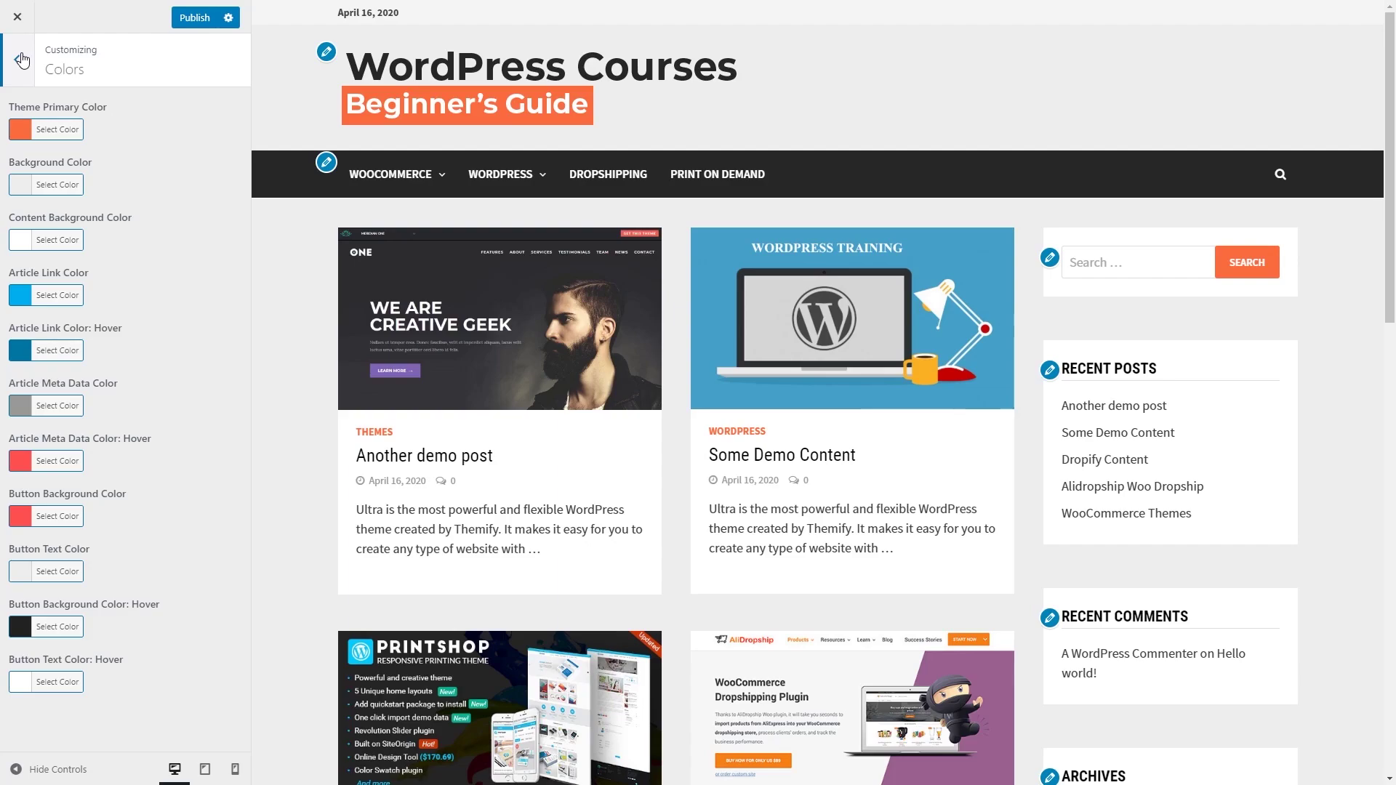
left_click(21, 60)
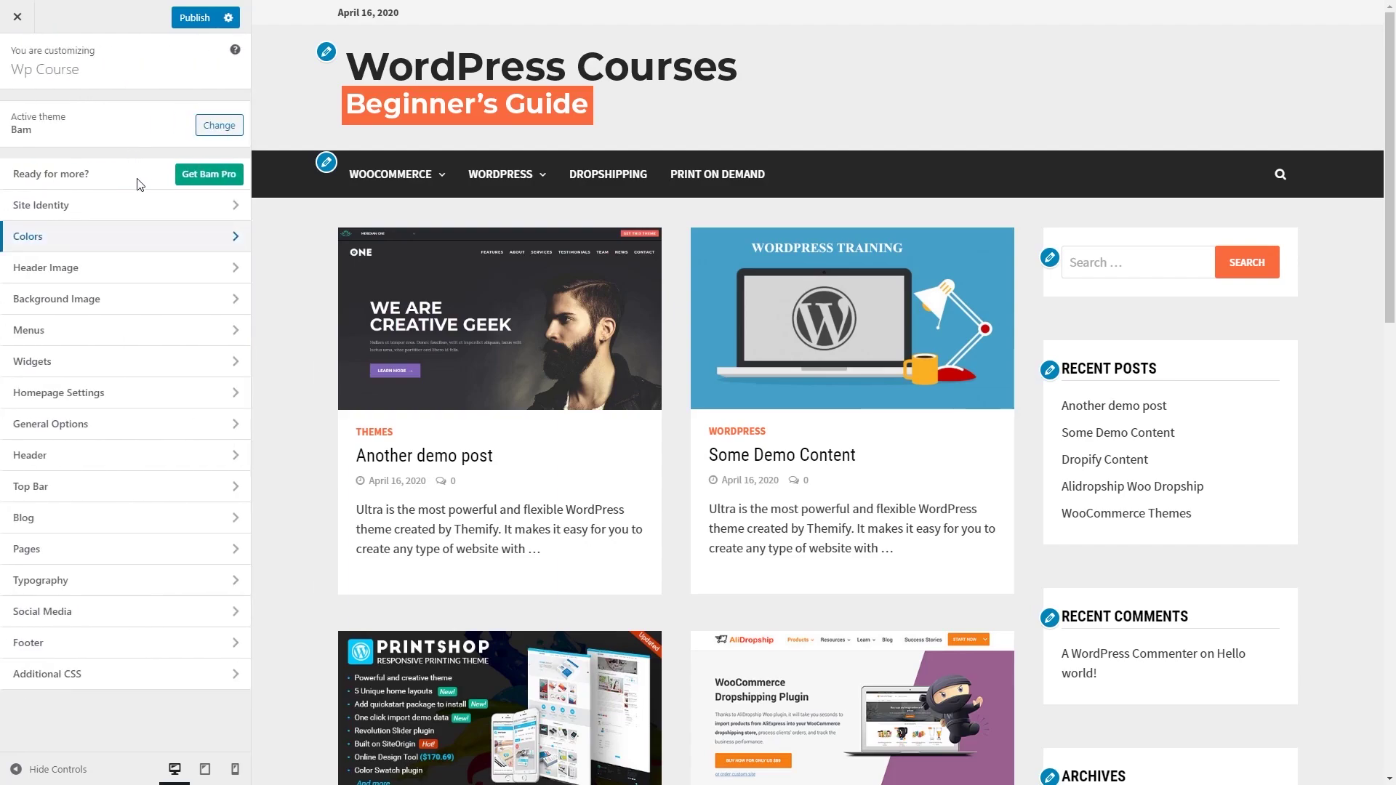
Step: Look through the Header Image, Background Image and Menus sections without changing anything
left_click(190, 273)
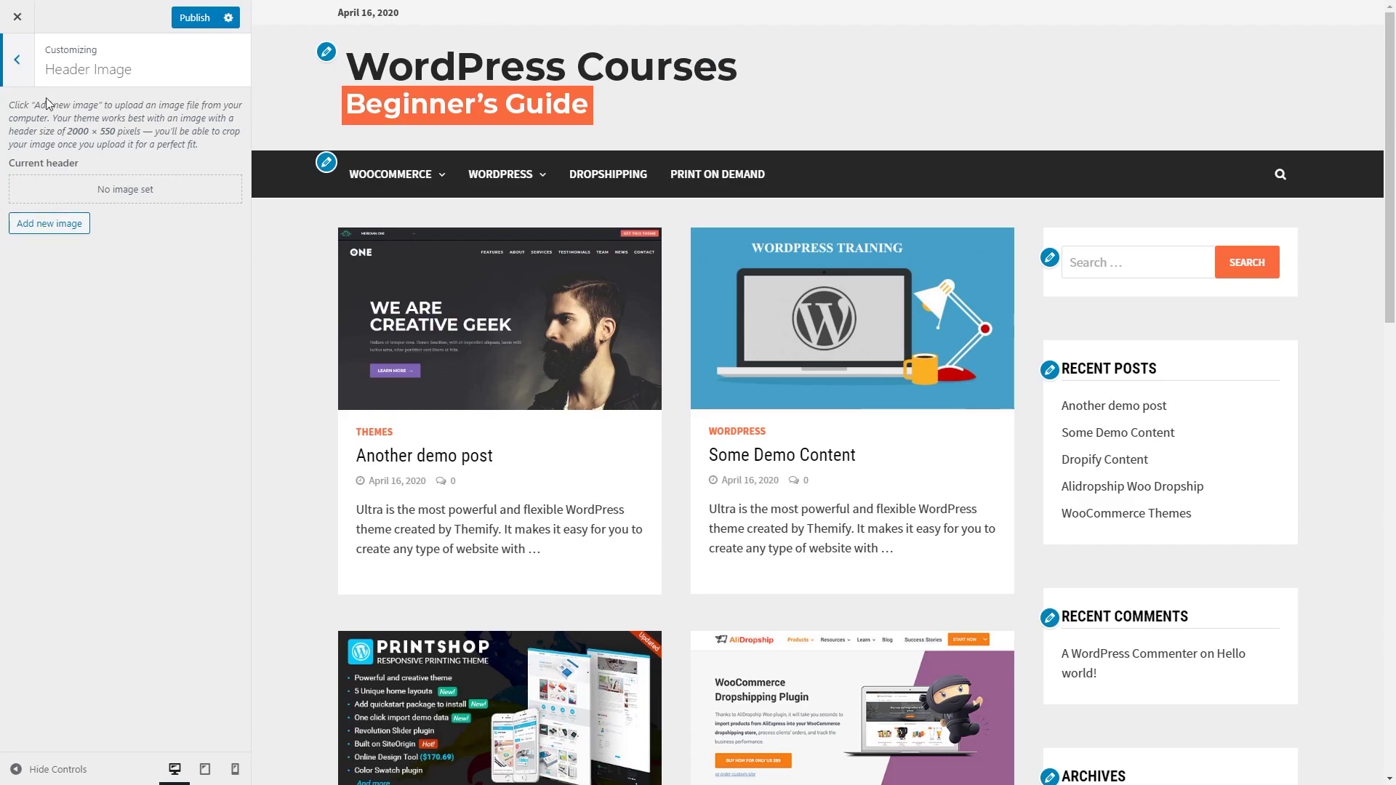
left_click(18, 60)
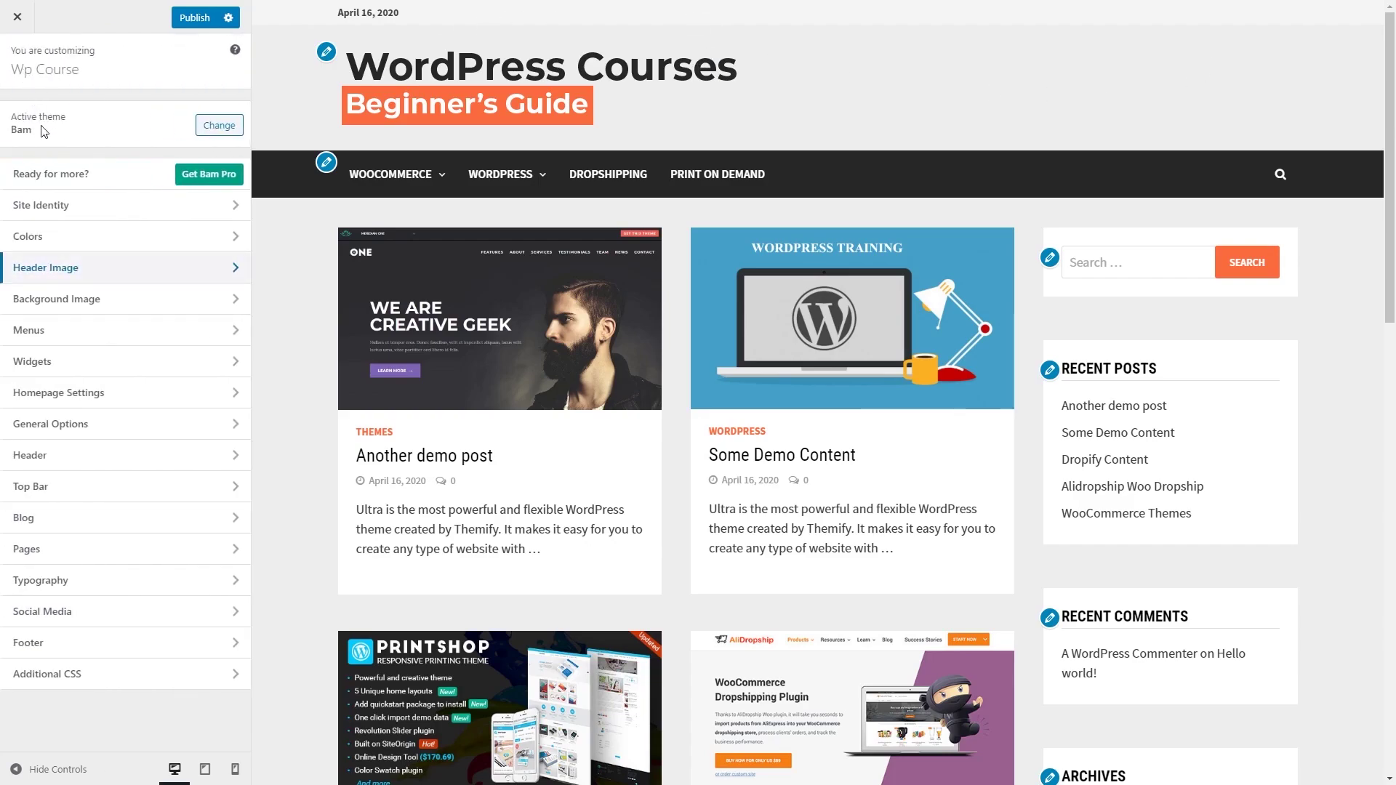
left_click(157, 305)
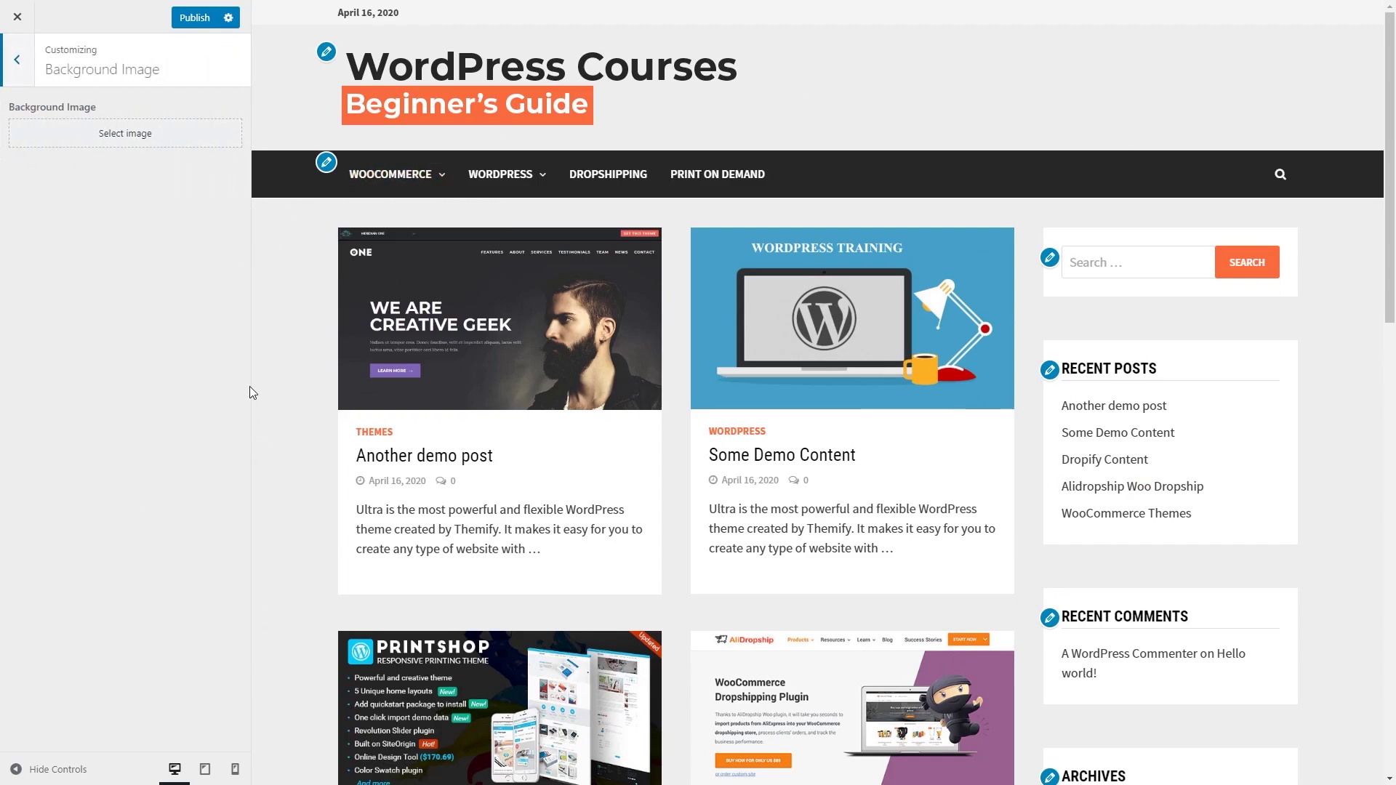
left_click(21, 79)
left_click(129, 333)
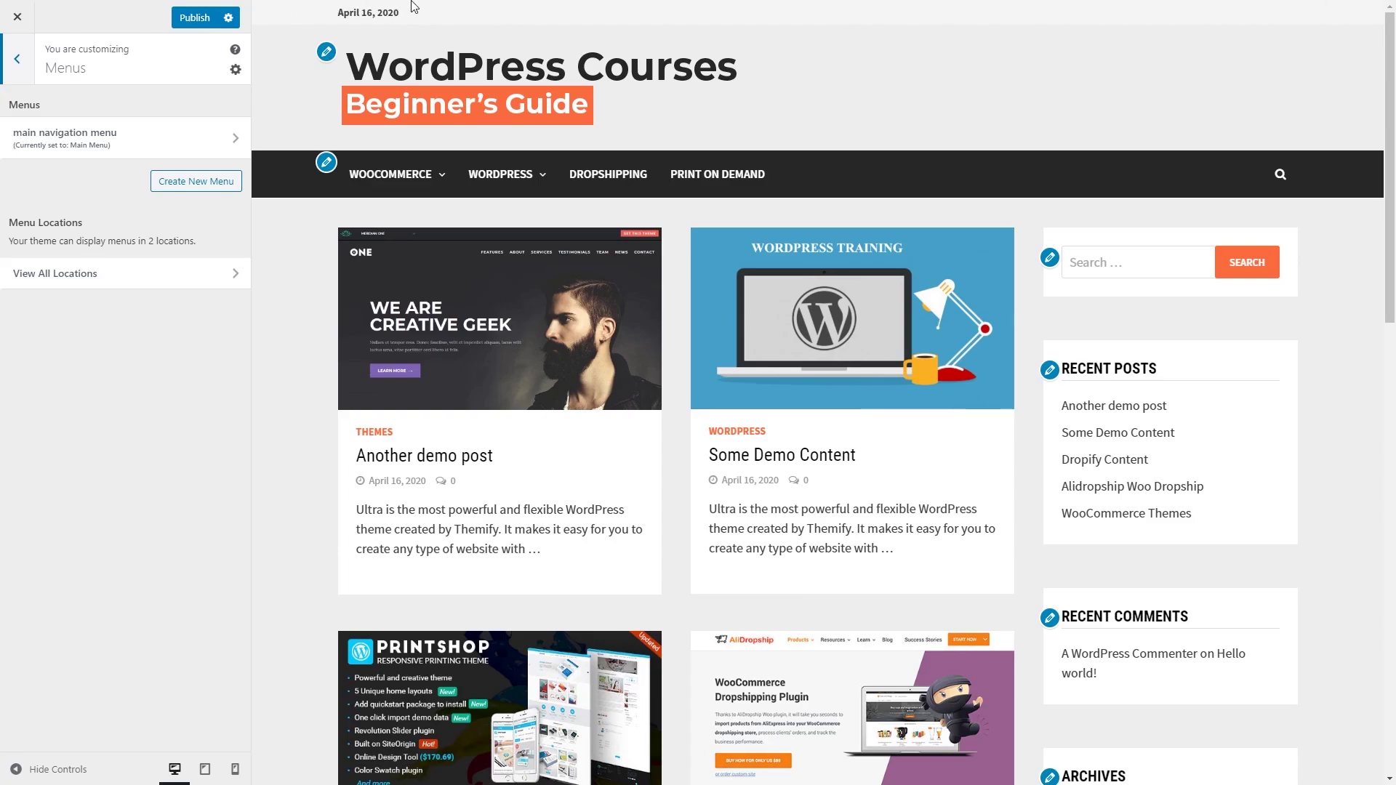
left_click(16, 76)
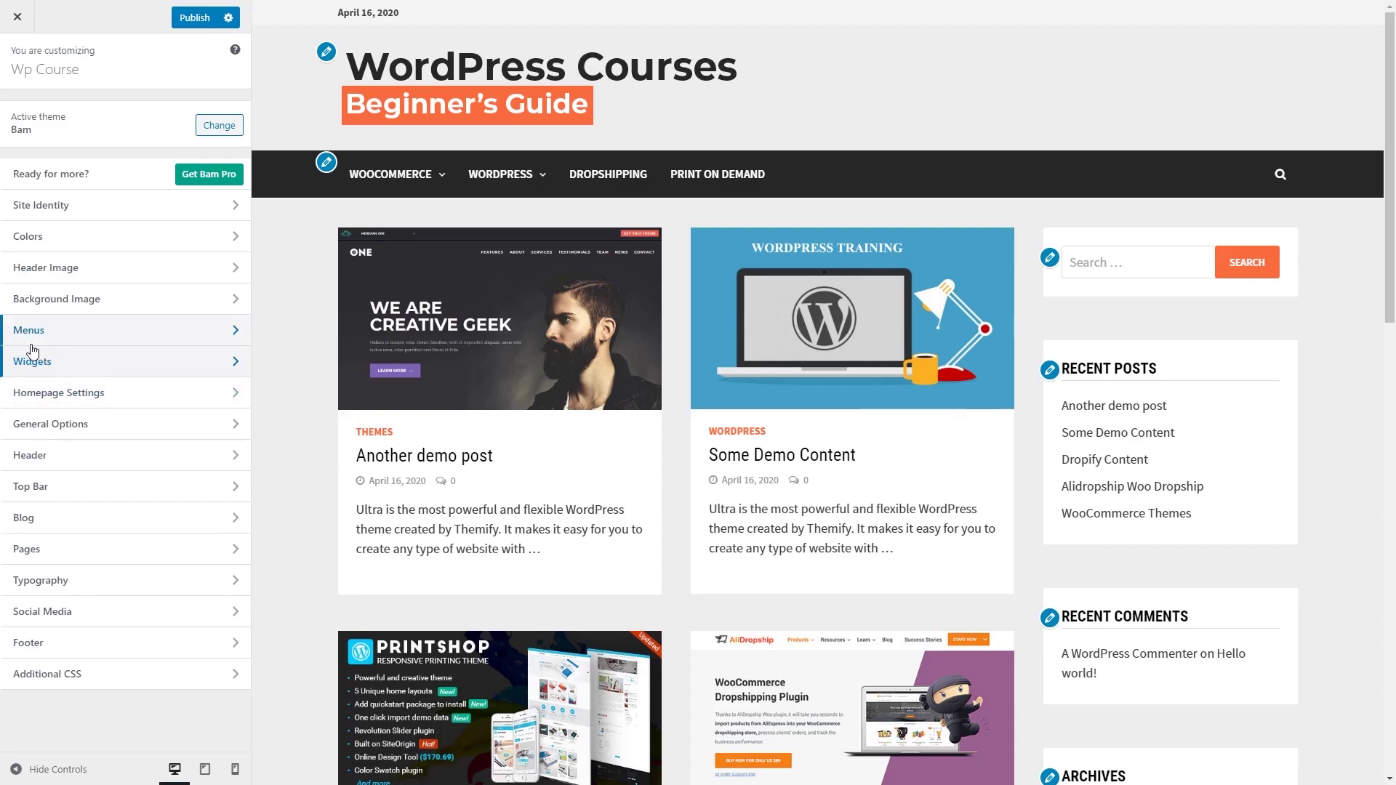
Step: Try a static homepage, then set Homepage Settings back to Your latest posts
left_click(180, 394)
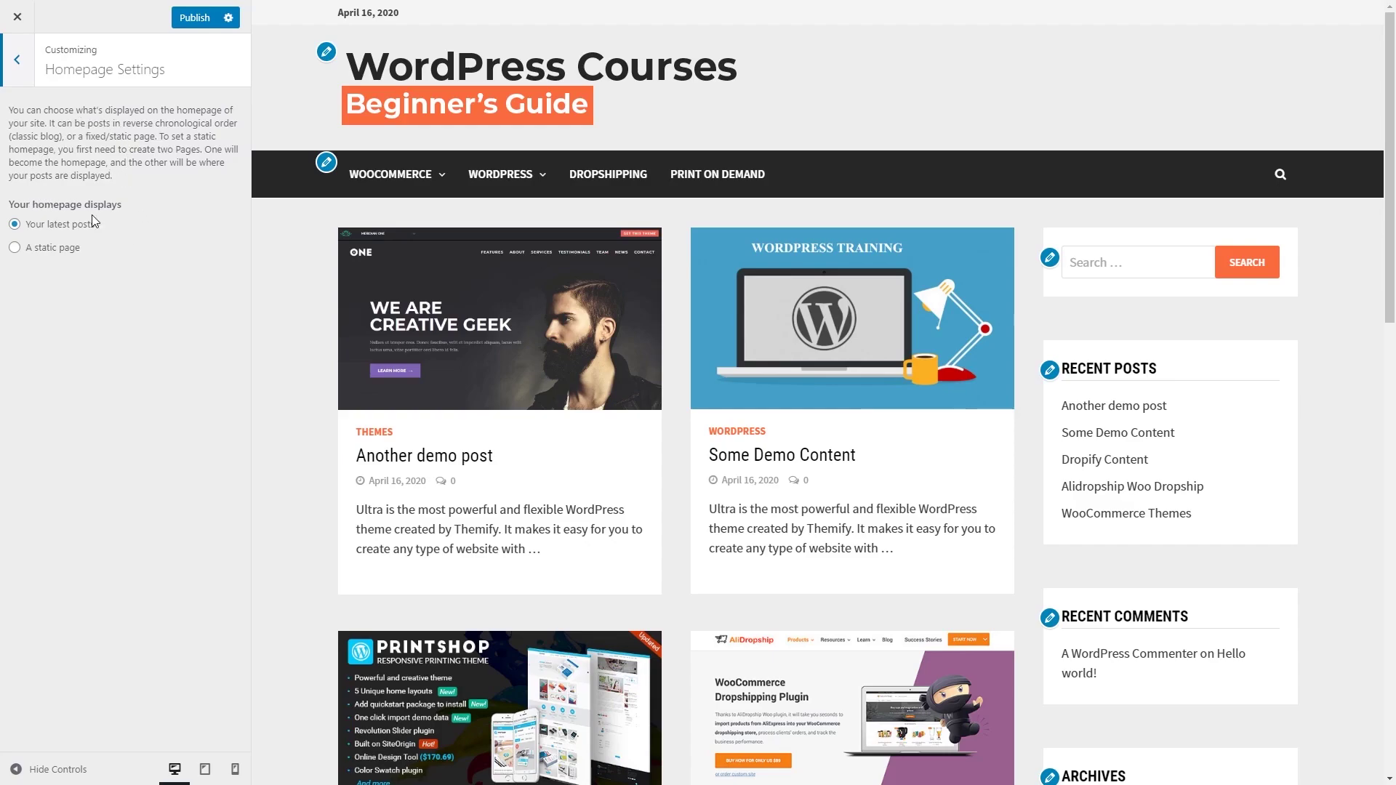
left_click(48, 248)
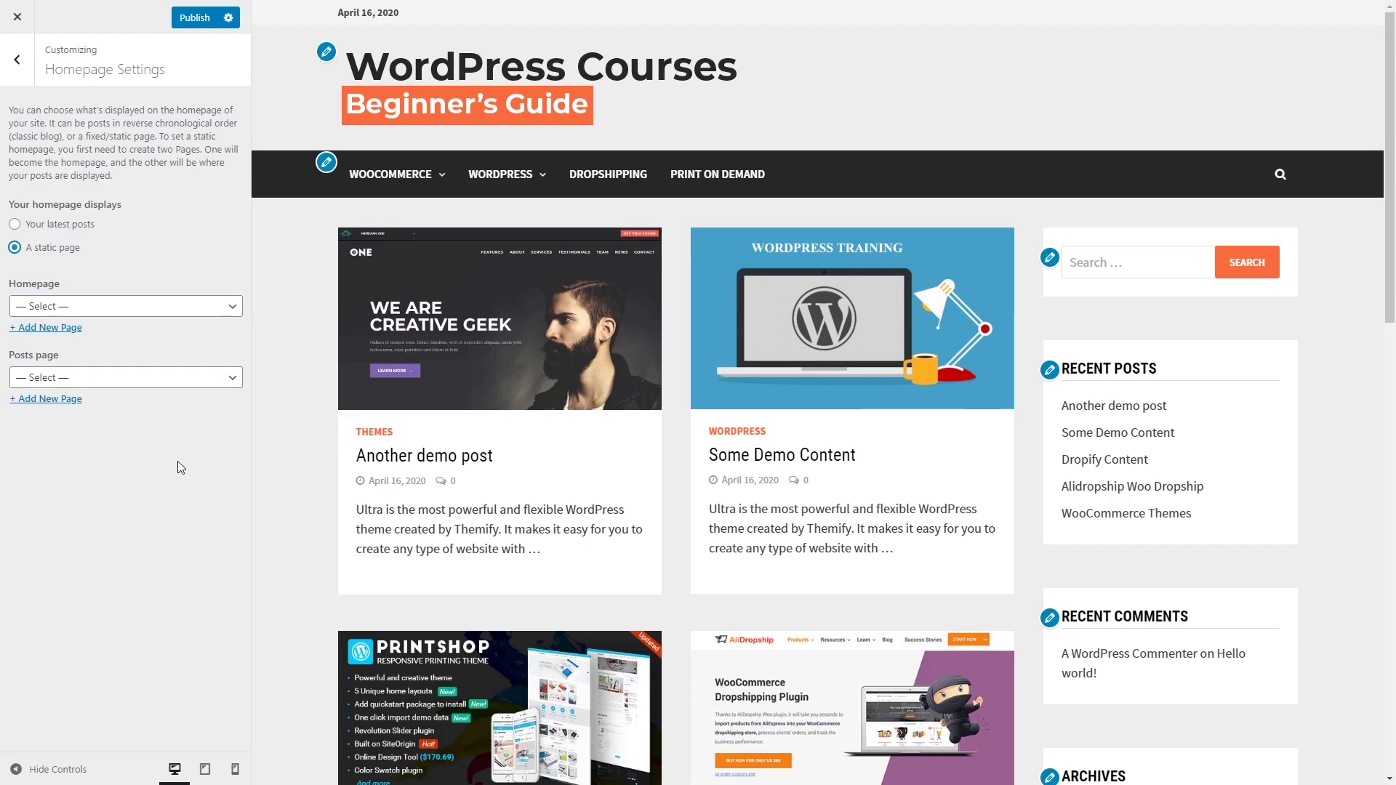
left_click(62, 228)
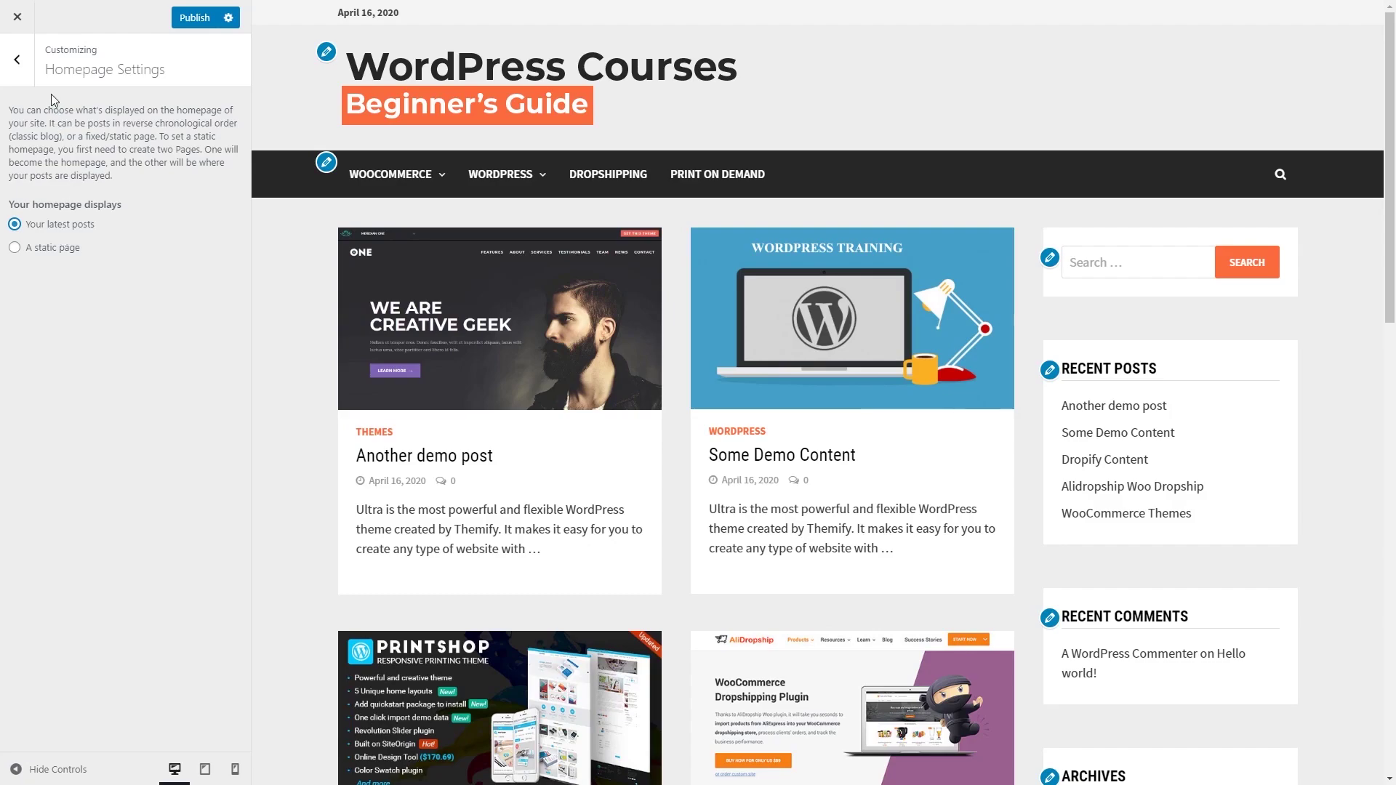
left_click(17, 69)
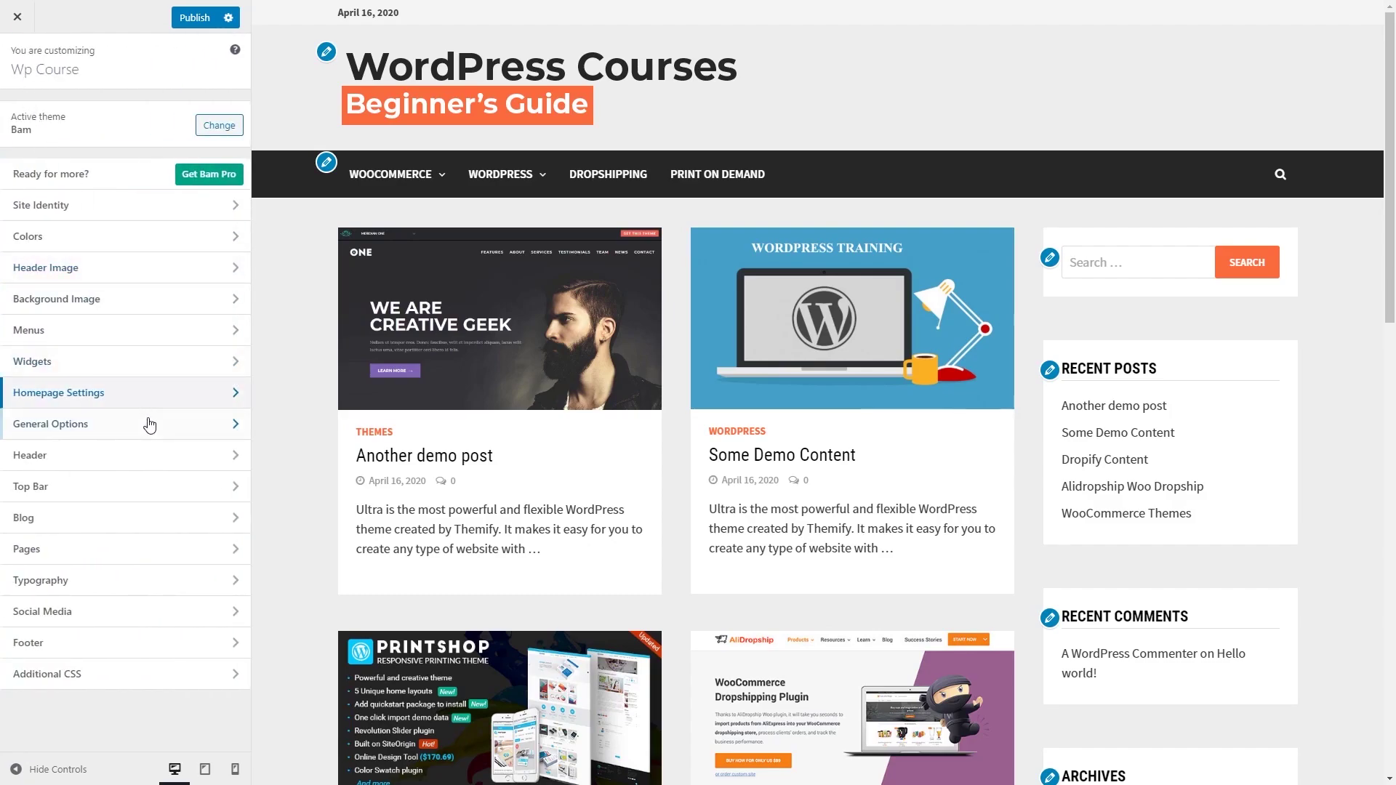
left_click(177, 427)
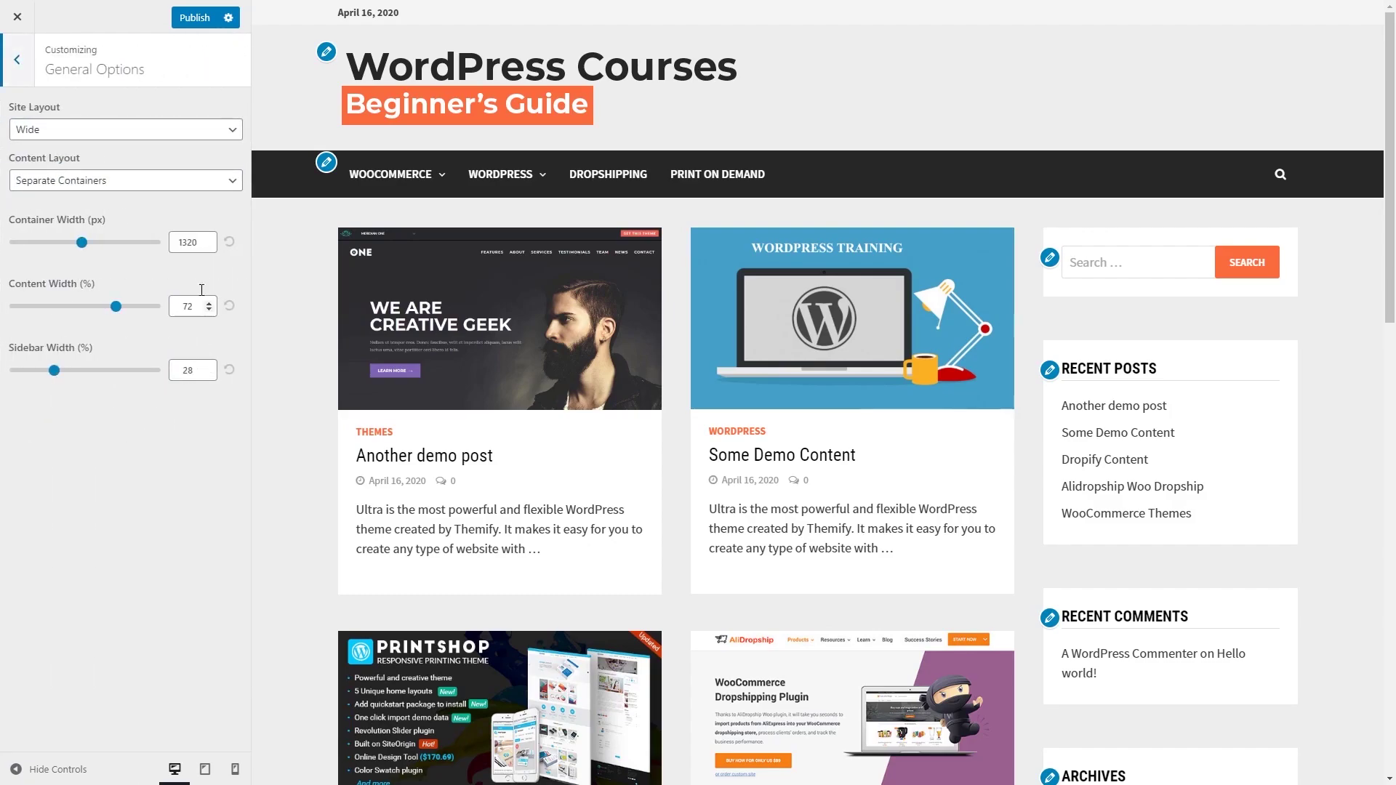
left_click(217, 134)
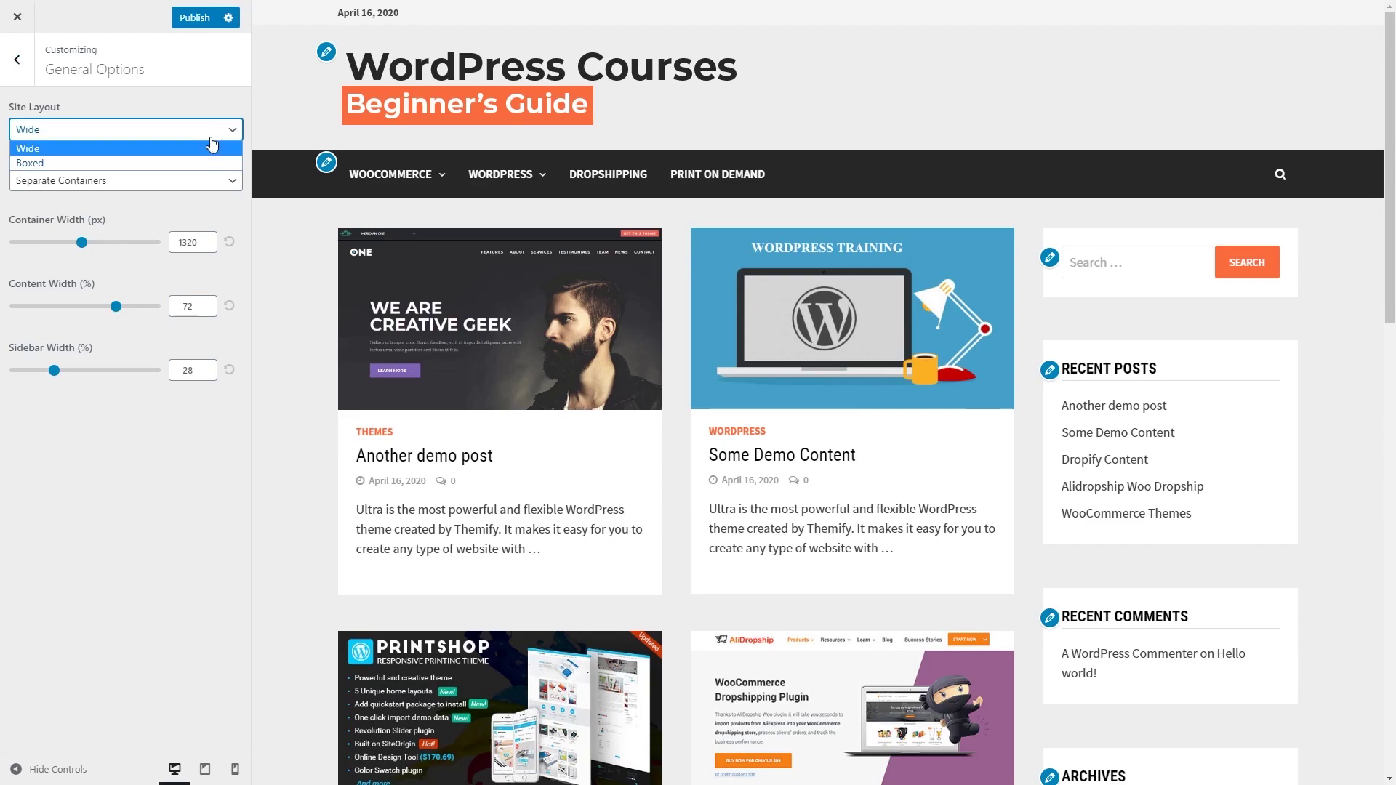
left_click(144, 163)
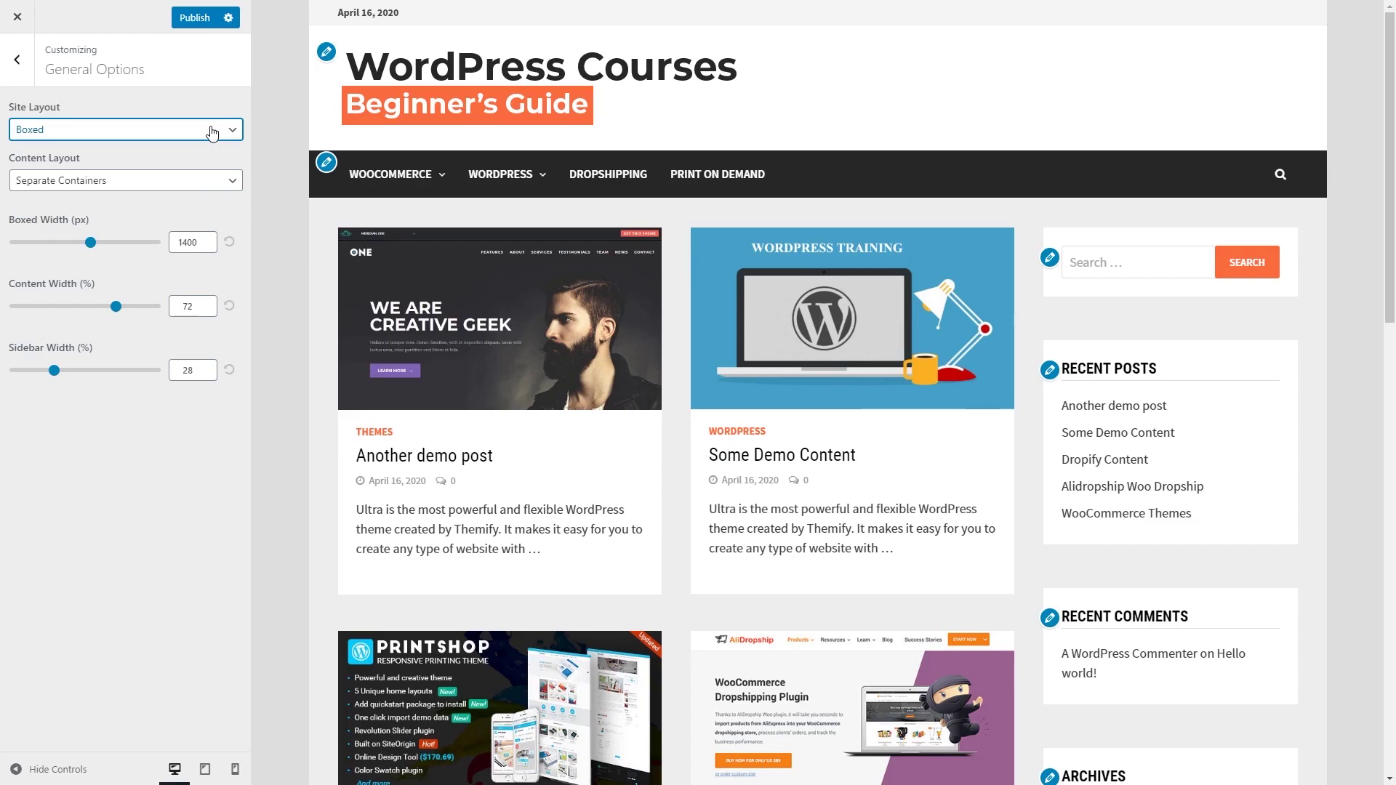
left_click(205, 768)
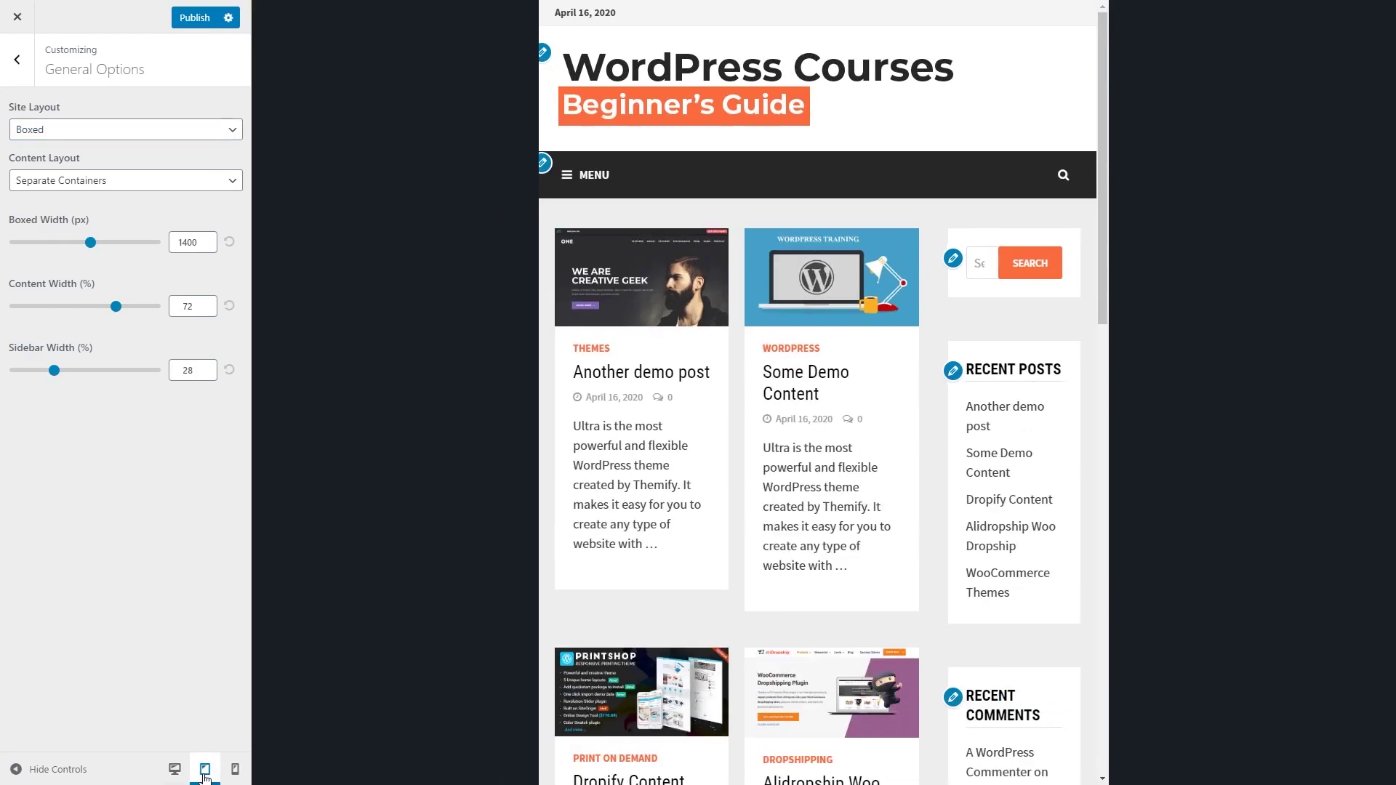
left_click(234, 770)
scroll(882, 424, "down", 5)
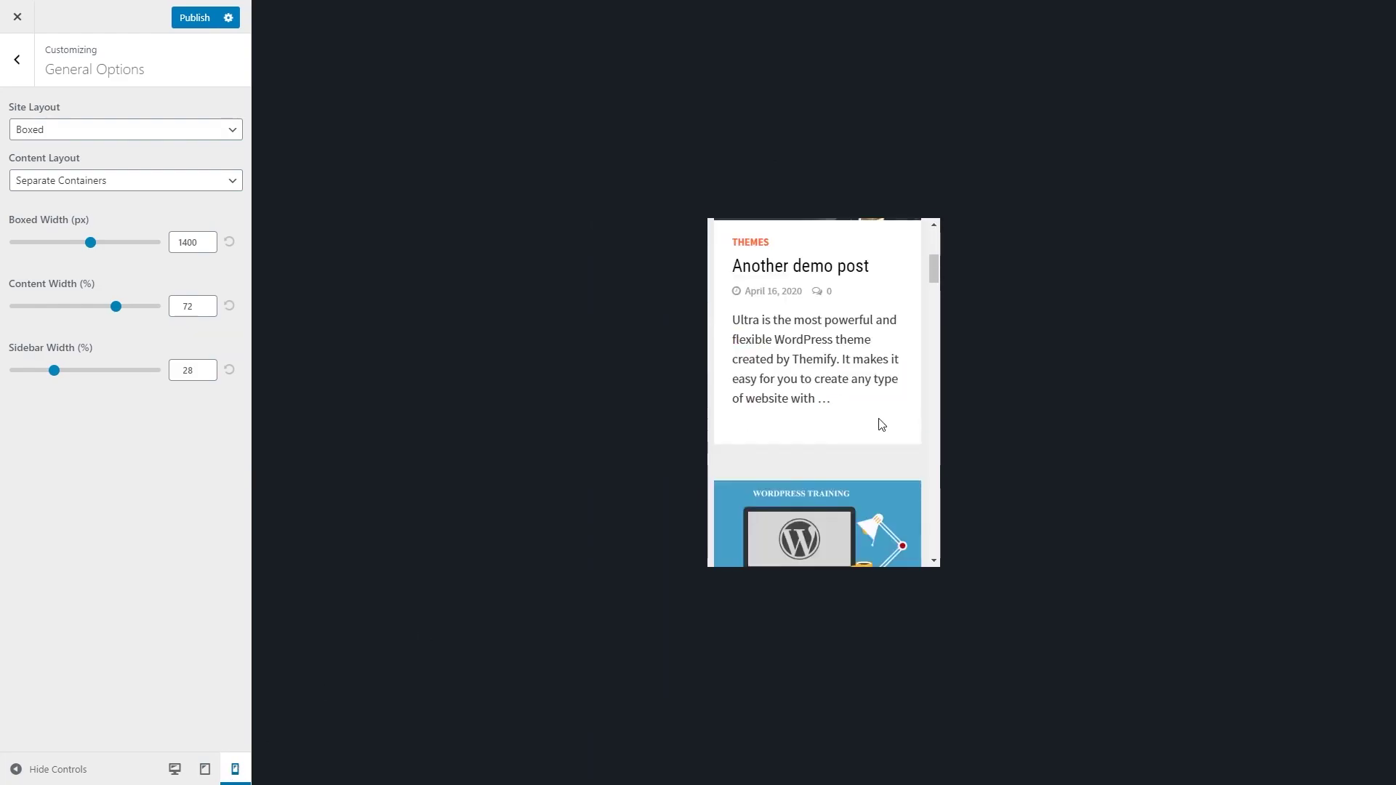
scroll(875, 475, "up", 3)
scroll(874, 470, "up", 4)
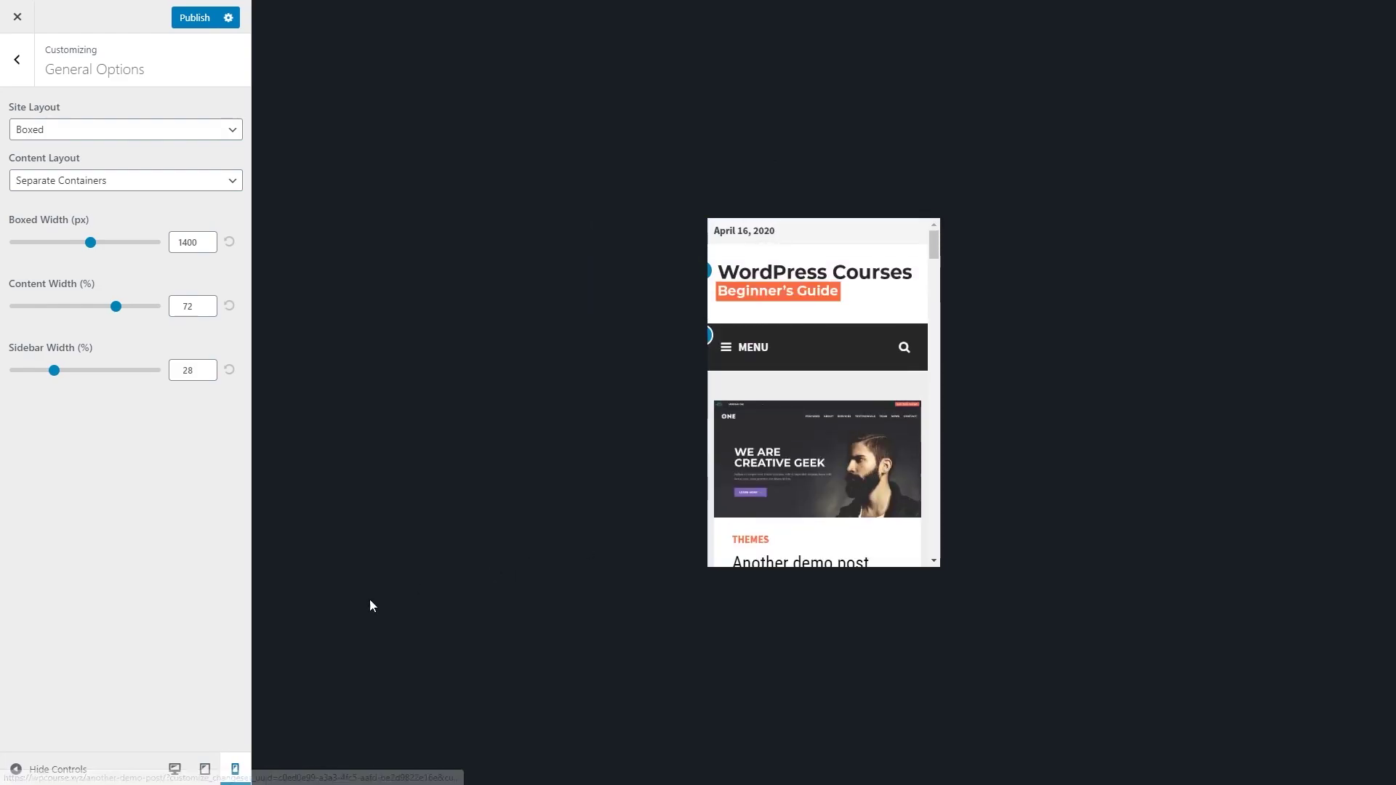
left_click(174, 769)
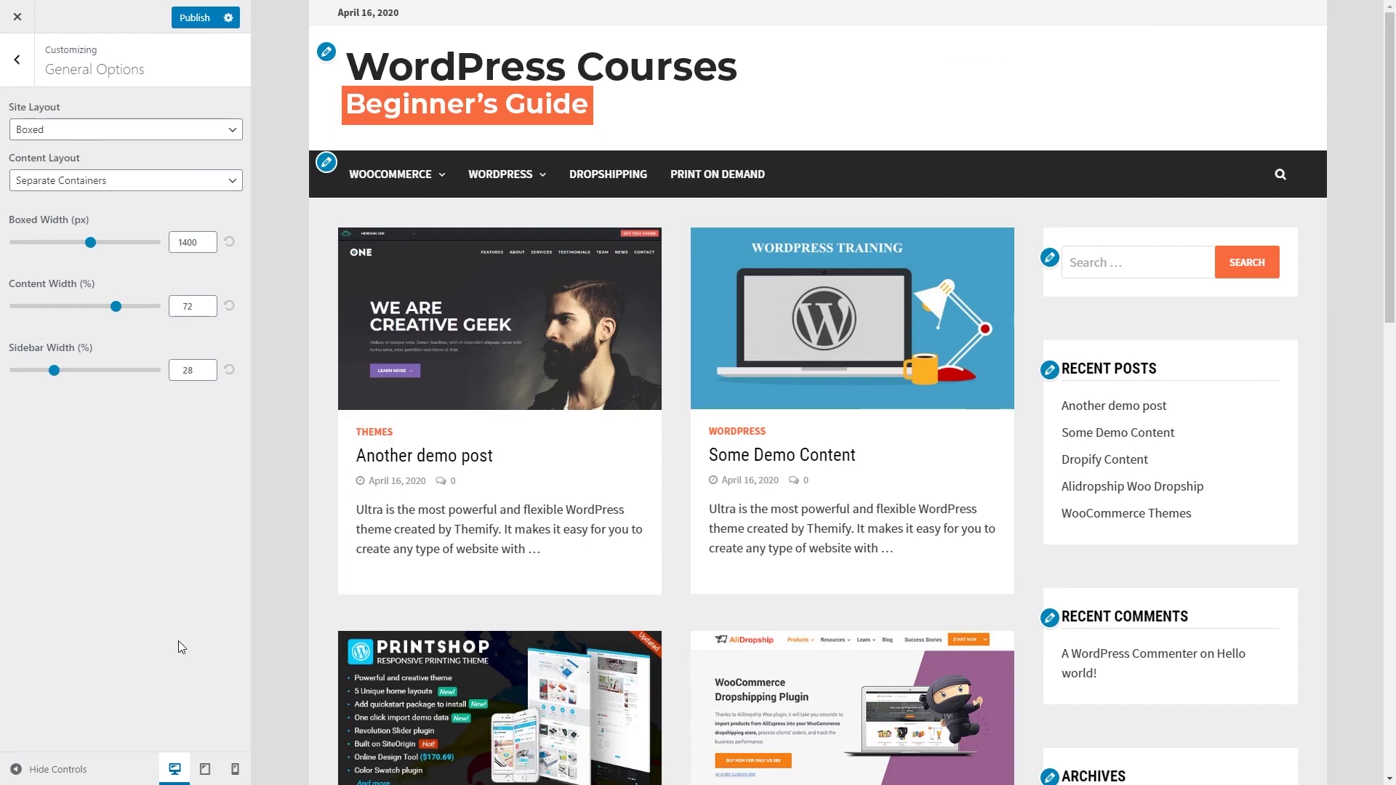
left_click(224, 135)
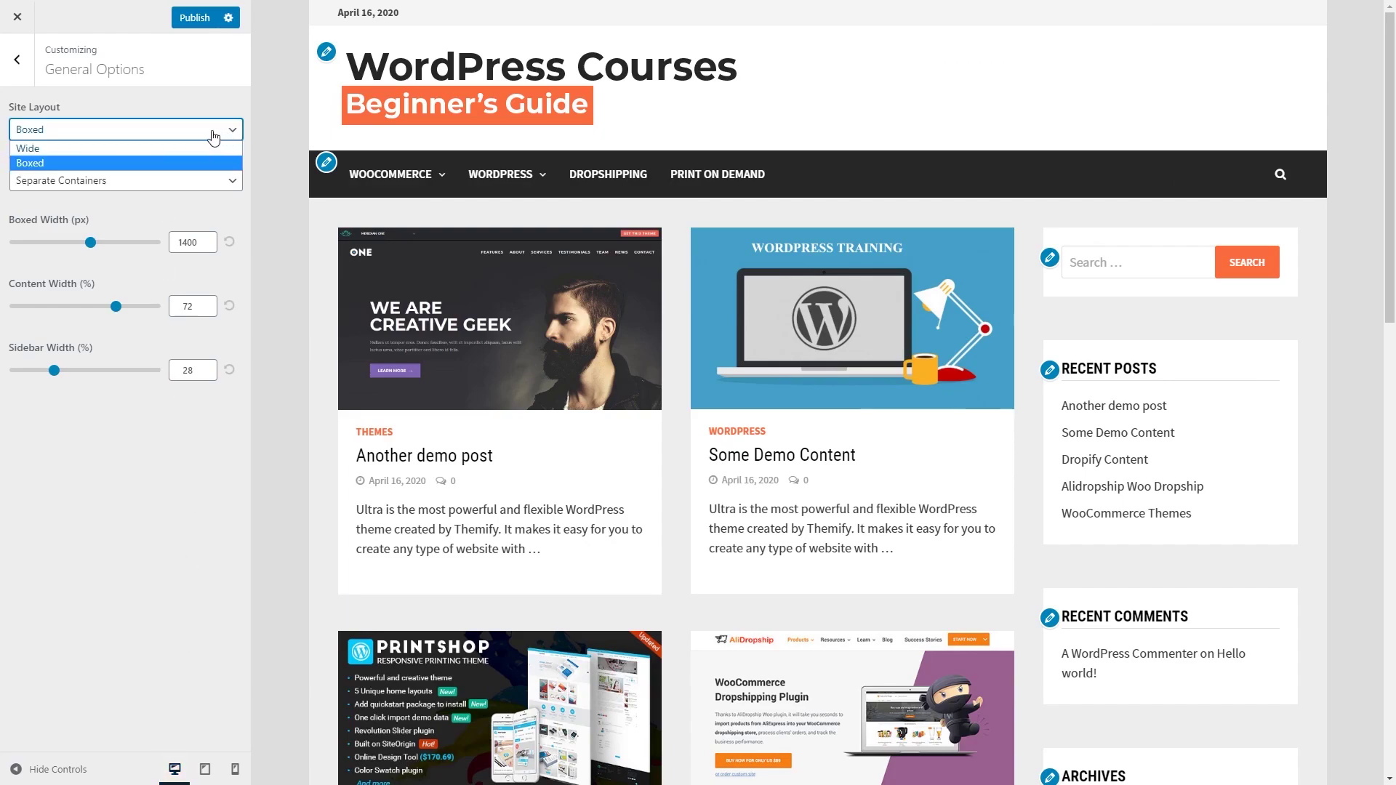
left_click(193, 148)
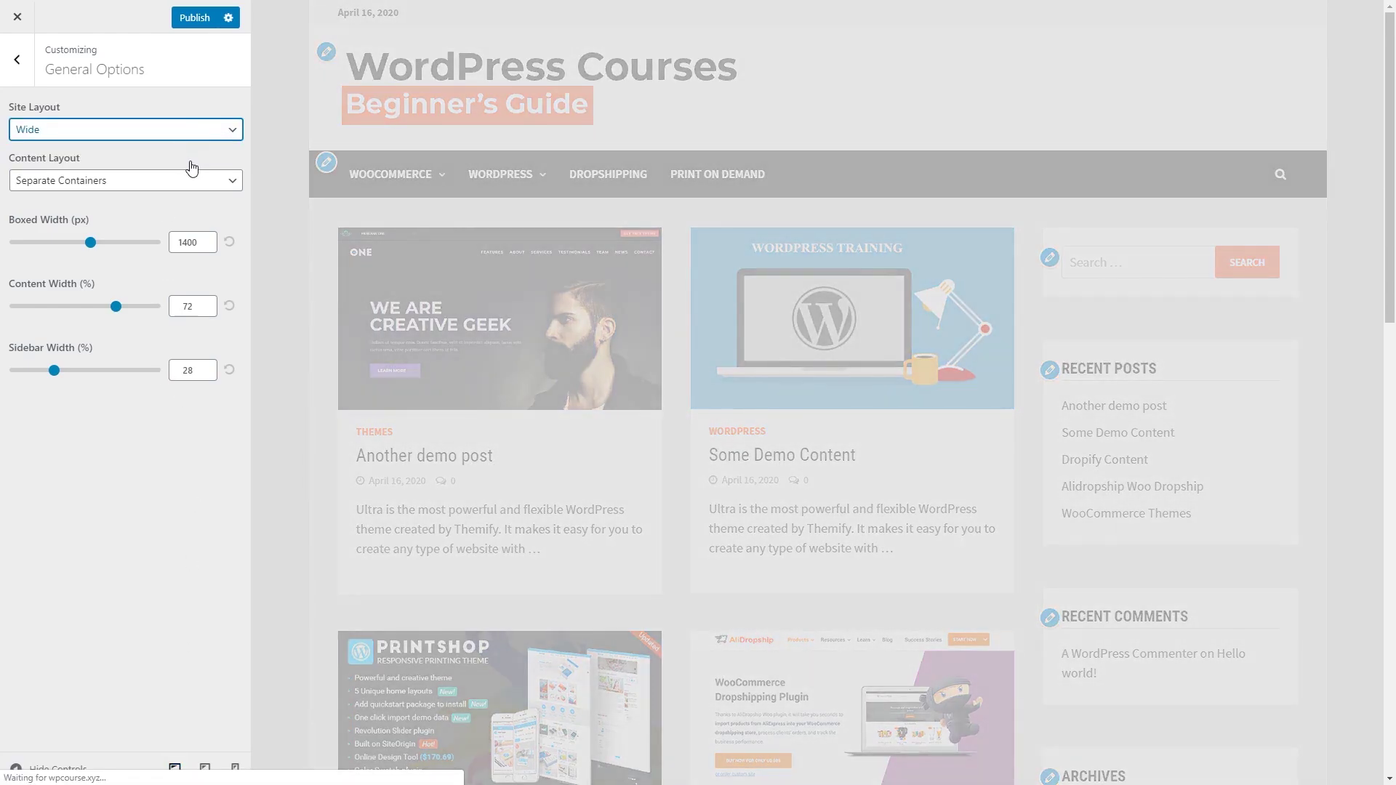
left_click(162, 185)
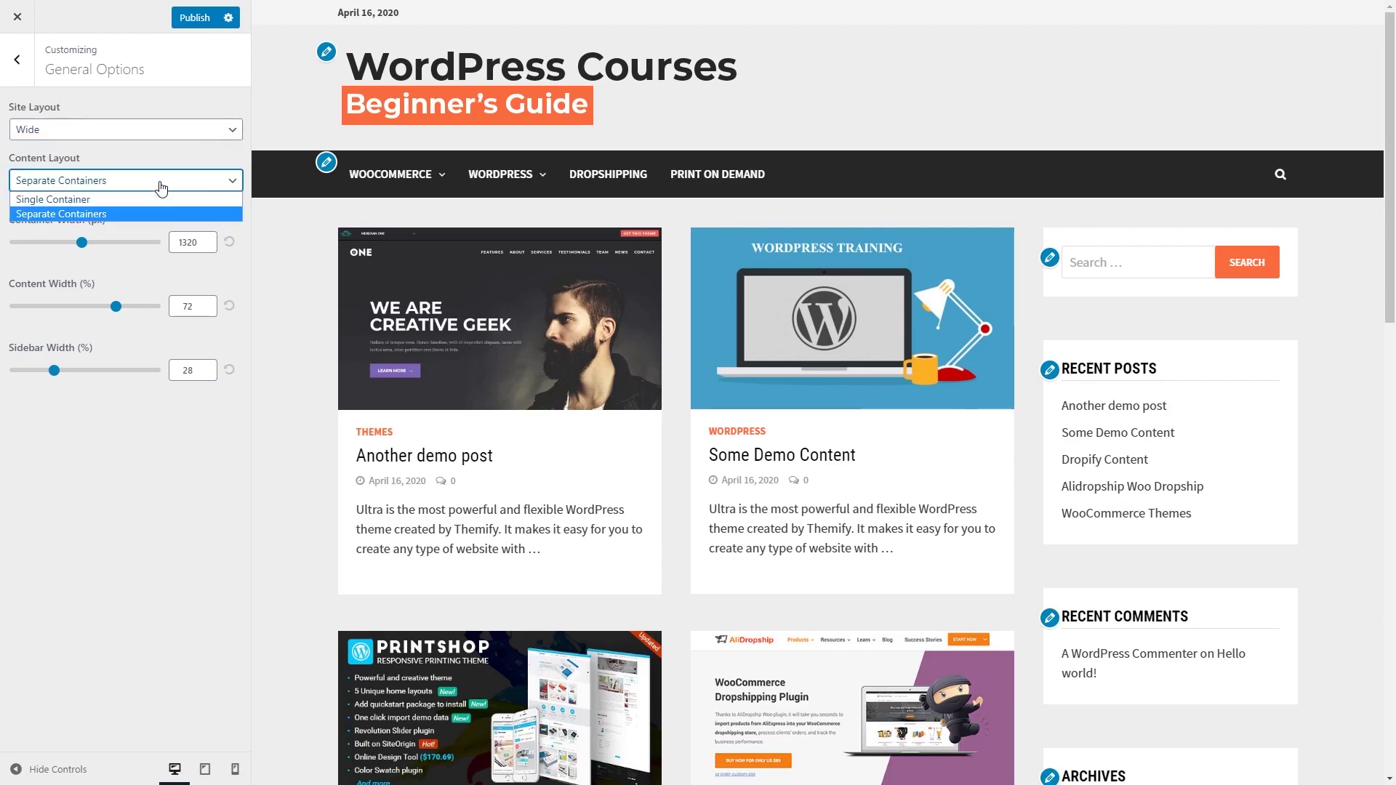
left_click(163, 200)
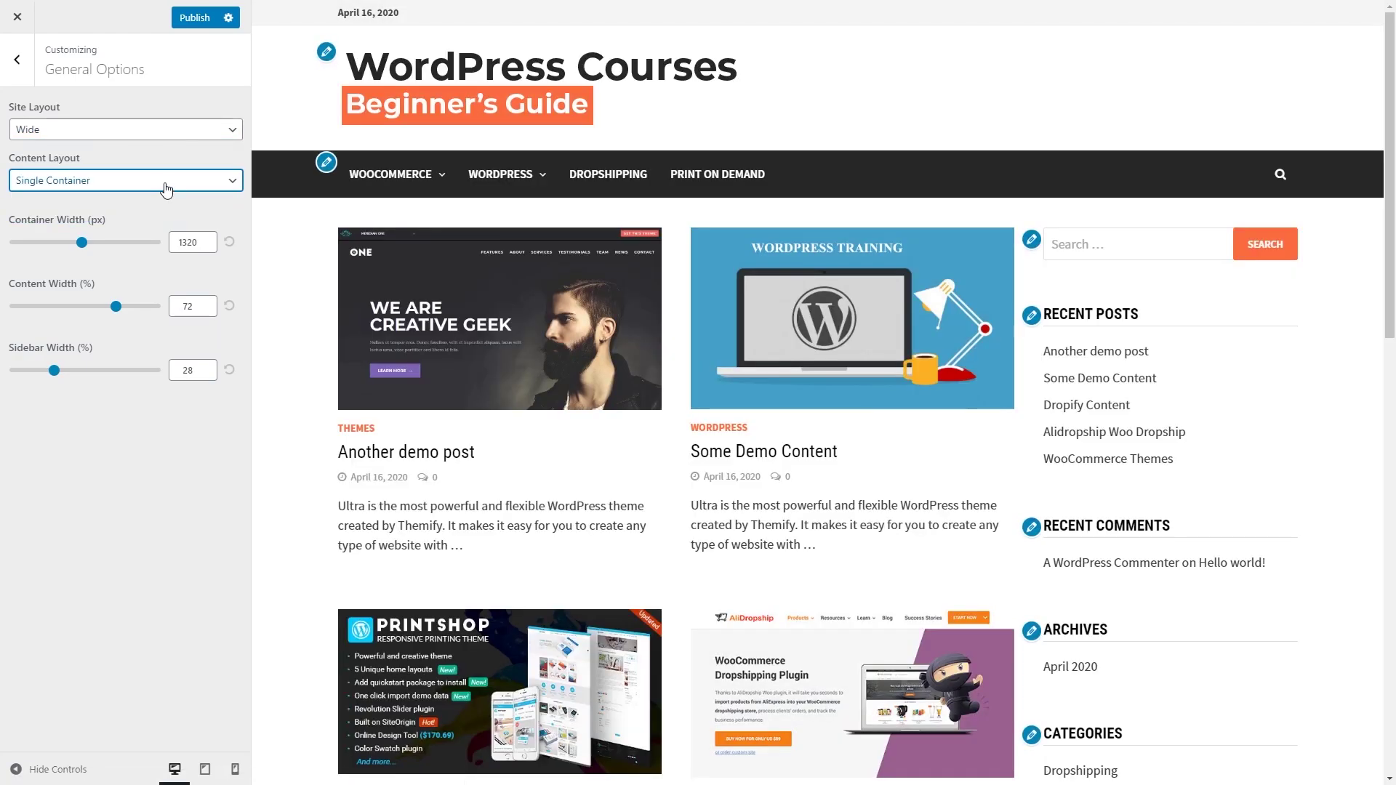
left_click(165, 187)
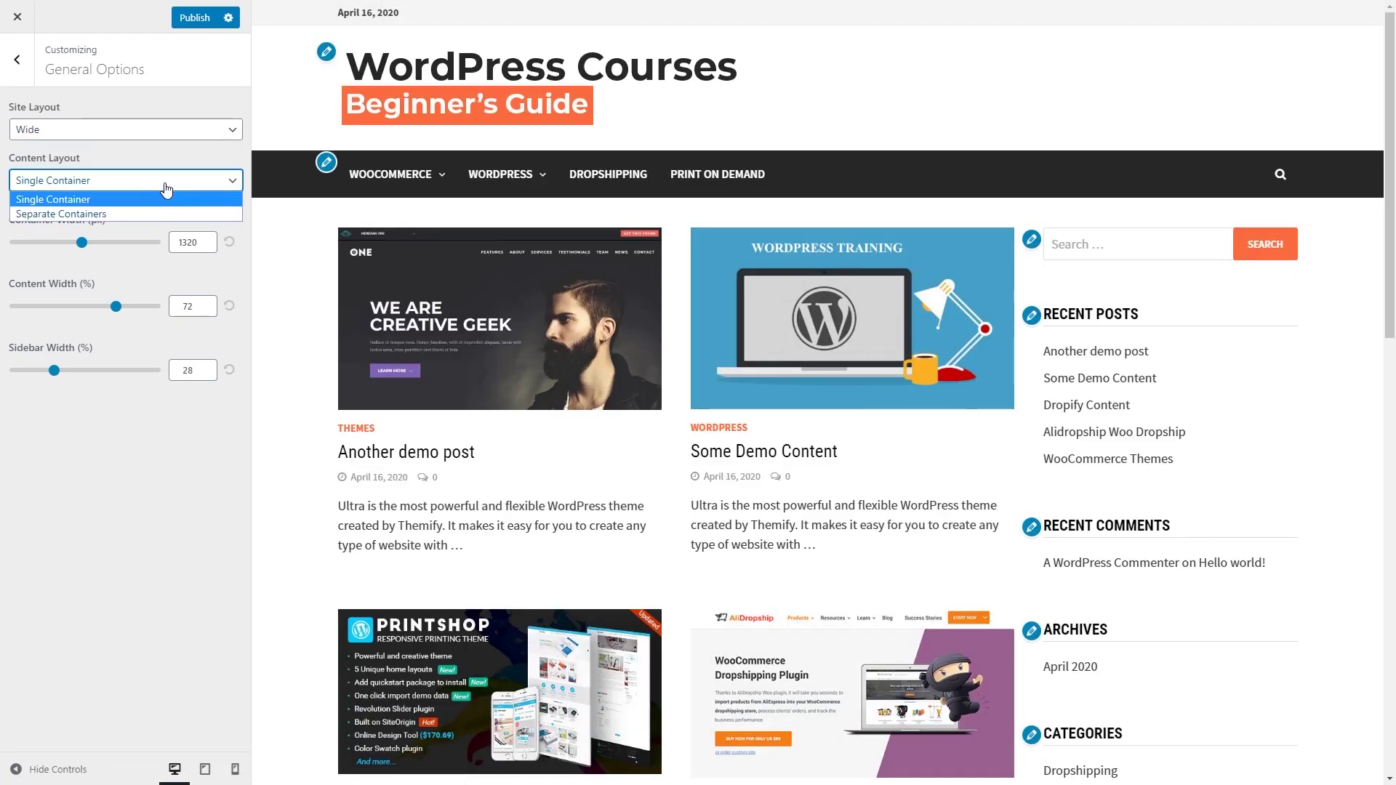
left_click(147, 214)
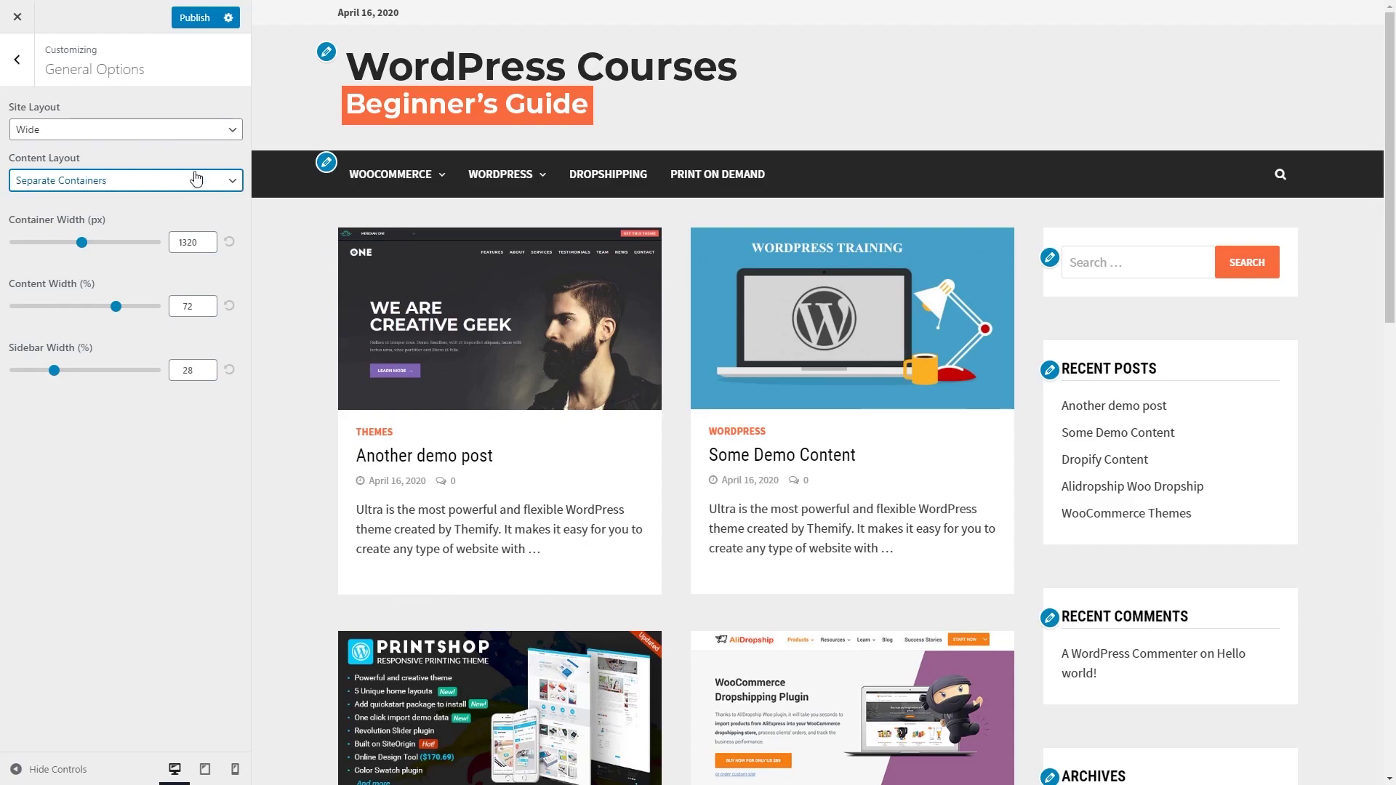
left_click(213, 189)
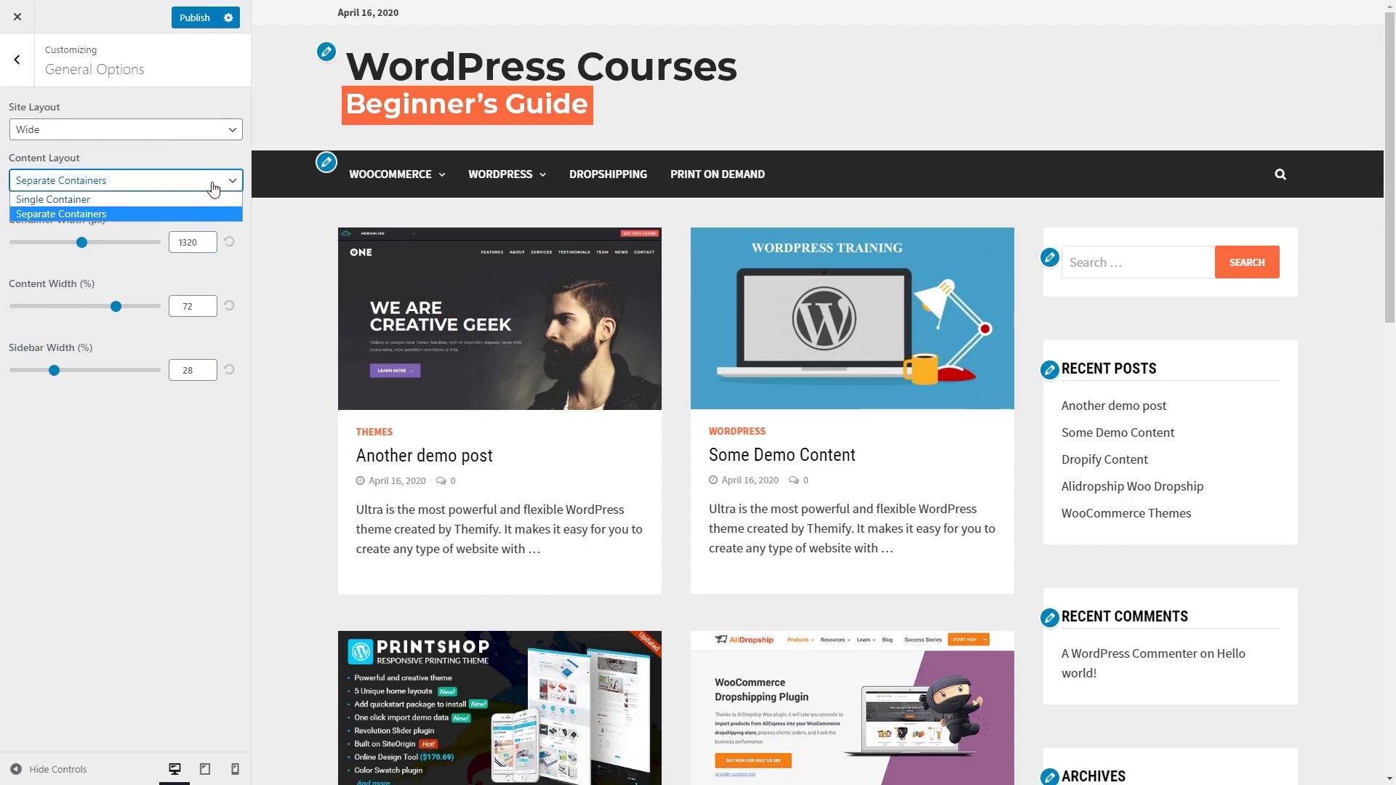
left_click(213, 189)
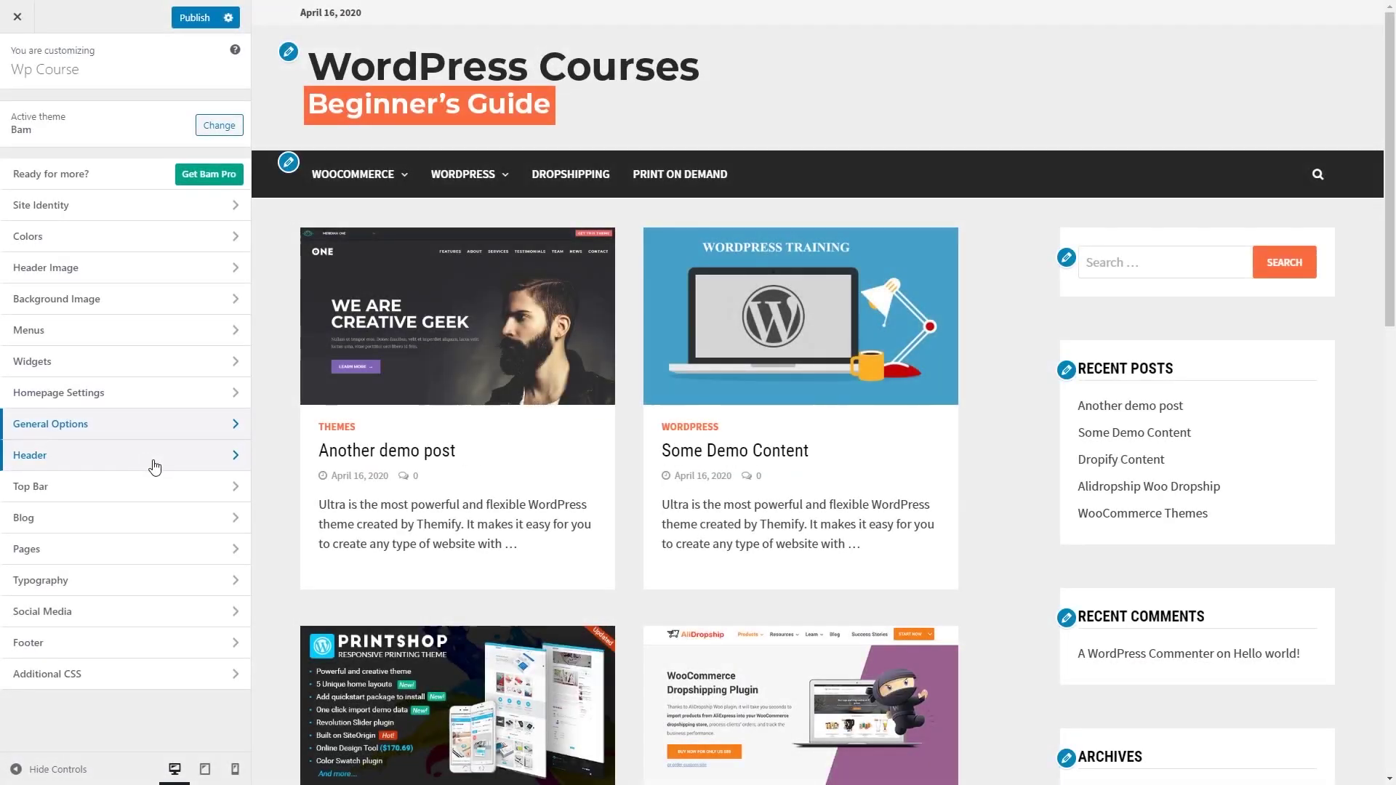
left_click(163, 458)
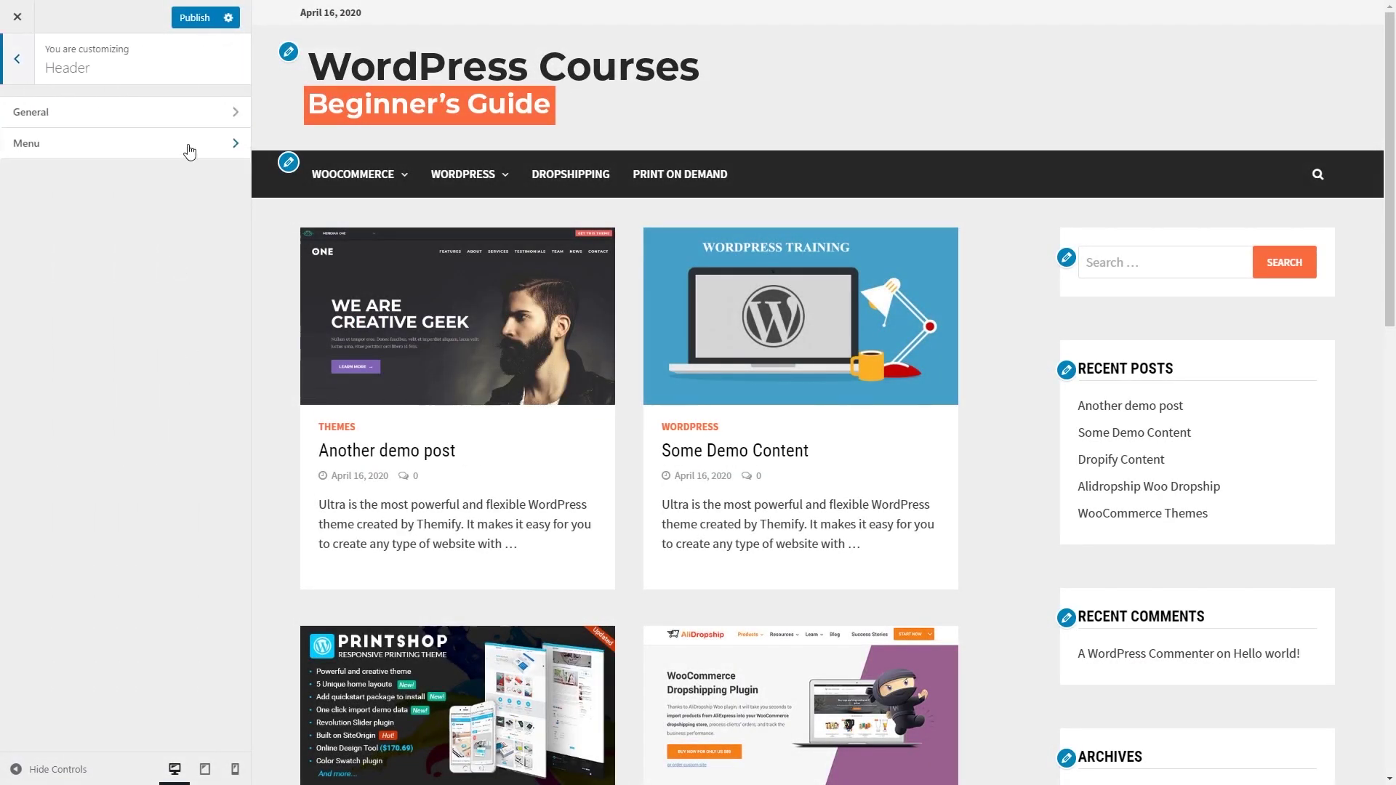
left_click(223, 113)
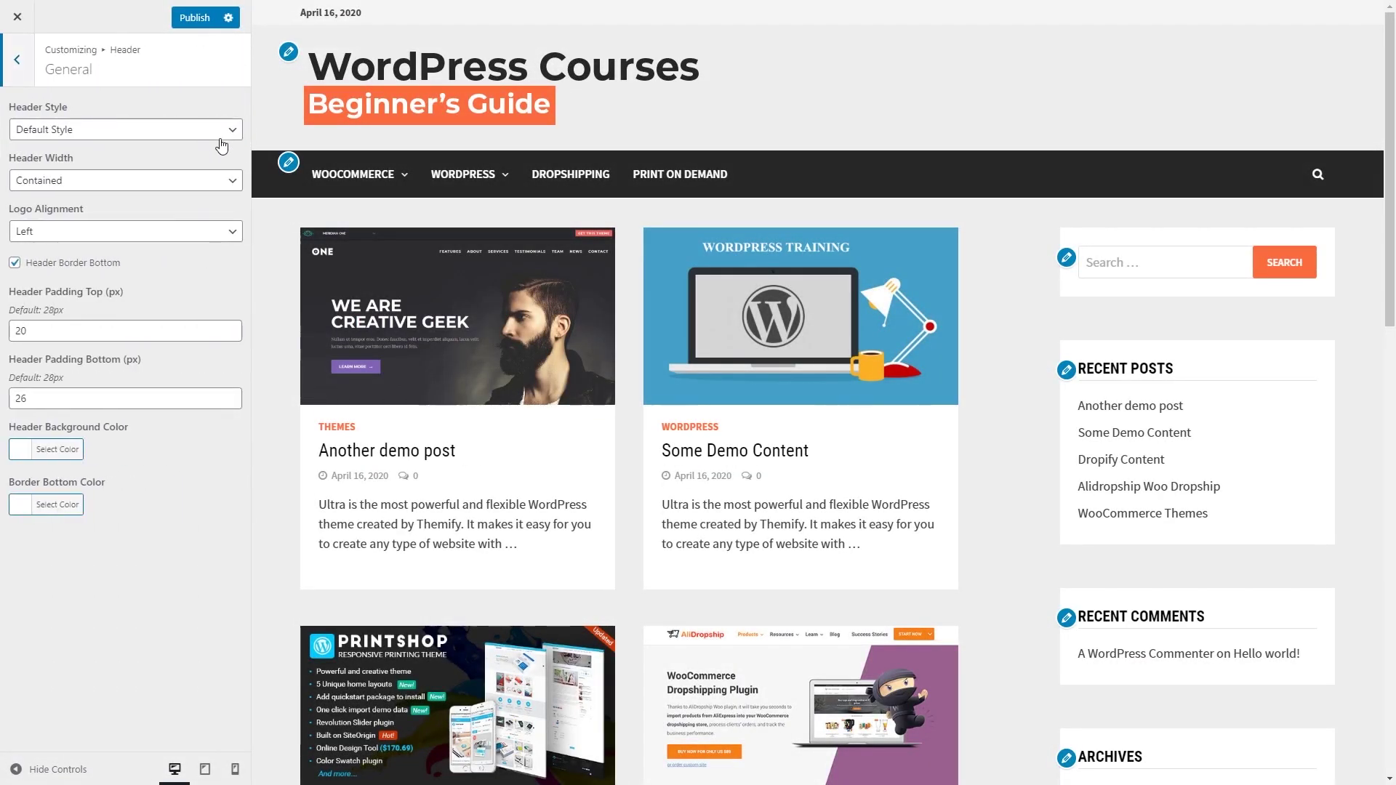
left_click(221, 134)
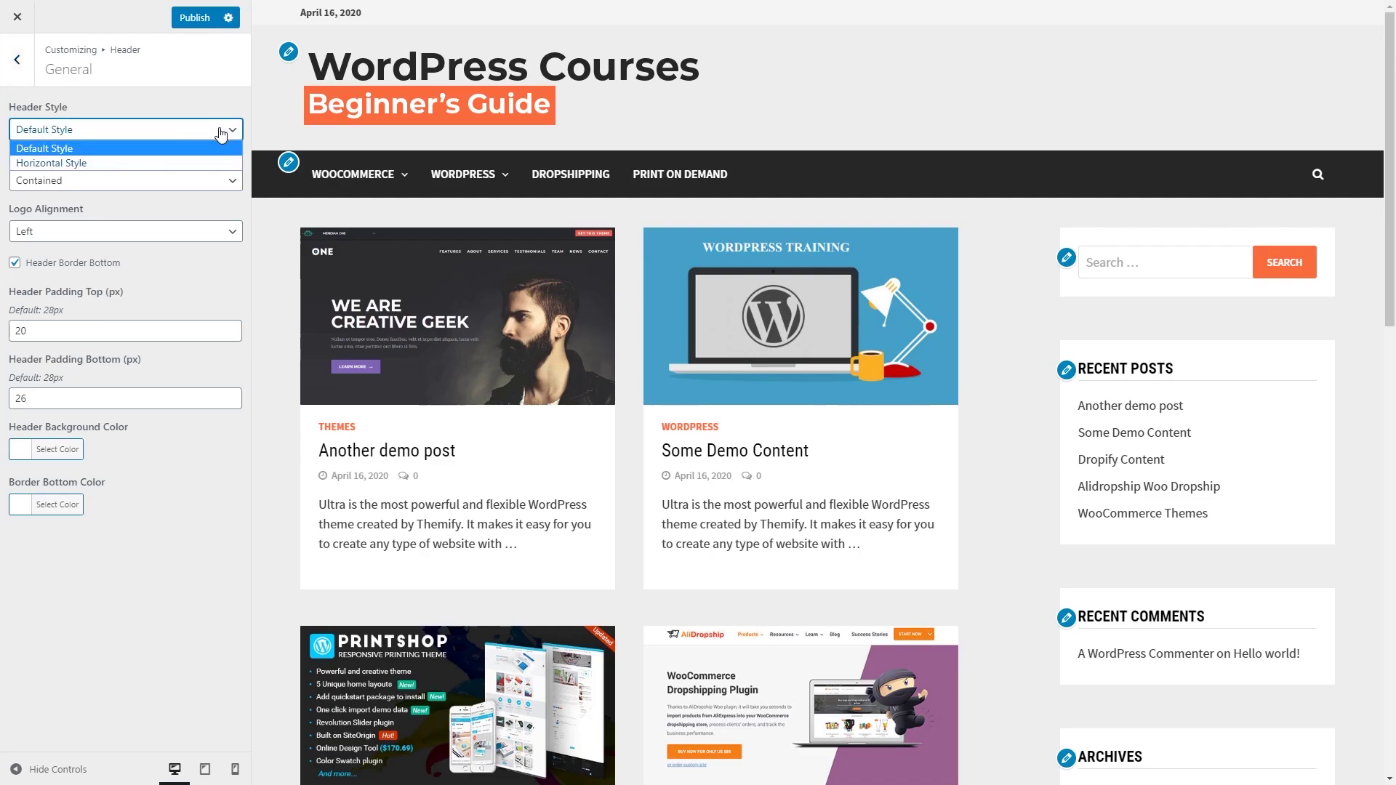
left_click(167, 163)
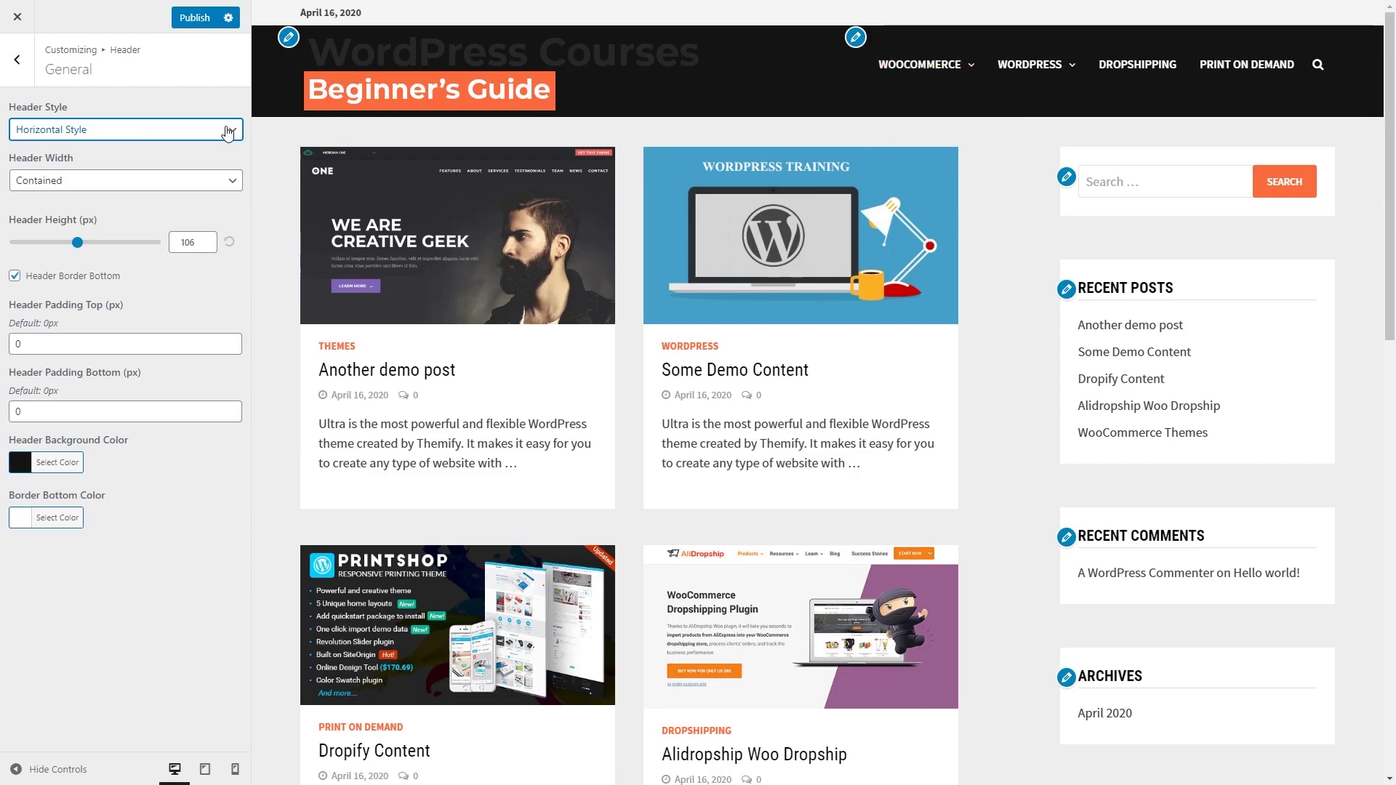
left_click(228, 133)
left_click(177, 145)
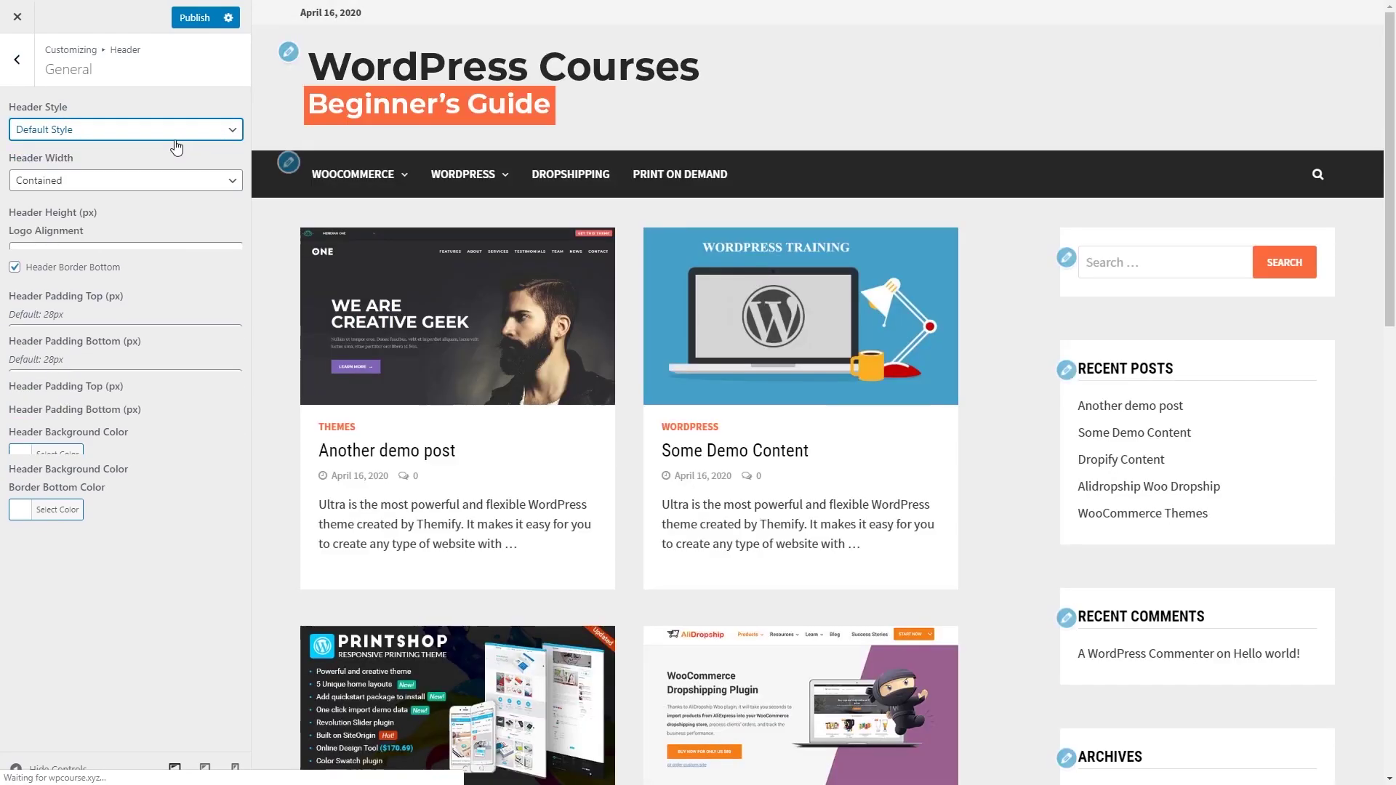
left_click(190, 187)
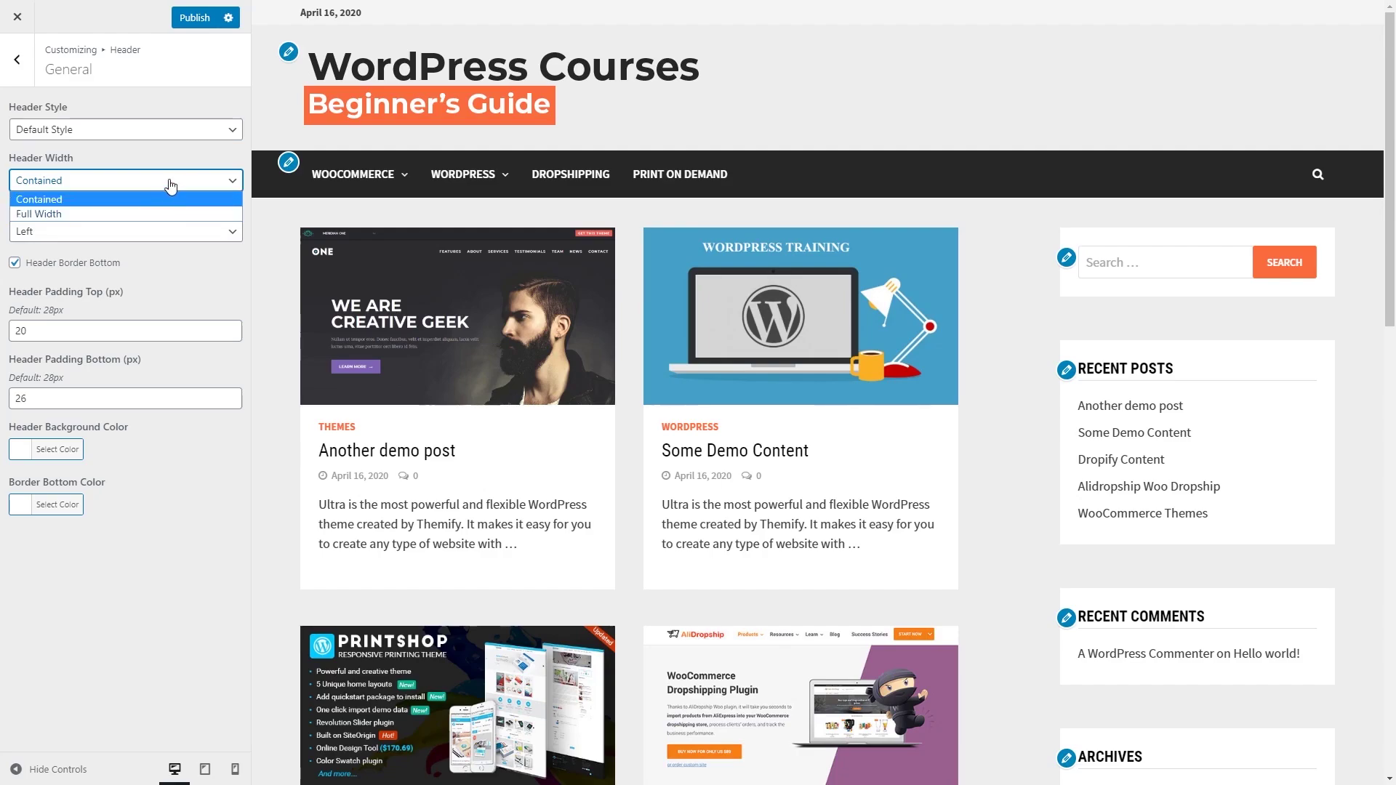
left_click(168, 186)
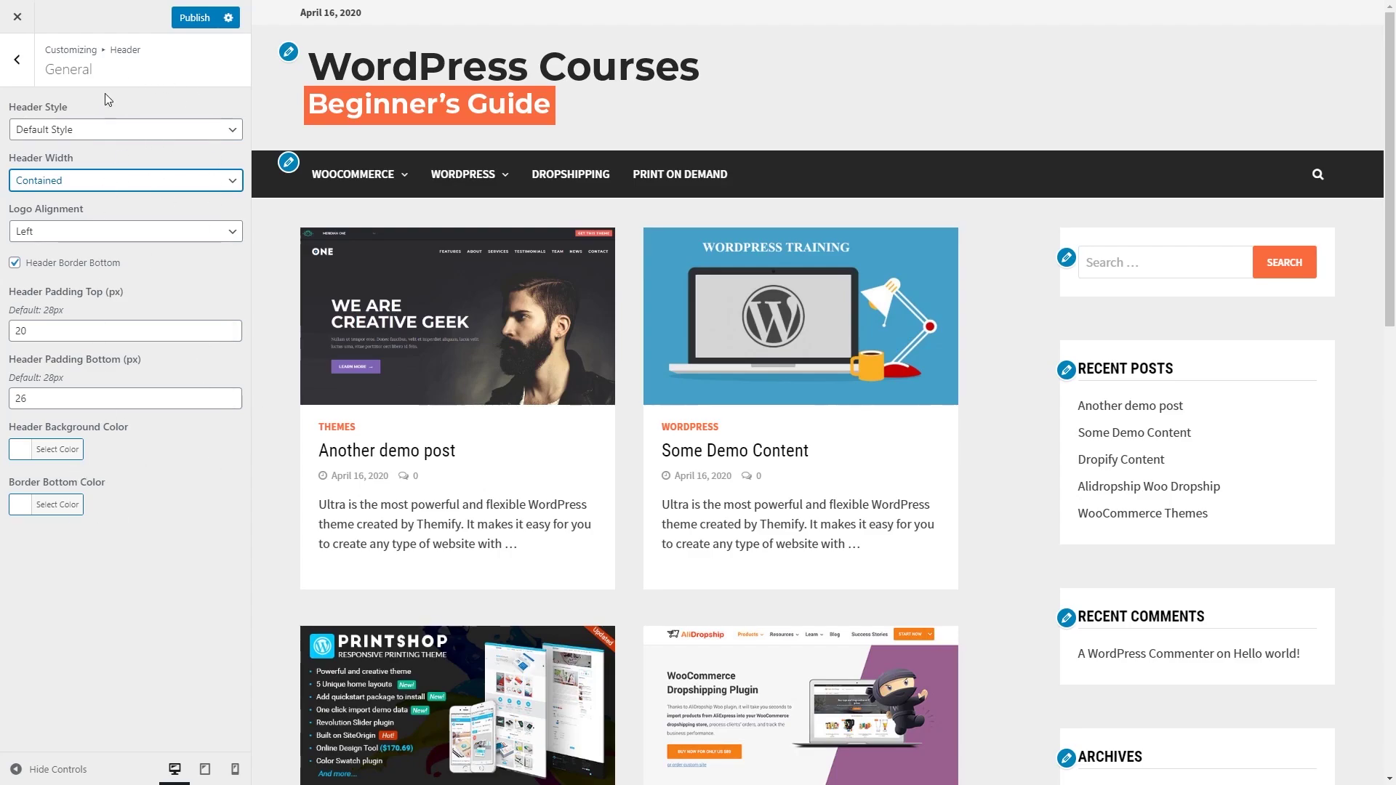
left_click(14, 73)
left_click(14, 73)
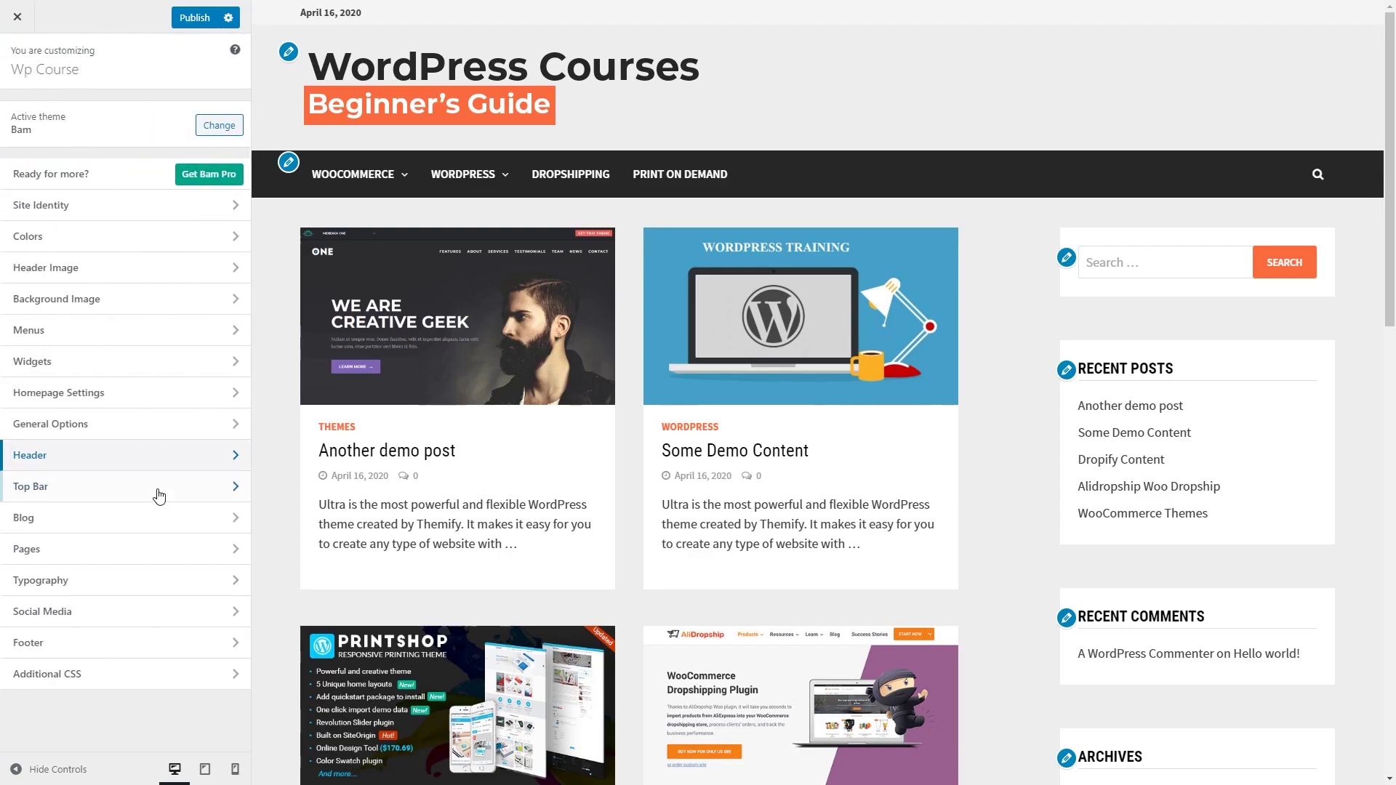
Step: Hide the top bar above the site header and publish all Customizer changes
left_click(186, 495)
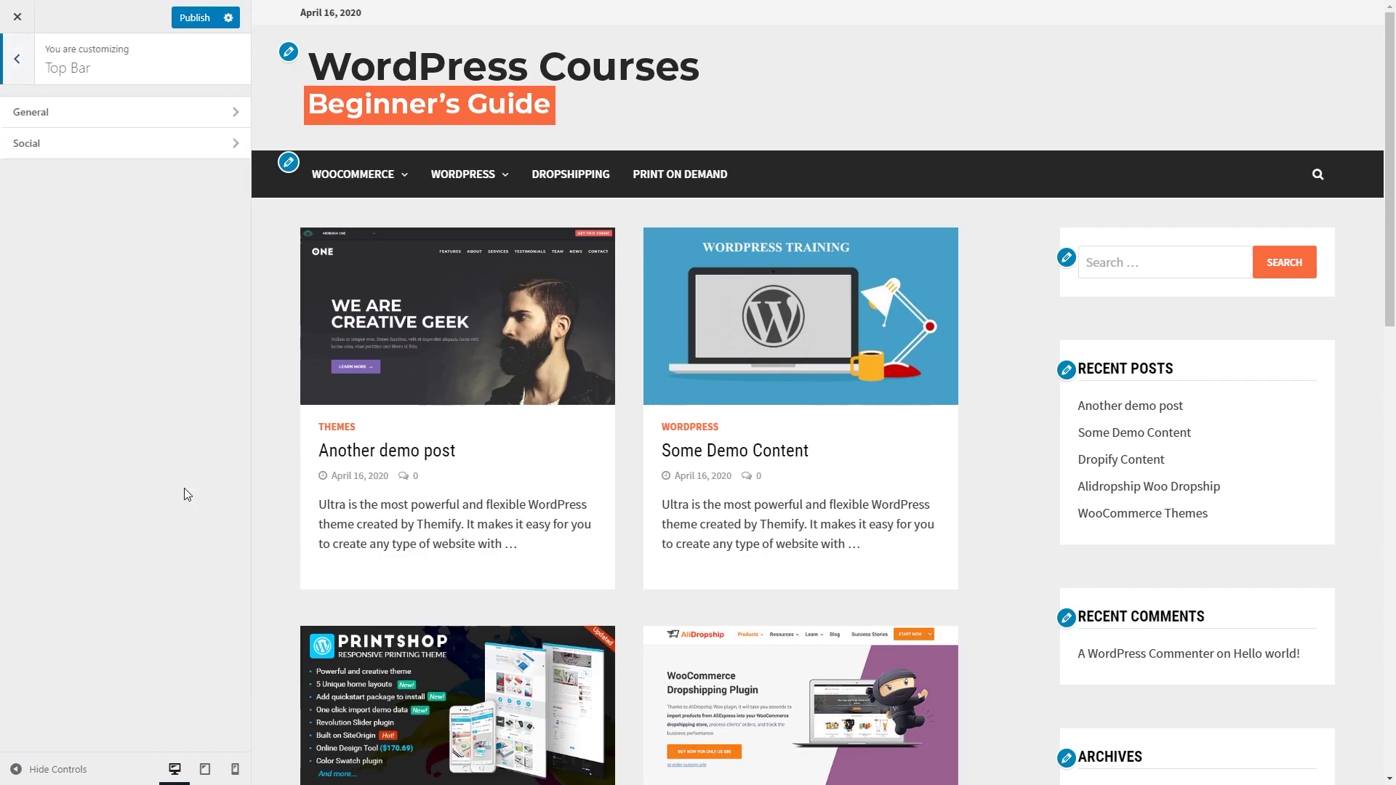
left_click(187, 120)
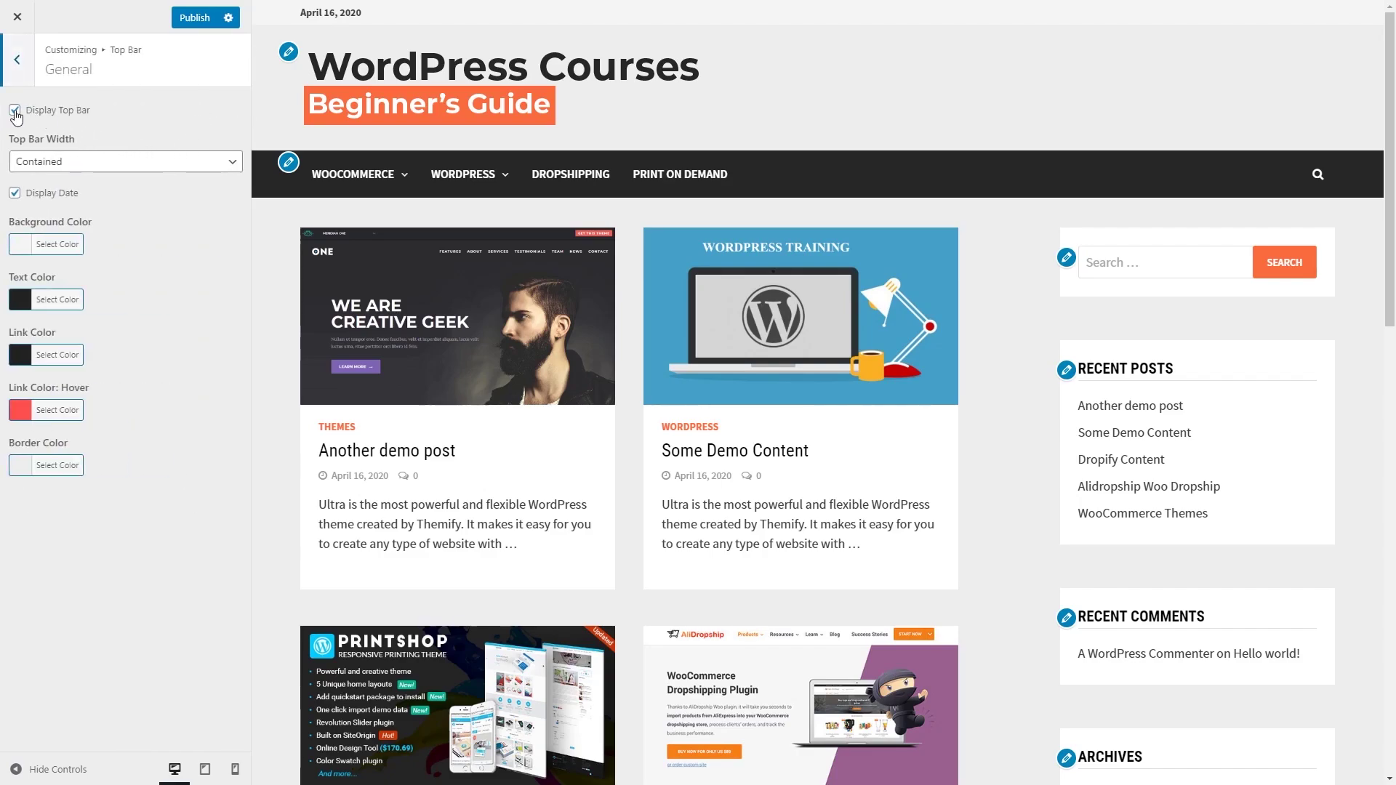
left_click(15, 111)
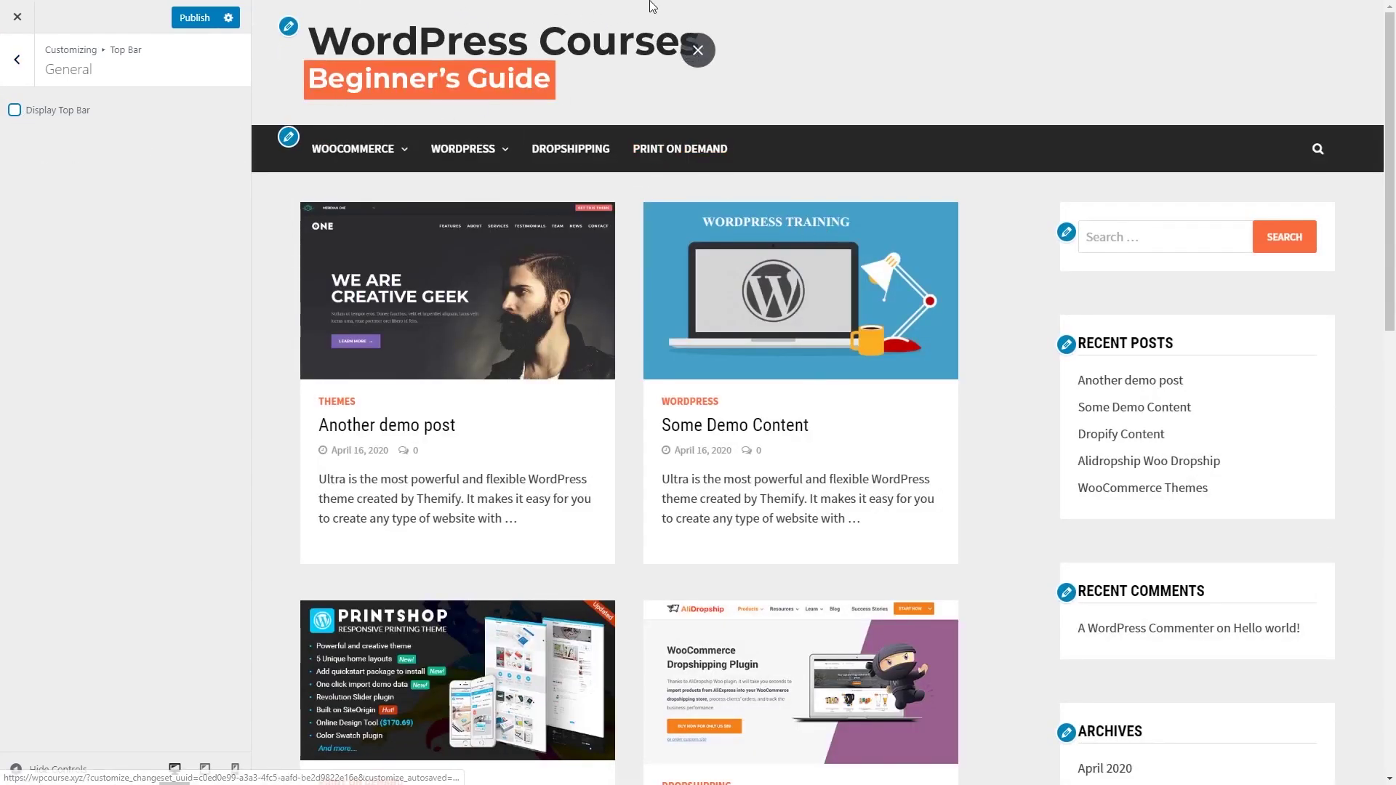
left_click(20, 77)
left_click(20, 75)
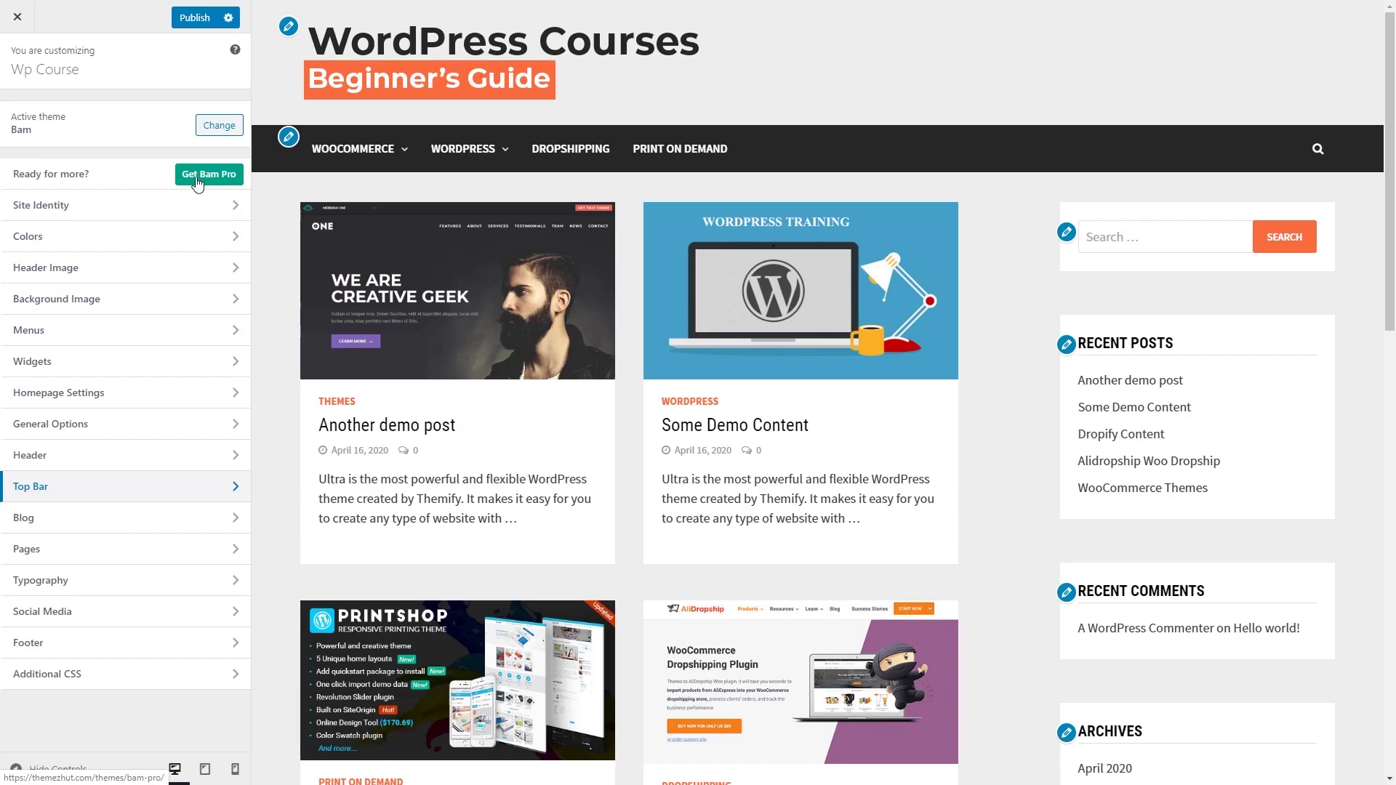
left_click(193, 15)
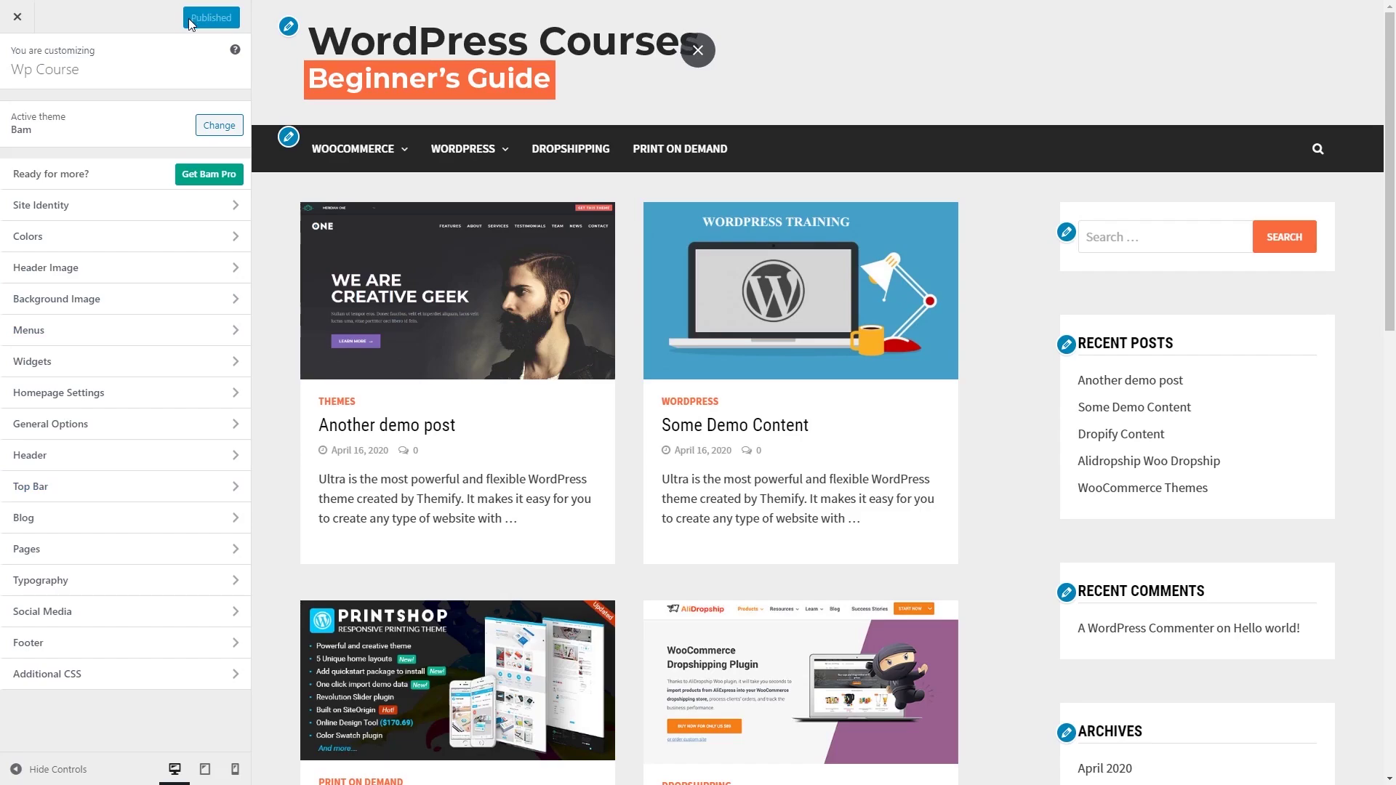
Step: Close the Customizer, scroll over the live homepage's new logo and orange accents, then return to Dashboard
left_click(24, 29)
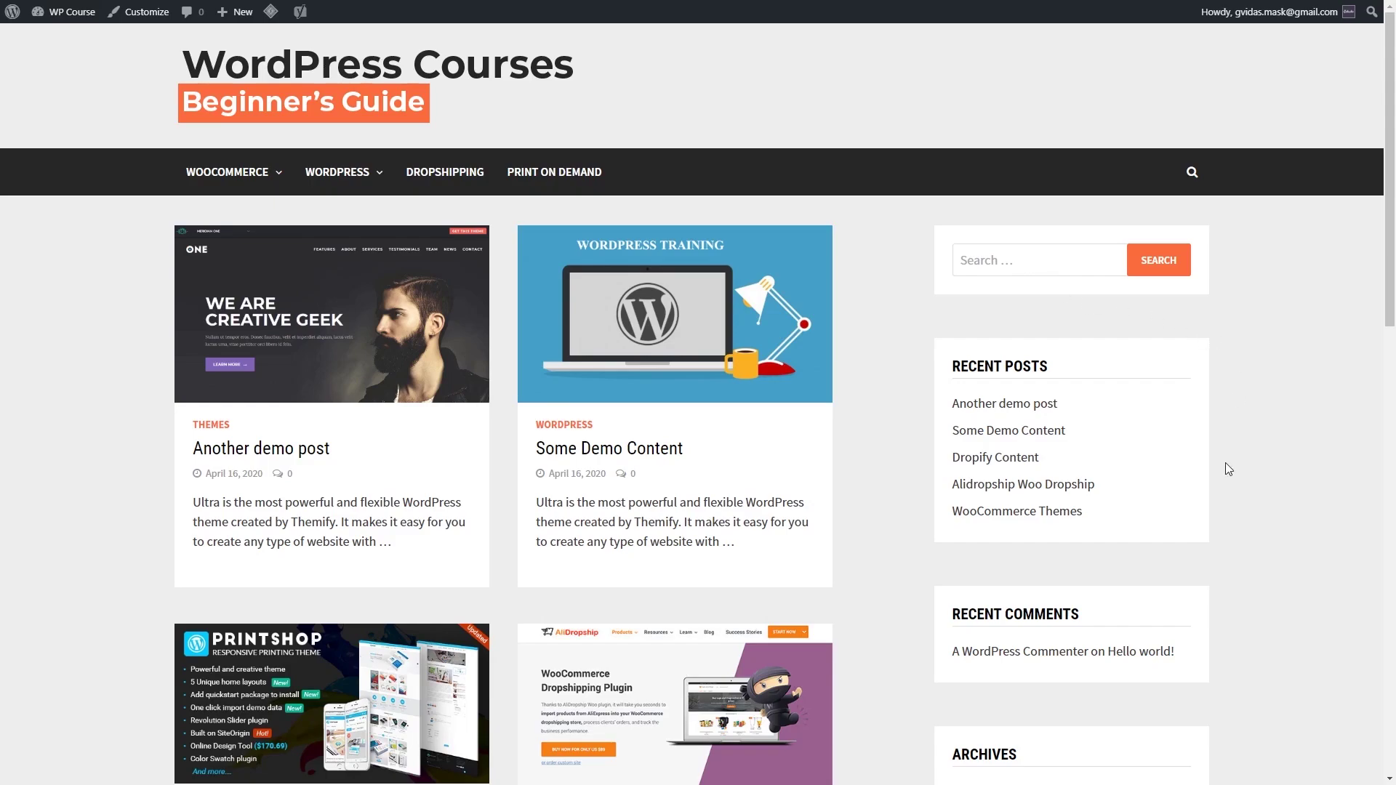
left_click_drag(948, 367, 1072, 365)
left_click(1072, 365)
scroll(1134, 458, "down", 2)
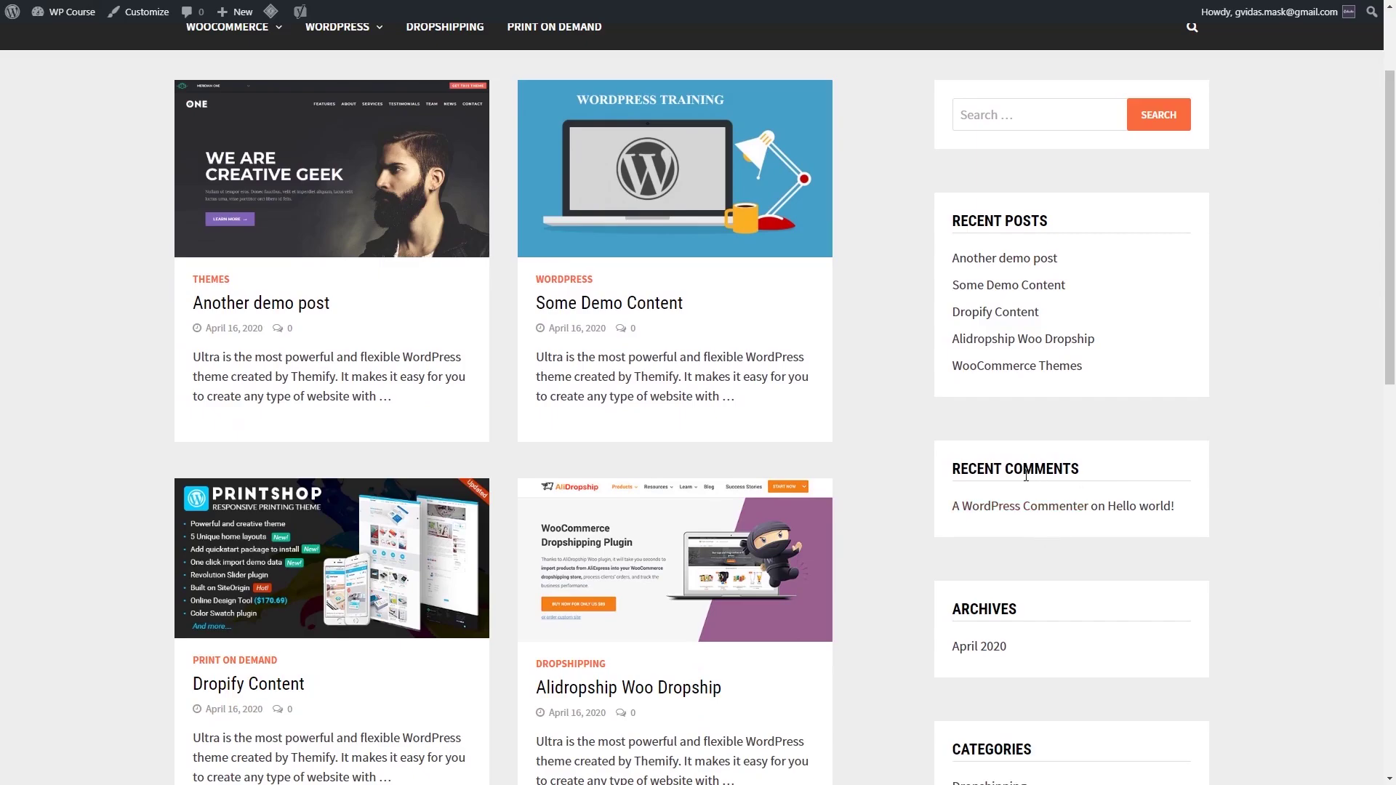
scroll(1013, 449, "down", 8)
scroll(1015, 466, "up", 10)
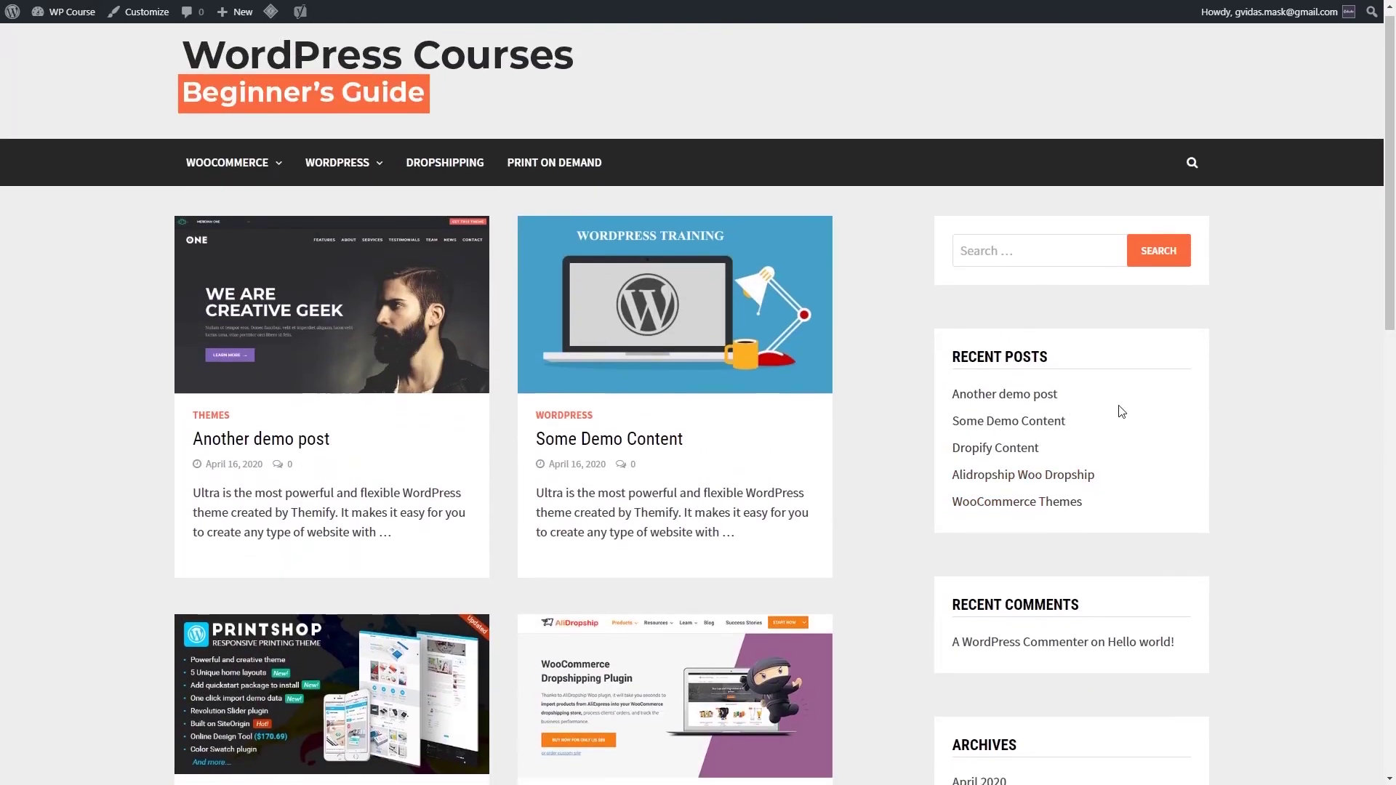
scroll(1115, 408, "down", 4)
scroll(1127, 463, "down", 6)
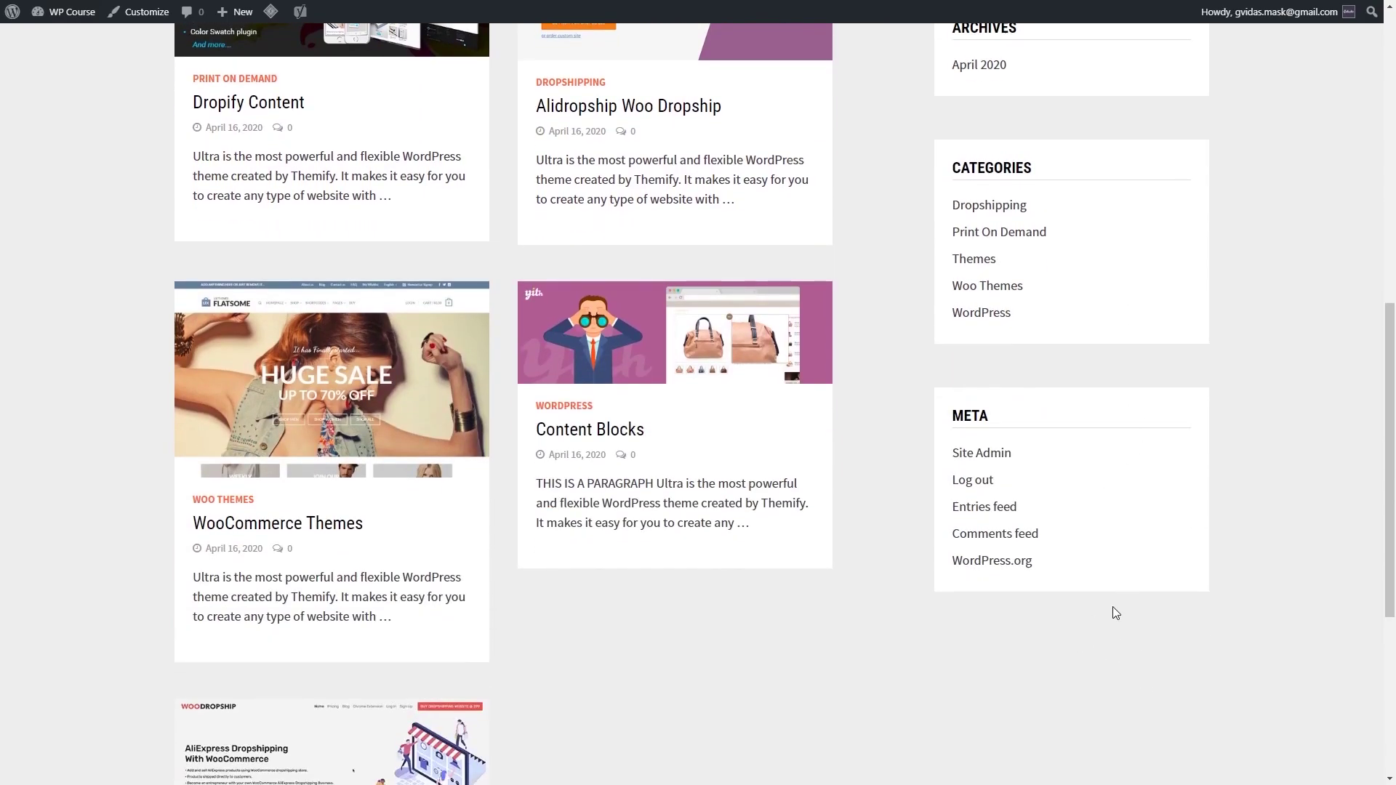
scroll(1117, 612, "up", 10)
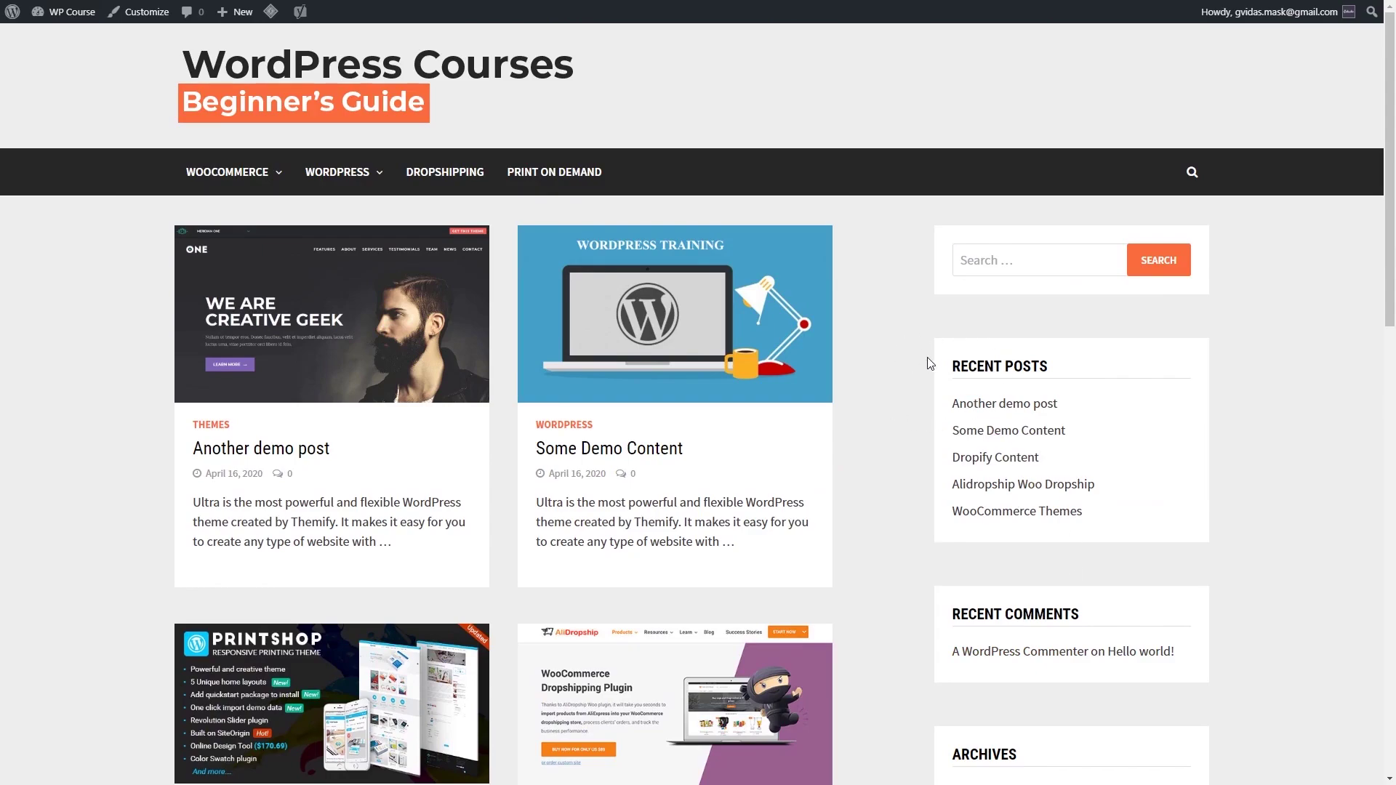
mouse_move(69, 12)
left_click(54, 42)
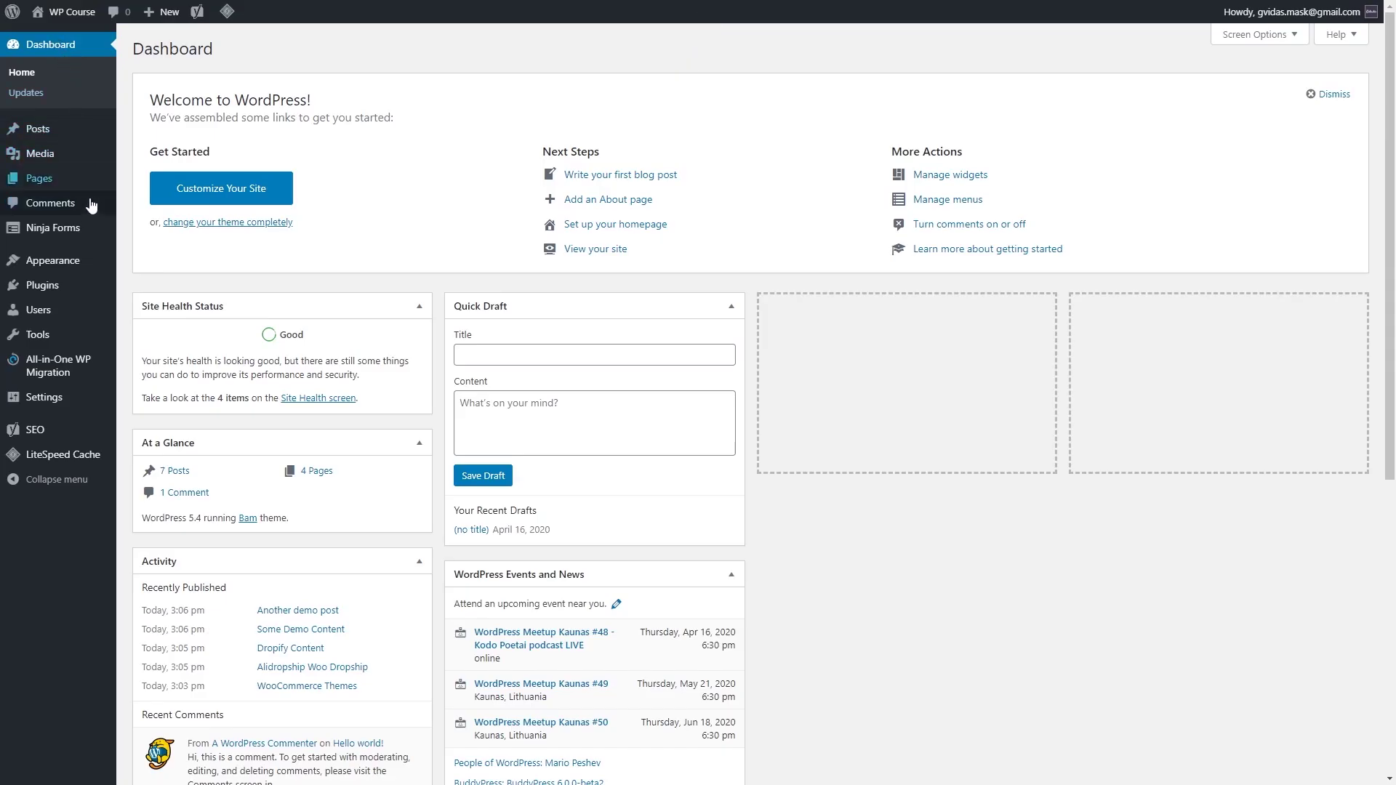
mouse_move(63, 266)
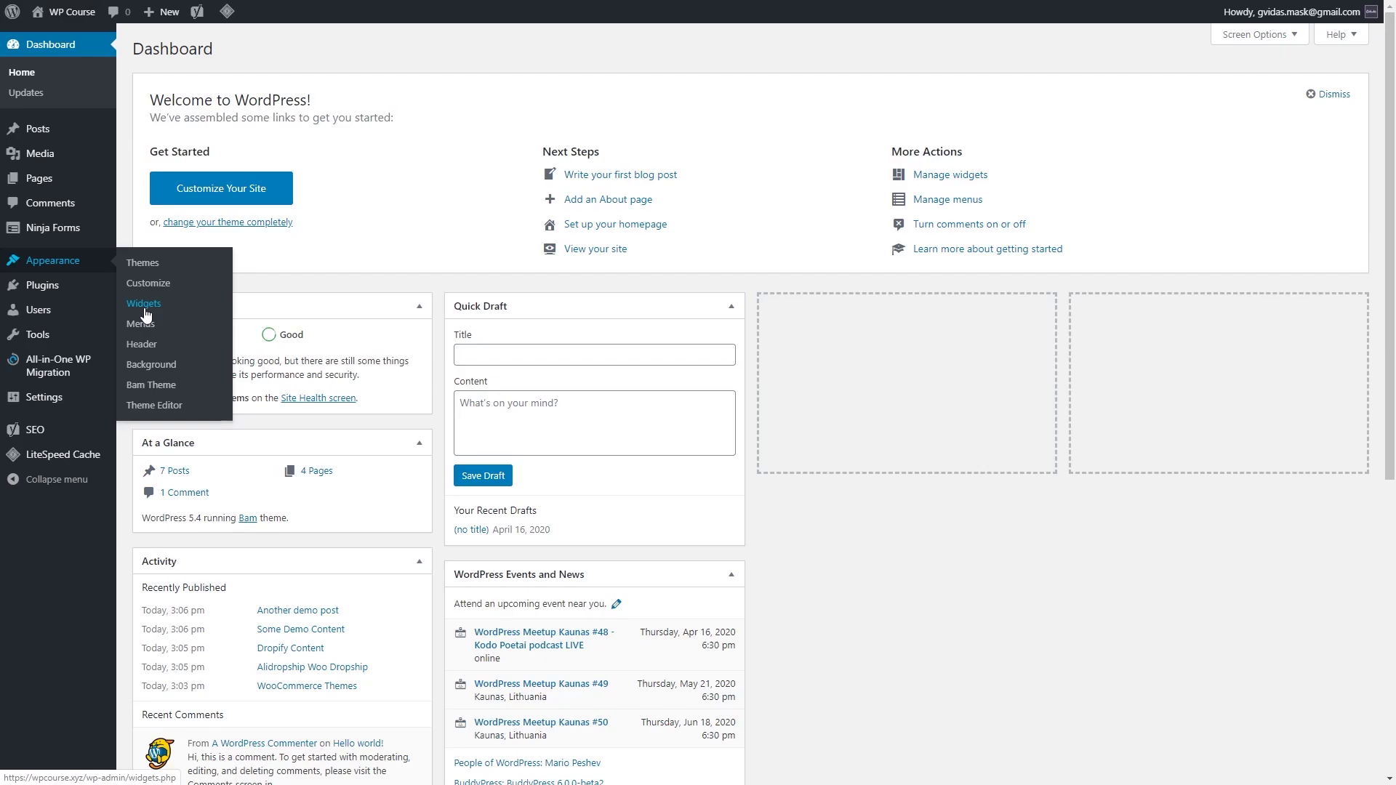
left_click(53, 42)
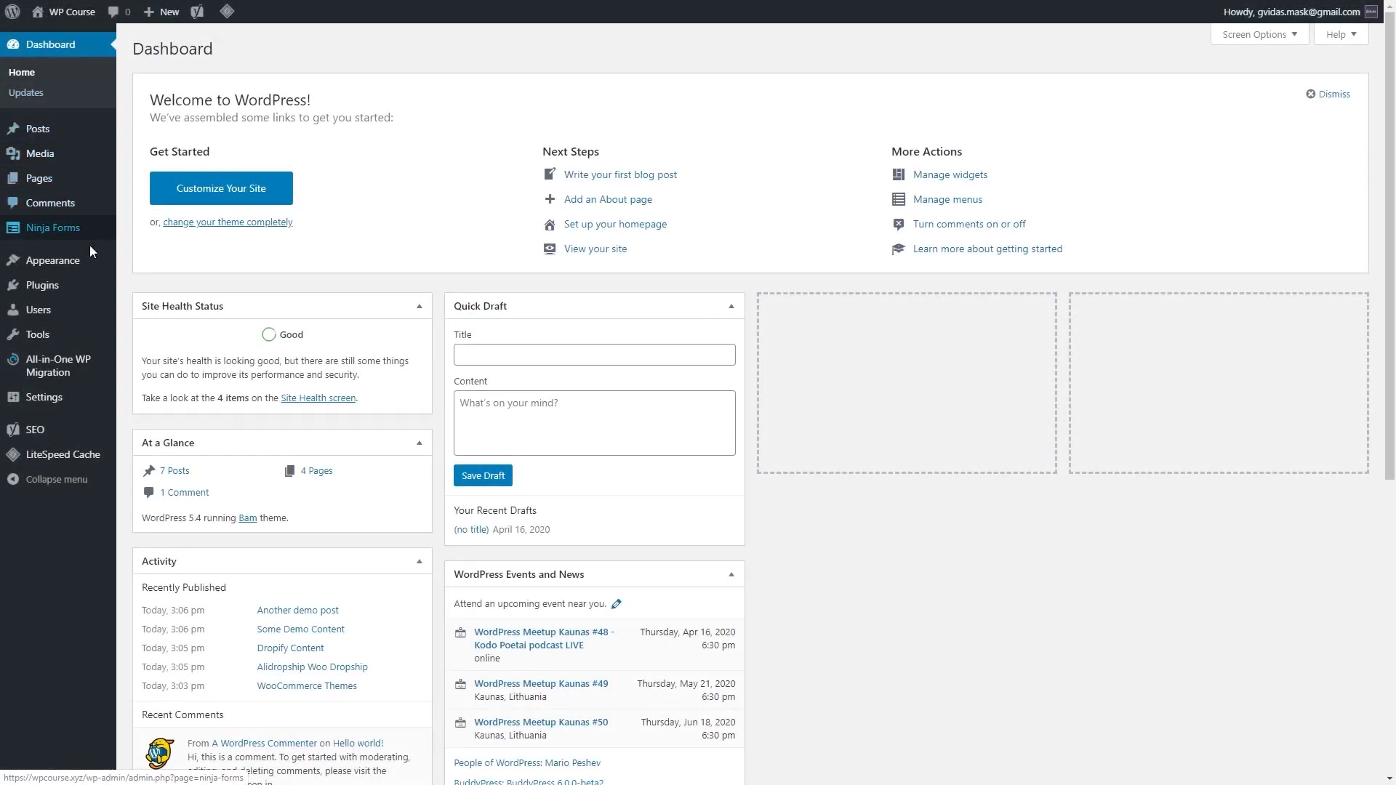
mouse_move(89, 260)
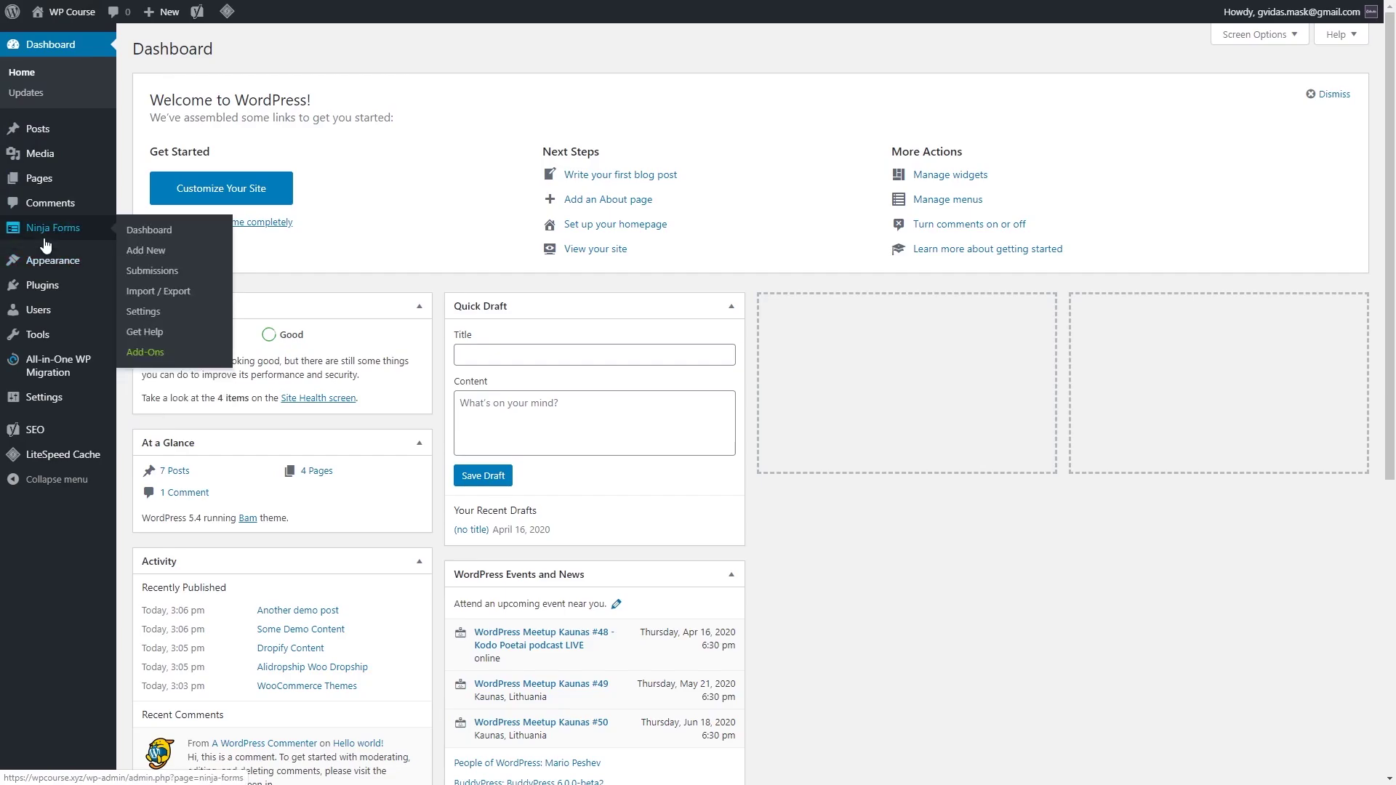
mouse_move(84, 288)
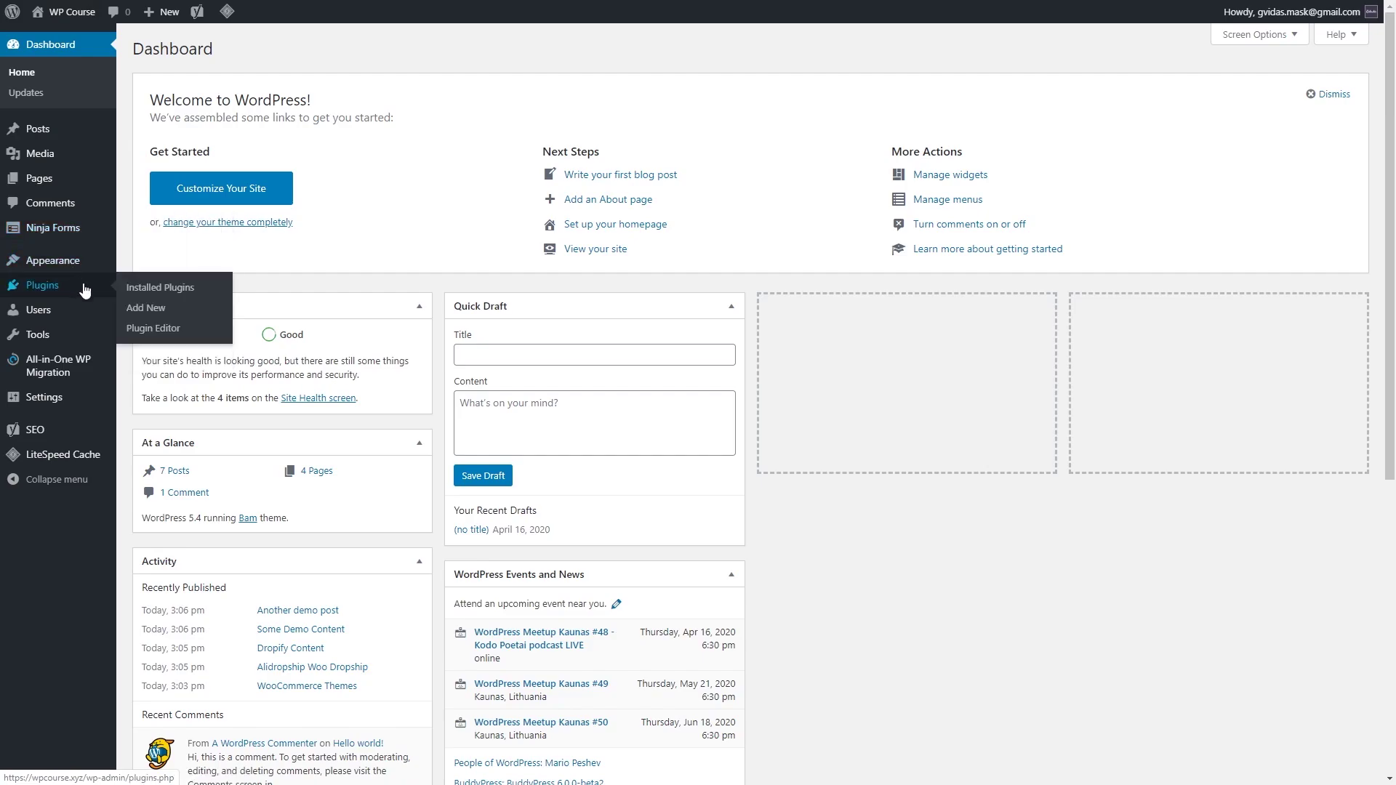
Step: Install the Sassy Social Share plugin from Add New Plugins and activate it
left_click(146, 310)
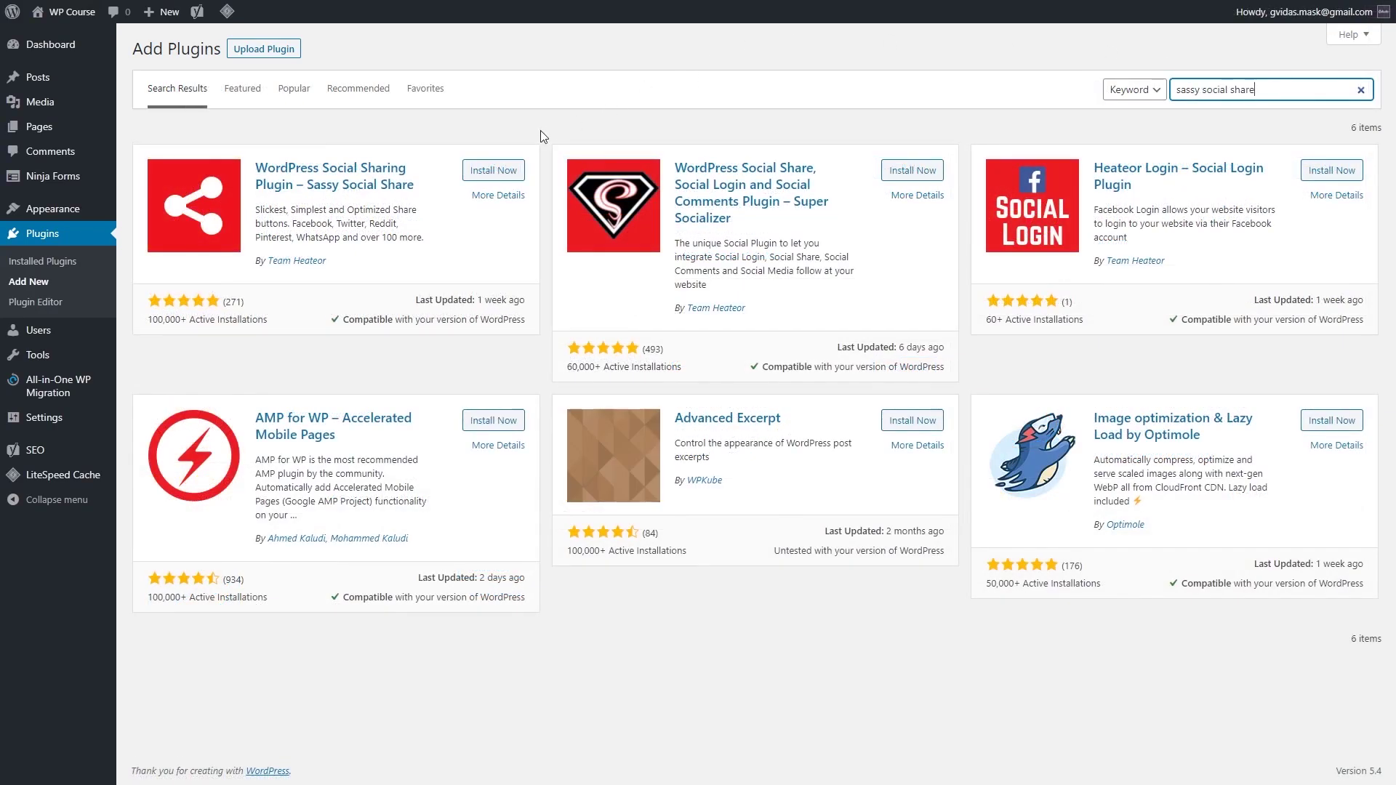
left_click(499, 172)
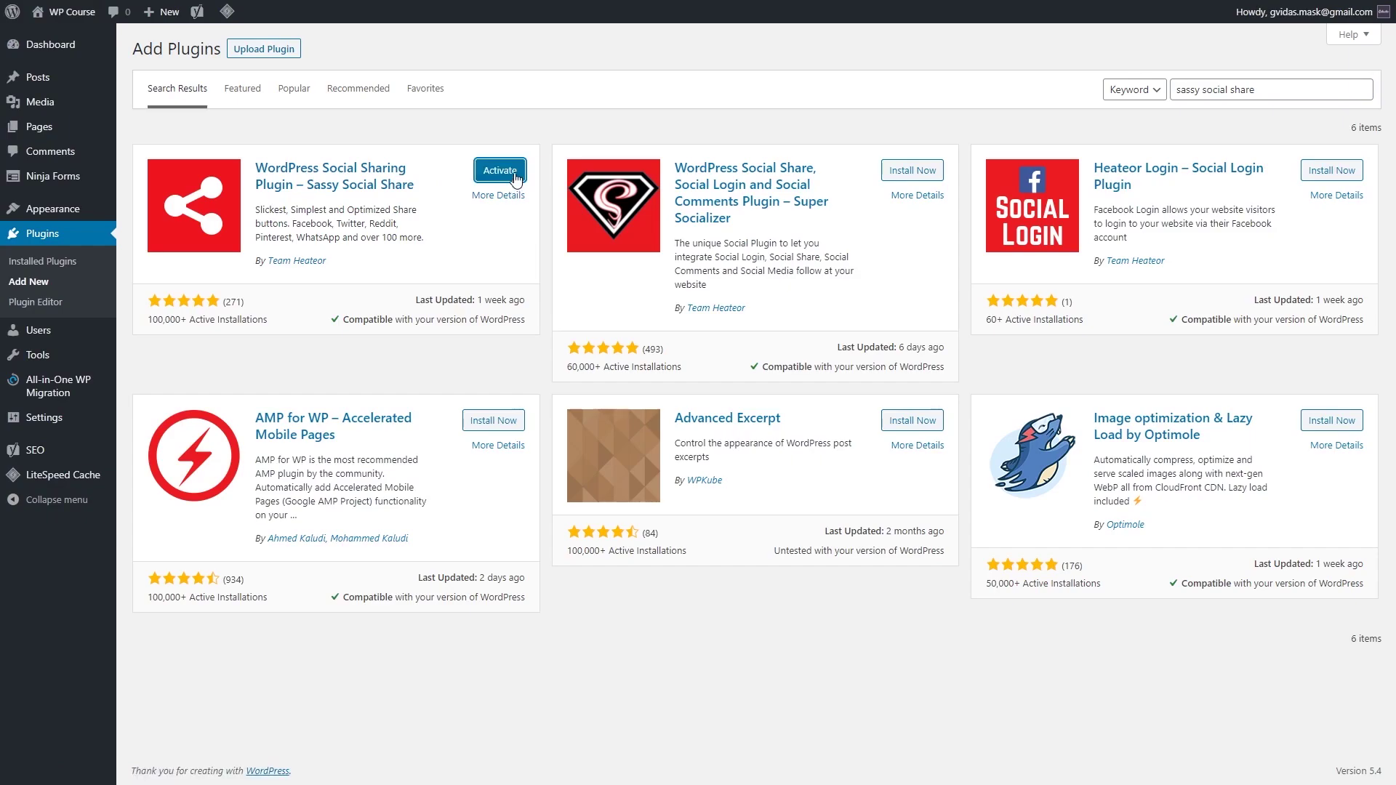
left_click(502, 175)
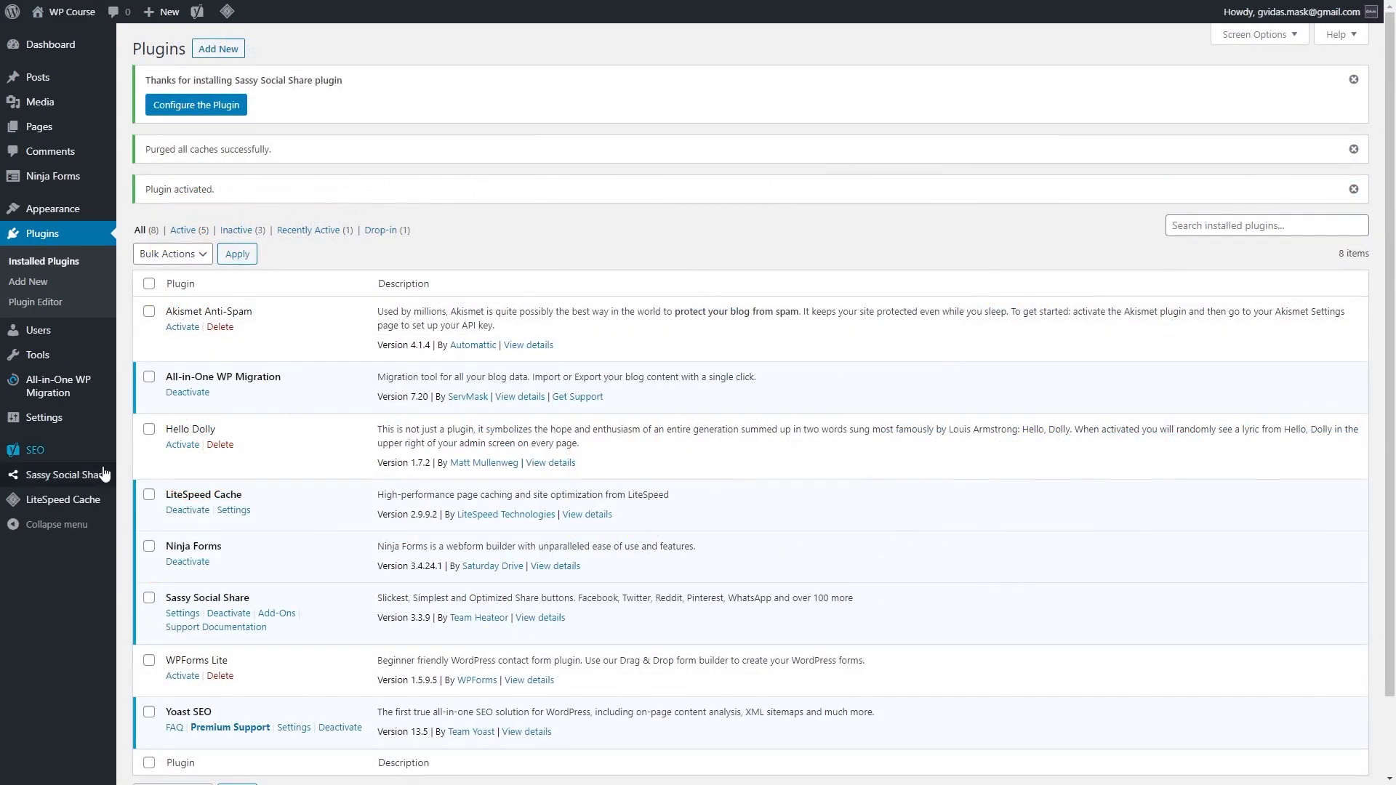
Step: Set Sassy Social Share's standard icon shape to Square and show the Floating Interface options
mouse_move(89, 481)
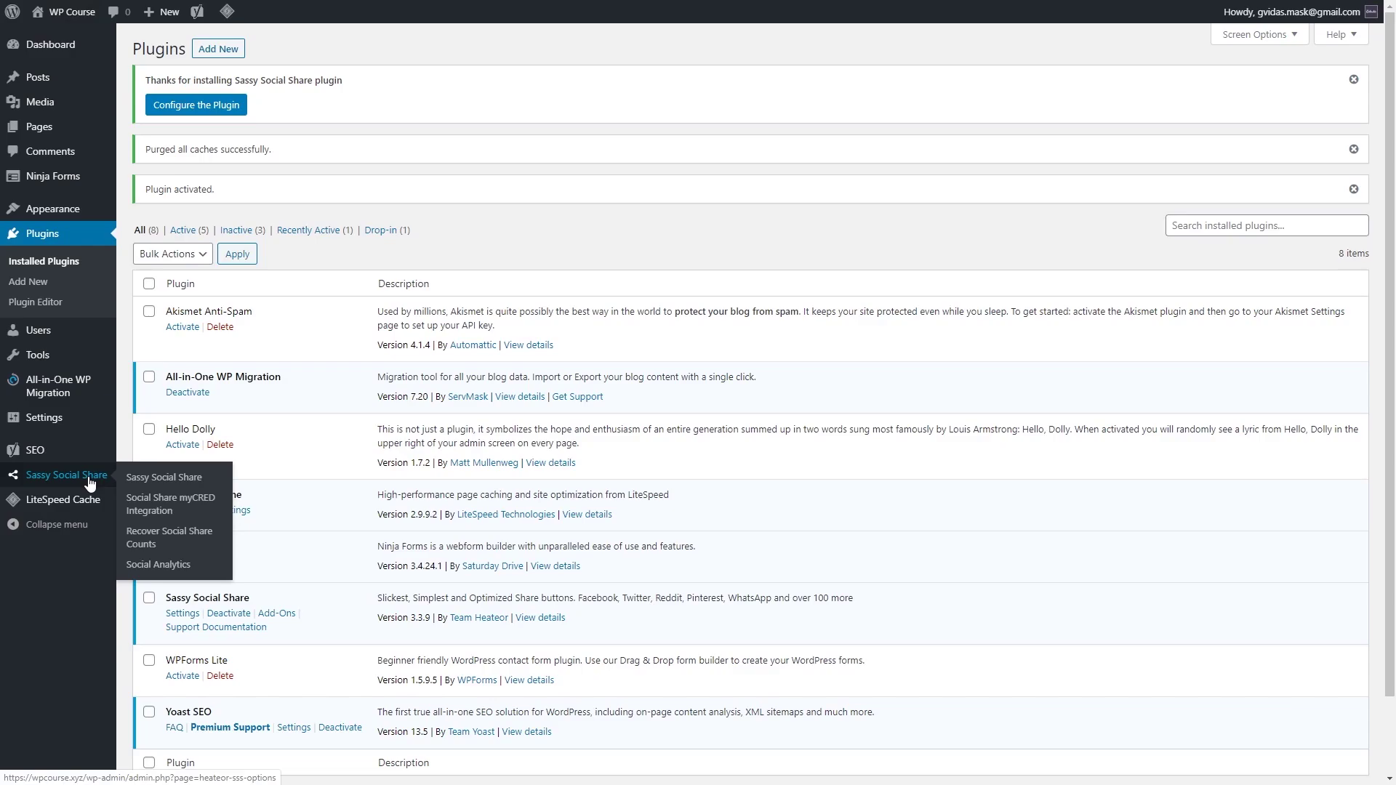
left_click(173, 480)
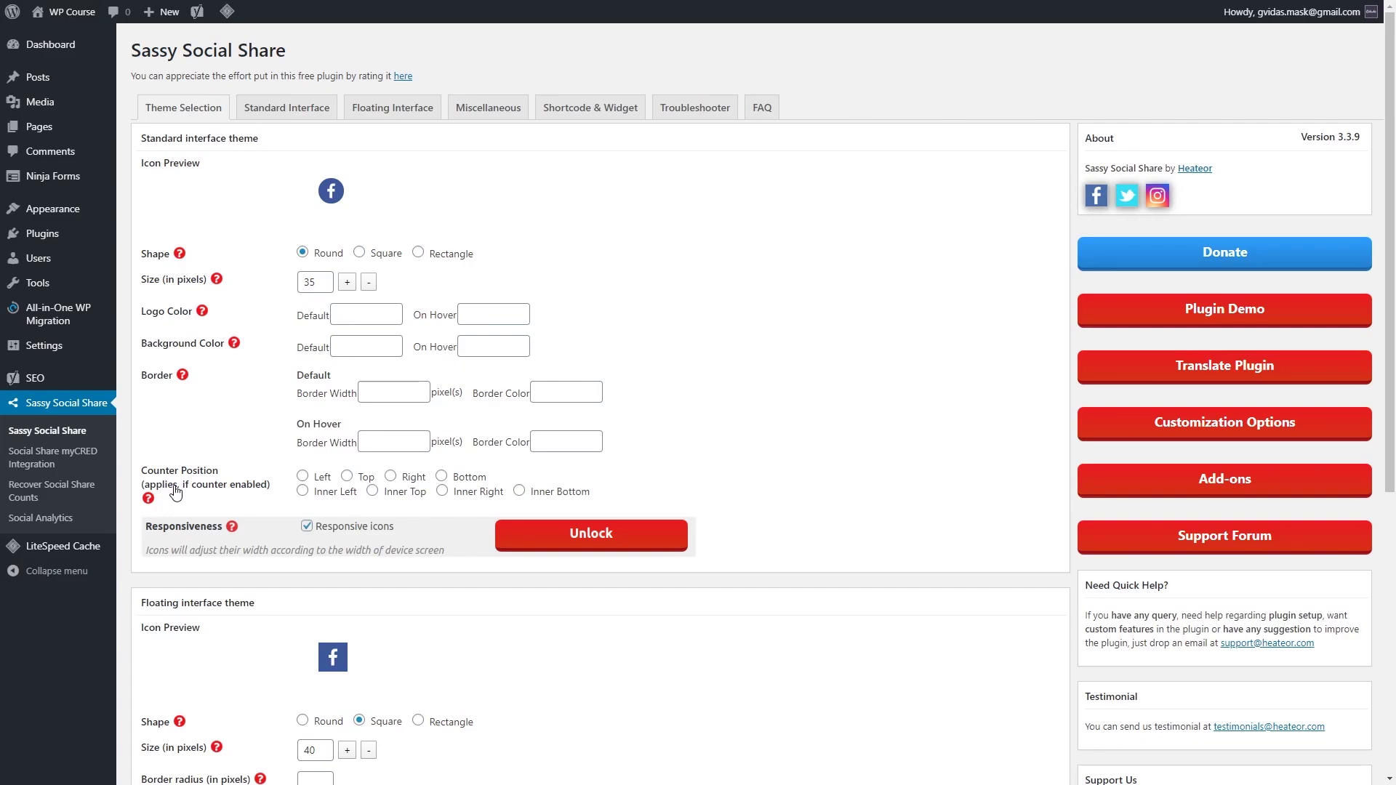
left_click(359, 253)
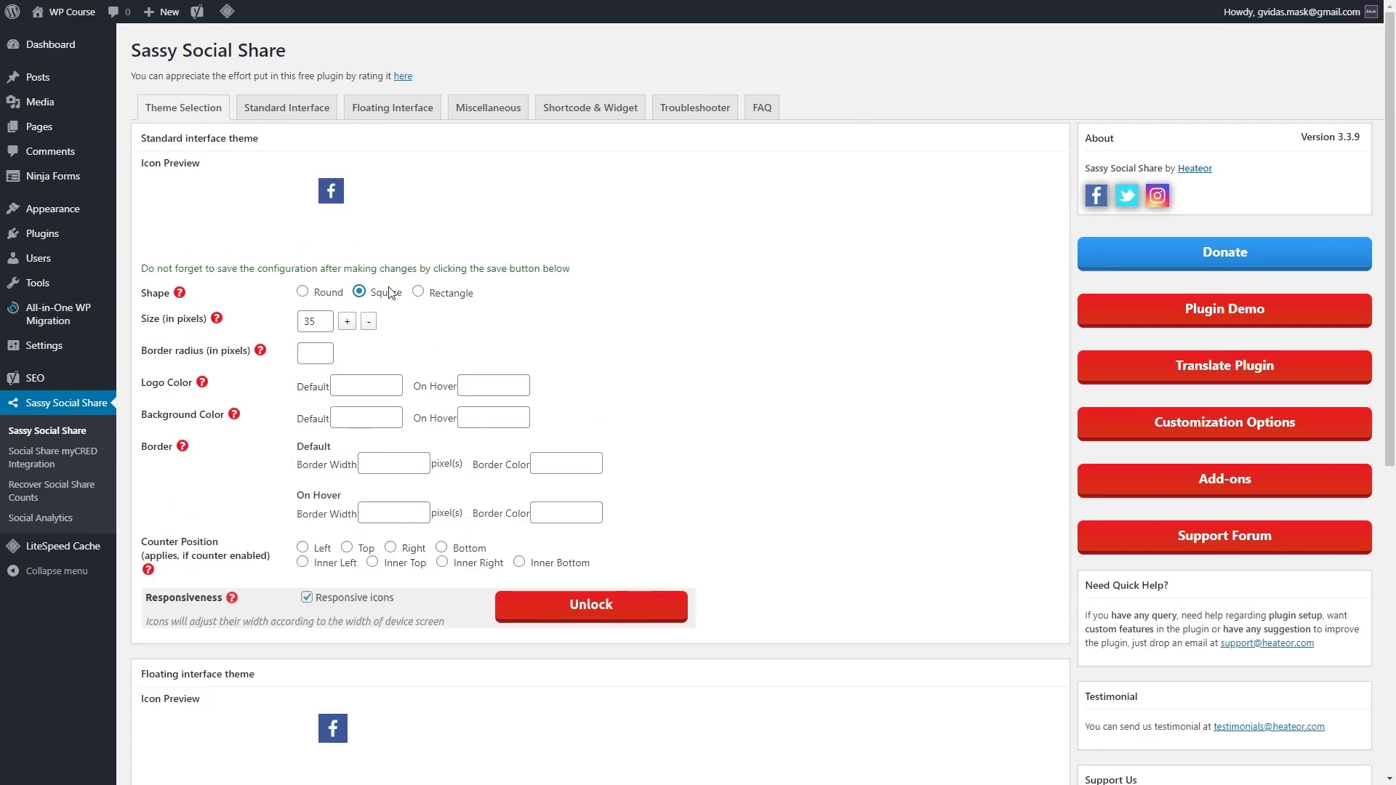
scroll(436, 336, "down", 4)
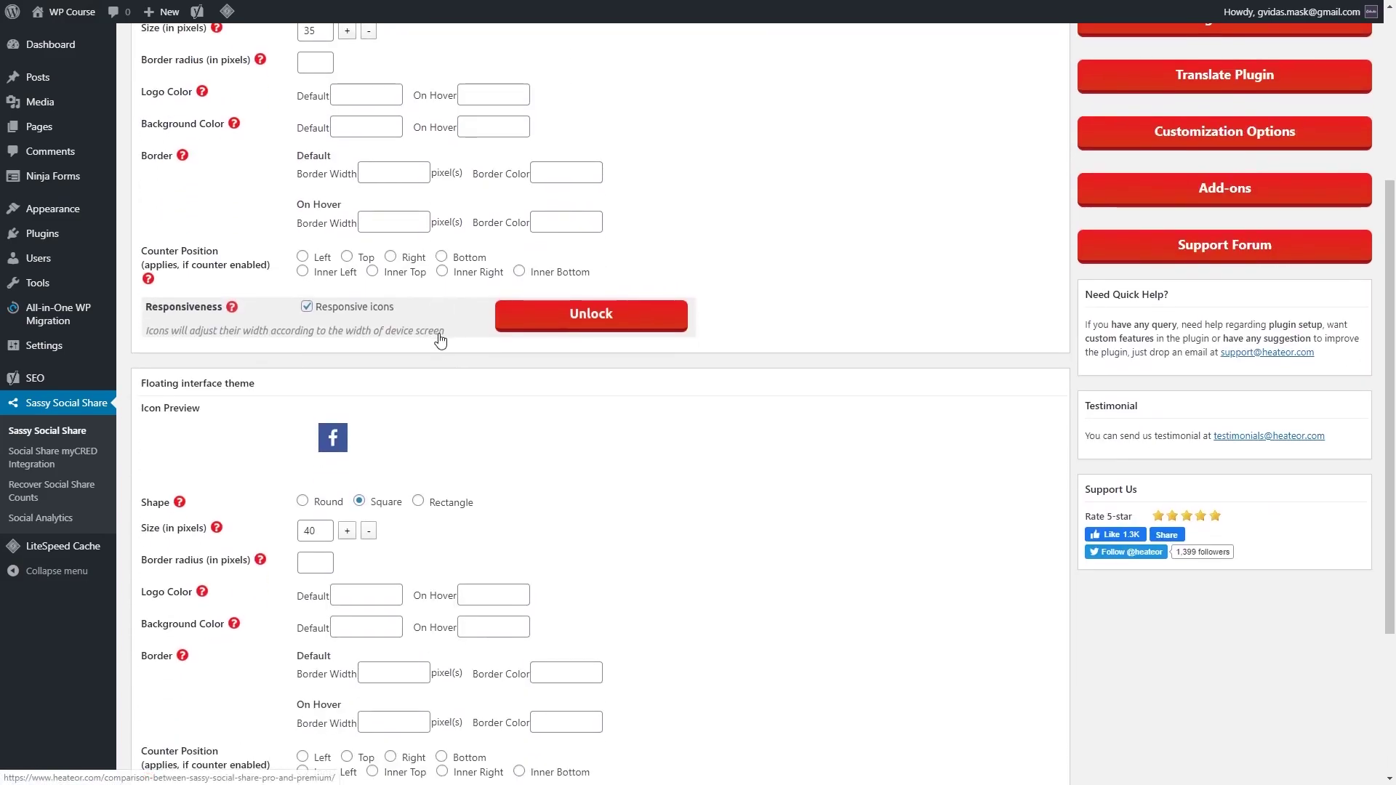
scroll(441, 339, "up", 4)
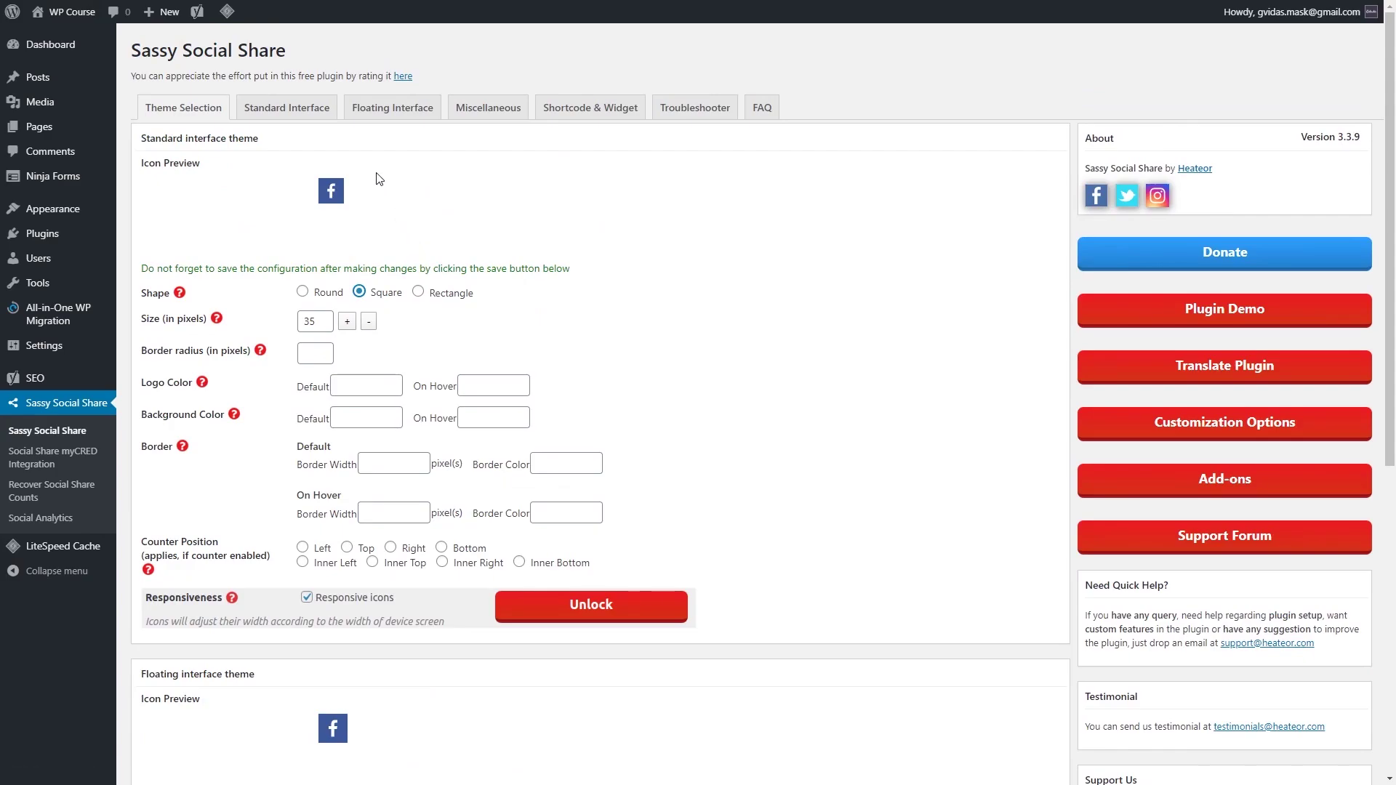
left_click(402, 117)
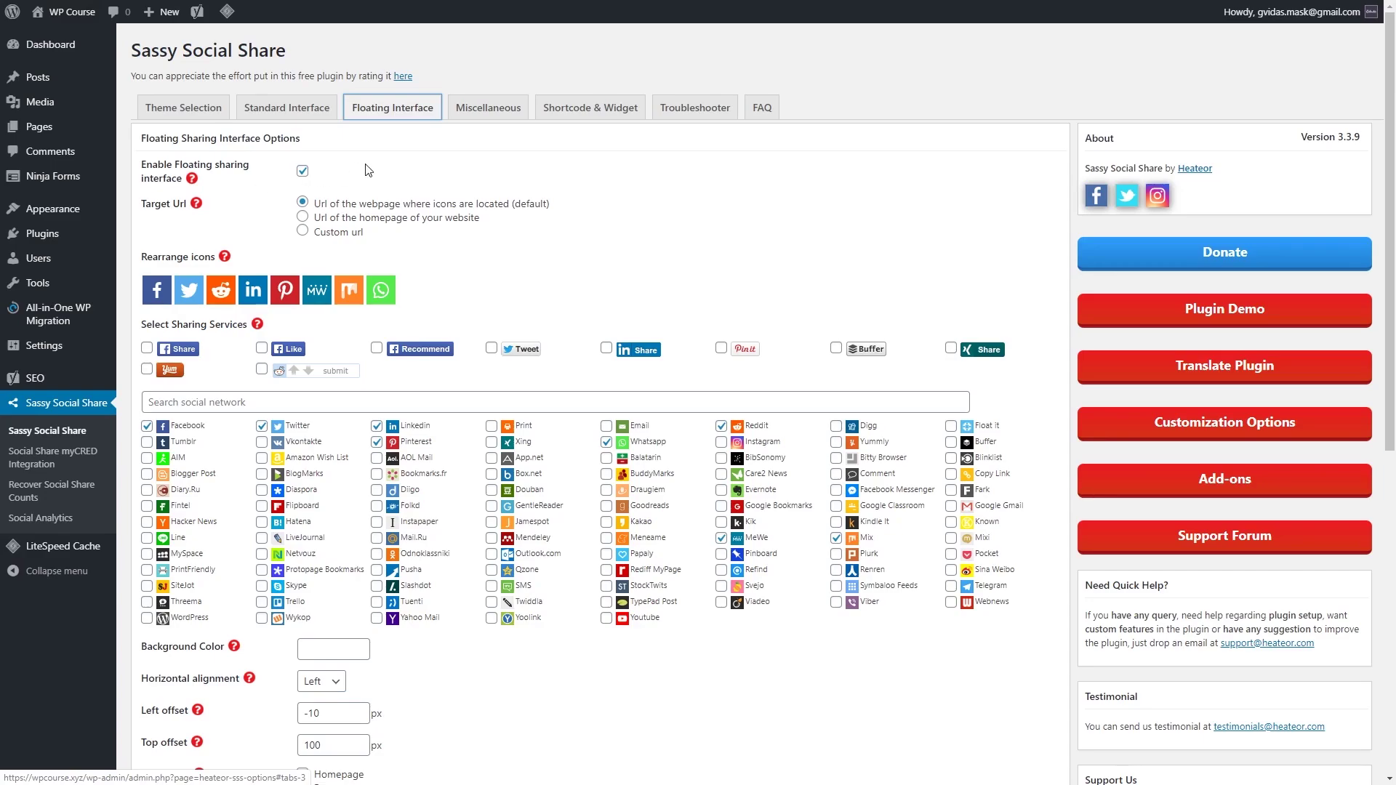
Step: Disable floating sharing, add standard icons below content, remove Pages placement, and save
left_click(303, 171)
left_click(305, 173)
left_click(304, 172)
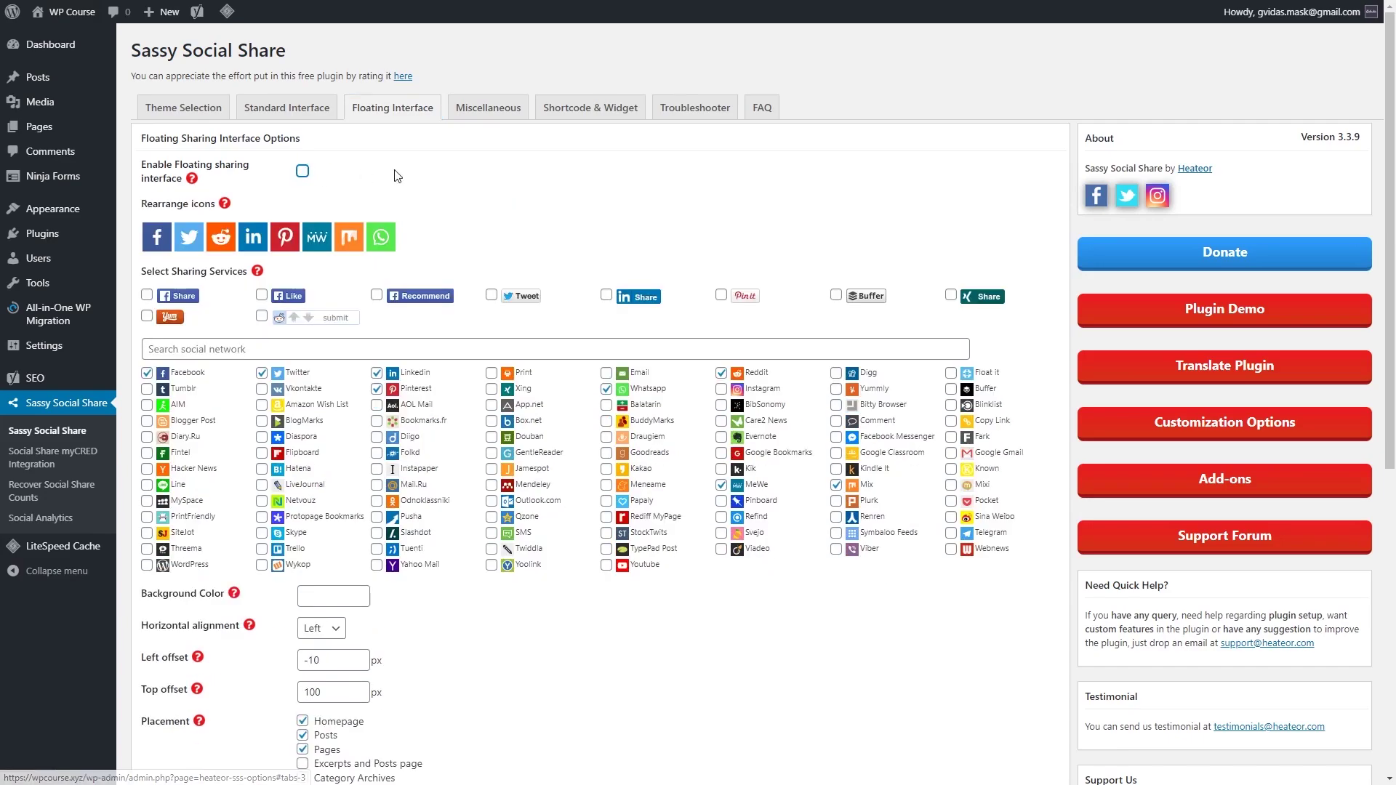
left_click(309, 122)
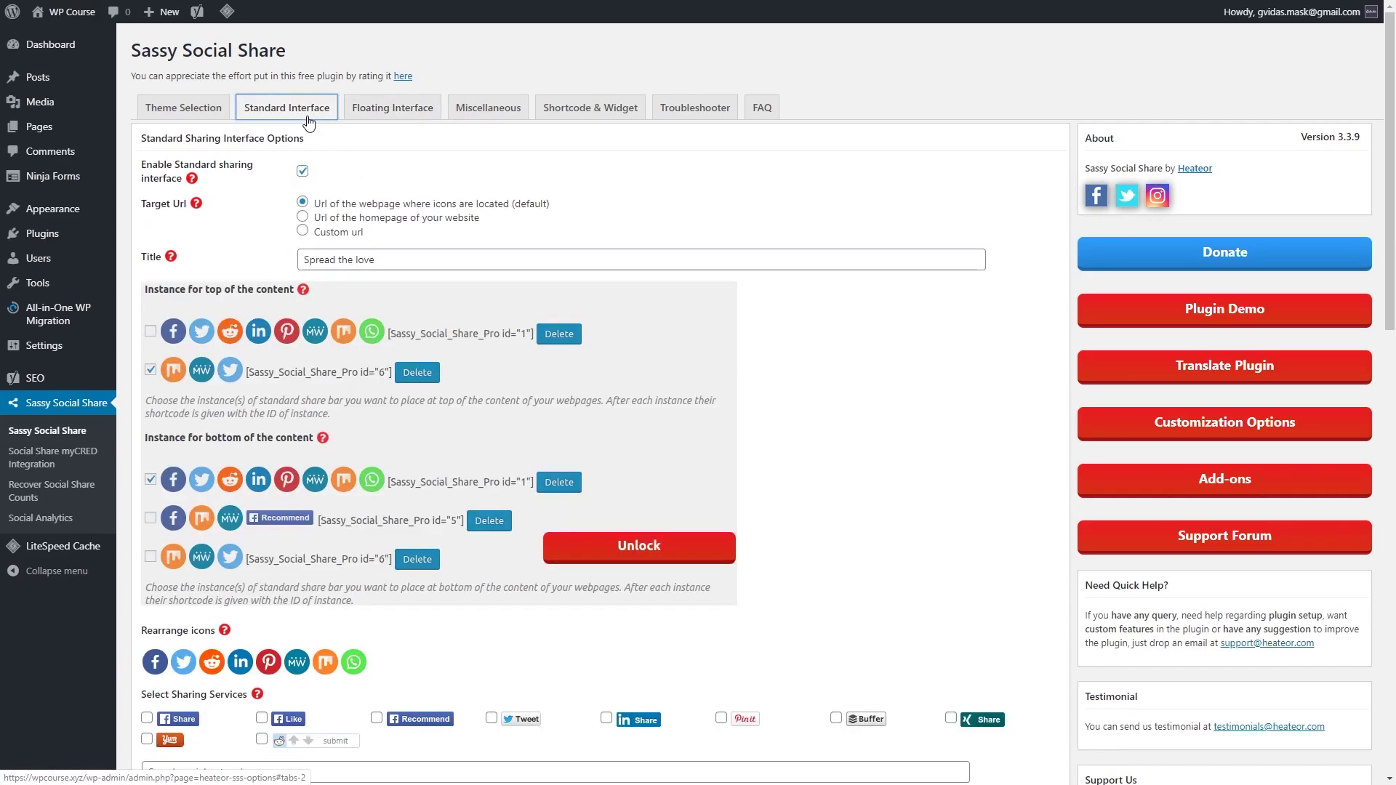
scroll(340, 182, "down", 7)
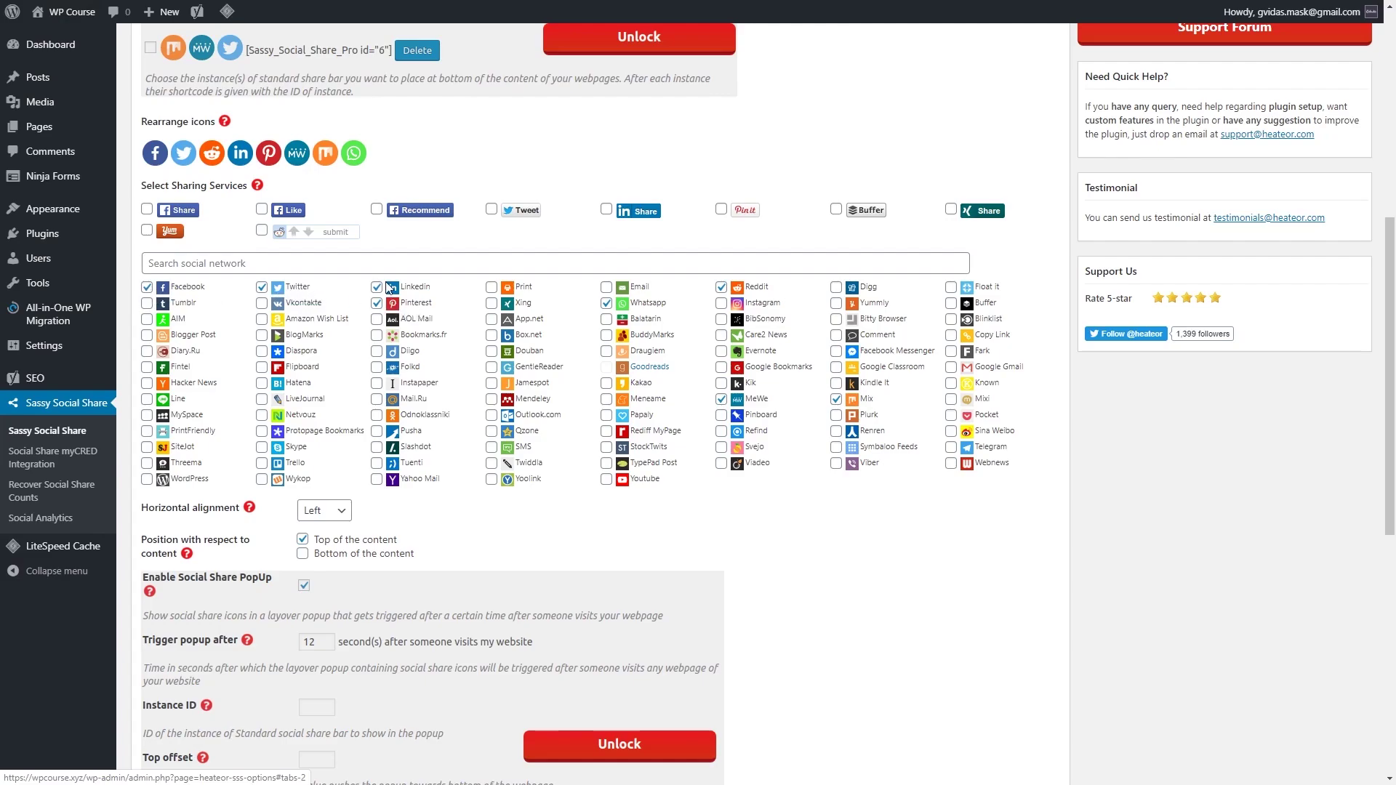
scroll(415, 327, "down", 4)
left_click(302, 263)
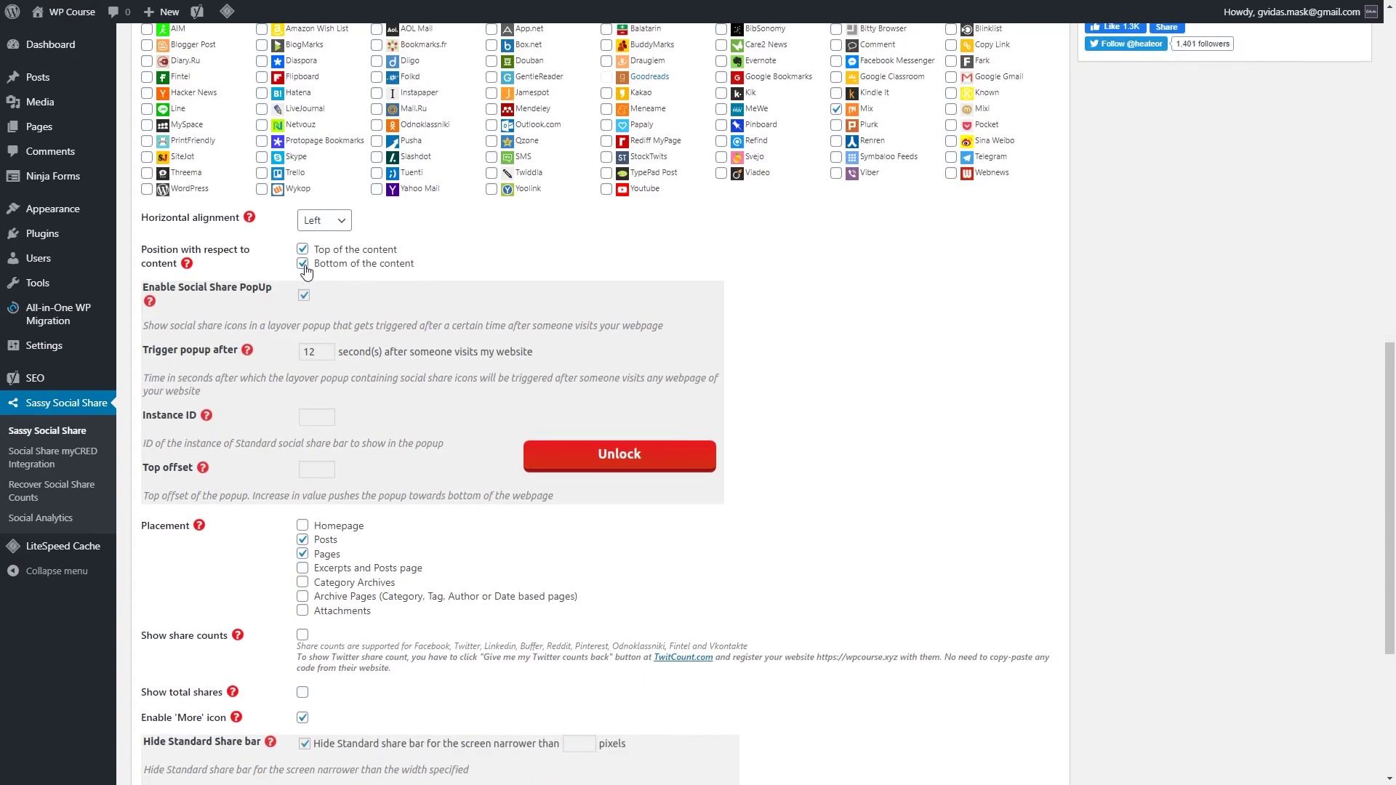
left_click(302, 555)
scroll(302, 562, "down", 4)
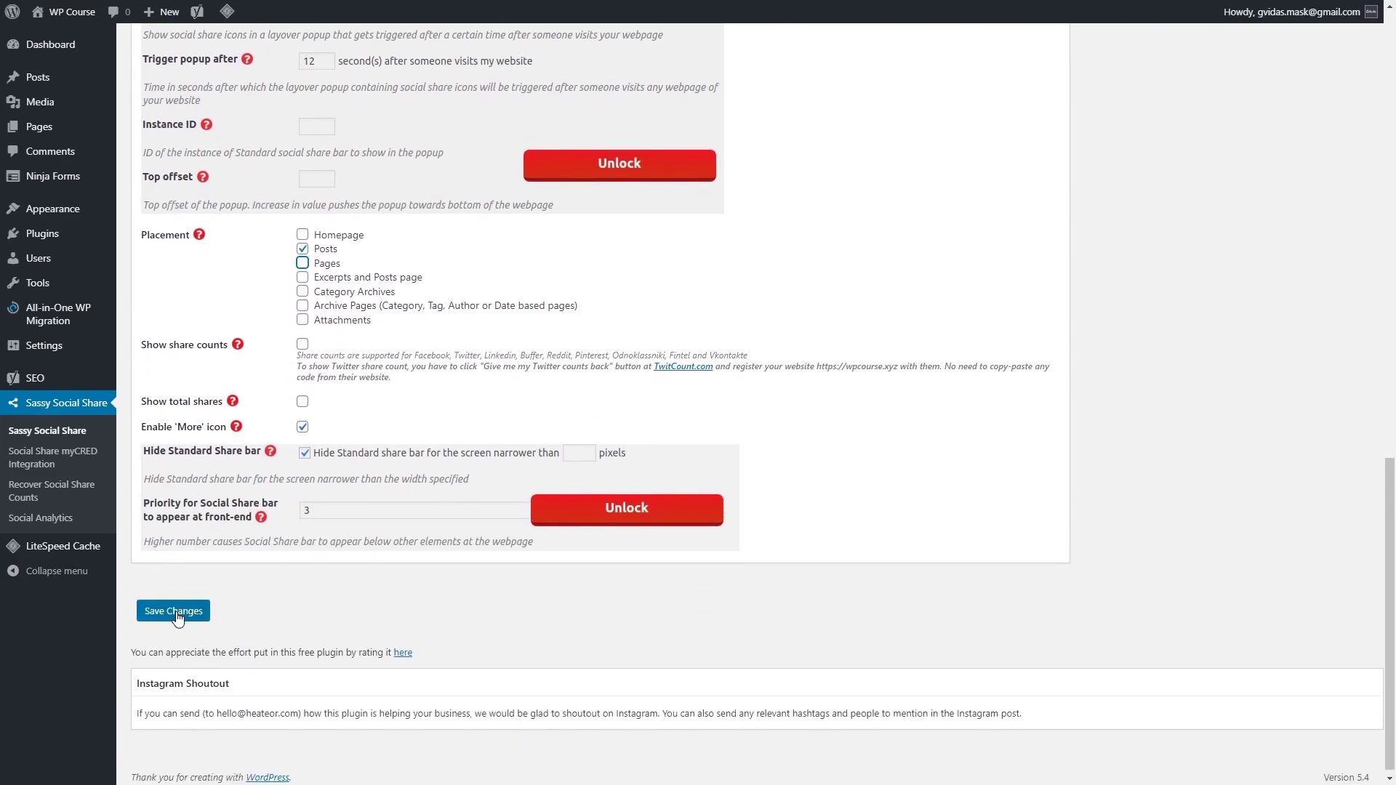
left_click(174, 612)
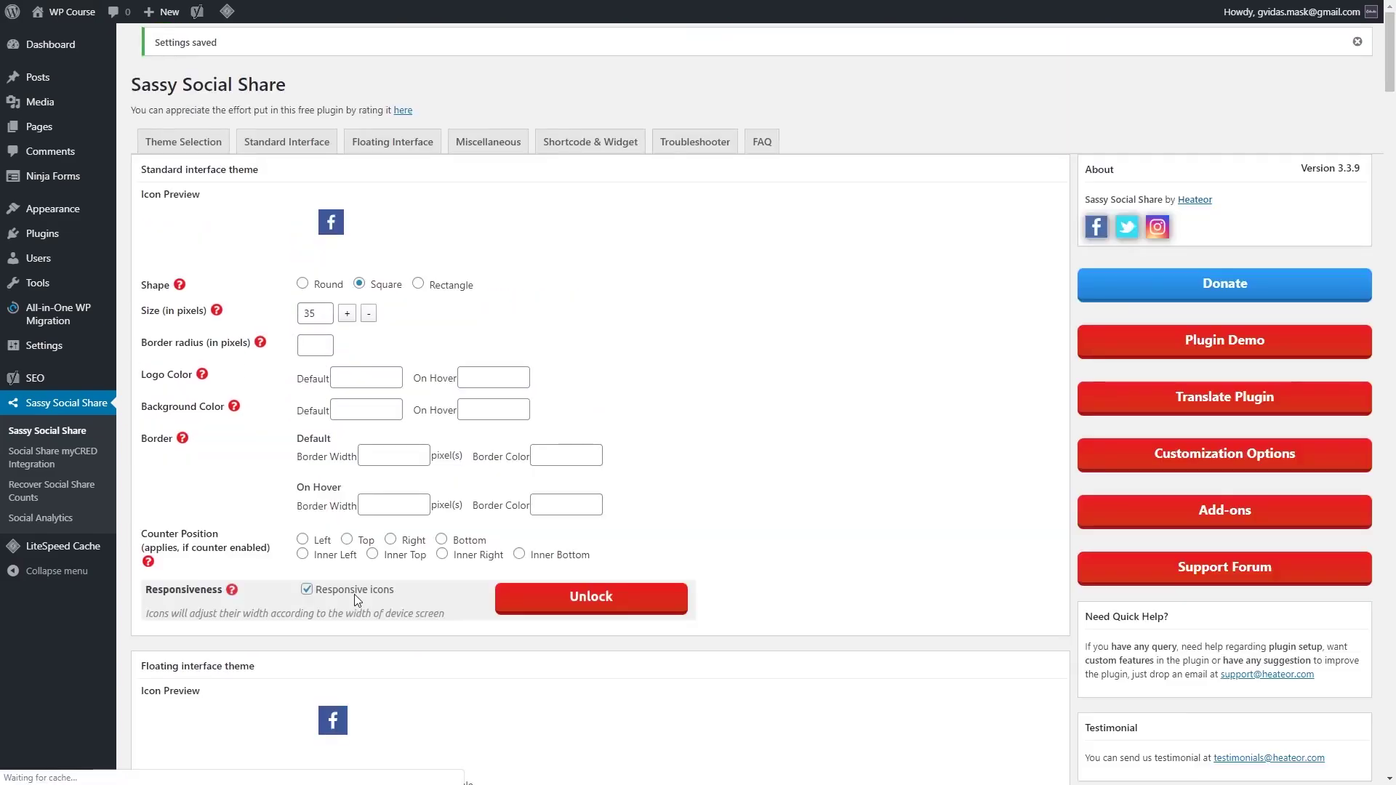
Step: View Another demo post's Spread the love share bars on the live site, then return to Dashboard
mouse_move(80, 12)
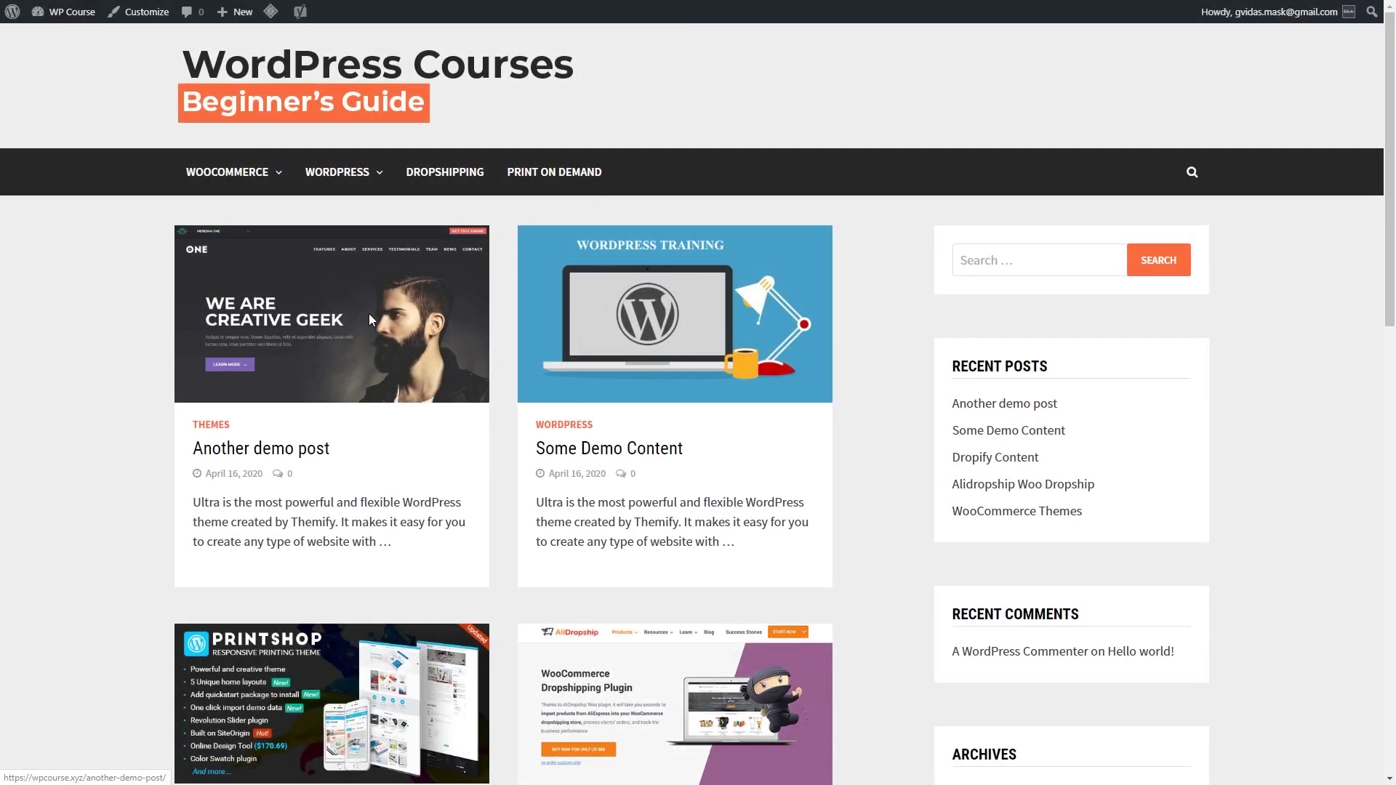
left_click(369, 315)
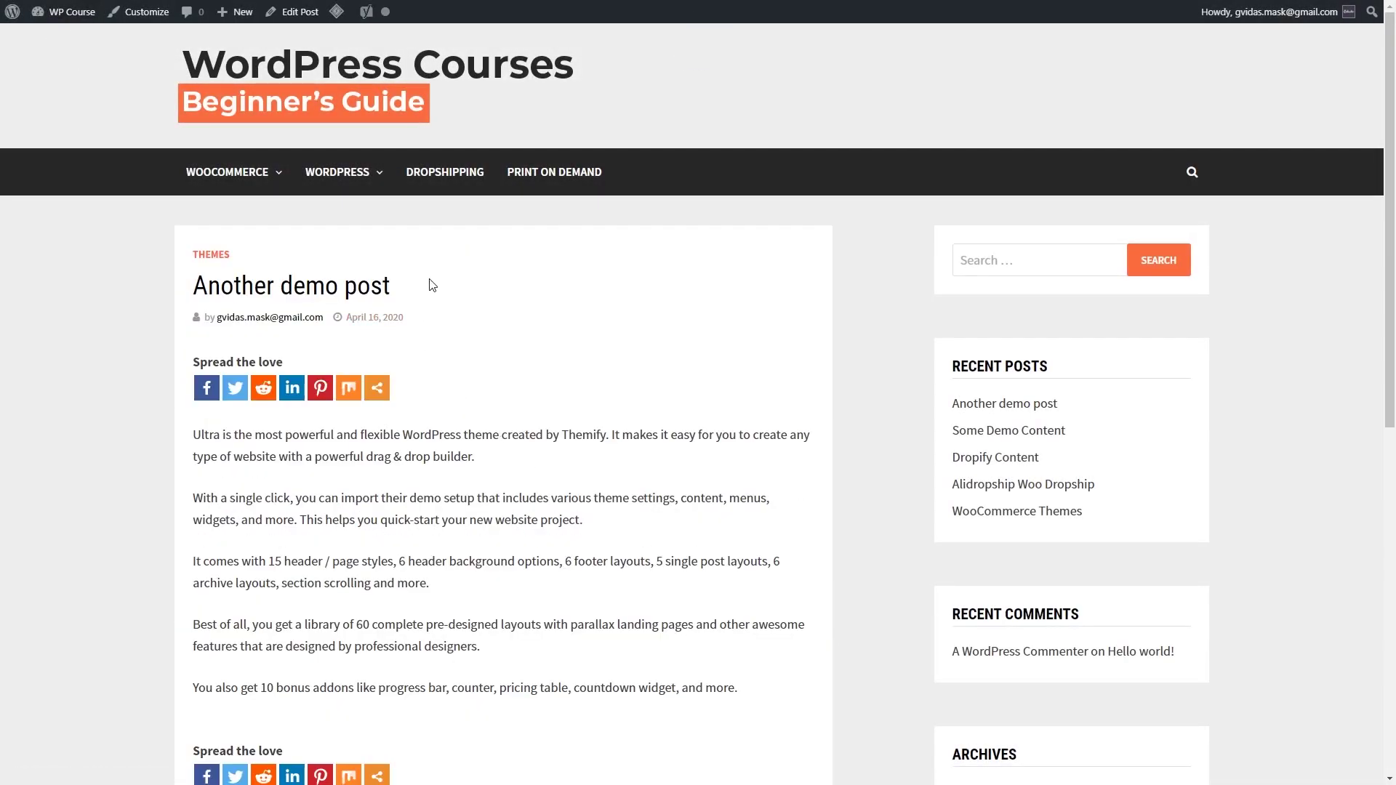
triple_click(274, 362)
left_click(298, 368)
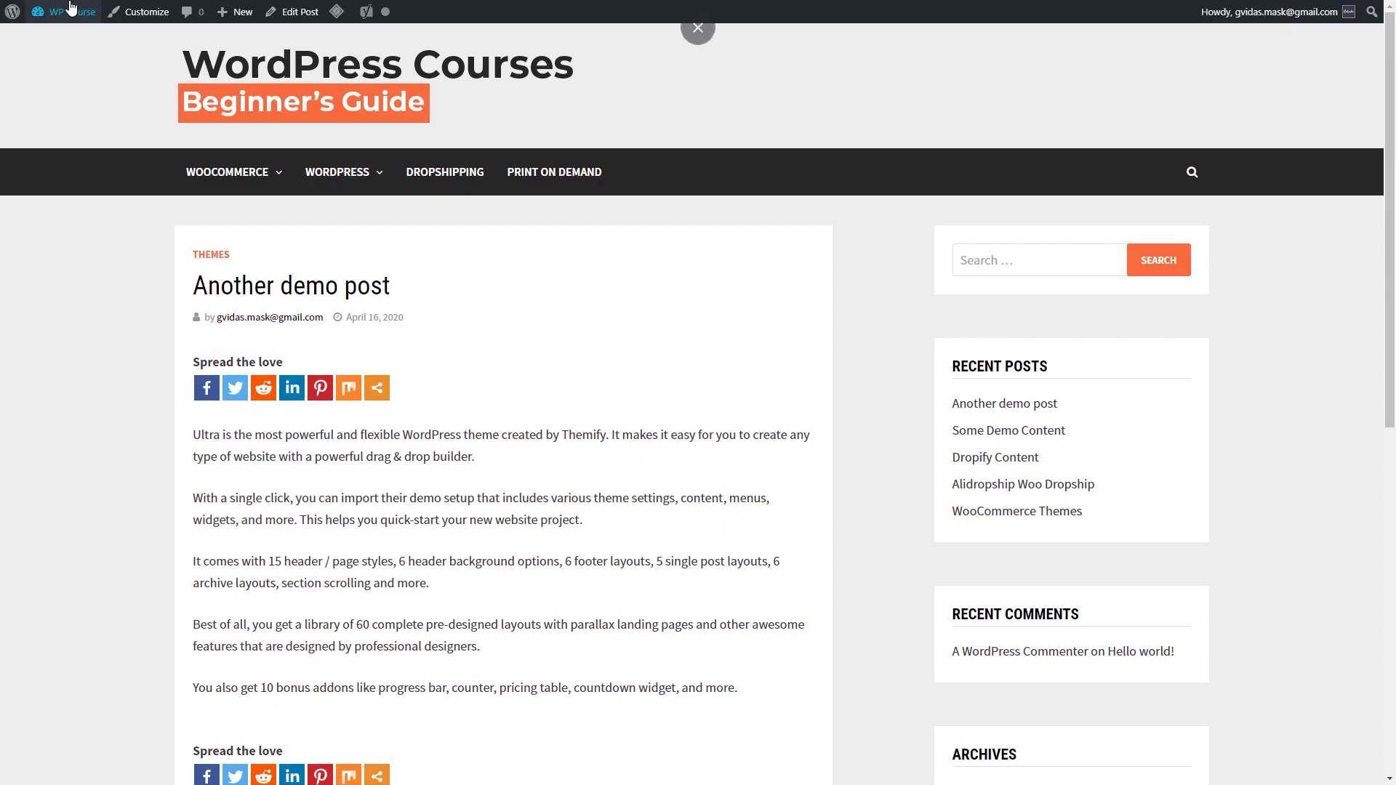
mouse_move(71, 9)
left_click(61, 46)
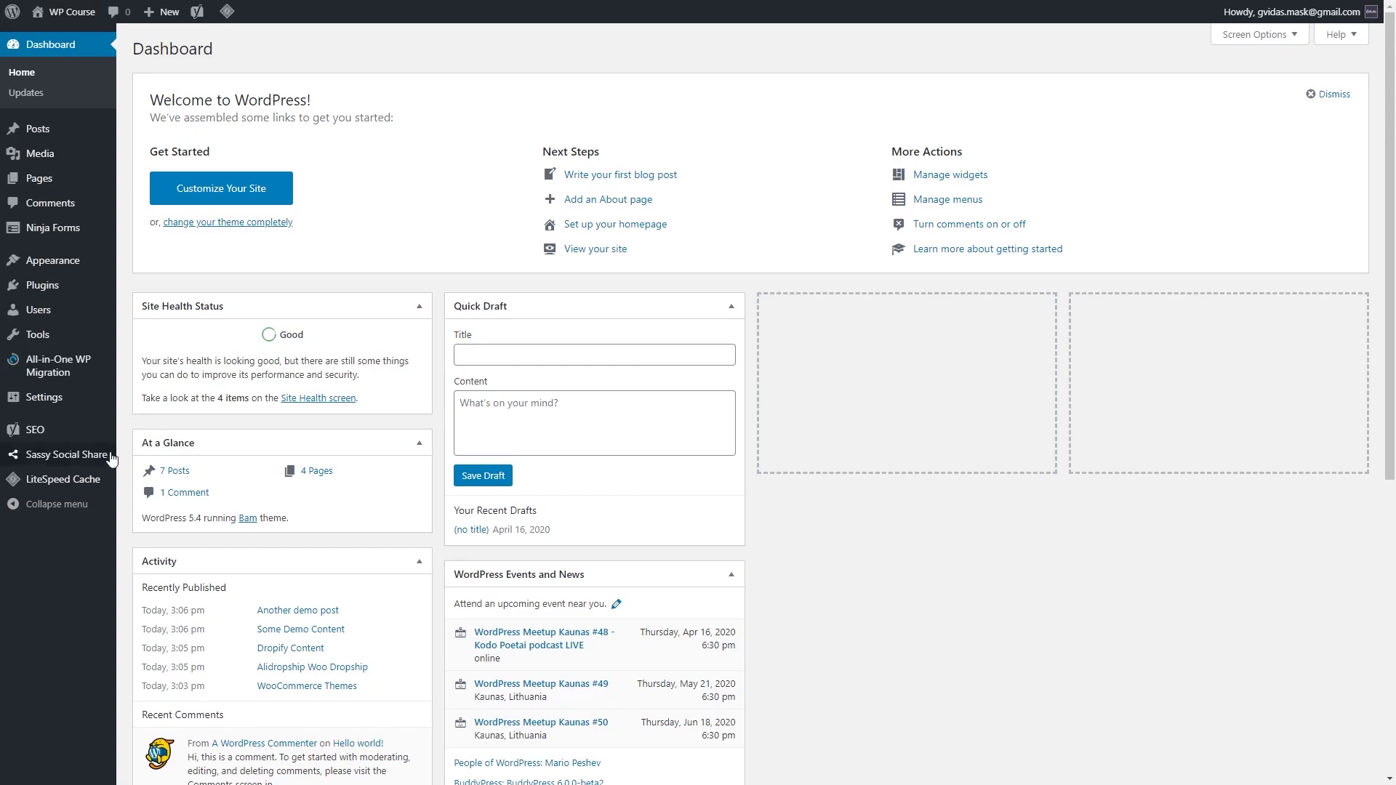
Step: Open Sassy Social Share's Standard Interface tab, showing the share bar title 'Spread the love'
mouse_move(100, 456)
left_click(154, 461)
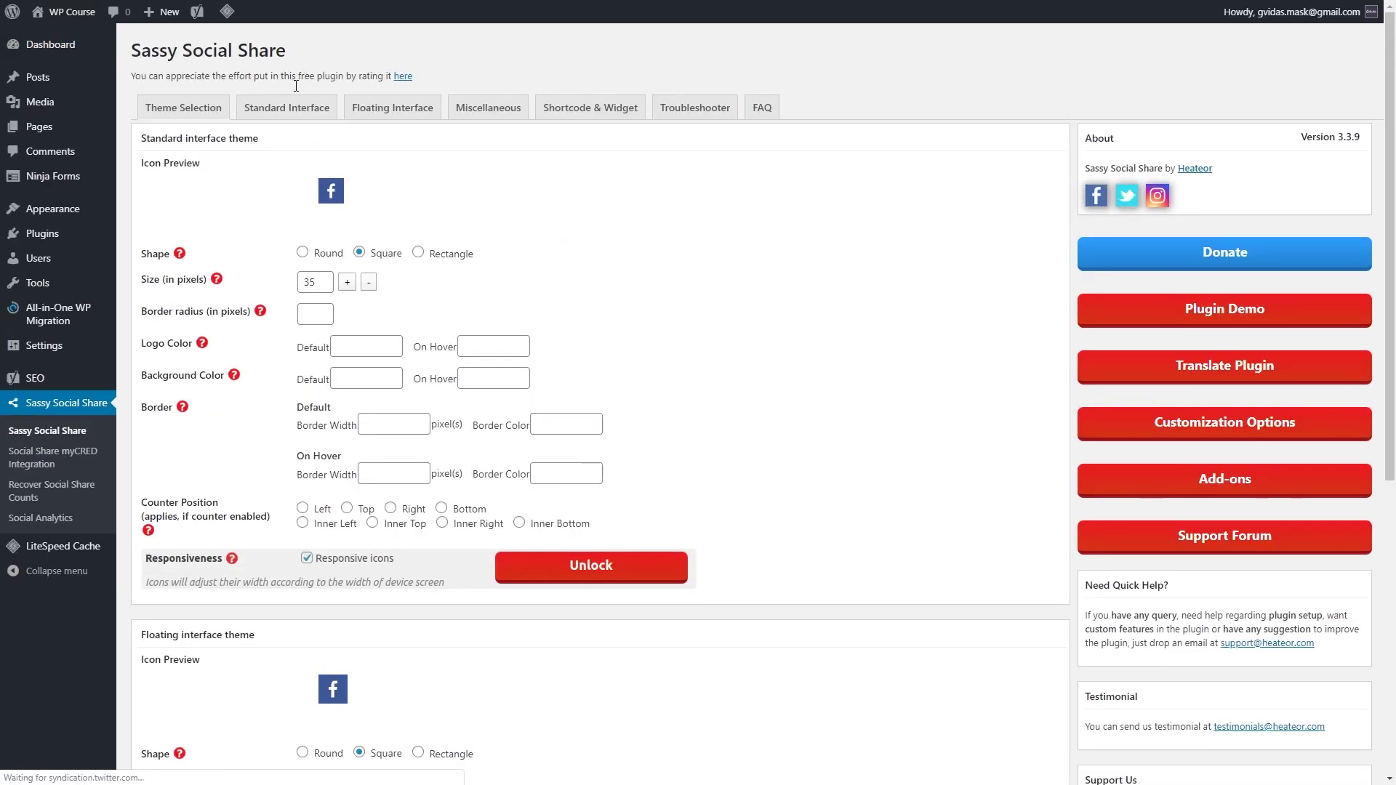
left_click(294, 117)
left_click(383, 252)
scroll(399, 287, "down", 15)
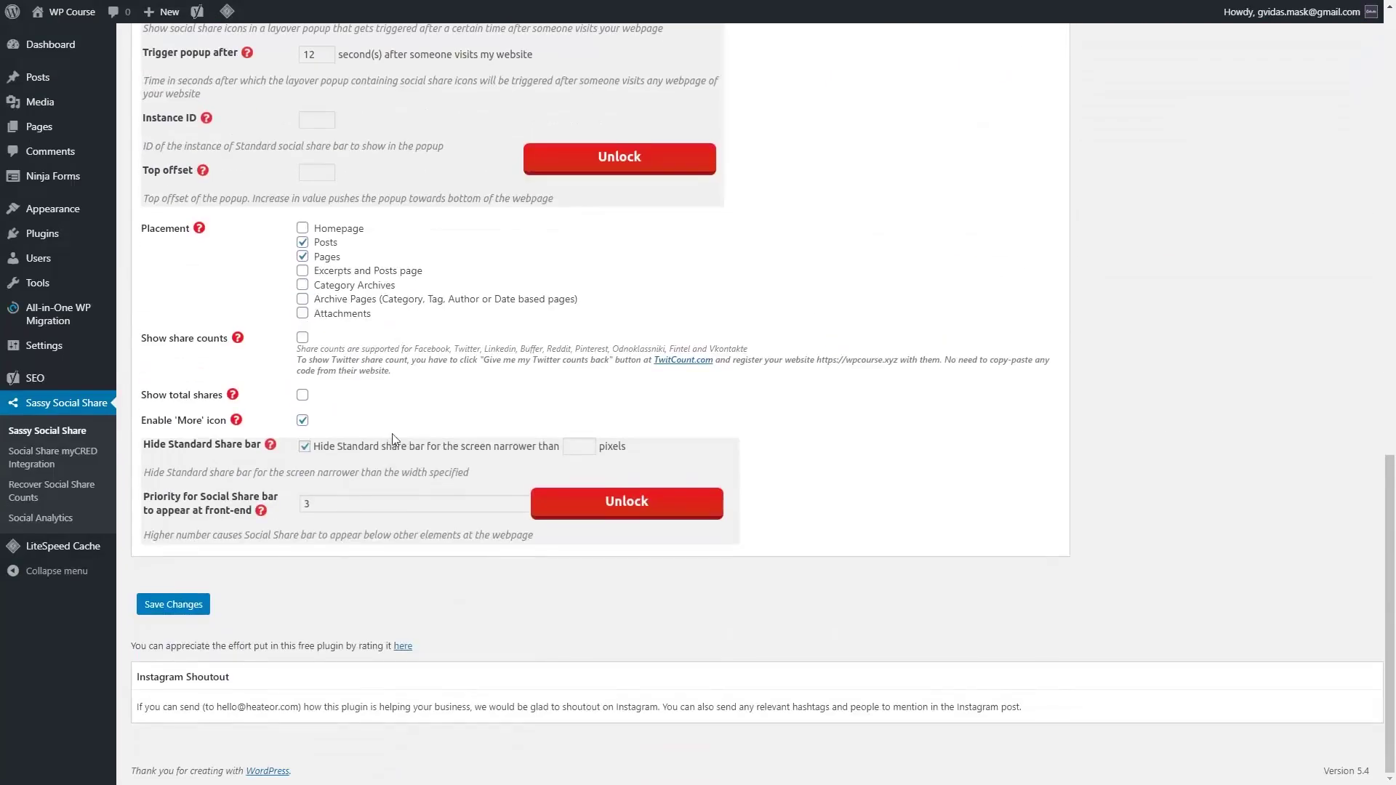
scroll(468, 489, "up", 15)
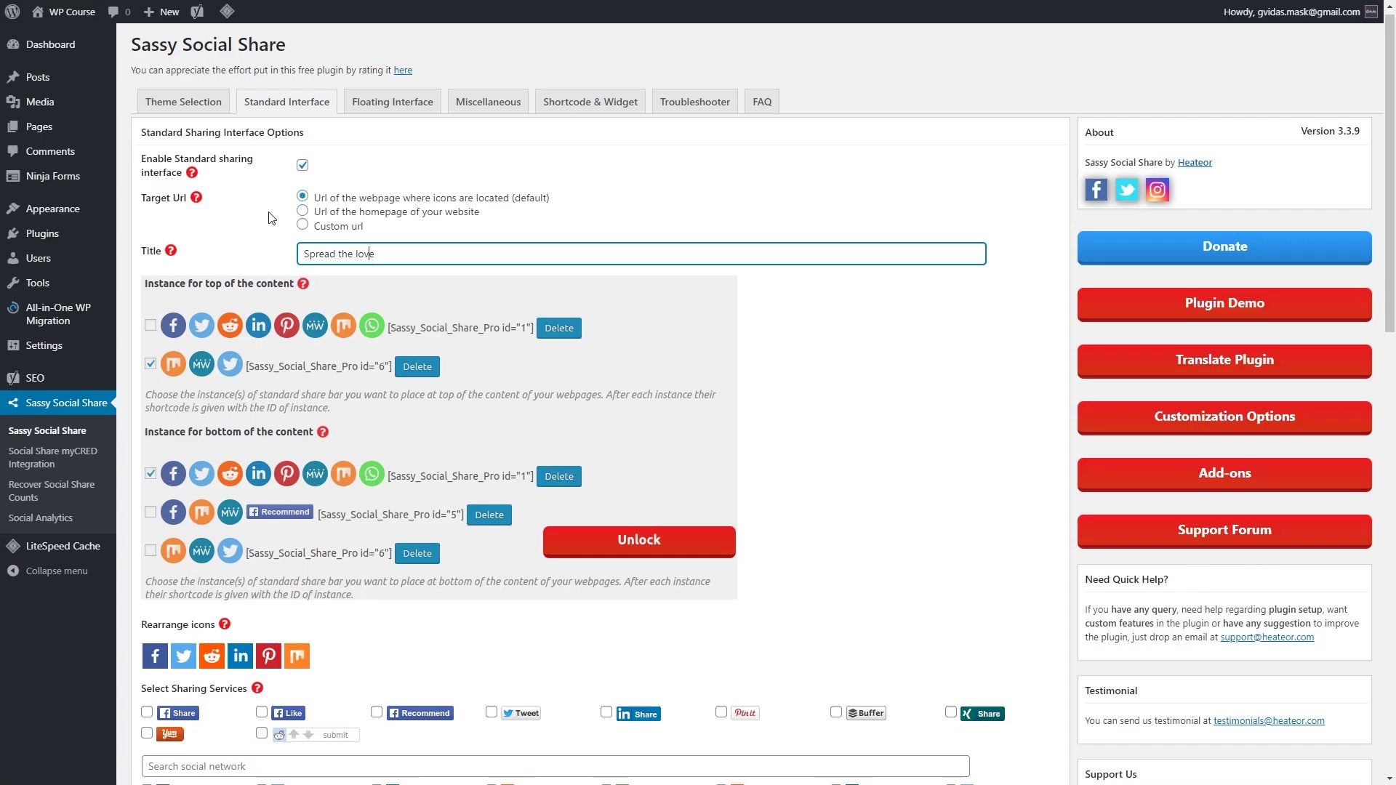
Step: Add the Sassy Social Share Follow Icons widget to the Sidebar from Appearance > Widgets
mouse_move(67, 216)
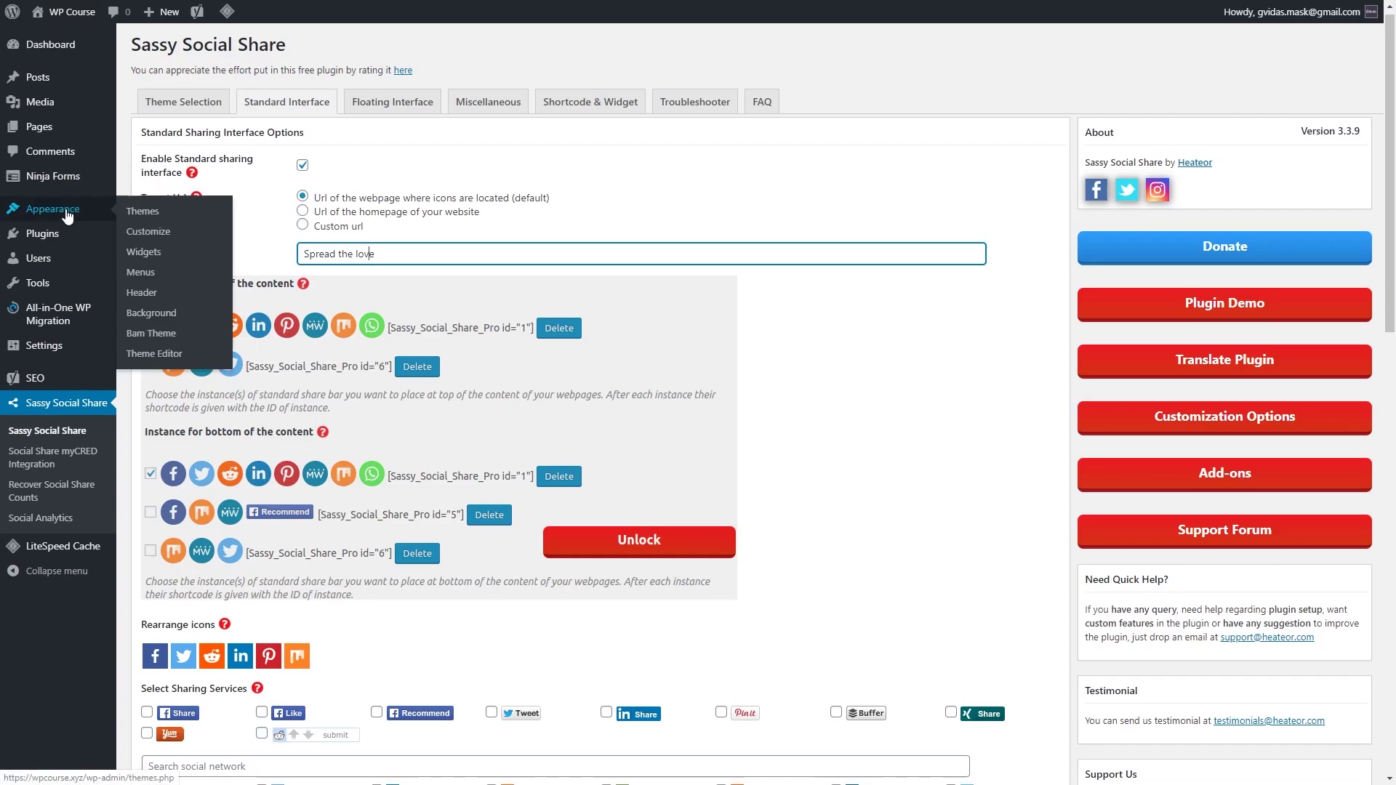
left_click(147, 254)
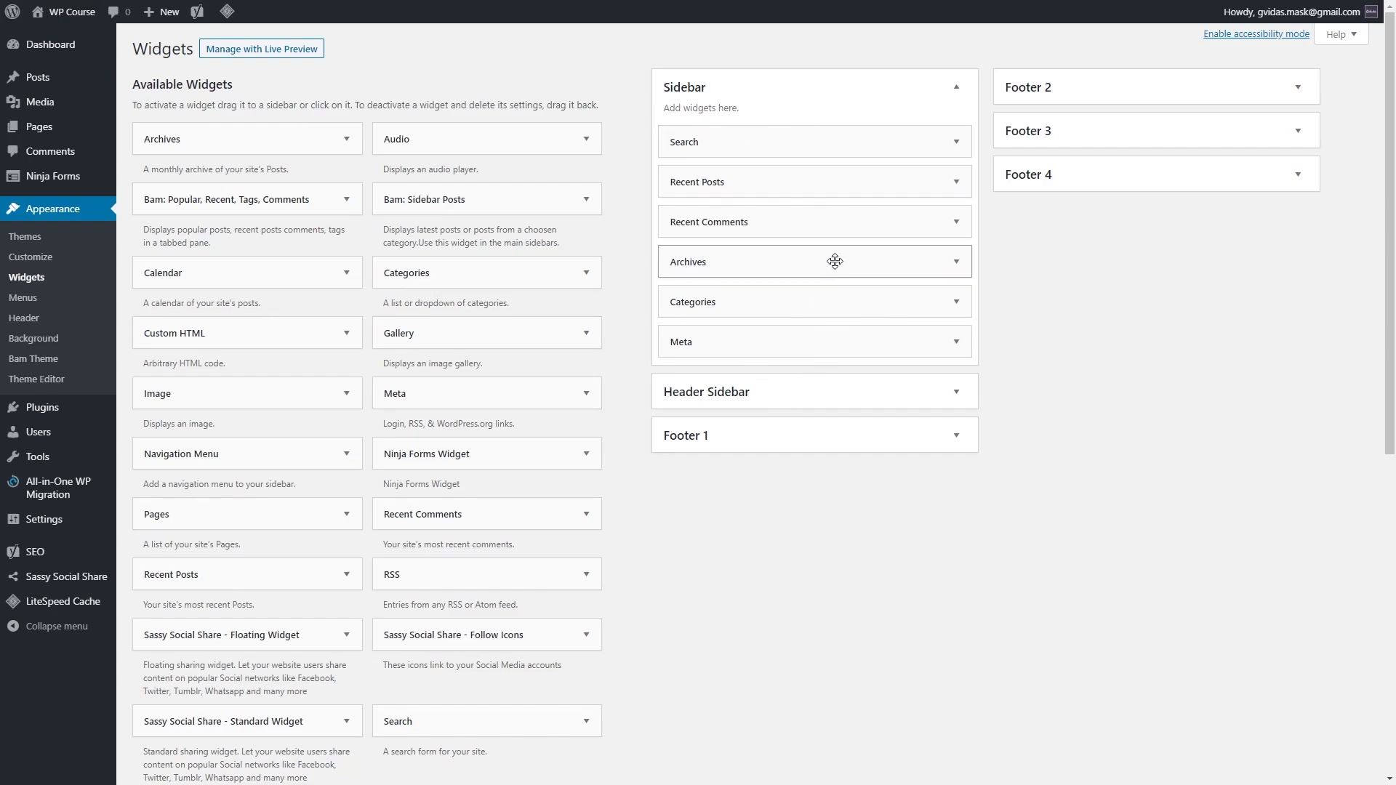
scroll(866, 146, "down", 3)
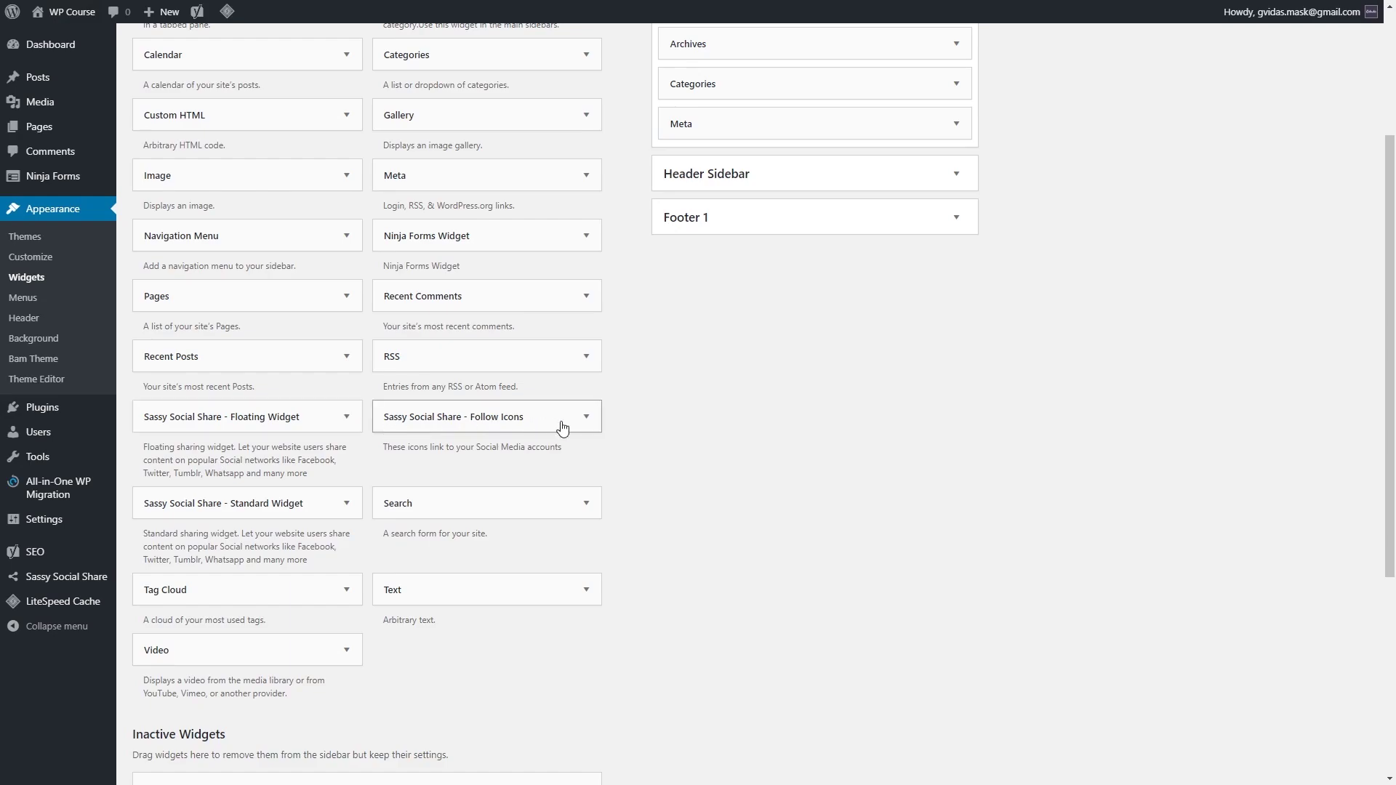
scroll(699, 361, "up", 3)
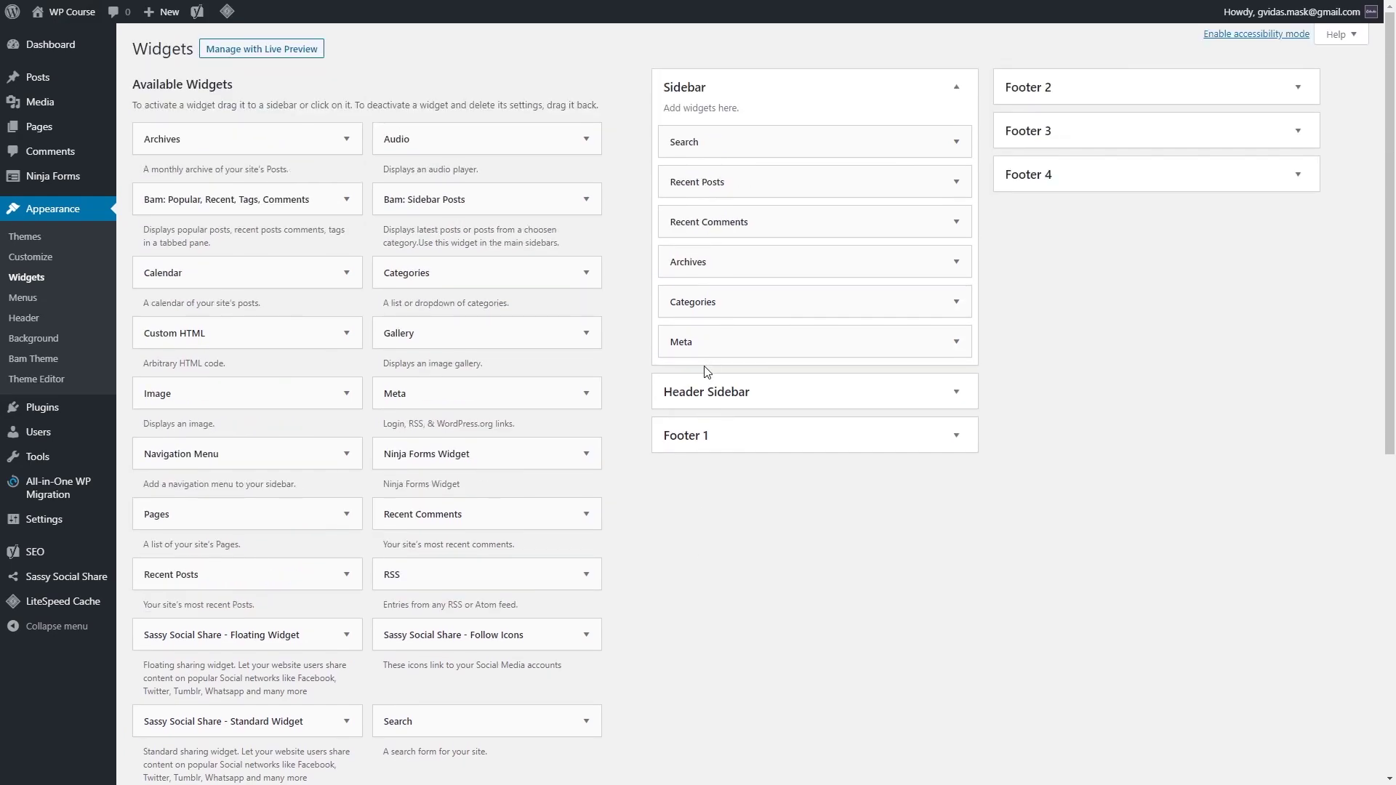
scroll(564, 640, "down", 3)
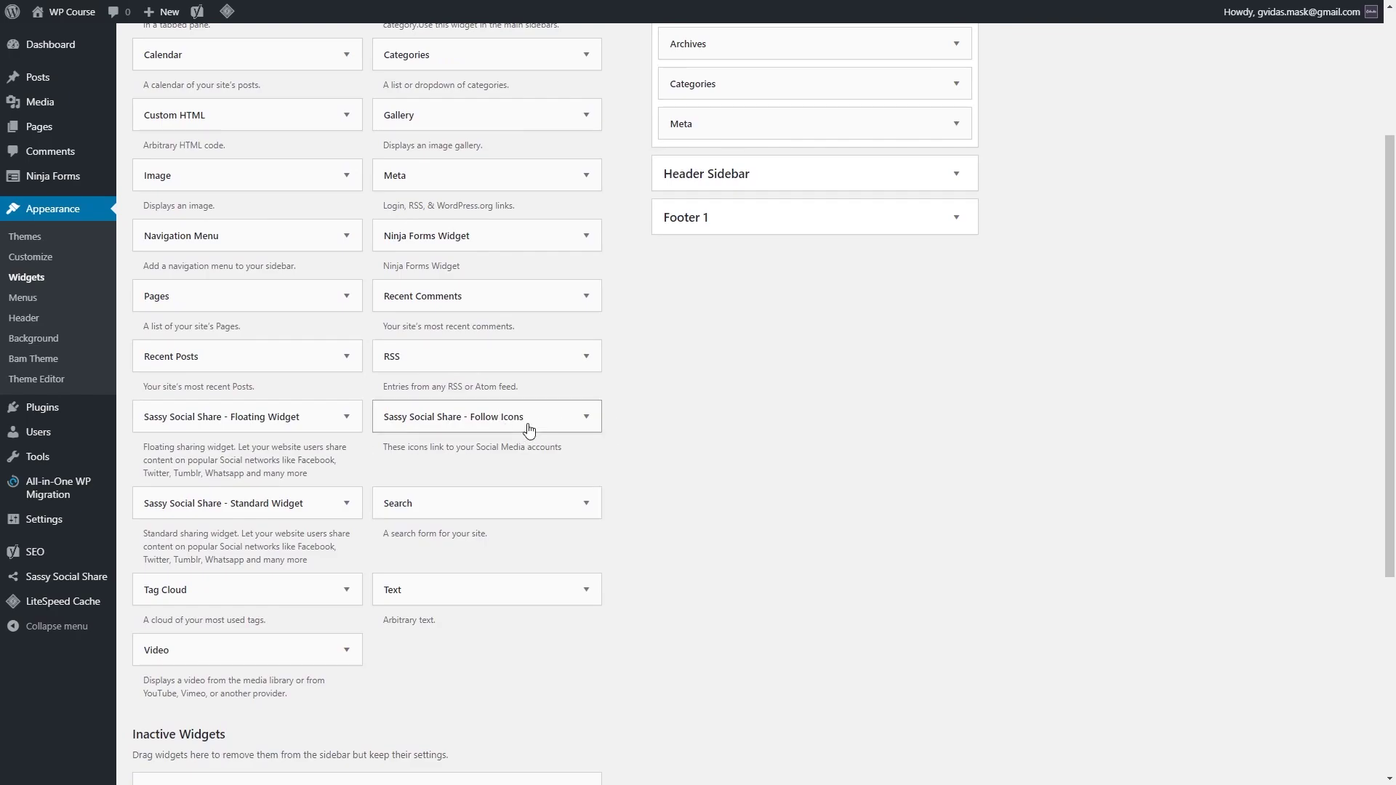
left_click(586, 421)
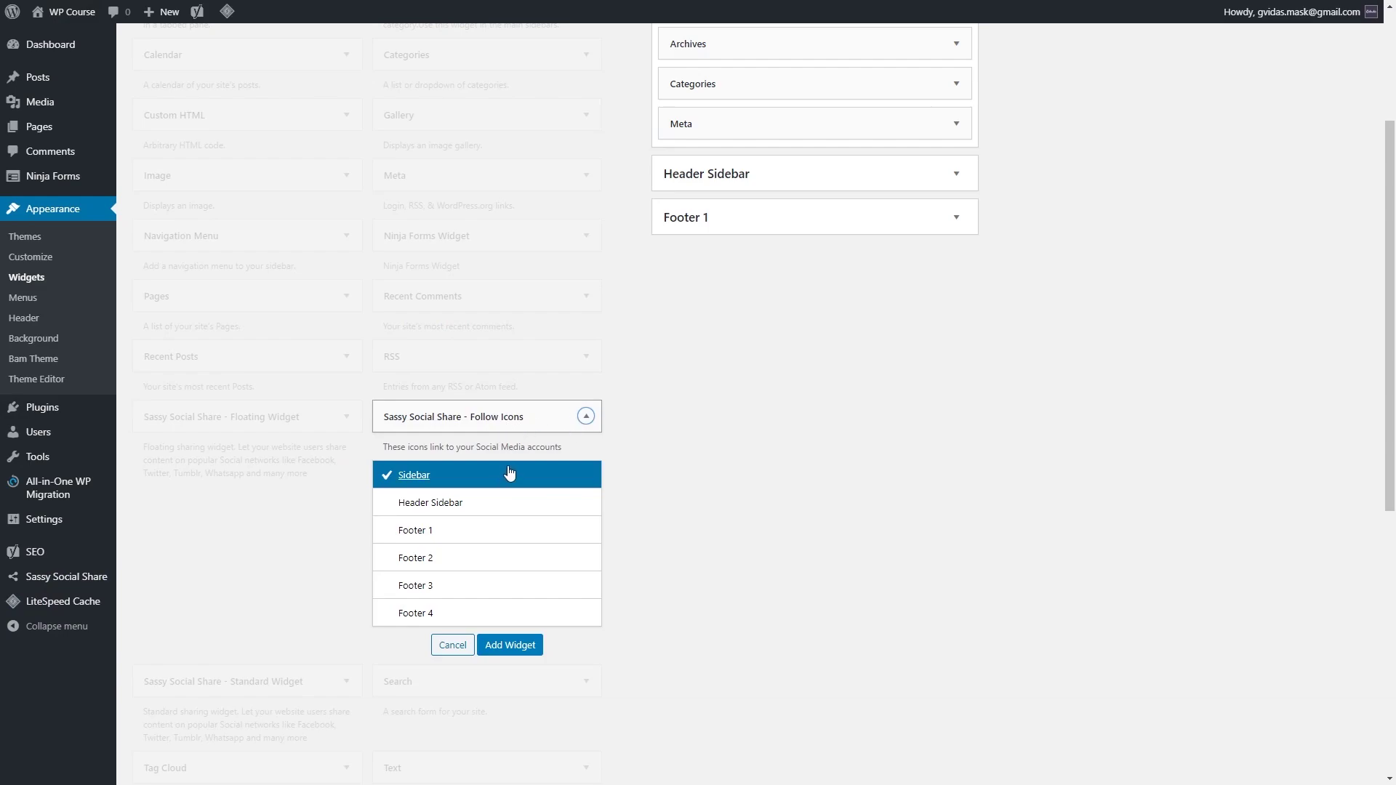
left_click(516, 647)
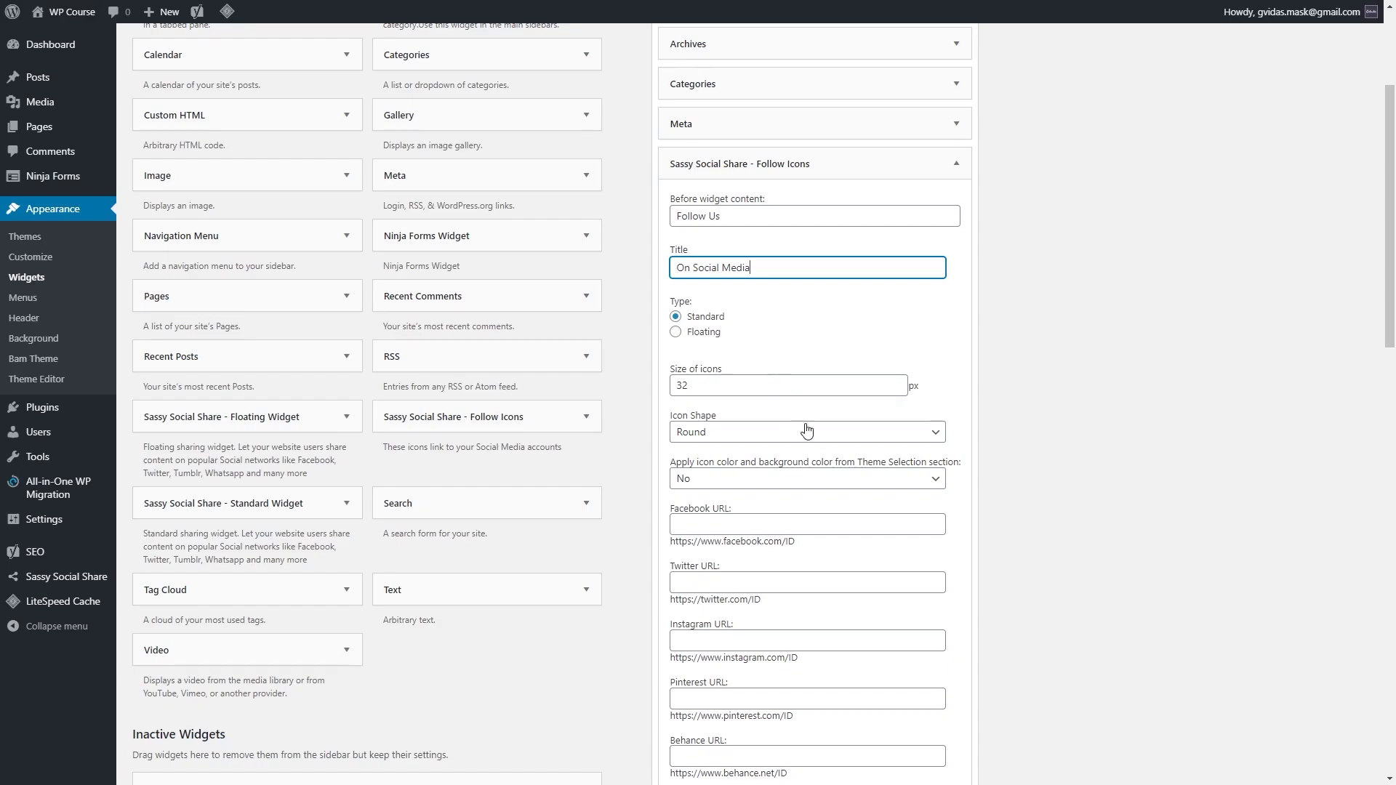
Step: Set the Follow Icons widget's icon shape to Square and save it
left_click(813, 436)
left_click(796, 460)
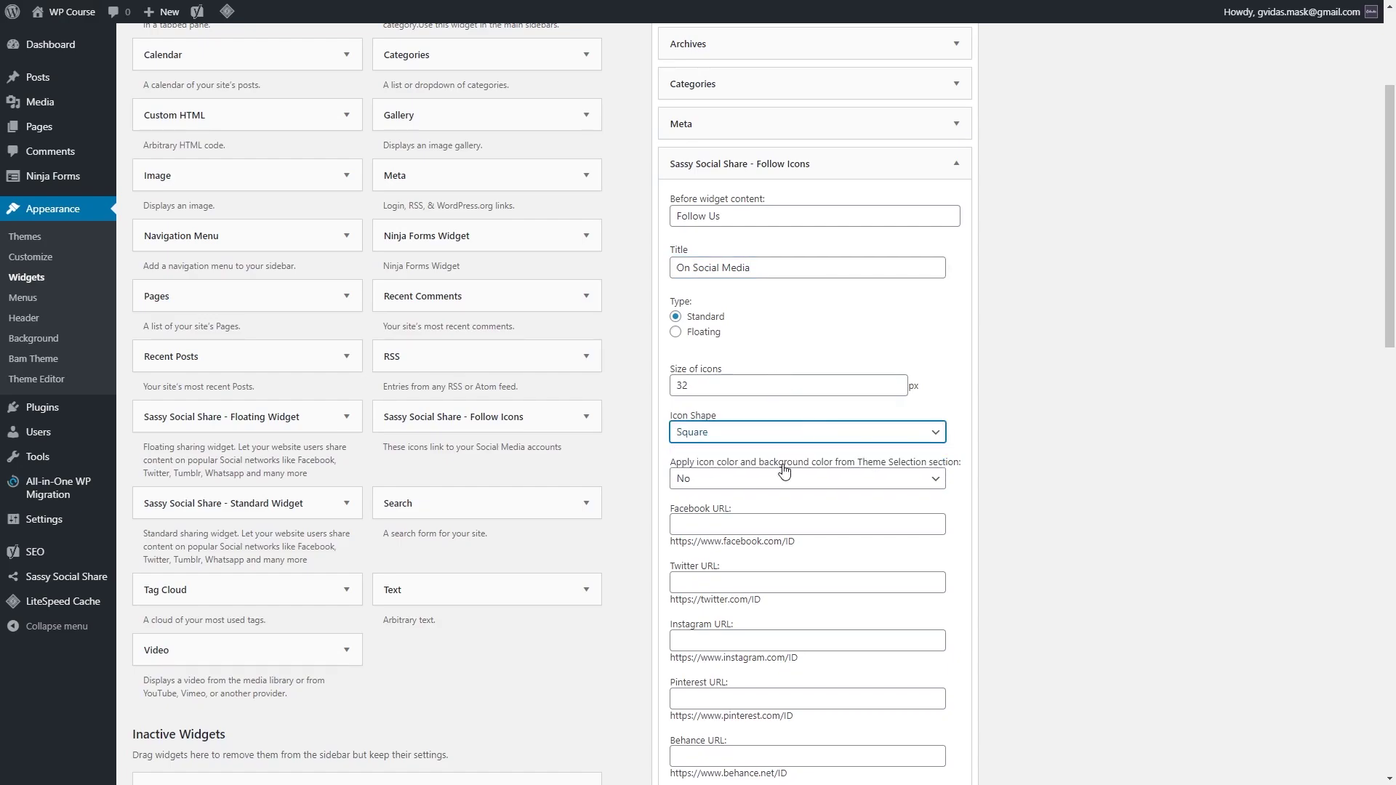
scroll(858, 328, "down", 2)
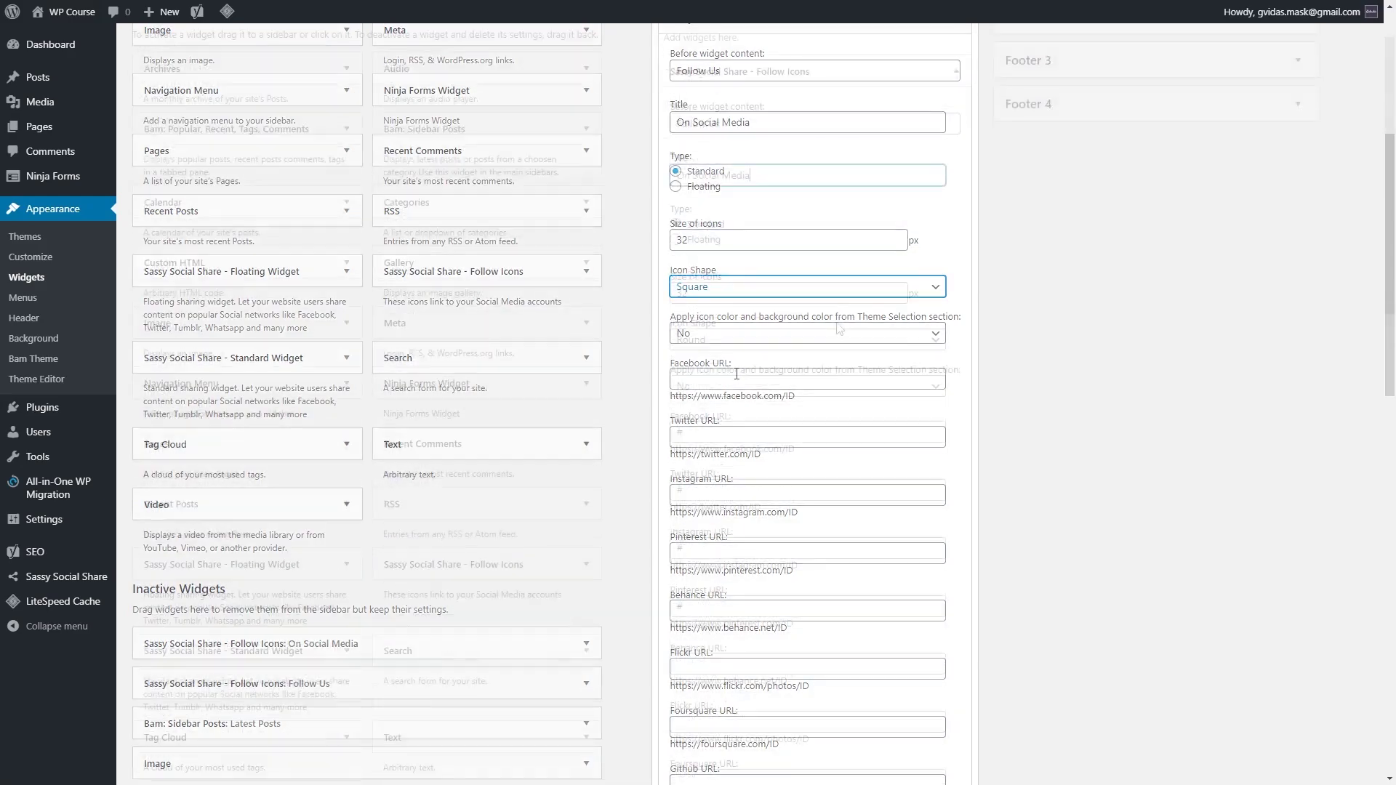
scroll(840, 320, "down", 15)
left_click(943, 501)
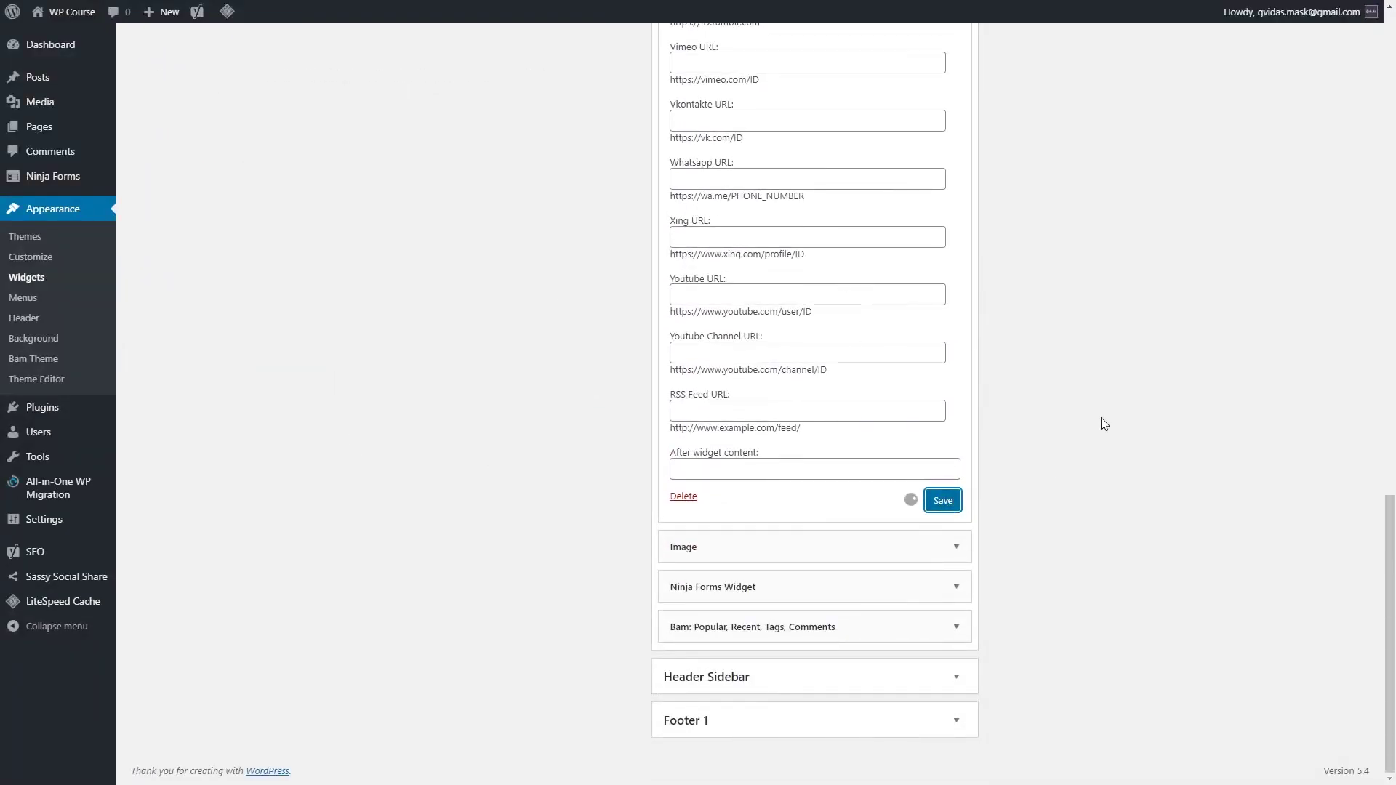
scroll(793, 520, "up", 15)
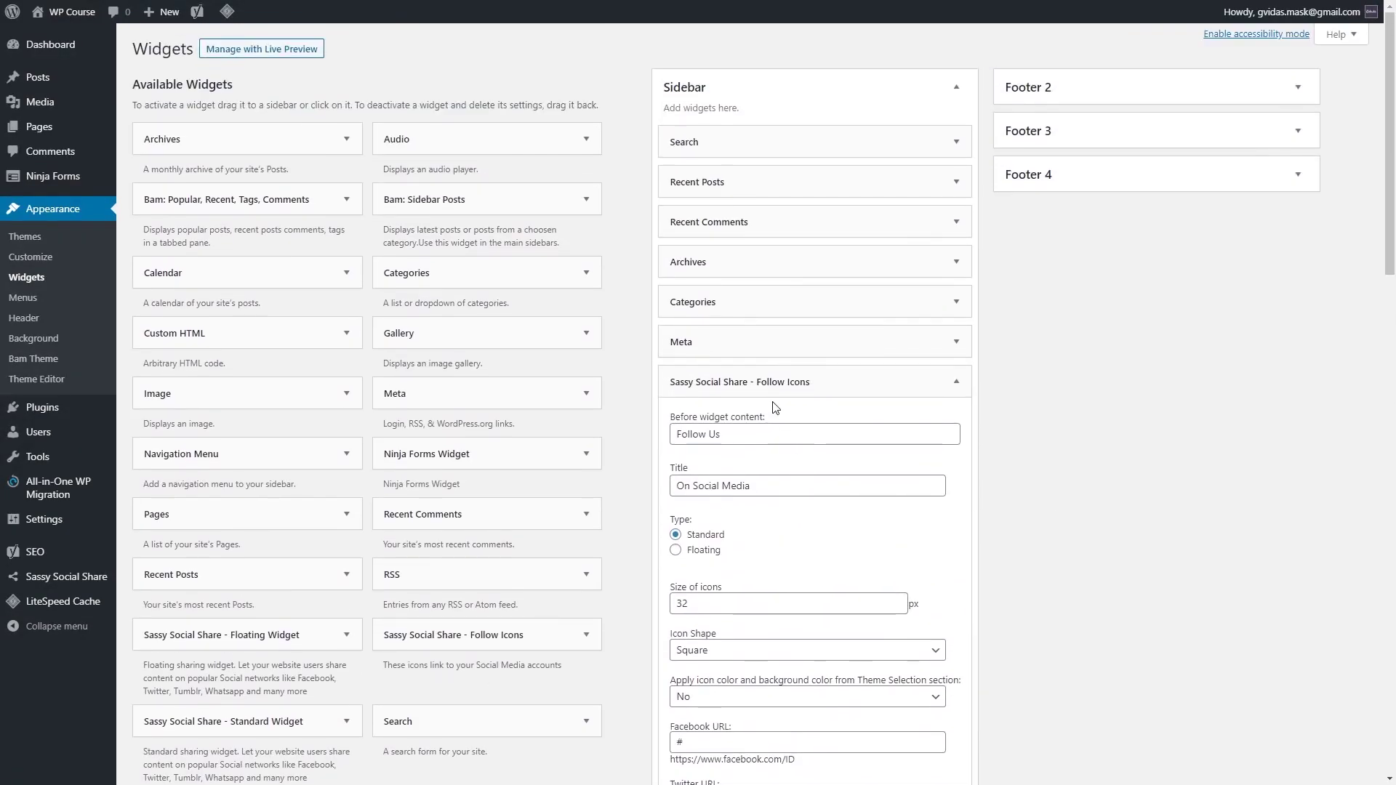
Step: Move the Follow Icons widget to the Sidebar top and delete the Search and Recent Posts widgets
left_click(956, 382)
left_click_drag(822, 383, 888, 135)
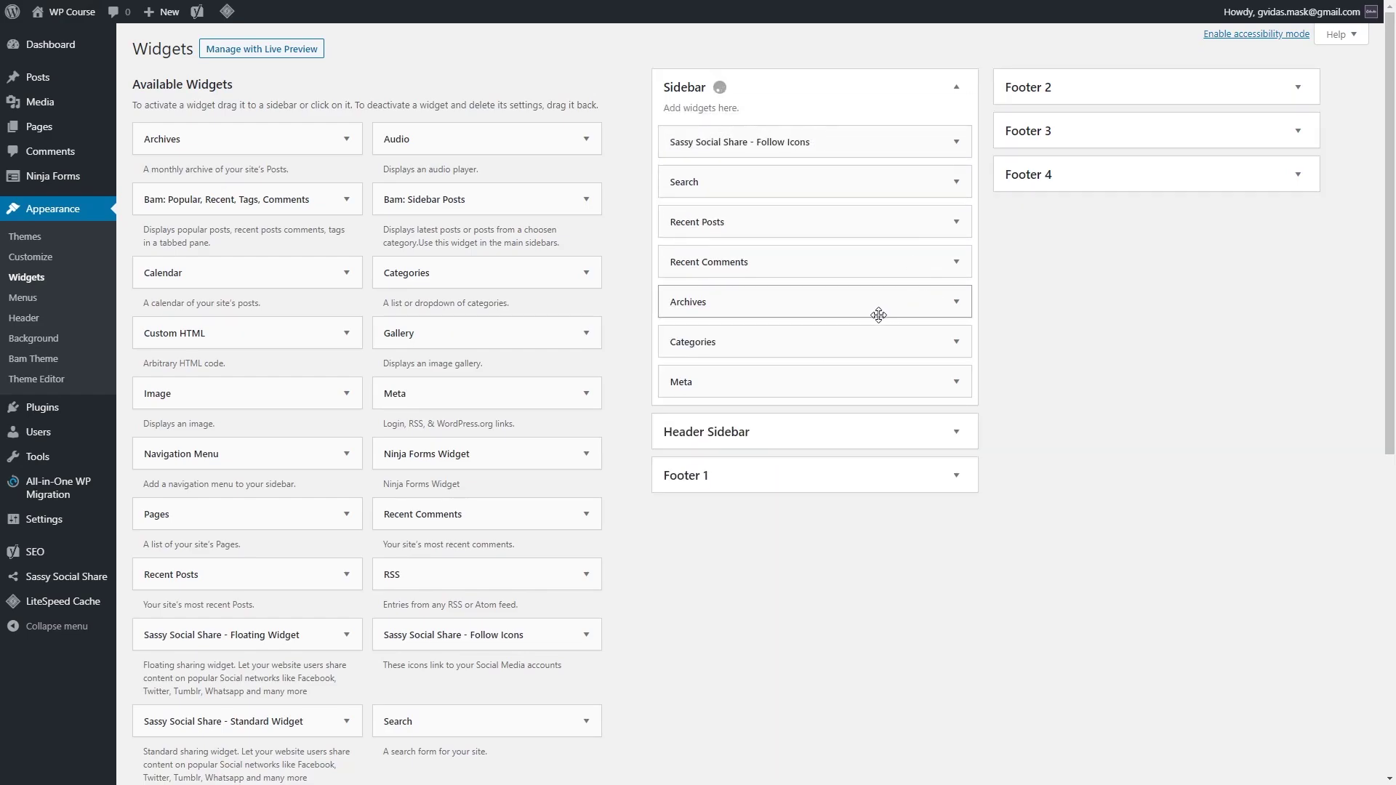
left_click(953, 183)
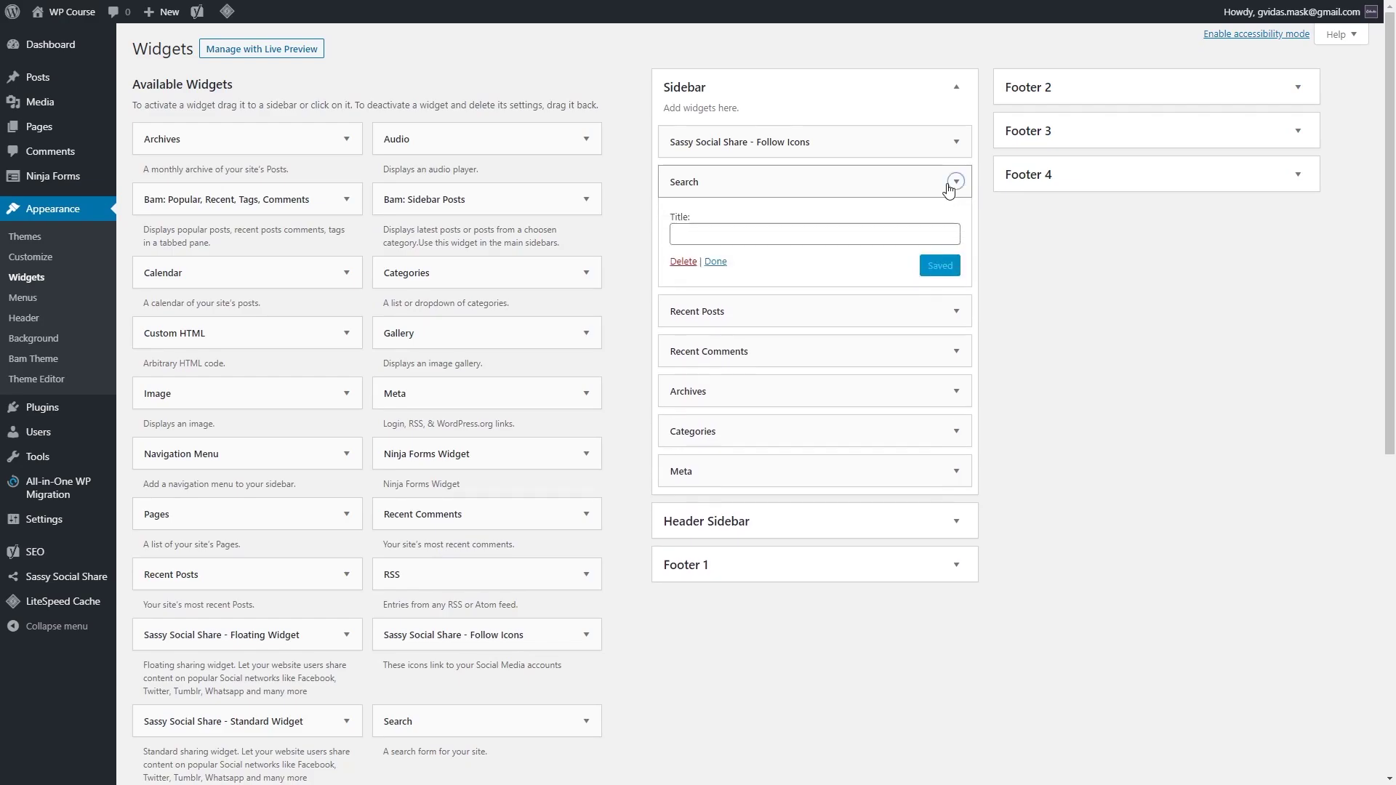
left_click(682, 263)
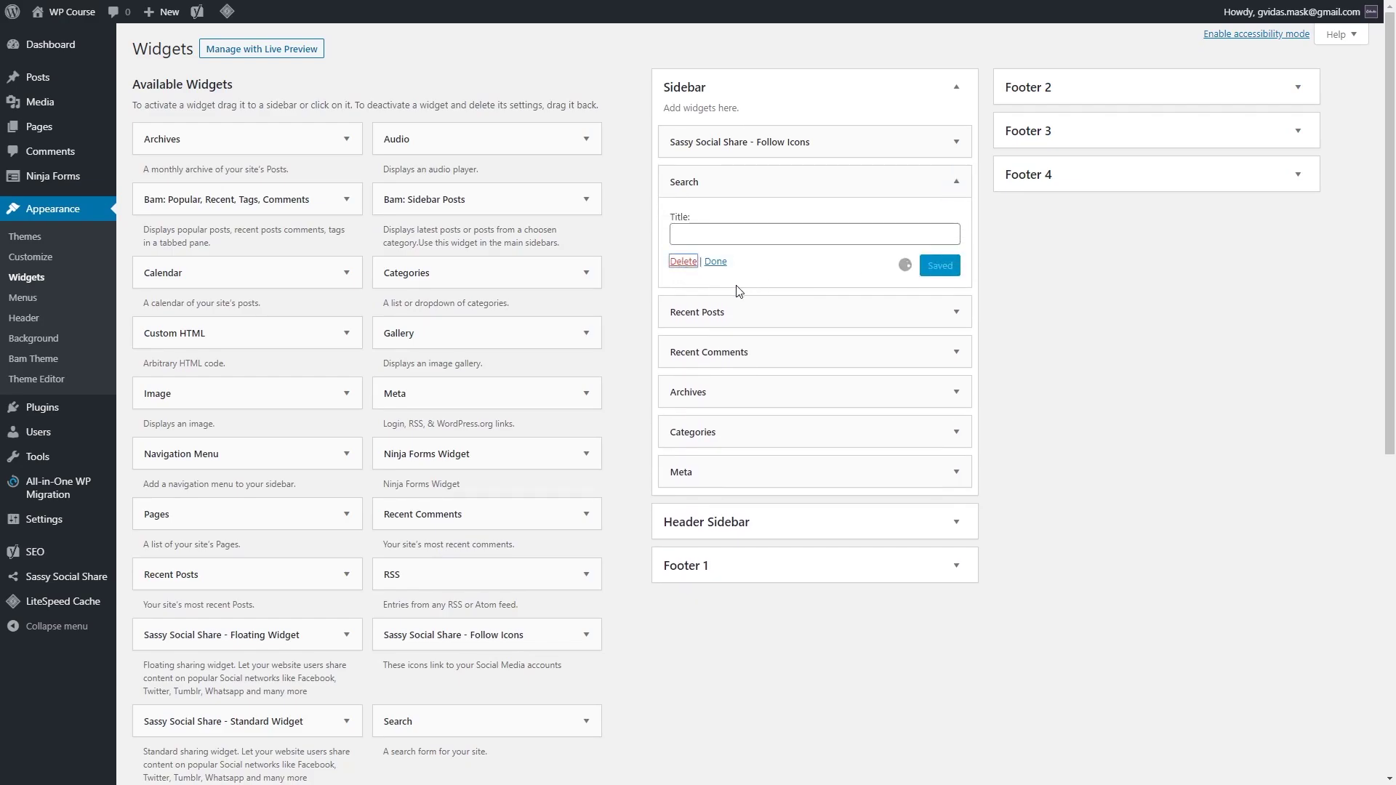
left_click(956, 185)
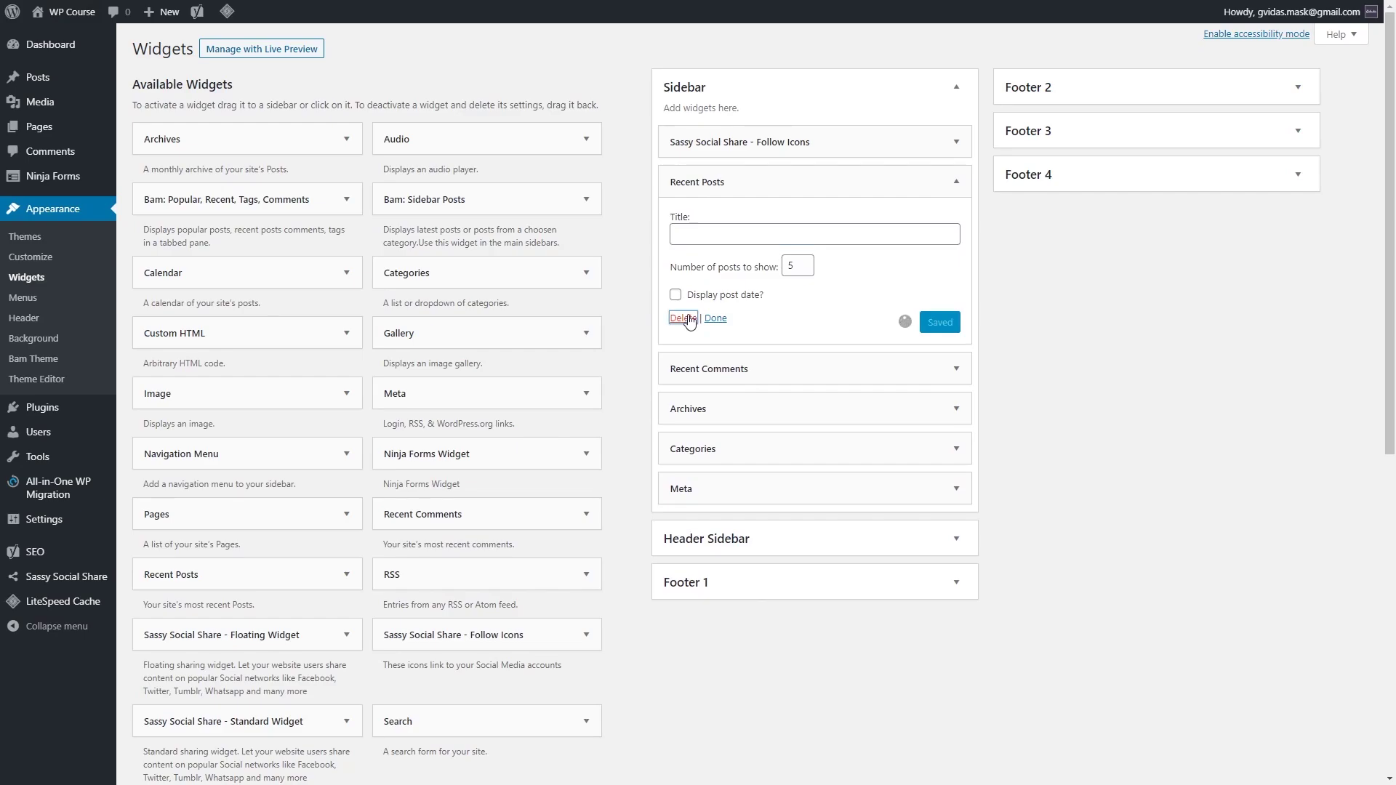
left_click(689, 321)
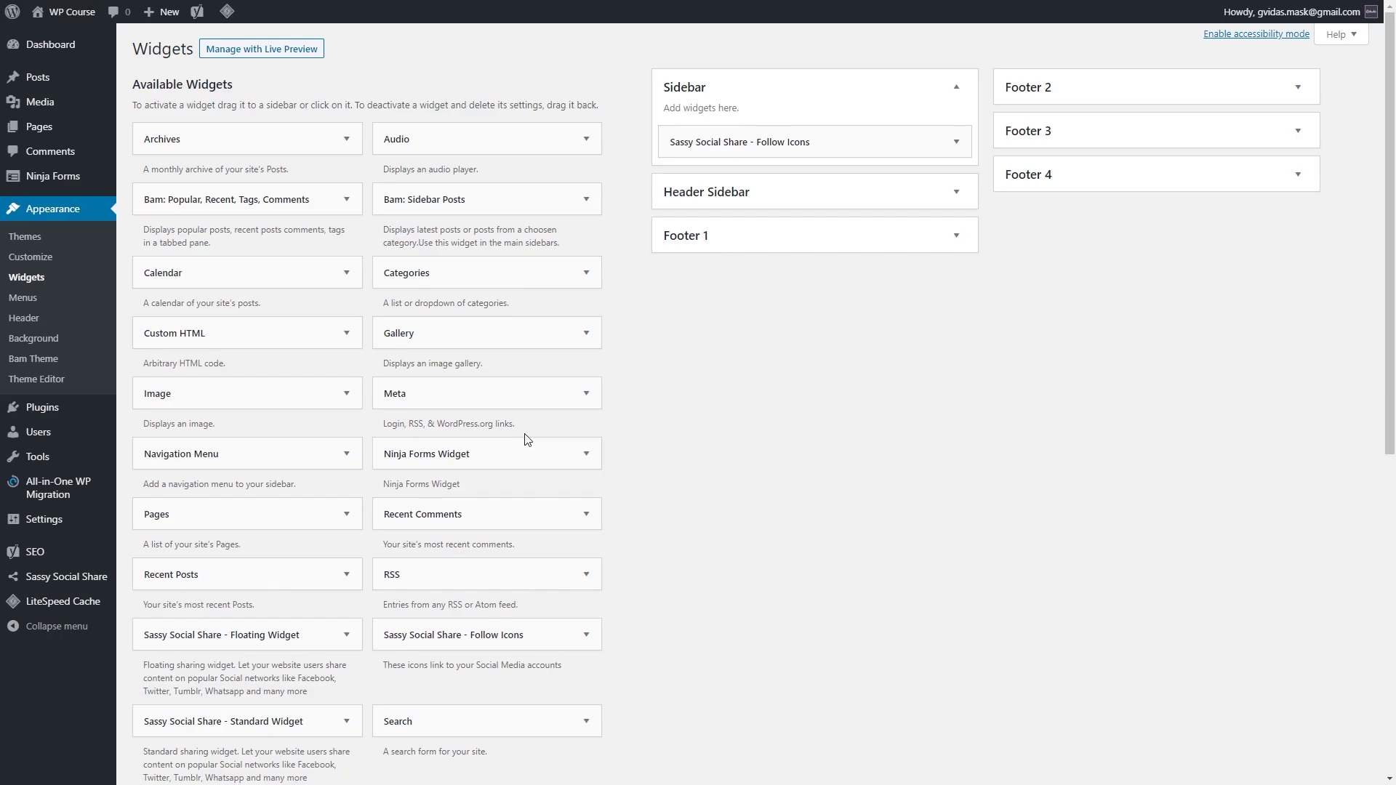
Step: Start a blank Ninja Forms form and add an Email field and a Submit button
left_click(110, 180)
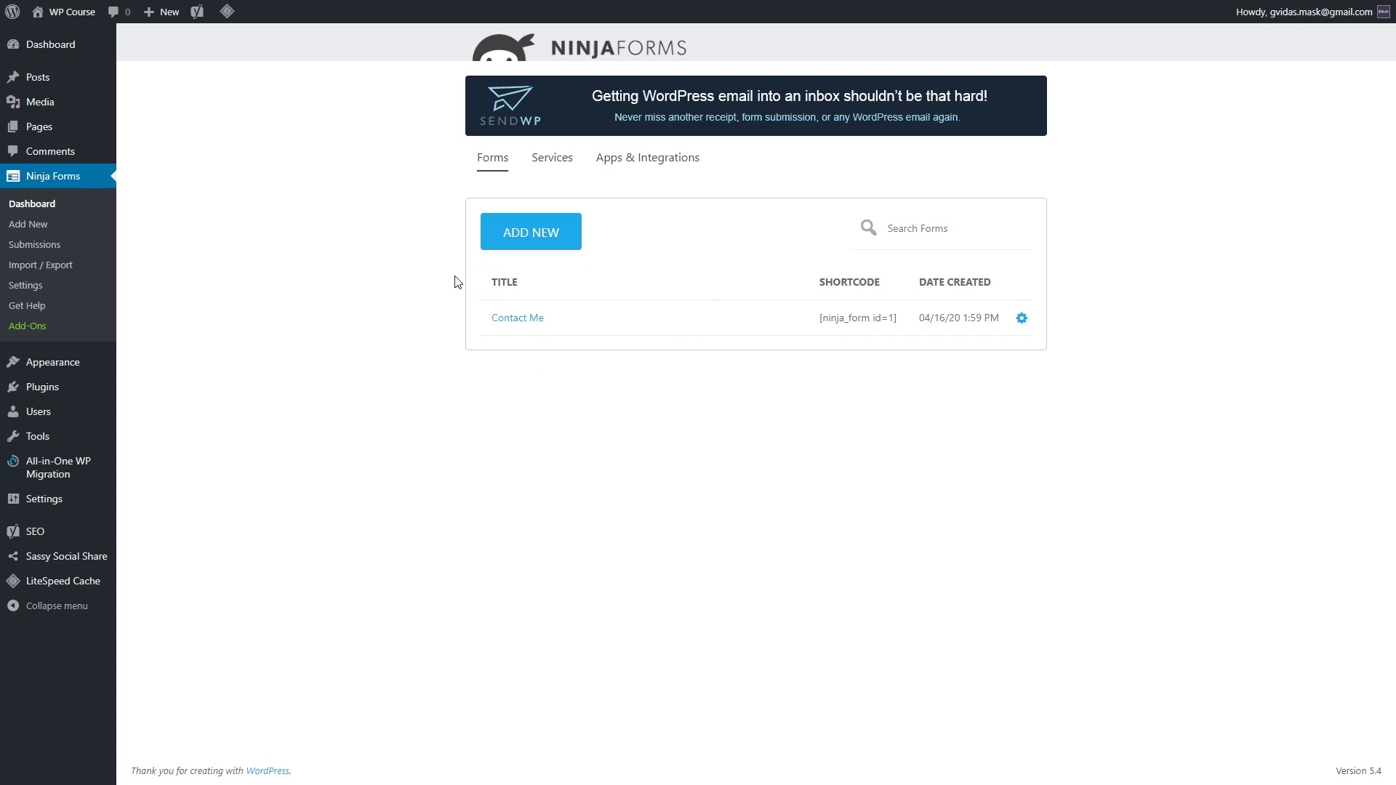
left_click(558, 240)
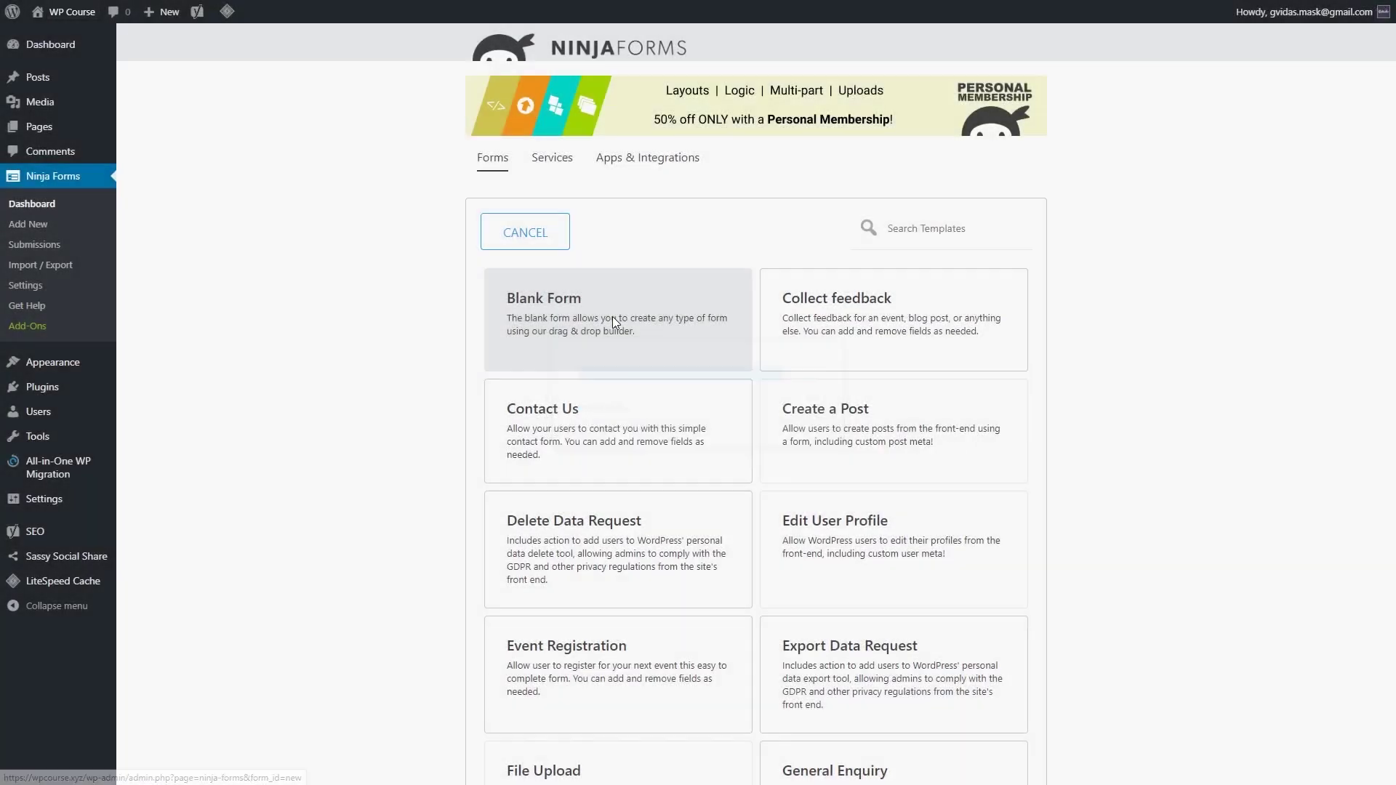
left_click(613, 320)
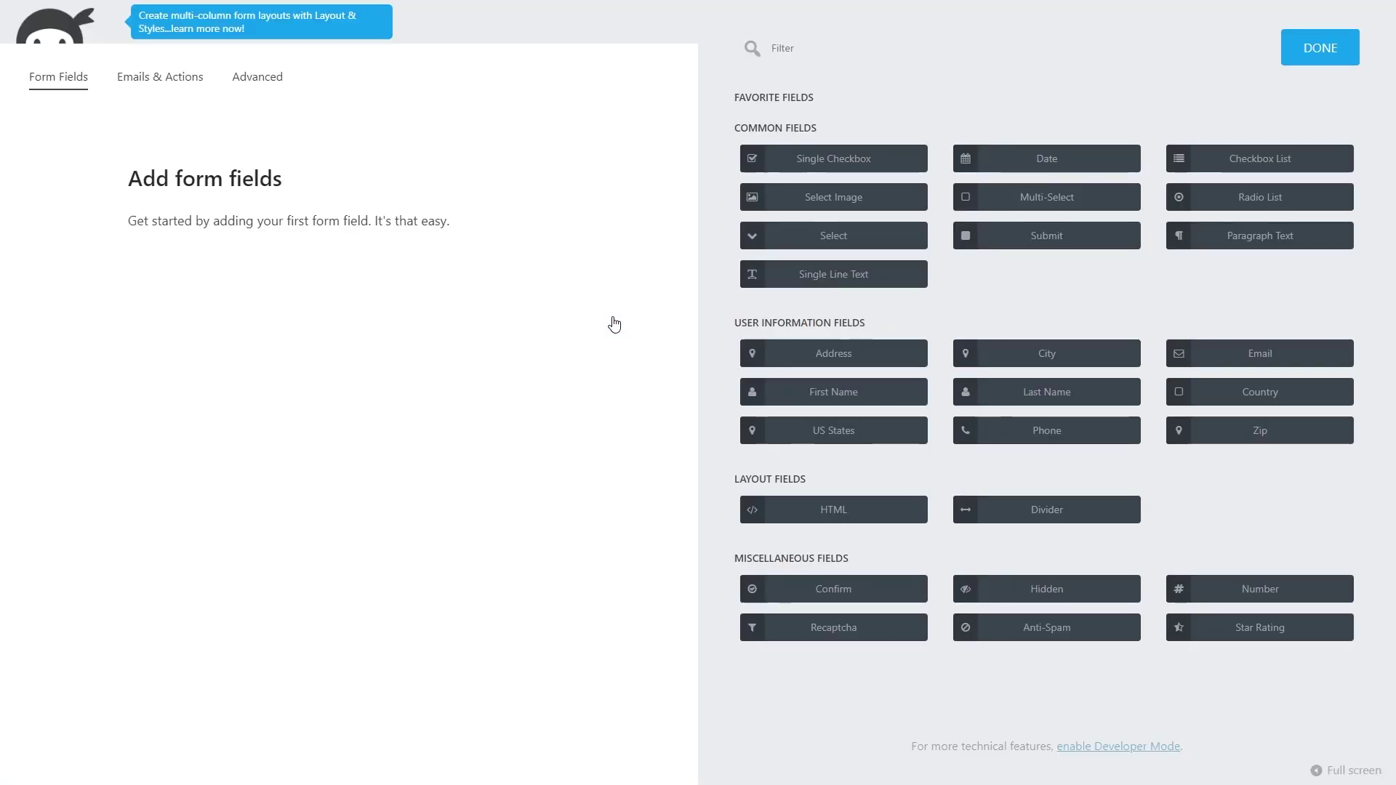
left_click_drag(1187, 359, 253, 209)
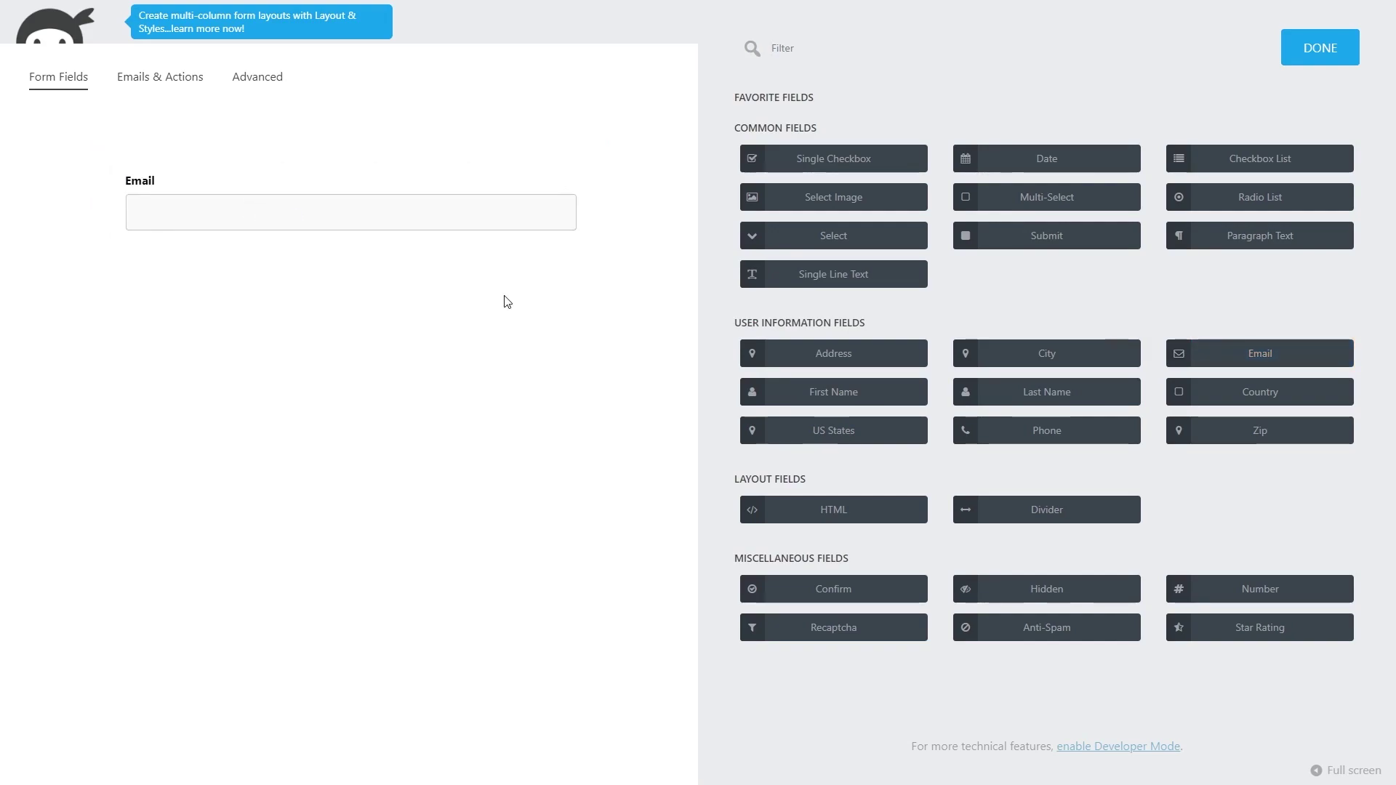
left_click_drag(1048, 240, 327, 250)
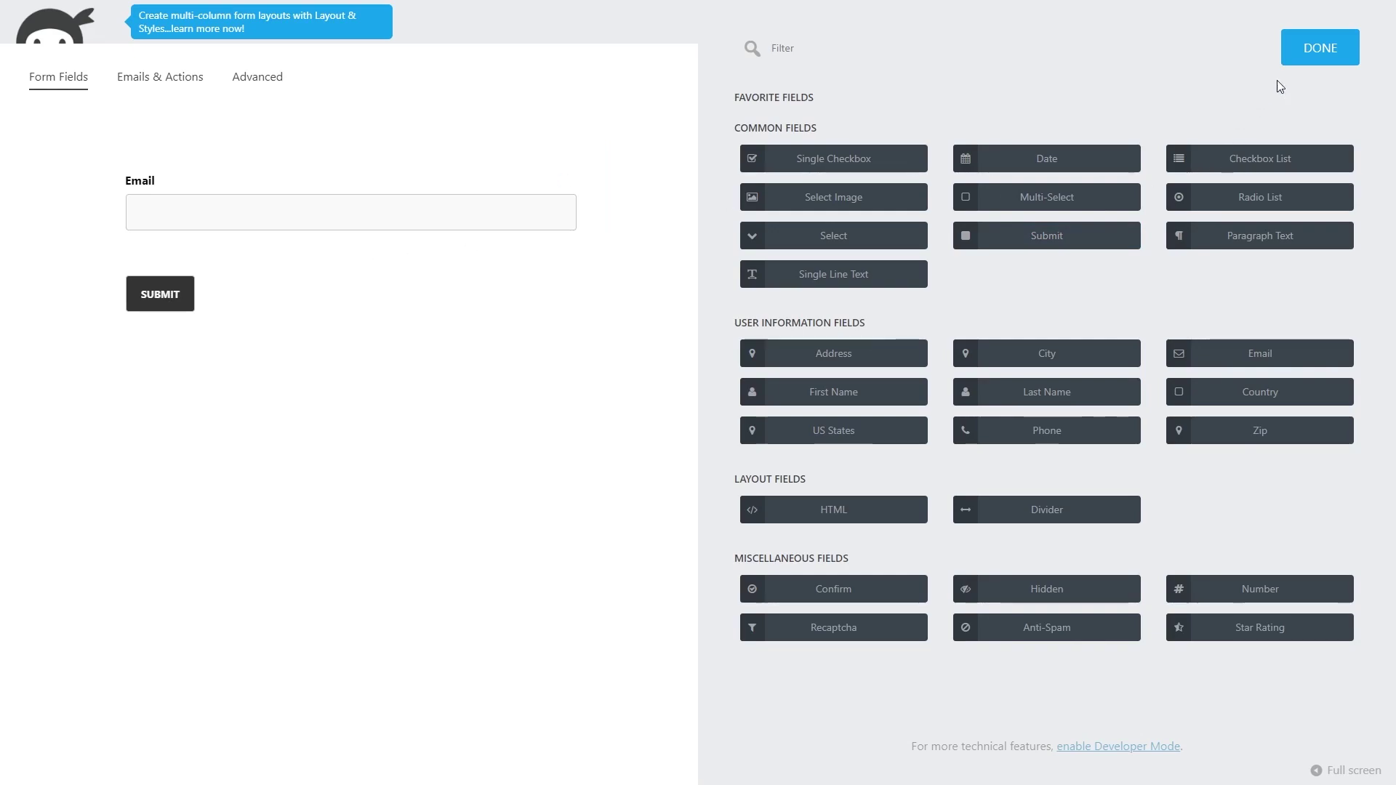
left_click(1313, 49)
Step: Publish the form under the title 'Newsletter' and close the form builder
left_click(1312, 78)
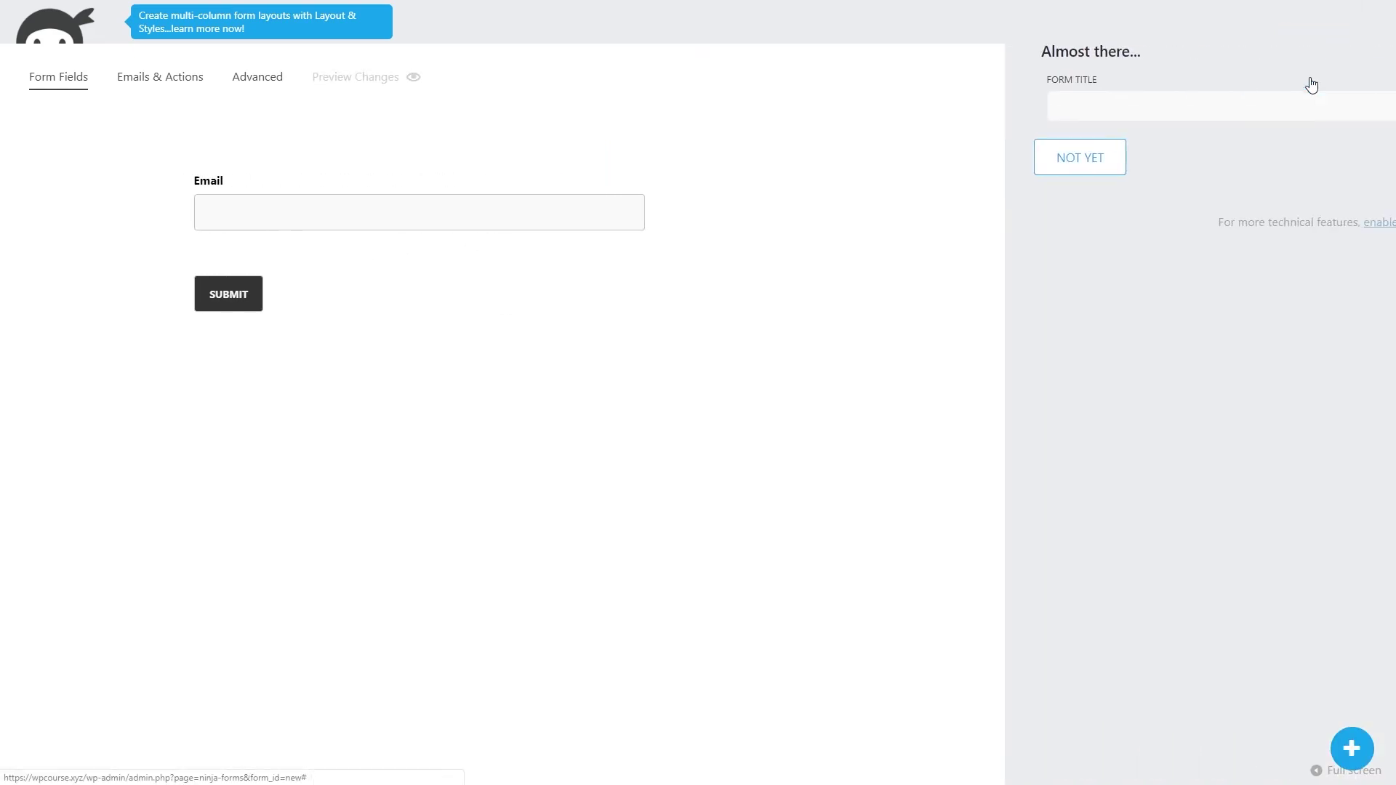
type("Newsletter")
left_click(1313, 165)
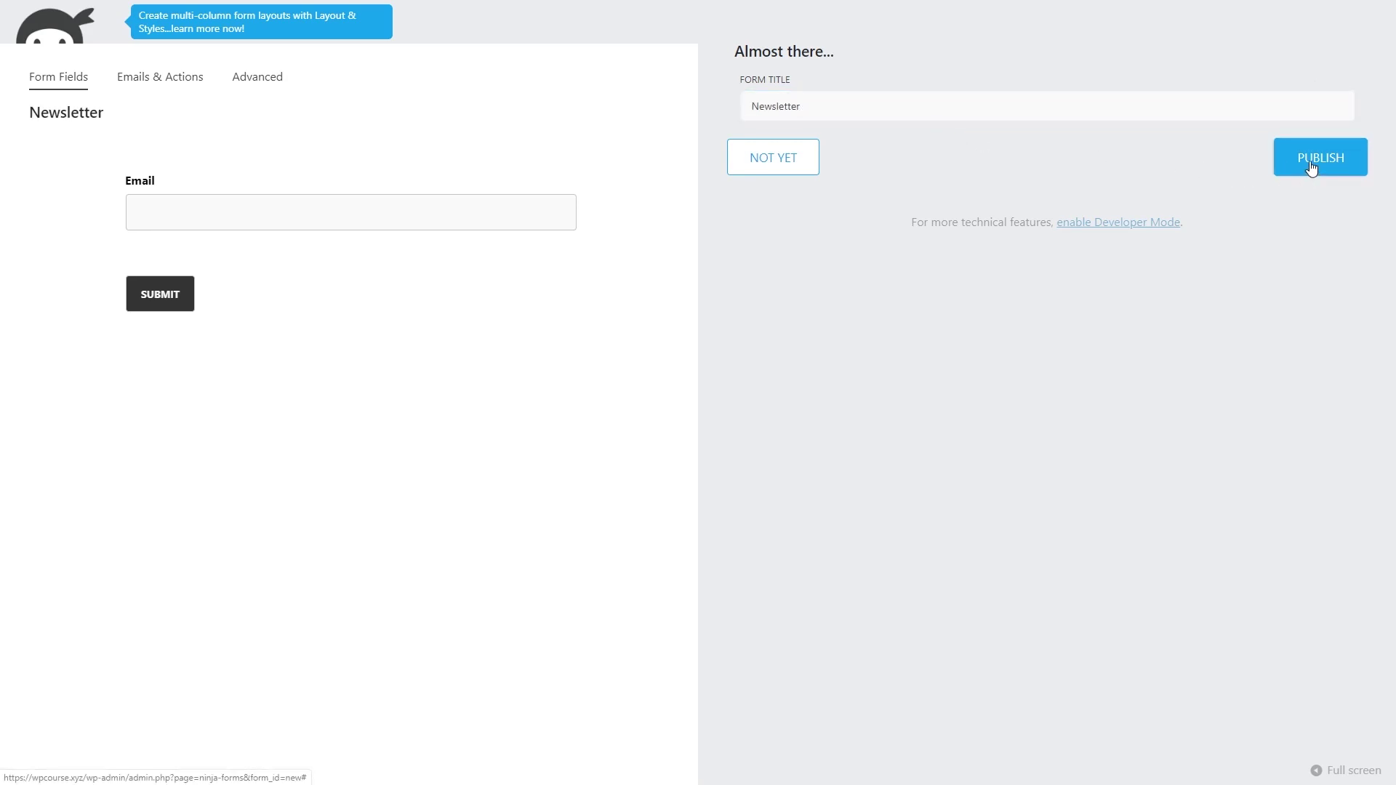
left_click(1372, 16)
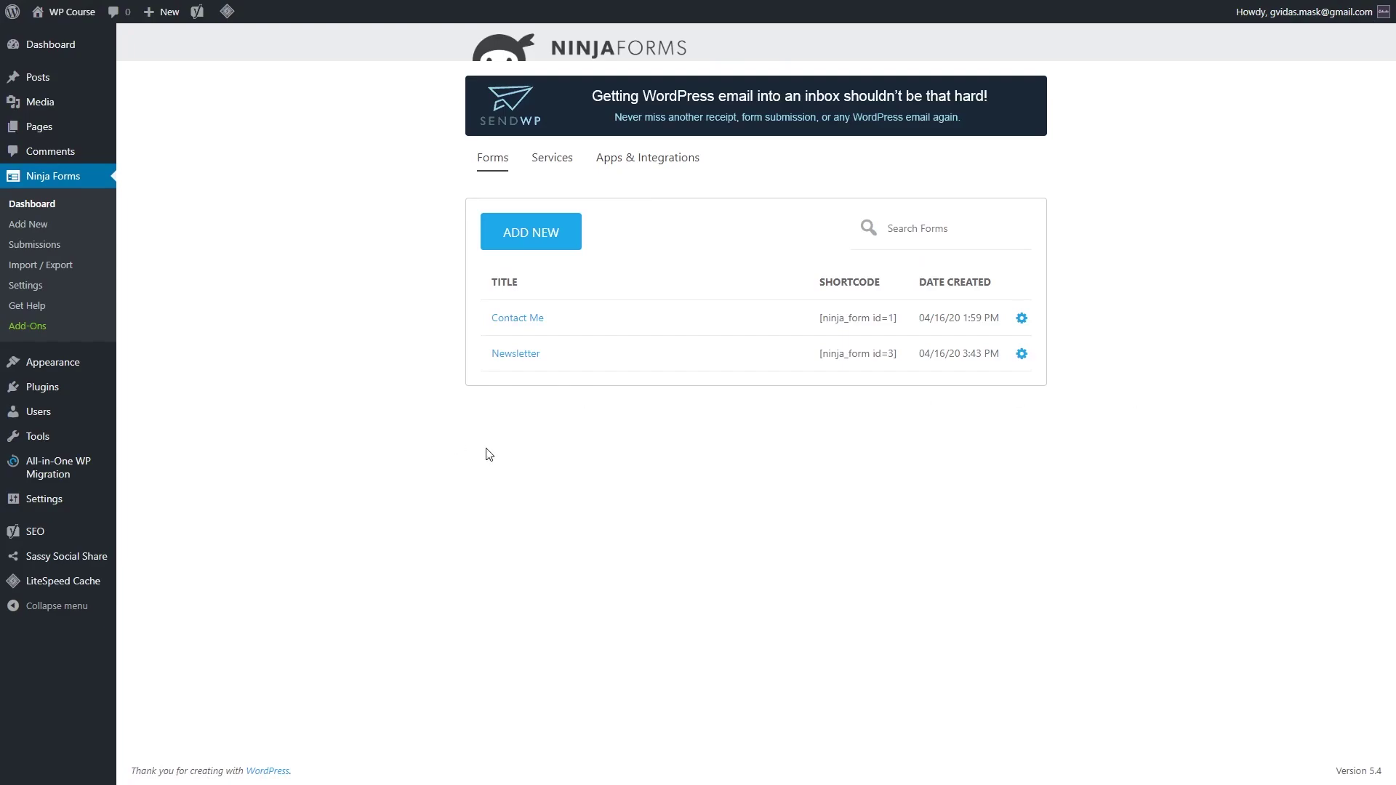
Step: Add a Ninja Forms widget to the Sidebar showing the Newsletter form and save it
mouse_move(80, 363)
left_click(164, 410)
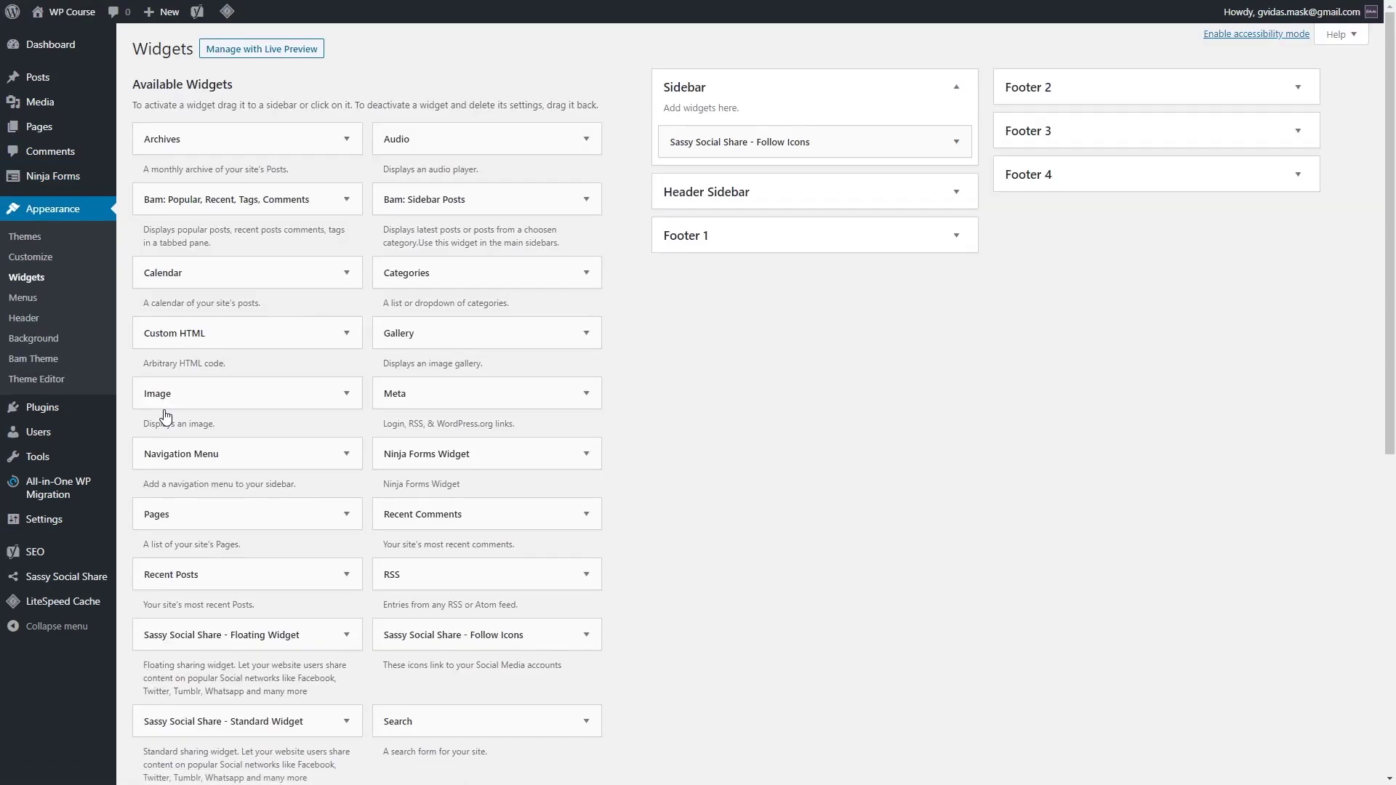
left_click(572, 464)
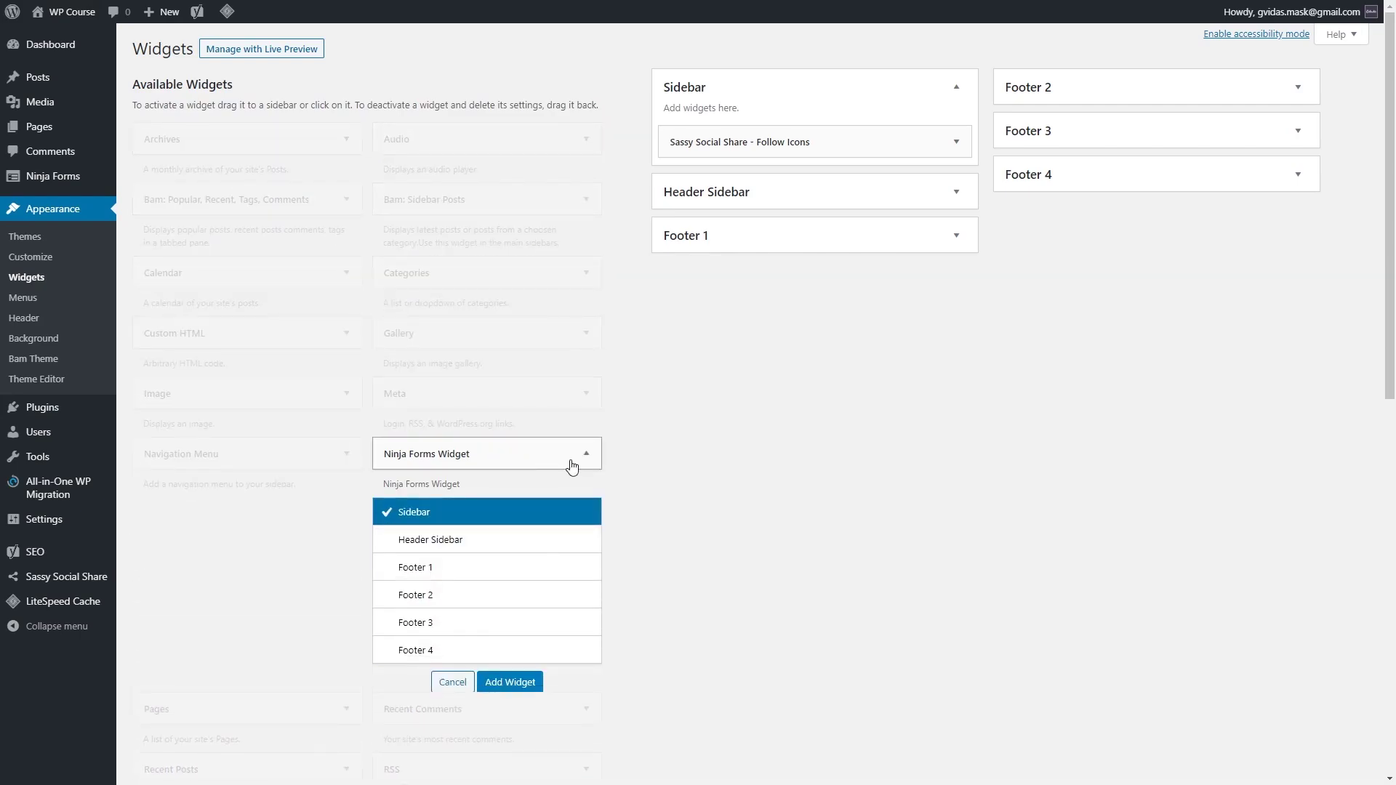
left_click(510, 682)
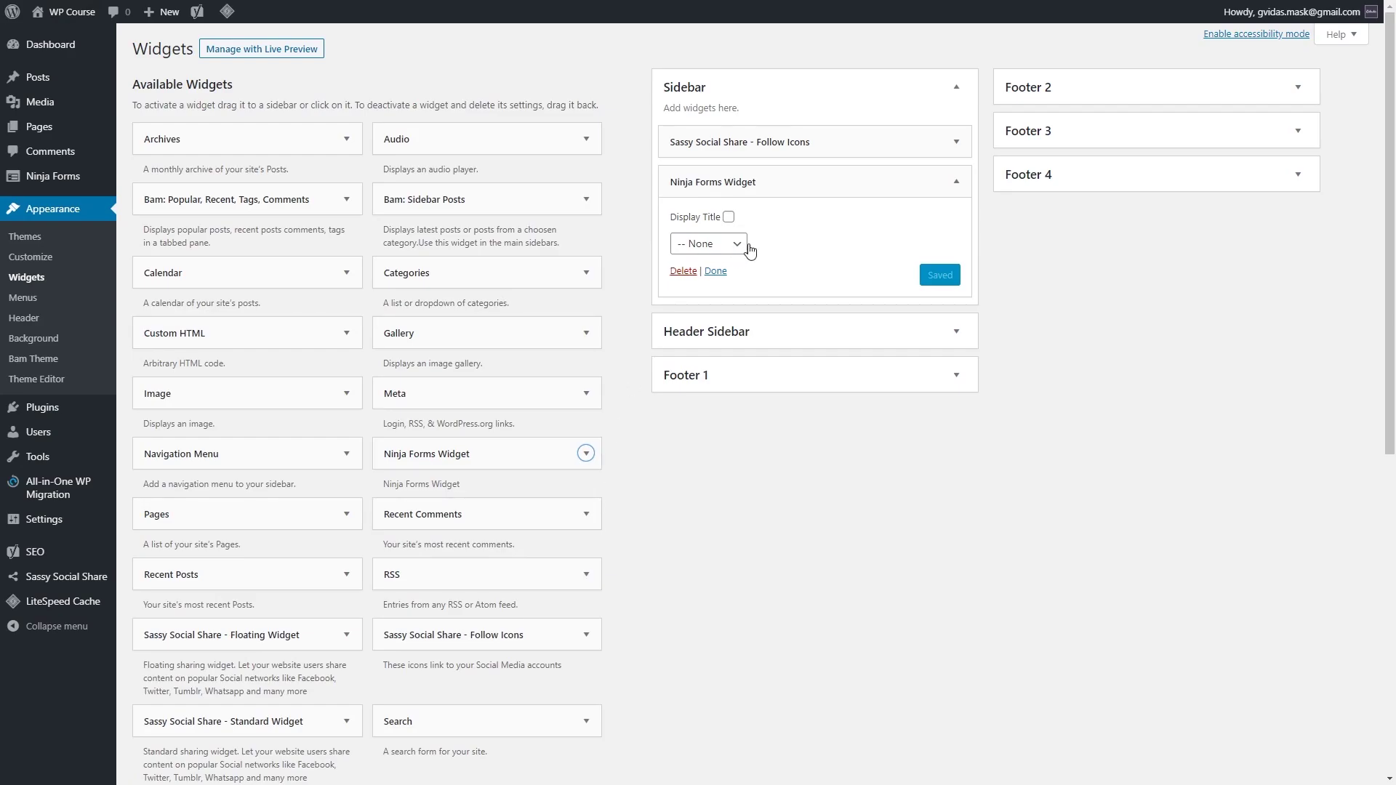
left_click(734, 245)
left_click(714, 292)
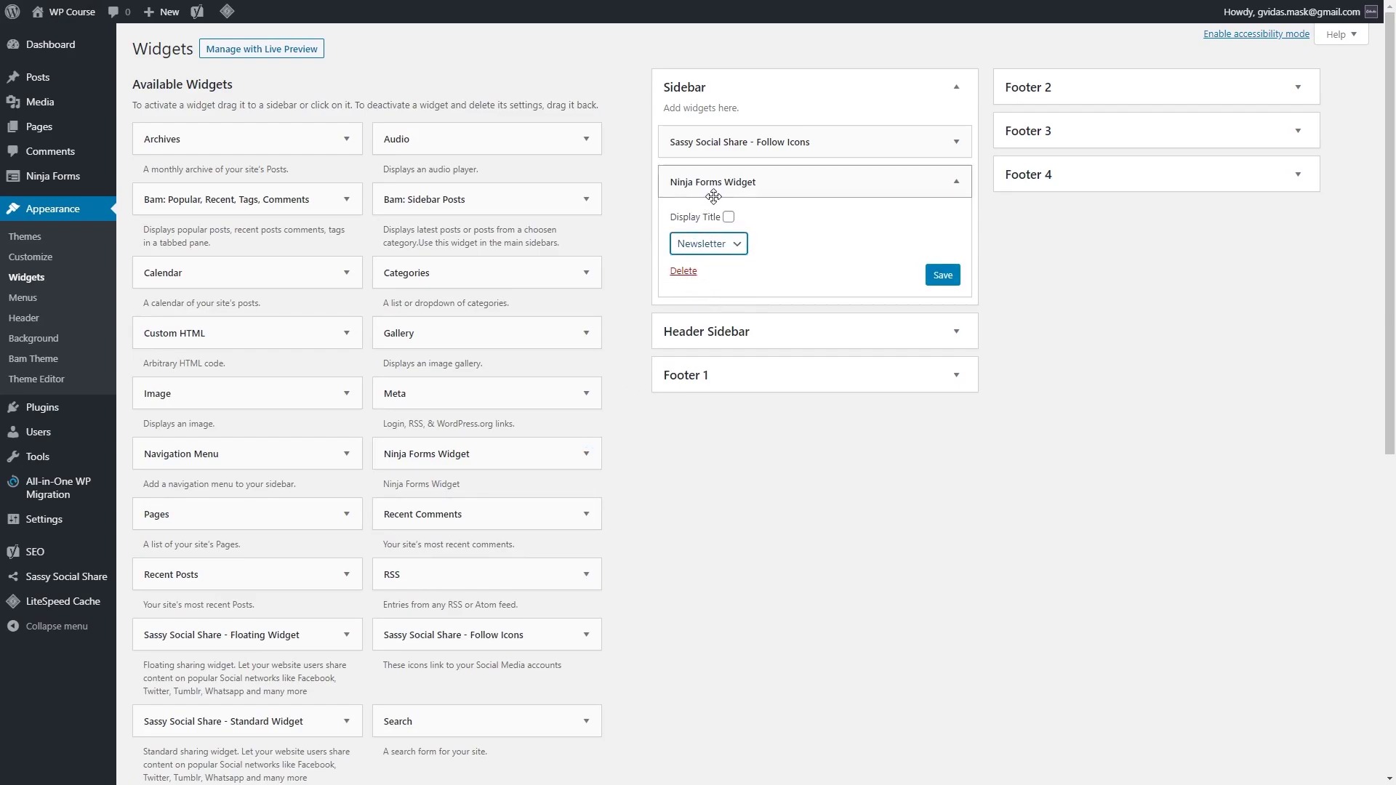
left_click(932, 281)
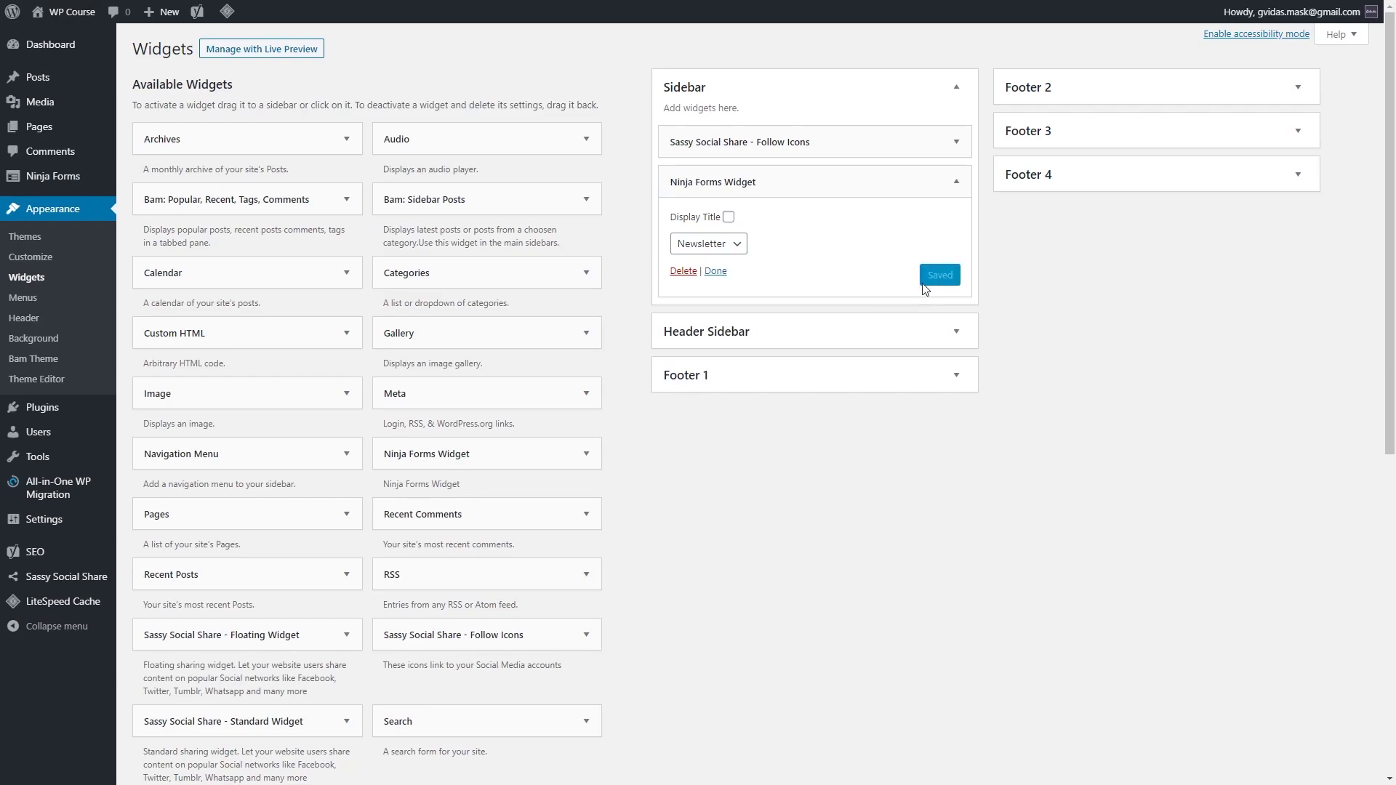
left_click(956, 181)
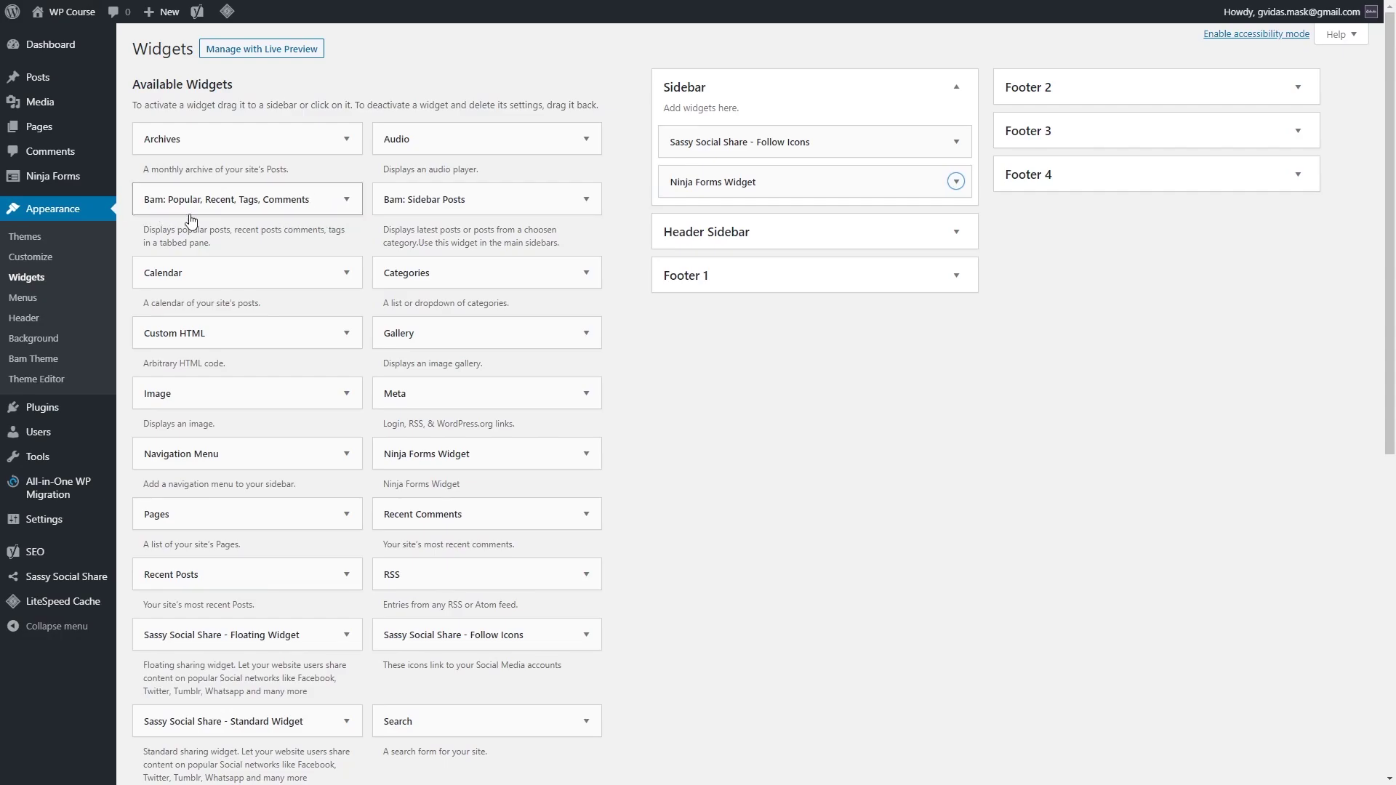
Step: Add the Bam: Popular, Recent, Tags, Comments widget to the Sidebar
left_click(345, 201)
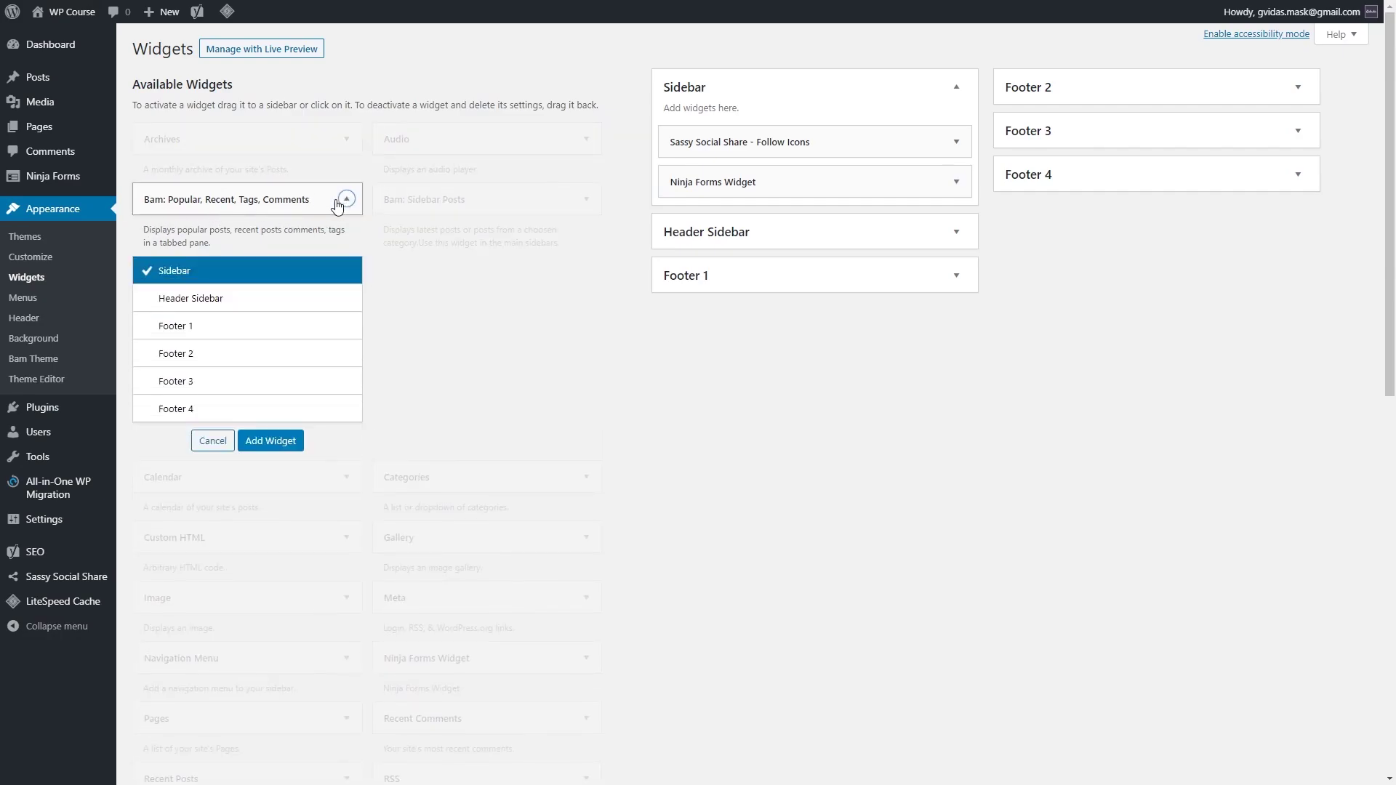
left_click(270, 441)
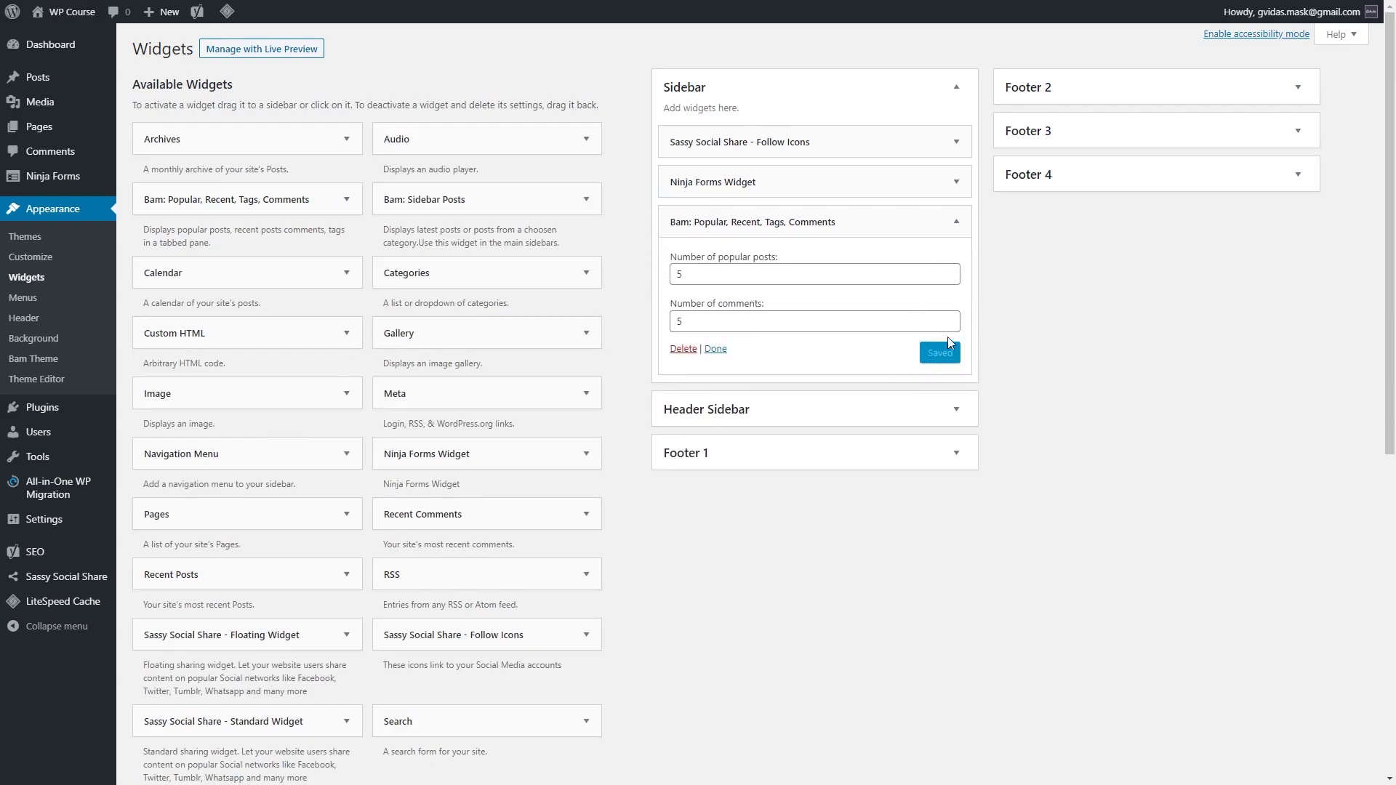
left_click(956, 222)
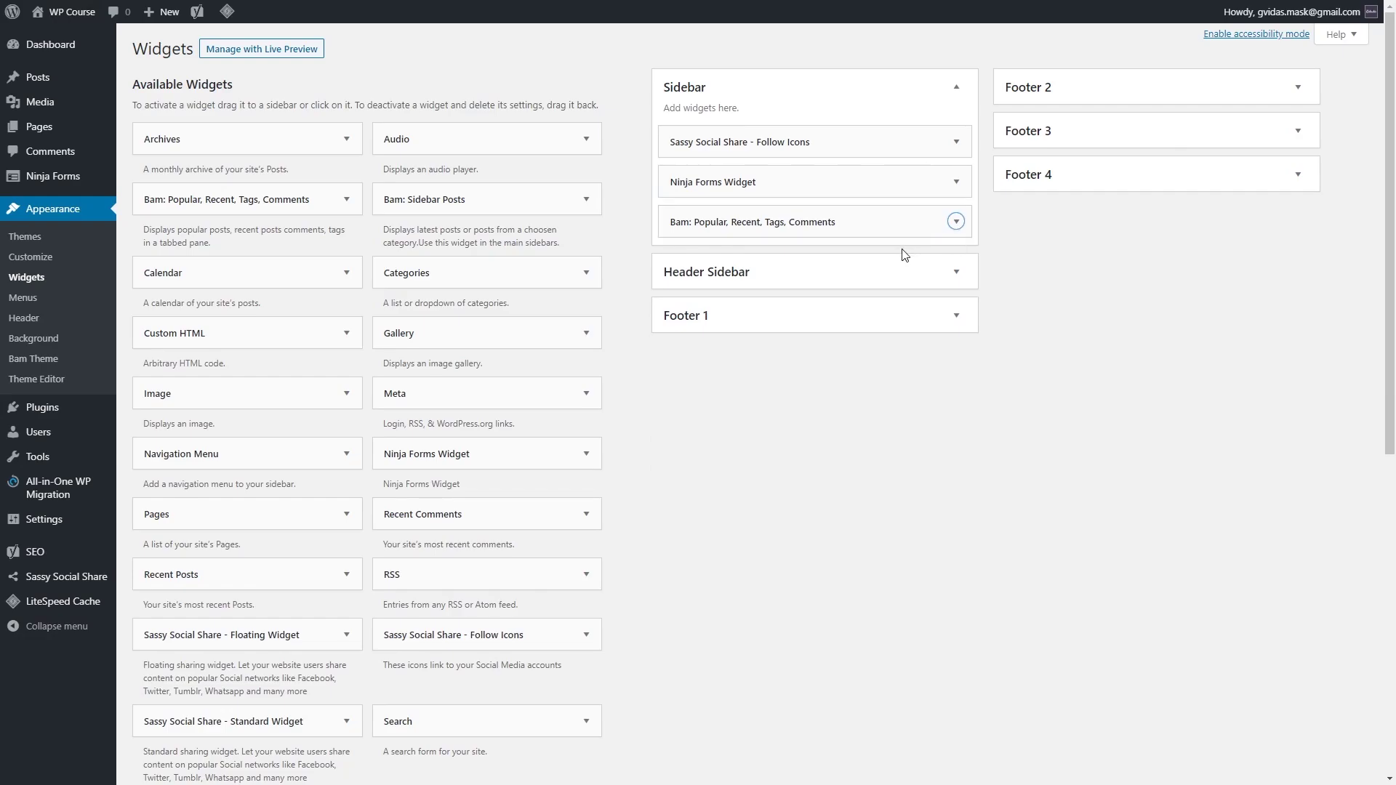
scroll(328, 349, "down", 6)
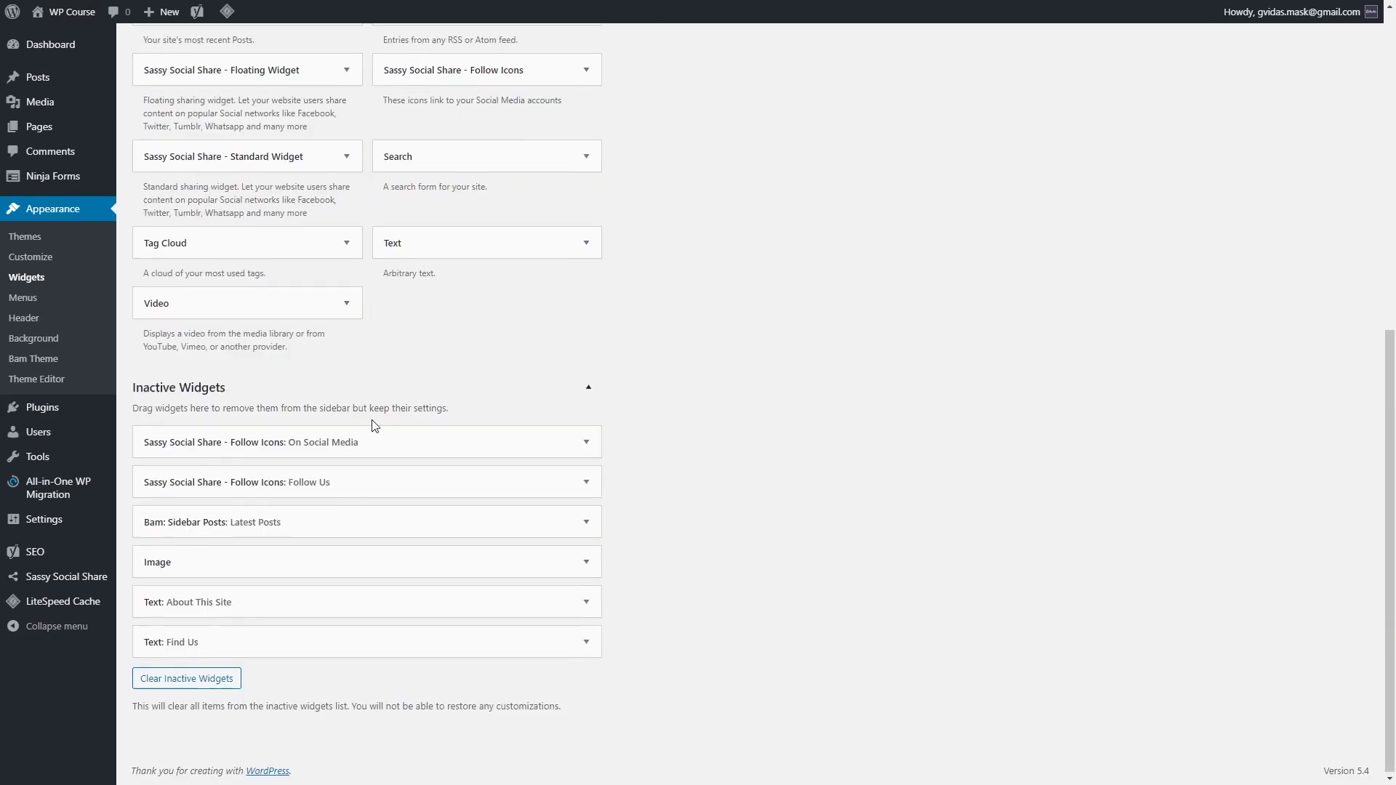
scroll(408, 444, "up", 6)
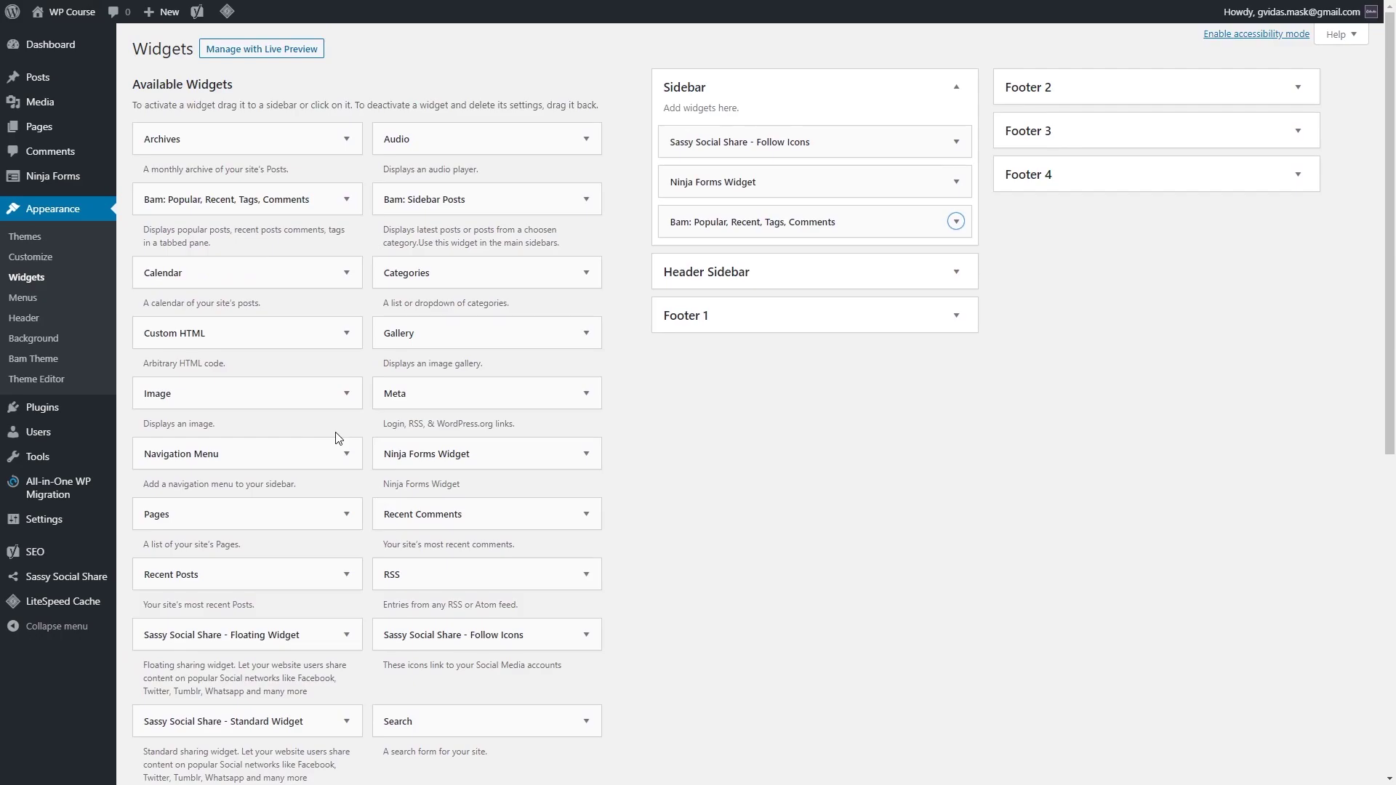
Step: Add an Image widget above the Ninja Forms widget showing the WordPress 101 Complete Course banner
left_click(317, 398)
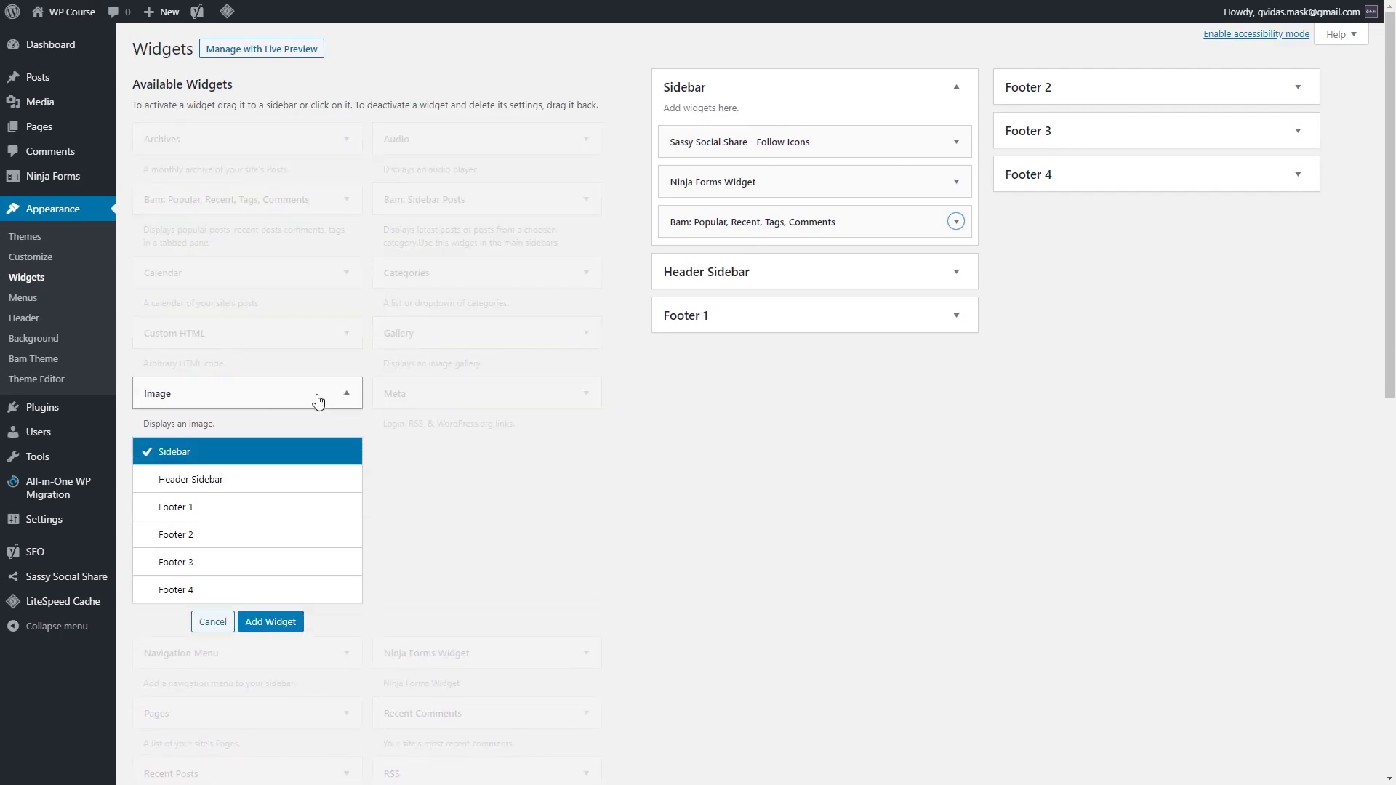
left_click(289, 624)
left_click_drag(788, 258, 789, 181)
left_click(921, 182)
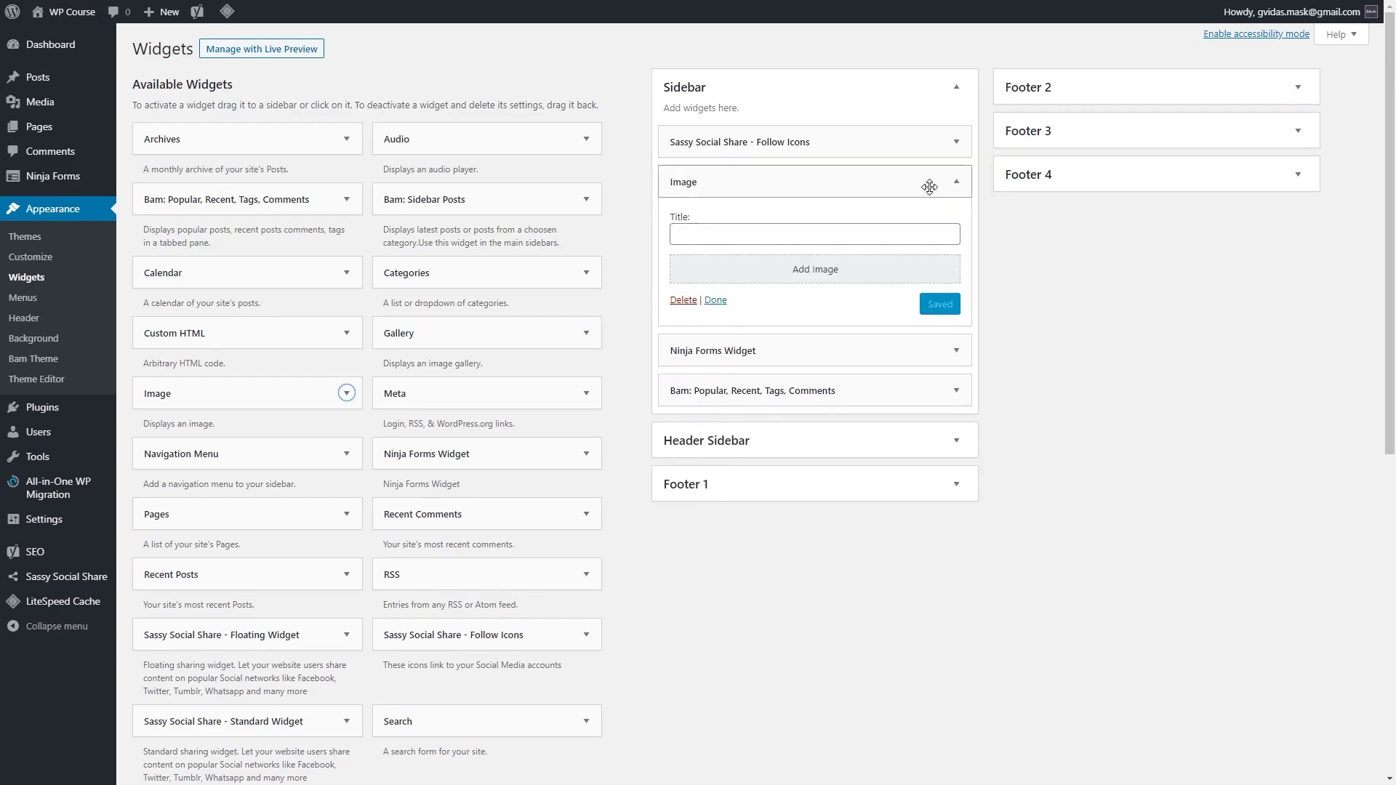
left_click(813, 281)
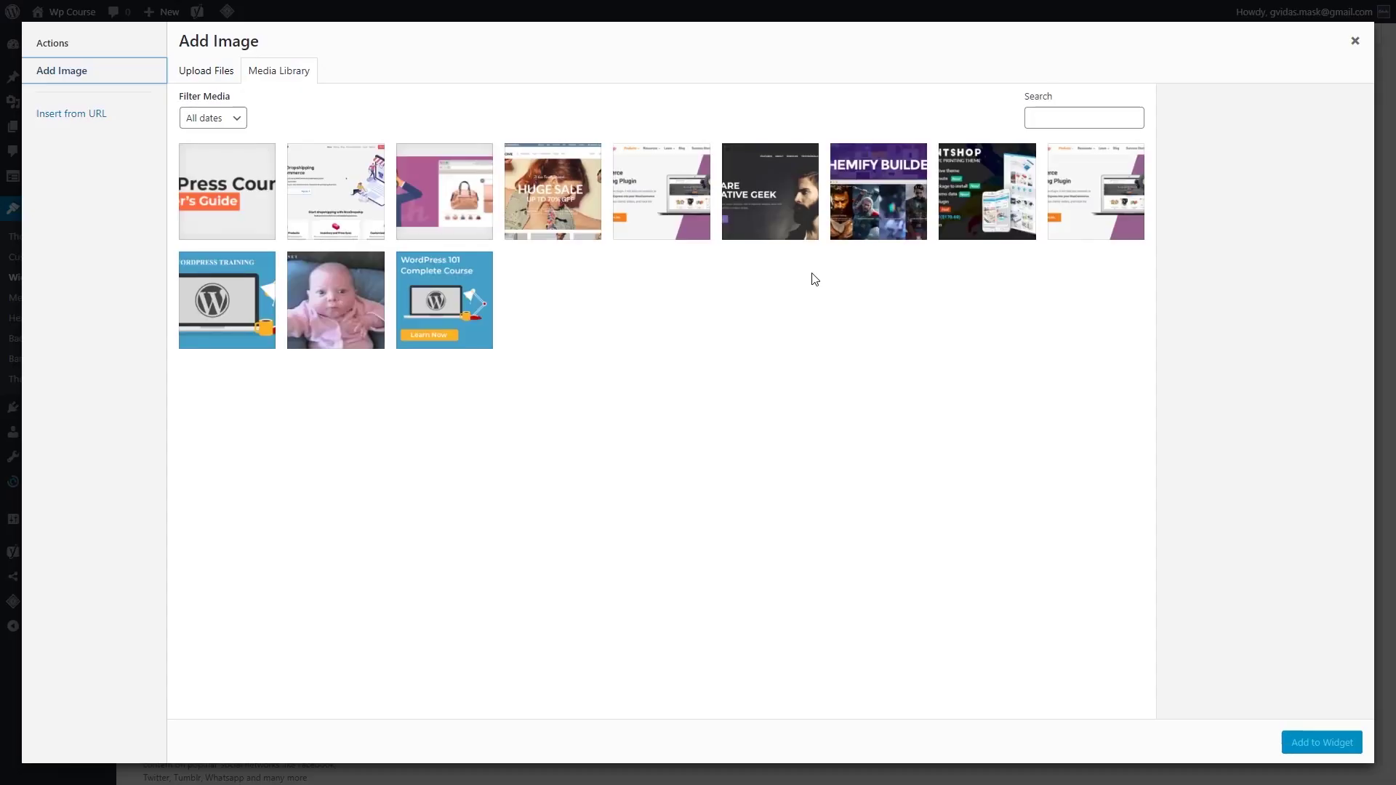
left_click(460, 294)
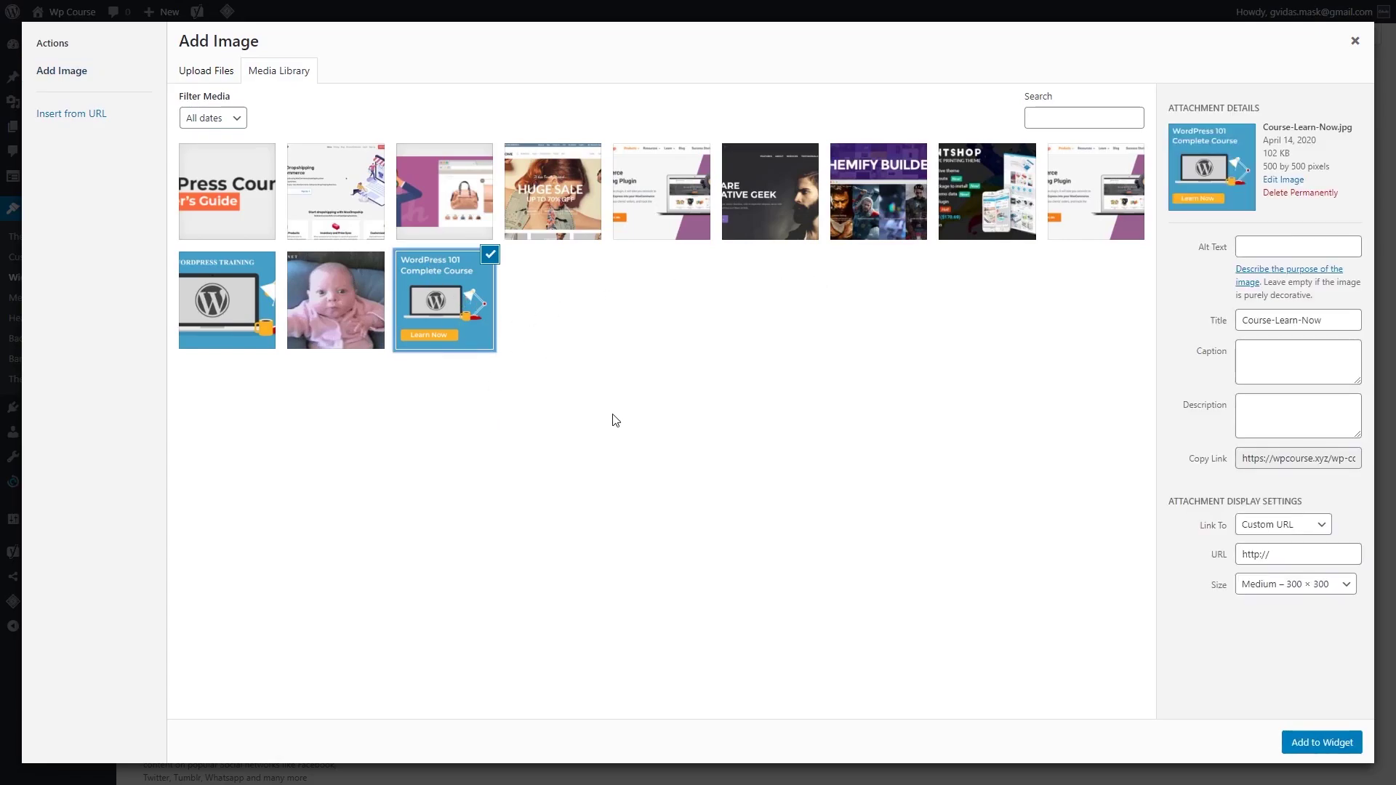
left_click(1327, 747)
Step: Link the banner image to '#' and save the Image widget
left_click(803, 541)
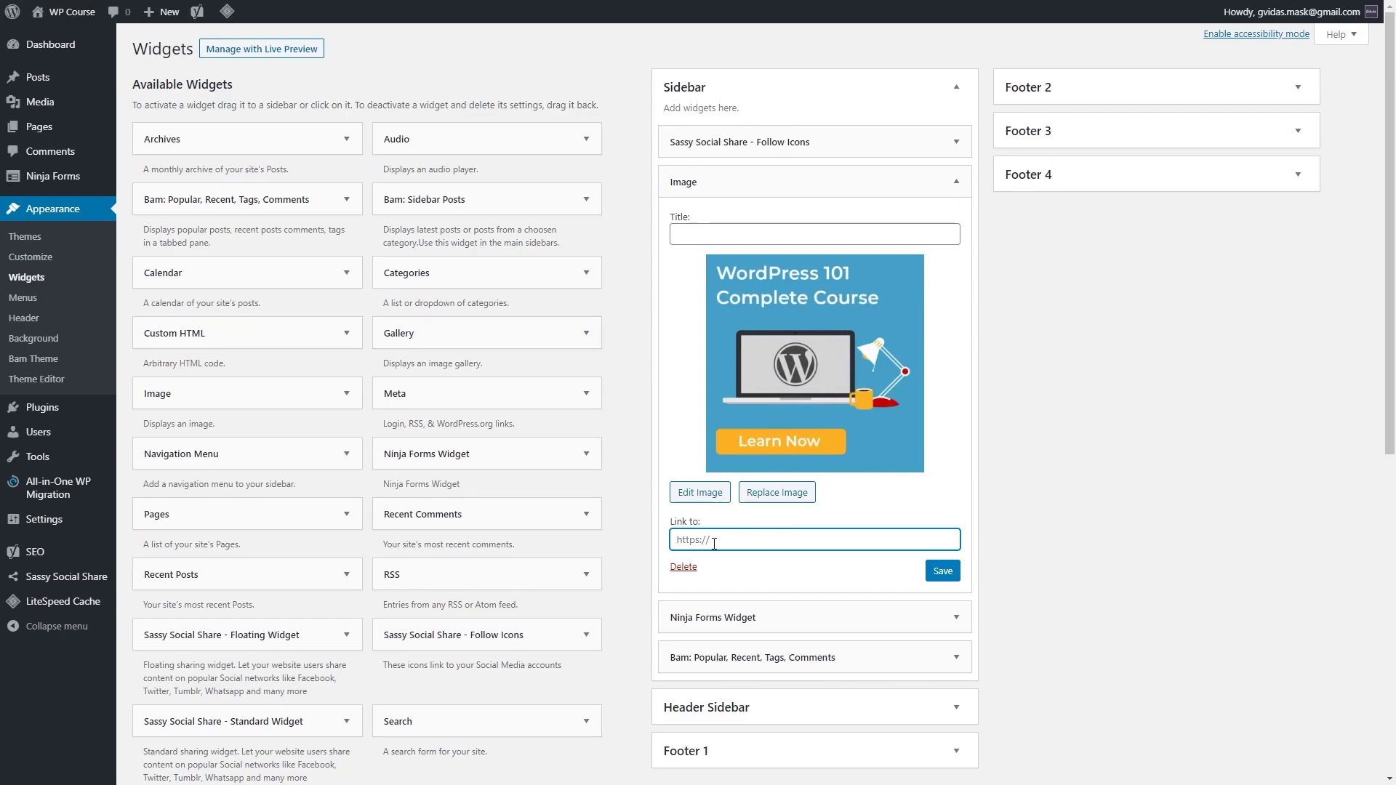
type("#")
left_click(944, 572)
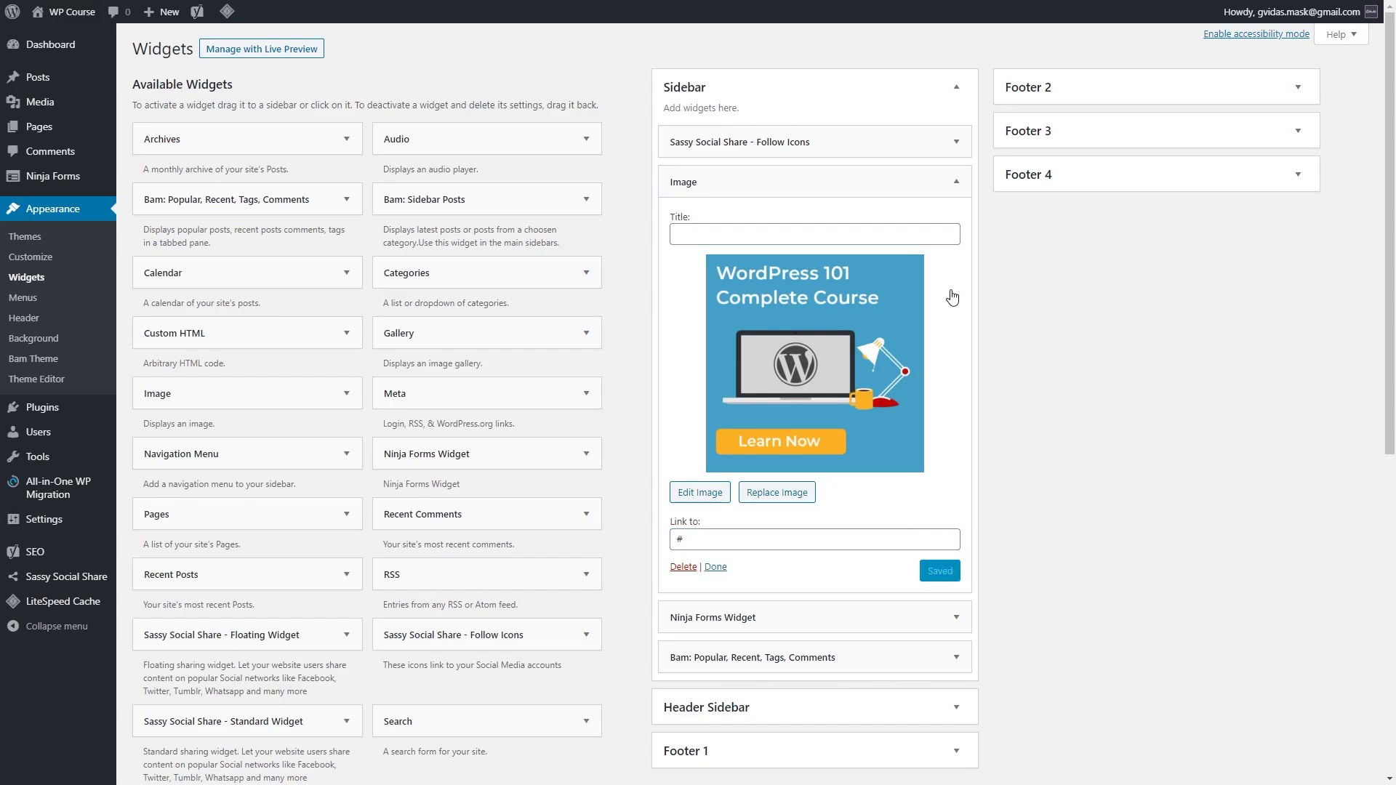
left_click(957, 181)
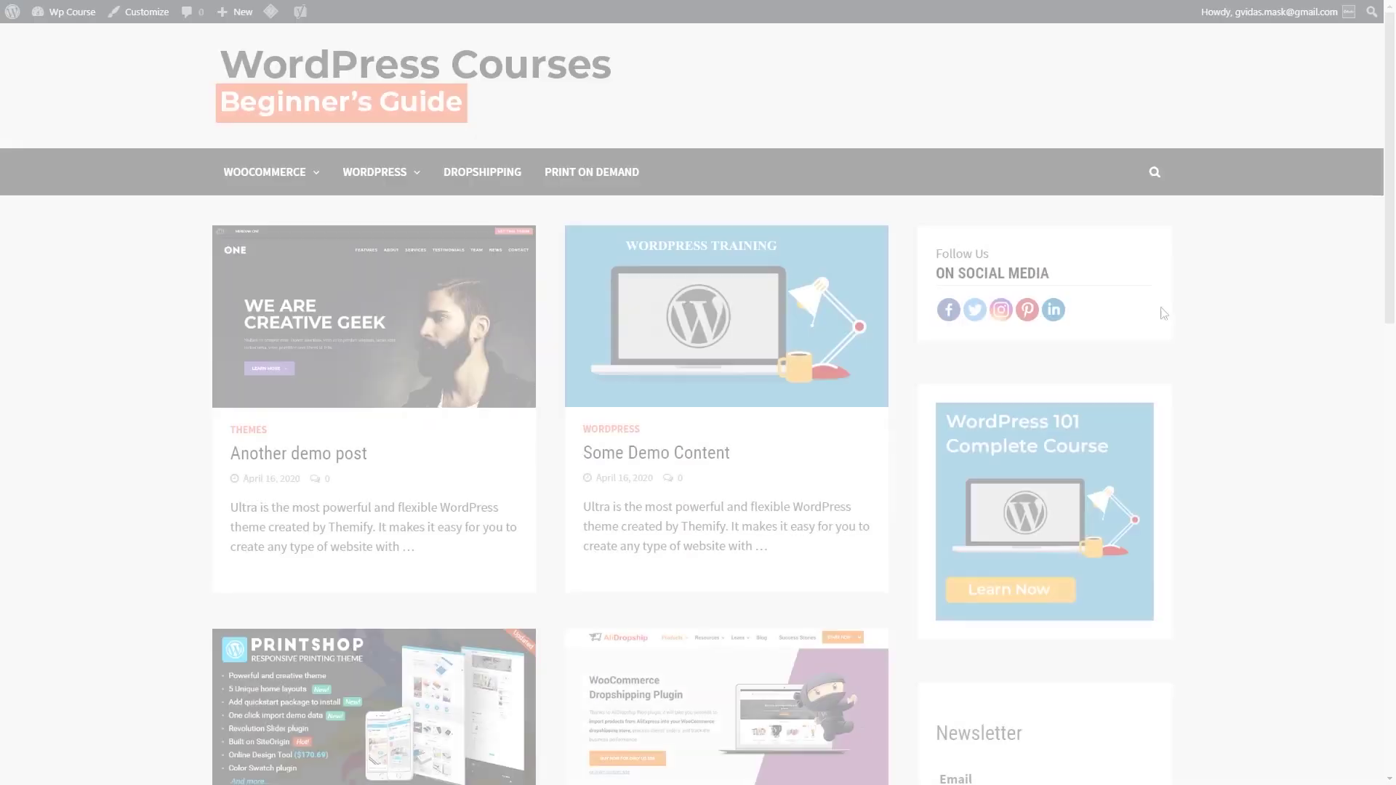
Step: Scroll the front-page sidebar and switch the Bam widget between its Recent and Popular tabs
scroll(1244, 346, "down", 3)
scroll(1222, 363, "down", 5)
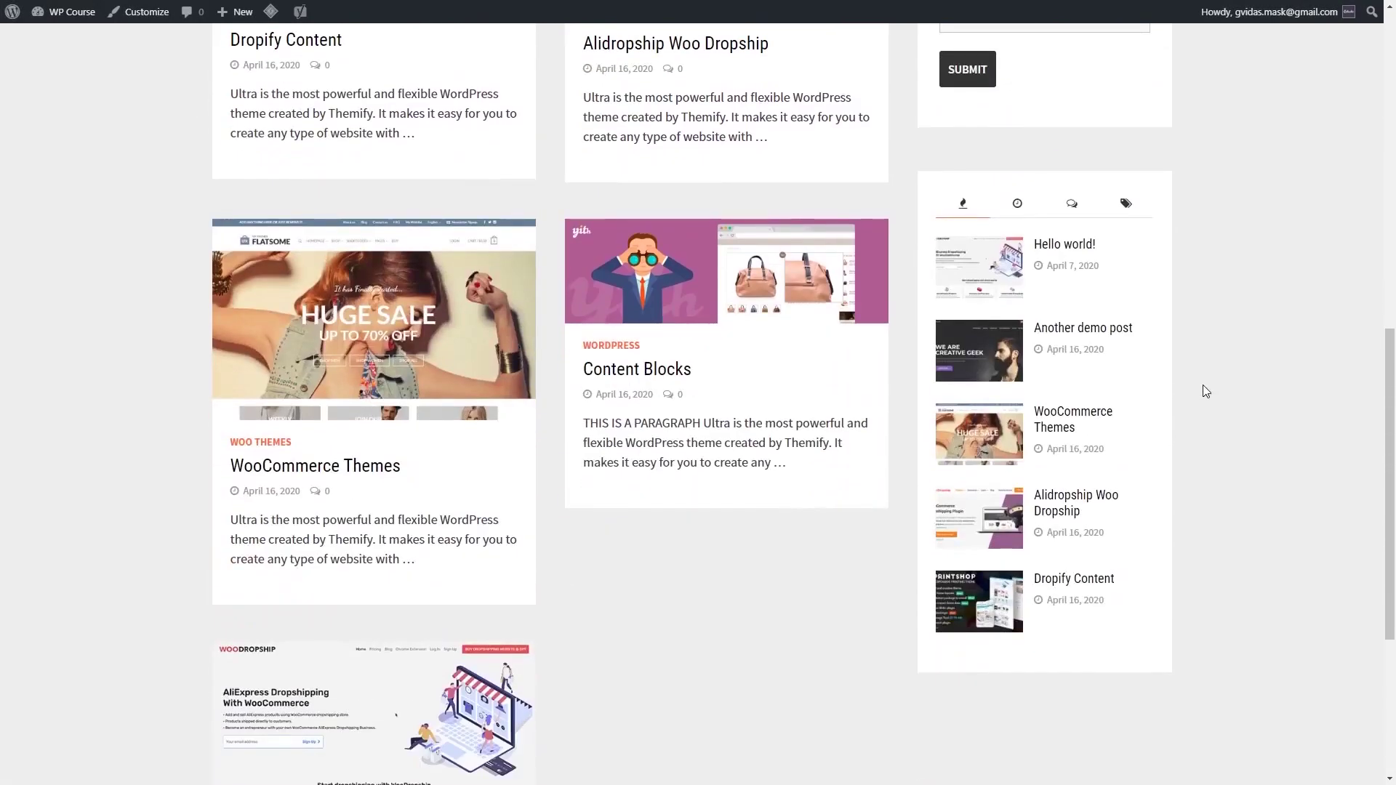
scroll(1203, 383, "up", 10)
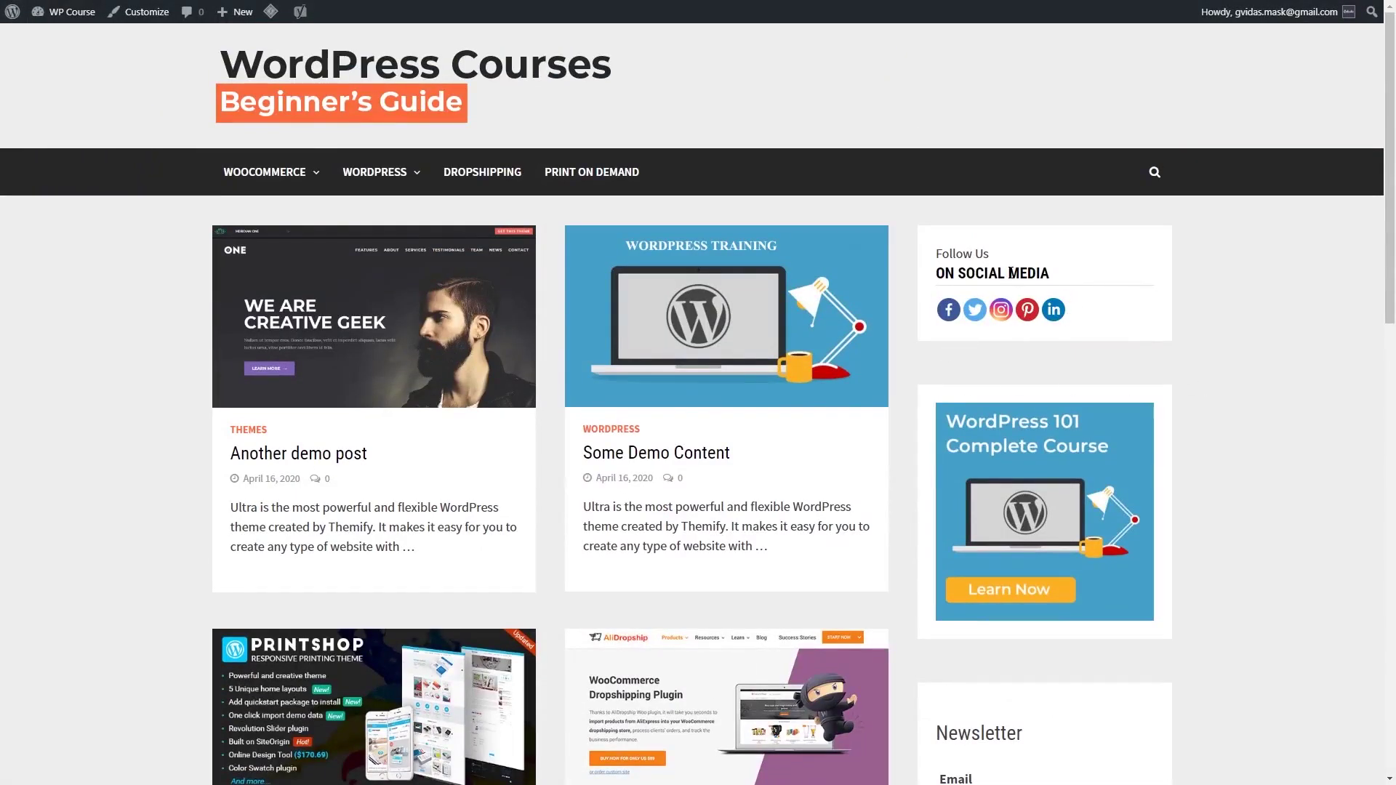
scroll(982, 400, "down", 3)
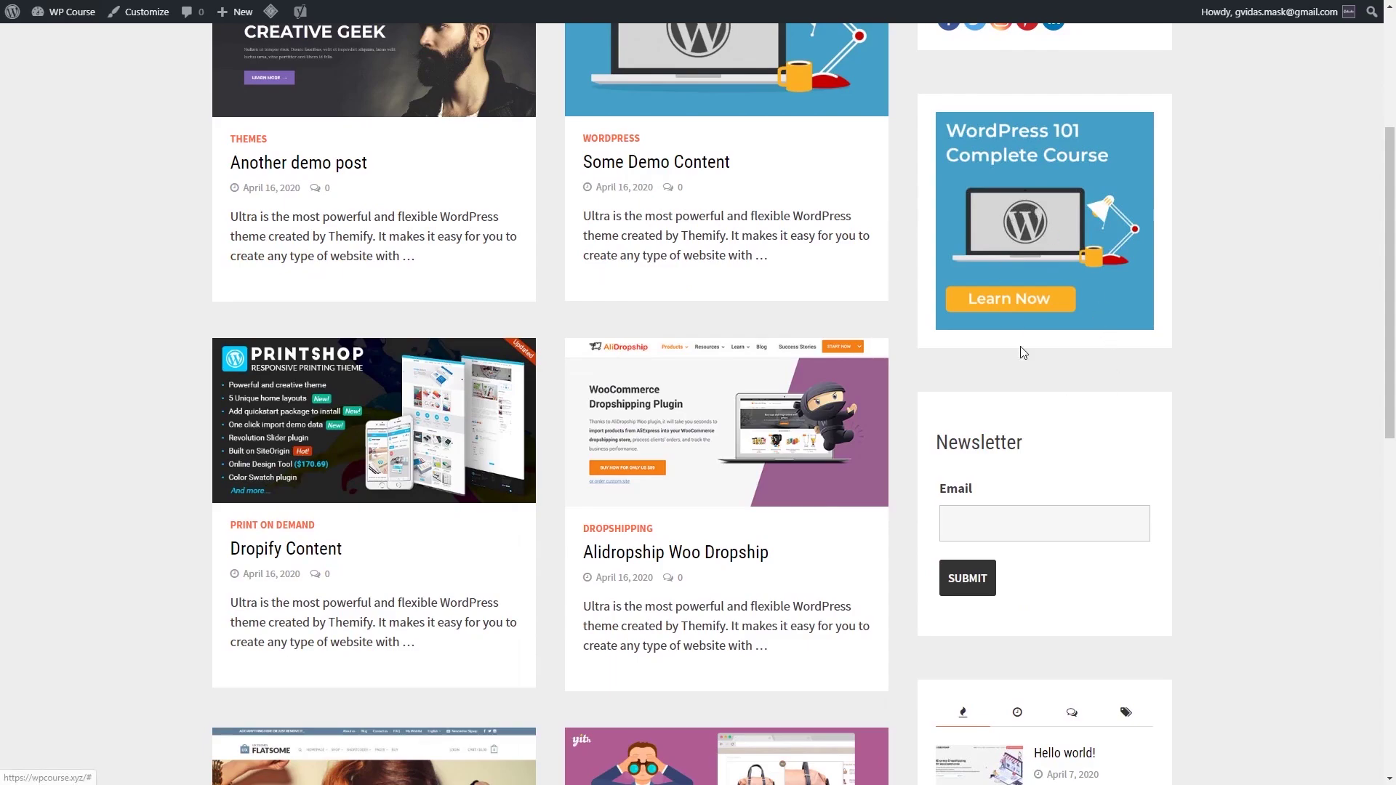
scroll(1040, 378, "down", 2)
scroll(1066, 419, "down", 2)
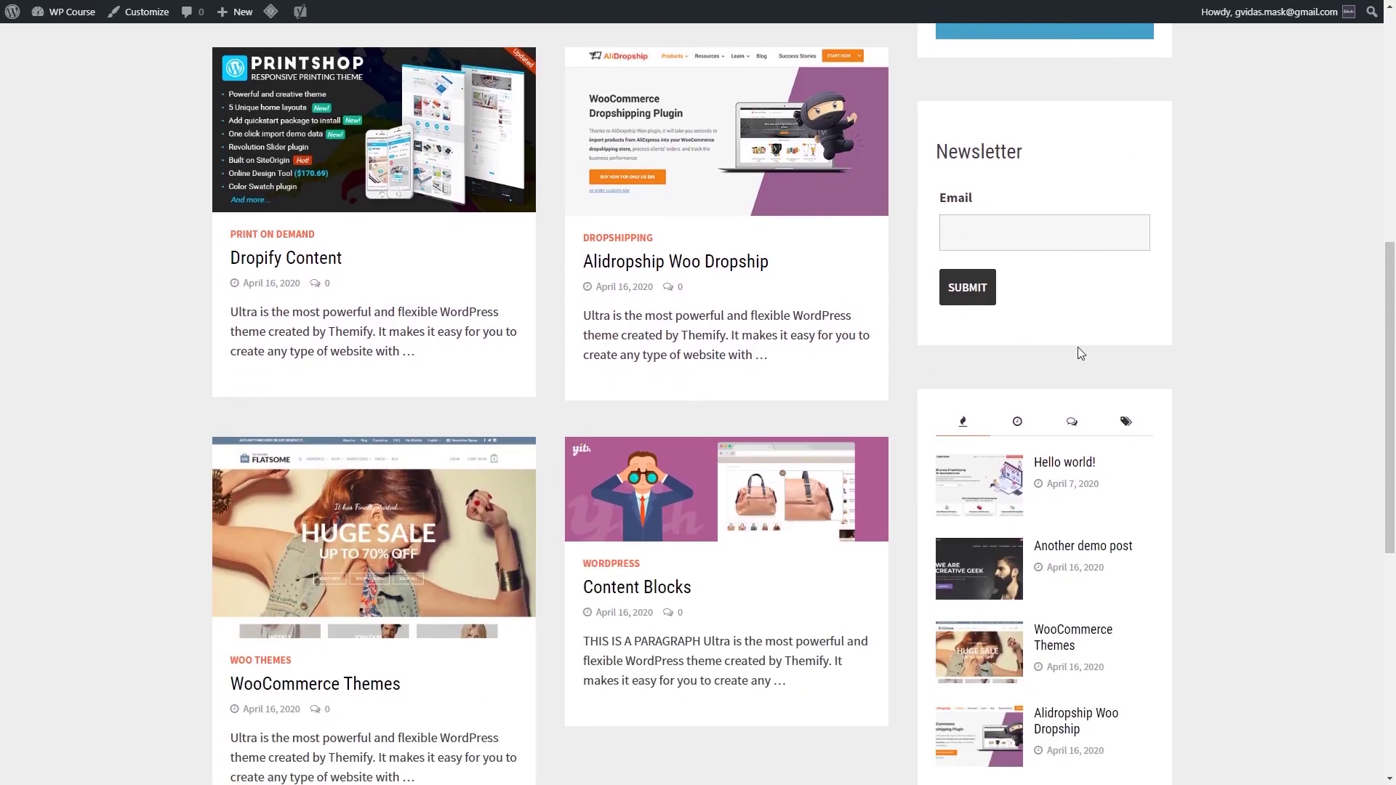
scroll(1016, 308, "down", 4)
scroll(1115, 445, "up", 2)
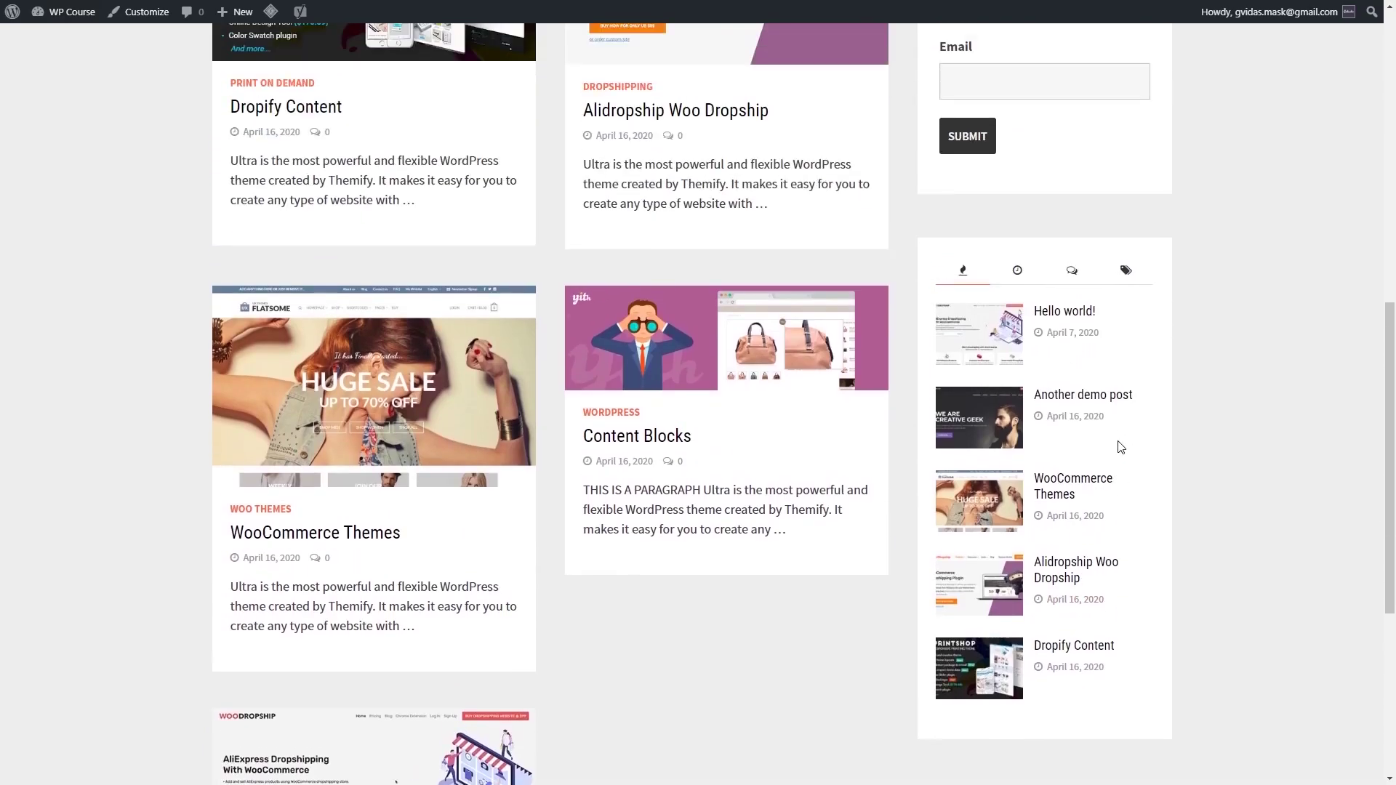
left_click(1018, 283)
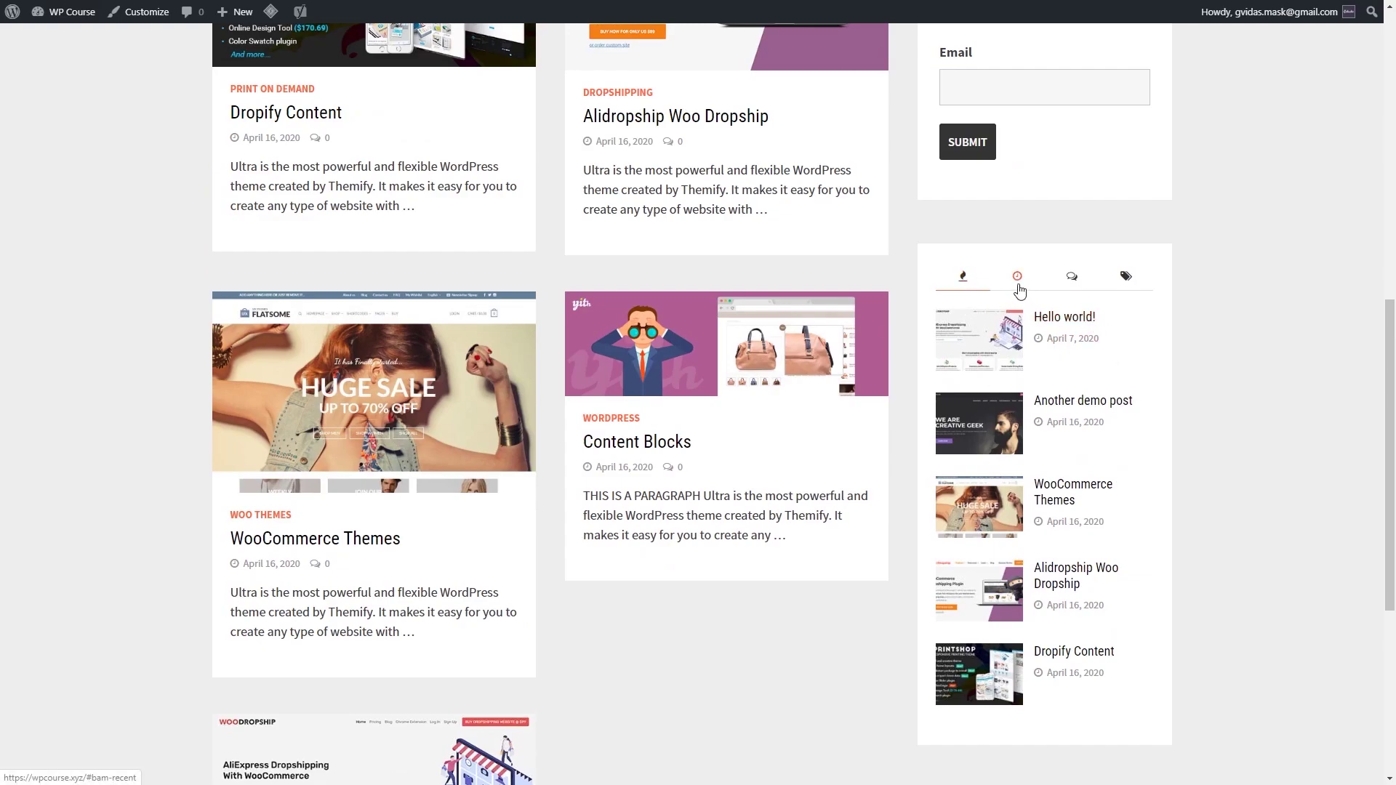
left_click(963, 276)
scroll(1091, 458, "up", 8)
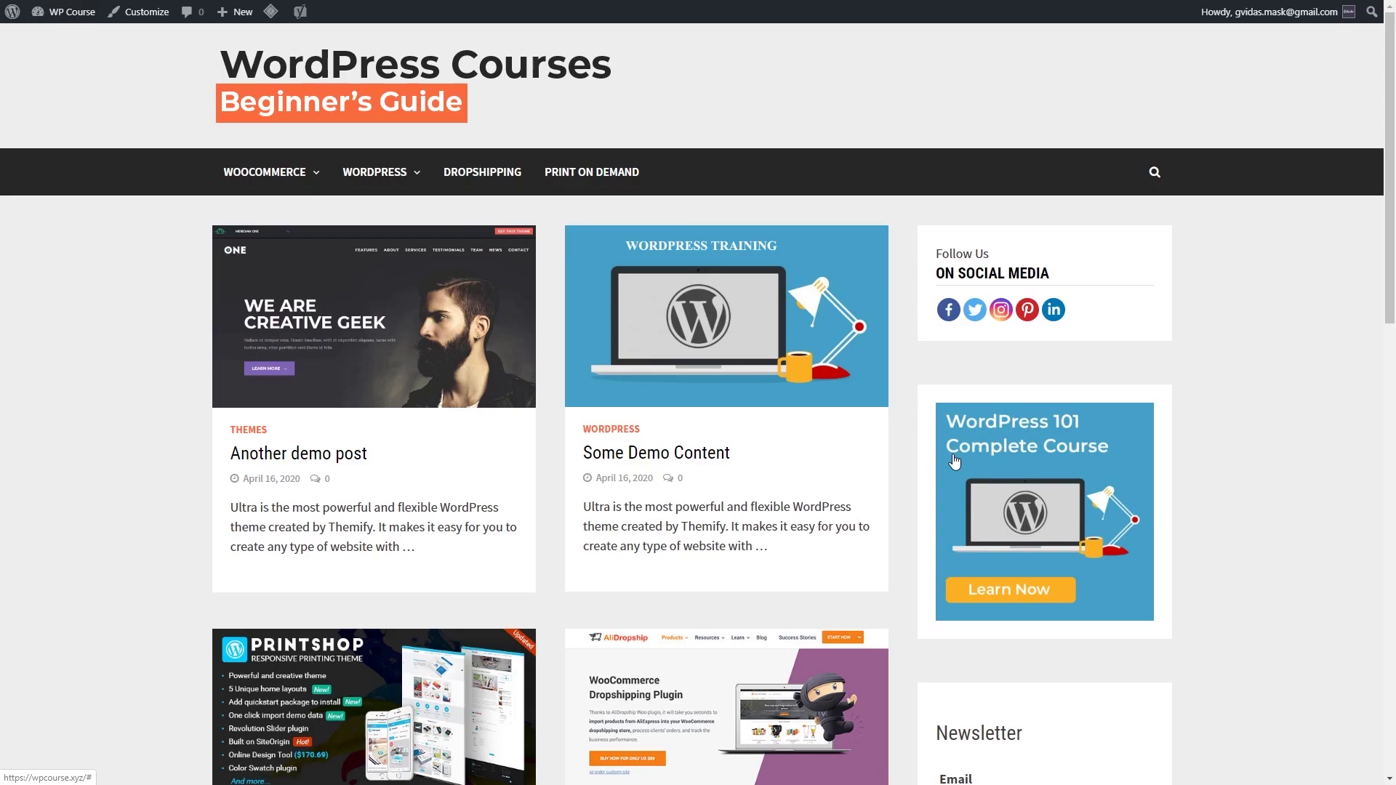
left_click(149, 13)
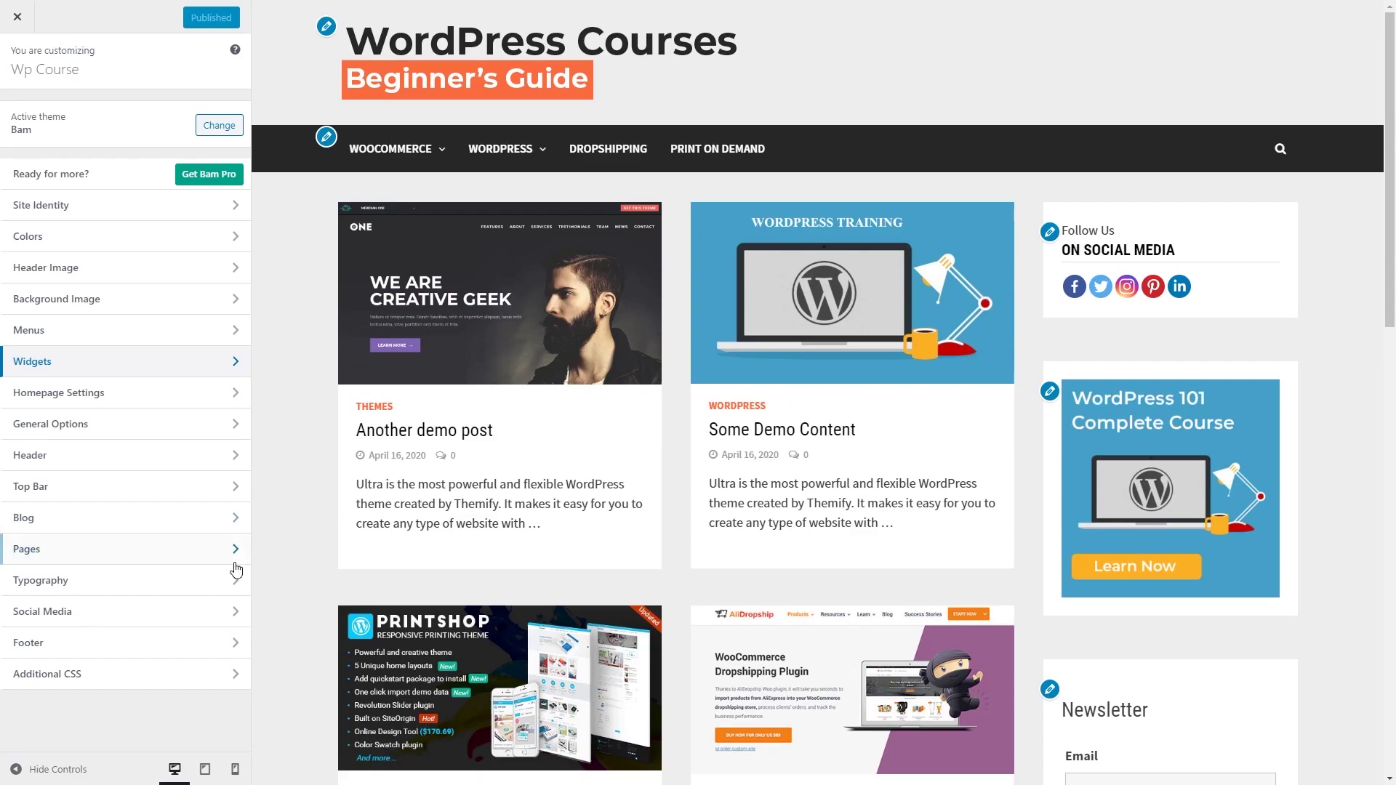
left_click(162, 553)
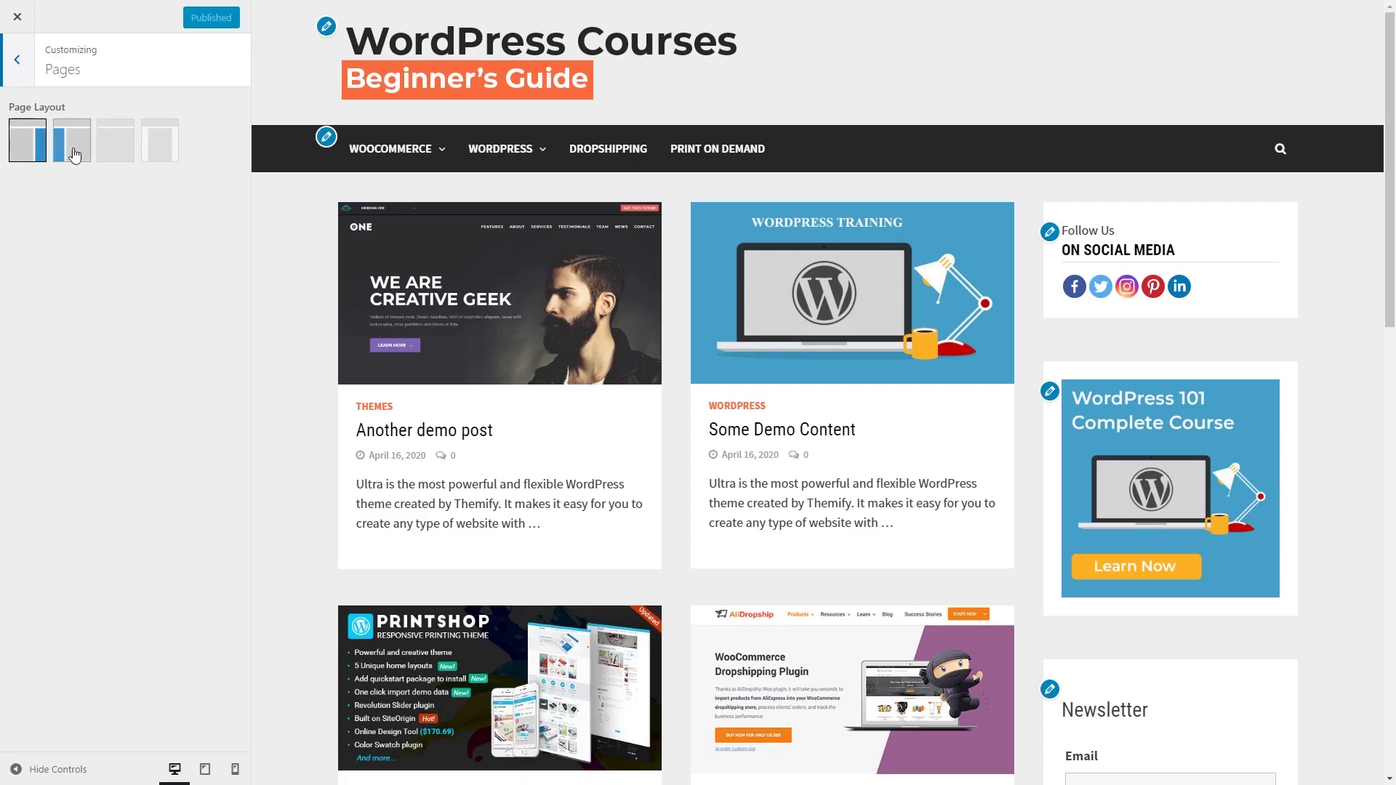
left_click(114, 154)
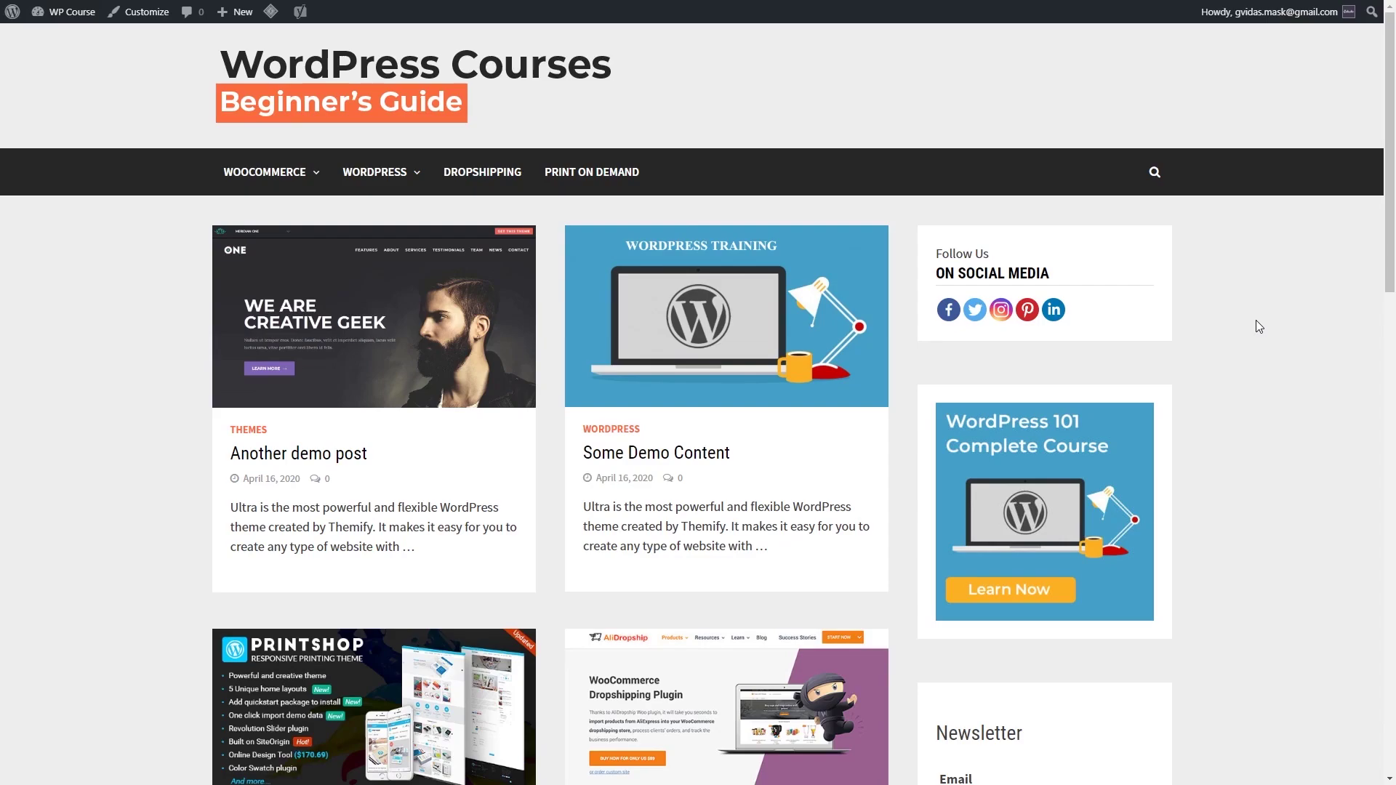
Step: Submit the Newsletter form on the site, then list its submissions in Ninja Forms > Submissions
scroll(1255, 320, "down", 3)
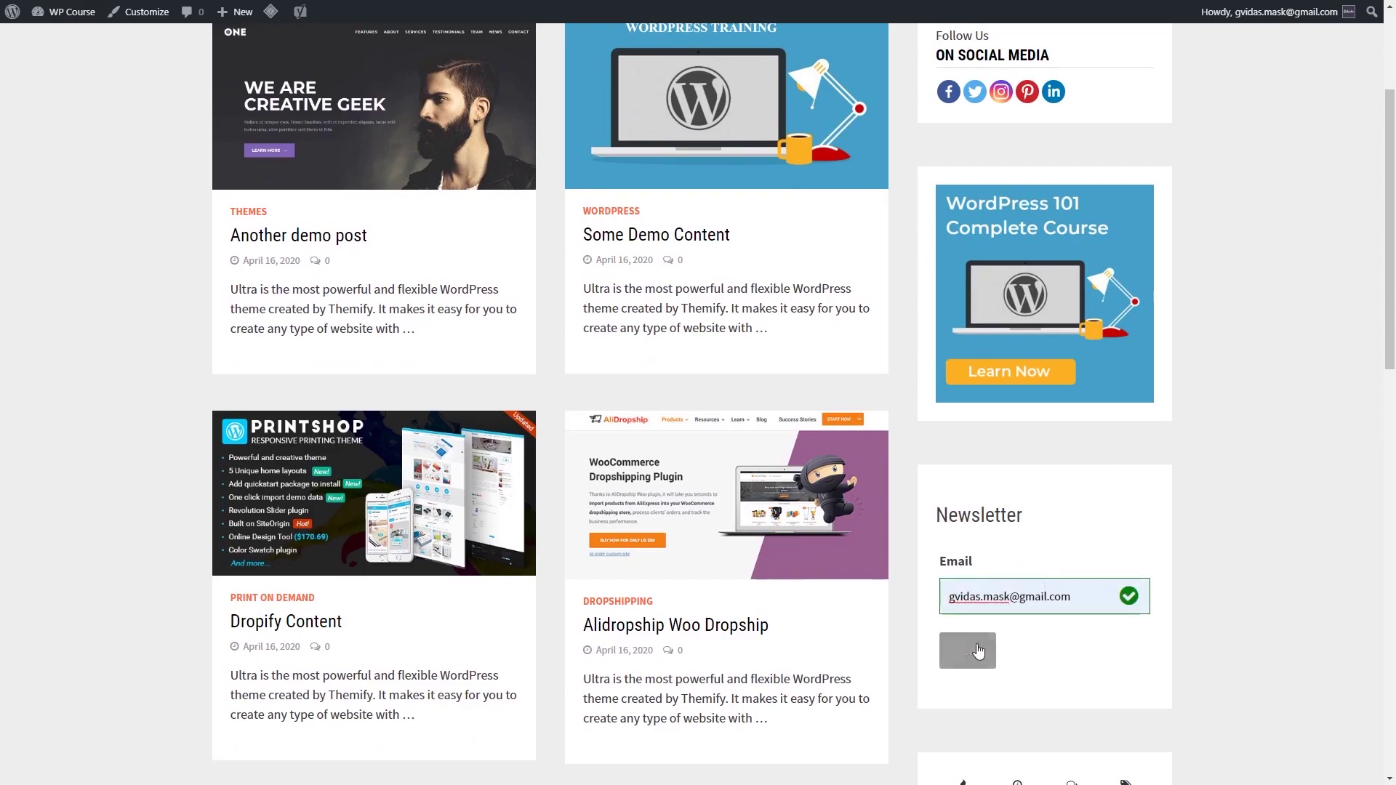
left_click(977, 651)
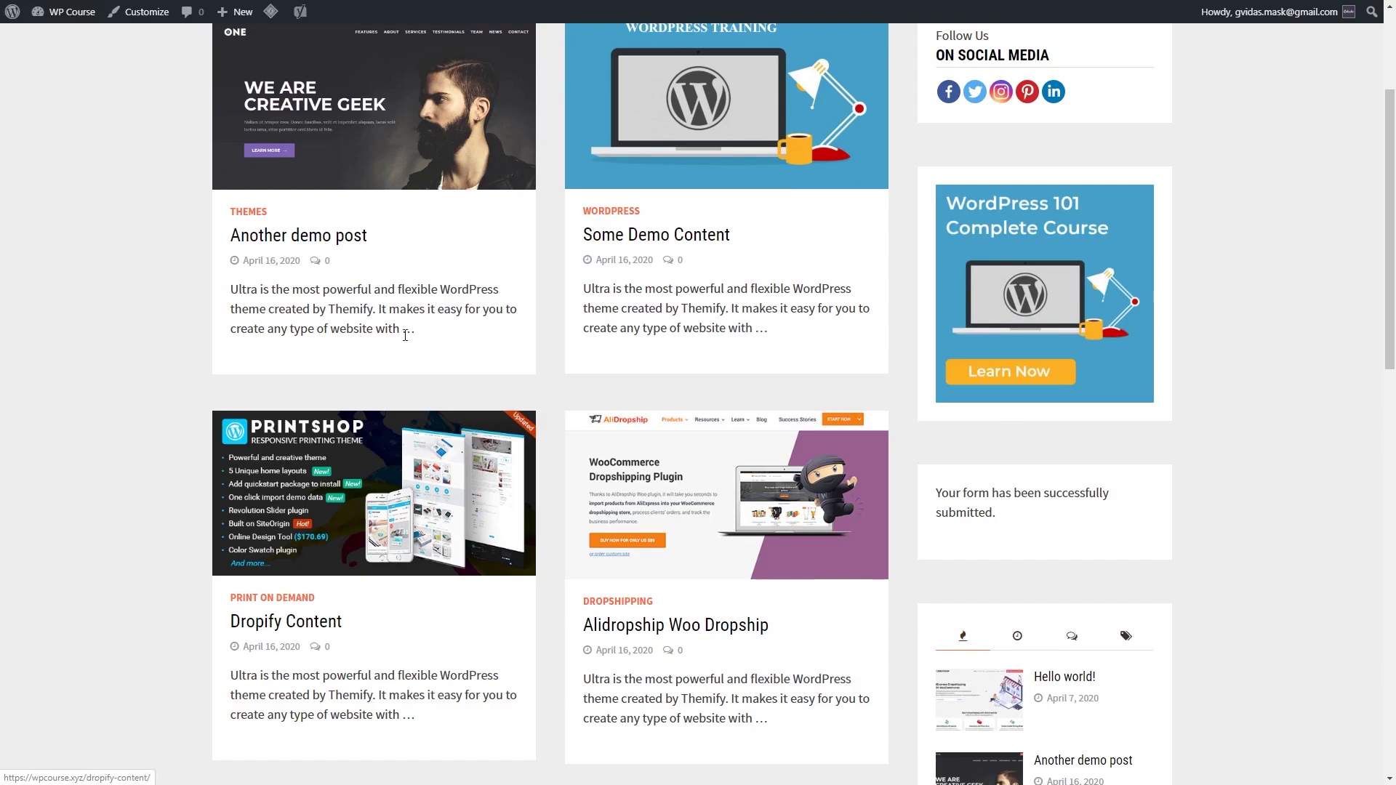
mouse_move(67, 13)
left_click(55, 38)
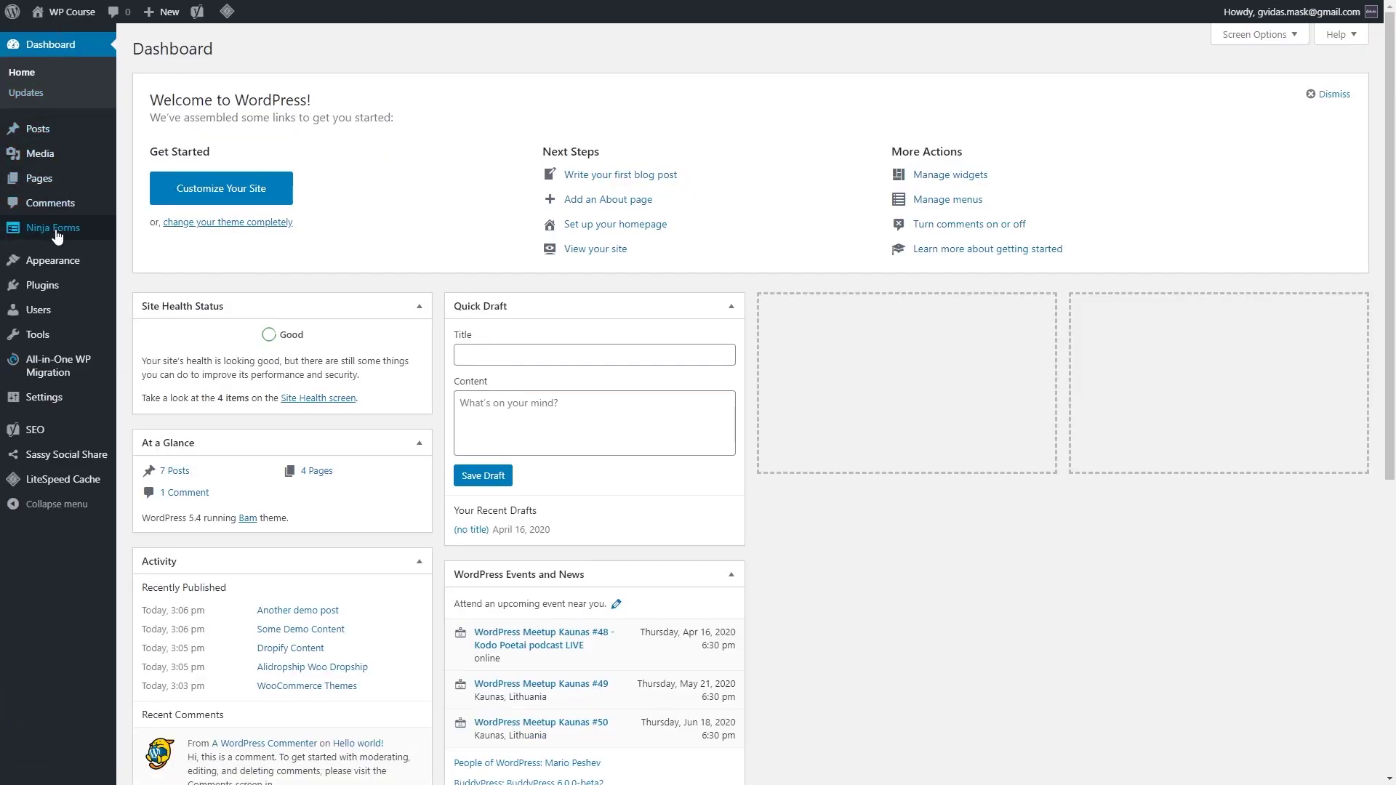
mouse_move(52, 229)
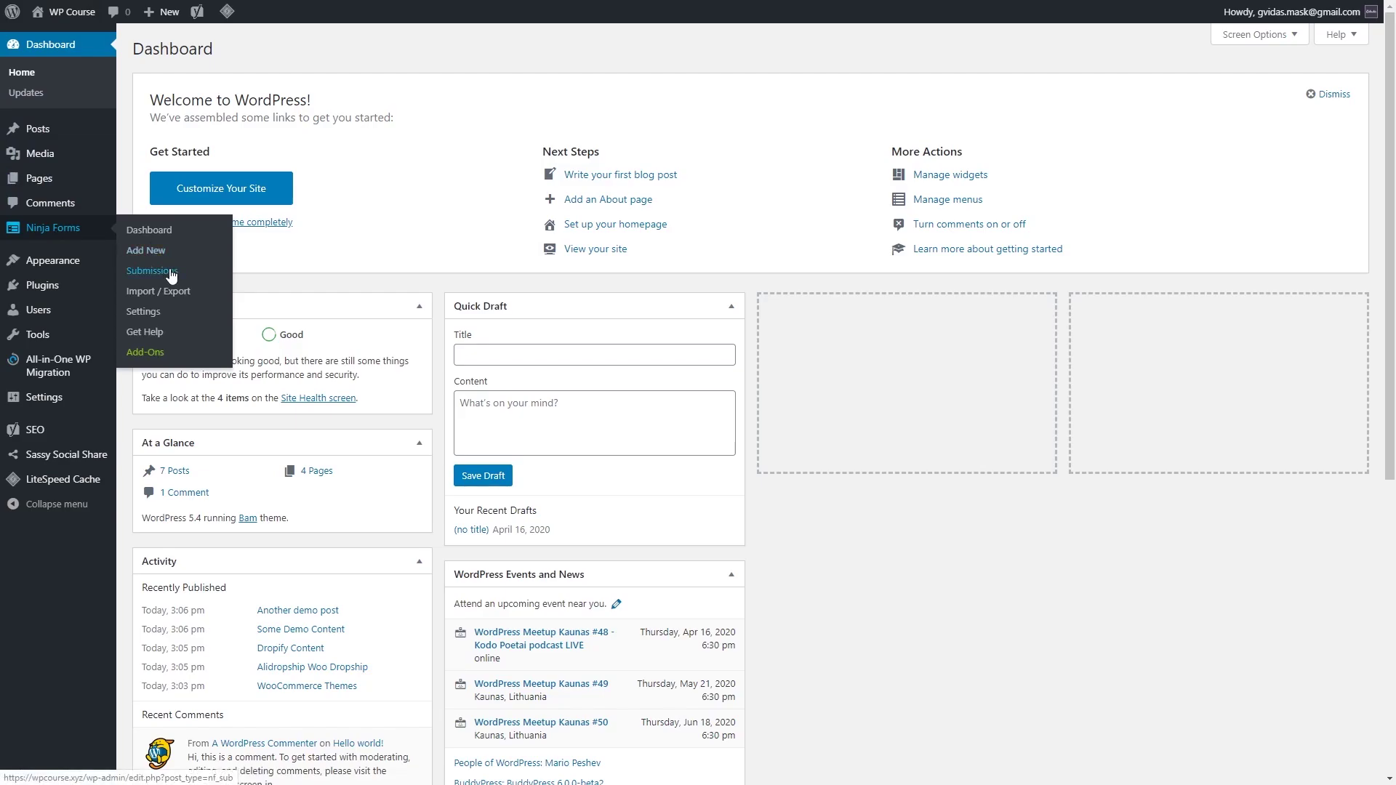
left_click(172, 272)
left_click(216, 103)
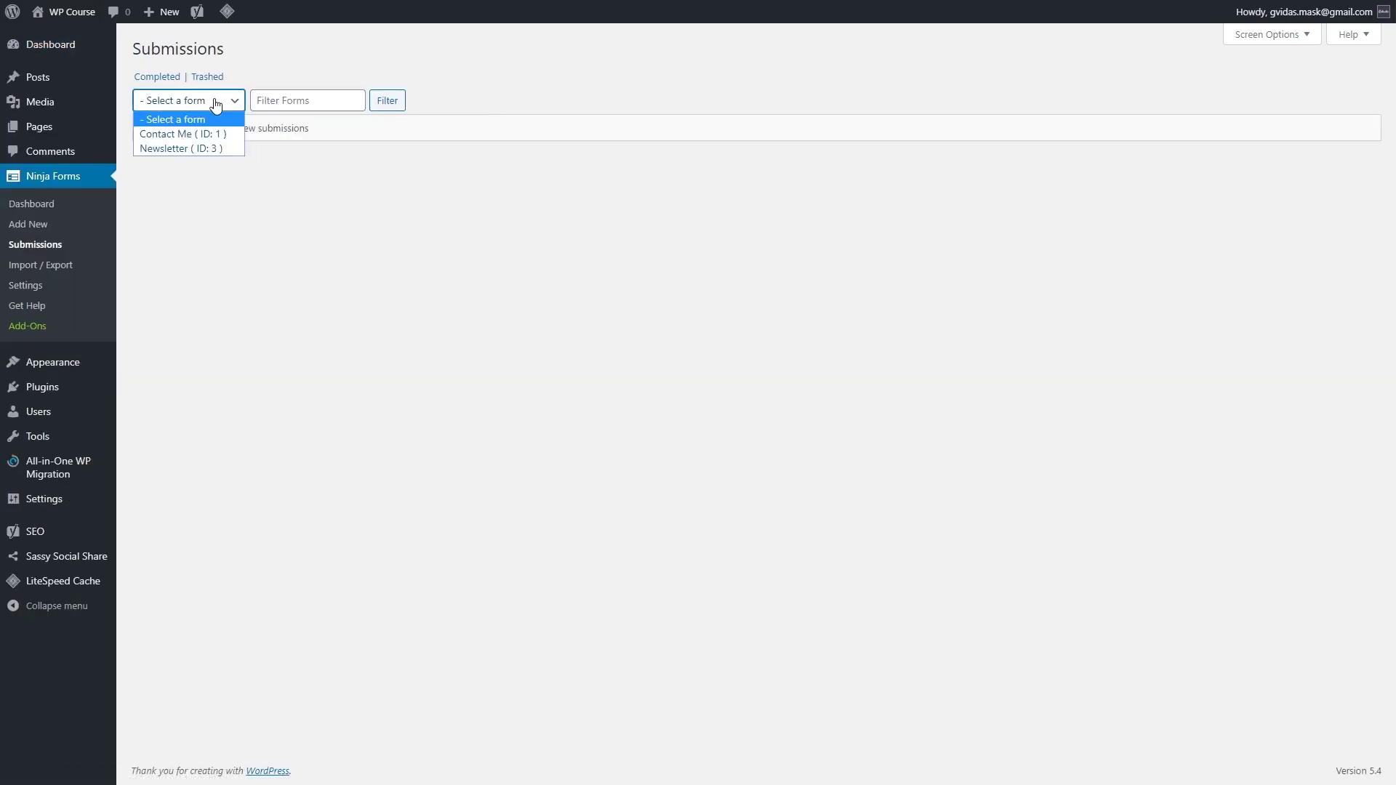
left_click(205, 150)
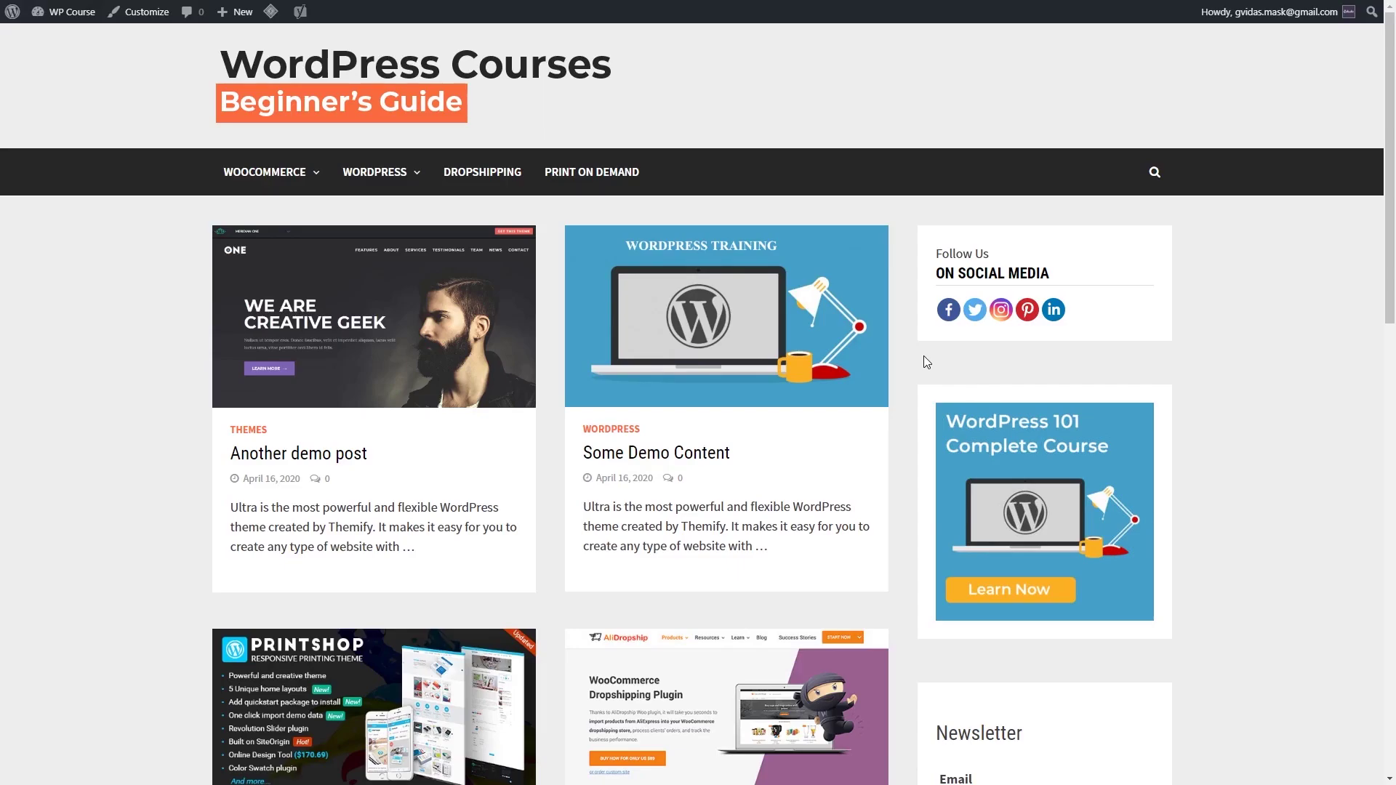
Step: Add a Text widget to the Footer 1 area from Appearance > Widgets
scroll(905, 363, "down", 15)
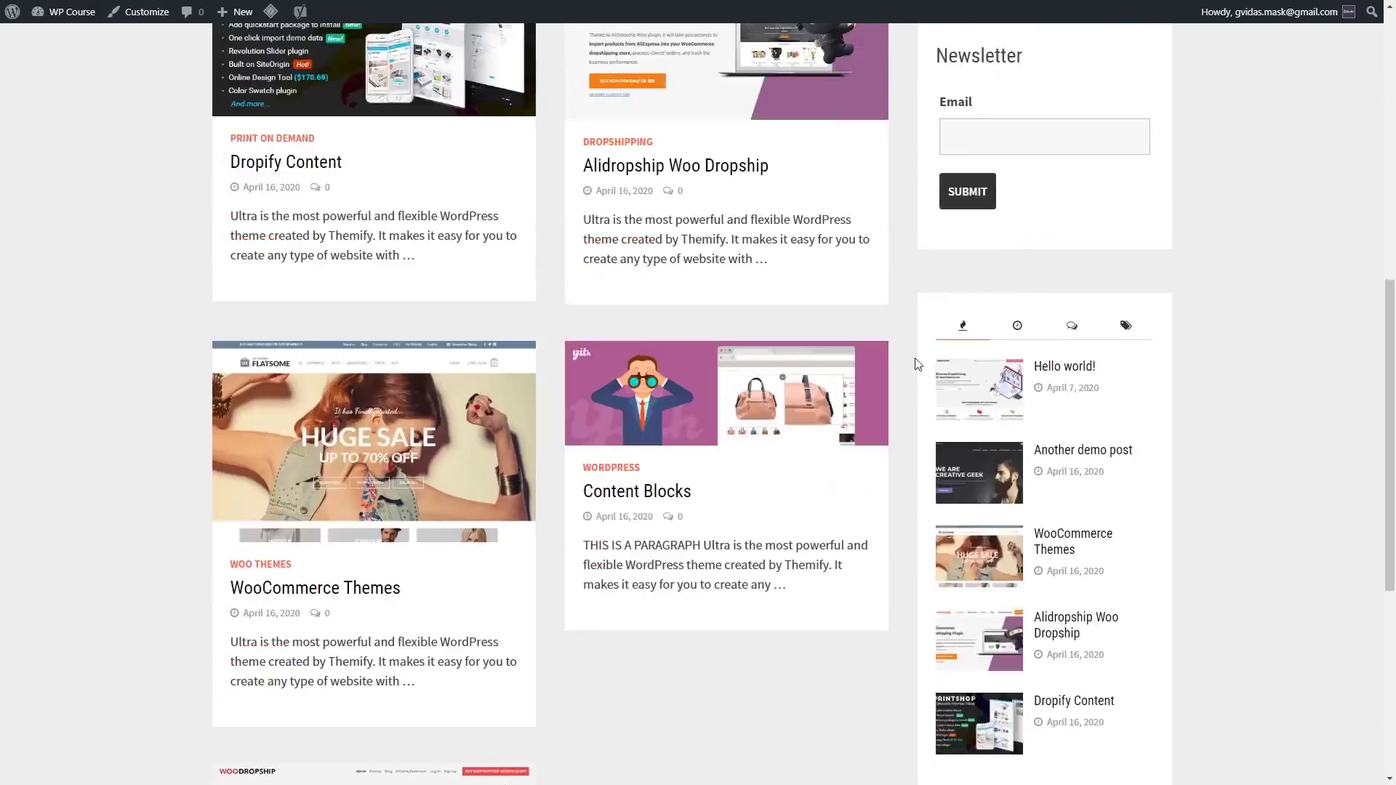
mouse_move(69, 11)
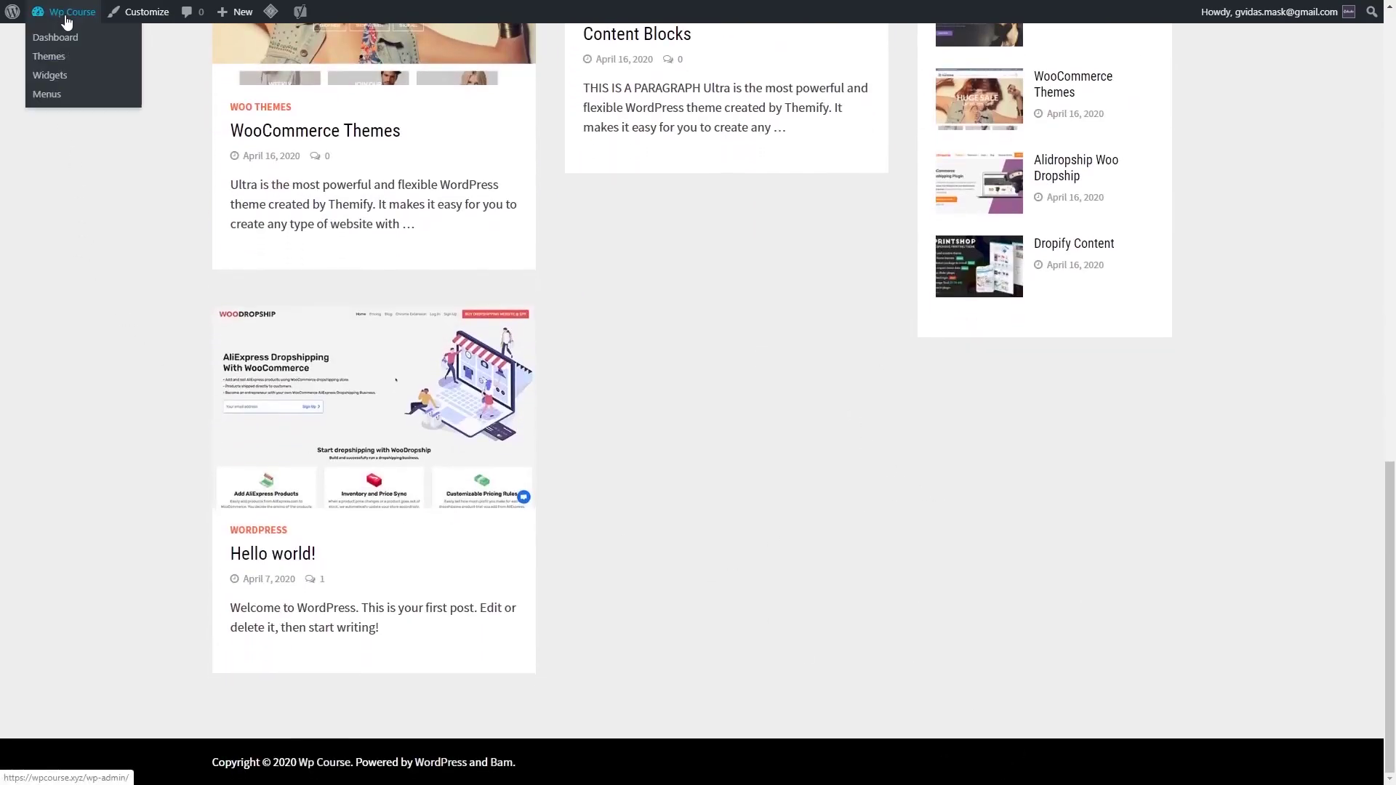
left_click(58, 40)
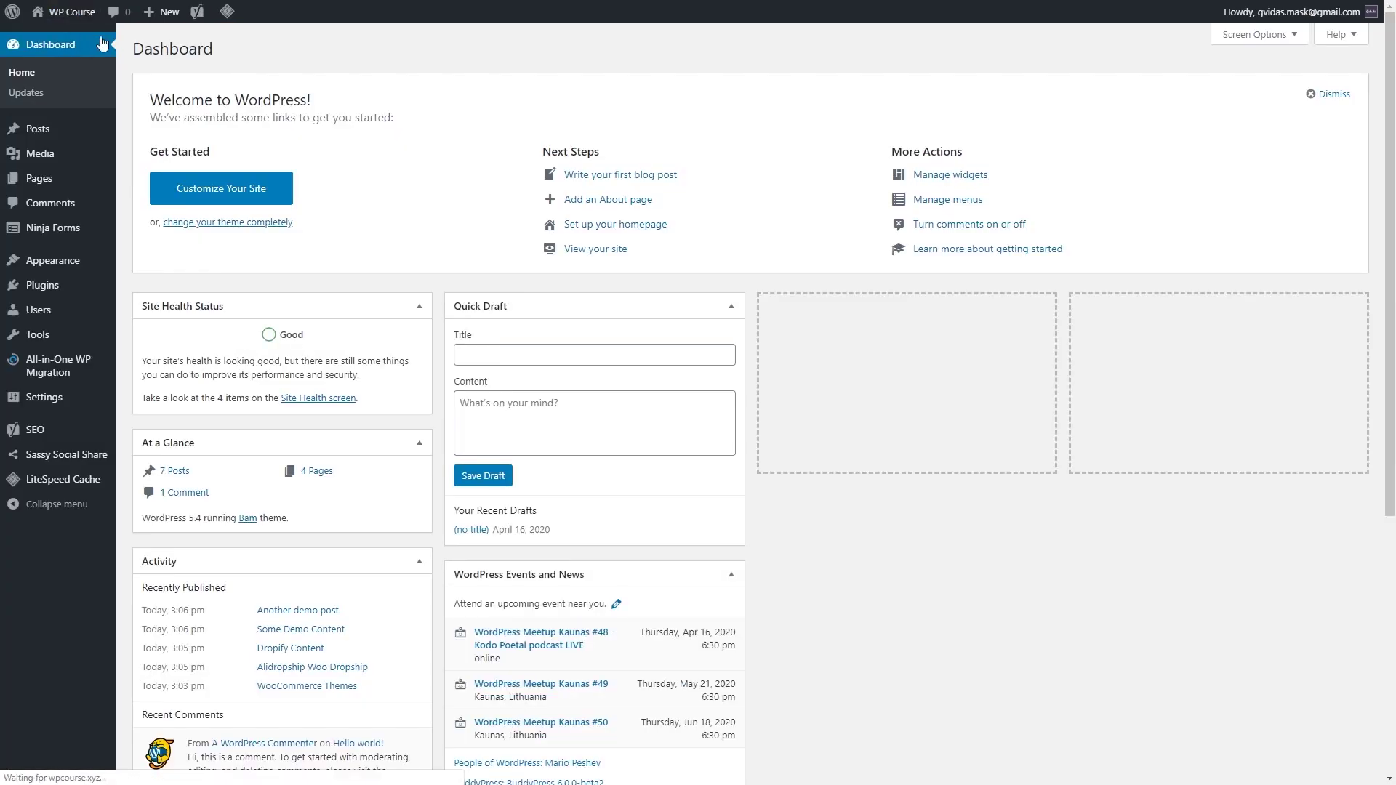
mouse_move(87, 268)
left_click(156, 311)
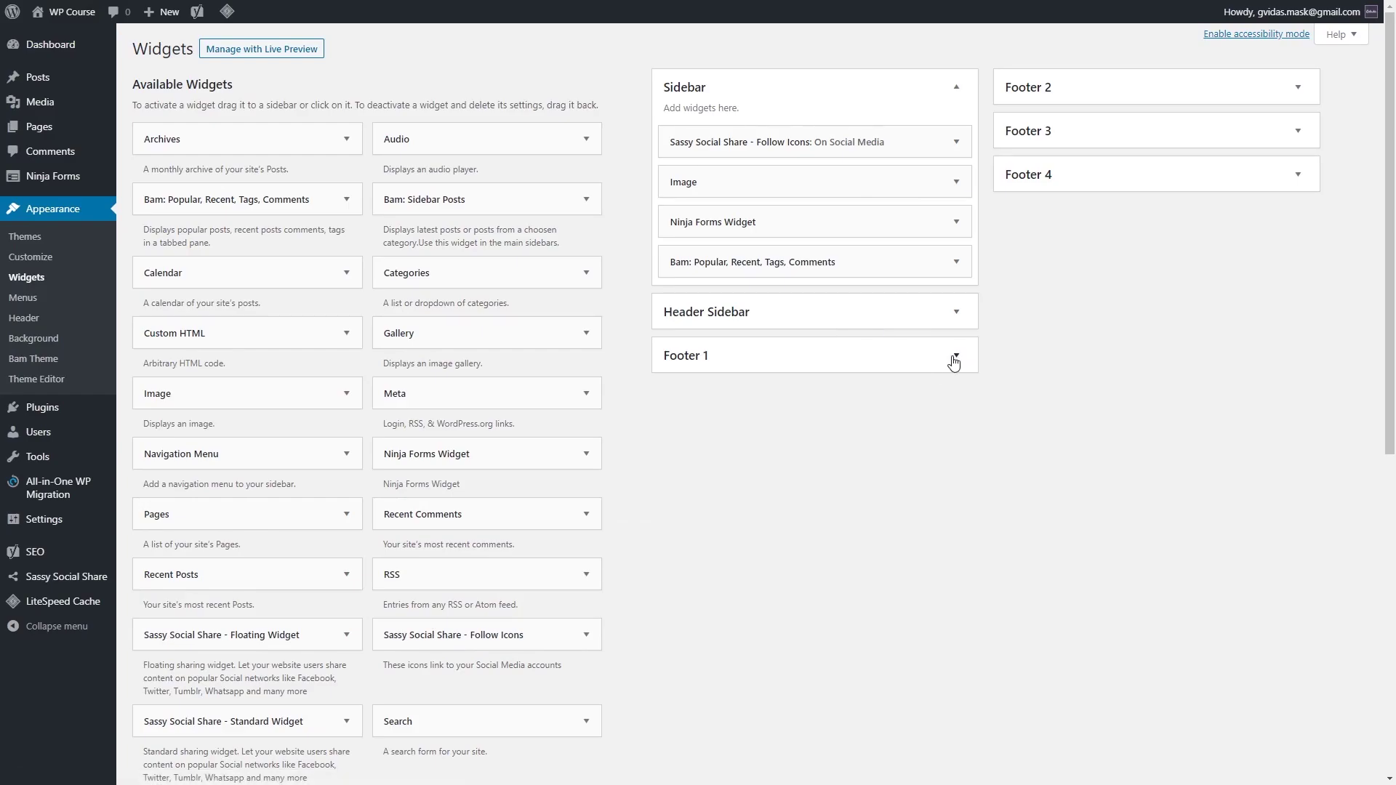
left_click(954, 360)
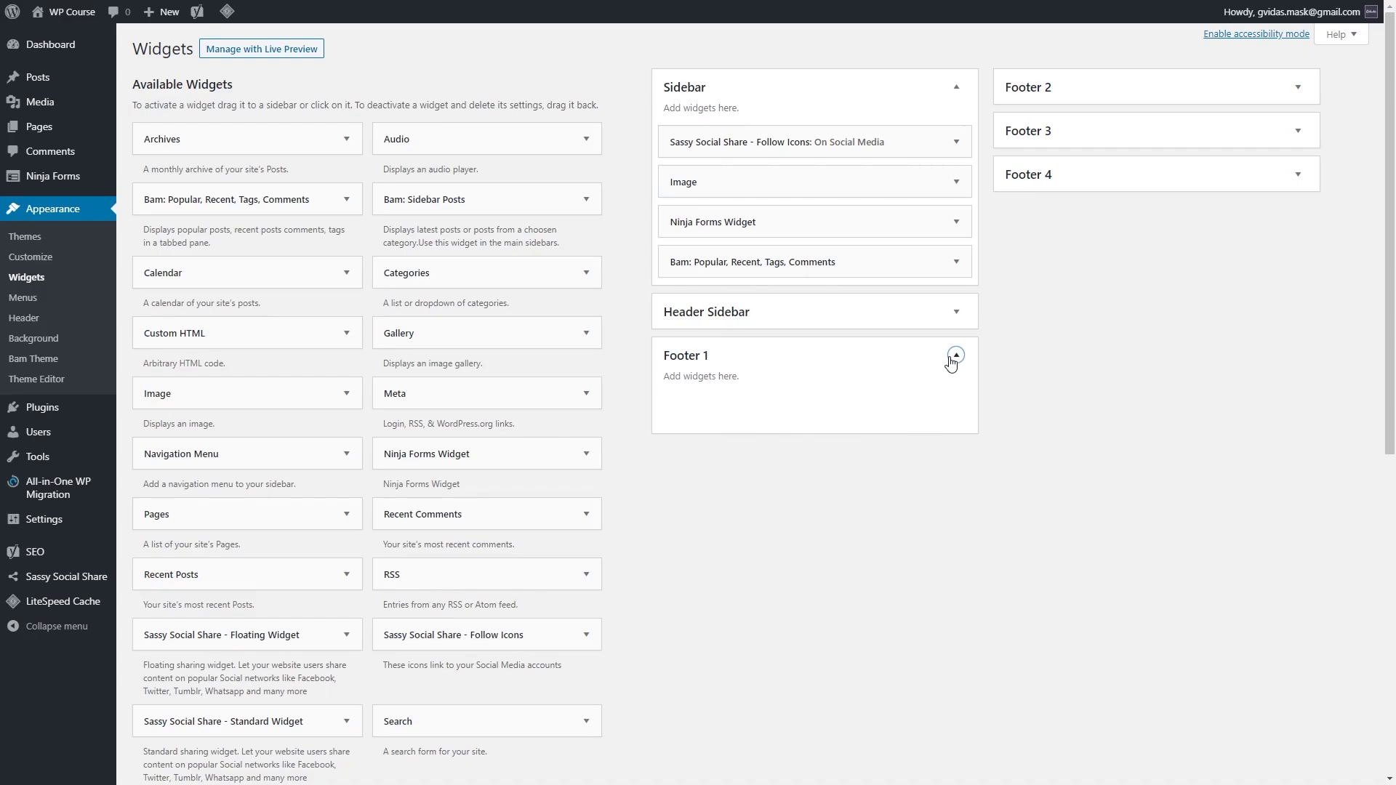
scroll(342, 301, "down", 5)
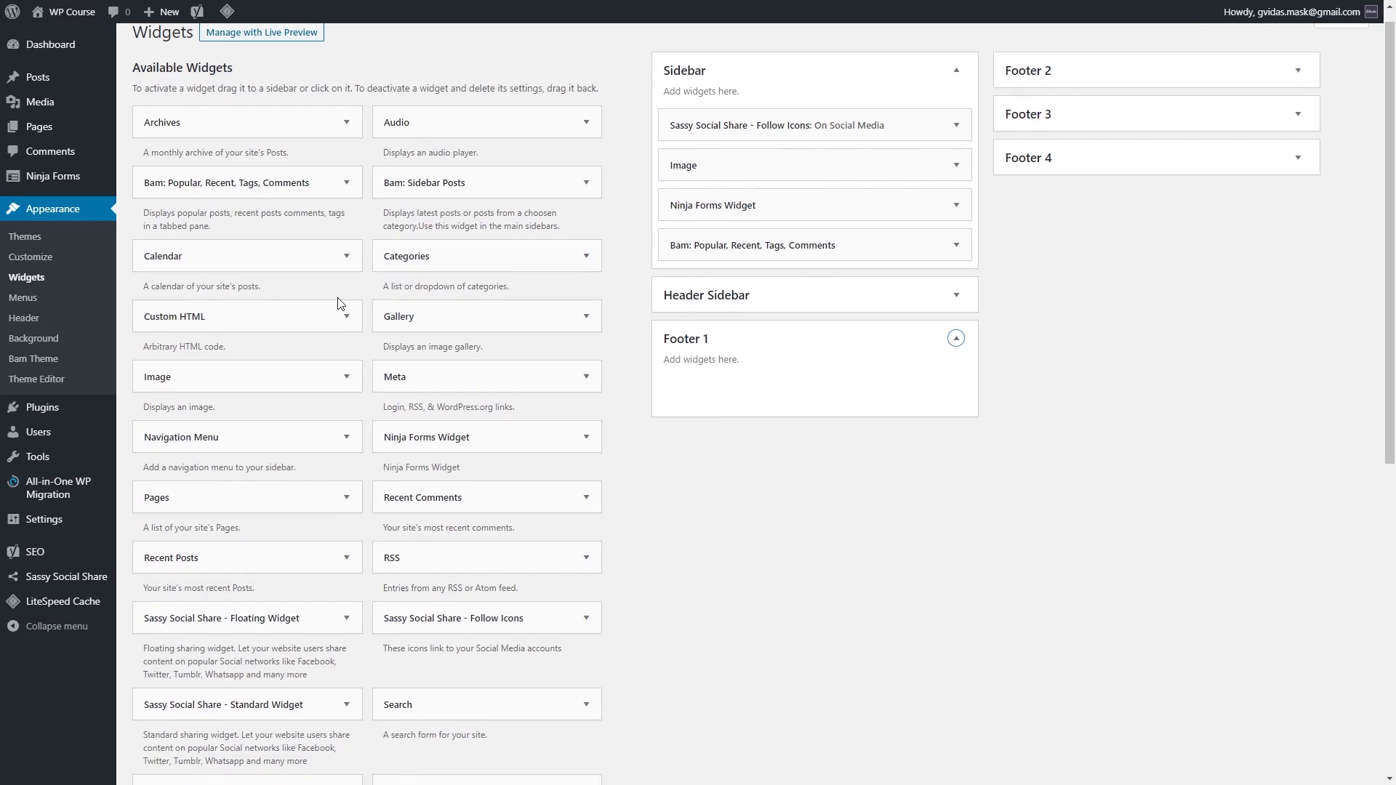
scroll(393, 418, "up", 1)
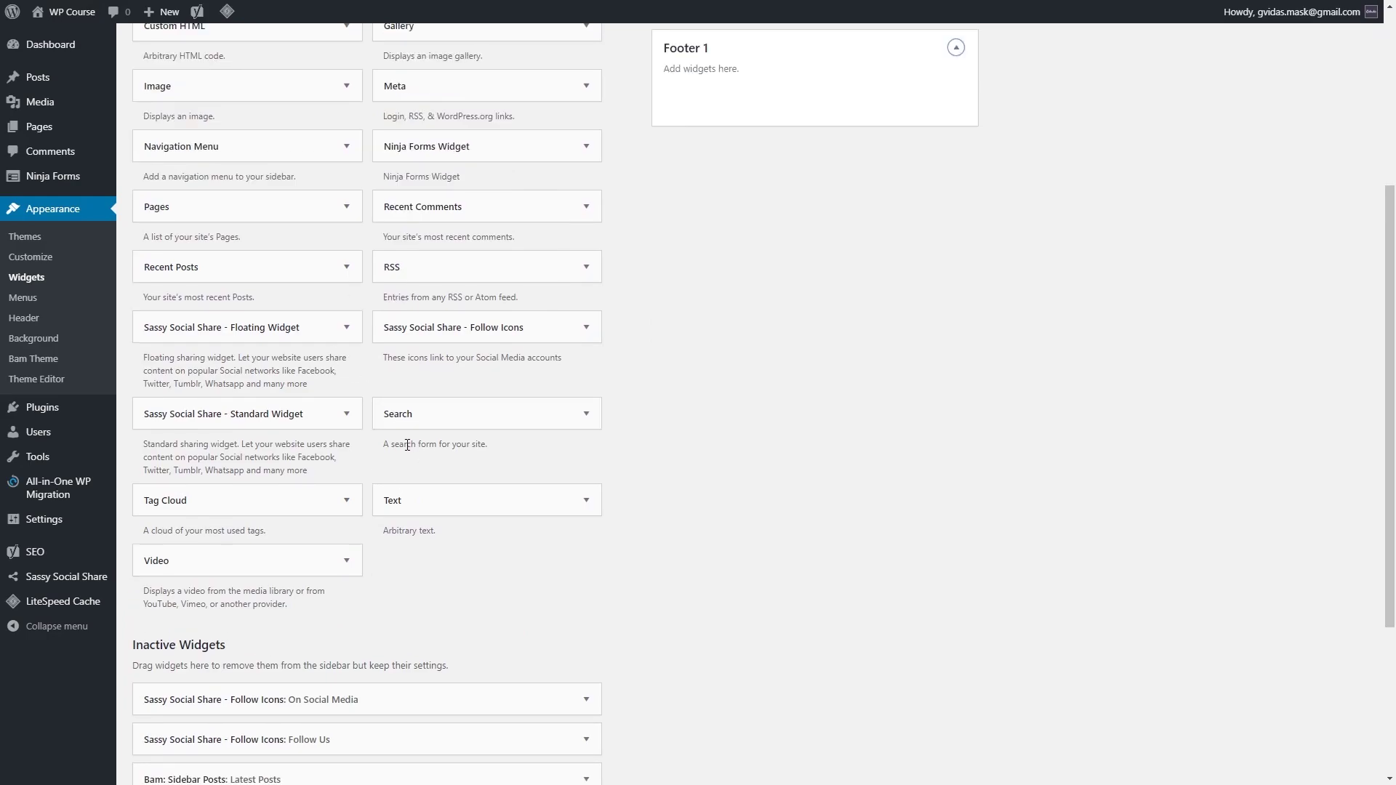
left_click(581, 521)
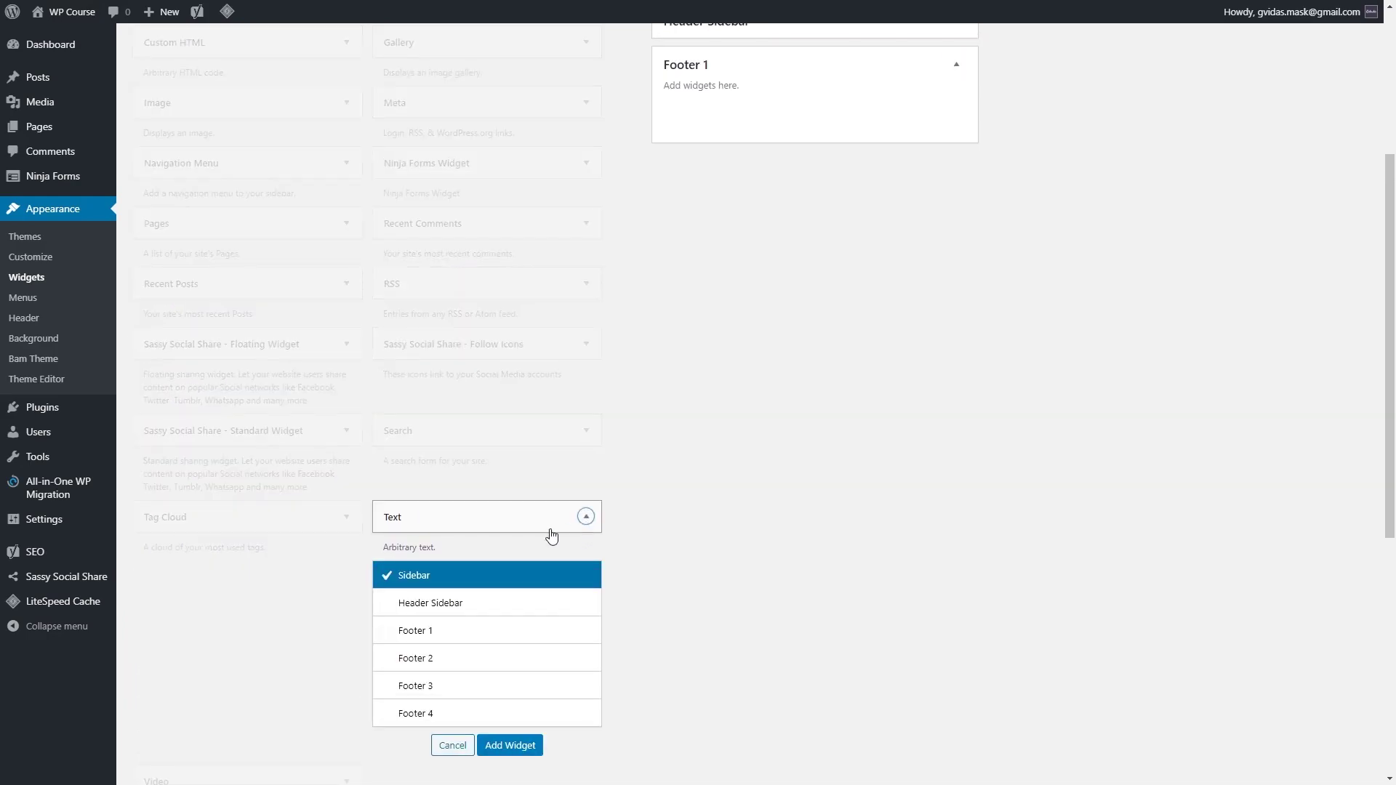
left_click(447, 631)
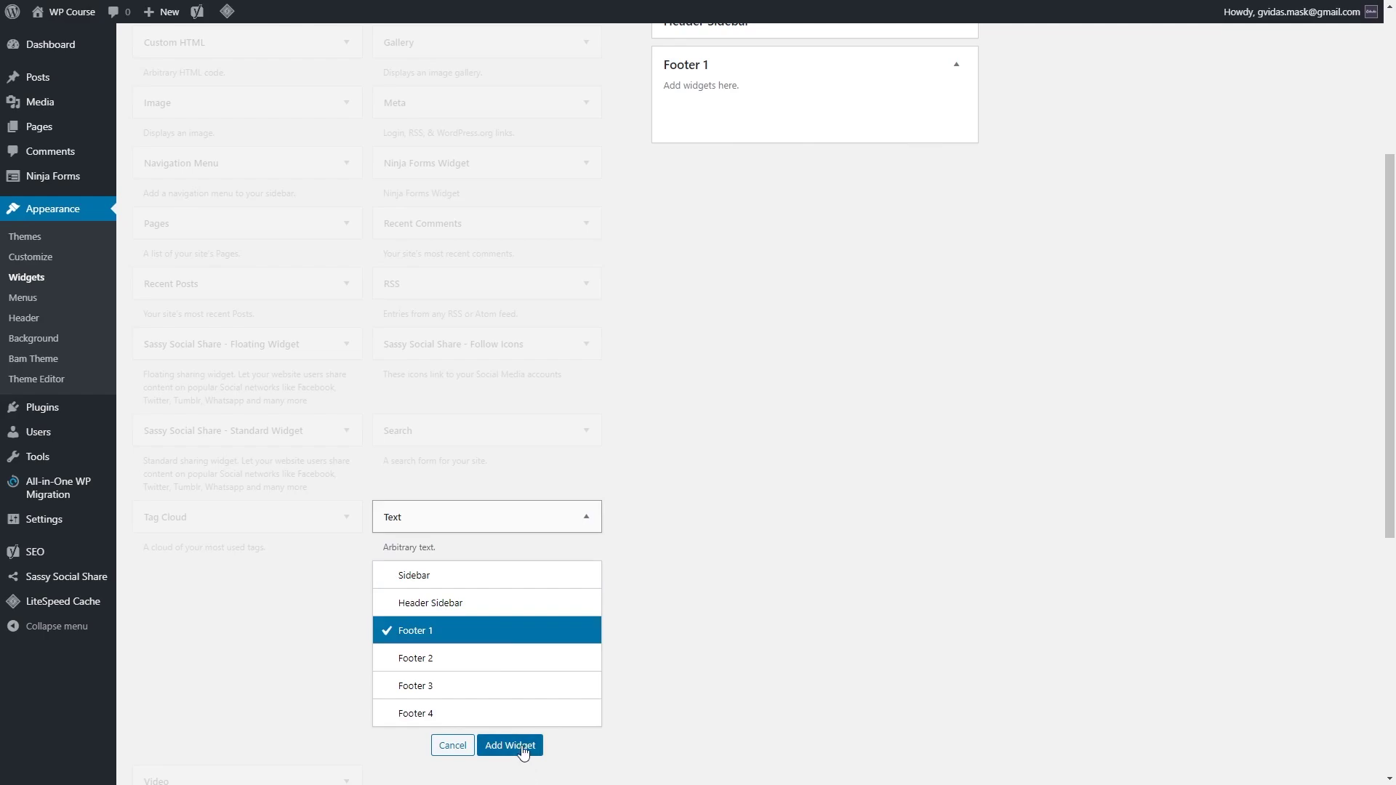
left_click(513, 746)
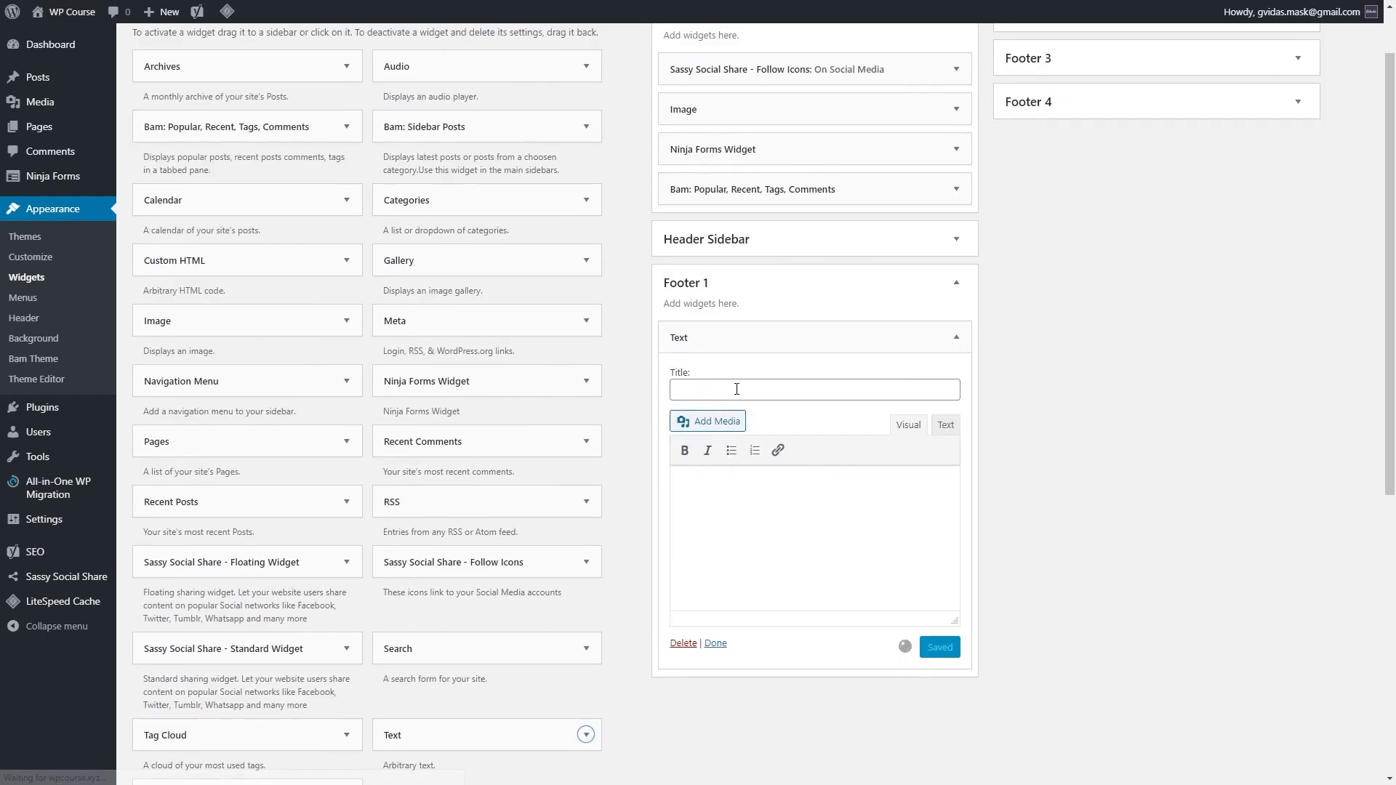
Step: Title the Text widget 'About WP Course' with a message starting 'We are here to teach you.' and save
left_click(749, 394)
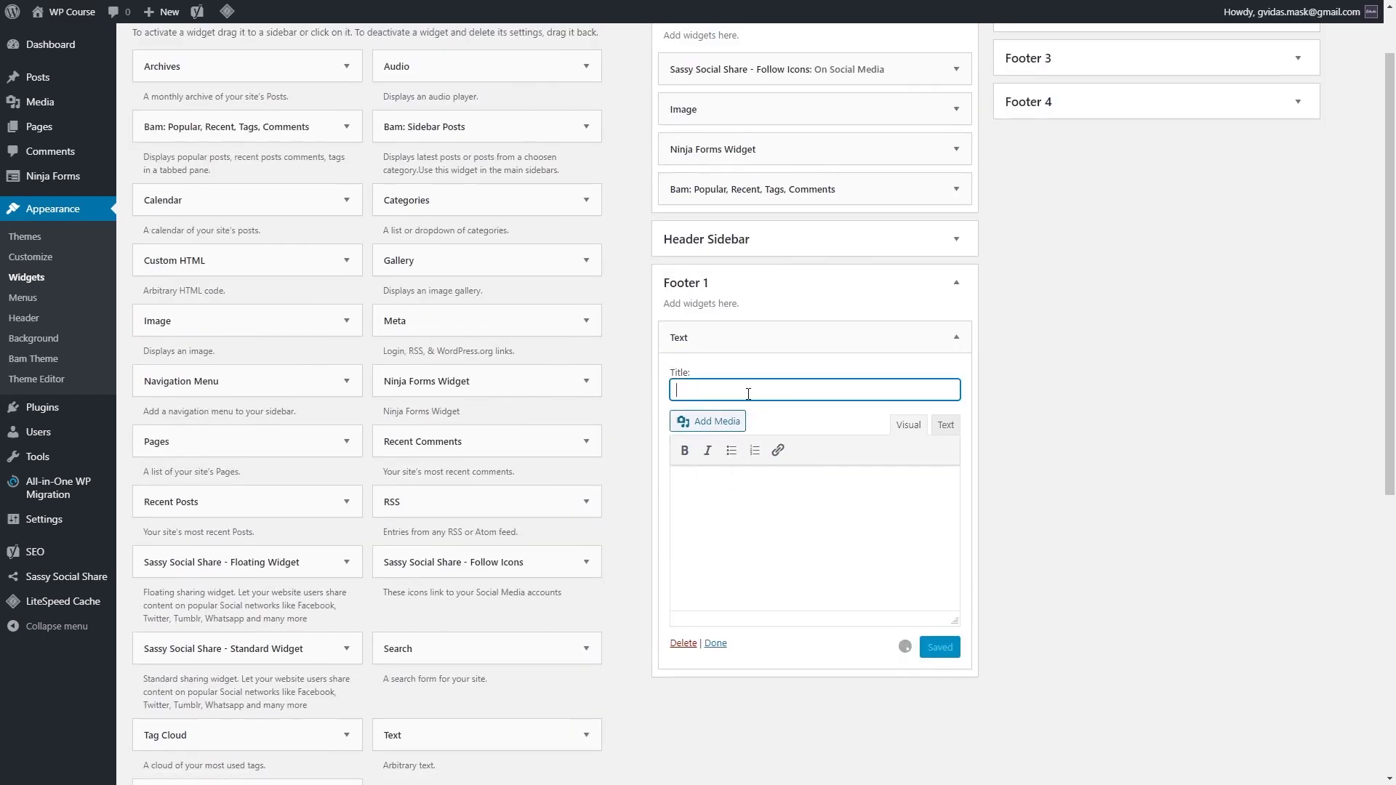
type("About WP Course")
left_click(771, 489)
type("We are here to teach you. We don't need no money we just want you to learn. You can do it!")
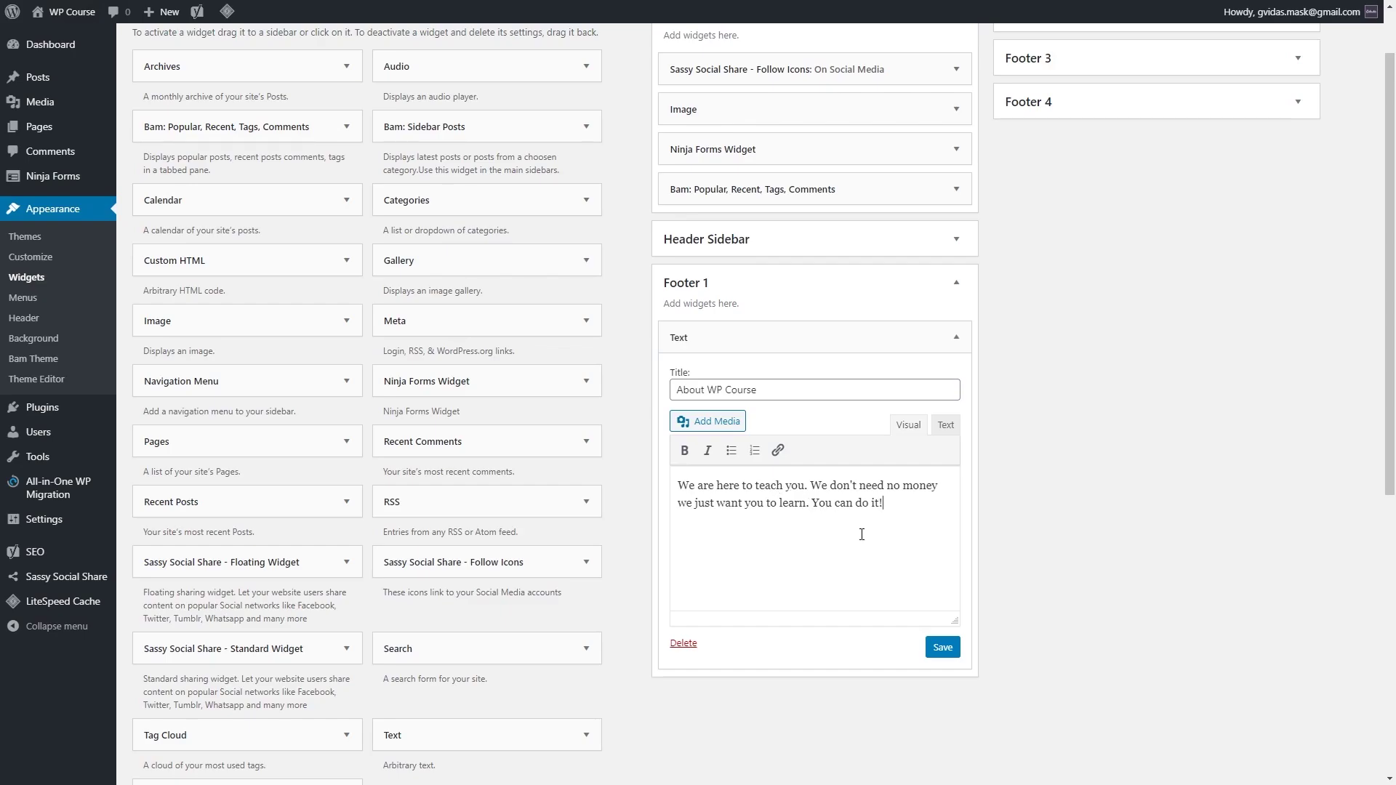
left_click(948, 653)
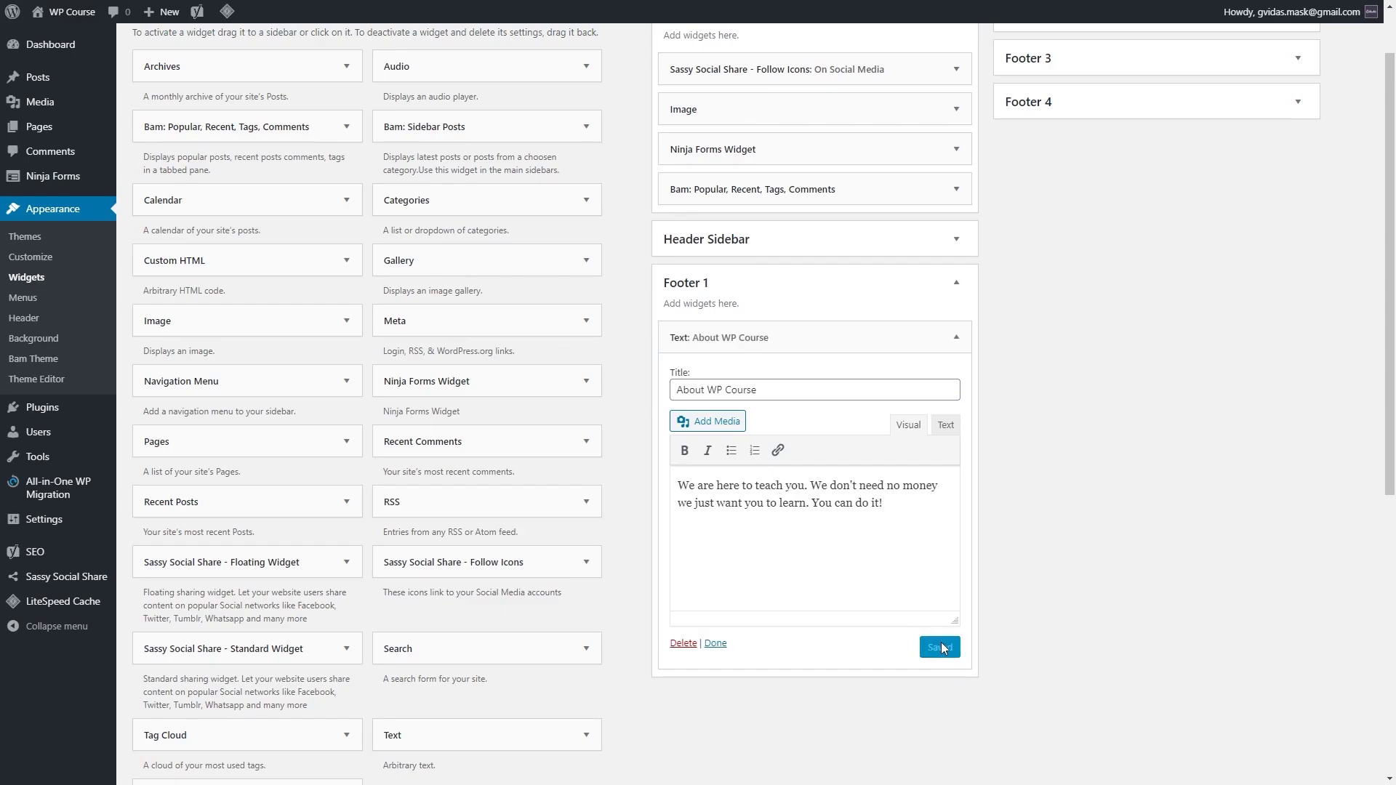
left_click(957, 338)
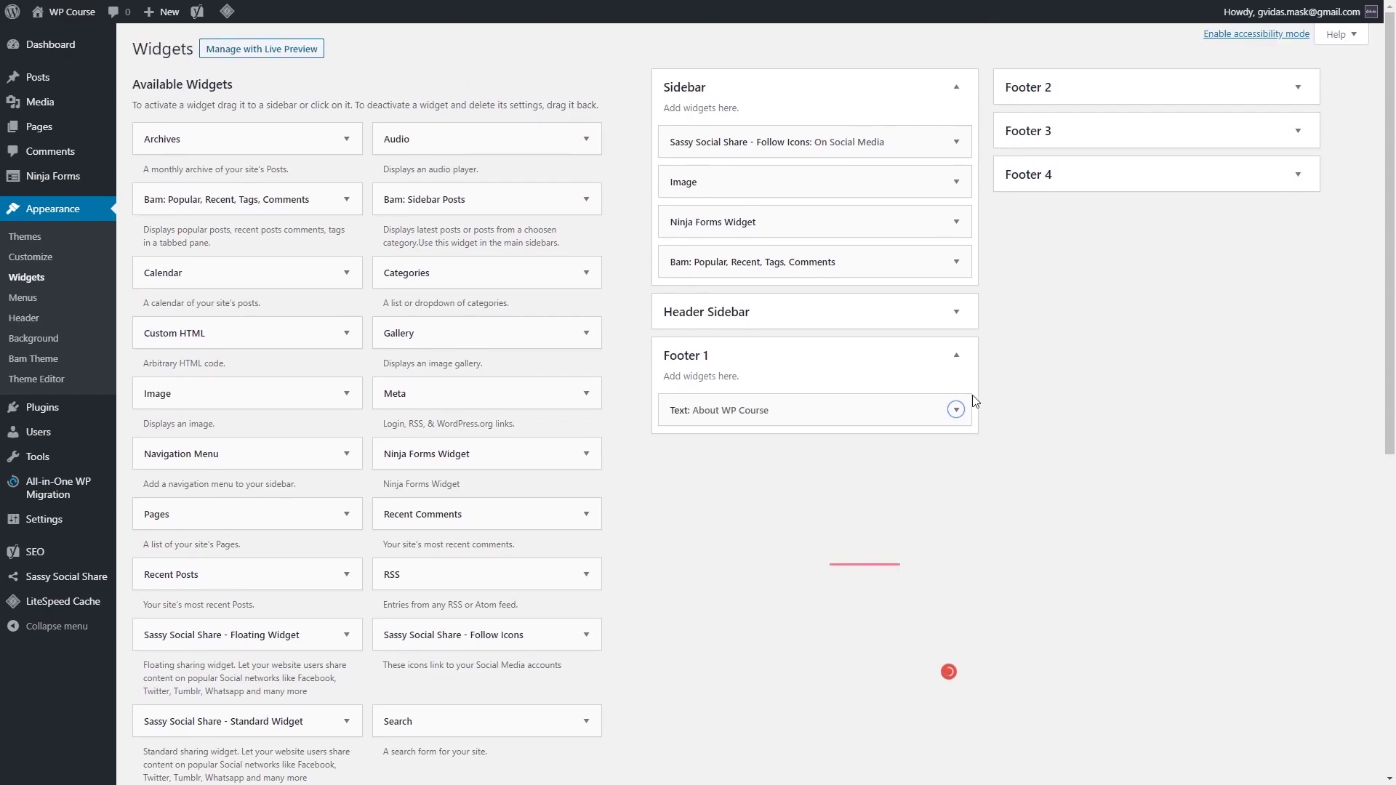
Step: Place a Pages widget in Footer 2, title it 'Website Links', and save
left_click(1275, 100)
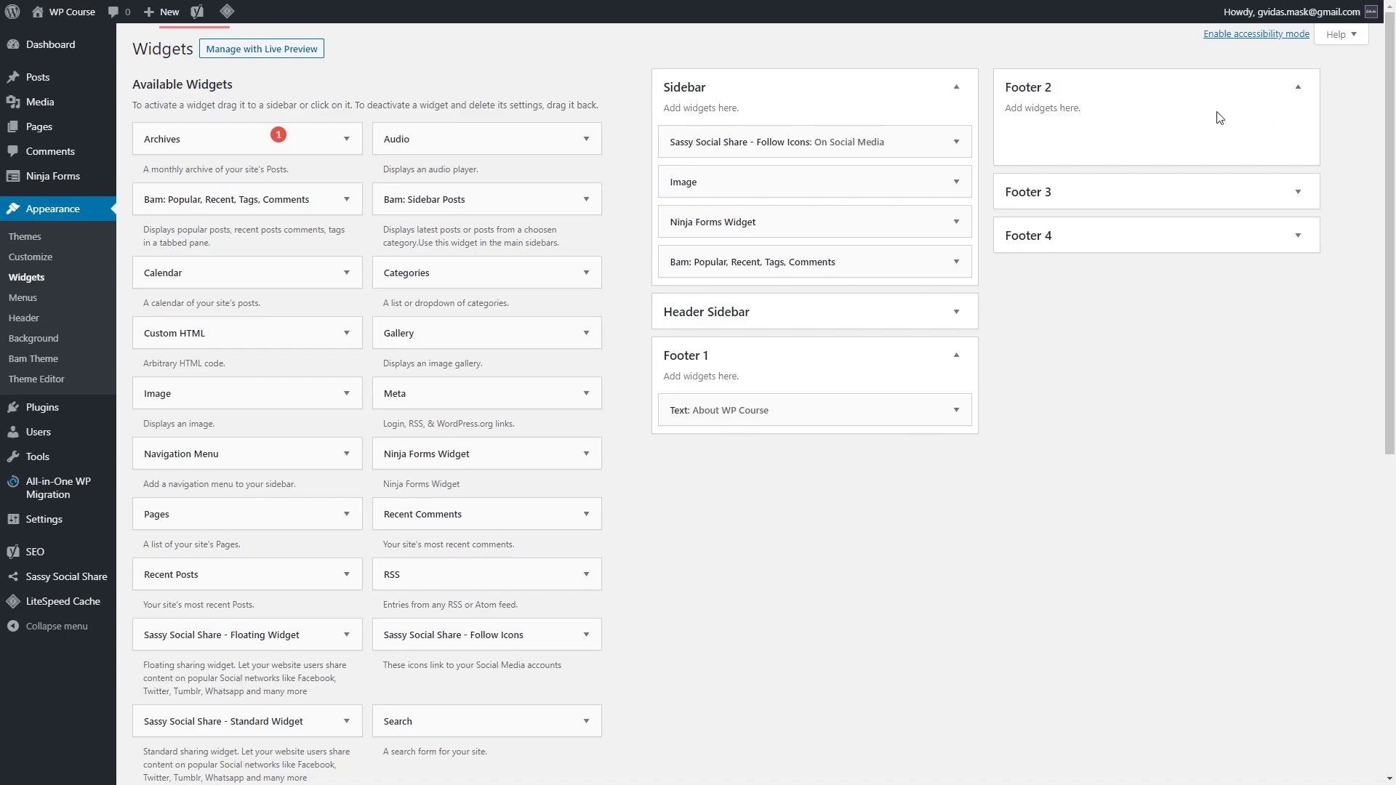
left_click(347, 515)
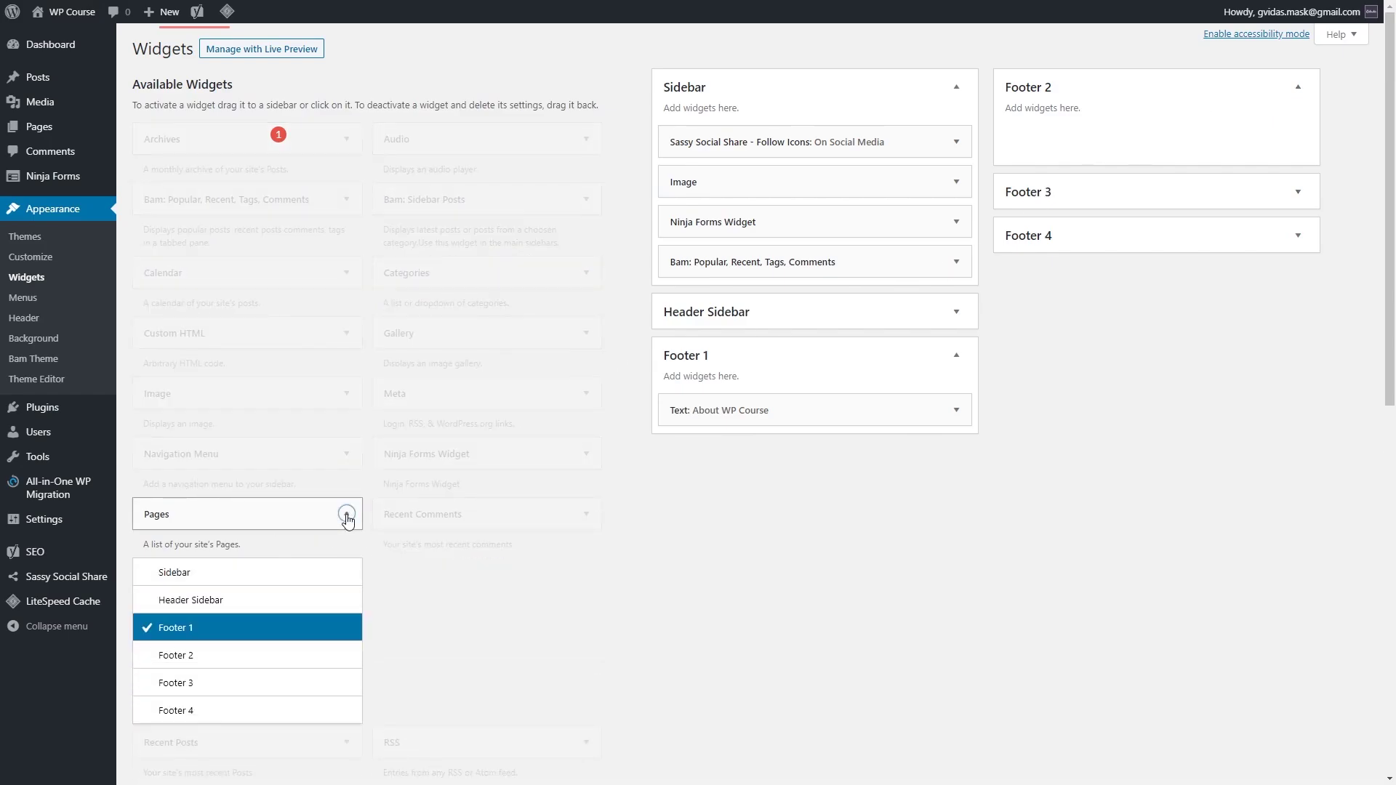
left_click(292, 657)
left_click(269, 743)
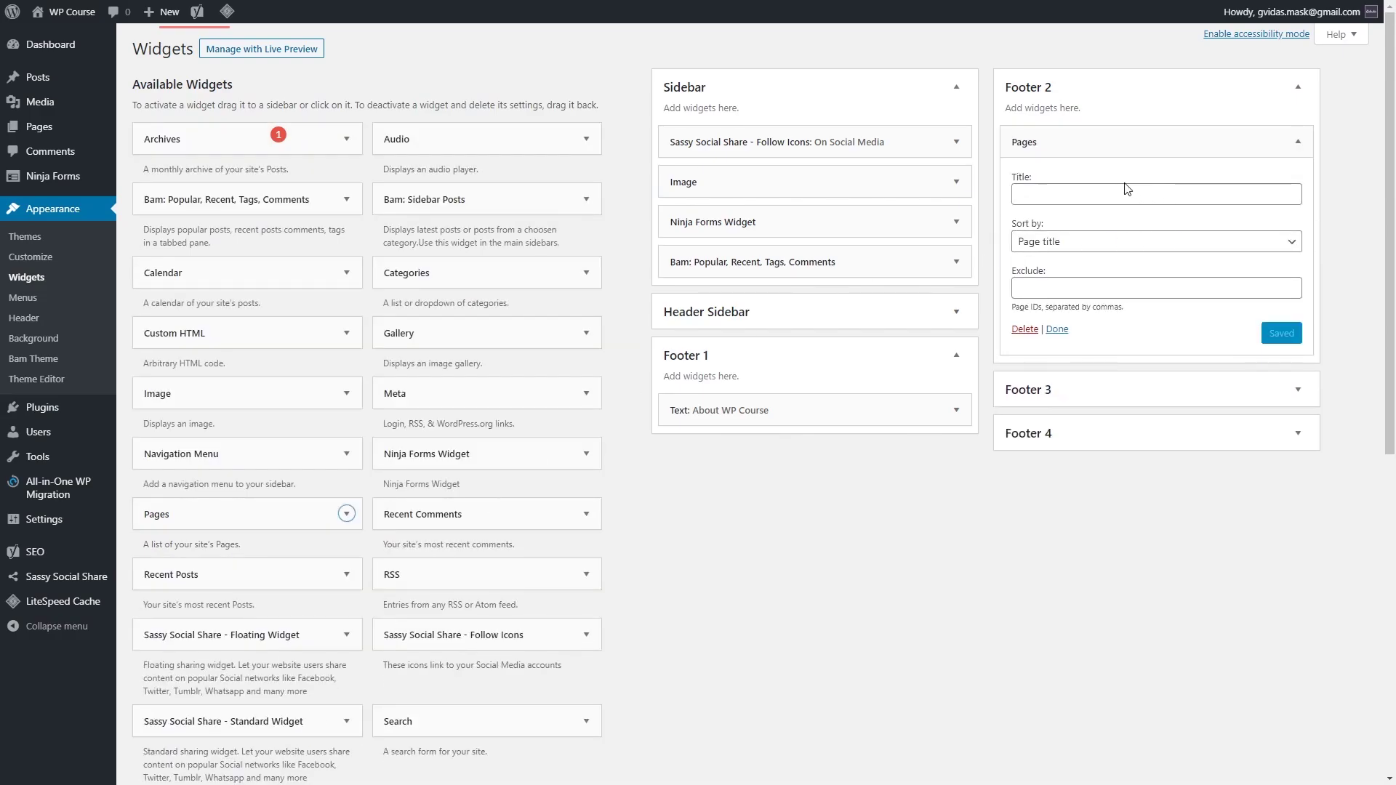
left_click(1127, 190)
type("Website Links")
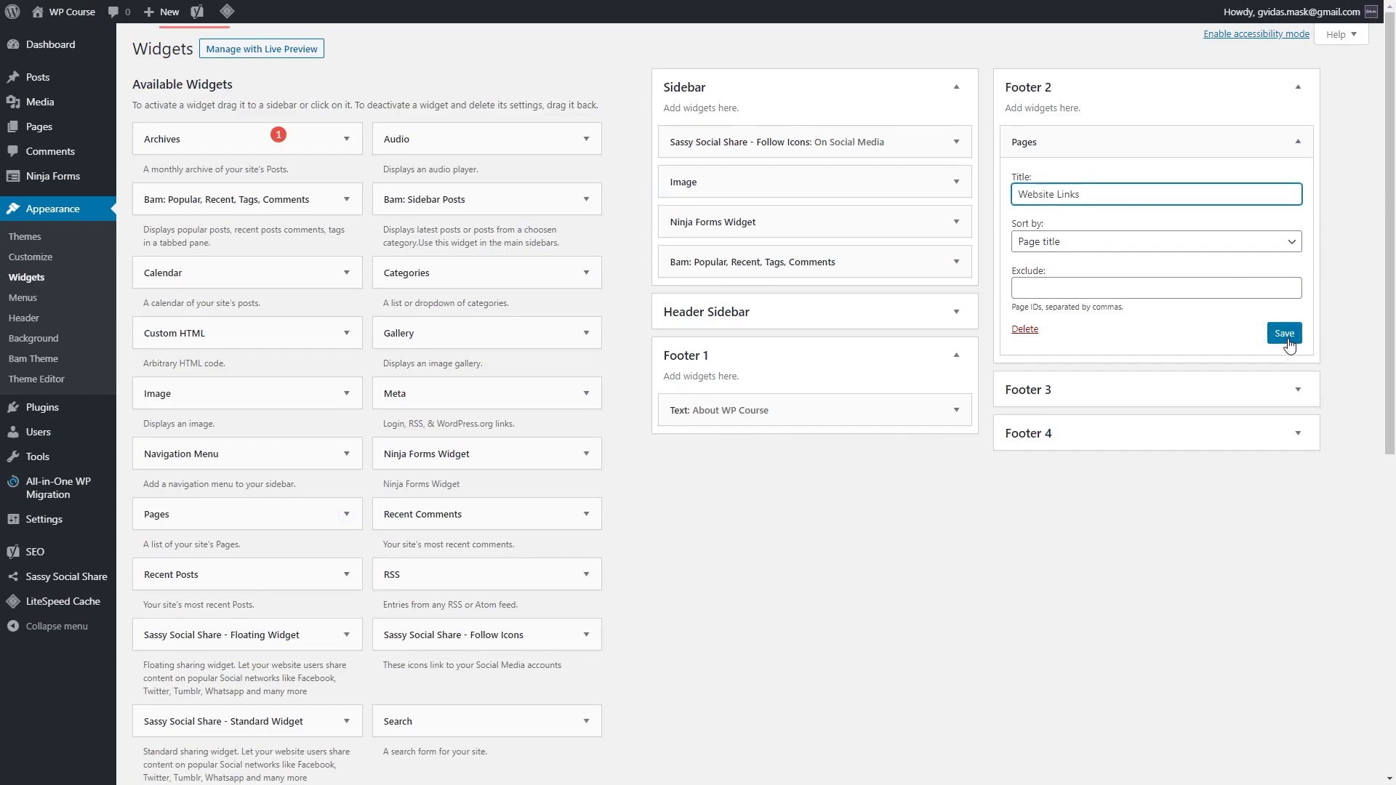
left_click(1283, 333)
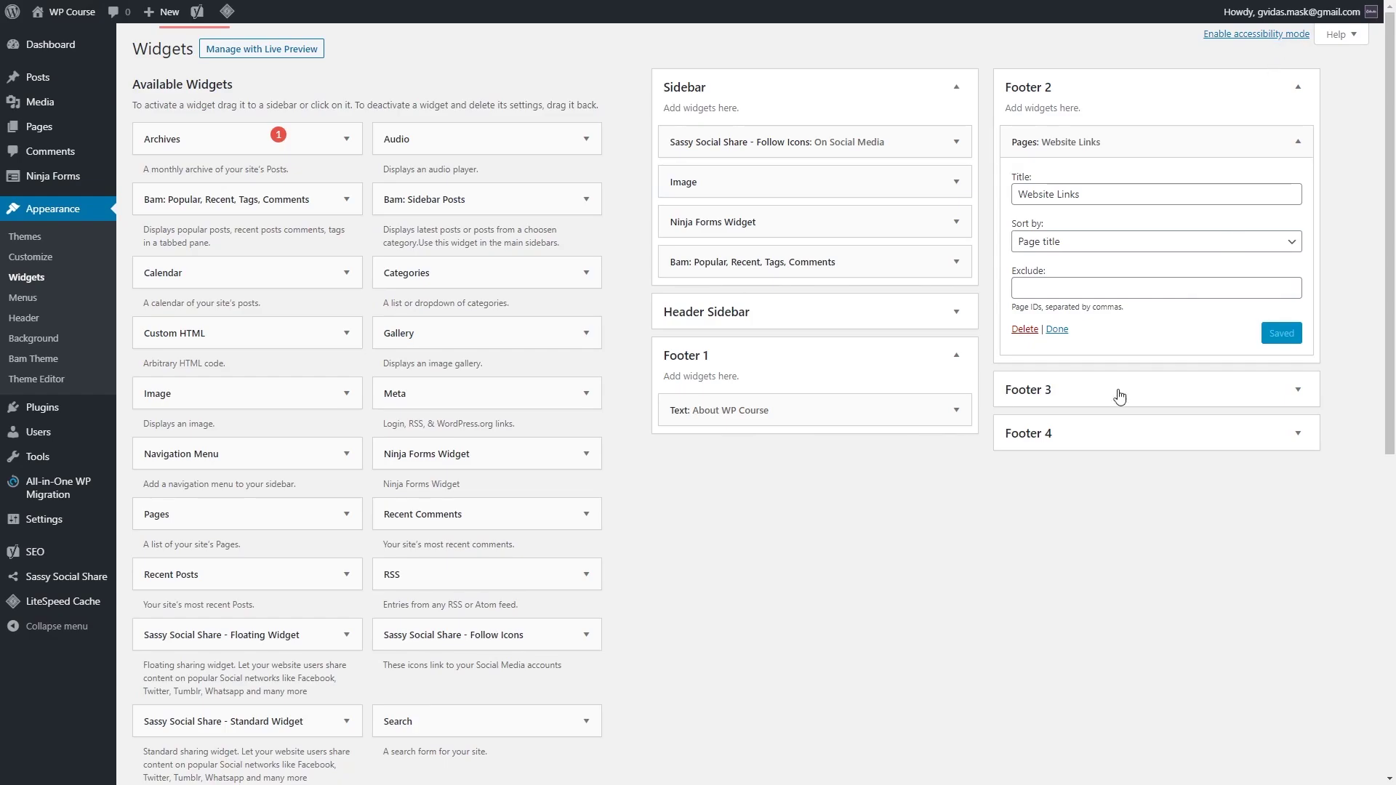
Step: Add the Sassy Social Share Follow Icons widget, titled Follow Us with # links, to Footer 3 and save it
left_click(587, 636)
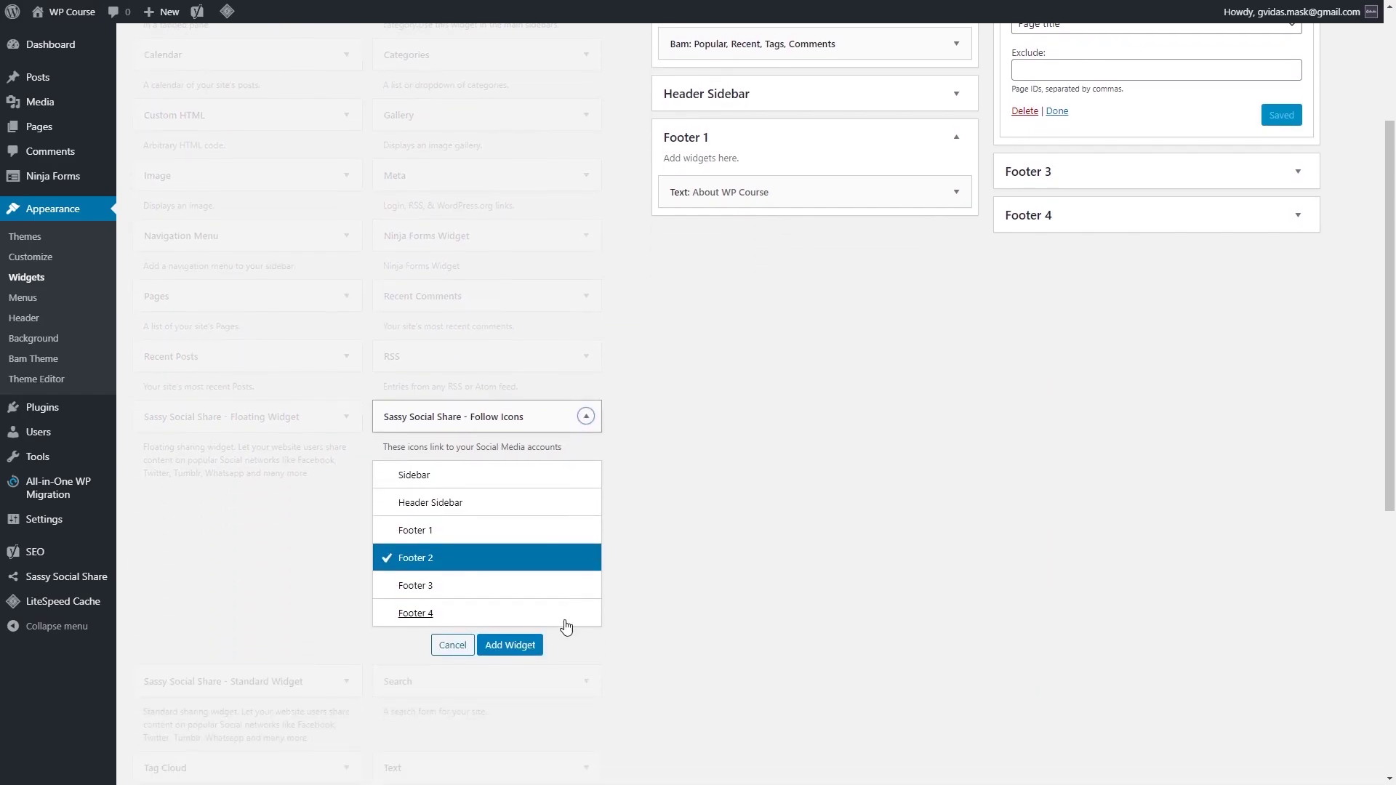
left_click(540, 580)
left_click(510, 645)
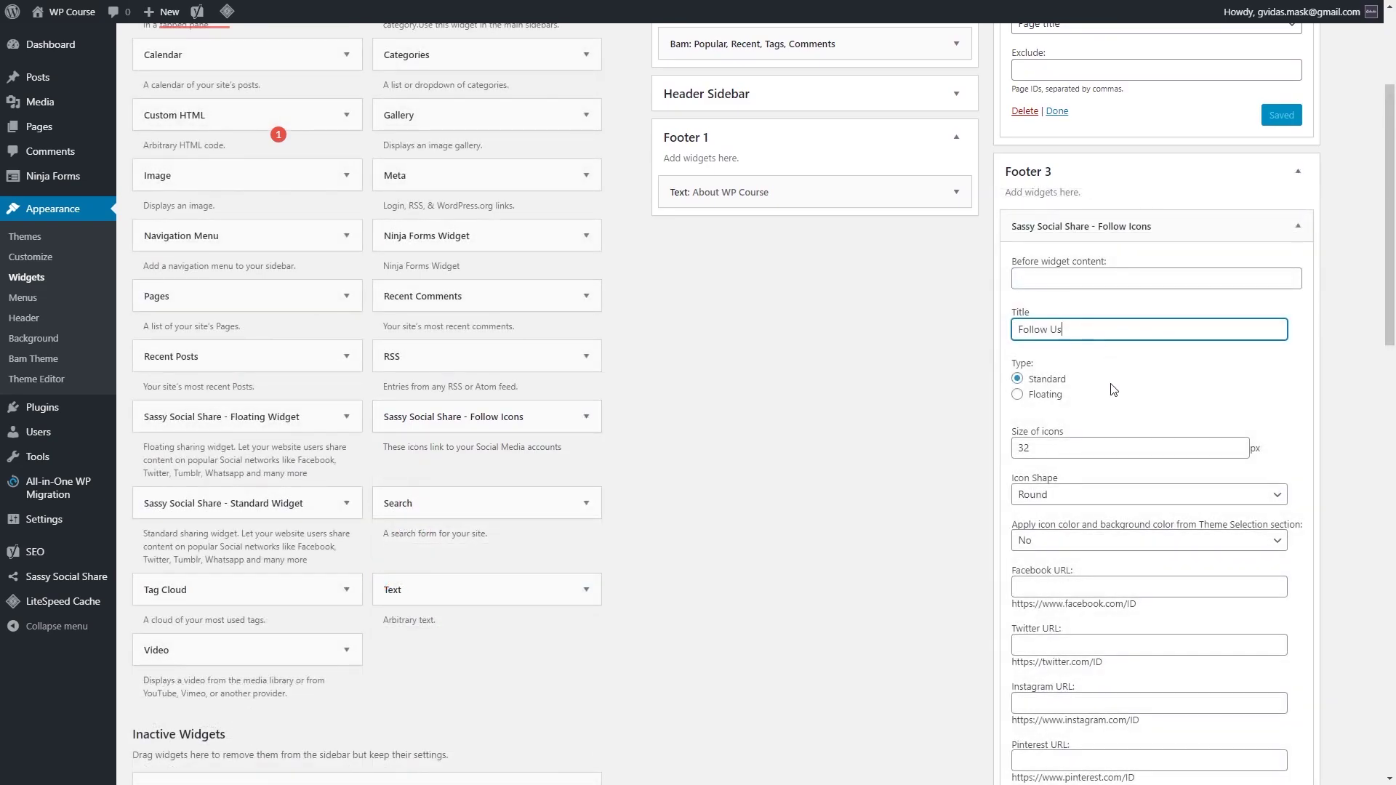
scroll(1113, 389, "down", 3)
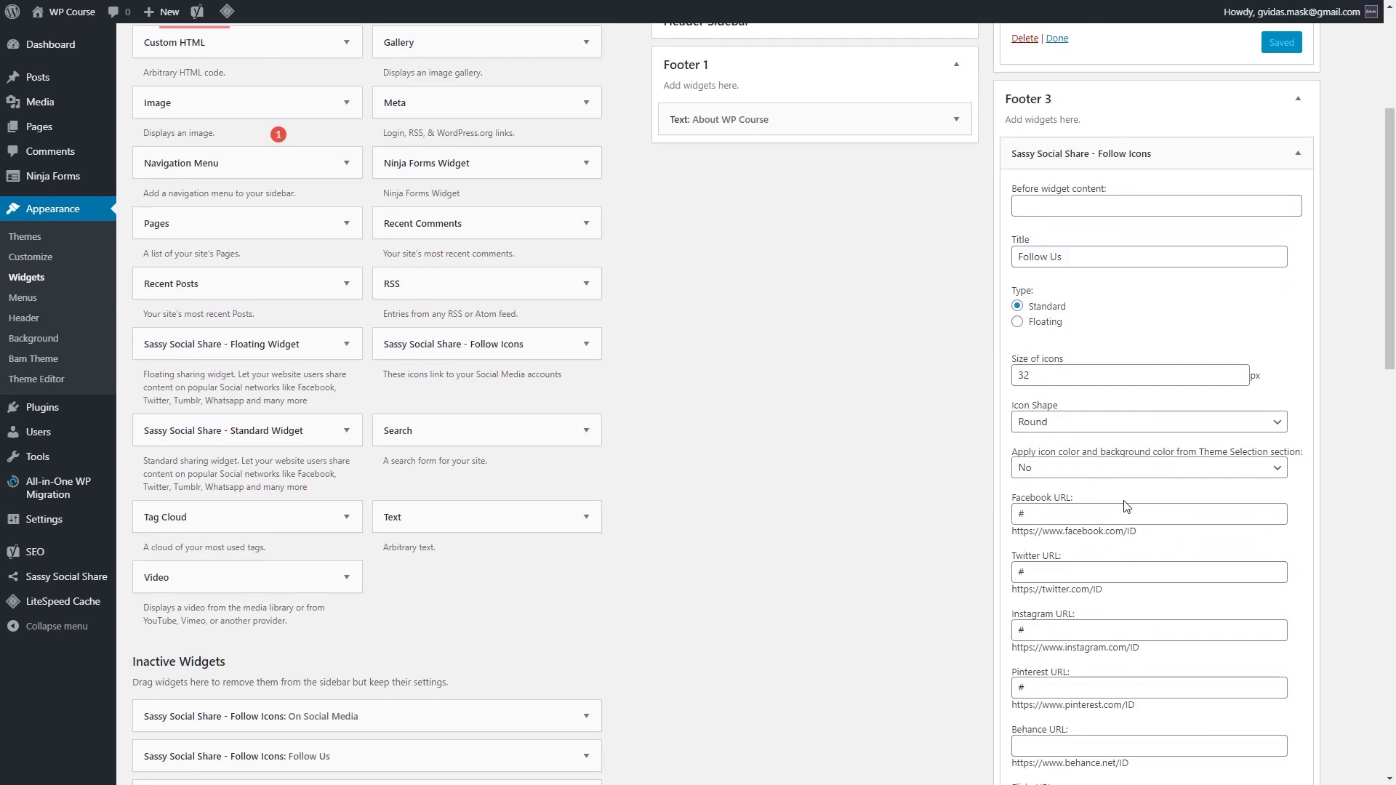
scroll(1125, 506, "down", 15)
left_click(1281, 668)
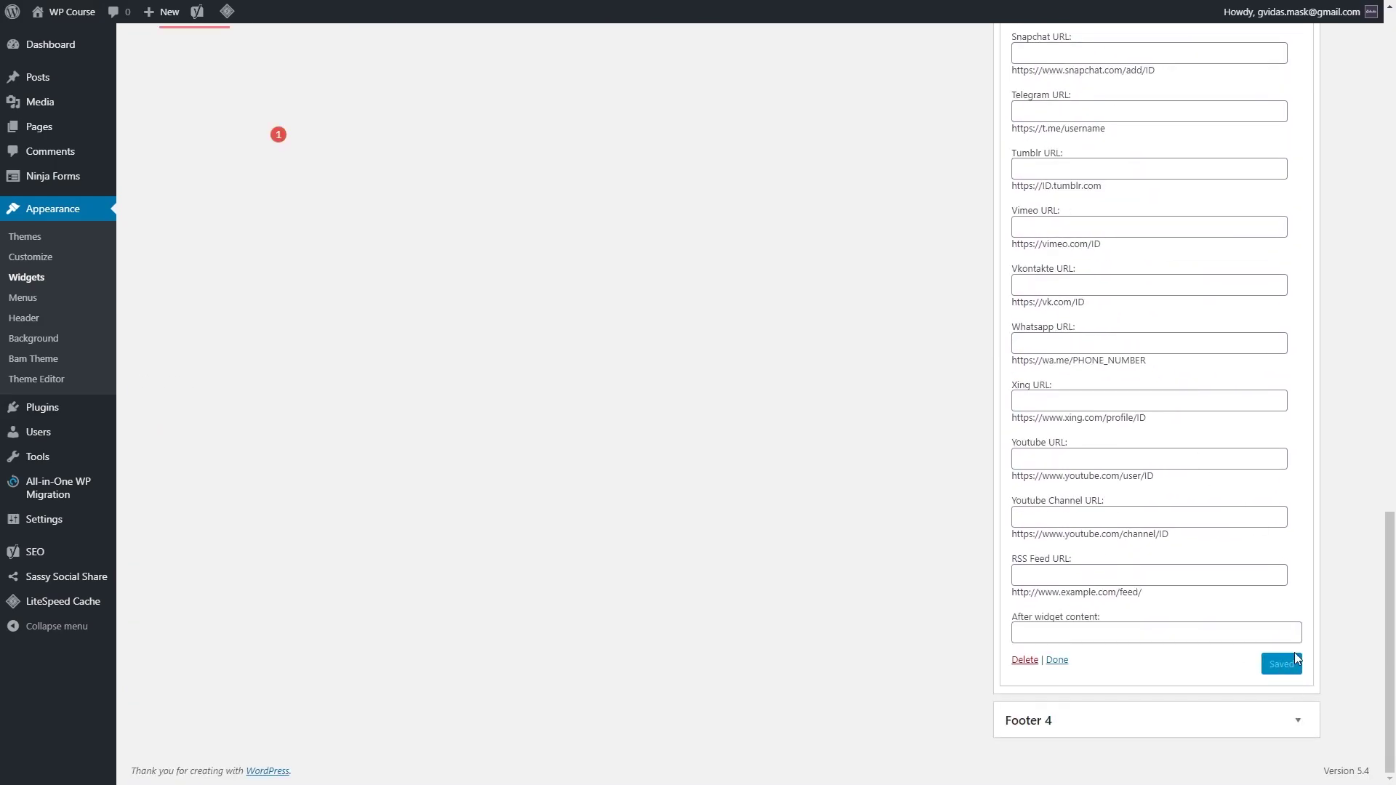
scroll(949, 540, "up", 15)
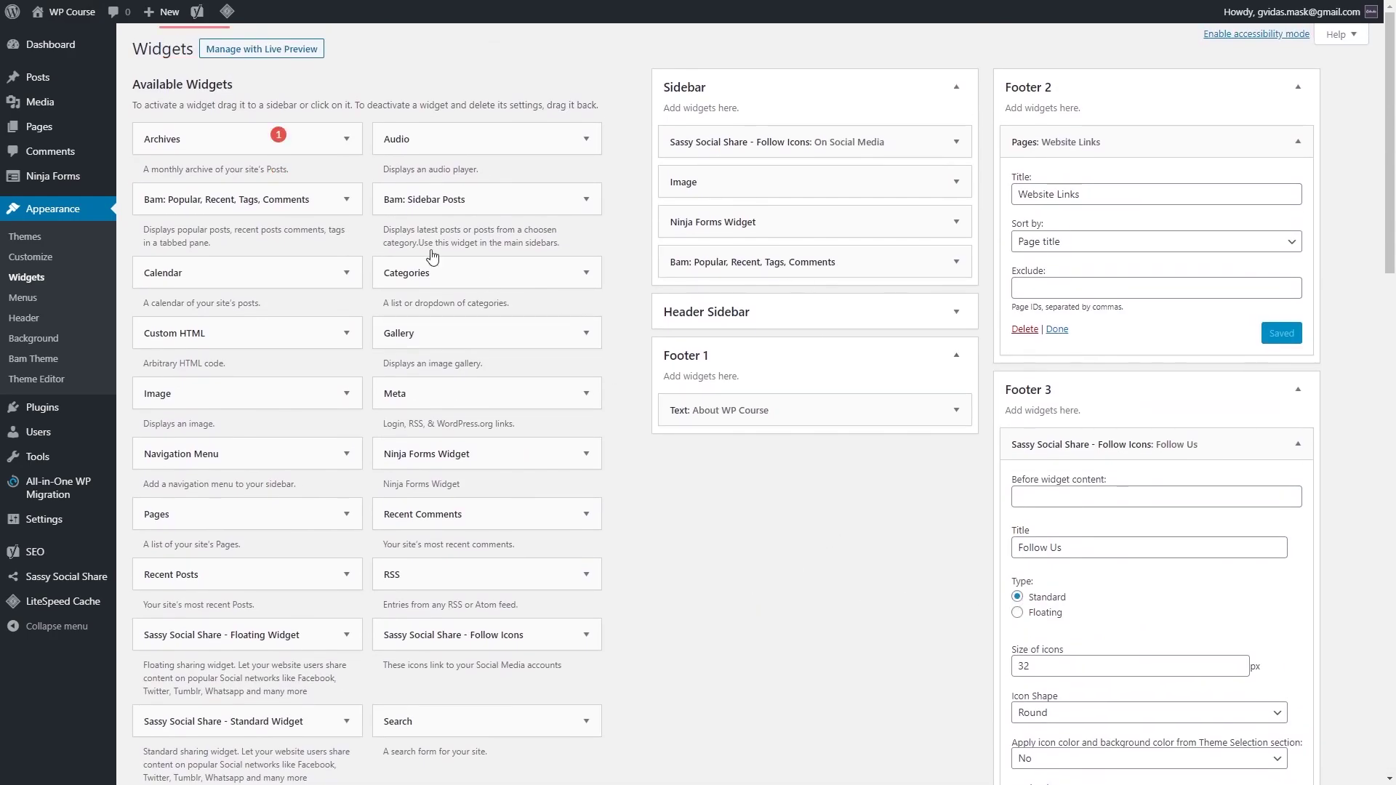
mouse_move(62, 13)
left_click(53, 38)
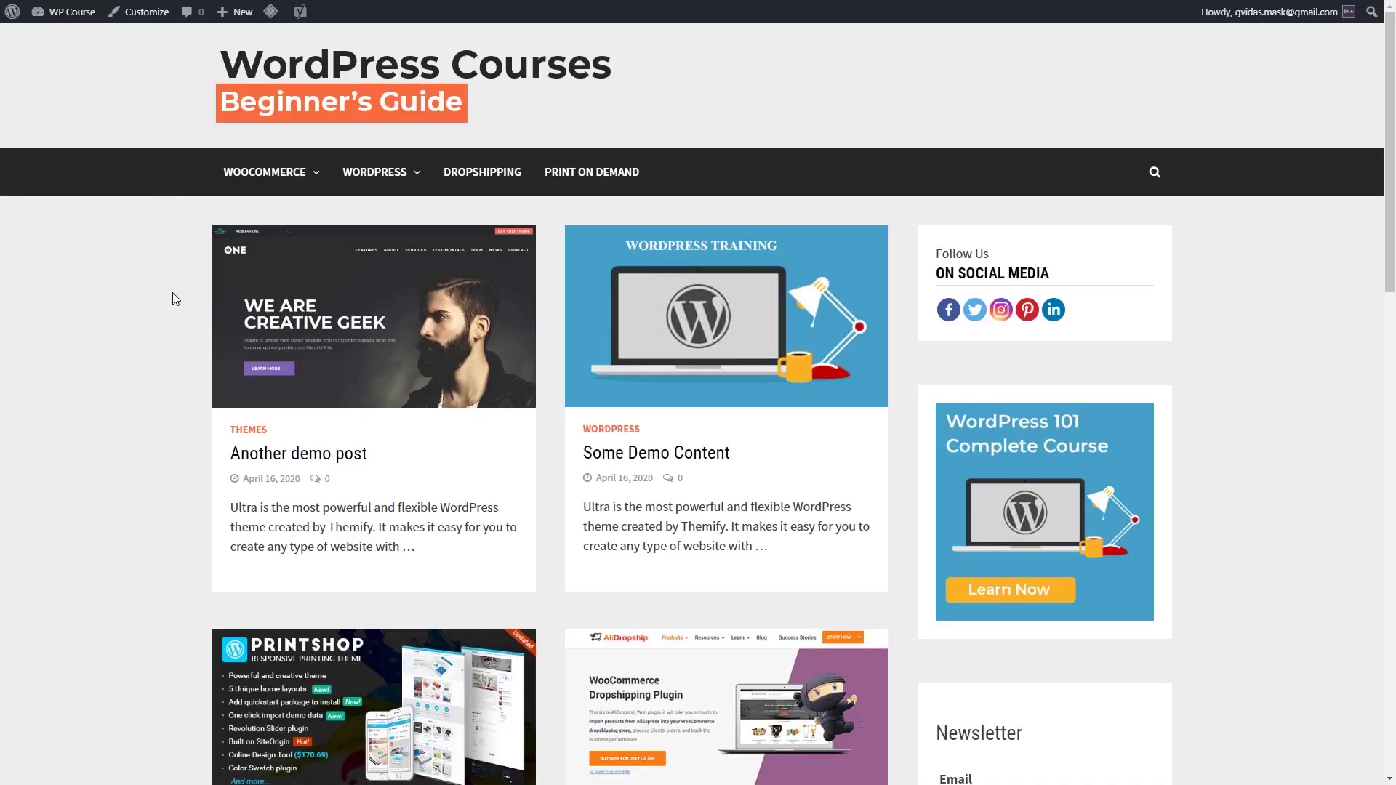
scroll(182, 291, "down", 7)
scroll(192, 282, "down", 10)
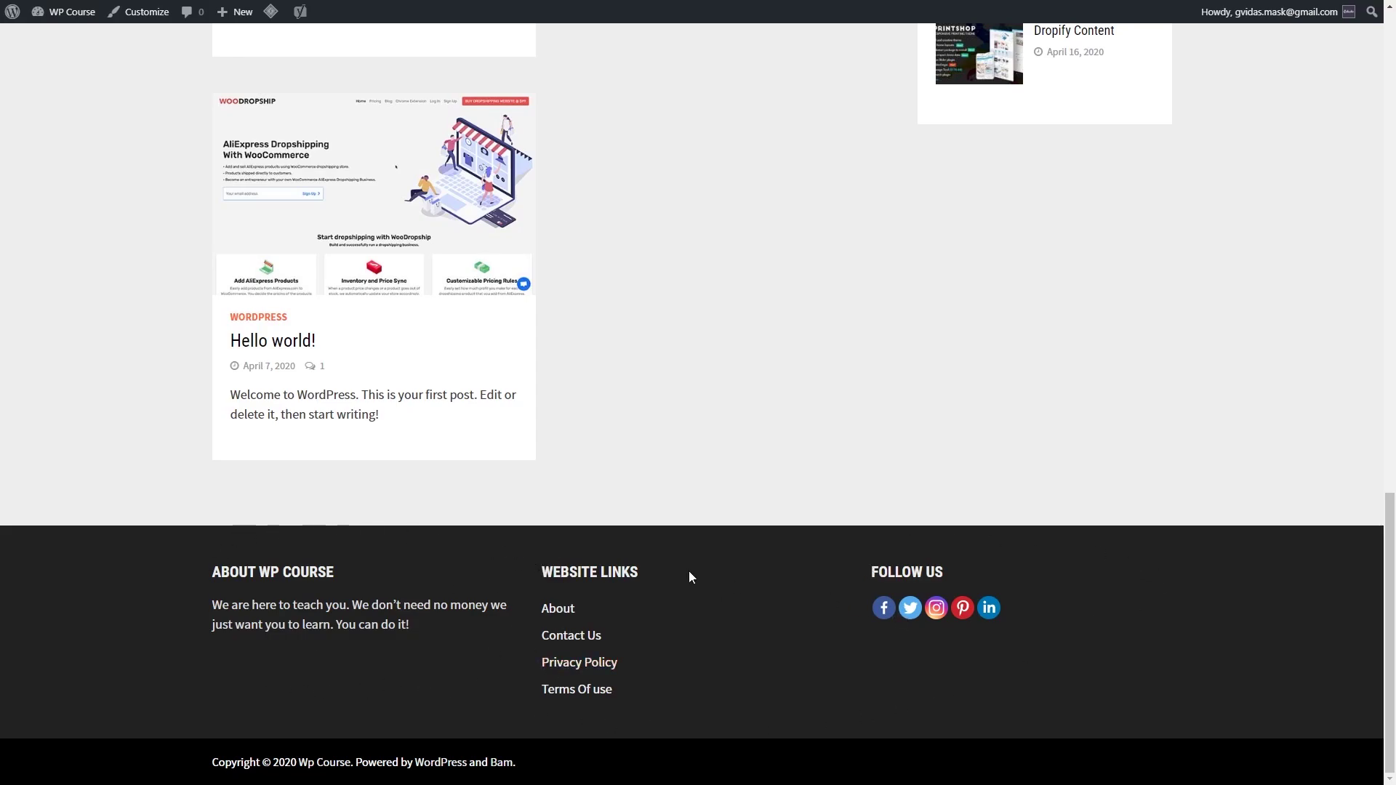
scroll(710, 595, "up", 15)
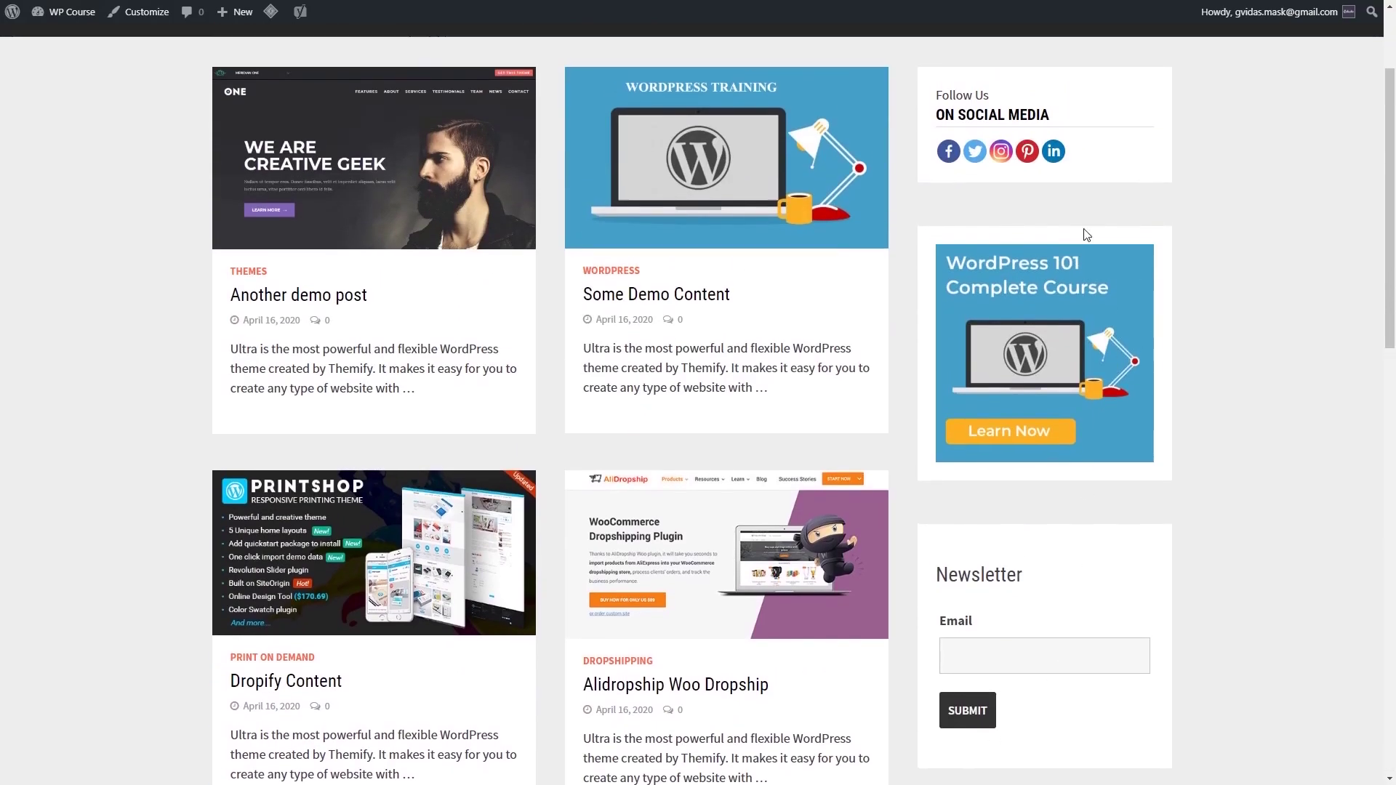
scroll(1088, 254, "down", 16)
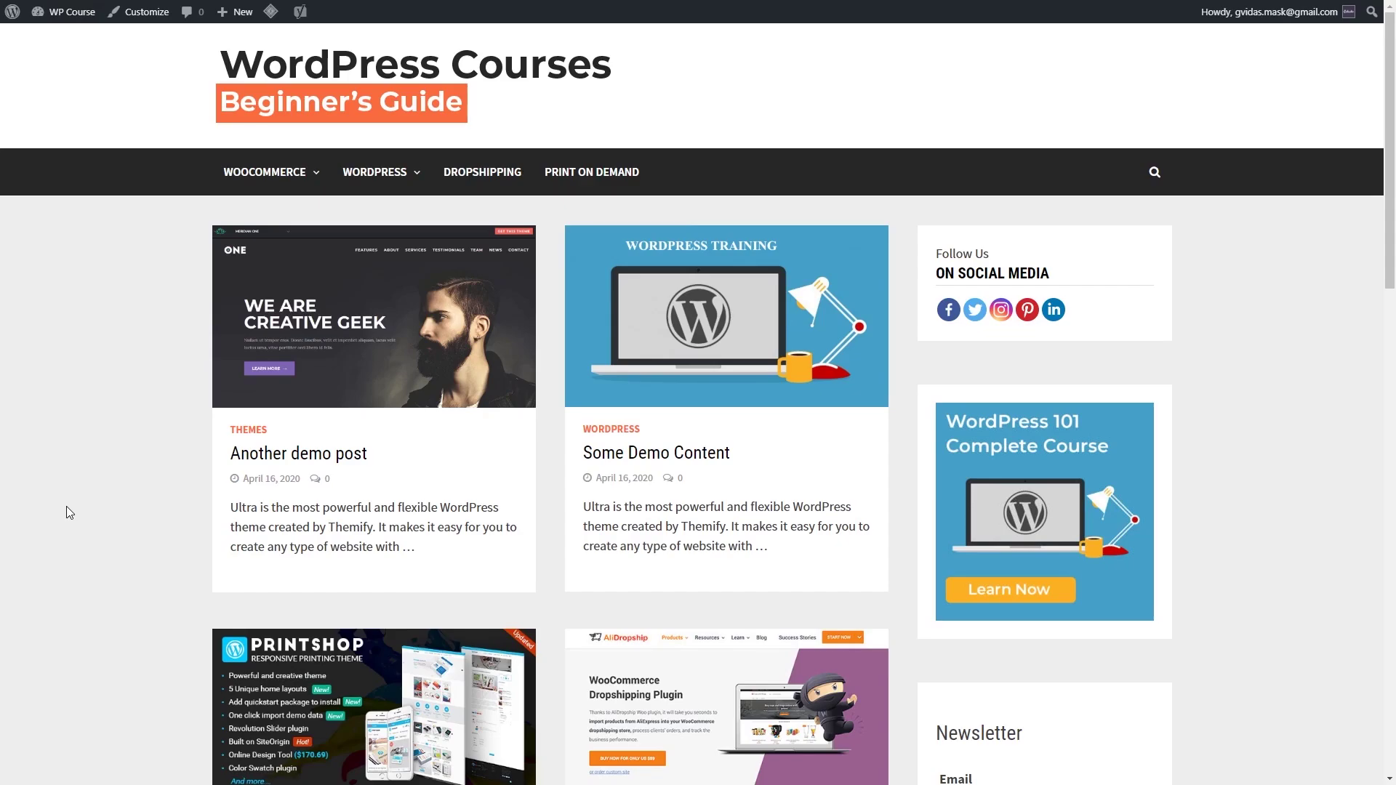
scroll(164, 483, "down", 10)
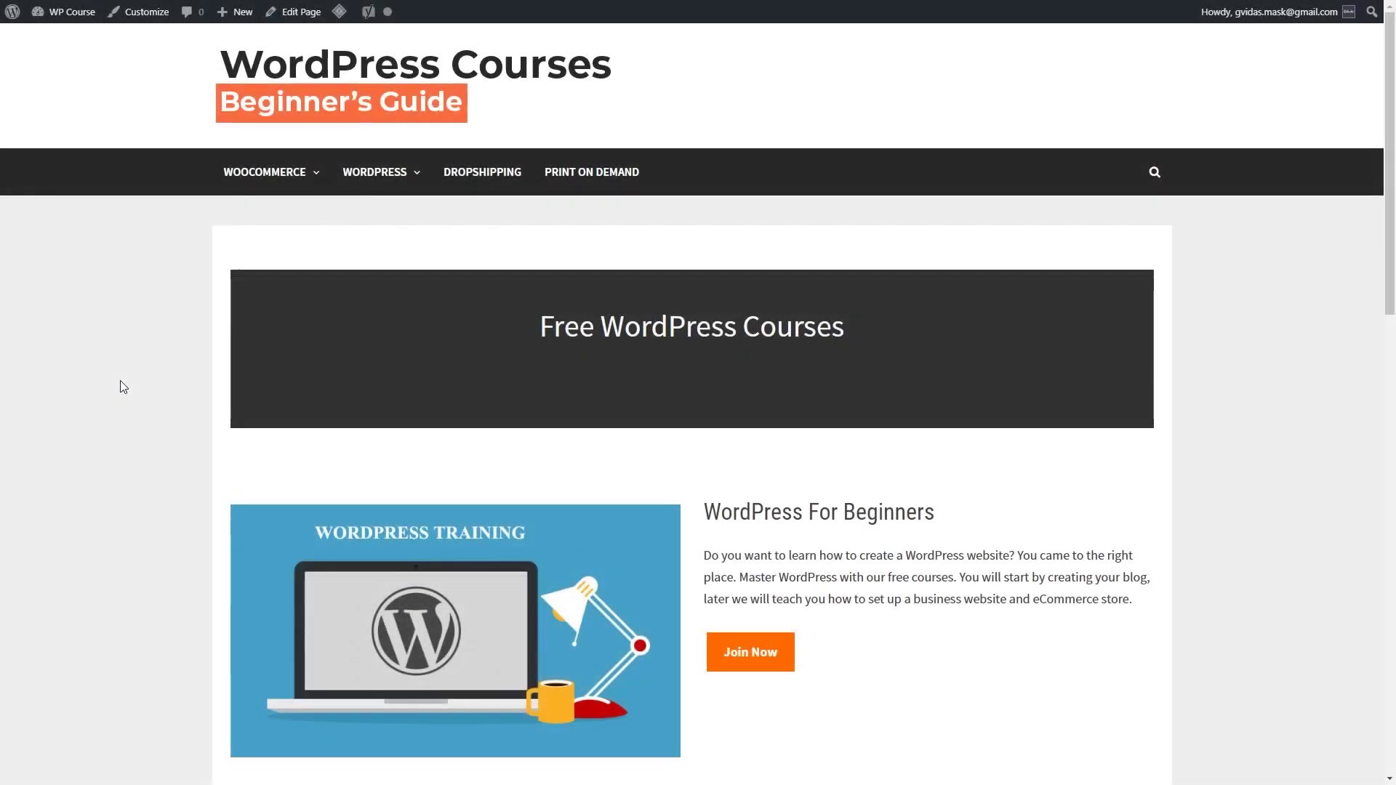
scroll(120, 381, "down", 8)
scroll(121, 386, "down", 4)
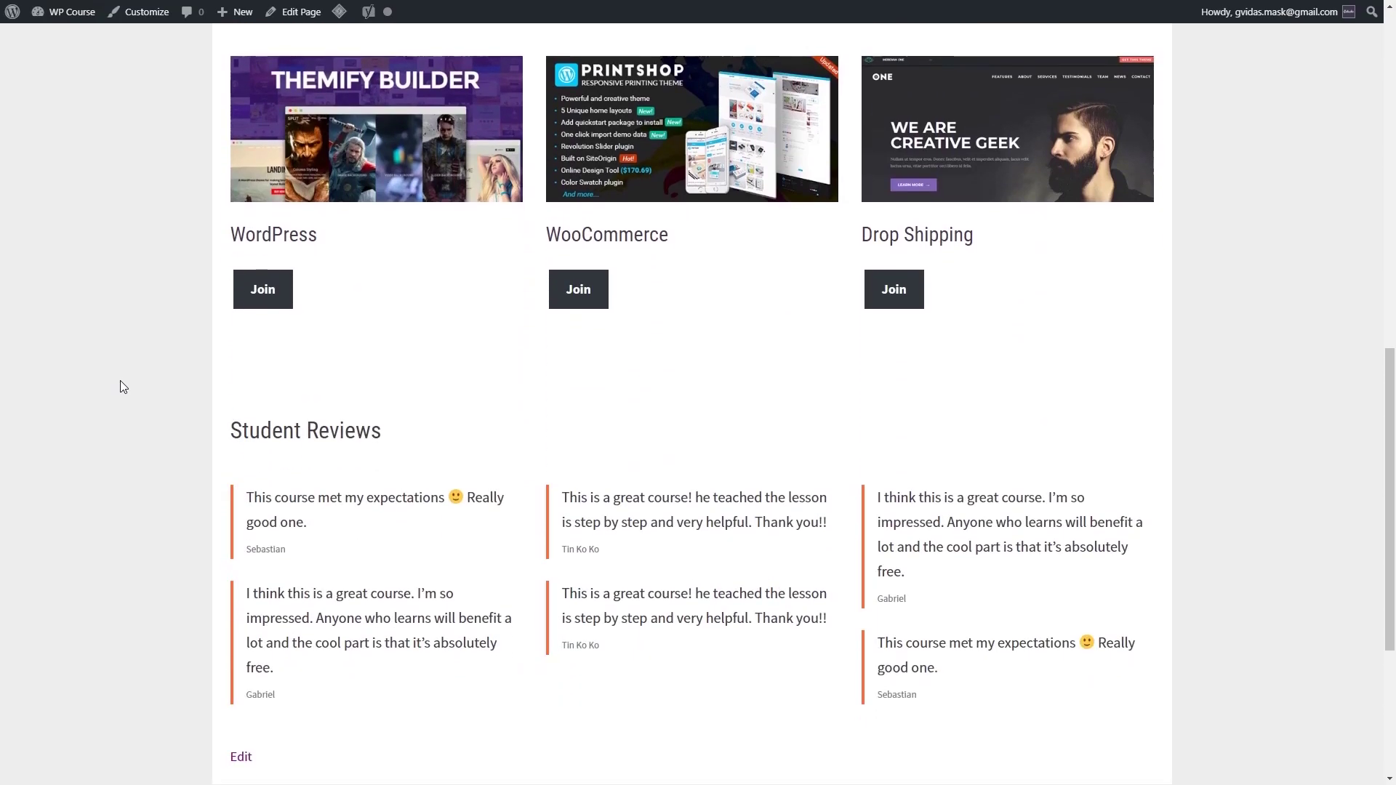
scroll(104, 205, "up", 12)
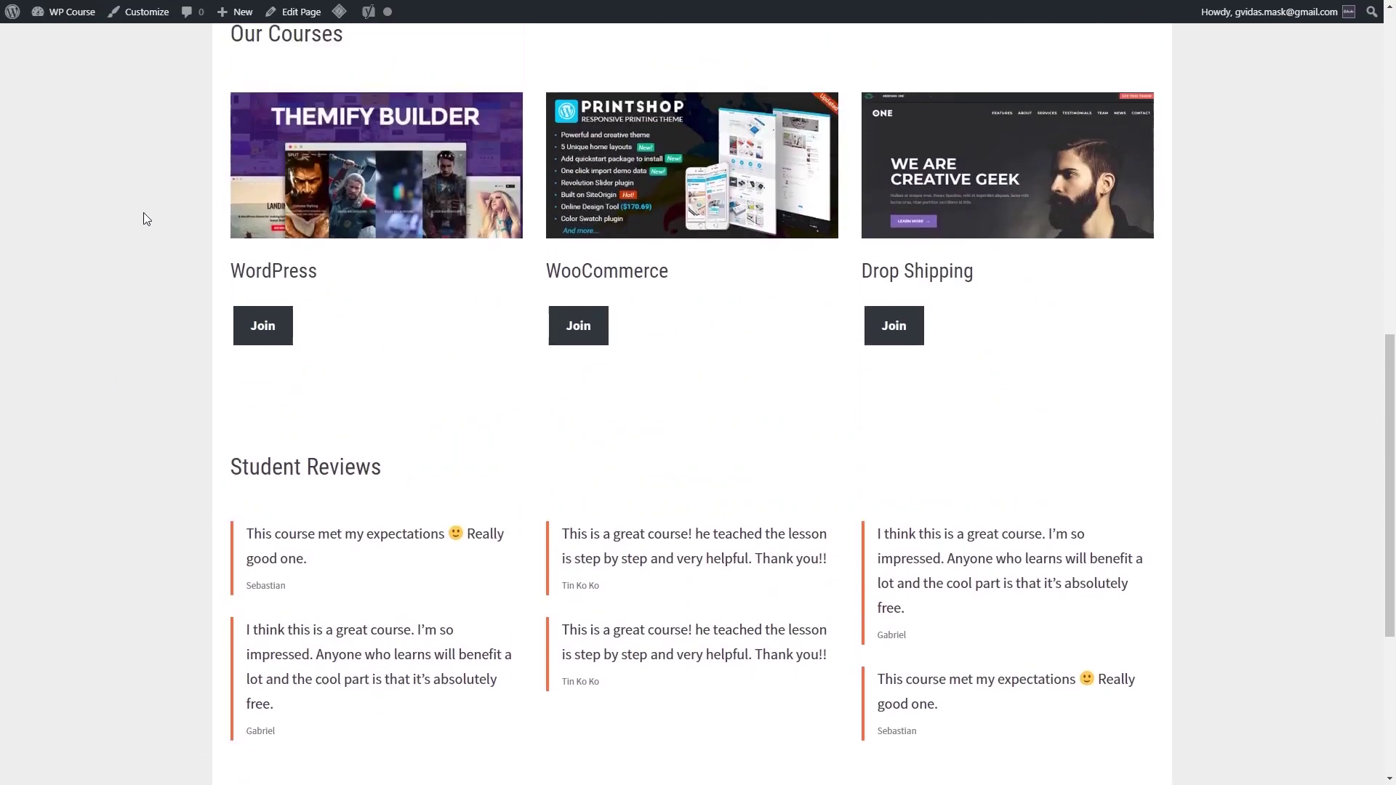
scroll(164, 402, "up", 1)
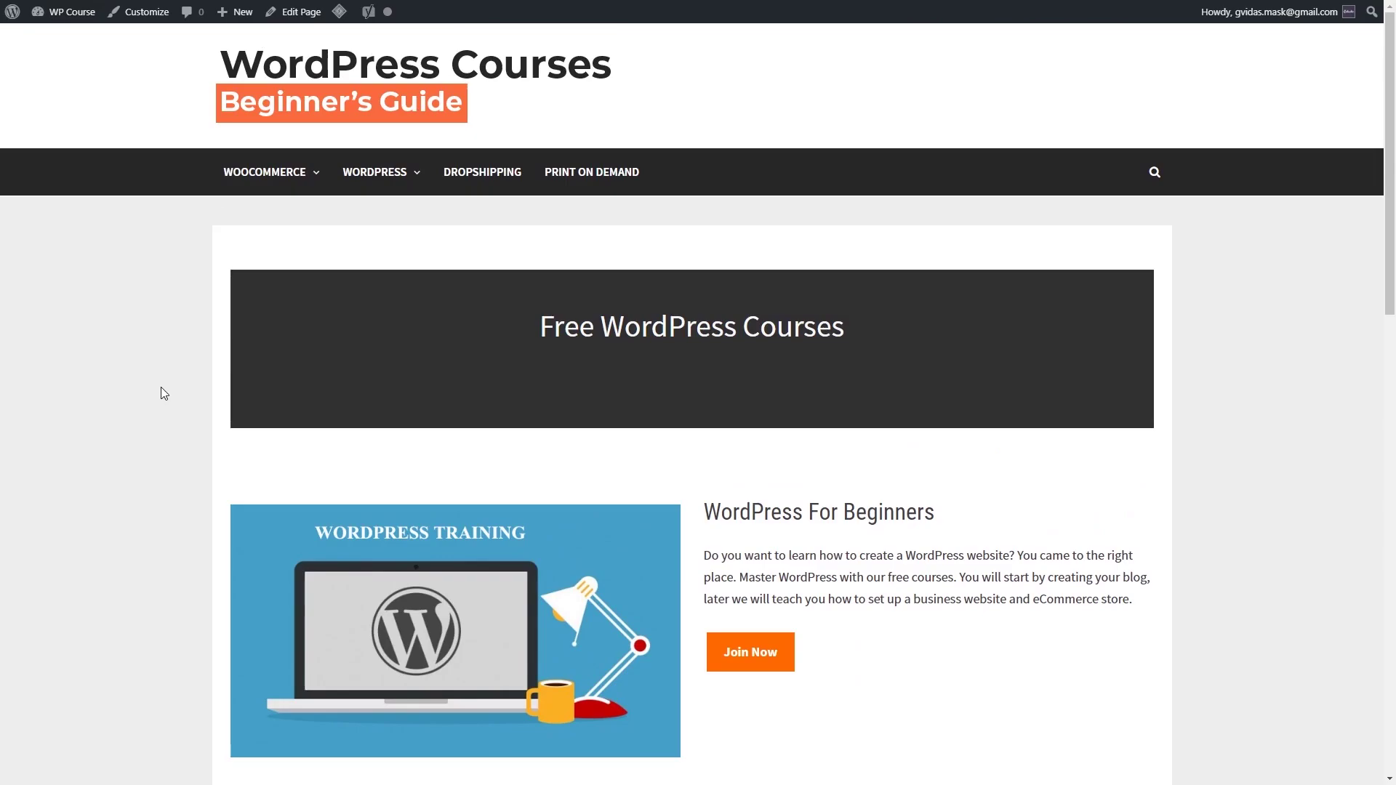
mouse_move(67, 12)
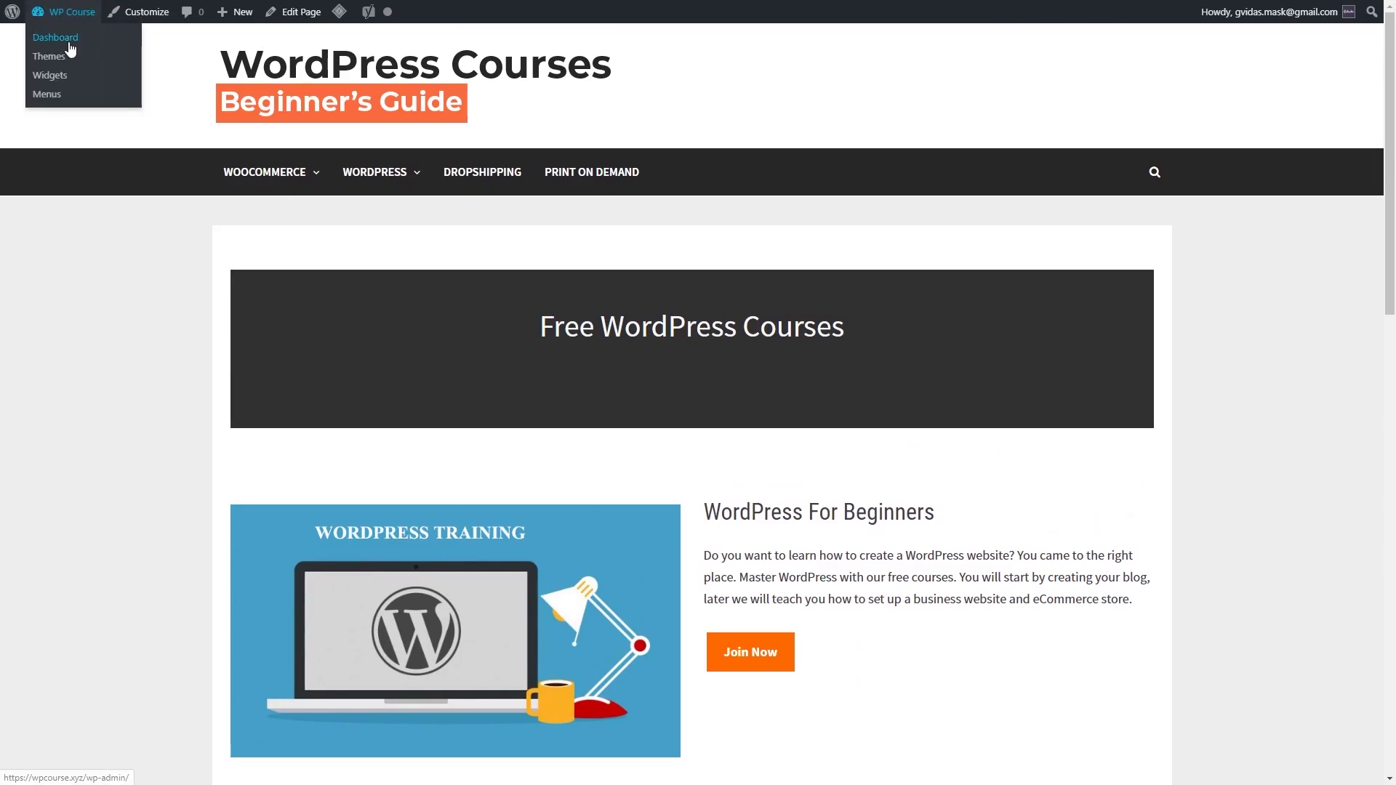
Step: Open the untitled homepage in the block editor and inspect its cover, spacer, heading and paragraph blocks
left_click(70, 44)
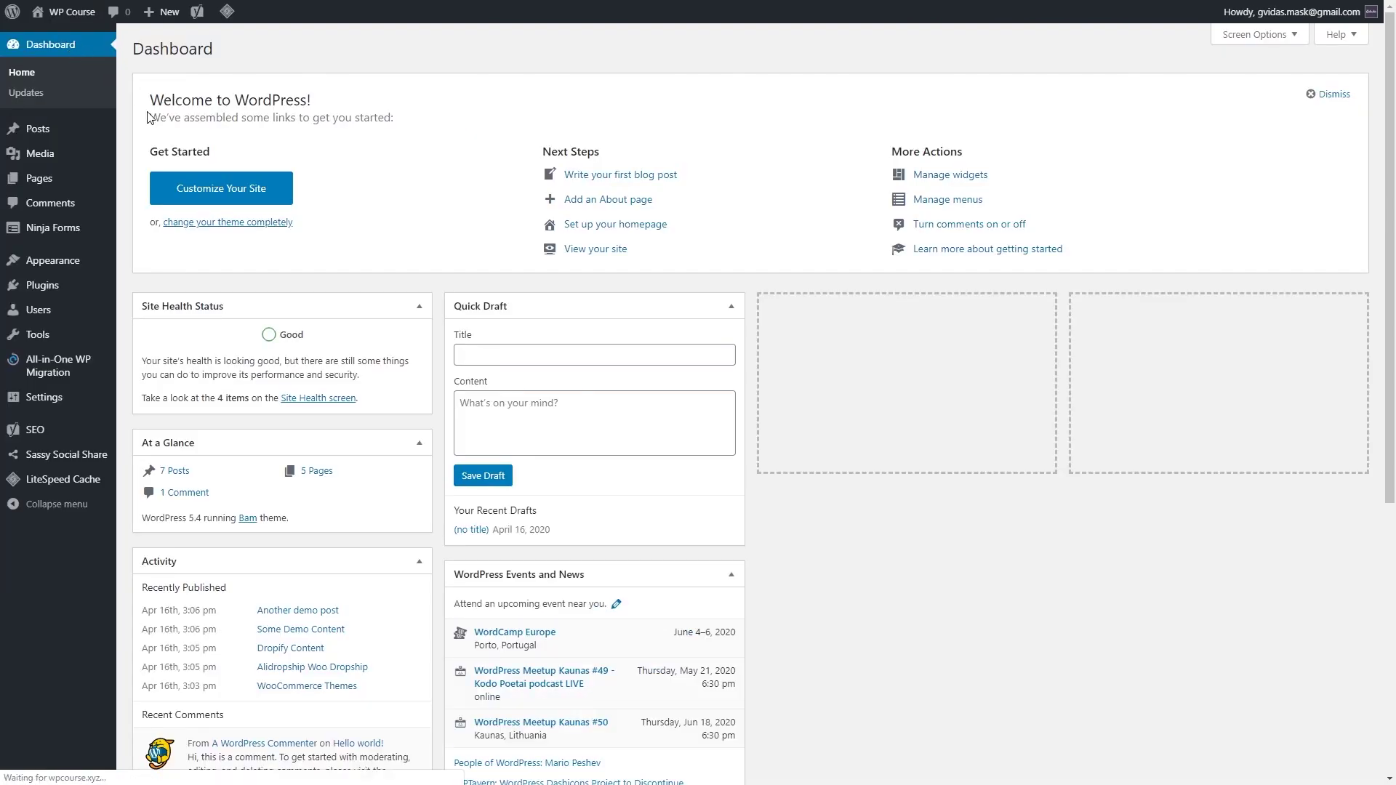
mouse_move(15, 186)
left_click(146, 202)
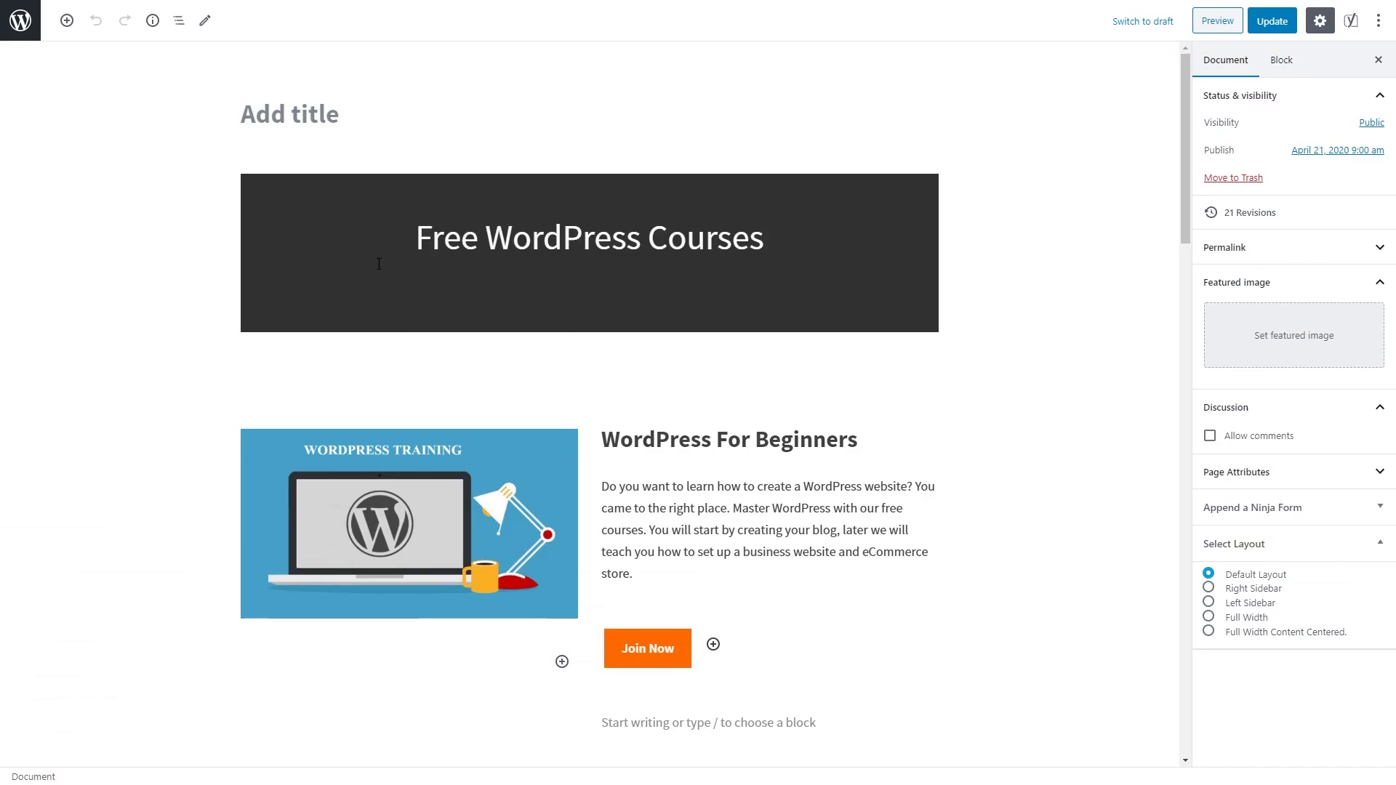
scroll(309, 324, "down", 15)
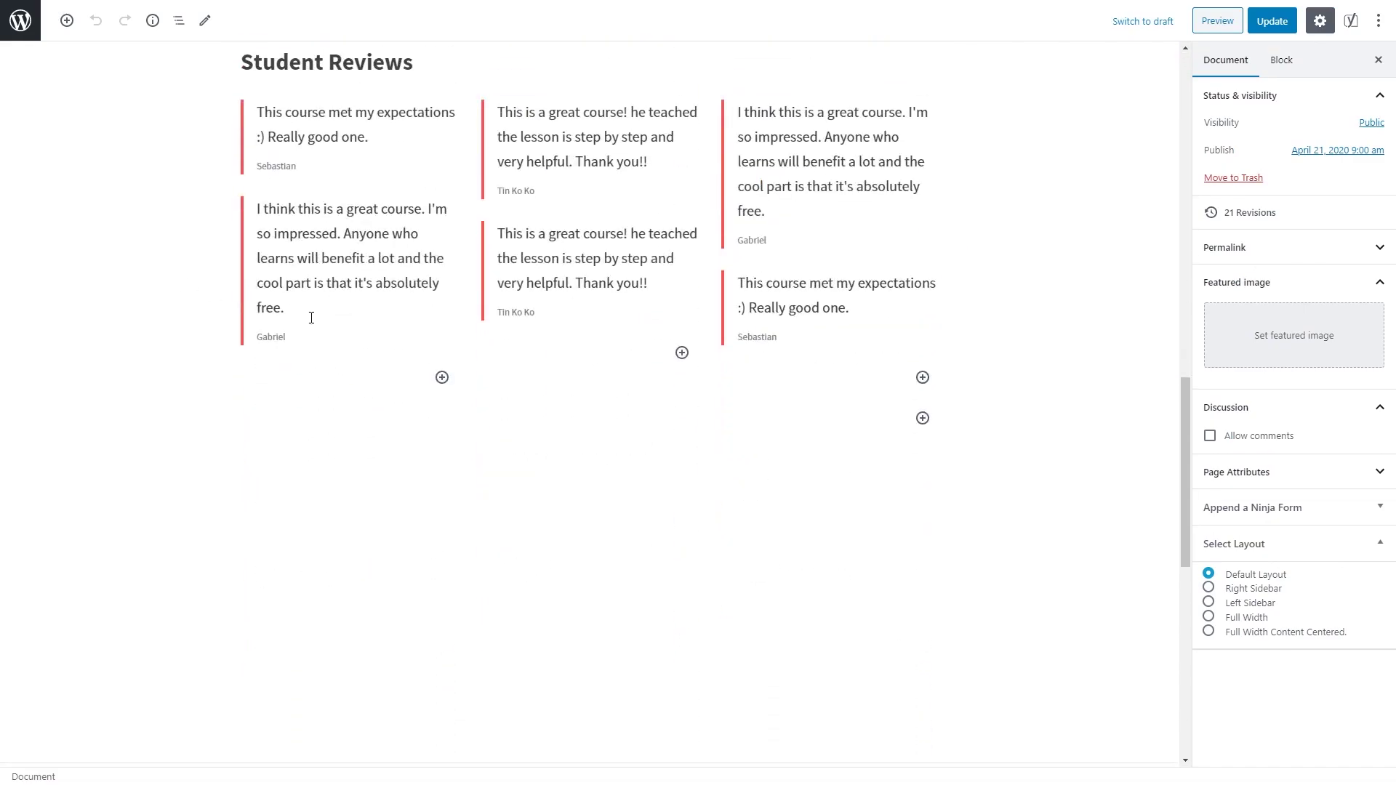
scroll(311, 318, "up", 15)
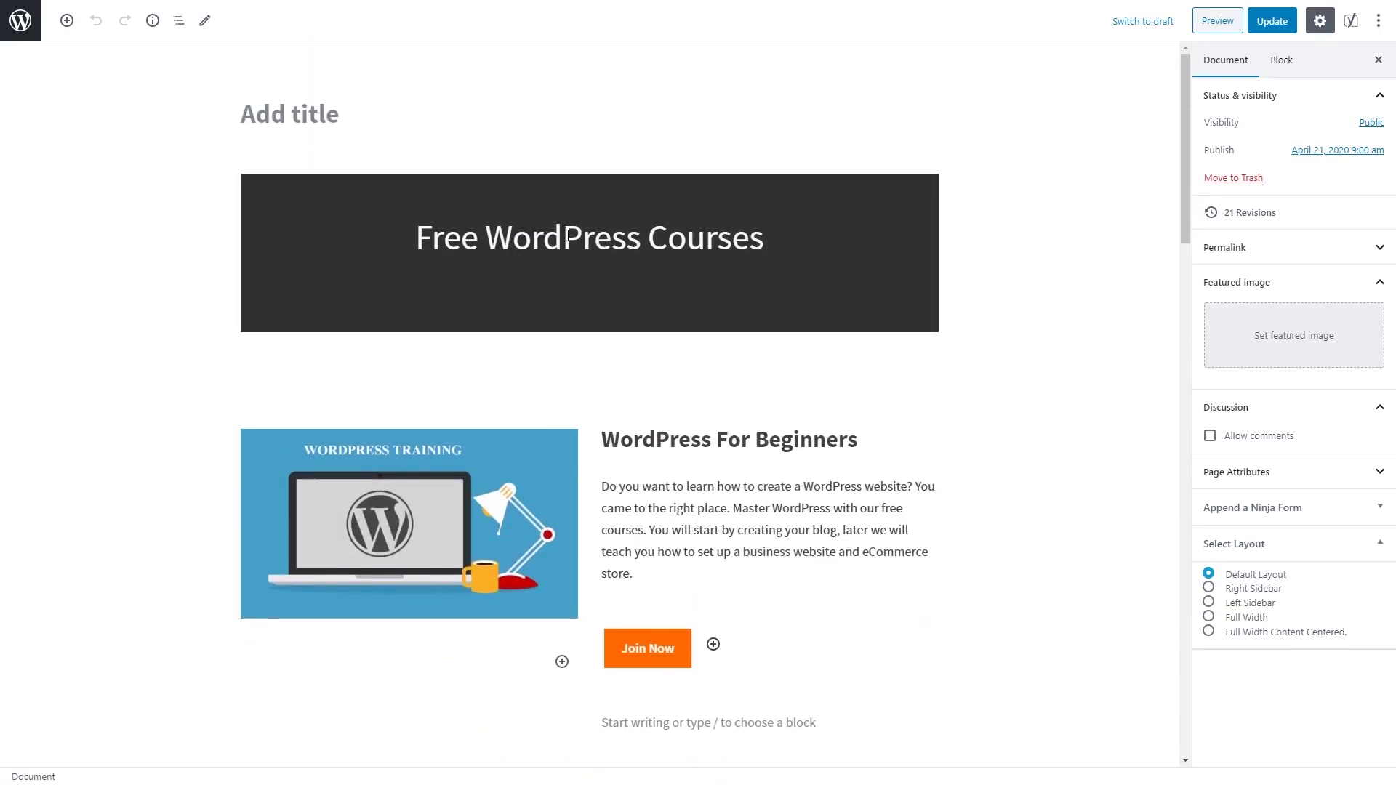
left_click(614, 228)
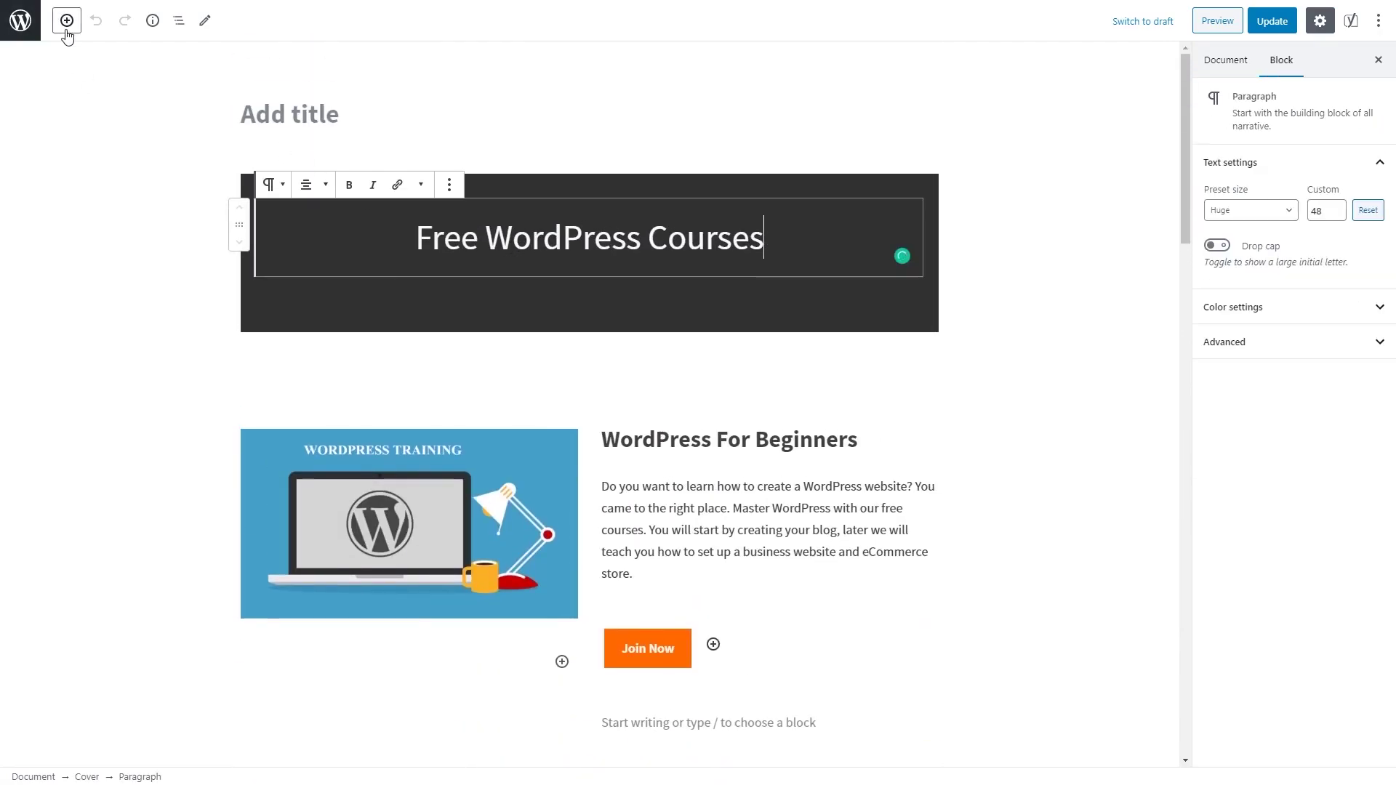
left_click(511, 379)
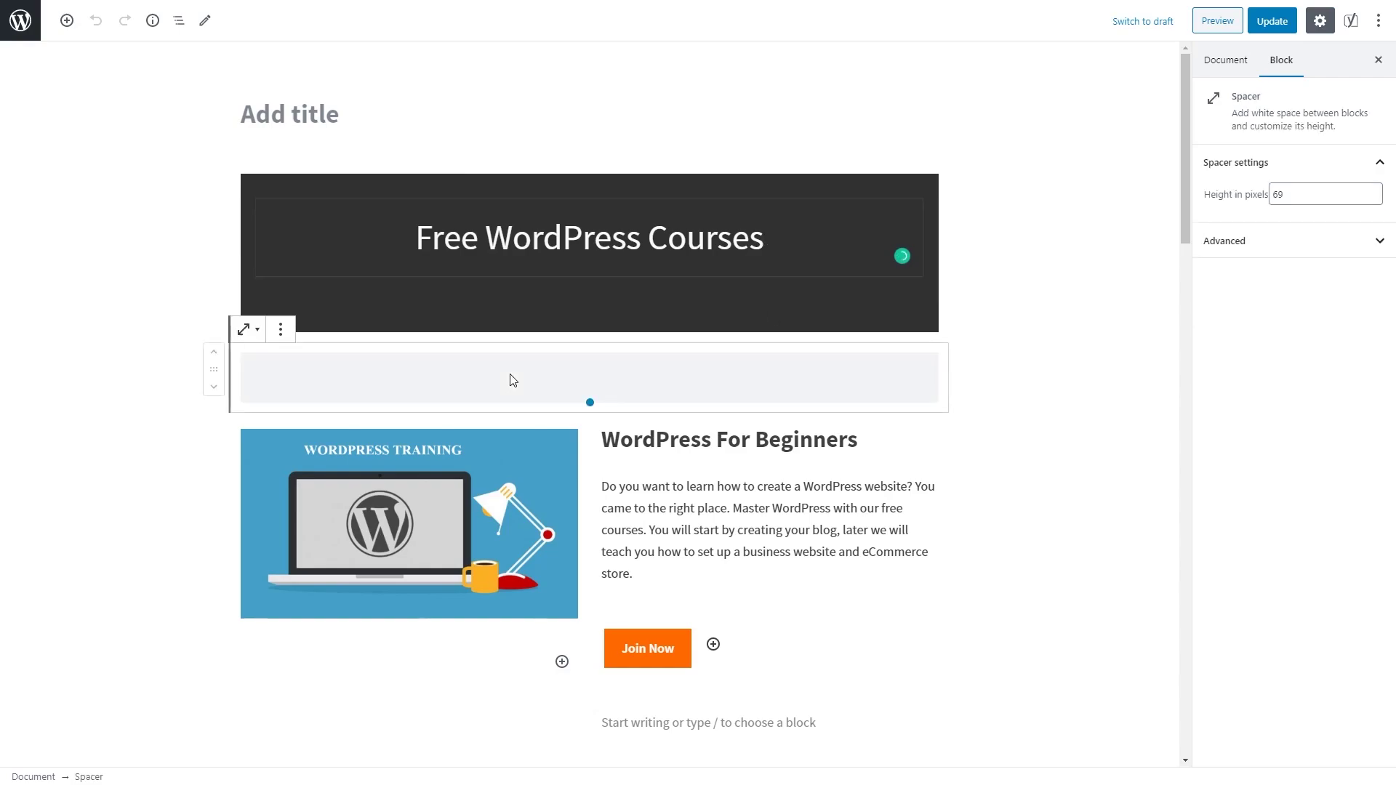
scroll(502, 380, "down", 2)
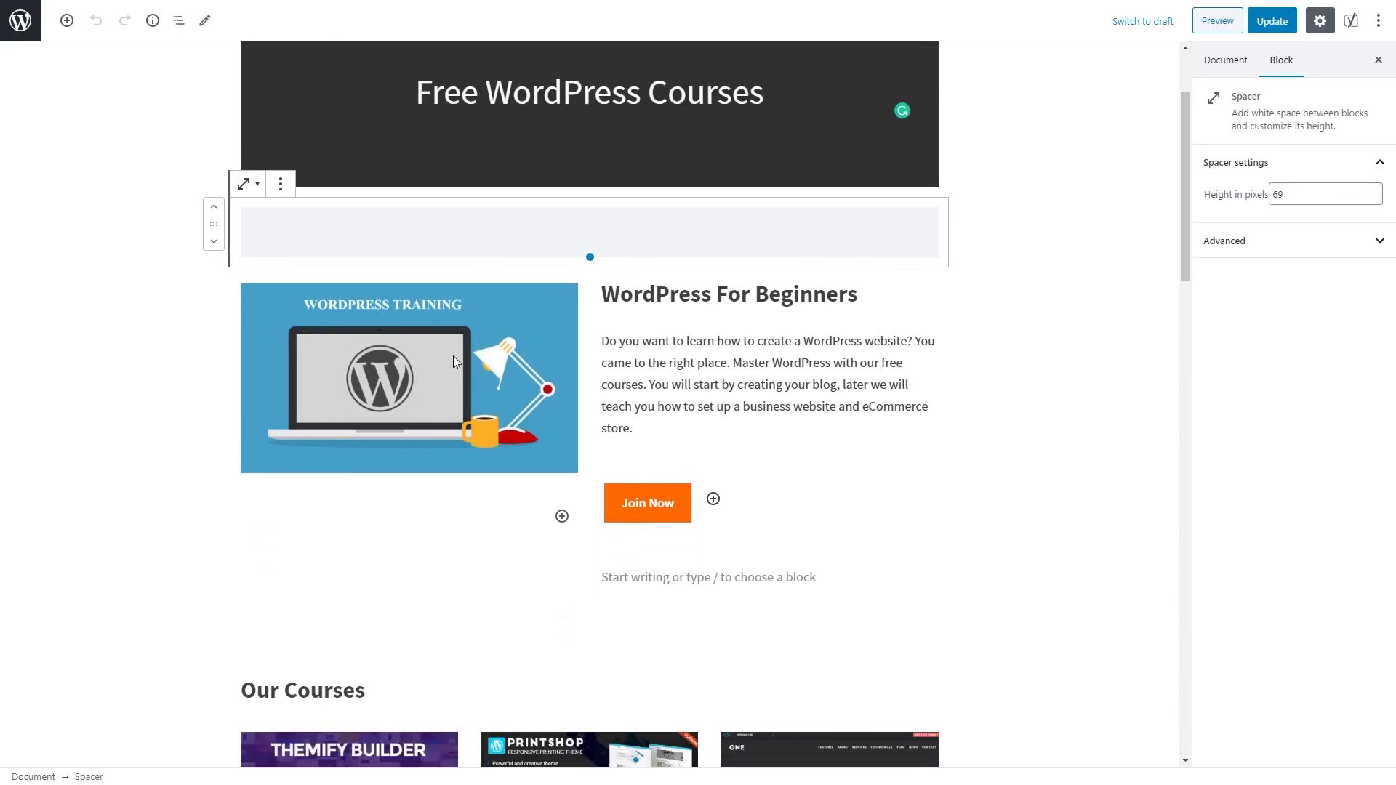
left_click(681, 291)
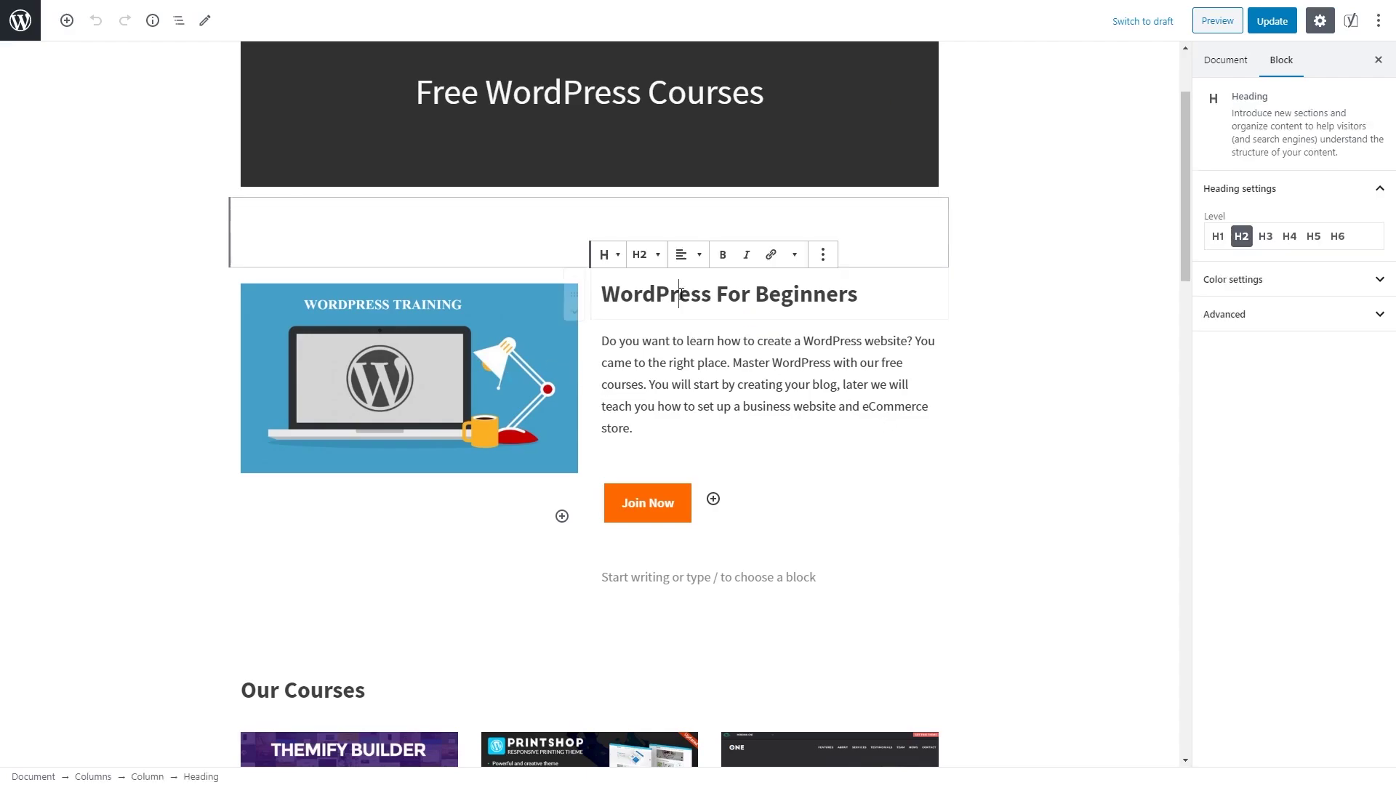
left_click(683, 393)
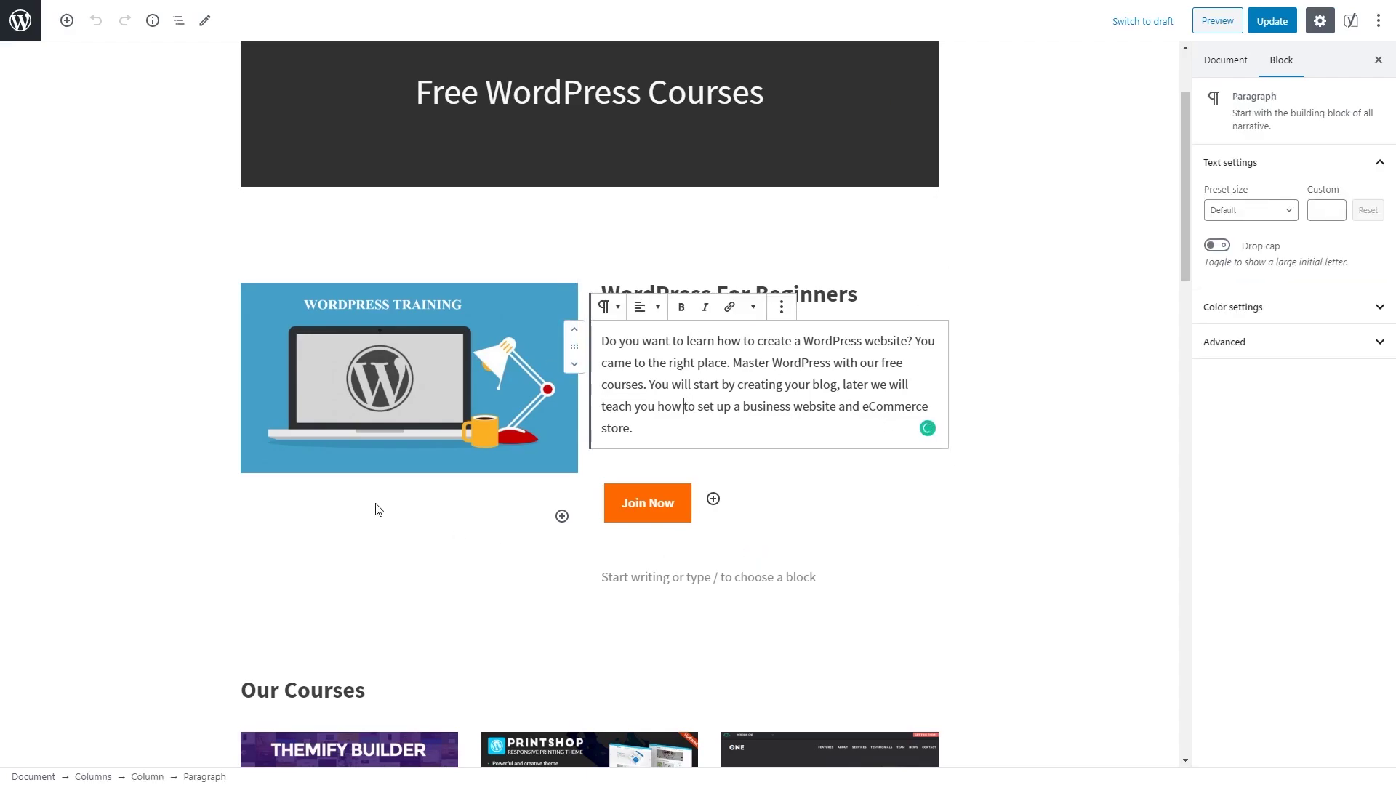
scroll(374, 505, "down", 3)
left_click(472, 398)
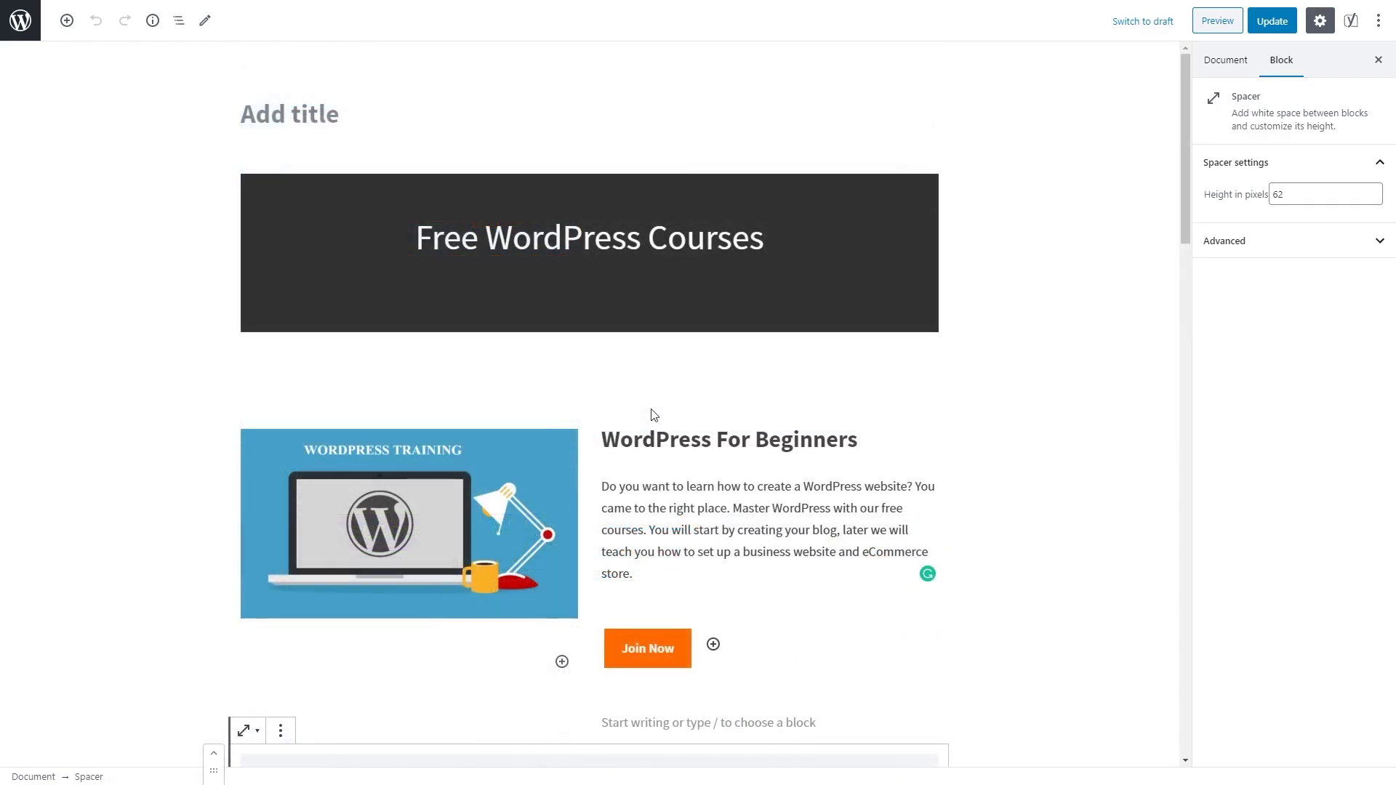
Step: Keep the homepage permalink slug as 'home' and preview the page
left_click(334, 125)
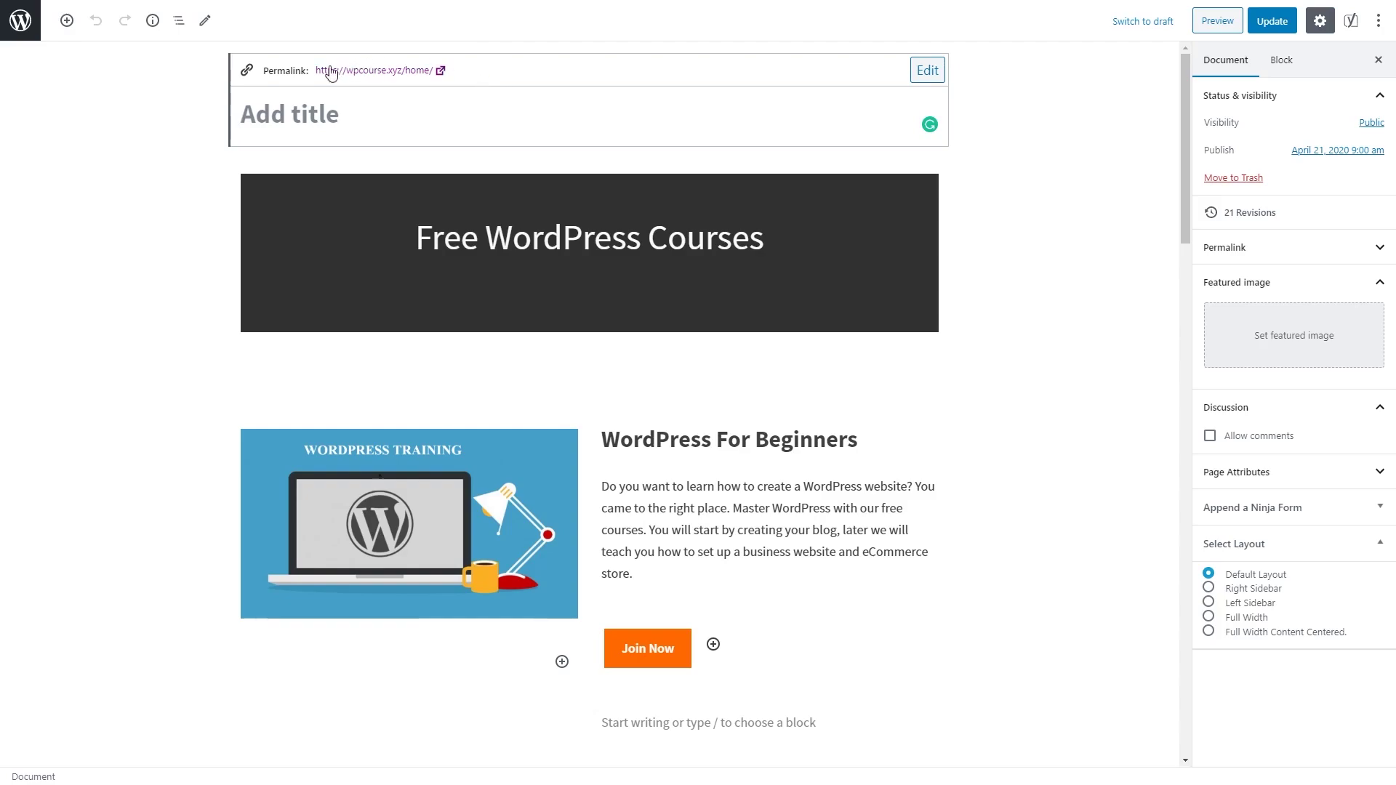
left_click(927, 70)
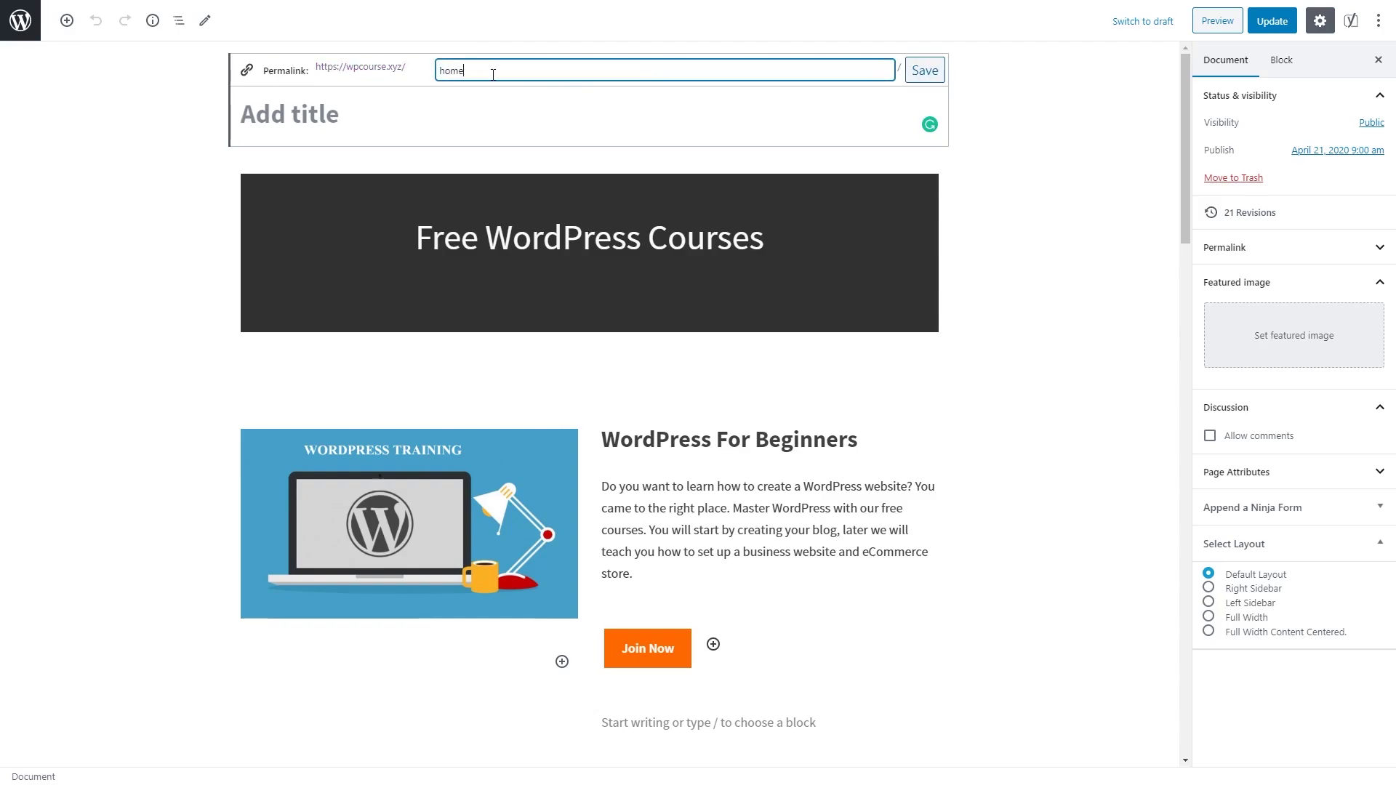
left_click(924, 72)
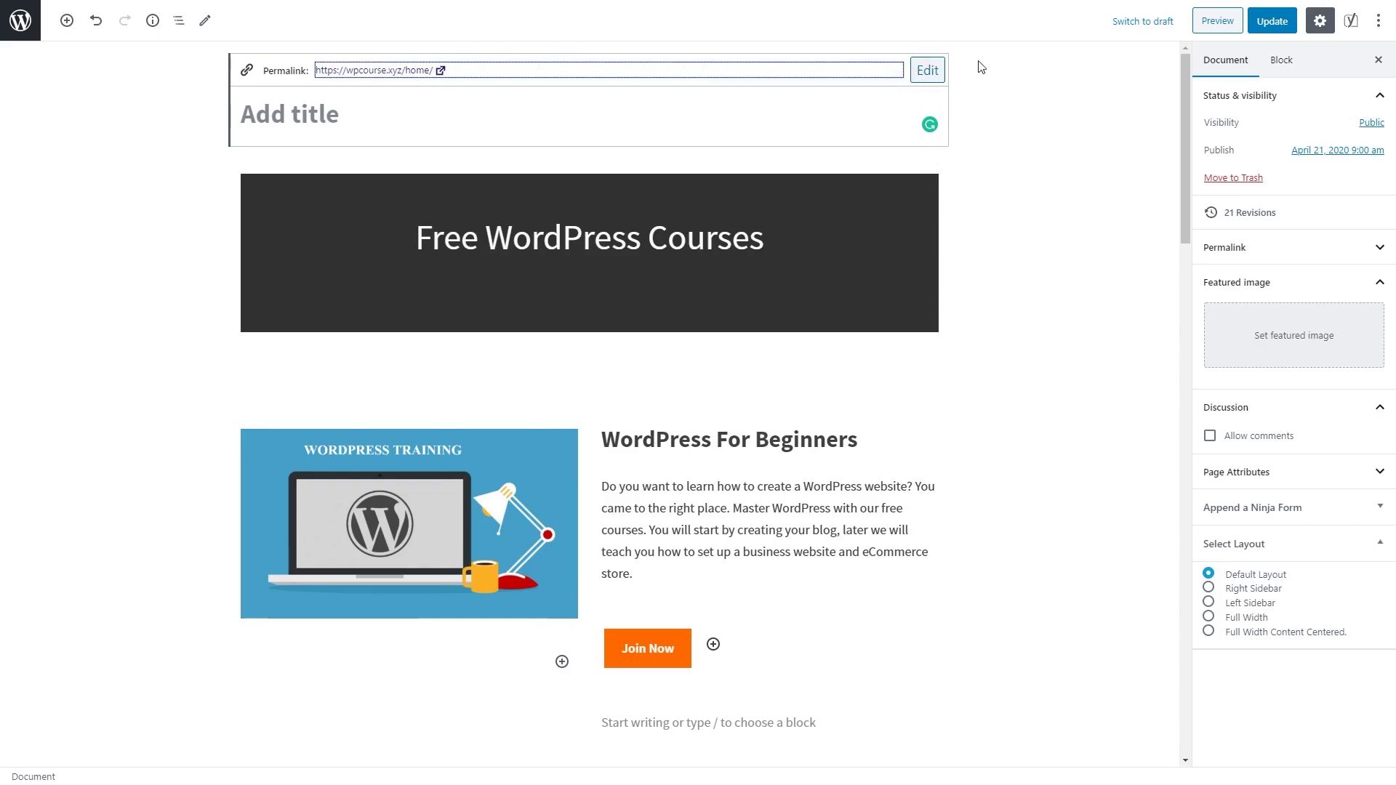
left_click(1204, 26)
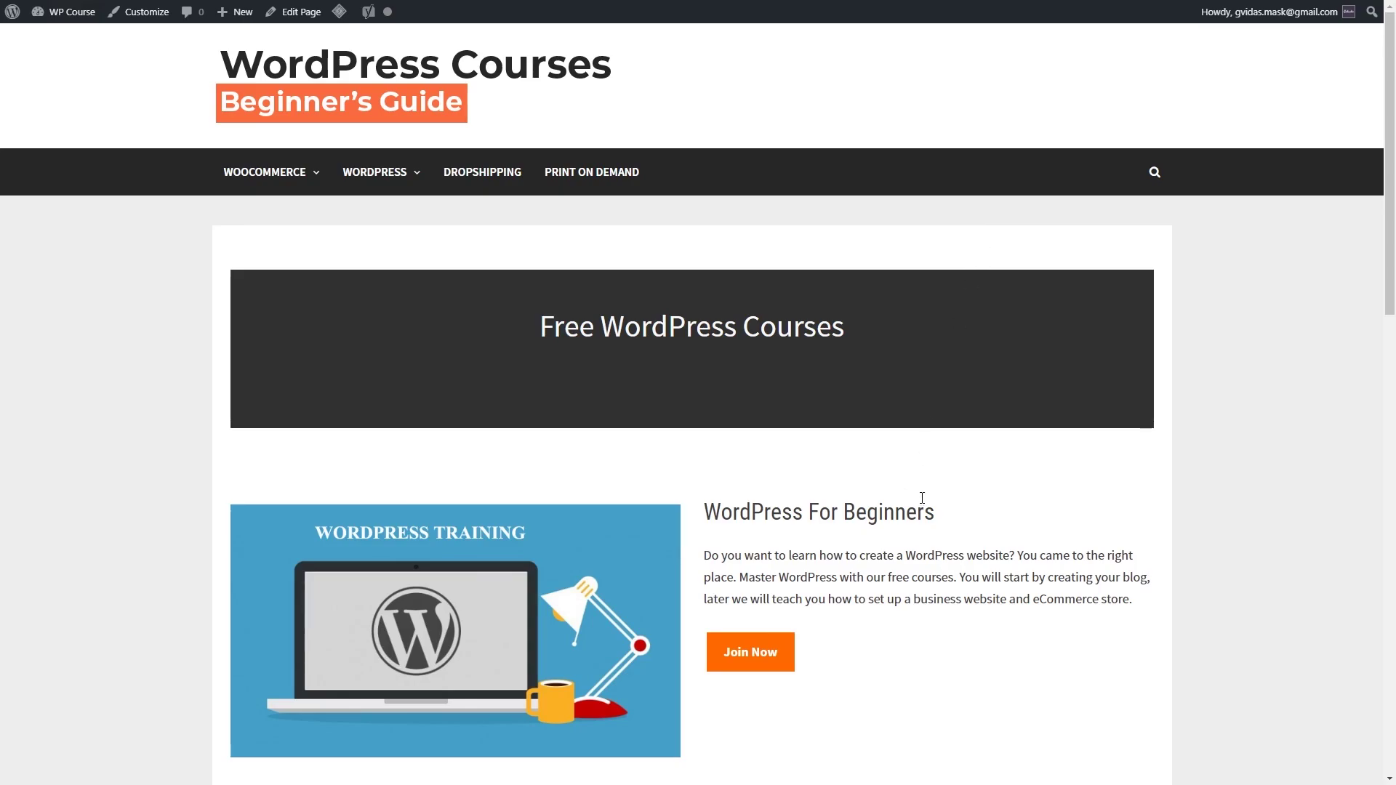
Step: Scroll the homepage preview down to the footer and back up
scroll(960, 474, "down", 9)
scroll(939, 448, "down", 5)
scroll(862, 424, "up", 14)
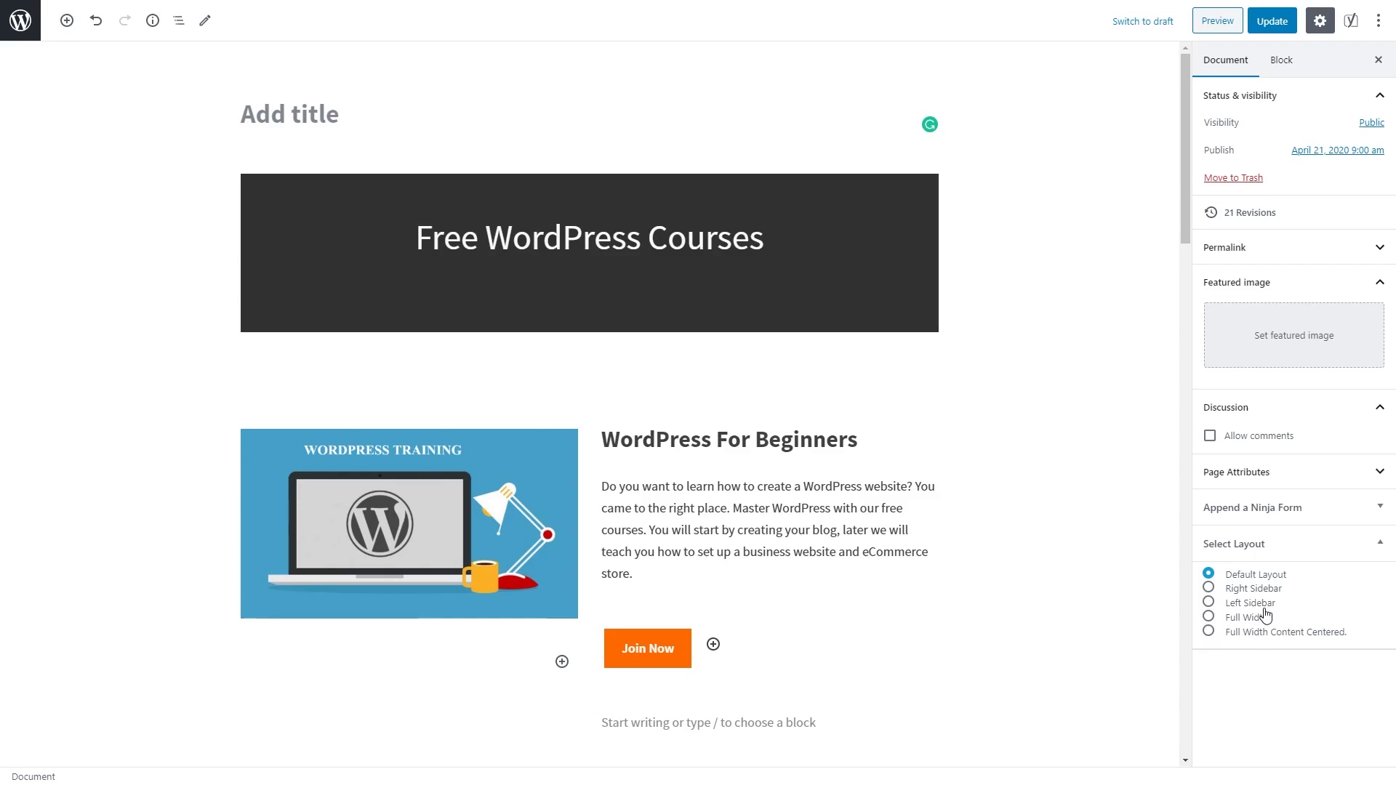
Step: Switch the homepage's Select Layout option to Right Sidebar
left_click(1209, 589)
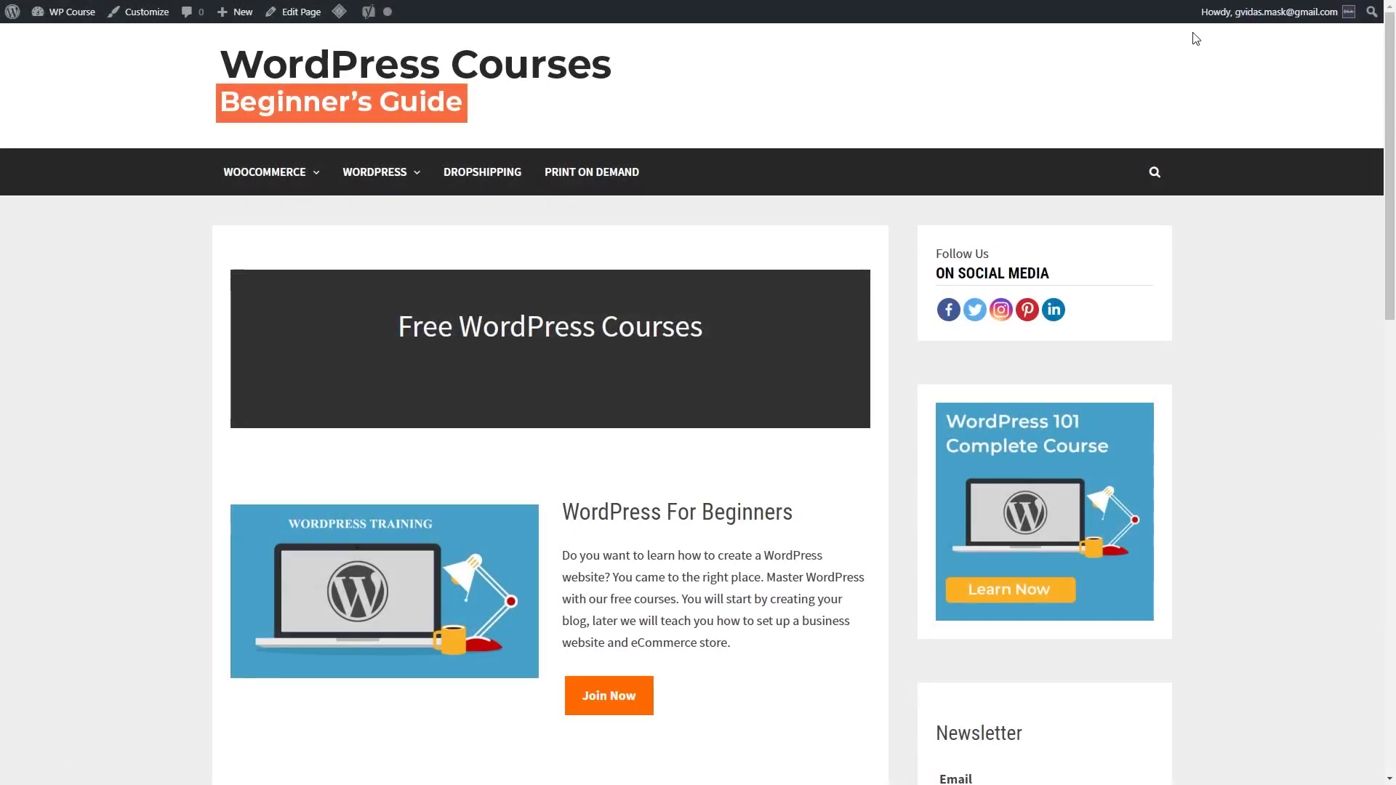
scroll(902, 286, "down", 15)
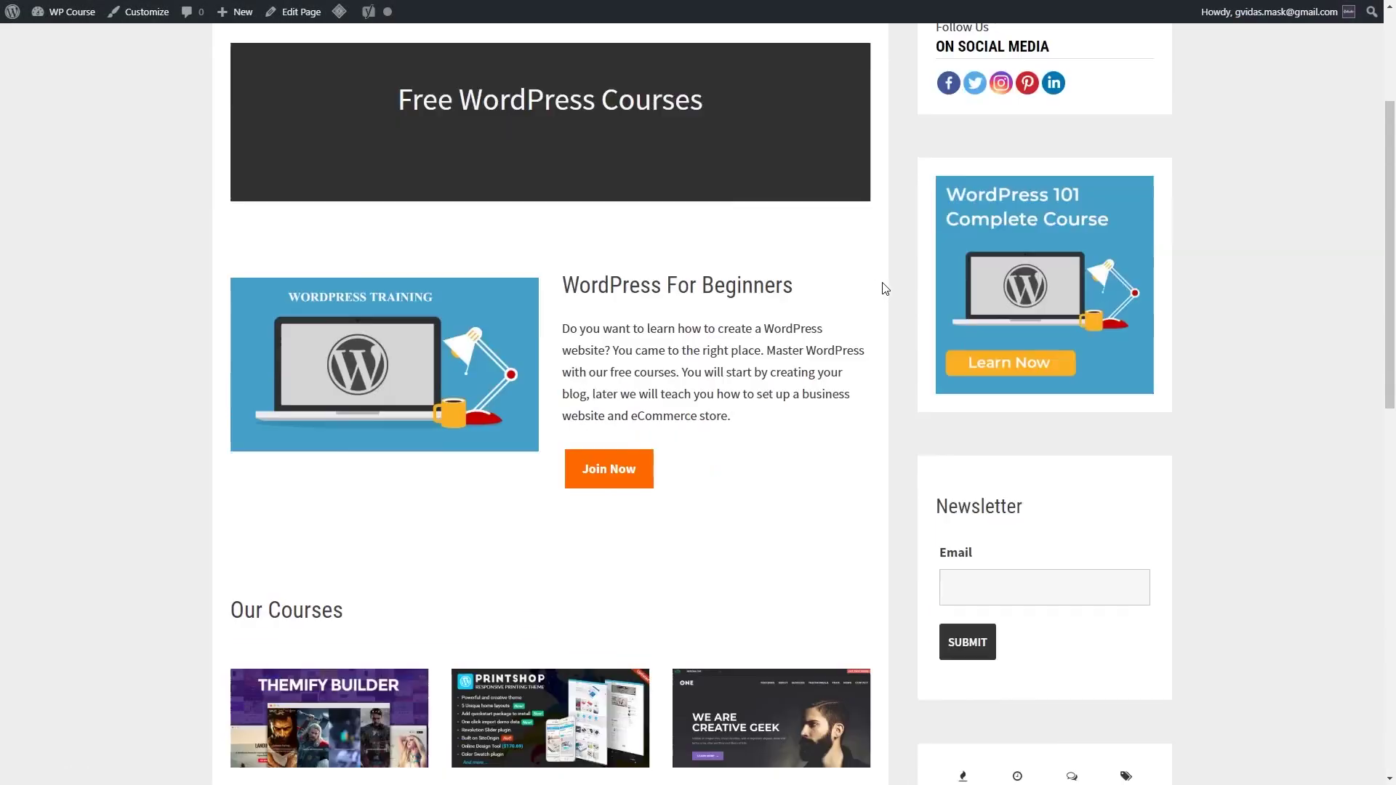
scroll(902, 275, "up", 15)
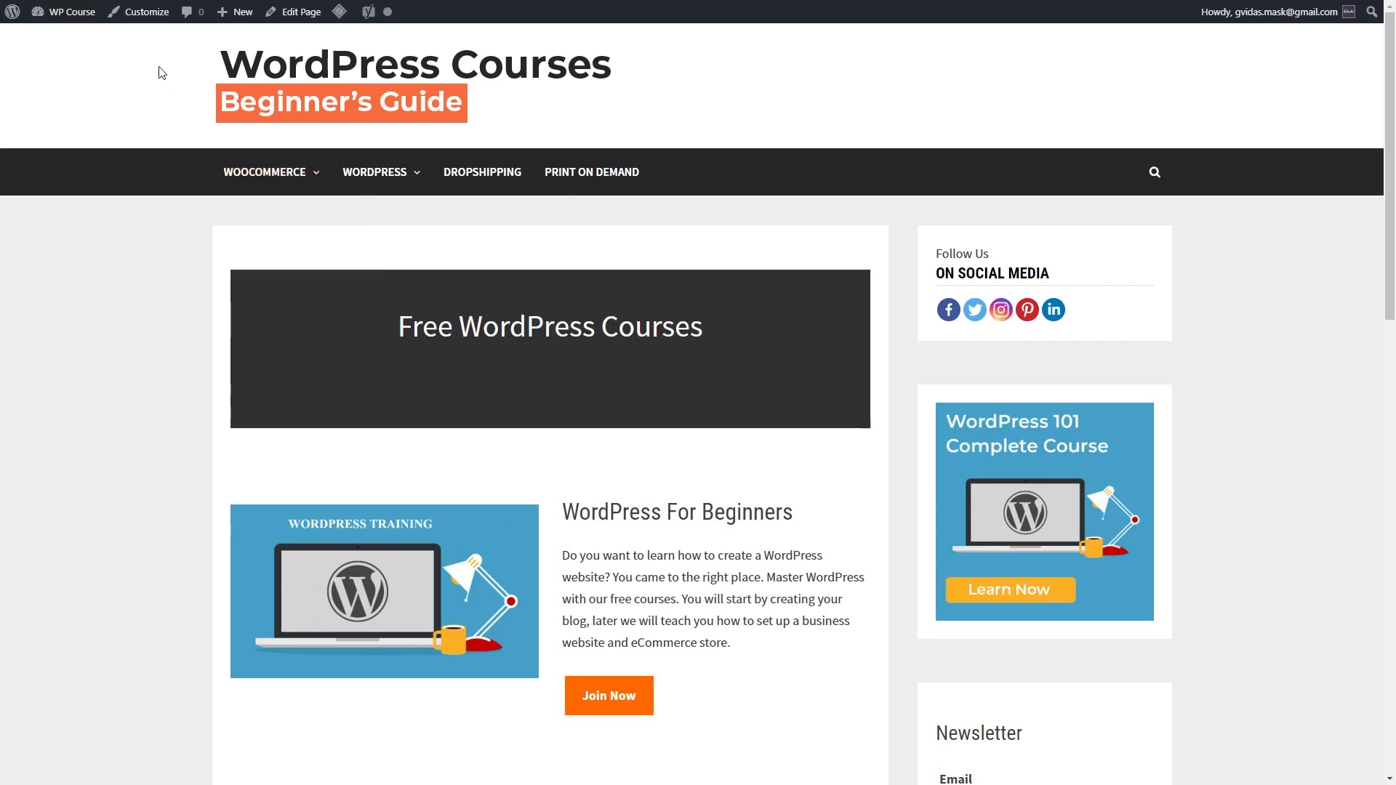
Step: Add a new page titled 'Blog', publish it, and return to the pages list
left_click(51, 37)
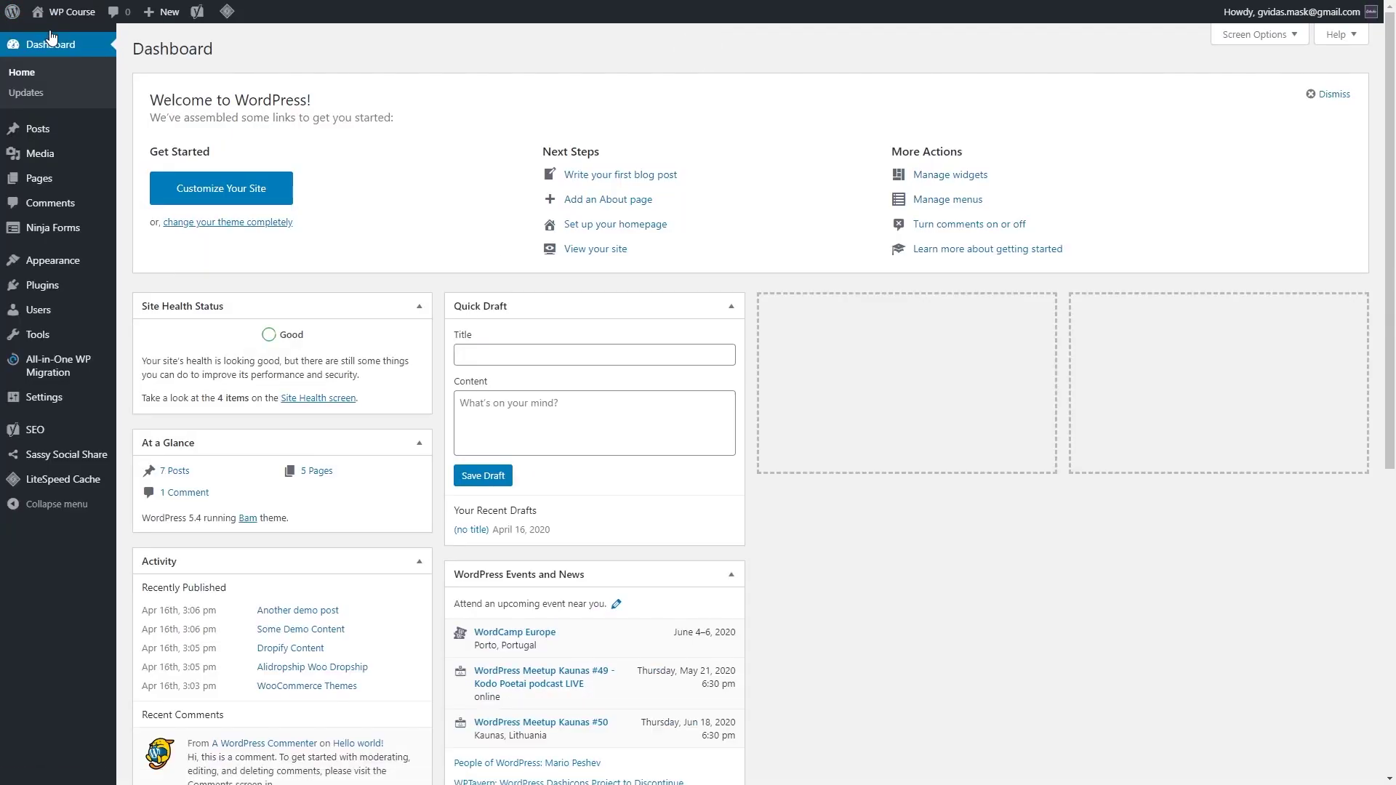
mouse_move(73, 182)
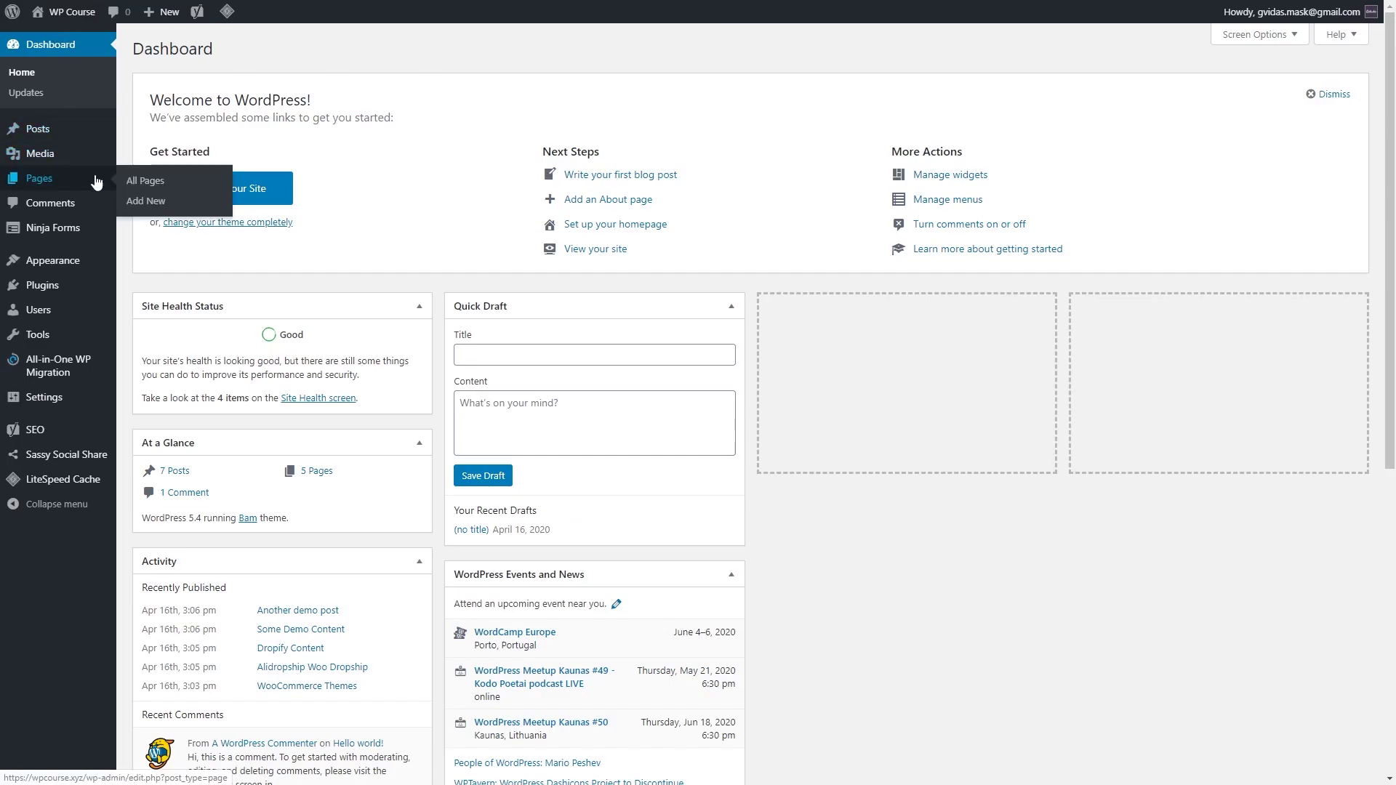
left_click(158, 197)
type("Blog")
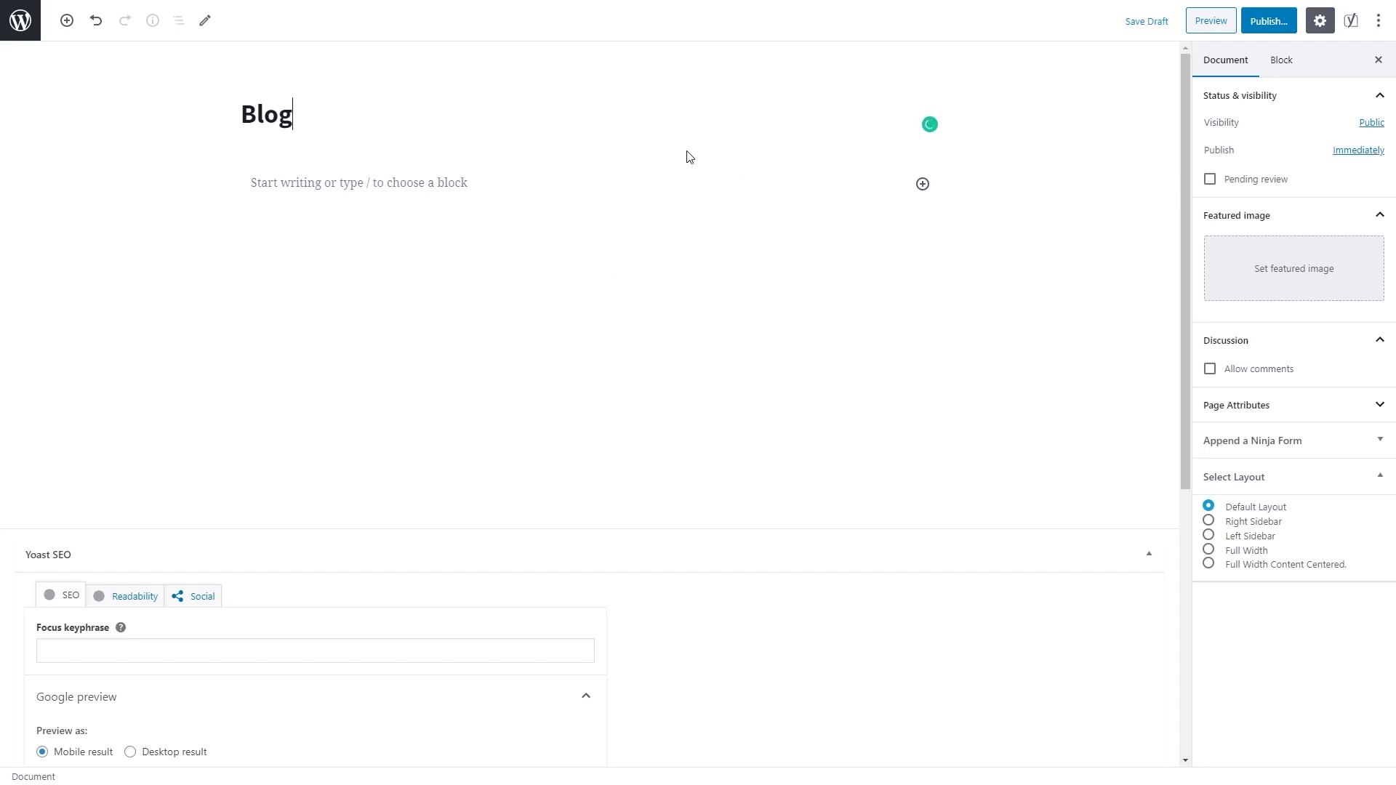
left_click(1274, 21)
left_click(1301, 24)
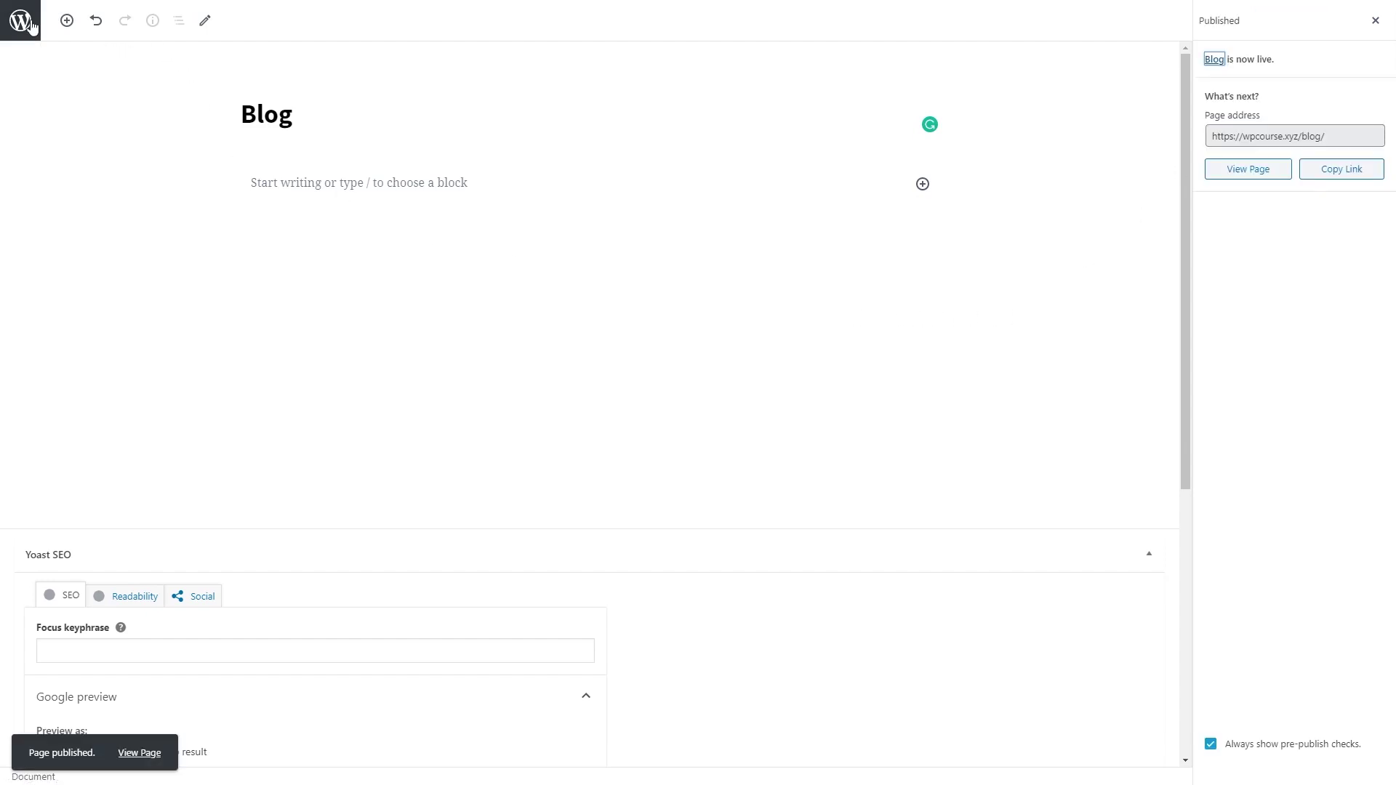
left_click(29, 25)
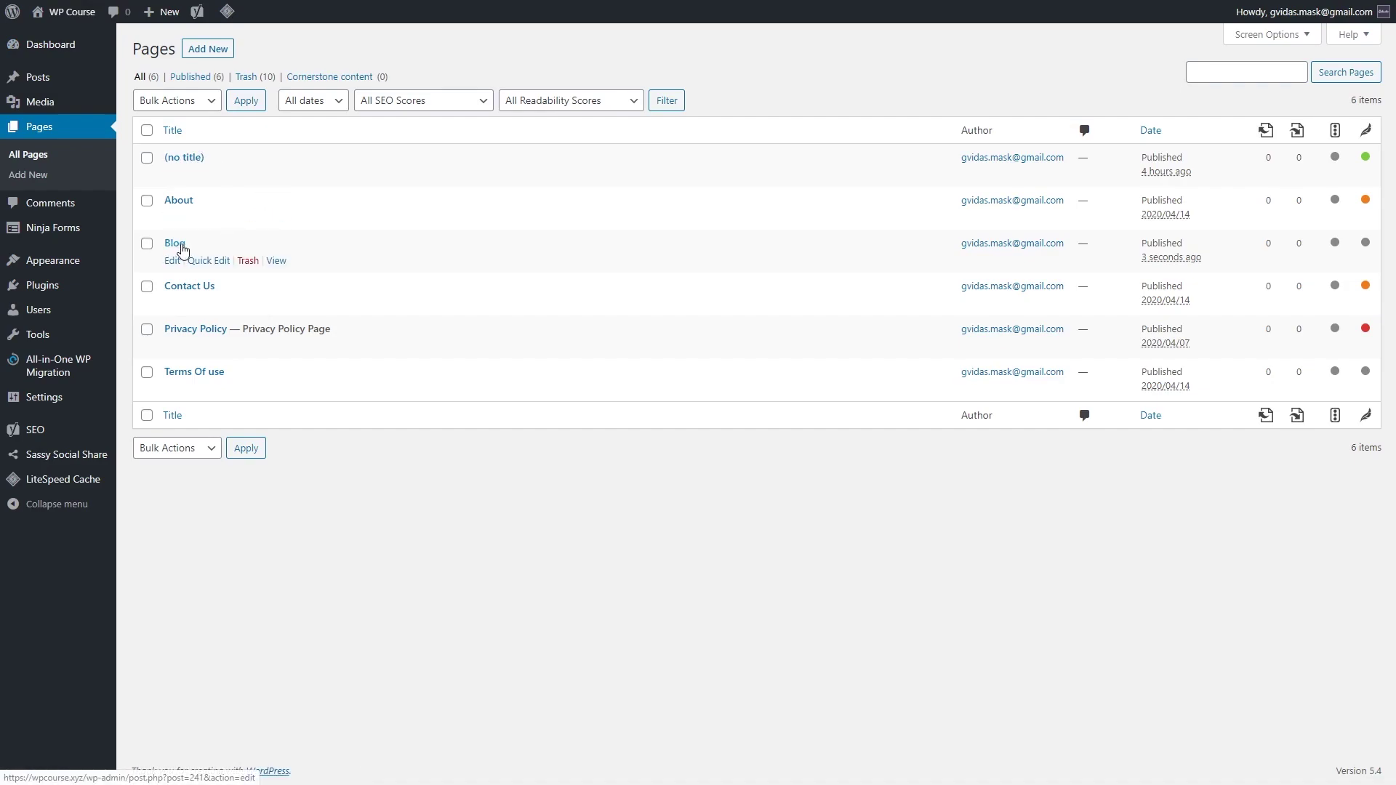
Step: In Reading settings, set static homepage #204 (no title) and Blog as the posts page, and save
mouse_move(69, 401)
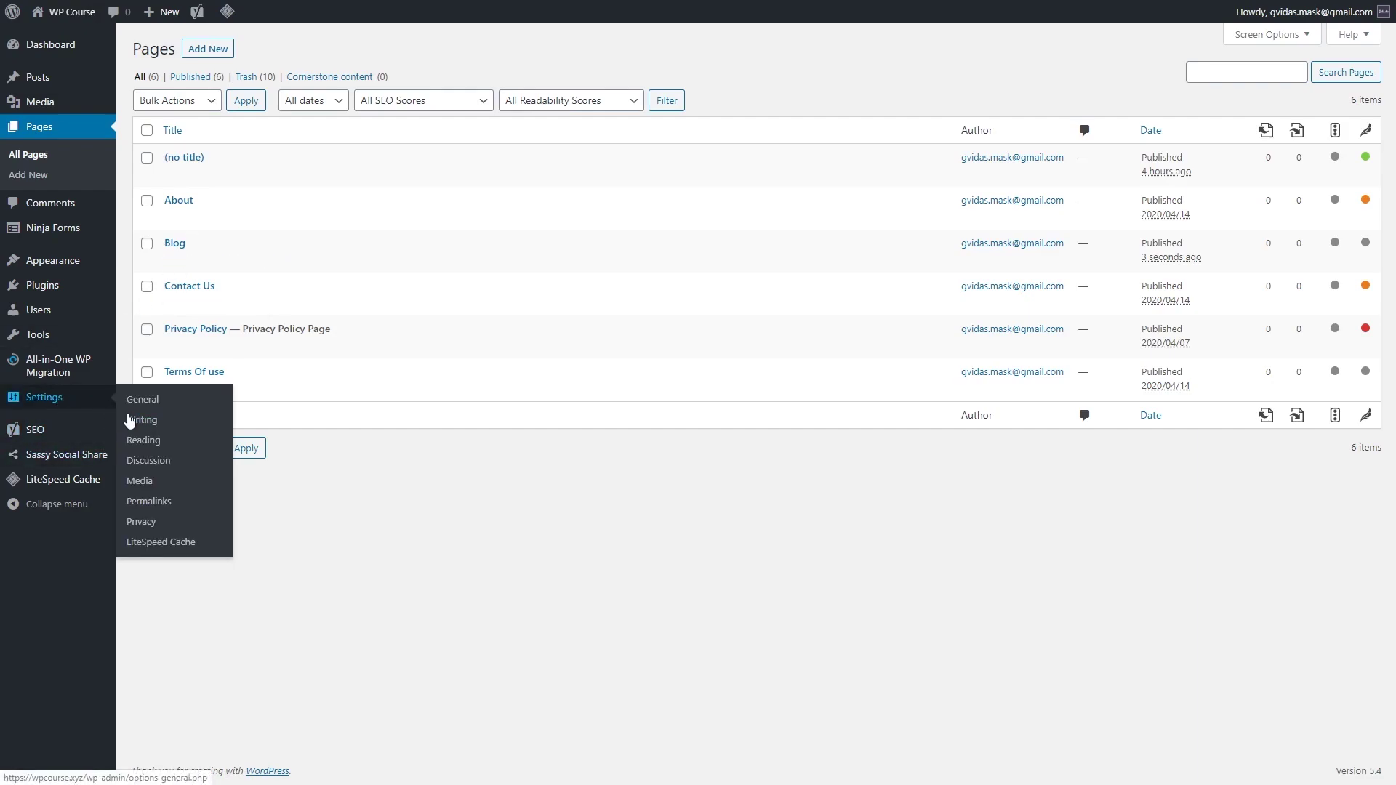
left_click(146, 445)
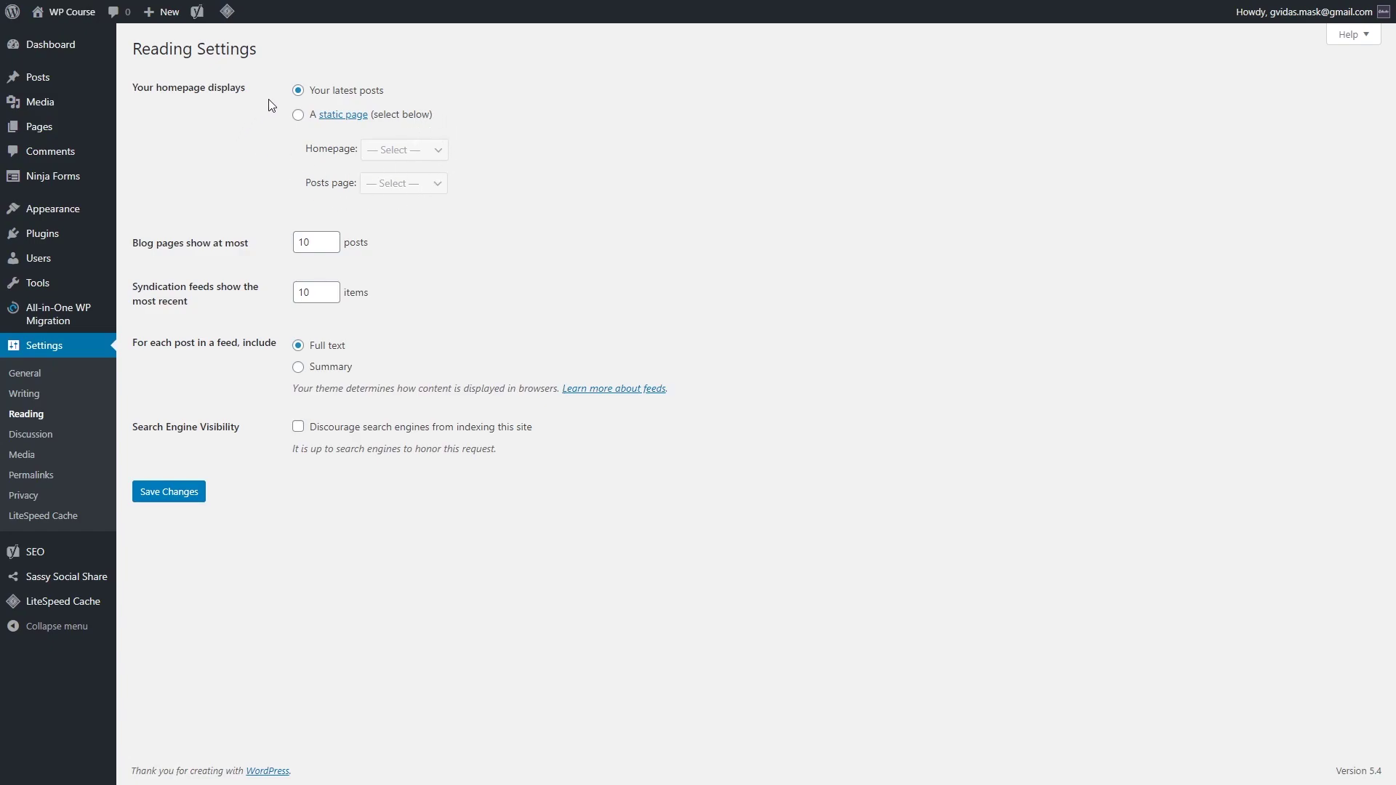
left_click(297, 115)
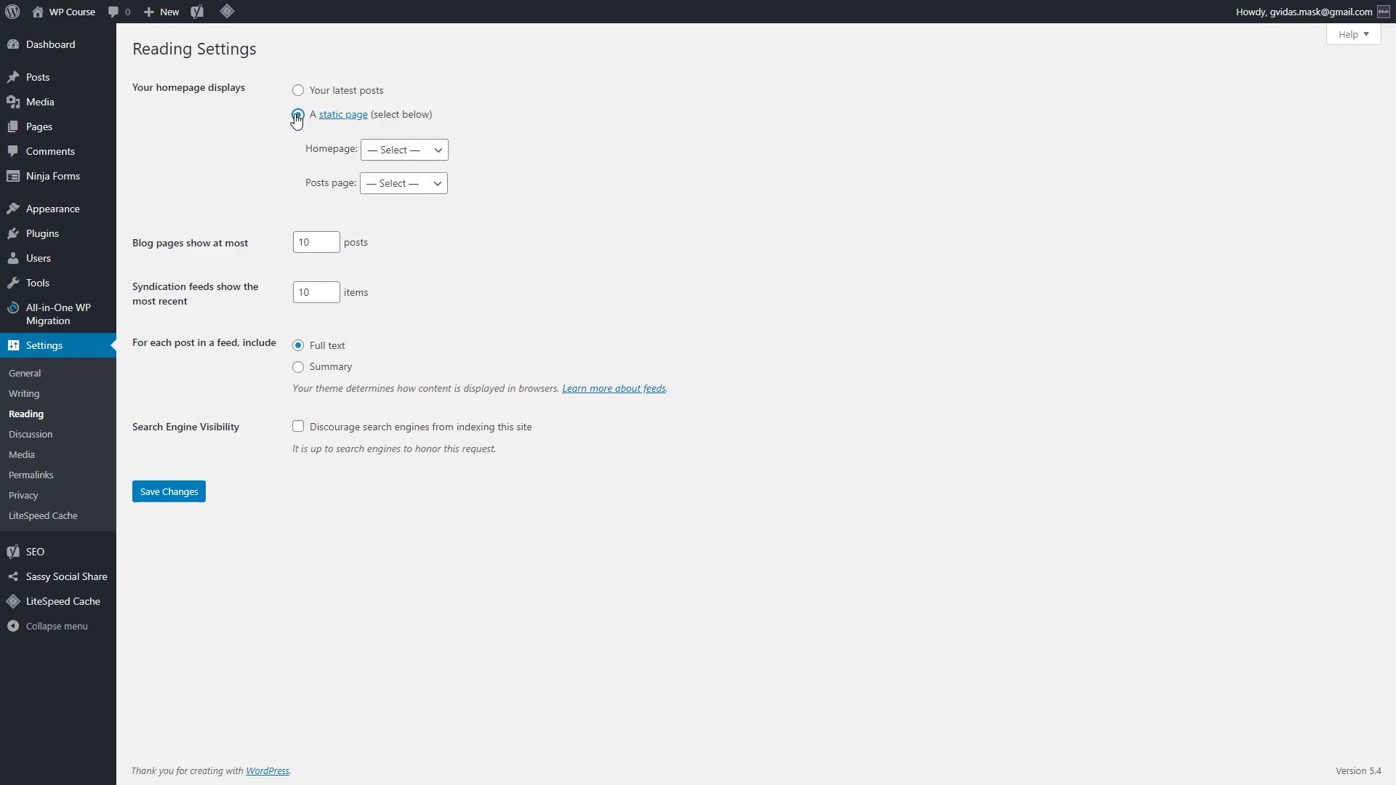
left_click(438, 153)
left_click(417, 184)
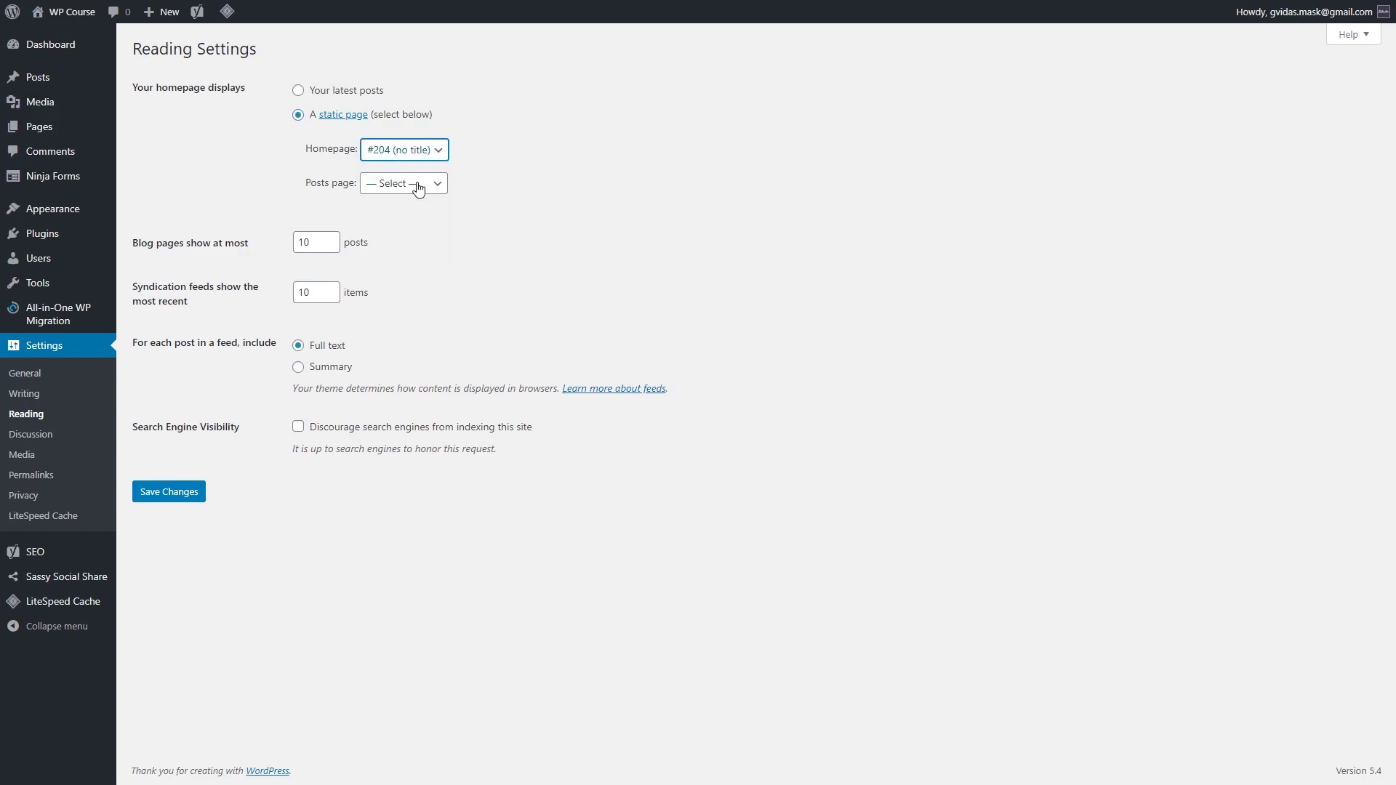
left_click(438, 187)
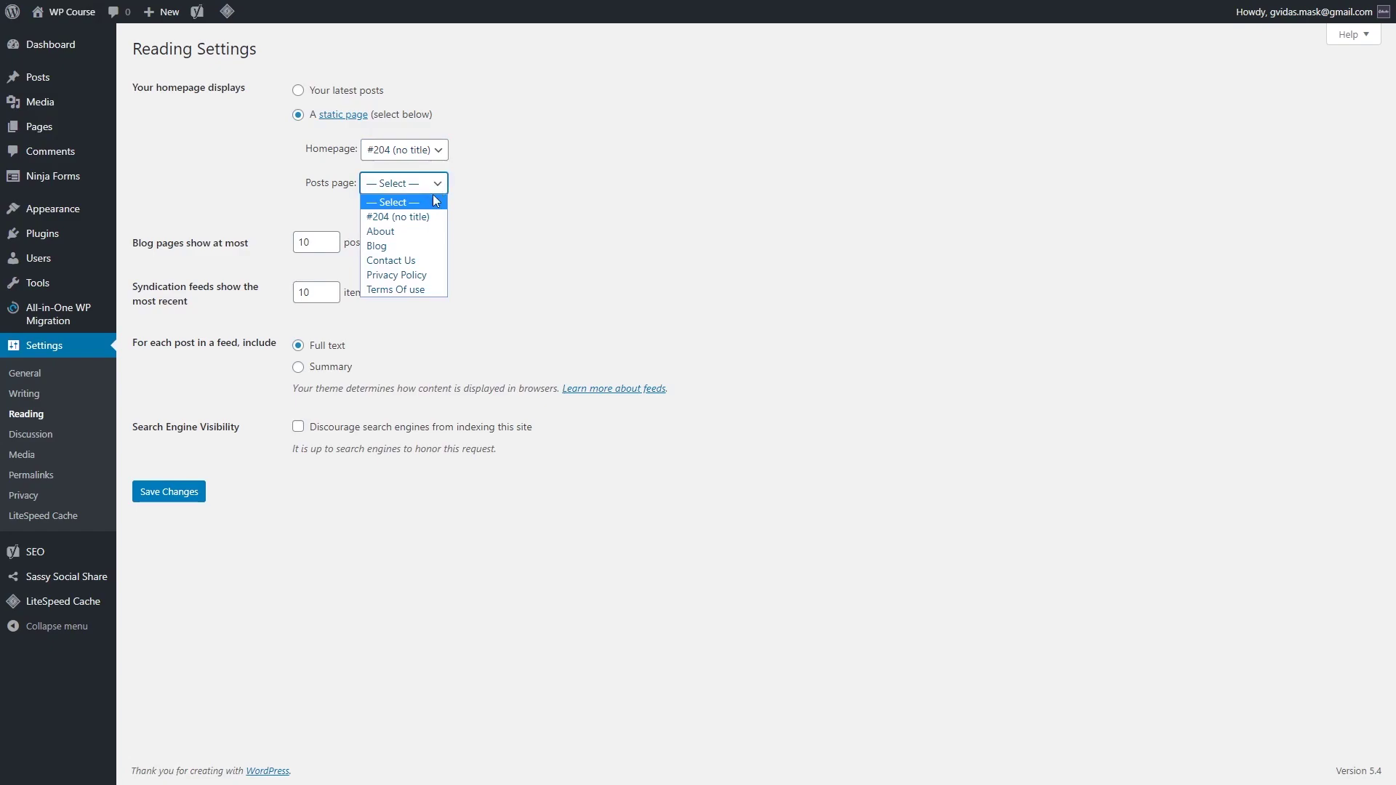
left_click(432, 248)
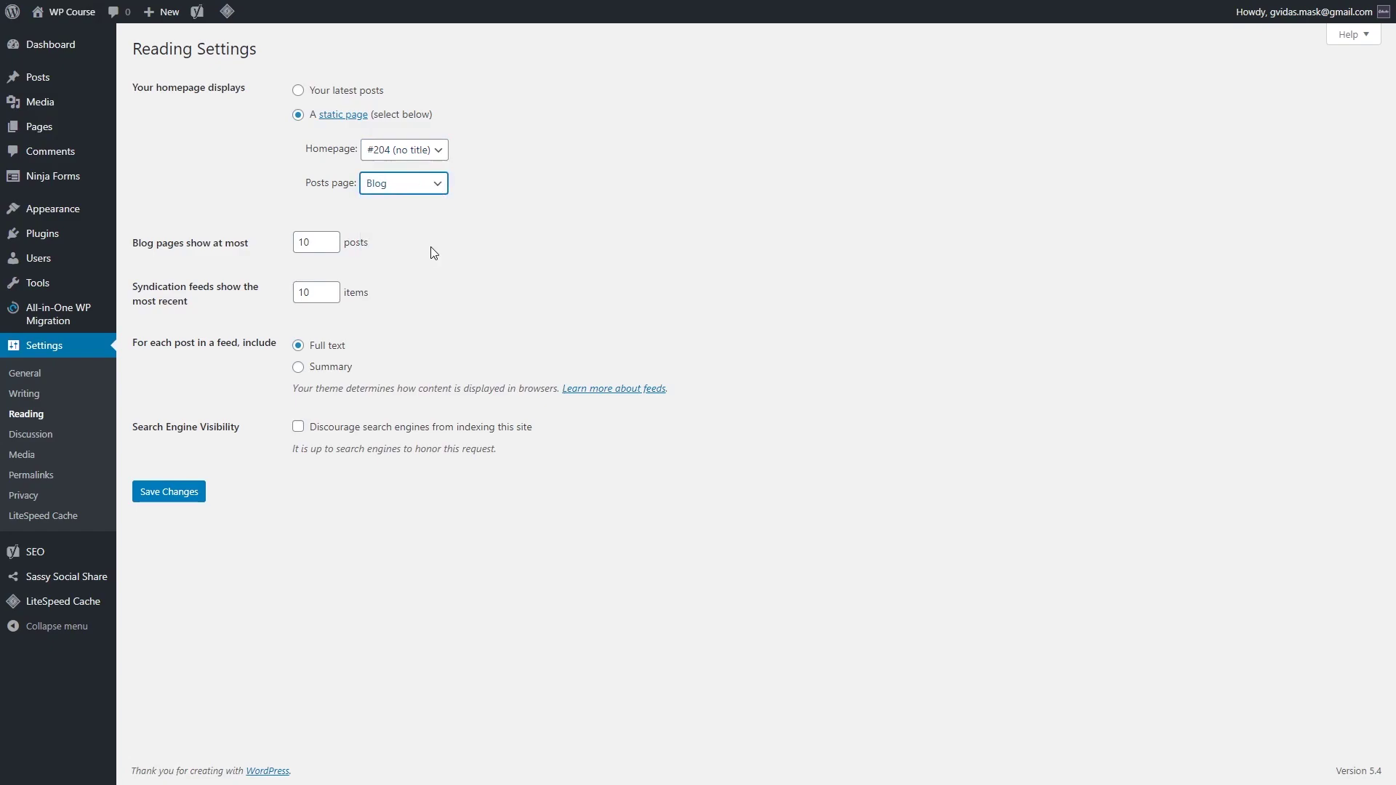
left_click(188, 497)
mouse_move(44, 12)
left_click(59, 37)
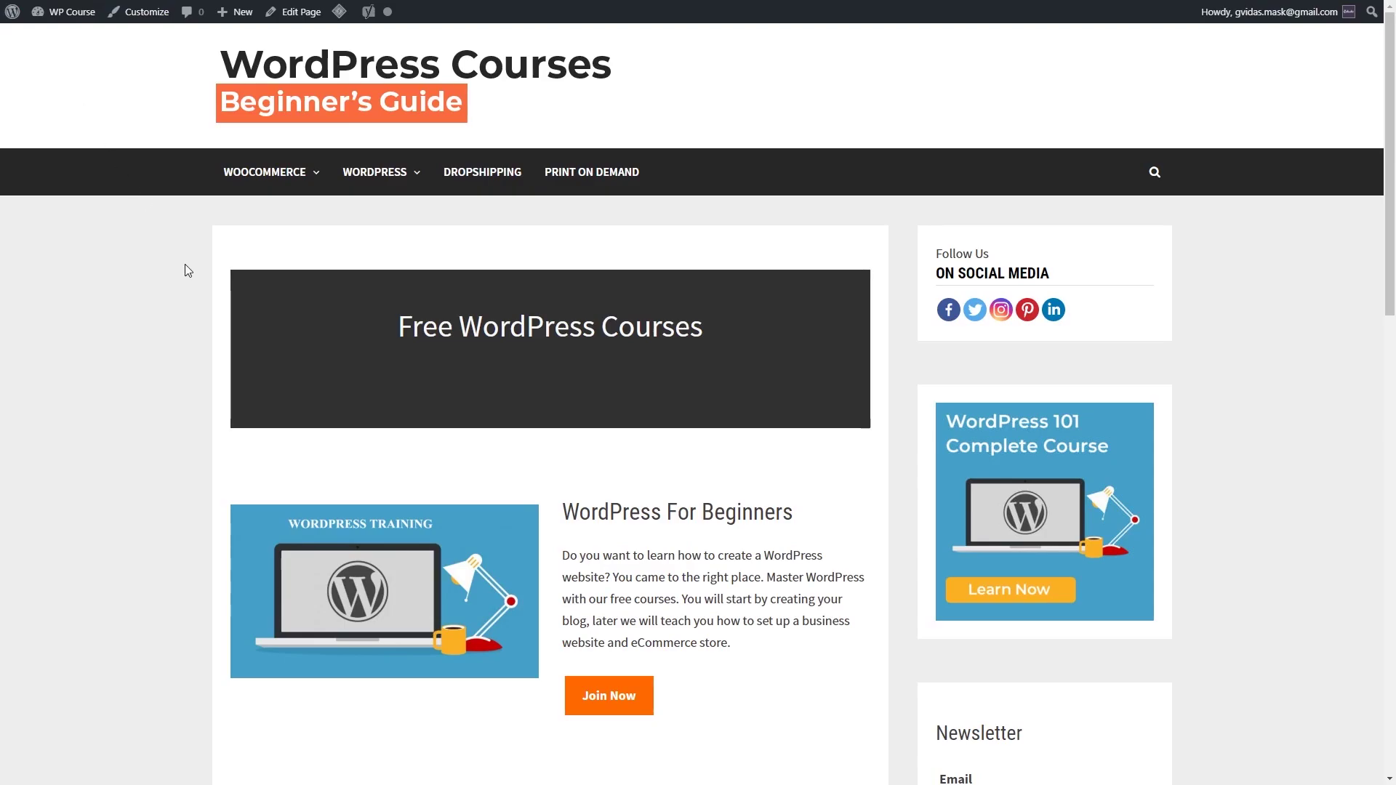
Step: Scroll to the homepage footer and follow the Blog link under Website Links
scroll(184, 265, "down", 3)
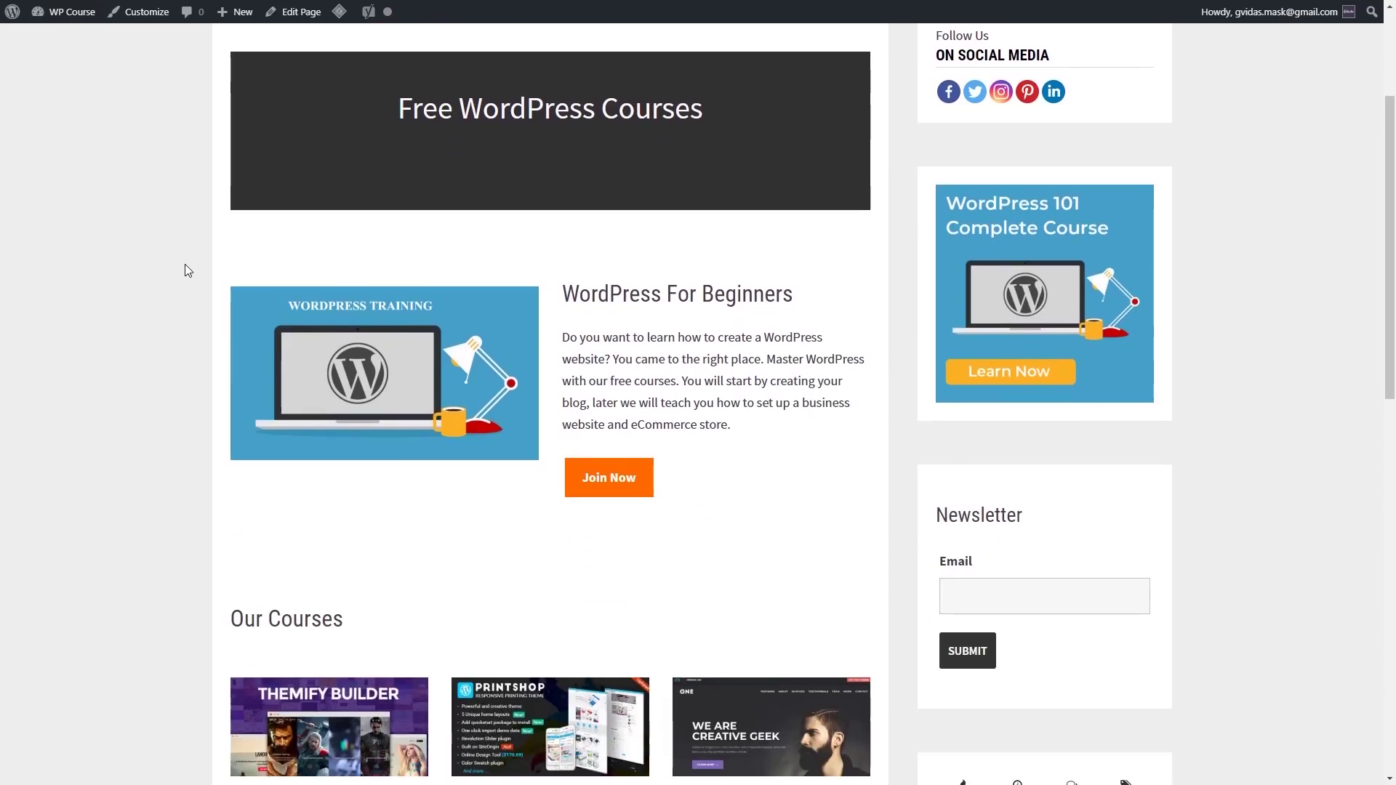
scroll(185, 265, "up", 3)
scroll(185, 264, "down", 14)
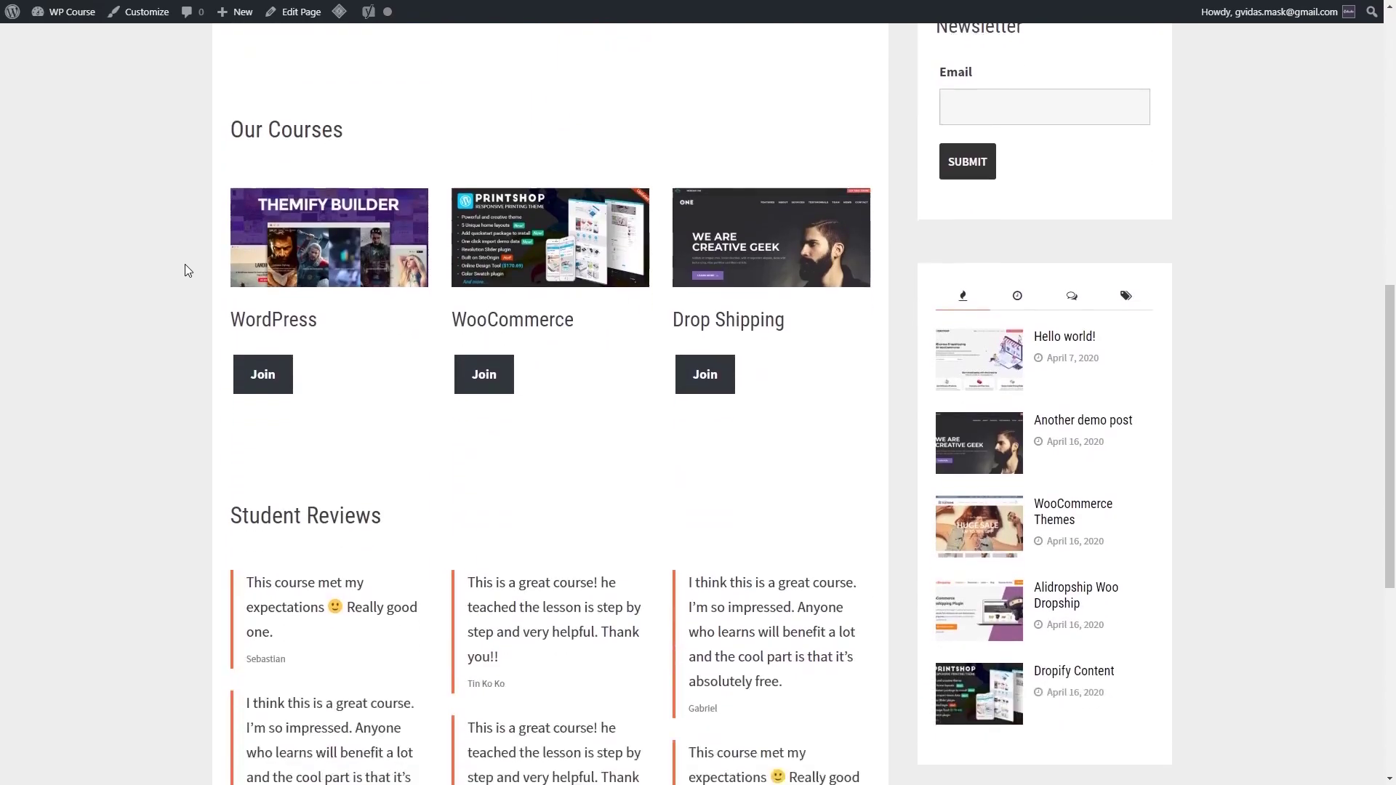
scroll(184, 271, "down", 2)
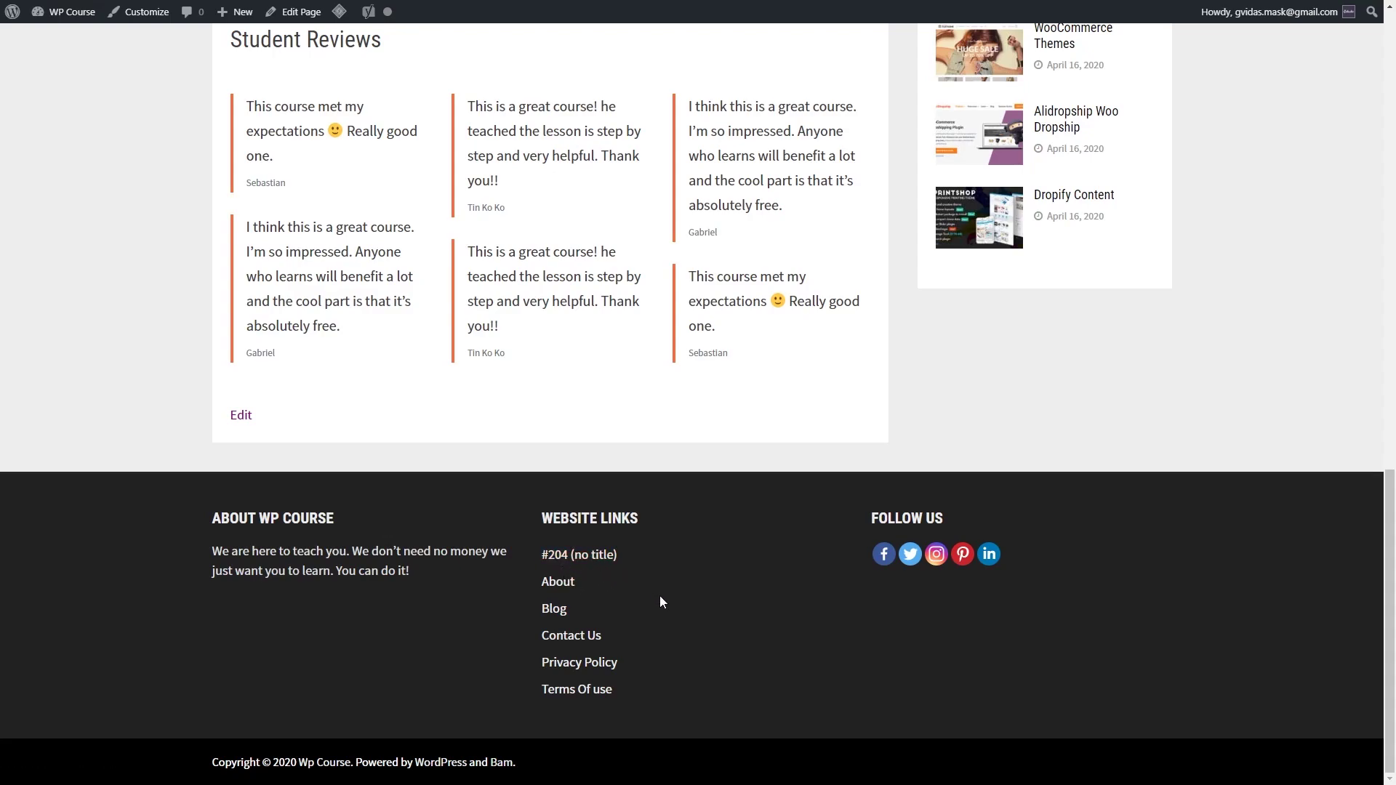
left_click(553, 611)
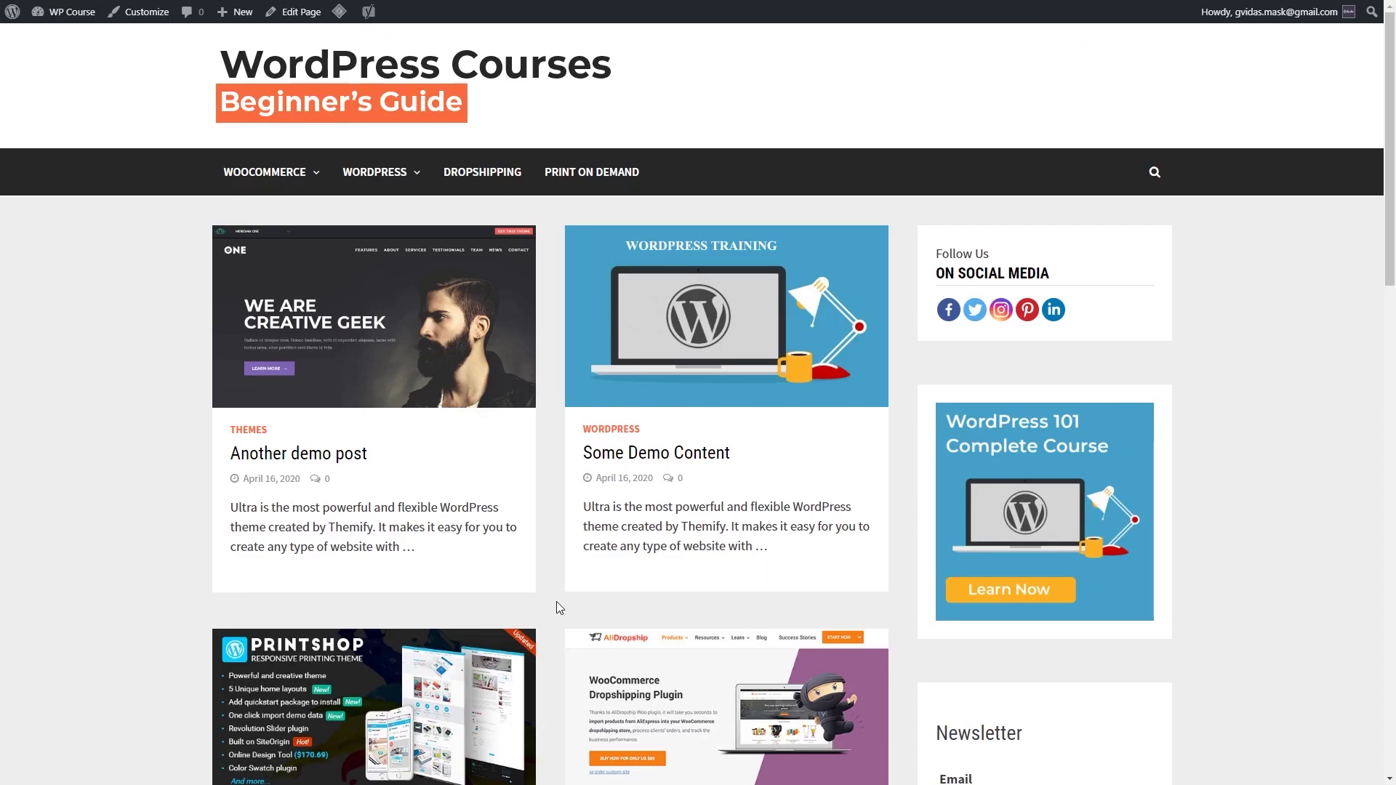
scroll(556, 607, "down", 19)
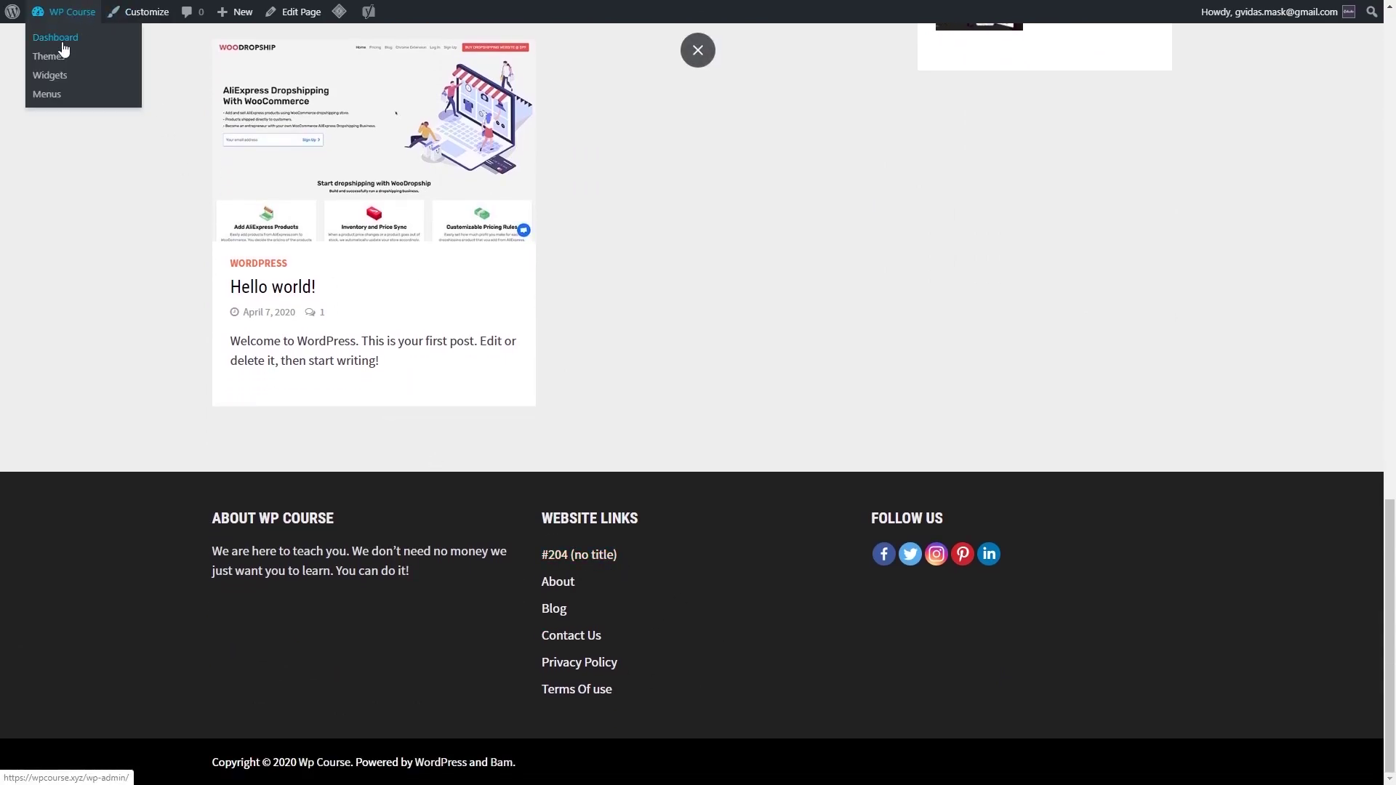
Step: Expand Footer 2's Pages: Website Links widget and focus its Exclude field
left_click(63, 36)
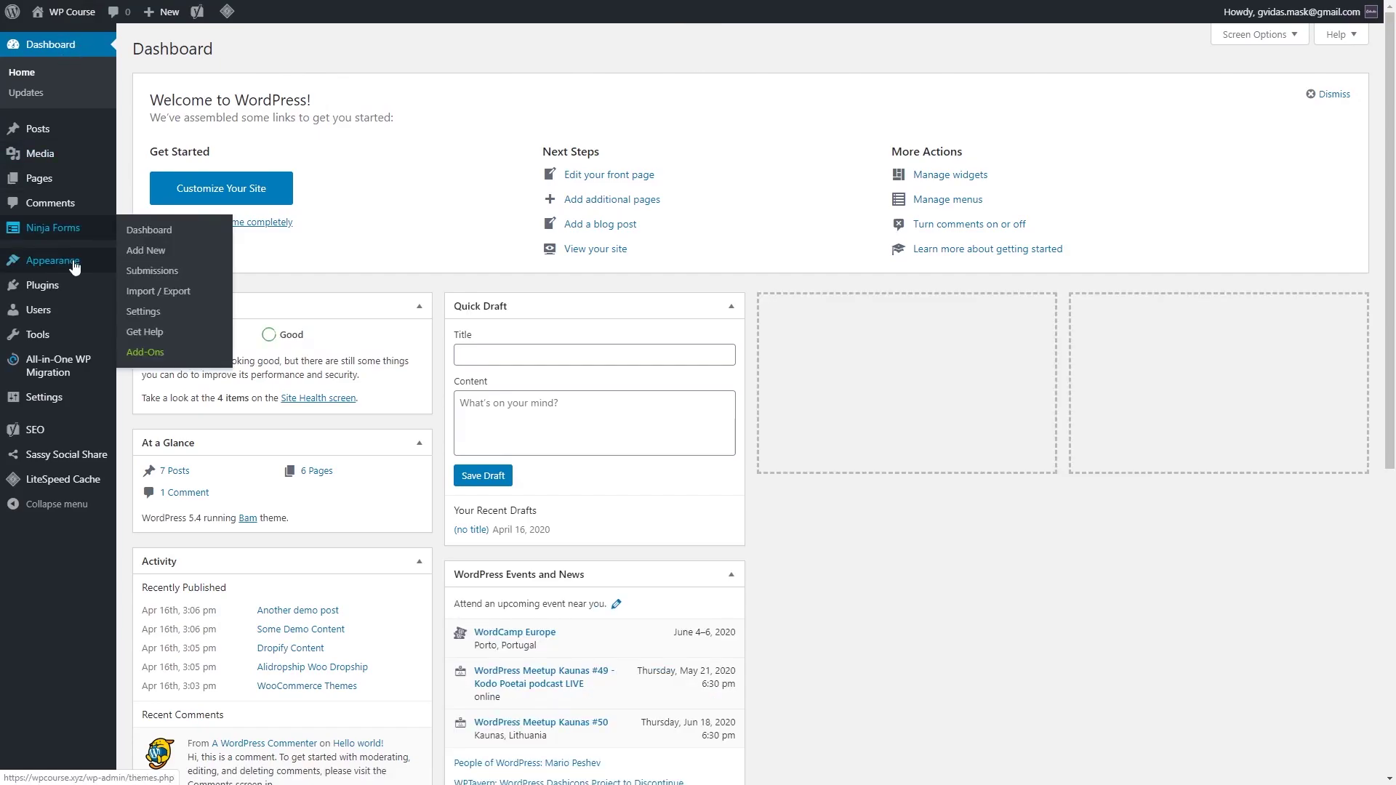
mouse_move(75, 268)
left_click(153, 305)
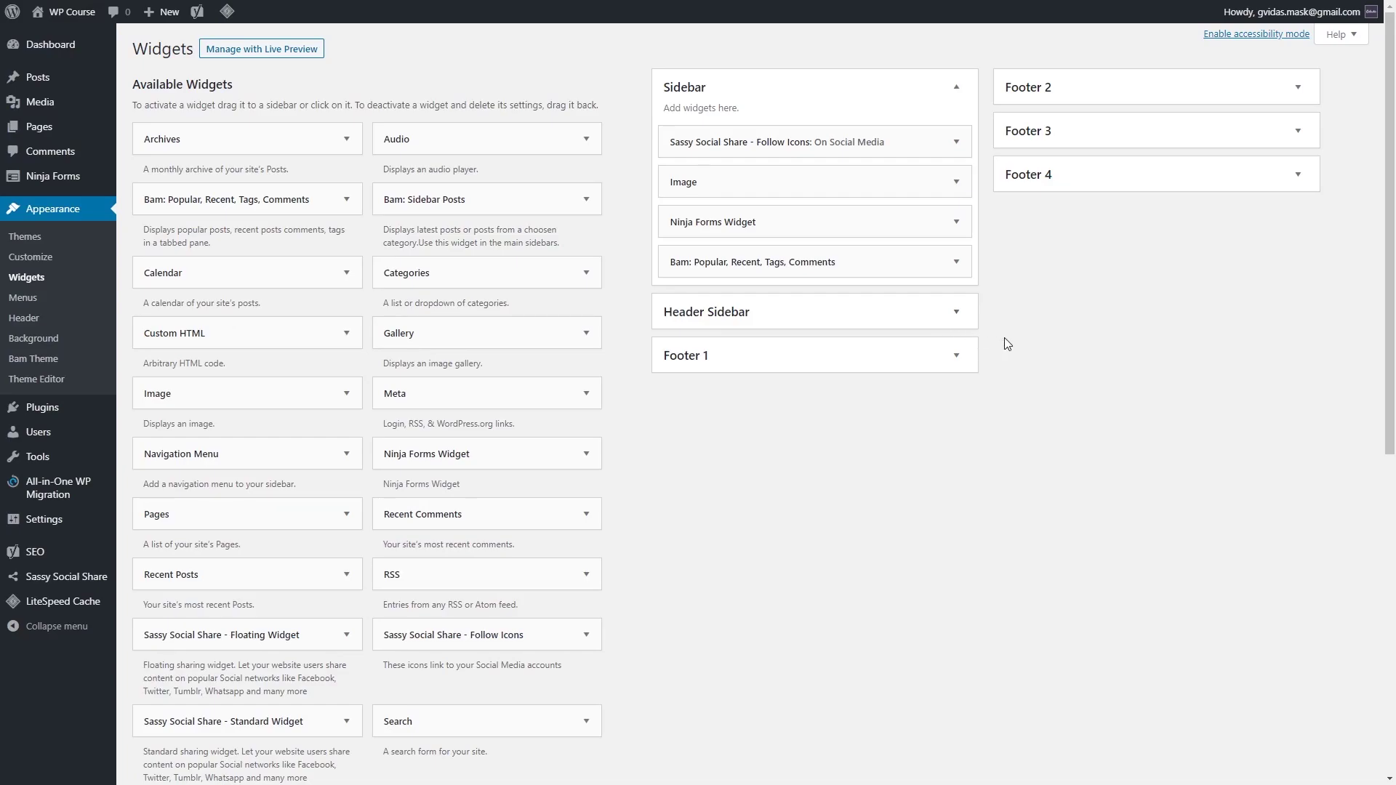
left_click(1175, 96)
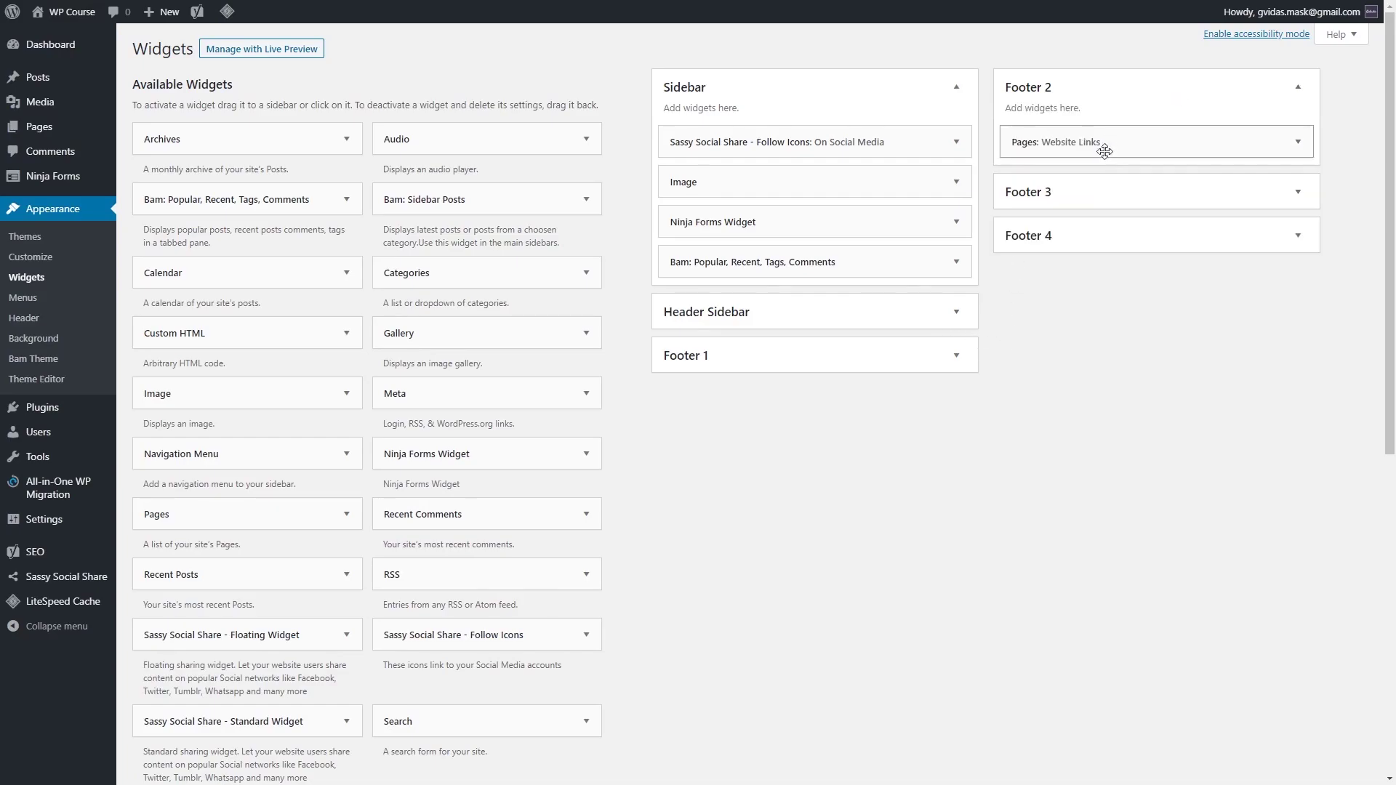
left_click(1296, 144)
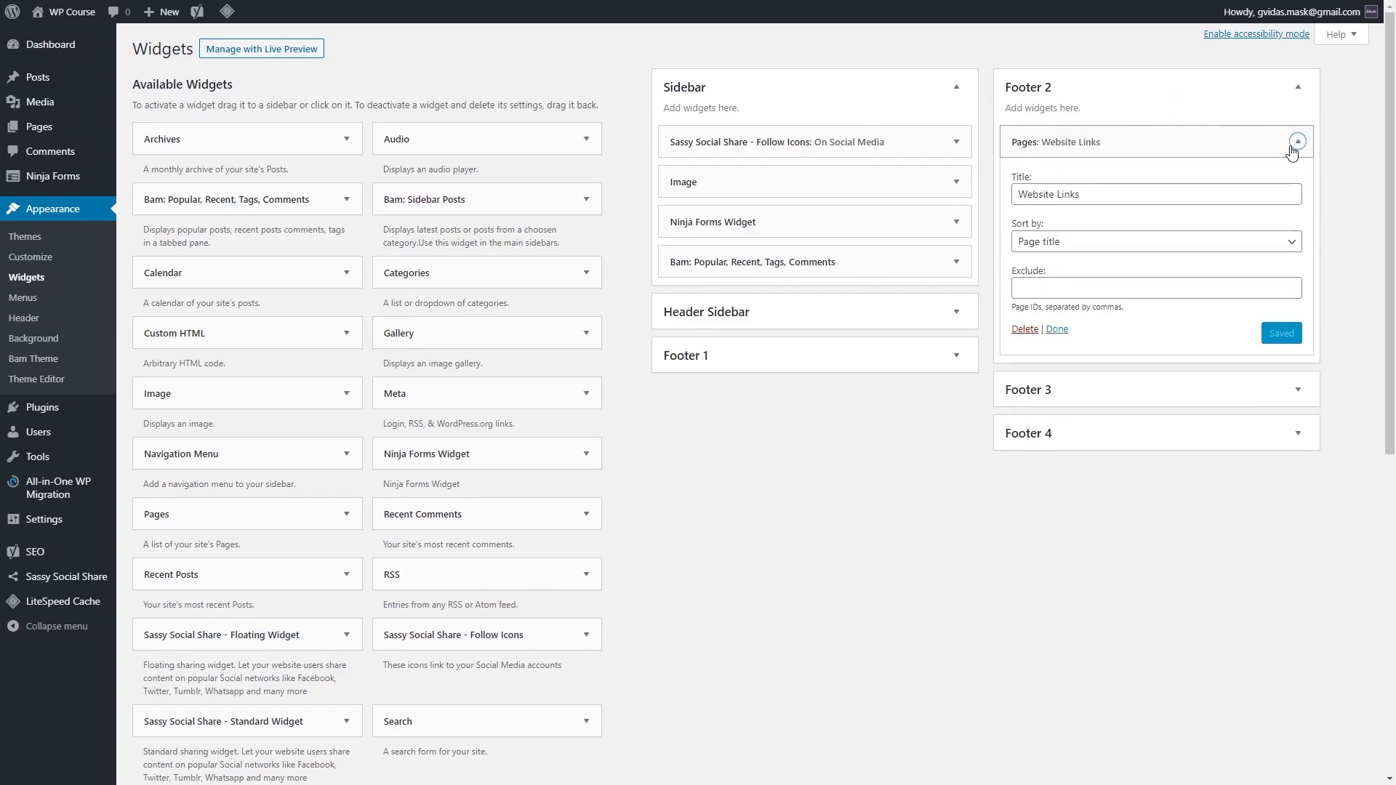
left_click(1078, 286)
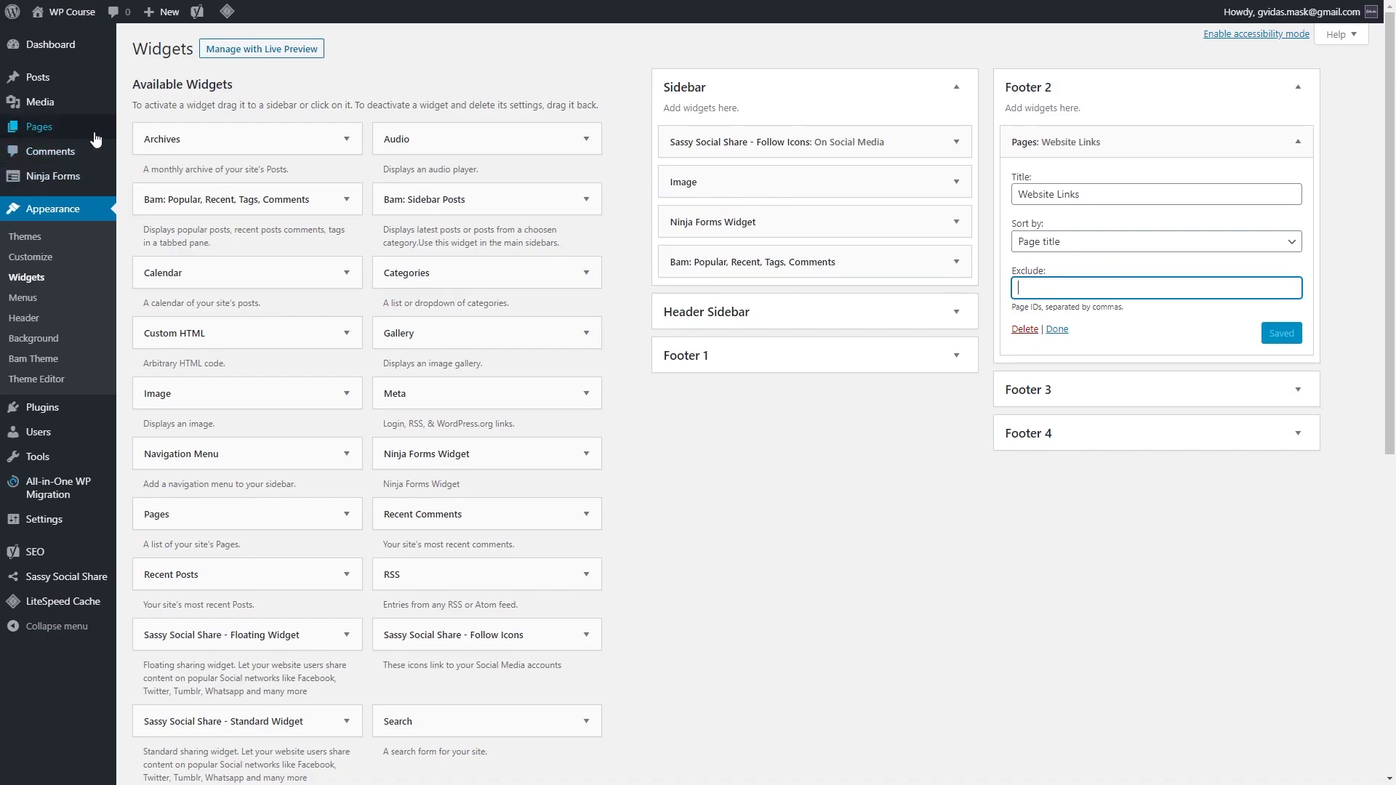
Step: Open the untitled Front Page from All Pages in the editor to find its ID
mouse_move(78, 132)
left_click(158, 137)
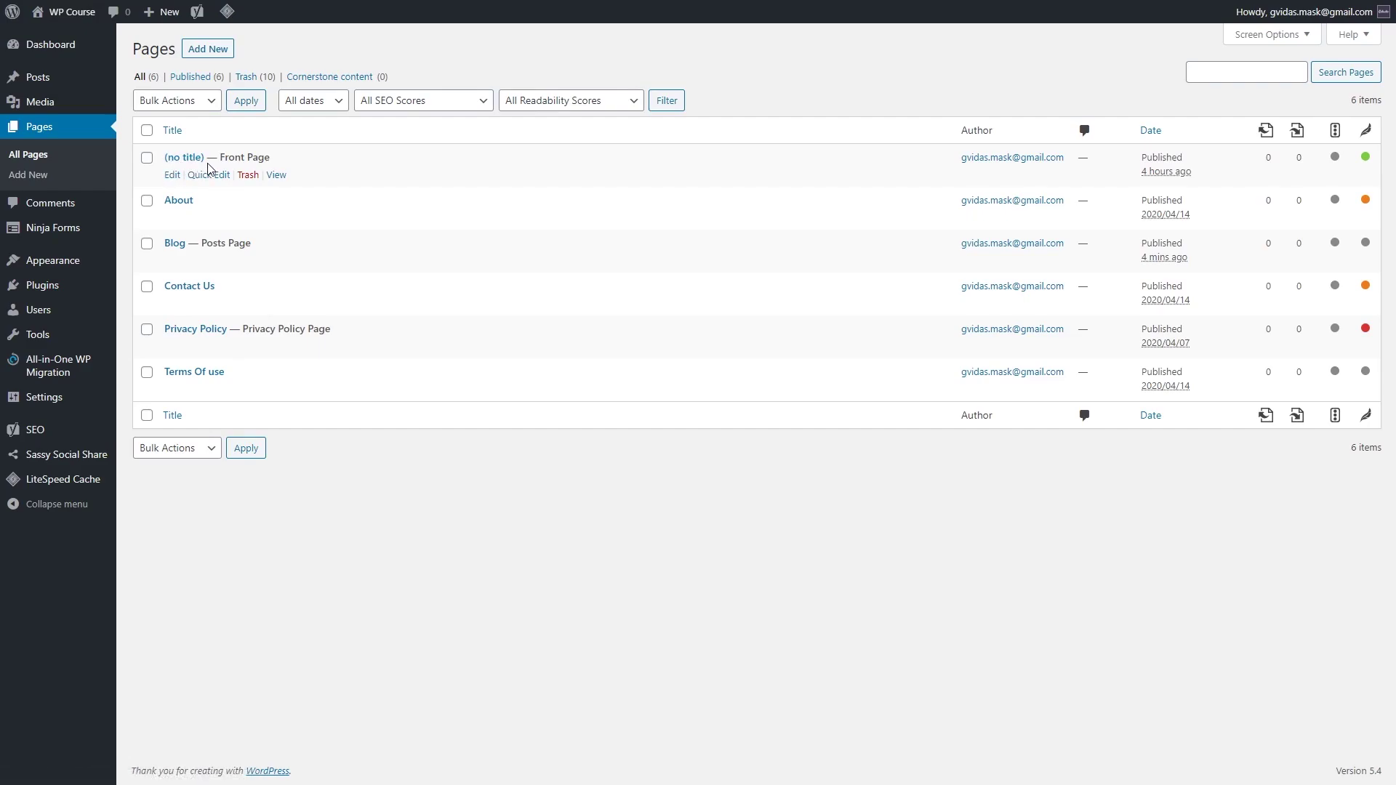
left_click(170, 177)
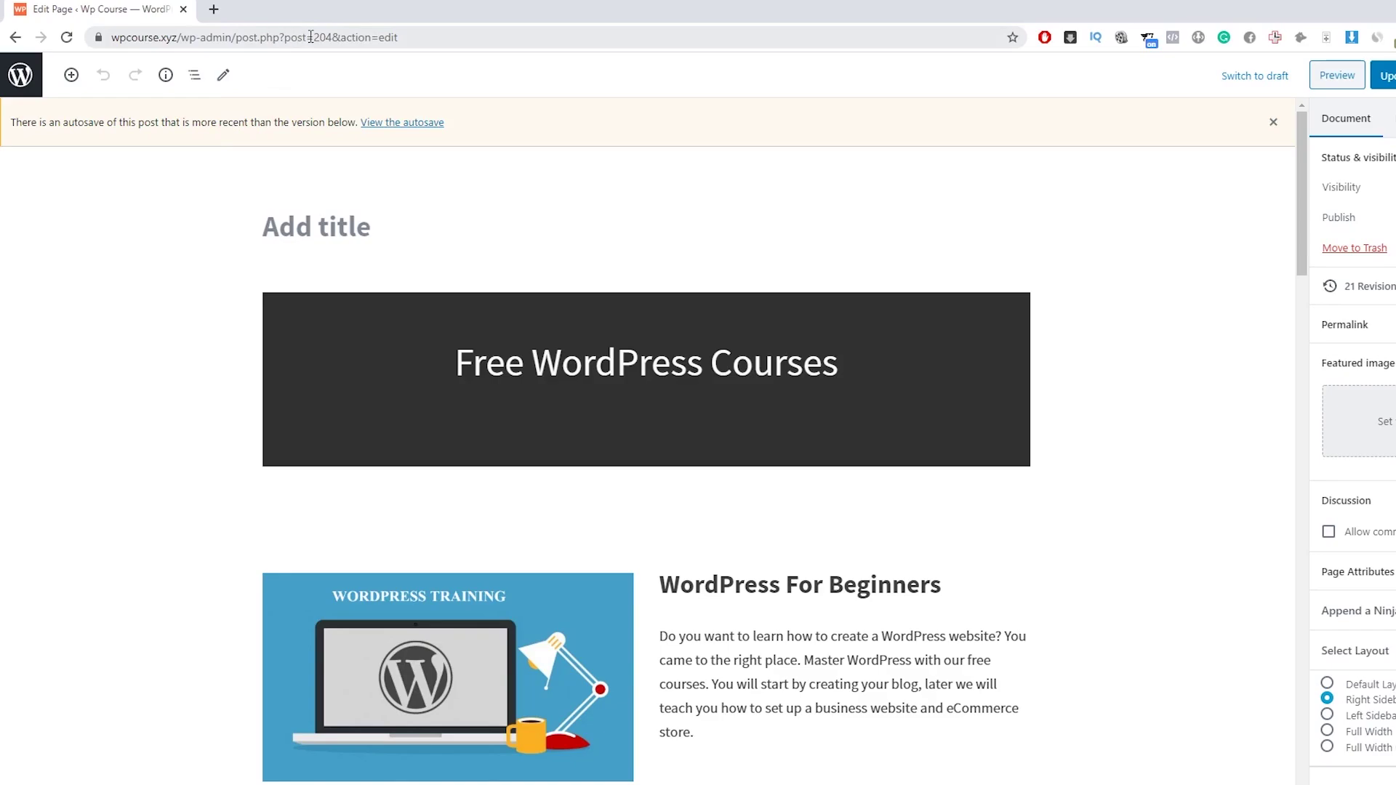
Step: Copy the page ID 204 from the editor's address bar
left_click_drag(313, 38, 333, 39)
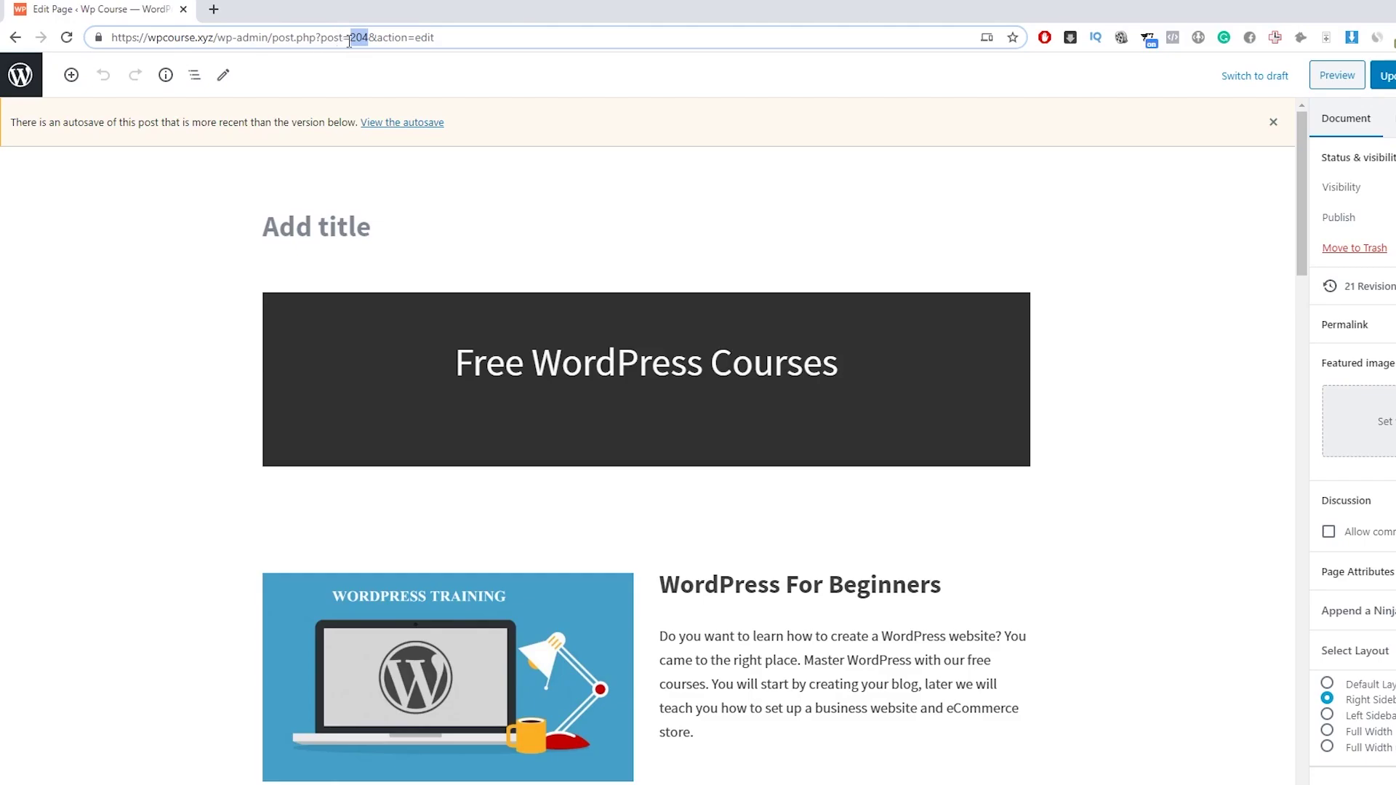
left_click(356, 39)
left_click_drag(370, 37, 350, 37)
right_click(356, 36)
left_click(411, 149)
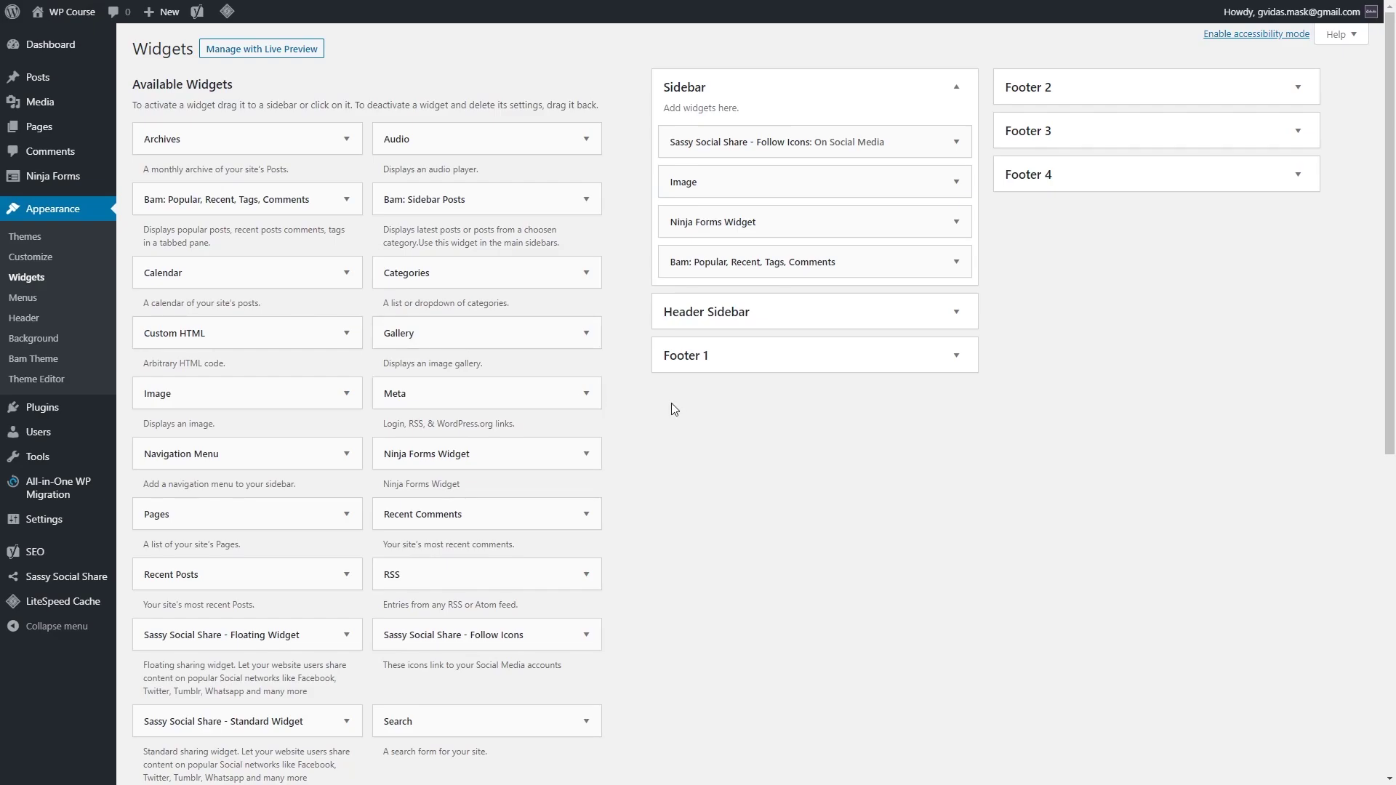
Step: Paste 204 into the Footer 2 Website Links widget's Exclude field and save
left_click(1278, 91)
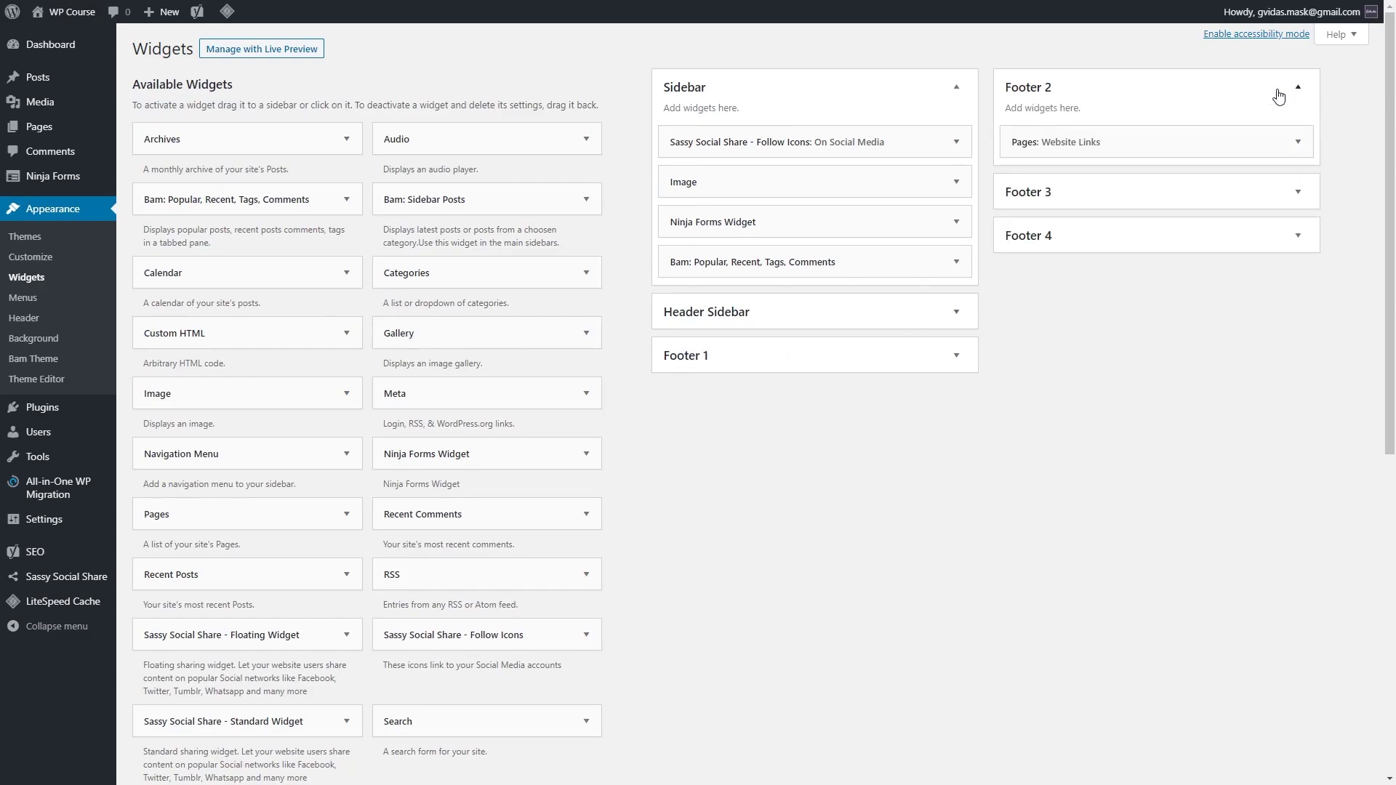
left_click(1297, 142)
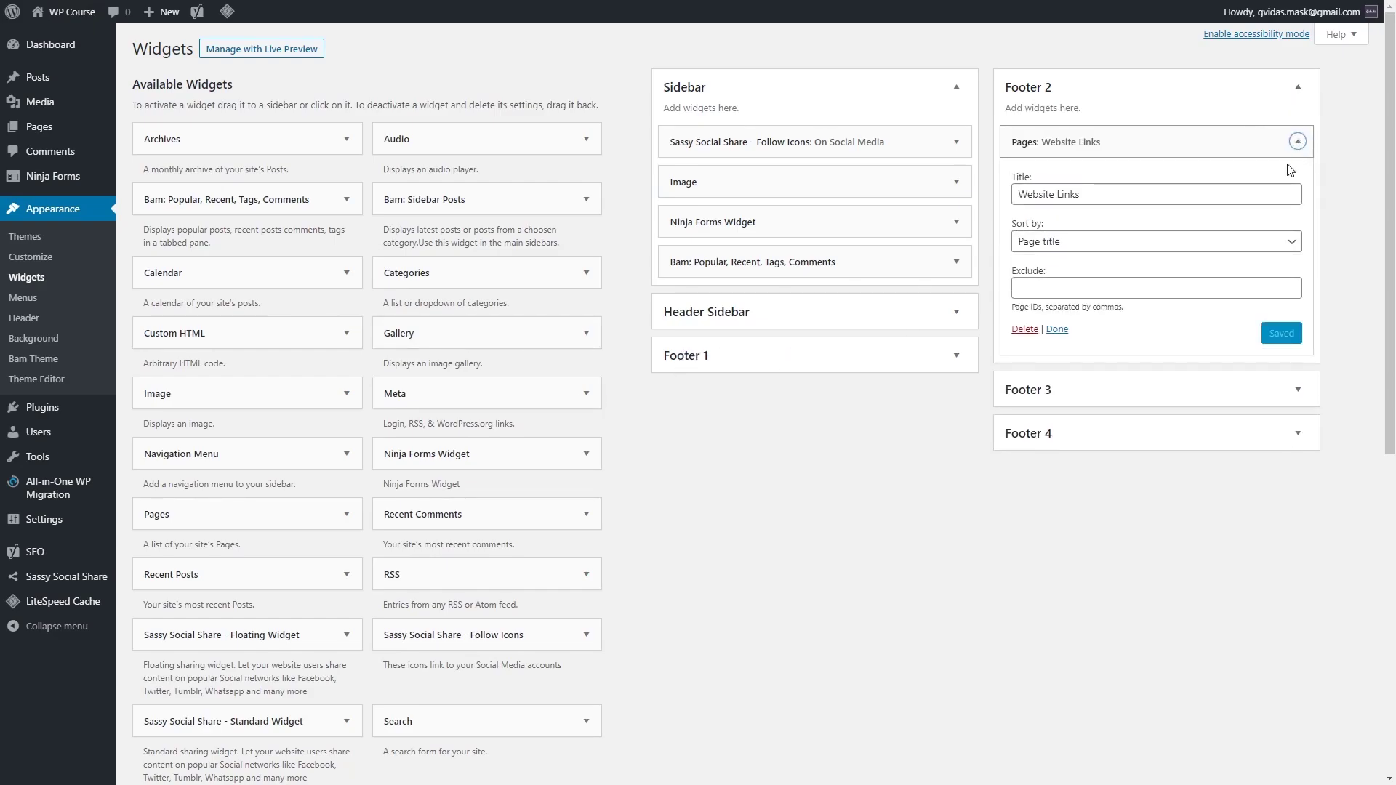
left_click(1072, 287)
right_click(1072, 287)
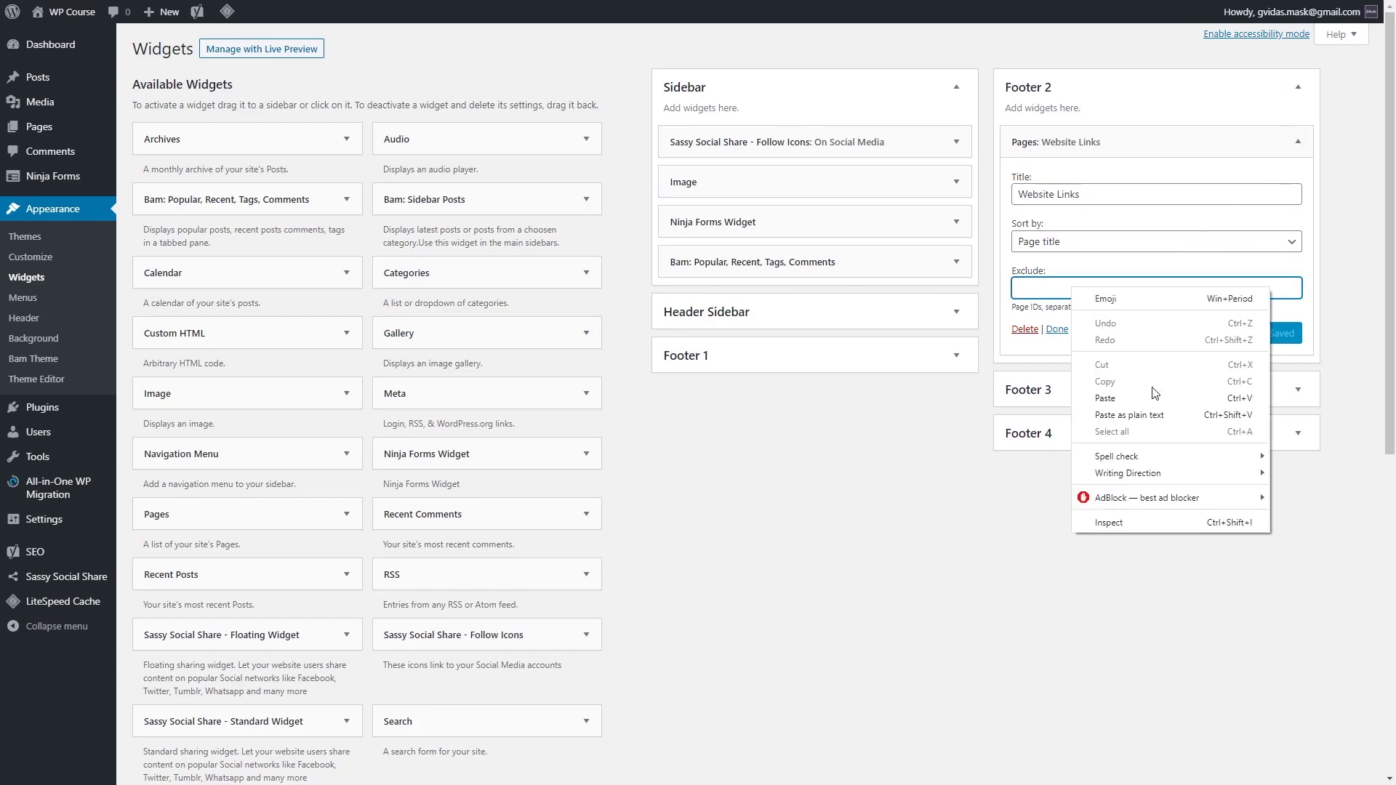
left_click(1158, 401)
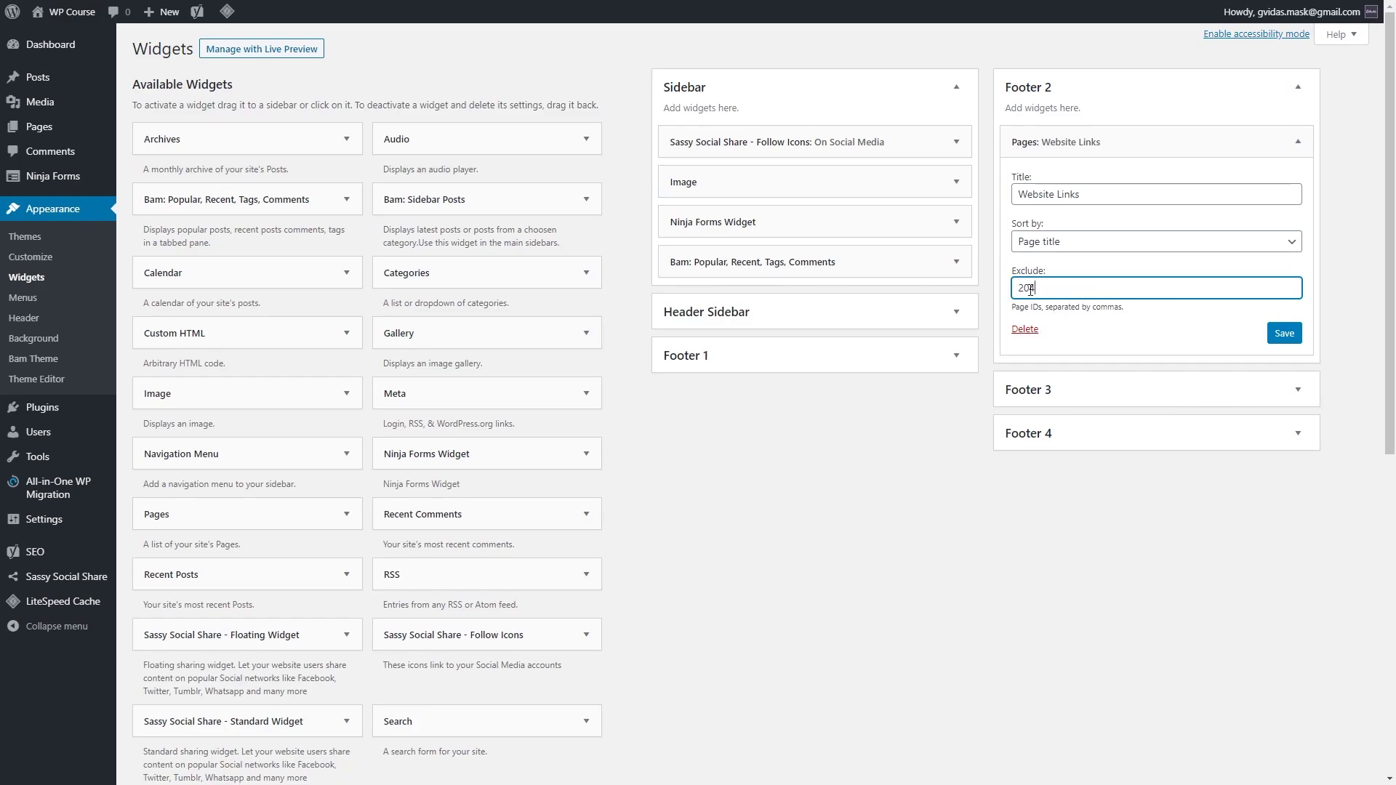
left_click(1294, 339)
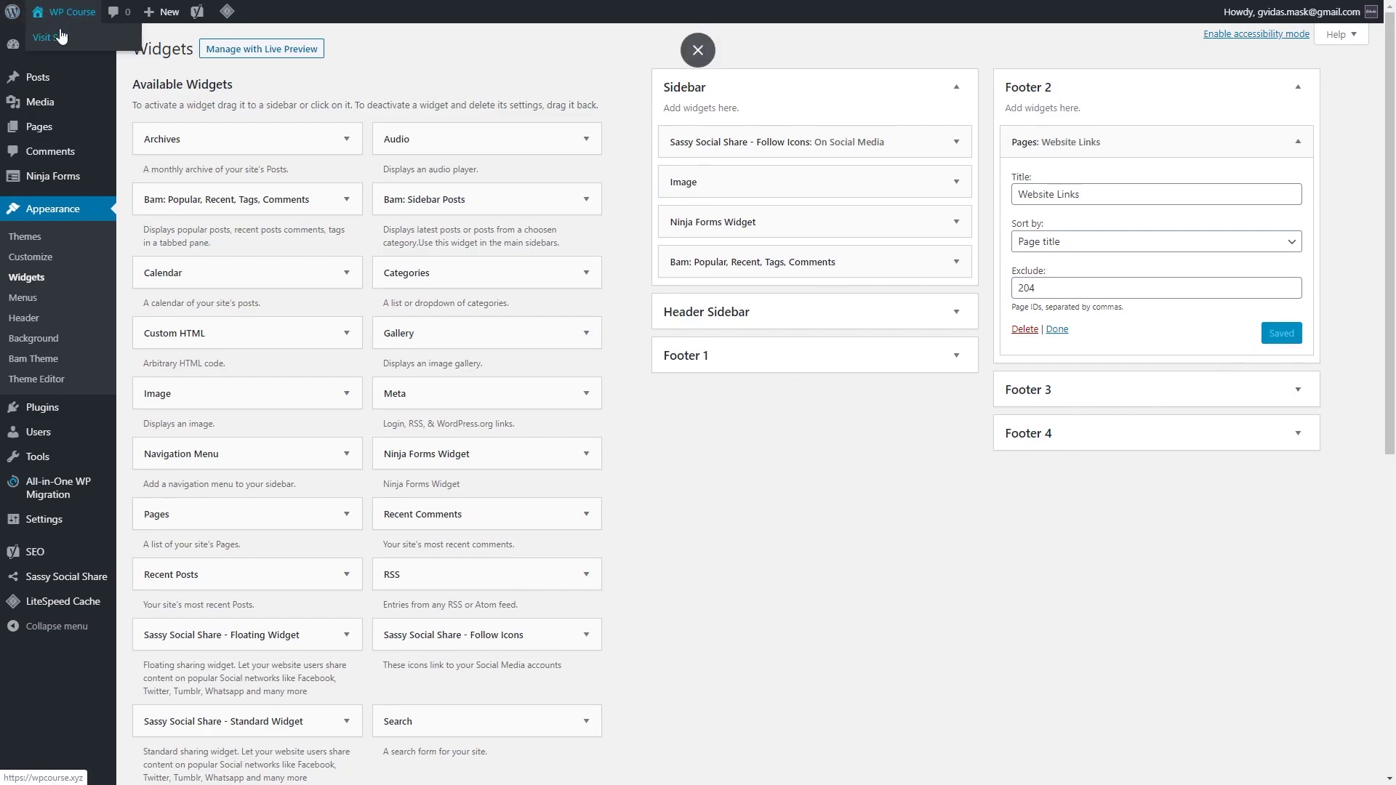
left_click(62, 37)
Step: Scroll the live homepage to its footer to confirm Website Links no longer shows #204
scroll(173, 332, "down", 15)
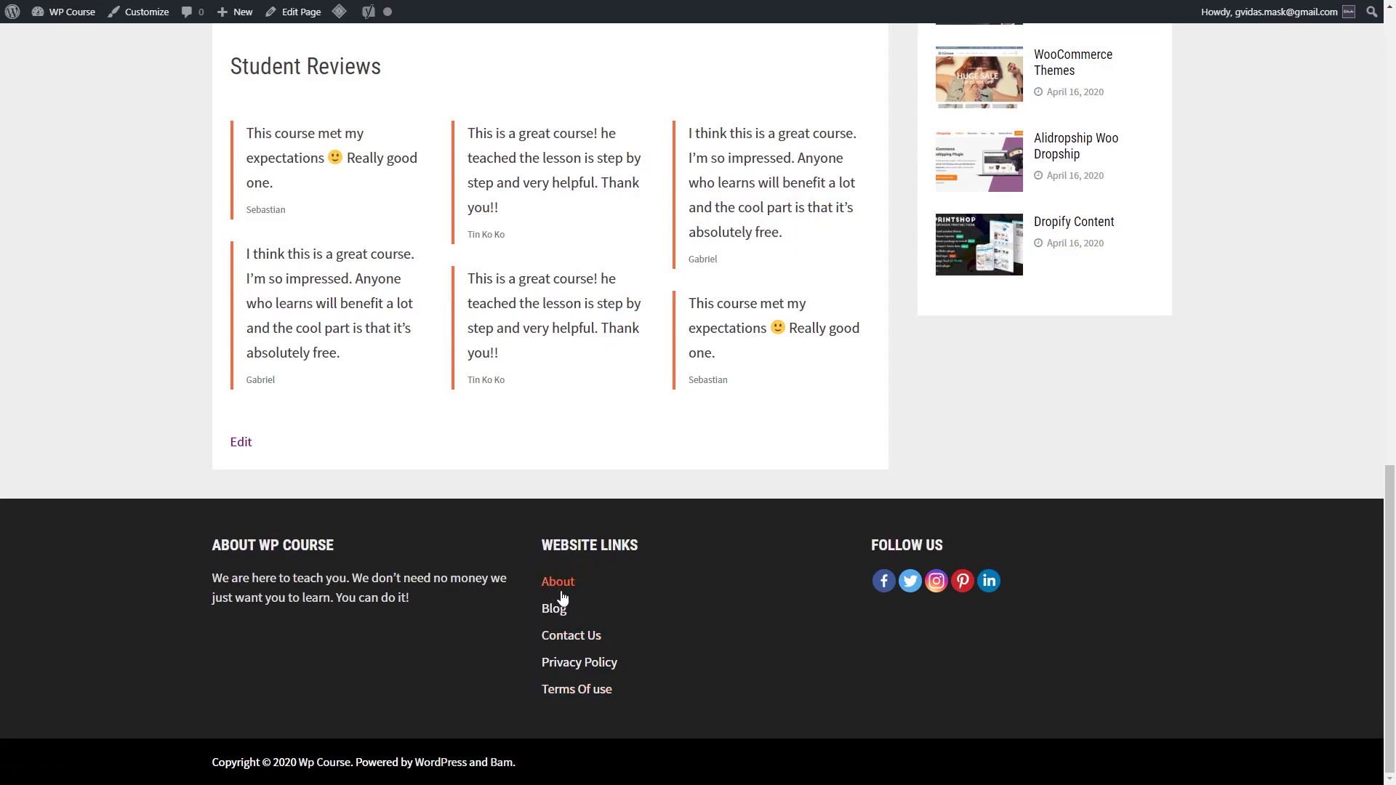
scroll(643, 609, "up", 15)
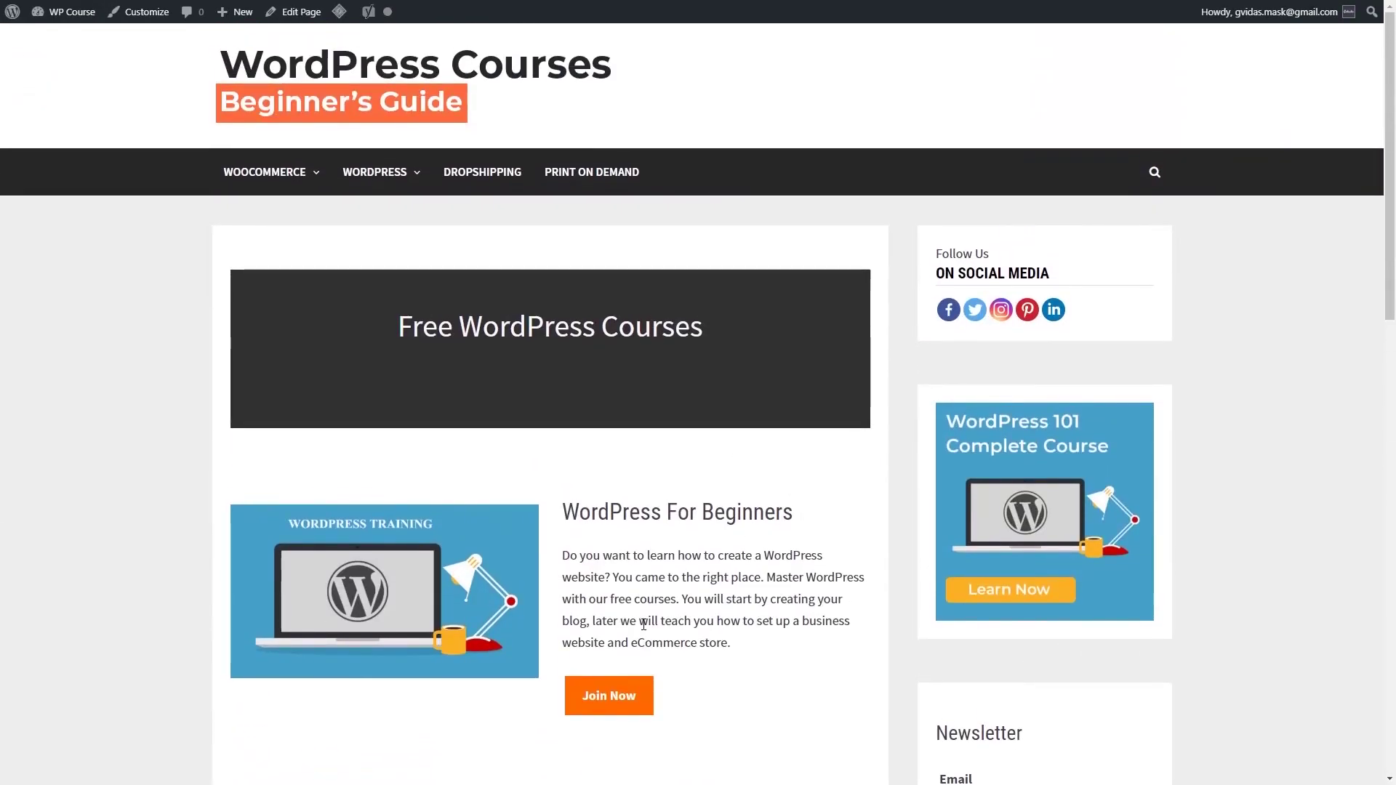
scroll(644, 625, "down", 15)
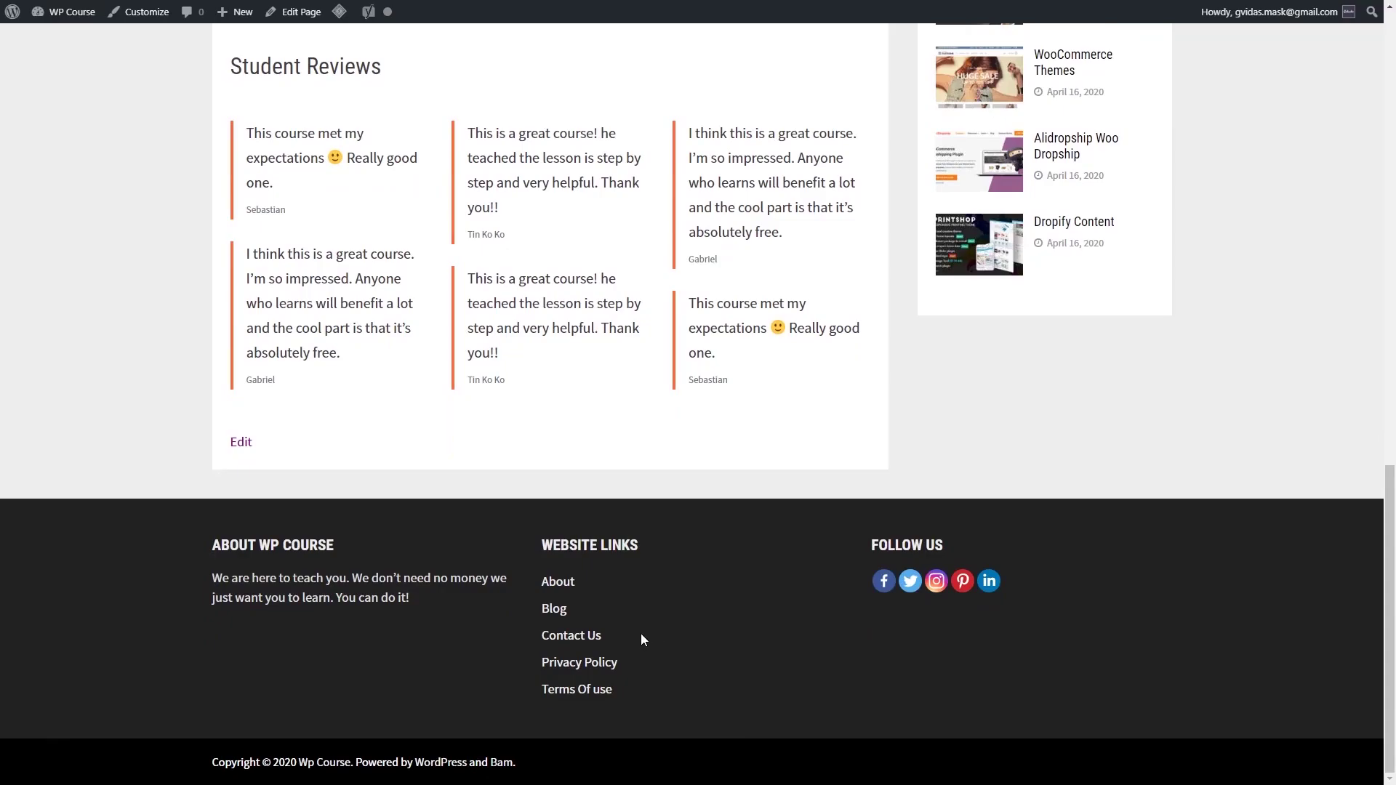
scroll(640, 634, "up", 10)
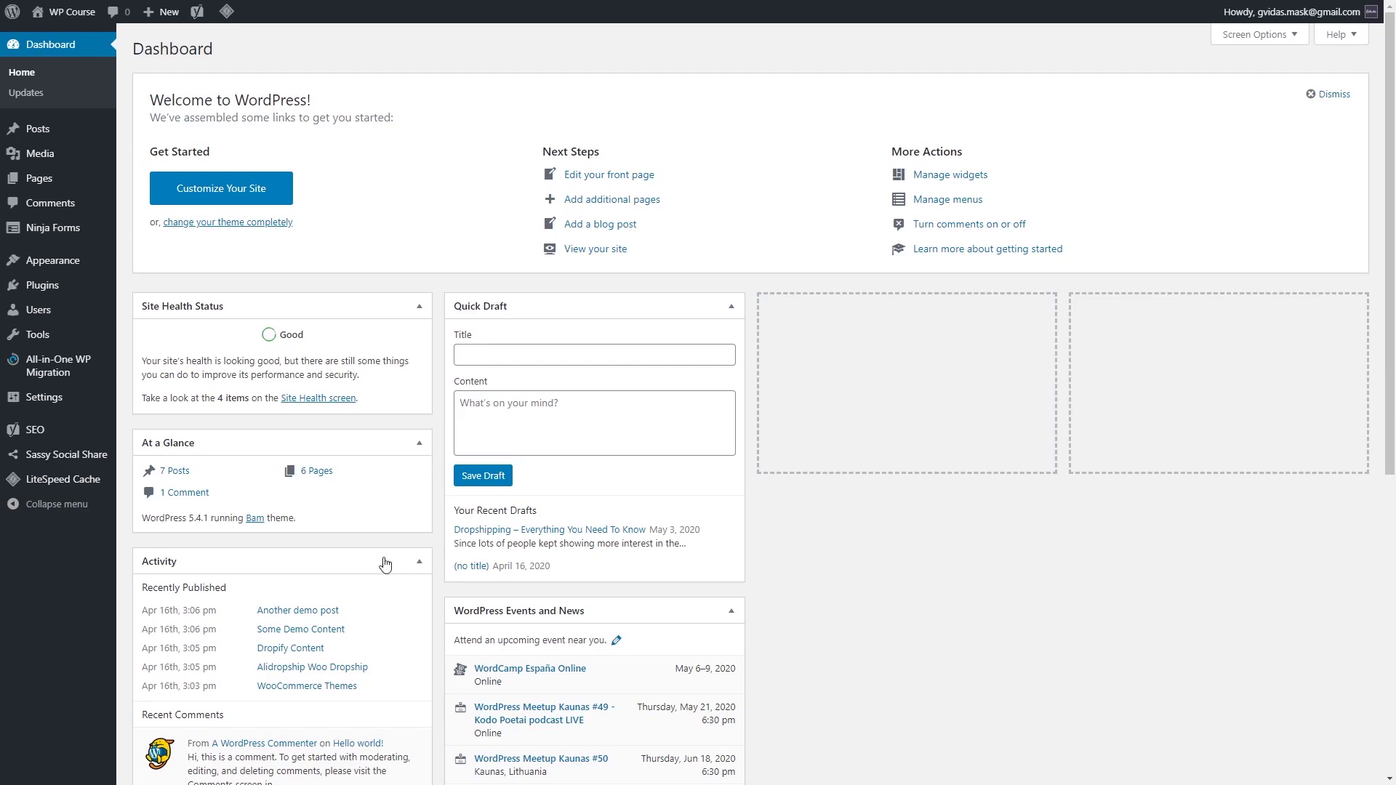
Step: Turn off Yoast readability analysis, text link counter and admin bar menu, save, then open Search Appearance
mouse_move(87, 436)
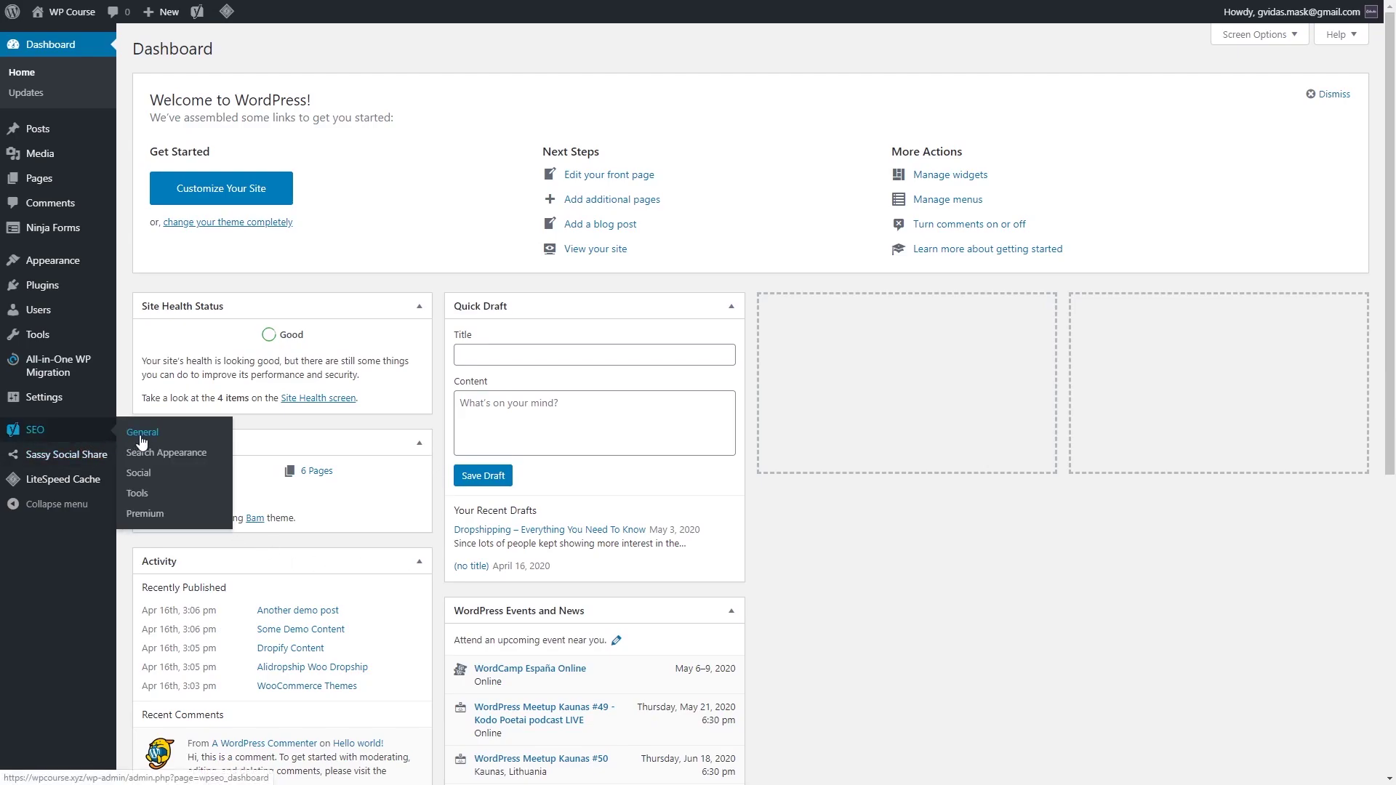
left_click(142, 436)
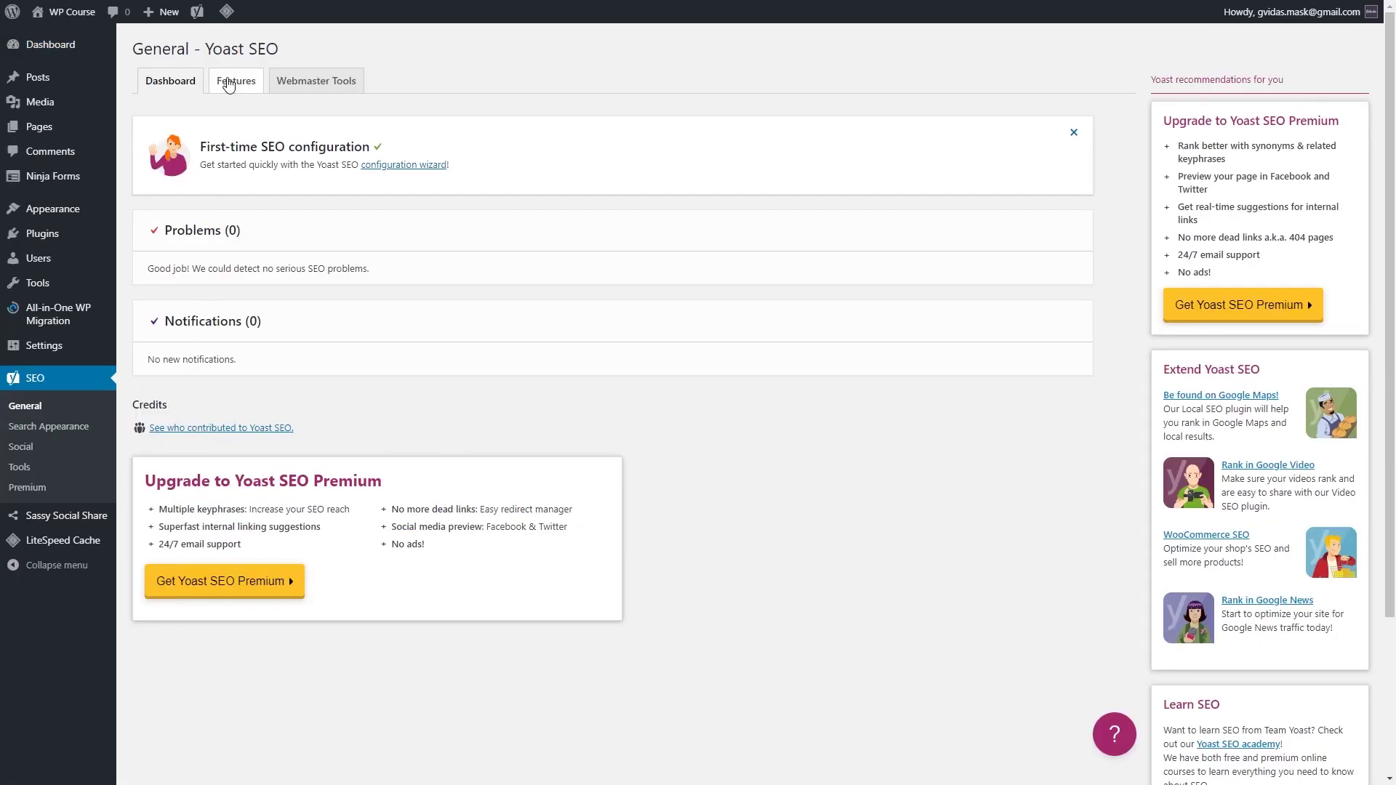
left_click(229, 84)
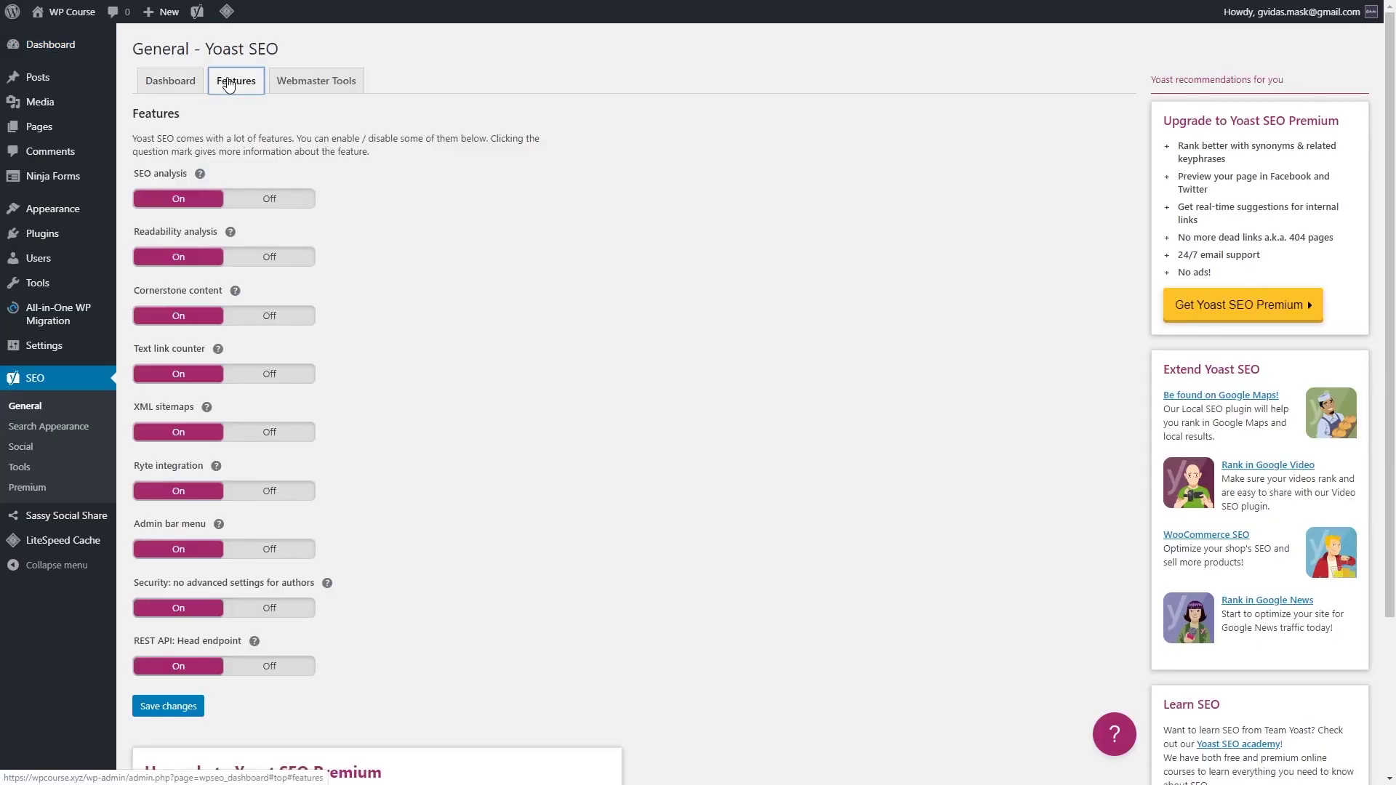
left_click(282, 265)
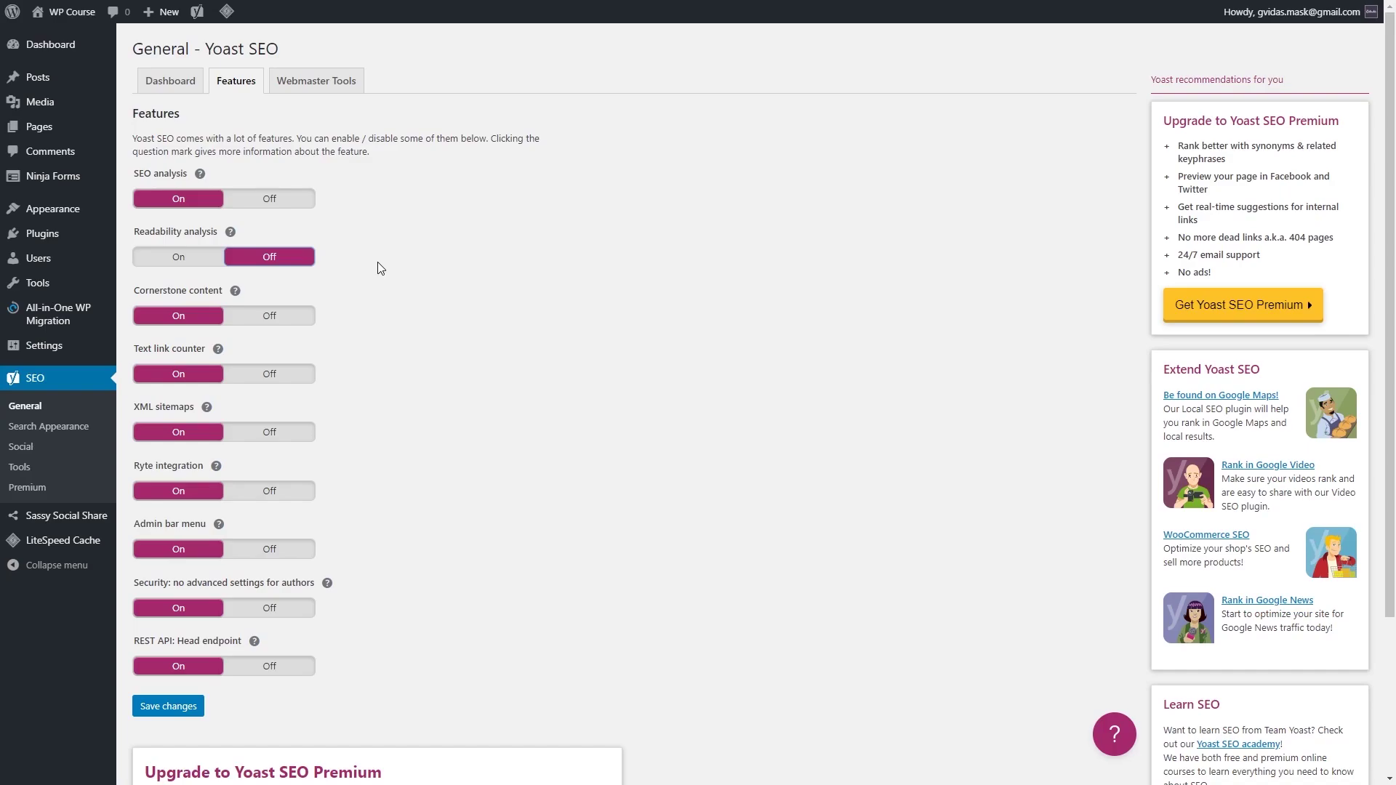
left_click(289, 379)
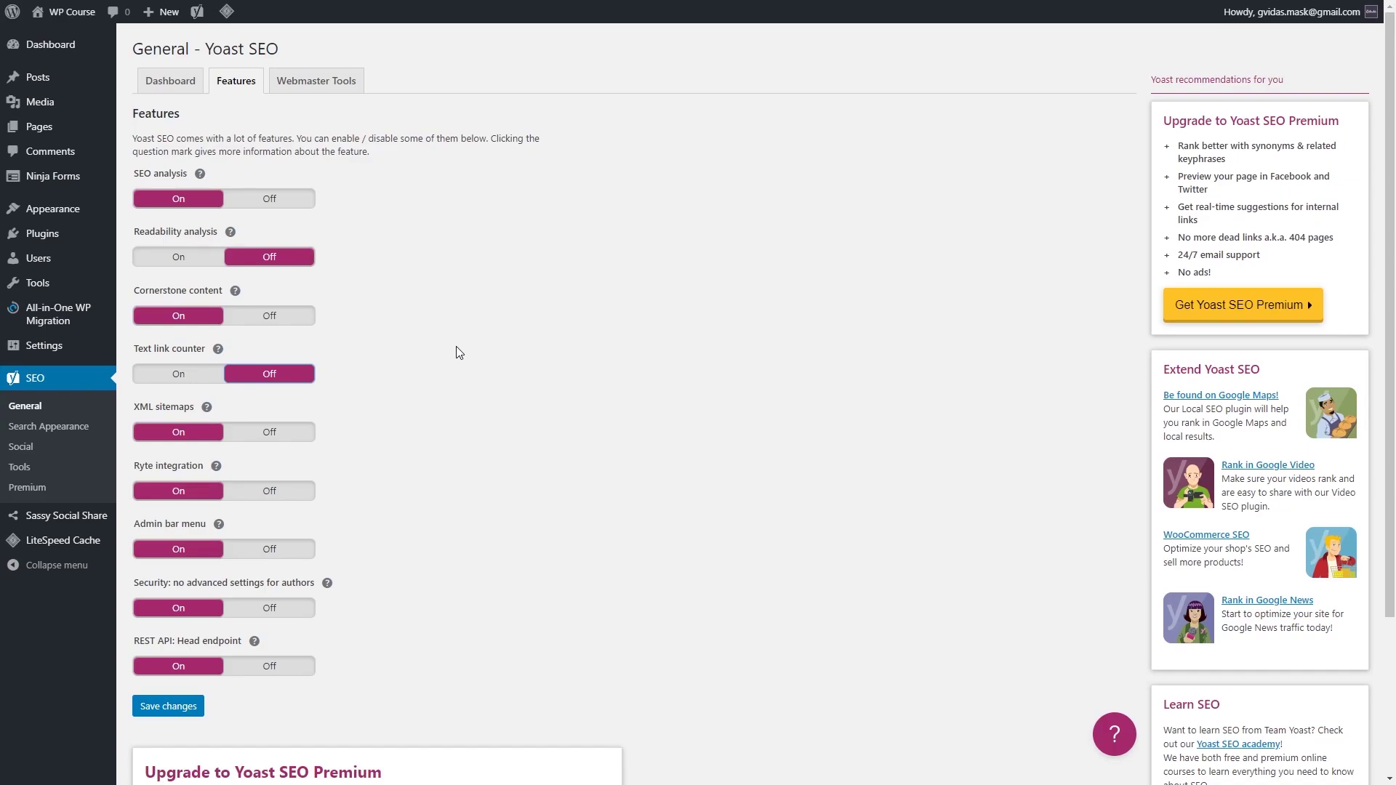
left_click(294, 554)
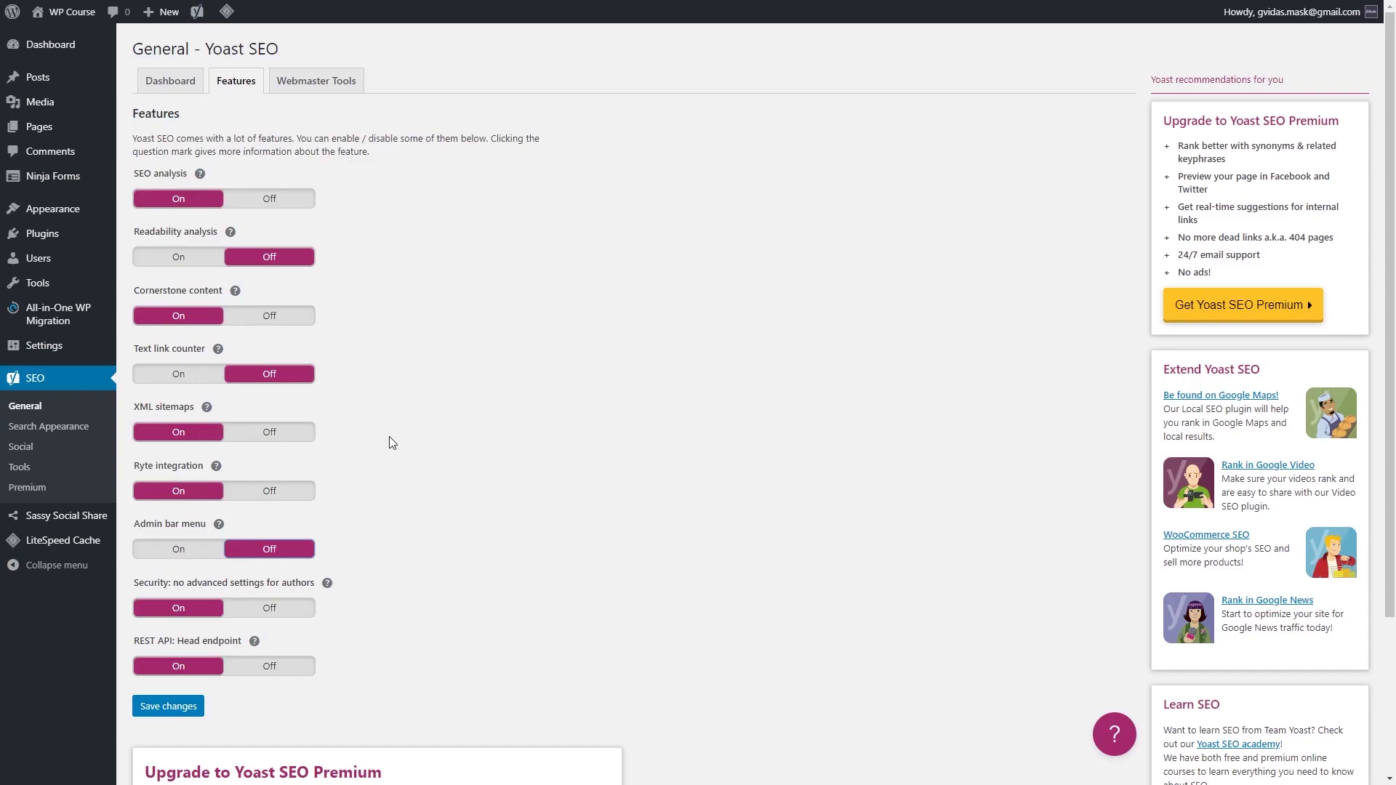
left_click(162, 706)
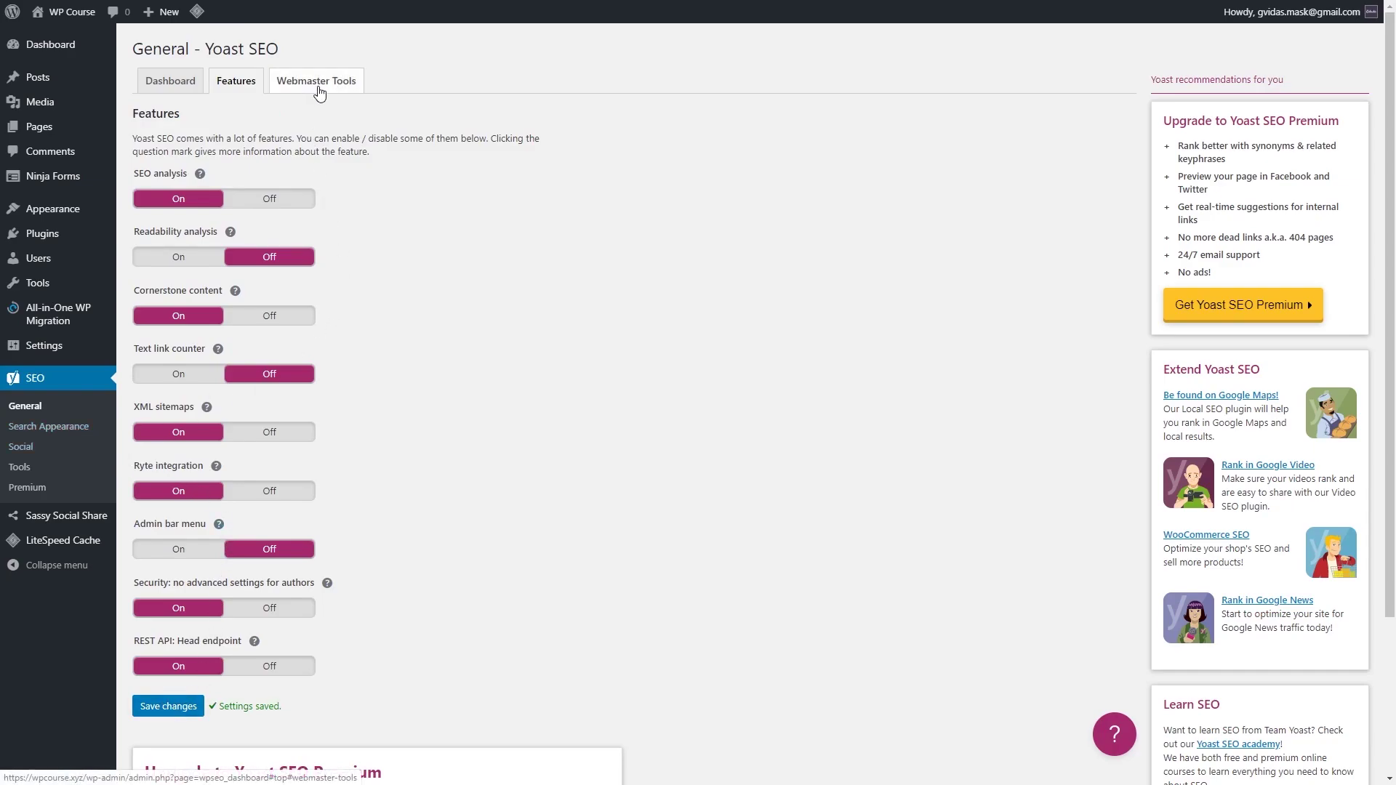
left_click(65, 433)
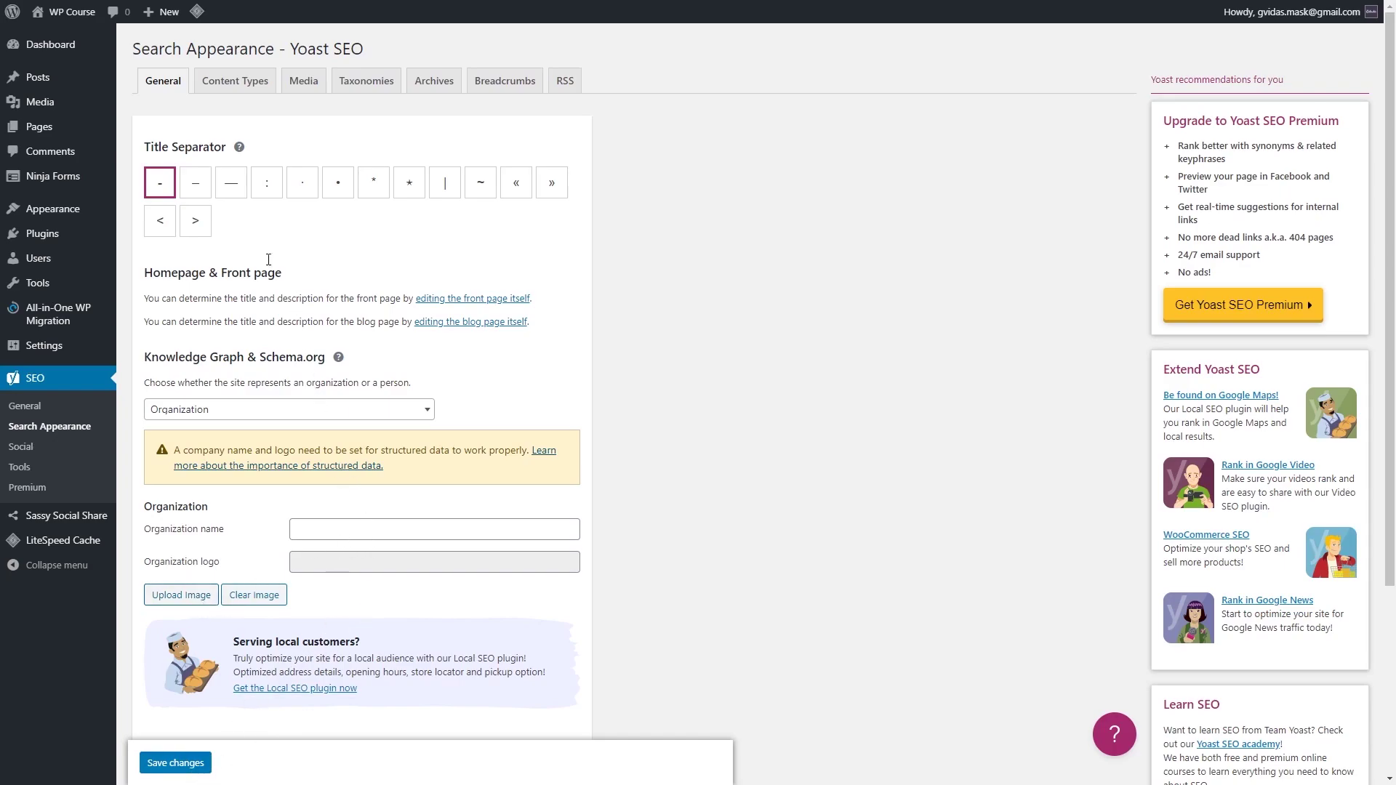
Step: Remove the Page variable from the Posts SEO title under Content Types
left_click(229, 86)
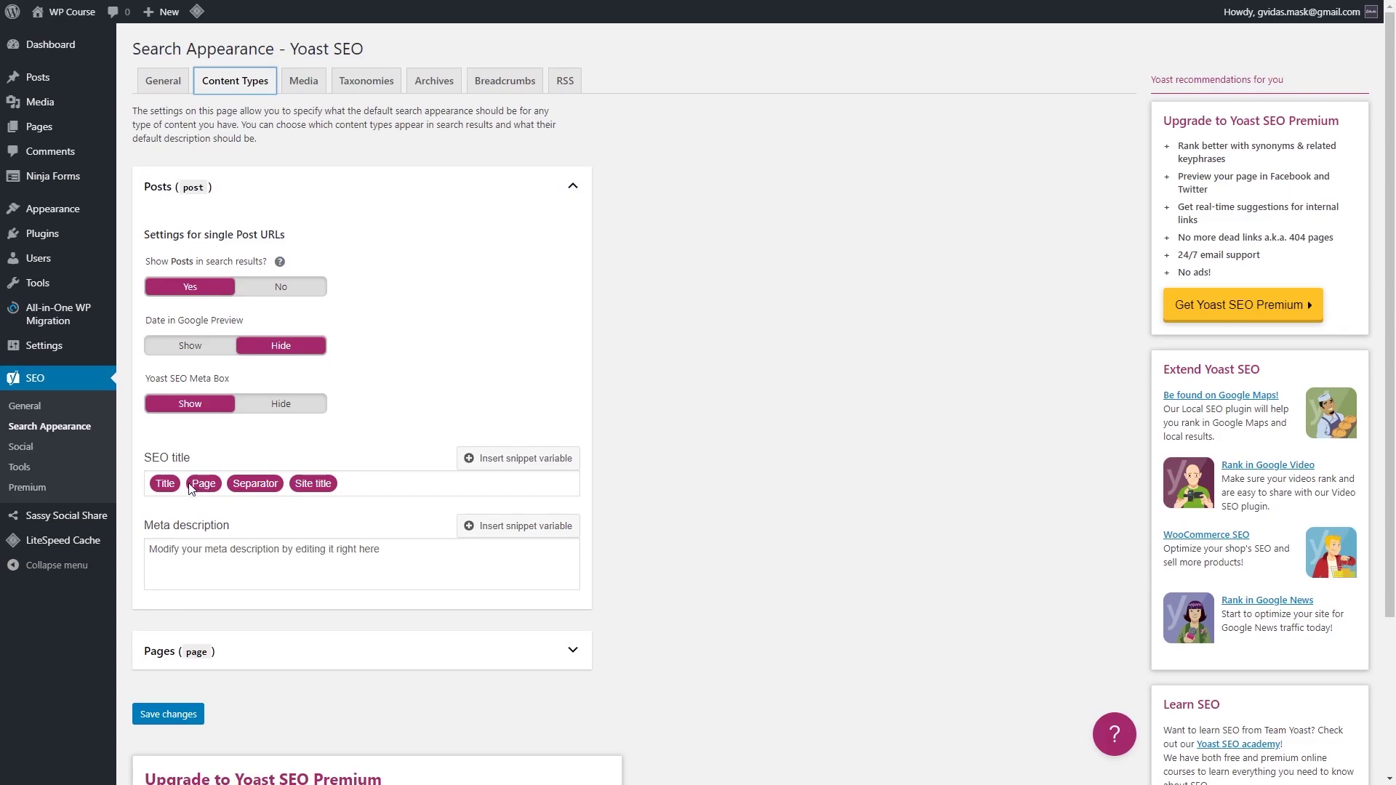
left_click(222, 489)
key("BackSpace")
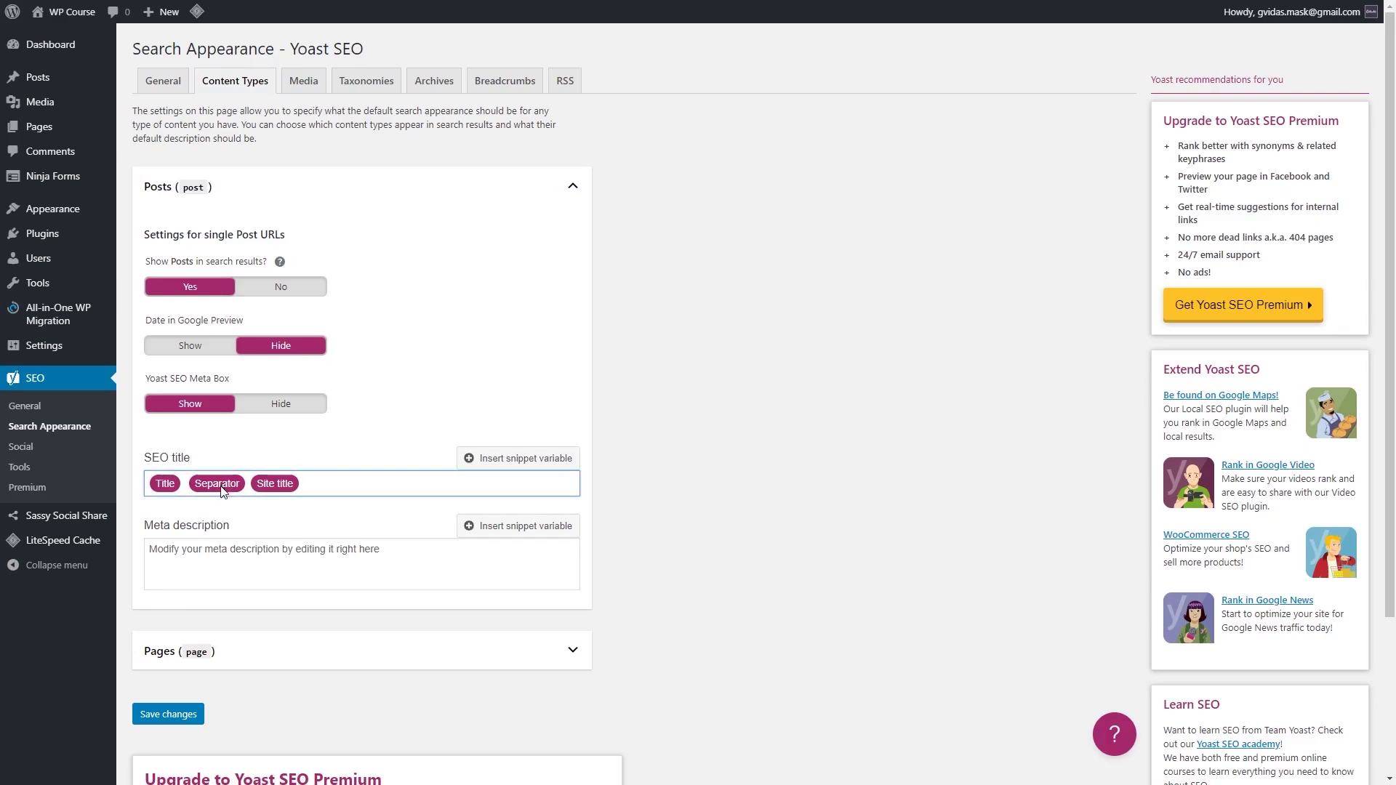
Step: Set the Pages meta description to %%excert%% and save the content type settings
left_click(321, 654)
scroll(337, 647, "down", 4)
scroll(336, 645, "down", 2)
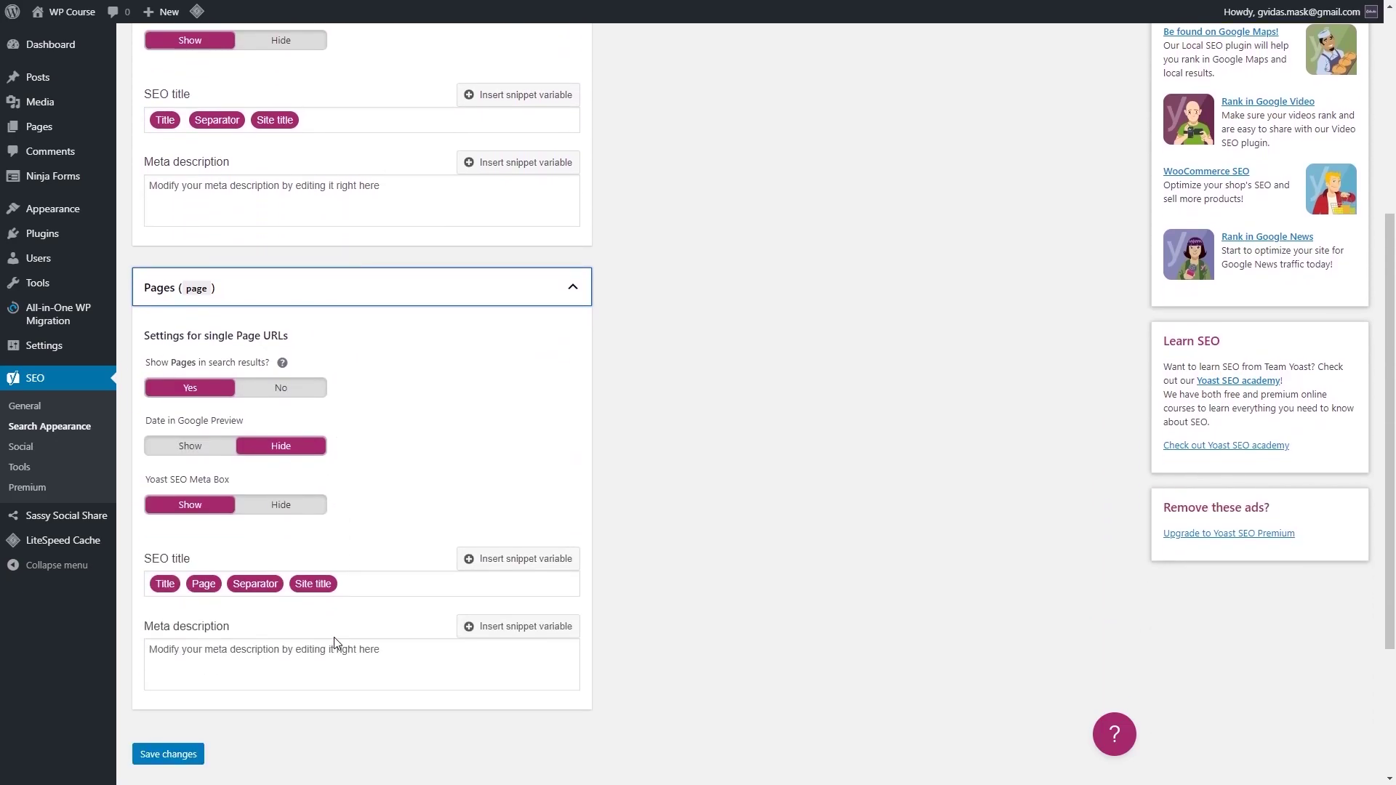
left_click(267, 654)
type("%%")
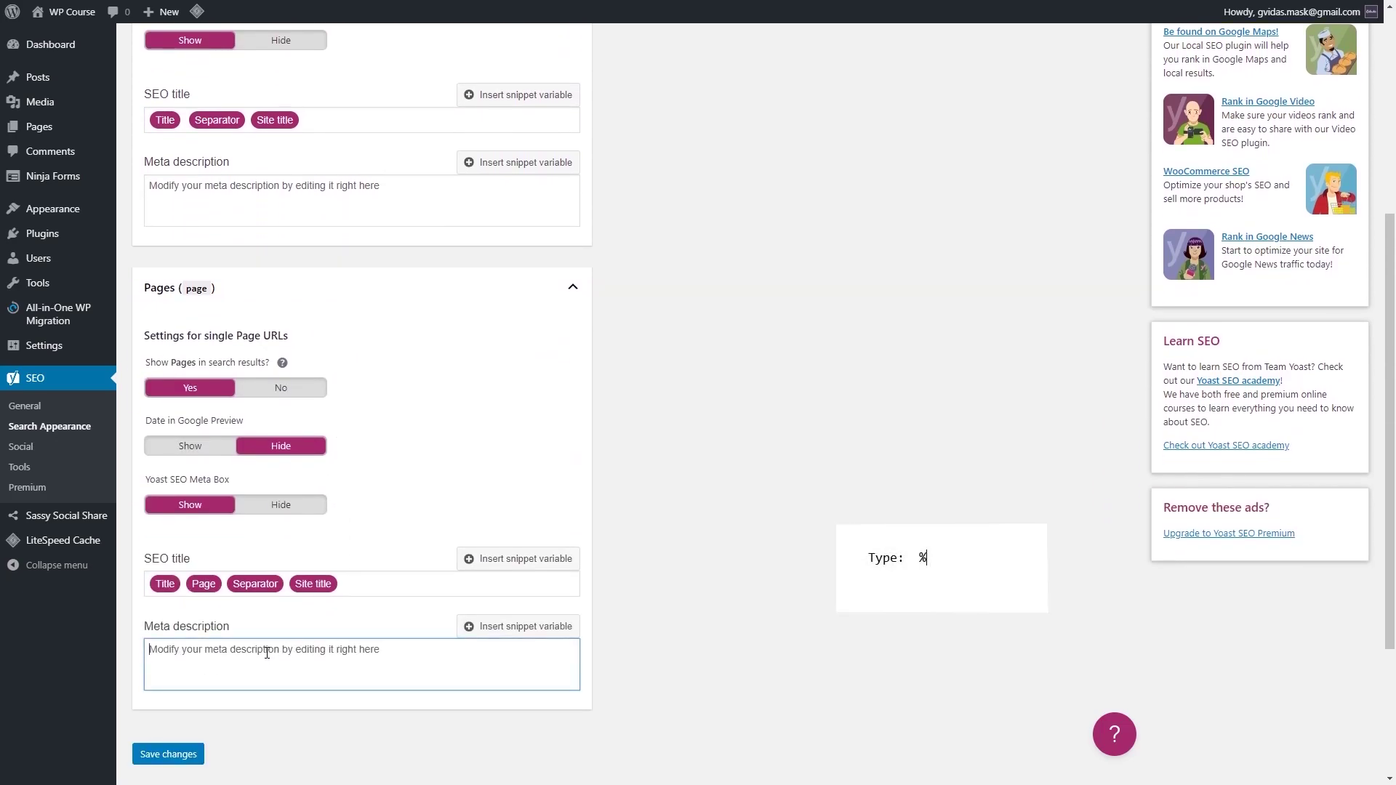
type("excert%%")
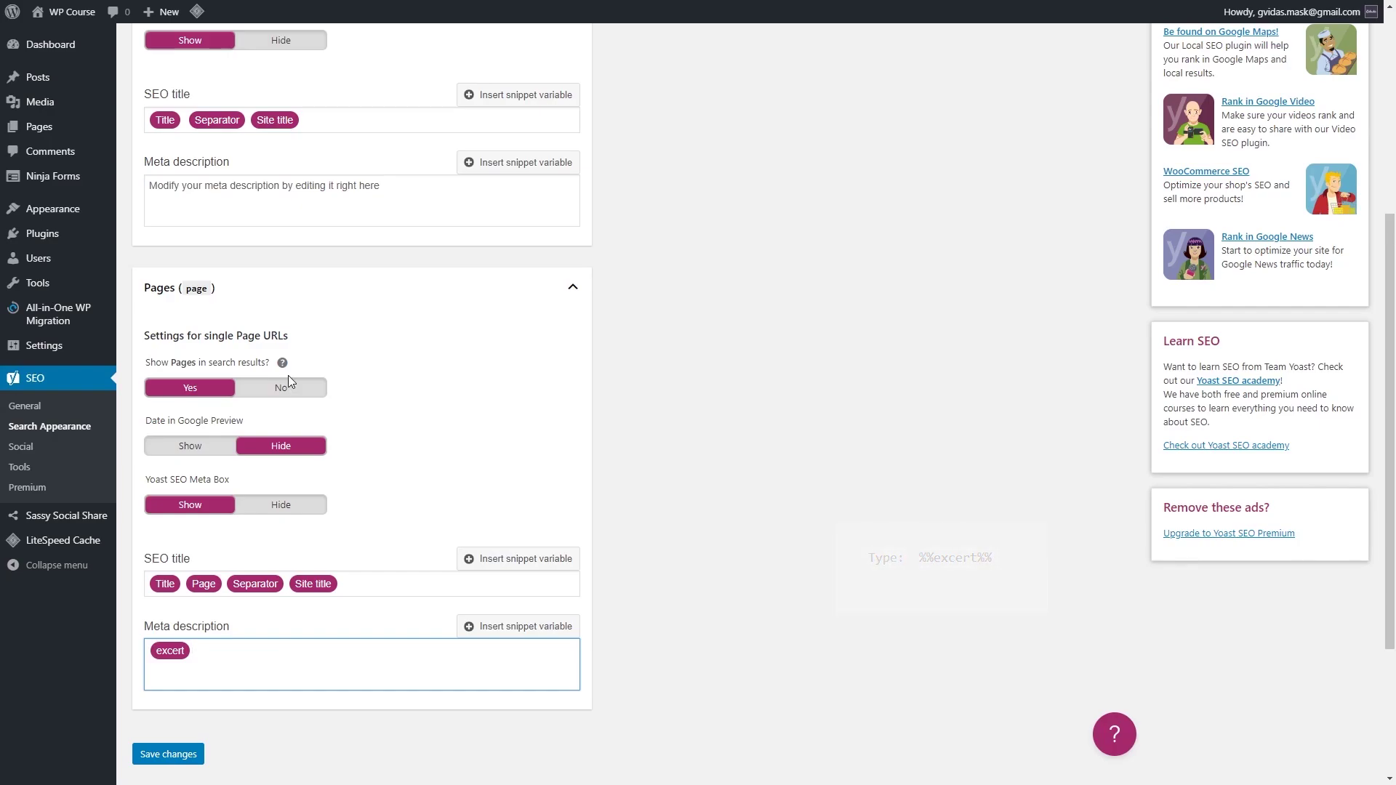
left_click(182, 753)
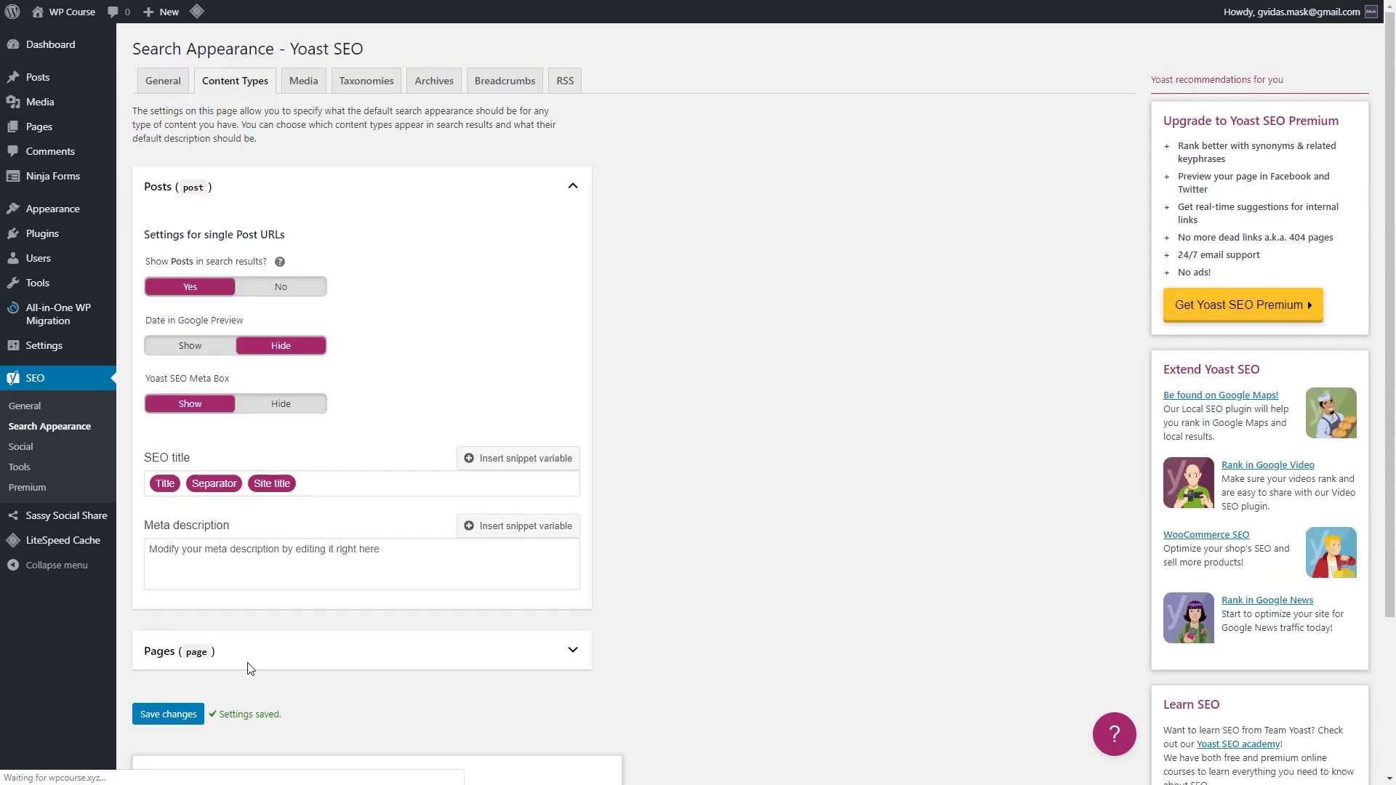
Step: On the Taxonomies tab, enter %% in the Categories meta description
left_click(311, 94)
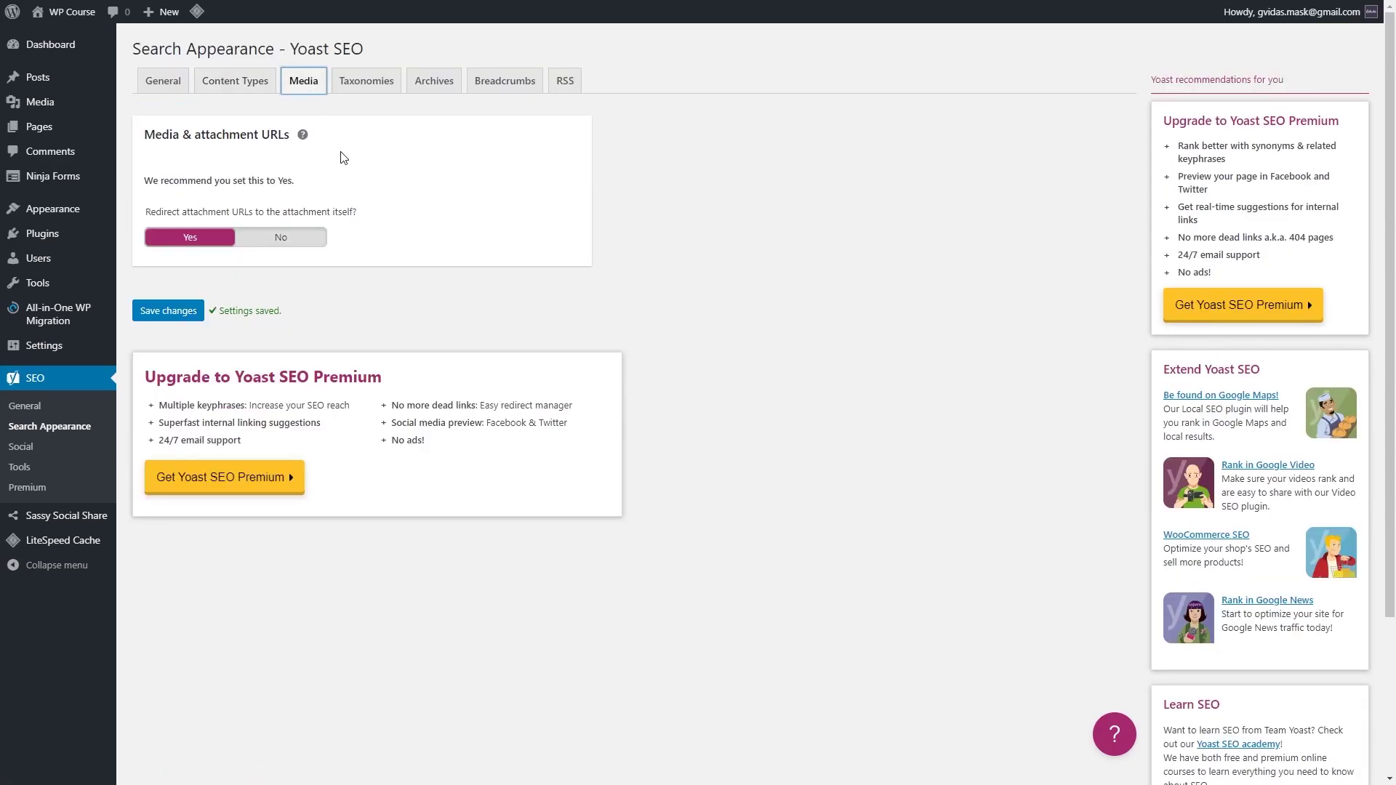
left_click(353, 93)
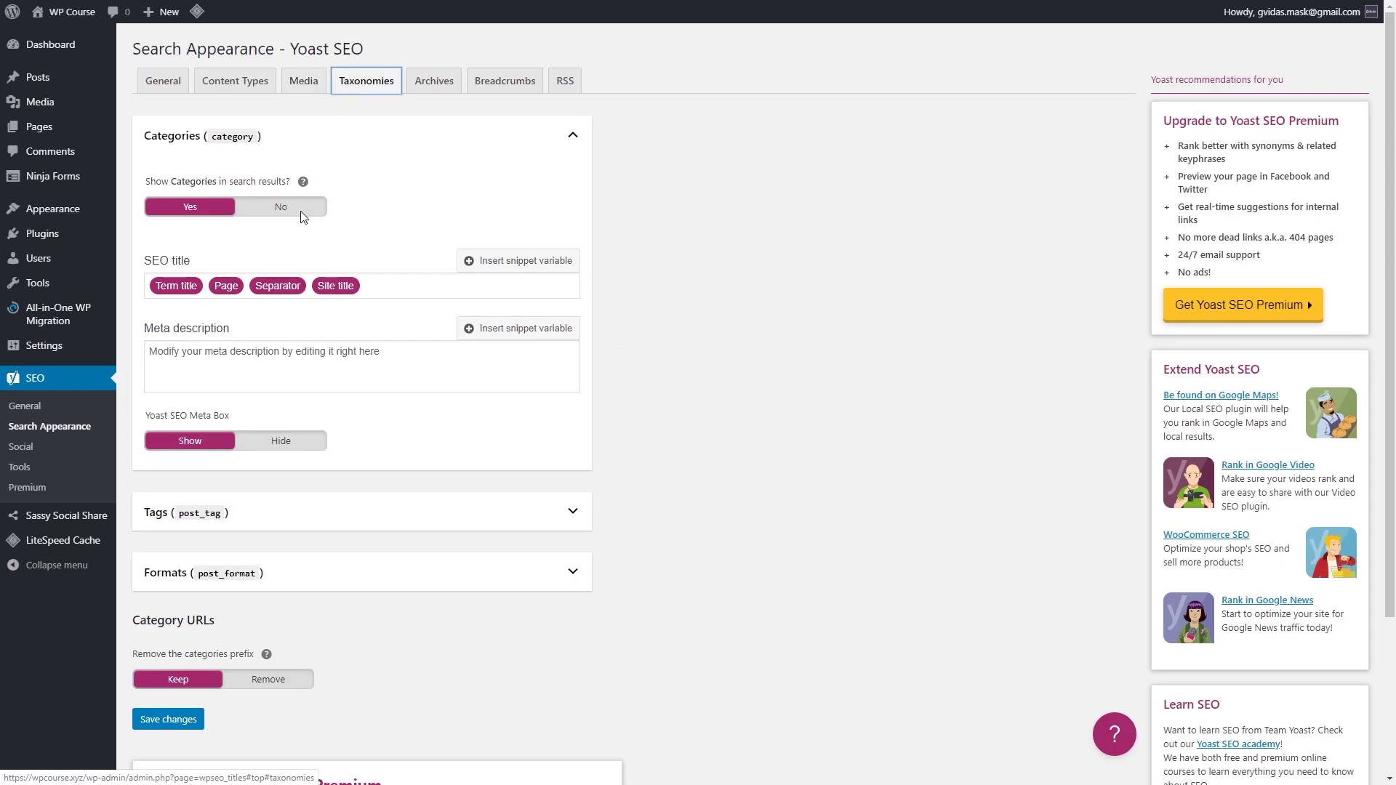
left_click(269, 349)
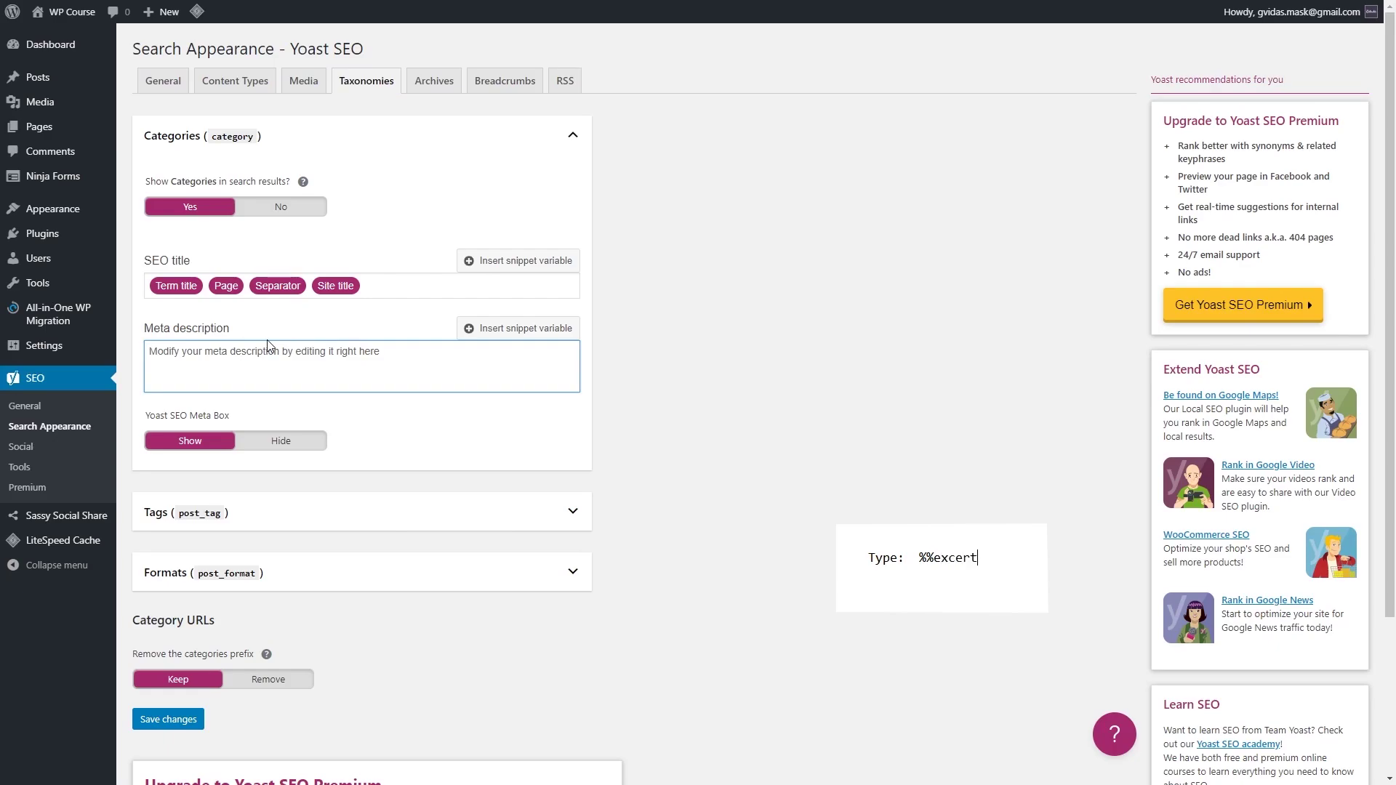
type("%%")
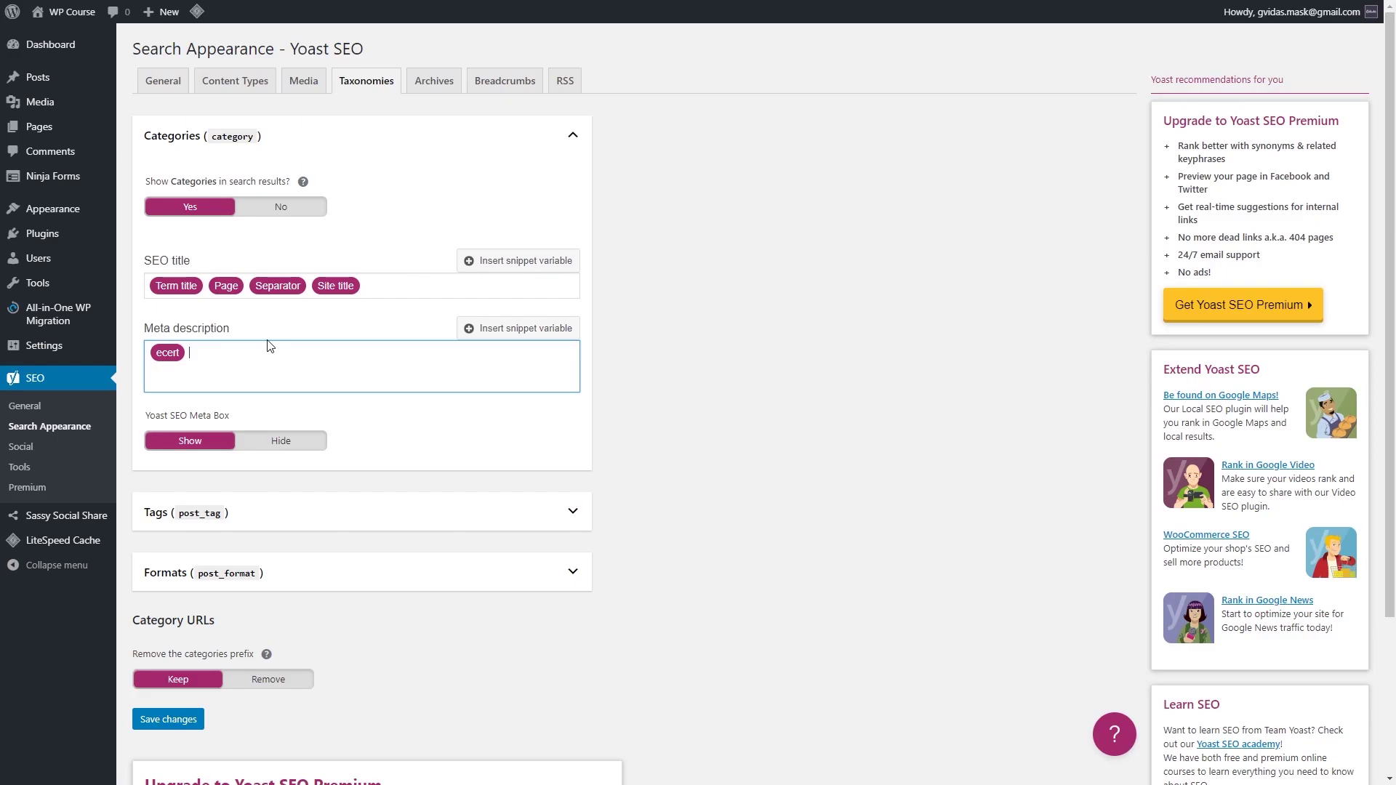
Step: Set Tags and Formats to not show in search results
left_click(572, 518)
scroll(386, 571, "down", 1)
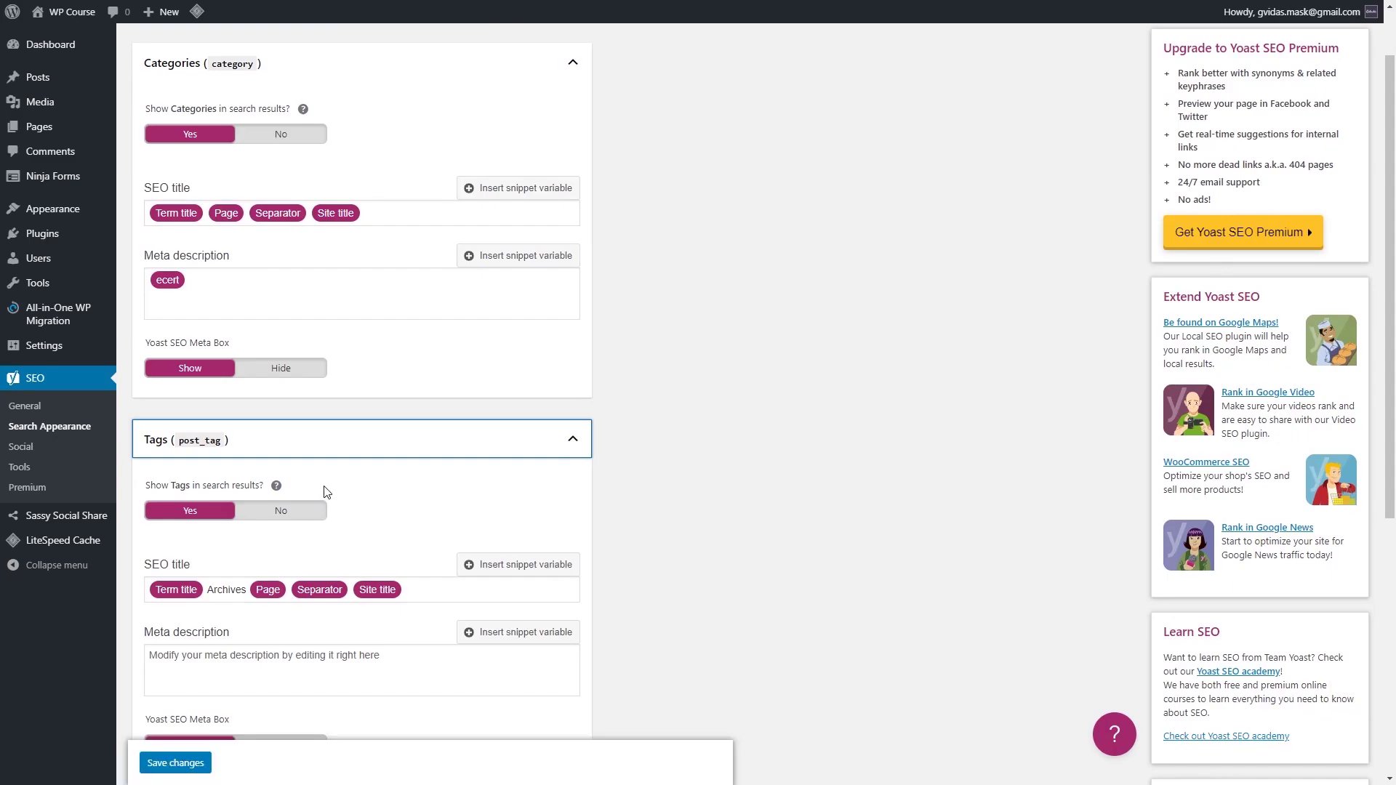
left_click(291, 518)
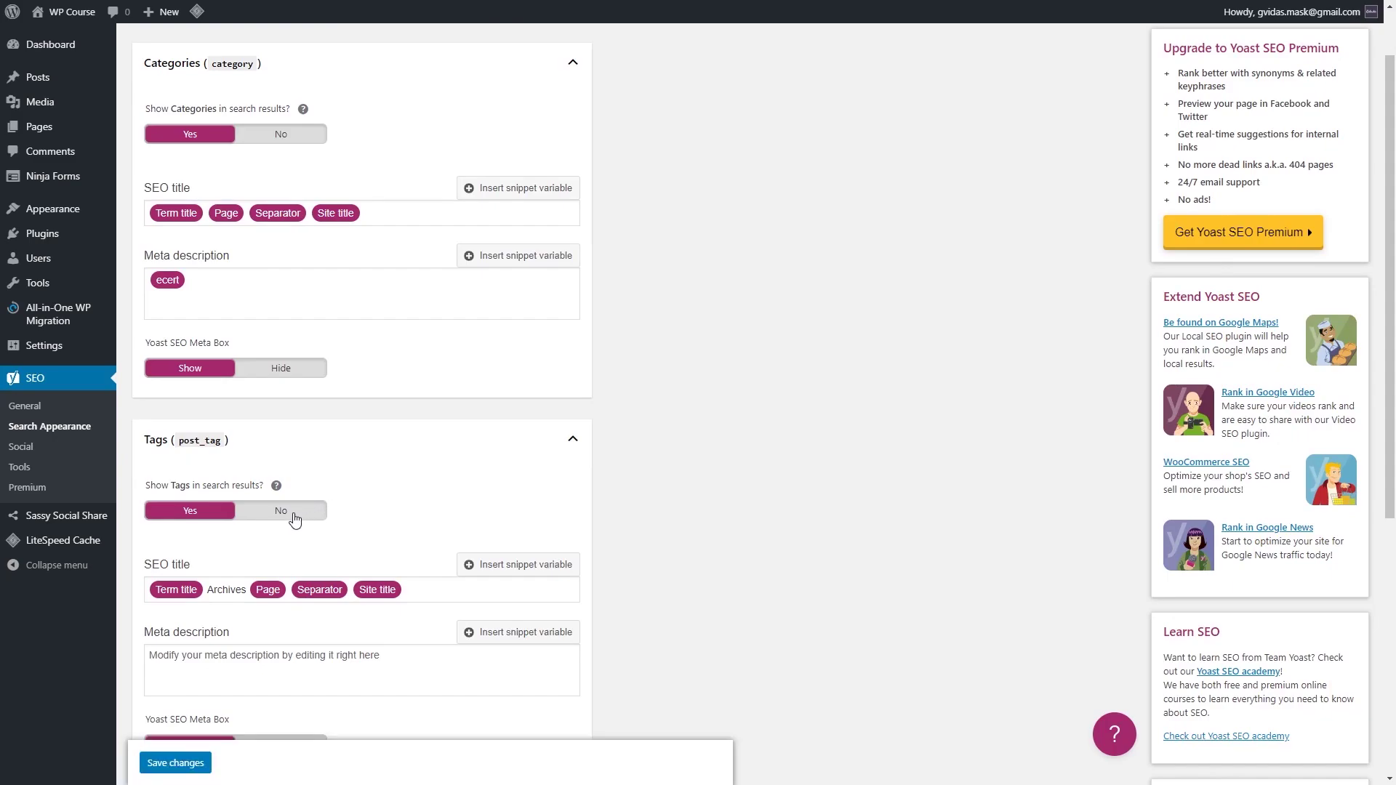
scroll(341, 518, "down", 4)
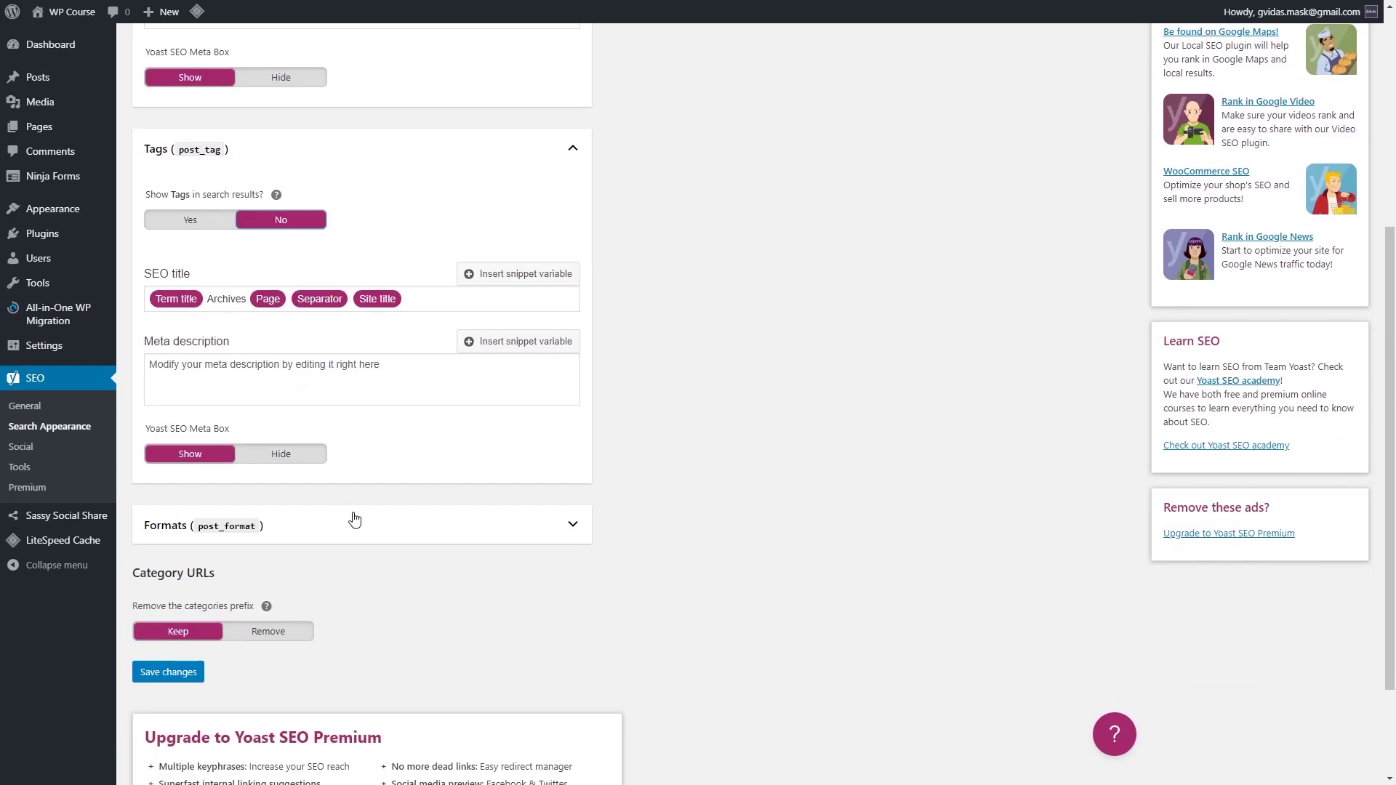
left_click(509, 528)
scroll(505, 524, "down", 2)
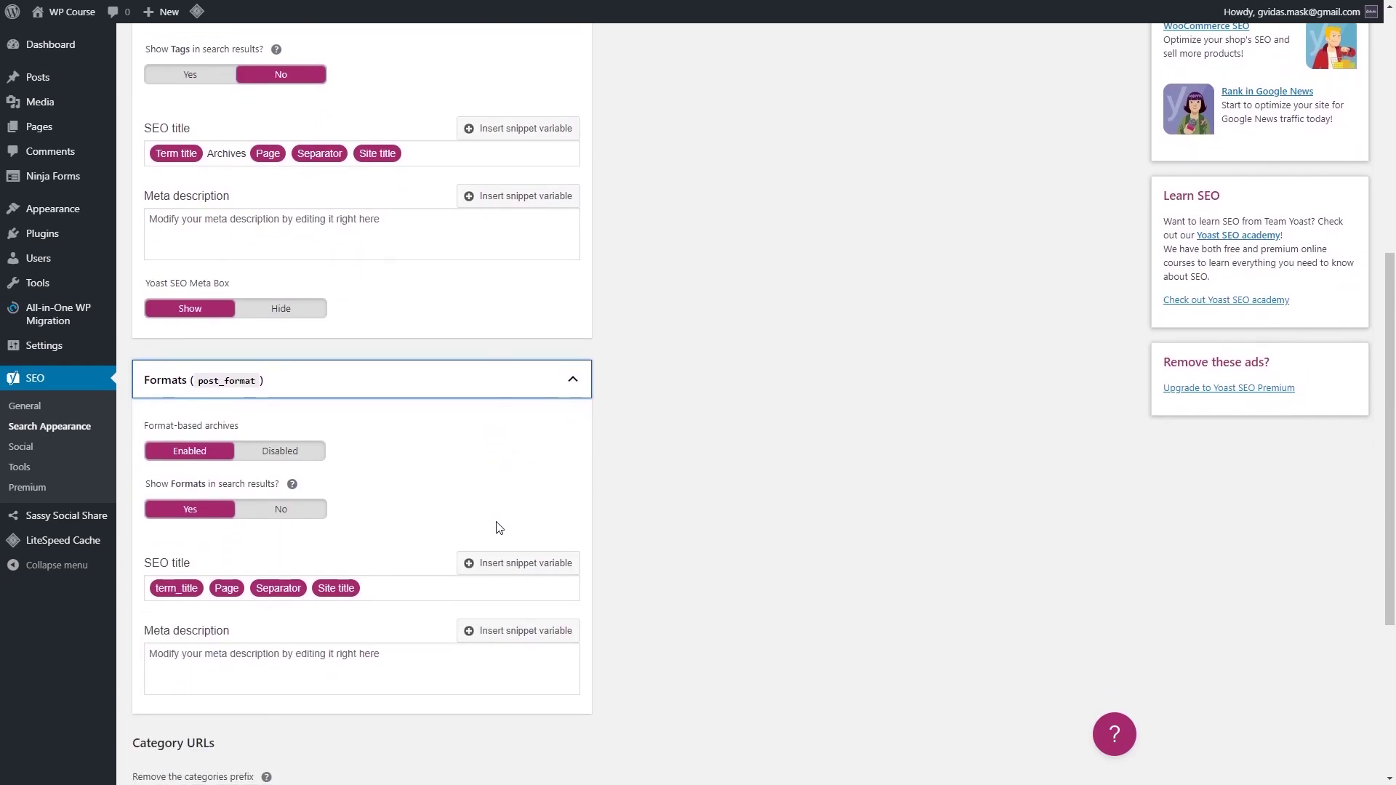
left_click(312, 514)
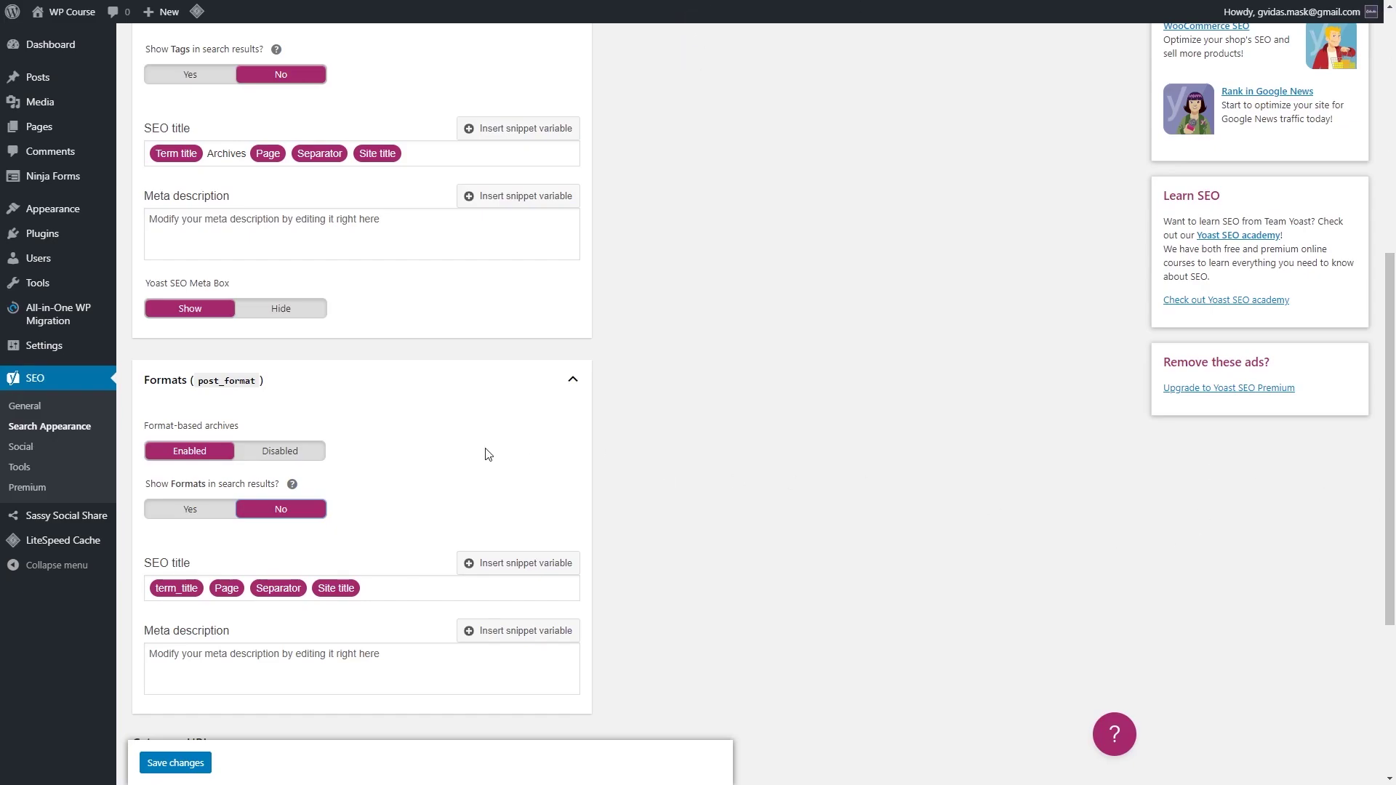
Step: Remove the category prefix from URLs, save, and open the Archives settings
scroll(433, 437, "down", 1)
scroll(434, 436, "down", 2)
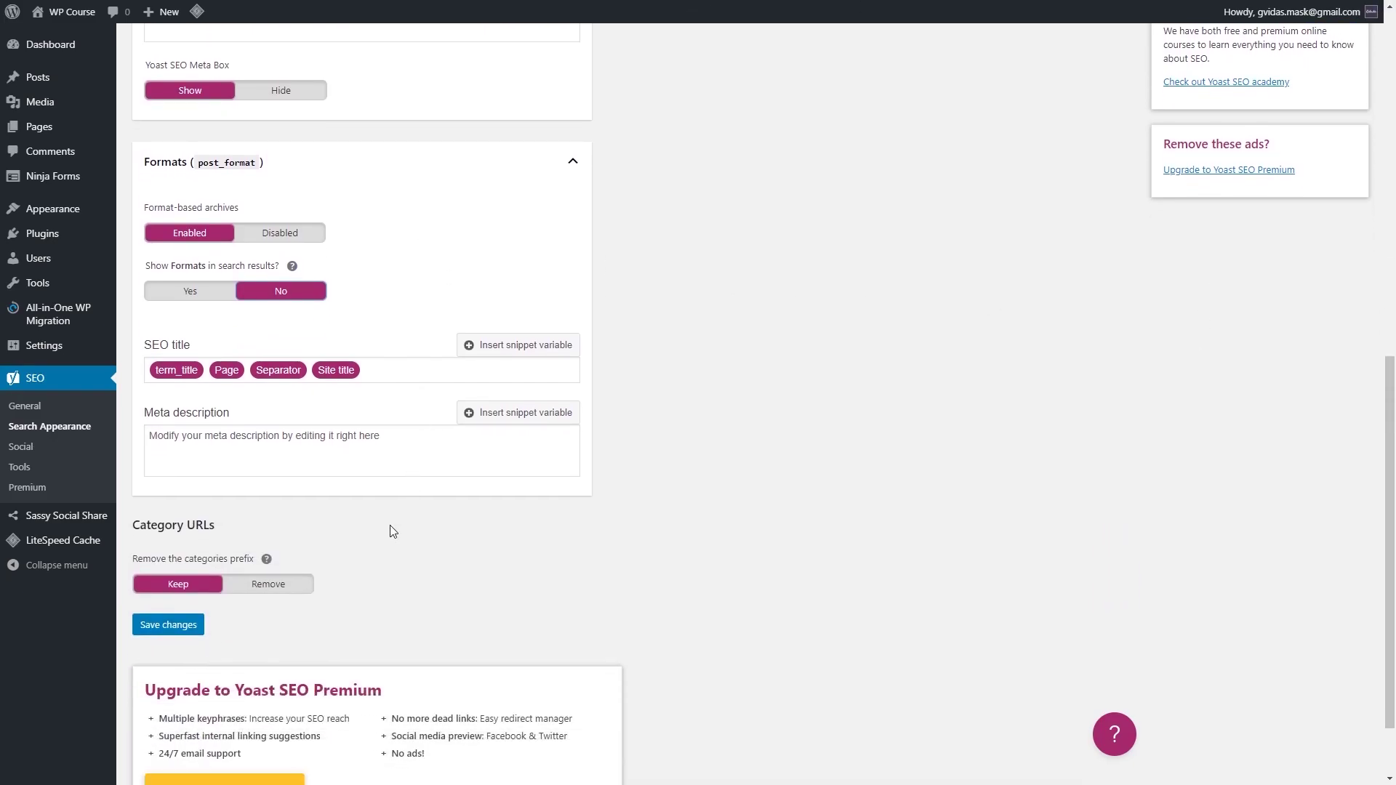
left_click(287, 588)
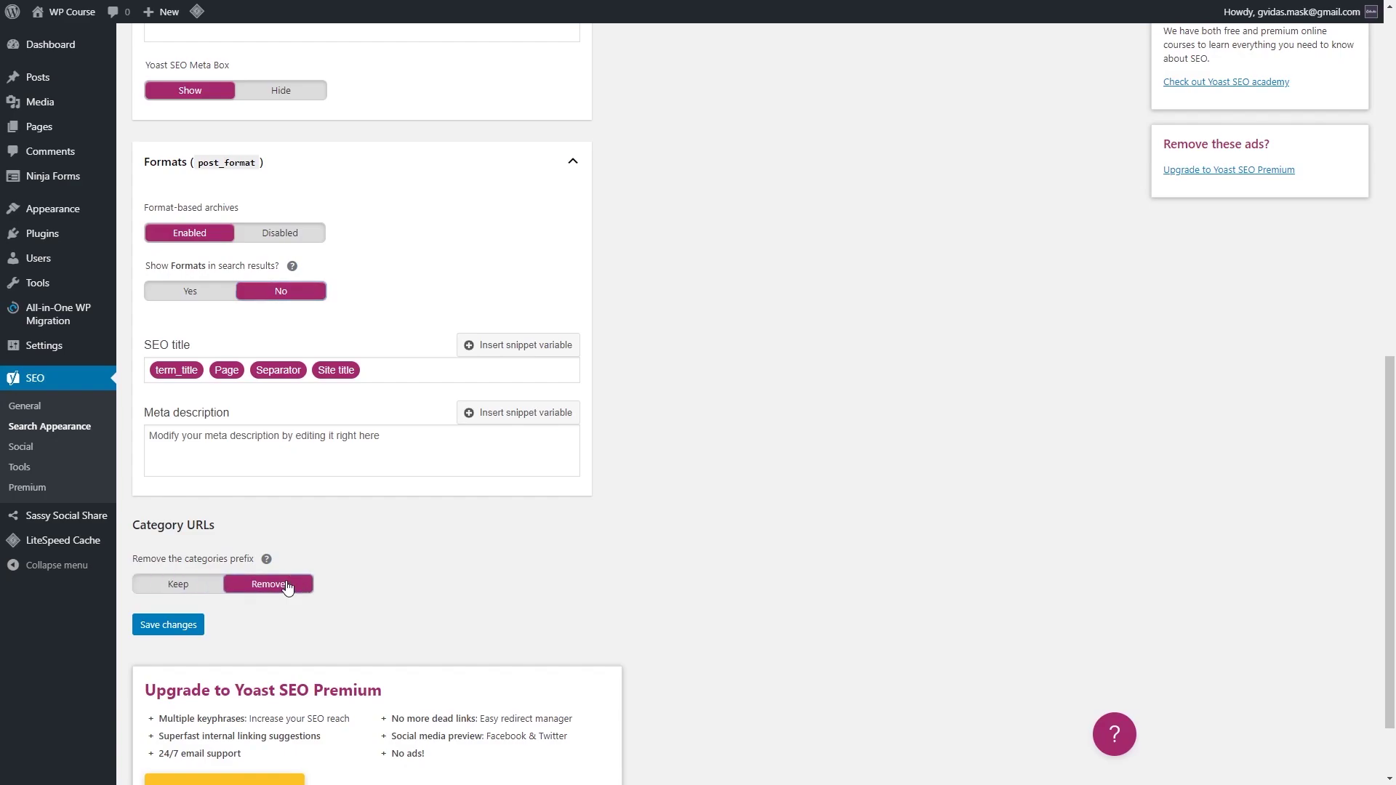
left_click(192, 619)
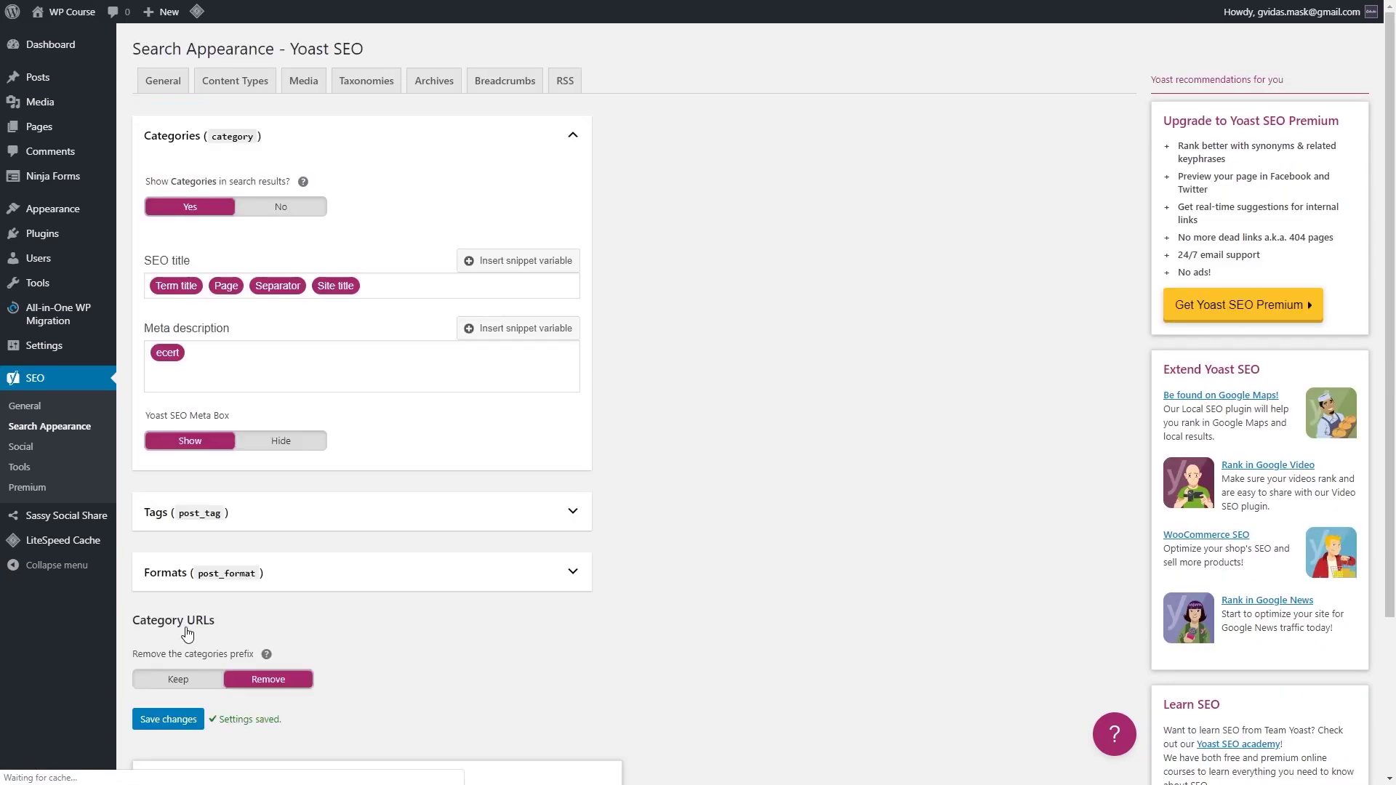
left_click(435, 85)
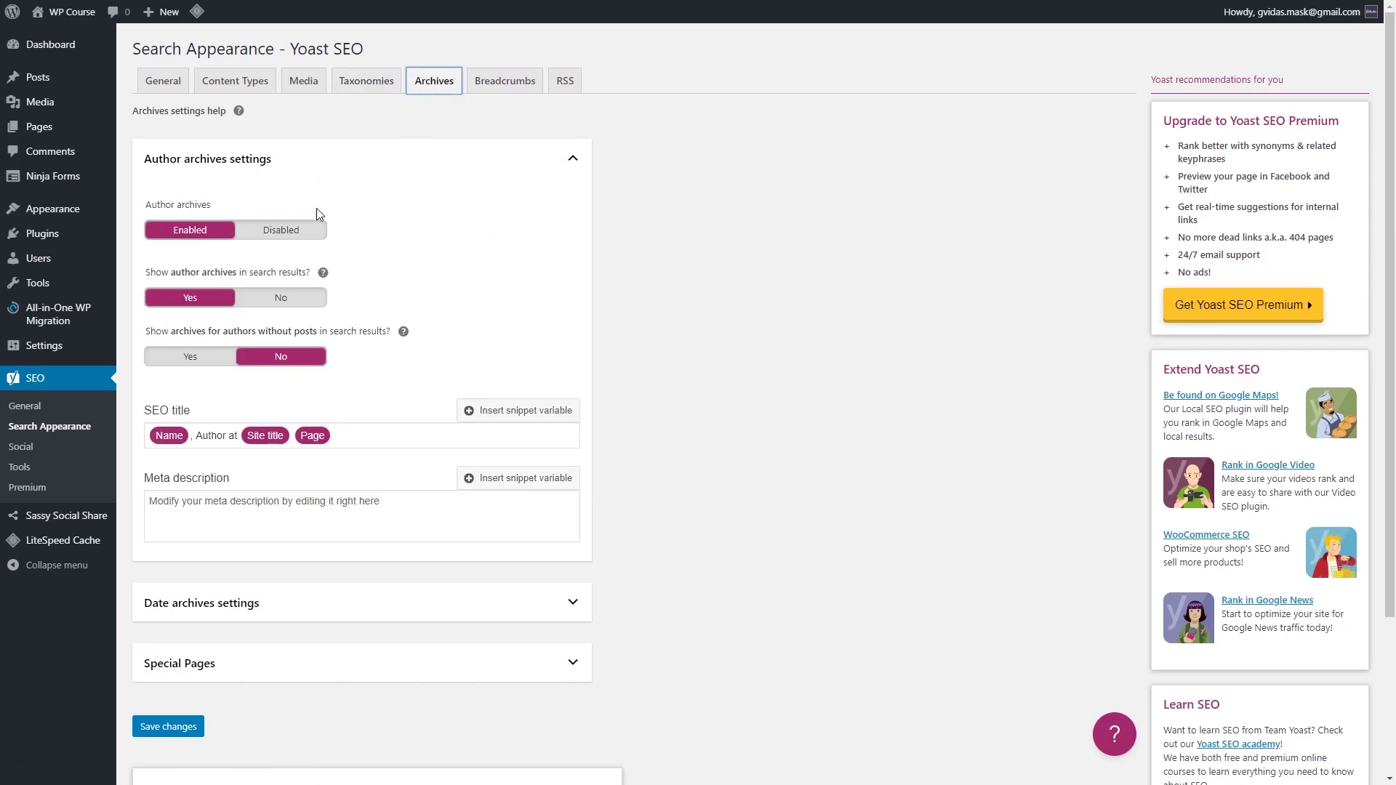
Step: Disable author and date archives, save, then go to the Yoast Social settings
left_click(281, 230)
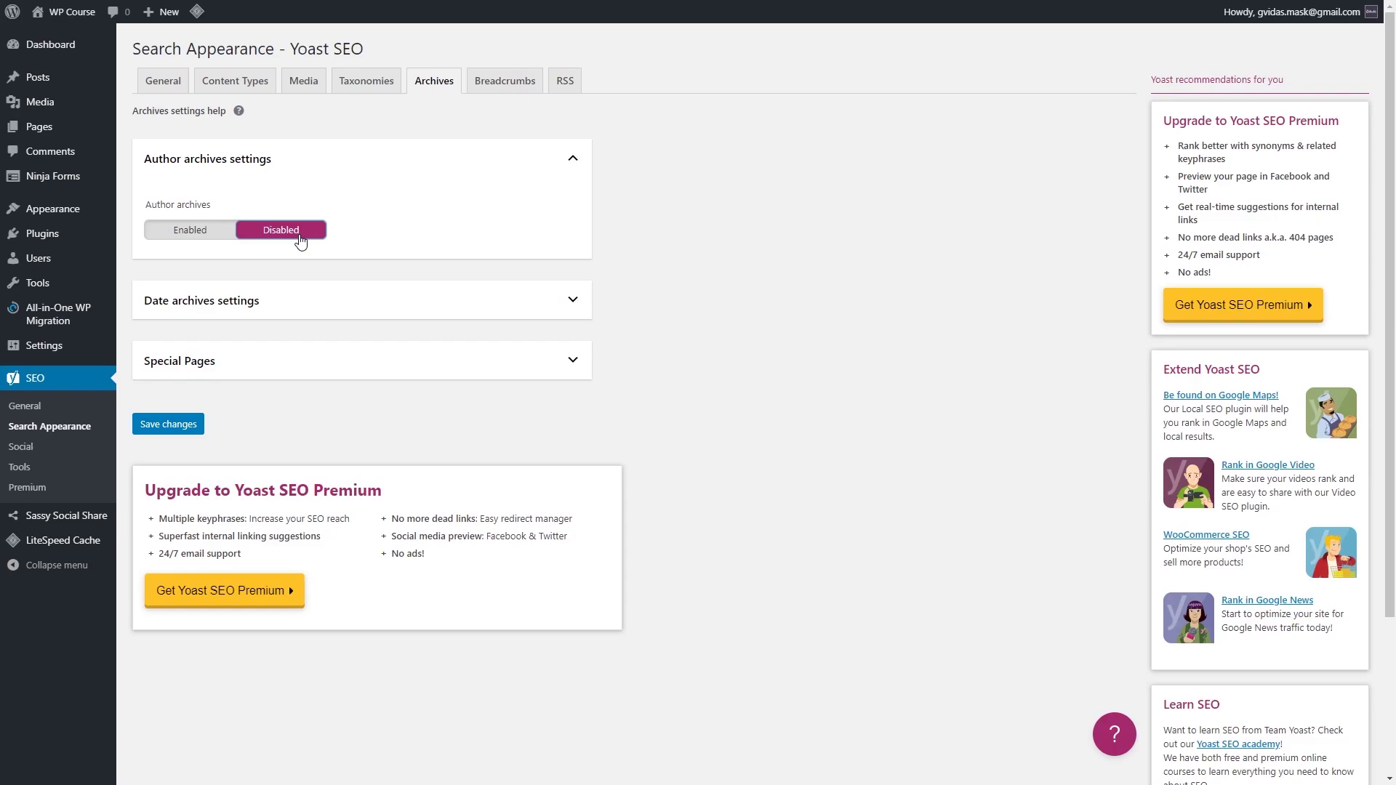
left_click(355, 313)
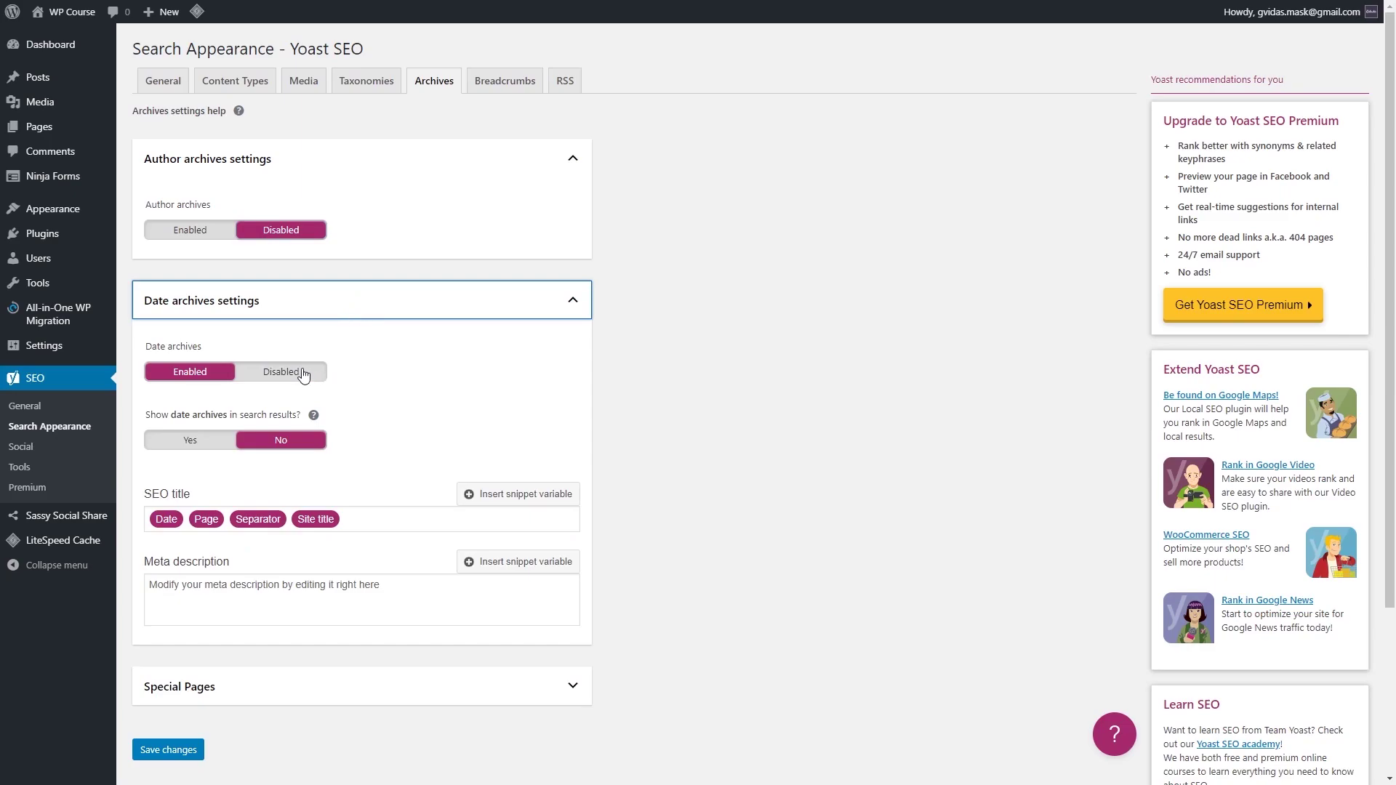
left_click(300, 371)
scroll(331, 364, "down", 1)
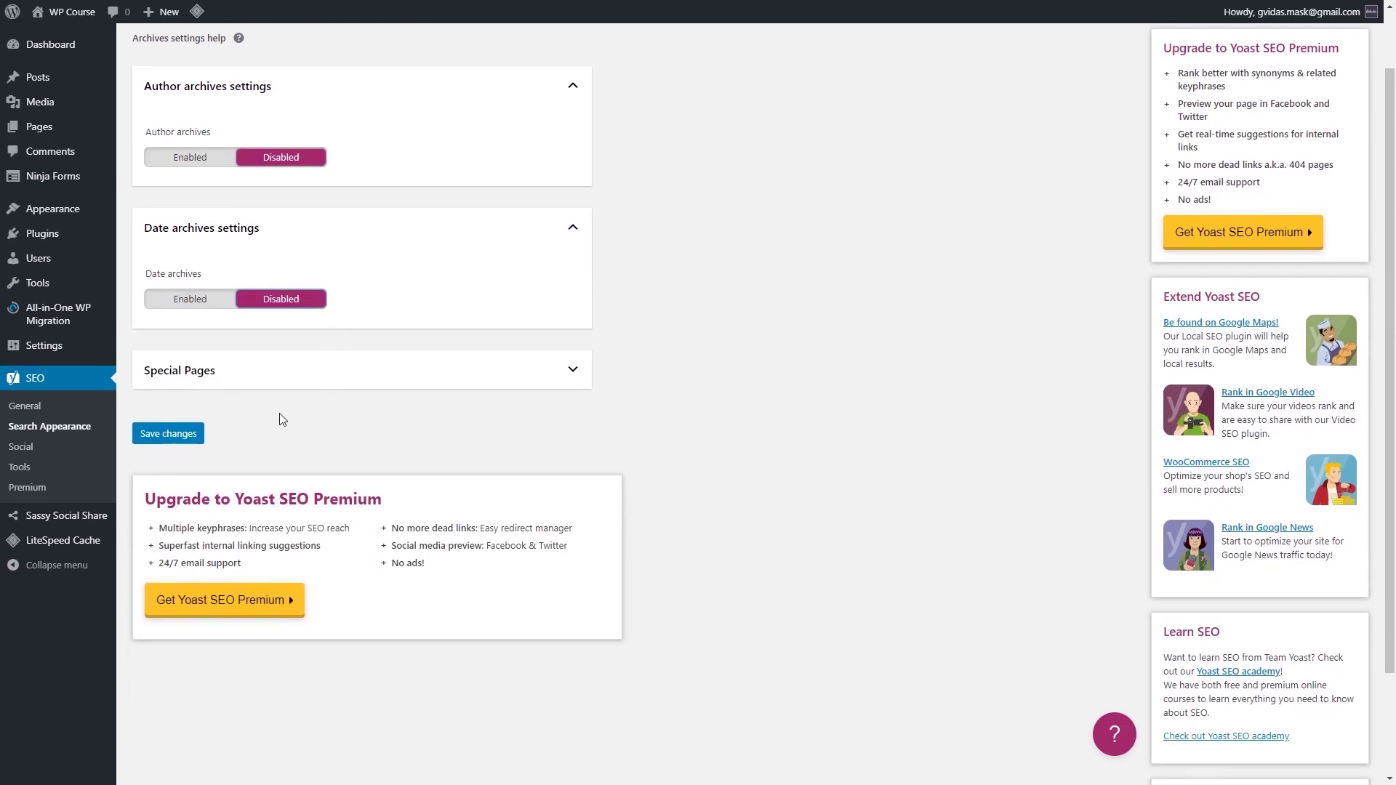
left_click(204, 438)
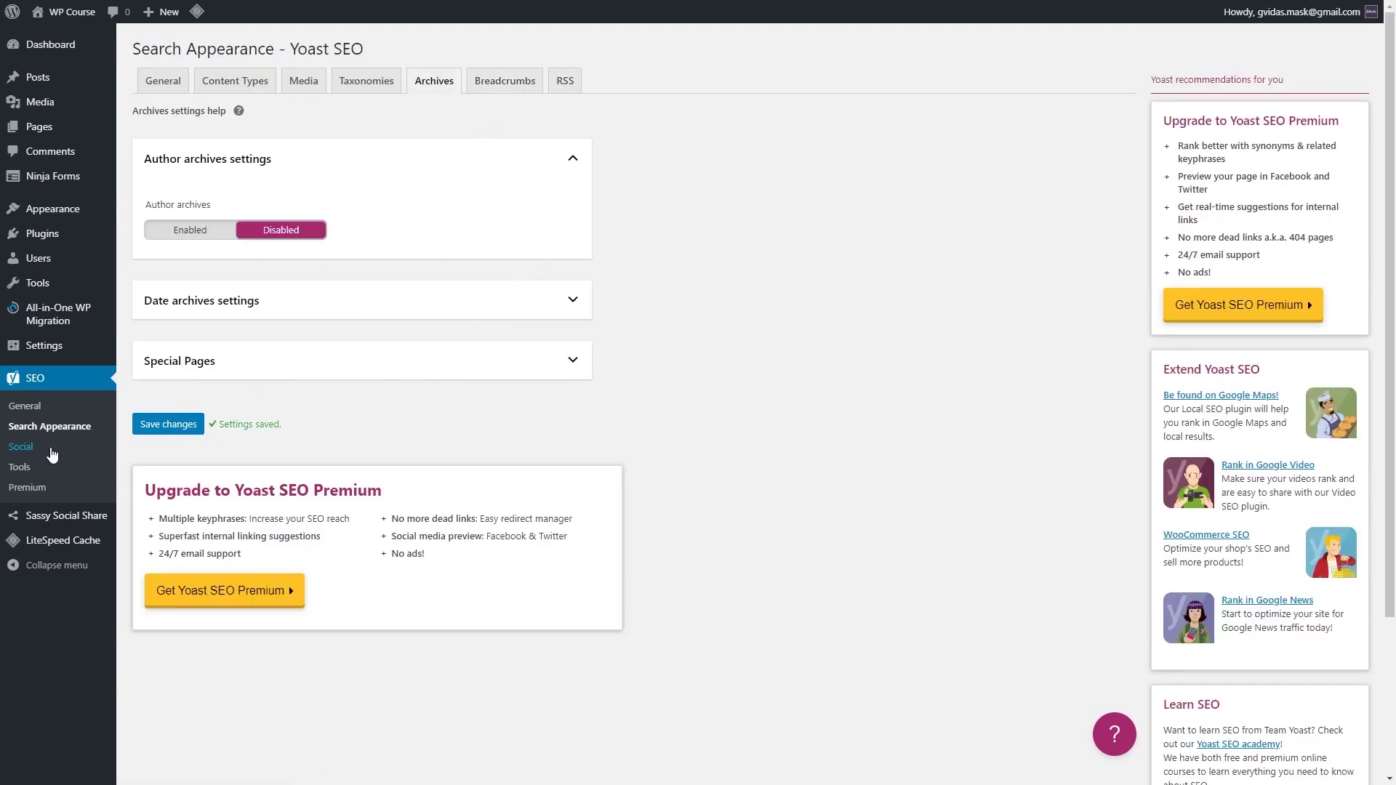
left_click(21, 447)
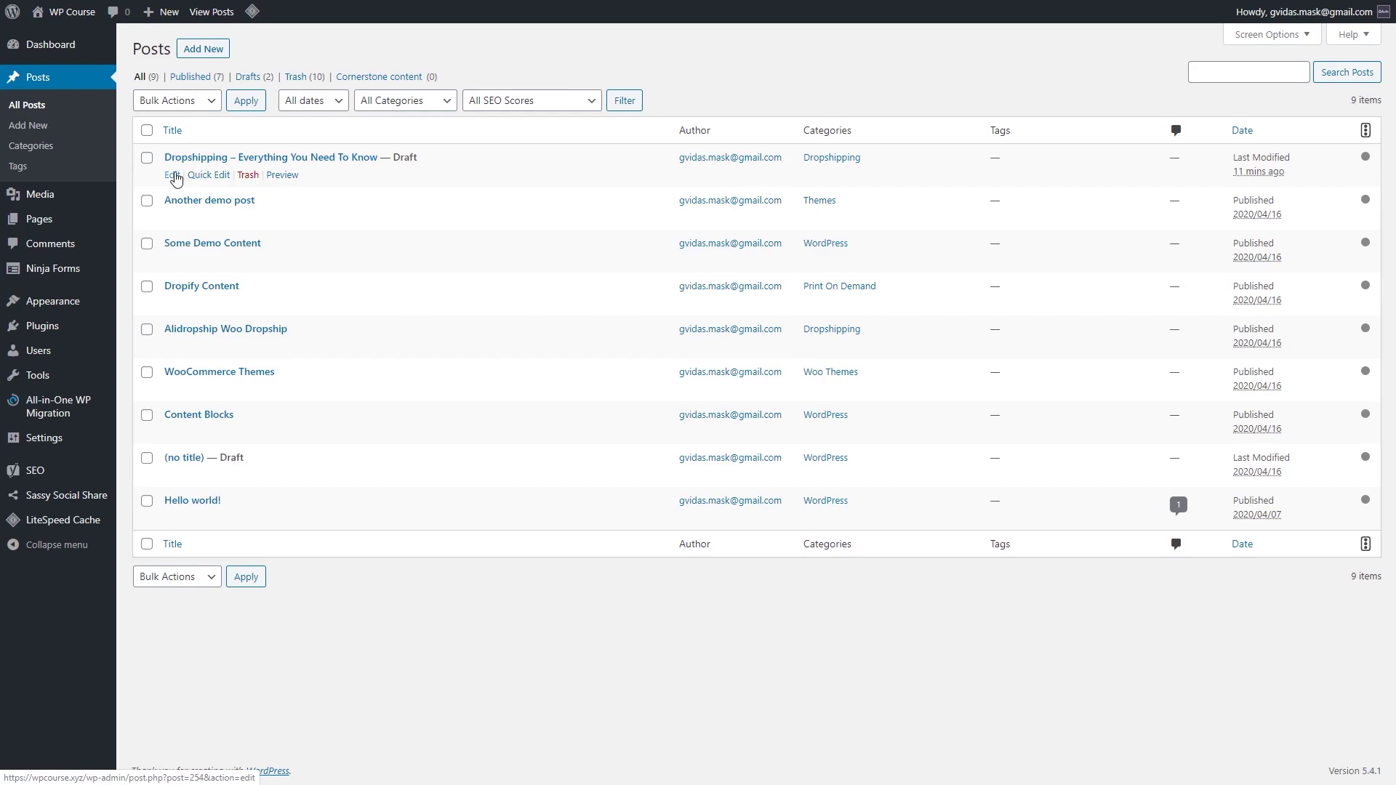
Step: Open the 'Dropshipping – Everything You Need To Know' draft in the block editor
left_click(173, 176)
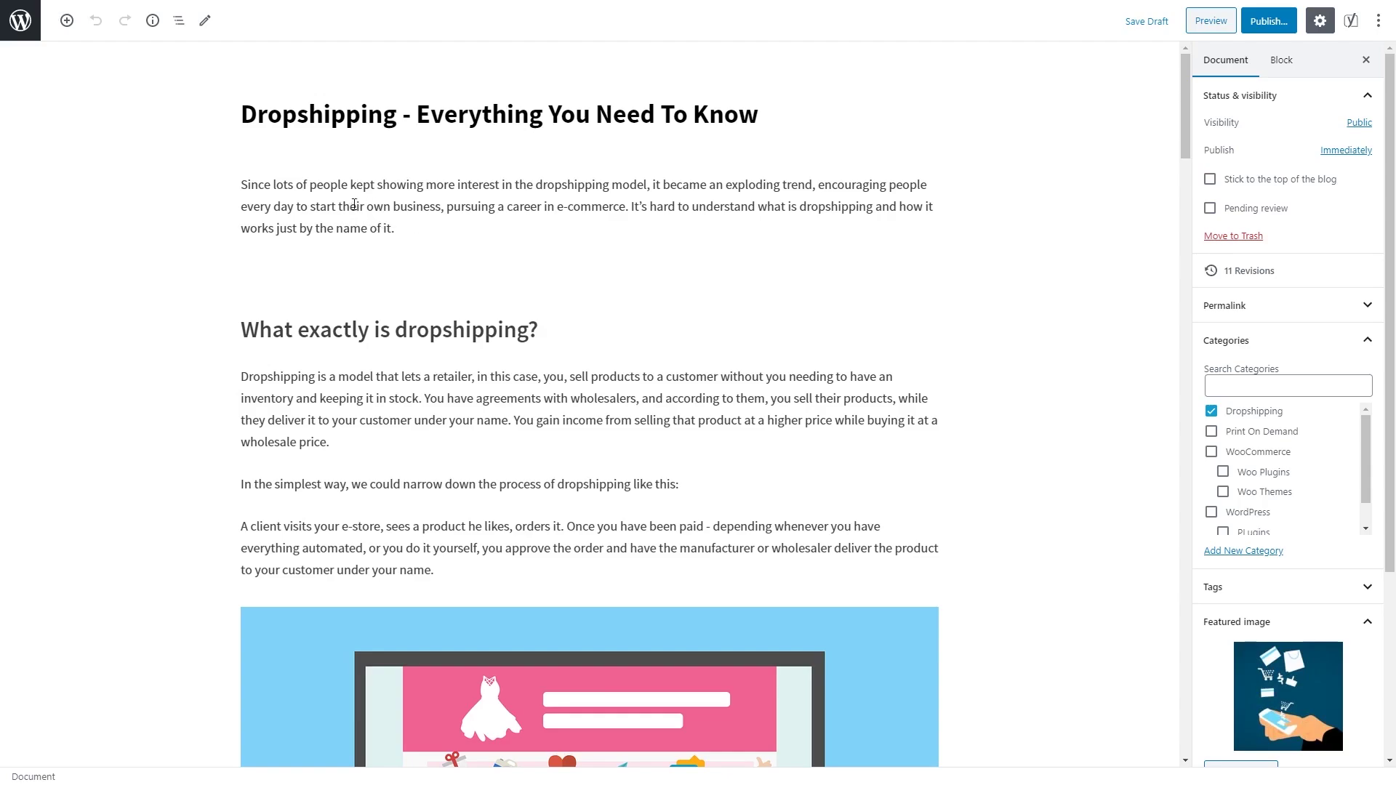
Step: Review the post's opening paragraph and the 'What exactly is dropshipping?' heading
left_click(329, 205)
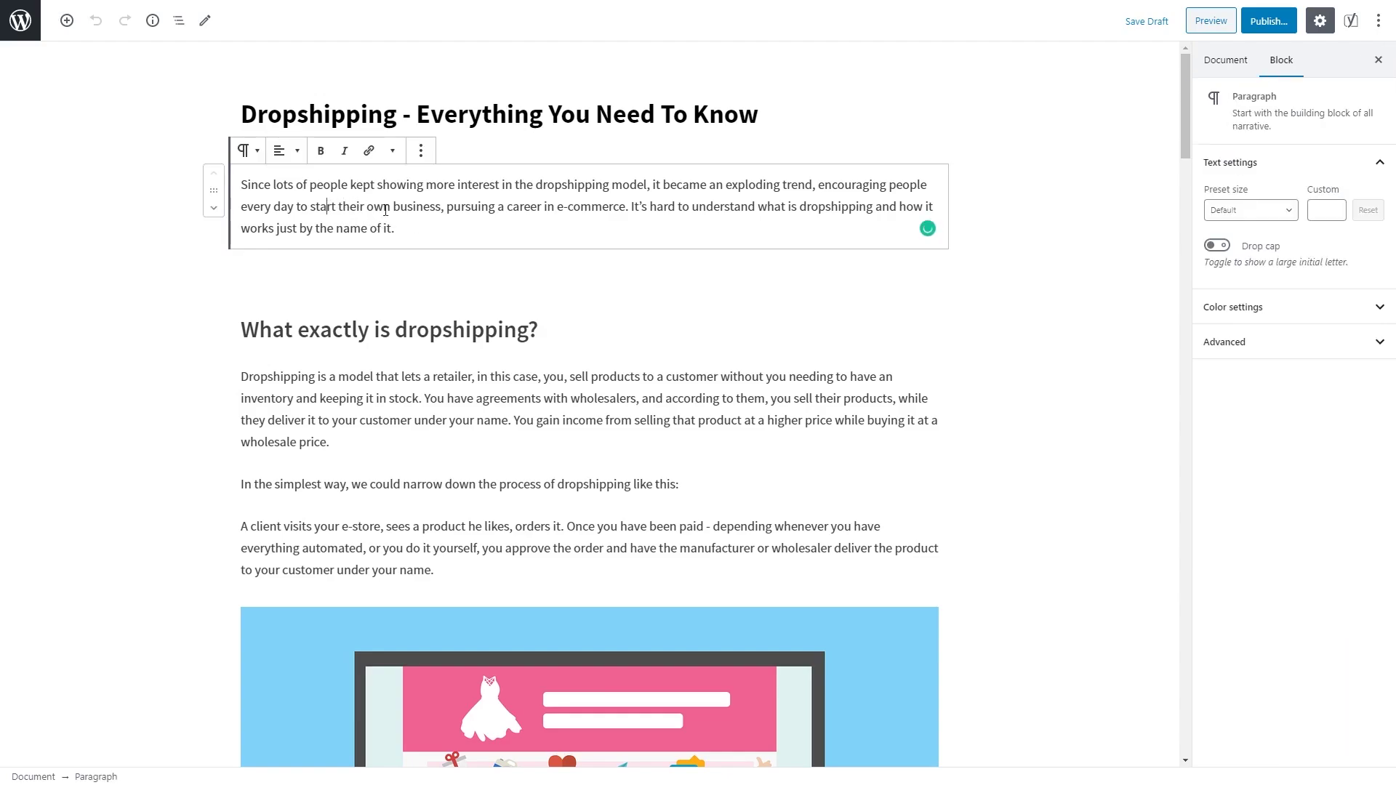
triple_click(472, 330)
scroll(473, 375, "down", 7)
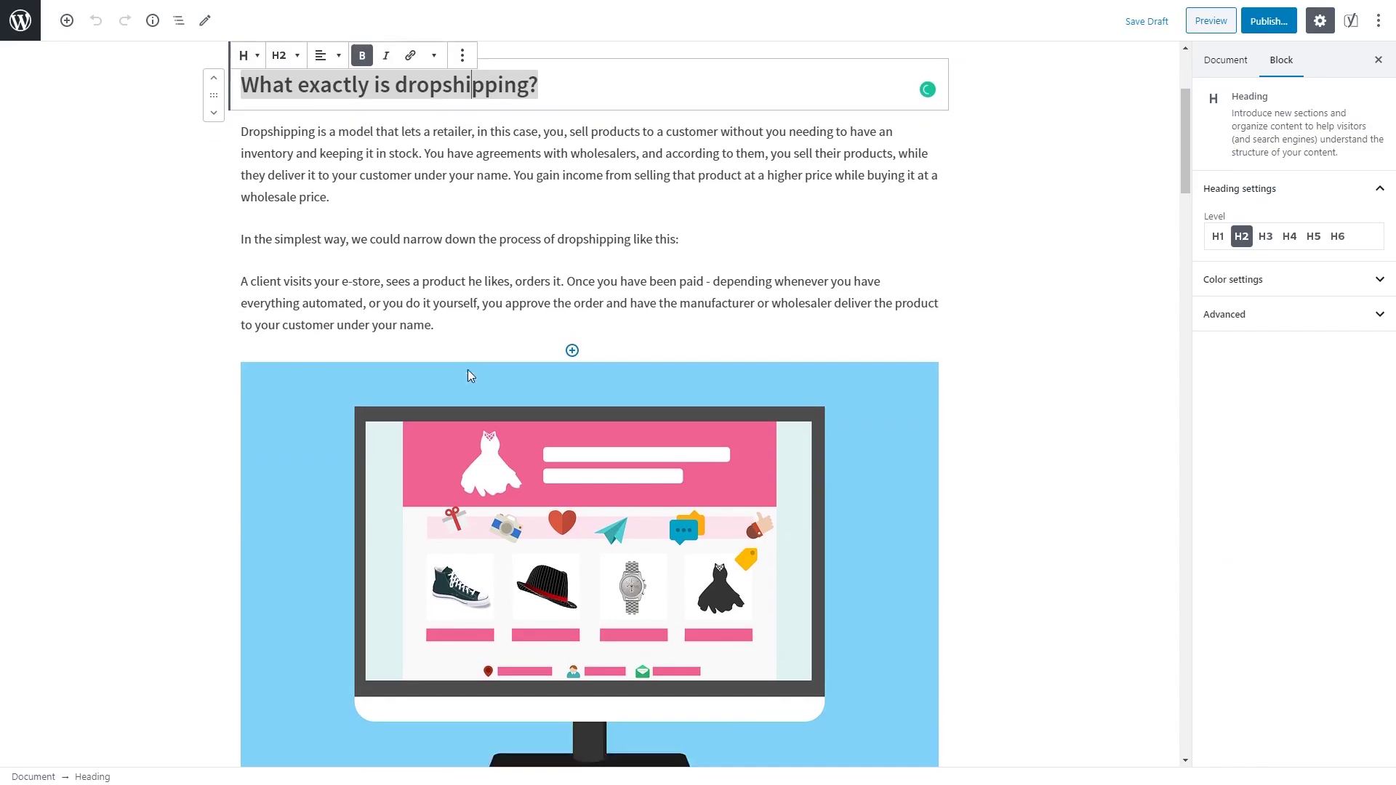
scroll(466, 367, "down", 6)
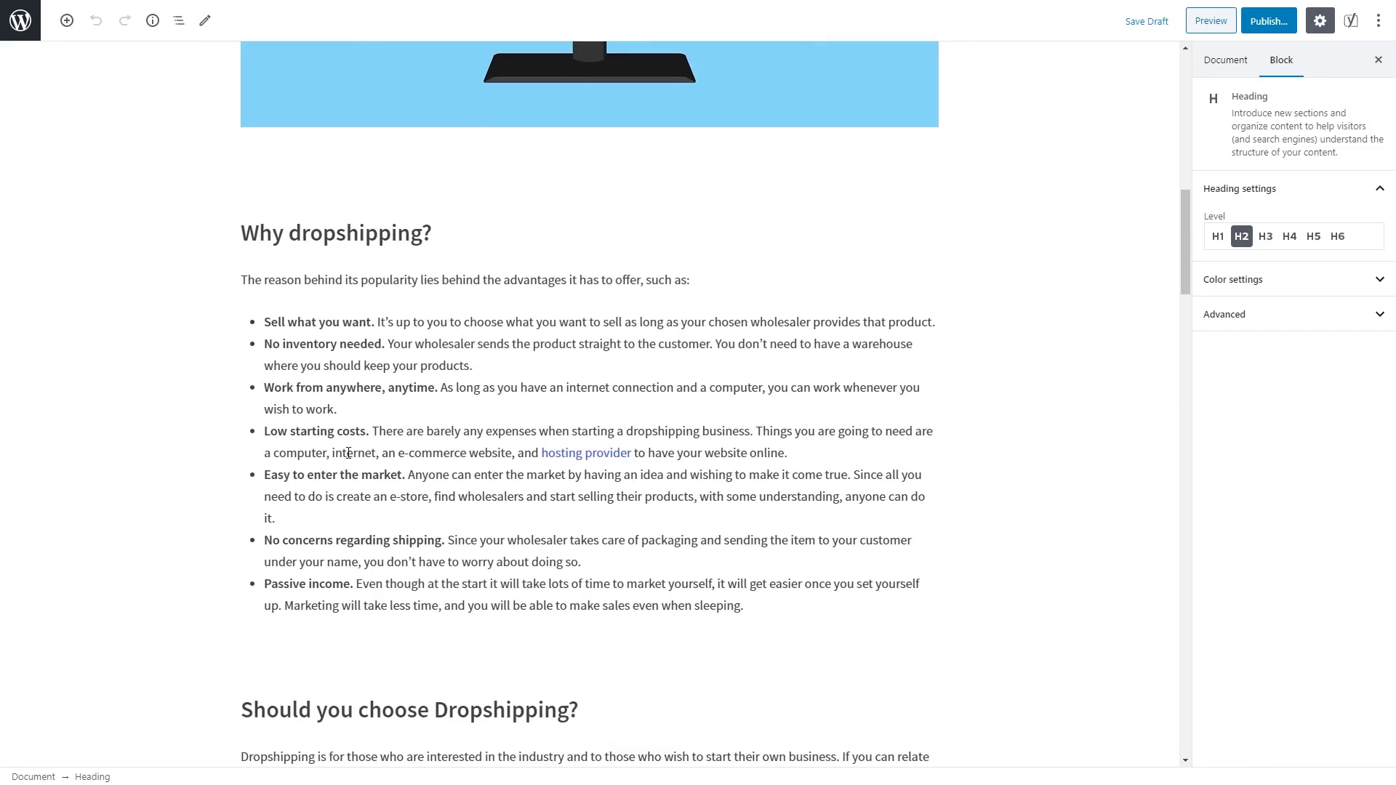
scroll(336, 430, "down", 4)
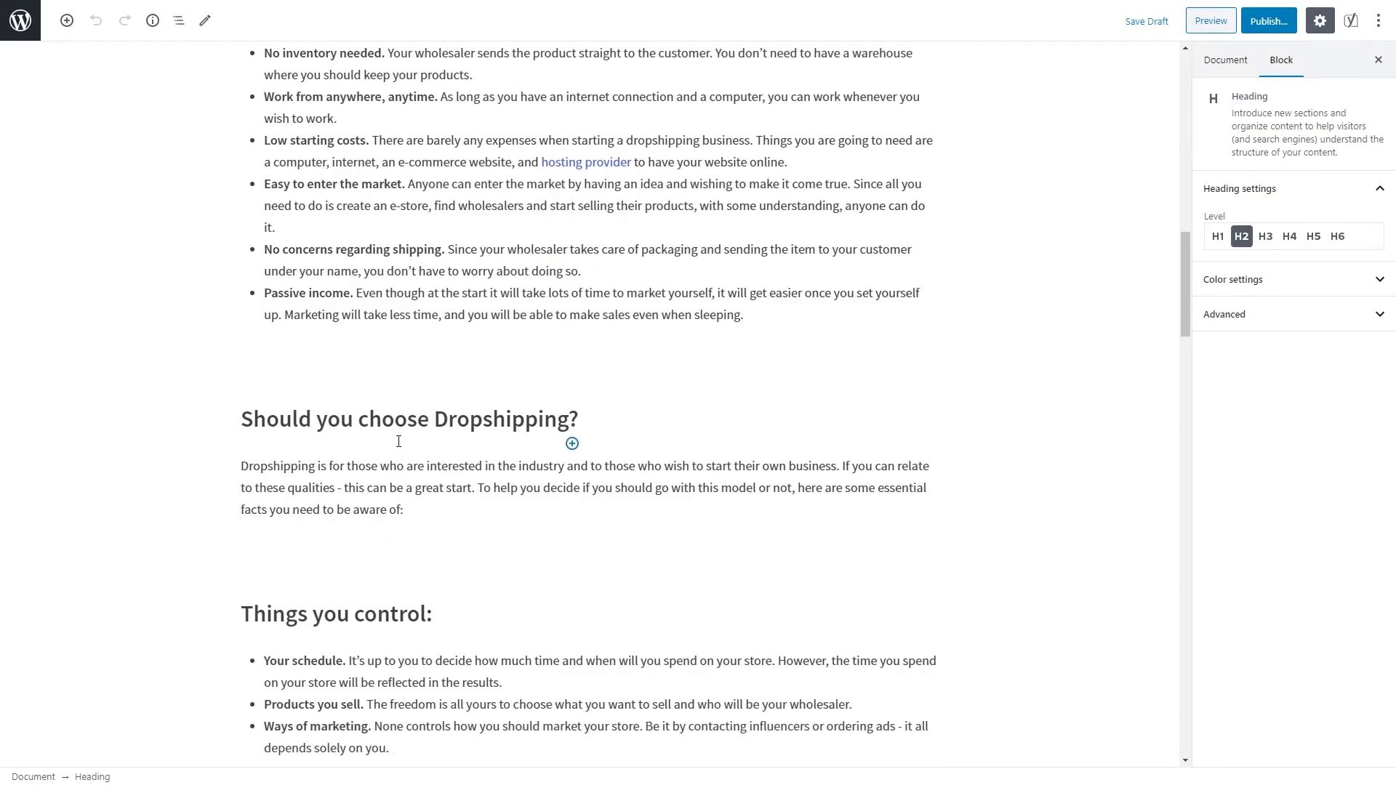
scroll(398, 441, "up", 10)
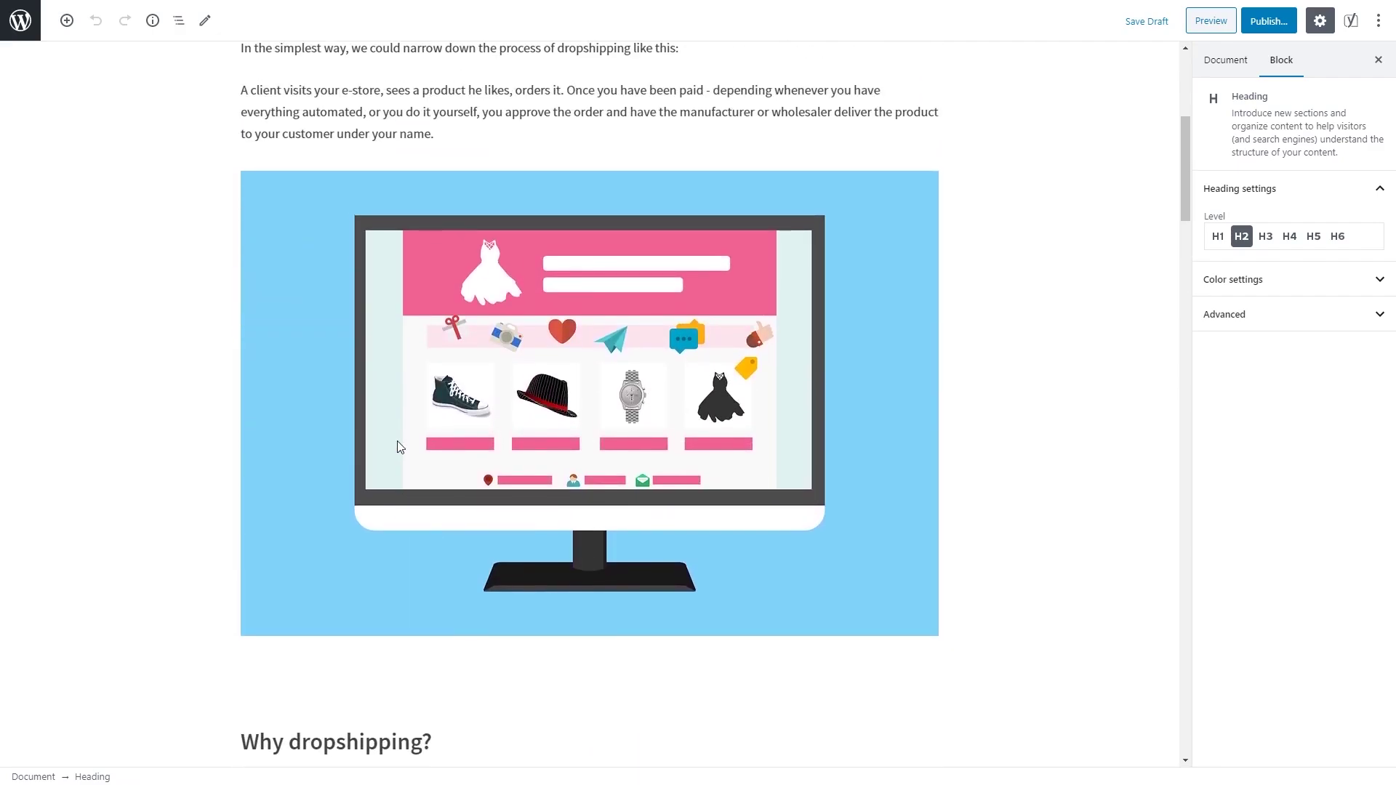
Step: Compare Online-dropshipping-store.png and Online-store.jpg as featured images, leaving the featured image unchanged
left_click(397, 442)
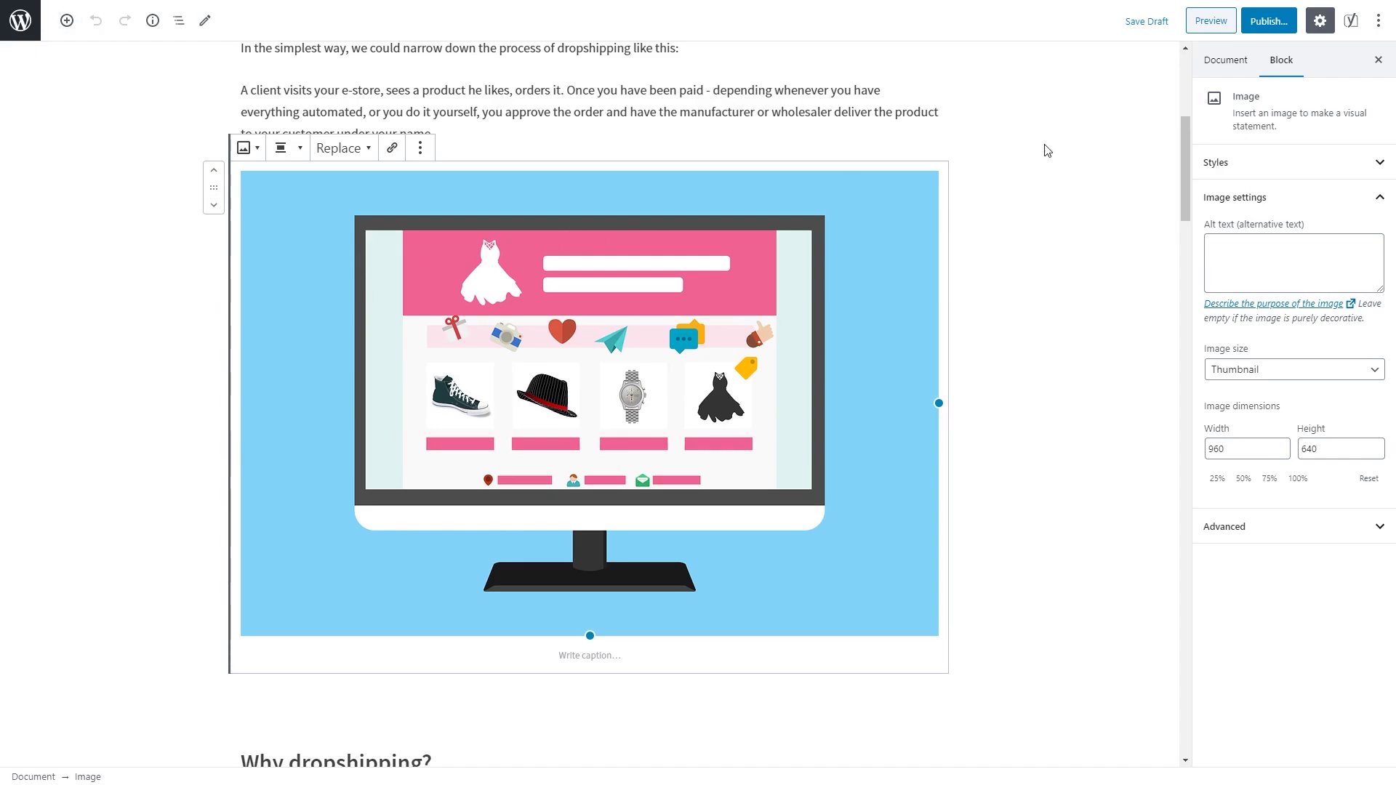
left_click(1233, 64)
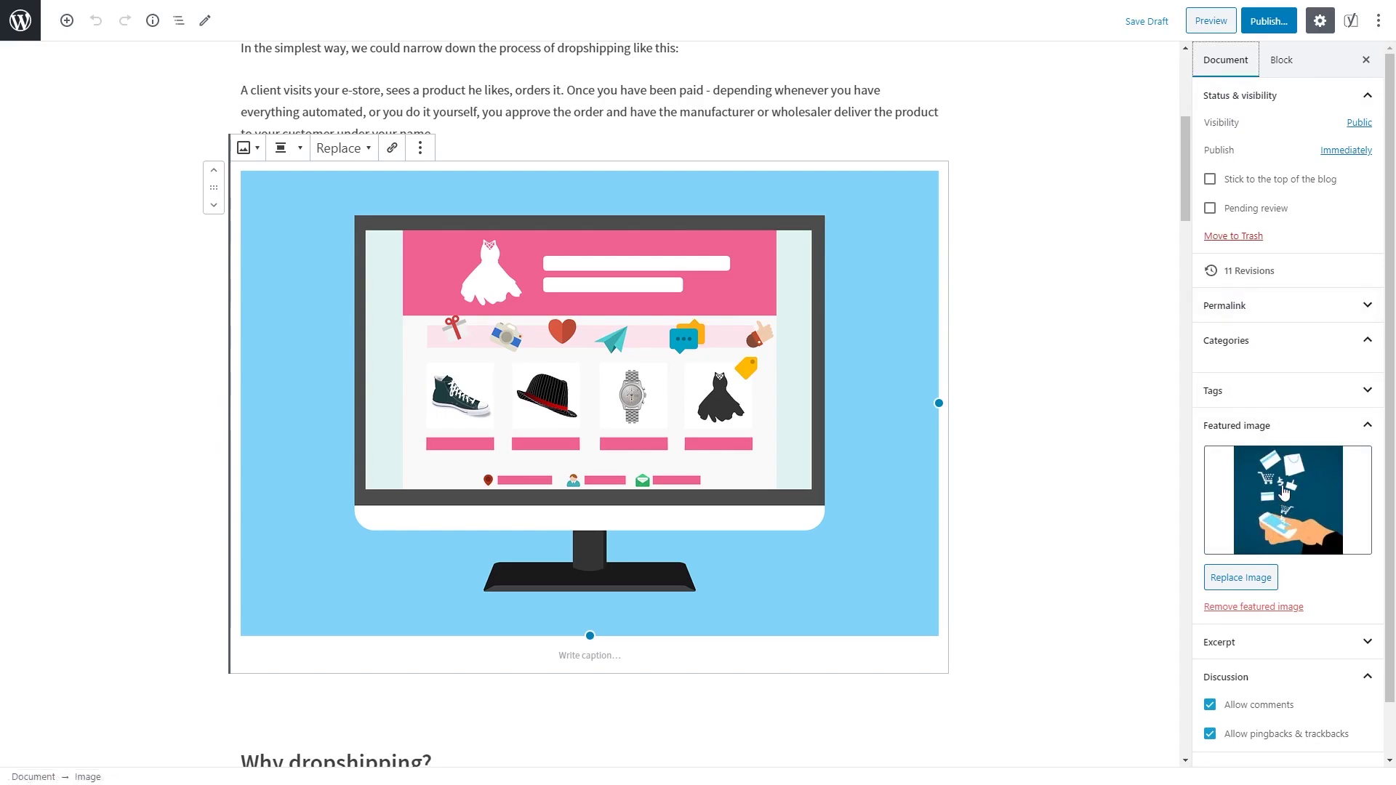
left_click(1284, 493)
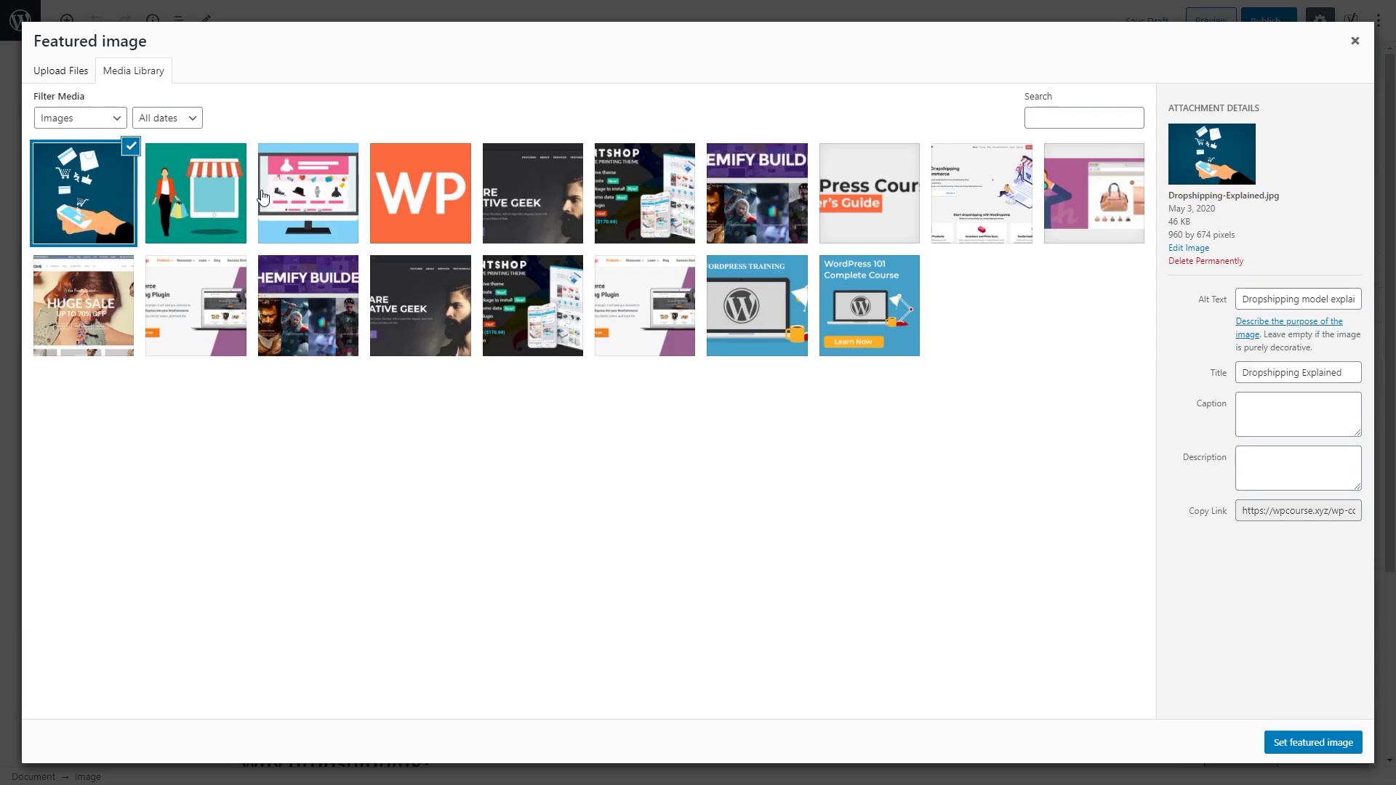
left_click(258, 199)
left_click(221, 206)
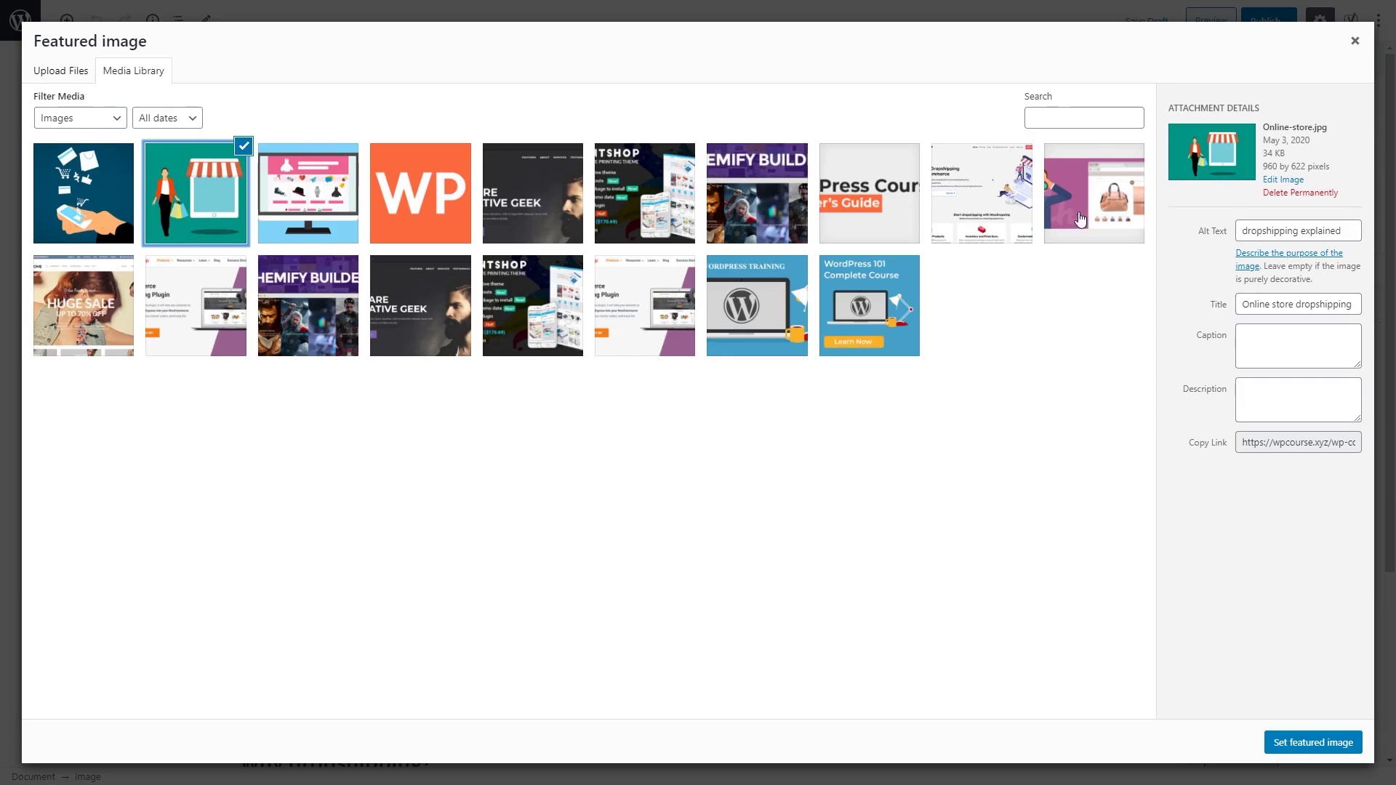
left_click(292, 183)
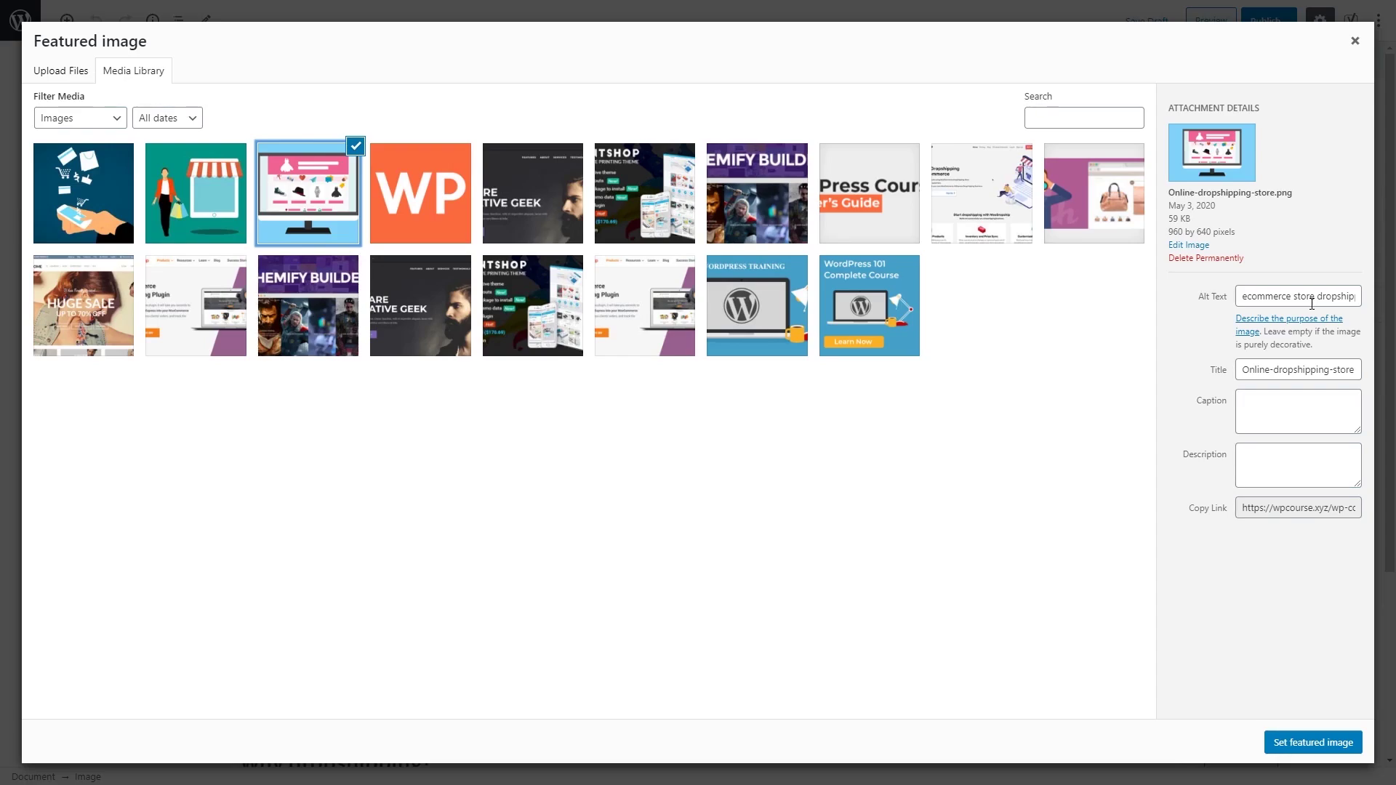
left_click(1354, 40)
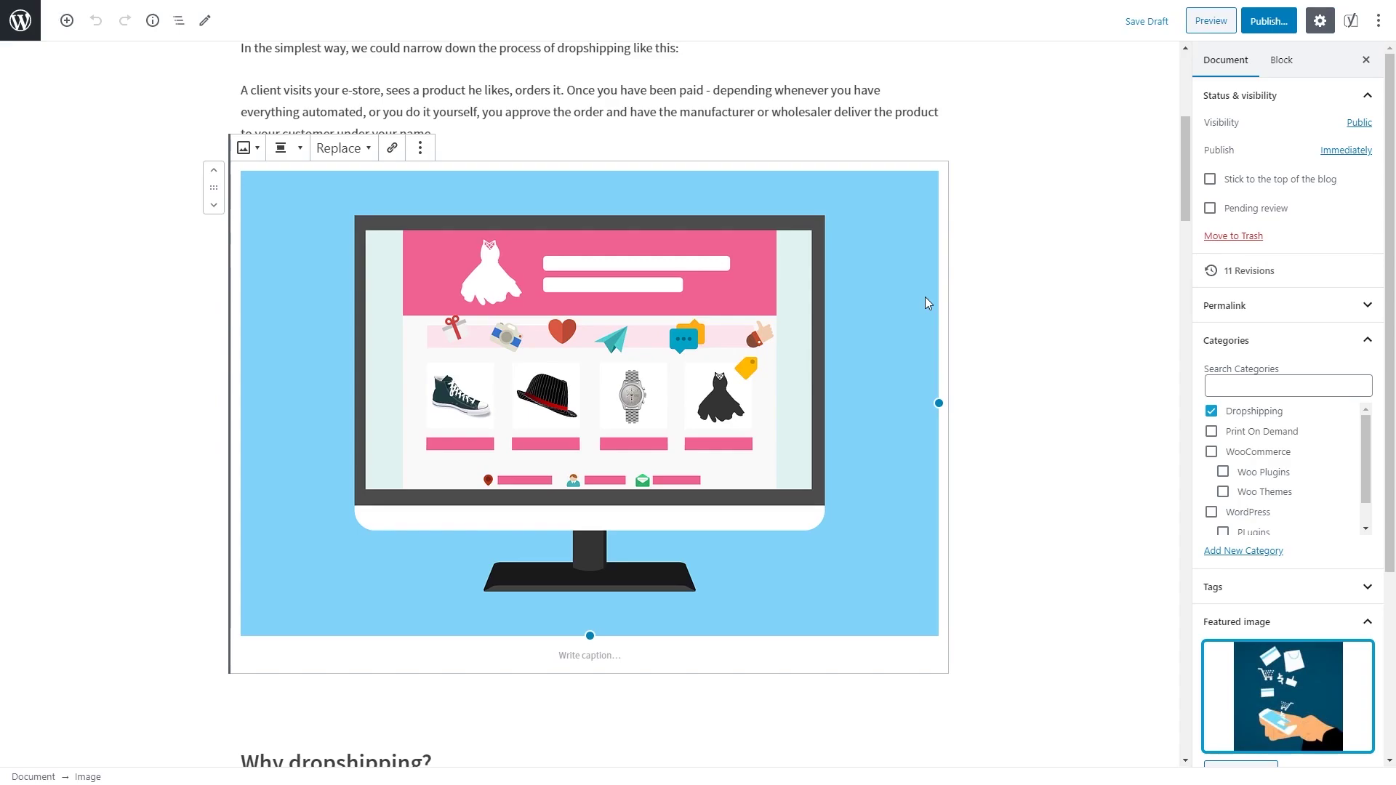
Step: Switch the Yoast SEO Google preview to Desktop result
scroll(925, 297, "down", 4)
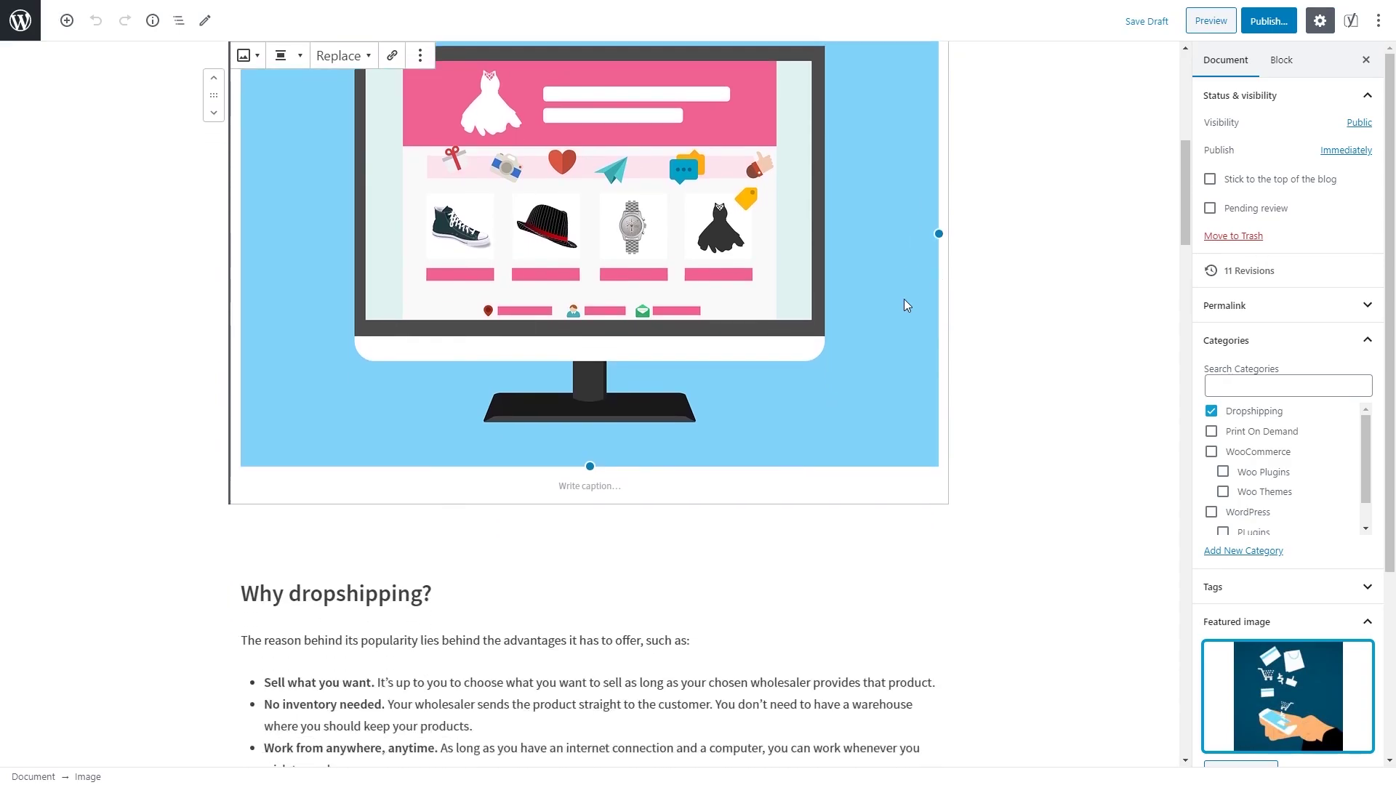
scroll(794, 565, "down", 10)
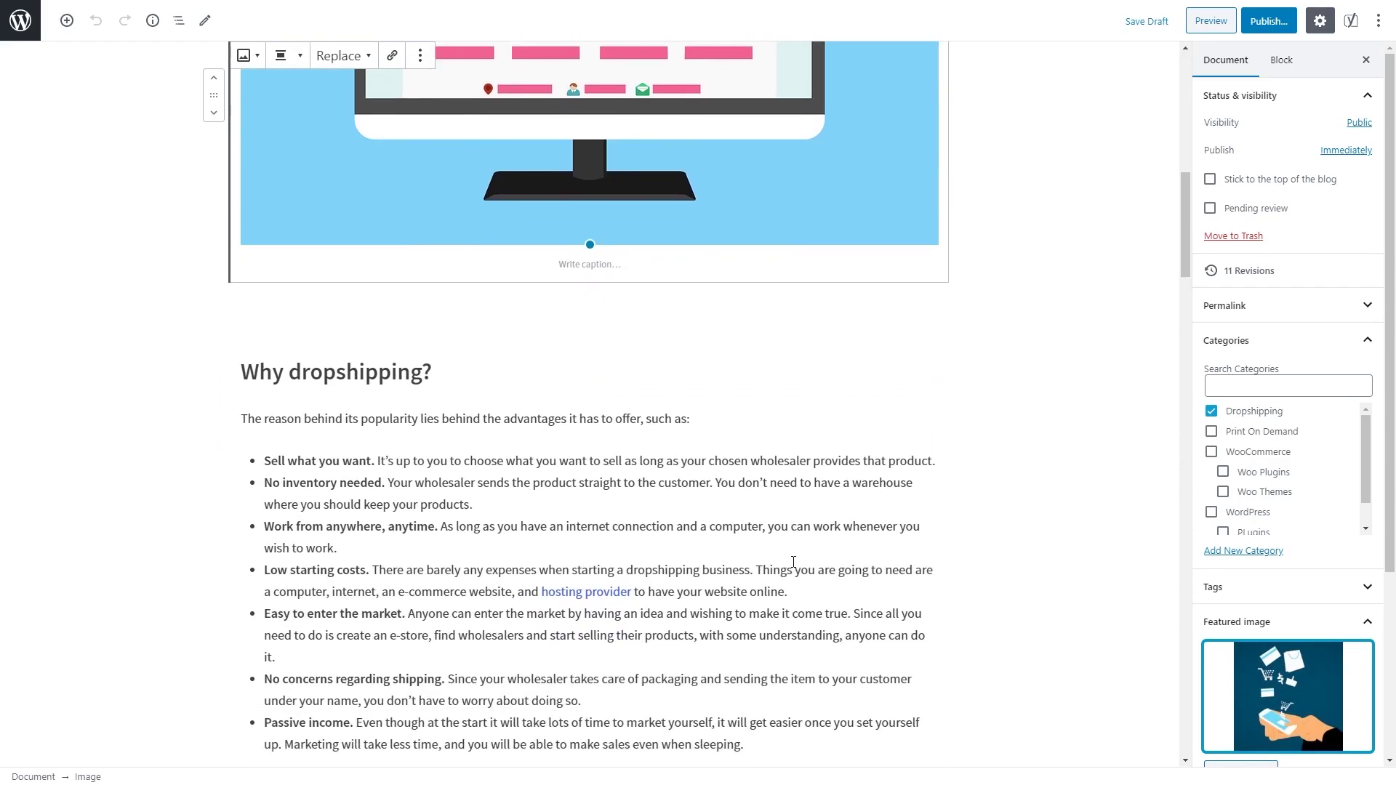
scroll(792, 561, "down", 20)
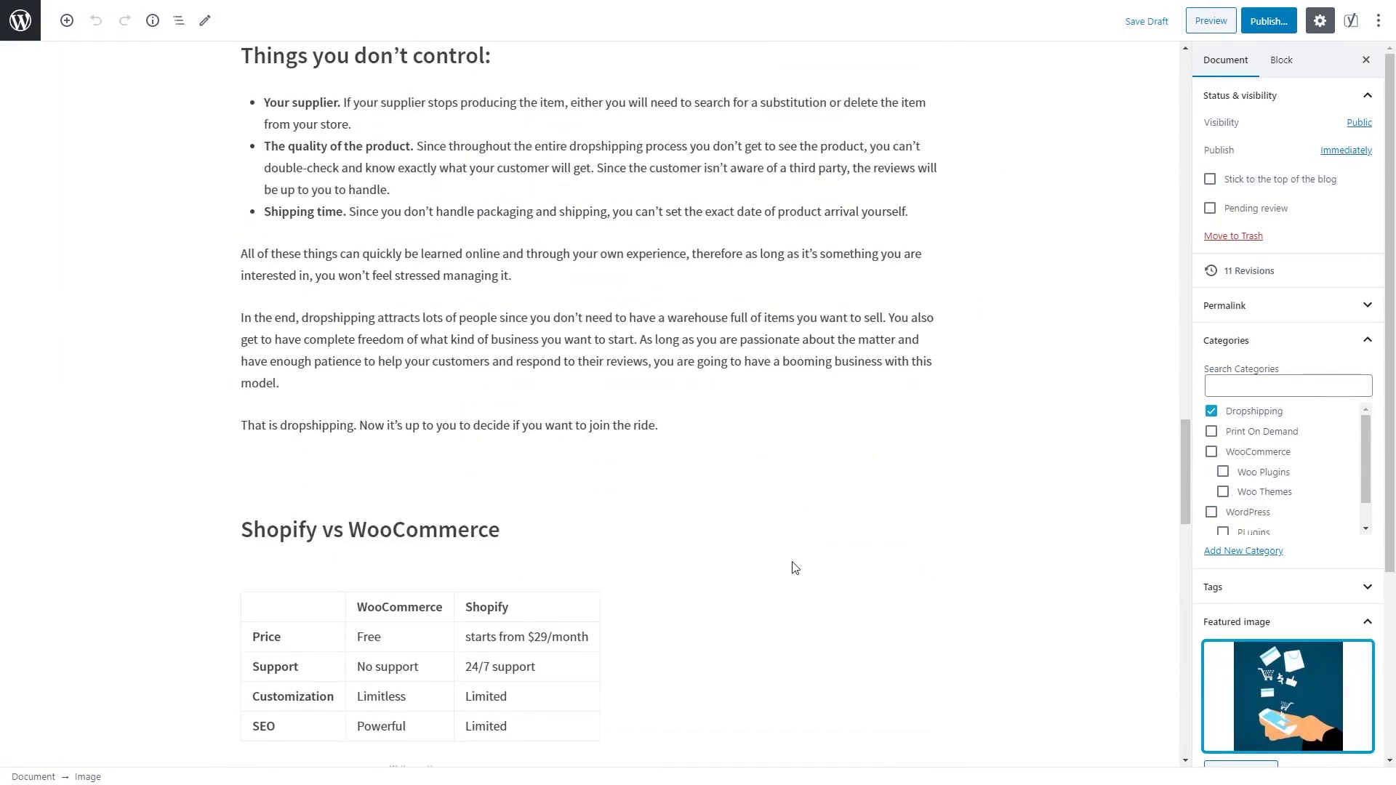
scroll(793, 562, "down", 9)
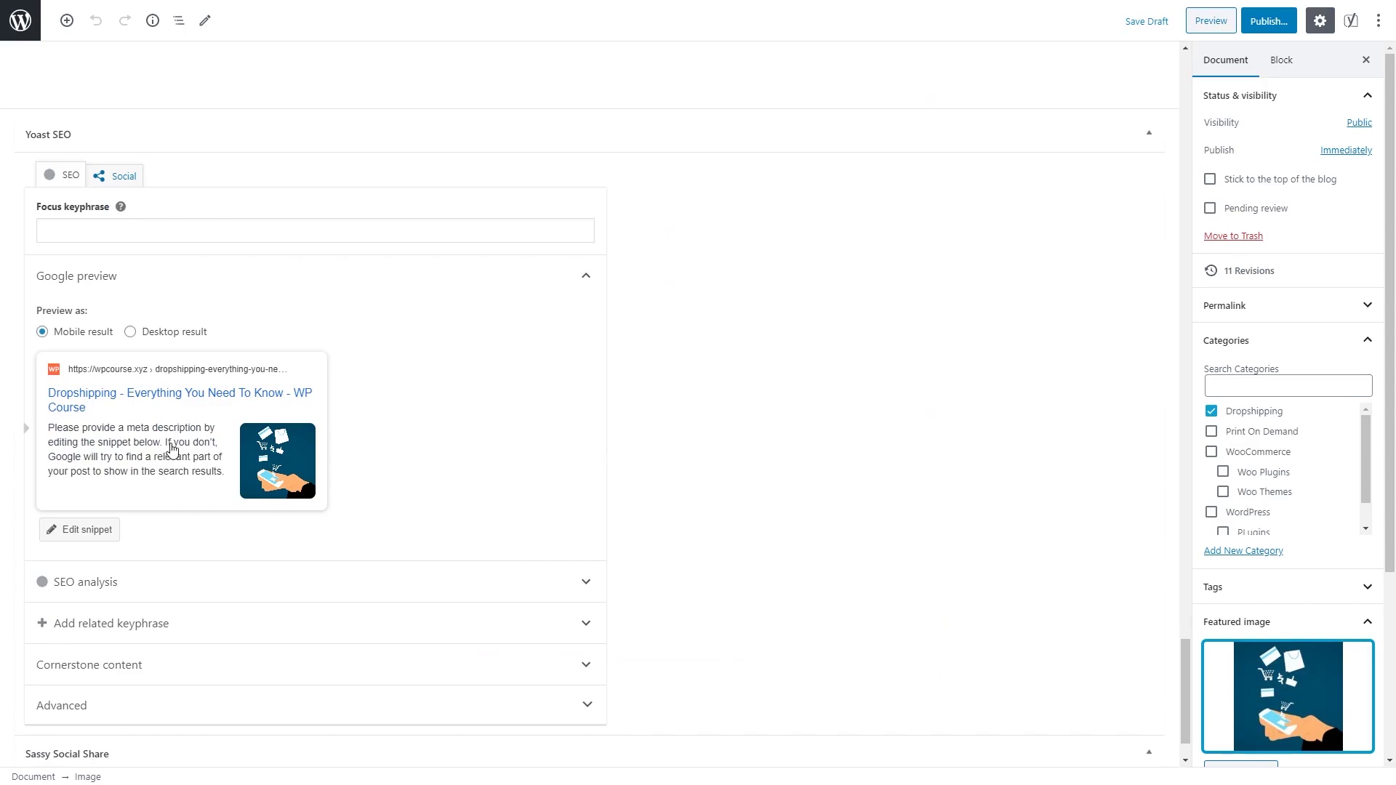
left_click(142, 336)
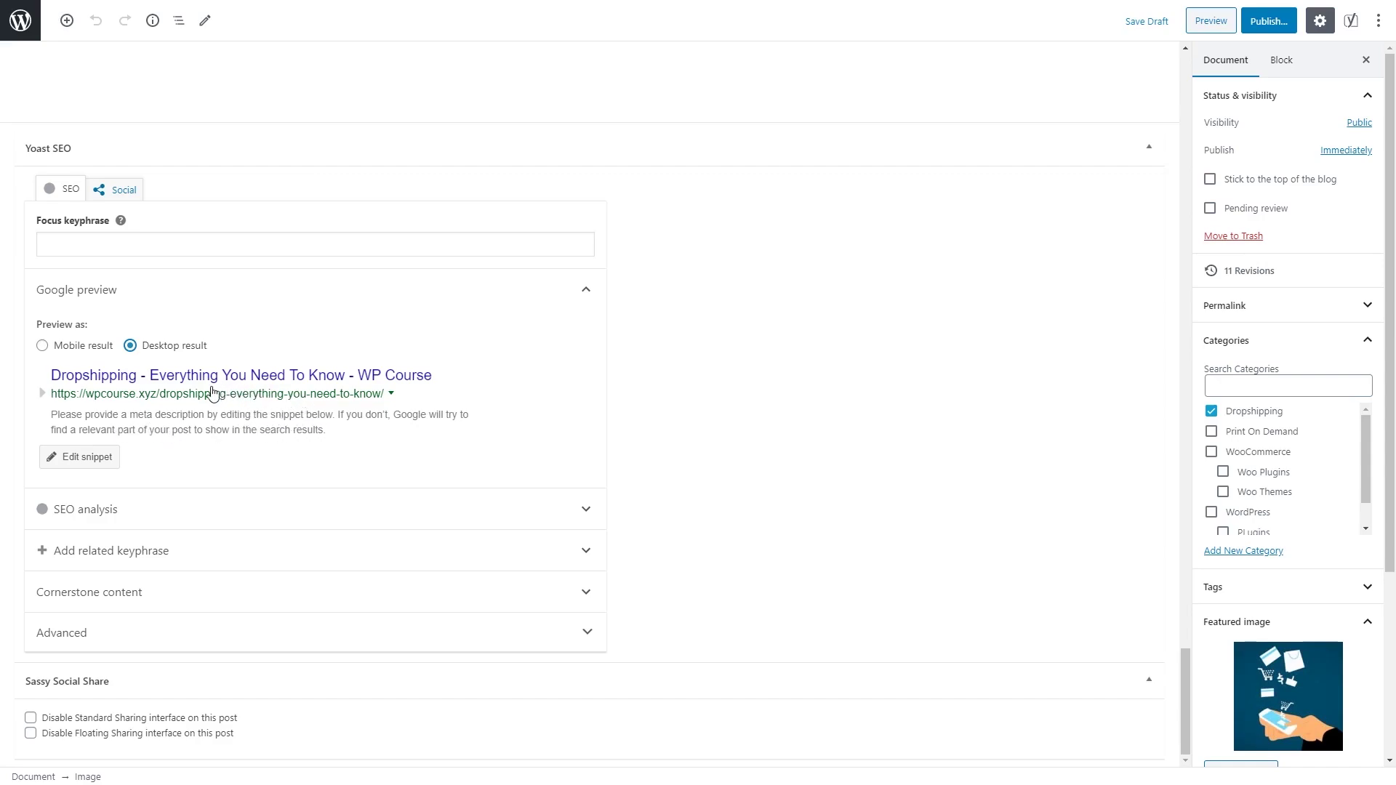
Step: Paste the meta description about dropshipping being hard to understand by name into the snippet editor
left_click(86, 464)
scroll(240, 499, "down", 1)
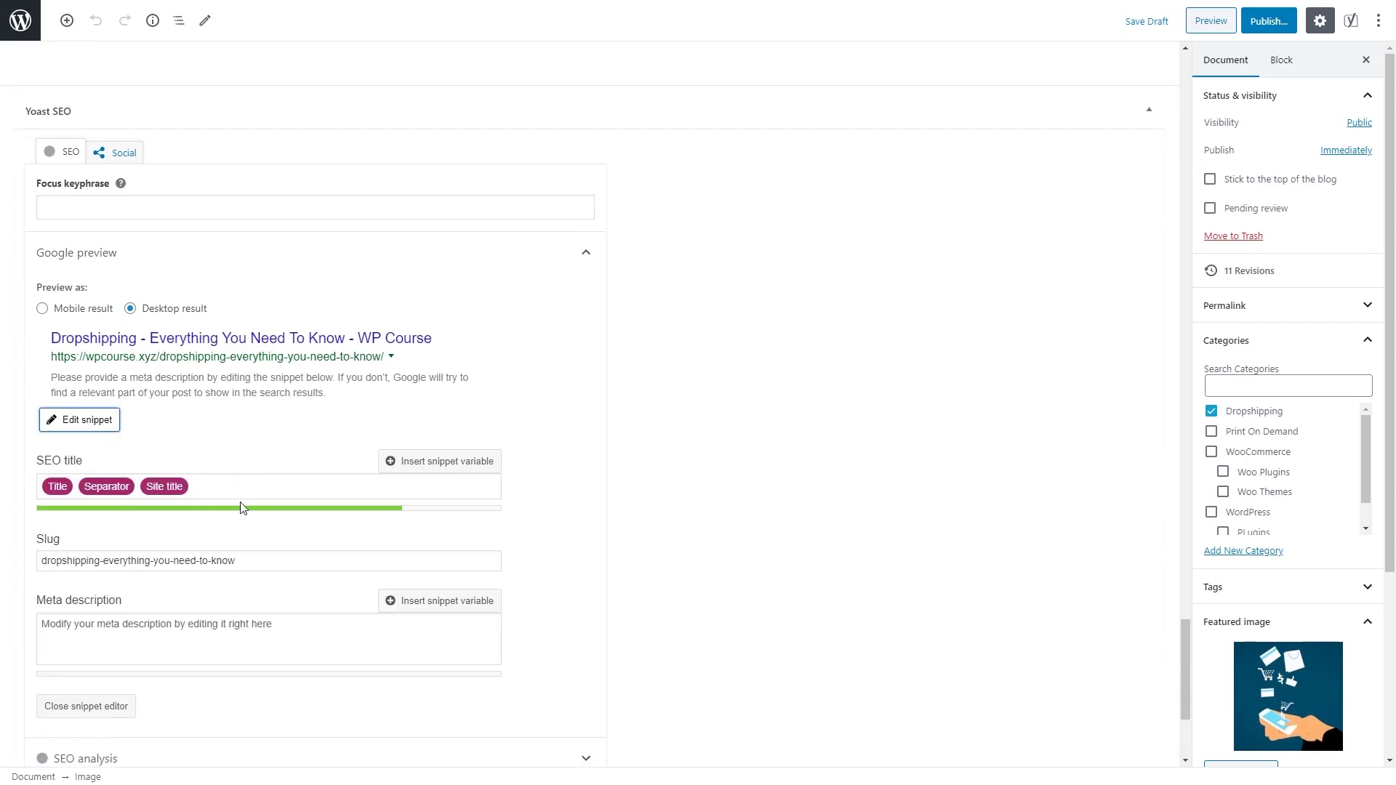
left_click(230, 566)
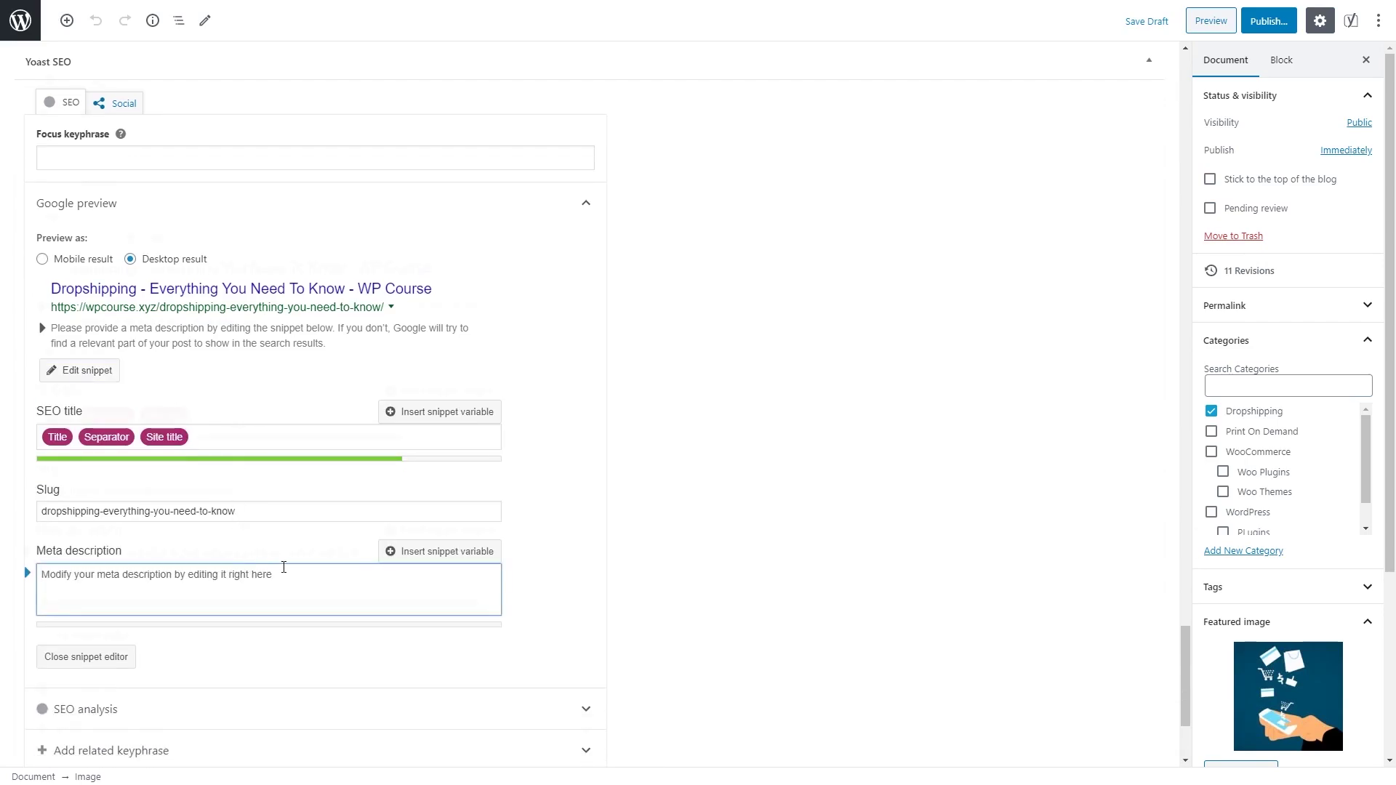
type("It's hard to understand what is dropshipping and how it works just by the name of it. But we are her to help you out and explain what exactly ir is.")
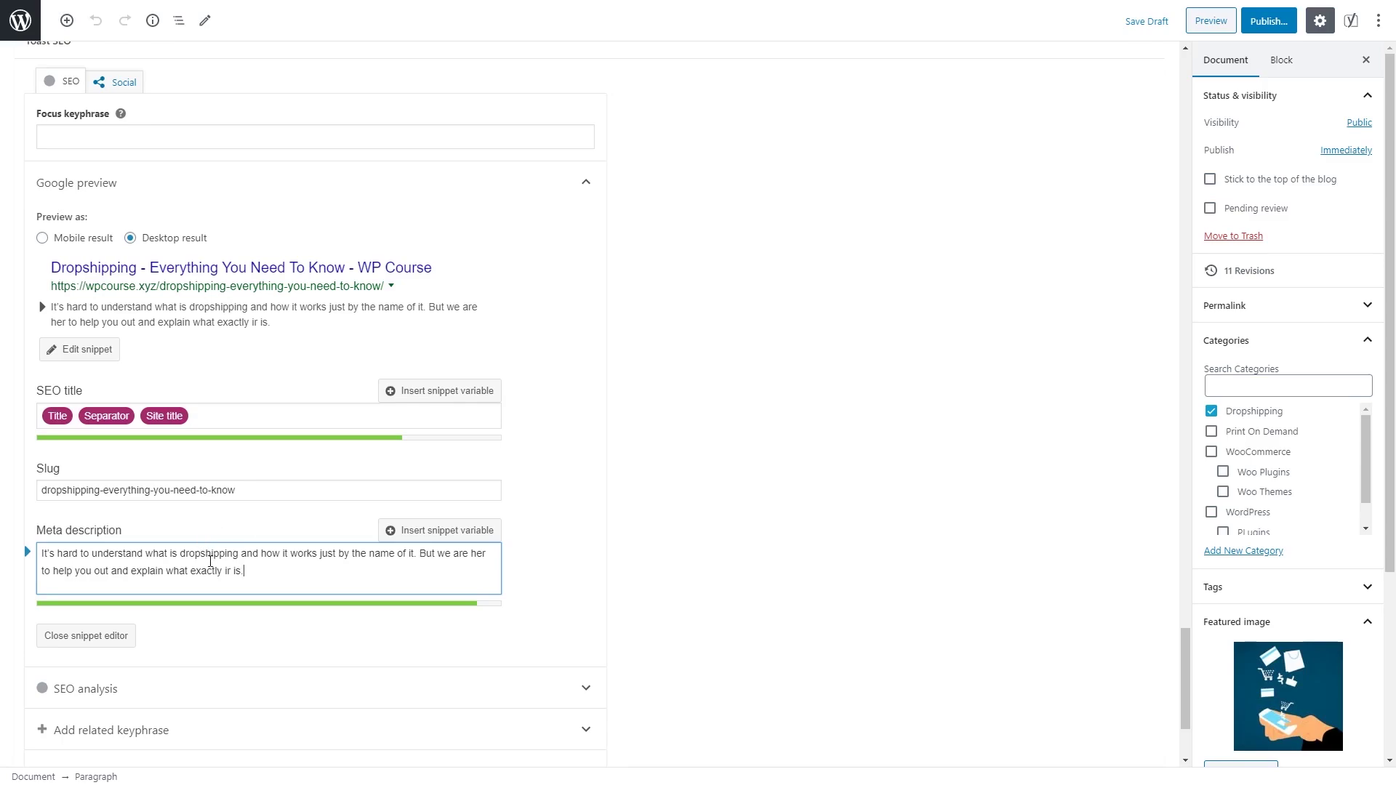
double_click(209, 567)
triple_click(209, 563)
left_click(206, 553)
left_click_drag(238, 553, 181, 554)
left_click(275, 568)
Step: Enter 'dropshipping' as the Yoast focus keyphrase
left_click(104, 141)
type("dropshipping")
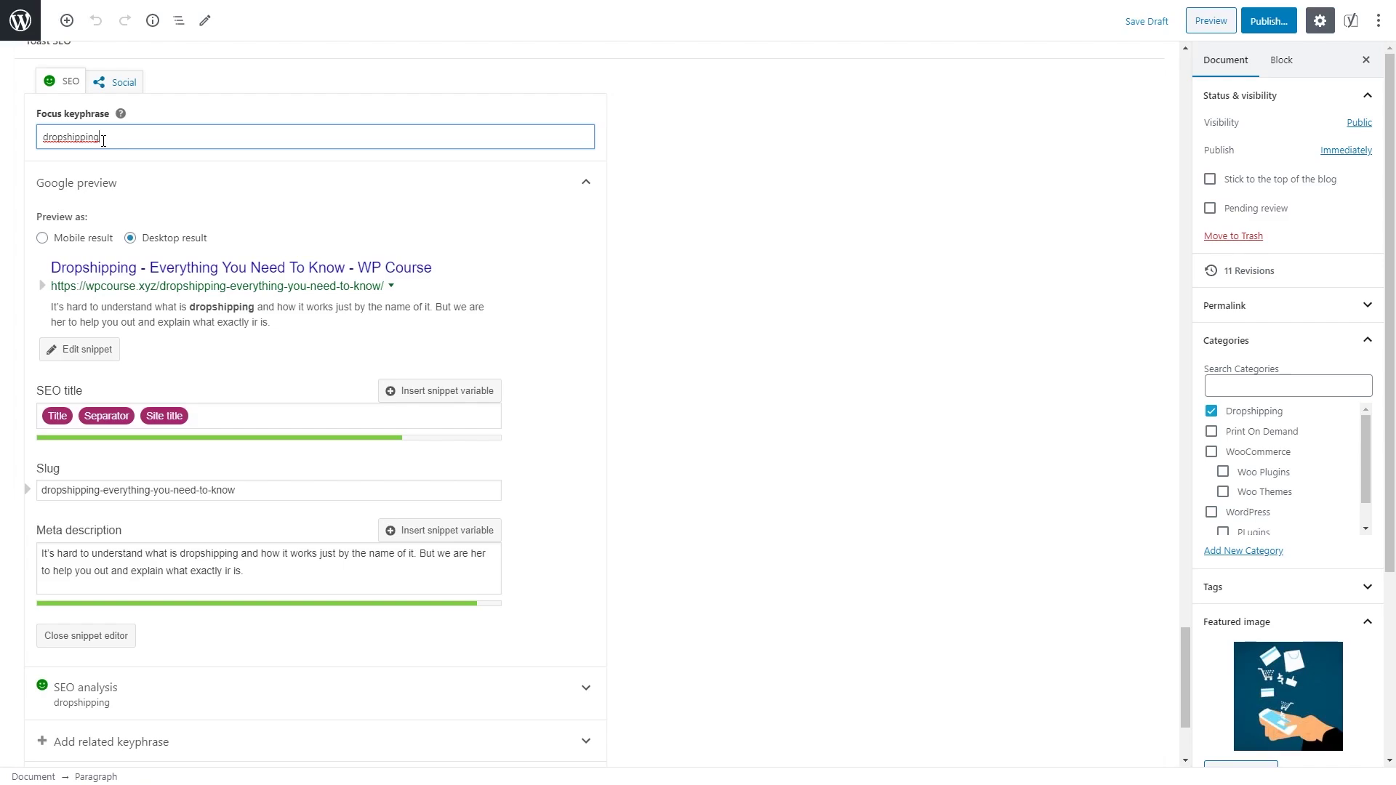
left_click(114, 83)
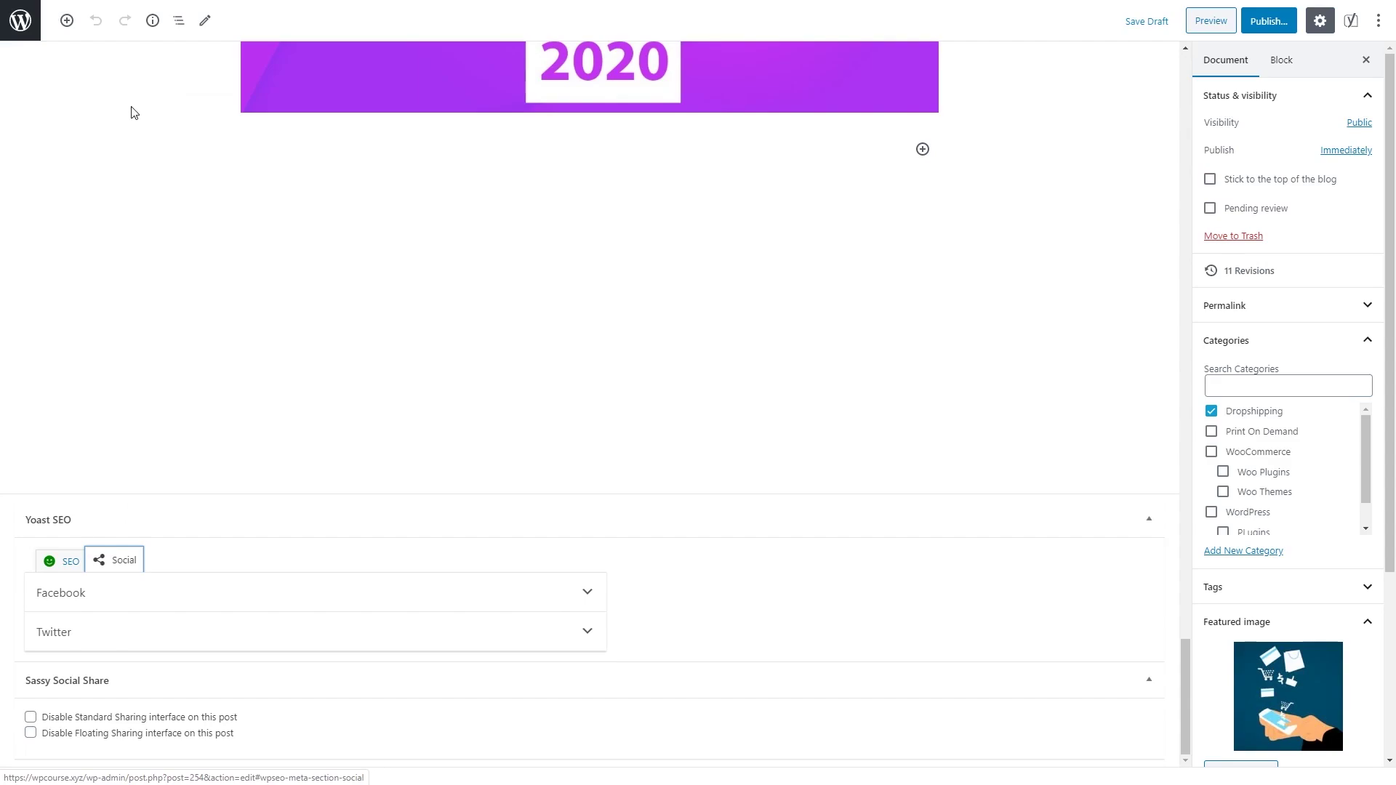
left_click(364, 593)
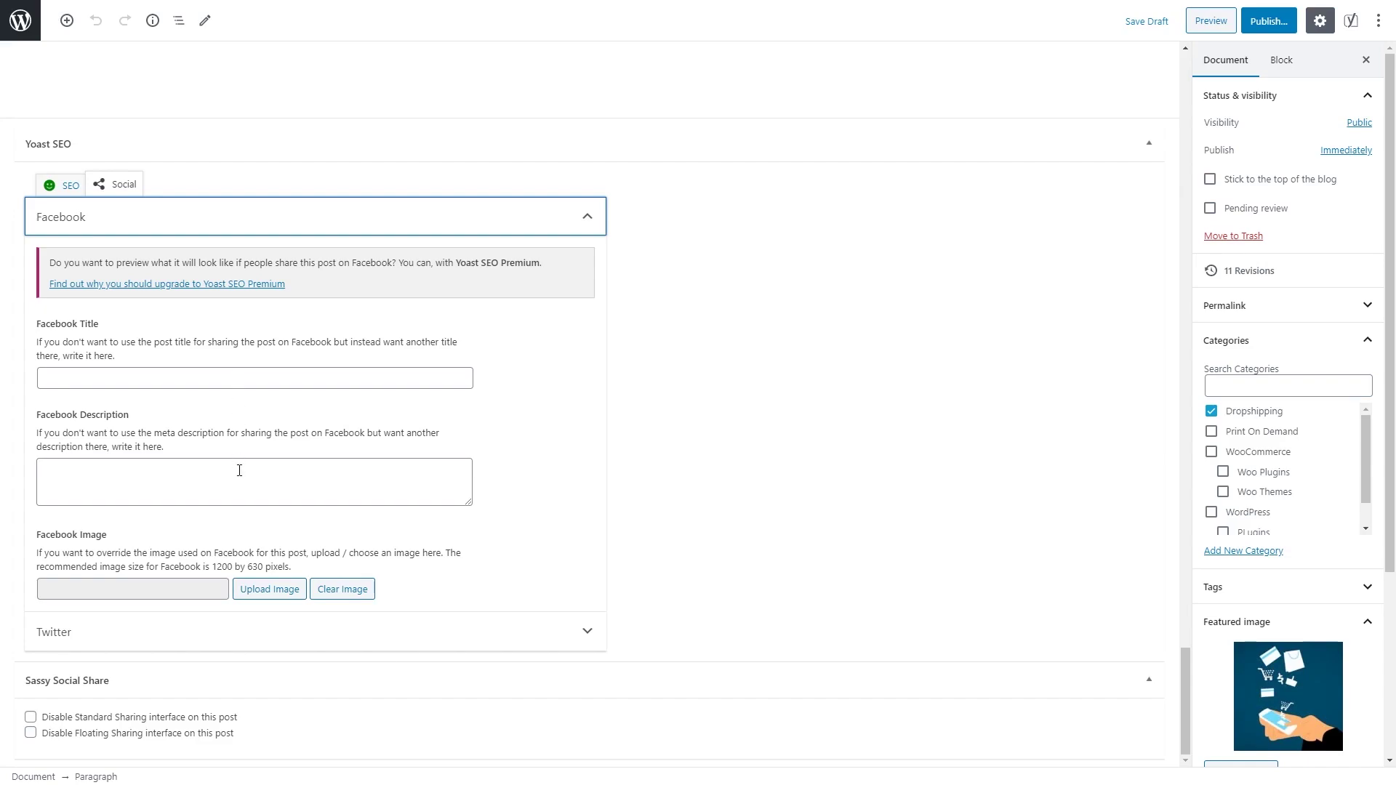
left_click(51, 188)
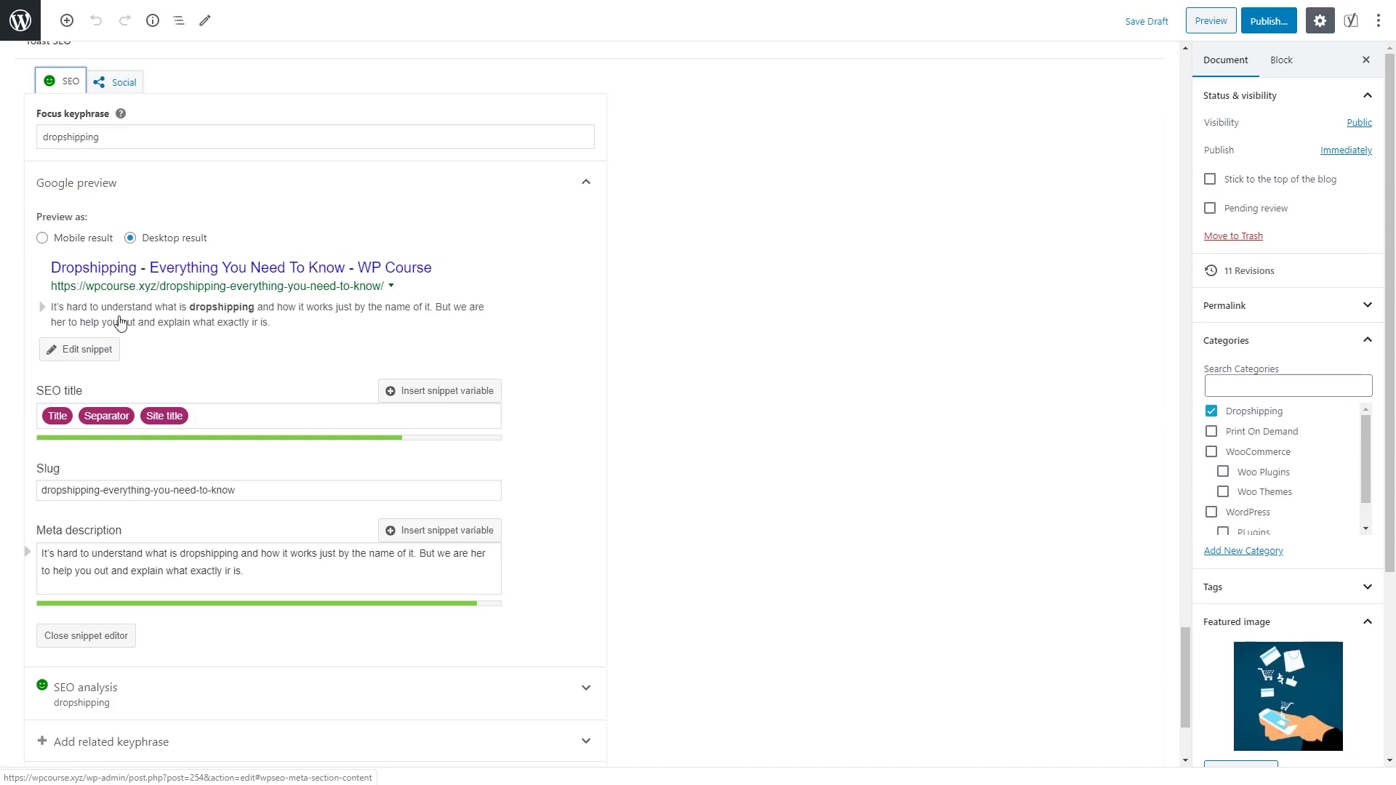
left_click(119, 85)
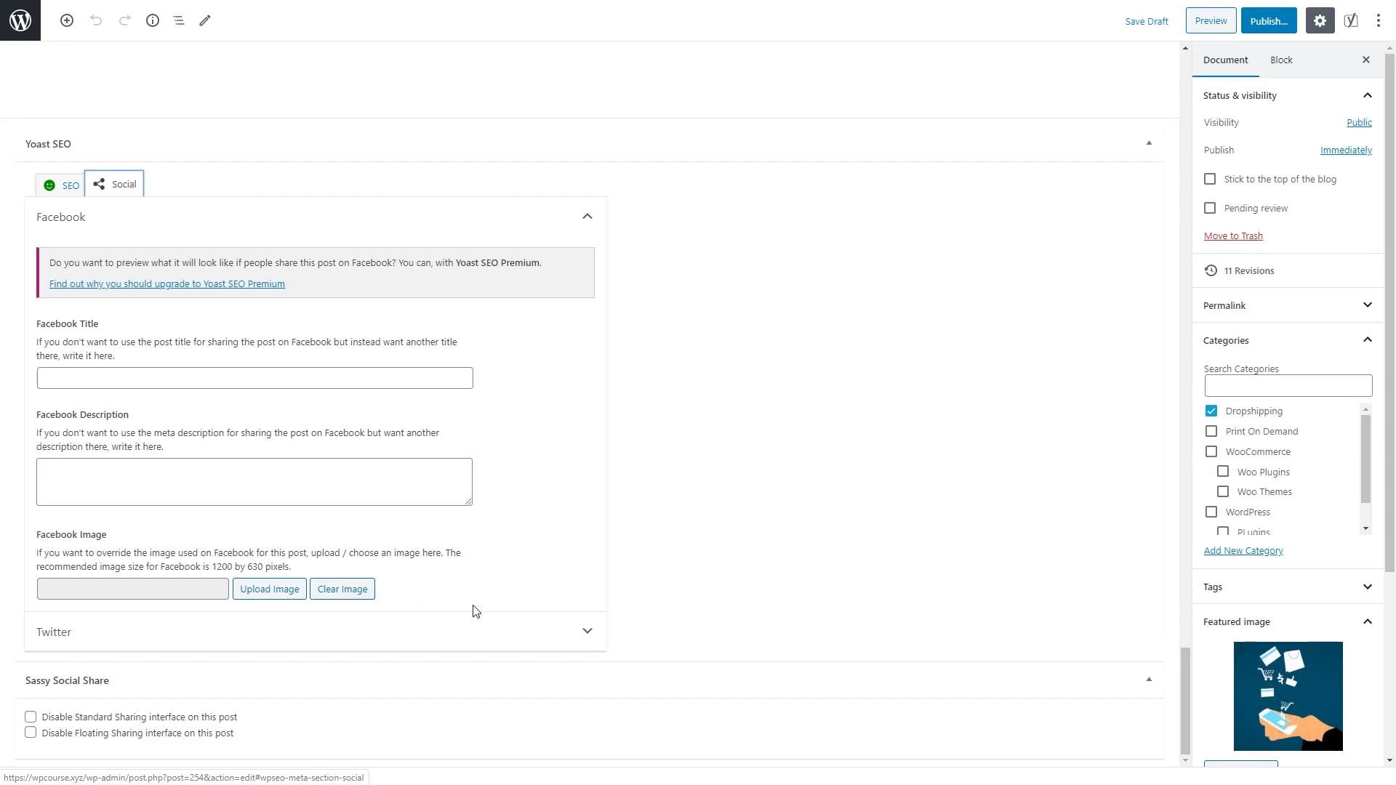
left_click(580, 632)
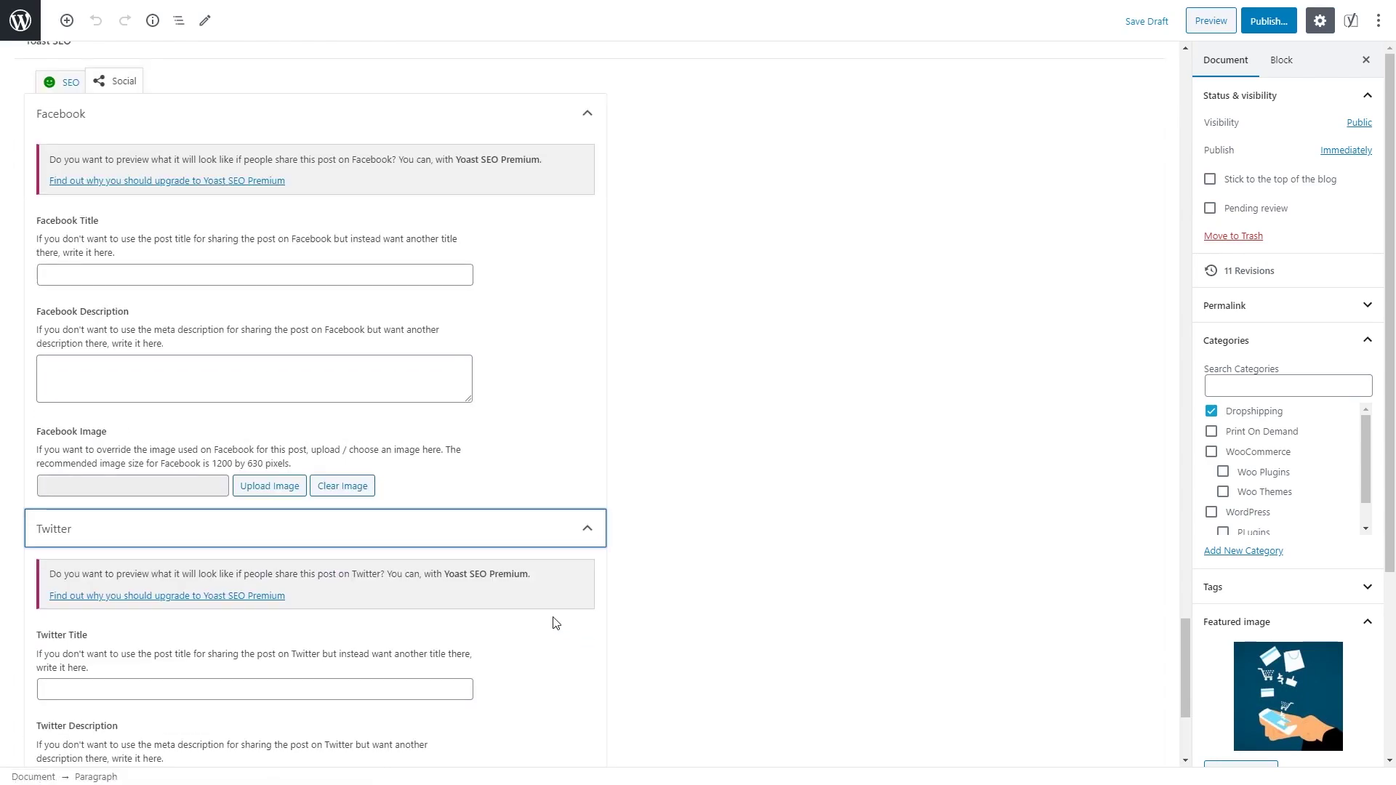
scroll(554, 621, "down", 3)
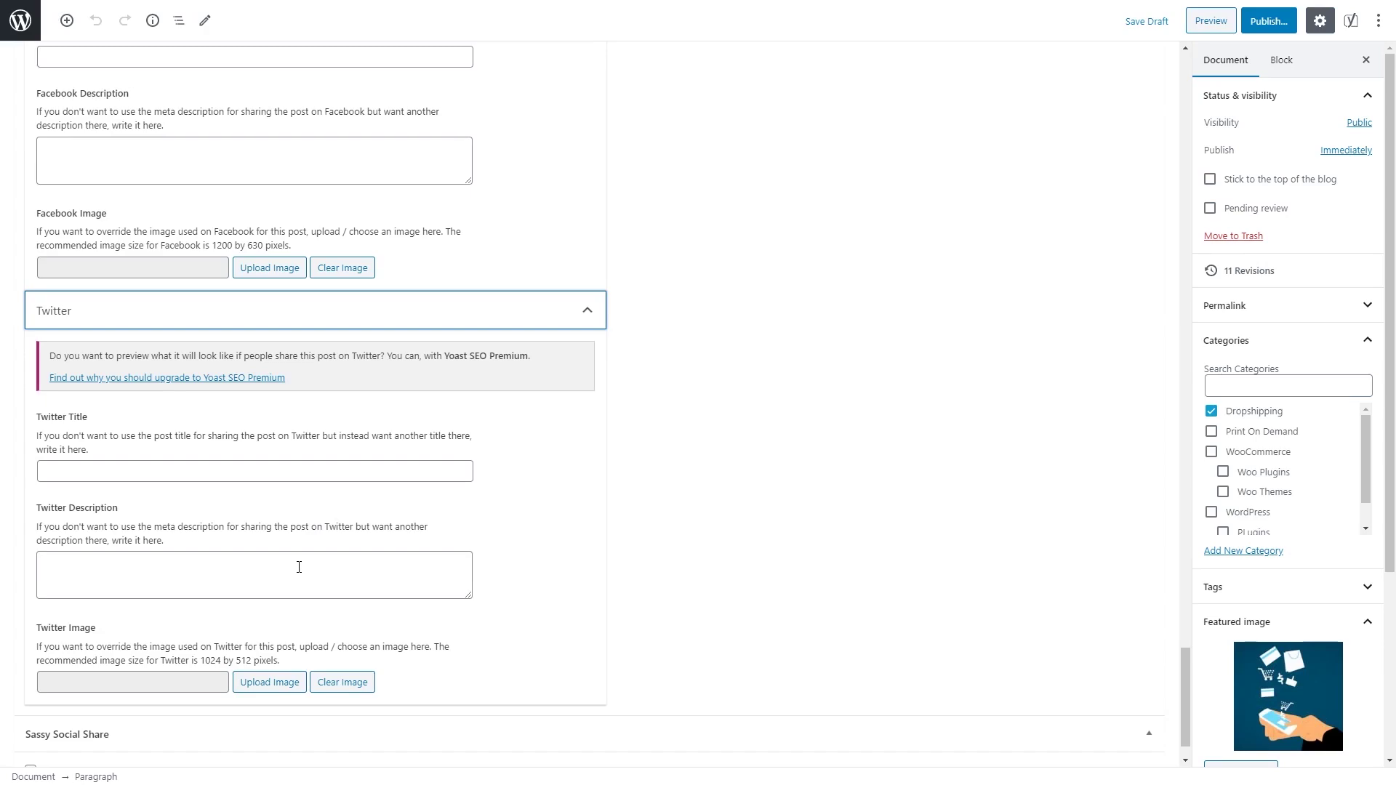
scroll(227, 672, "down", 1)
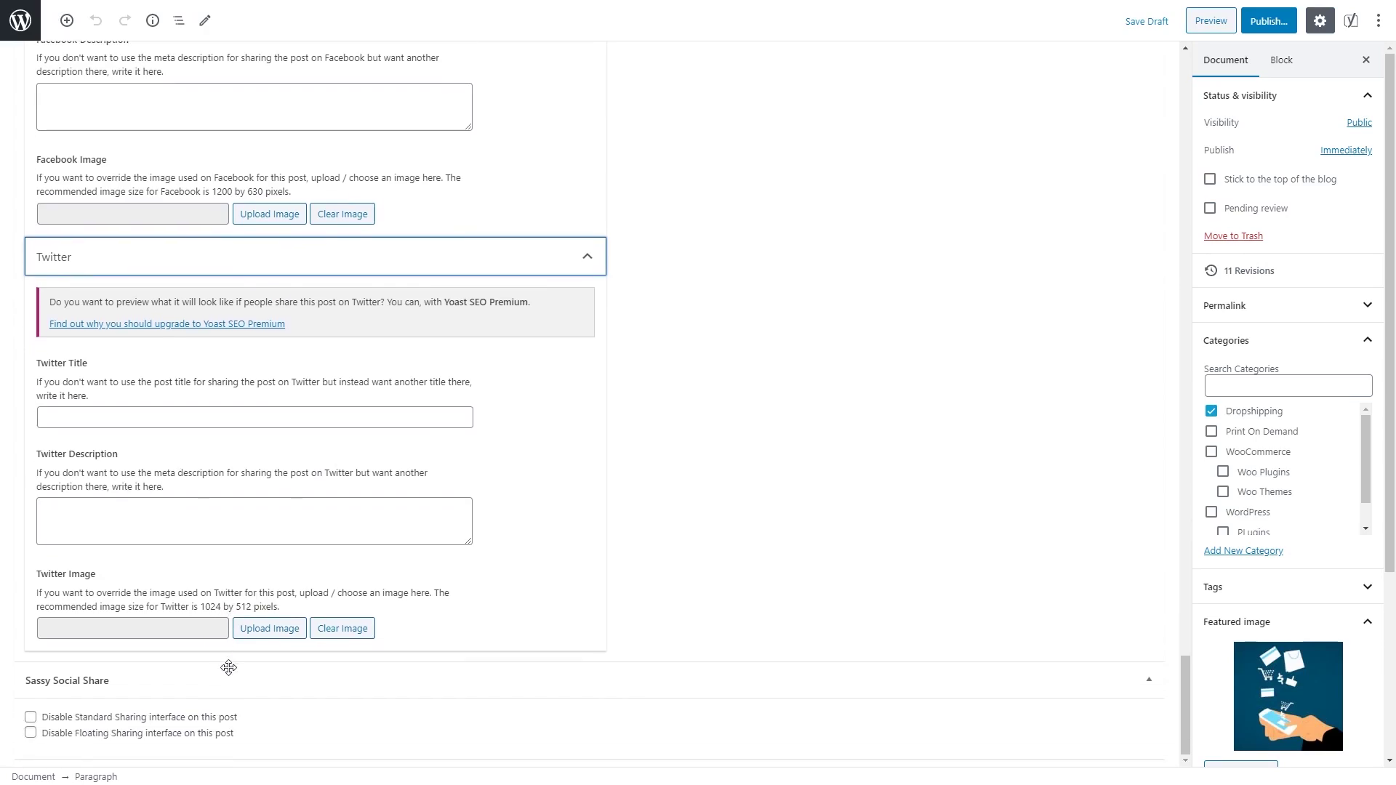
scroll(247, 660, "up", 5)
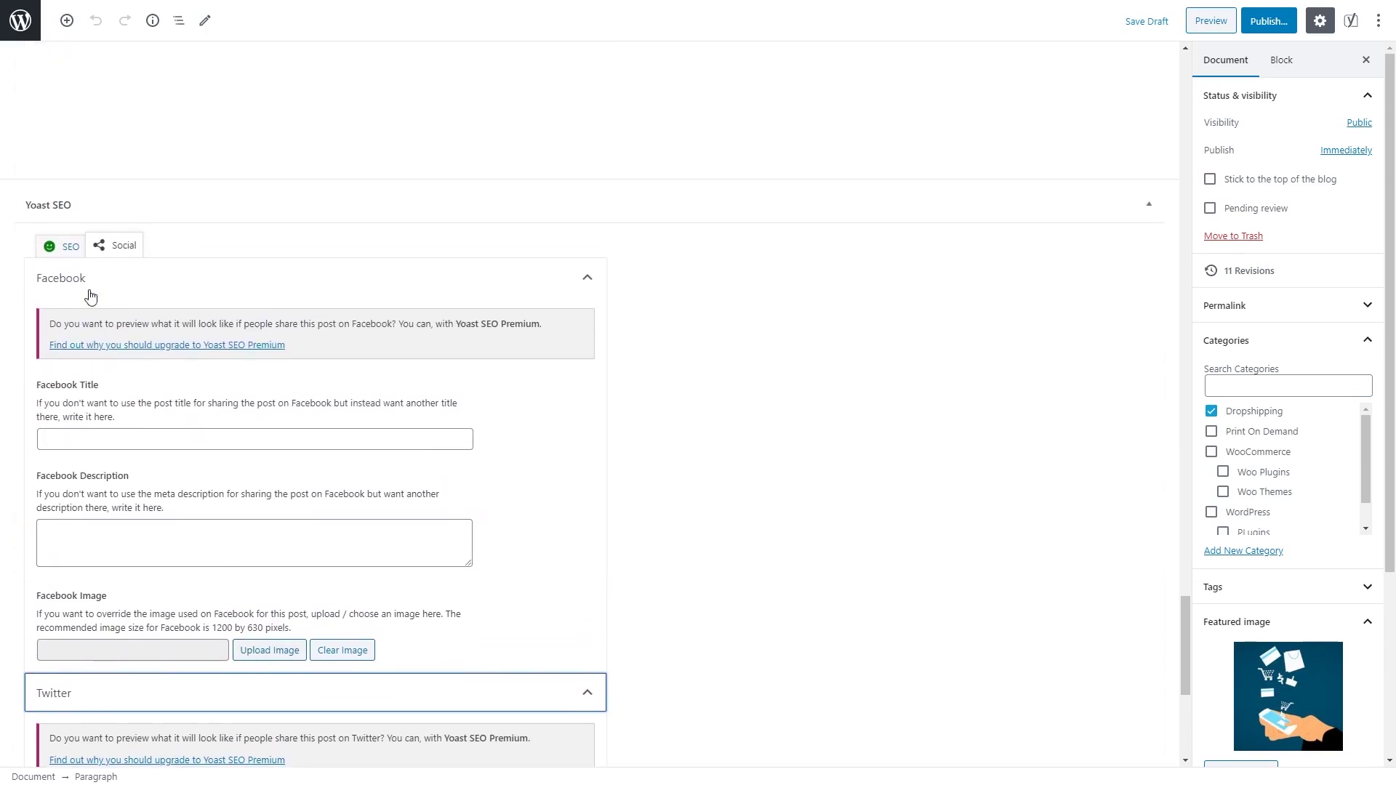
left_click(65, 246)
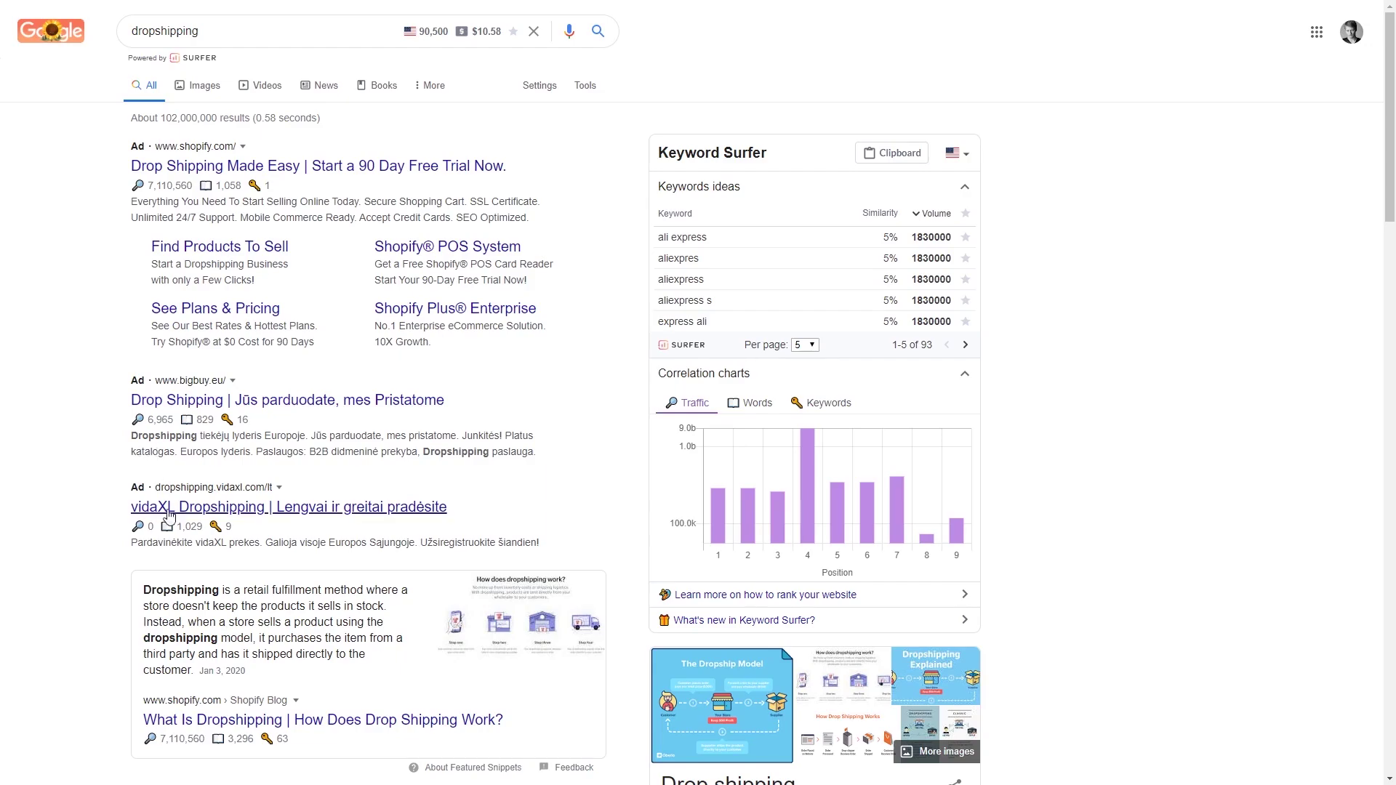
Step: Look over Google's results and Keyword Surfer data for 'dropshipping'
scroll(91, 396, "down", 8)
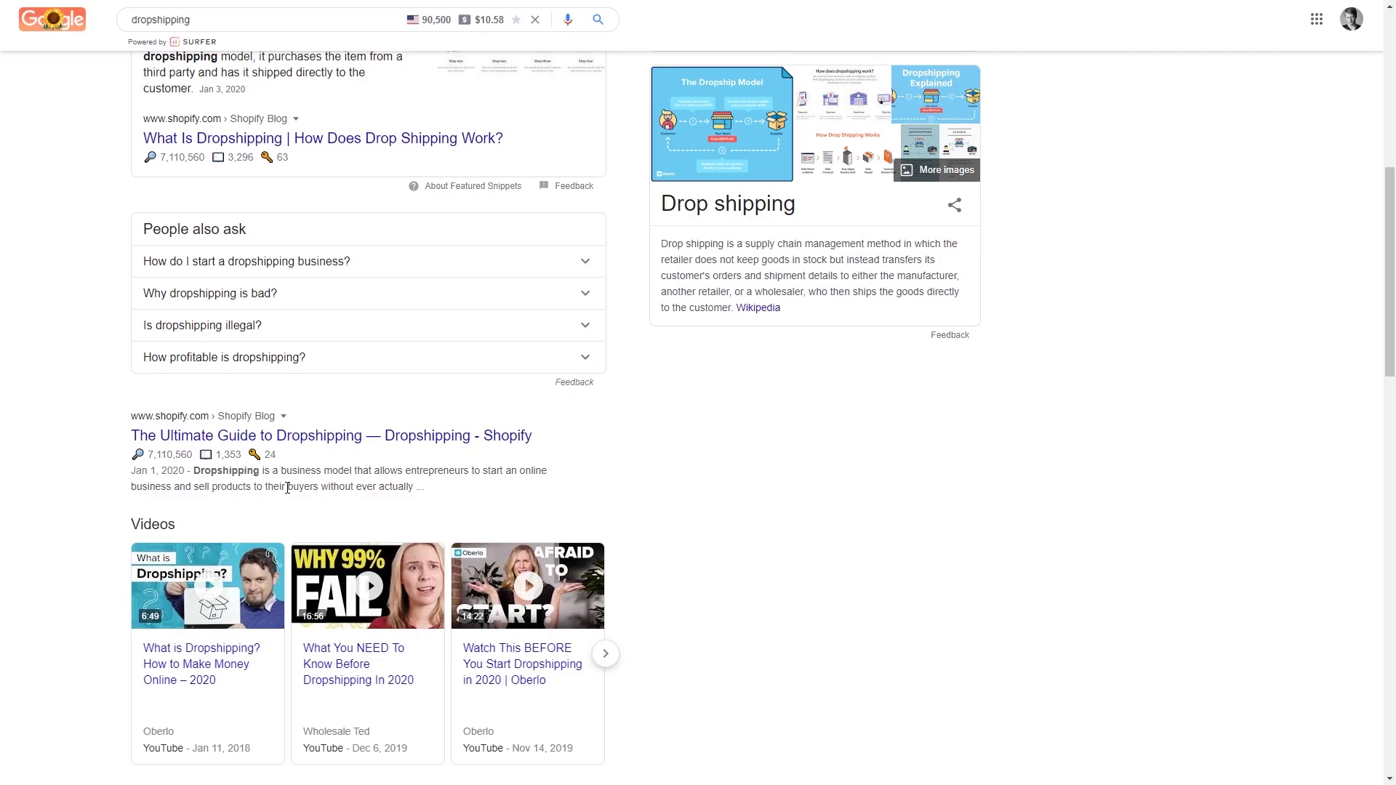
scroll(287, 488, "up", 8)
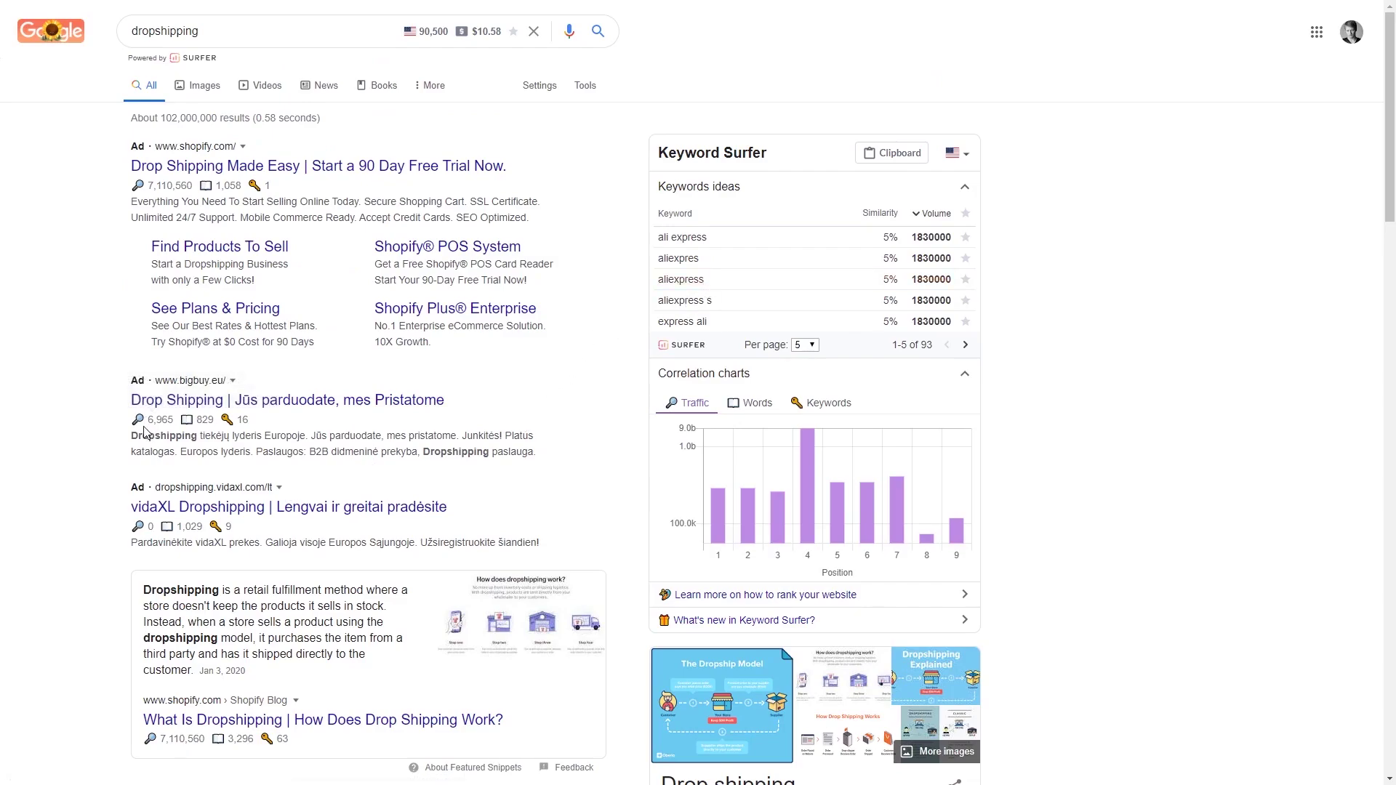
mouse_move(139, 420)
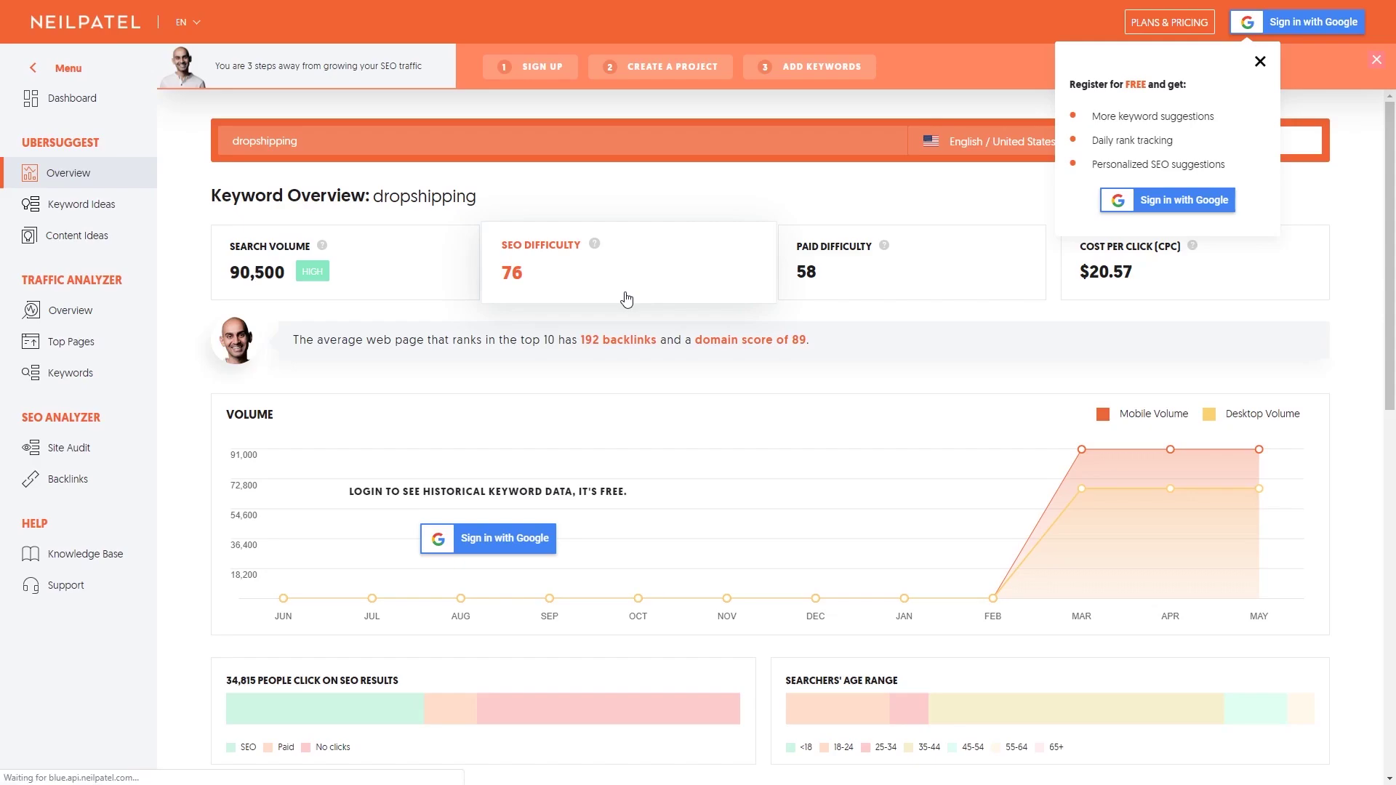
Step: Scroll through Ubersuggest's Keyword Ideas and Content Ideas for dropshipping
scroll(626, 299, "down", 7)
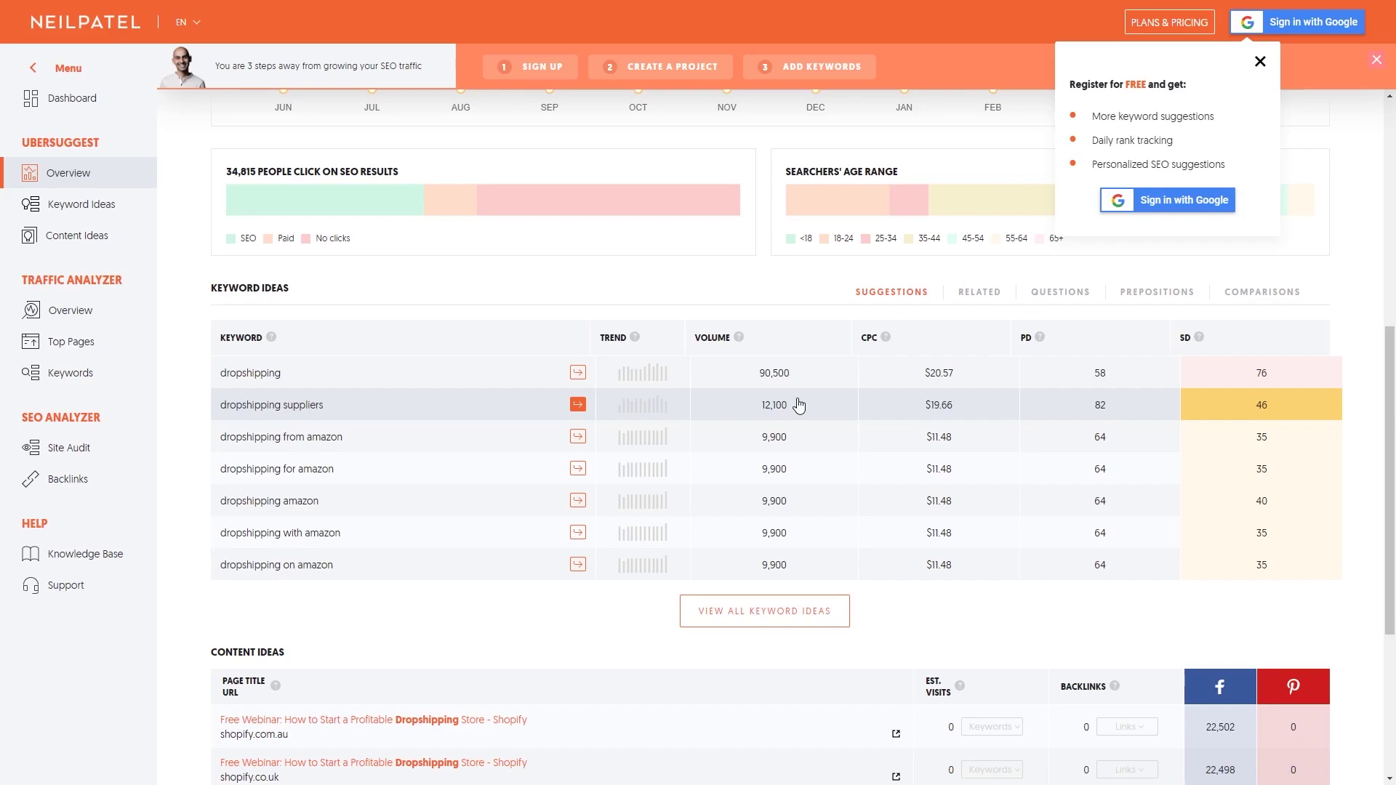
scroll(710, 473, "down", 4)
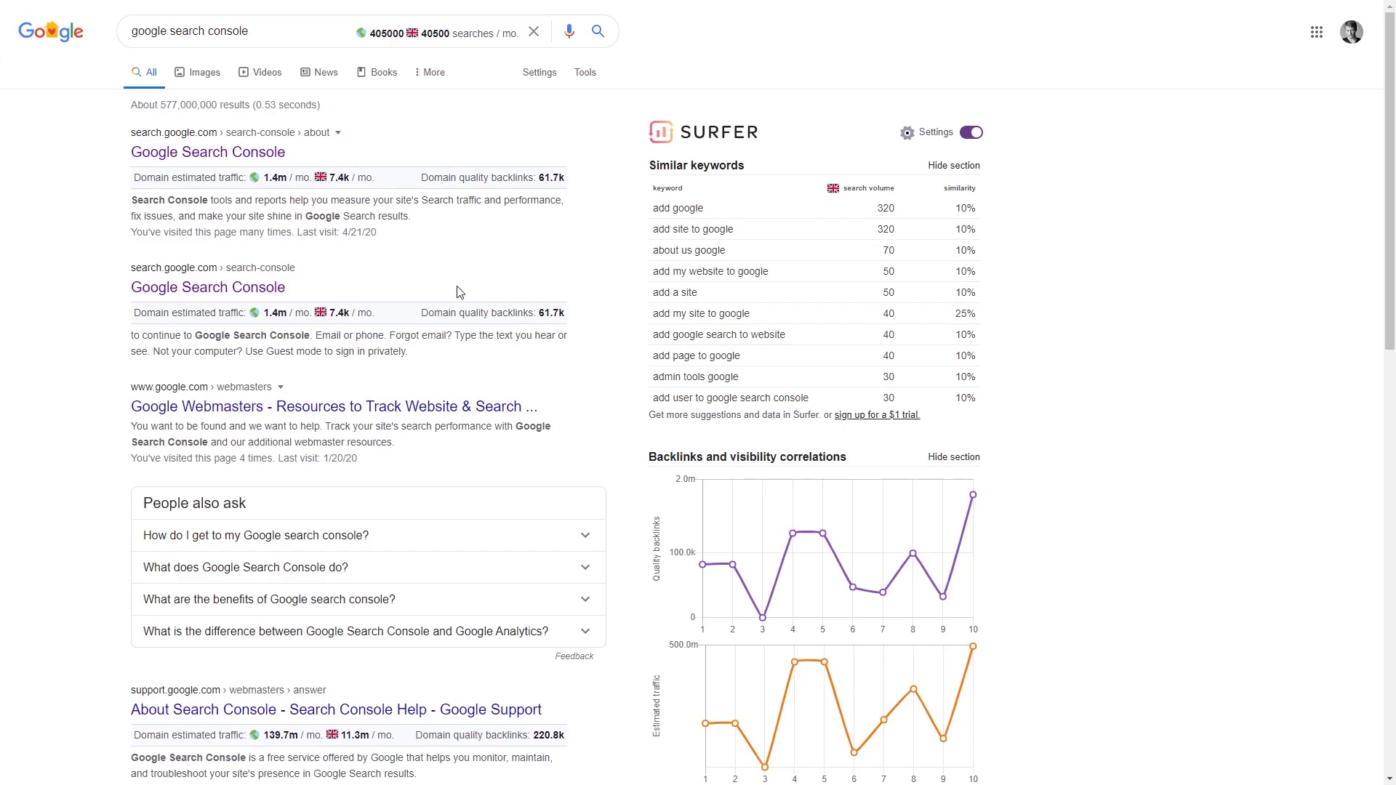
Step: Add wpcourse.xyz as a Search Console domain property and copy its DNS TXT verification record
left_click(245, 154)
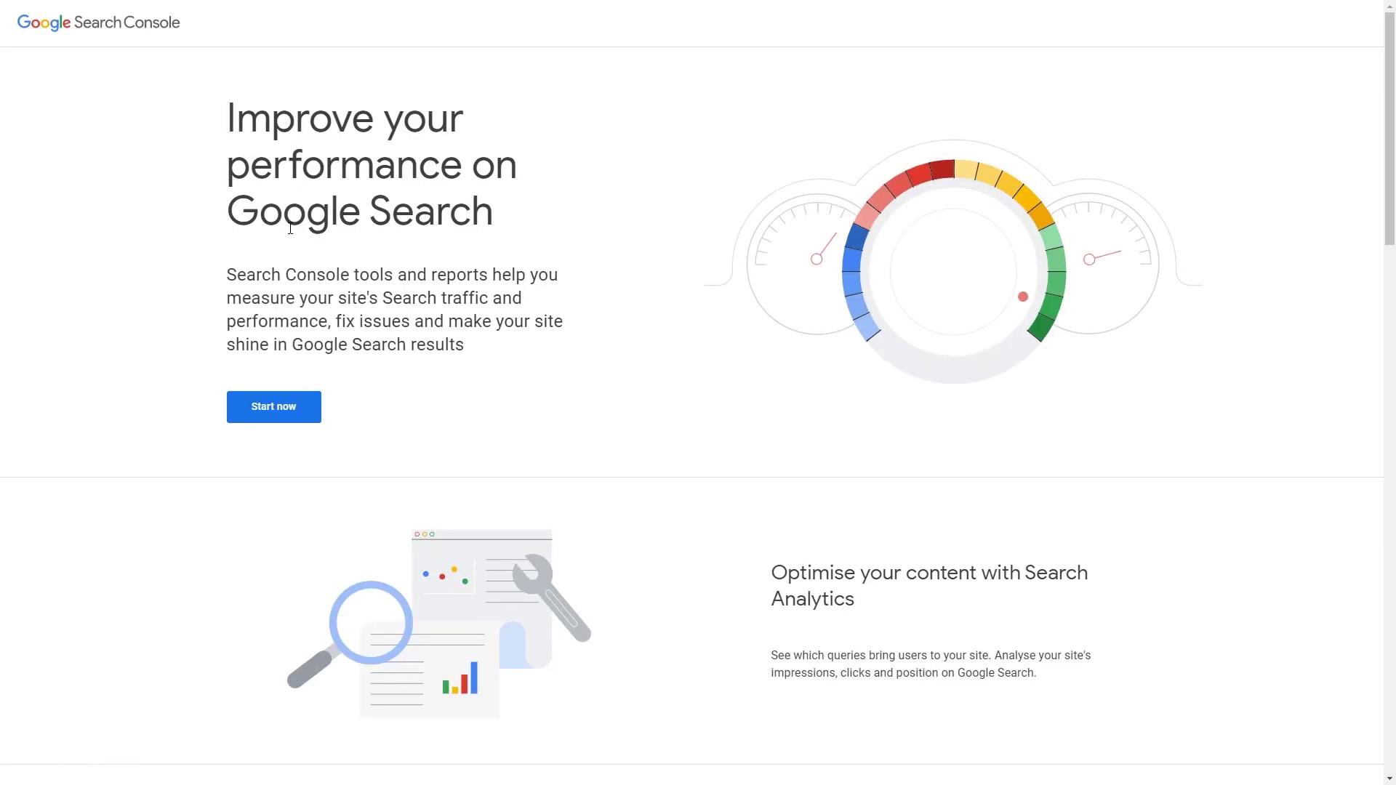
left_click(268, 413)
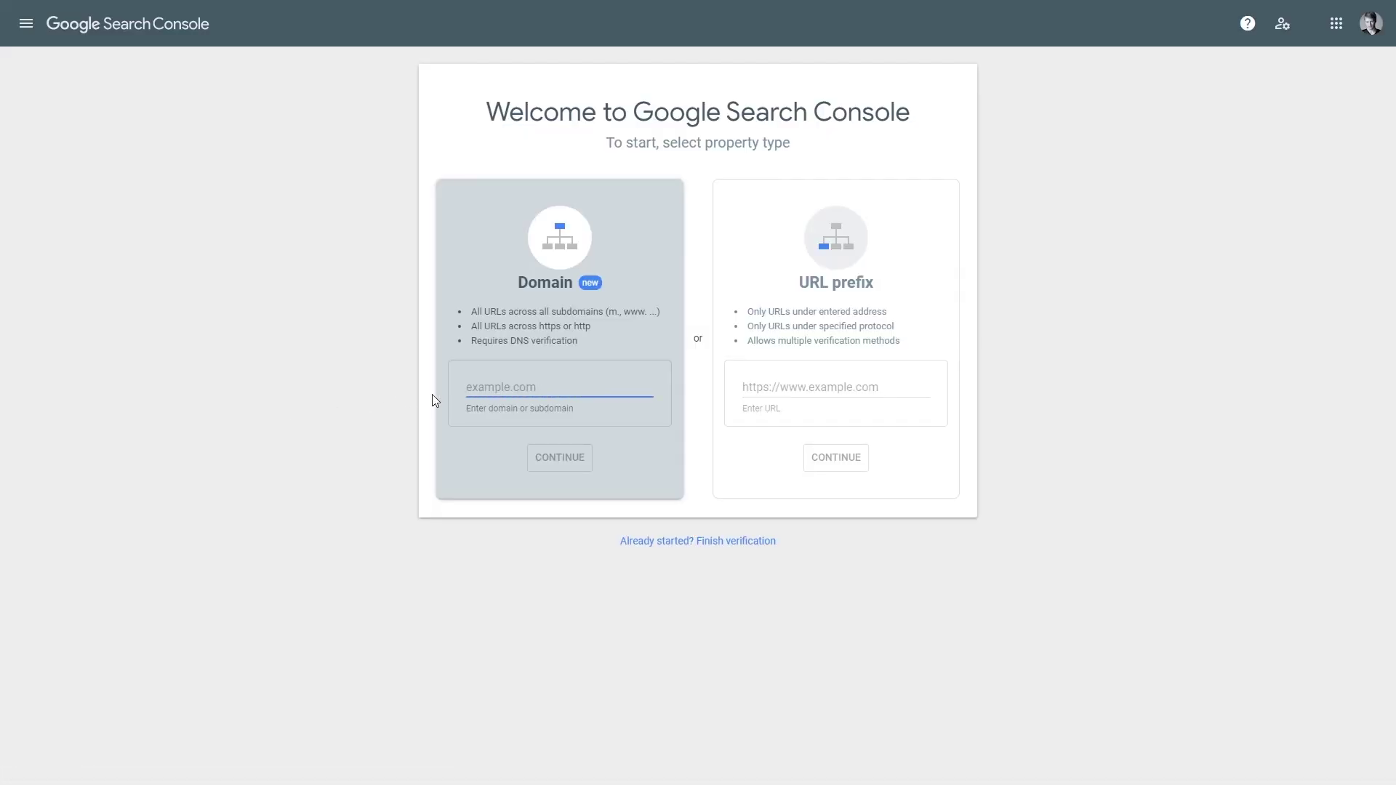
type("wpcourse.xyz")
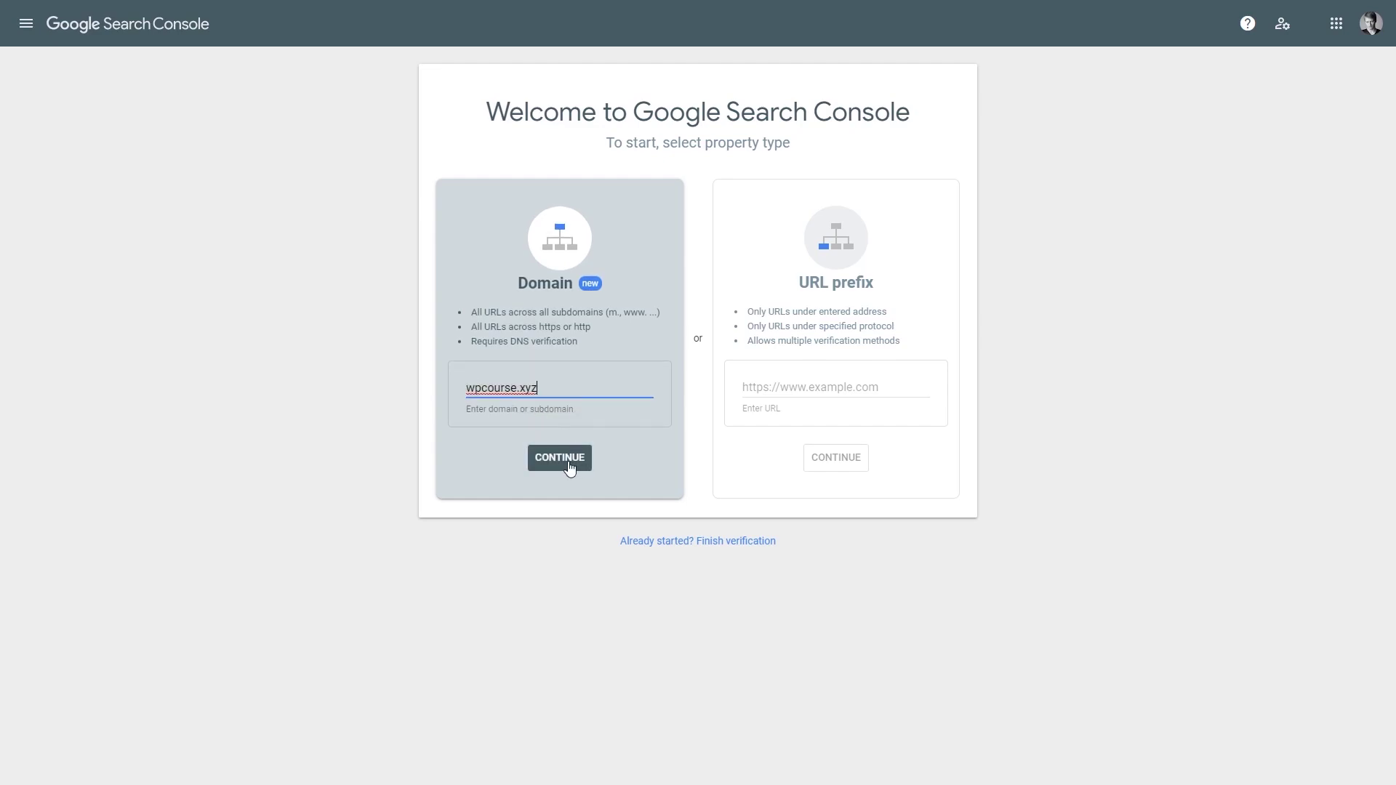
left_click(569, 463)
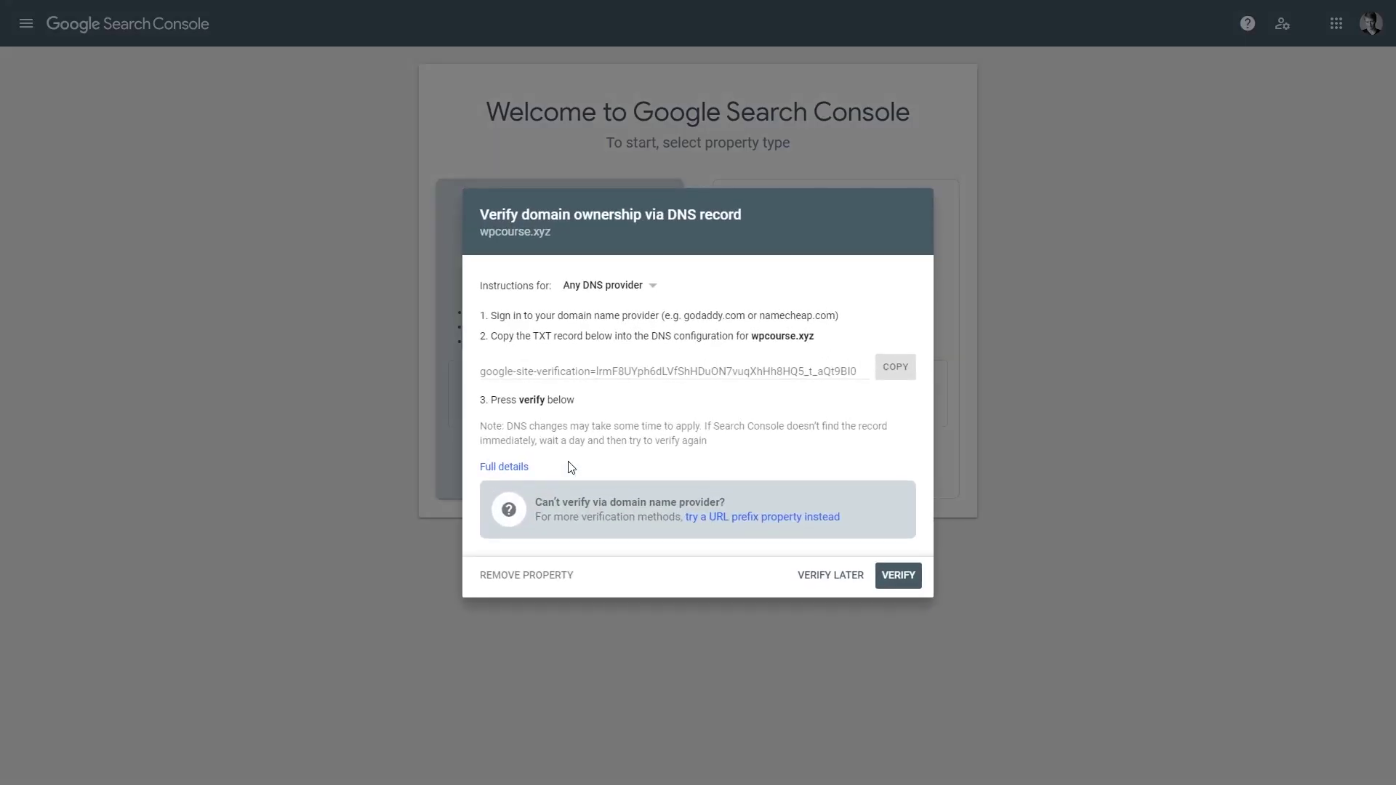
left_click(542, 365)
left_click(542, 365)
left_click(904, 372)
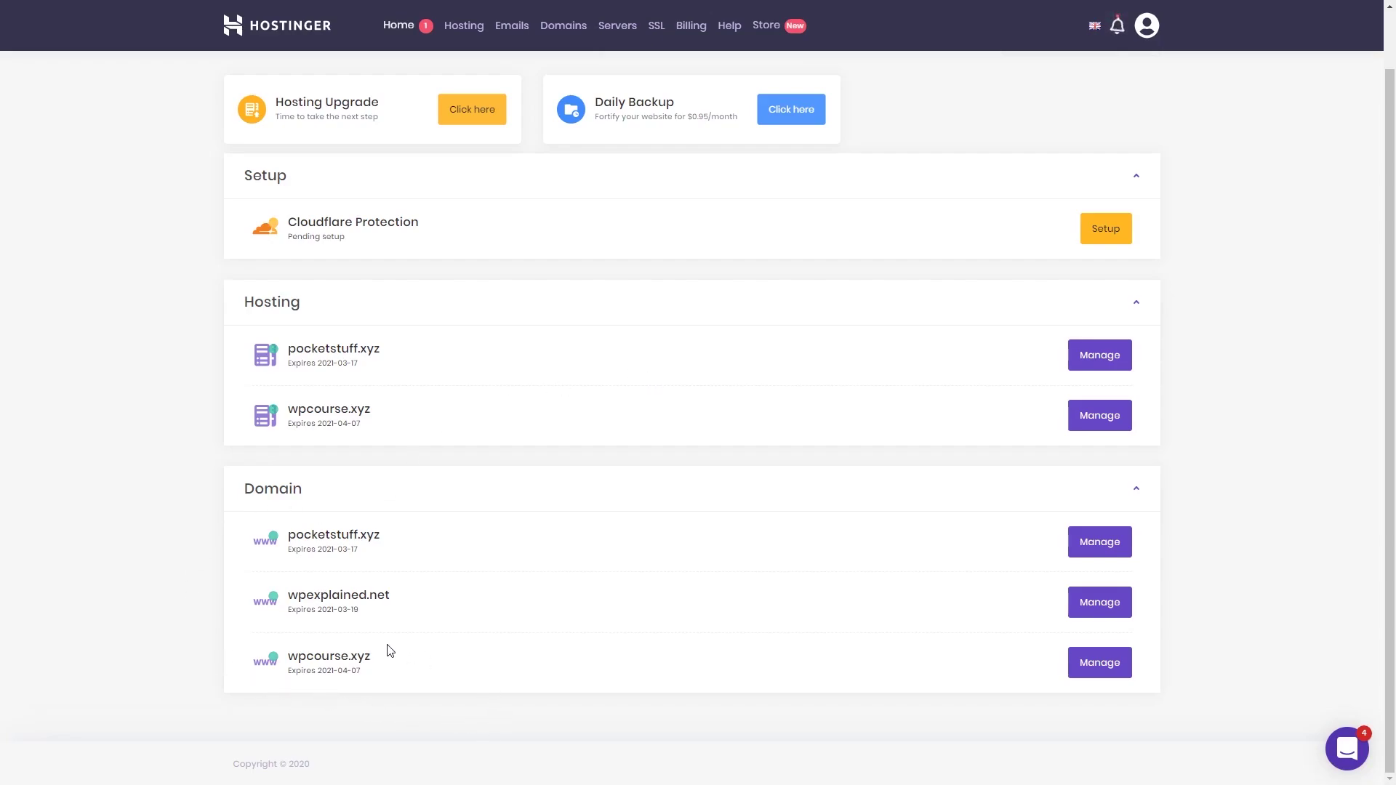
Step: Open the DNS zone records for wpcourse.xyz in hPanel
left_click(1095, 663)
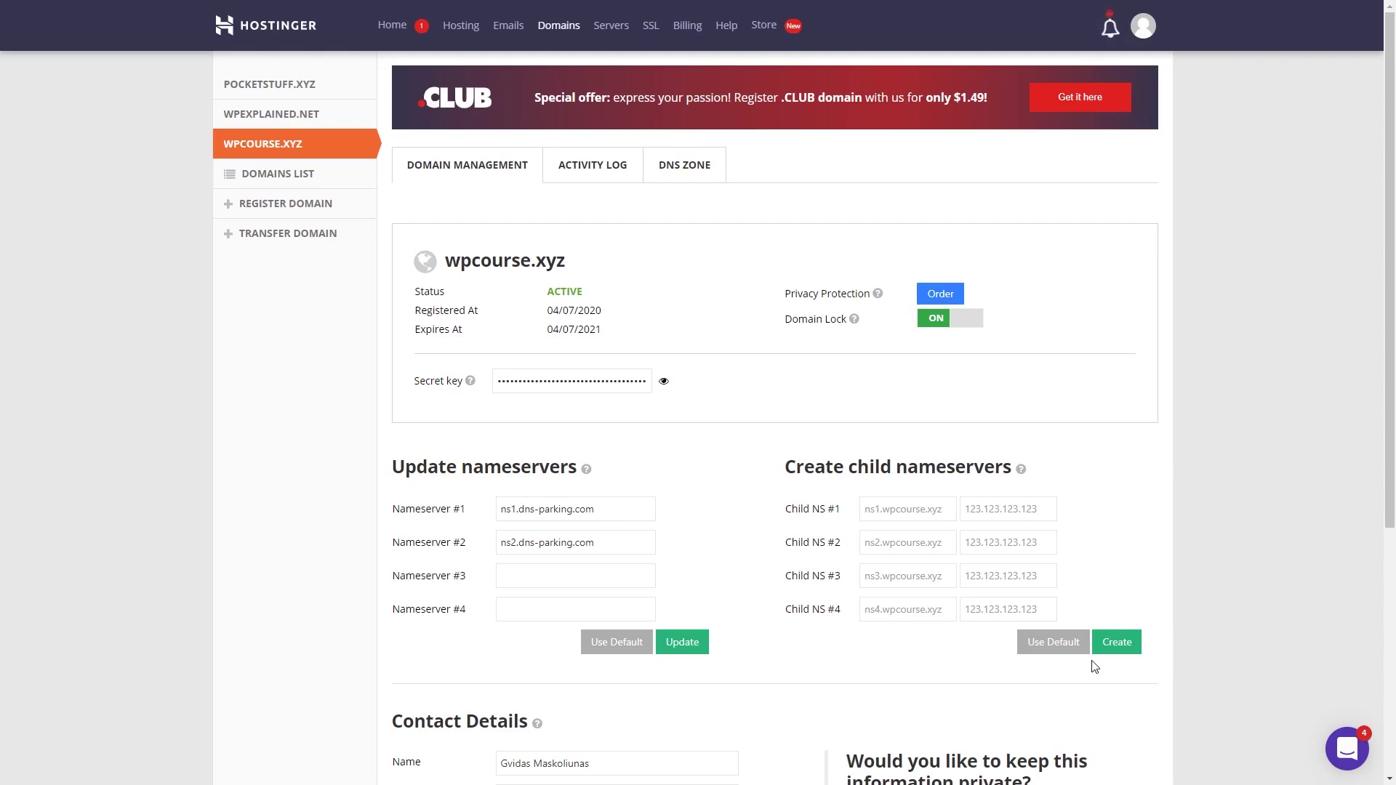
left_click(694, 169)
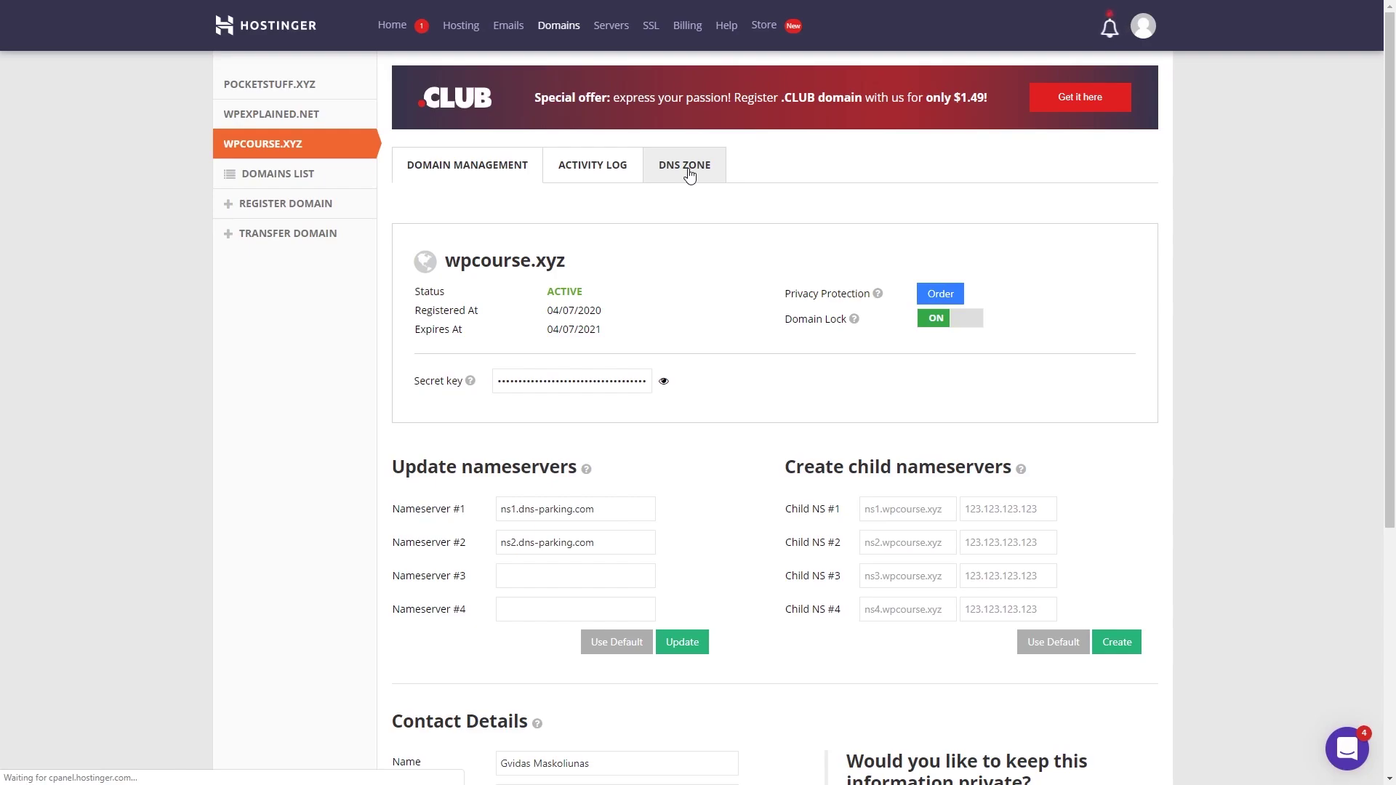
scroll(692, 182, "down", 6)
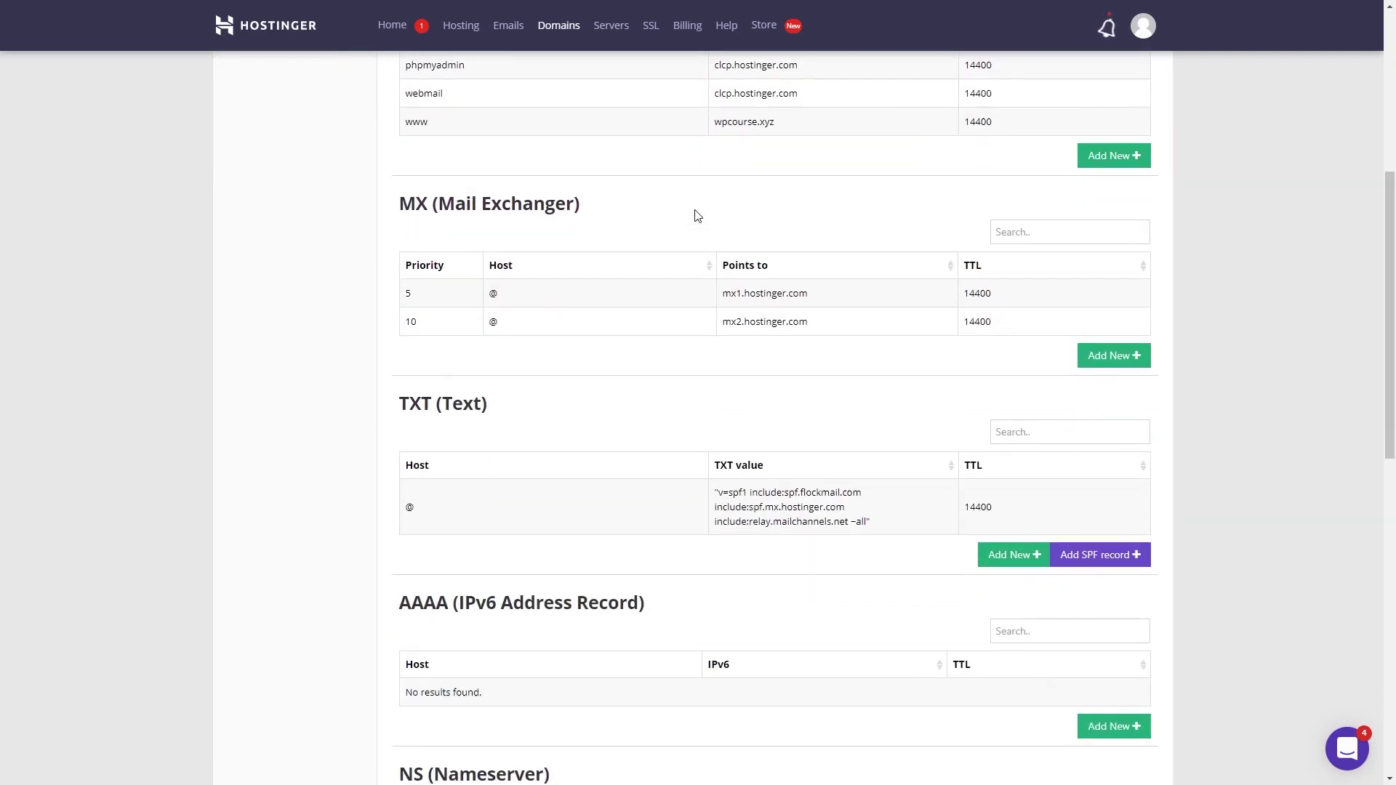
scroll(694, 215, "down", 3)
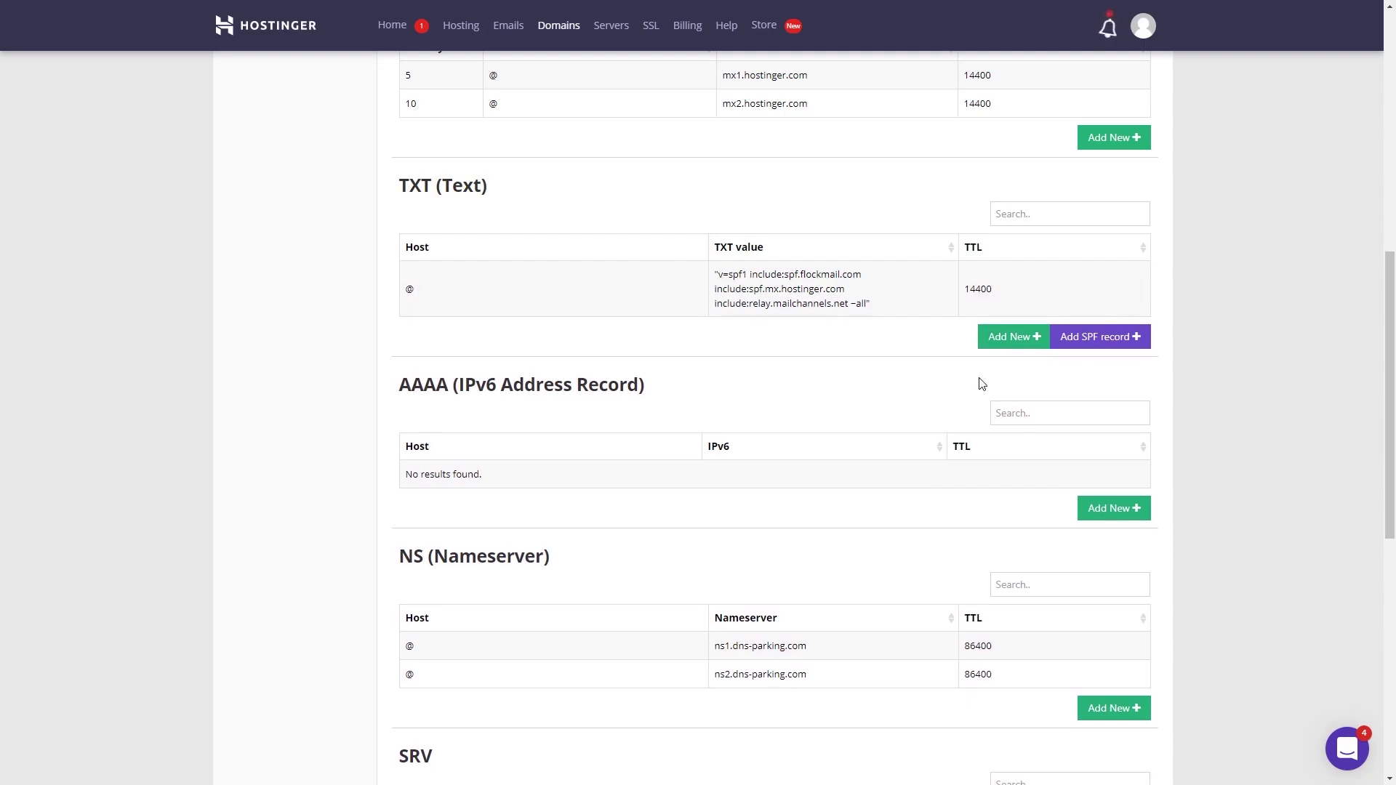
Step: Save a TXT record with host @, the Google verification value and 1/2 Hour TTL, then verify
left_click(1019, 343)
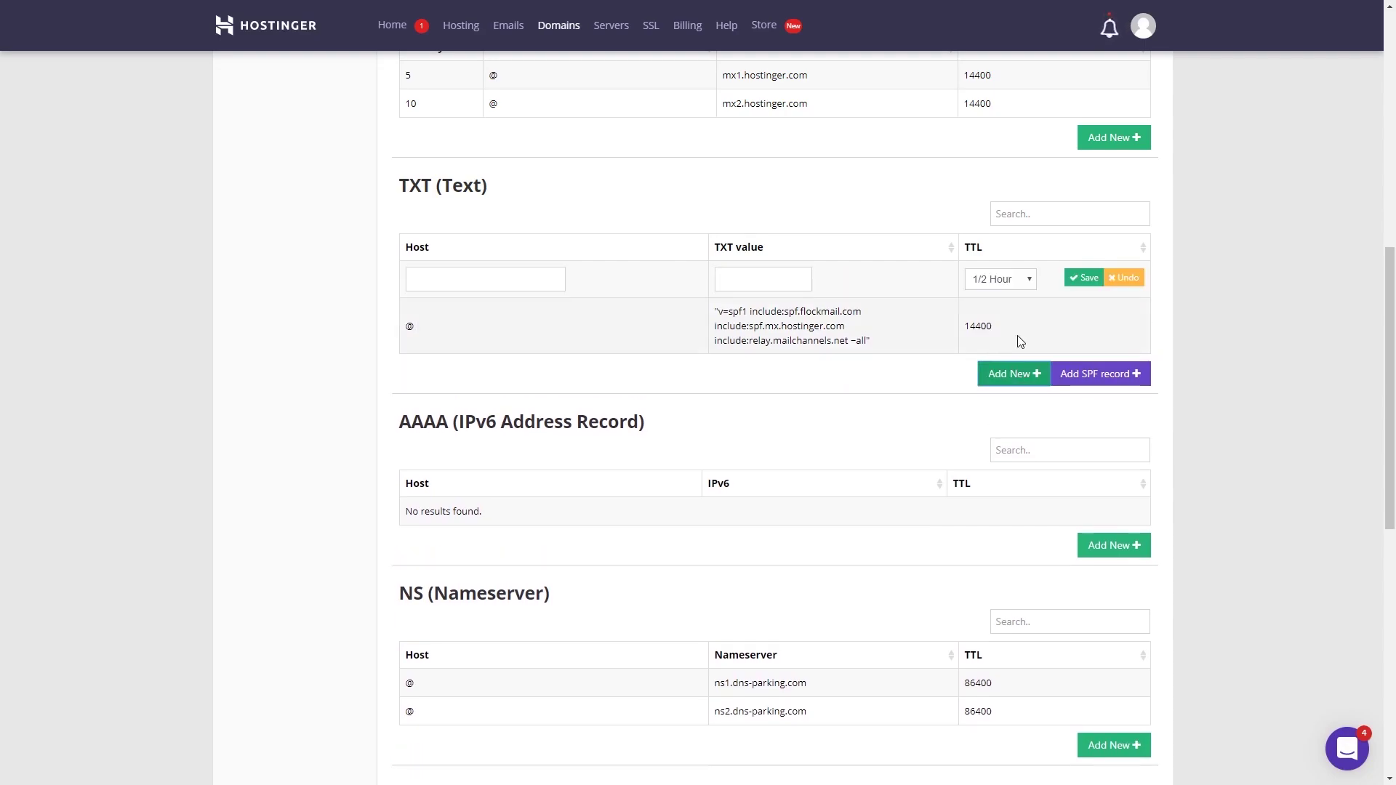
left_click(1011, 279)
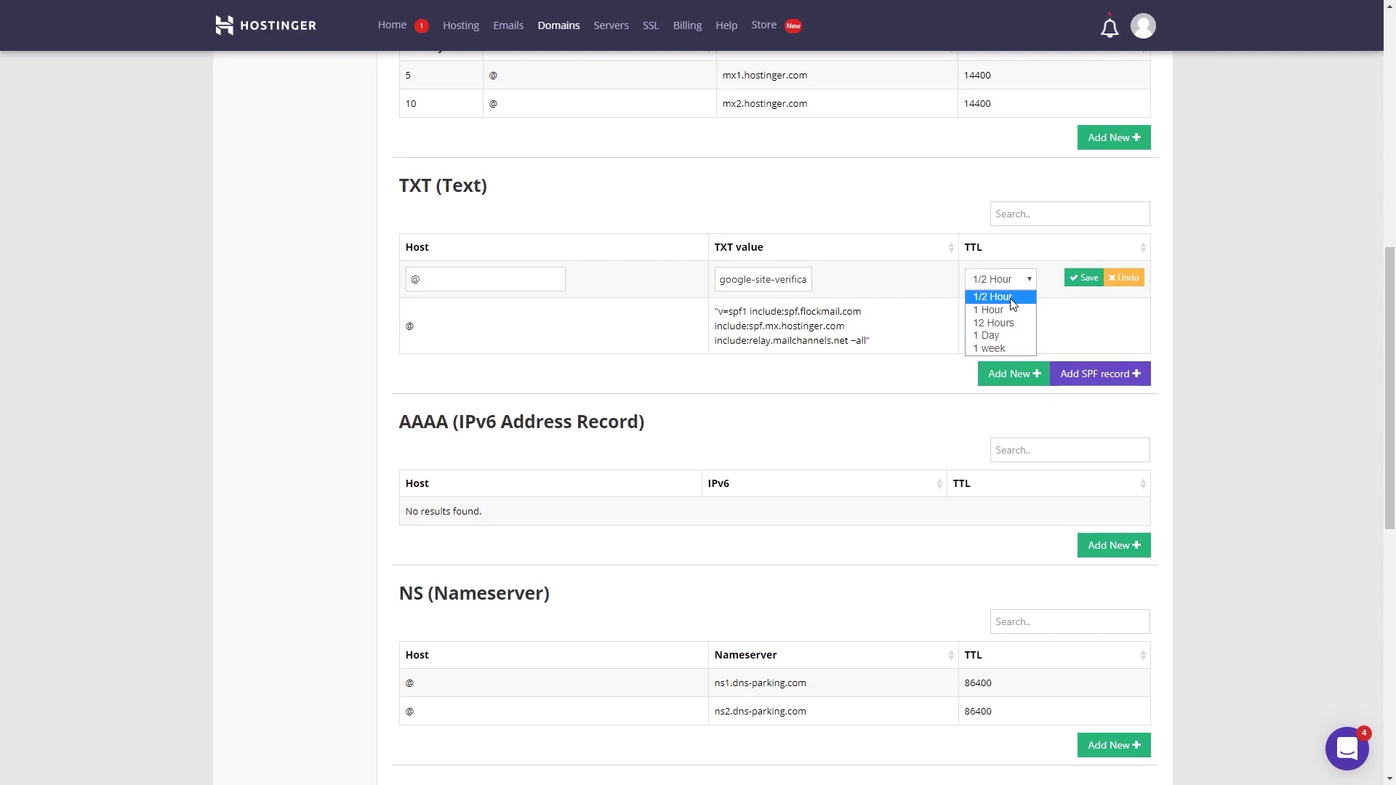
left_click(1013, 304)
double_click(986, 325)
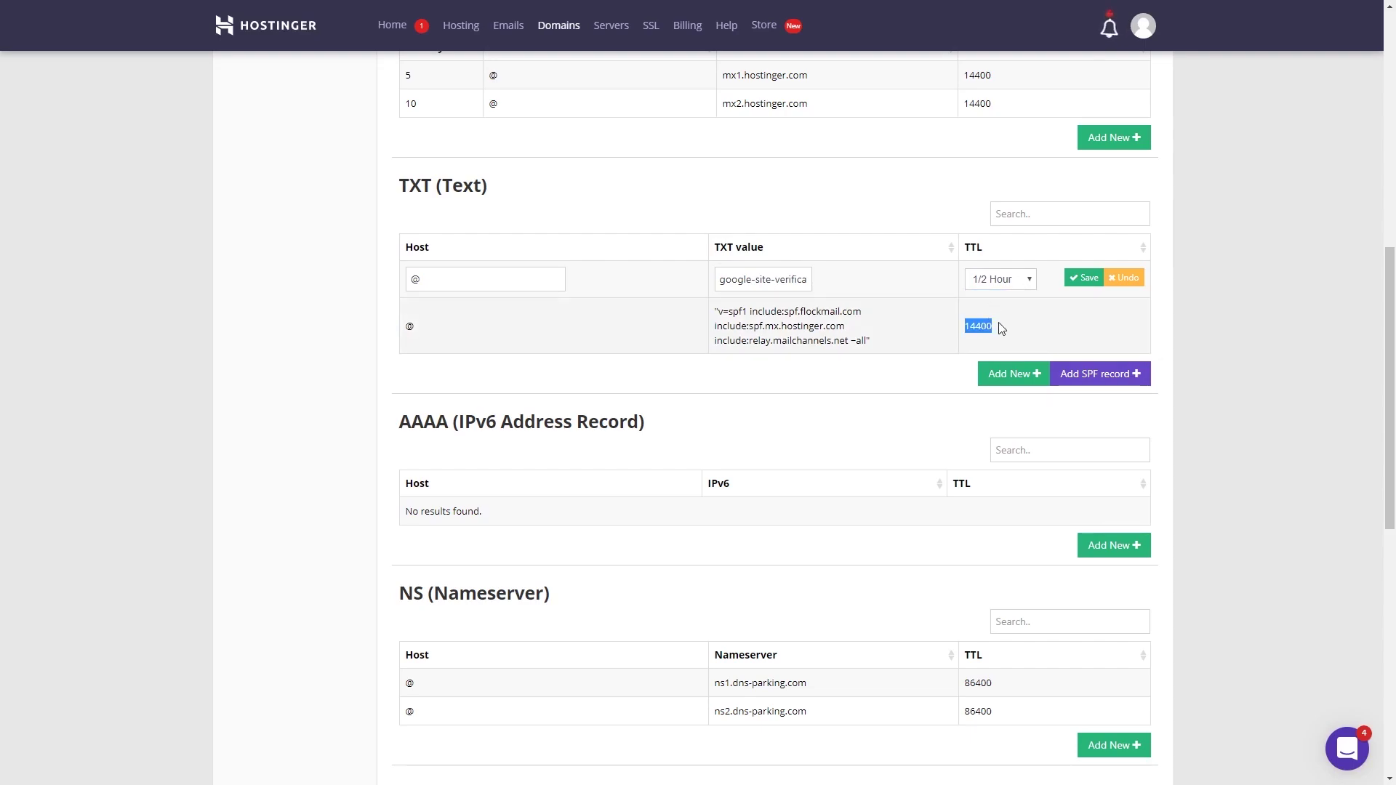
left_click(1000, 331)
left_click(1081, 282)
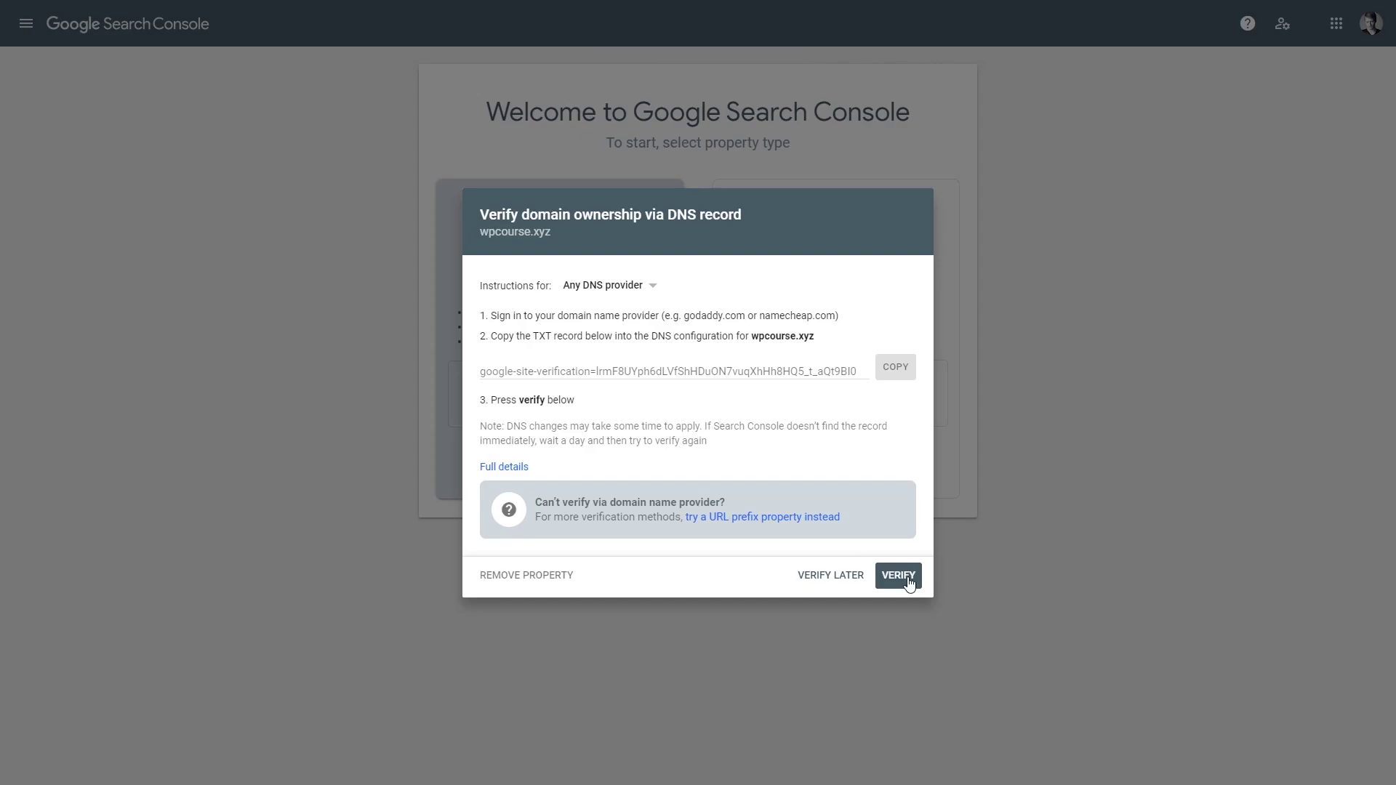
left_click(906, 578)
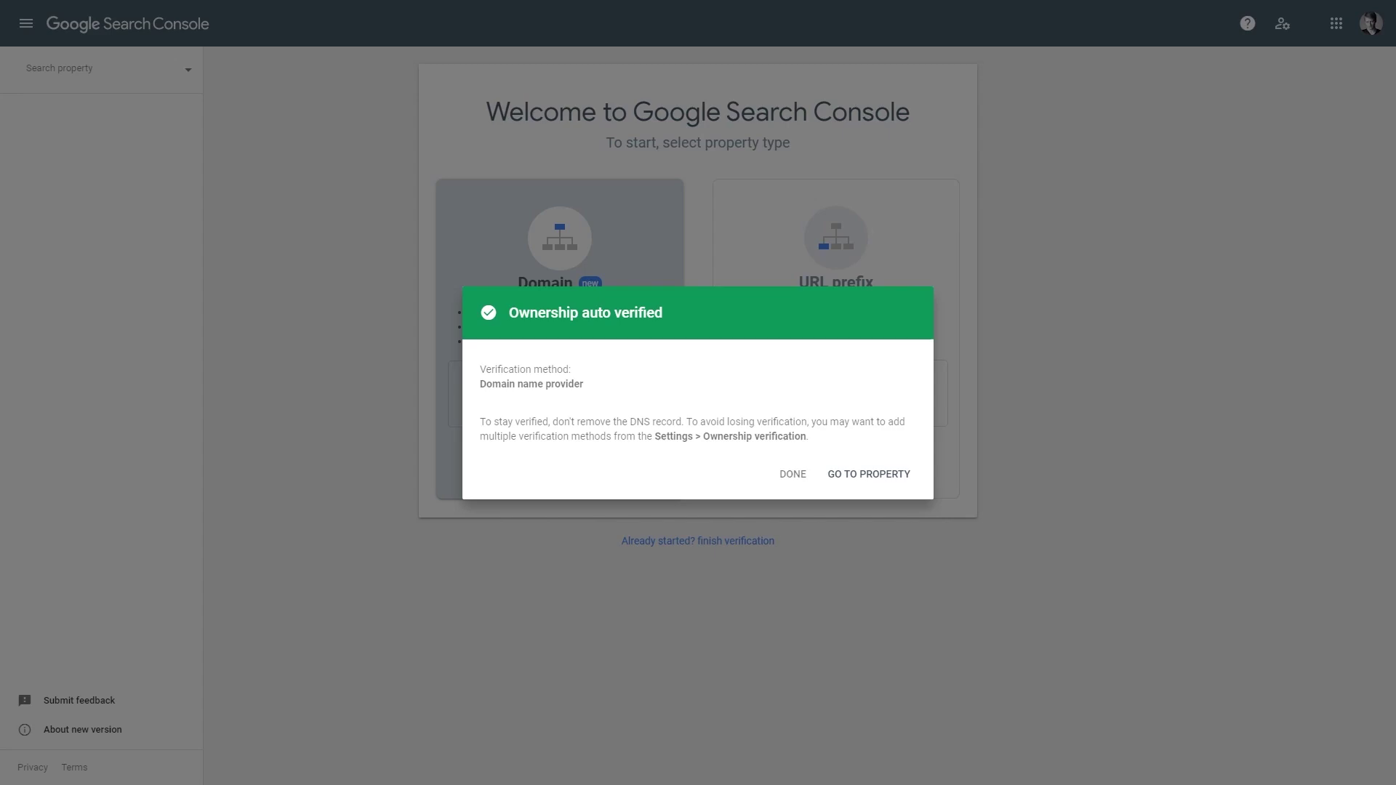
Step: Go to the verified wpcourse.xyz property, dismiss the notices, and open Sitemaps
left_click(904, 475)
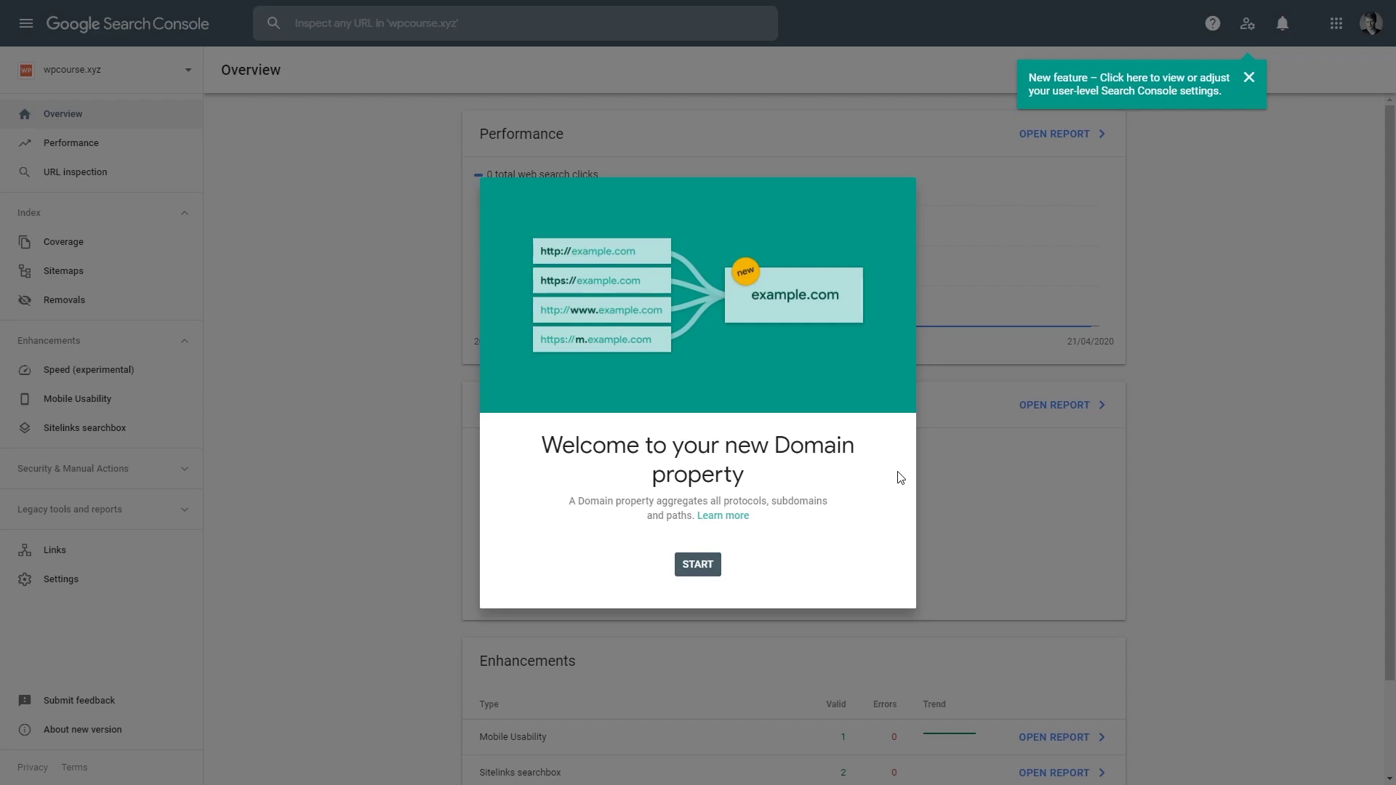
left_click(718, 571)
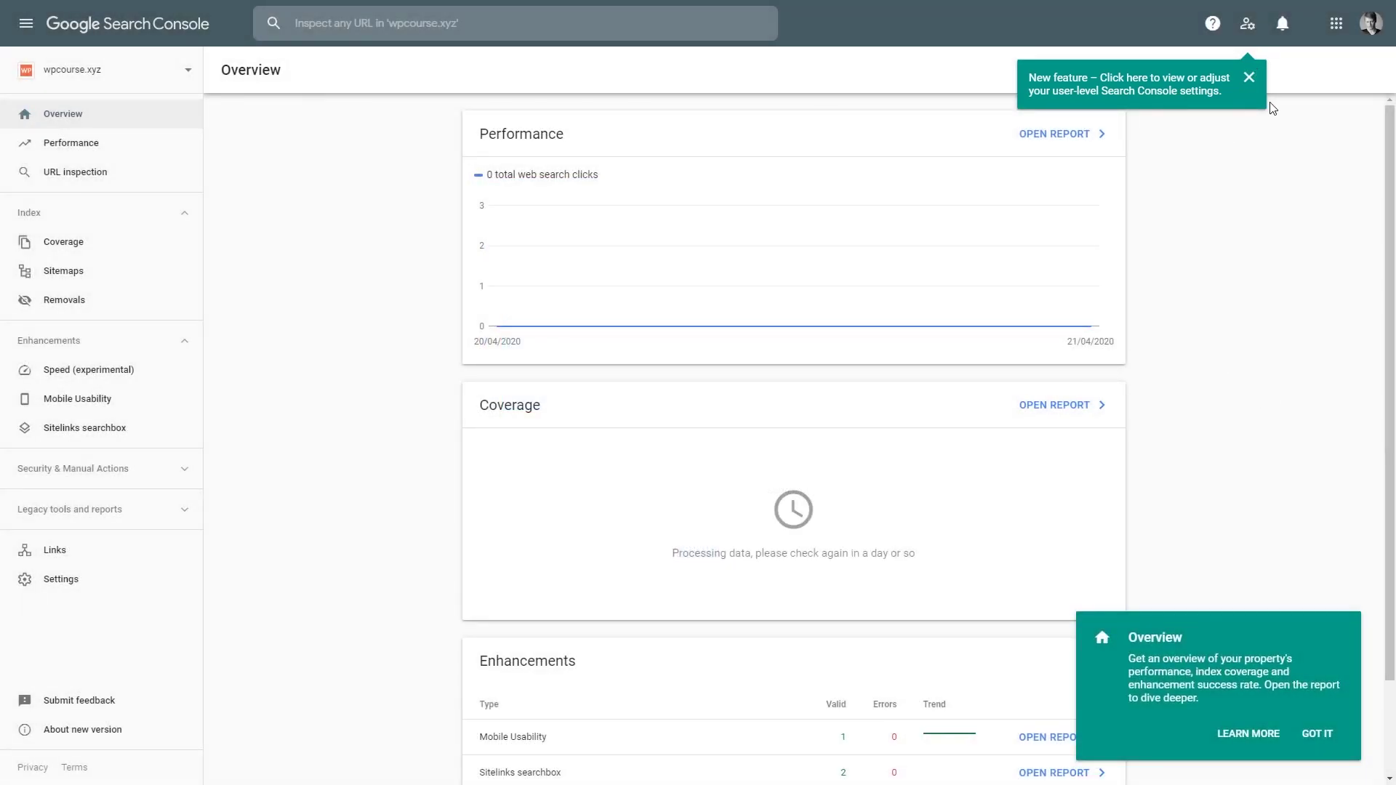
left_click(1249, 77)
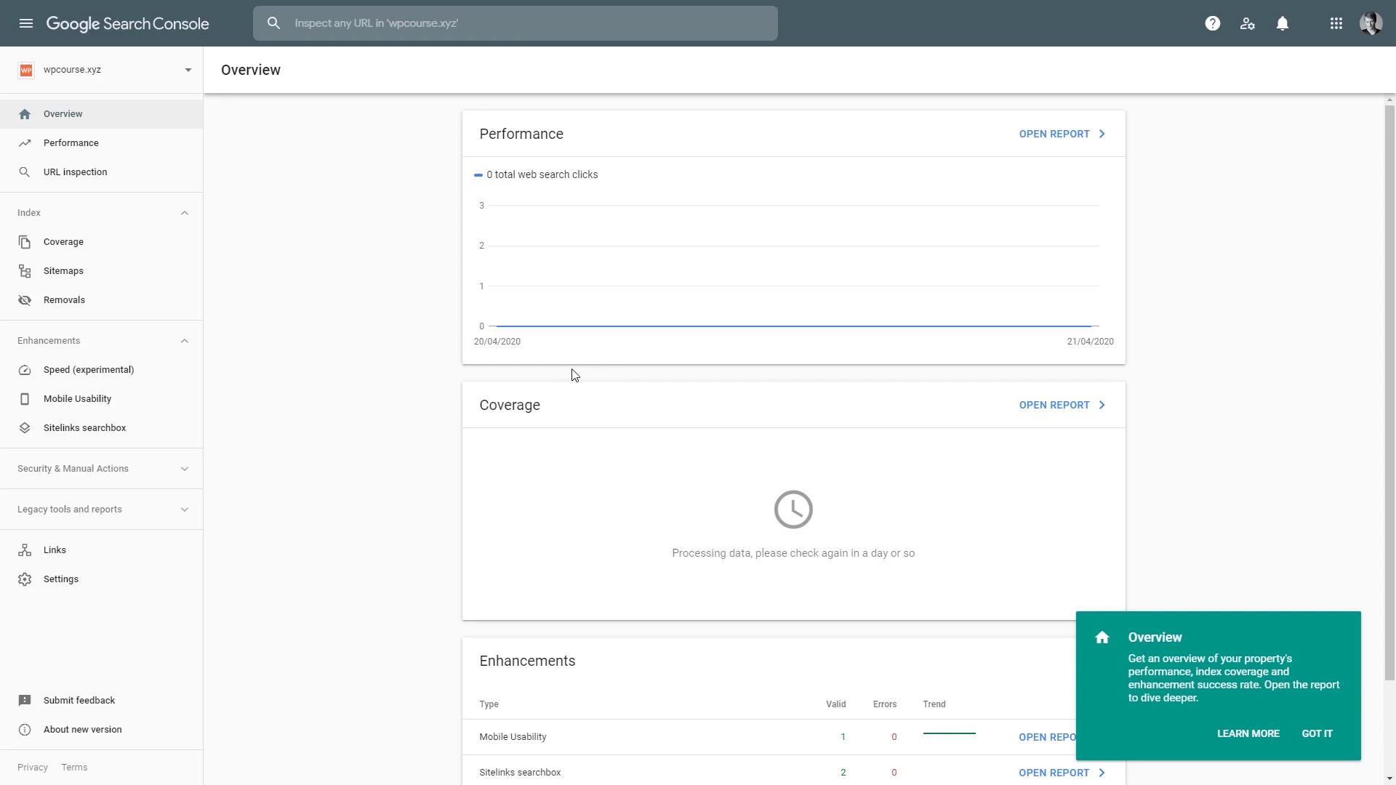
left_click(61, 274)
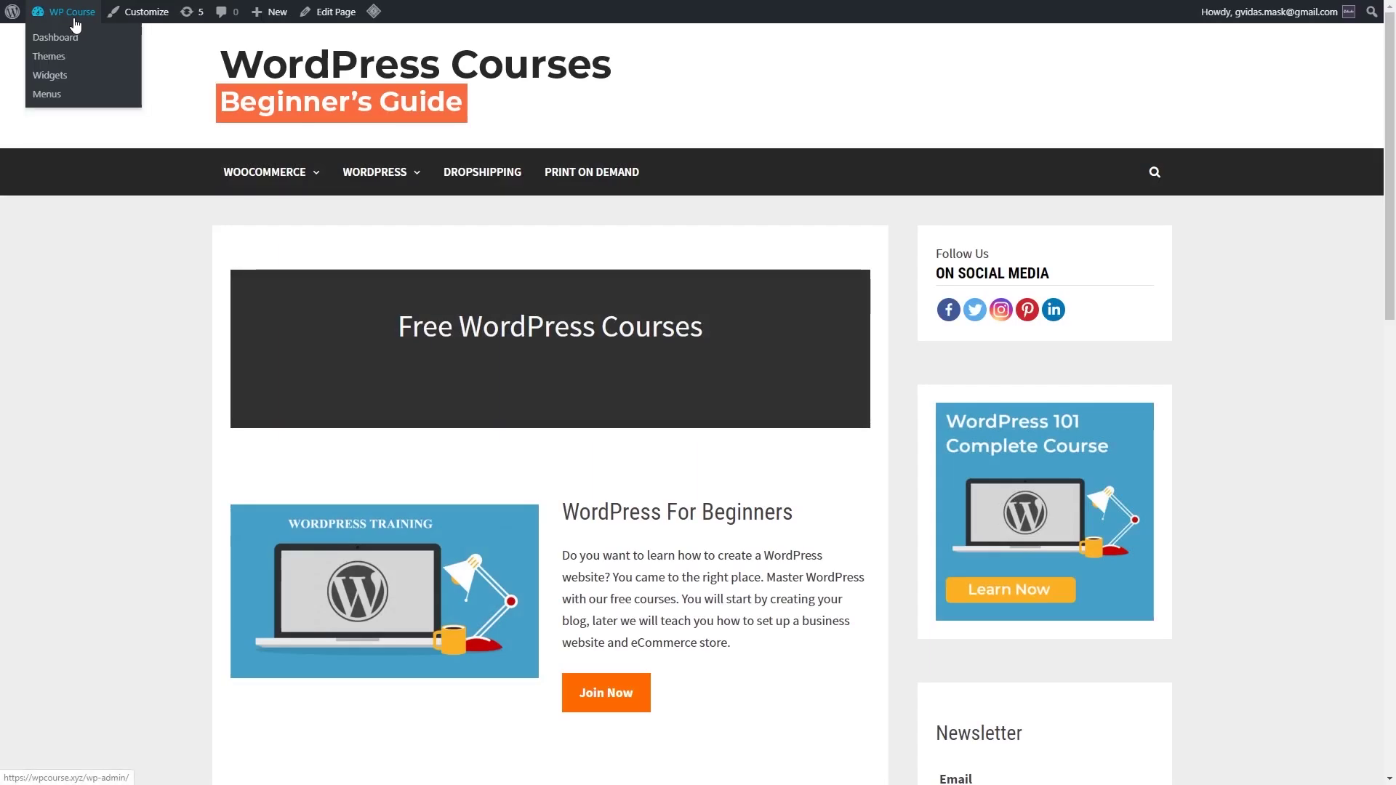
Step: Open the Yoast sitemap_index.xml from SEO > General > Features and copy its URL
left_click(74, 24)
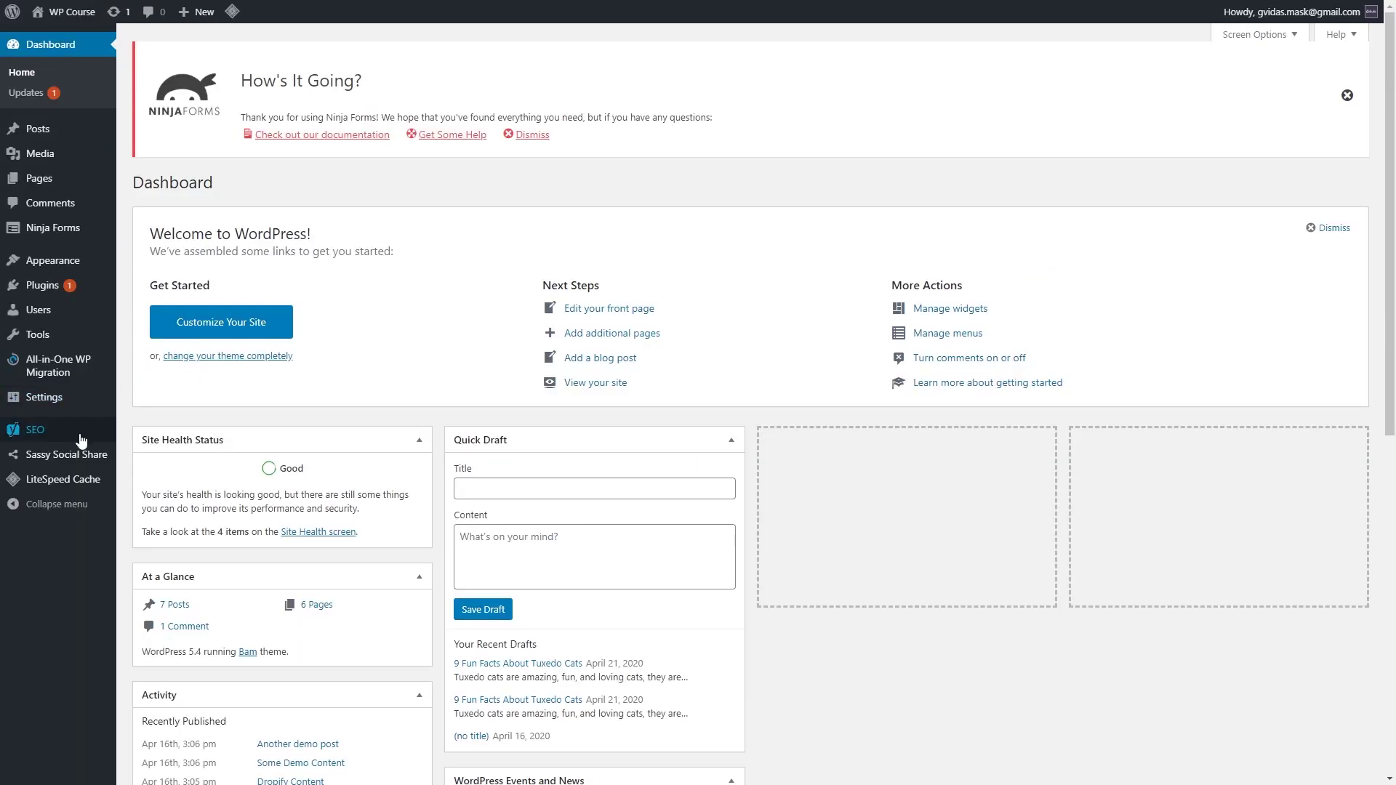
mouse_move(83, 436)
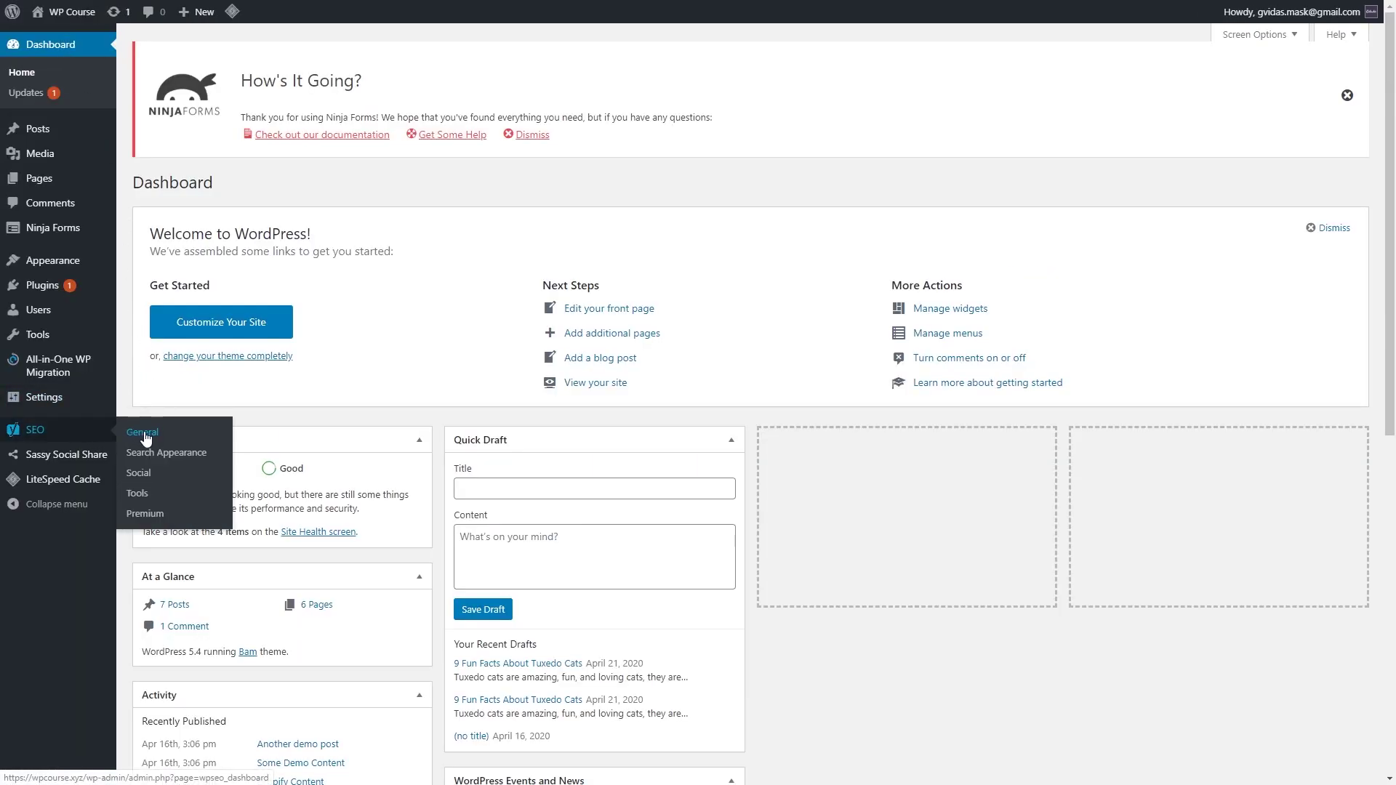
left_click(145, 435)
left_click(243, 218)
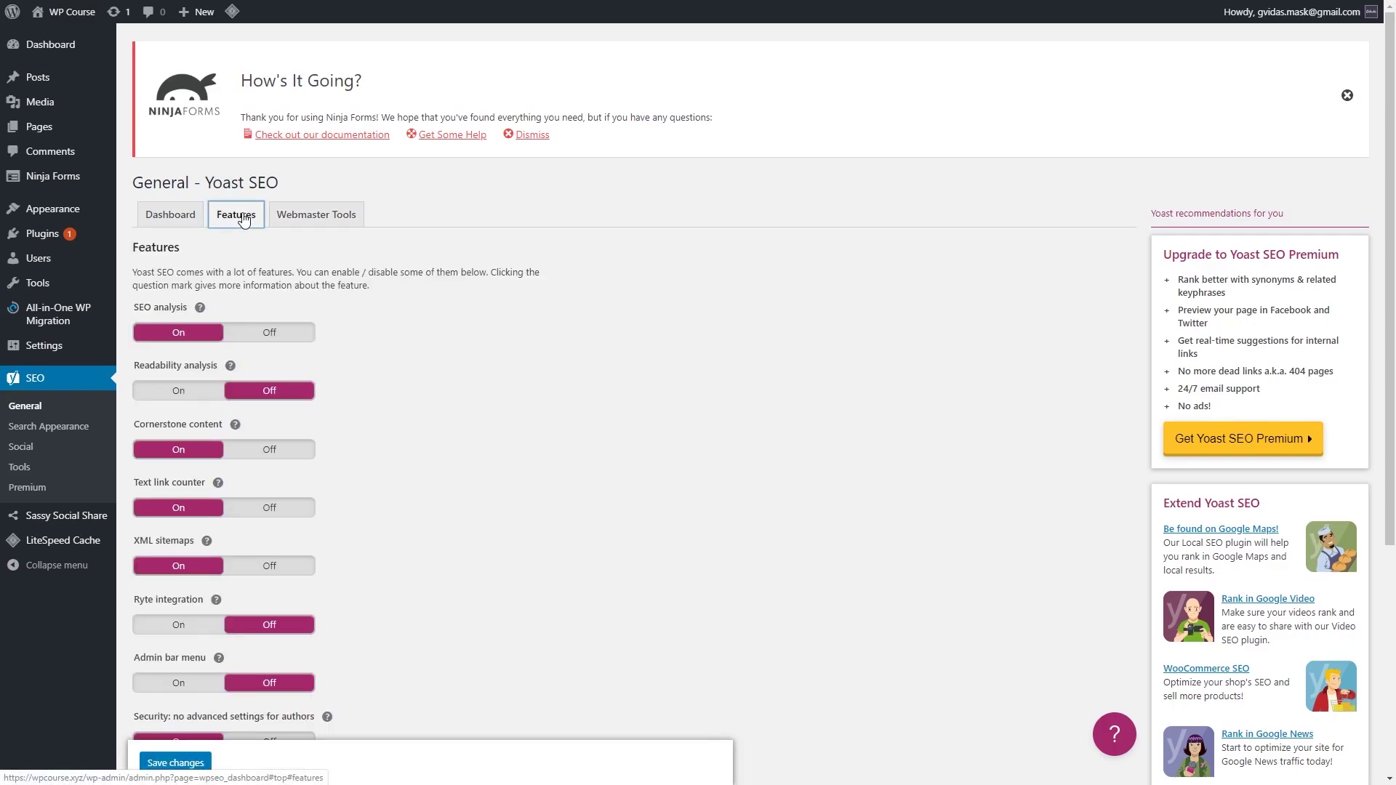
left_click(207, 543)
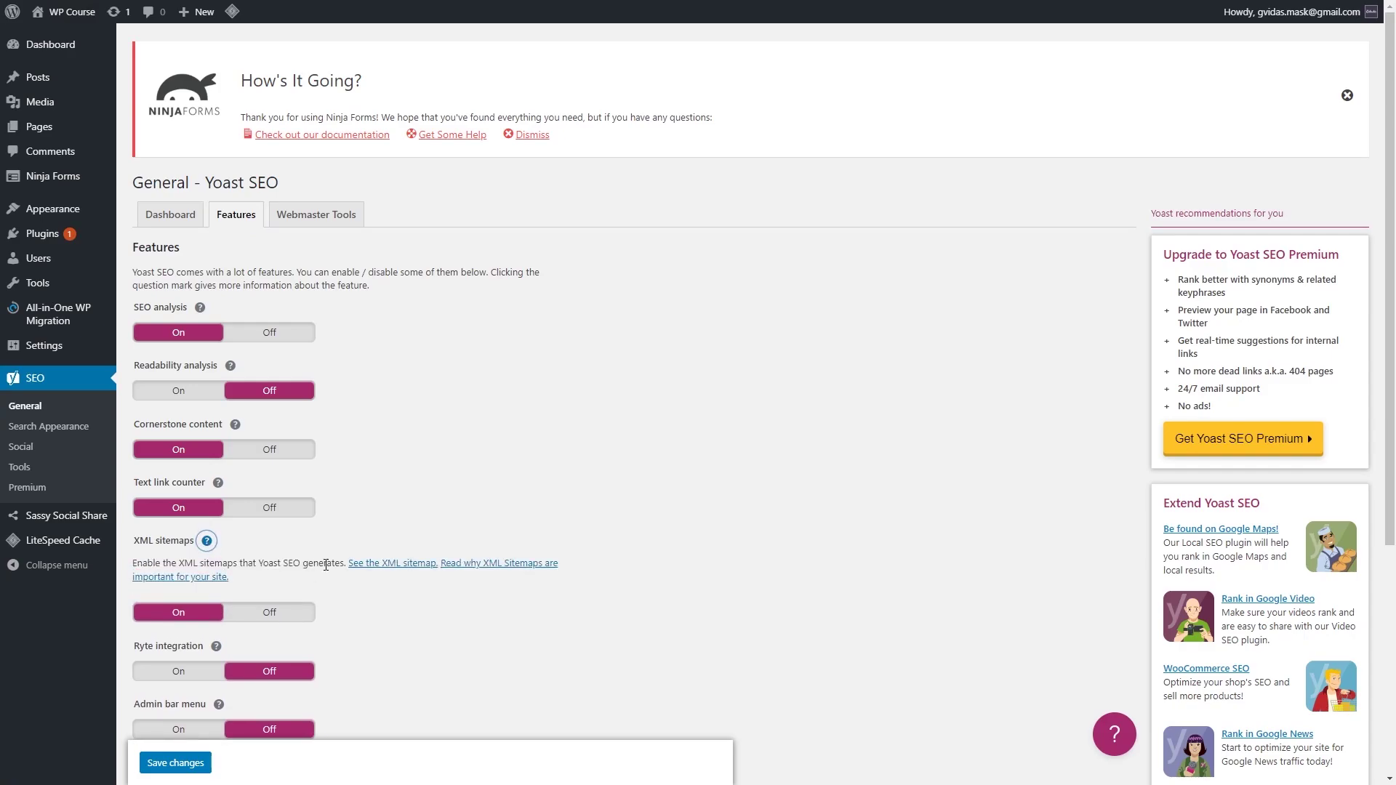
left_click(379, 567)
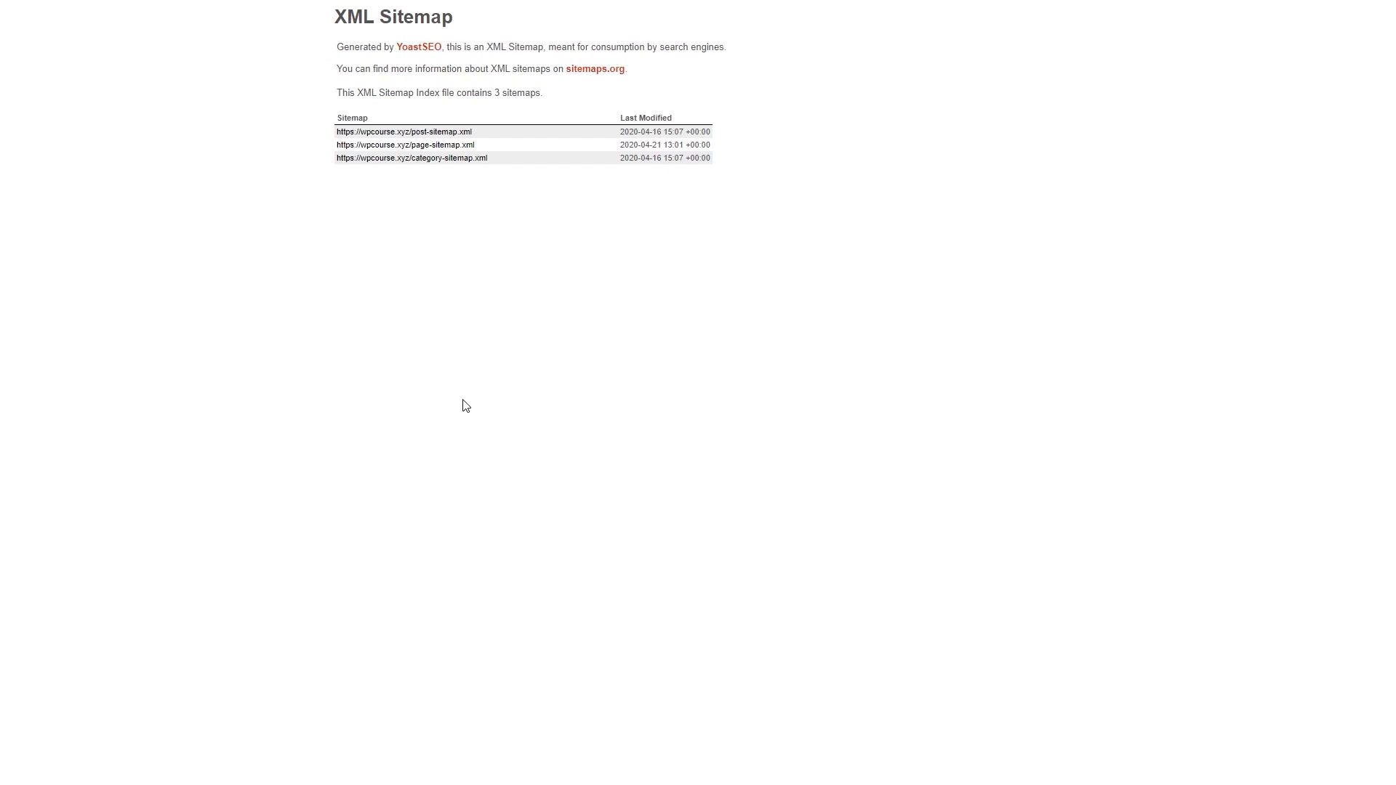
left_click(318, 40)
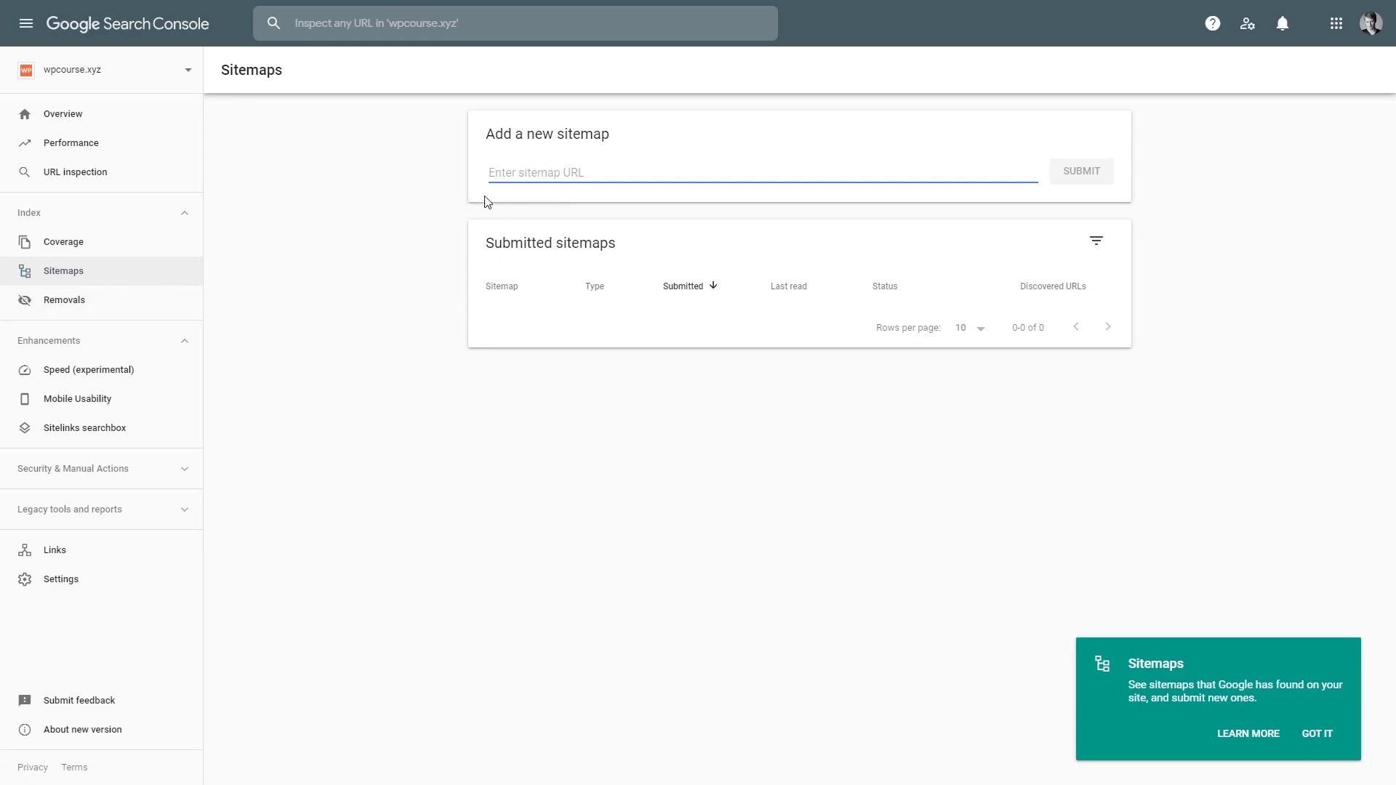
Step: Submit the sitemap_index.xml URL as a new sitemap, then check the property Overview
key("ctrl+v")
left_click(1073, 173)
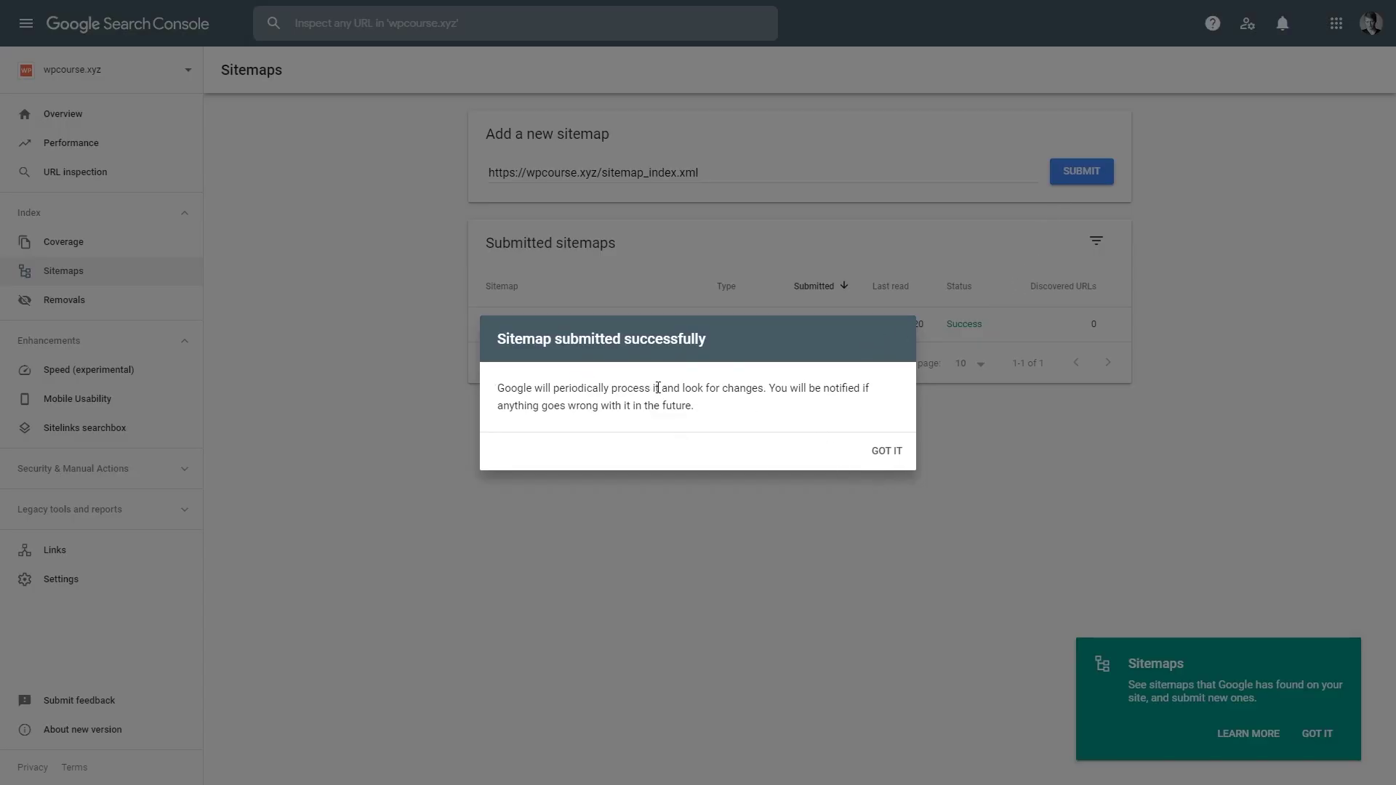
left_click(887, 454)
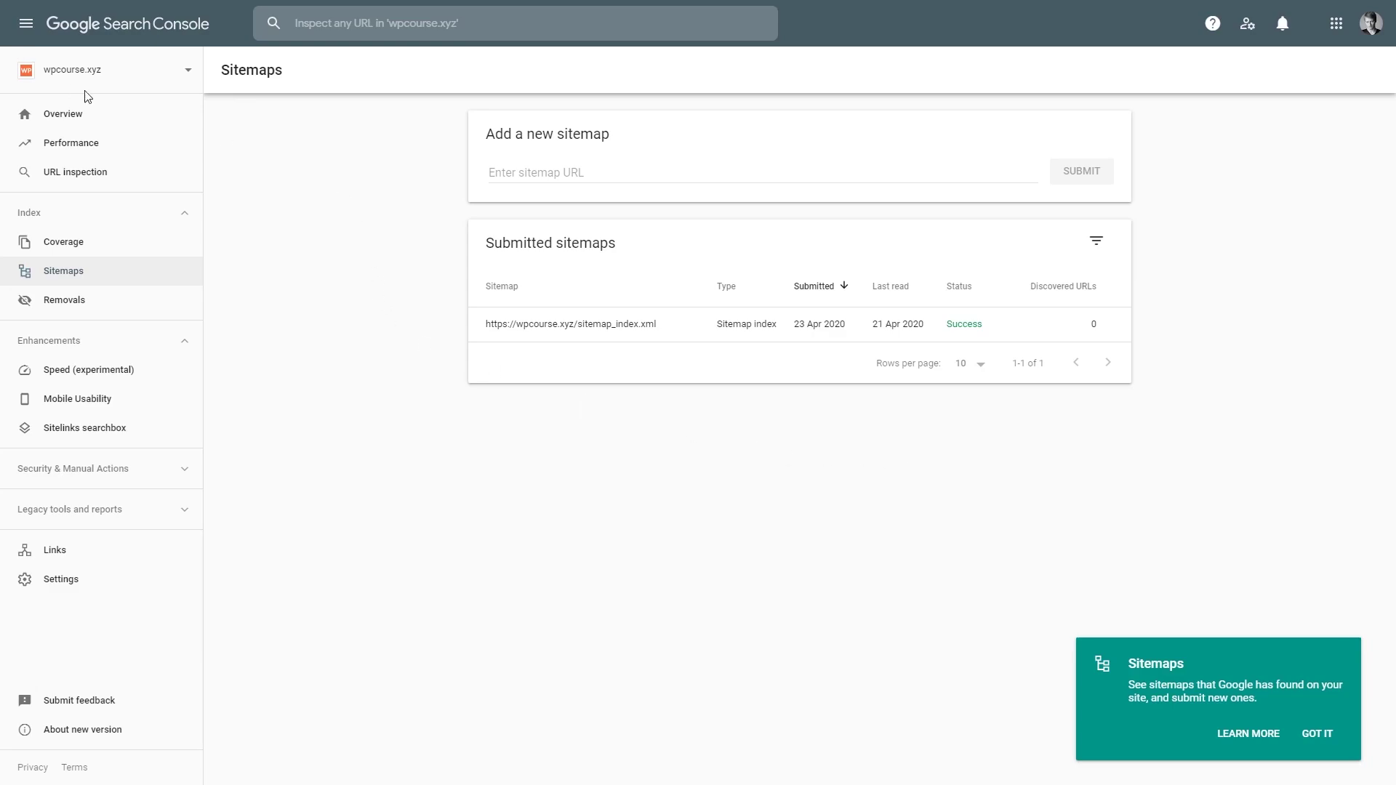
left_click(54, 113)
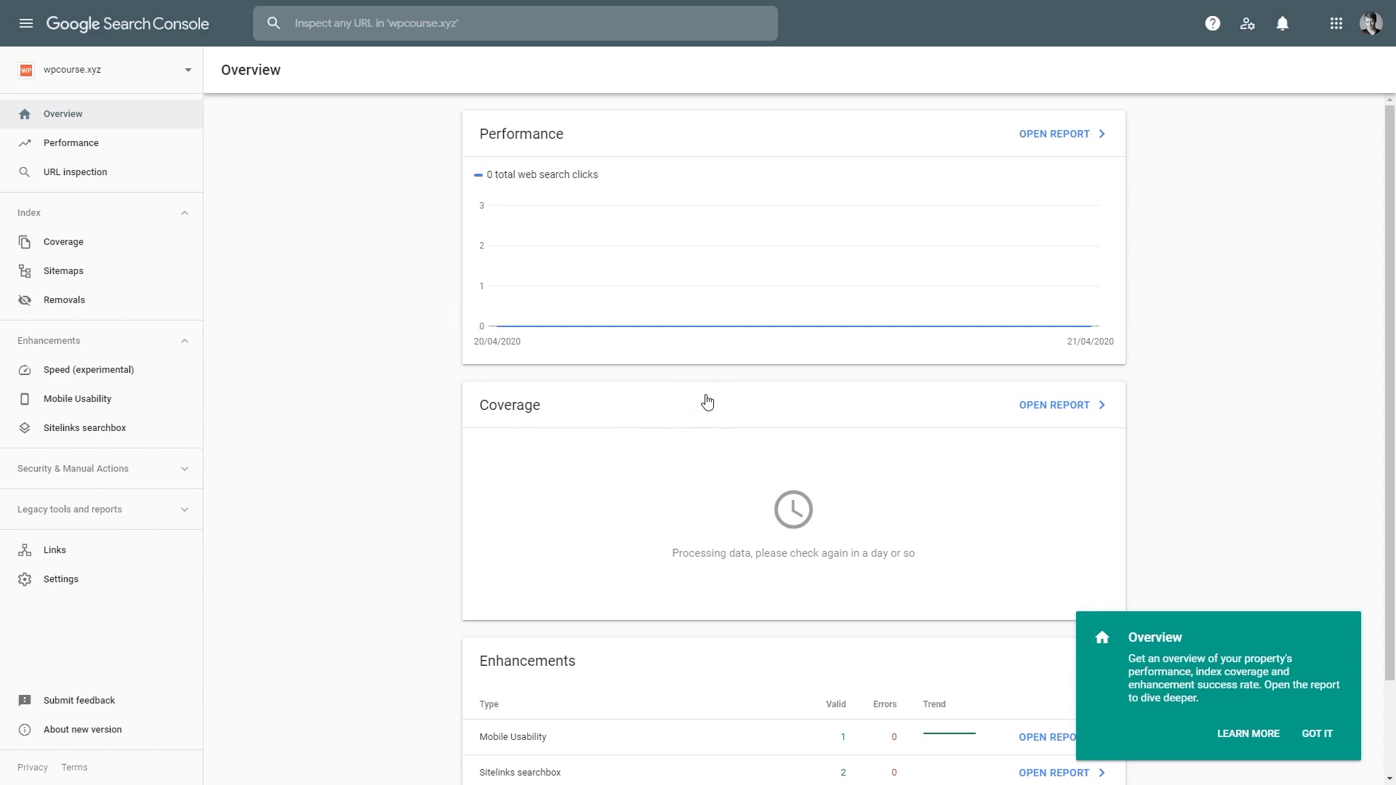
scroll(444, 416, "down", 2)
scroll(538, 454, "up", 2)
Step: Dismiss the Search Console messages and review the wpcourse.xyz Performance report: 0 clicks, 0 impressions
mouse_move(1044, 252)
left_click(1280, 24)
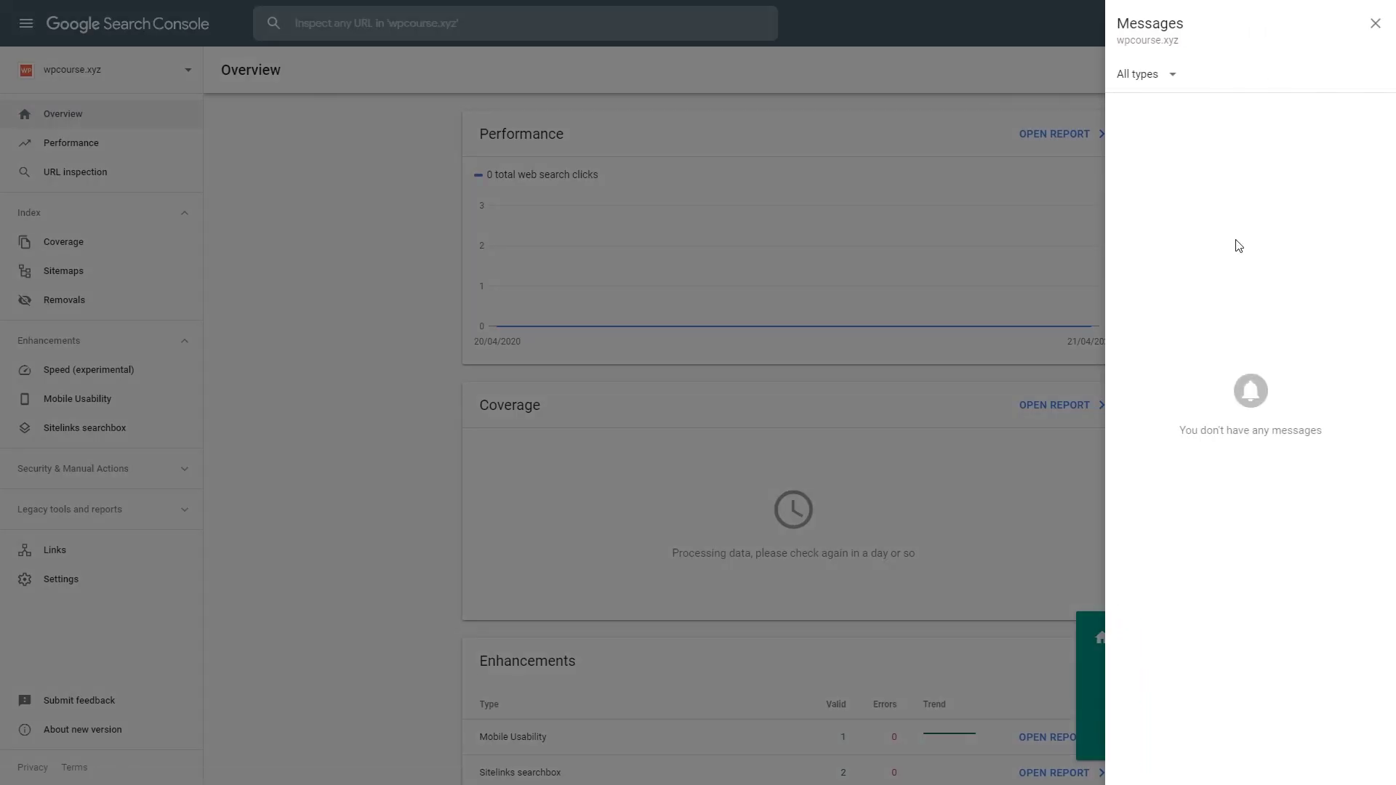
left_click(1373, 25)
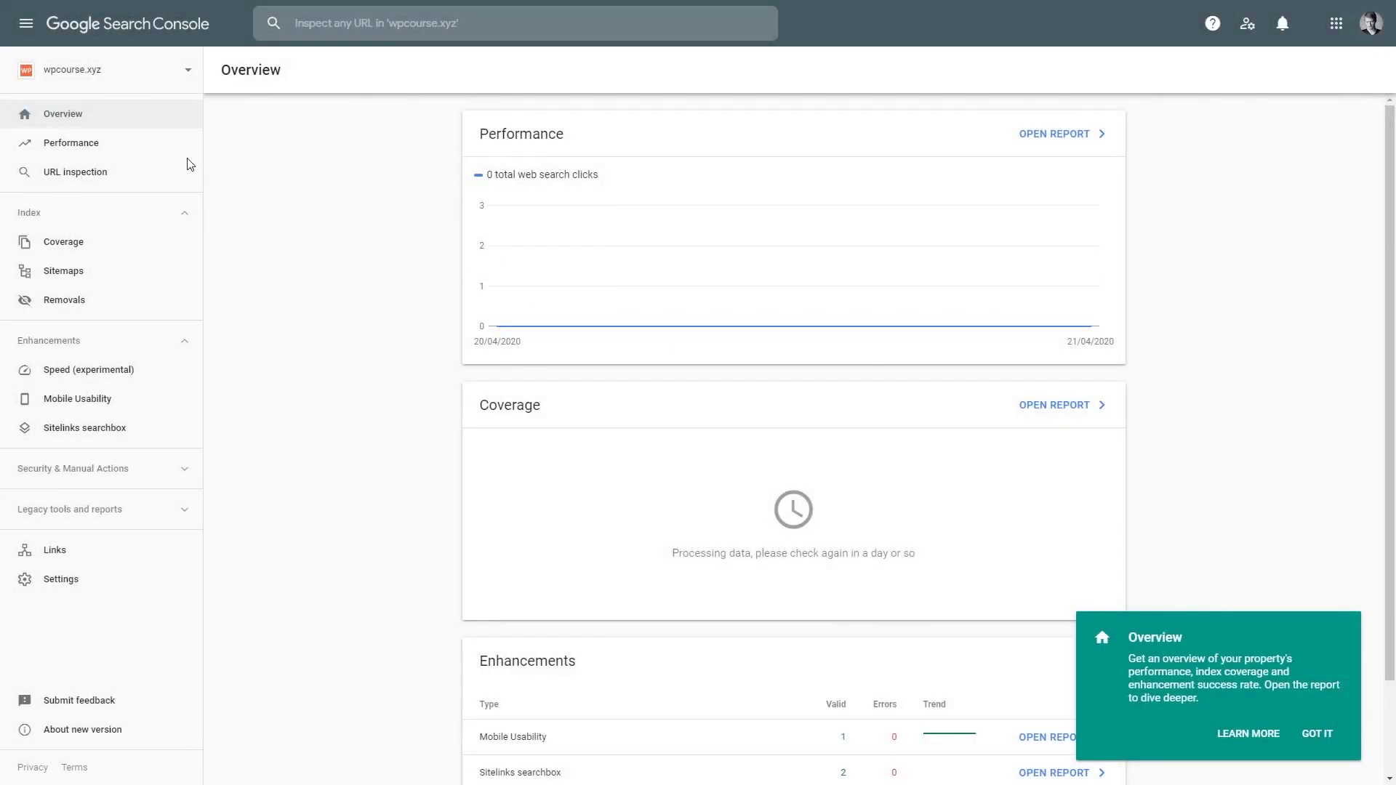
left_click(67, 142)
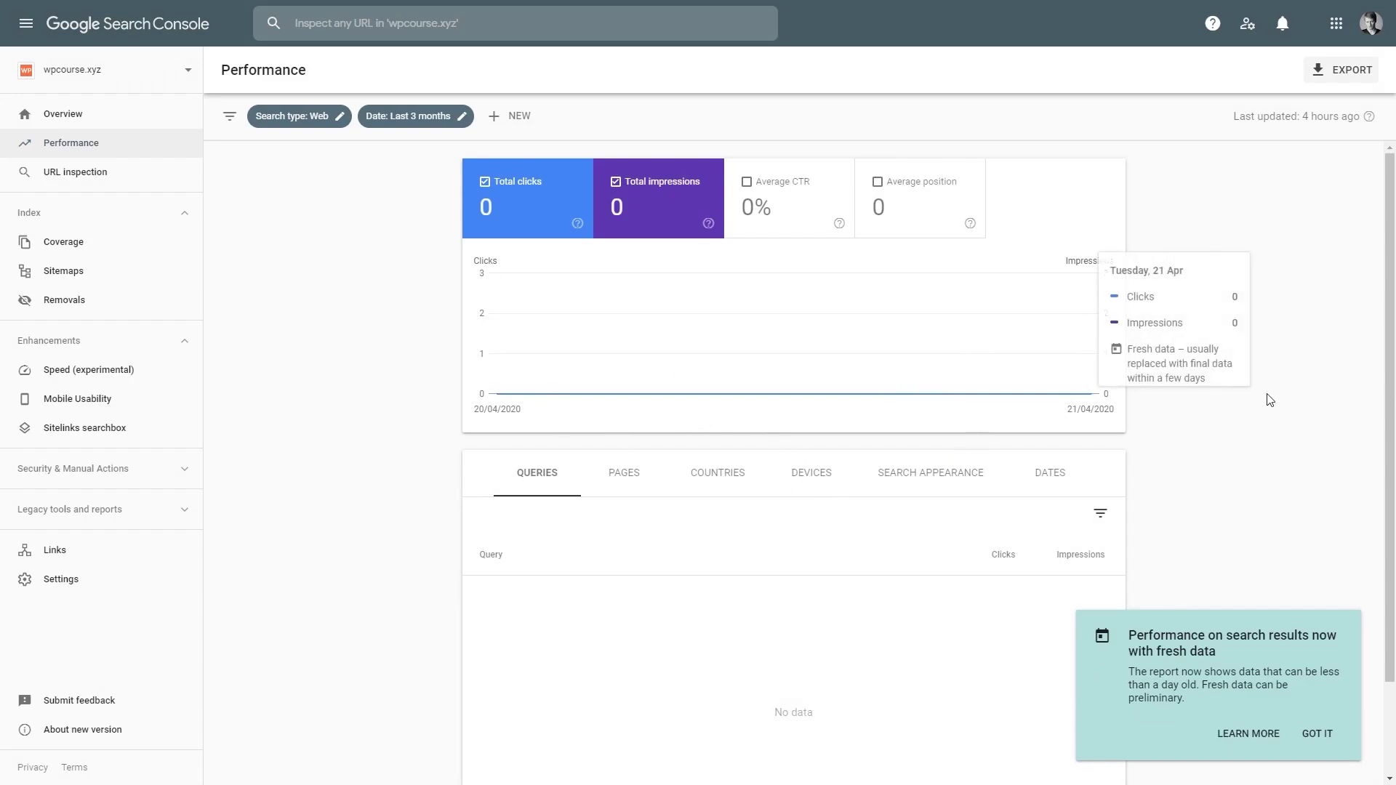
scroll(1221, 413, "down", 2)
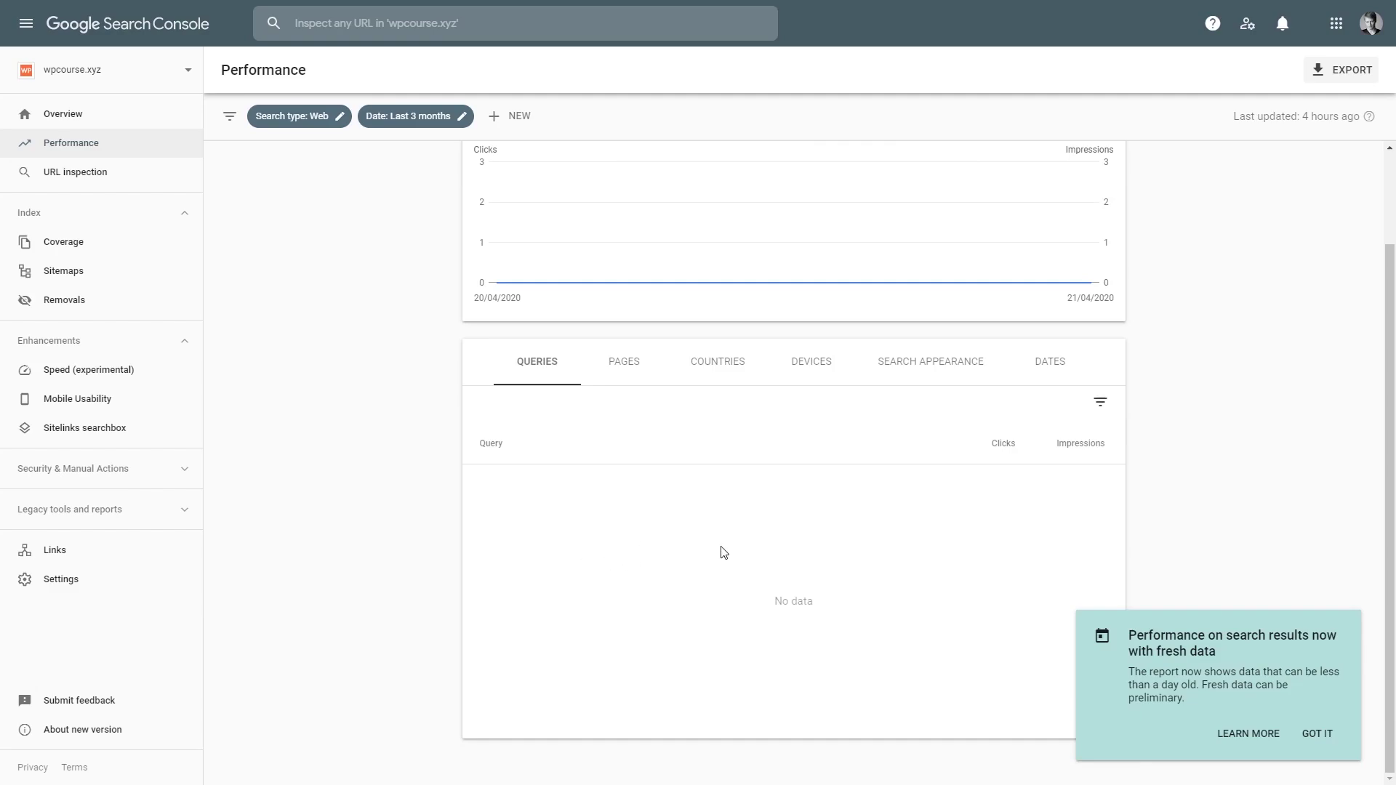
scroll(724, 552, "up", 2)
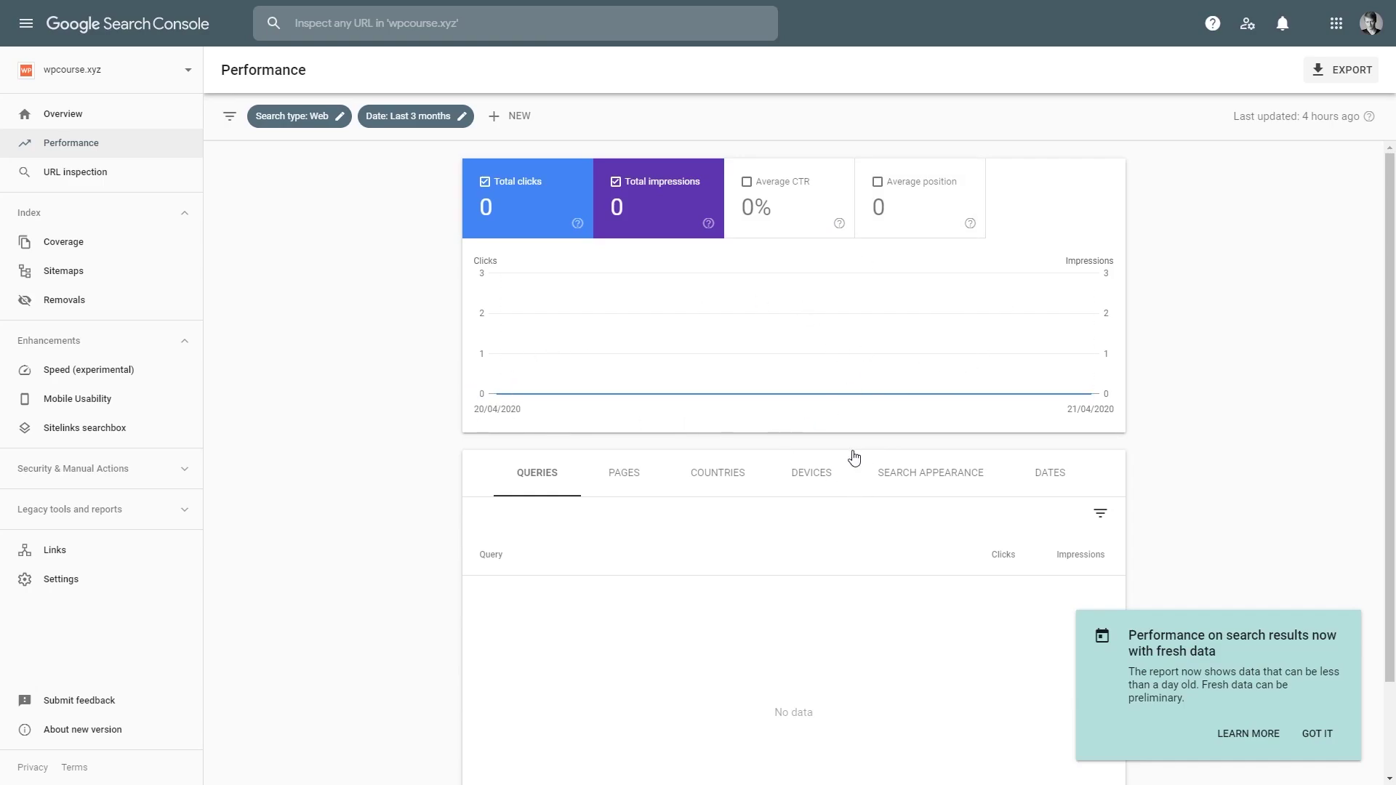
scroll(851, 455, "down", 2)
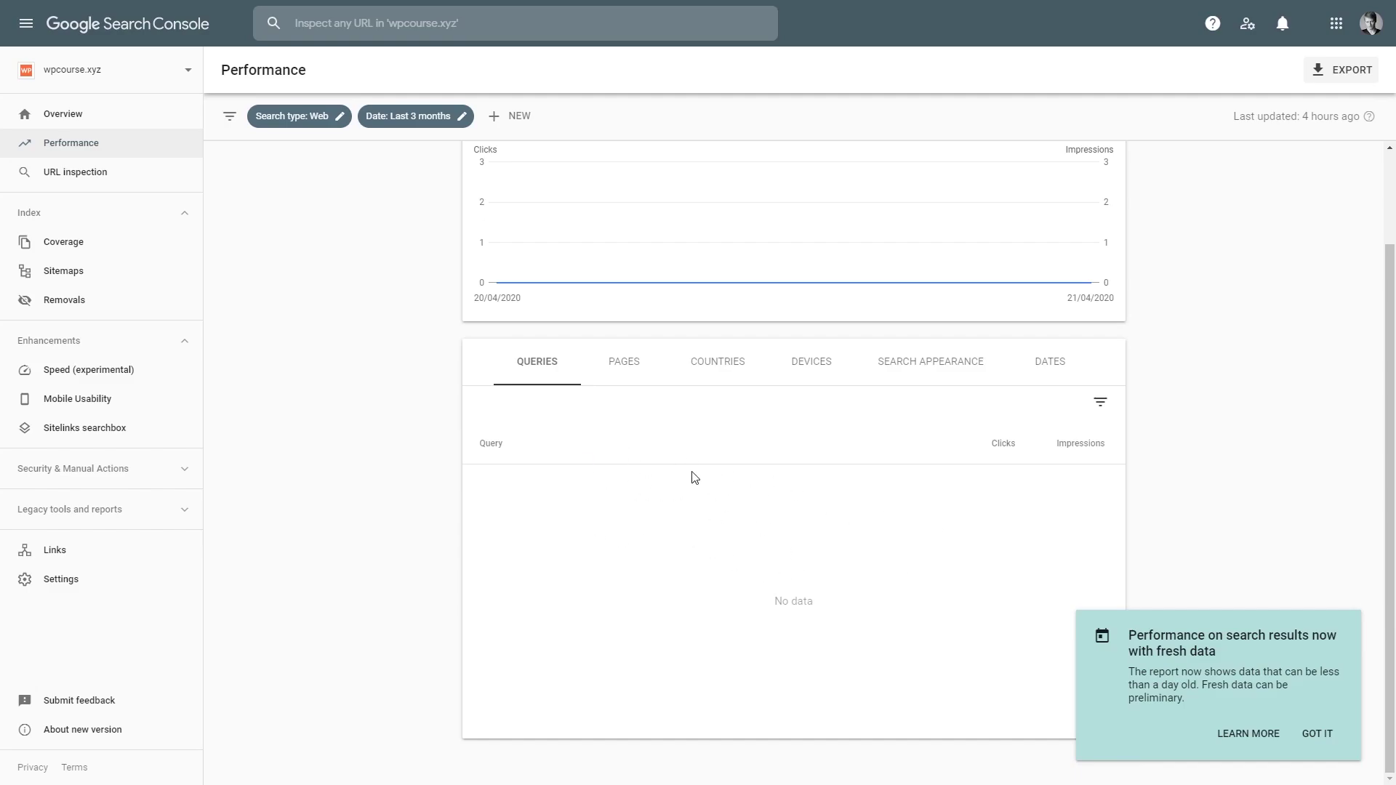
Step: Step through the Coverage, Speed (experimental) and Mobile Usability reports, ending on 0 errors and 1 valid page
left_click(119, 249)
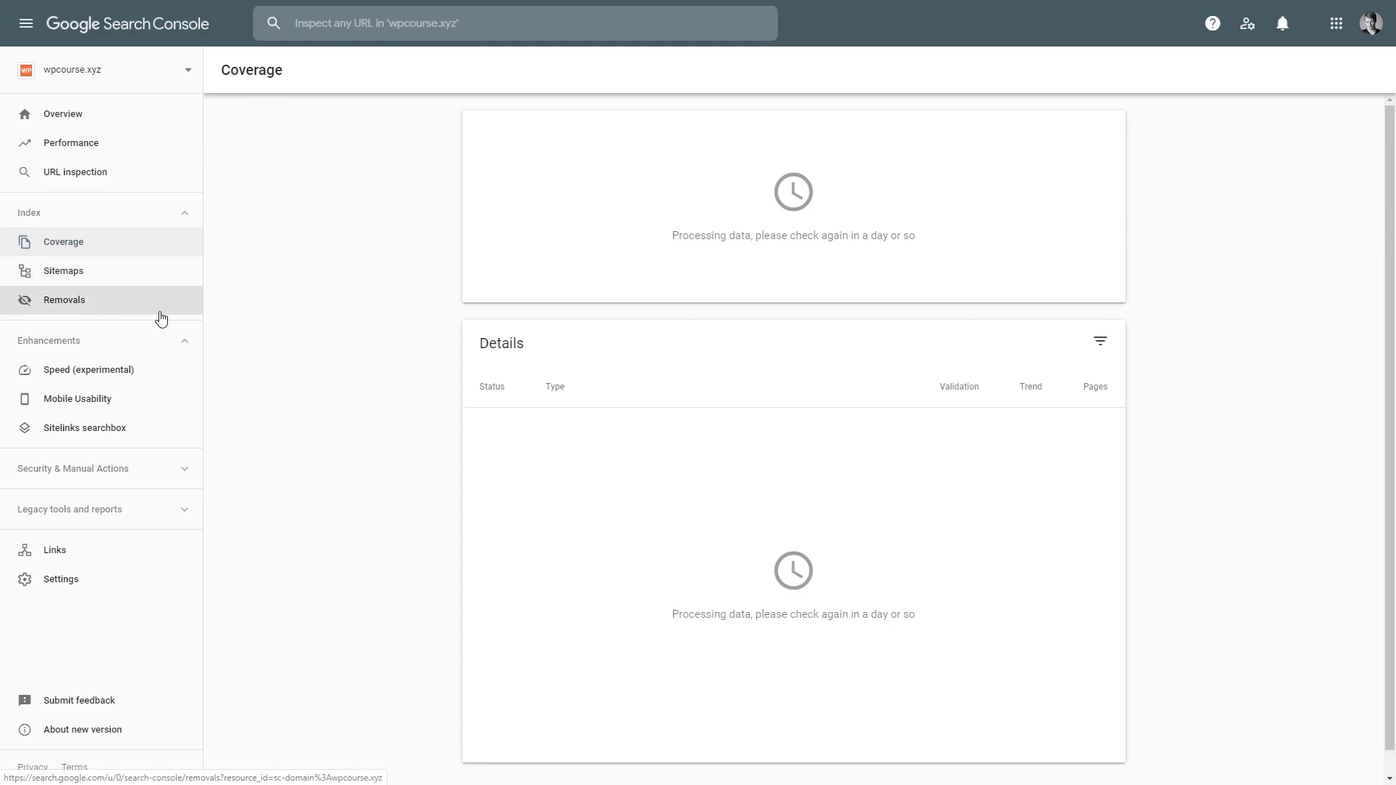
left_click(173, 369)
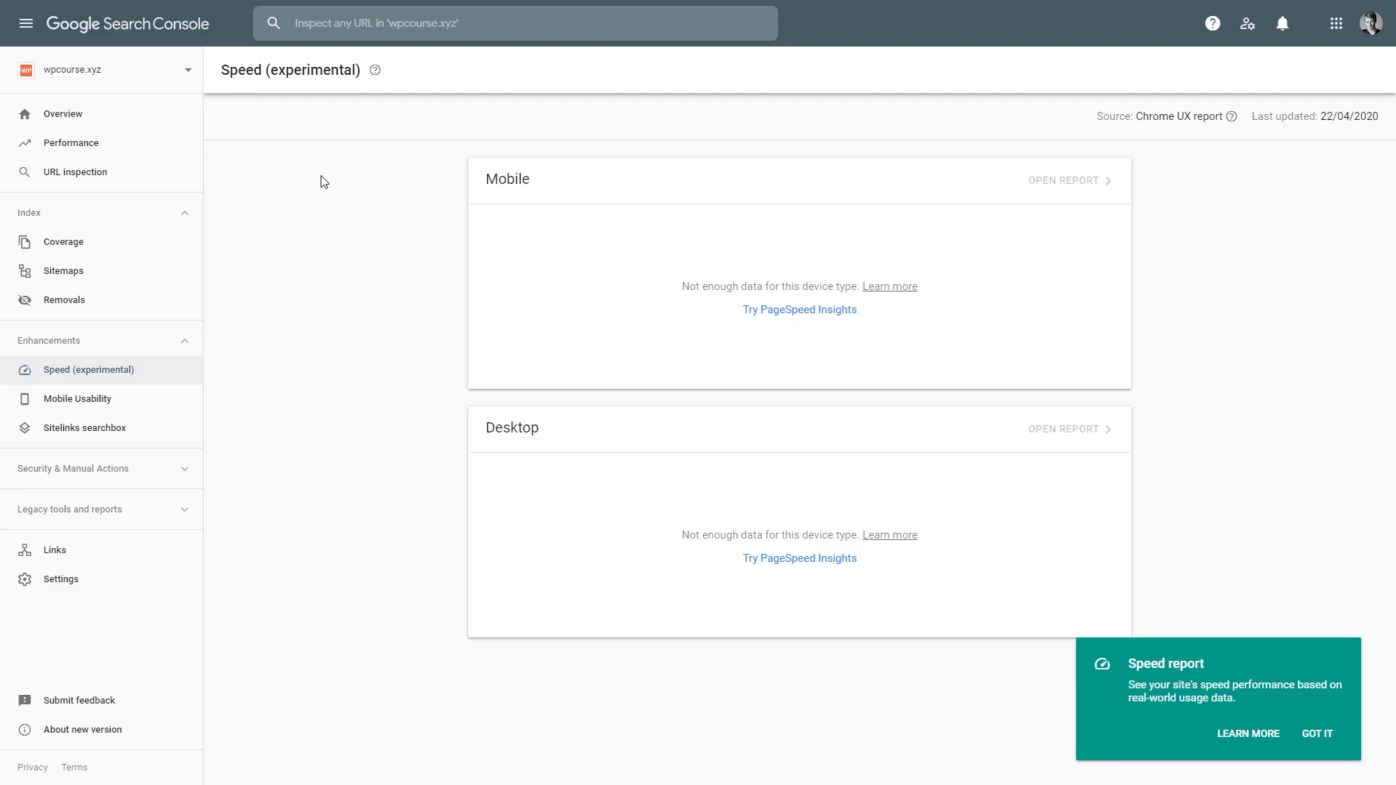
left_click(140, 396)
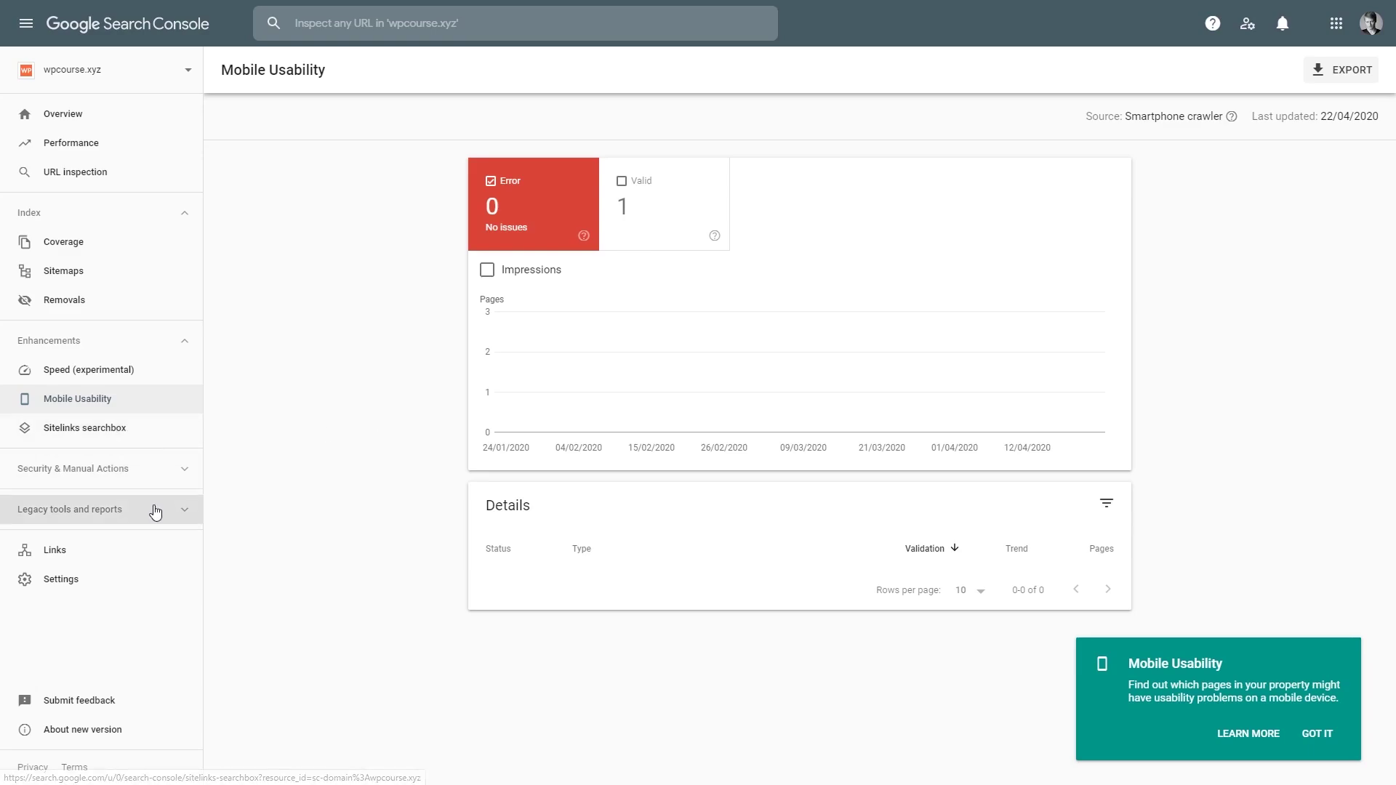
Step: Check the Links report in Google Search Console
left_click(147, 555)
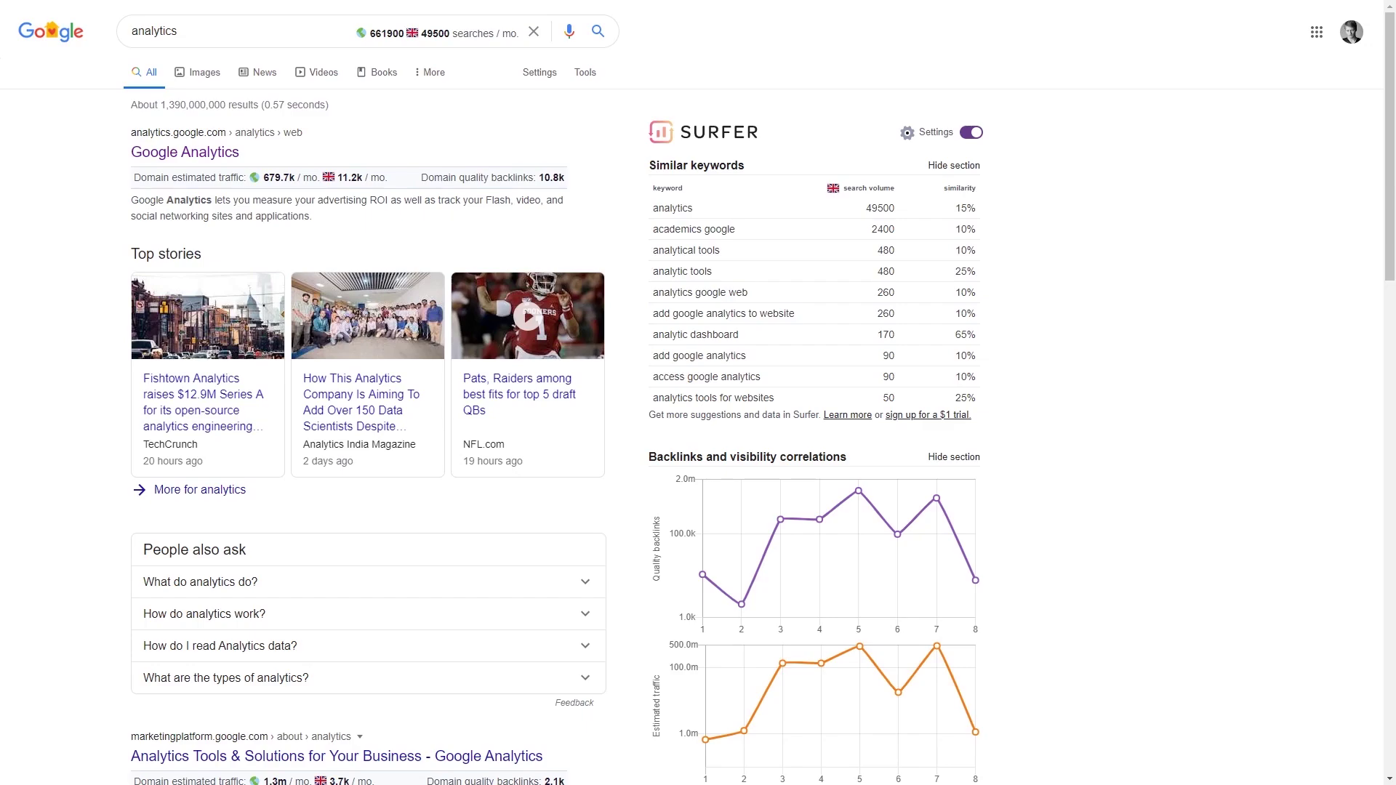
Step: Follow the Google Analytics result at the top of the analytics search results
left_click(207, 150)
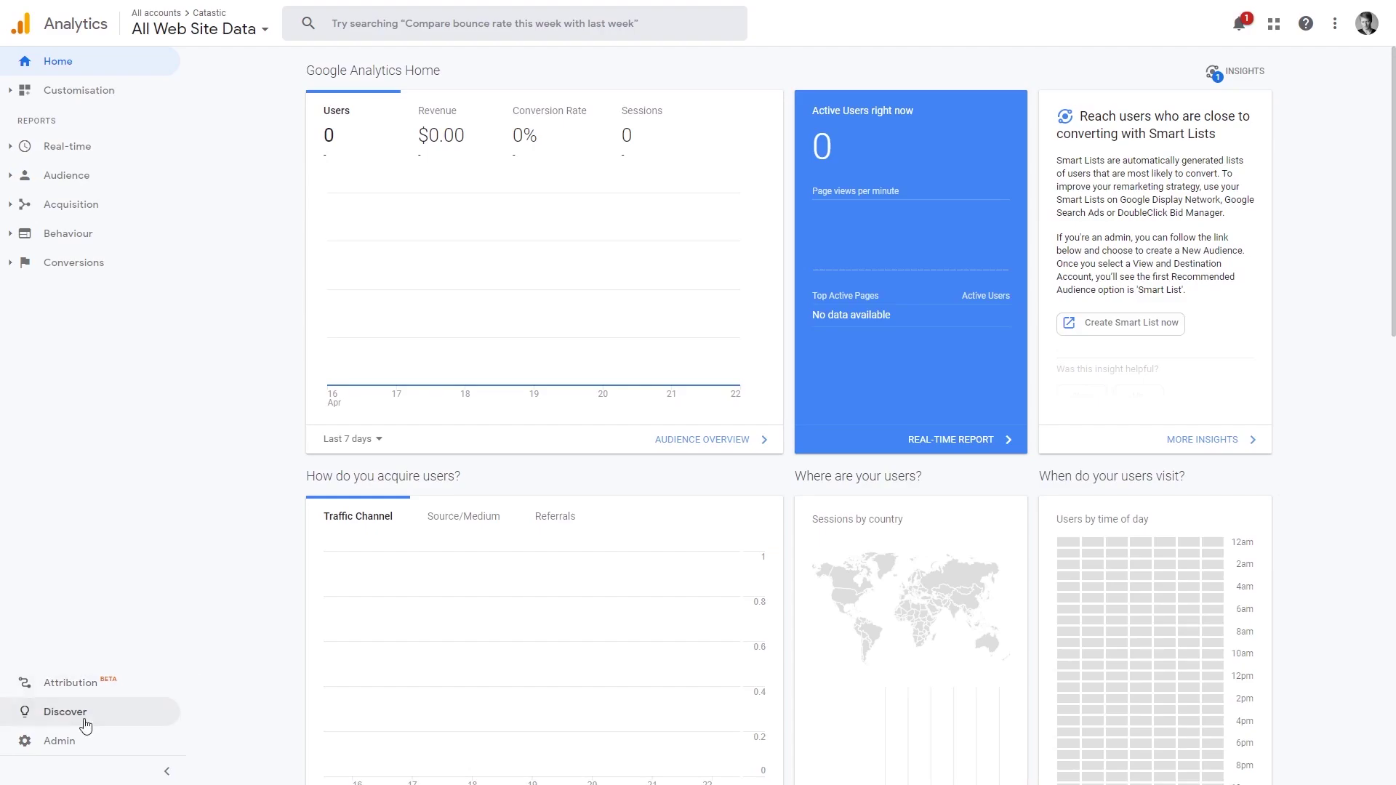
Step: Create a 'WP Course' account with a Web property for wpcourse.xyz from Admin
left_click(76, 756)
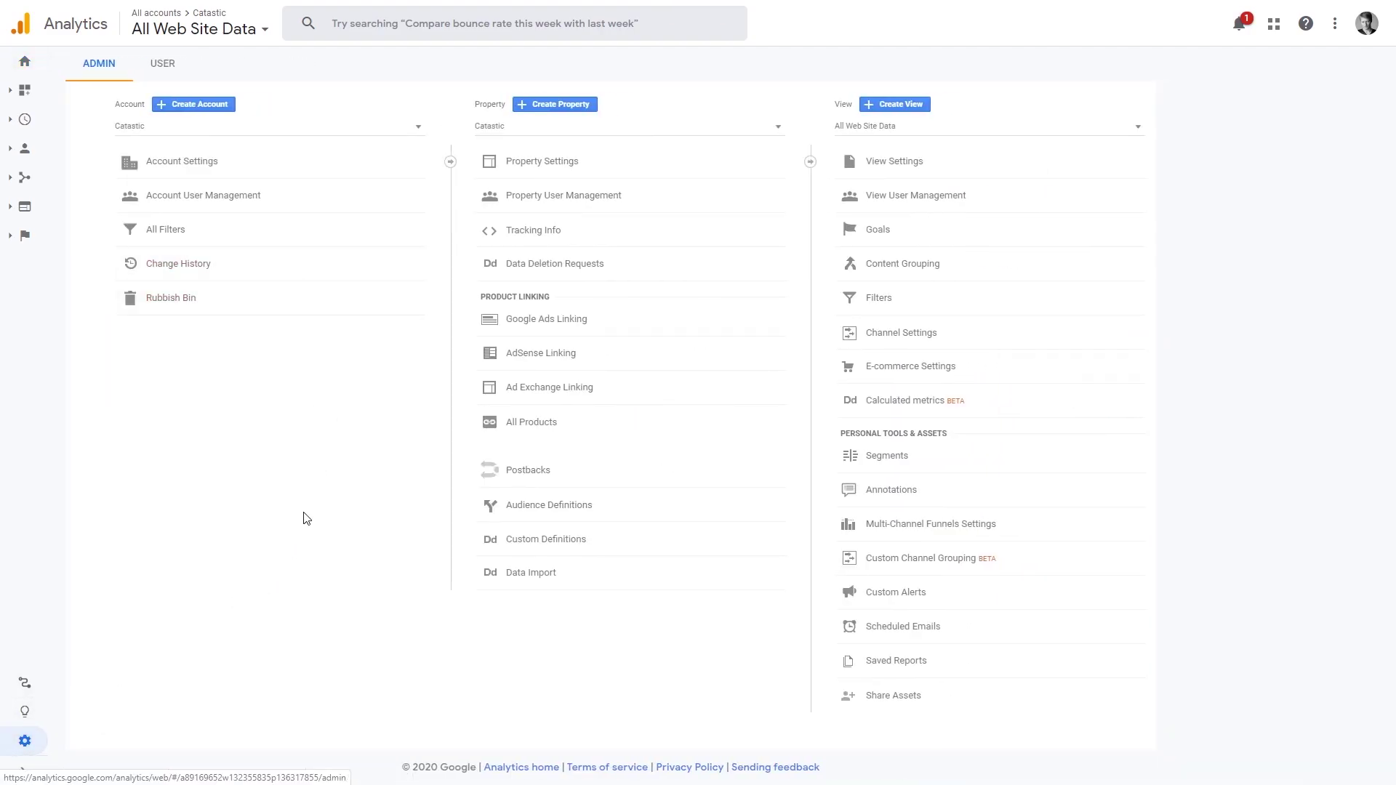
left_click(212, 105)
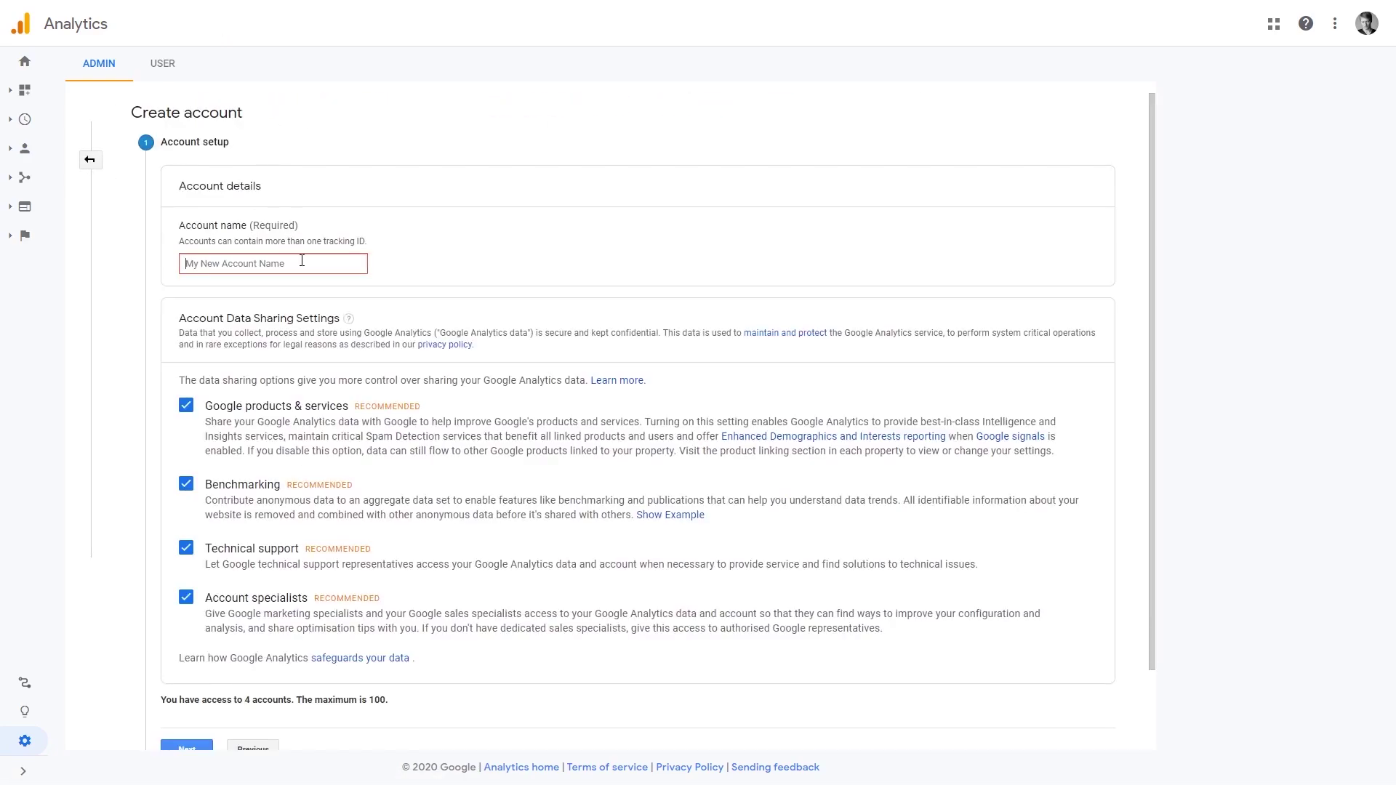
left_click(302, 262)
type("WP Course")
scroll(322, 312, "down", 1)
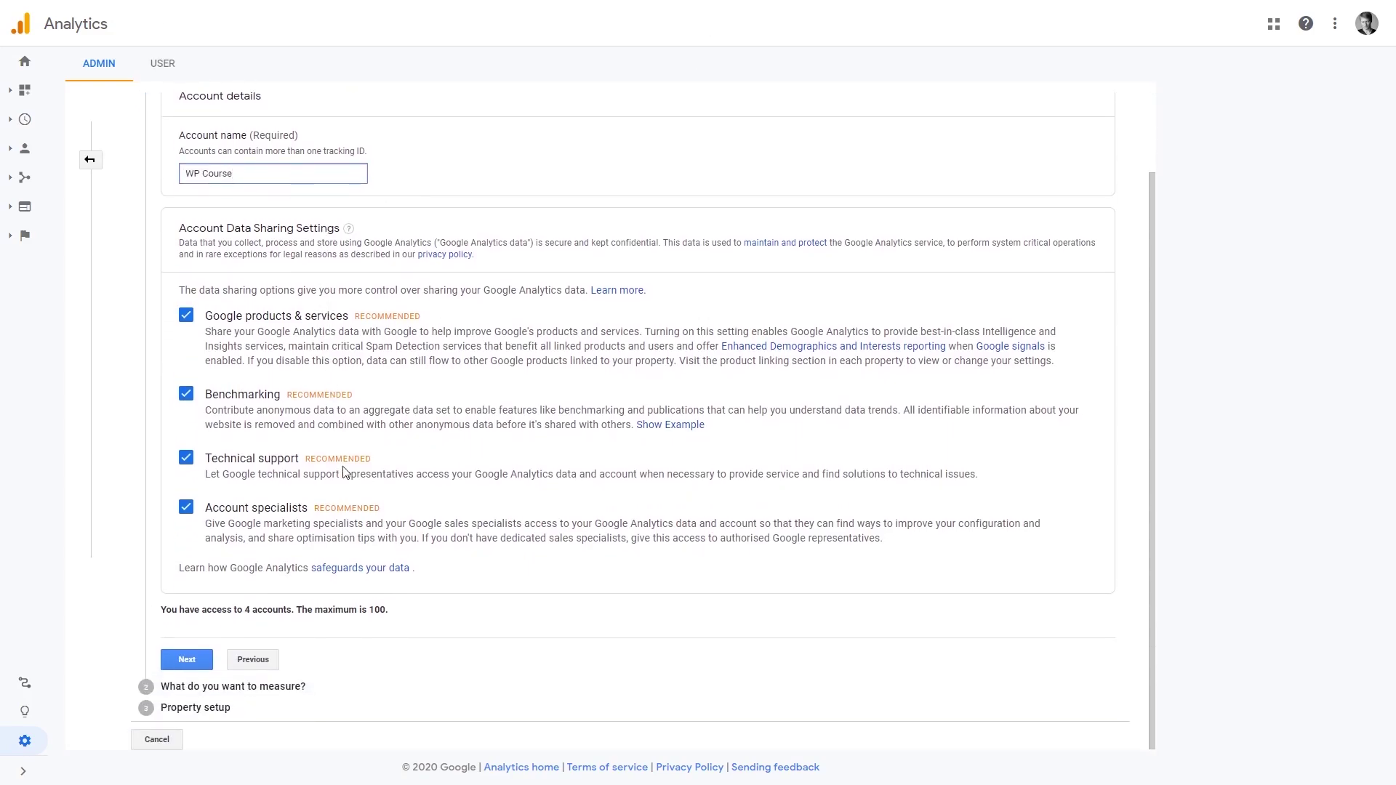
left_click(191, 663)
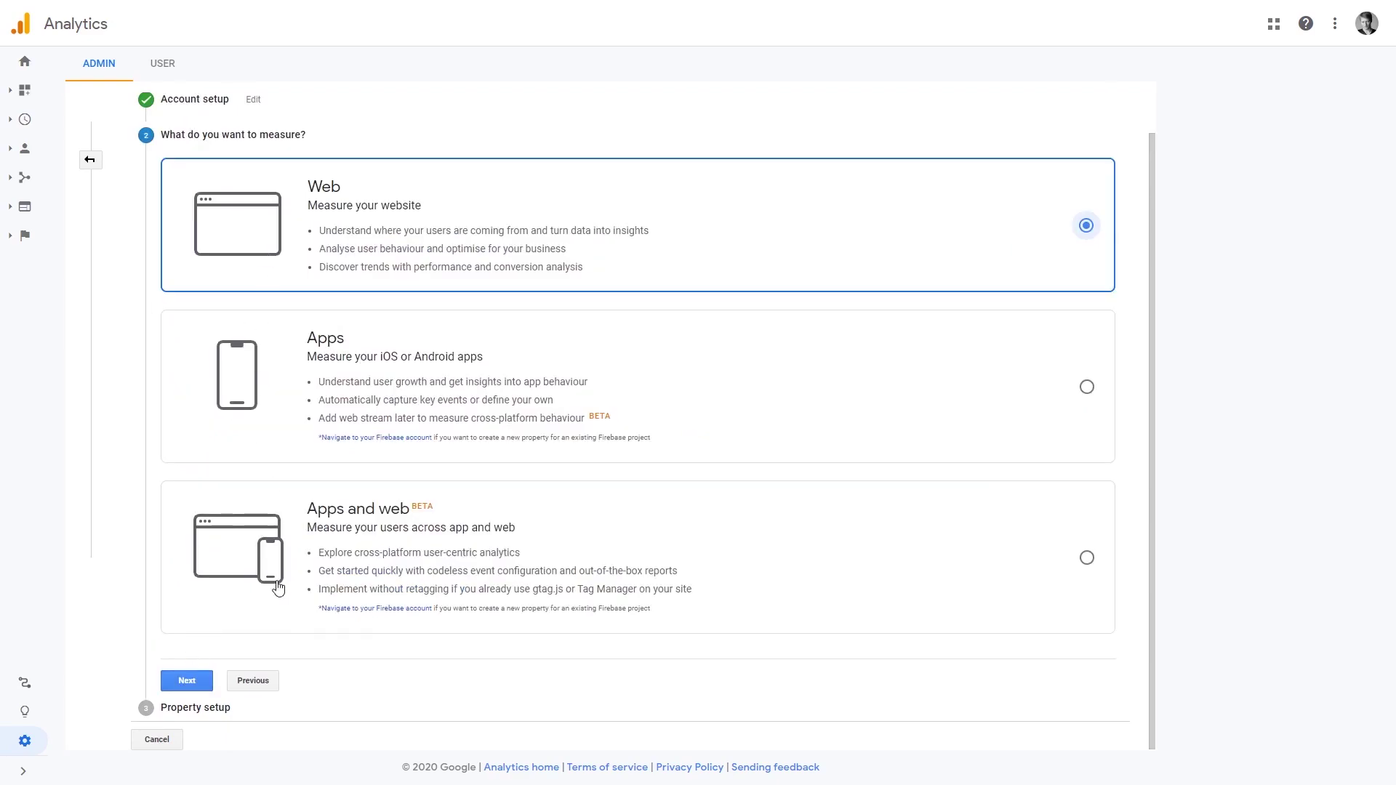
left_click(198, 682)
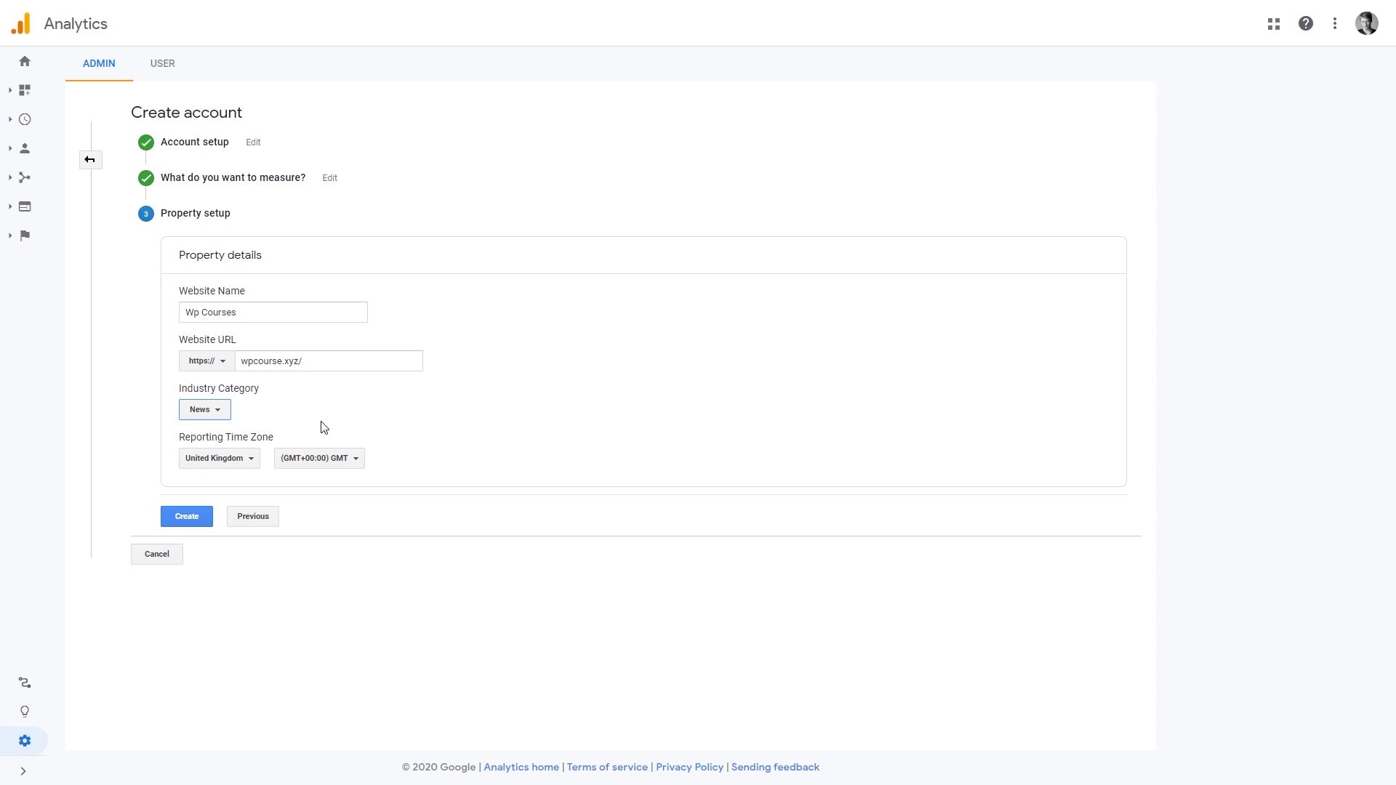
left_click(190, 520)
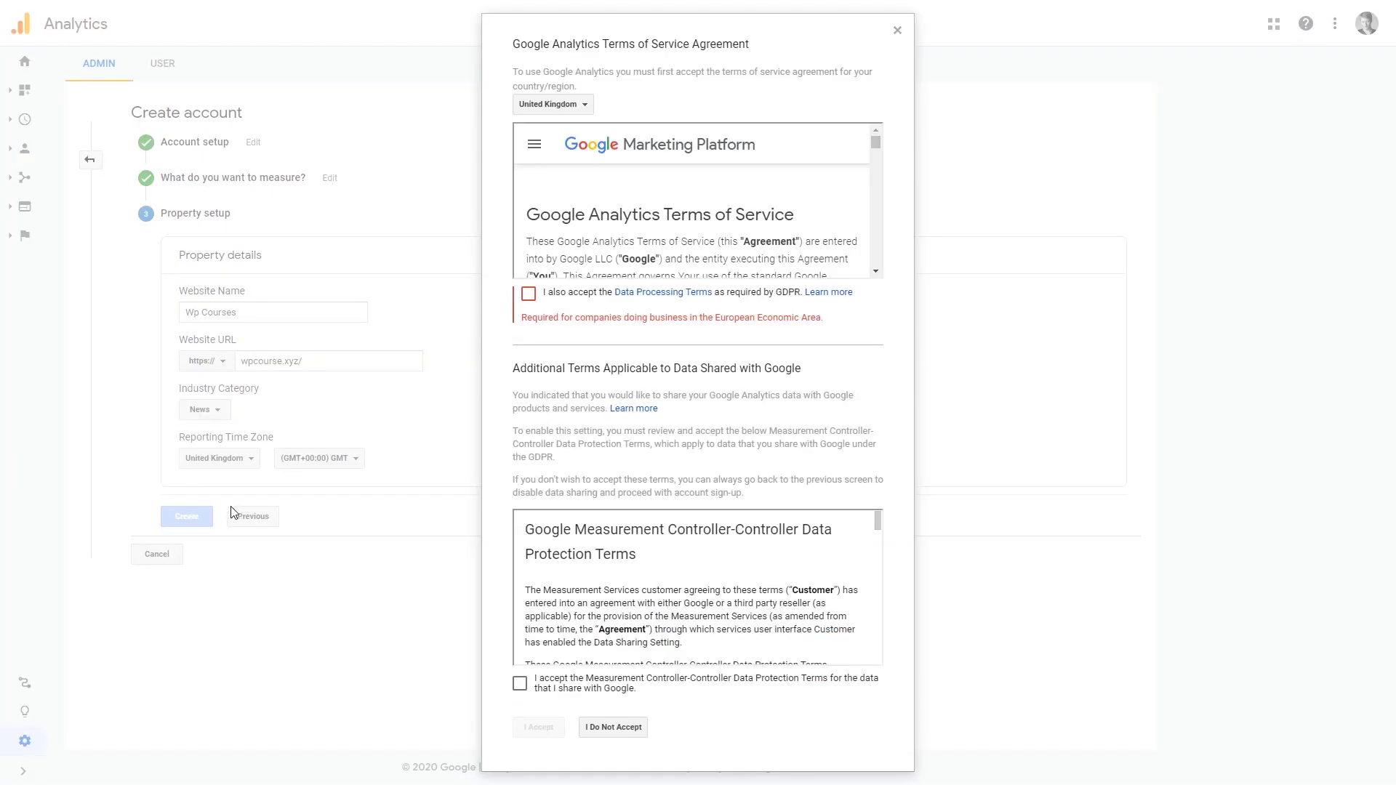
Step: Accept the Data Processing Terms, the data protection terms and the terms of service
left_click(529, 294)
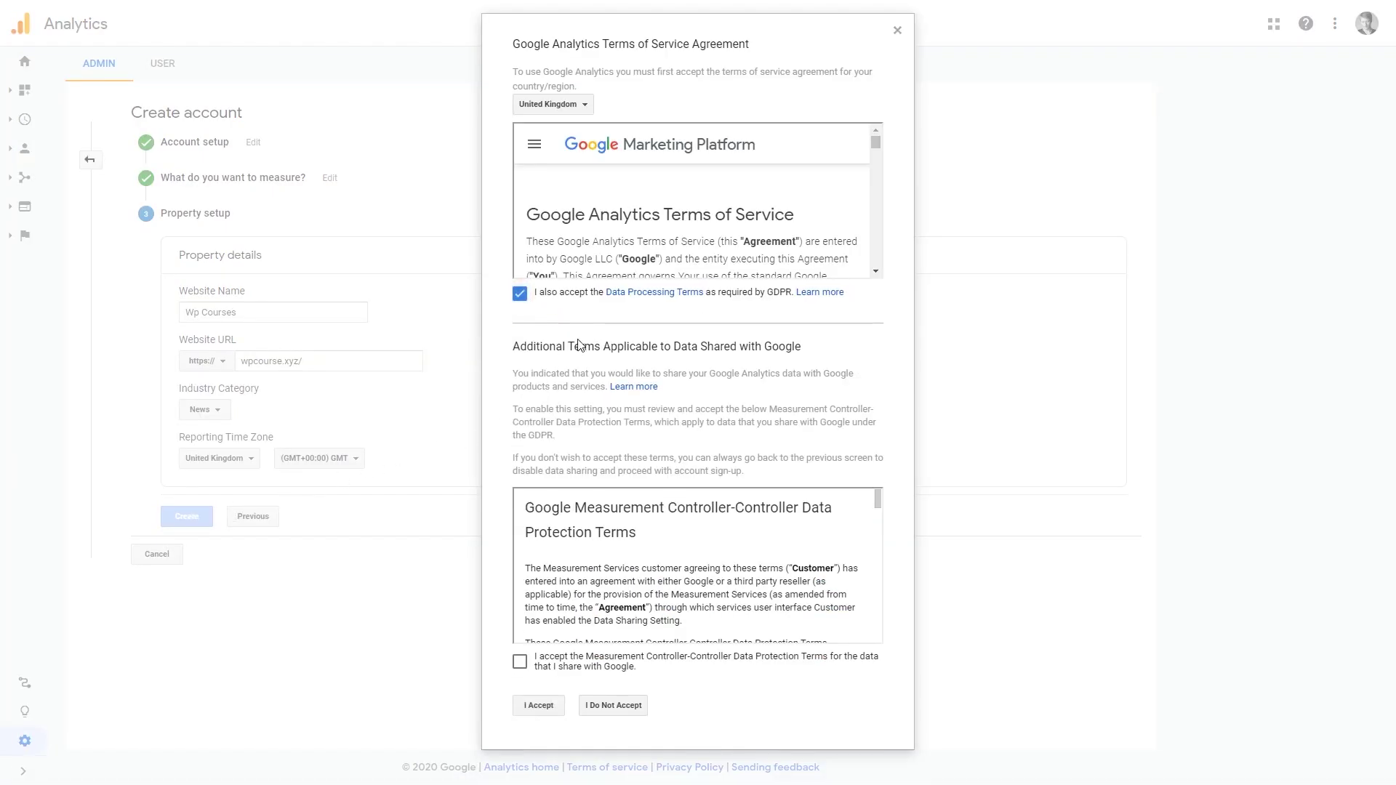
left_click(520, 662)
left_click(539, 707)
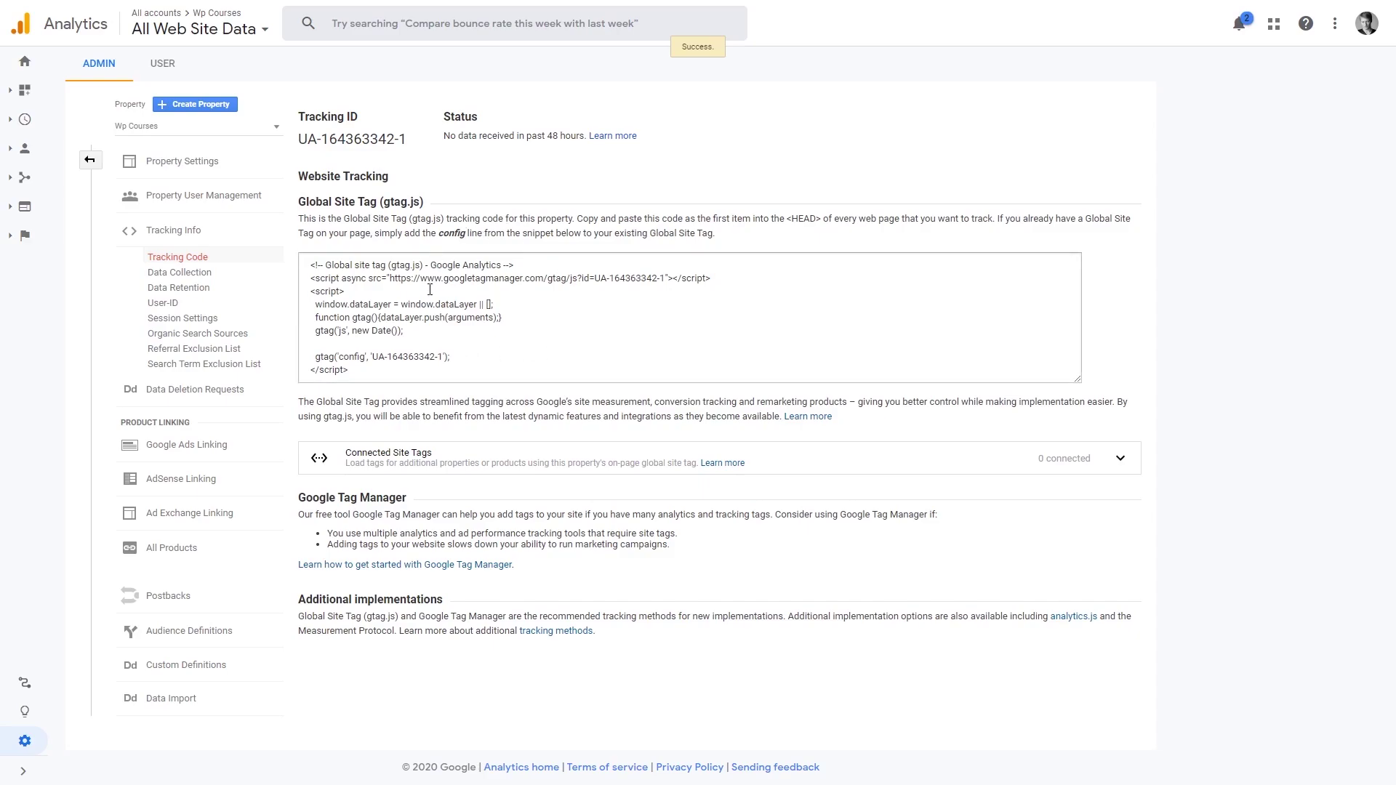
Step: Copy the new property's tracking ID and switch to the wpcourse.xyz WordPress Dashboard
triple_click(366, 144)
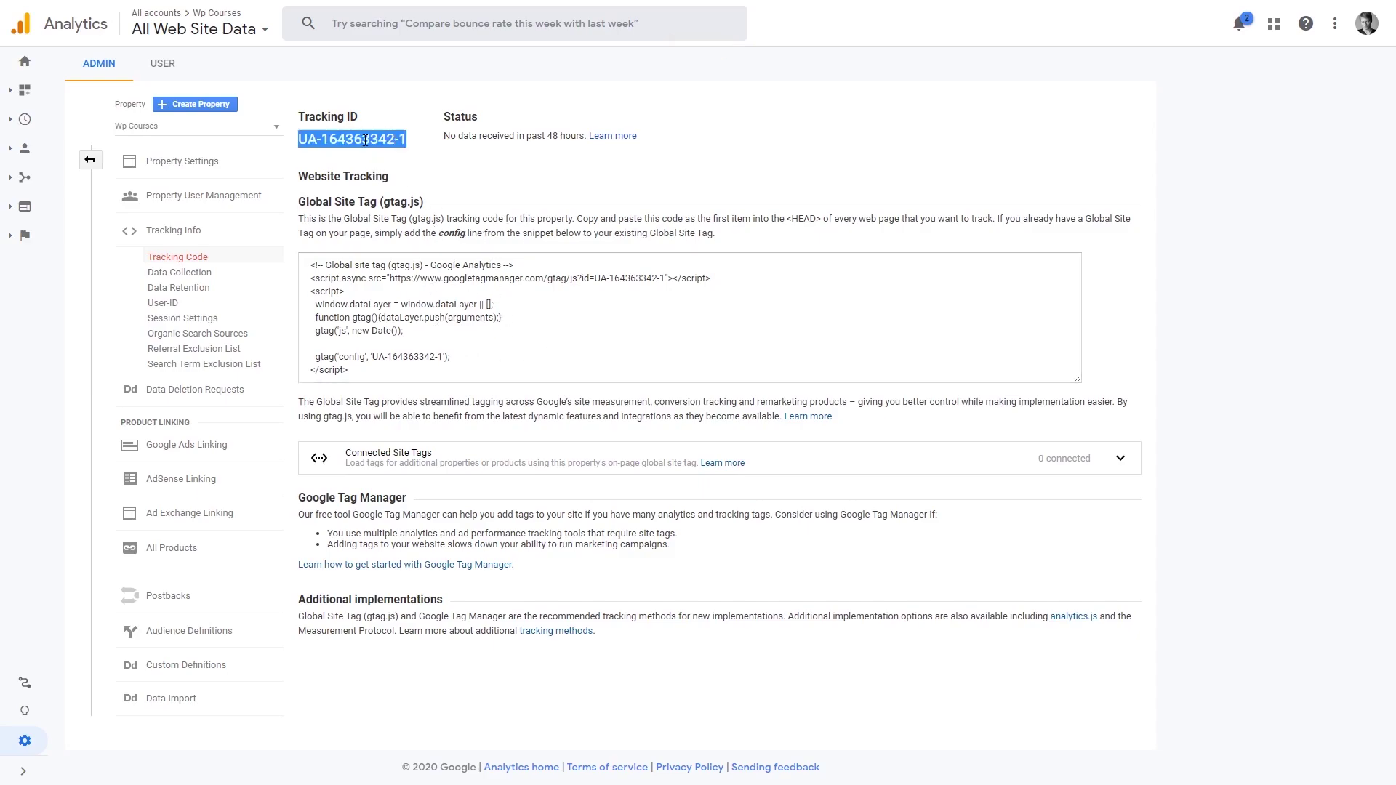
right_click(365, 144)
left_click(402, 153)
left_click(420, 175)
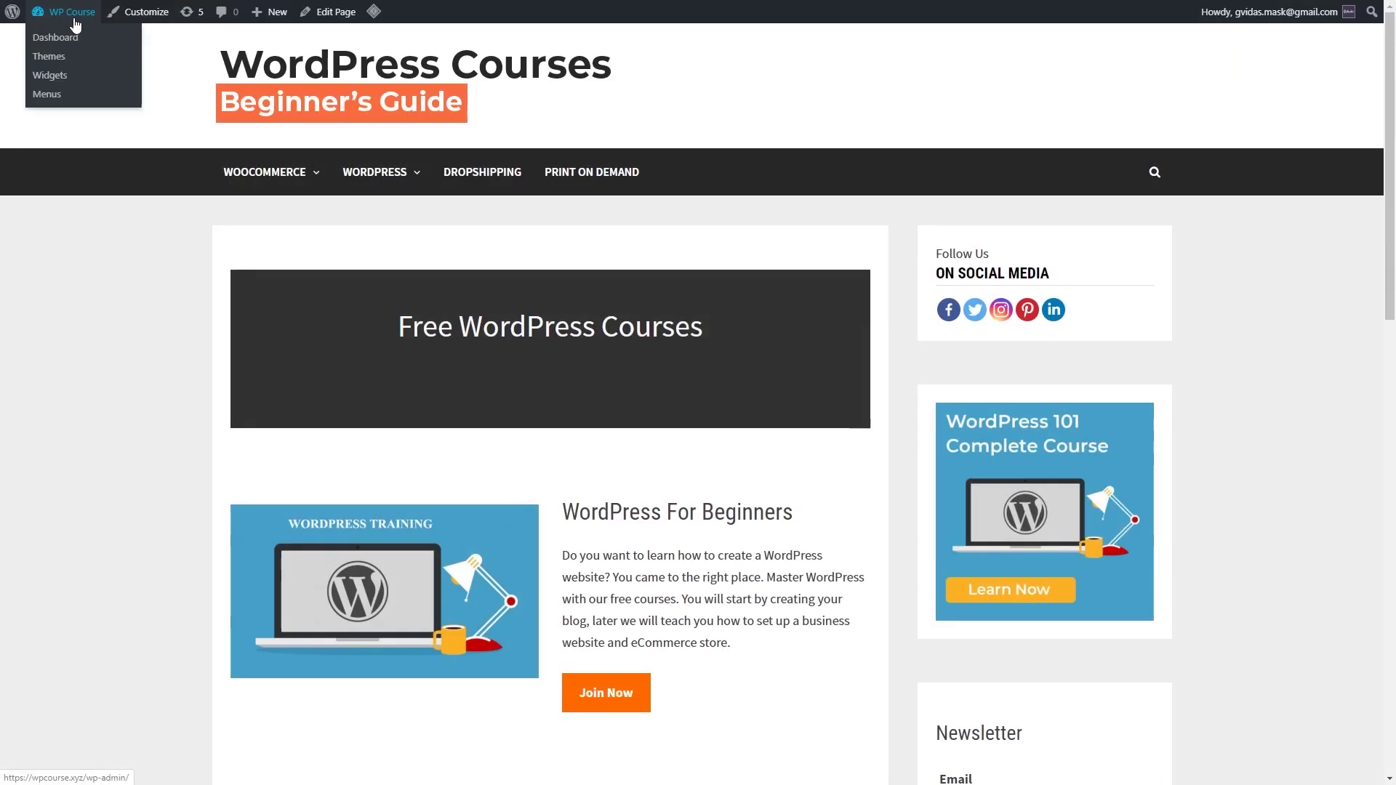
left_click(60, 32)
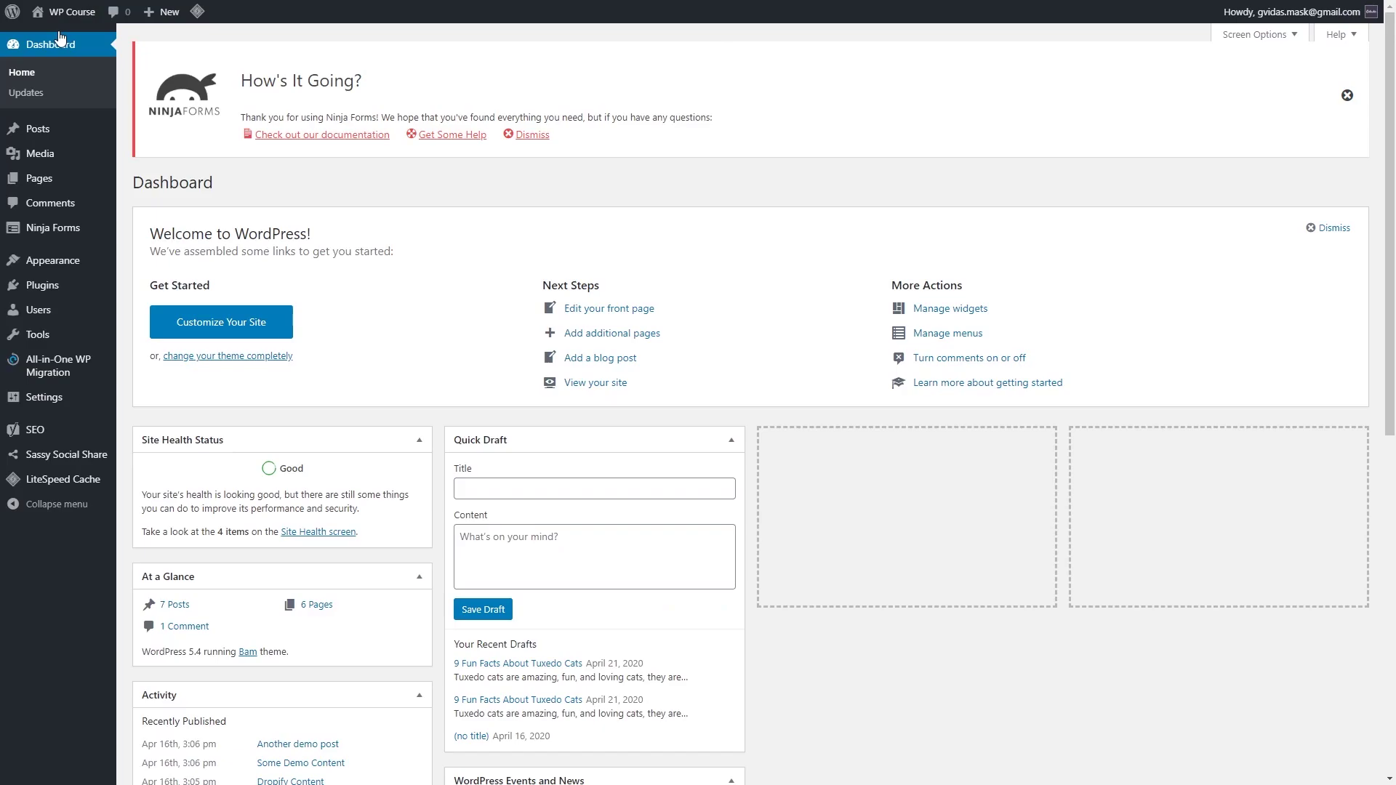
Step: Search Add Plugins for 'analytics' and find GA Google Analytics already Active among 2,455 results
mouse_move(74, 287)
left_click(148, 309)
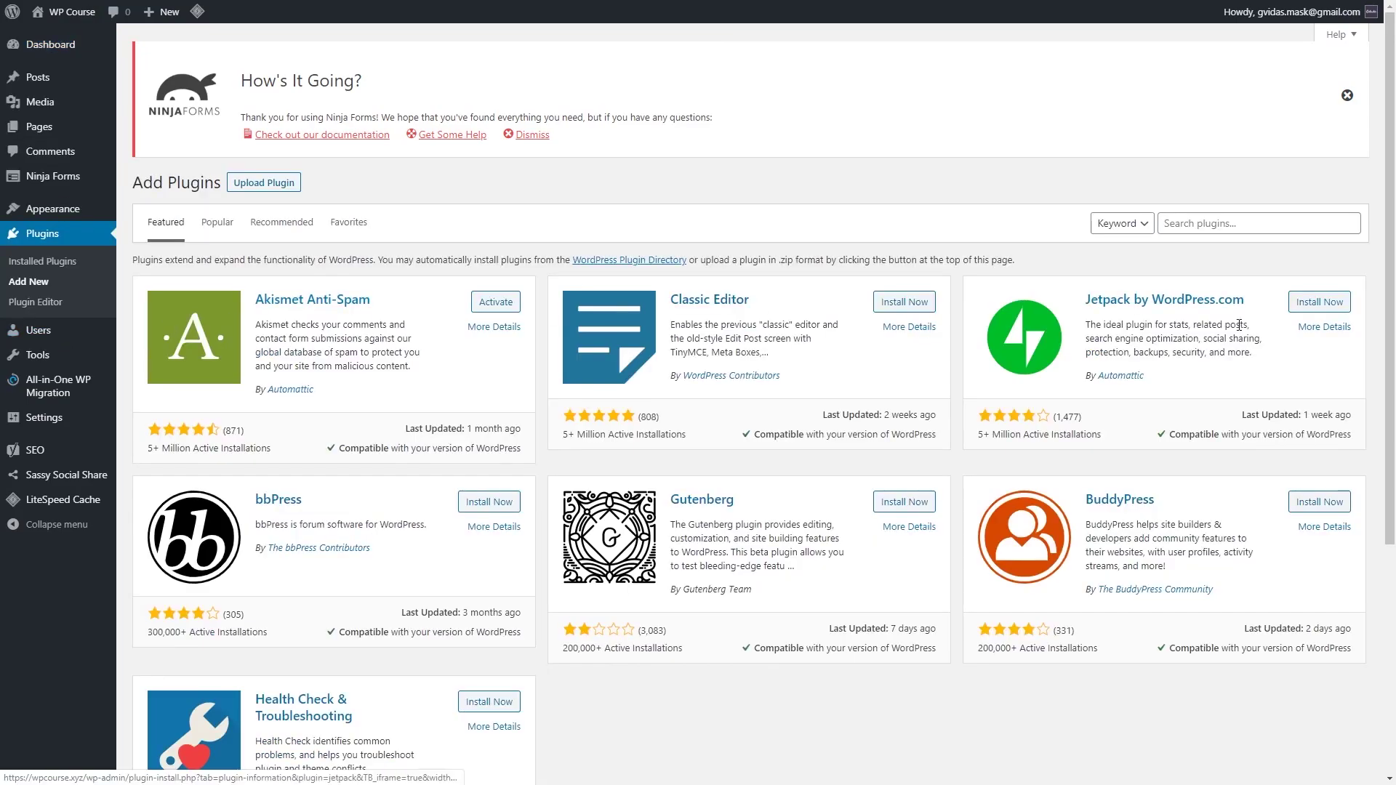
left_click(1210, 224)
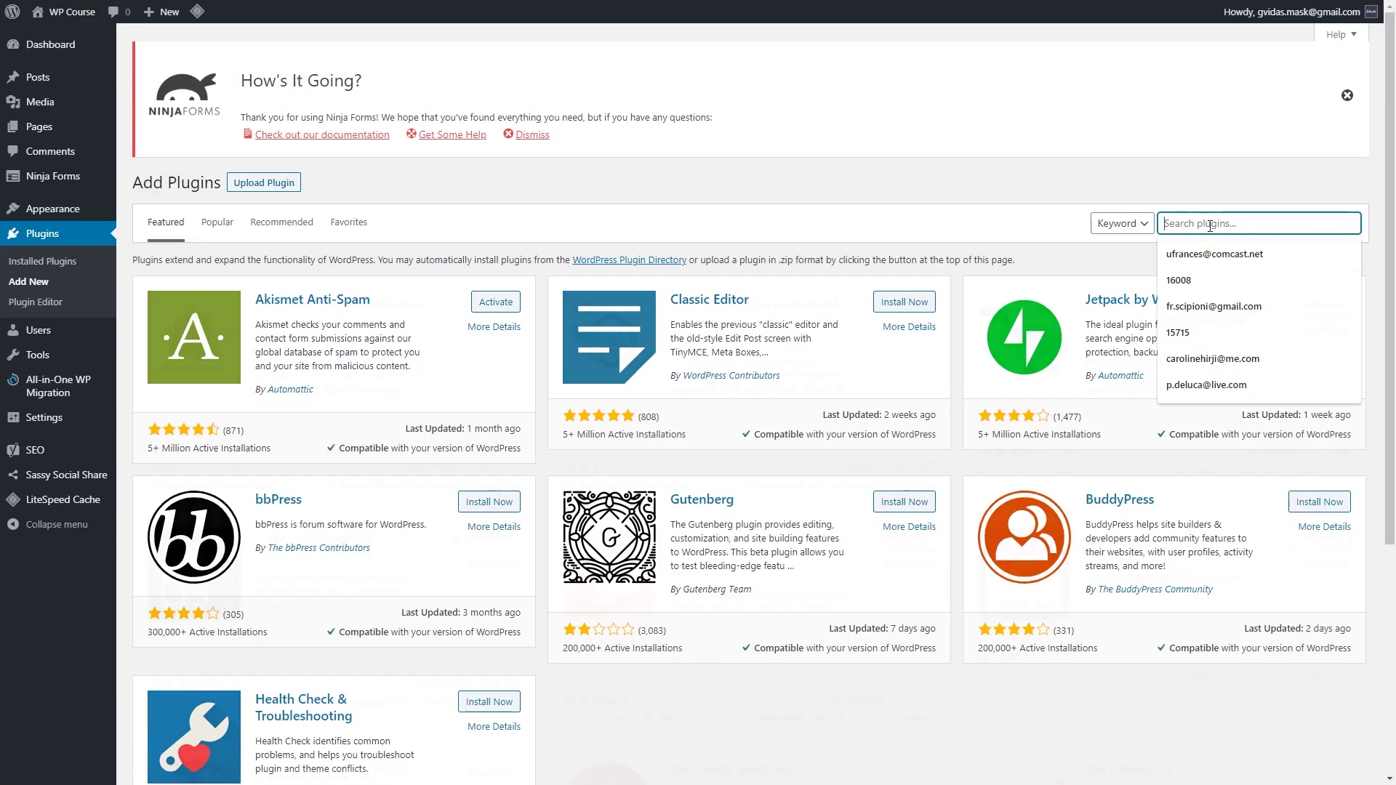
type("analytics")
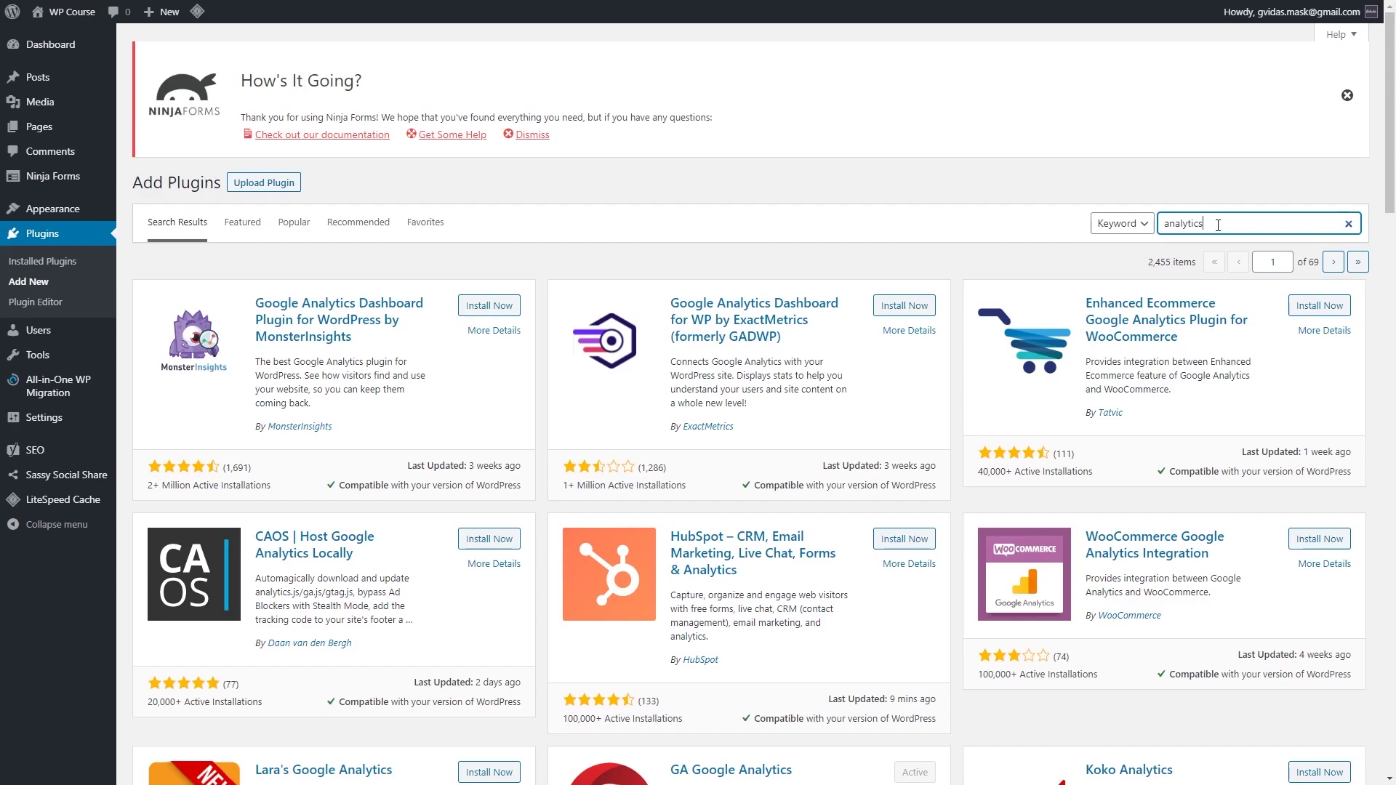
scroll(1195, 257, "down", 6)
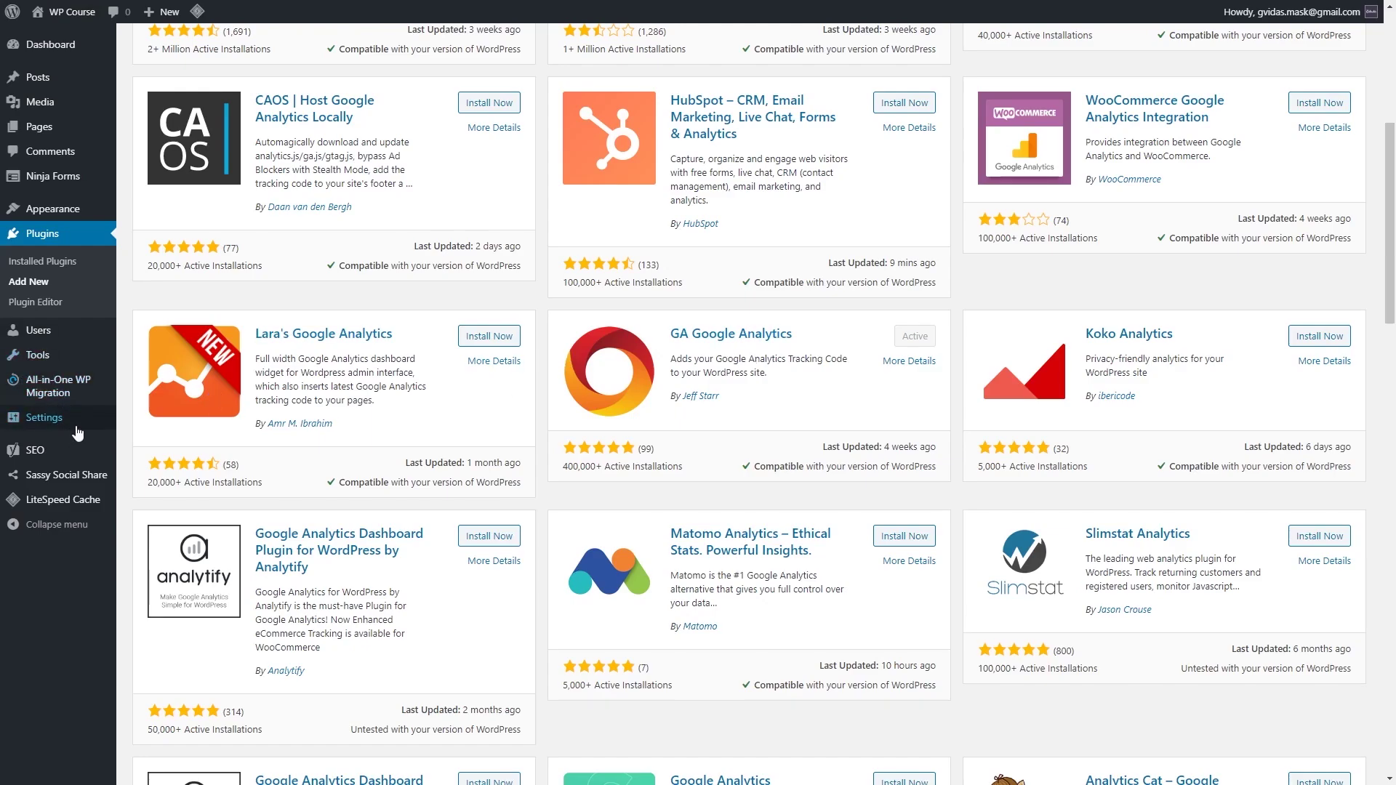
Step: Paste the tracking ID into GA Google Analytics Plugin Settings, choose Global Site Tag, and save
mouse_move(80, 429)
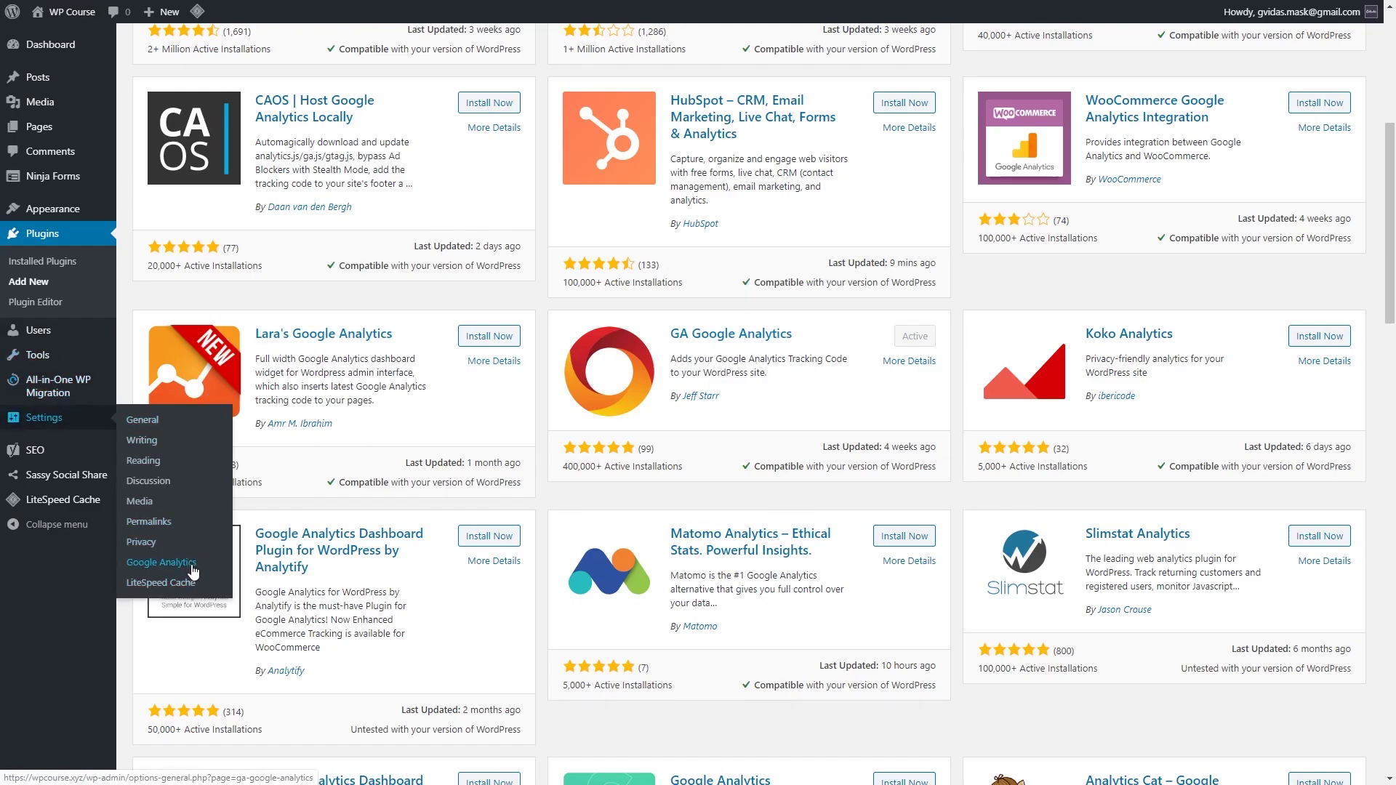
left_click(185, 564)
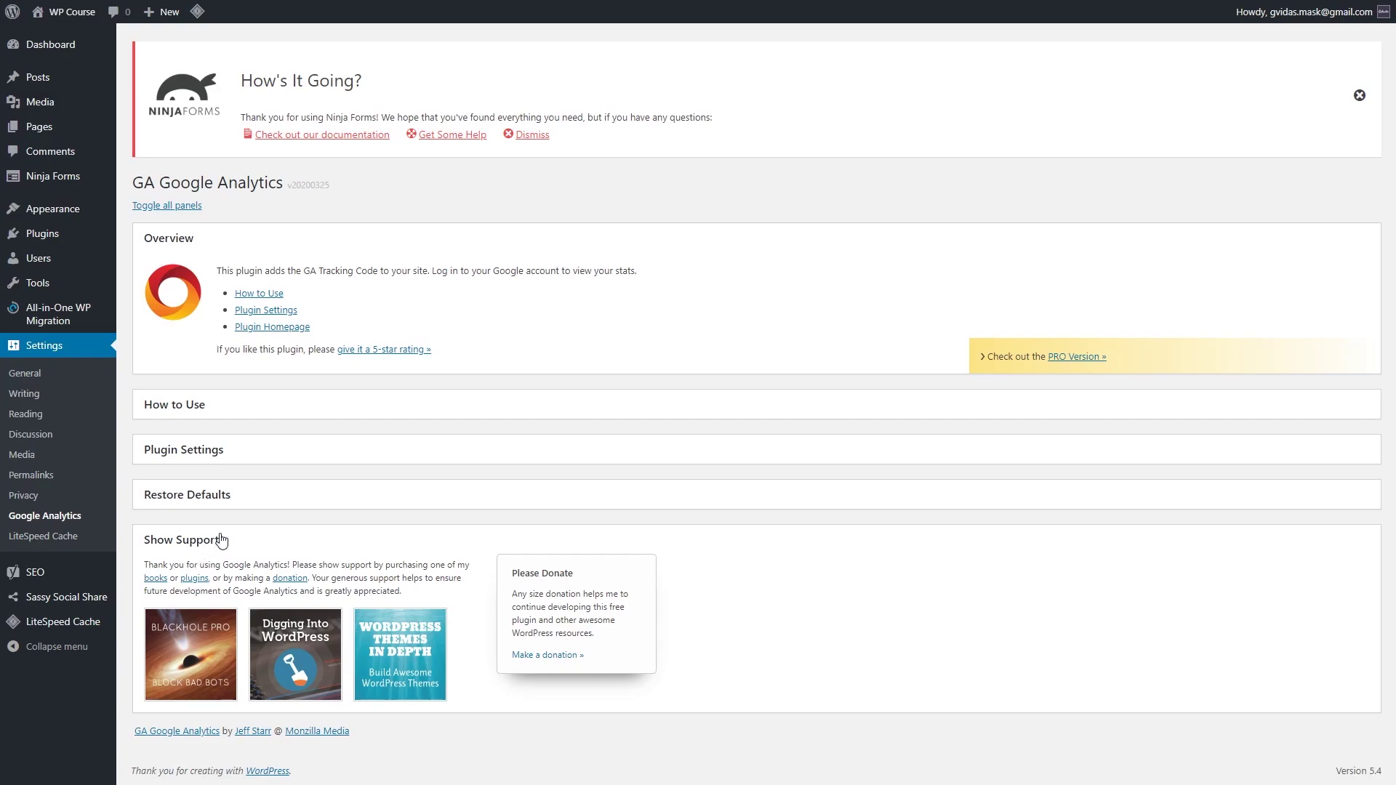
left_click(233, 445)
scroll(325, 448, "down", 3)
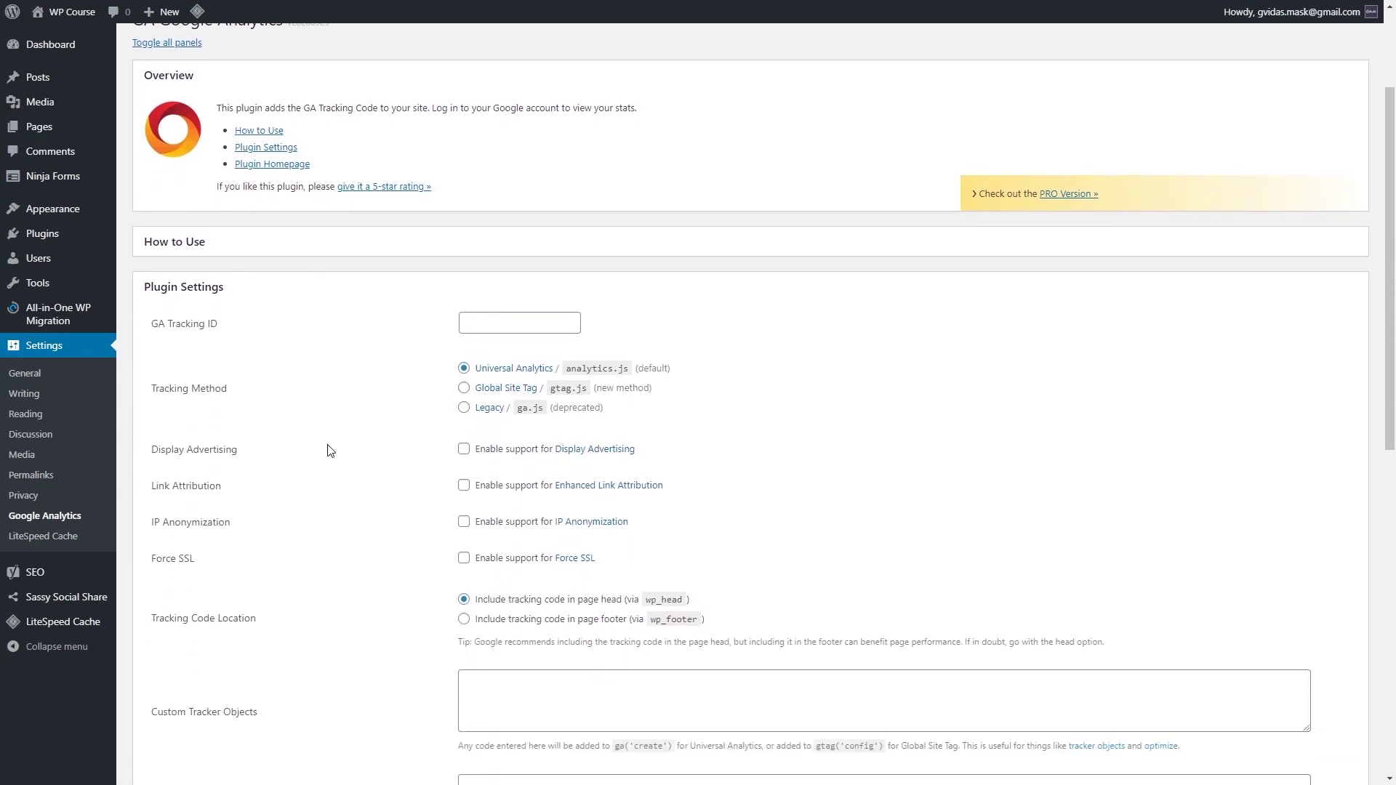
left_click(523, 276)
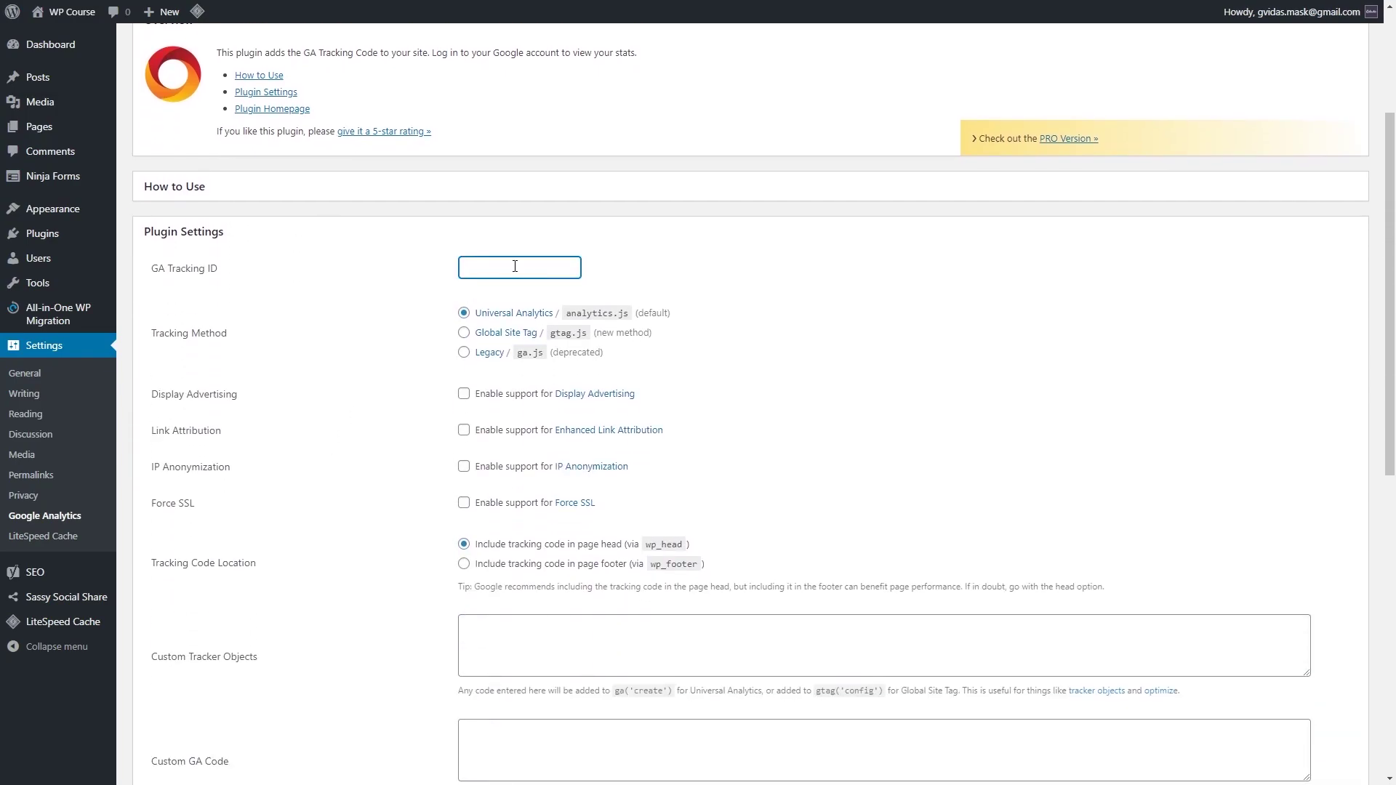
right_click(513, 265)
left_click(559, 377)
left_click(464, 335)
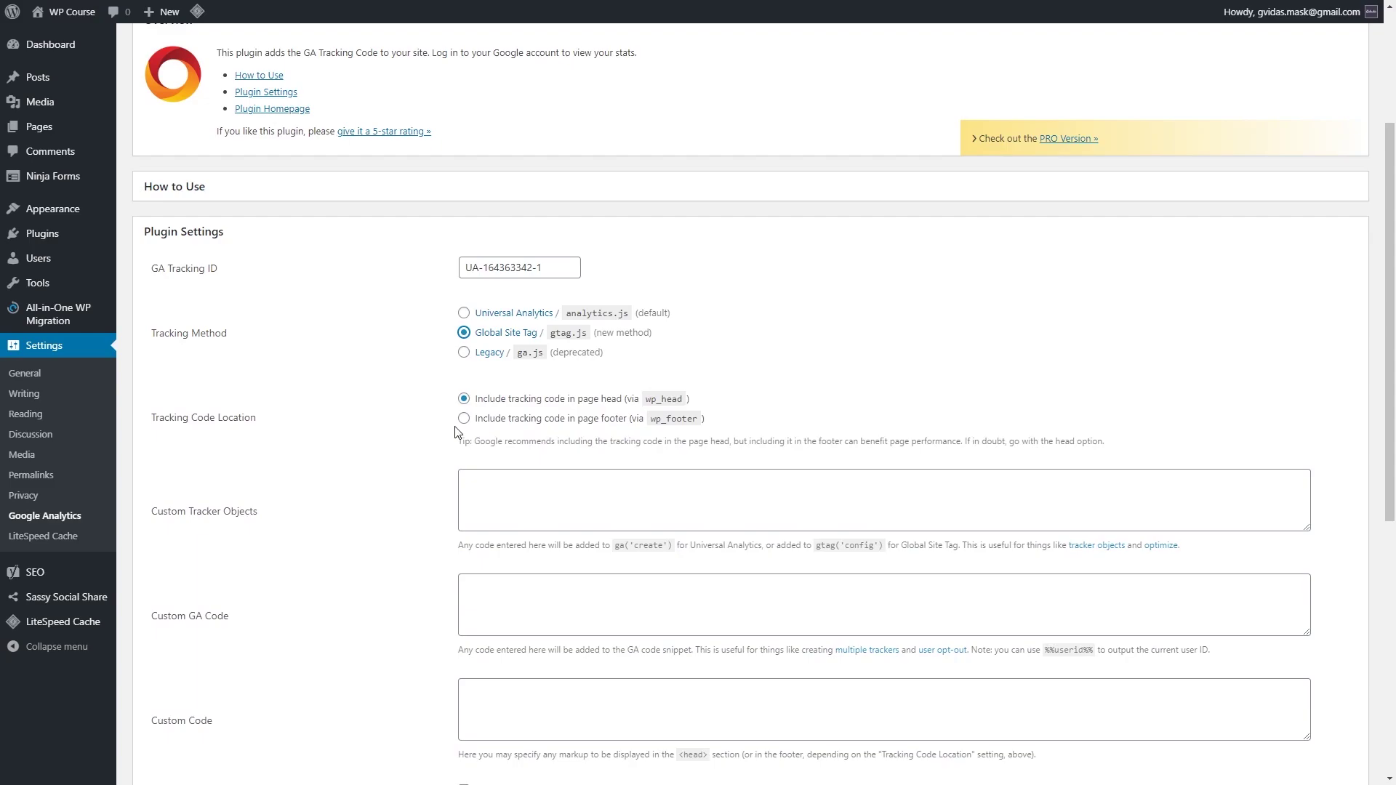
scroll(457, 429, "down", 5)
scroll(457, 429, "down", 2)
left_click(195, 501)
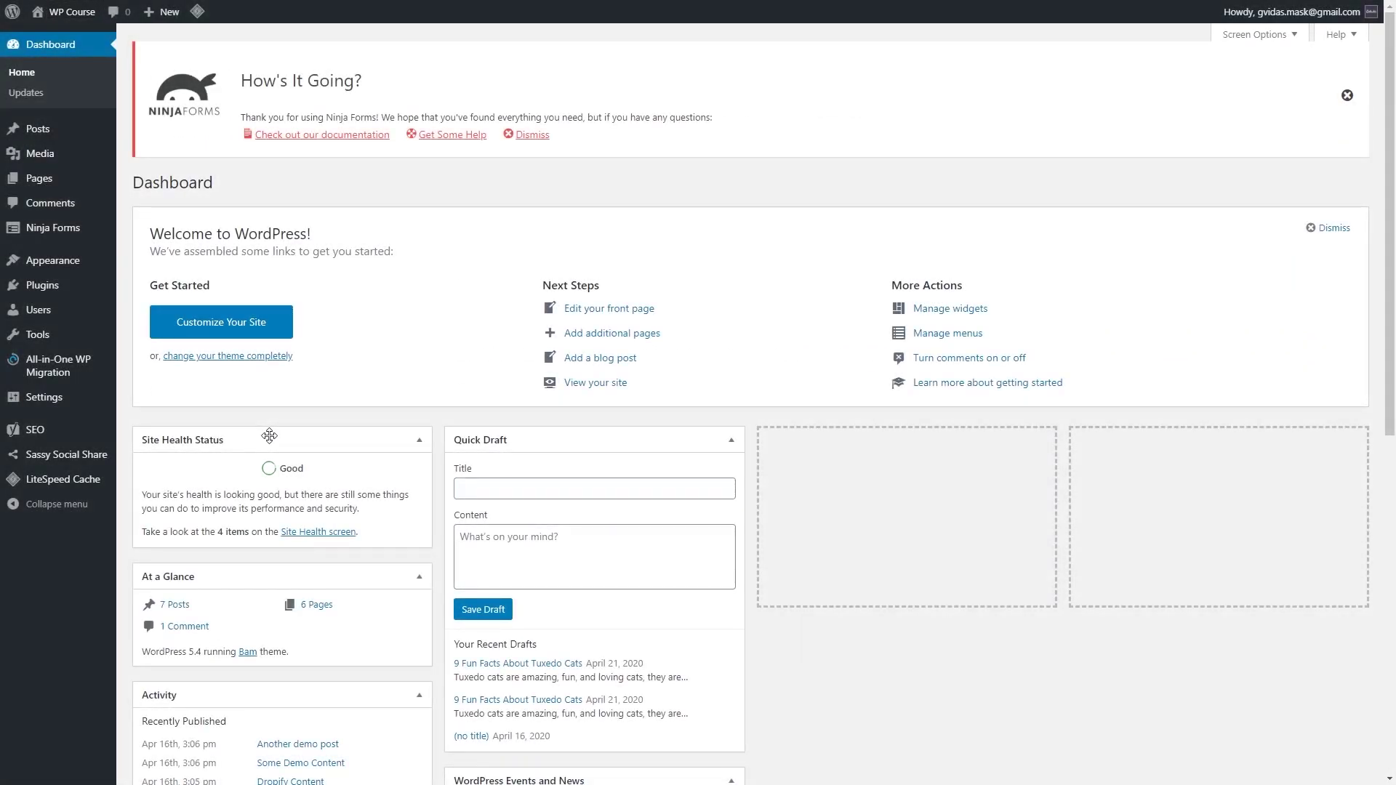
Step: Purge all site caches from the LiteSpeed admin-bar menu
mouse_move(196, 12)
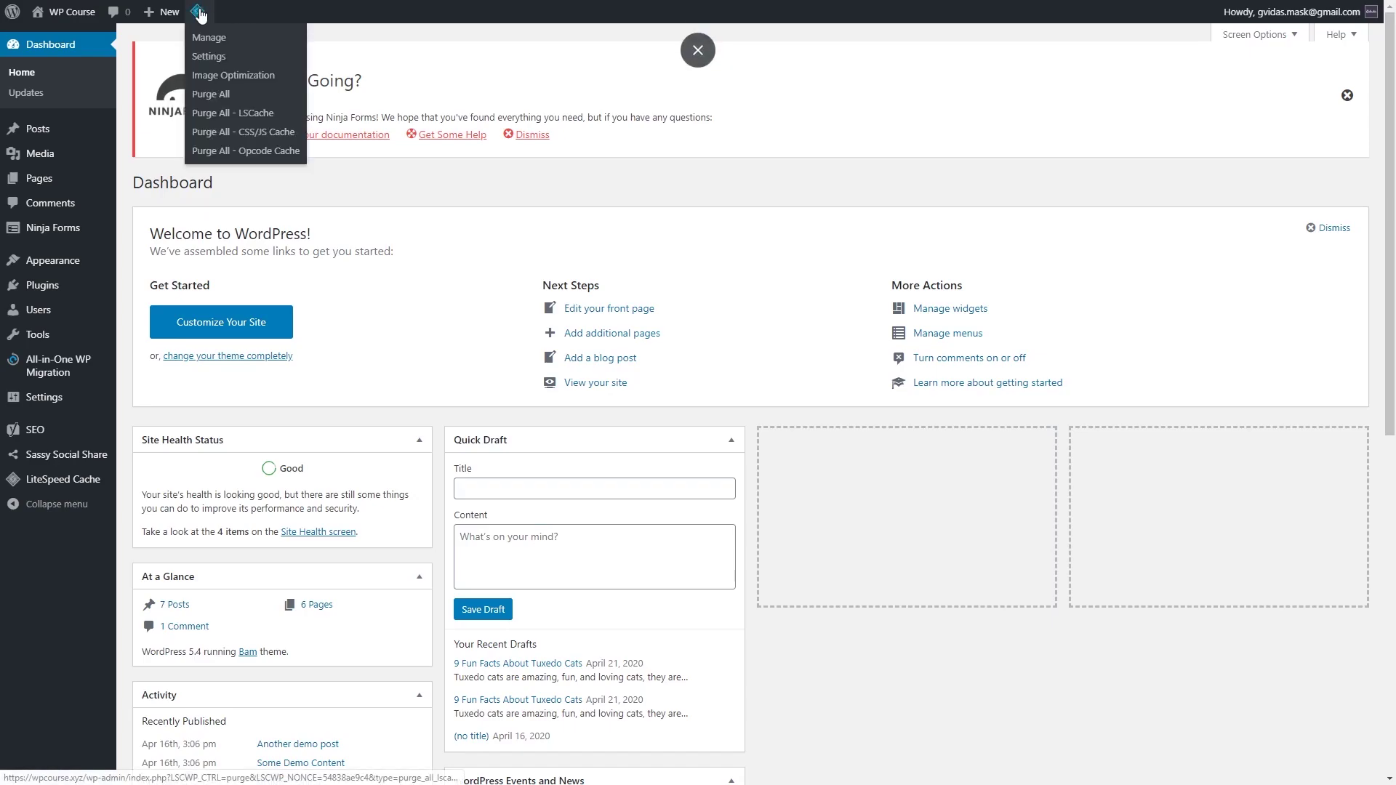
left_click(220, 102)
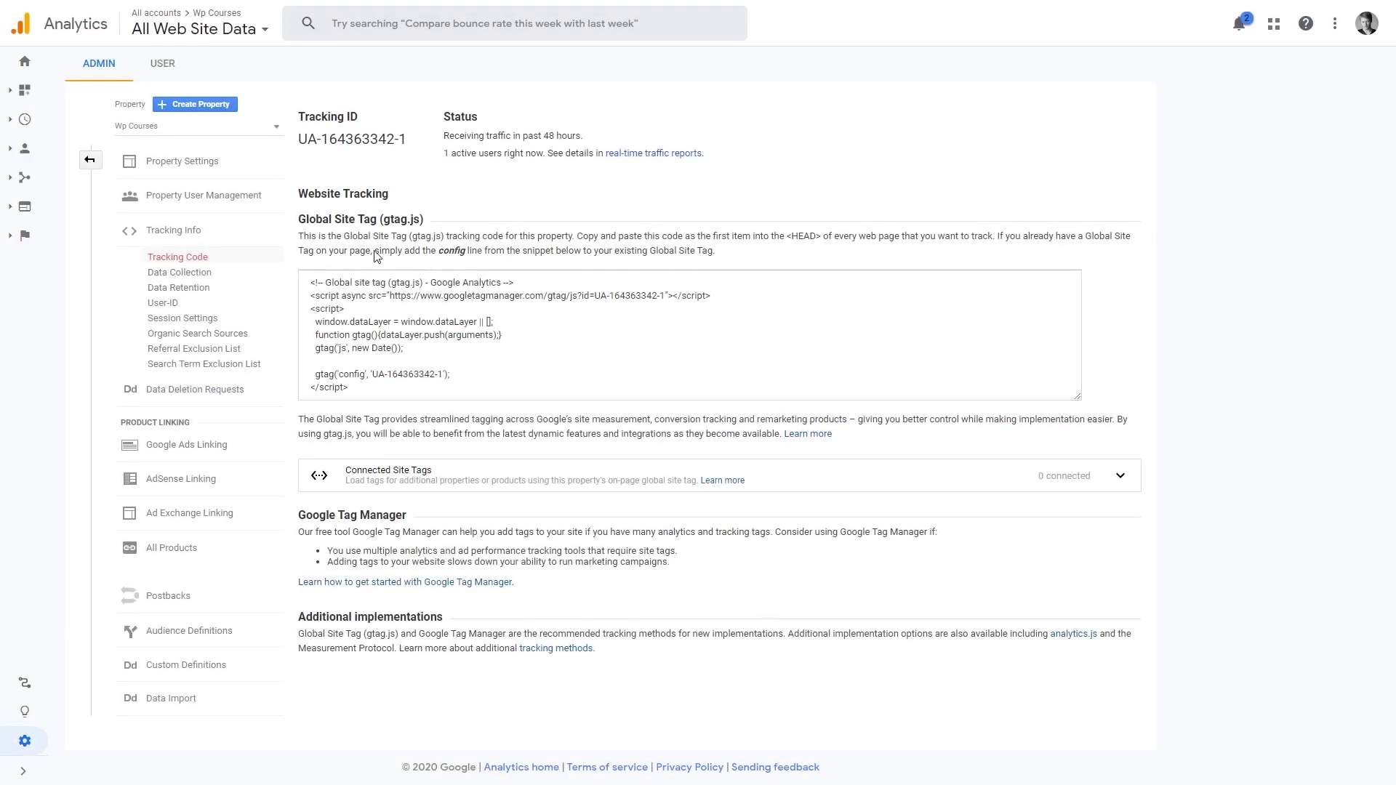
Step: Open the Analytics Home dashboard, showing 1 active user on page /
left_click(26, 64)
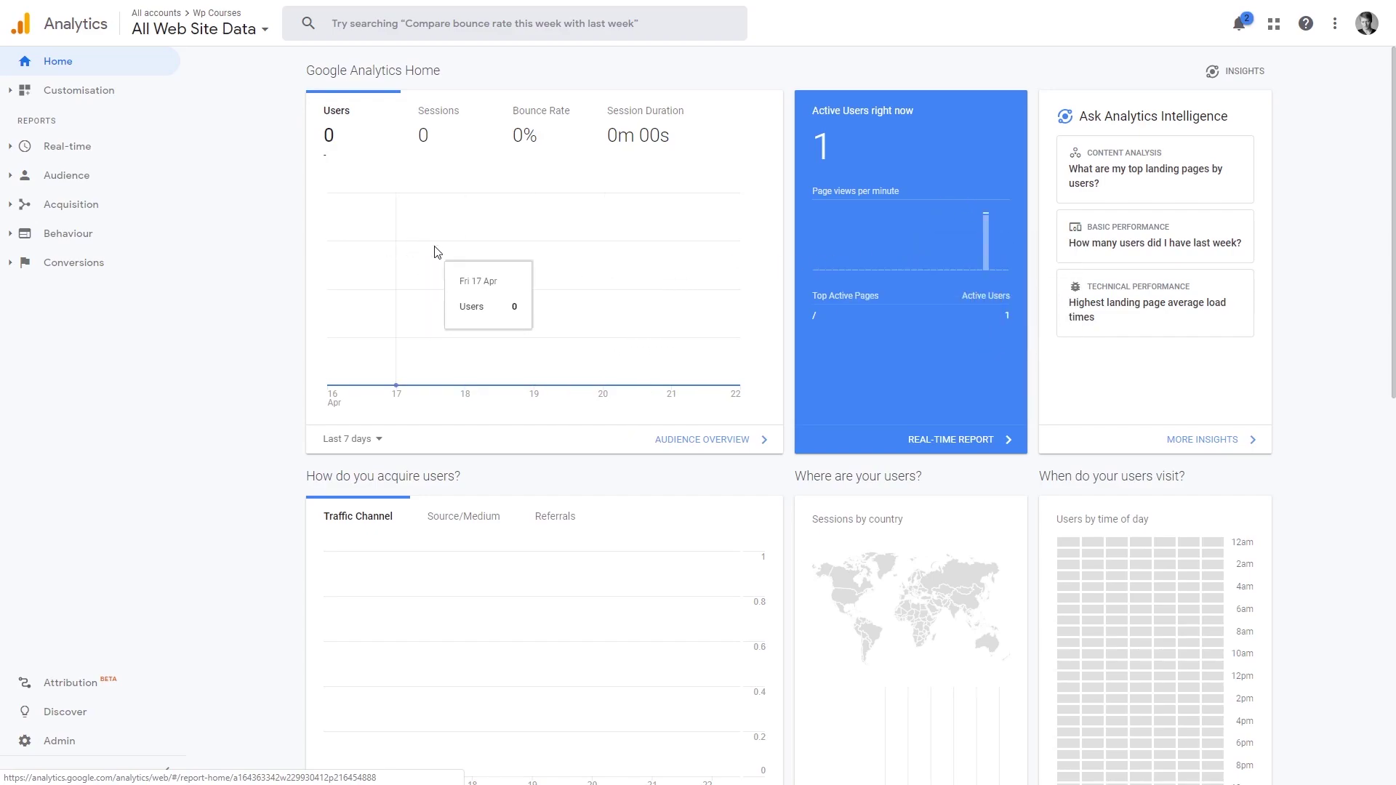
Step: Check the Real-time Overview (1 active desktop user on / in Kaunas), then open Audience Overview
left_click(114, 161)
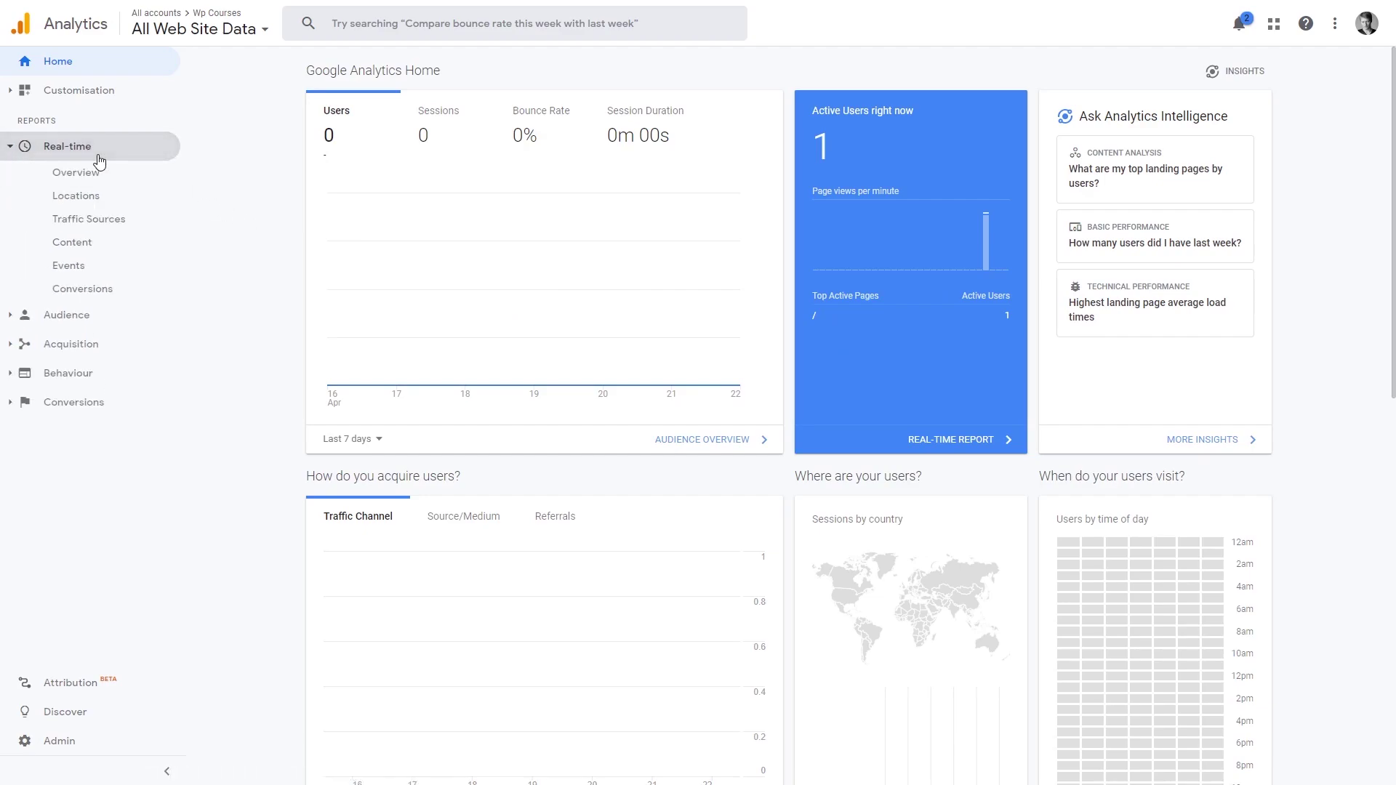
left_click(111, 179)
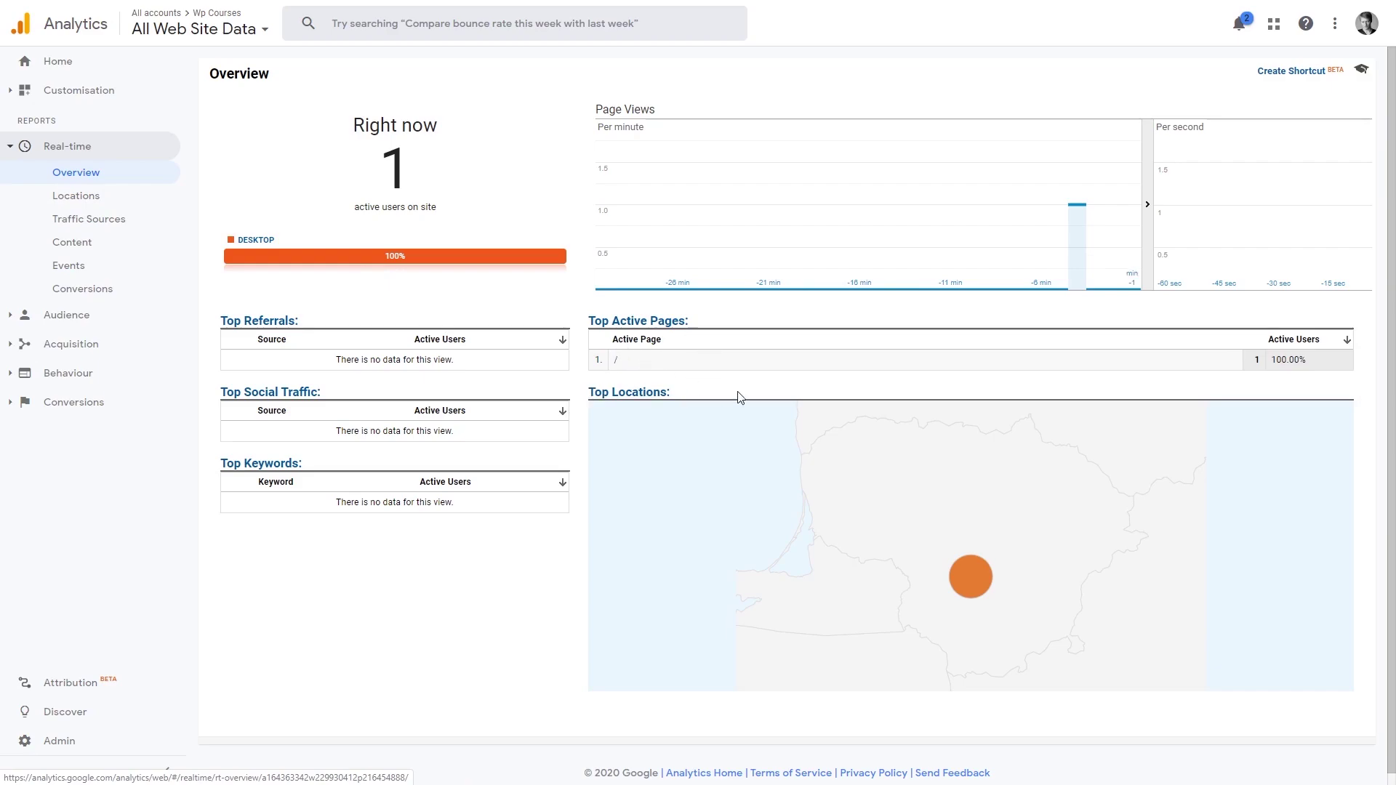
mouse_move(964, 568)
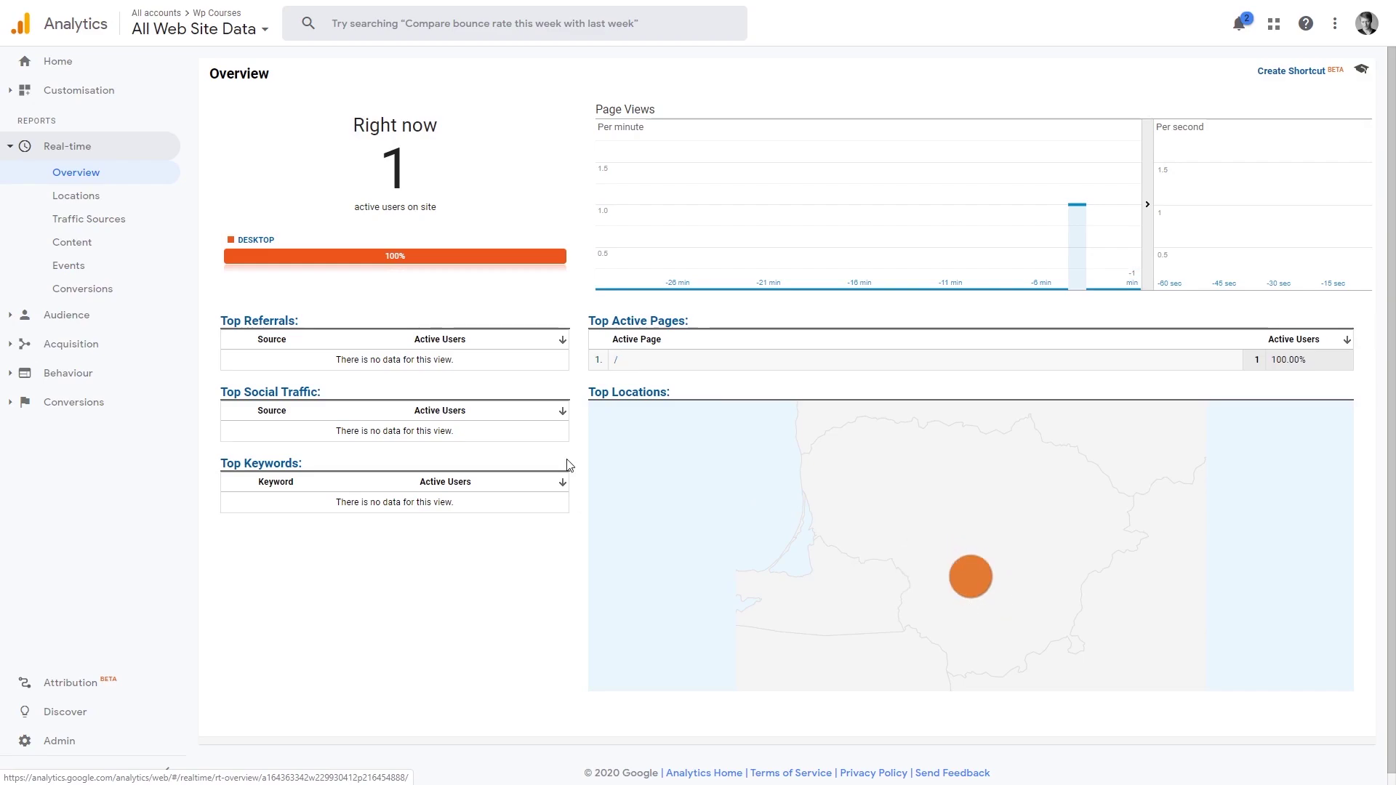
left_click(95, 317)
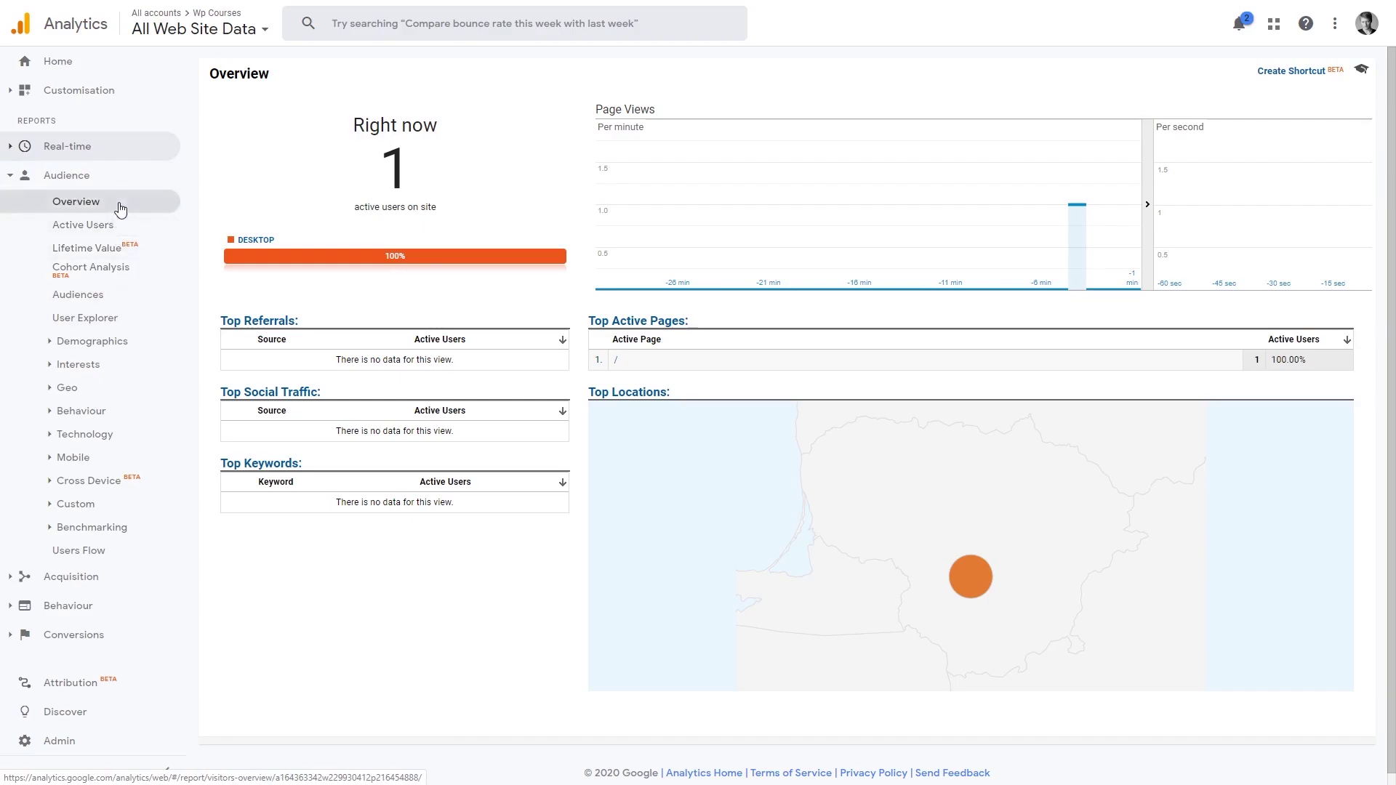
left_click(117, 206)
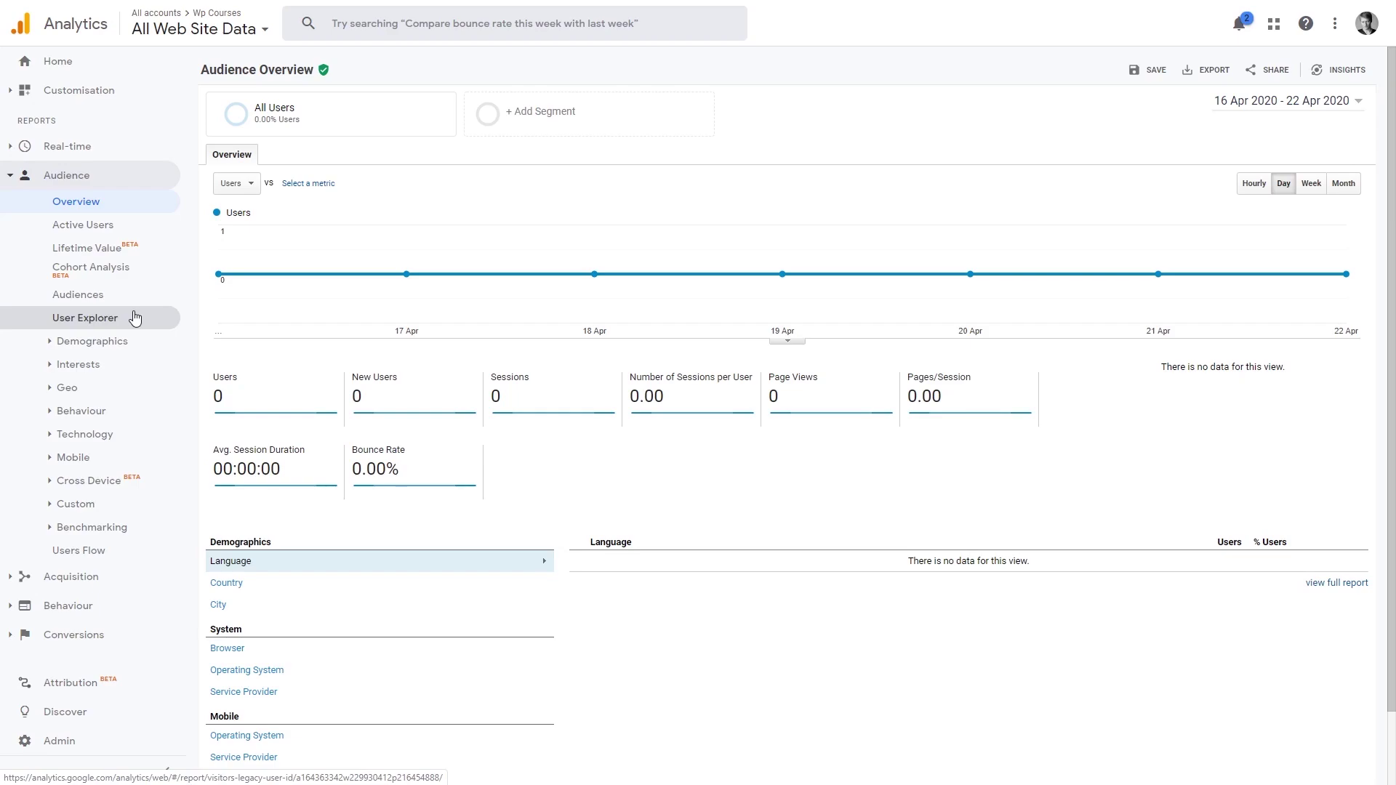
Step: Show the Acquisition > All Traffic > Channels report with Landing Page as secondary dimension
left_click(69, 580)
left_click(82, 254)
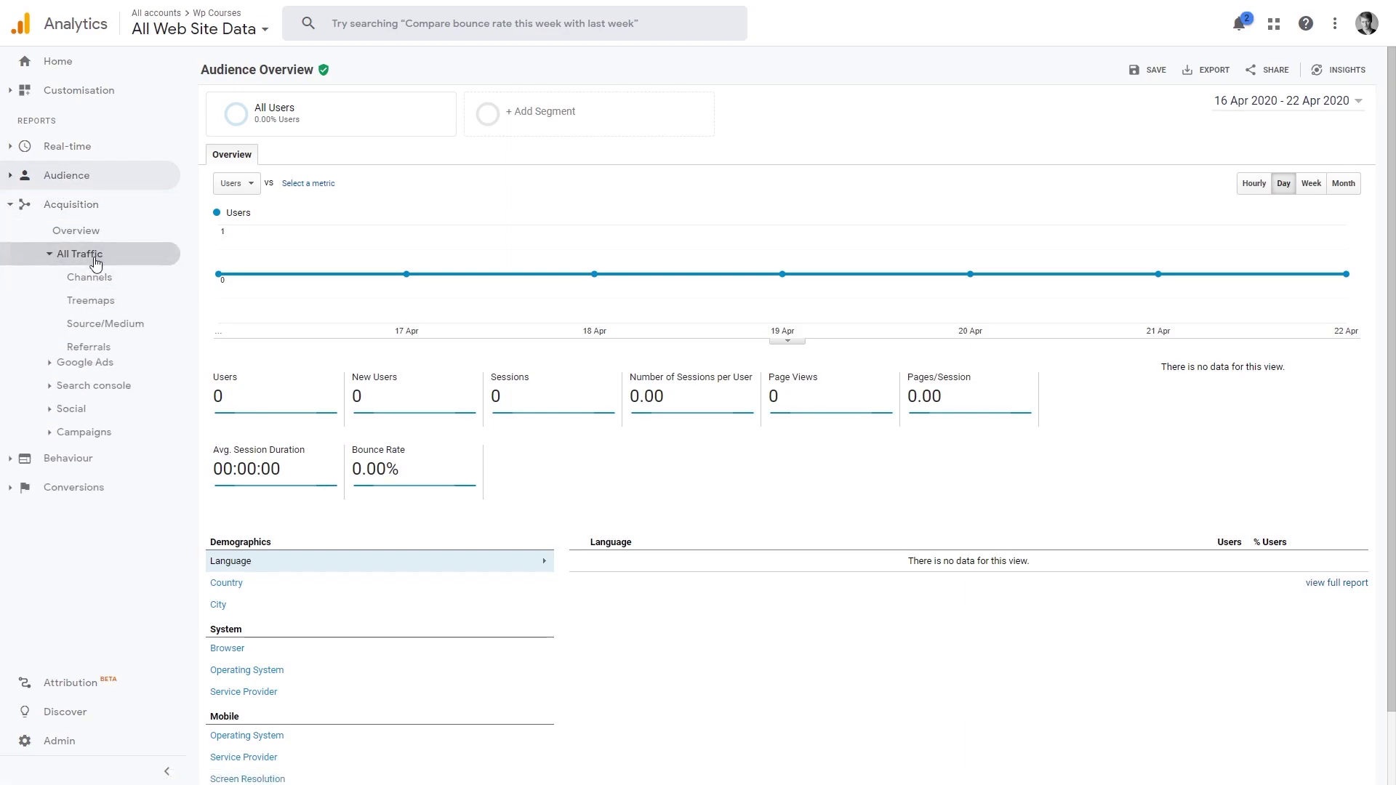
left_click(104, 282)
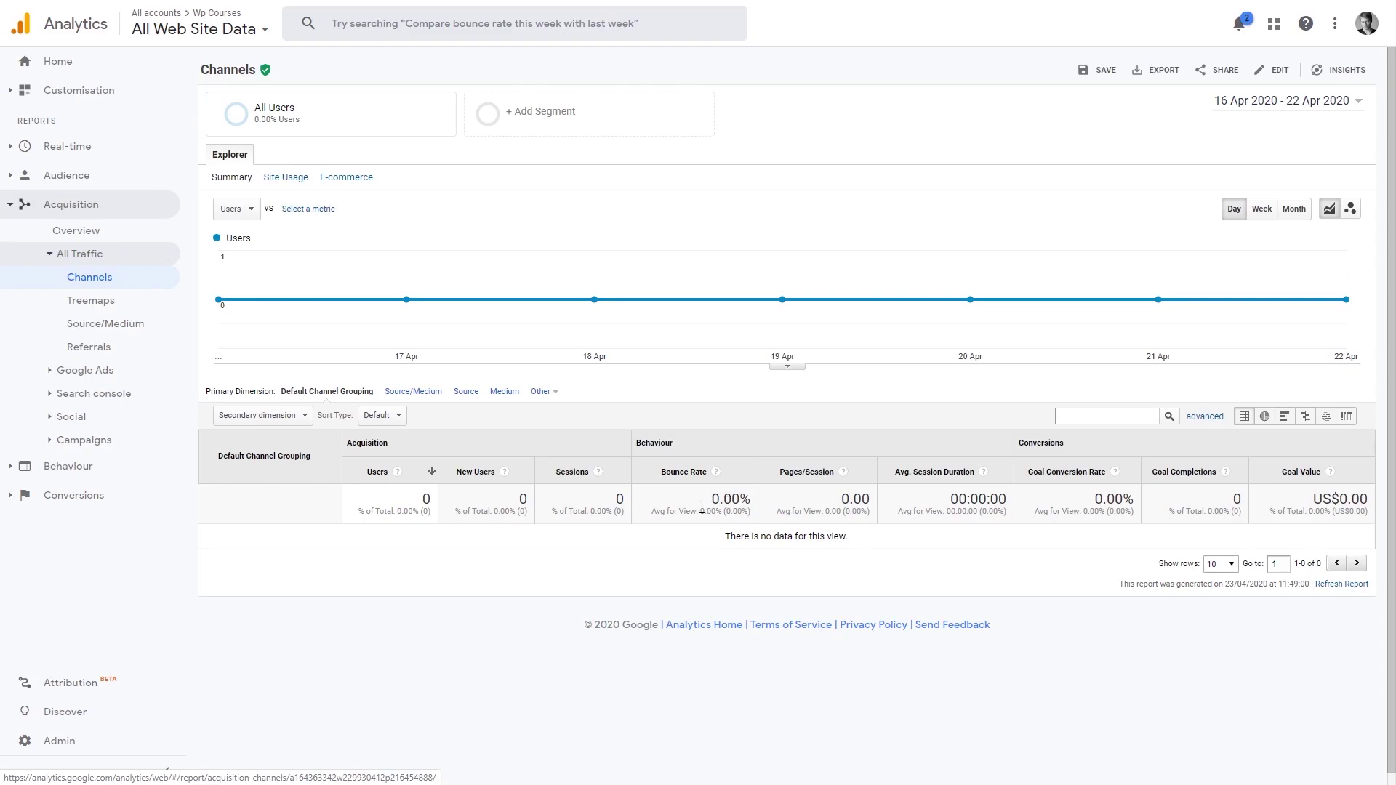
left_click(302, 416)
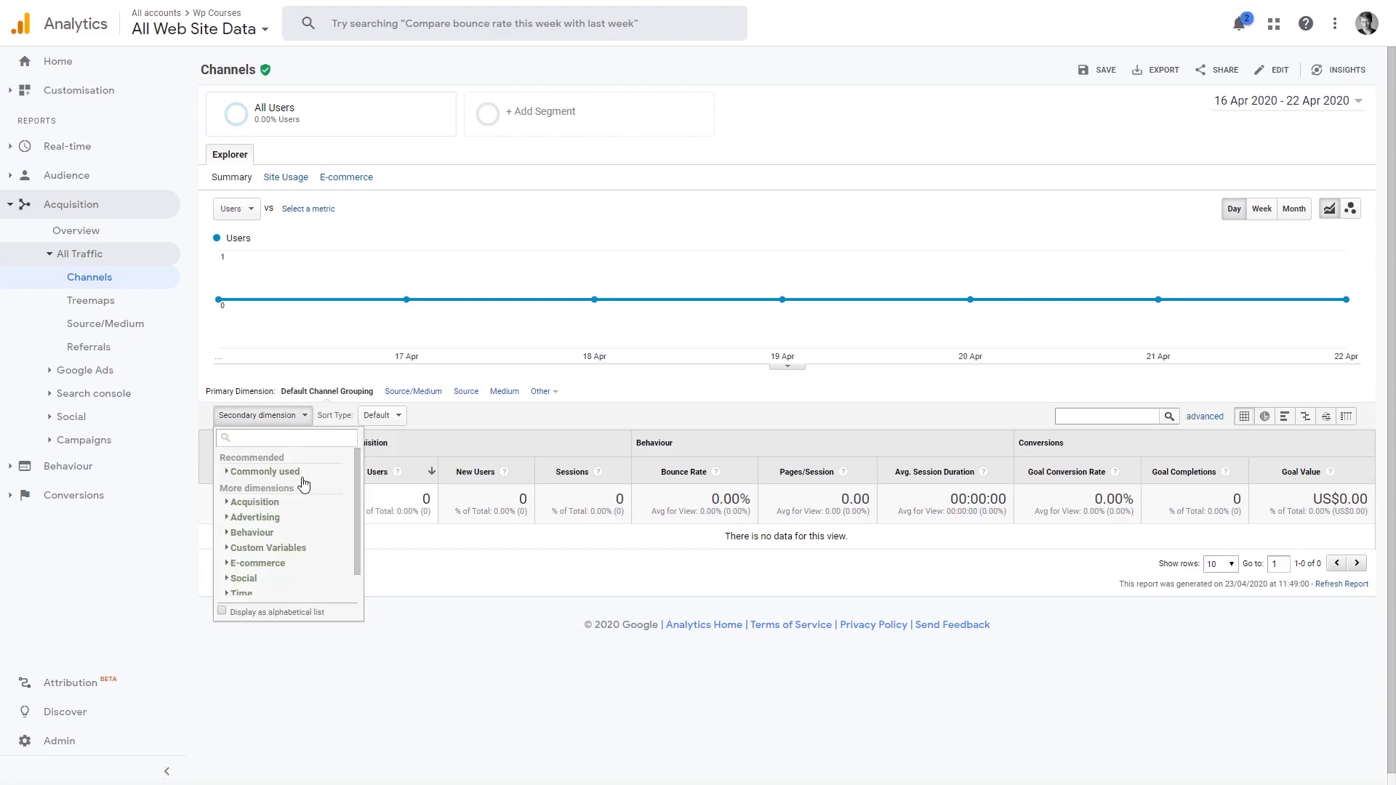
left_click(228, 477)
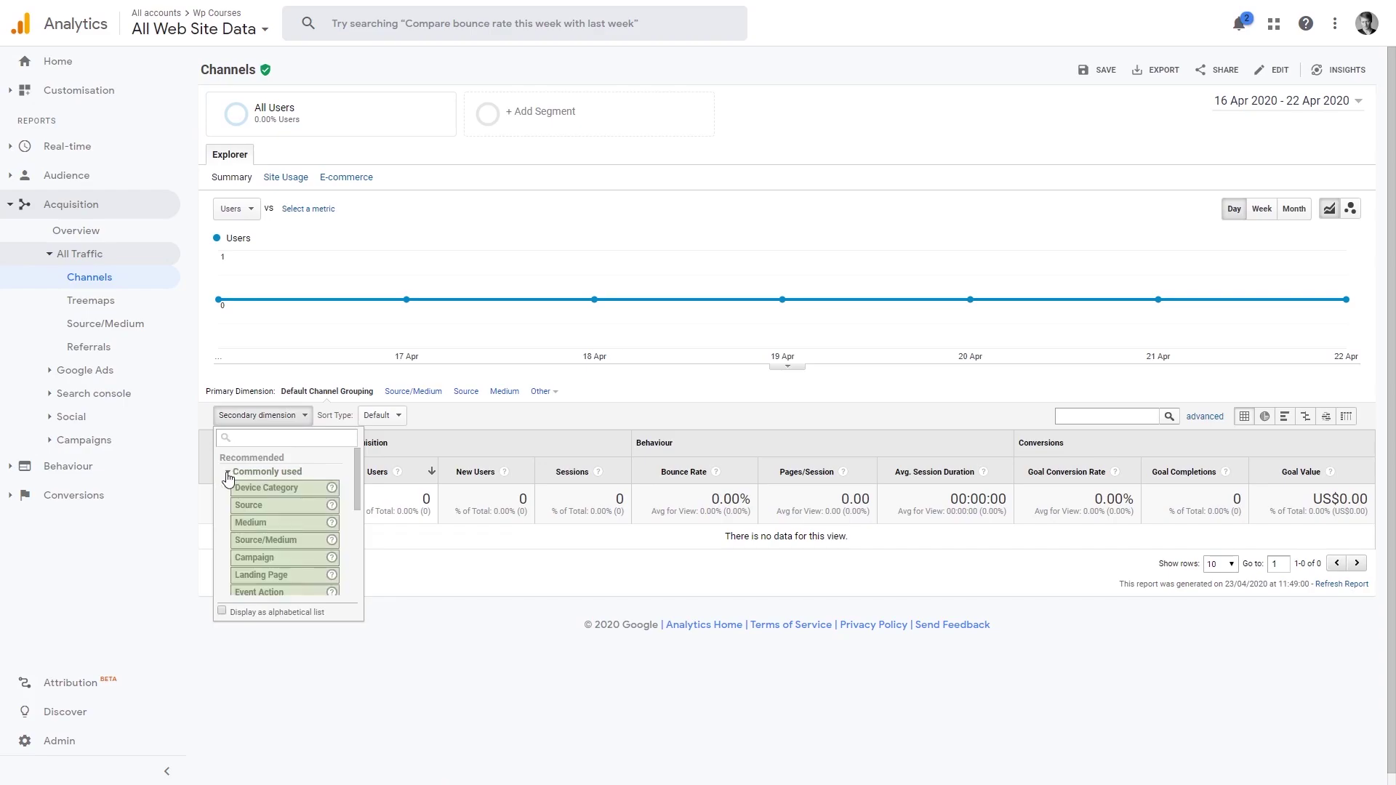
left_click(295, 575)
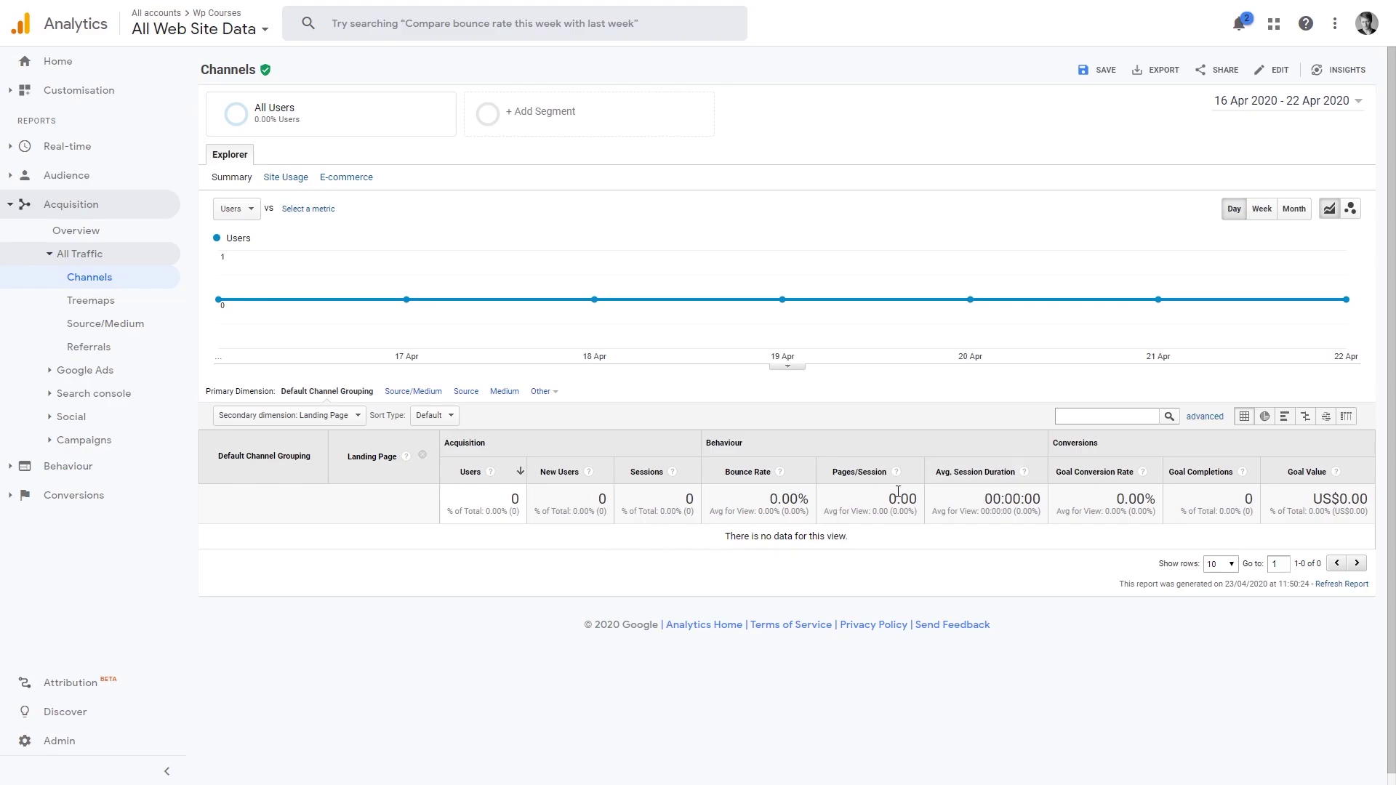
Step: Change the secondary dimension to Users > Country, then return to Analytics Home
left_click(346, 418)
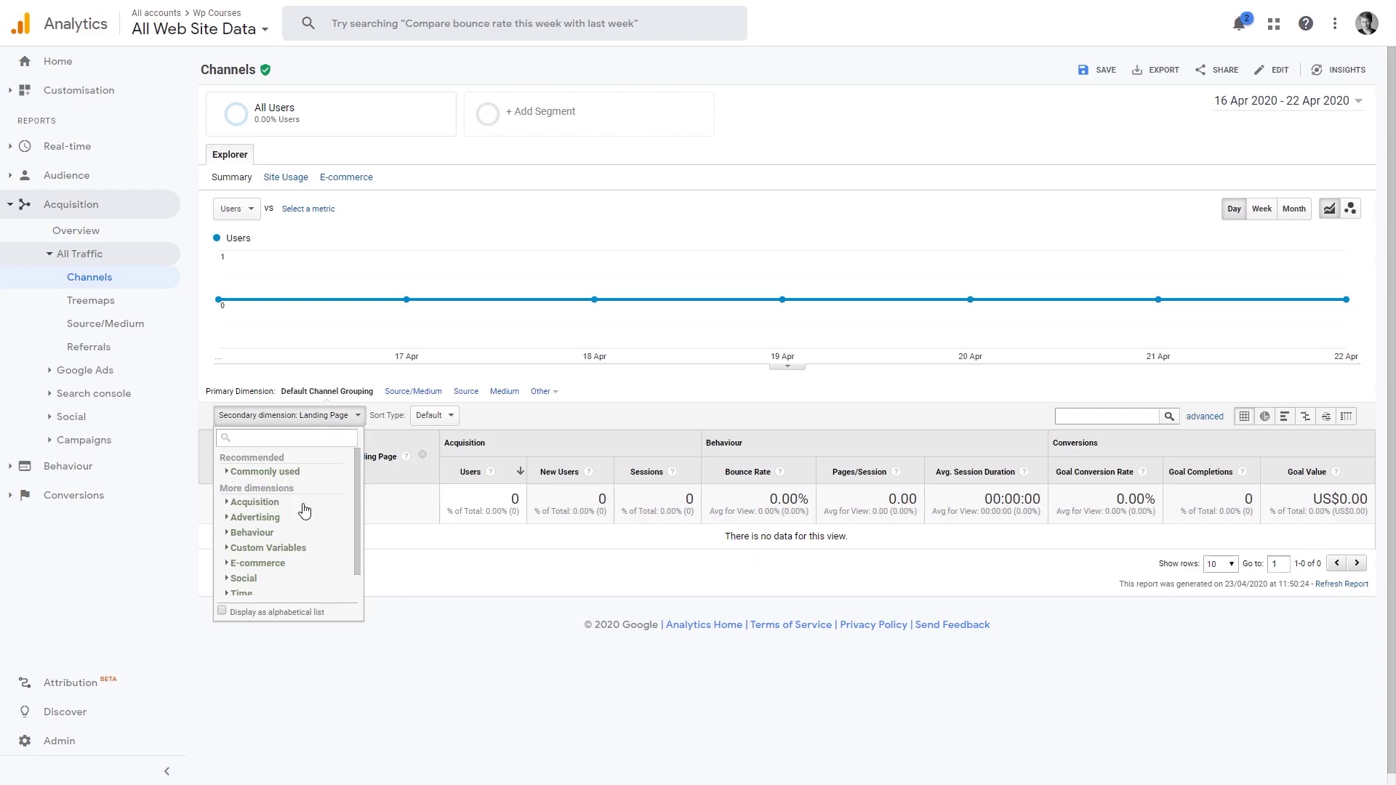
scroll(304, 513, "down", 1)
left_click(222, 591)
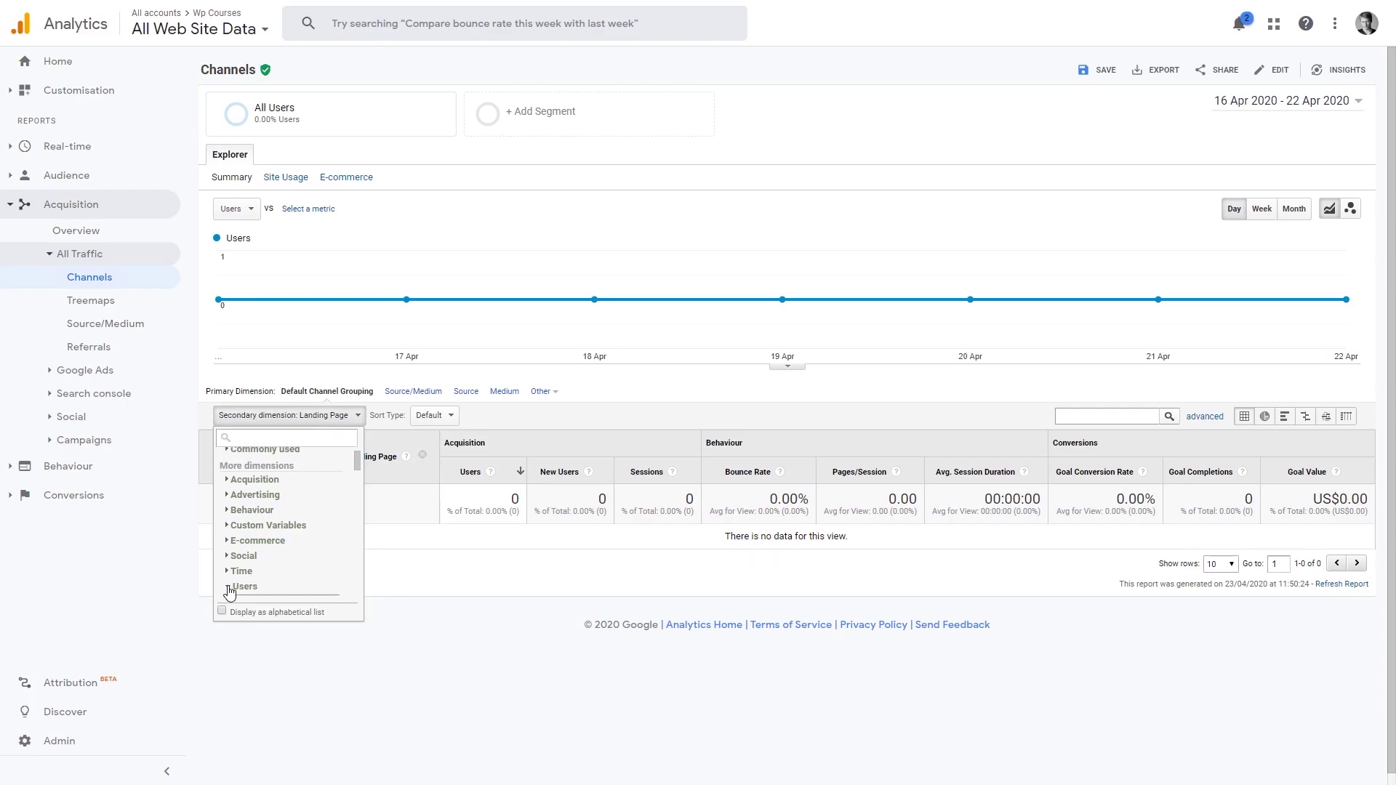
scroll(309, 556, "down", 3)
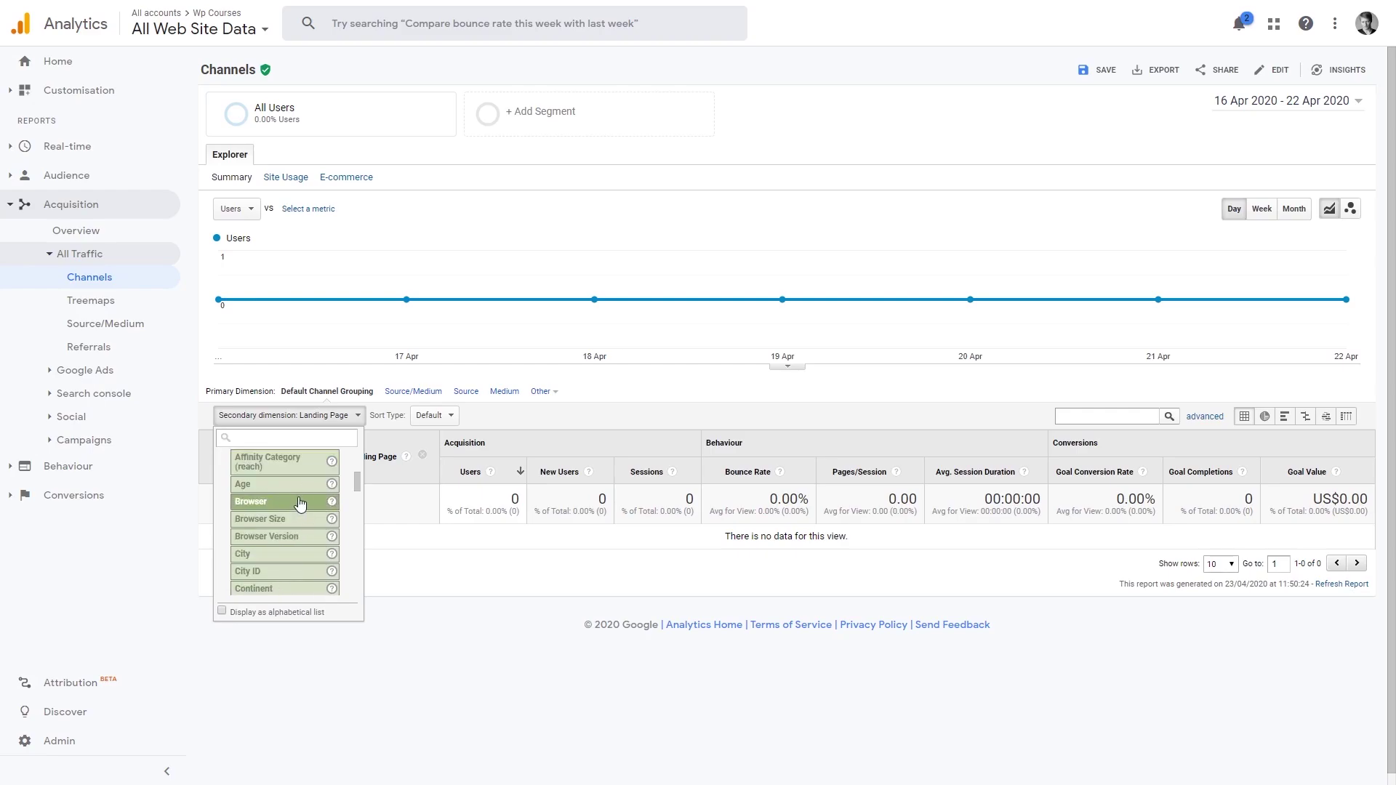
scroll(300, 538, "down", 3)
scroll(305, 531, "down", 3)
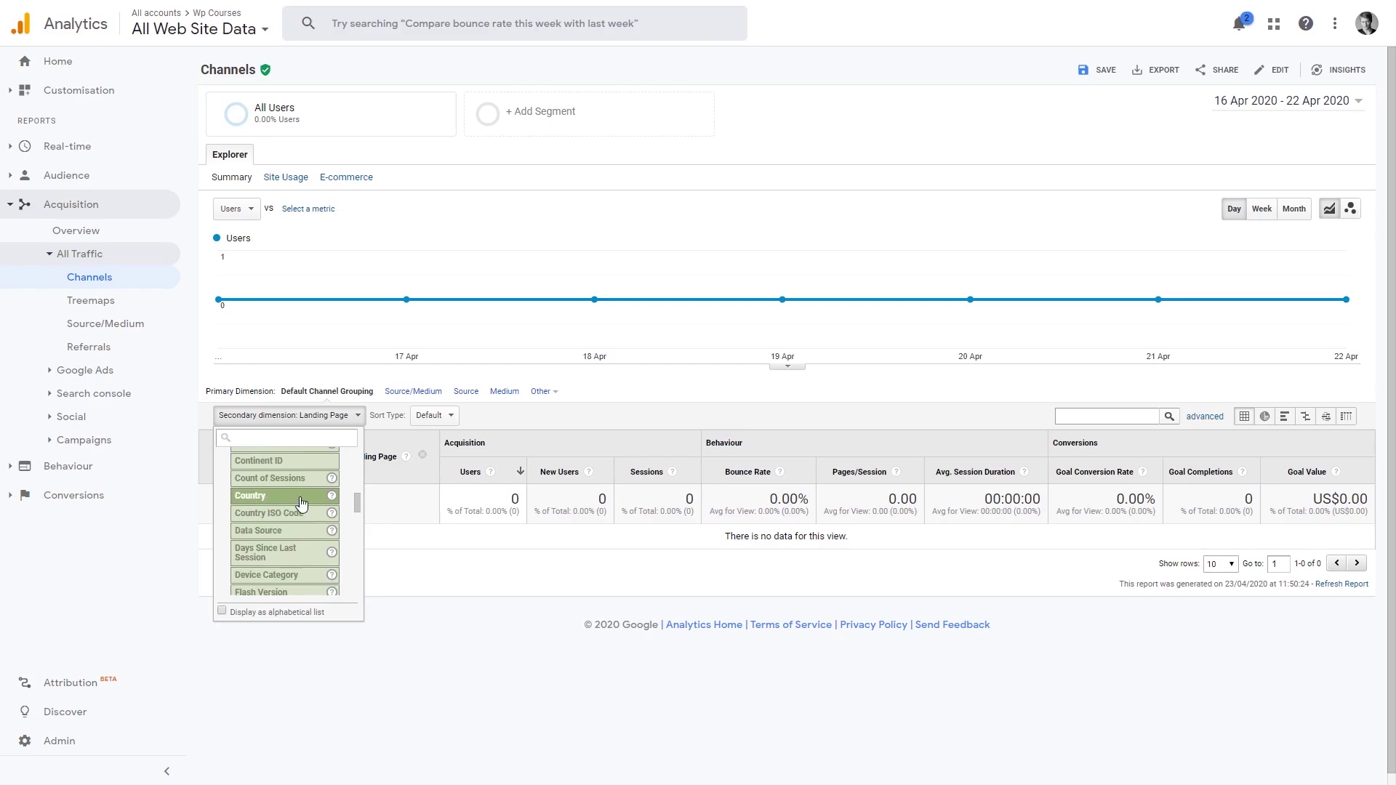
left_click(302, 501)
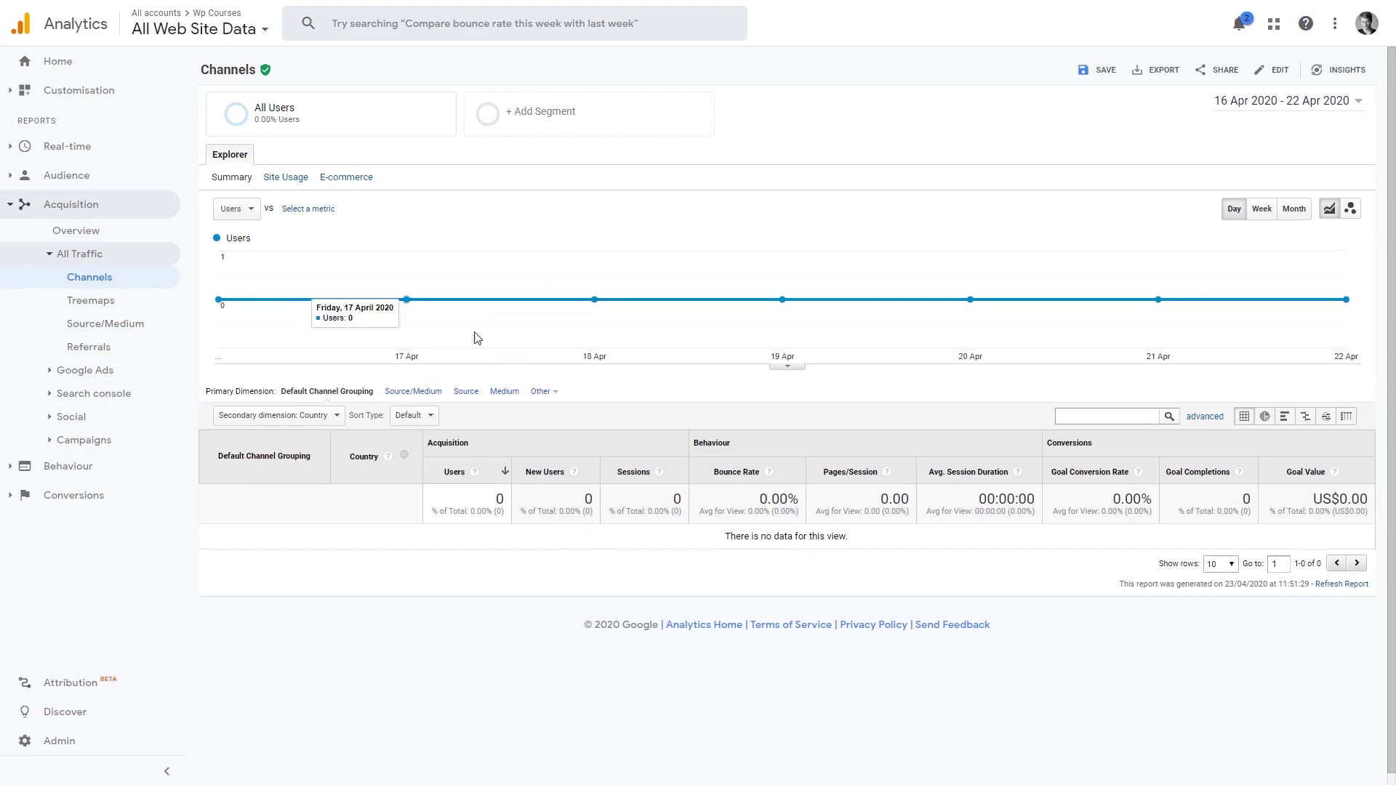
left_click(76, 66)
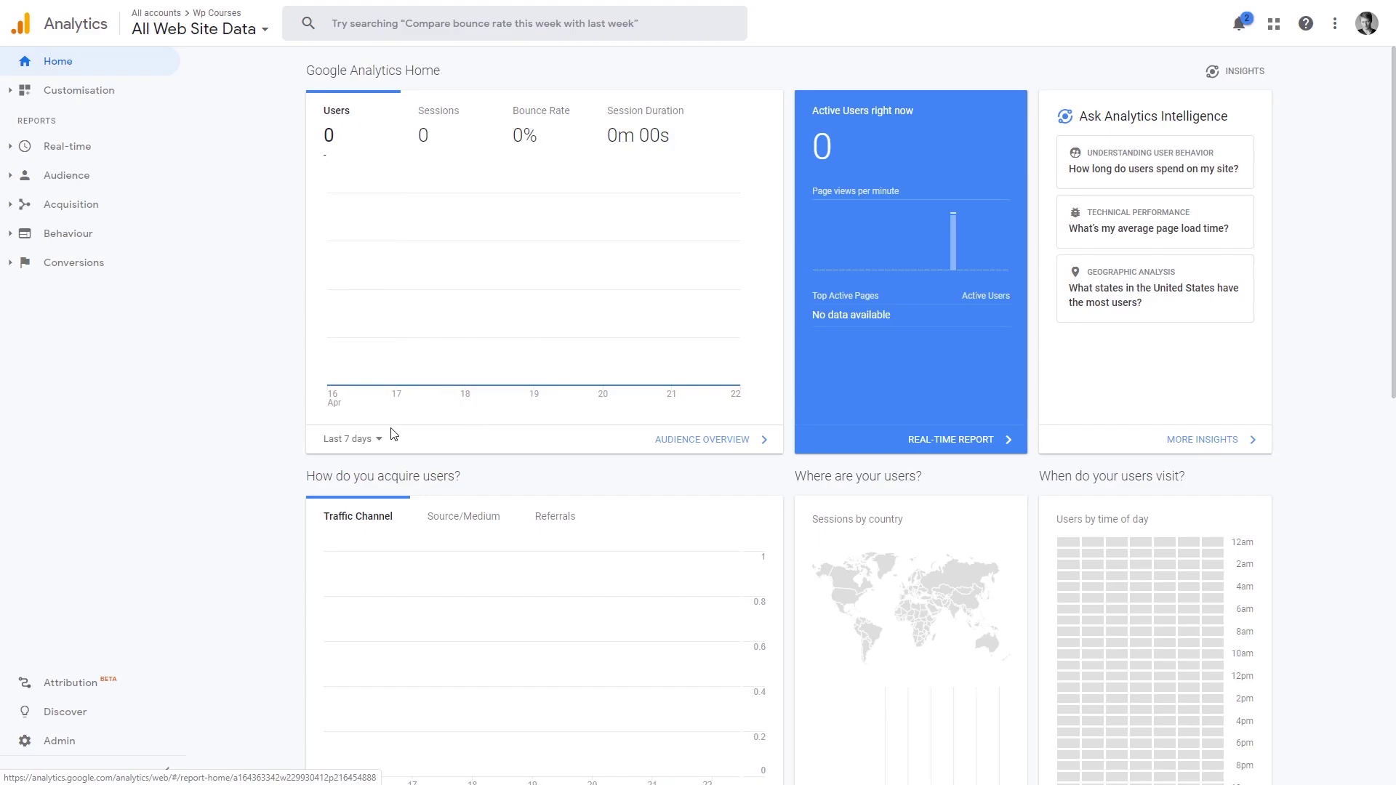
Step: Keep the Home dashboard at Last 7 days and scroll through its empty report cards
left_click(378, 445)
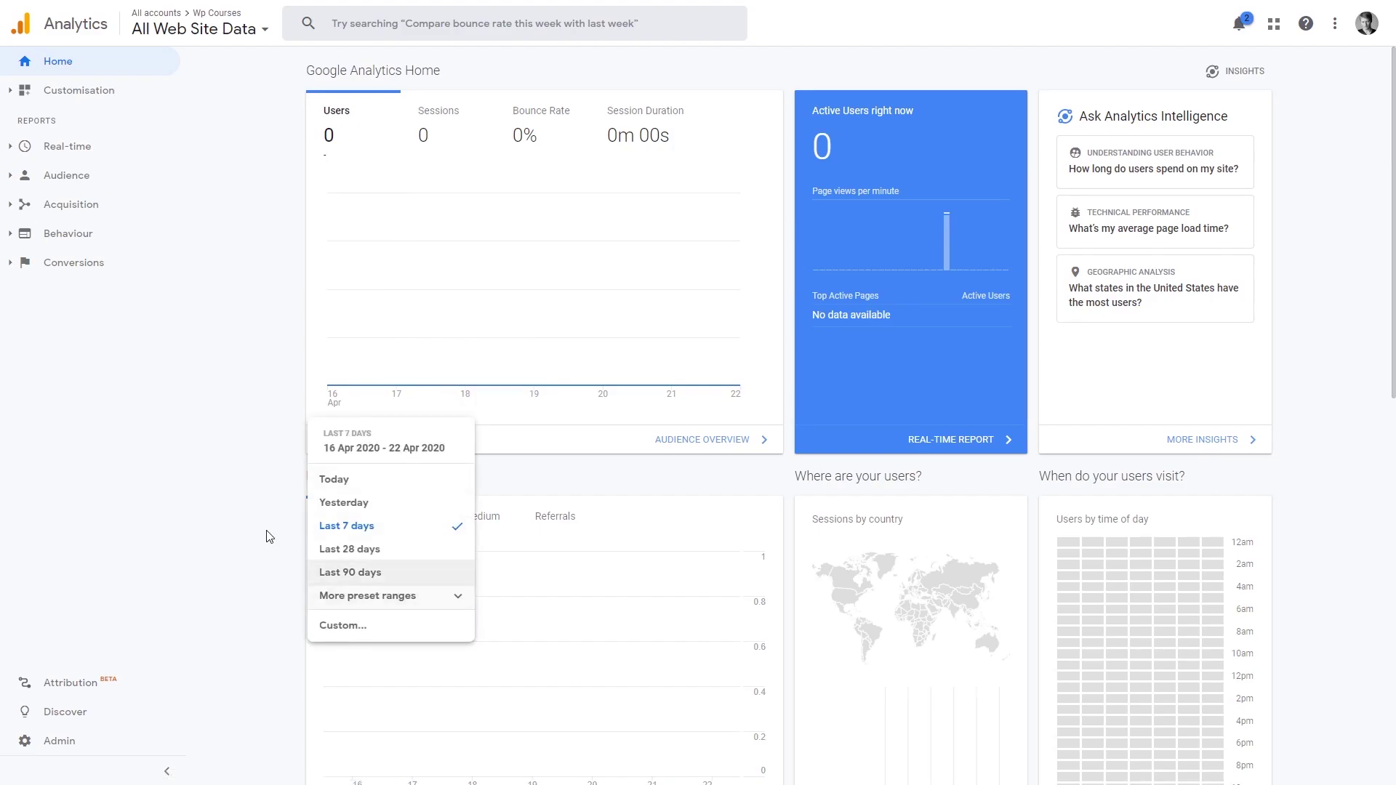
left_click(236, 430)
scroll(221, 362, "down", 3)
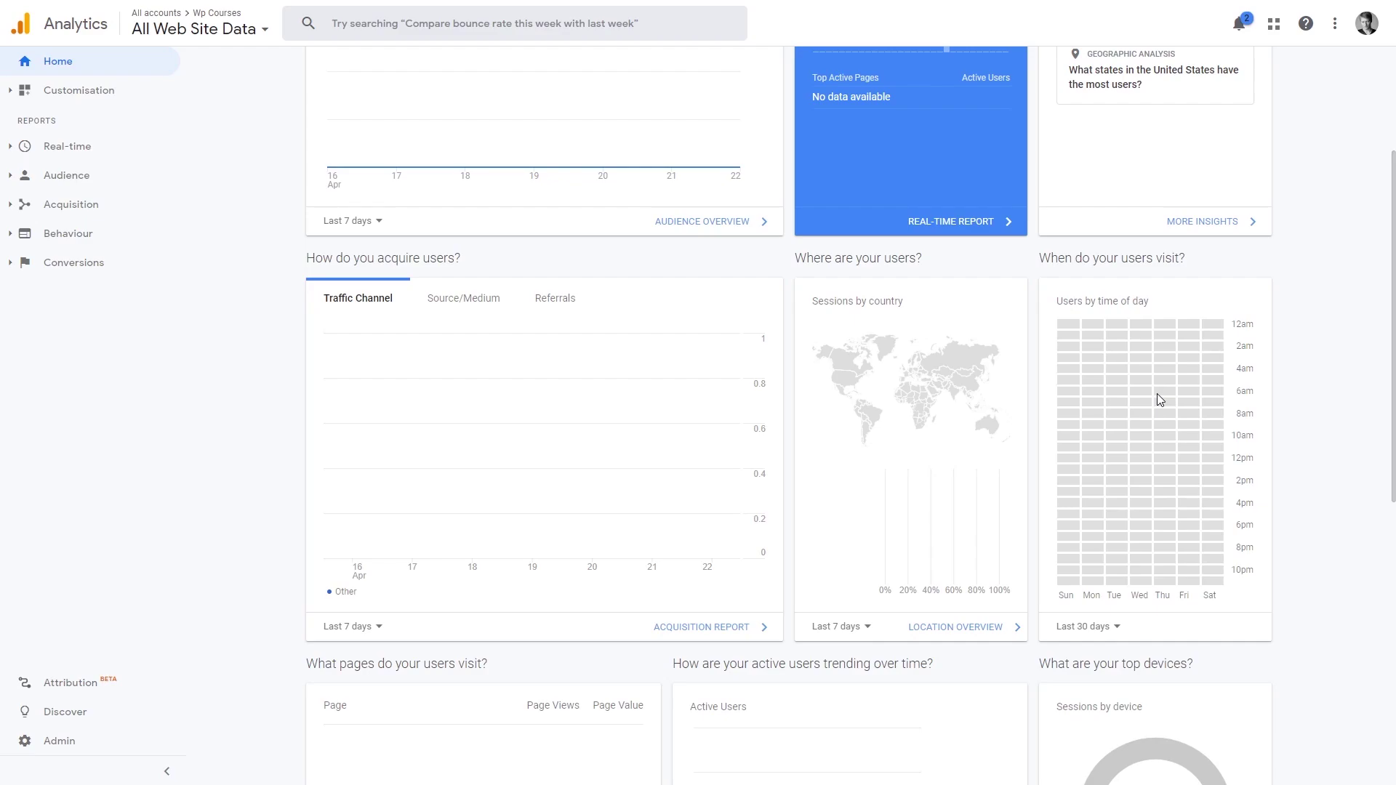
scroll(1158, 394, "down", 4)
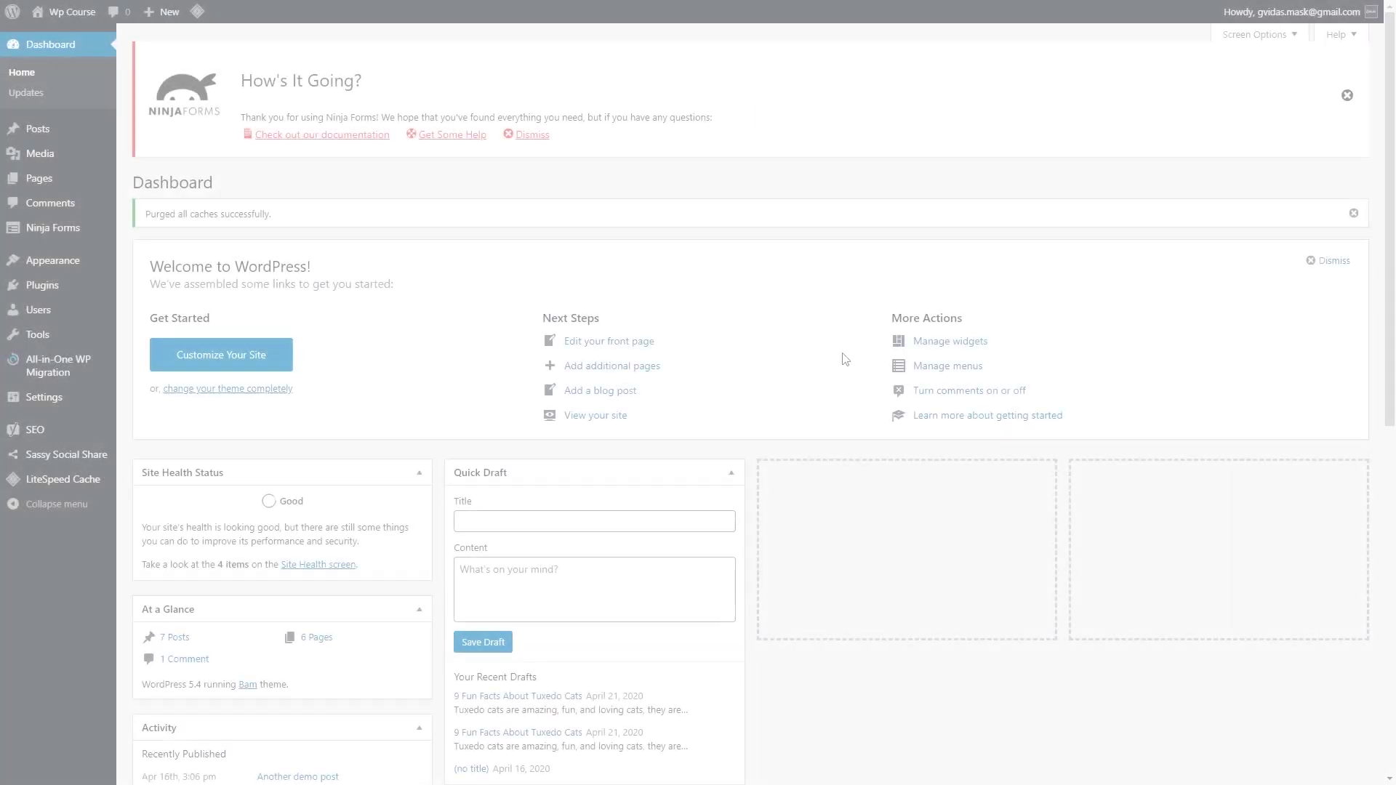
Step: Turn on 'Disable tracking of Admin-level users' in the GA Google Analytics plugin settings and save
mouse_move(83, 396)
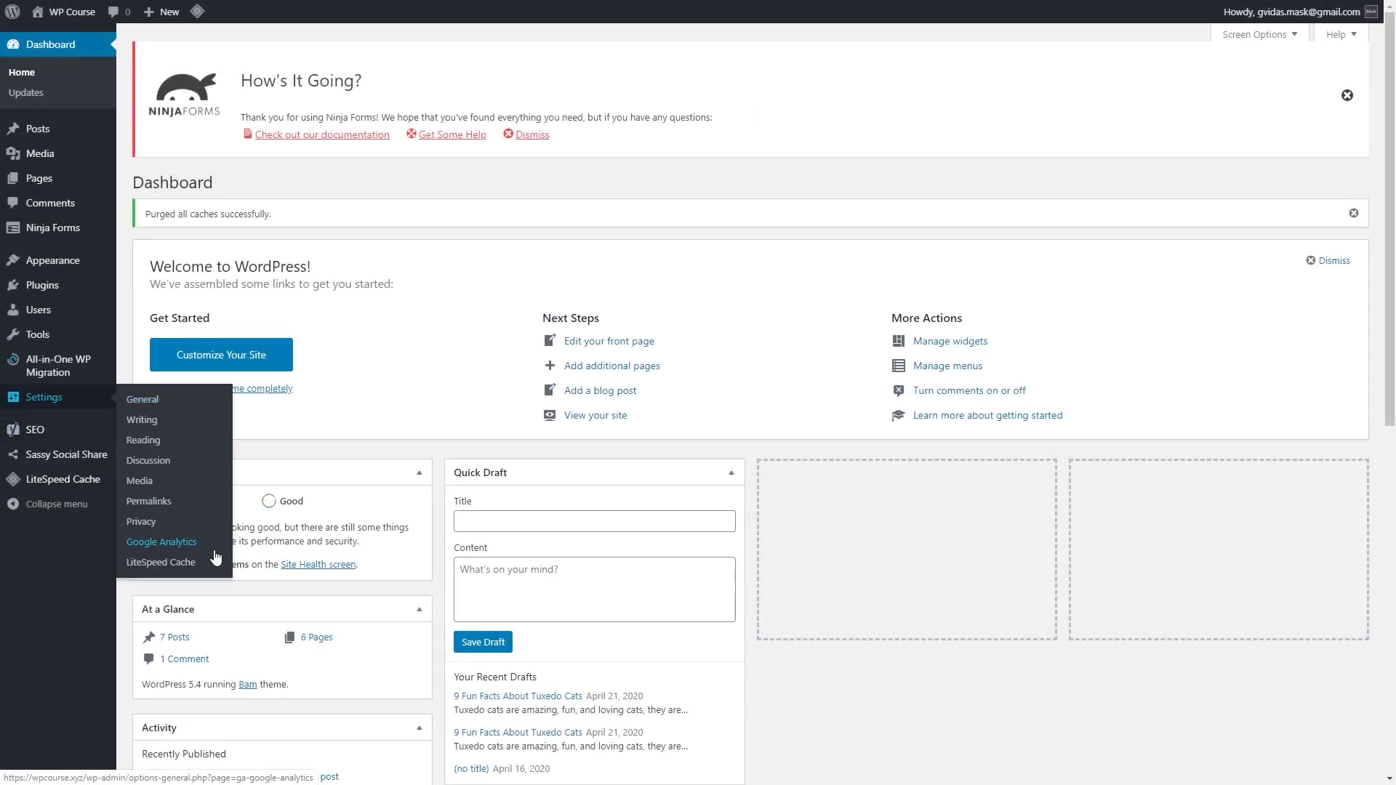
left_click(192, 548)
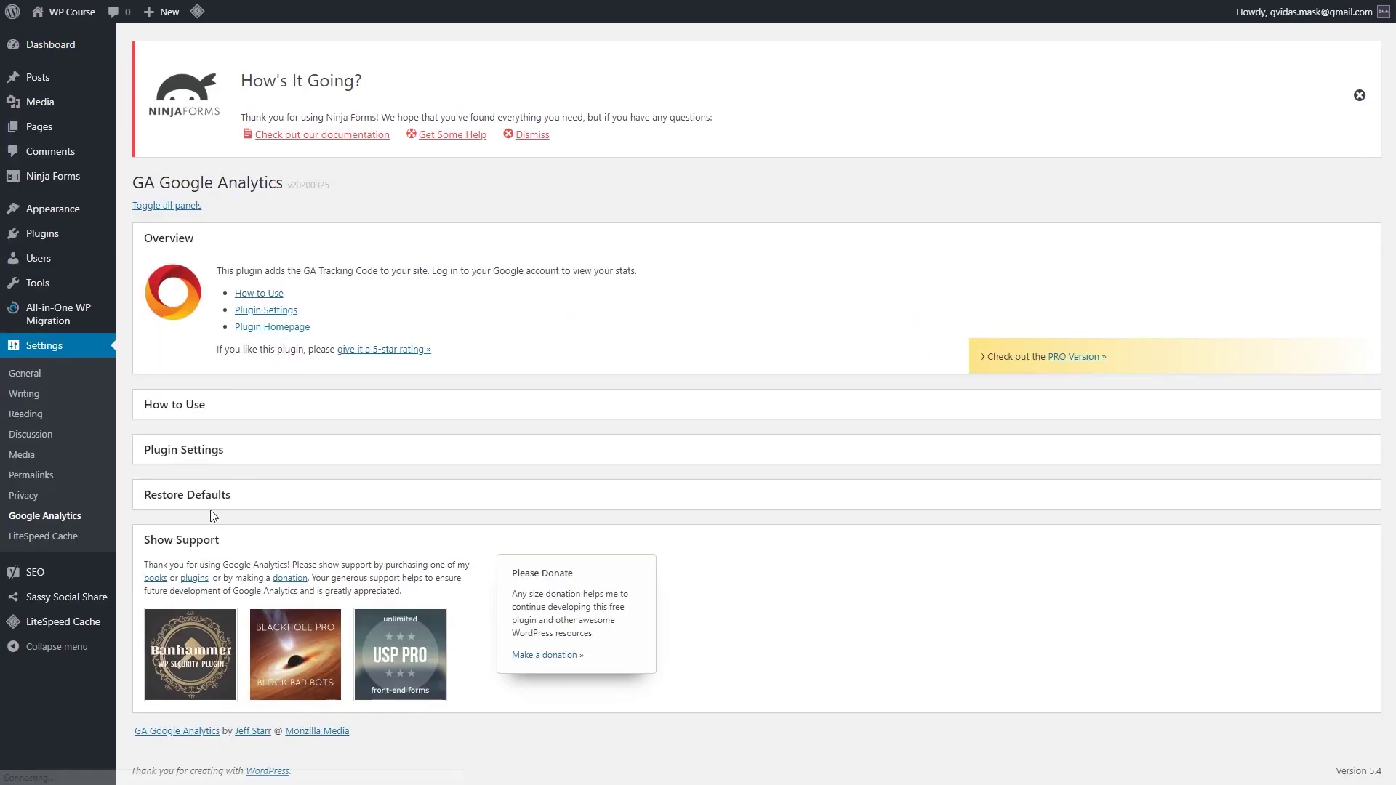
left_click(272, 312)
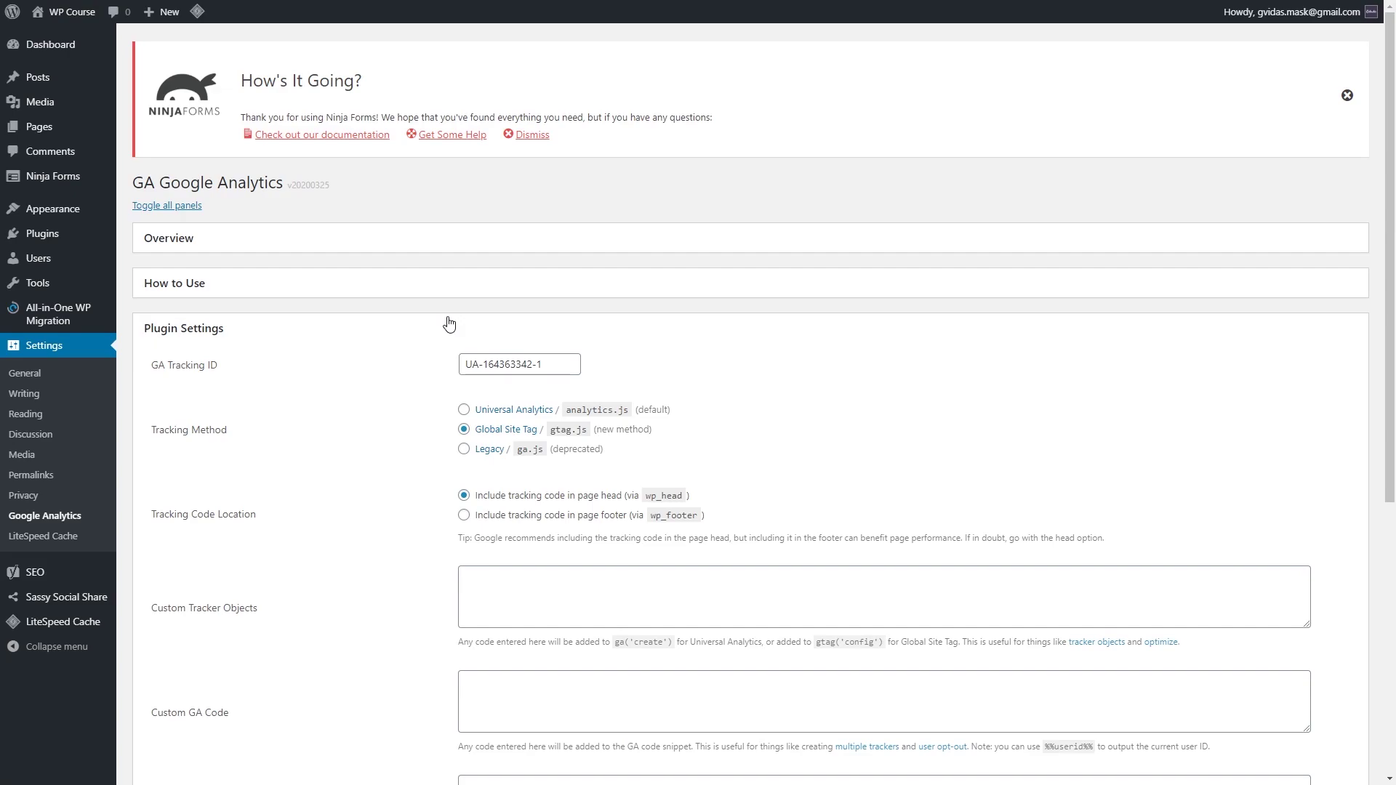
scroll(422, 335, "down", 6)
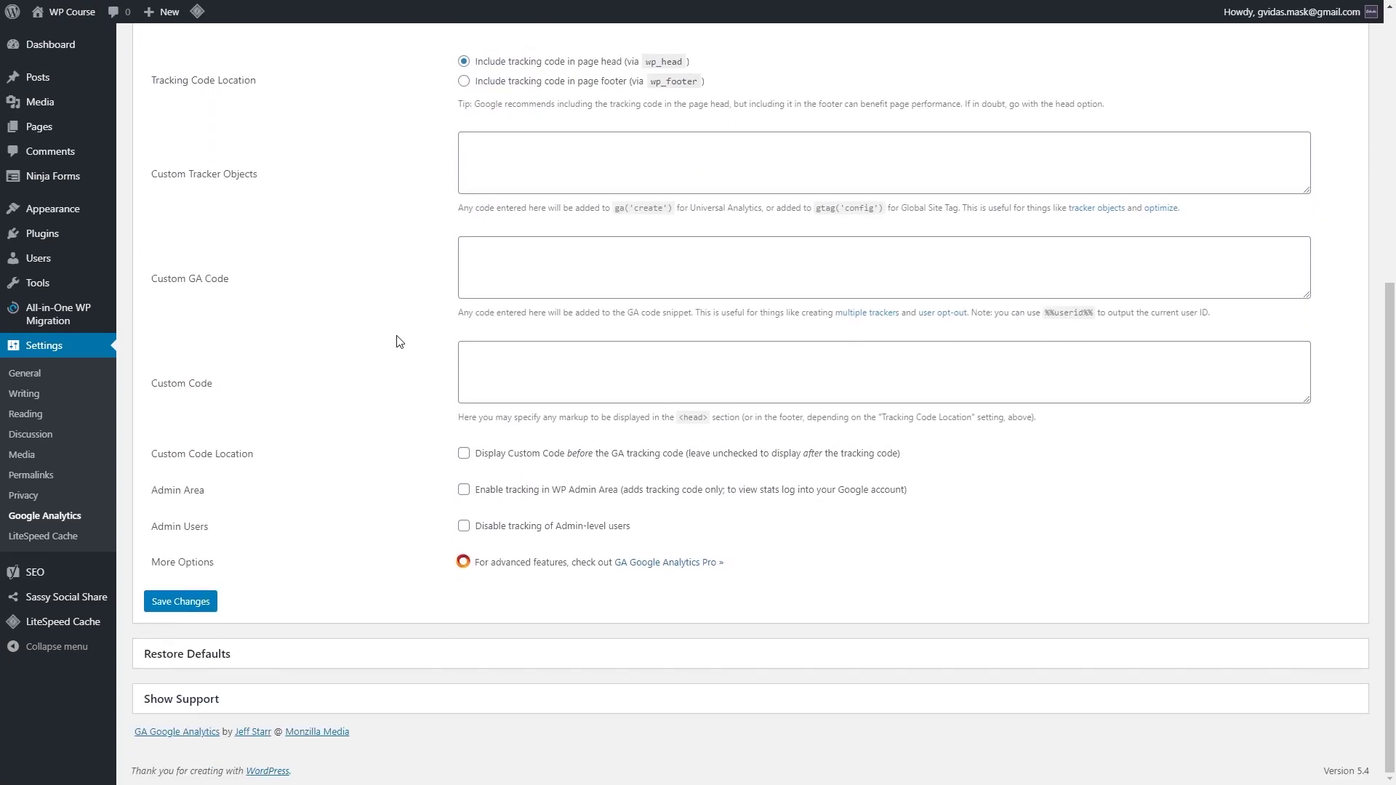
left_click(462, 528)
left_click(204, 602)
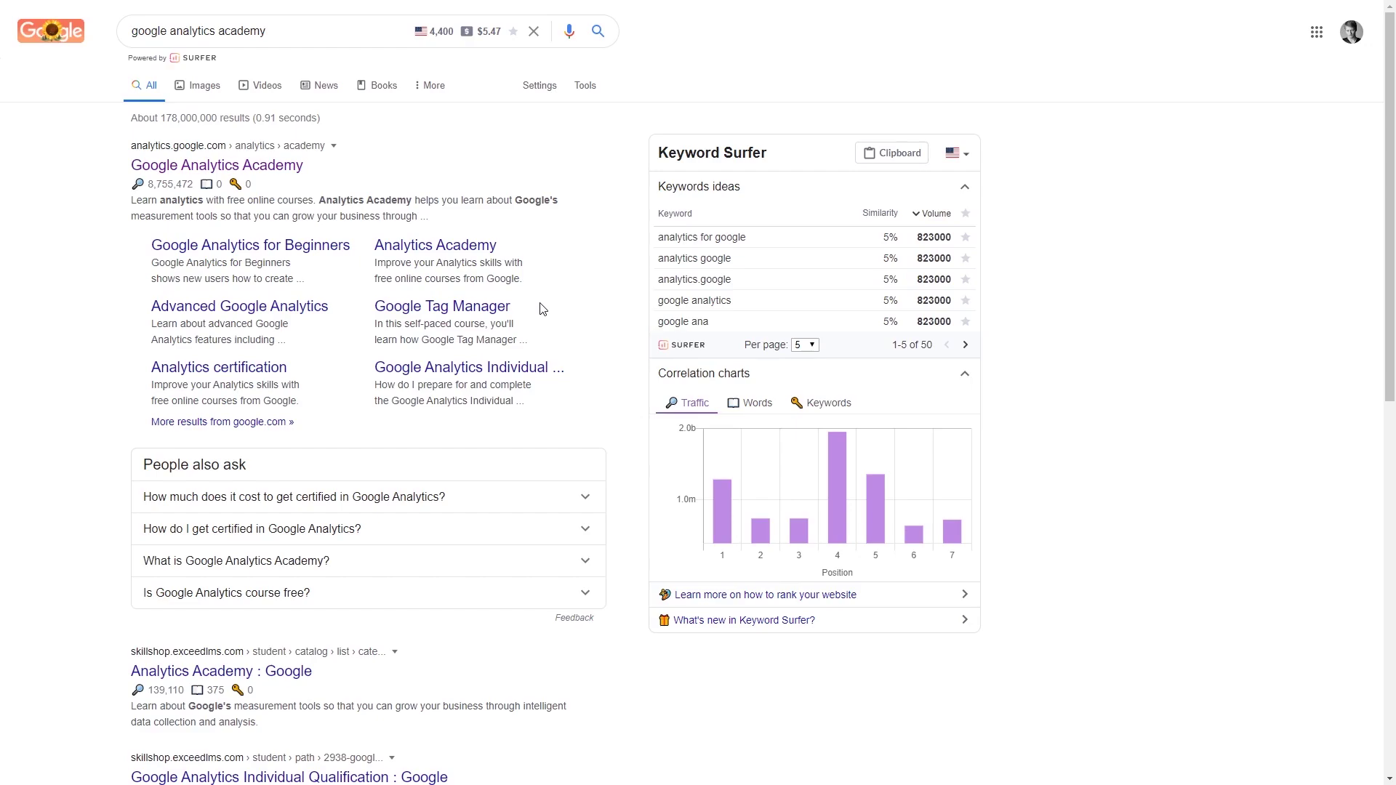
Step: Open the Google Analytics Academy site from the search results
left_click(298, 170)
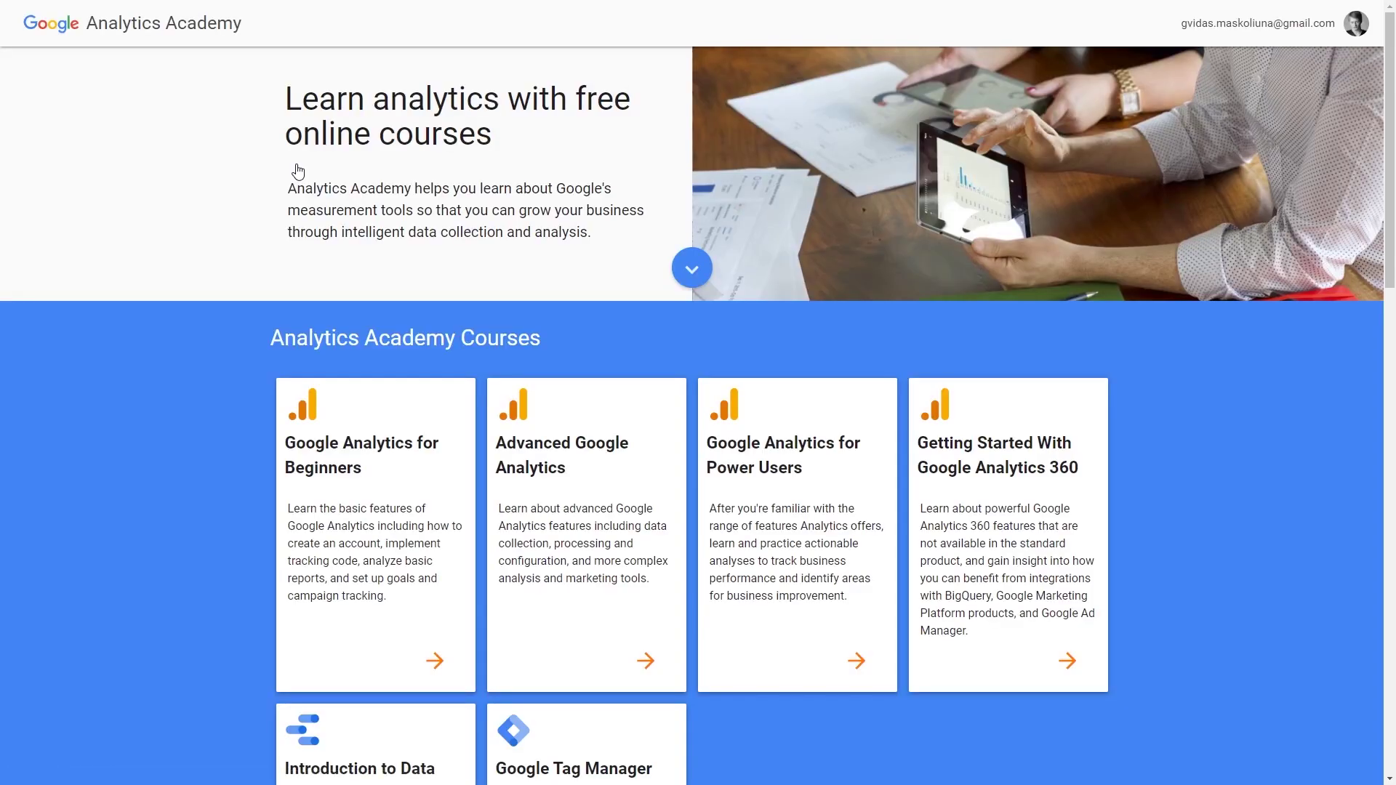